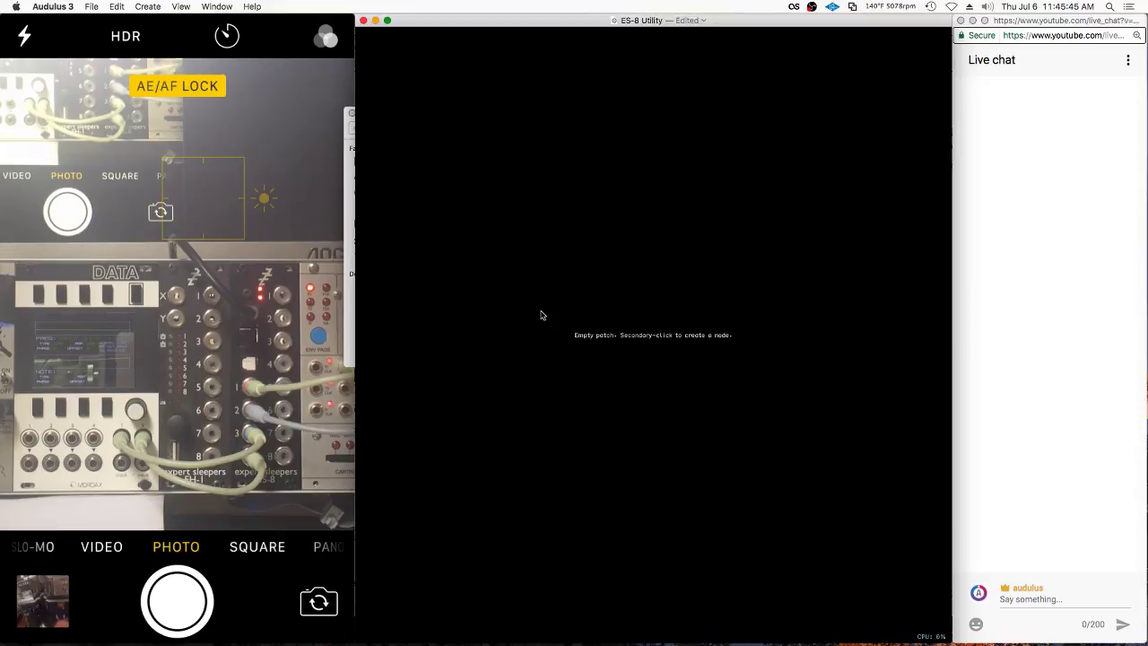
Add an ADC input node and a waveform scope fed by it, positioned beside it
{"action": "right_click", "coordinate": [546, 230]}
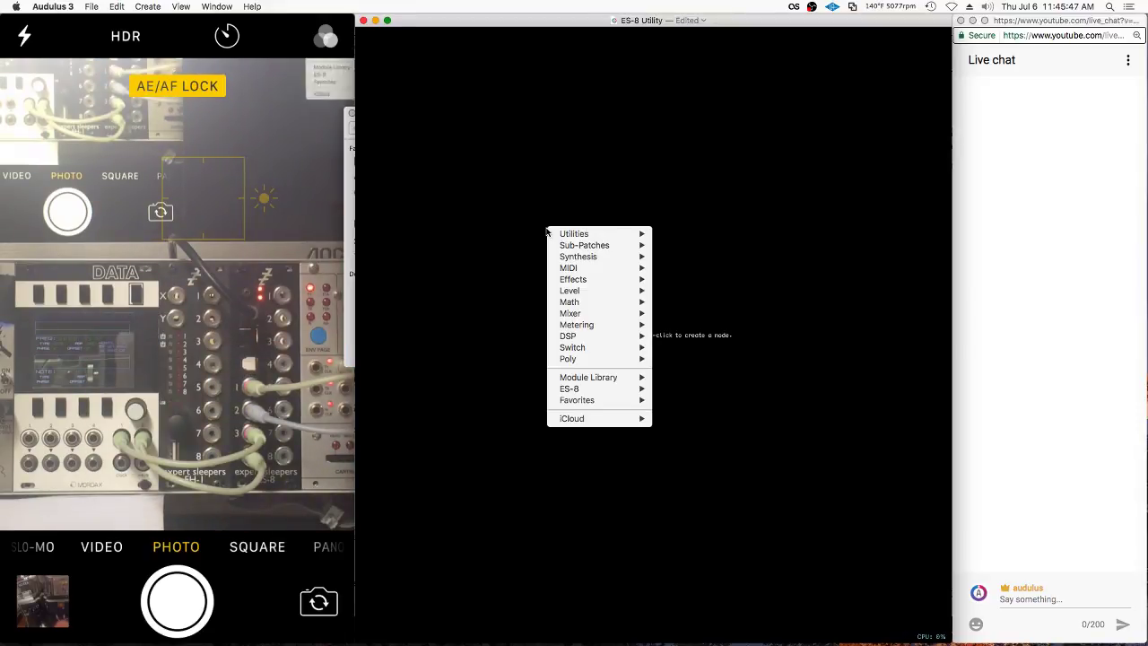
{"action": "mouse_move", "coordinate": [562, 238]}
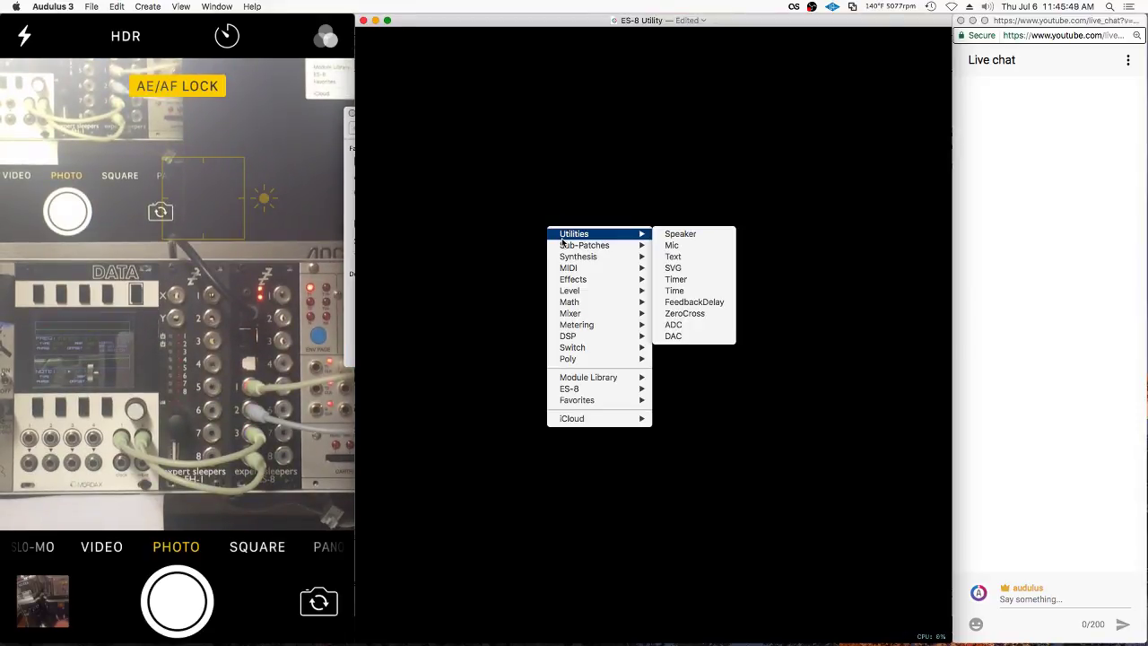
{"action": "left_click", "coordinate": [711, 331]}
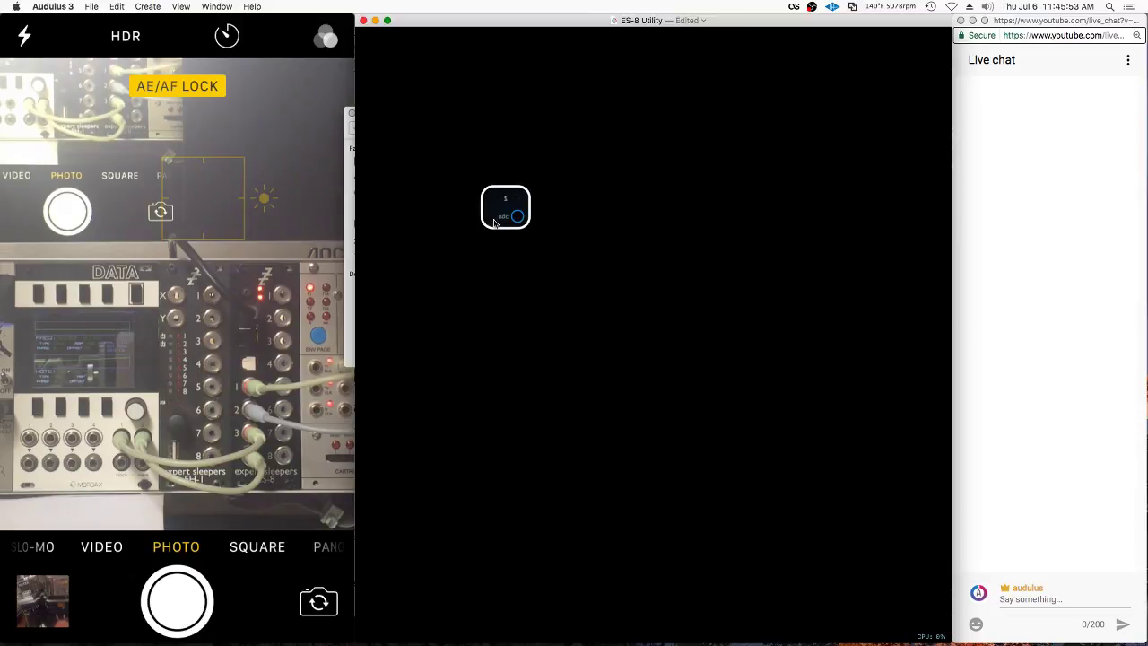
{"action": "right_click", "coordinate": [590, 187]}
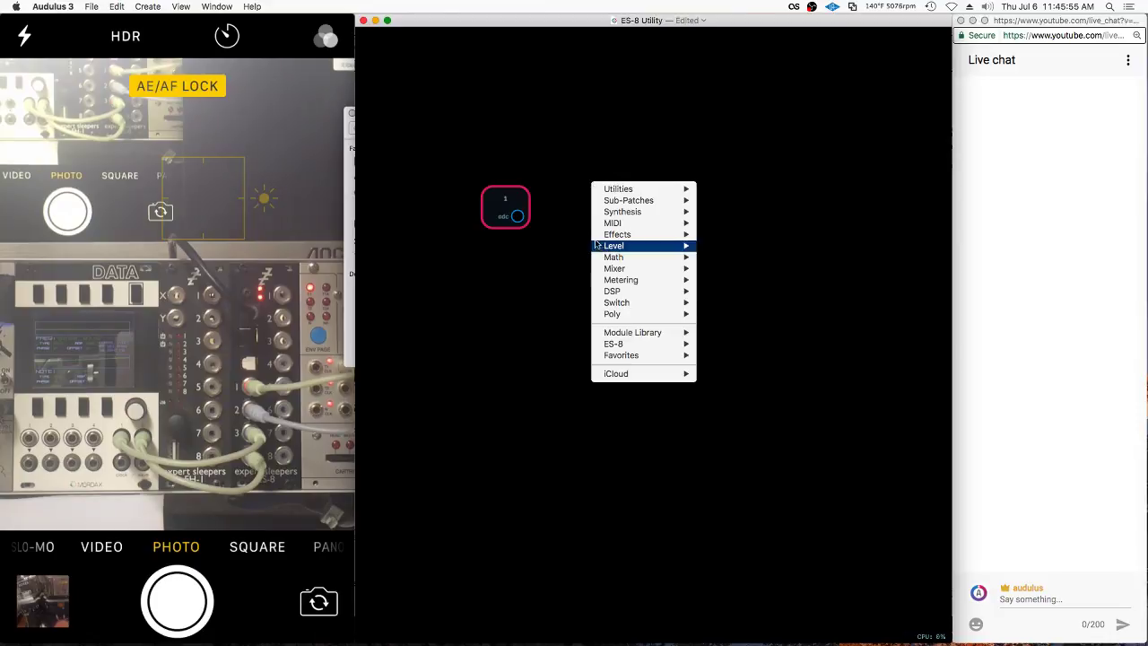
{"action": "mouse_move", "coordinate": [682, 280]}
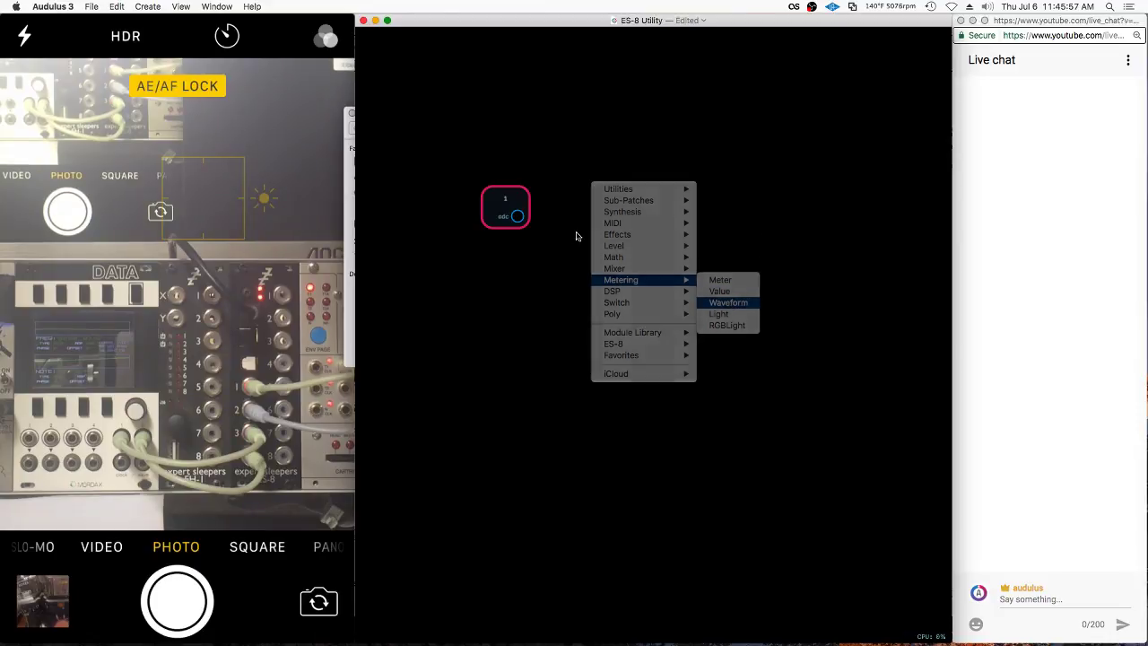
{"action": "left_click", "coordinate": [728, 303]}
{"action": "left_click_drag", "start_coordinate": [517, 216], "coordinate": [603, 167]}
Duplicate the waveform scope and the ADC node, placing the copies below the originals
{"action": "scroll", "coordinate": [543, 154], "scroll_direction": "up", "scroll_amount": 5}
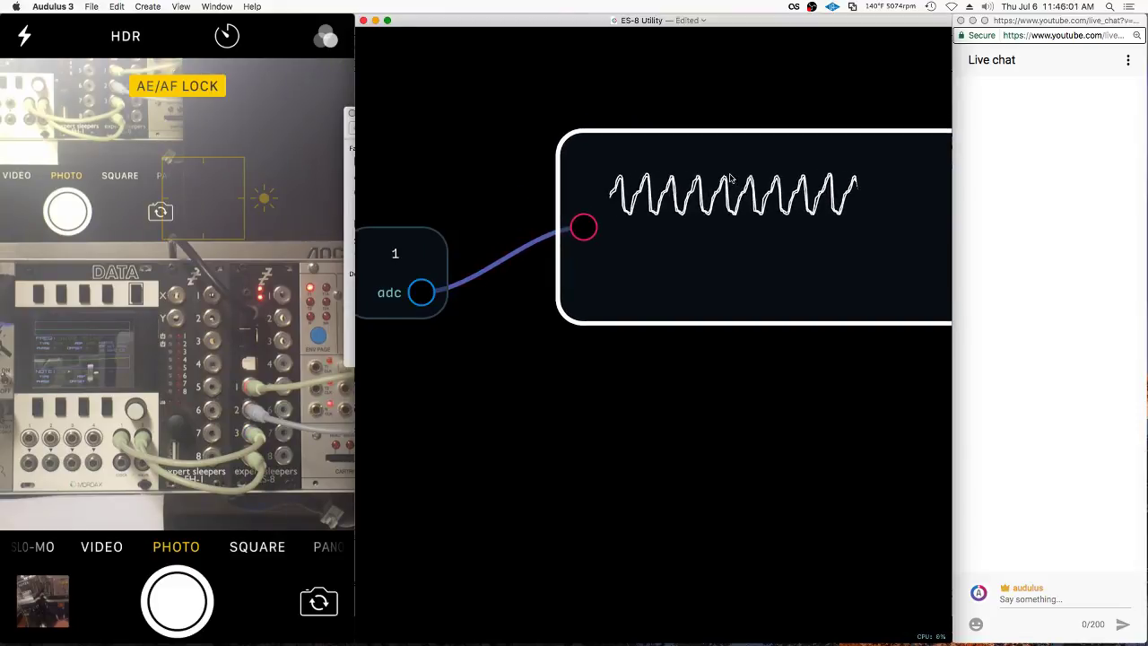
{"action": "scroll", "coordinate": [731, 179], "scroll_direction": "down", "scroll_amount": 3}
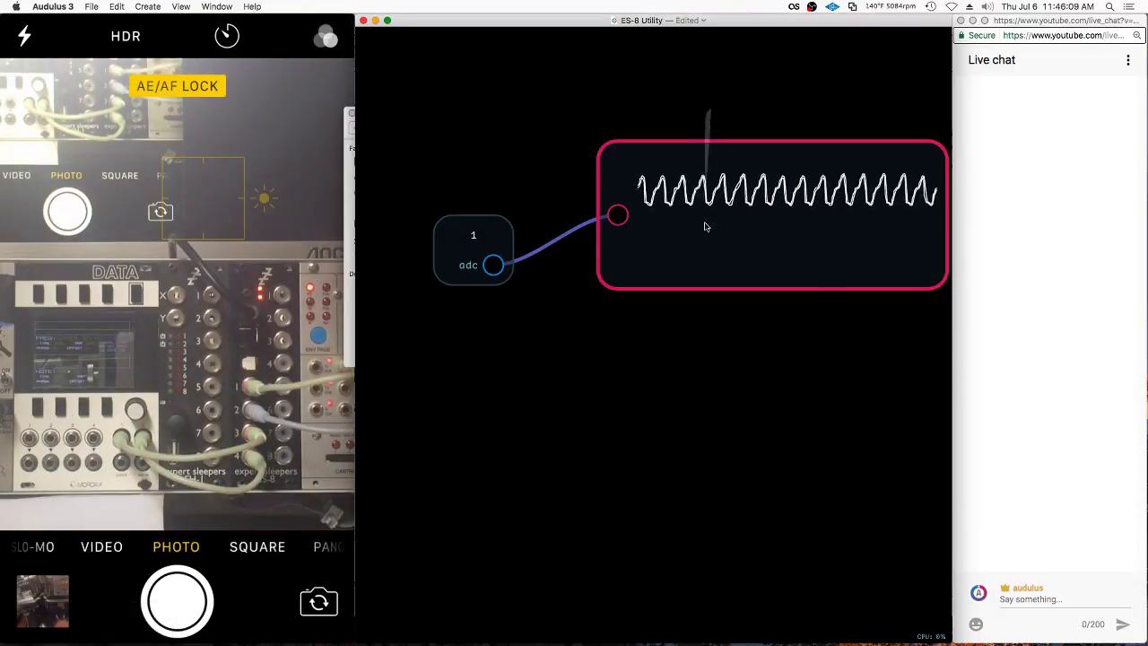
{"action": "left_click_drag", "start_coordinate": [745, 224], "coordinate": [725, 362]}
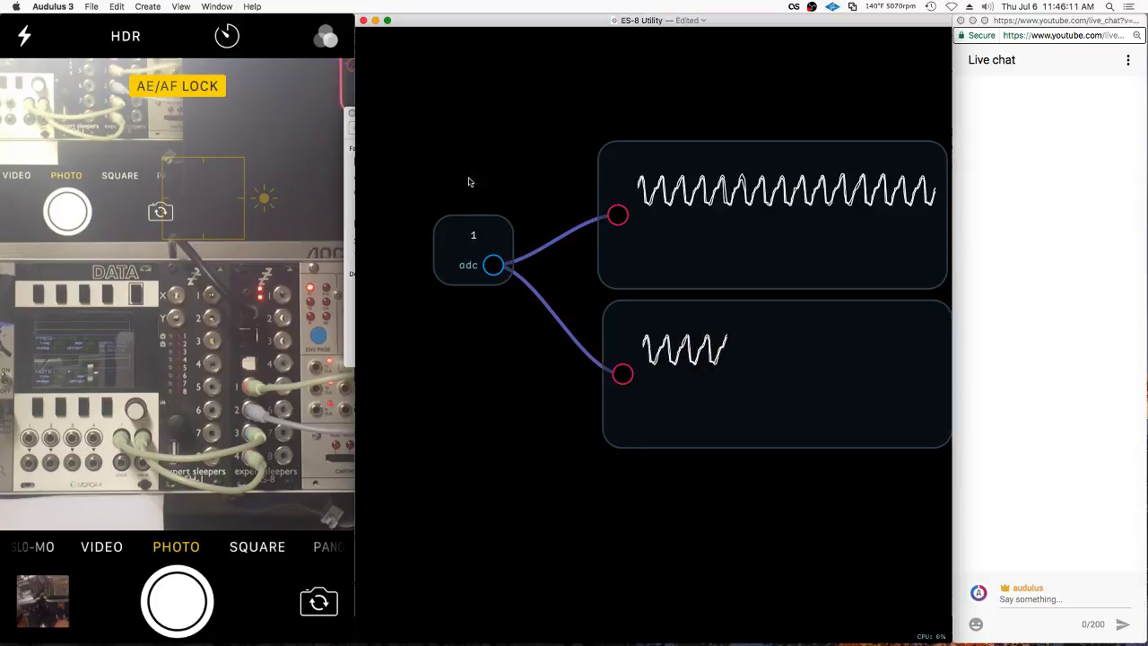
{"action": "left_click_drag", "start_coordinate": [504, 228], "coordinate": [629, 388]}
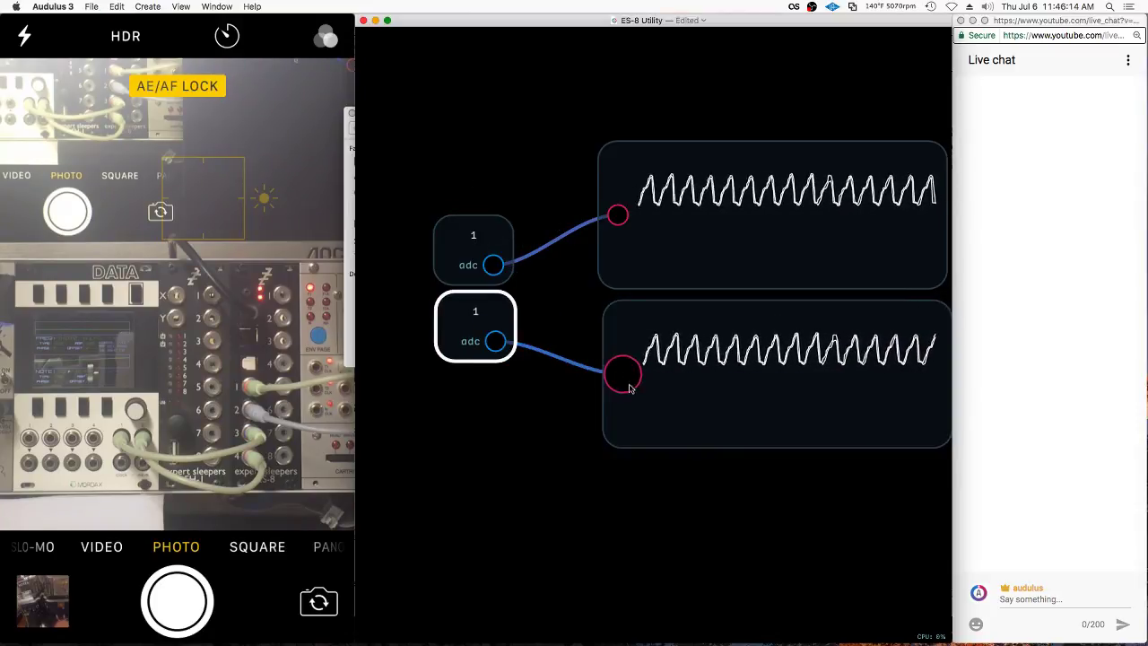
Set the lower ADC node to channel 2
{"action": "right_click", "coordinate": [484, 309]}
{"action": "left_click", "coordinate": [539, 375]}
{"action": "type", "text": "2"}
{"action": "key", "text": "Return"}
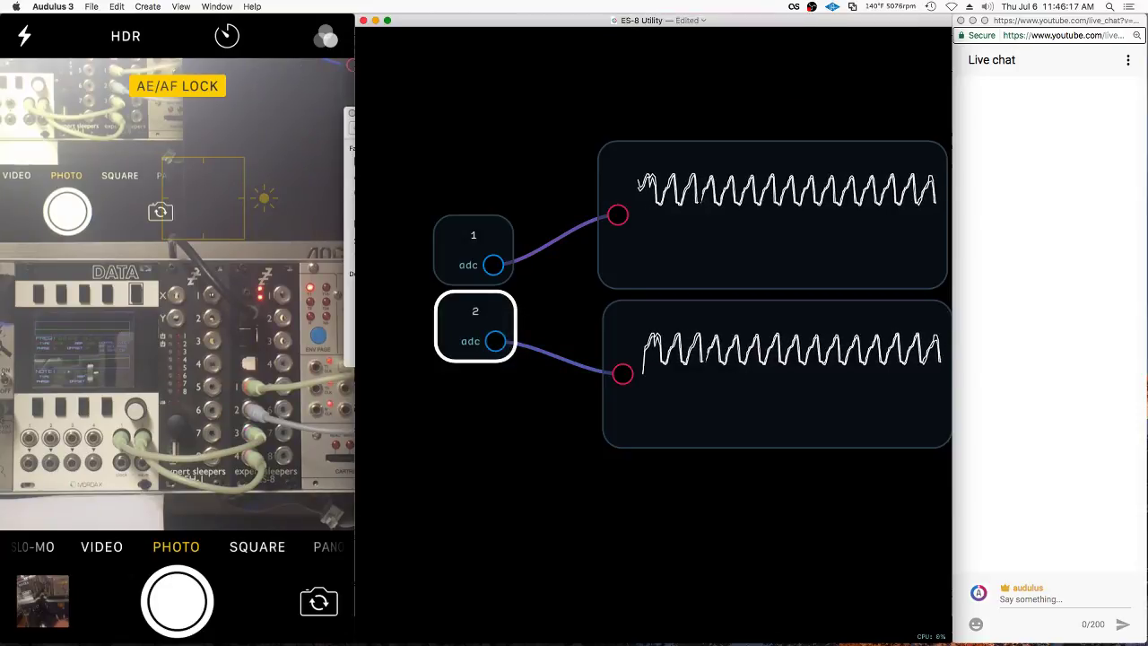
Select the lower scope, then switch the selection to the upper waveform scope
{"action": "left_click", "coordinate": [623, 403]}
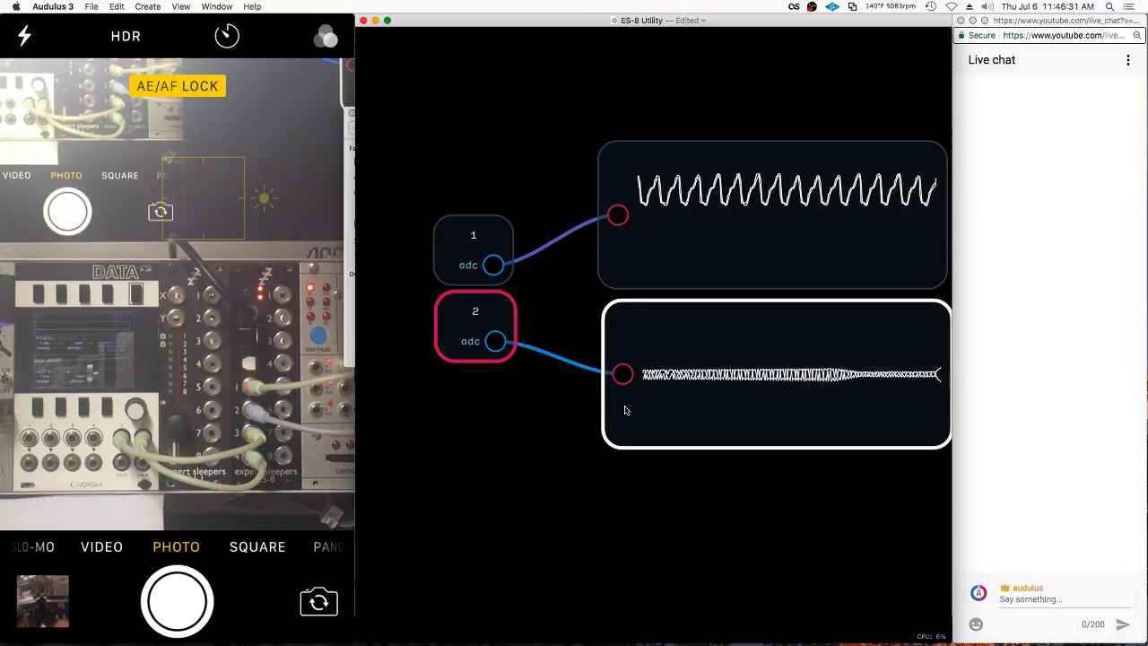
{"action": "left_click", "coordinate": [700, 89]}
{"action": "mouse_move", "coordinate": [699, 90]}
{"action": "left_mouse_down"}
{"action": "mouse_move", "coordinate": [740, 157]}
{"action": "mouse_move", "coordinate": [729, 162]}
{"action": "left_mouse_up"}
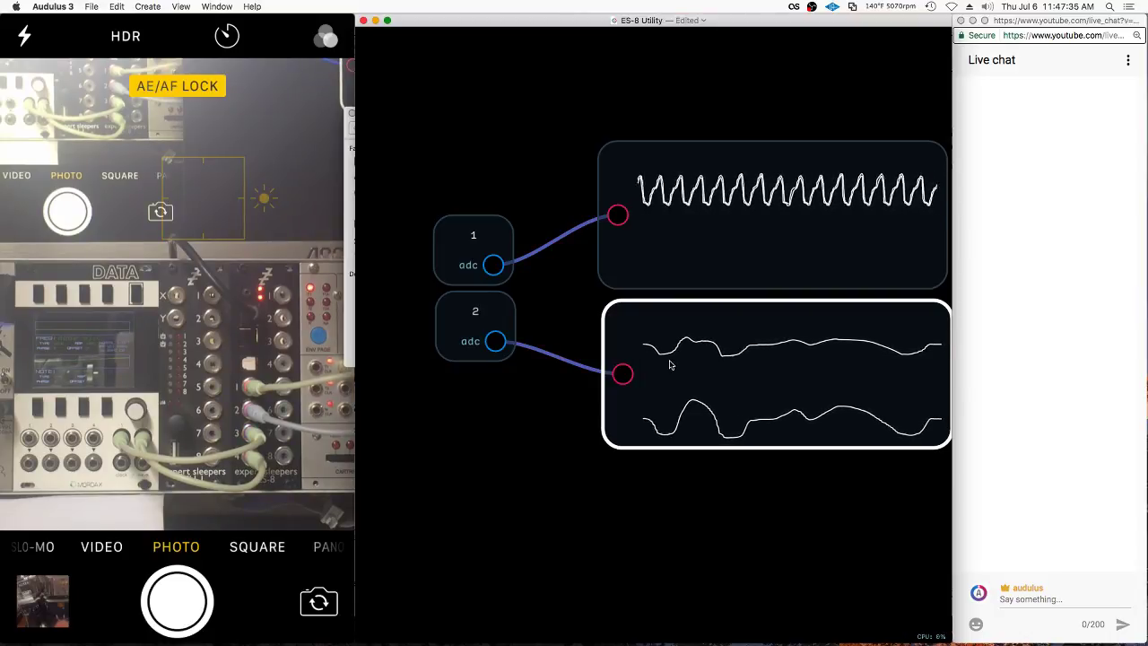
Duplicate both ADC nodes and place the copies below the originals
{"action": "left_click", "coordinate": [525, 359]}
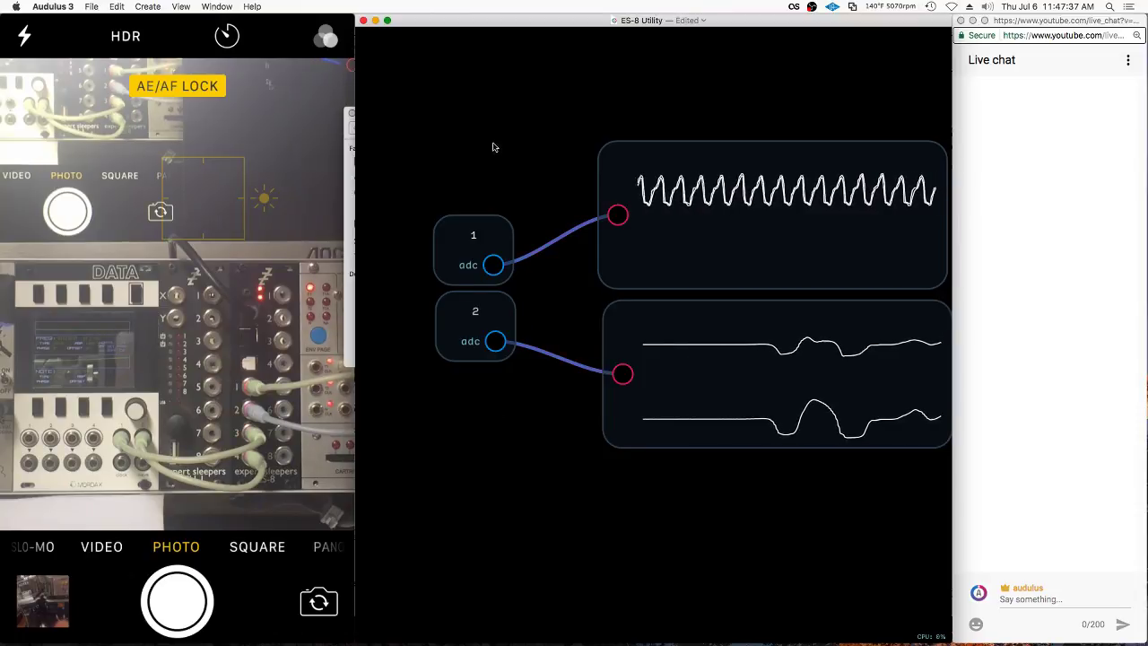
{"action": "left_click_drag", "start_coordinate": [492, 147], "coordinate": [493, 365]}
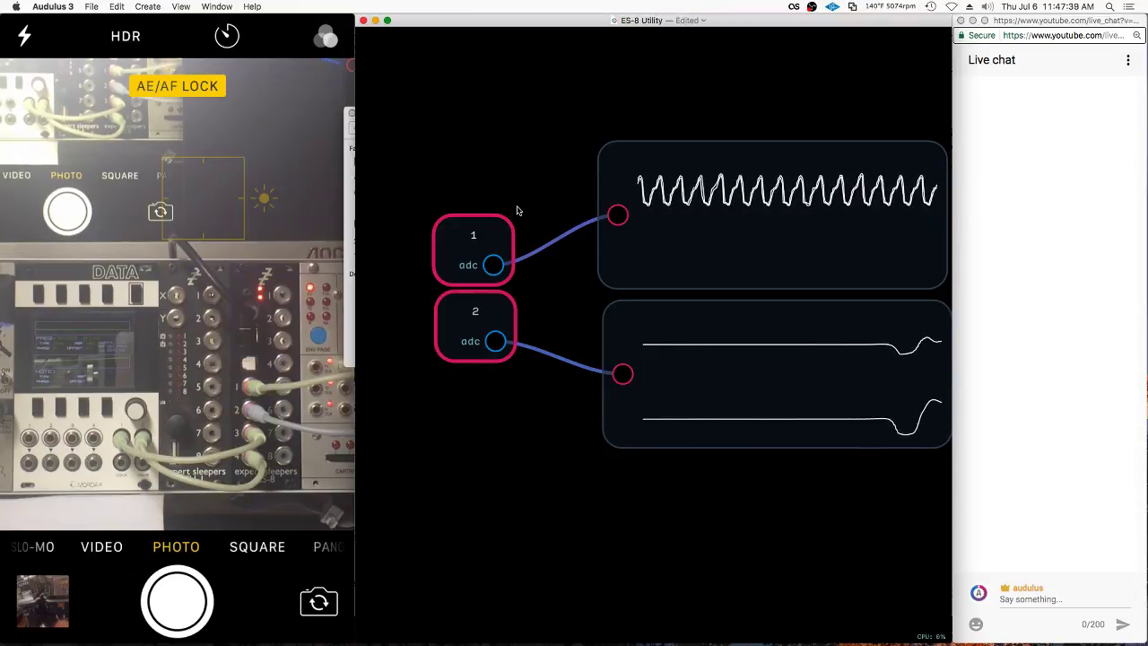
{"action": "left_click", "coordinate": [506, 308]}
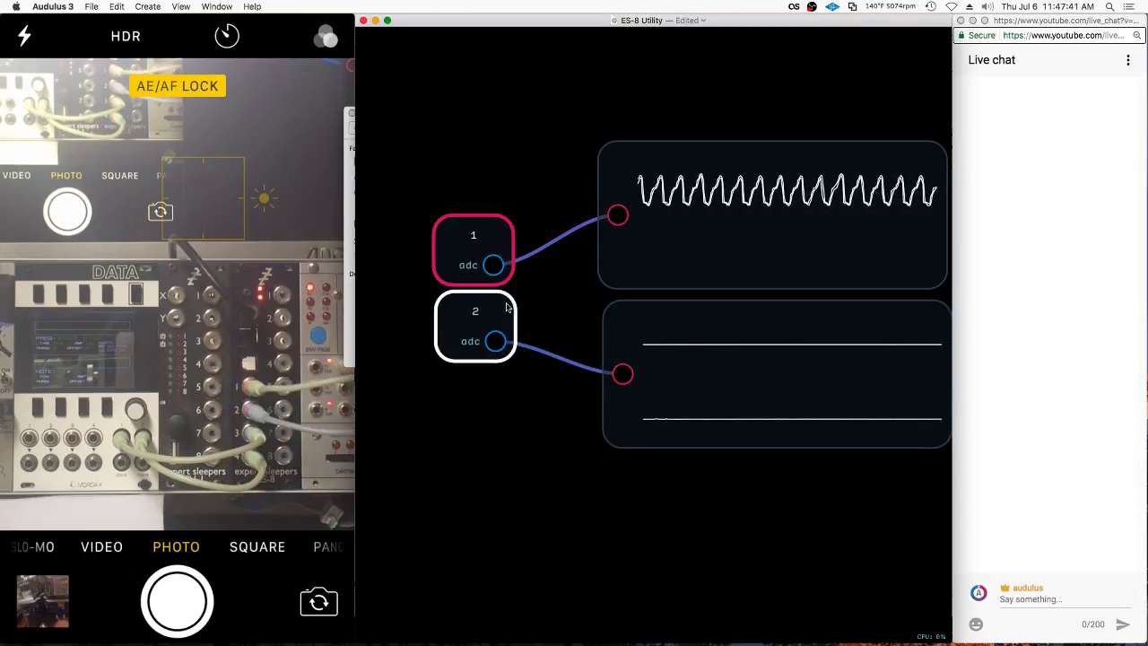
{"action": "key", "text": "super+d"}
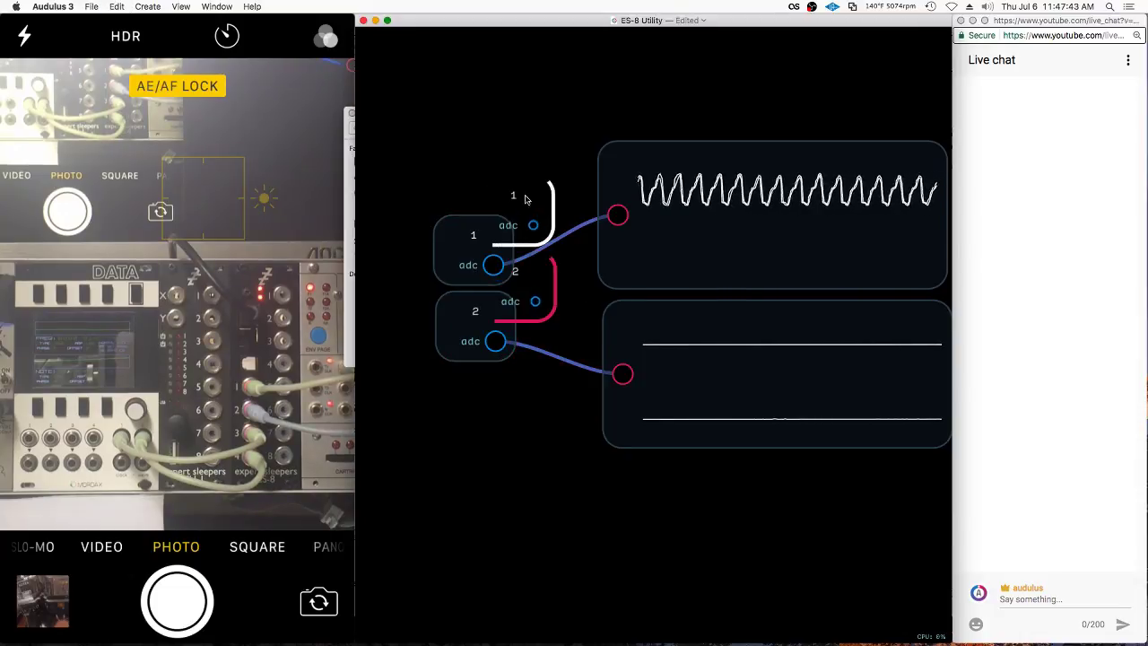
{"action": "left_click_drag", "start_coordinate": [525, 200], "coordinate": [493, 395]}
{"action": "left_click", "coordinate": [522, 419]}
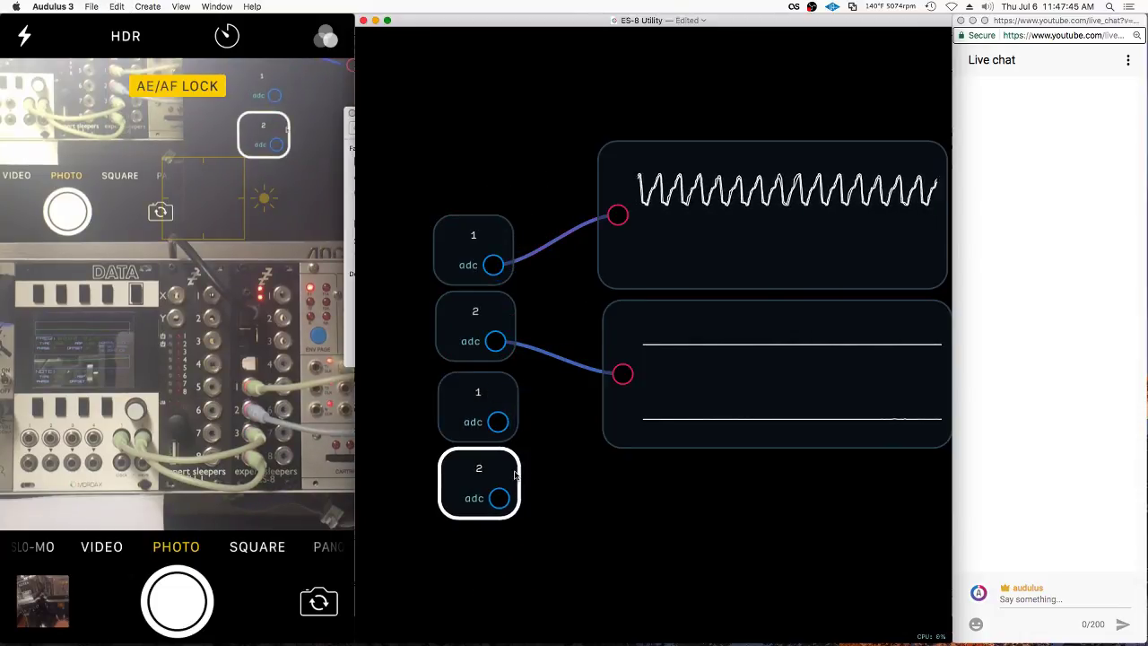
Set the third ADC node to channel 3 and the bottom one to channel 4
{"action": "right_click", "coordinate": [498, 392]}
{"action": "left_click", "coordinate": [518, 458]}
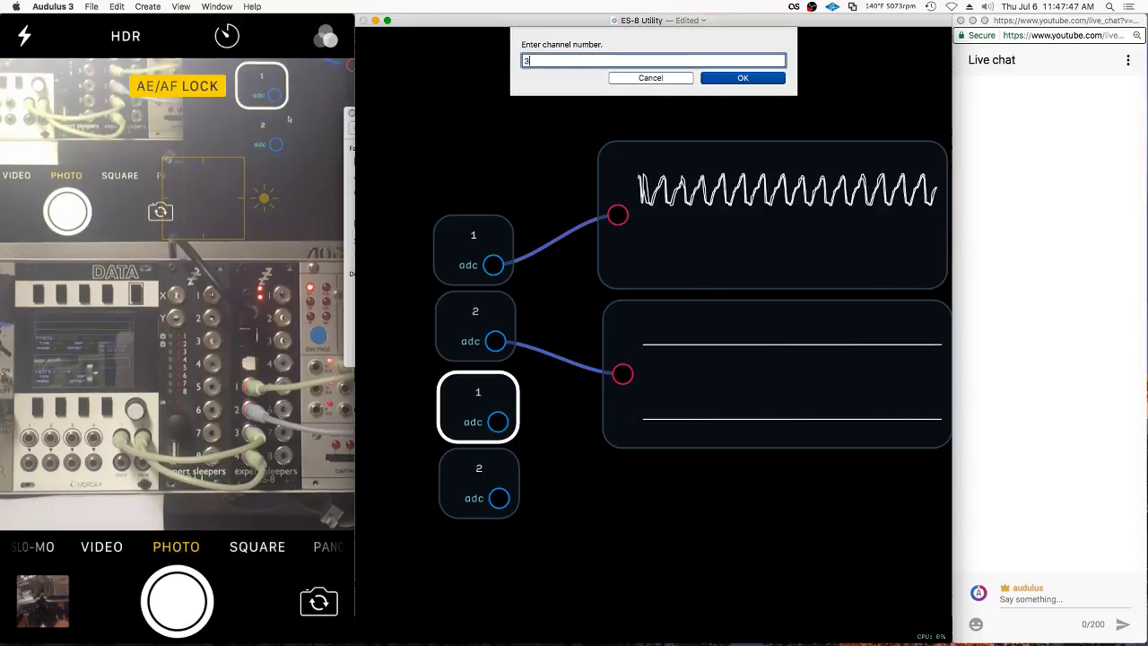
{"action": "type", "text": "3"}
{"action": "key", "text": "Return"}
{"action": "right_click", "coordinate": [496, 468]}
{"action": "left_click", "coordinate": [529, 530]}
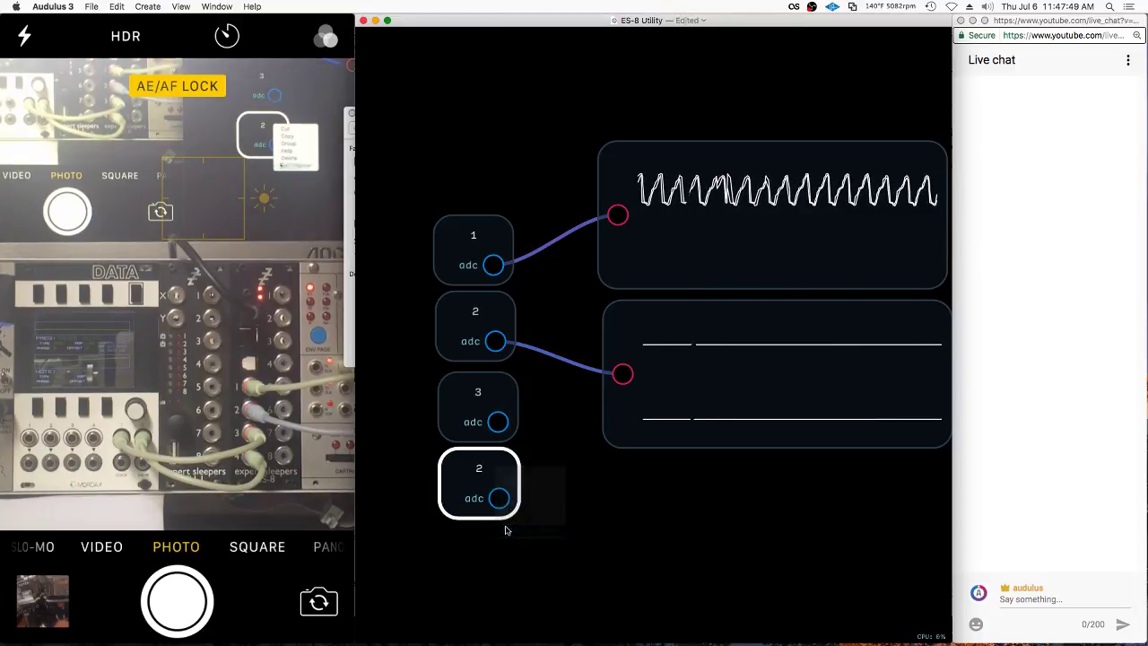
{"action": "type", "text": "4"}
{"action": "key", "text": "Return"}
Copy both waveform scopes below the originals and wire ADC 3 and 4 into them
{"action": "scroll", "coordinate": [527, 204], "scroll_direction": "down", "scroll_amount": 5}
{"action": "left_click_drag", "start_coordinate": [655, 104], "coordinate": [709, 335]}
{"action": "key", "text": "super+c"}
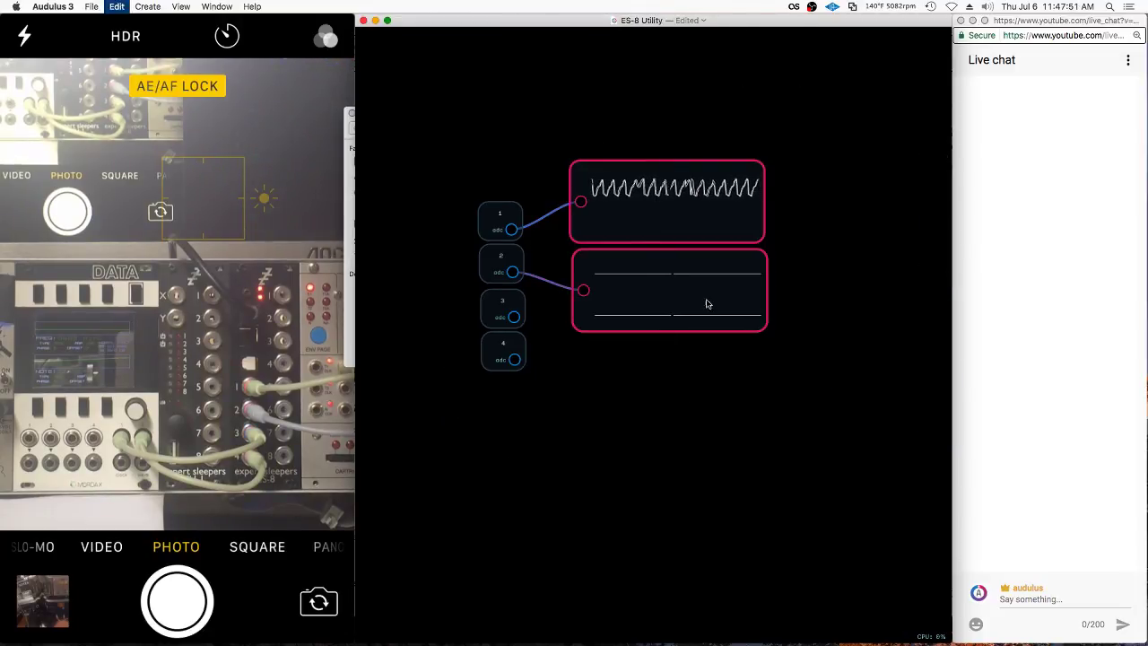
{"action": "key", "text": "super+shift+v"}
{"action": "left_click_drag", "start_coordinate": [683, 172], "coordinate": [686, 346]}
{"action": "left_click_drag", "start_coordinate": [512, 316], "coordinate": [583, 375]}
{"action": "left_click_drag", "start_coordinate": [513, 359], "coordinate": [586, 464]}
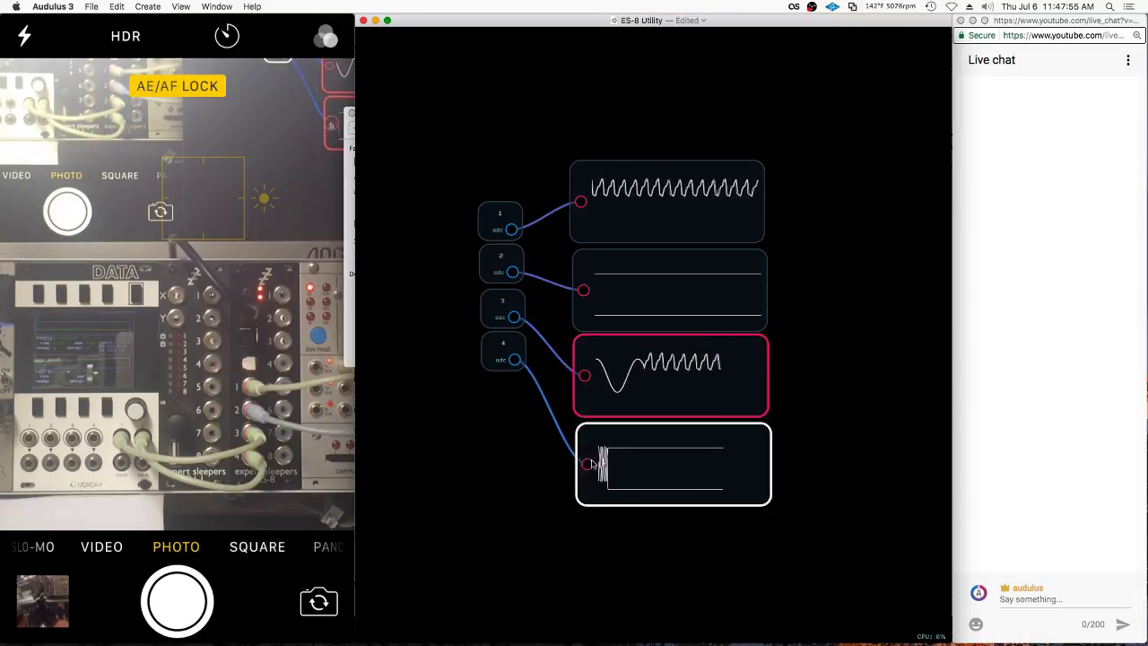
Shift the four ADC nodes left and select the whole column of scopes
{"action": "scroll", "coordinate": [597, 460], "scroll_direction": "up", "scroll_amount": 3}
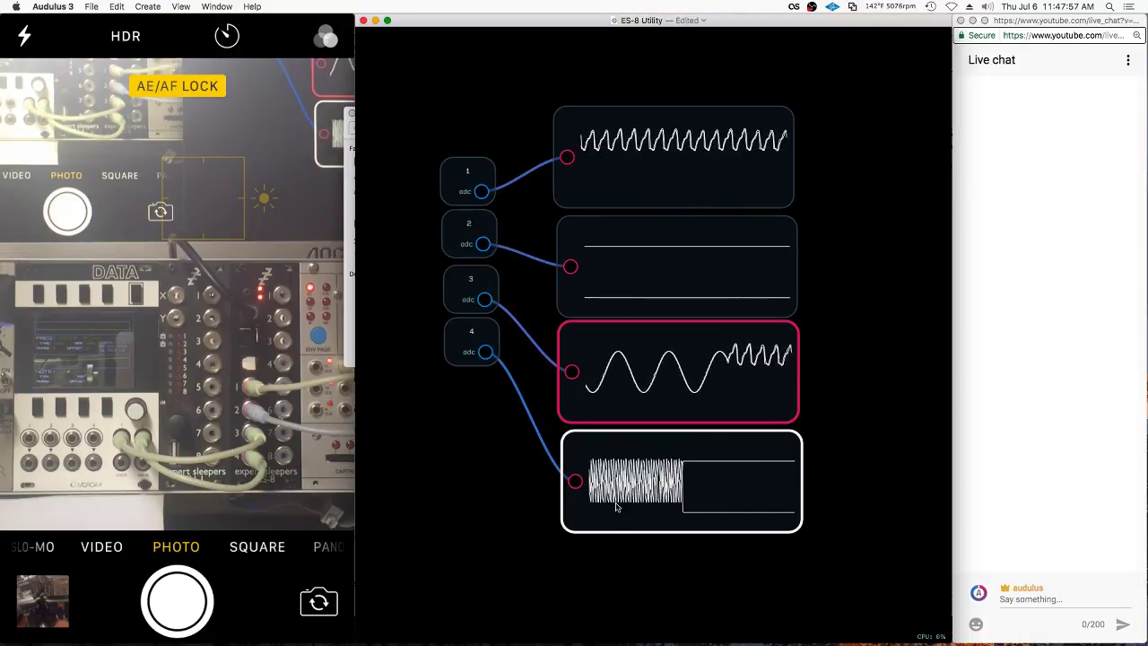
{"action": "left_click_drag", "start_coordinate": [478, 133], "coordinate": [454, 421]}
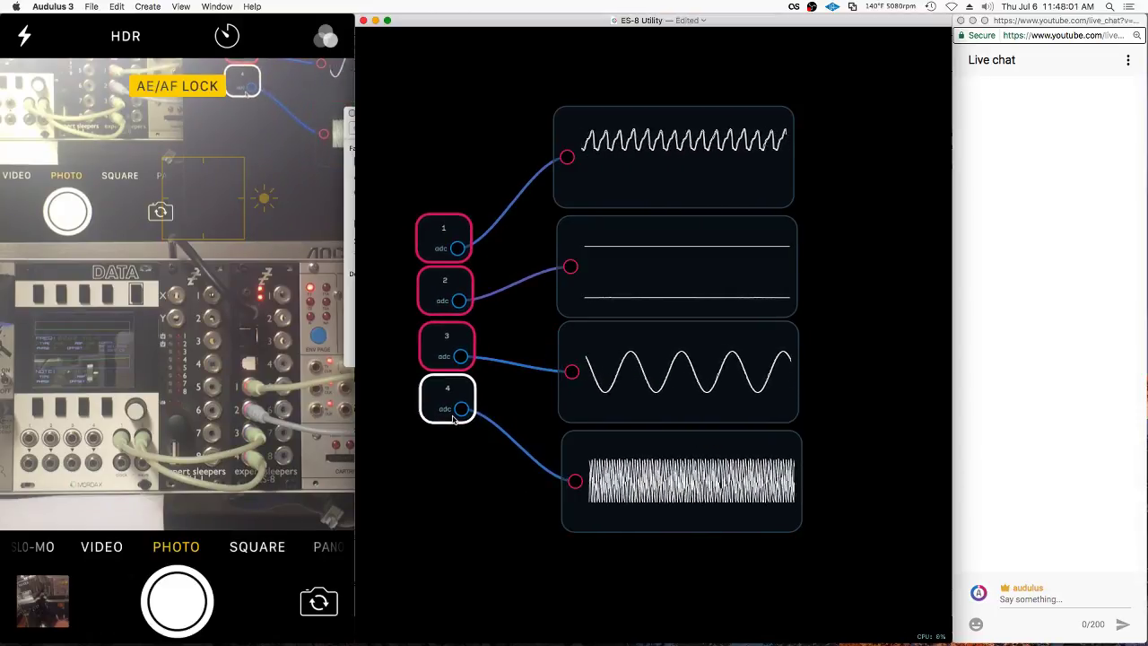
{"action": "left_click", "coordinate": [531, 146]}
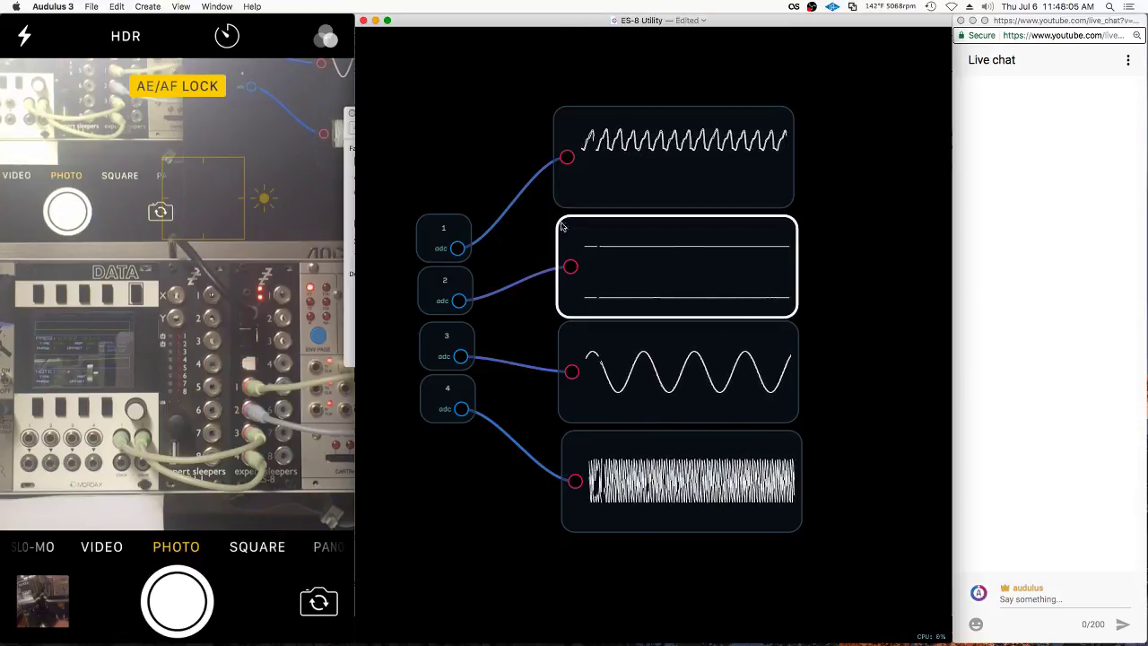
{"action": "scroll", "coordinate": [499, 213], "scroll_direction": "down", "scroll_amount": 2}
{"action": "left_click_drag", "start_coordinate": [687, 57], "coordinate": [586, 182]}
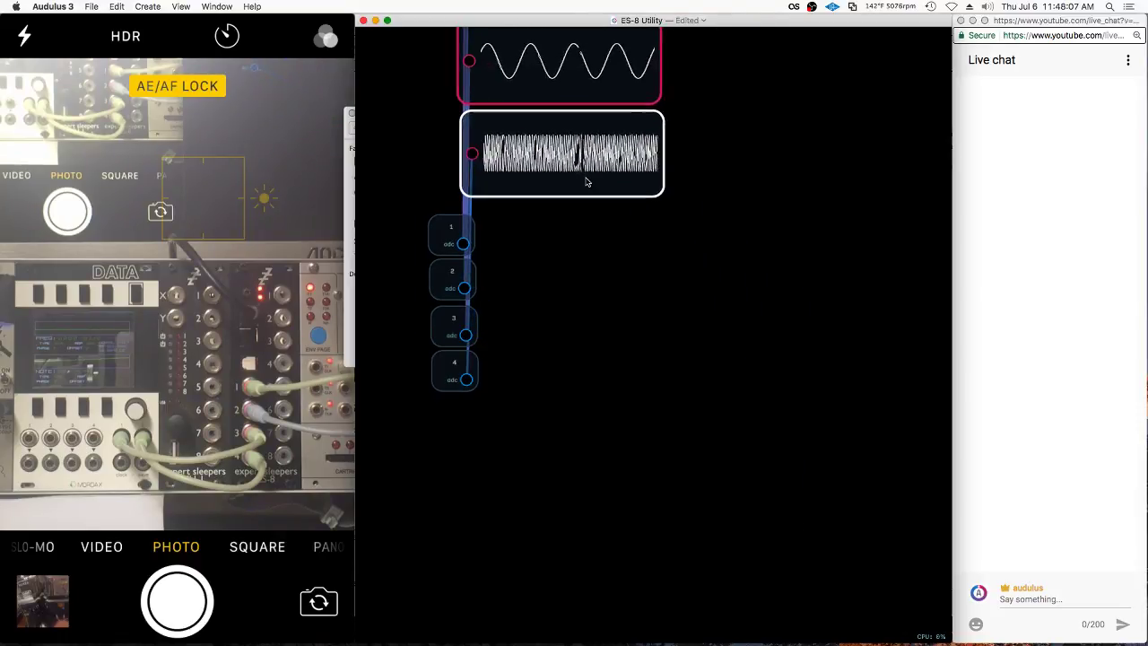
Add a math node and wire ADC channels 1 and 2 into its inputs
{"action": "right_click", "coordinate": [541, 253]}
{"action": "mouse_move", "coordinate": [638, 257]}
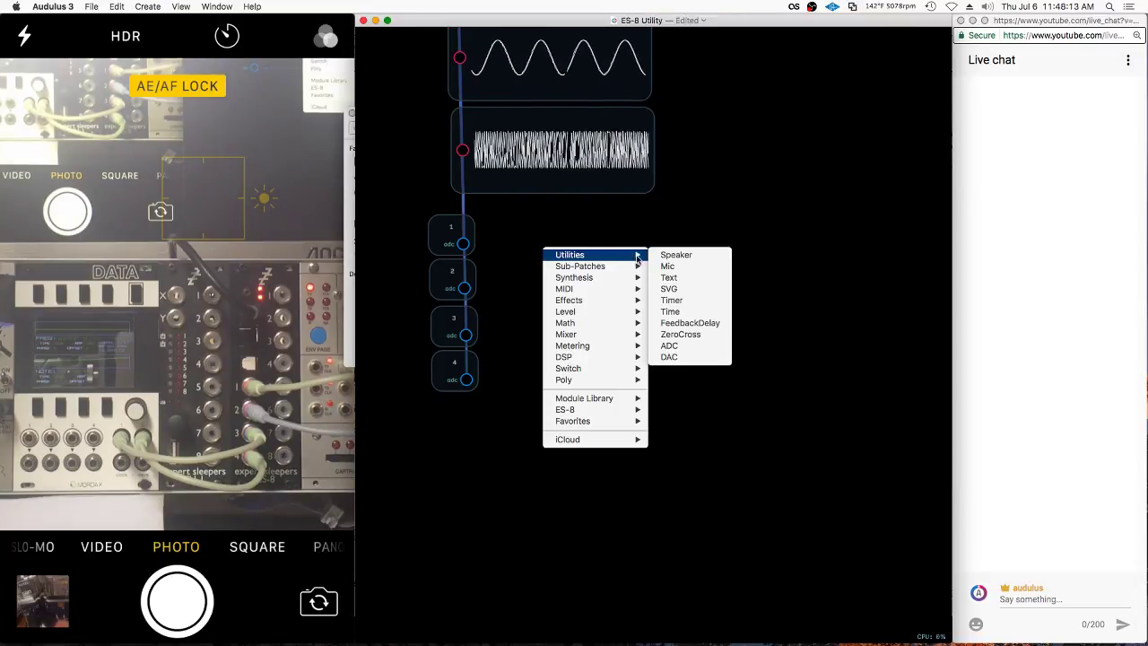
{"action": "mouse_move", "coordinate": [636, 283]}
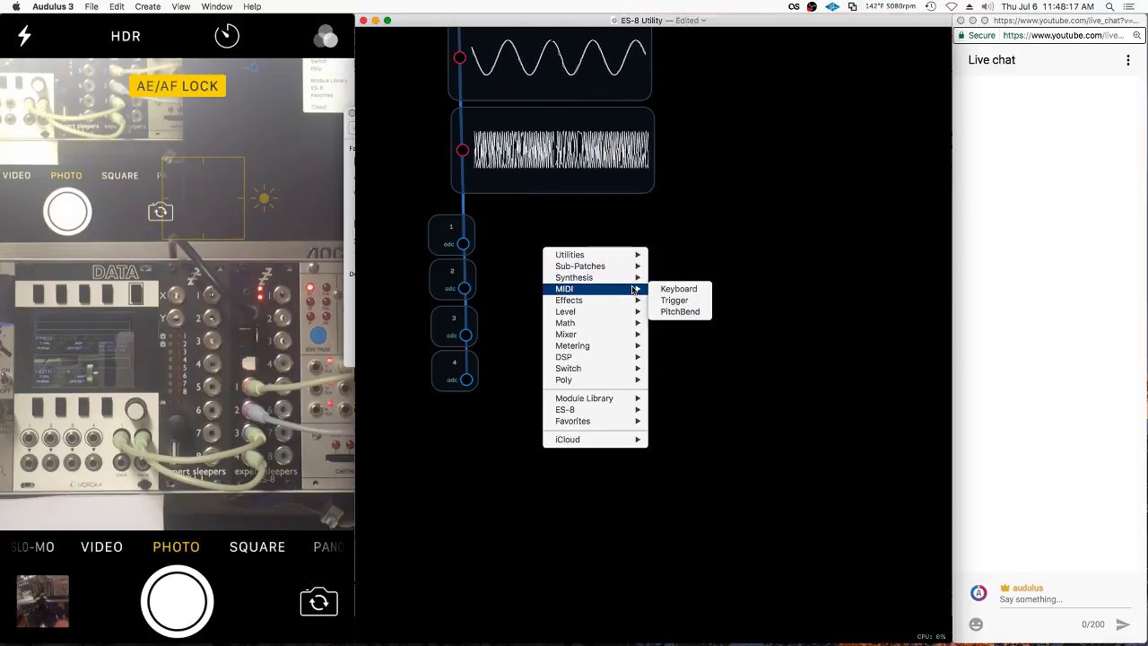
{"action": "mouse_move", "coordinate": [619, 324]}
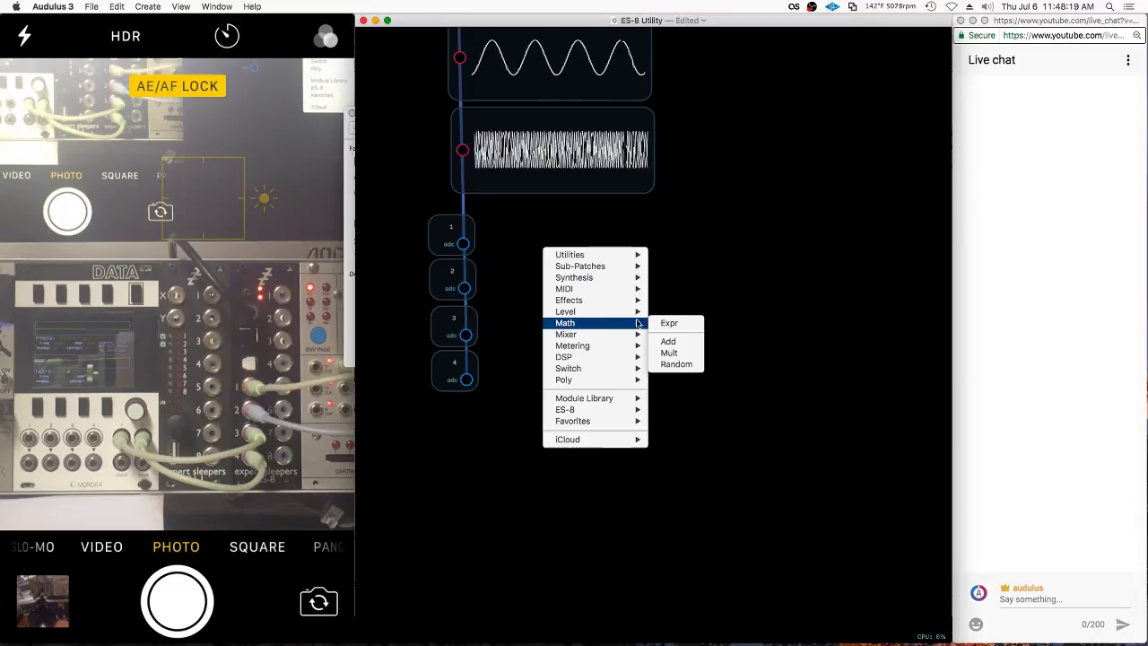
{"action": "left_click", "coordinate": [695, 349]}
{"action": "left_click_drag", "start_coordinate": [462, 243], "coordinate": [535, 239]}
{"action": "left_click_drag", "start_coordinate": [463, 288], "coordinate": [573, 260]}
Add a DAC output on channel 1 wired from the multiply node's output
{"action": "right_click", "coordinate": [664, 255]}
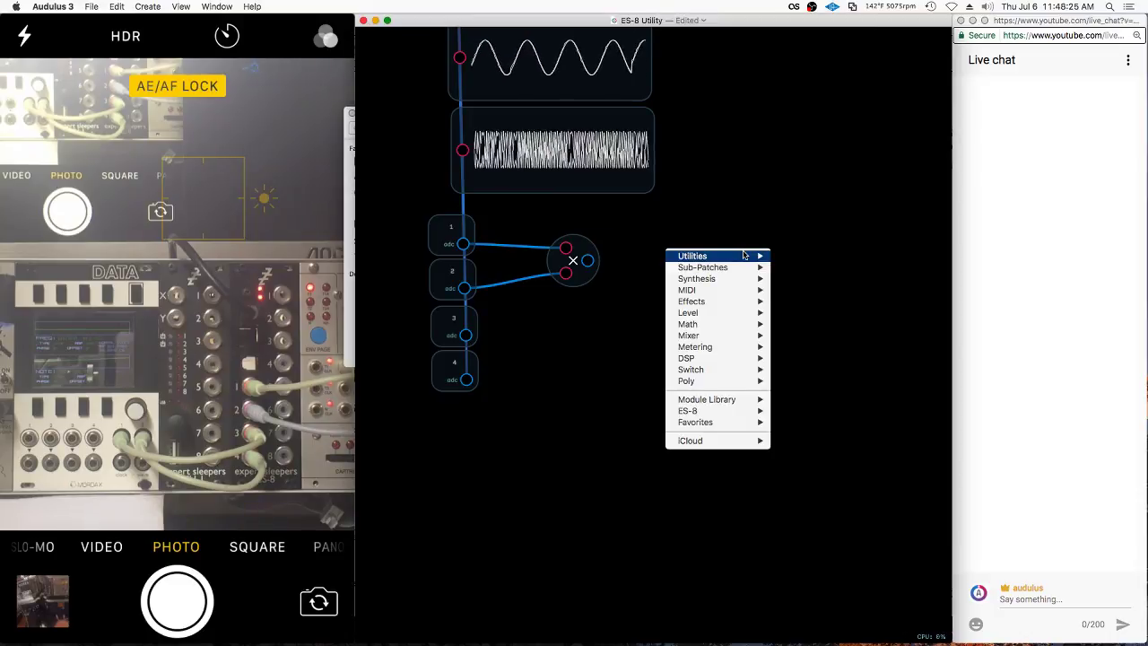
{"action": "mouse_move", "coordinate": [741, 256]}
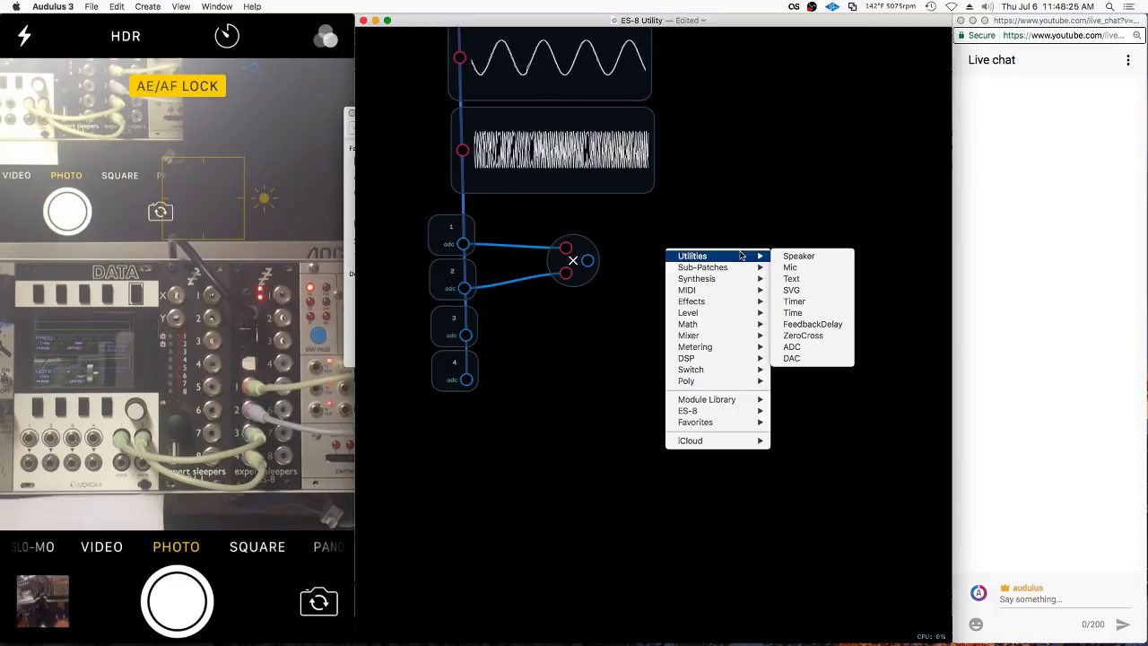
{"action": "left_click", "coordinate": [792, 358]}
{"action": "left_click_drag", "start_coordinate": [686, 244], "coordinate": [667, 268]}
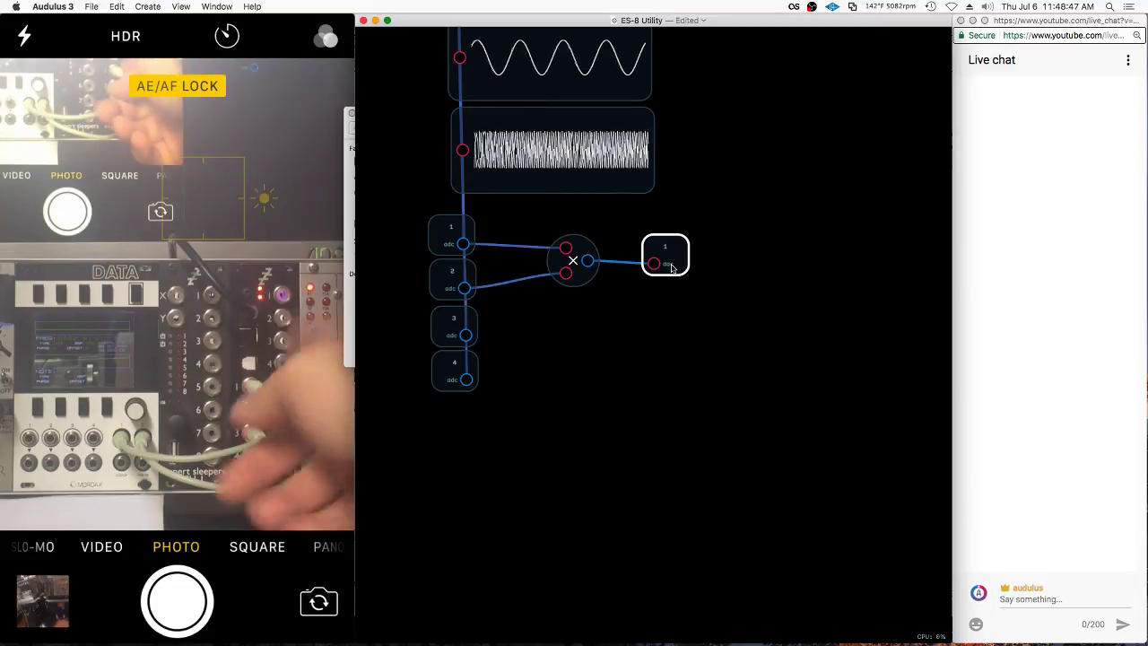
Rewire ADC channel 3 into the multiply node in place of channel 2
{"action": "left_click_drag", "start_coordinate": [744, 134], "coordinate": [759, 351]}
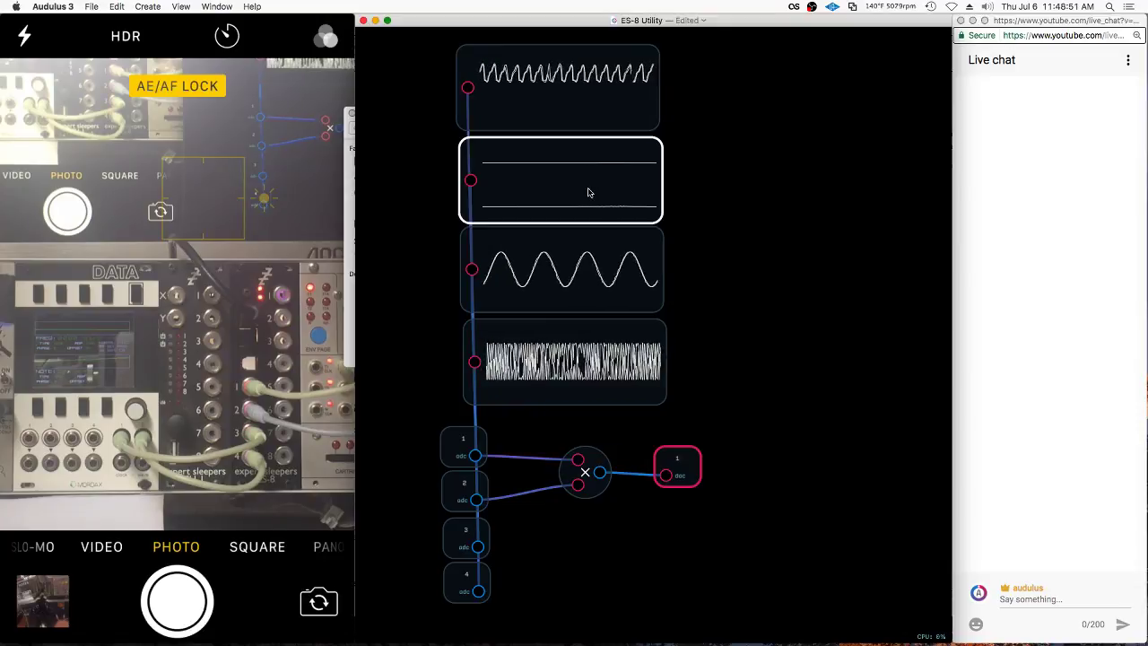
{"action": "scroll", "coordinate": [765, 328], "scroll_direction": "down", "scroll_amount": 2}
{"action": "scroll", "coordinate": [815, 289], "scroll_direction": "up", "scroll_amount": 3}
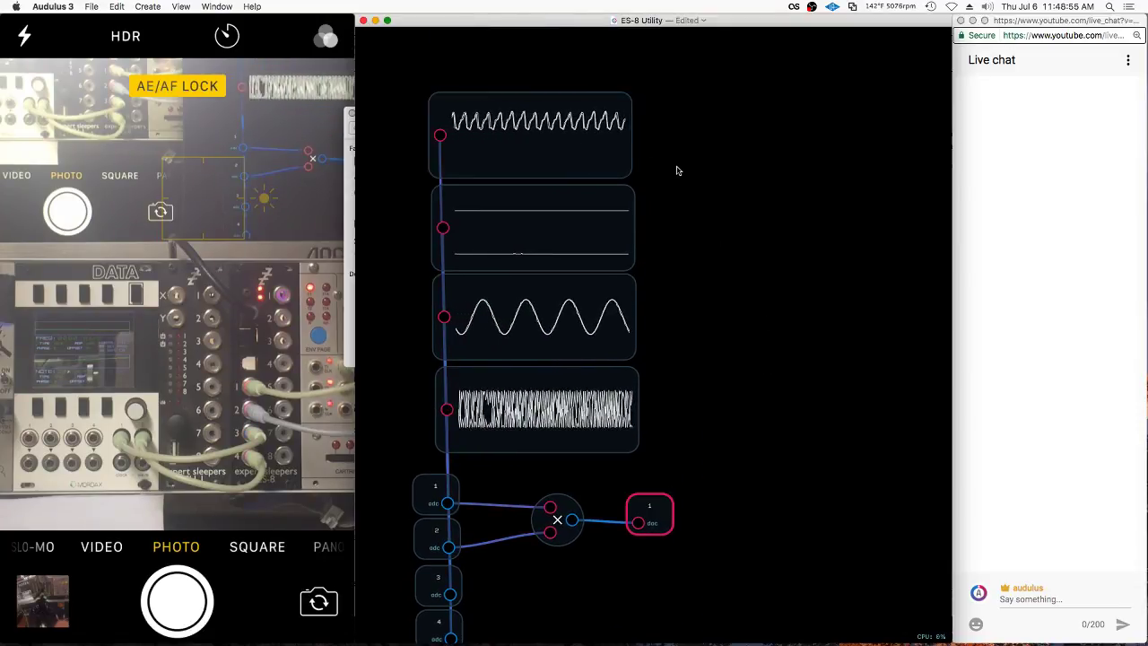
{"action": "scroll", "coordinate": [722, 358], "scroll_direction": "down", "scroll_amount": 3}
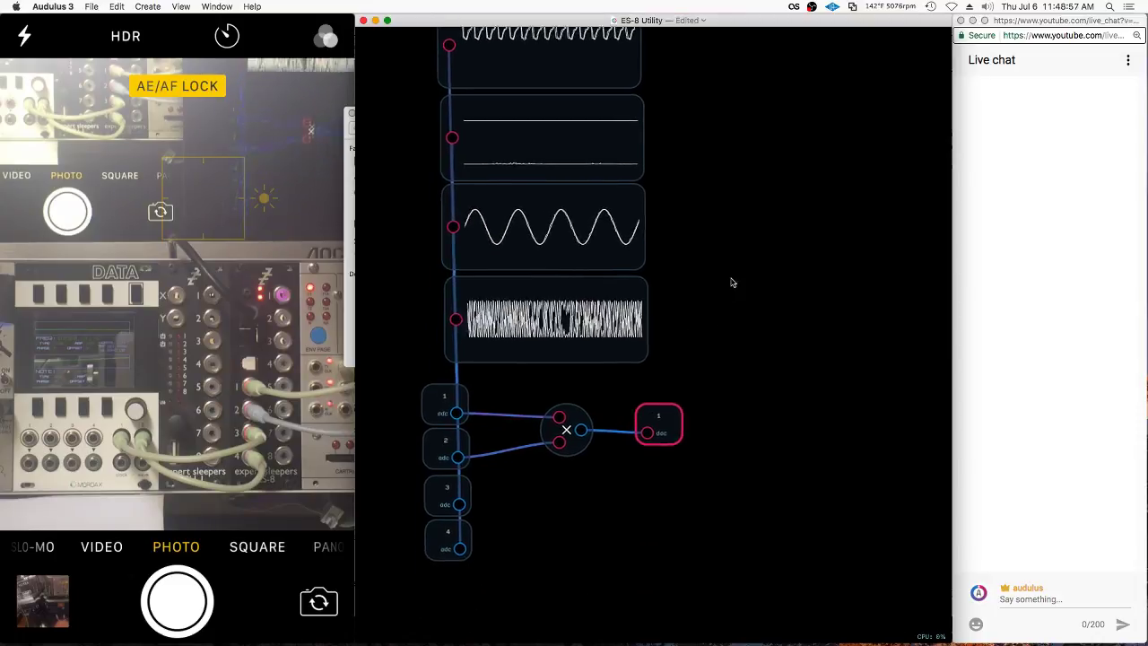
{"action": "left_click_drag", "start_coordinate": [462, 483], "coordinate": [563, 430]}
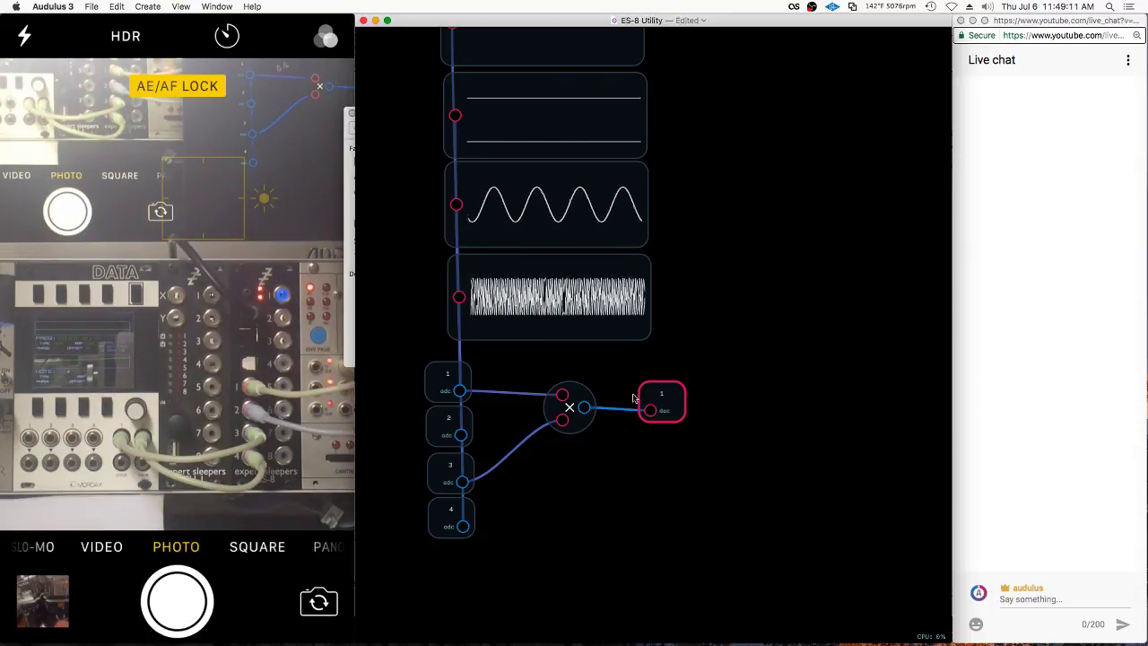
Copy a scope onto the multiply output and rearrange the DAC 1 and multiply nodes
{"action": "scroll", "coordinate": [633, 397], "scroll_direction": "down", "scroll_amount": 3}
{"action": "left_click_drag", "start_coordinate": [587, 99], "coordinate": [861, 426]}
{"action": "left_click_drag", "start_coordinate": [751, 431], "coordinate": [728, 359]}
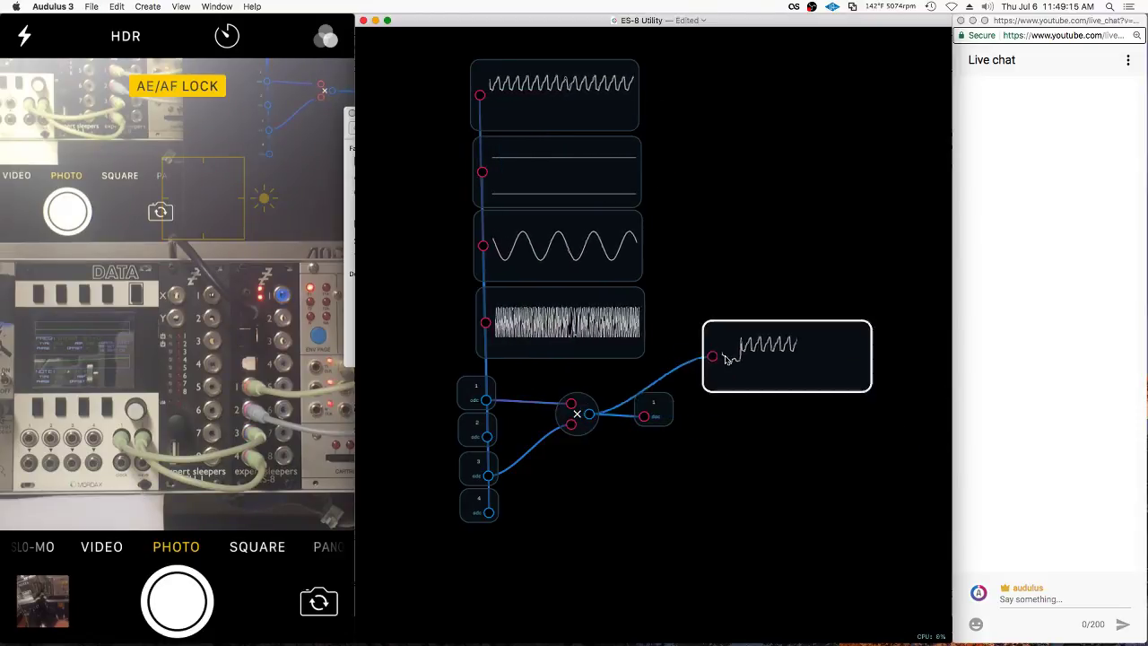
{"action": "scroll", "coordinate": [730, 360], "scroll_direction": "up", "scroll_amount": 3}
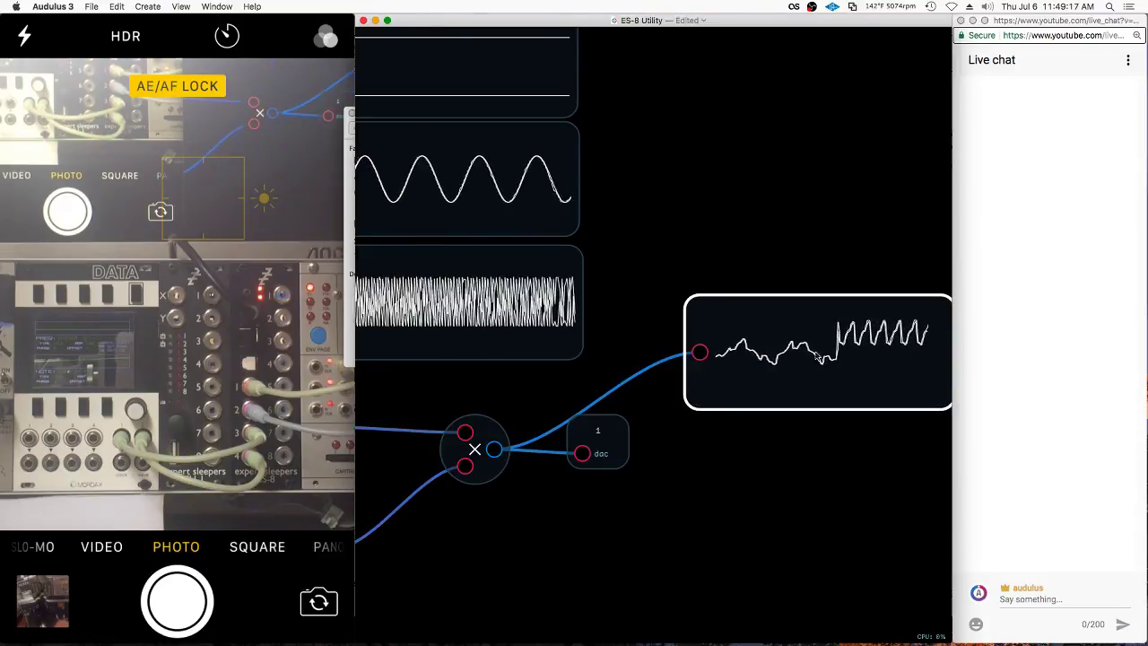
{"action": "left_click_drag", "start_coordinate": [819, 357], "coordinate": [758, 354]}
{"action": "scroll", "coordinate": [615, 358], "scroll_direction": "down", "scroll_amount": 3}
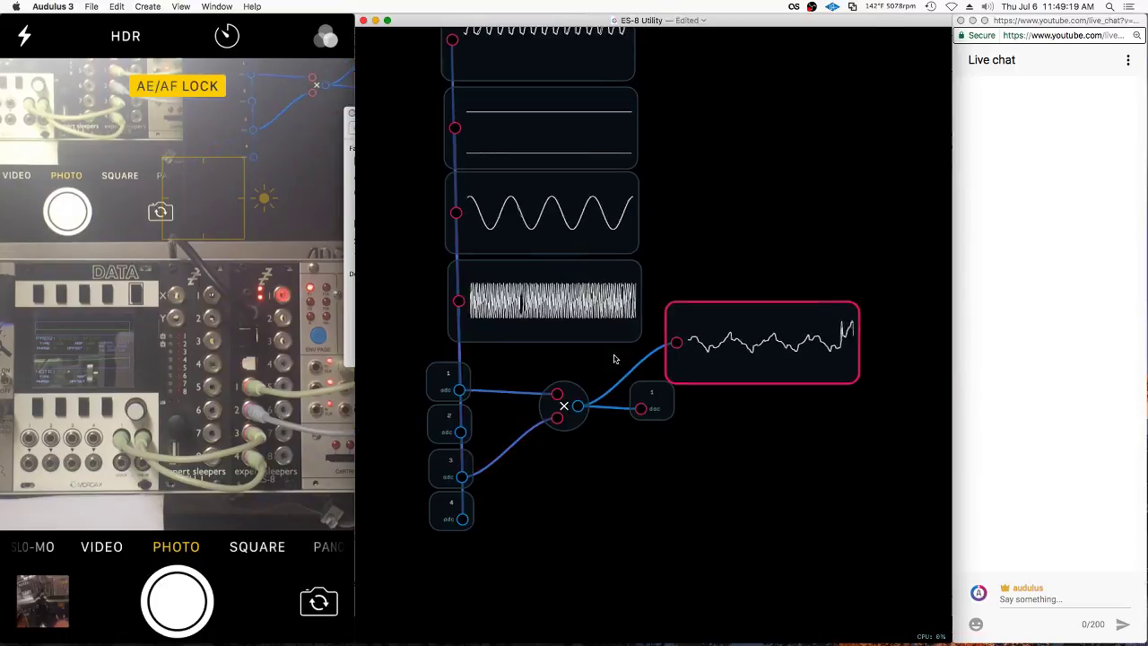
{"action": "scroll", "coordinate": [614, 359], "scroll_direction": "up", "scroll_amount": 2}
{"action": "left_click_drag", "start_coordinate": [663, 418], "coordinate": [706, 427]}
{"action": "mouse_move", "coordinate": [552, 382]}
{"action": "left_mouse_down"}
{"action": "mouse_move", "coordinate": [564, 422]}
{"action": "mouse_move", "coordinate": [556, 379]}
{"action": "left_mouse_up"}
Add an Add math node fed by ADC inputs 1 and 3
{"action": "right_click", "coordinate": [550, 440]}
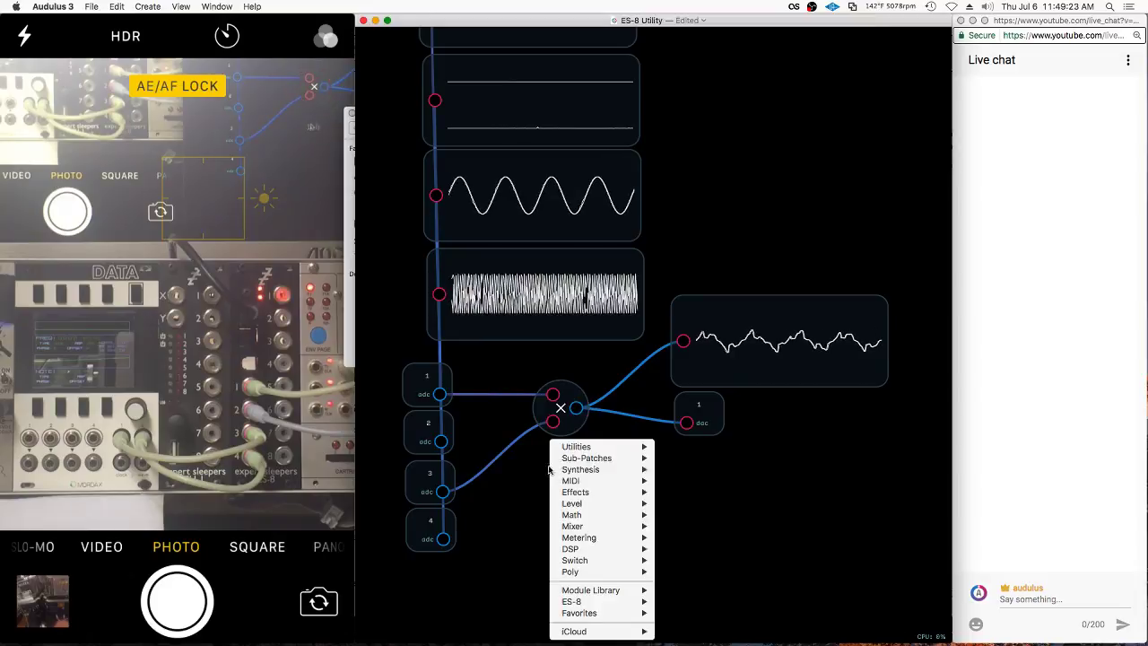
{"action": "mouse_move", "coordinate": [641, 516]}
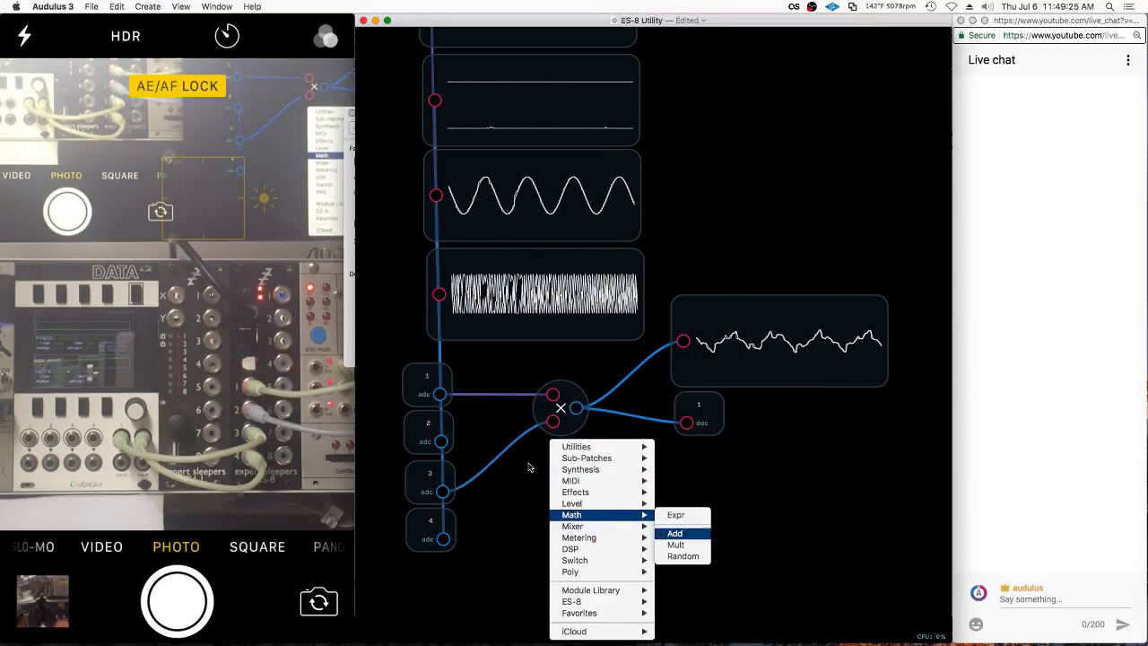
{"action": "left_click", "coordinate": [674, 533]}
{"action": "left_click_drag", "start_coordinate": [438, 394], "coordinate": [542, 453]}
{"action": "left_click_drag", "start_coordinate": [443, 492], "coordinate": [561, 490]}
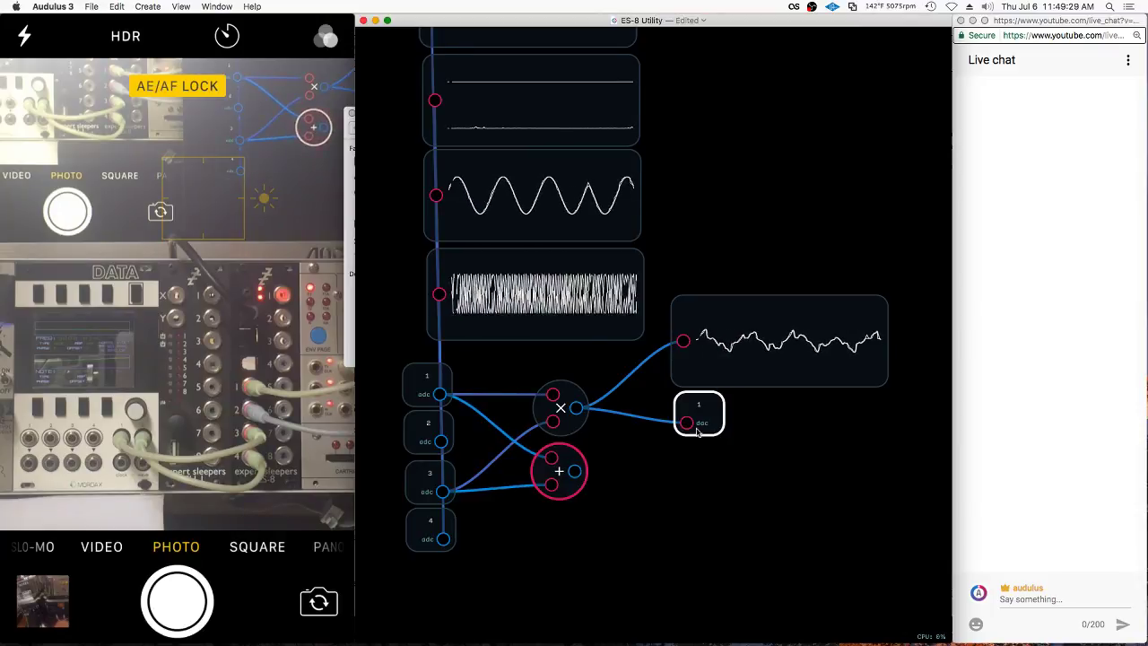
Set the duplicated DAC to channel 2 and route the add node's output into it
{"action": "left_click_drag", "start_coordinate": [697, 431], "coordinate": [733, 459]}
{"action": "right_click", "coordinate": [717, 468]}
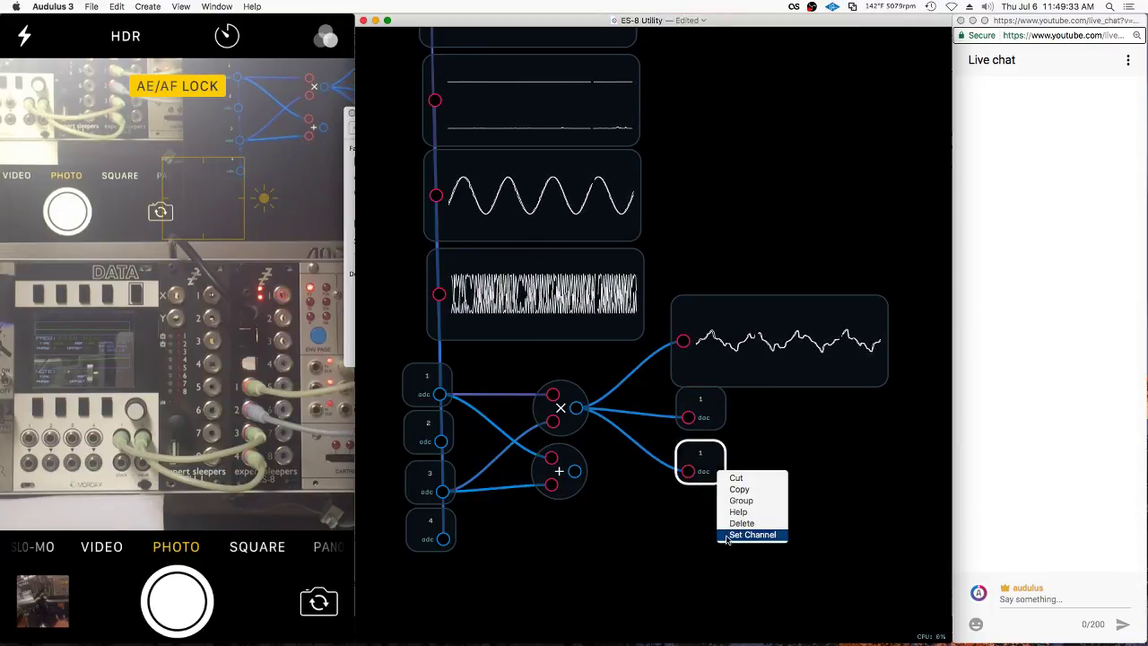
{"action": "left_click", "coordinate": [728, 538]}
{"action": "type", "text": "3"}
{"action": "key", "text": "Return"}
{"action": "left_click_drag", "start_coordinate": [574, 470], "coordinate": [688, 471]}
Duplicate the product scope and wire the add node's output into the copy
{"action": "left_click", "coordinate": [823, 336]}
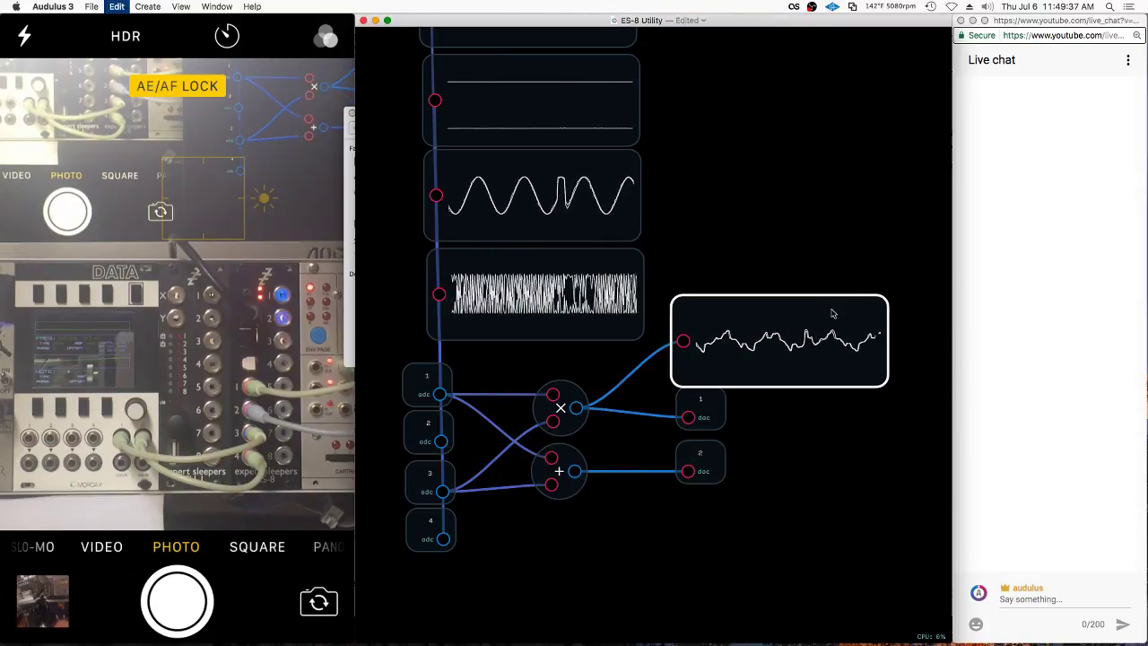
{"action": "key", "text": "super+d"}
{"action": "left_click_drag", "start_coordinate": [574, 471], "coordinate": [719, 574]}
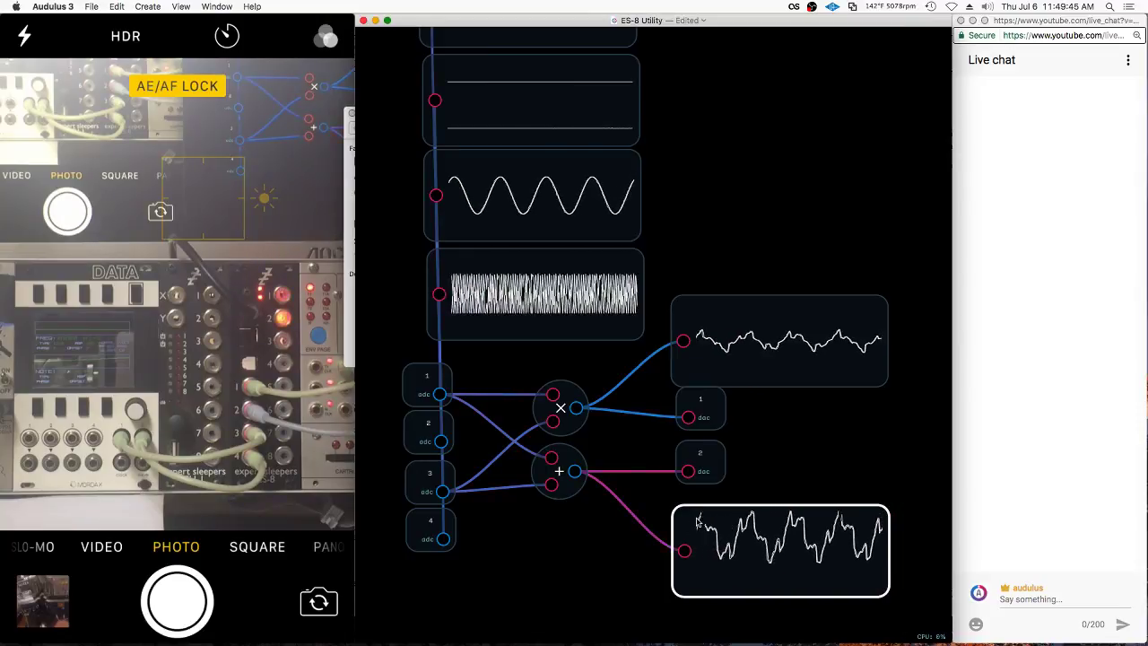
Place another unconnected Add node lower down in the patch
{"action": "right_click", "coordinate": [616, 535]}
{"action": "mouse_move", "coordinate": [613, 531]}
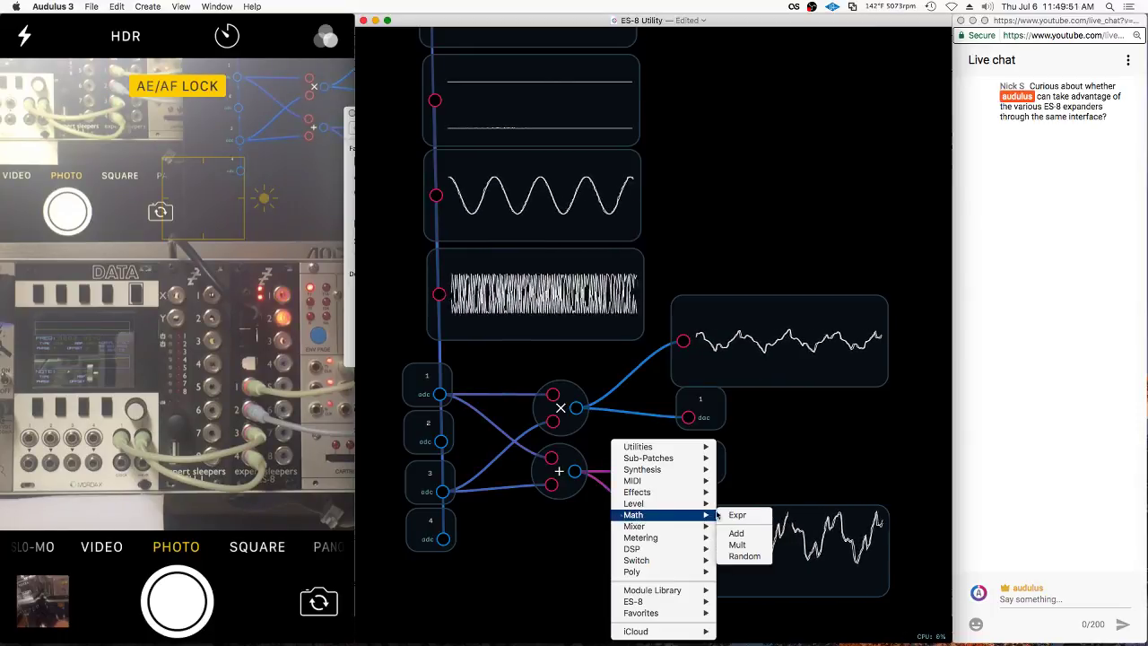
{"action": "left_click", "coordinate": [726, 535]}
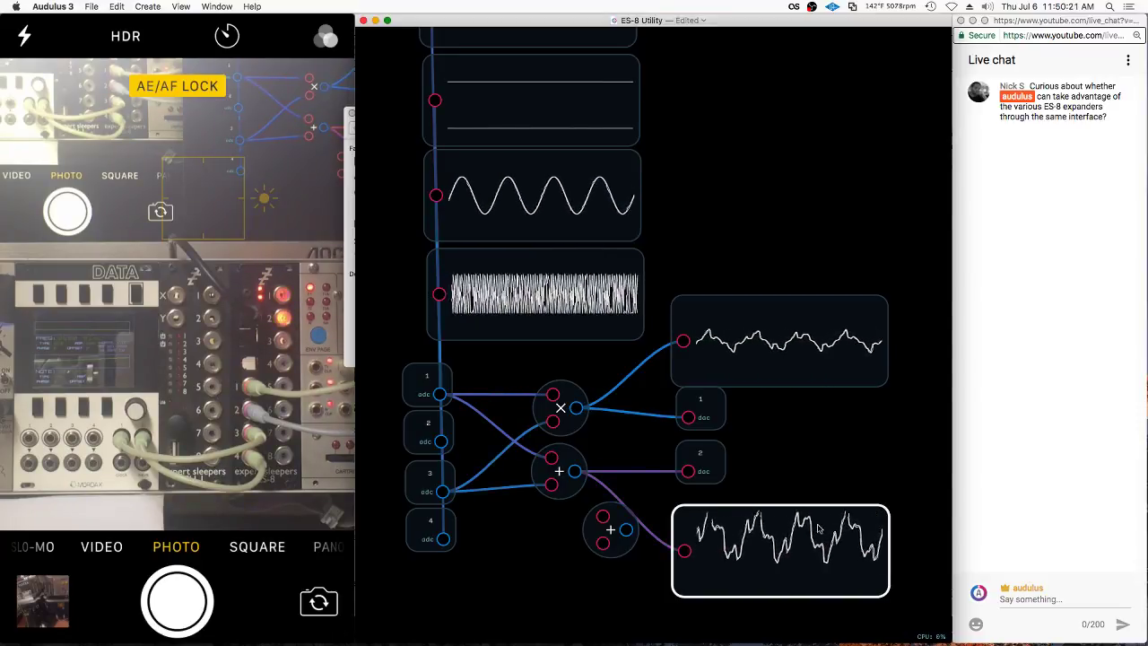
{"action": "left_click_drag", "start_coordinate": [619, 536], "coordinate": [617, 562]}
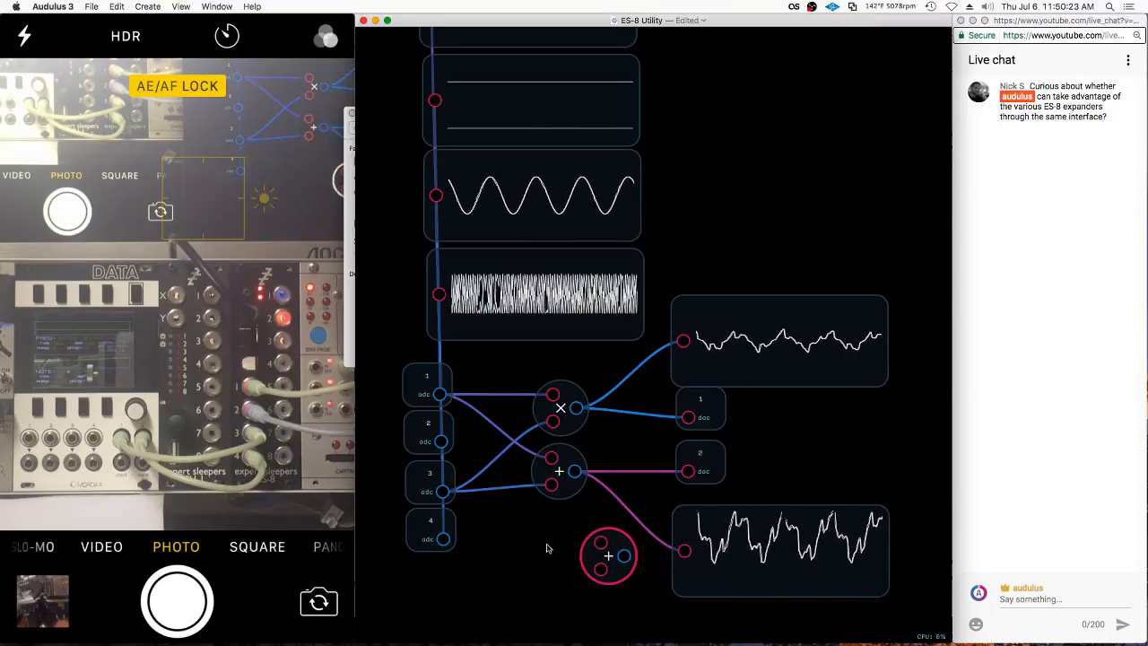
{"action": "key", "text": "BackSpace"}
Add a knob node below the existing math nodes
{"action": "right_click", "coordinate": [543, 534]}
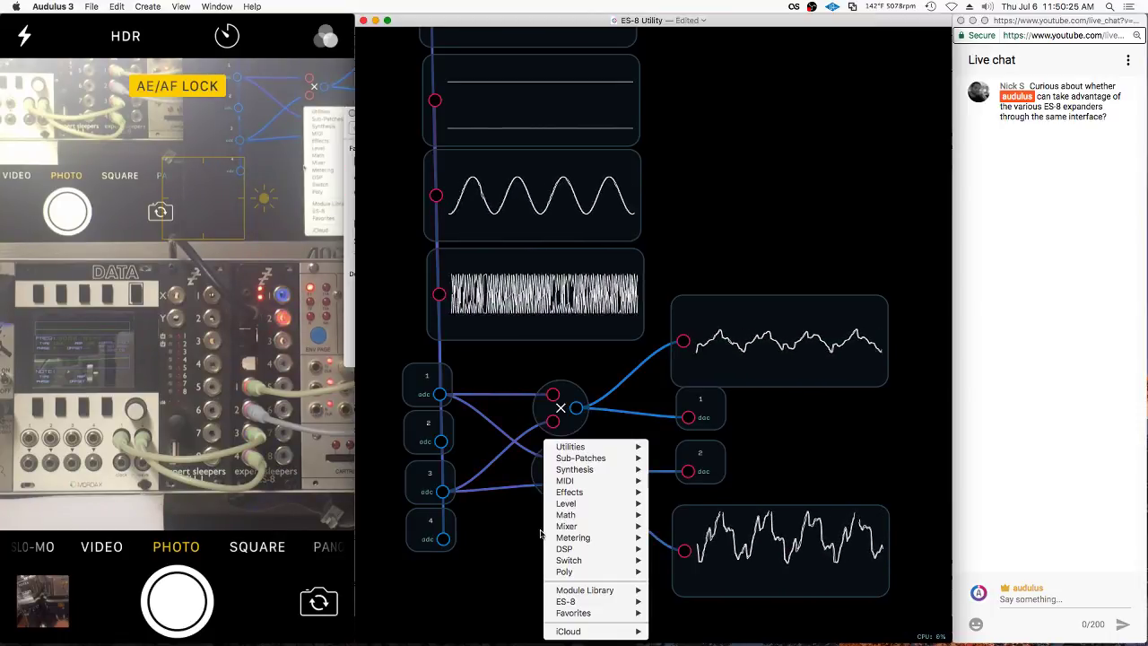
{"action": "mouse_move", "coordinate": [606, 453]}
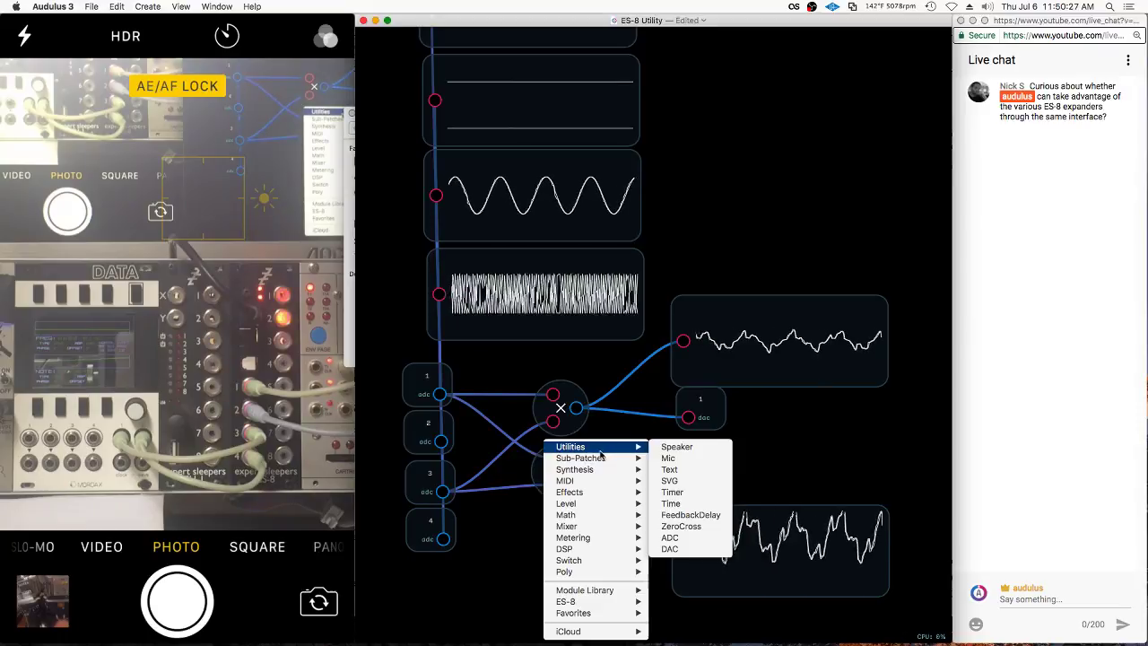
{"action": "left_click", "coordinate": [671, 492]}
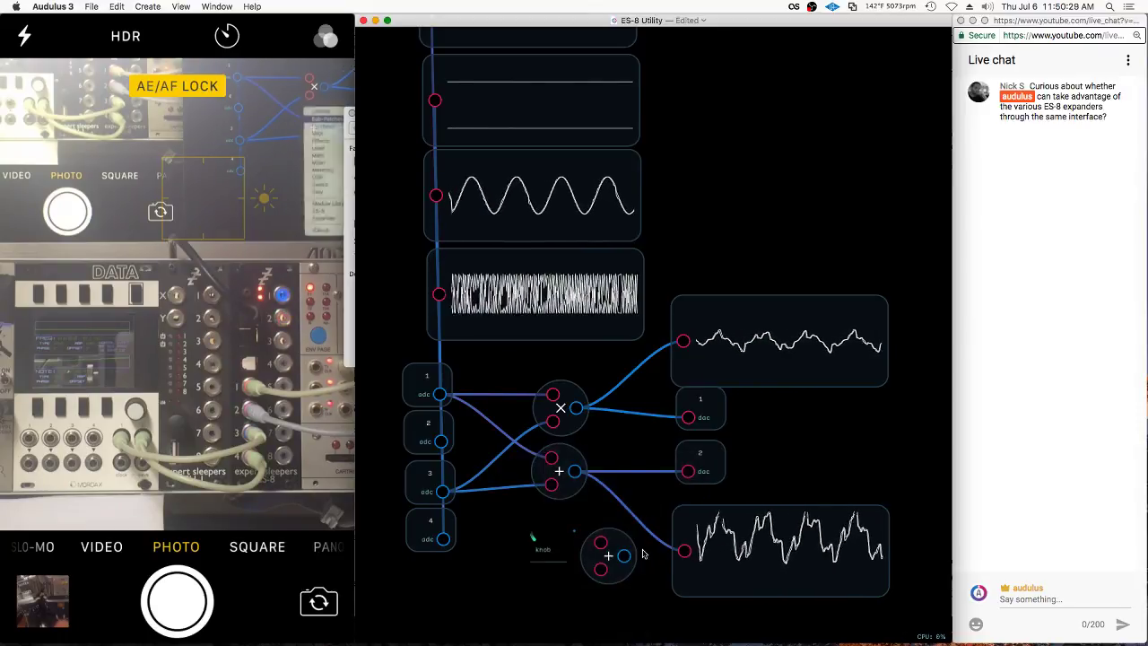
{"action": "scroll", "coordinate": [610, 503], "scroll_direction": "down", "scroll_amount": 5}
Adjust the knob node's options and move it down and left
{"action": "right_click", "coordinate": [555, 517]}
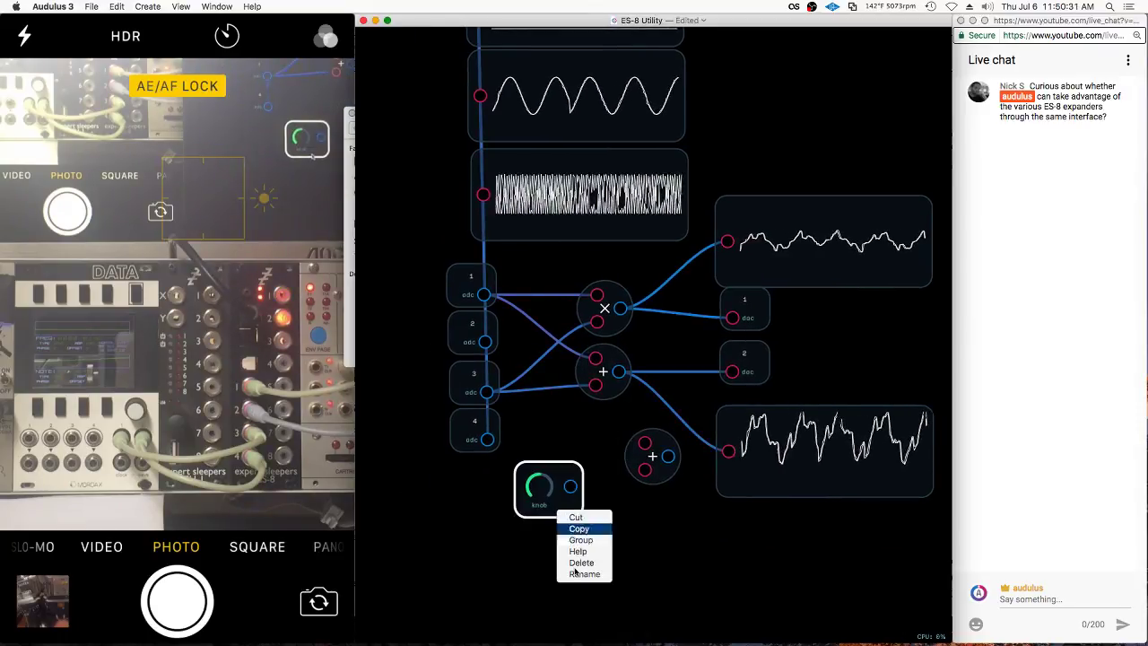
{"action": "left_click", "coordinate": [576, 570]}
{"action": "left_click_drag", "start_coordinate": [565, 469], "coordinate": [544, 500]}
Add a Mult node that multiplies the knob output by a constant 2
{"action": "right_click", "coordinate": [596, 474]}
{"action": "mouse_move", "coordinate": [608, 470]}
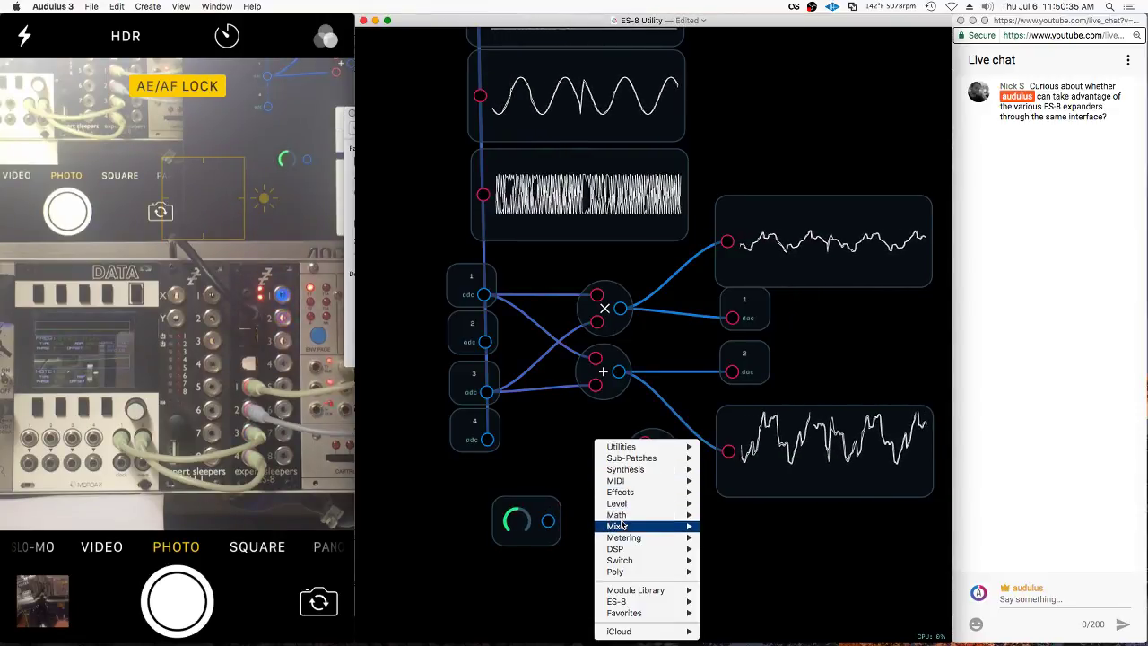
{"action": "mouse_move", "coordinate": [616, 514]}
{"action": "left_click", "coordinate": [720, 544]}
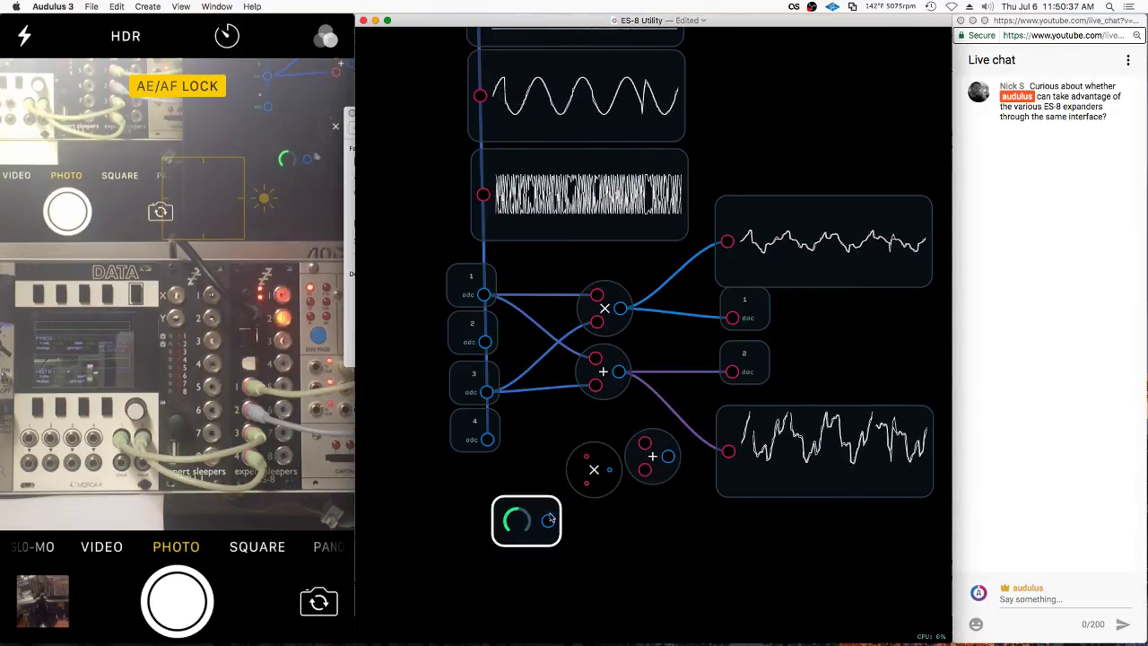
{"action": "left_click_drag", "start_coordinate": [594, 469], "coordinate": [592, 495]}
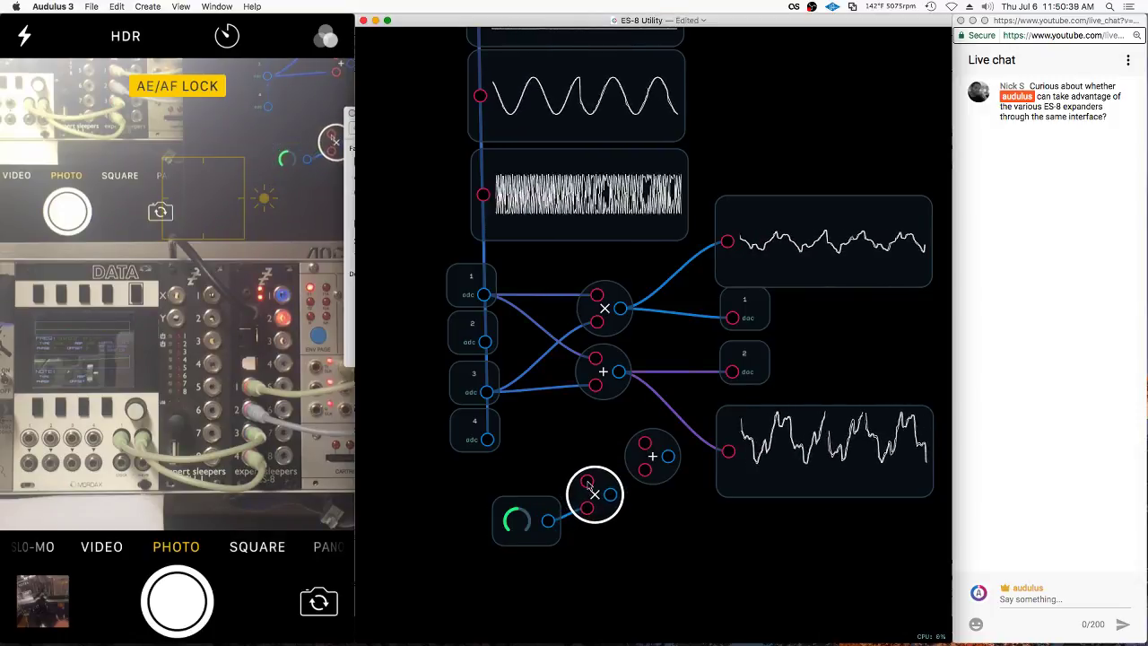
{"action": "left_click", "coordinate": [589, 482]}
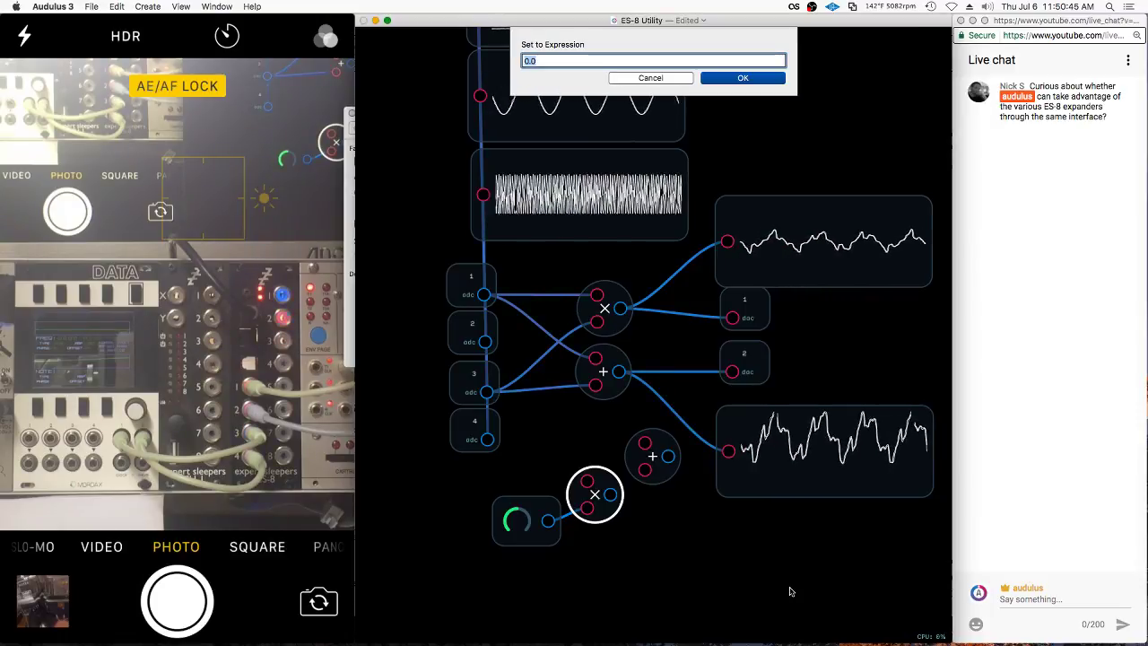
{"action": "key", "text": "Return"}
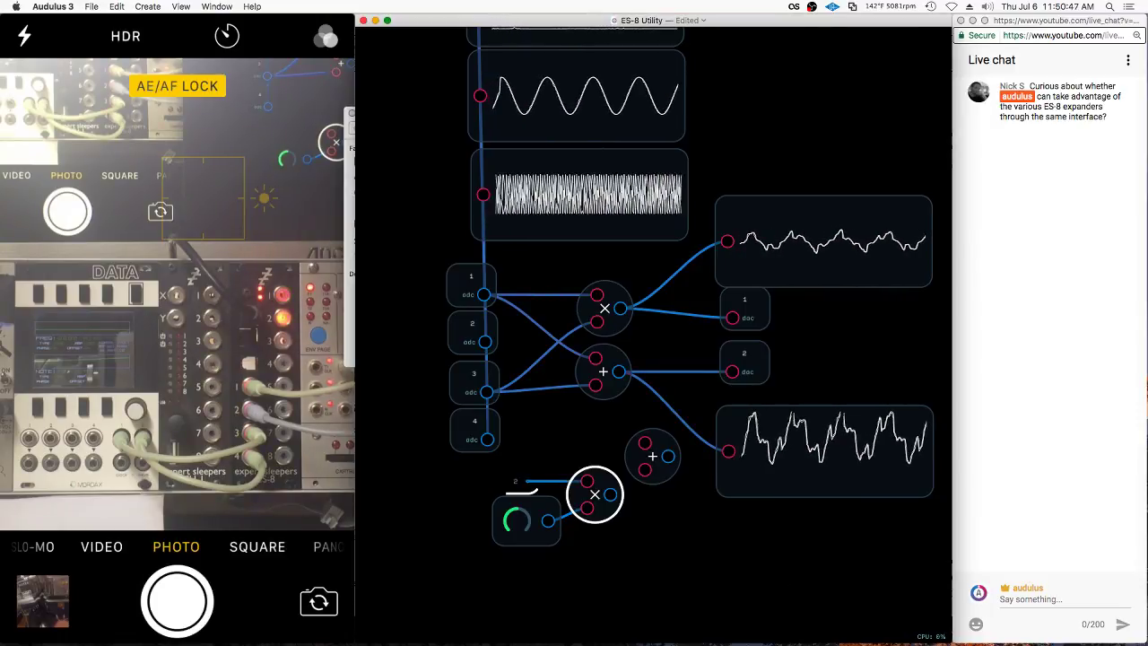
{"action": "left_click_drag", "start_coordinate": [501, 476], "coordinate": [533, 475]}
Place the lower add node beside the Mult node with a constant on its lower input
{"action": "left_click_drag", "start_coordinate": [653, 455], "coordinate": [659, 488]}
{"action": "left_click", "coordinate": [595, 493]}
{"action": "left_click", "coordinate": [654, 493]}
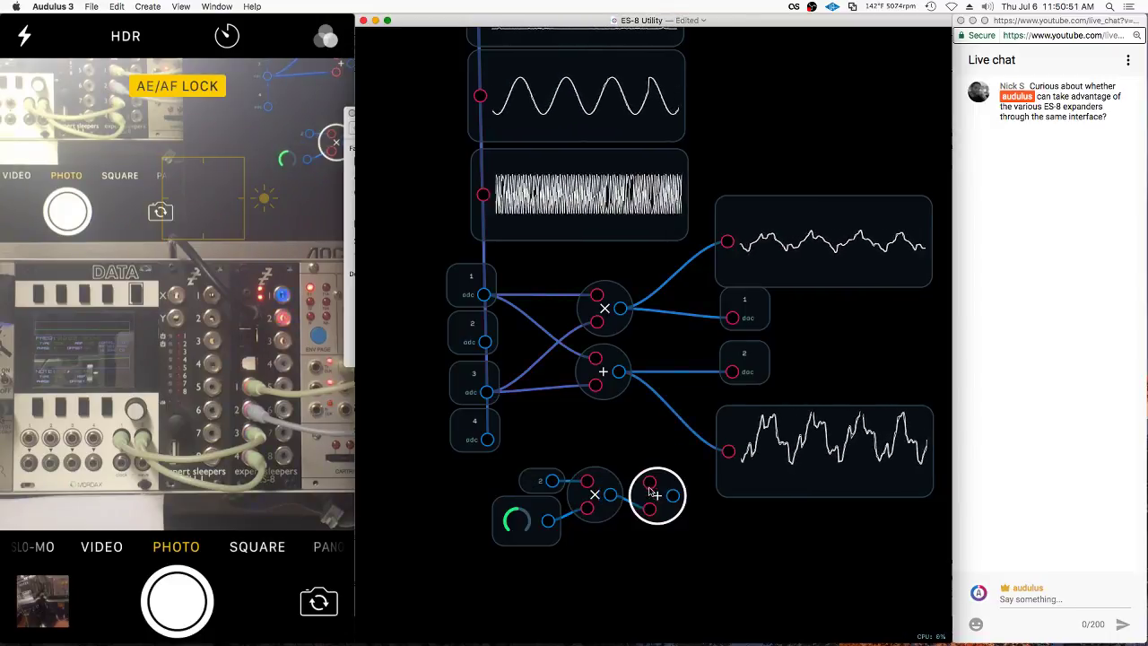
{"action": "double_click", "coordinate": [649, 509]}
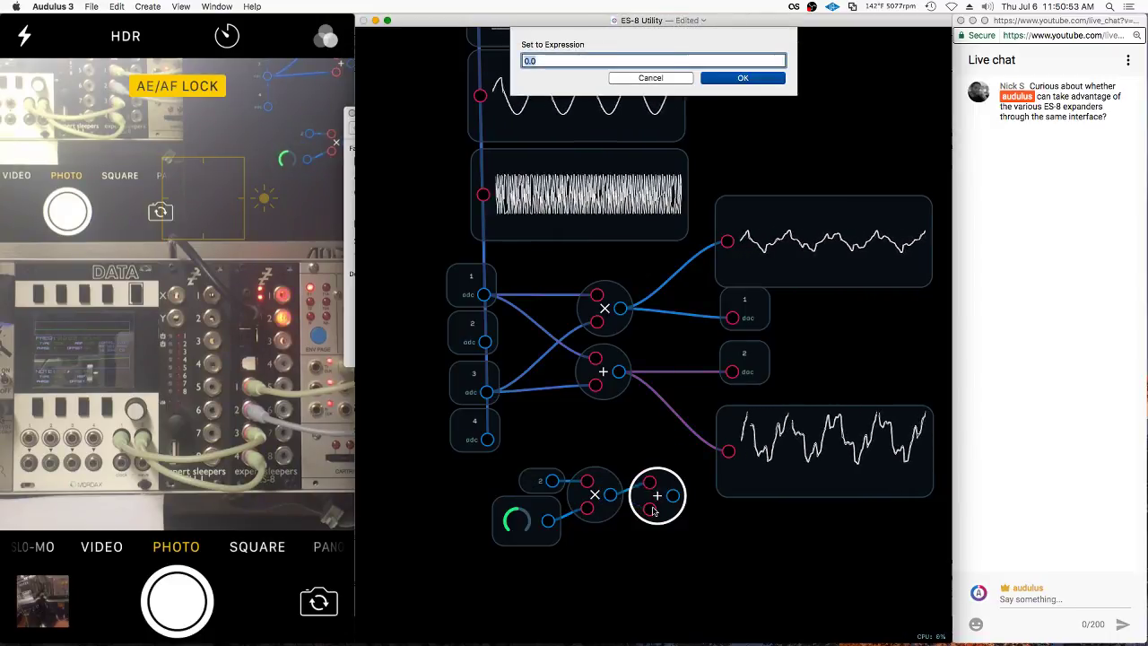
{"action": "key", "text": "Return"}
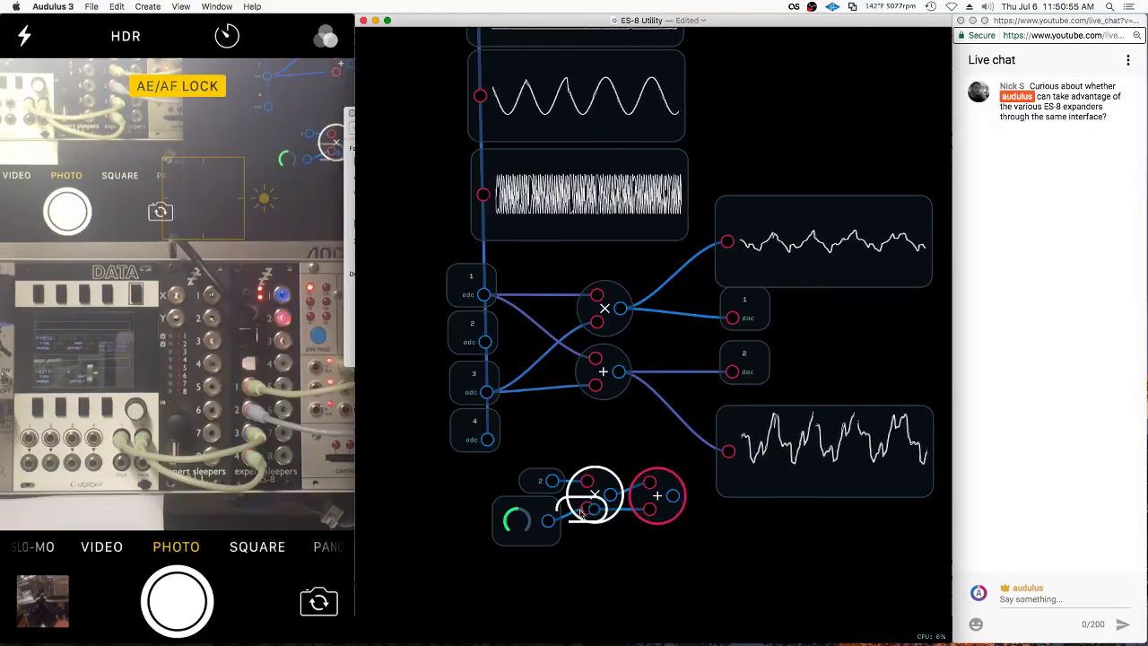
Add a Value readout wired from the sum and sweep the knob to check it
{"action": "right_click", "coordinate": [702, 579]}
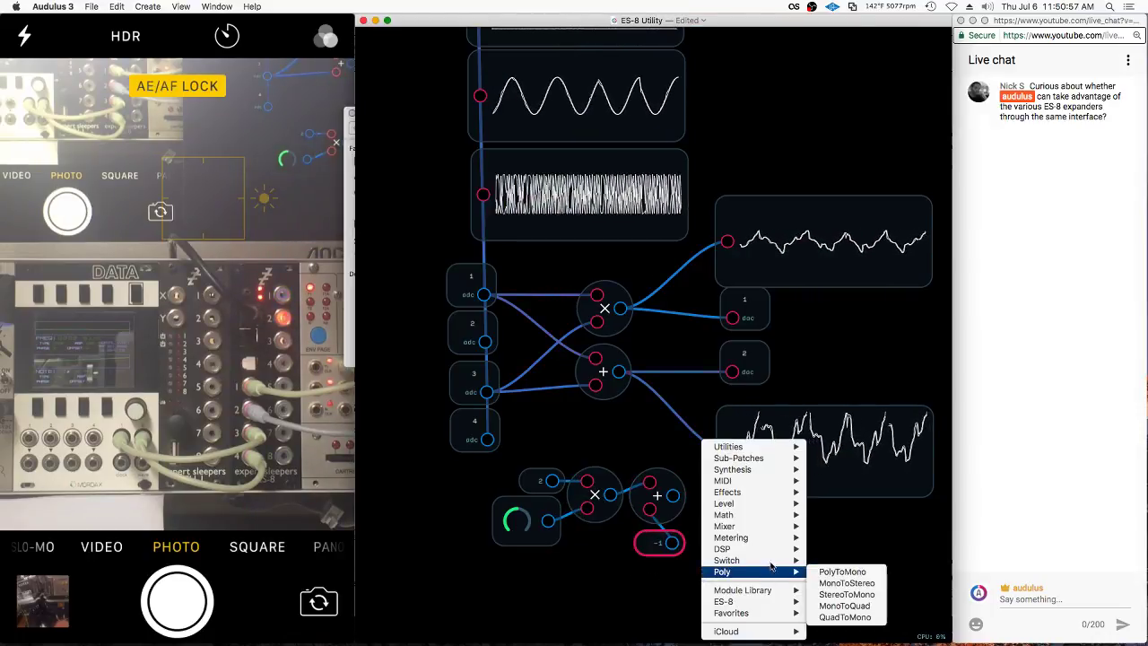
{"action": "mouse_move", "coordinate": [771, 543]}
{"action": "left_click", "coordinate": [829, 548]}
{"action": "left_click_drag", "start_coordinate": [672, 495], "coordinate": [720, 551]}
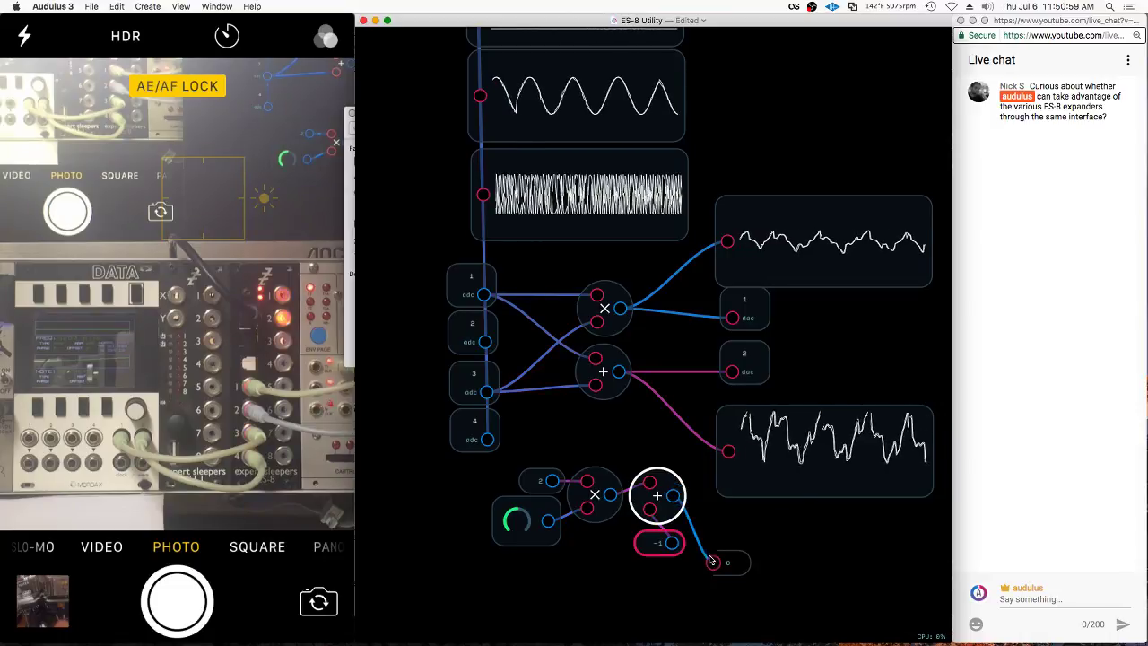
{"action": "left_click_drag", "start_coordinate": [514, 520], "coordinate": [821, 456]}
{"action": "left_click_drag", "start_coordinate": [824, 453], "coordinate": [843, 448]}
Wire both sums into the new adder node
{"action": "right_click", "coordinate": [636, 425]}
{"action": "left_click_drag", "start_coordinate": [649, 482], "coordinate": [688, 455]}
{"action": "left_click_drag", "start_coordinate": [619, 371], "coordinate": [739, 448]}
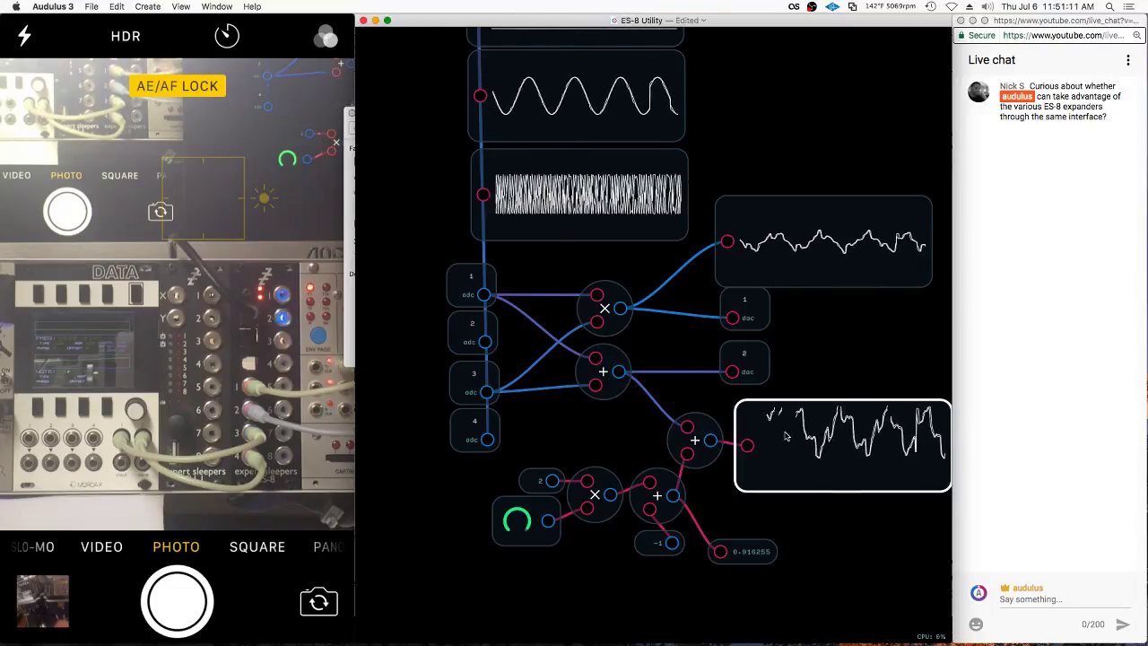
Move the upper scope and the dac 1 and dac 2 outputs up-right, and the lower scope further right
{"action": "left_click", "coordinate": [516, 525]}
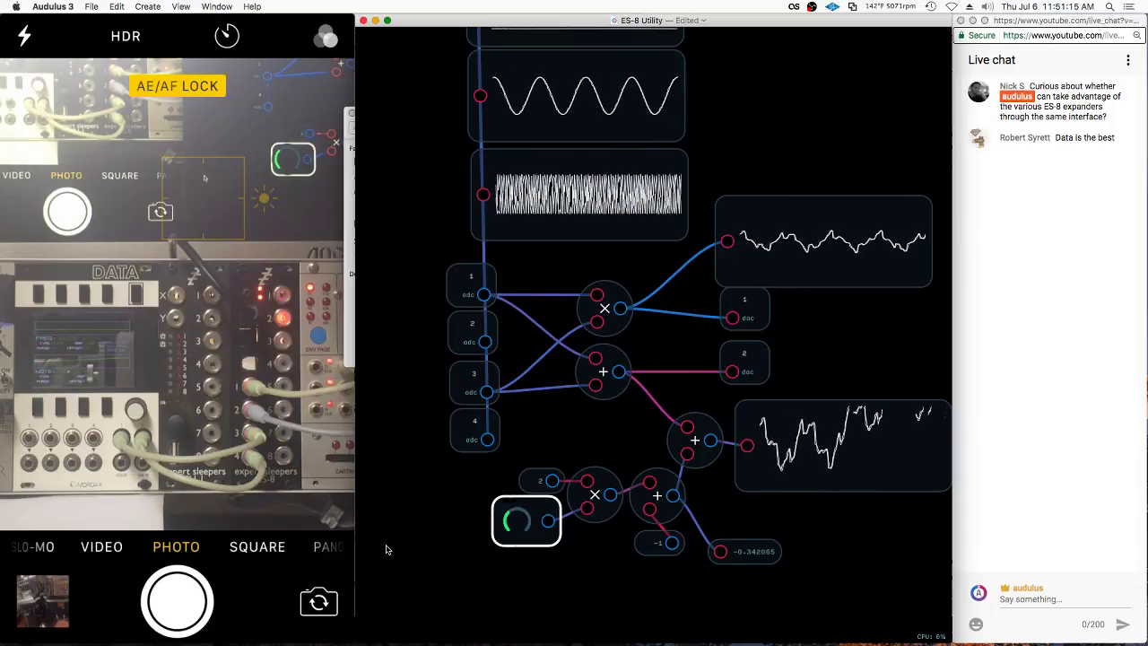
{"action": "left_click", "coordinate": [780, 466]}
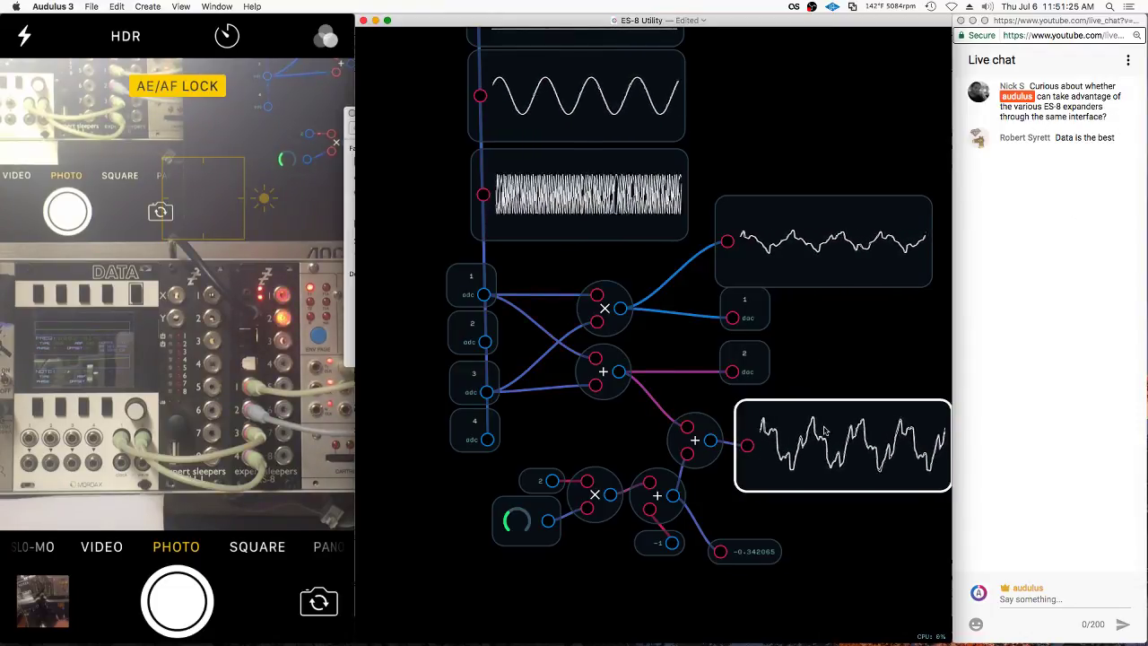
{"action": "scroll", "coordinate": [691, 361], "scroll_direction": "down", "scroll_amount": 2}
{"action": "scroll", "coordinate": [615, 313], "scroll_direction": "down", "scroll_amount": 2}
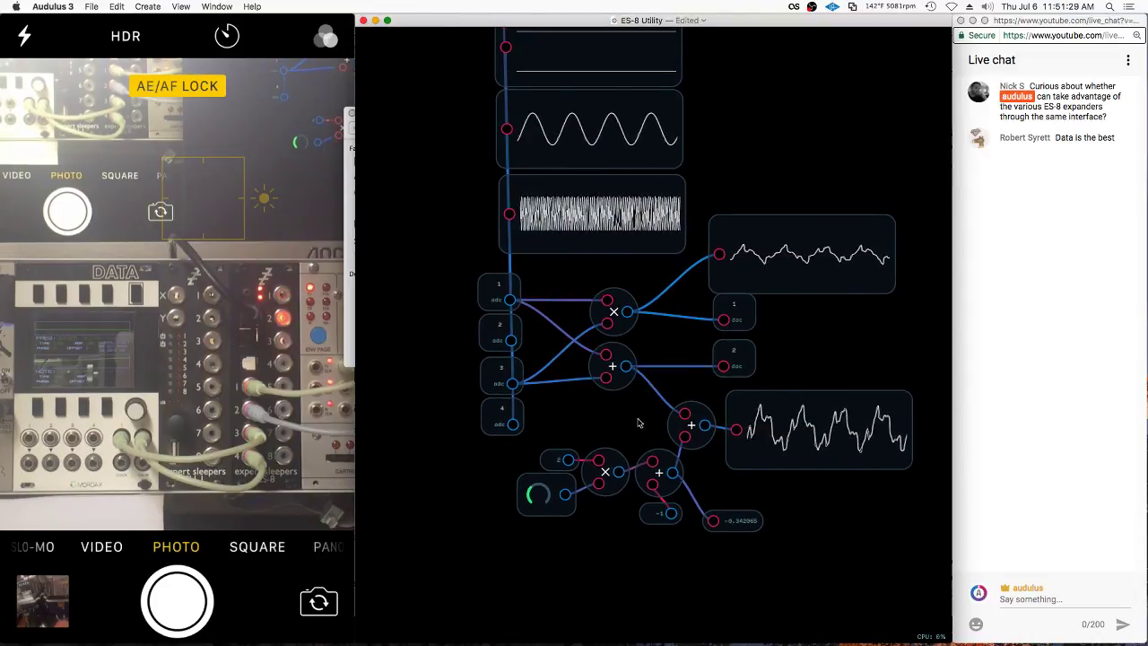
{"action": "left_click_drag", "start_coordinate": [806, 262], "coordinate": [844, 217]}
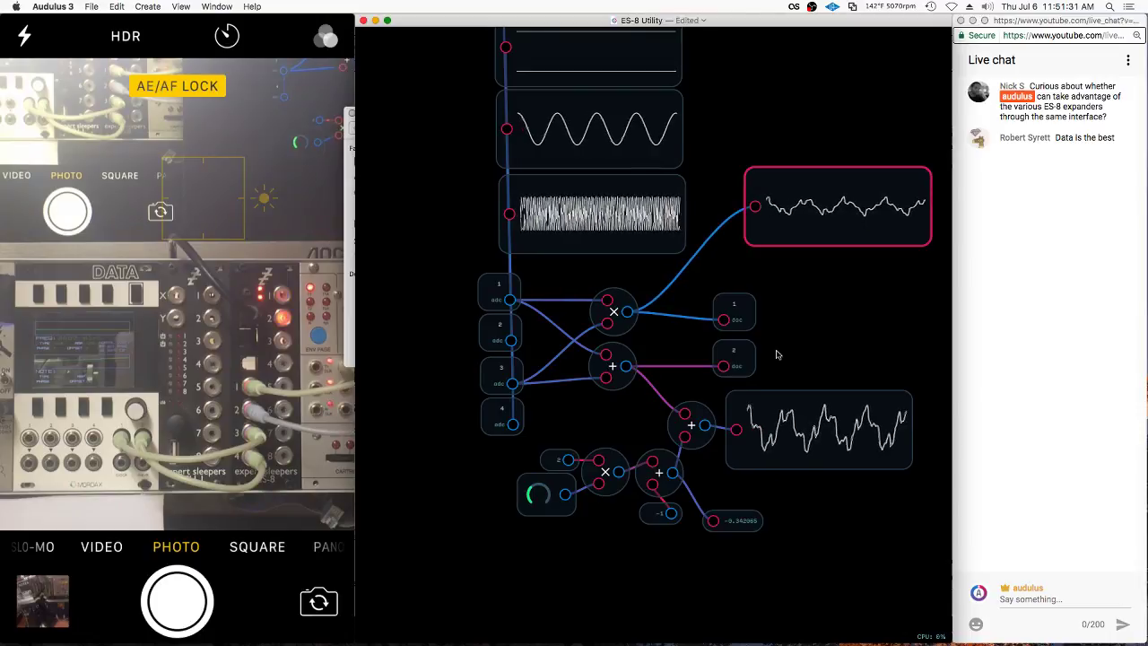
{"action": "left_click_drag", "start_coordinate": [754, 324], "coordinate": [793, 283]}
{"action": "left_click_drag", "start_coordinate": [752, 372], "coordinate": [792, 327]}
{"action": "left_click_drag", "start_coordinate": [811, 427], "coordinate": [856, 412]}
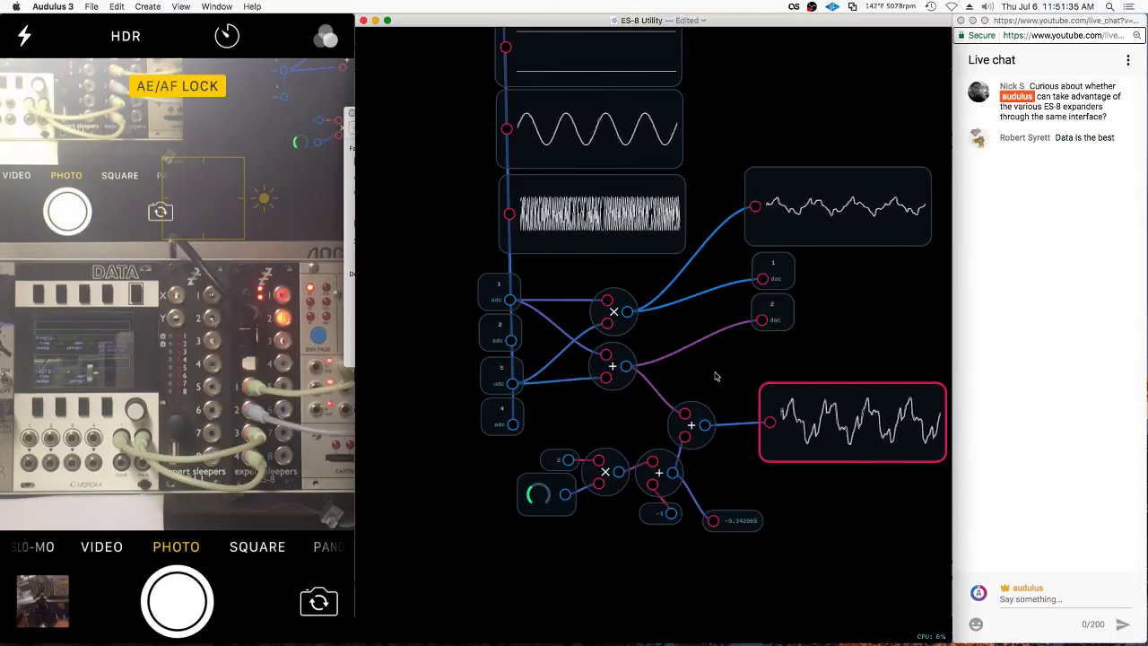
Drag the lower knob group down about 110 px and shift the multiply and adder nodes right
{"action": "left_click_drag", "start_coordinate": [569, 453], "coordinate": [958, 444]}
{"action": "left_click_drag", "start_coordinate": [691, 424], "coordinate": [697, 524]}
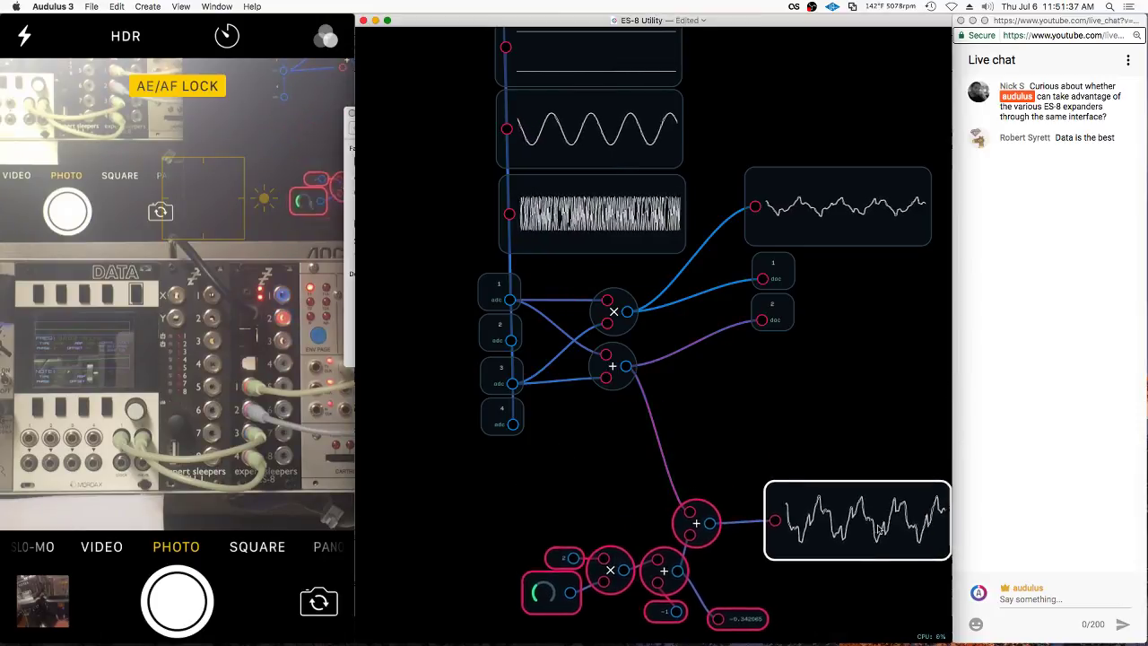
{"action": "left_click", "coordinate": [613, 312]}
{"action": "left_click", "coordinate": [669, 475]}
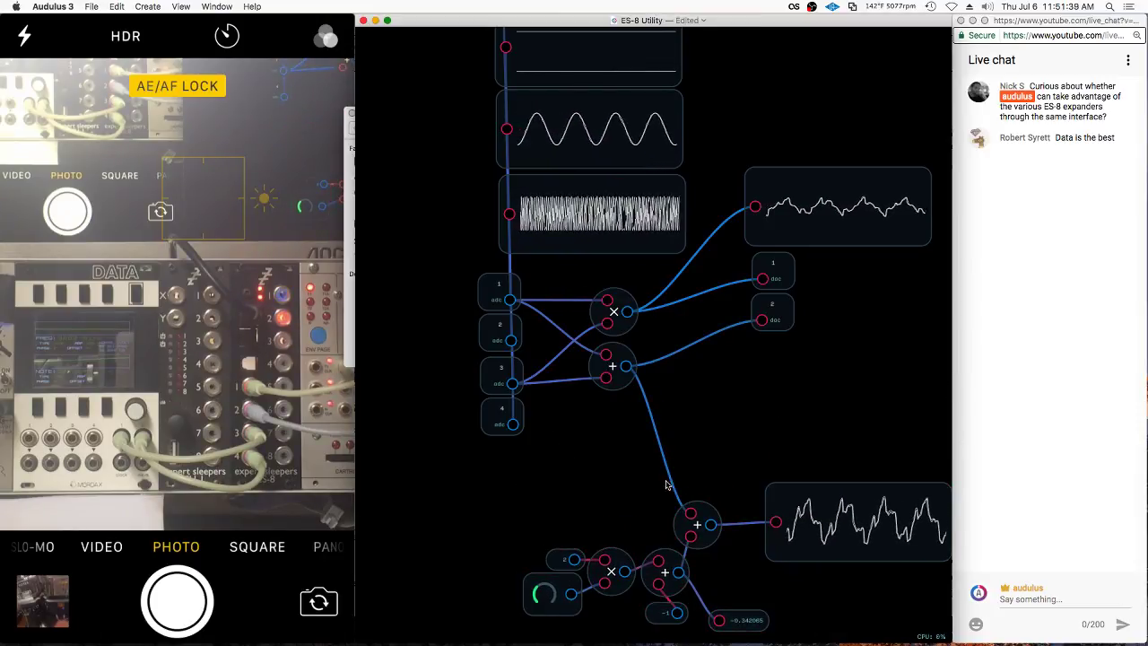
{"action": "left_click", "coordinate": [635, 241]}
{"action": "left_click", "coordinate": [609, 320]}
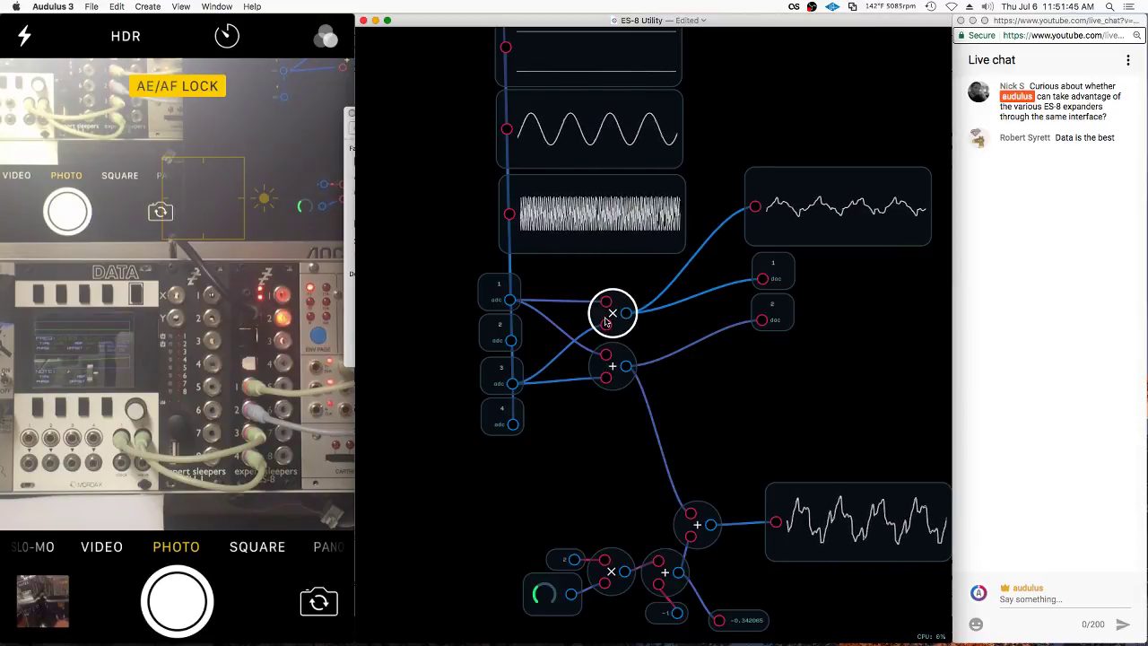
{"action": "left_click", "coordinate": [613, 366], "text": "shift"}
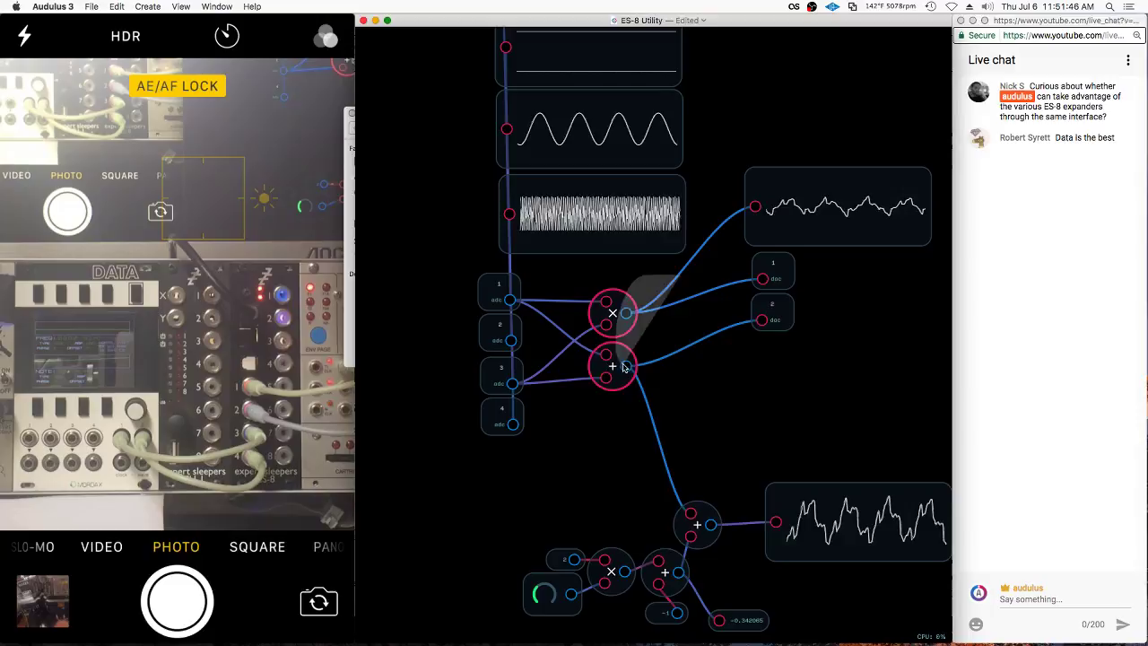
{"action": "left_click_drag", "start_coordinate": [612, 312], "coordinate": [688, 319]}
{"action": "left_click", "coordinate": [622, 302]}
{"action": "scroll", "coordinate": [646, 296], "scroll_direction": "down", "scroll_amount": 3}
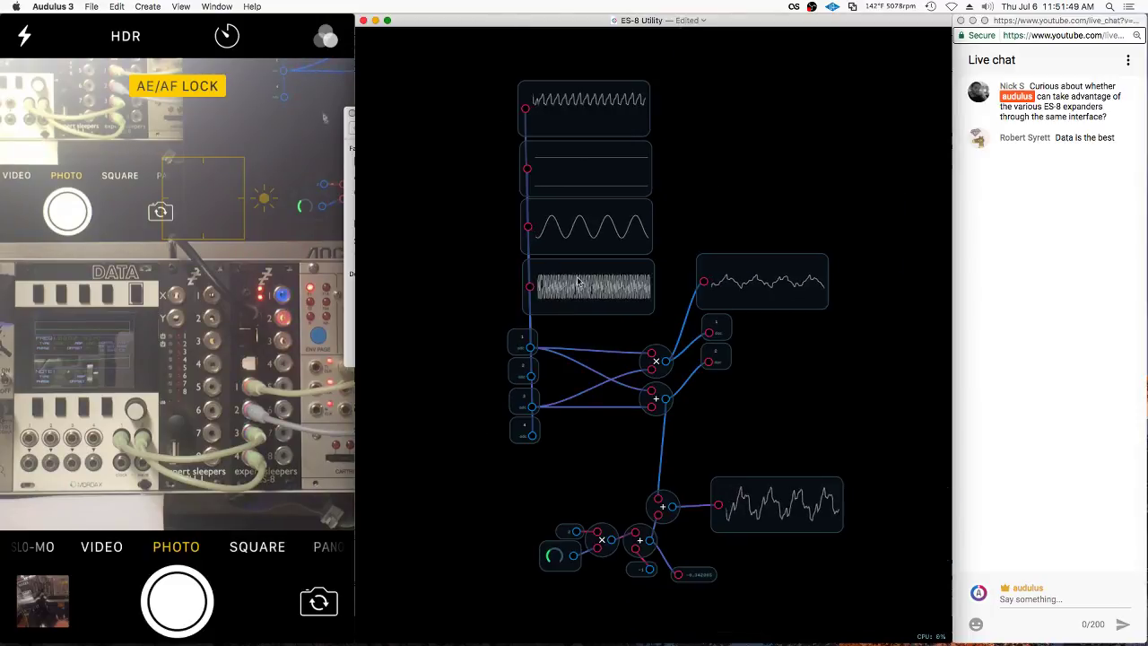
Delete the four stacked adc scope modules at the top of the patch
{"action": "mouse_move", "coordinate": [659, 81]}
{"action": "left_mouse_down"}
{"action": "mouse_move", "coordinate": [588, 309]}
{"action": "mouse_move", "coordinate": [463, 258]}
{"action": "mouse_move", "coordinate": [556, 206]}
{"action": "mouse_move", "coordinate": [578, 249]}
{"action": "left_mouse_up"}
{"action": "scroll", "coordinate": [682, 99], "scroll_direction": "down", "scroll_amount": 2}
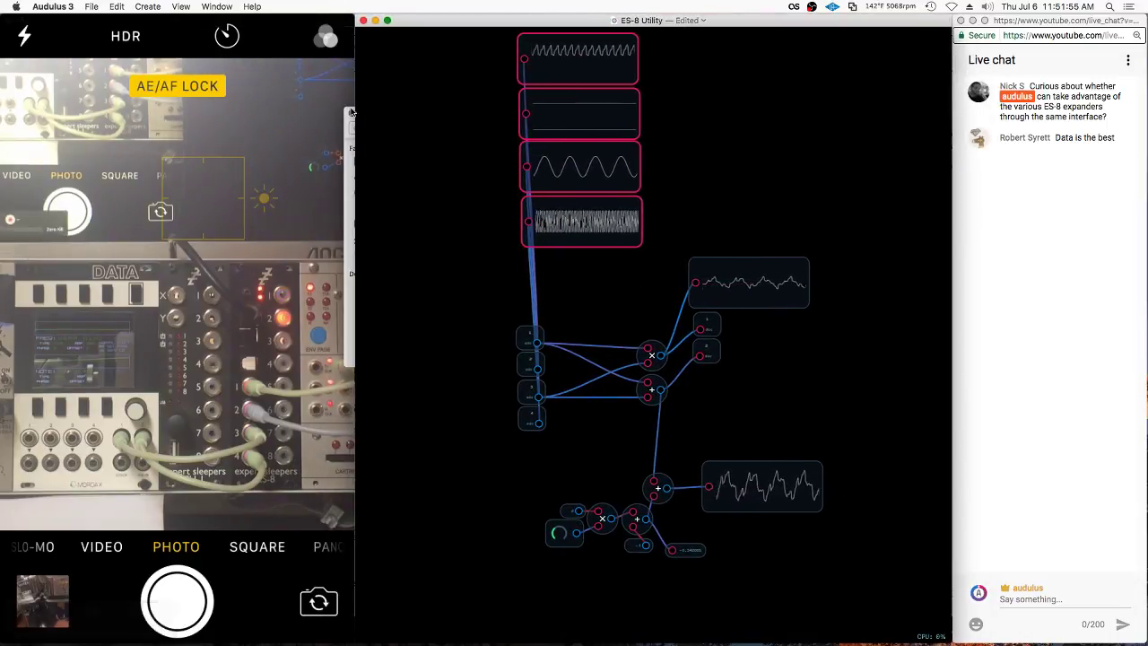
{"action": "key", "text": "BackSpace"}
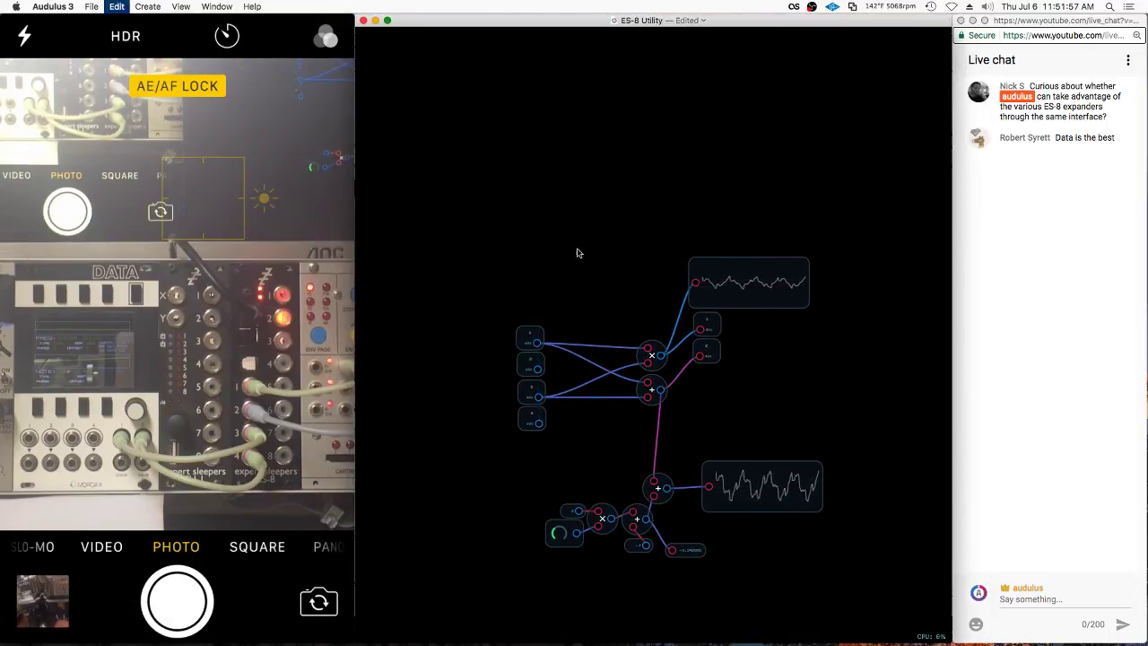
Add a Mux8 module from the Switch category to the canvas
{"action": "scroll", "coordinate": [548, 312], "scroll_direction": "up", "scroll_amount": 2}
{"action": "right_click", "coordinate": [571, 256]}
{"action": "mouse_move", "coordinate": [607, 354]}
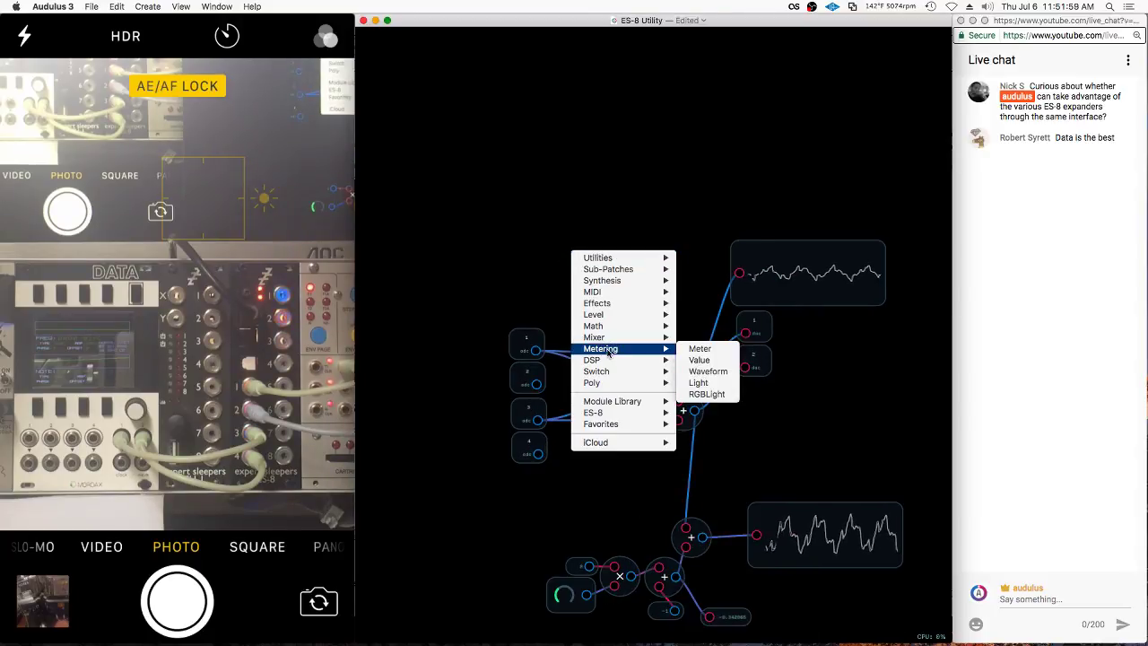
{"action": "left_click", "coordinate": [687, 218]}
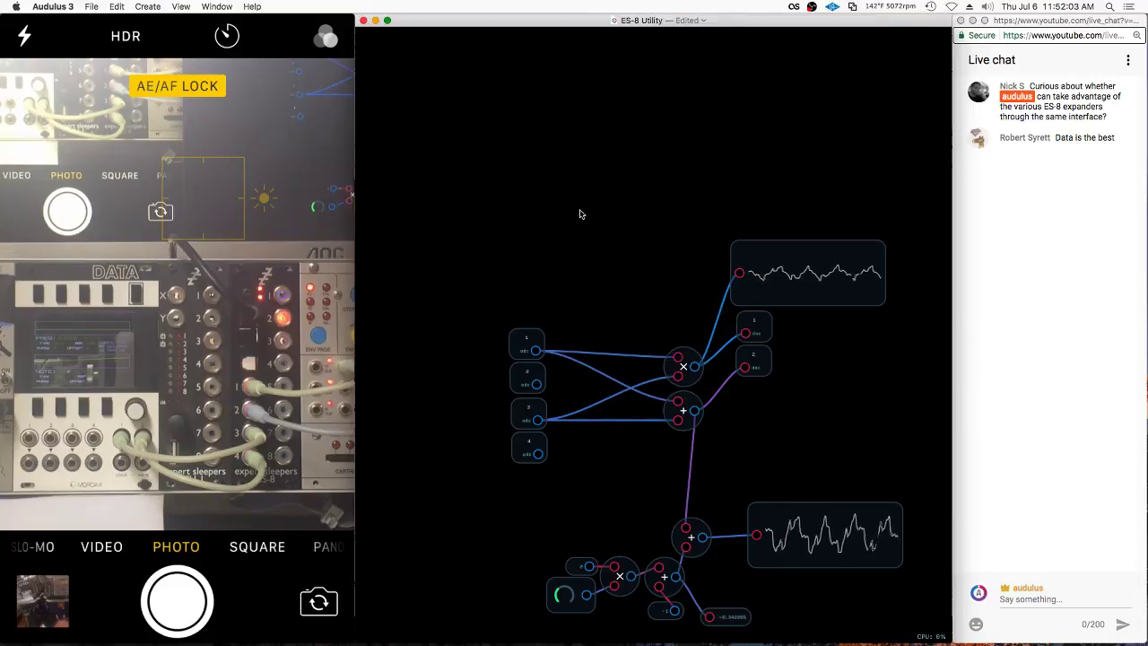
{"action": "right_click", "coordinate": [577, 243]}
{"action": "mouse_move", "coordinate": [617, 341]}
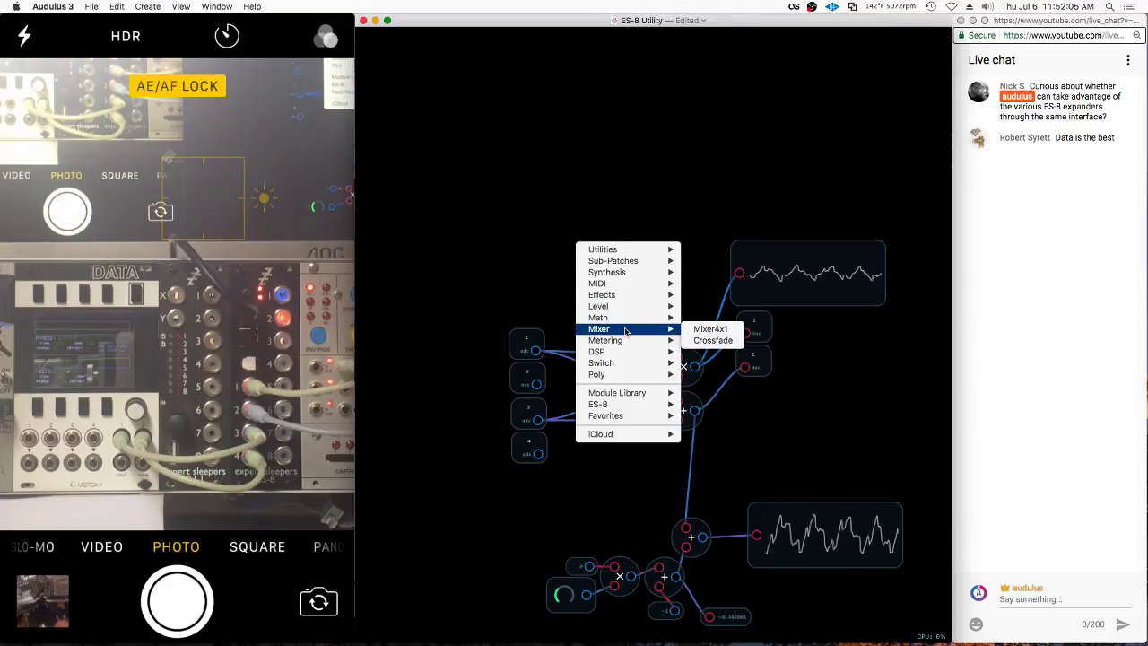
{"action": "mouse_move", "coordinate": [628, 363]}
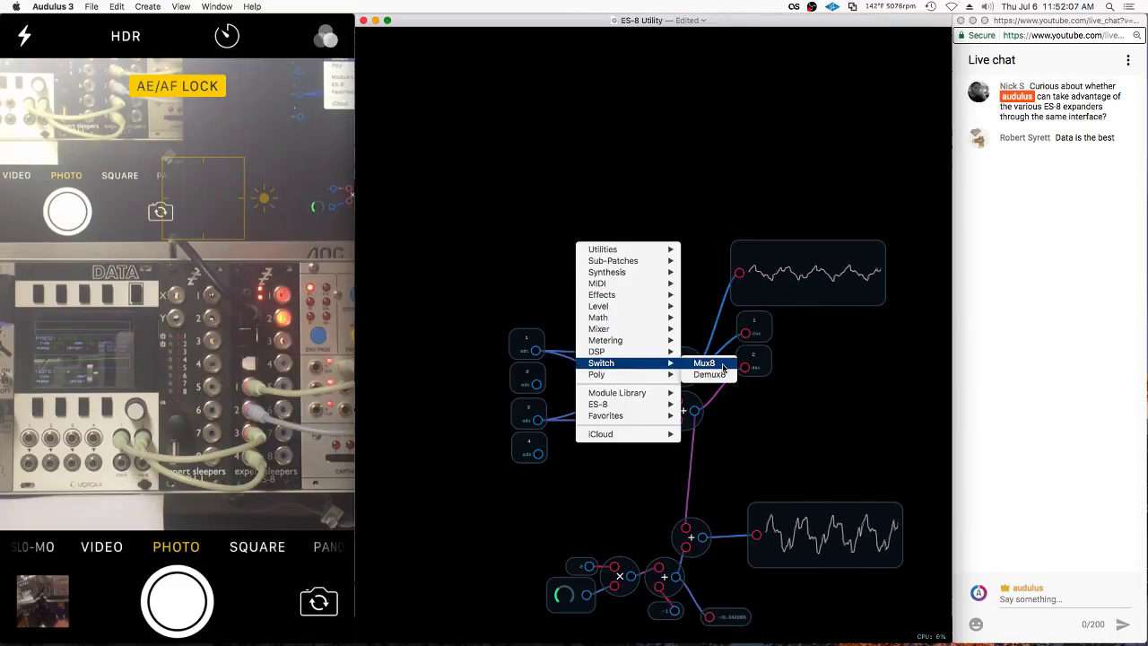
{"action": "left_click", "coordinate": [723, 366]}
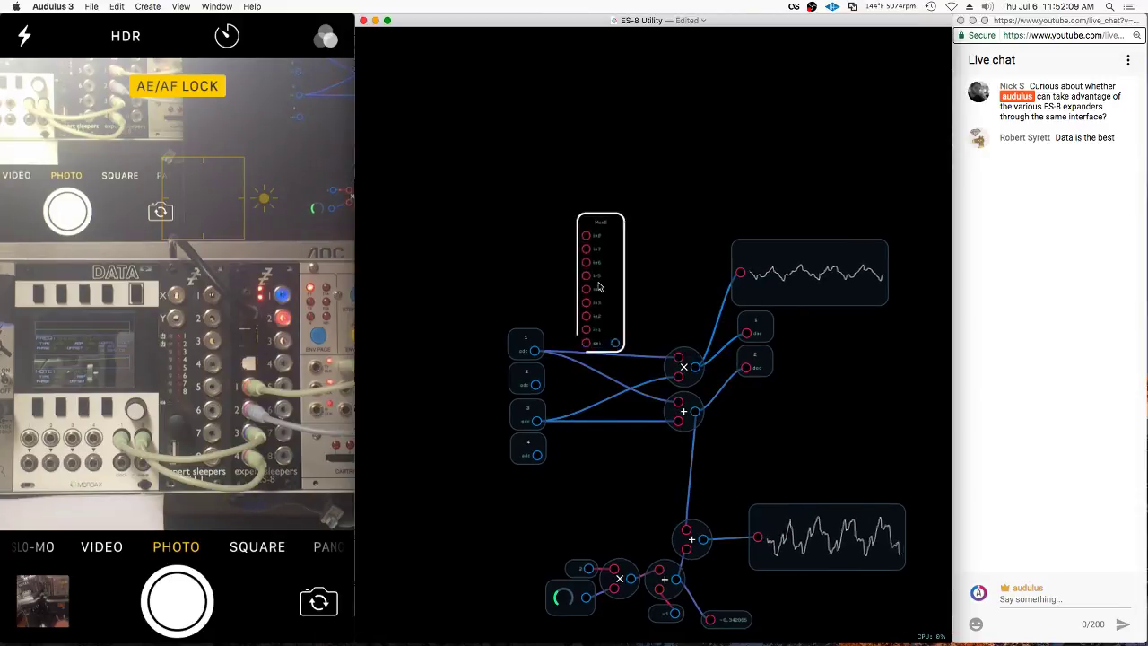
Wire adc 1, 2, 3 and 4 into the Mux8's in1 through in4
{"action": "scroll", "coordinate": [576, 403], "scroll_direction": "up", "scroll_amount": 3}
{"action": "mouse_move", "coordinate": [623, 297]}
{"action": "left_mouse_down"}
{"action": "mouse_move", "coordinate": [617, 417]}
{"action": "mouse_move", "coordinate": [626, 317]}
{"action": "left_mouse_up"}
{"action": "left_click_drag", "start_coordinate": [550, 358], "coordinate": [582, 354]}
{"action": "left_click_drag", "start_coordinate": [527, 383], "coordinate": [583, 338]}
{"action": "left_click", "coordinate": [520, 434]}
{"action": "left_click_drag", "start_coordinate": [524, 428], "coordinate": [584, 322]}
{"action": "left_click_drag", "start_coordinate": [530, 468], "coordinate": [604, 371]}
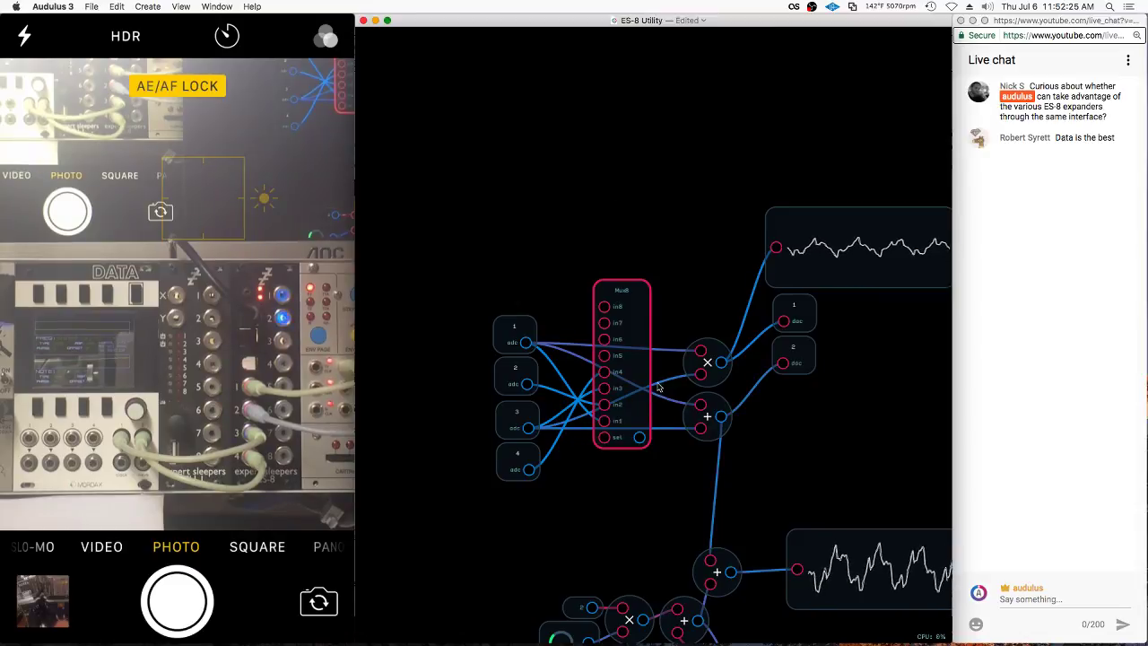
Move the Mux8 above the adc nodes and feed its output into the × node
{"action": "left_click", "coordinate": [517, 334]}
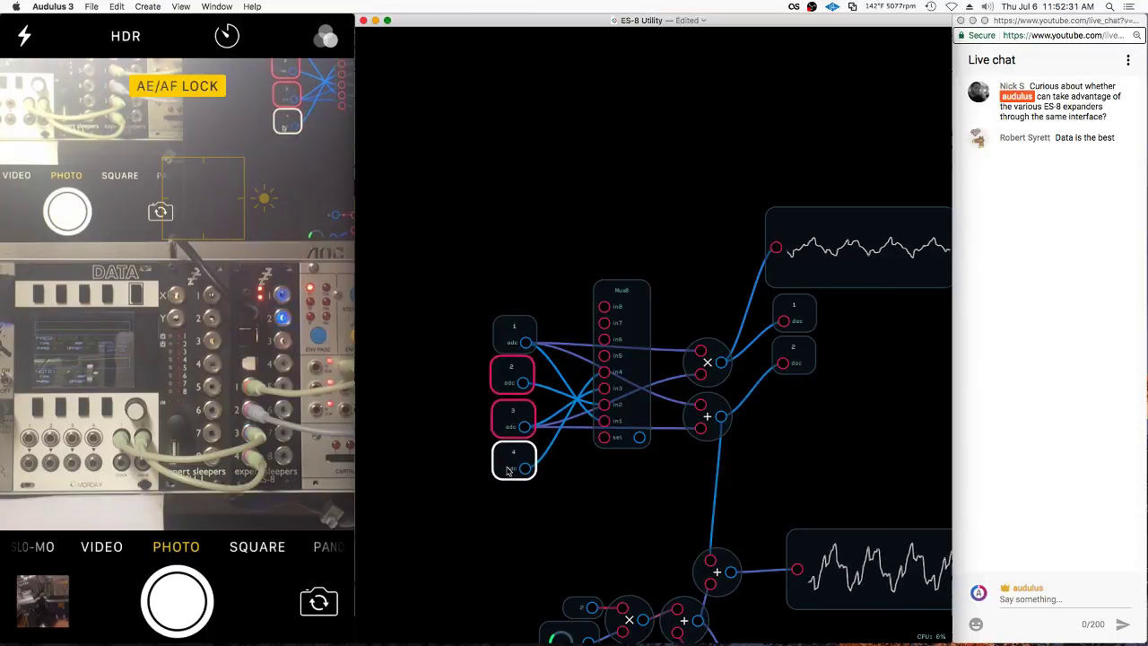
{"action": "left_click_drag", "start_coordinate": [642, 339], "coordinate": [625, 215]}
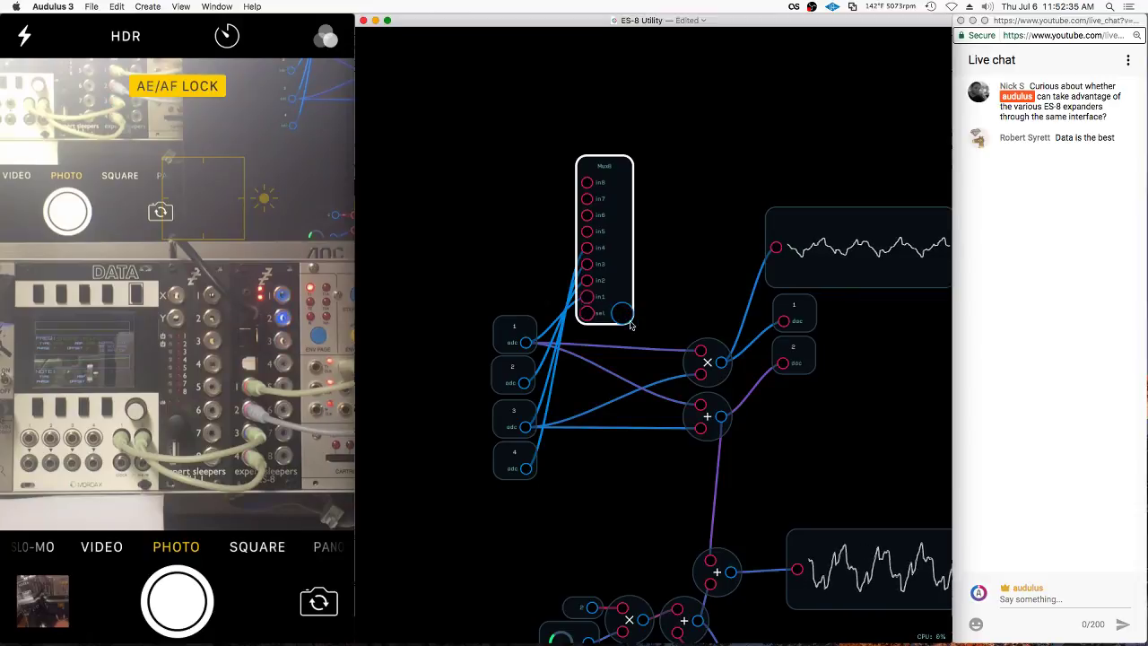
{"action": "left_click_drag", "start_coordinate": [627, 319], "coordinate": [702, 351]}
{"action": "left_click_drag", "start_coordinate": [594, 212], "coordinate": [629, 187]}
Move the knob, constant 2 and multiply node up beside the adc nodes
{"action": "scroll", "coordinate": [643, 469], "scroll_direction": "down", "scroll_amount": 5}
{"action": "left_click", "coordinate": [576, 481]}
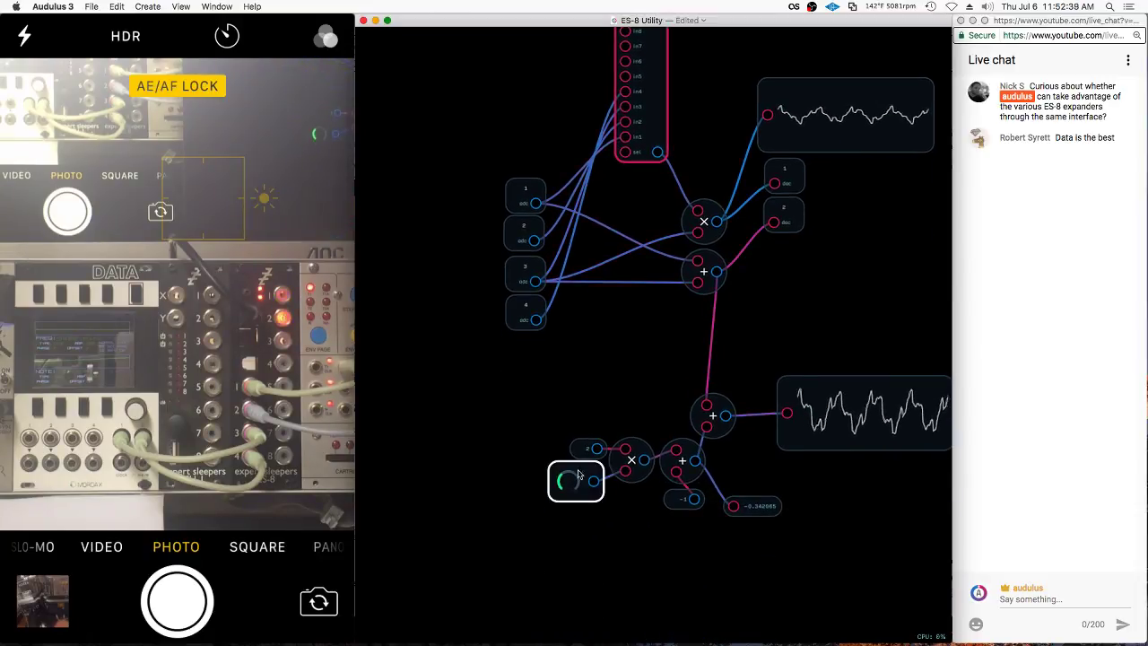
{"action": "left_click_drag", "start_coordinate": [619, 533], "coordinate": [597, 551]}
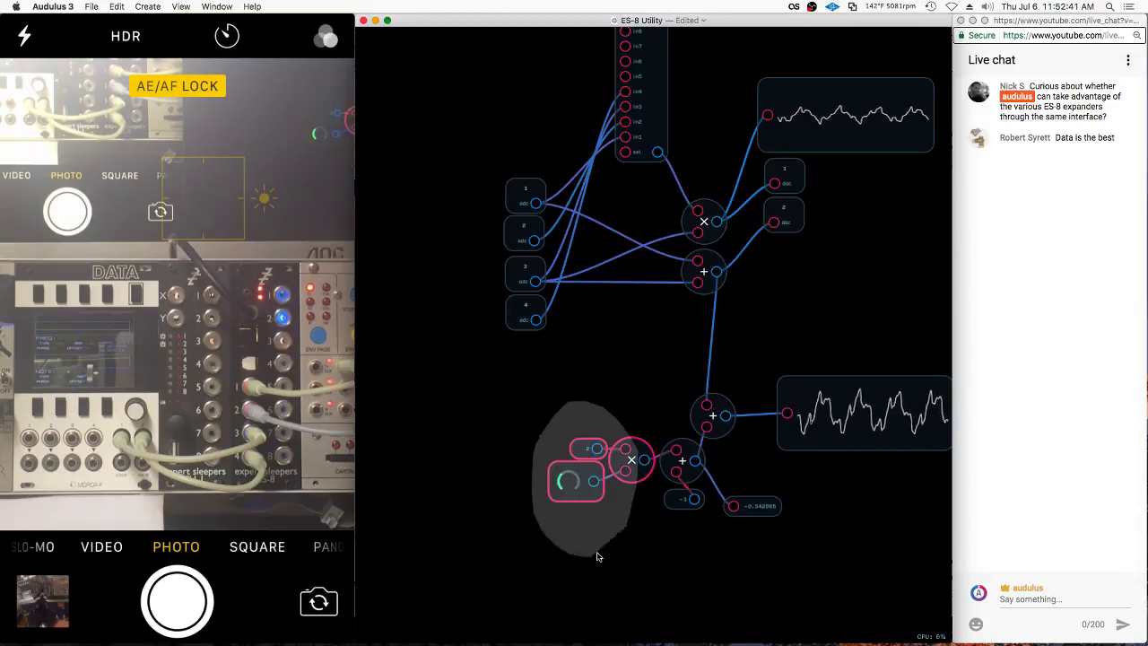
{"action": "mouse_move", "coordinate": [641, 453]}
{"action": "left_mouse_down"}
{"action": "mouse_move", "coordinate": [568, 169]}
{"action": "mouse_move", "coordinate": [560, 54]}
{"action": "left_mouse_up"}
{"action": "scroll", "coordinate": [604, 229], "scroll_direction": "up", "scroll_amount": 5}
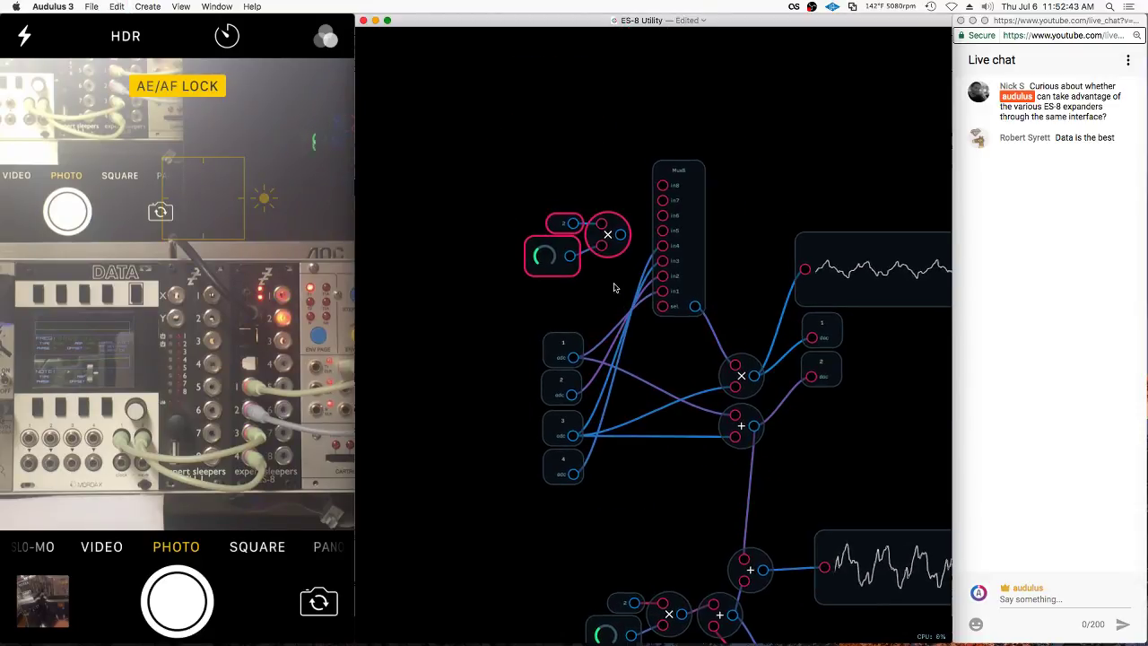
Nudge the multiply node down and place the constant 2 below the knob
{"action": "left_click_drag", "start_coordinate": [601, 256], "coordinate": [603, 277]}
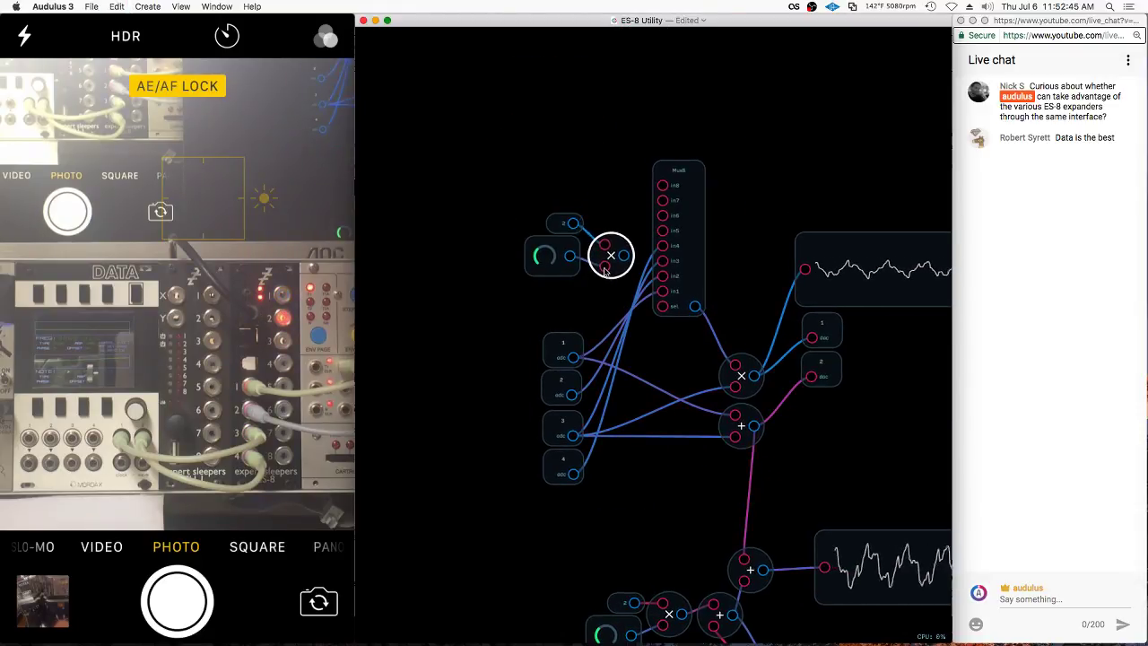
{"action": "left_click", "coordinate": [578, 225]}
{"action": "left_click_drag", "start_coordinate": [578, 225], "coordinate": [563, 284]}
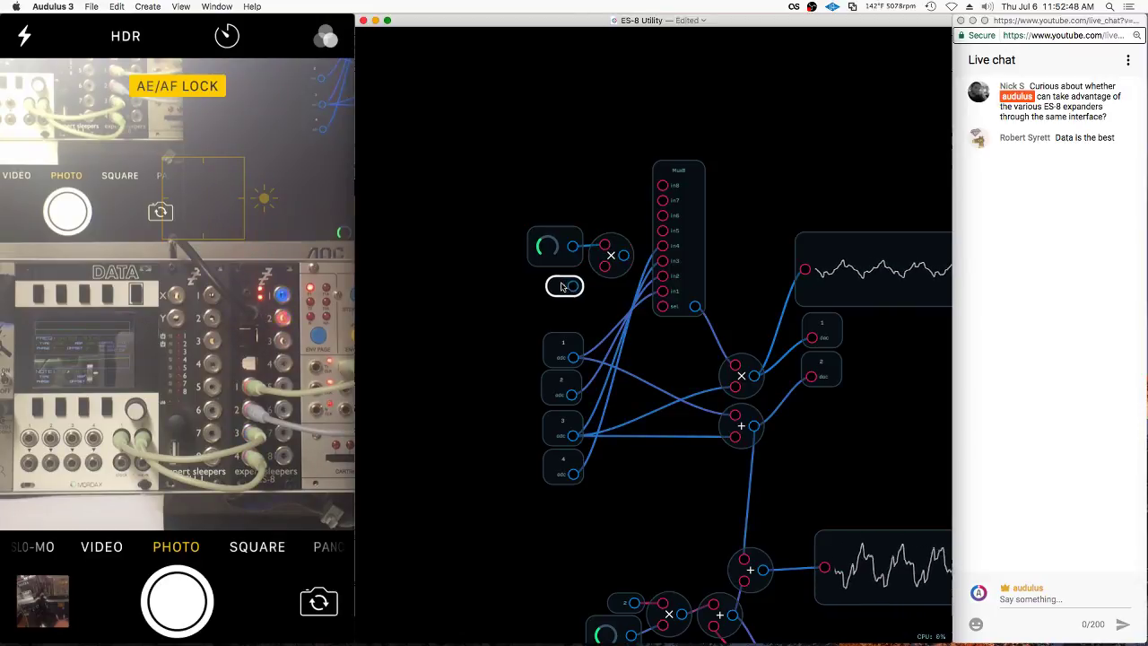
{"action": "left_click", "coordinate": [611, 256]}
{"action": "left_click", "coordinate": [661, 311]}
{"action": "scroll", "coordinate": [663, 312], "scroll_direction": "up", "scroll_amount": 3}
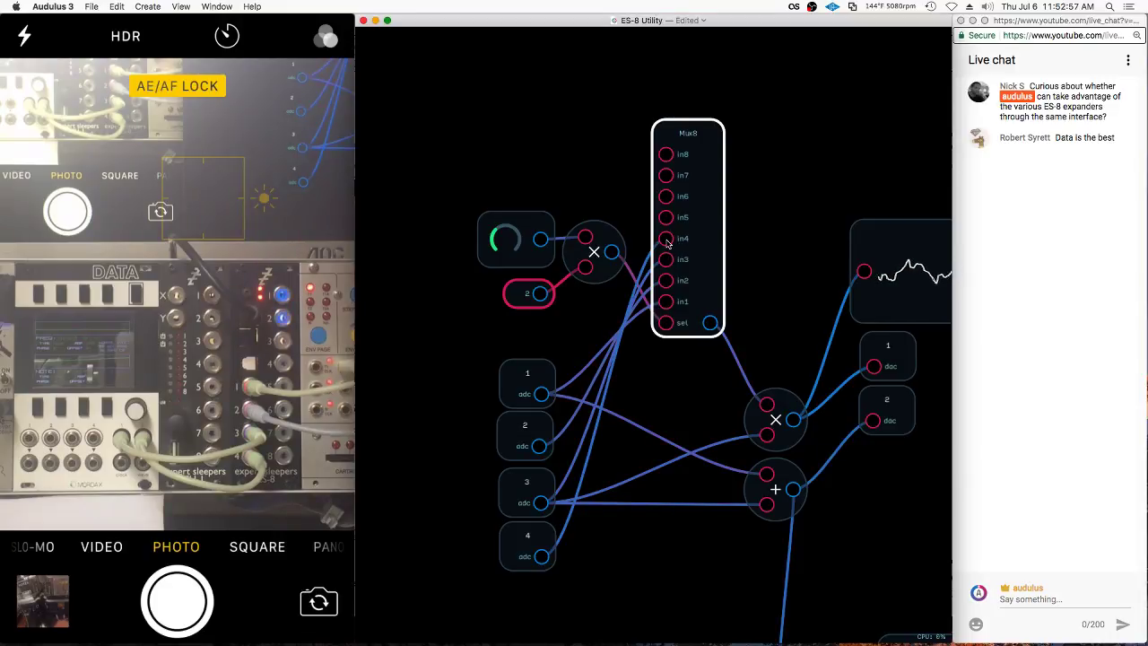
Change the constant node's value from 2 to 3
{"action": "left_click", "coordinate": [447, 217]}
{"action": "right_click", "coordinate": [509, 293]}
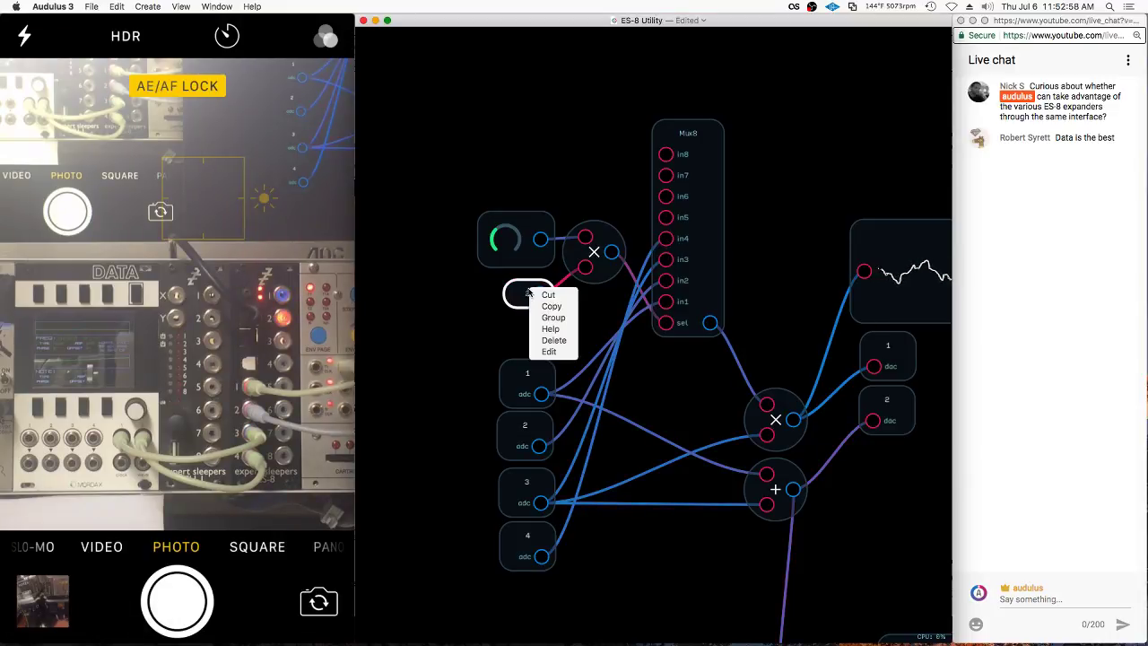
{"action": "left_click", "coordinate": [539, 350]}
{"action": "type", "text": "3"}
{"action": "key", "text": "Return"}
Turn the knob down to about half
{"action": "left_click", "coordinate": [512, 239]}
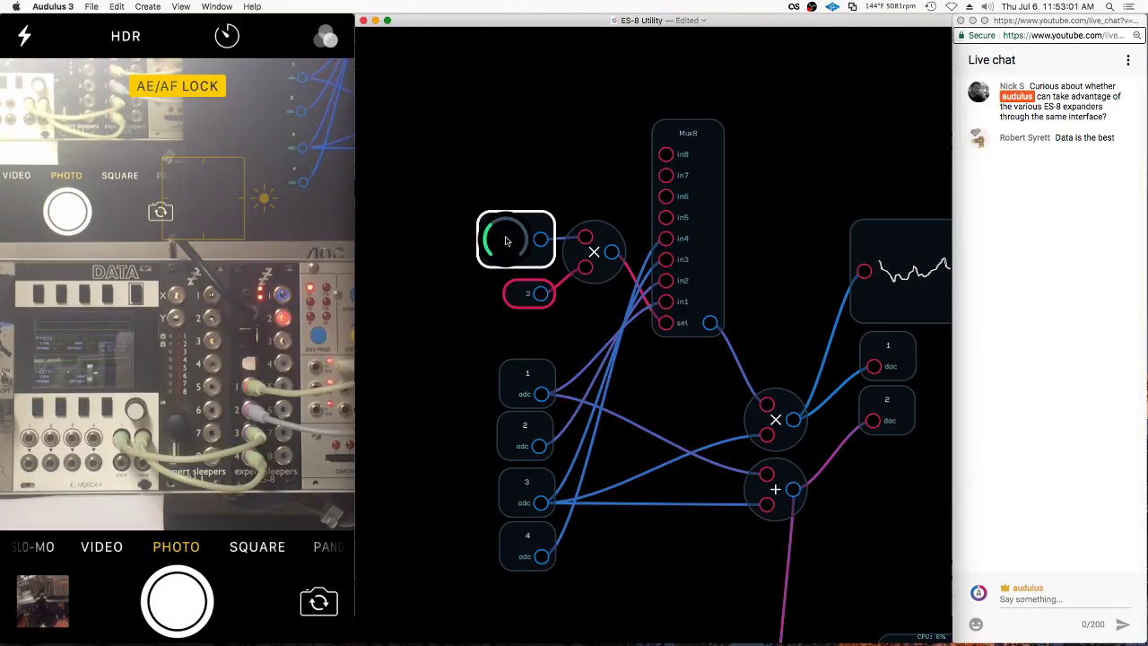
{"action": "left_click", "coordinate": [702, 241]}
{"action": "left_click", "coordinate": [735, 342]}
{"action": "left_click", "coordinate": [539, 240]}
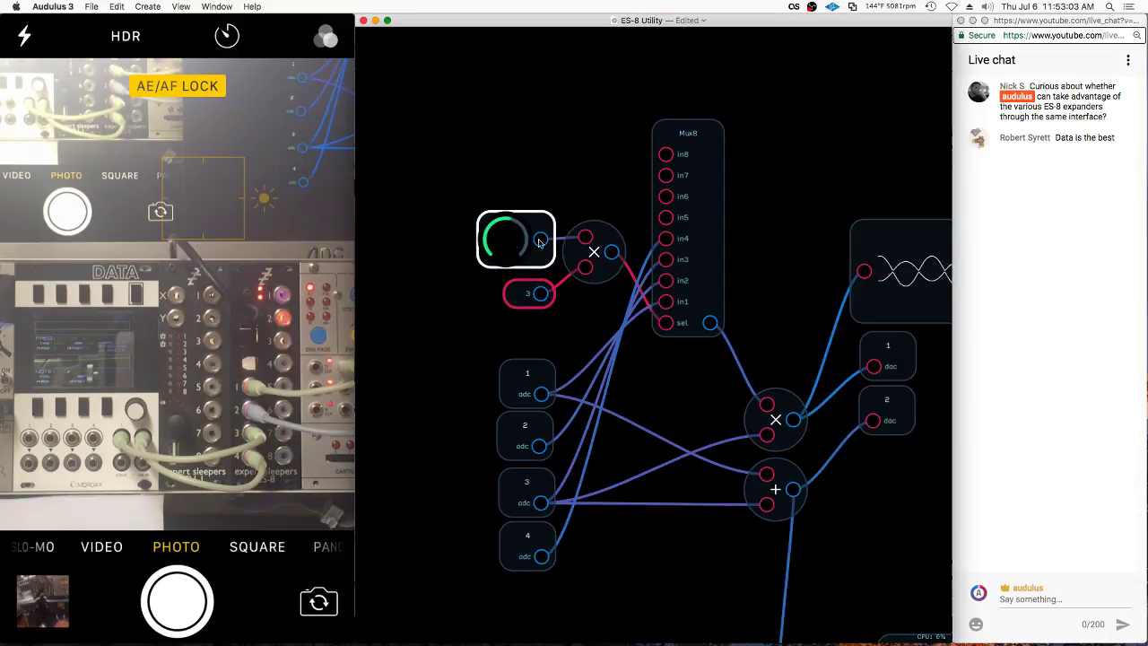
{"action": "left_click", "coordinate": [720, 239]}
{"action": "left_click_drag", "start_coordinate": [515, 241], "coordinate": [489, 242]}
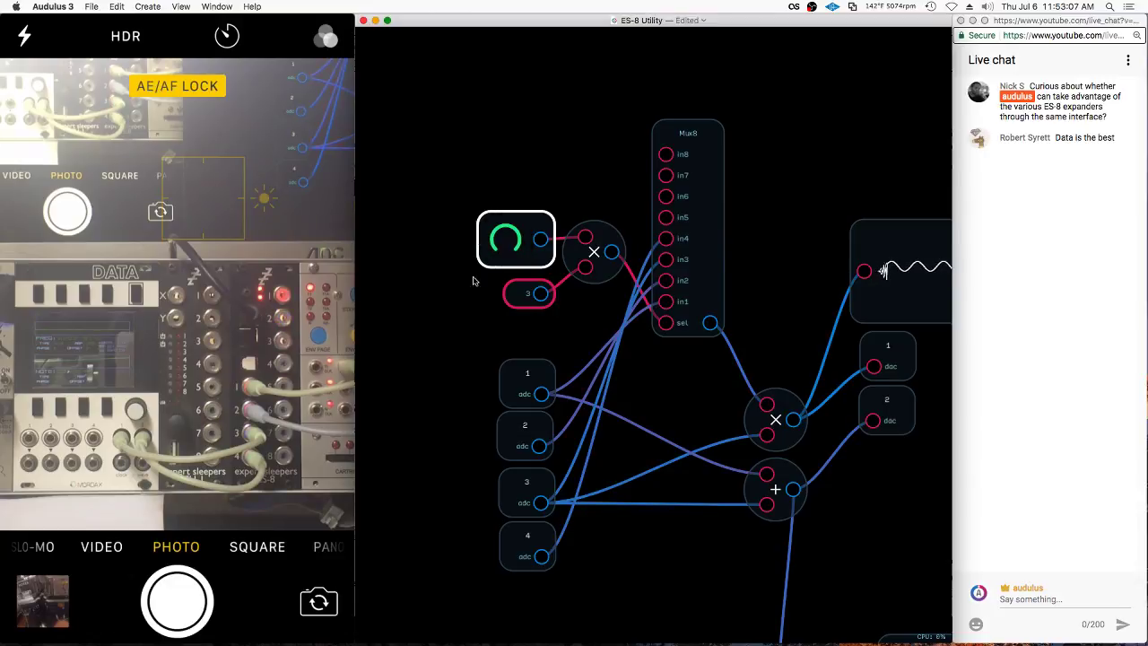
Edit the constant to 3.99 and turn the knob value down
{"action": "left_click", "coordinate": [528, 293]}
{"action": "right_click", "coordinate": [521, 294]}
{"action": "left_click", "coordinate": [540, 355]}
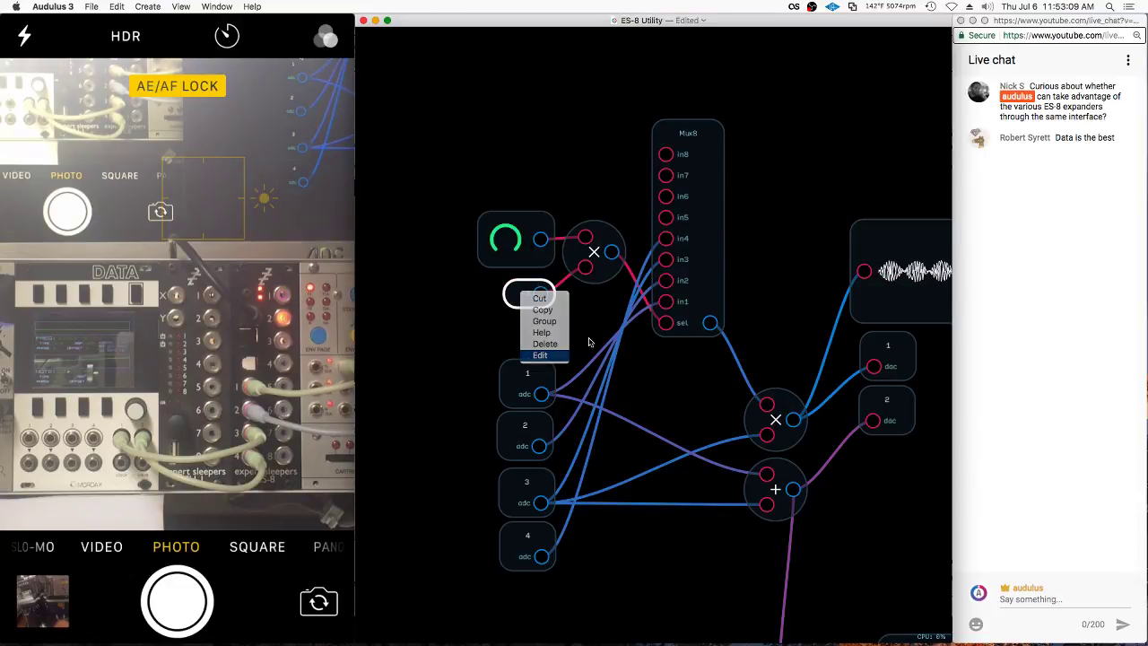
{"action": "type", "text": "3.99"}
{"action": "key", "text": "Return"}
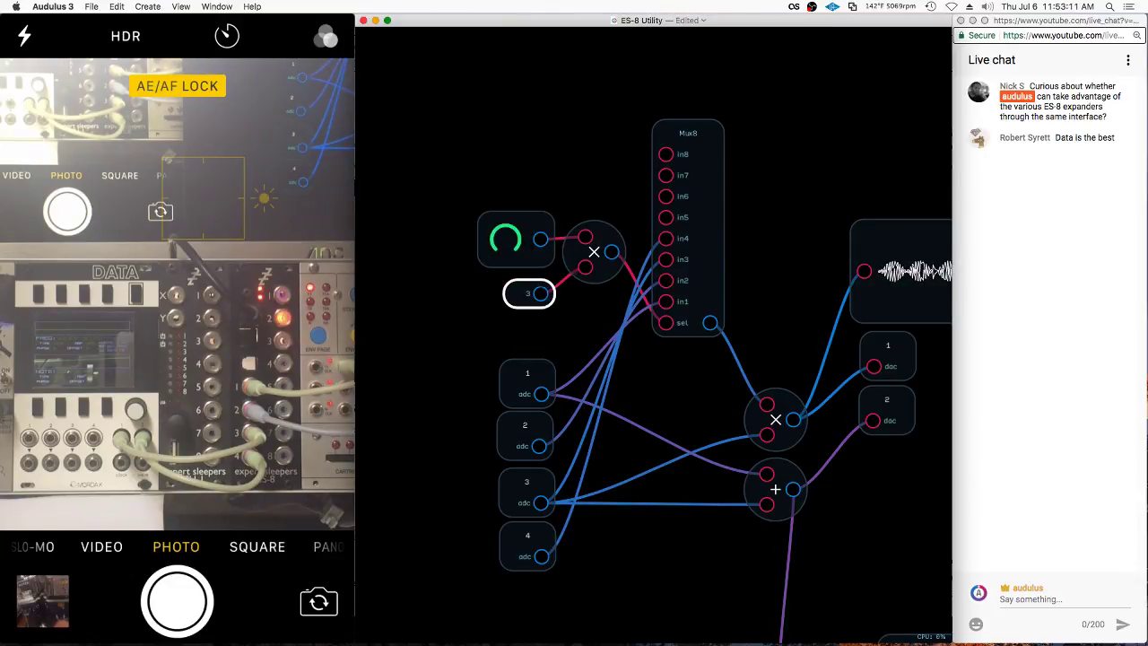
{"action": "left_click", "coordinate": [509, 244]}
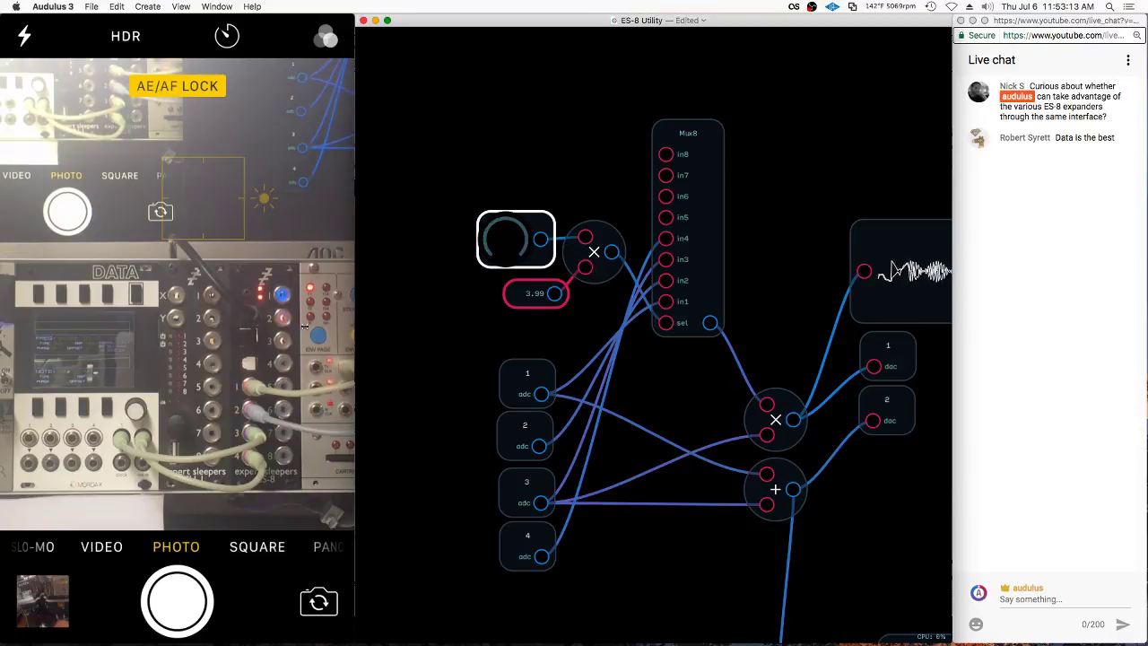
{"action": "left_click_drag", "start_coordinate": [485, 267], "coordinate": [529, 240]}
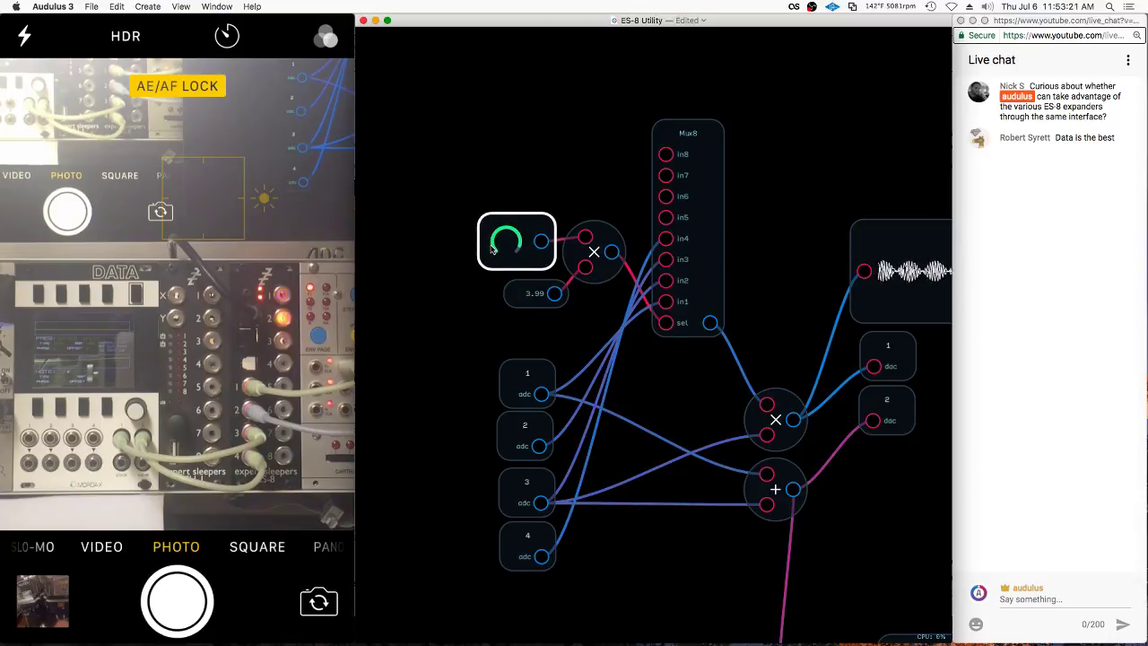
Pull the nodes together and select the knob, 3.99 constant, multiply and Mux8
{"action": "left_click_drag", "start_coordinate": [535, 294], "coordinate": [516, 285]}
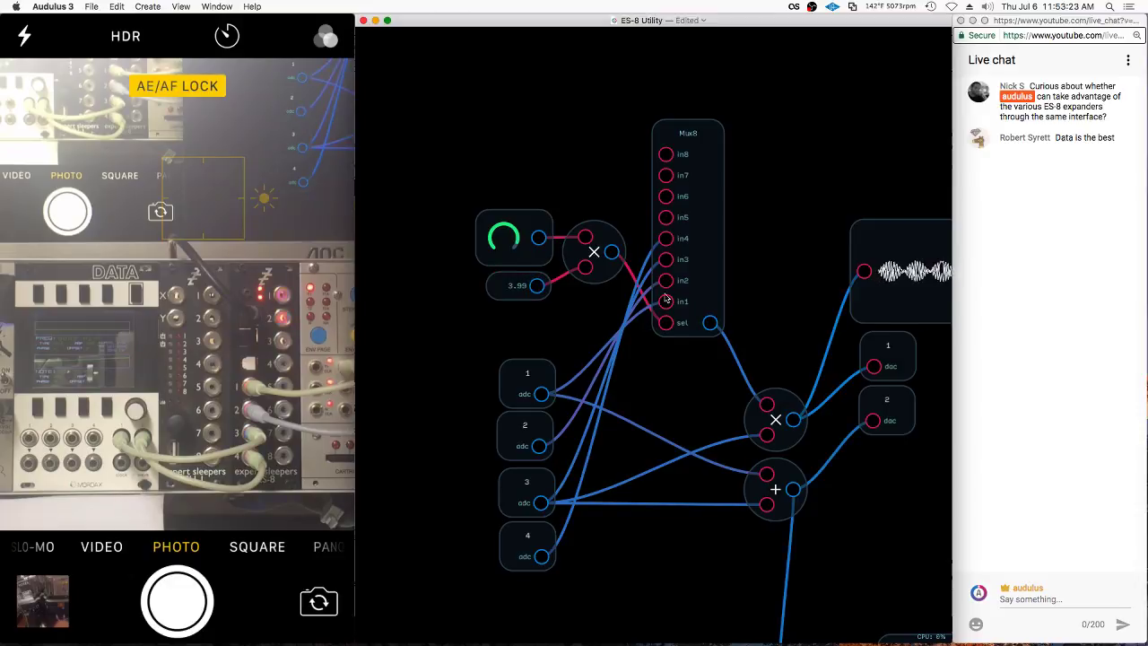
{"action": "left_click_drag", "start_coordinate": [712, 218], "coordinate": [712, 225]}
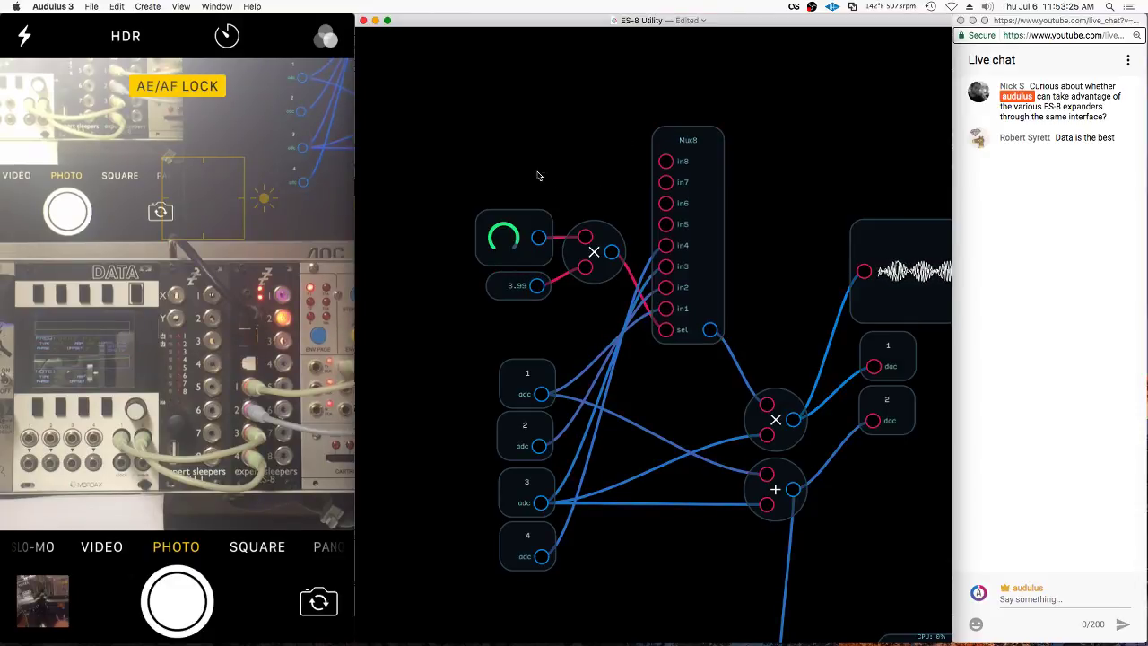
{"action": "left_click_drag", "start_coordinate": [537, 176], "coordinate": [632, 300]}
{"action": "left_click_drag", "start_coordinate": [594, 260], "coordinate": [604, 257]}
{"action": "left_click", "coordinate": [733, 136]}
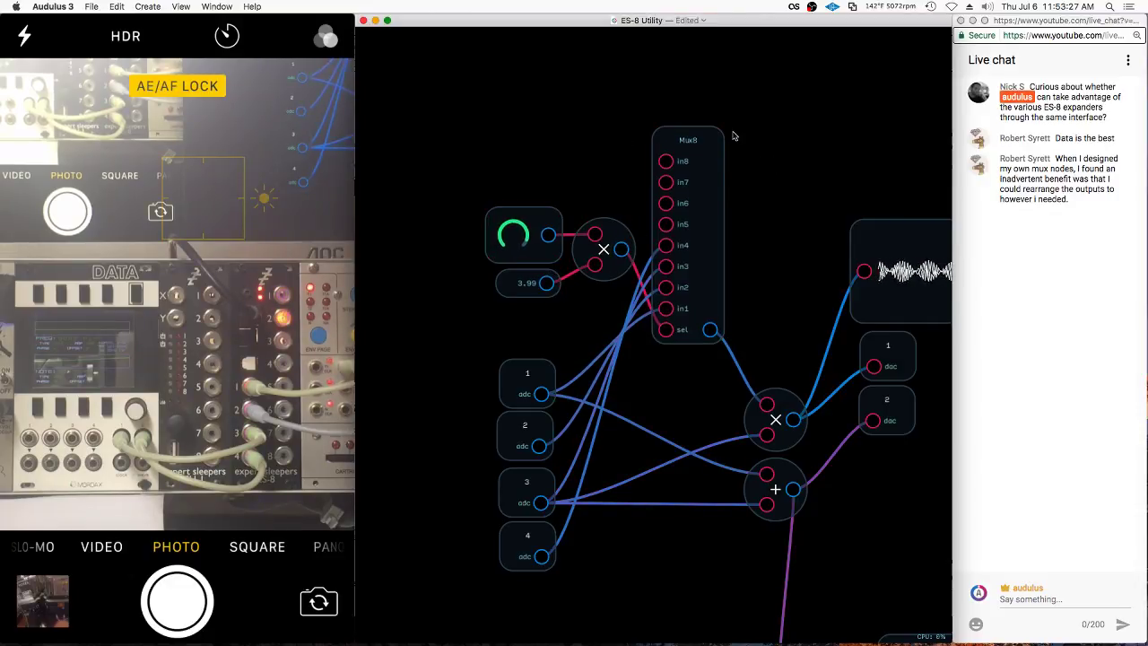
{"action": "left_click_drag", "start_coordinate": [706, 144], "coordinate": [676, 302]}
Group the four nodes into one module and, in panel editing, move the knob top right
{"action": "right_click", "coordinate": [704, 259]}
{"action": "left_click", "coordinate": [729, 283]}
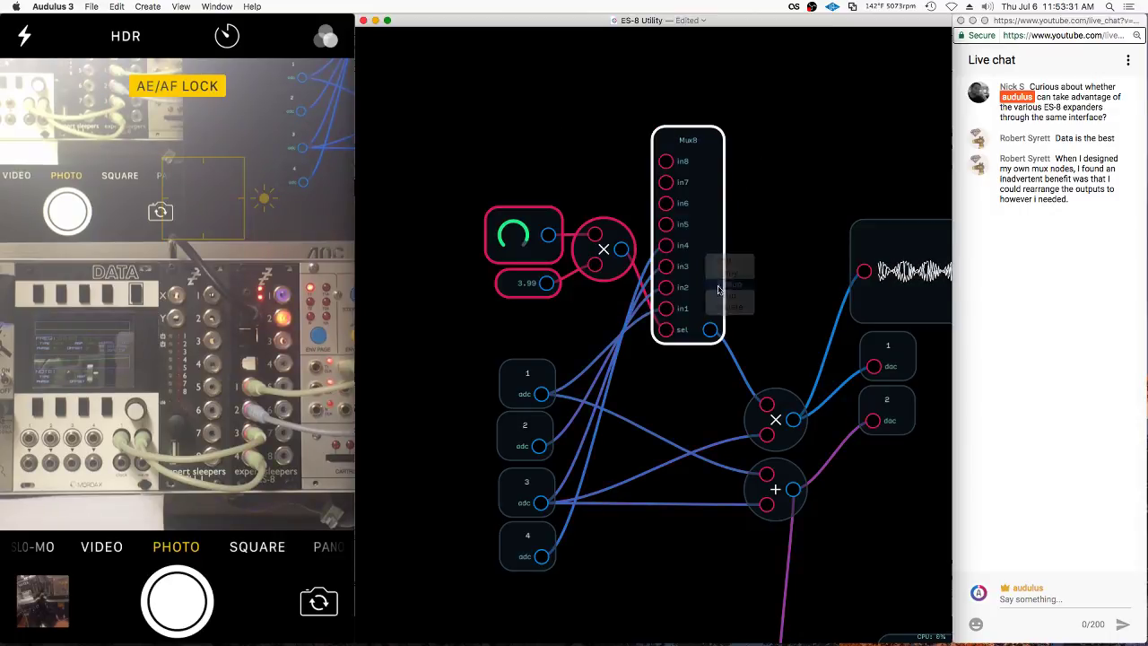
{"action": "right_click", "coordinate": [669, 289]}
{"action": "left_click", "coordinate": [687, 338]}
{"action": "left_click_drag", "start_coordinate": [628, 307], "coordinate": [670, 238]}
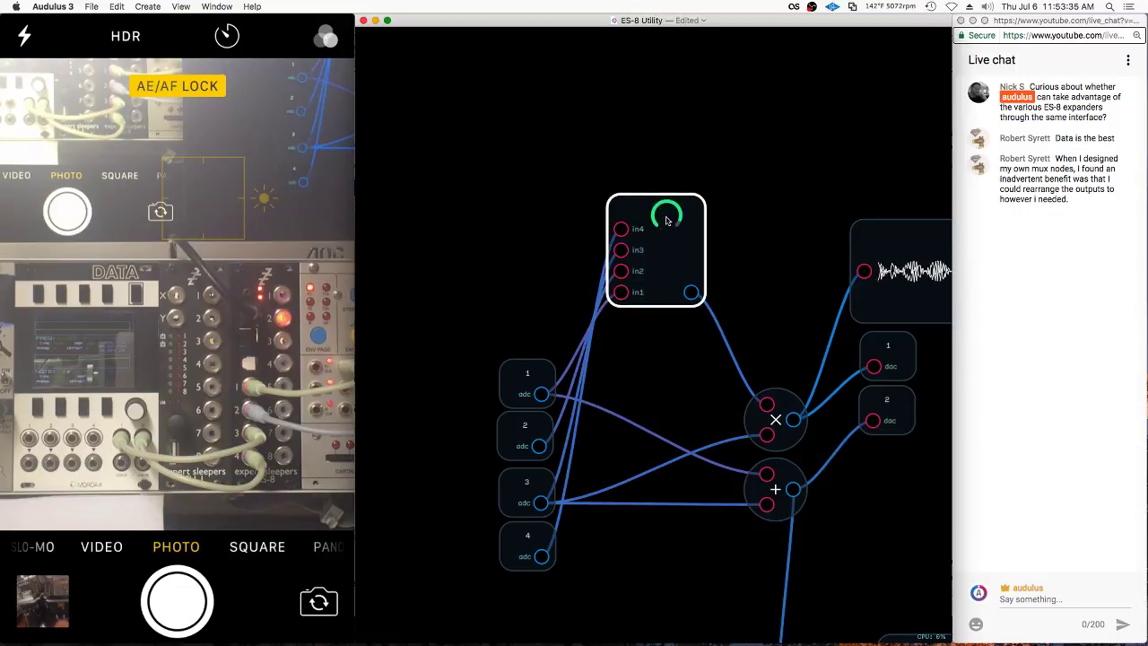
{"action": "left_click_drag", "start_coordinate": [667, 280], "coordinate": [638, 459]}
Stack in1–in4 in order on the left and move the output port top right
{"action": "scroll", "coordinate": [627, 337], "scroll_direction": "up", "scroll_amount": 3}
{"action": "left_click_drag", "start_coordinate": [628, 396], "coordinate": [631, 339]}
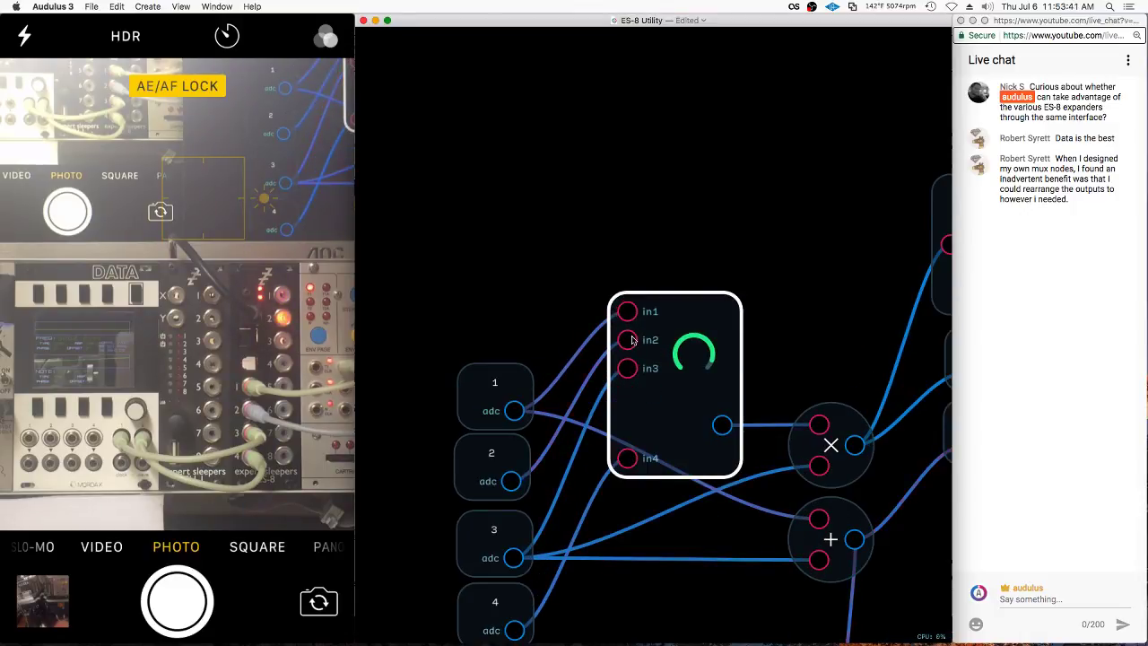
{"action": "left_click_drag", "start_coordinate": [631, 458], "coordinate": [628, 382]}
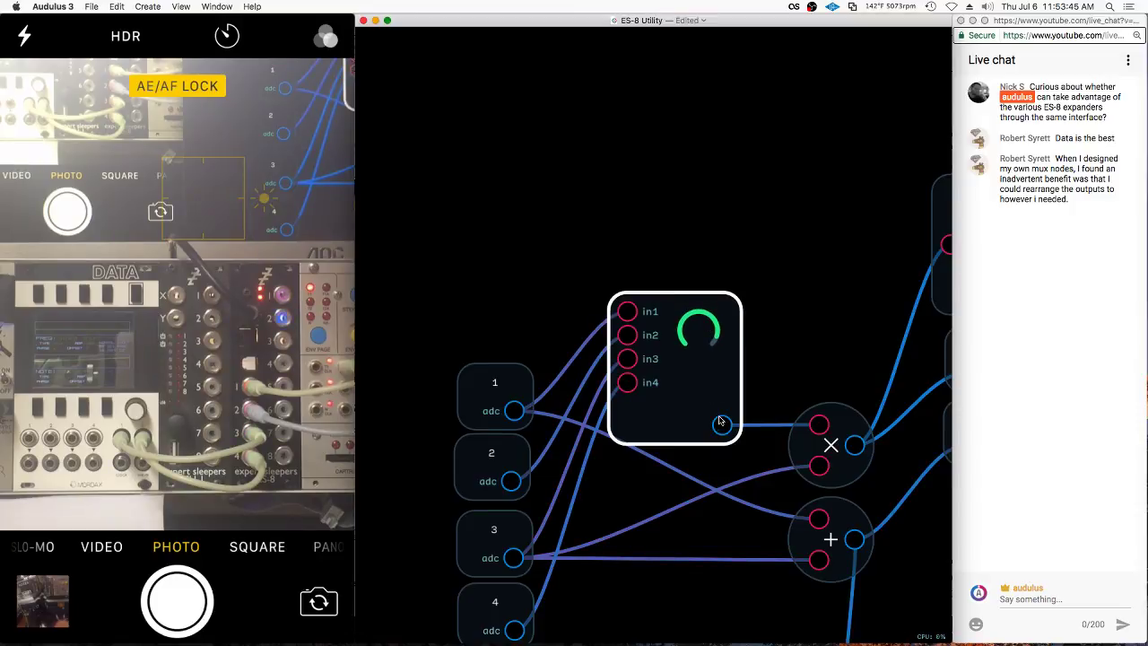
{"action": "left_click_drag", "start_coordinate": [721, 422], "coordinate": [743, 326]}
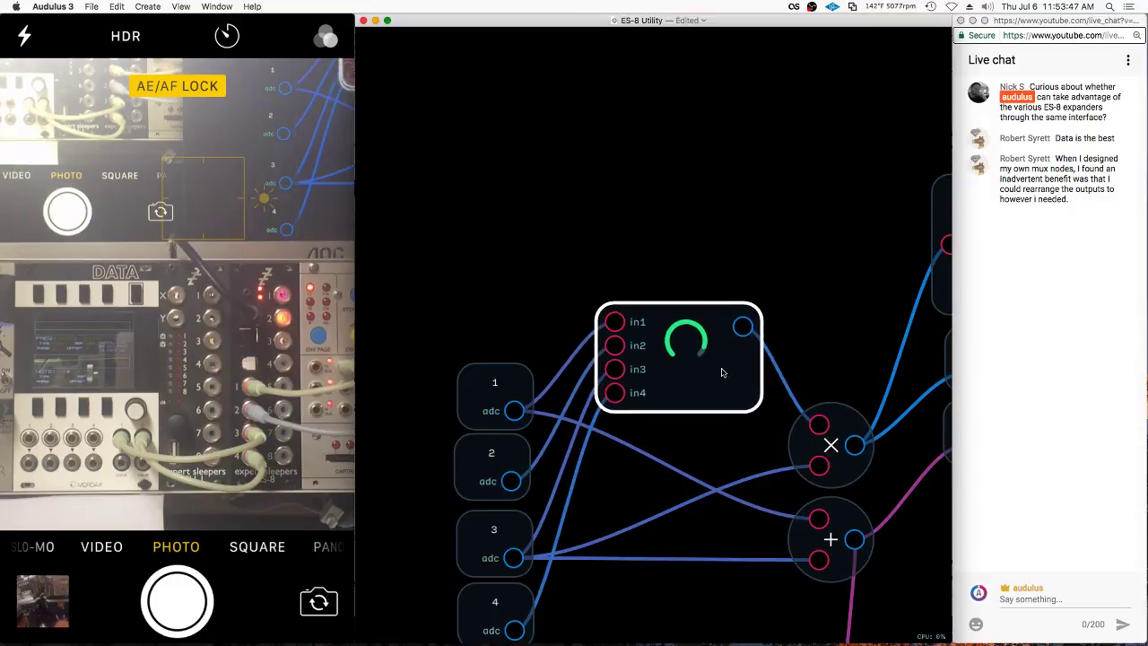
{"action": "scroll", "coordinate": [722, 372], "scroll_direction": "down", "scroll_amount": 3}
{"action": "right_click", "coordinate": [661, 231]}
{"action": "mouse_move", "coordinate": [718, 246]}
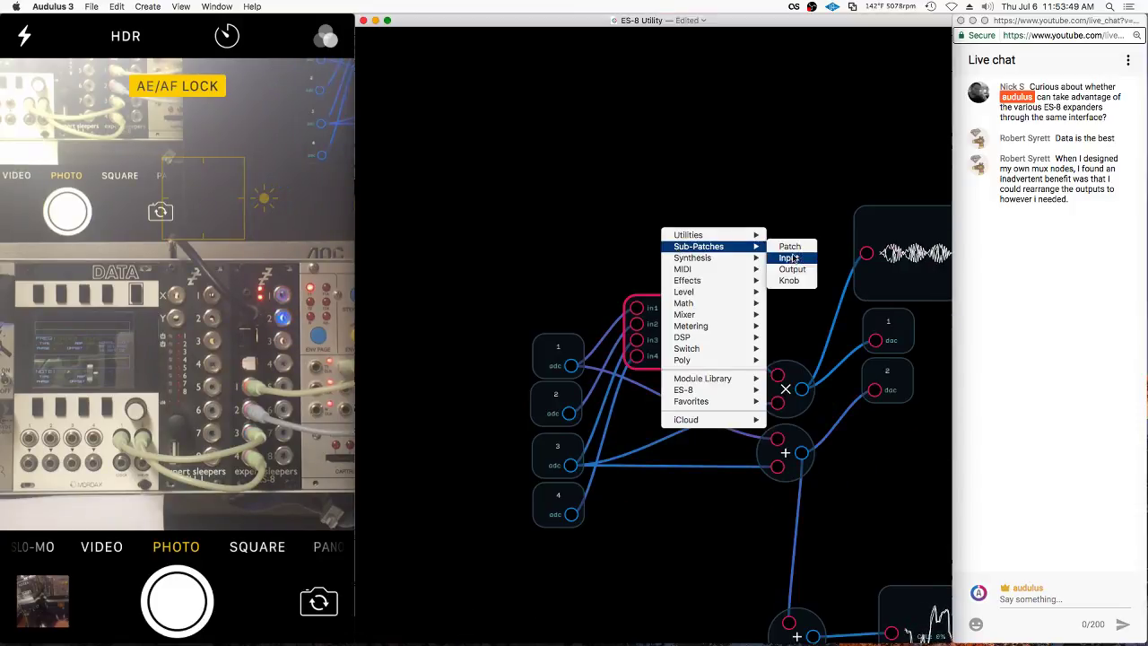
{"action": "left_click", "coordinate": [789, 280]}
{"action": "scroll", "coordinate": [717, 269], "scroll_direction": "up", "scroll_amount": 3}
{"action": "scroll", "coordinate": [666, 114], "scroll_direction": "down", "scroll_amount": 1}
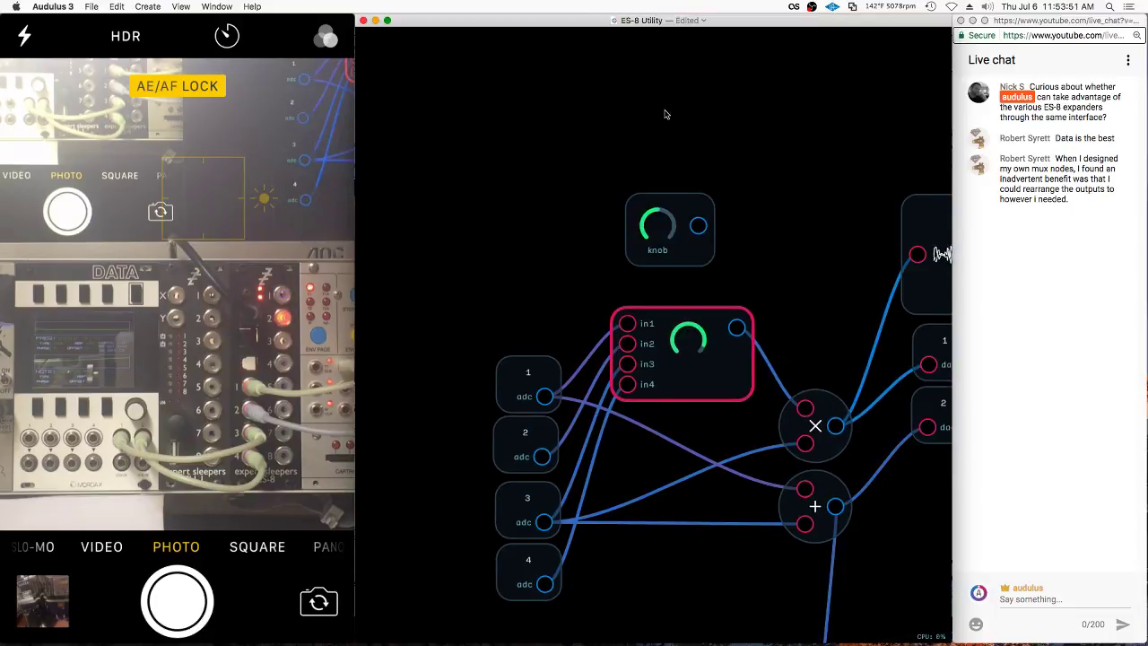
{"action": "scroll", "coordinate": [665, 114], "scroll_direction": "down", "scroll_amount": 2}
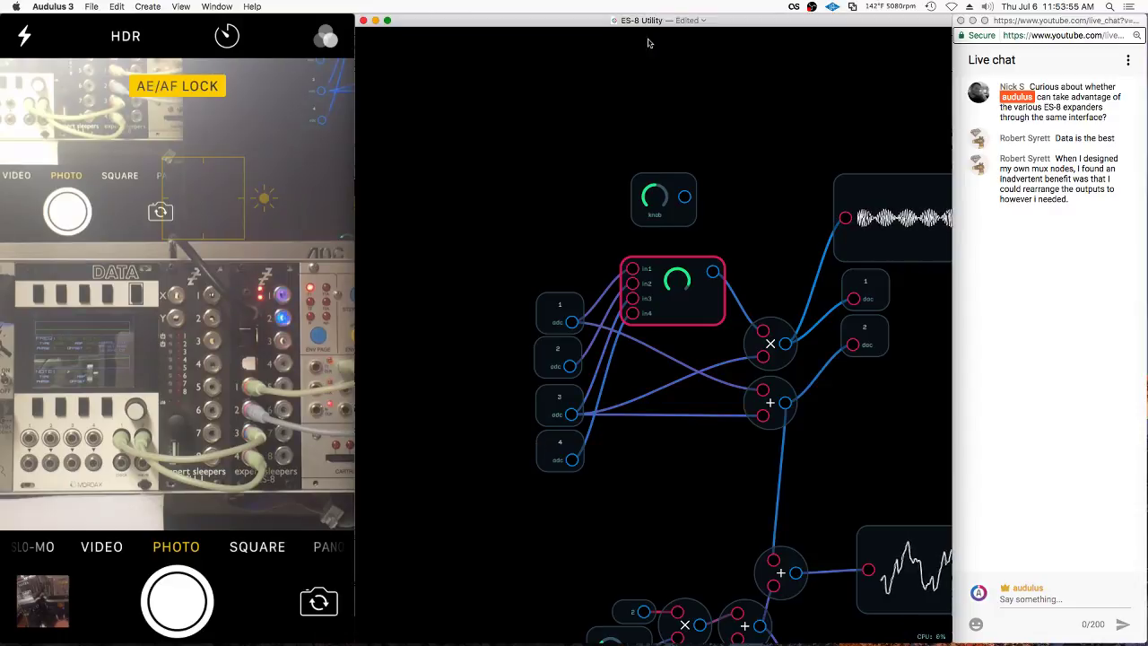
{"action": "left_click_drag", "start_coordinate": [684, 197], "coordinate": [687, 241]}
{"action": "left_click_drag", "start_coordinate": [715, 154], "coordinate": [700, 233]}
{"action": "key", "text": "BackSpace"}
{"action": "scroll", "coordinate": [718, 276], "scroll_direction": "up", "scroll_amount": 3}
{"action": "left_click_drag", "start_coordinate": [685, 328], "coordinate": [676, 316]}
{"action": "scroll", "coordinate": [551, 121], "scroll_direction": "down", "scroll_amount": 1}
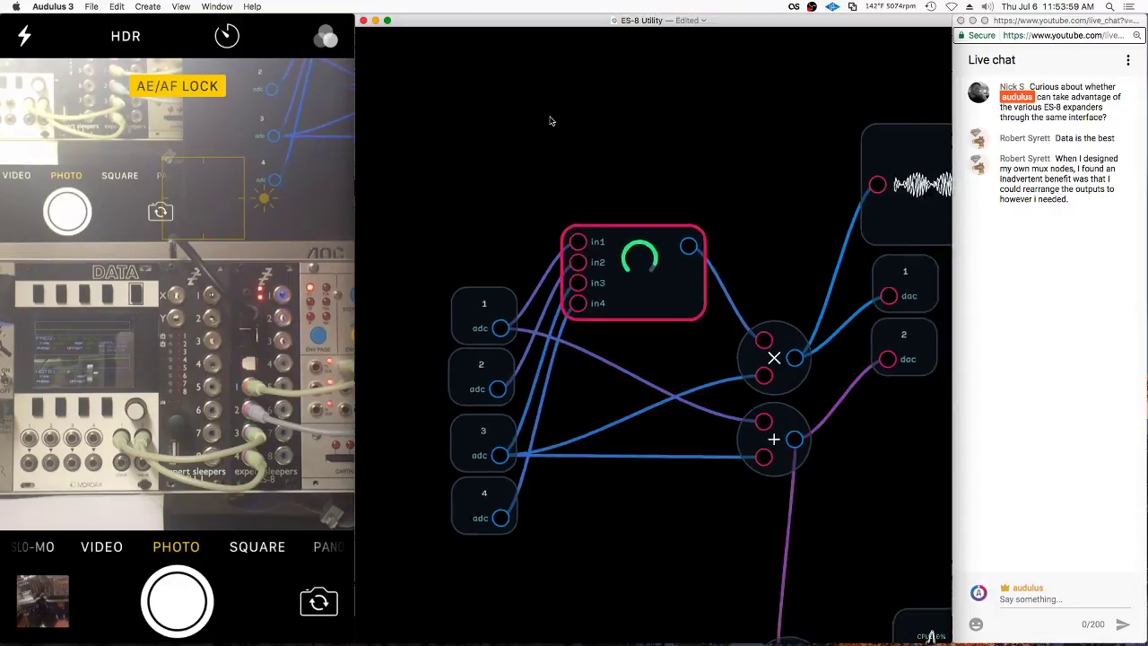
{"action": "scroll", "coordinate": [551, 120], "scroll_direction": "down", "scroll_amount": 2}
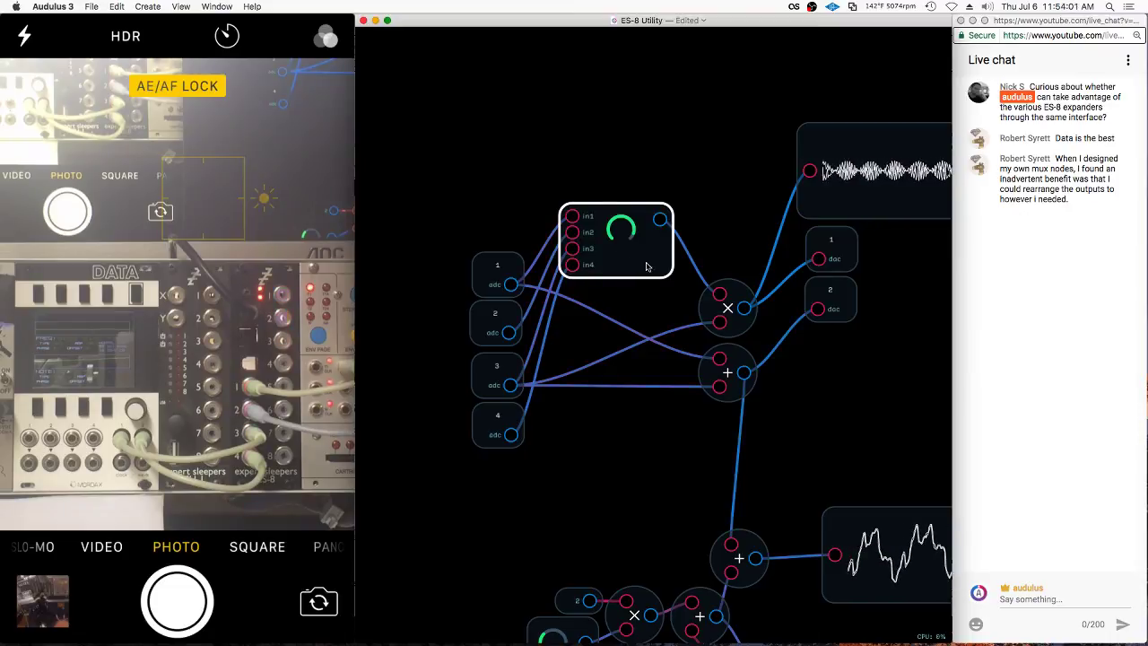
{"action": "mouse_move", "coordinate": [646, 266]}
{"action": "left_mouse_down"}
{"action": "mouse_move", "coordinate": [650, 348]}
{"action": "mouse_move", "coordinate": [601, 238]}
{"action": "mouse_move", "coordinate": [641, 257]}
{"action": "left_mouse_up"}
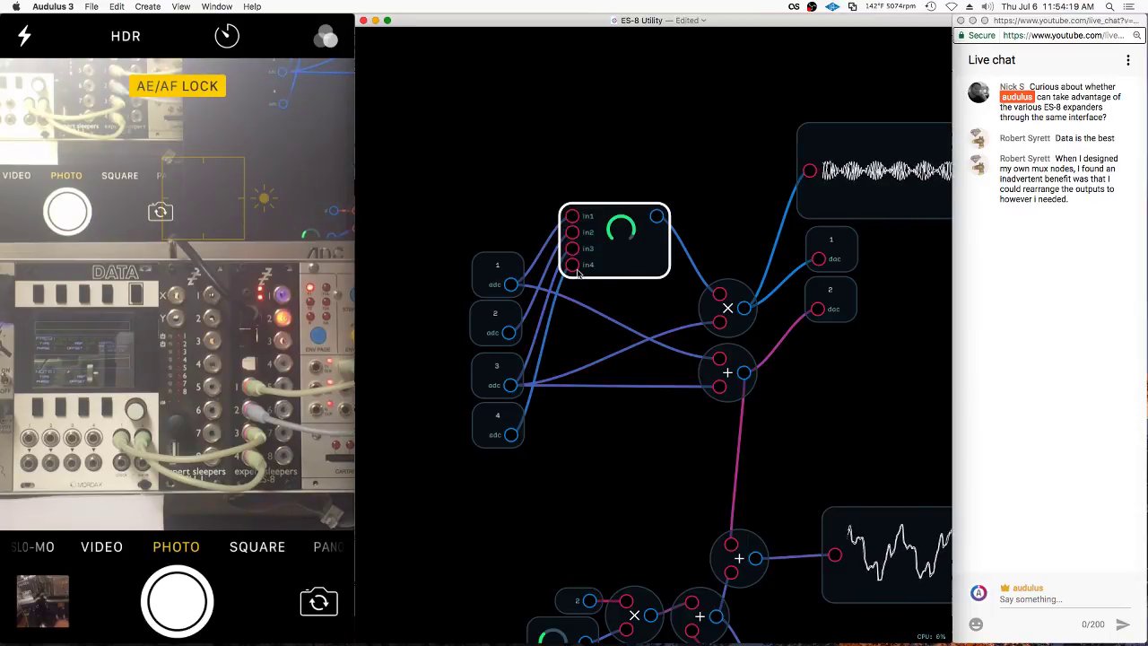
Inside the module, duplicate the Mux8 and place the copy below the original
{"action": "double_click", "coordinate": [641, 267]}
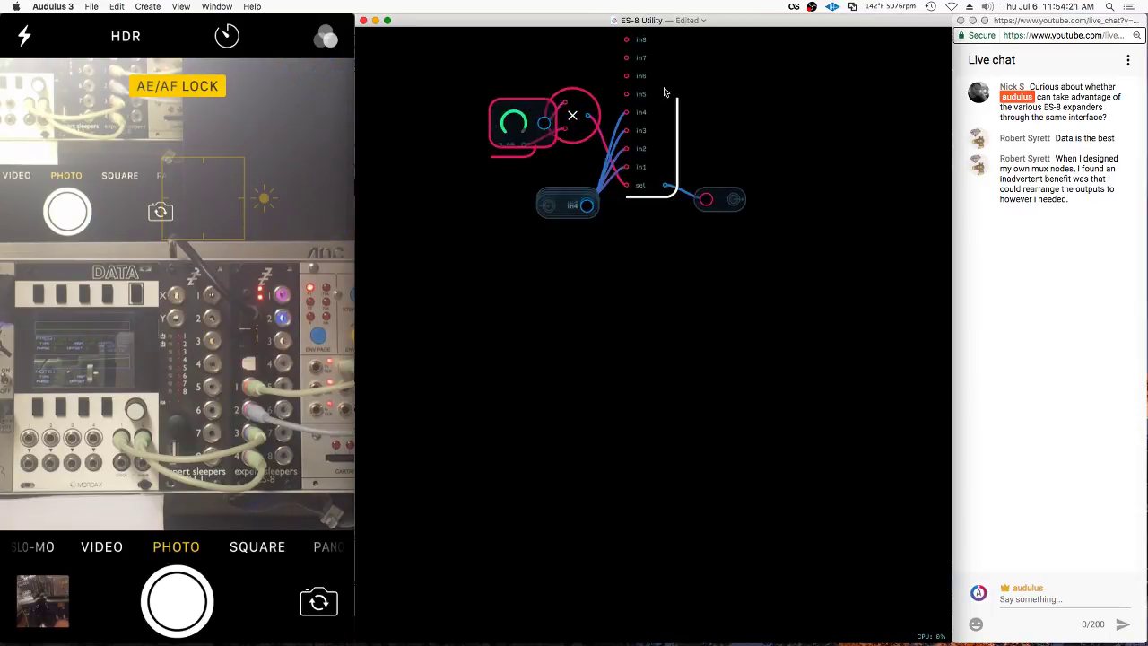
{"action": "right_click", "coordinate": [776, 253]}
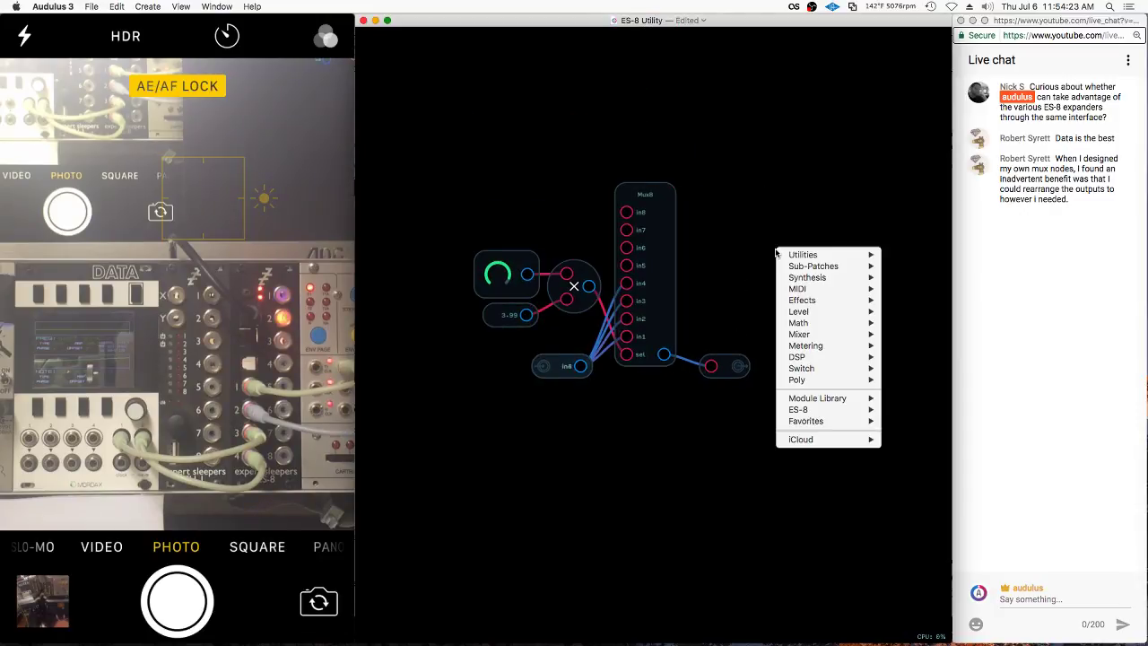
{"action": "mouse_move", "coordinate": [816, 368]}
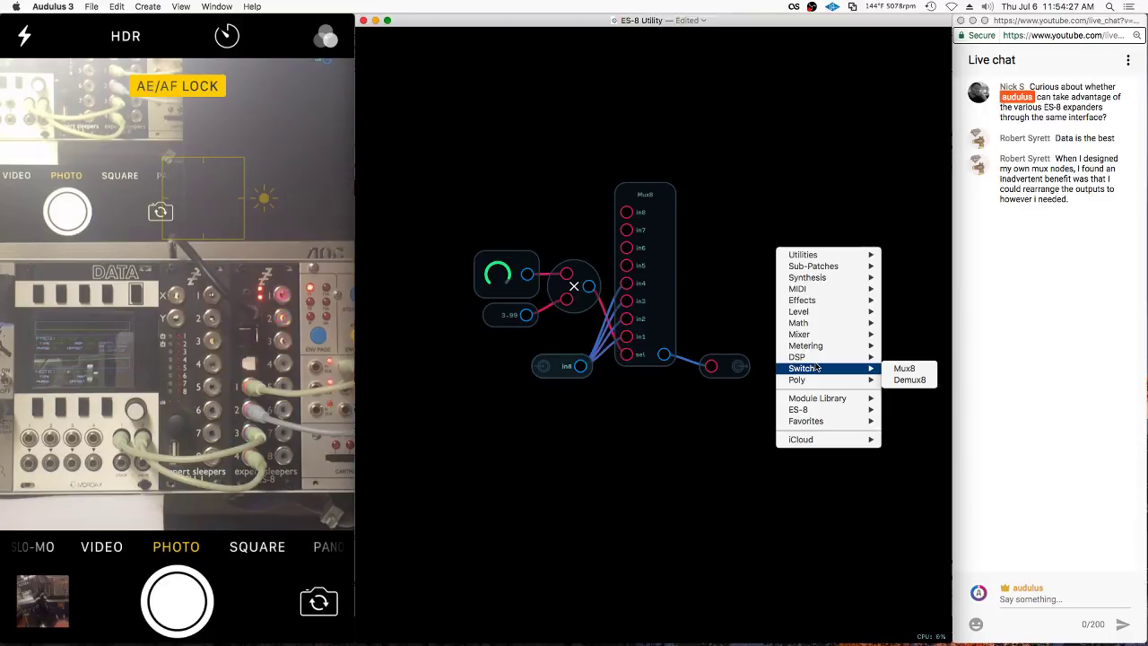
{"action": "left_click", "coordinate": [661, 296]}
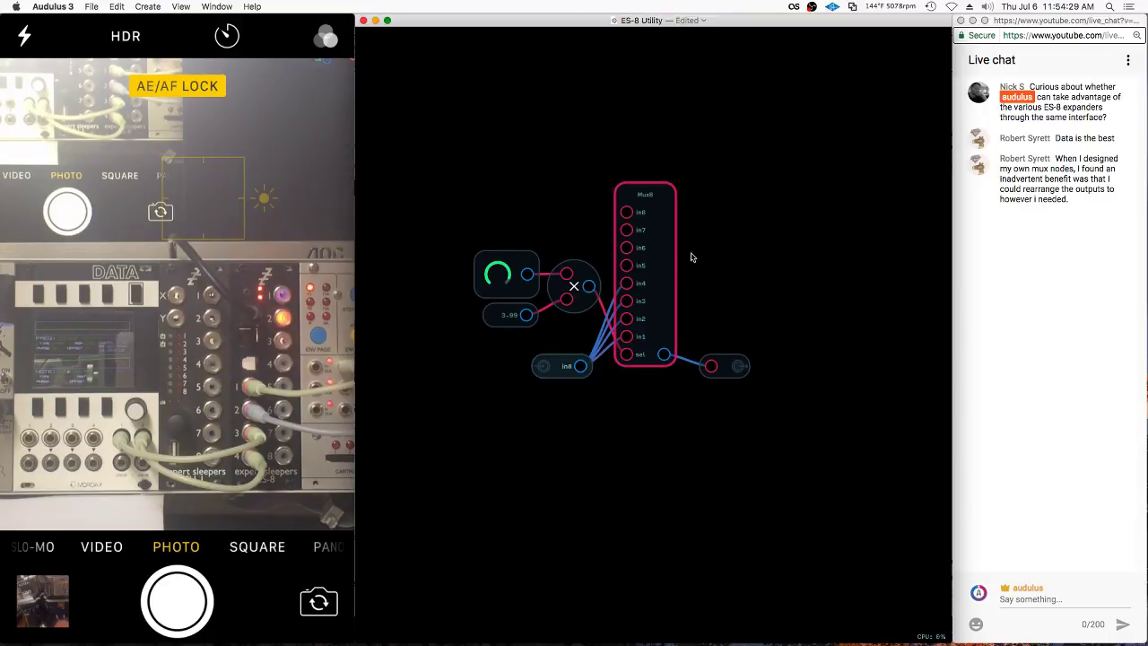
{"action": "key", "text": "super+d"}
{"action": "left_click_drag", "start_coordinate": [663, 269], "coordinate": [626, 478]}
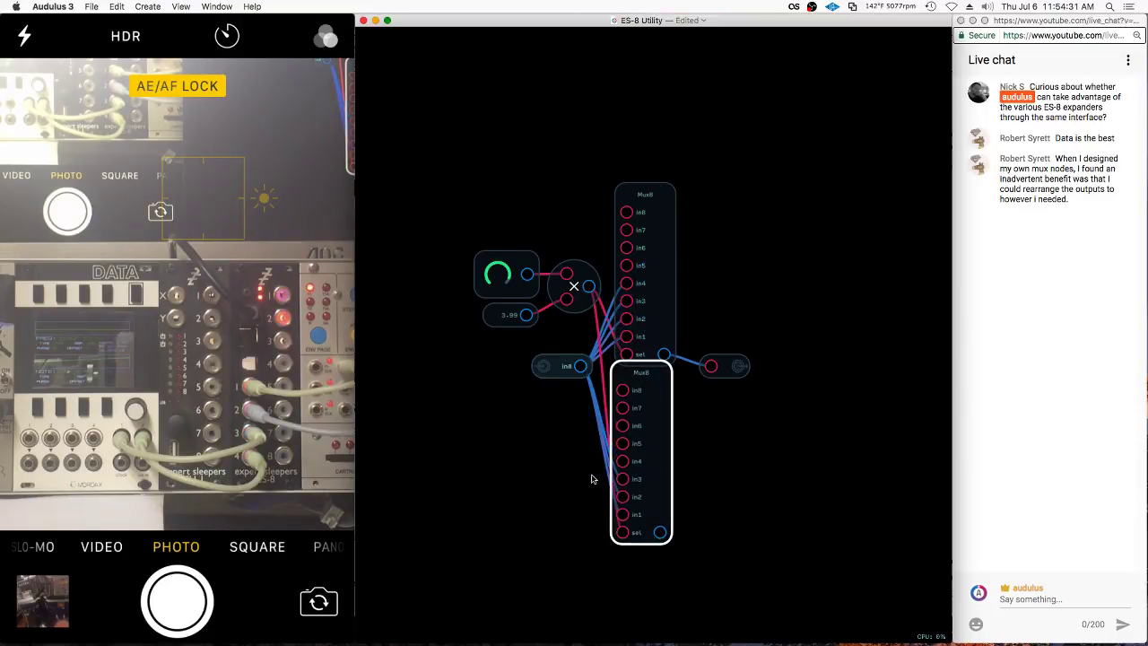
Replace the copy's input wires with constants 1, 2, 3 and 4 on in1–in4
{"action": "left_click_drag", "start_coordinate": [618, 525], "coordinate": [615, 446]}
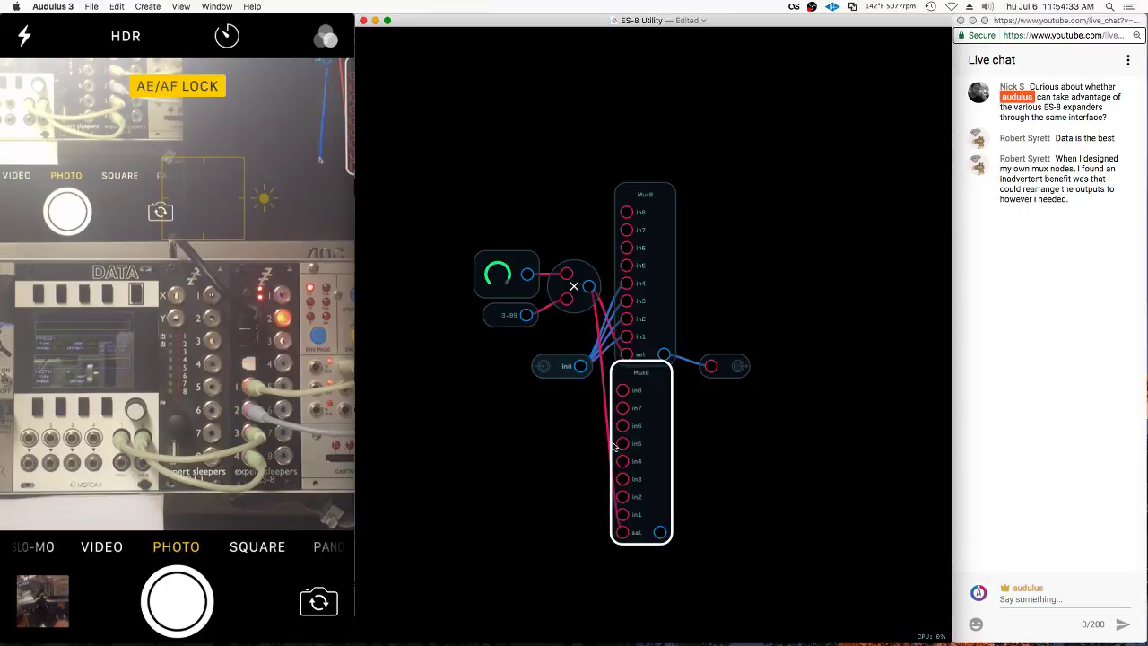
{"action": "left_click", "coordinate": [625, 519]}
{"action": "key", "text": "Escape"}
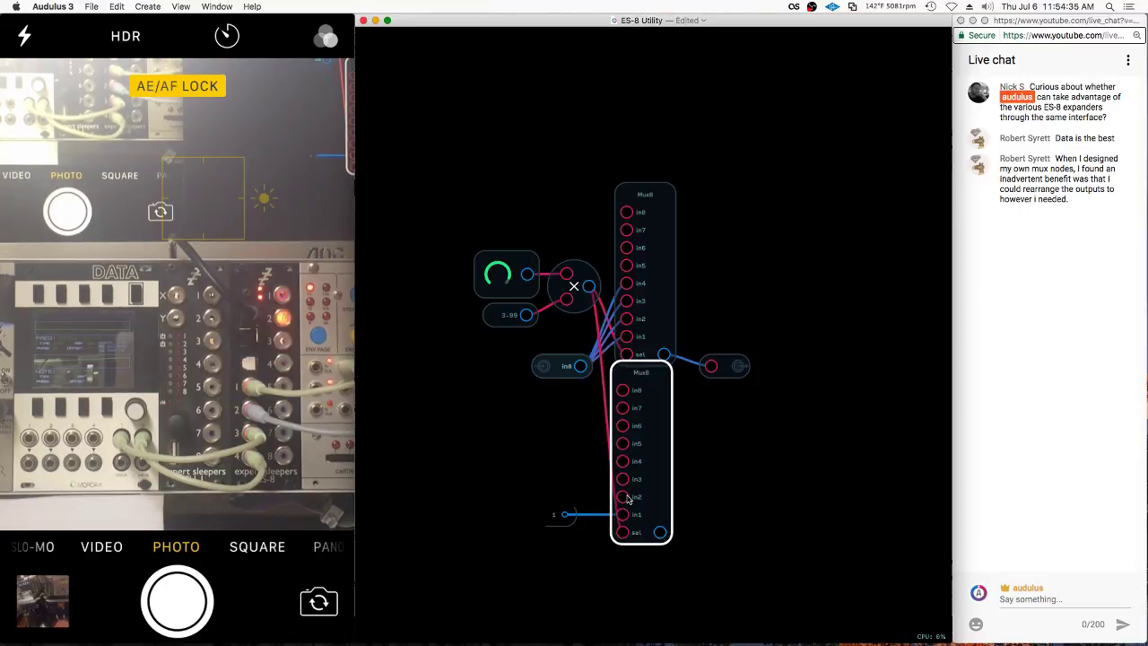
{"action": "left_click", "coordinate": [628, 499]}
{"action": "type", "text": "2"}
{"action": "key", "text": "Return"}
{"action": "left_click", "coordinate": [624, 479]}
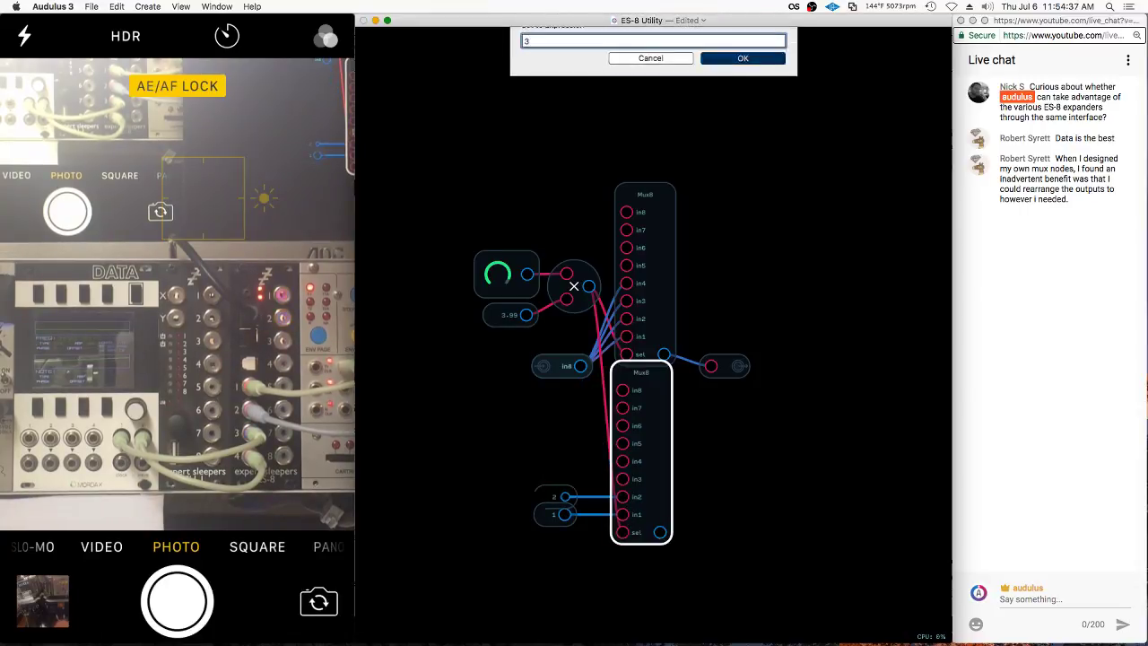
{"action": "type", "text": "3"}
{"action": "key", "text": "Return"}
{"action": "left_click", "coordinate": [622, 461]}
{"action": "type", "text": "4"}
{"action": "key", "text": "Return"}
Duplicate the output node, wire a Value readout to the lower Mux8, and exit the sub-patch
{"action": "left_click", "coordinate": [725, 365]}
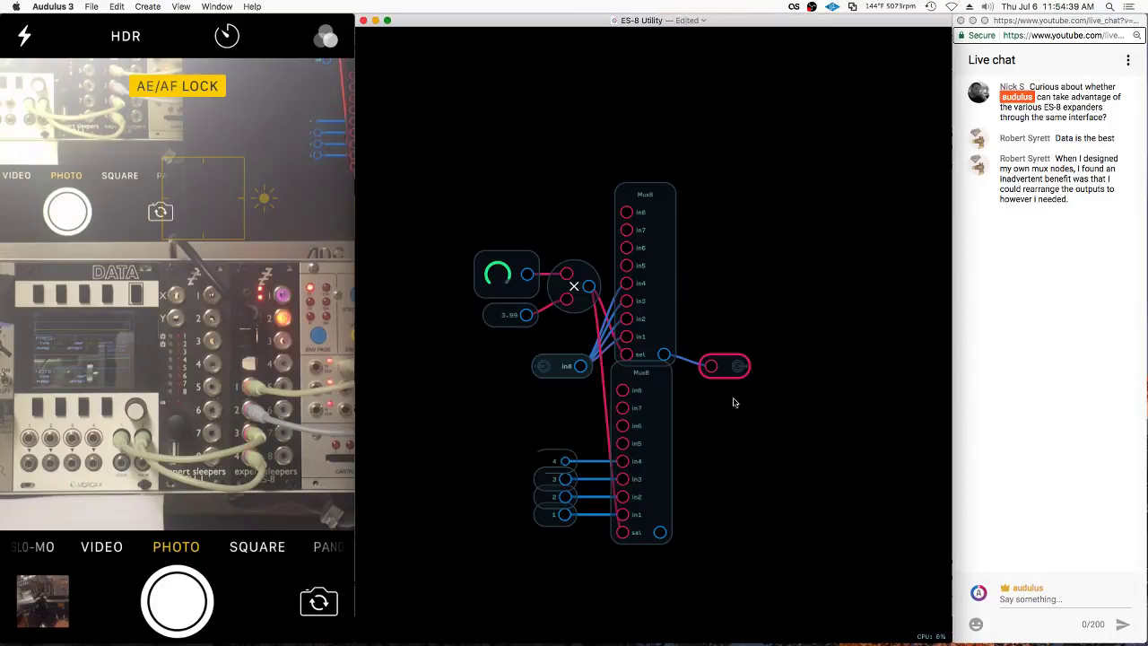
{"action": "key", "text": "super+d"}
{"action": "left_click_drag", "start_coordinate": [750, 340], "coordinate": [736, 540]}
{"action": "right_click", "coordinate": [734, 539]}
{"action": "mouse_move", "coordinate": [768, 535]}
{"action": "left_click", "coordinate": [861, 542]}
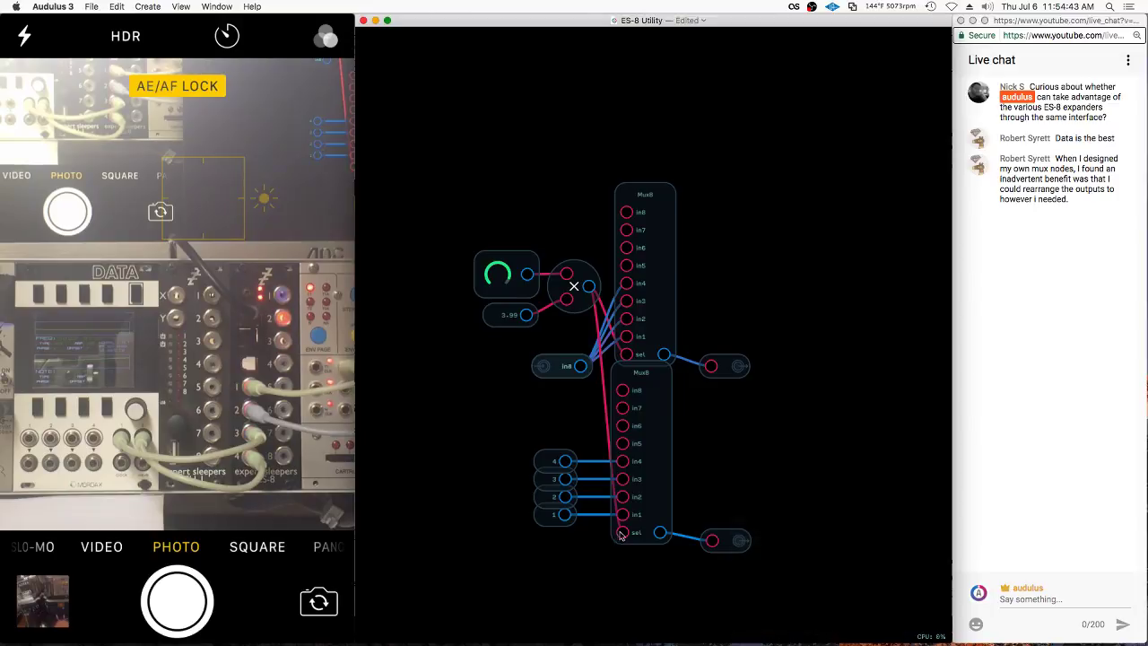
{"action": "left_click_drag", "start_coordinate": [660, 532], "coordinate": [711, 533]}
{"action": "left_click", "coordinate": [771, 483]}
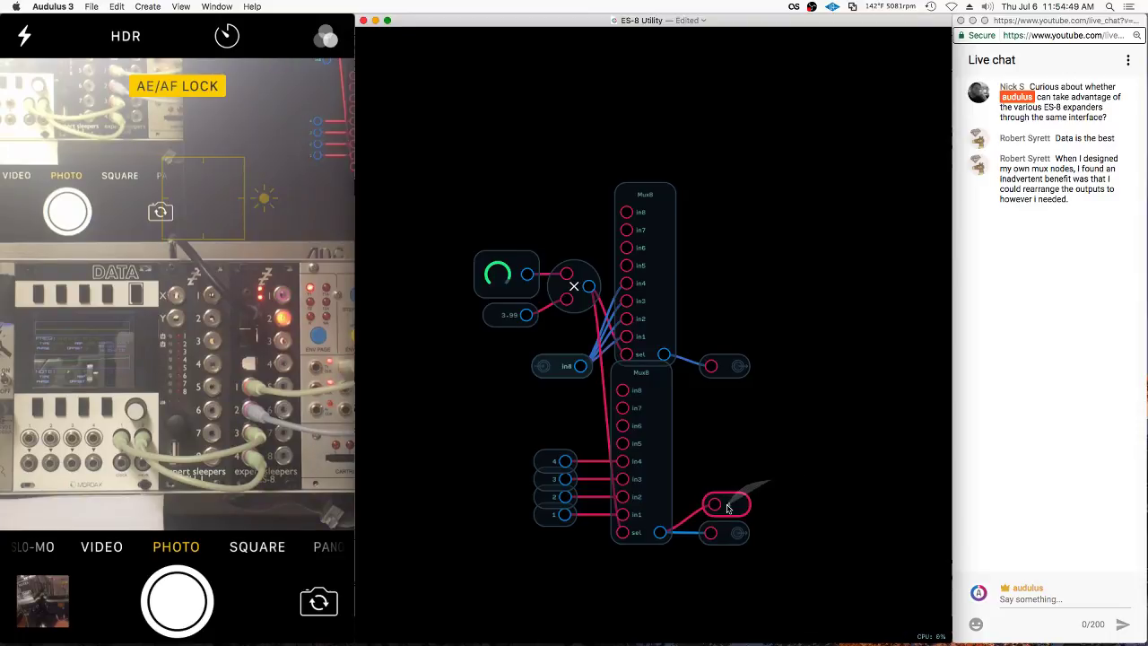
{"action": "double_click", "coordinate": [755, 480]}
Move the mux sub-patch node down on the main canvas
{"action": "right_click", "coordinate": [697, 170]}
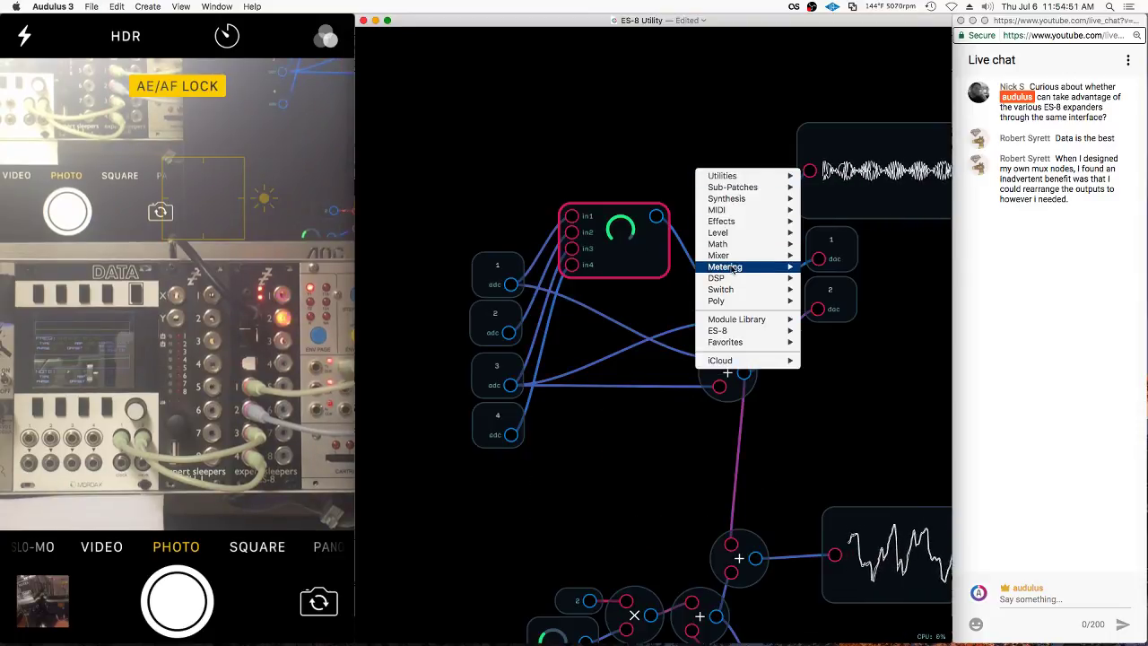
{"action": "right_click", "coordinate": [655, 236]}
{"action": "left_click", "coordinate": [680, 314]}
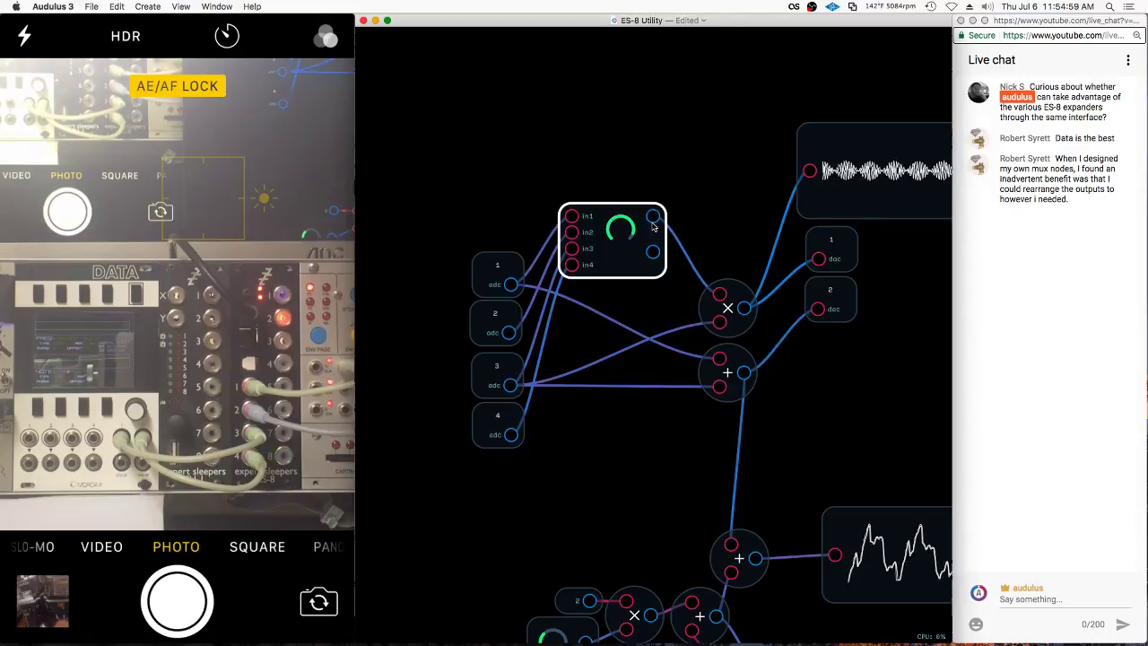
{"action": "left_click_drag", "start_coordinate": [651, 257], "coordinate": [646, 304]}
Add a Value readout and wire the sub-patch's upper output into it
{"action": "right_click", "coordinate": [705, 227]}
{"action": "mouse_move", "coordinate": [746, 324]}
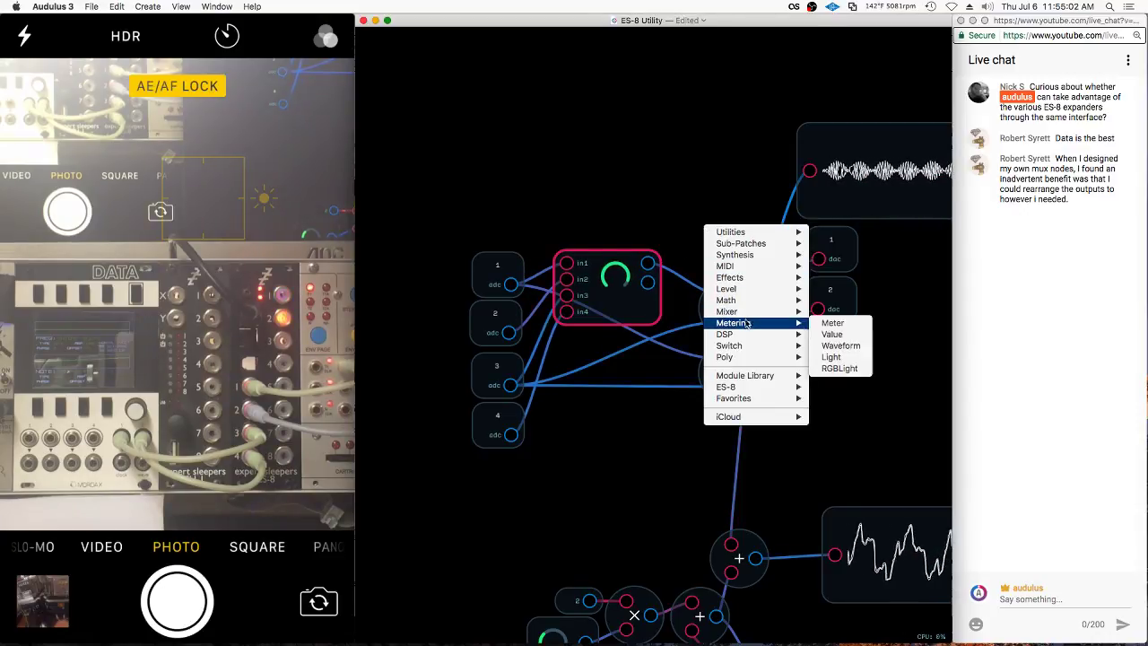
{"action": "left_click", "coordinate": [833, 335]}
{"action": "left_click", "coordinate": [608, 313]}
{"action": "right_click", "coordinate": [608, 313]}
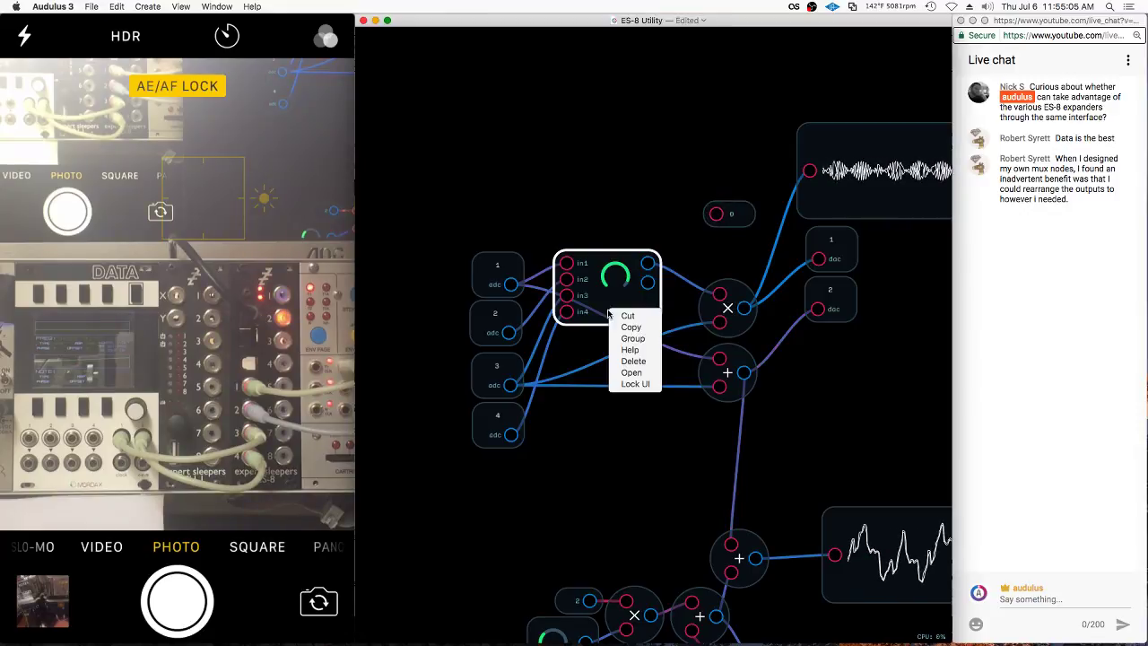
{"action": "left_click", "coordinate": [628, 391]}
{"action": "mouse_move", "coordinate": [648, 262]}
{"action": "left_mouse_down"}
{"action": "mouse_move", "coordinate": [716, 213]}
{"action": "mouse_move", "coordinate": [745, 208]}
{"action": "mouse_move", "coordinate": [643, 235]}
{"action": "left_mouse_up"}
Move the sub-patch node and its readout down together
{"action": "left_click", "coordinate": [638, 306], "text": "shift"}
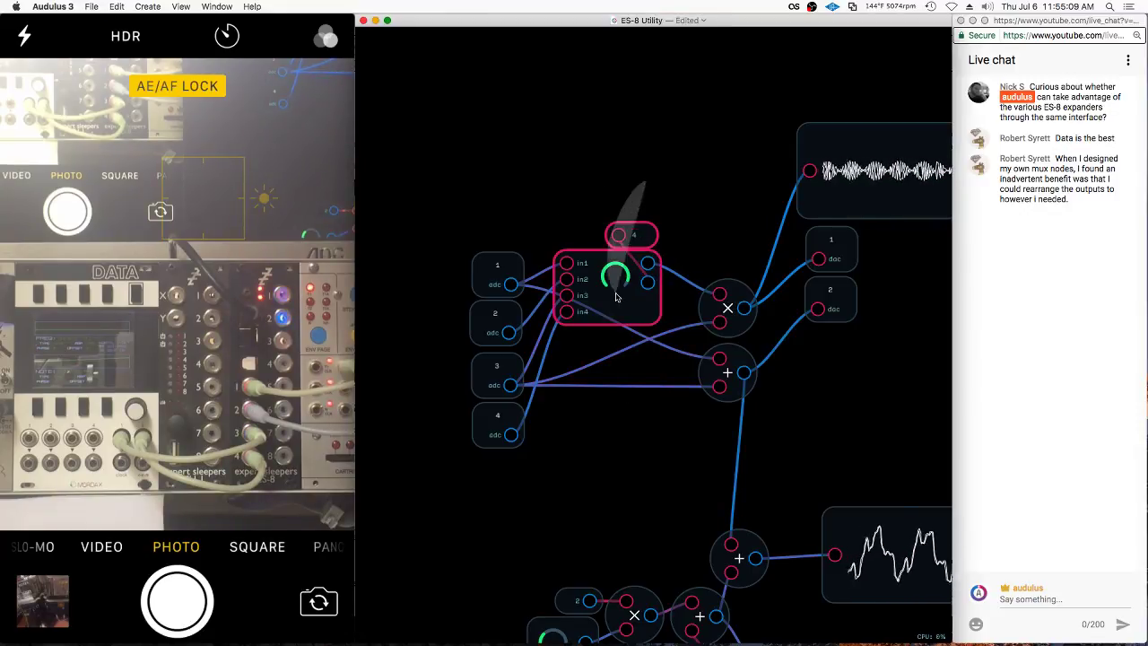
{"action": "left_click_drag", "start_coordinate": [619, 313], "coordinate": [622, 332]}
{"action": "left_click", "coordinate": [621, 332]}
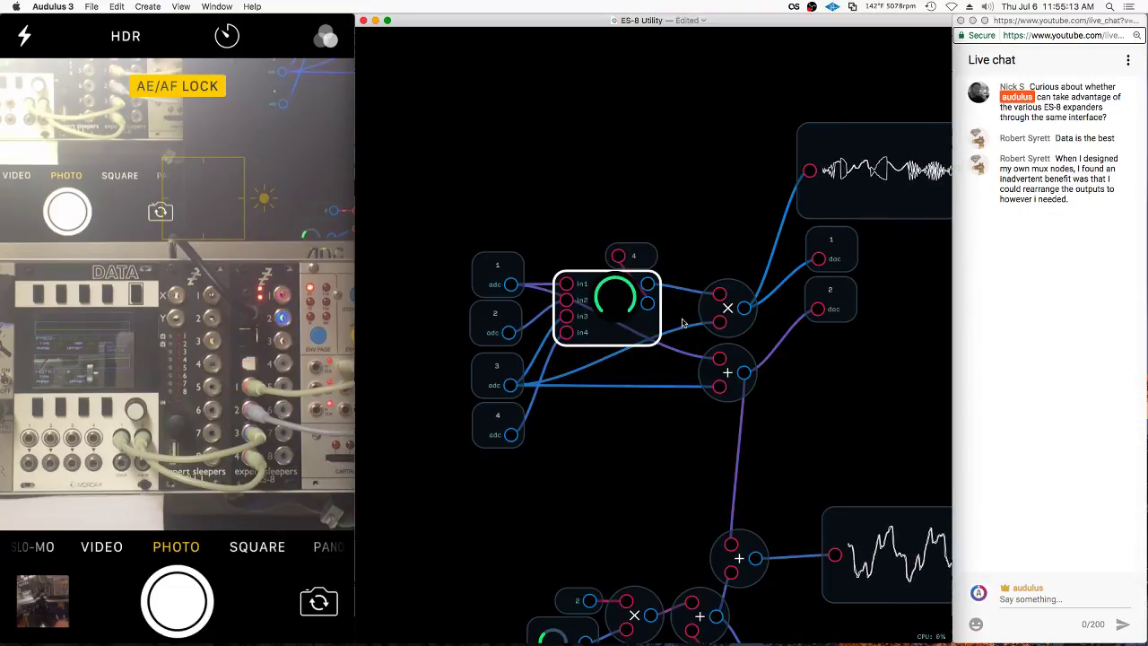
Reposition the mux sub-patch and its readout up and to the right
{"action": "left_click_drag", "start_coordinate": [616, 212], "coordinate": [634, 330]}
{"action": "left_click", "coordinate": [640, 137]}
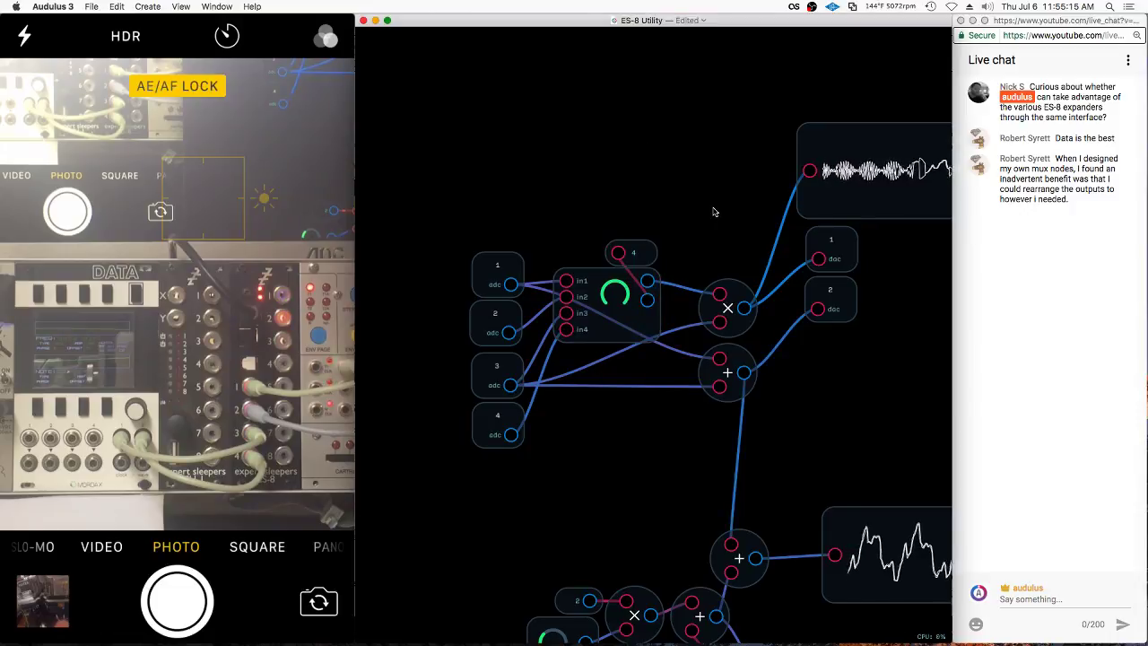
{"action": "left_click_drag", "start_coordinate": [674, 193], "coordinate": [650, 294]}
Move the + node and dac 2 out of the way to the lower left
{"action": "left_click", "coordinate": [829, 295]}
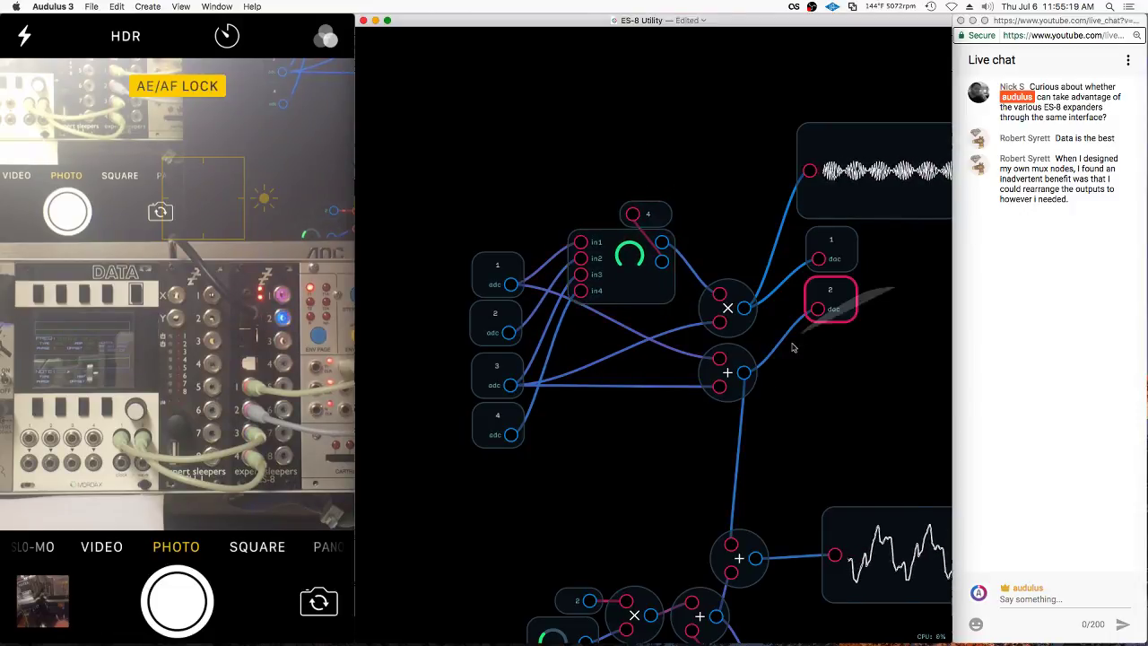
{"action": "left_click", "coordinate": [727, 371], "text": "shift"}
{"action": "left_click_drag", "start_coordinate": [699, 384], "coordinate": [459, 581]}
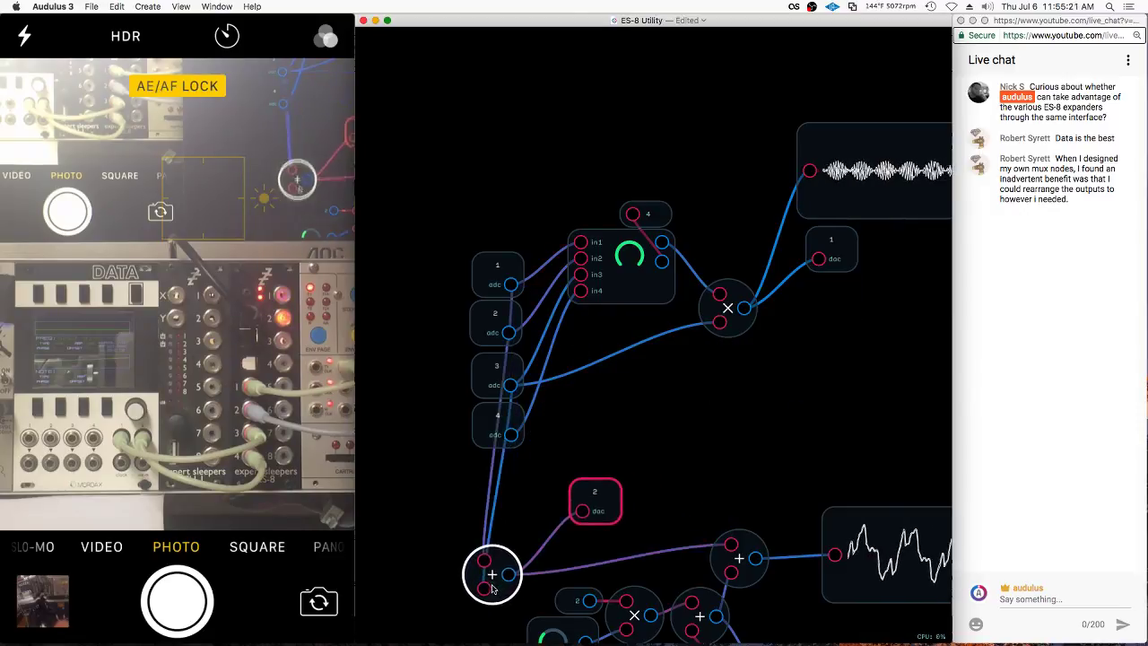
{"action": "scroll", "coordinate": [654, 392], "scroll_direction": "down", "scroll_amount": 5}
{"action": "scroll", "coordinate": [841, 451], "scroll_direction": "up", "scroll_amount": 5}
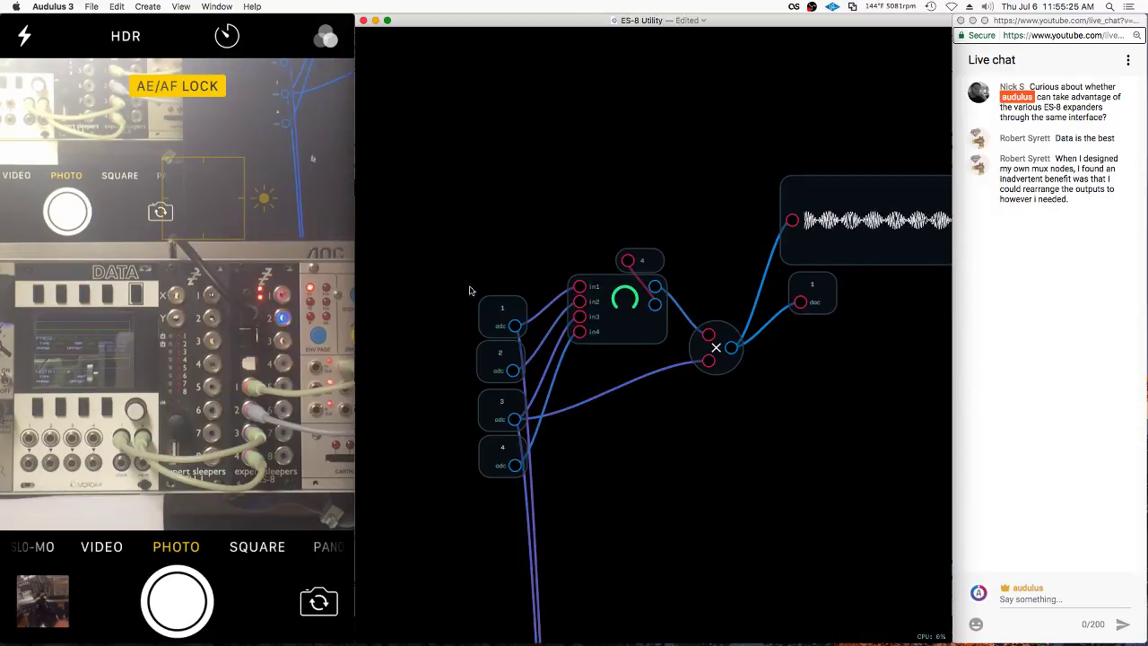
Place the second mux copy and wire its output into the × node's lower input
{"action": "left_click_drag", "start_coordinate": [469, 290], "coordinate": [538, 484]}
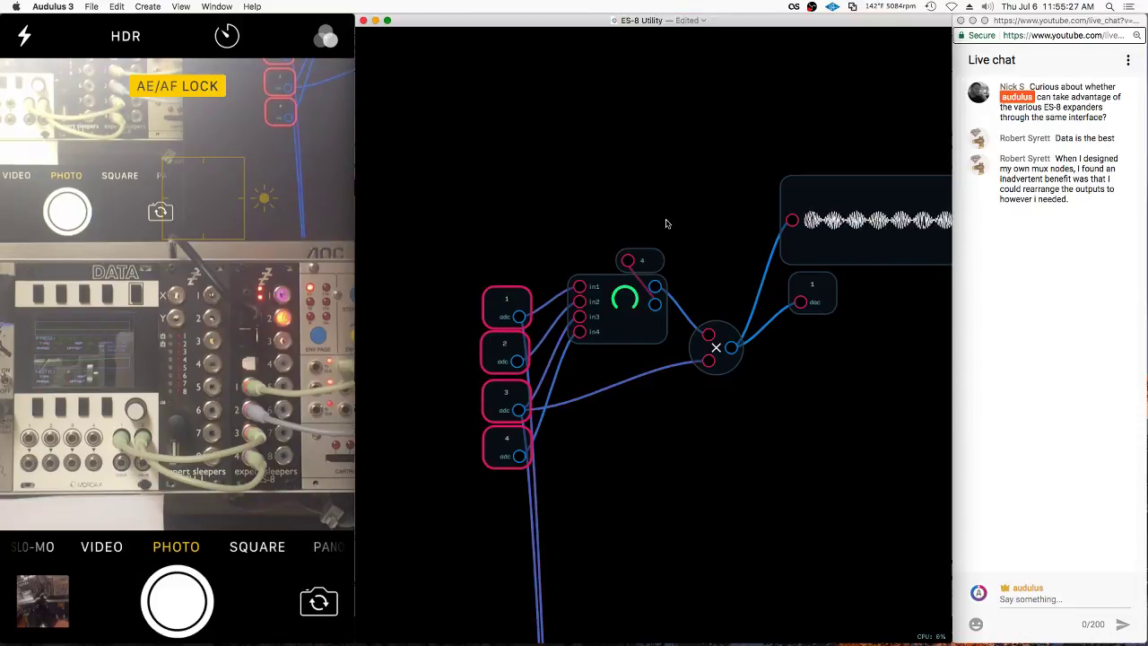
{"action": "left_click_drag", "start_coordinate": [666, 223], "coordinate": [643, 425]}
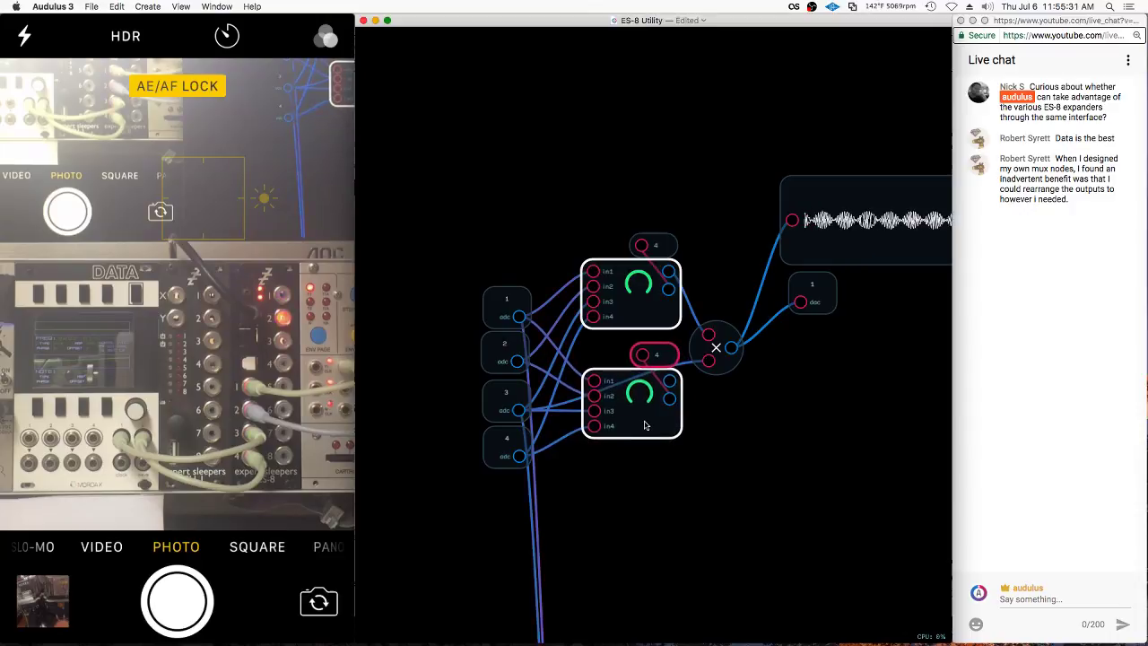
{"action": "left_click", "coordinate": [644, 425]}
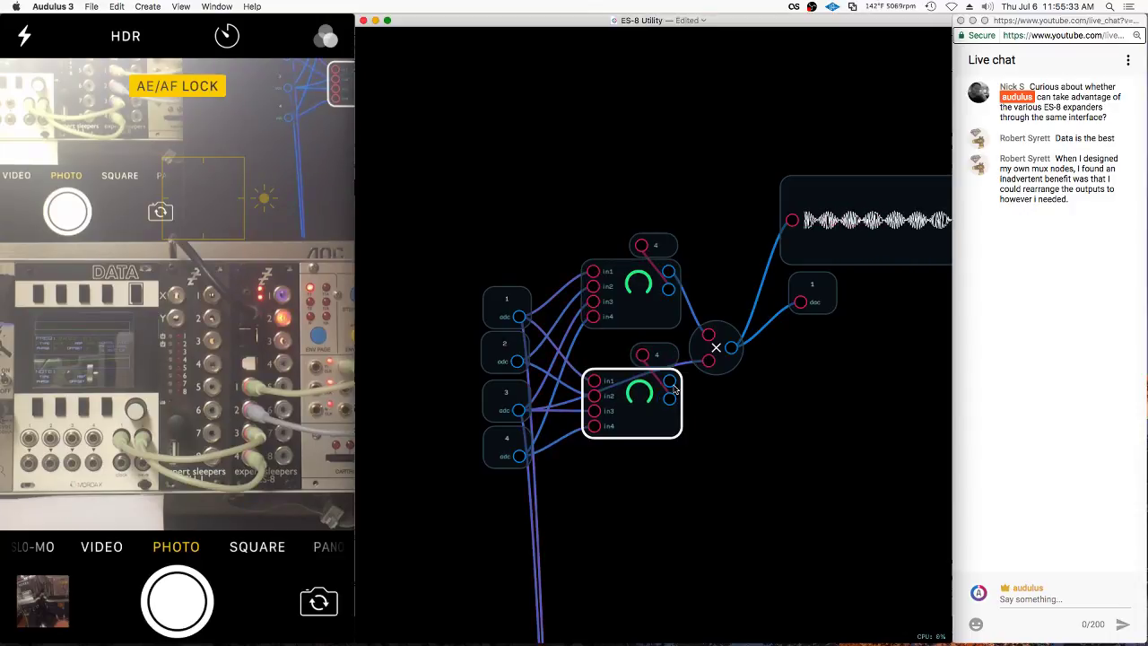
{"action": "left_click_drag", "start_coordinate": [672, 381], "coordinate": [708, 361]}
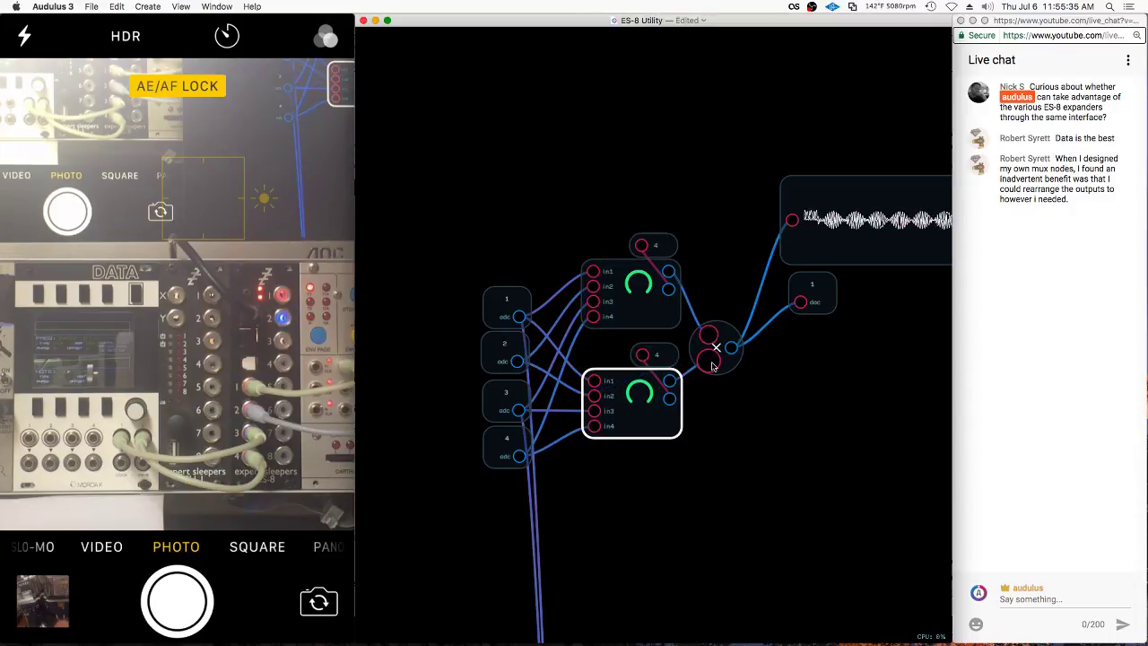
{"action": "left_click_drag", "start_coordinate": [803, 458], "coordinate": [789, 419]}
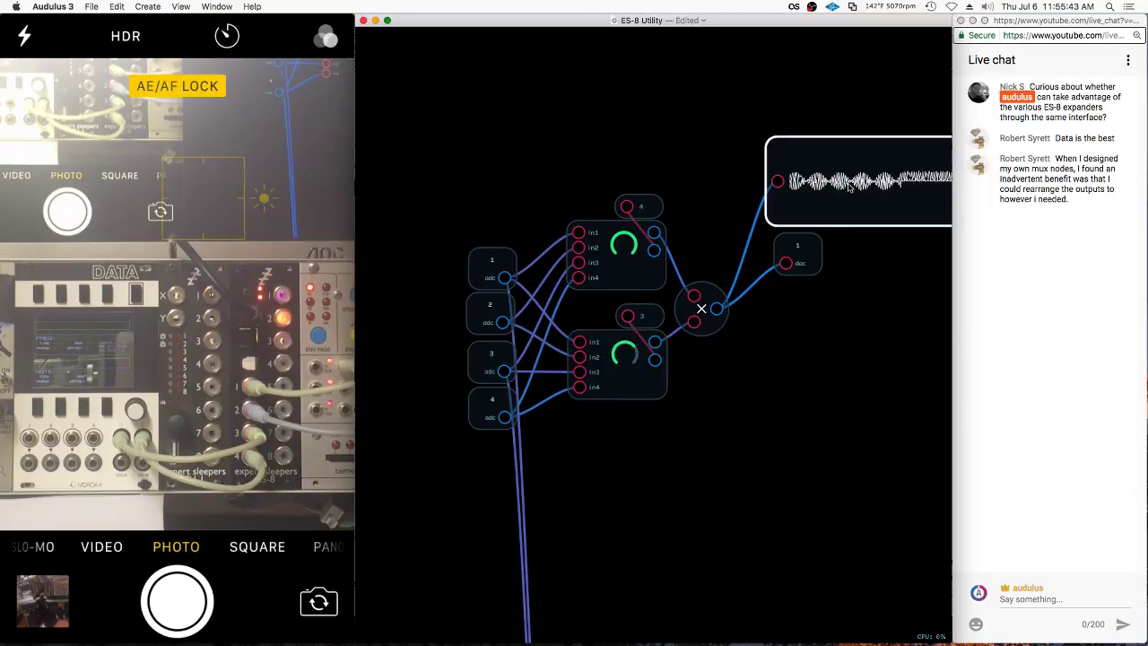
Sweep the second mux's knob from 1 up through 3, leaving it at 4
{"action": "scroll", "coordinate": [843, 126], "scroll_direction": "up", "scroll_amount": 5}
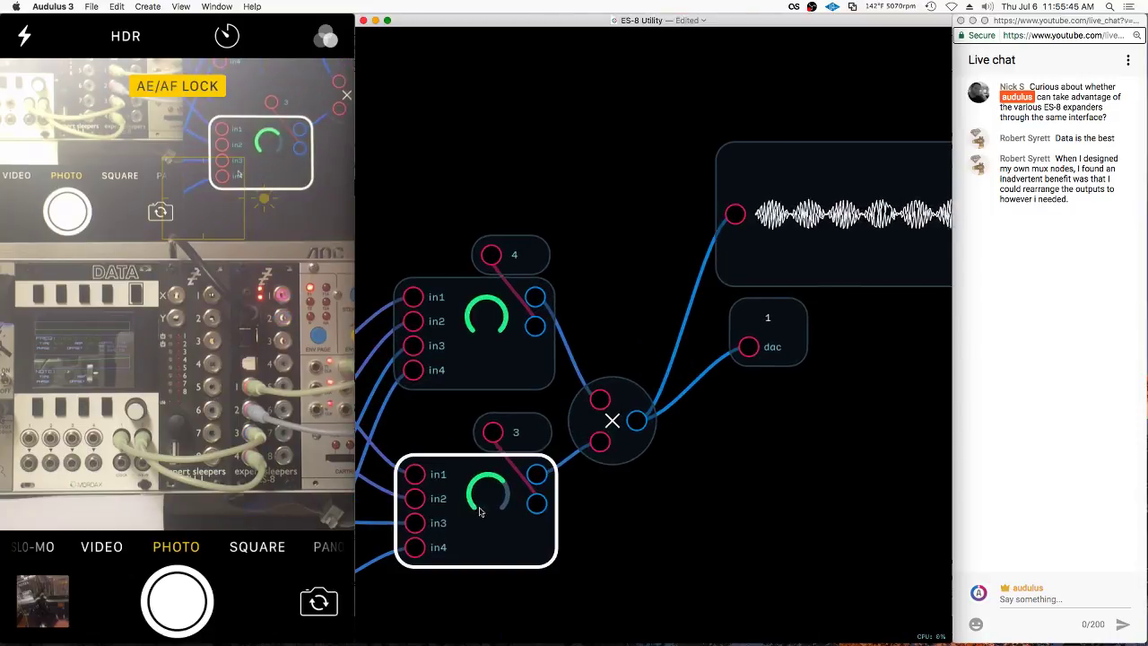
{"action": "left_click_drag", "start_coordinate": [480, 511], "coordinate": [406, 516]}
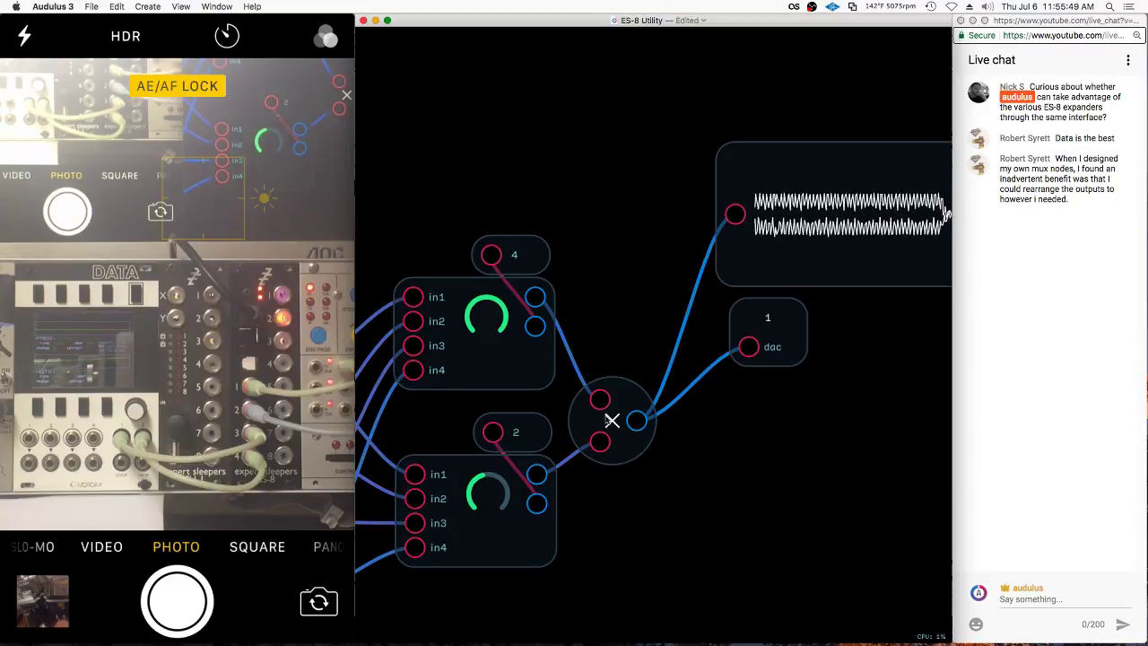
{"action": "left_click_drag", "start_coordinate": [492, 498], "coordinate": [491, 496]}
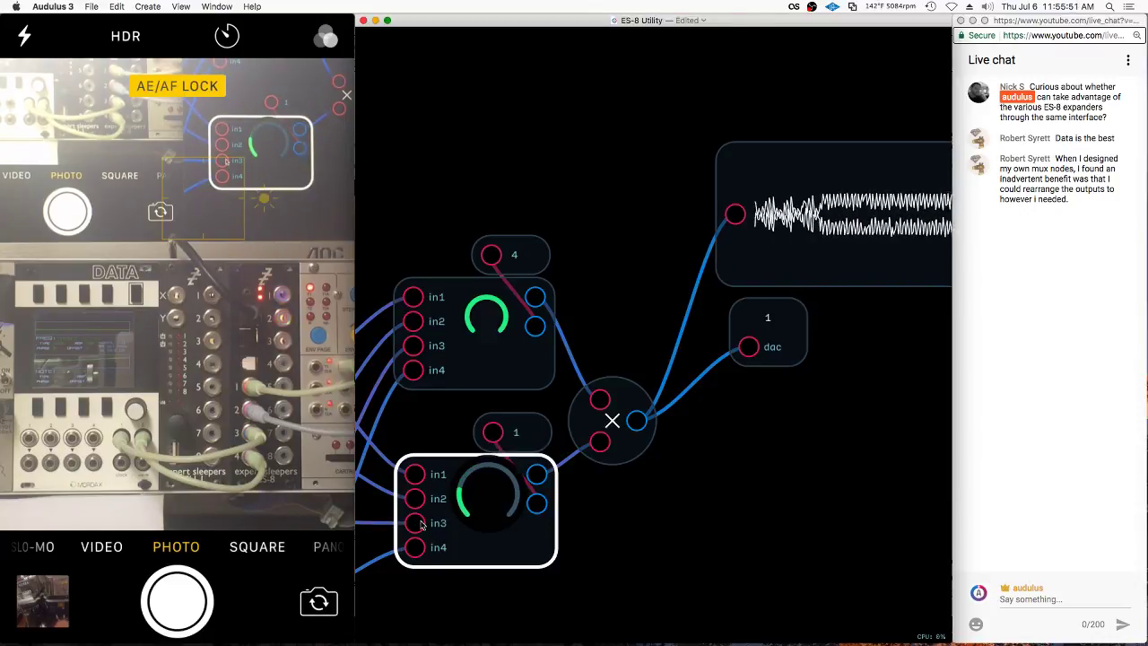
{"action": "left_click_drag", "start_coordinate": [421, 524], "coordinate": [420, 524]}
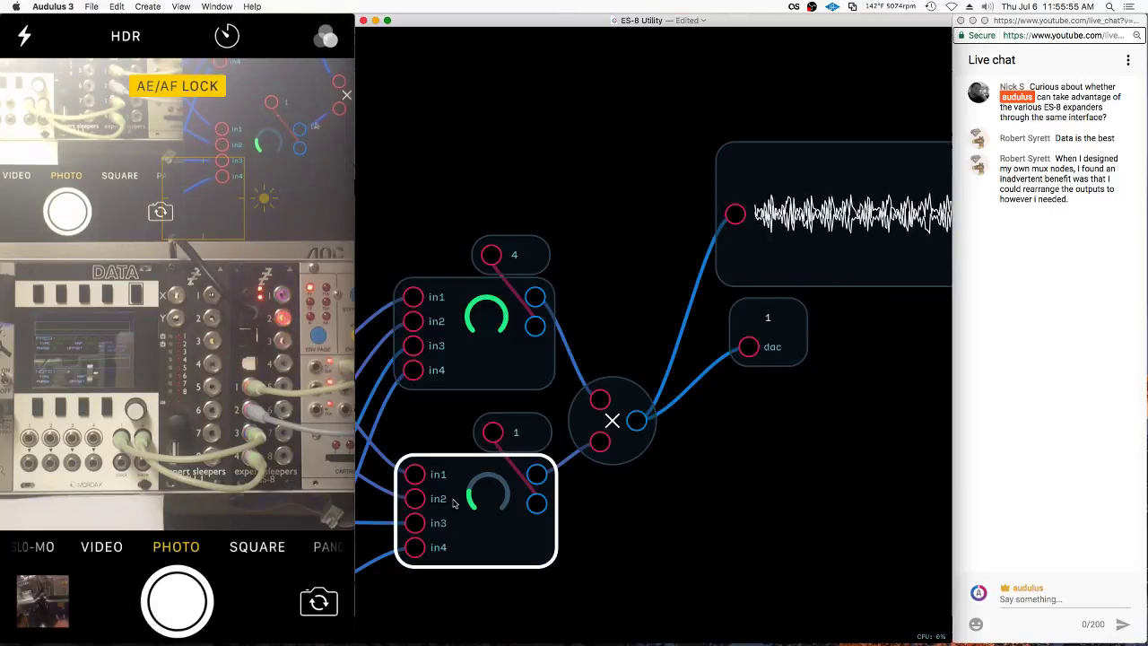
{"action": "left_click_drag", "start_coordinate": [454, 503], "coordinate": [616, 468]}
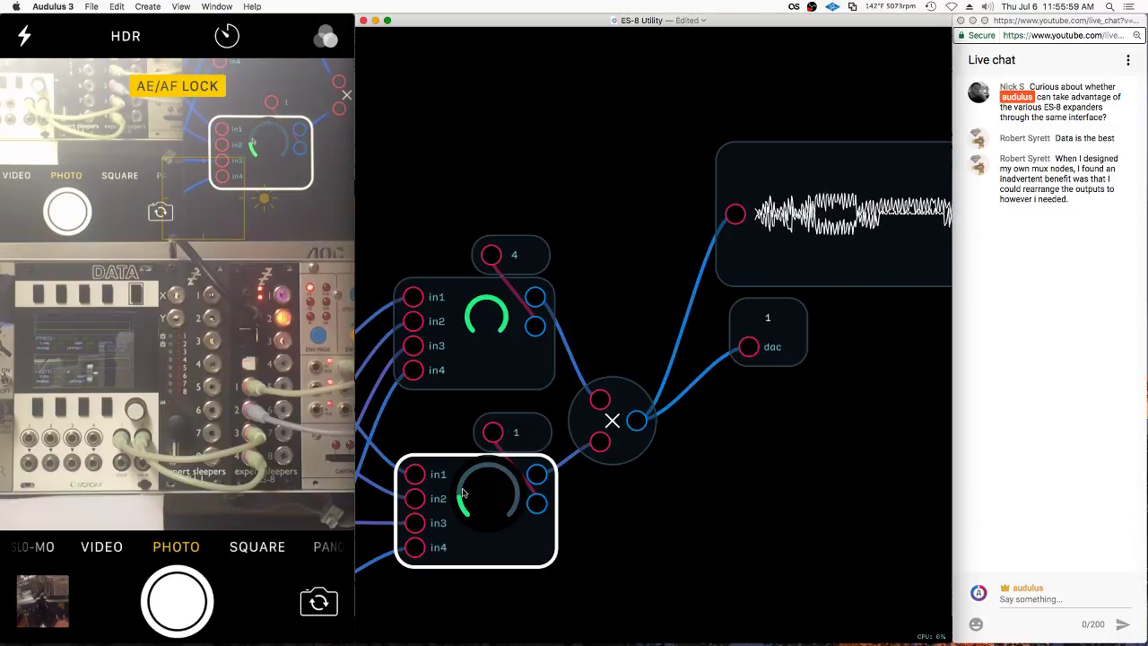
{"action": "left_click_drag", "start_coordinate": [654, 455], "coordinate": [745, 469]}
Move dac 1 beside the × node's output
{"action": "scroll", "coordinate": [807, 358], "scroll_direction": "down", "scroll_amount": 5}
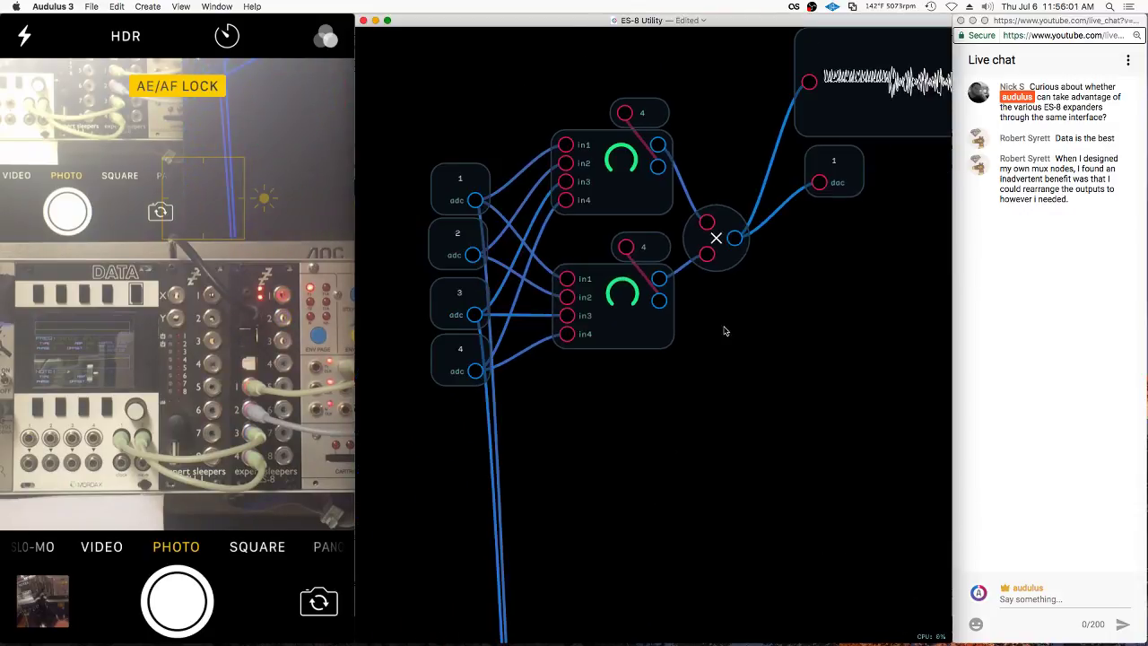
{"action": "left_click_drag", "start_coordinate": [833, 191], "coordinate": [828, 244]}
{"action": "scroll", "coordinate": [762, 256], "scroll_direction": "down", "scroll_amount": 3}
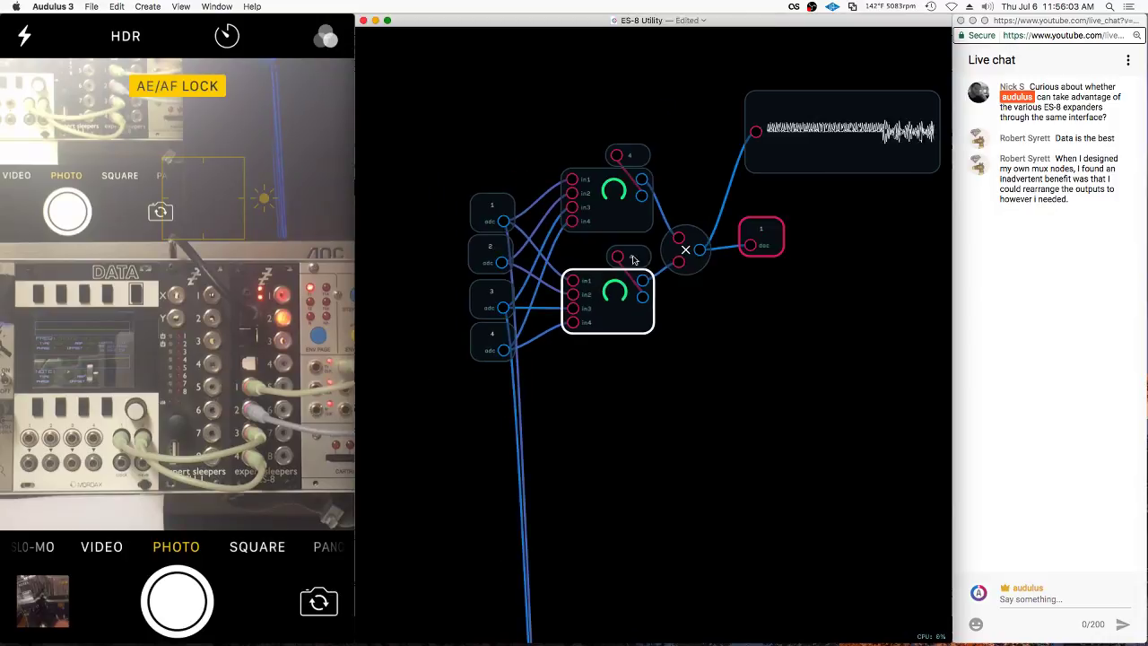
{"action": "left_click", "coordinate": [606, 193]}
Add a knob control to the patch
{"action": "left_click", "coordinate": [605, 436]}
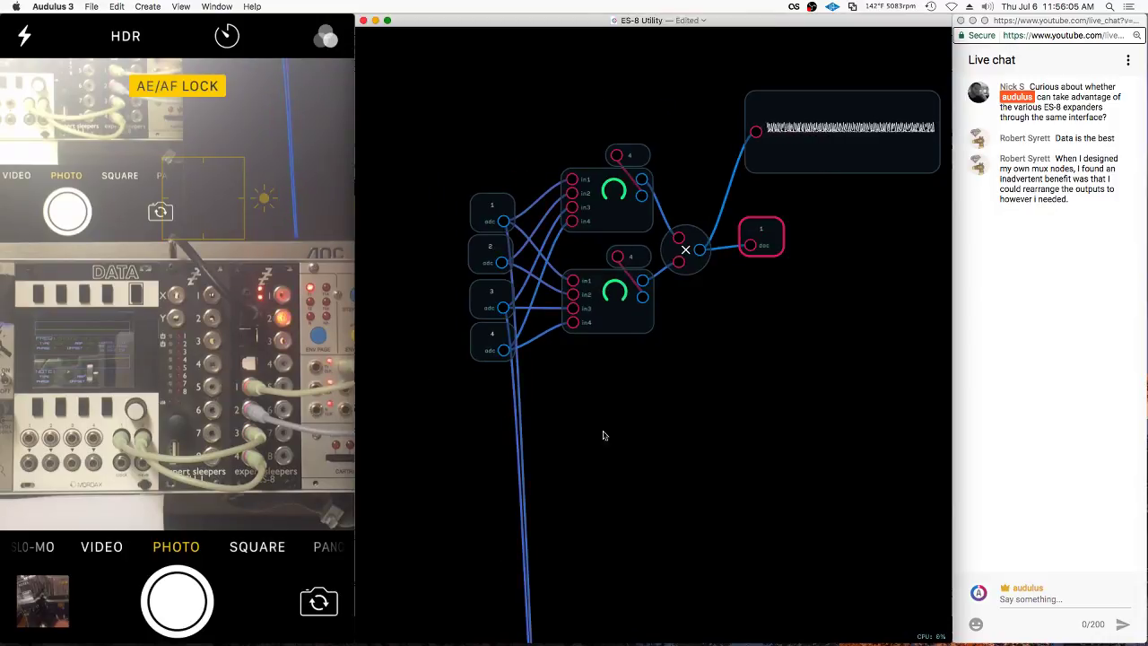
{"action": "scroll", "coordinate": [714, 462], "scroll_direction": "up", "scroll_amount": 3}
{"action": "right_click", "coordinate": [591, 200]}
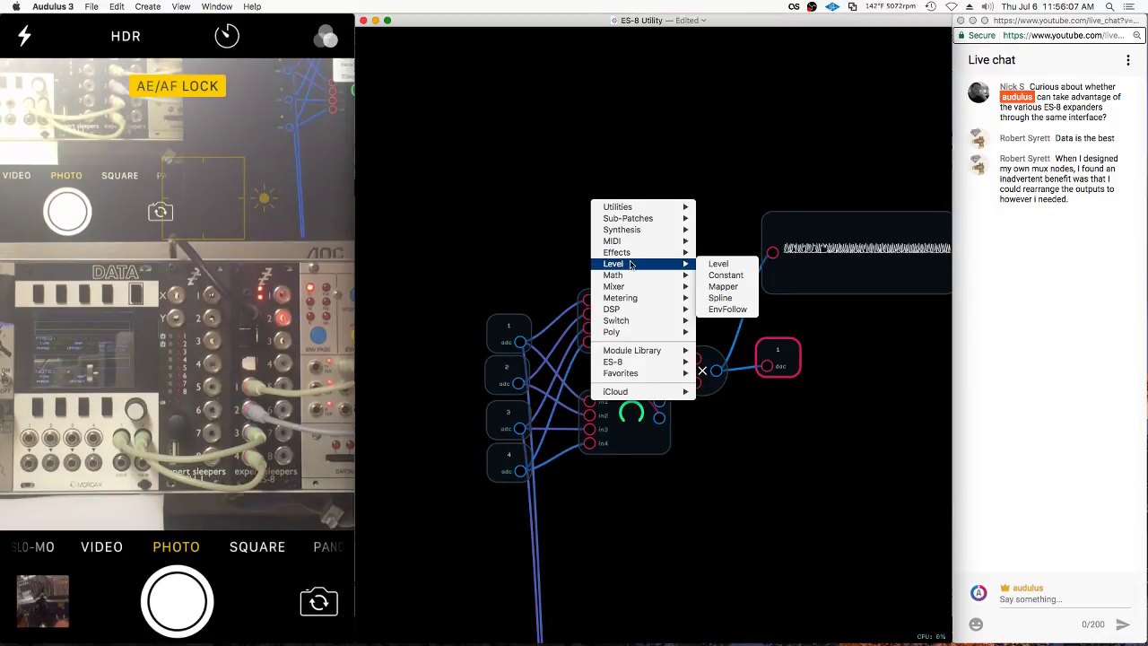
{"action": "left_click", "coordinate": [671, 111]}
{"action": "right_click", "coordinate": [658, 165]}
{"action": "mouse_move", "coordinate": [671, 171]}
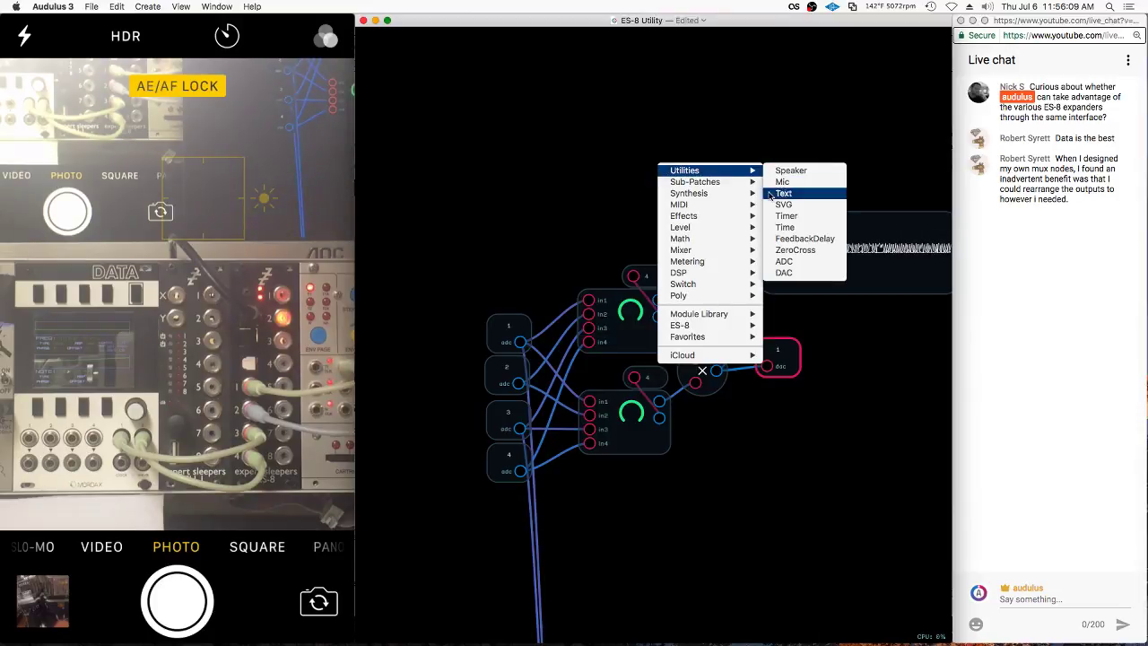
{"action": "left_click", "coordinate": [786, 216]}
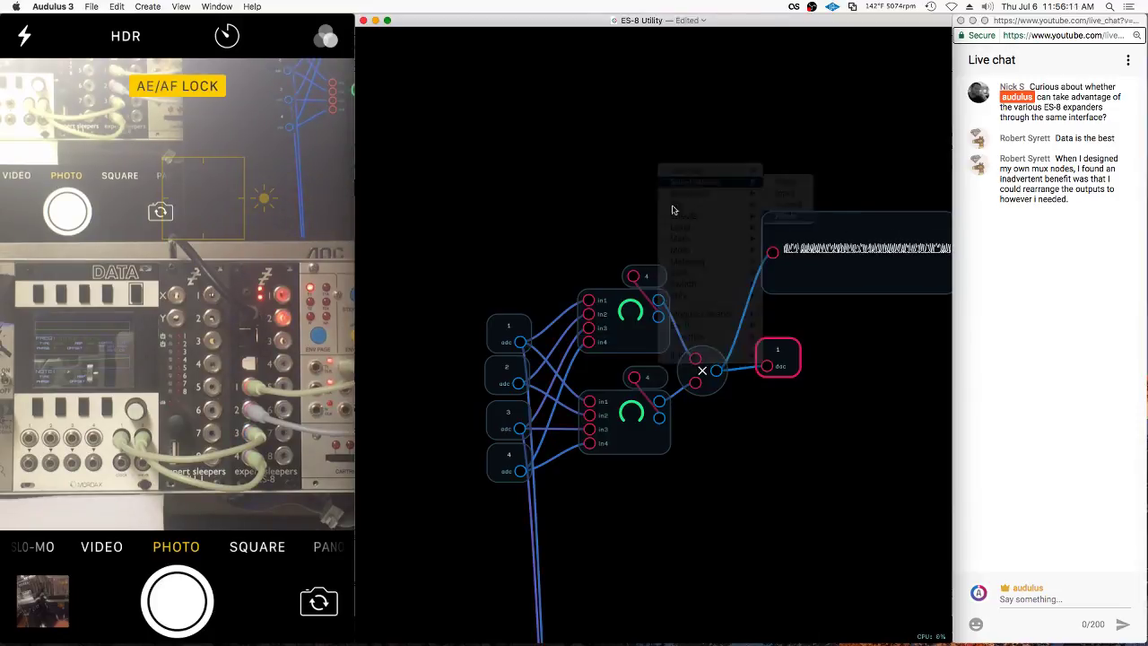
Place the knob above the upper mux, wire a duplicate to the 2 node, and shift dac 1 and the multiplier
{"action": "right_click", "coordinate": [664, 172]}
{"action": "left_click", "coordinate": [684, 166]}
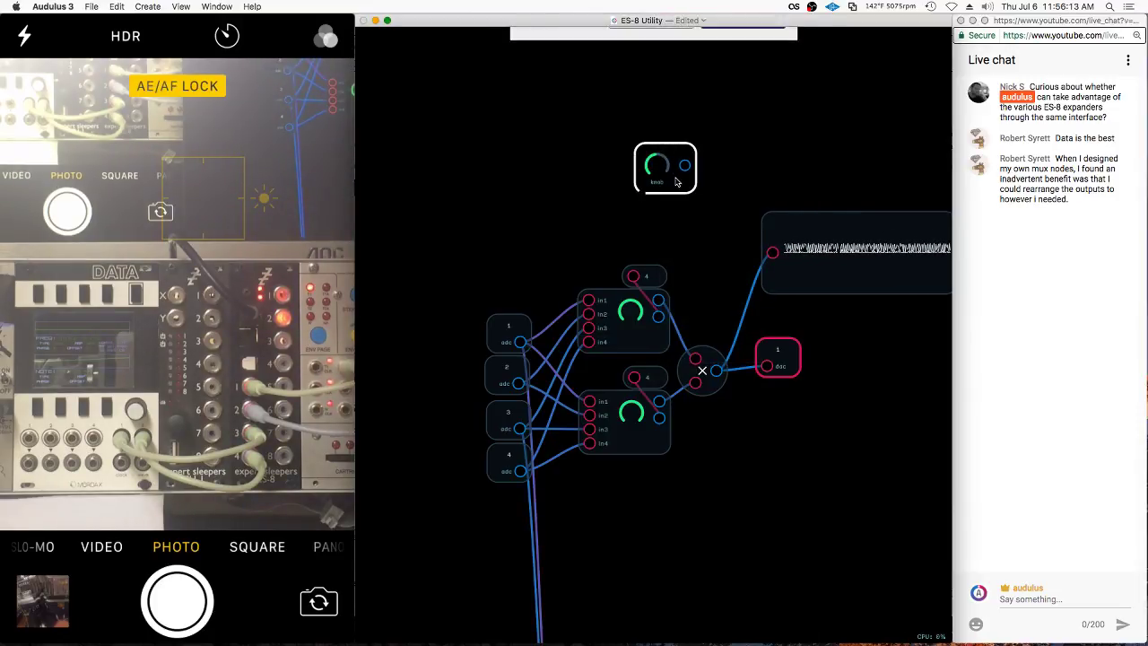
{"action": "left_click_drag", "start_coordinate": [689, 166], "coordinate": [626, 208]}
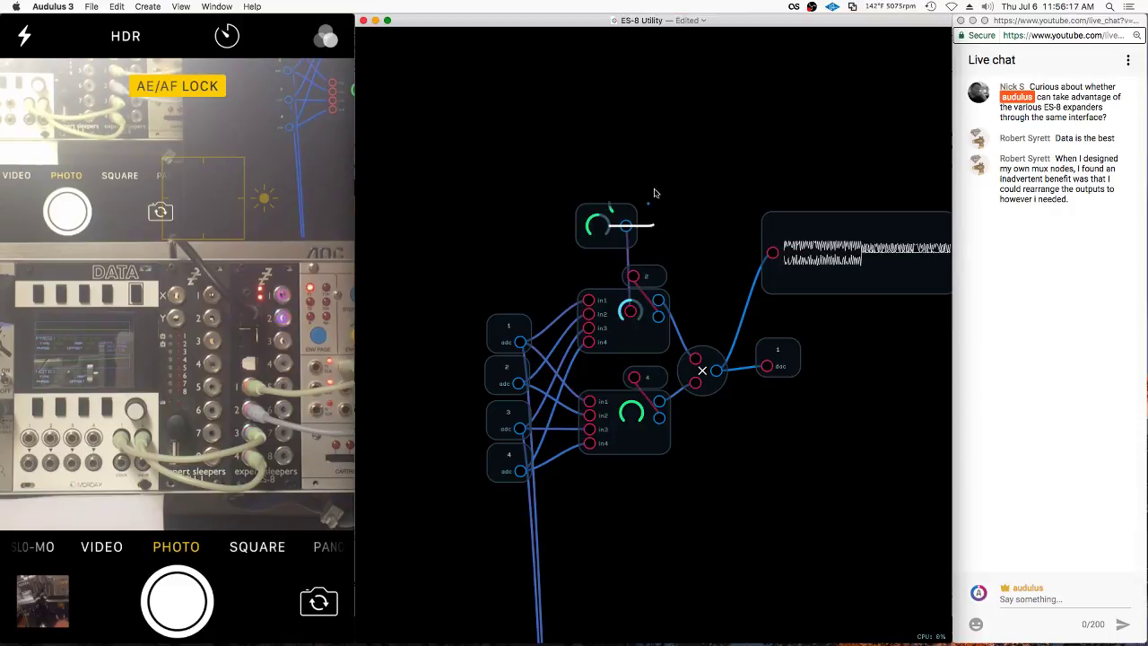
{"action": "key", "text": "super+d"}
{"action": "left_click_drag", "start_coordinate": [689, 231], "coordinate": [634, 376]}
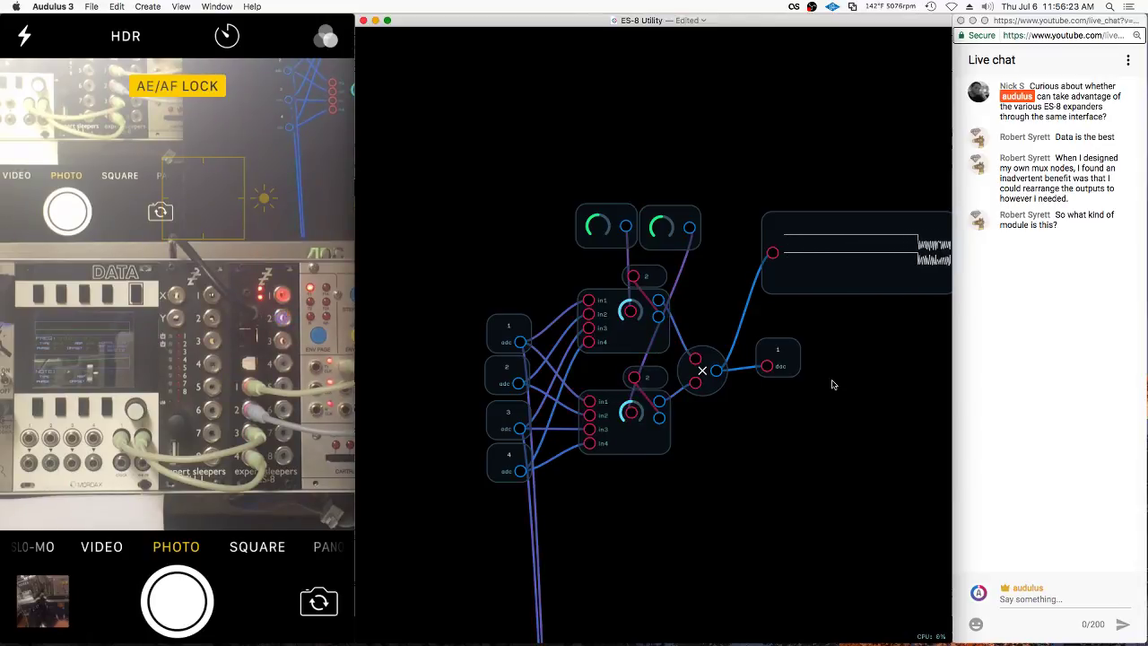
{"action": "mouse_move", "coordinate": [789, 368]}
{"action": "left_mouse_down"}
{"action": "mouse_move", "coordinate": [804, 377]}
{"action": "mouse_move", "coordinate": [823, 361]}
{"action": "mouse_move", "coordinate": [807, 373]}
{"action": "left_mouse_up"}
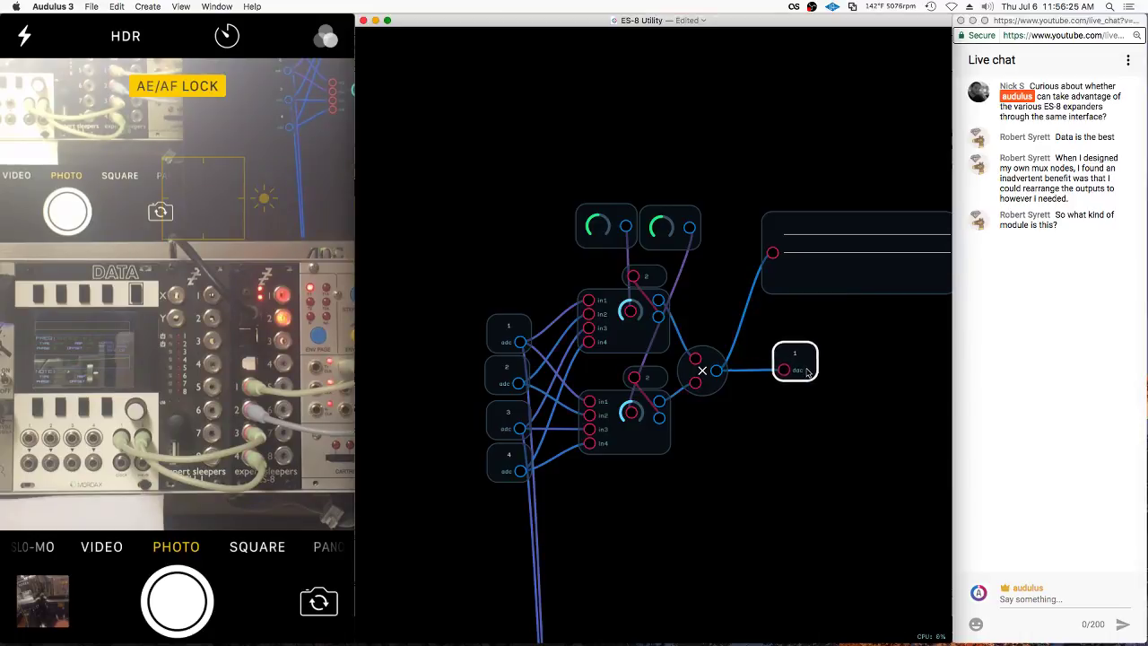
{"action": "left_click_drag", "start_coordinate": [724, 382], "coordinate": [731, 367]}
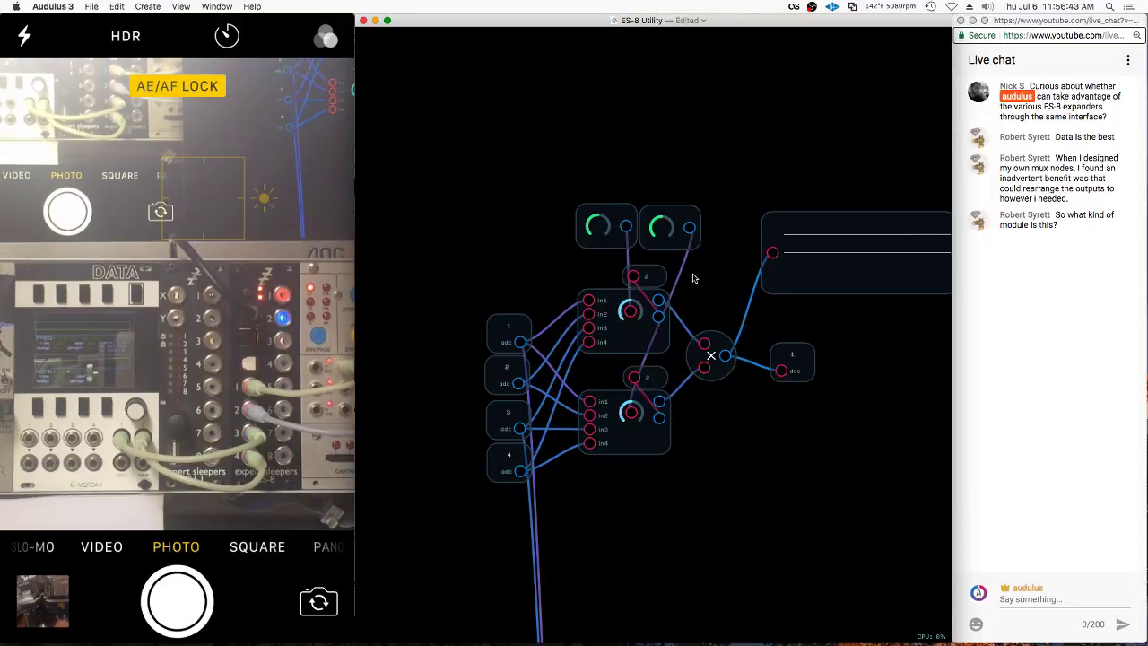
Stack both 2 nodes beside the display, lower the upper mixer, and pull dac 1 beside the multiplier
{"action": "left_click_drag", "start_coordinate": [668, 275], "coordinate": [749, 230]}
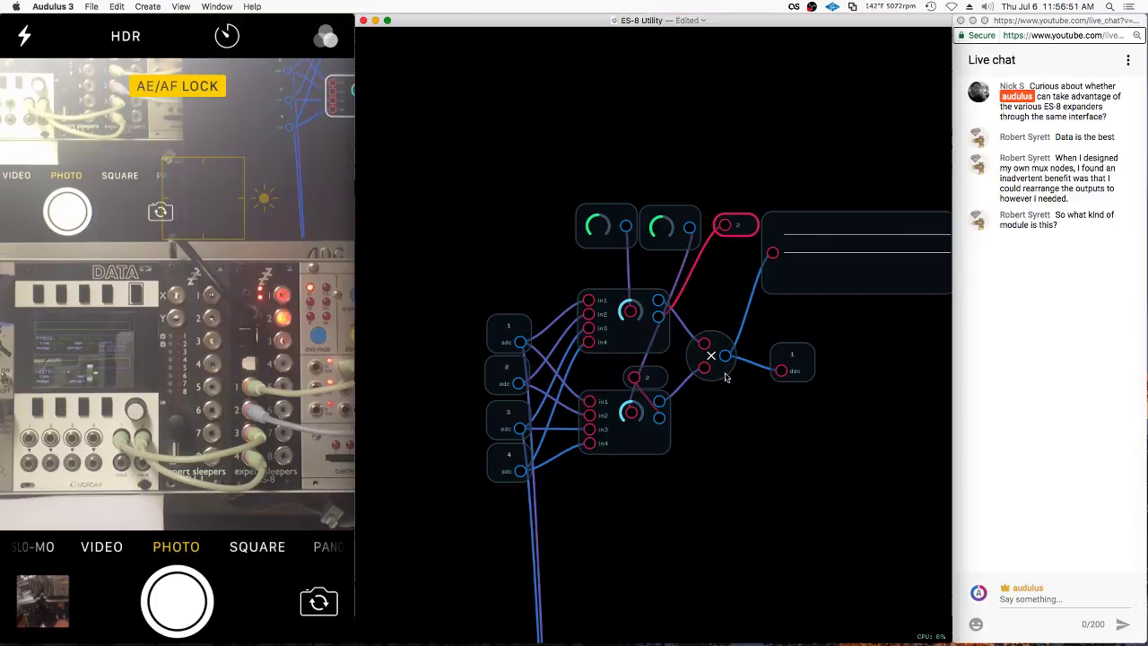
{"action": "left_click", "coordinate": [641, 336]}
{"action": "left_click_drag", "start_coordinate": [646, 380], "coordinate": [735, 259]}
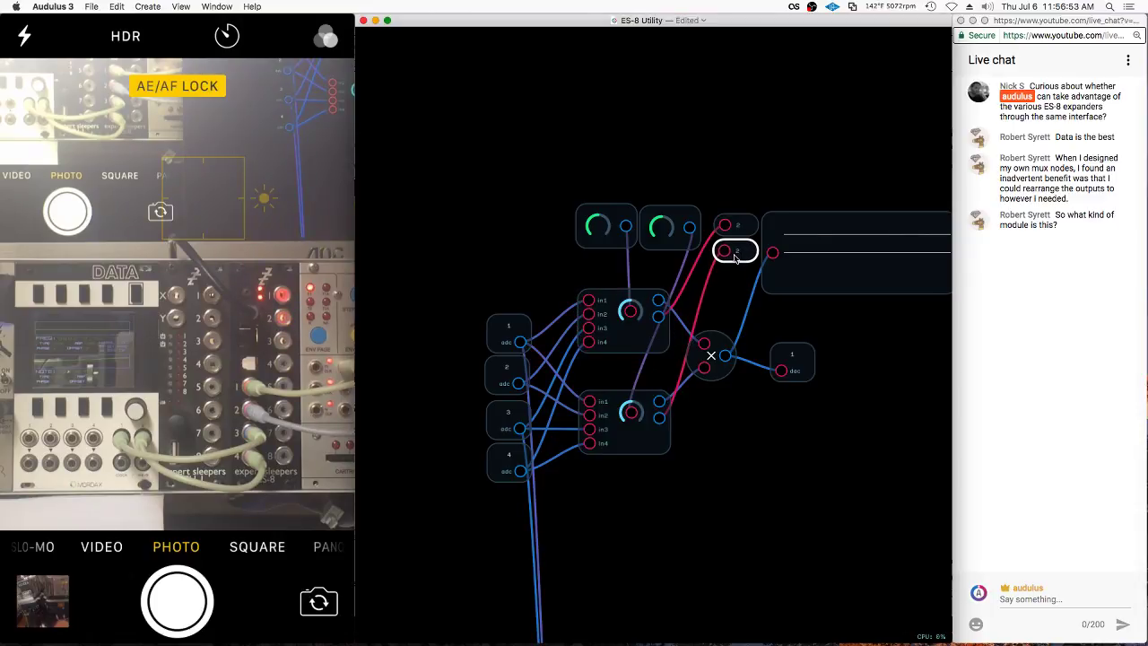
{"action": "left_click_drag", "start_coordinate": [663, 330], "coordinate": [705, 369]}
{"action": "mouse_move", "coordinate": [789, 363]}
{"action": "left_mouse_down"}
{"action": "mouse_move", "coordinate": [761, 361]}
{"action": "mouse_move", "coordinate": [763, 325]}
{"action": "mouse_move", "coordinate": [591, 339]}
{"action": "mouse_move", "coordinate": [596, 350]}
{"action": "left_mouse_up"}
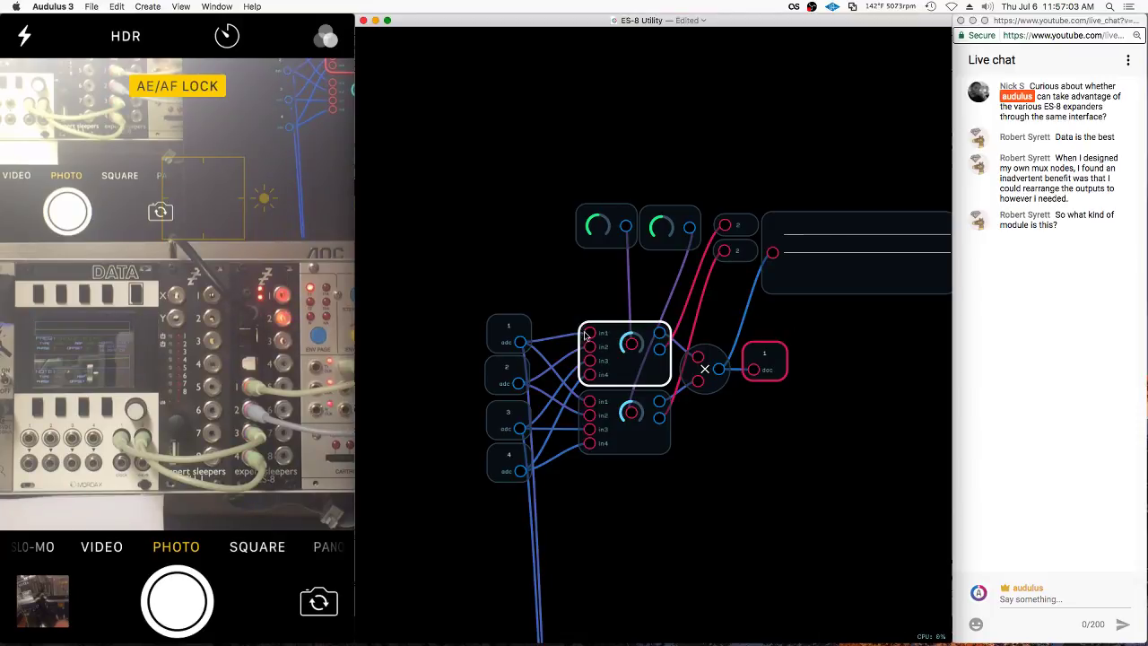
Lasso the four adc input nodes and move them up against the mixers
{"action": "scroll", "coordinate": [569, 281], "scroll_direction": "down", "scroll_amount": 5}
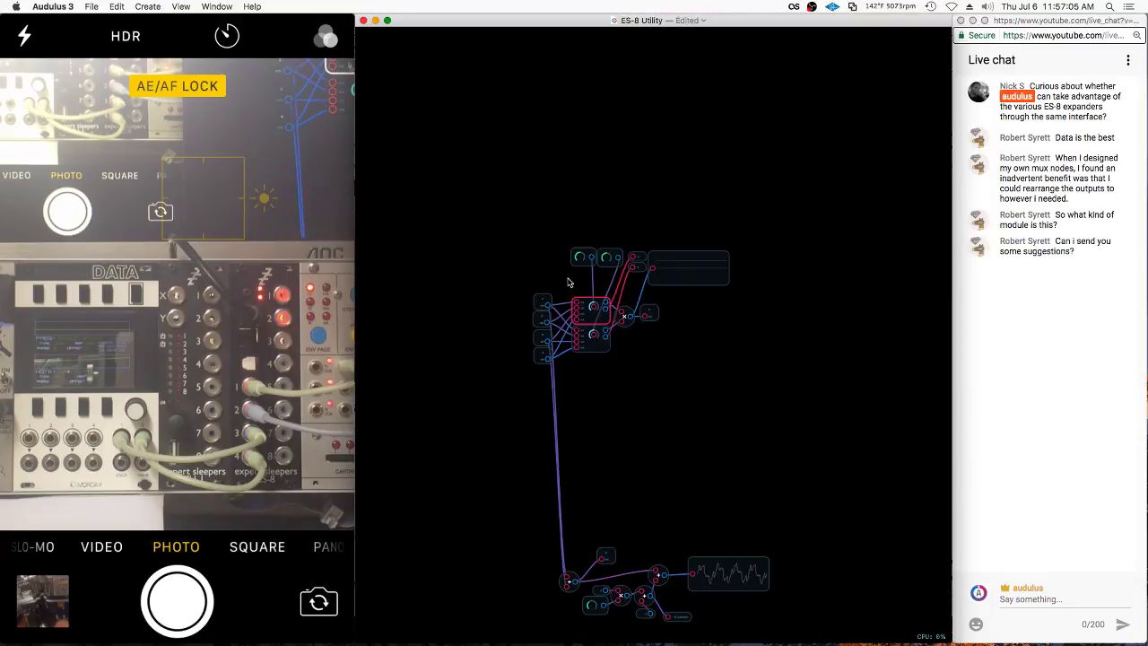
{"action": "scroll", "coordinate": [597, 492], "scroll_direction": "up", "scroll_amount": 4}
{"action": "left_click_drag", "start_coordinate": [595, 494], "coordinate": [601, 529]}
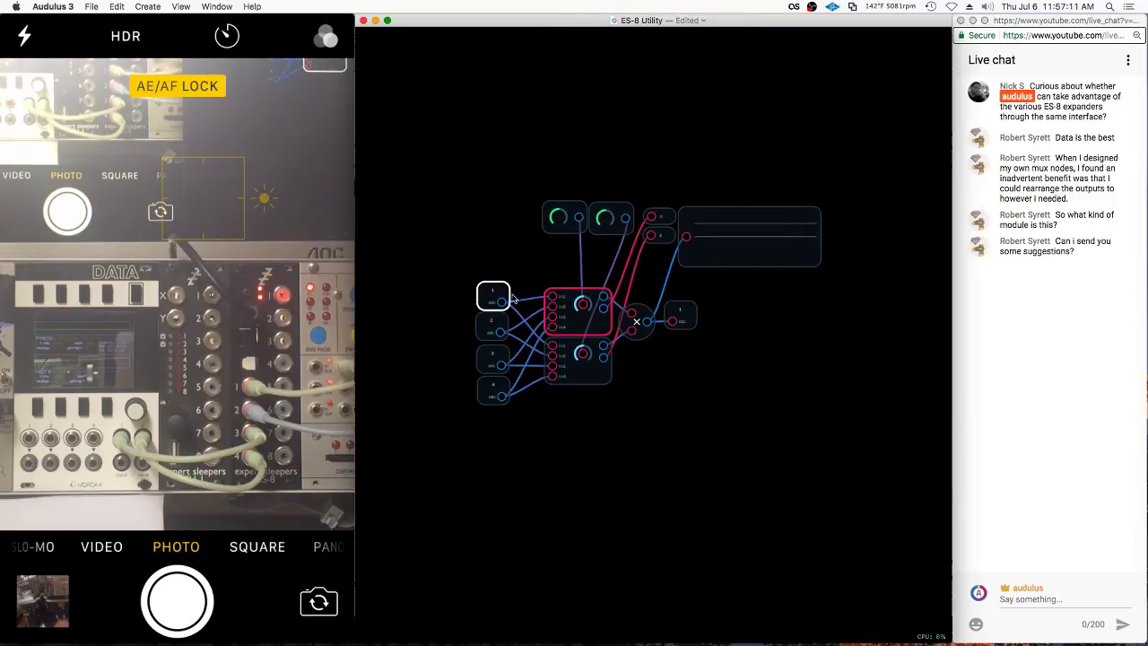
{"action": "scroll", "coordinate": [514, 303], "scroll_direction": "up", "scroll_amount": 5}
{"action": "left_click_drag", "start_coordinate": [488, 186], "coordinate": [495, 549]}
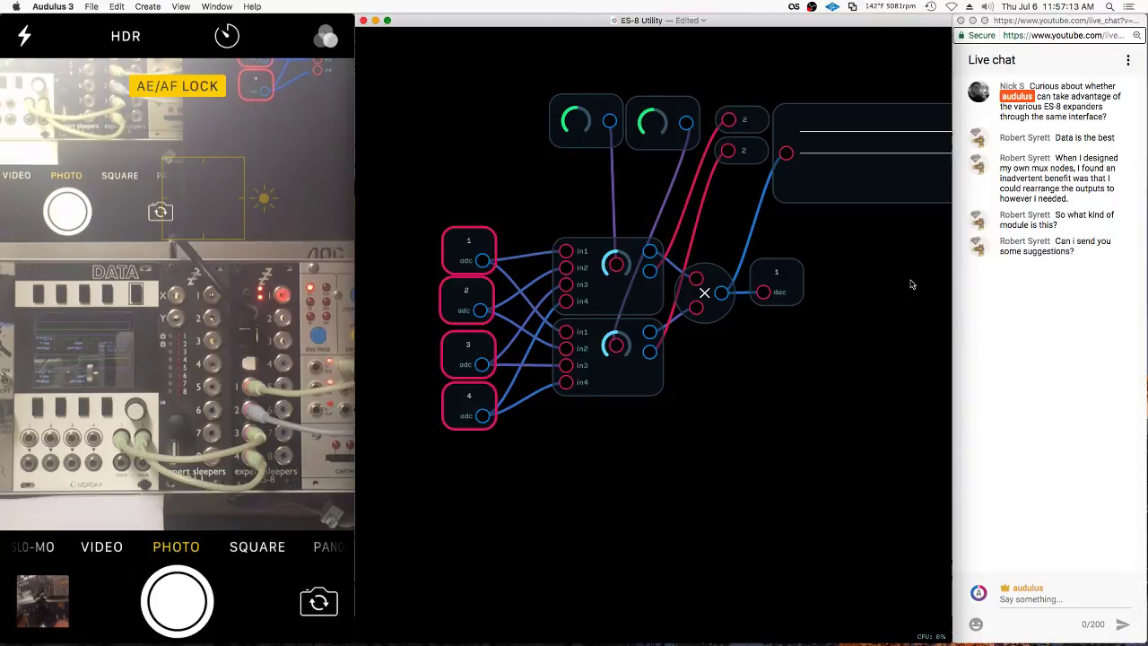
{"action": "left_click_drag", "start_coordinate": [473, 422], "coordinate": [510, 416]}
{"action": "left_click", "coordinate": [574, 448]}
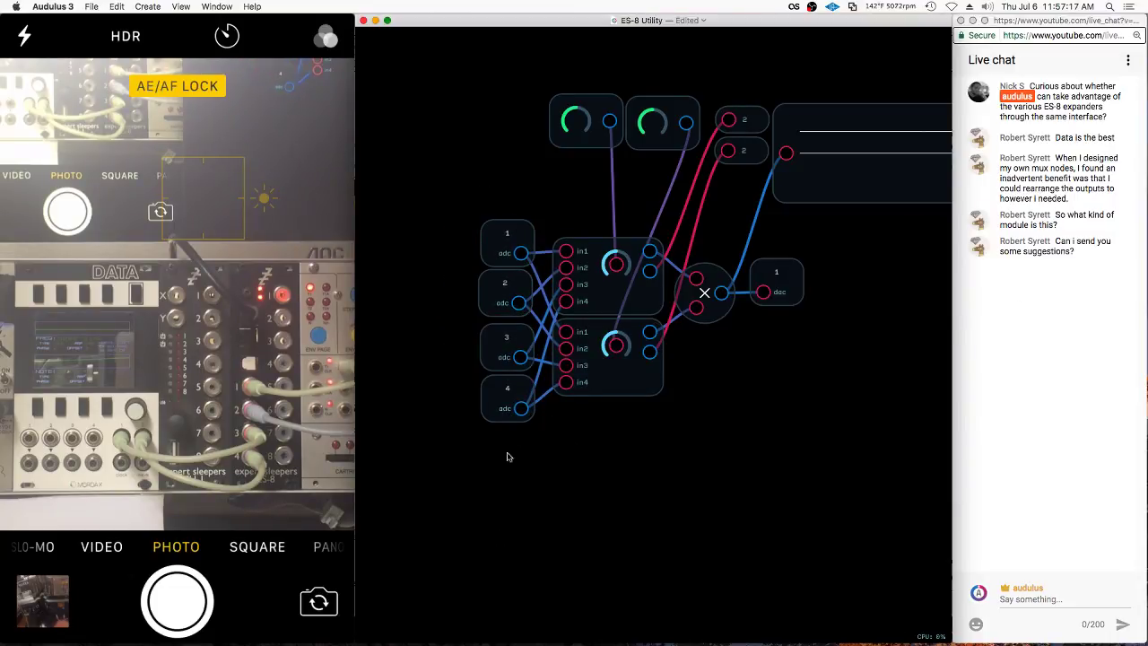
Nudge adc node 2 into line and lasso the adc, mixer, multiplier and dac nodes
{"action": "left_click_drag", "start_coordinate": [507, 291], "coordinate": [507, 294]}
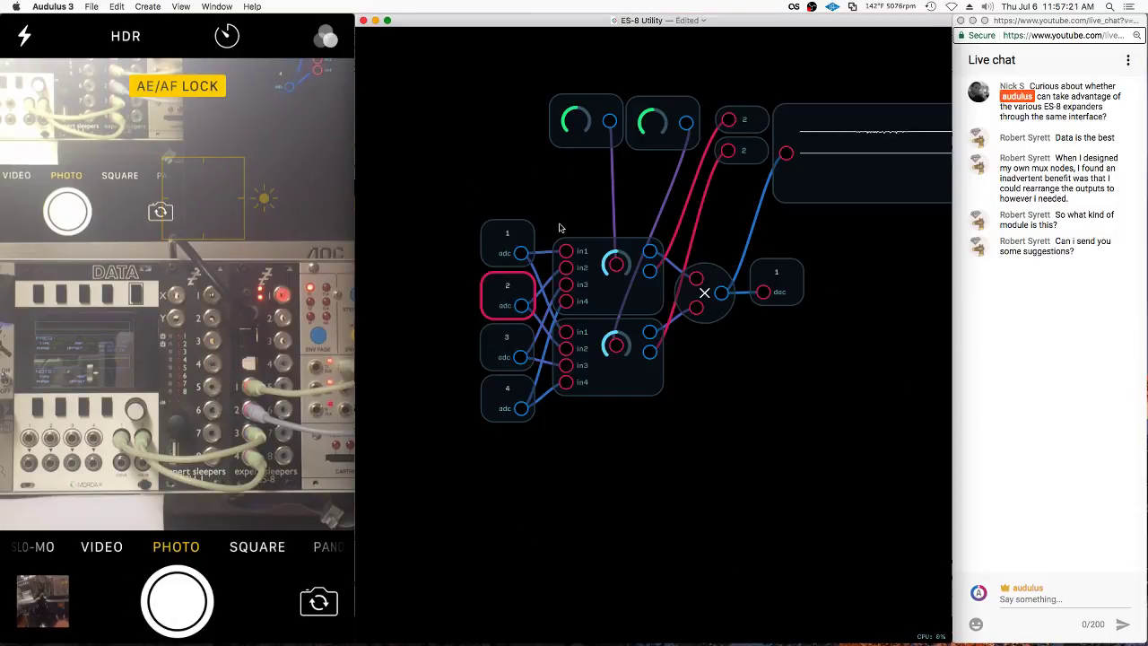
{"action": "left_click", "coordinate": [791, 298]}
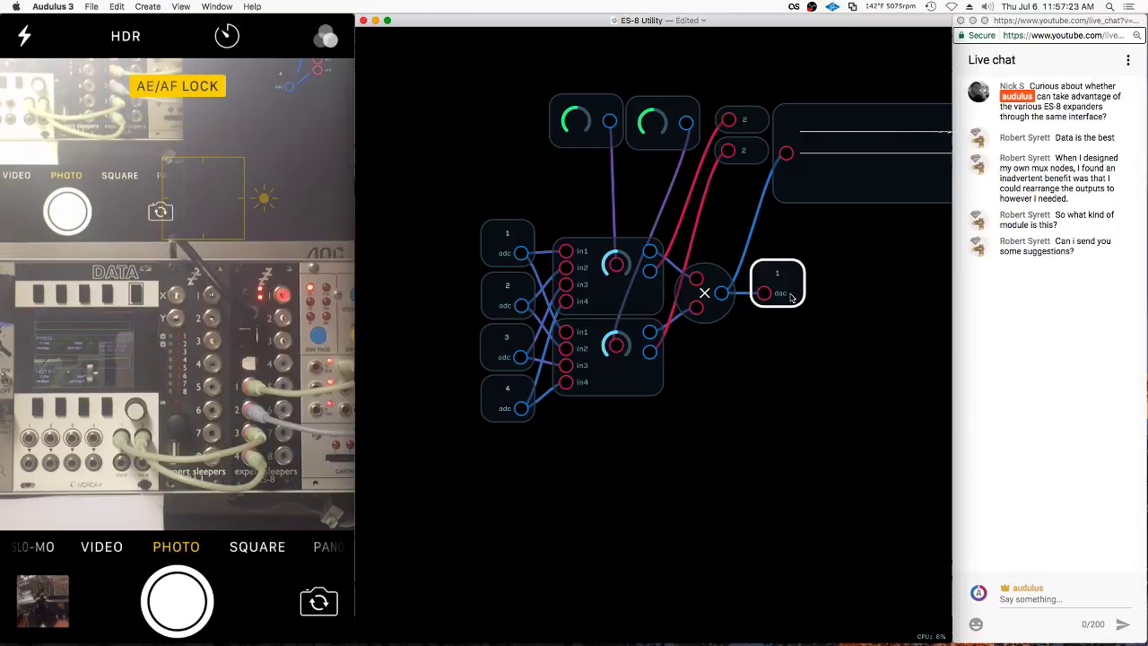
{"action": "mouse_move", "coordinate": [863, 256]}
{"action": "left_mouse_down"}
{"action": "mouse_move", "coordinate": [417, 361]}
{"action": "mouse_move", "coordinate": [935, 313]}
{"action": "mouse_move", "coordinate": [912, 313]}
{"action": "left_mouse_up"}
Group the selected nodes and stack both knobs beside the new group node
{"action": "right_click", "coordinate": [773, 295]}
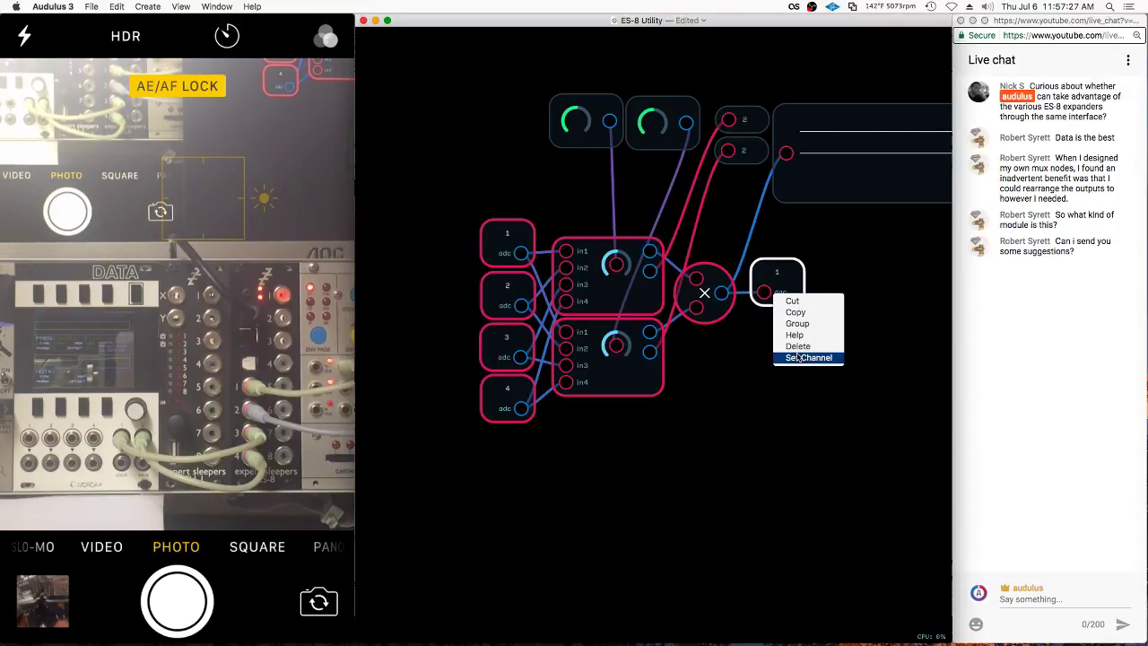
{"action": "left_click", "coordinate": [794, 323]}
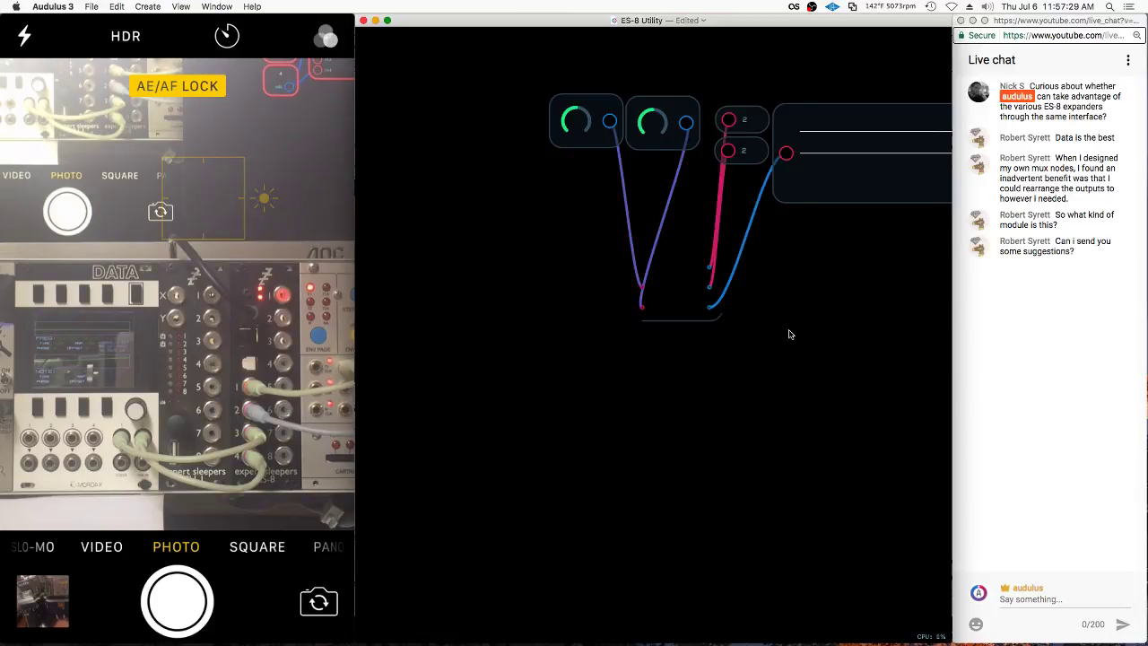
{"action": "left_click_drag", "start_coordinate": [679, 98], "coordinate": [564, 290]}
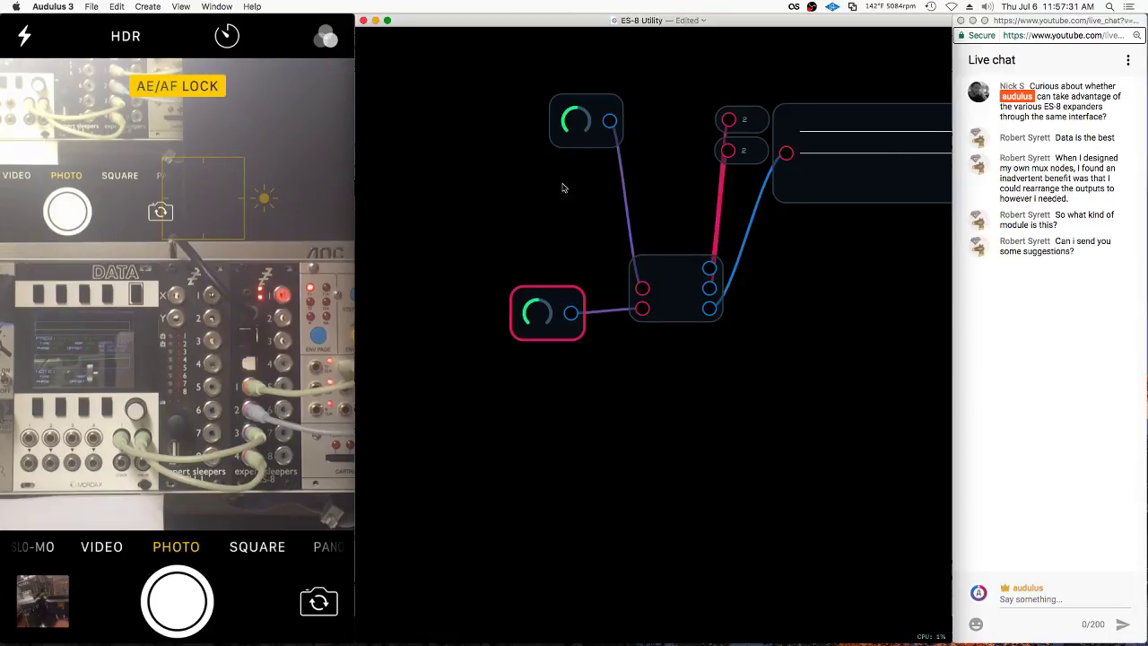
{"action": "left_click", "coordinate": [604, 112]}
{"action": "left_click_drag", "start_coordinate": [604, 112], "coordinate": [567, 249]}
Reorder the group node's inputs, moving the lower input up beside the upper one
{"action": "left_click", "coordinate": [658, 272]}
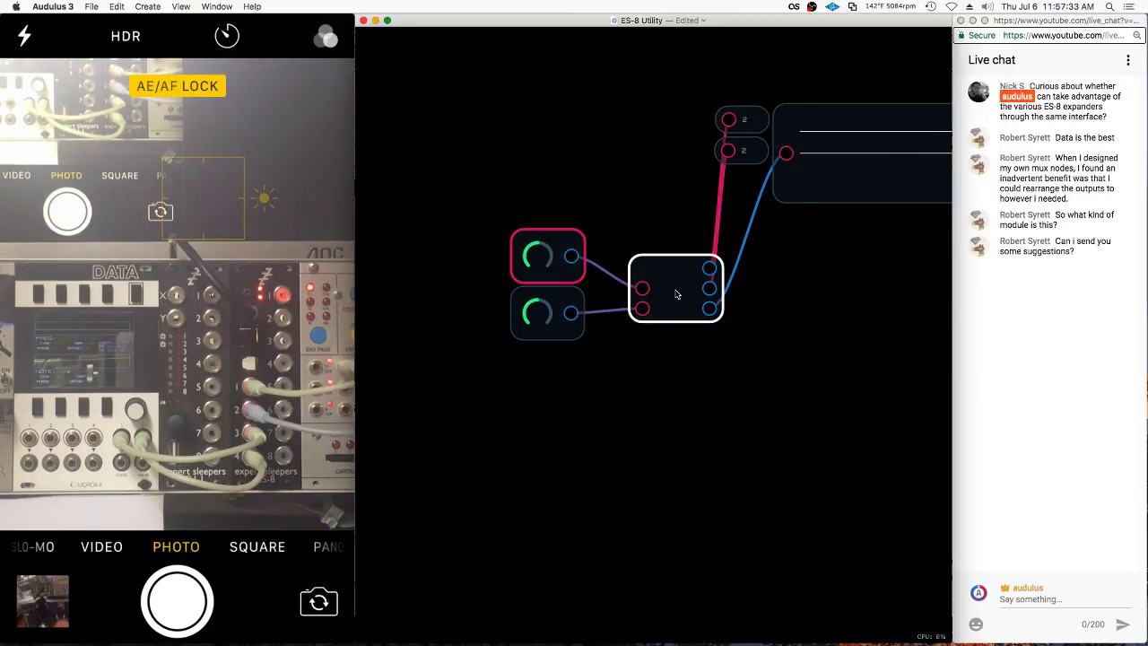
{"action": "right_click", "coordinate": [678, 292]}
{"action": "left_click", "coordinate": [715, 364]}
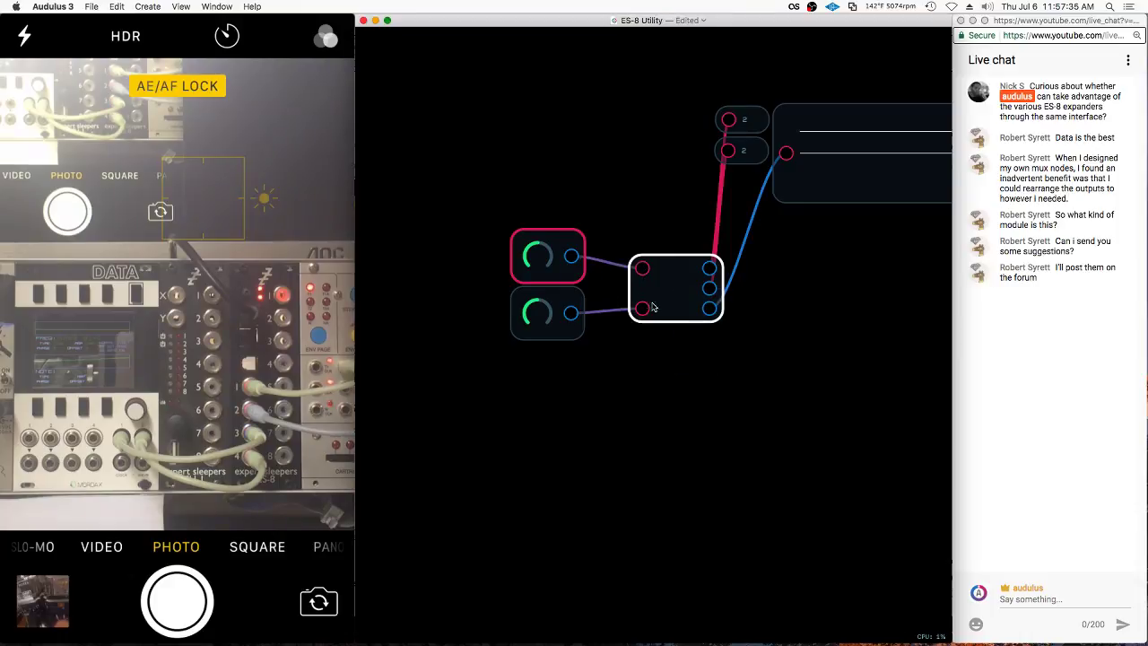
{"action": "left_click_drag", "start_coordinate": [644, 309], "coordinate": [640, 296]}
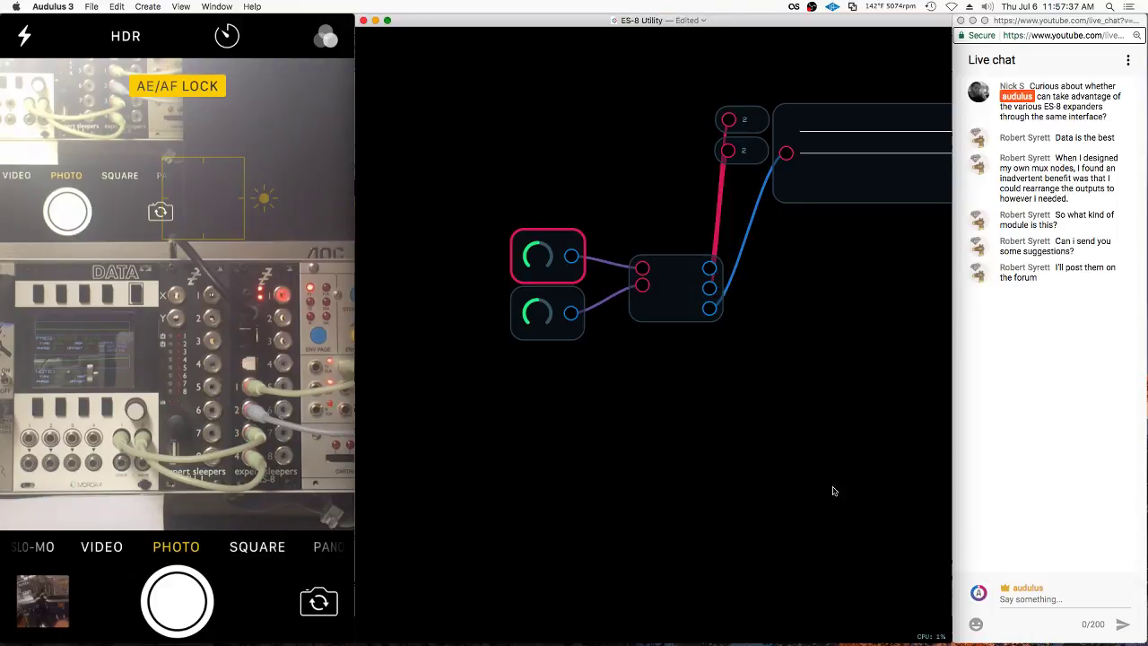
{"action": "scroll", "coordinate": [672, 242], "scroll_direction": "up", "scroll_amount": 5}
{"action": "scroll", "coordinate": [673, 242], "scroll_direction": "down", "scroll_amount": 3}
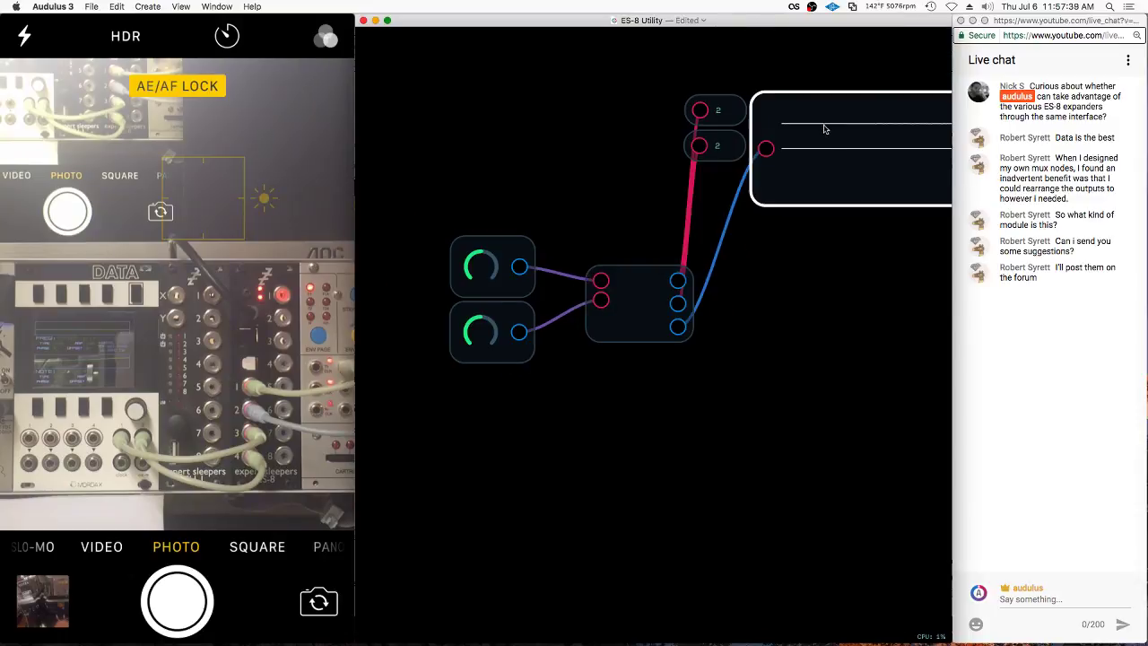
Move the display node and both 2 nodes down beside the group
{"action": "left_click_drag", "start_coordinate": [825, 126], "coordinate": [797, 290]}
{"action": "left_click_drag", "start_coordinate": [730, 82], "coordinate": [681, 172]}
{"action": "left_click_drag", "start_coordinate": [717, 112], "coordinate": [768, 207]}
{"action": "left_click", "coordinate": [741, 148]}
{"action": "scroll", "coordinate": [637, 125], "scroll_direction": "down", "scroll_amount": 2}
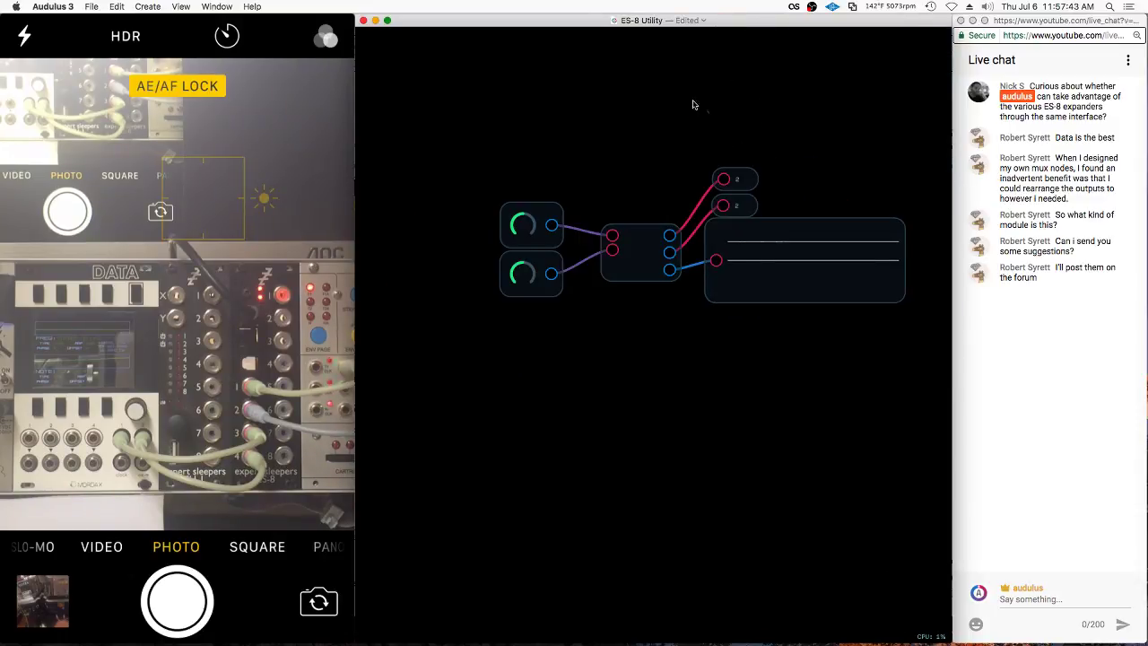
Group the entire patch into one module and open it
{"action": "key", "text": "super+a"}
{"action": "right_click", "coordinate": [808, 248]}
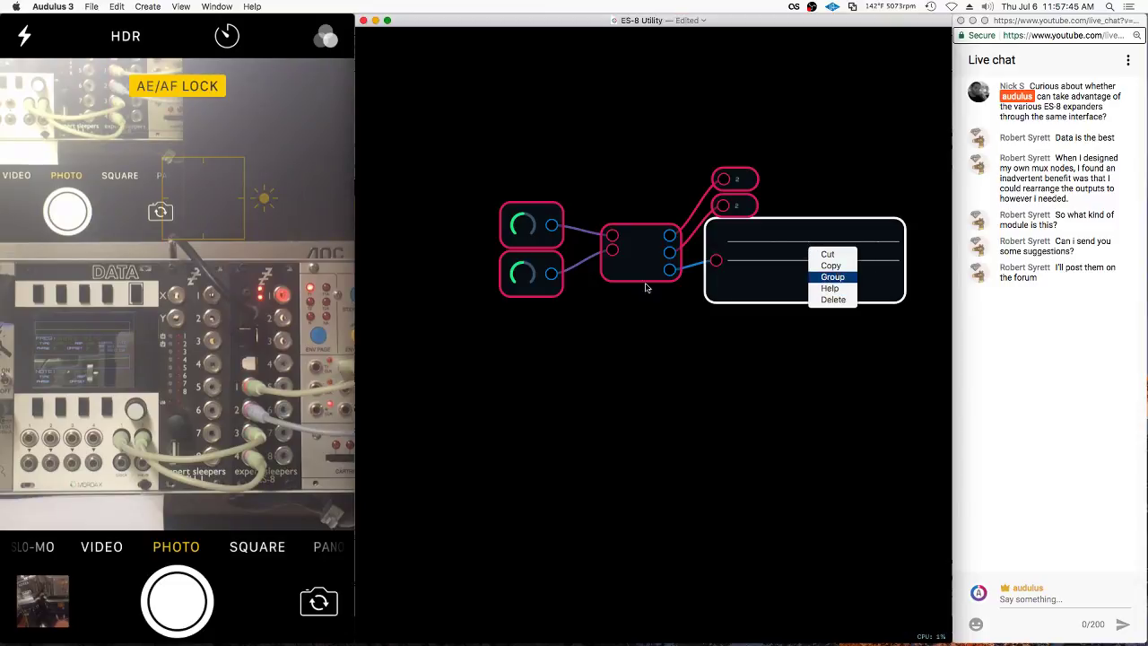
{"action": "key", "text": "Return"}
{"action": "double_click", "coordinate": [697, 226]}
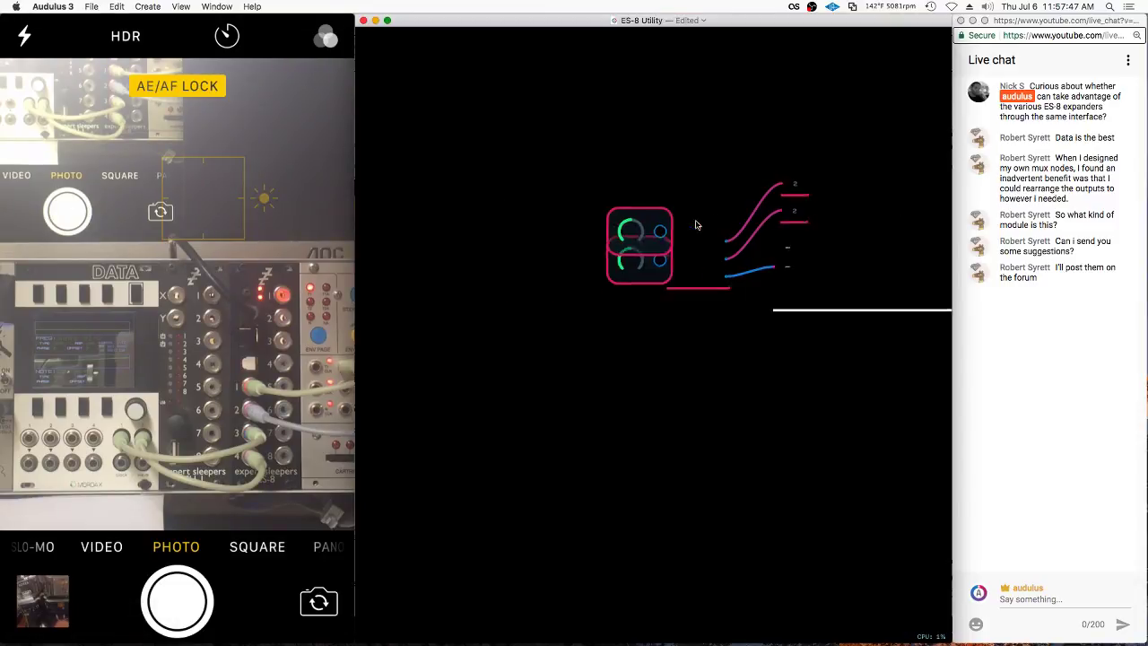
Expose the 2 readout nodes on the module panel and turn up the lower knob
{"action": "right_click", "coordinate": [828, 248]}
{"action": "right_click", "coordinate": [789, 211]}
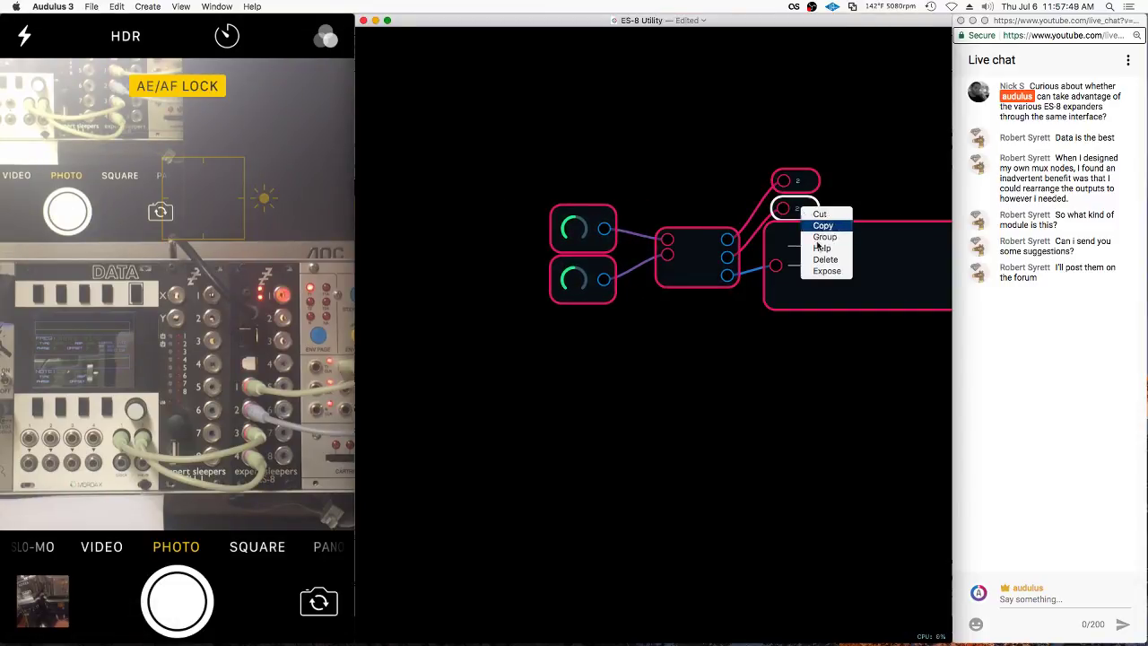
{"action": "left_click", "coordinate": [797, 180]}
{"action": "right_click", "coordinate": [811, 175]}
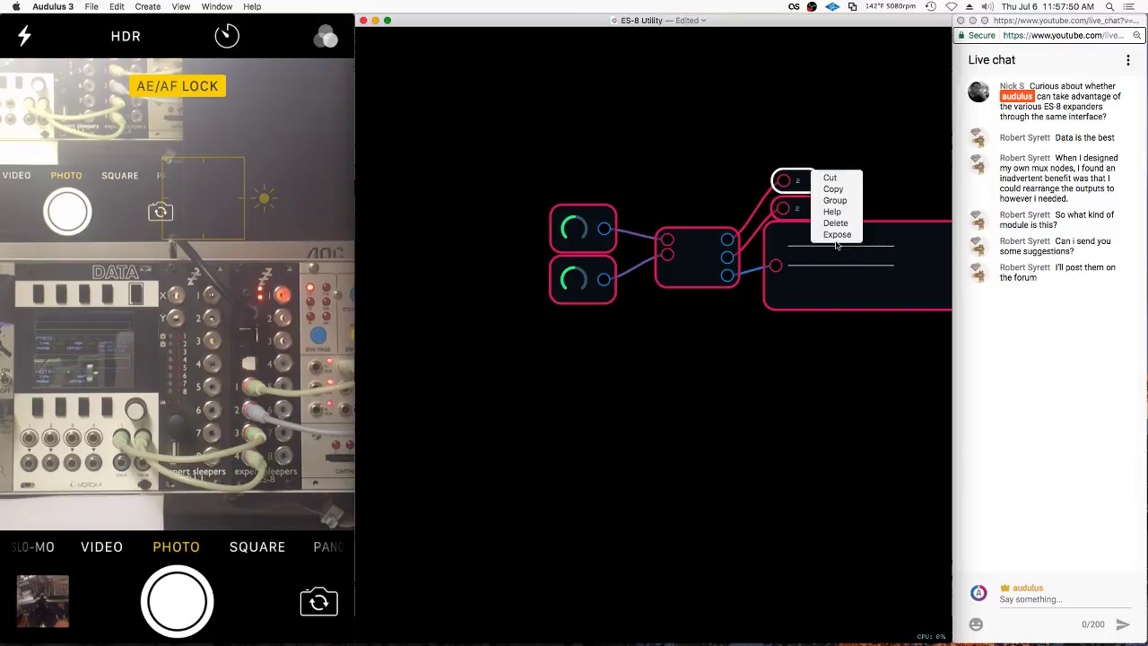
{"action": "left_click", "coordinate": [678, 167]}
{"action": "left_click_drag", "start_coordinate": [574, 280], "coordinate": [669, 258]}
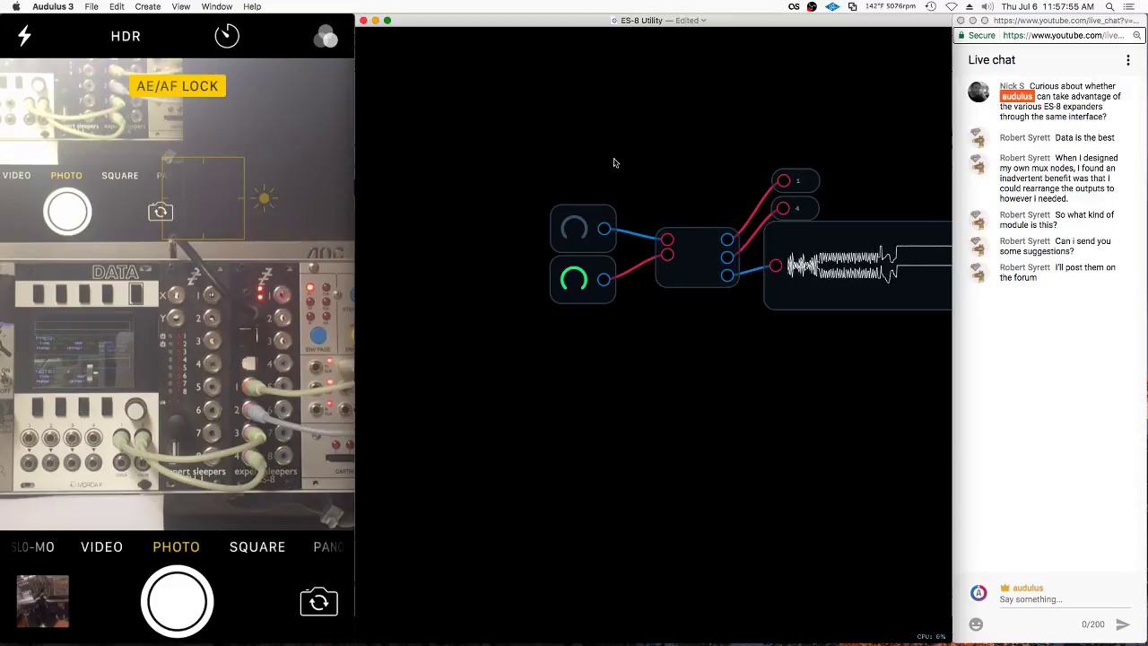
Edit the module panel layout, putting the grey knob at left with the green knob beneath
{"action": "right_click", "coordinate": [743, 245]}
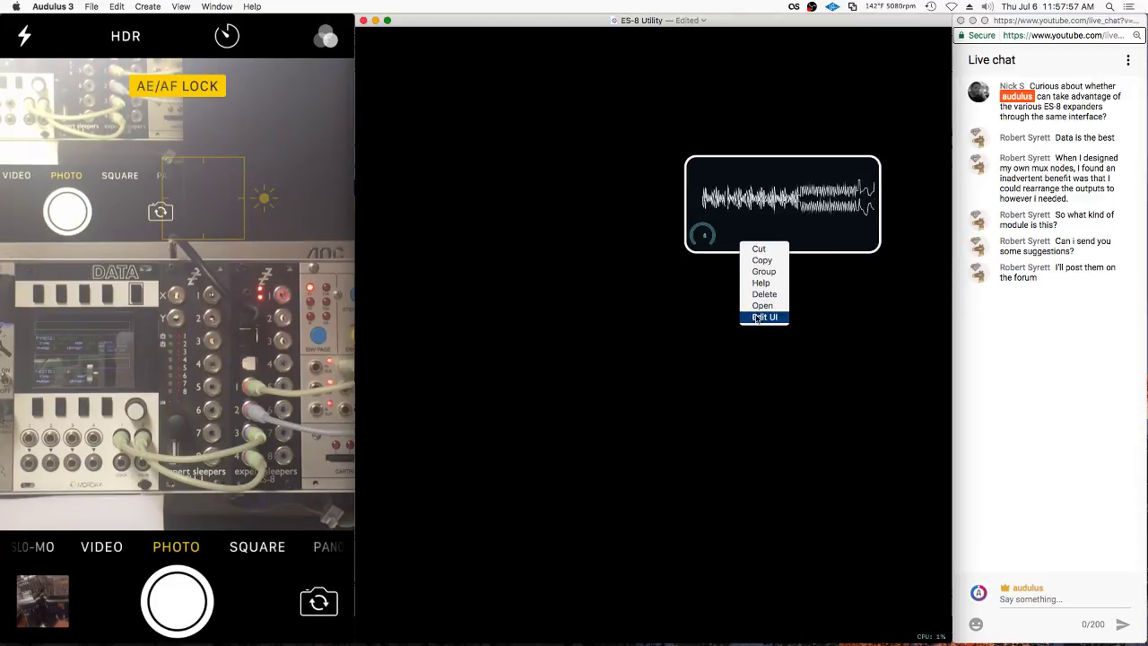
{"action": "left_click", "coordinate": [764, 316]}
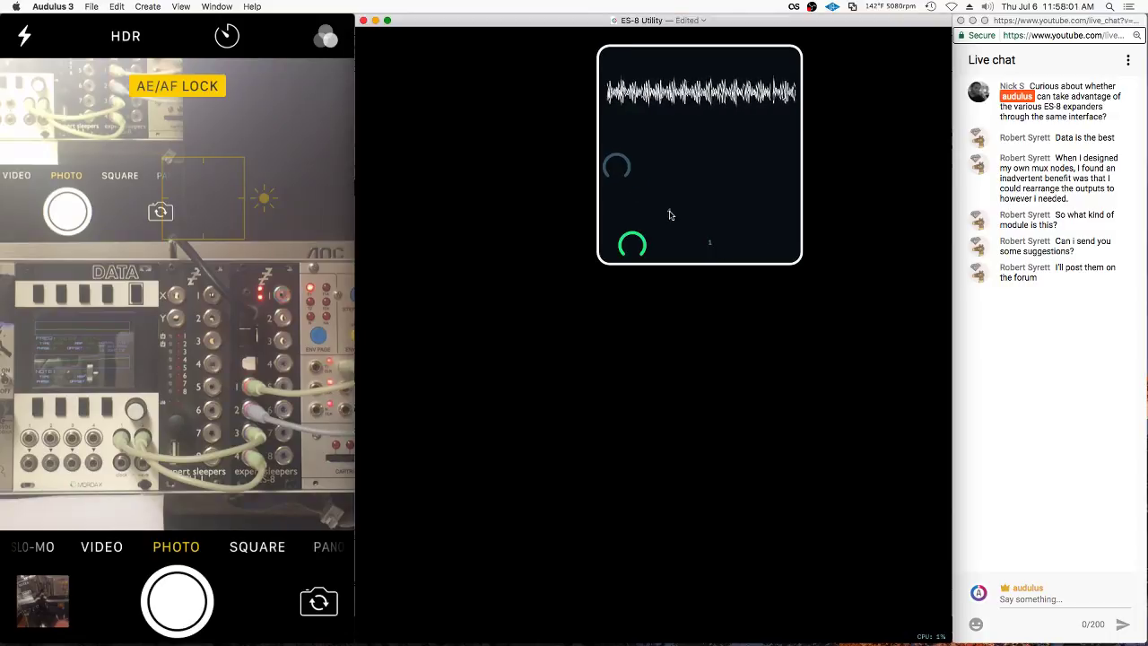
{"action": "left_click_drag", "start_coordinate": [665, 216], "coordinate": [653, 237]}
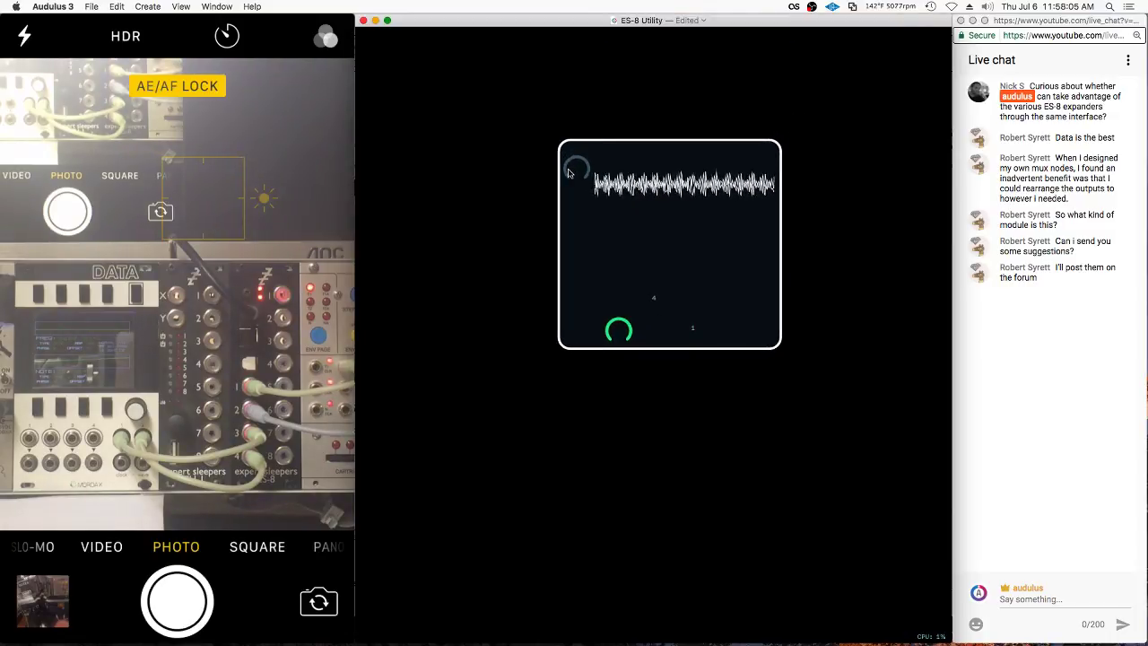
{"action": "left_click_drag", "start_coordinate": [625, 320], "coordinate": [571, 233]}
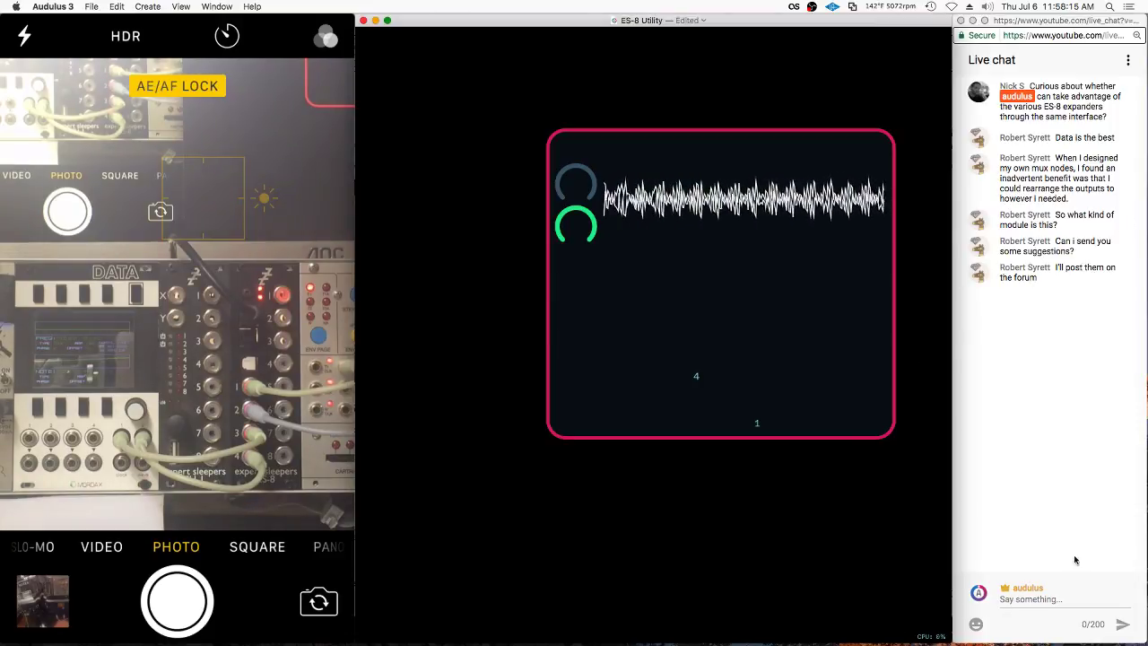
{"action": "left_click_drag", "start_coordinate": [581, 182], "coordinate": [549, 181]}
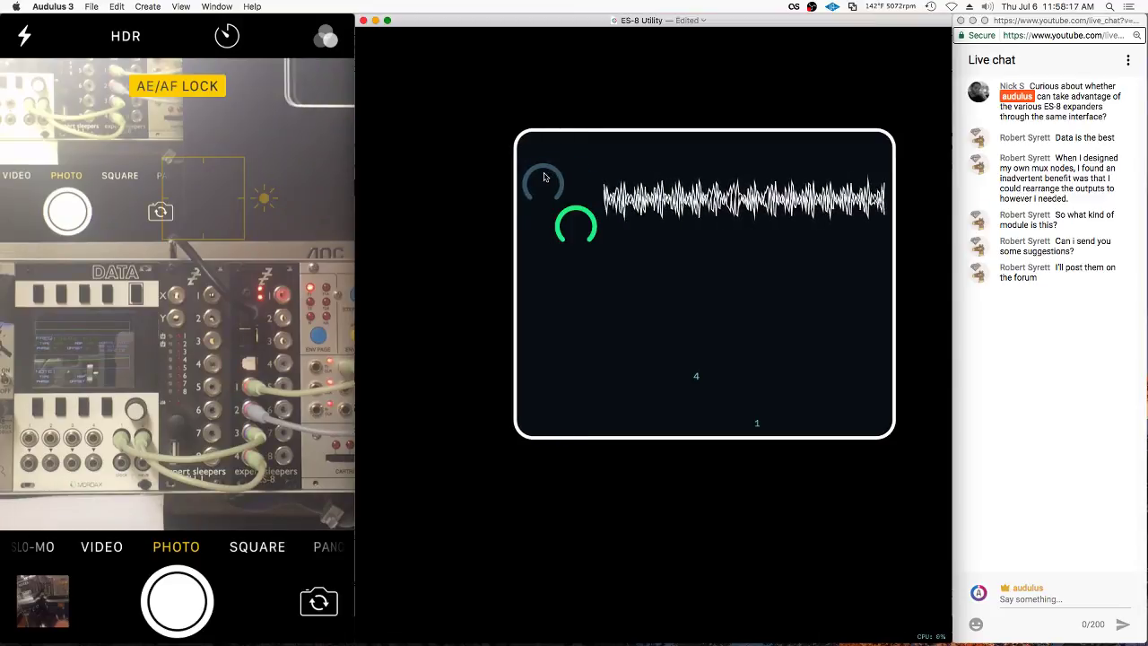
{"action": "left_click_drag", "start_coordinate": [574, 224], "coordinate": [547, 208]}
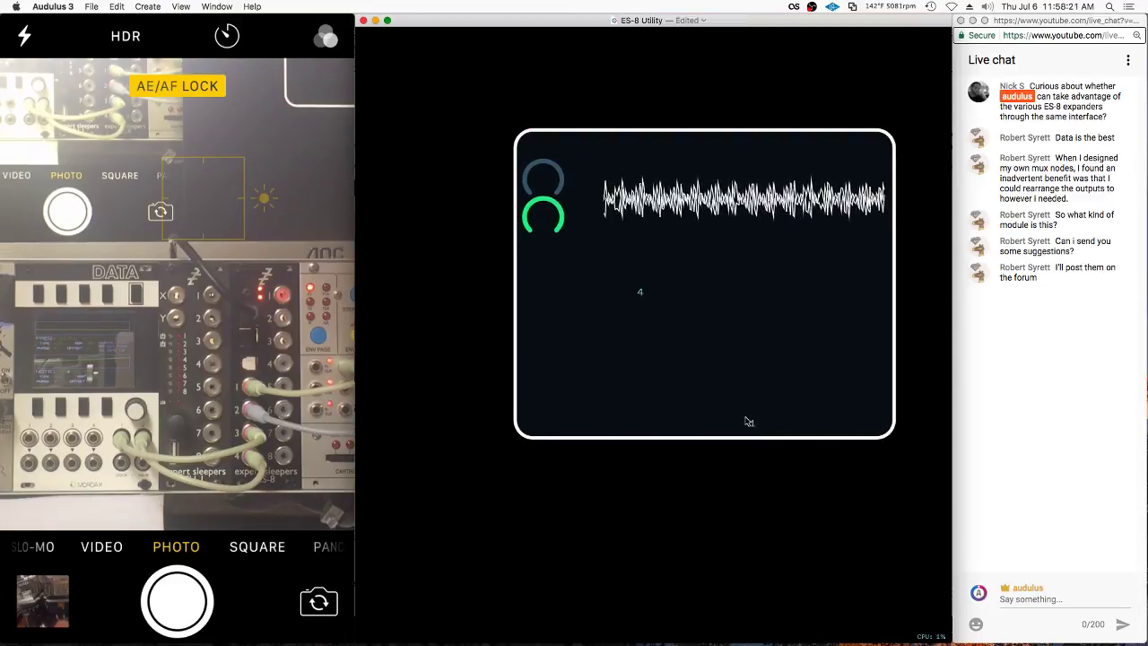
Move the 1 and 4 labels to the panel's top-left beside the knobs
{"action": "left_click_drag", "start_coordinate": [745, 421], "coordinate": [590, 254]}
{"action": "left_click_drag", "start_coordinate": [642, 298], "coordinate": [651, 389]}
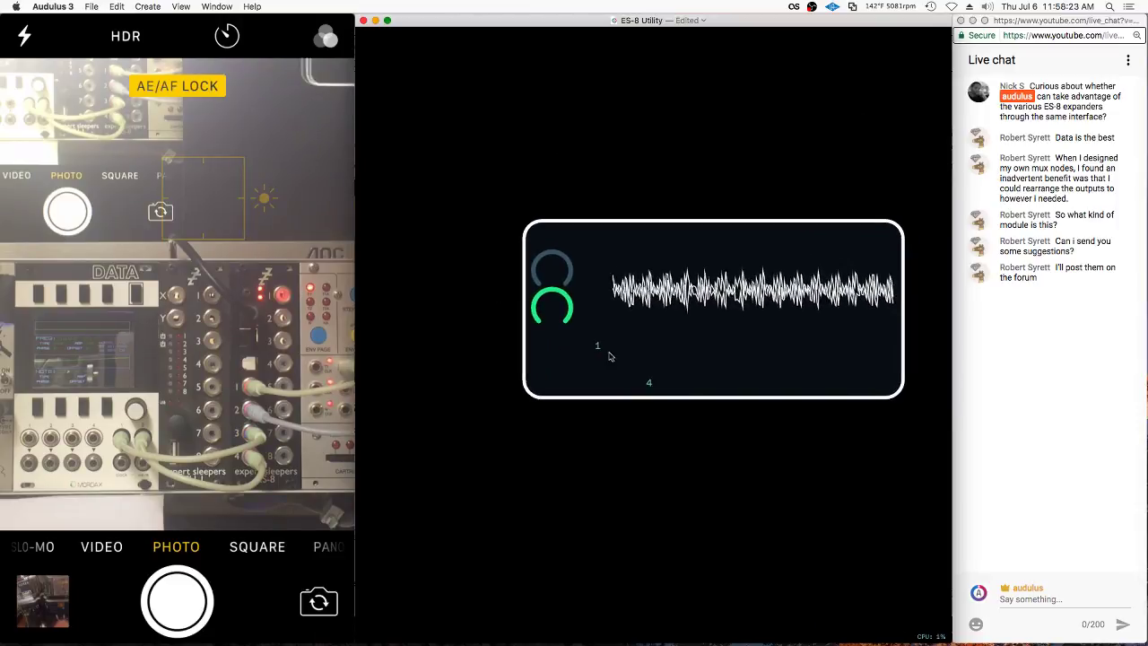
{"action": "scroll", "coordinate": [597, 349], "scroll_direction": "up", "scroll_amount": 4}
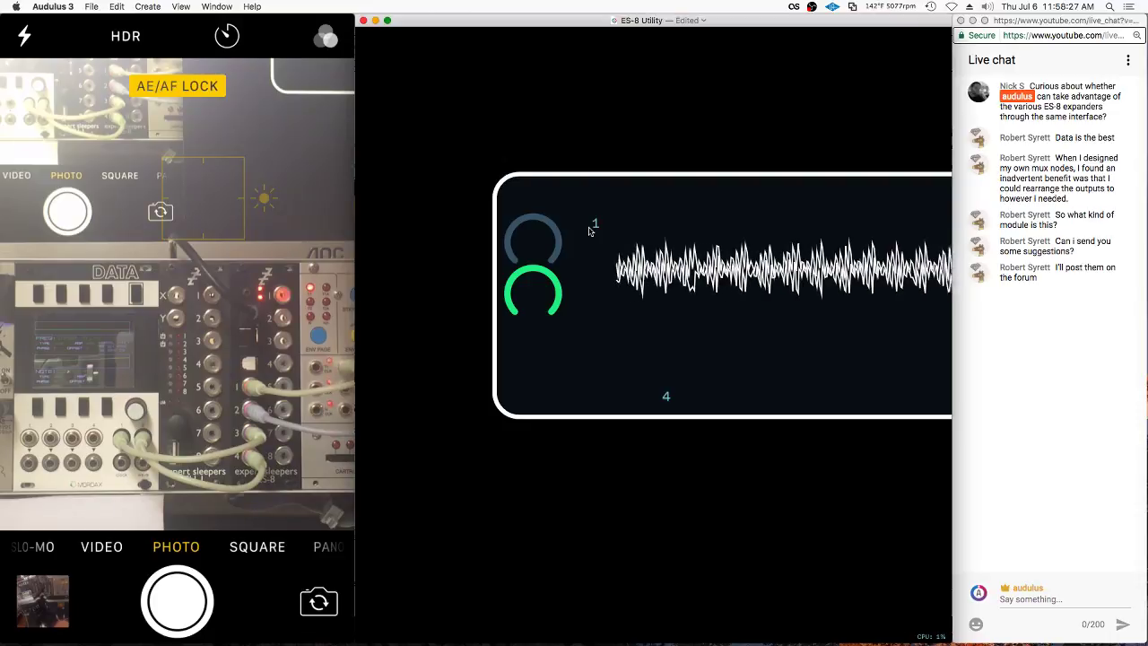
{"action": "left_click_drag", "start_coordinate": [665, 396], "coordinate": [589, 301]}
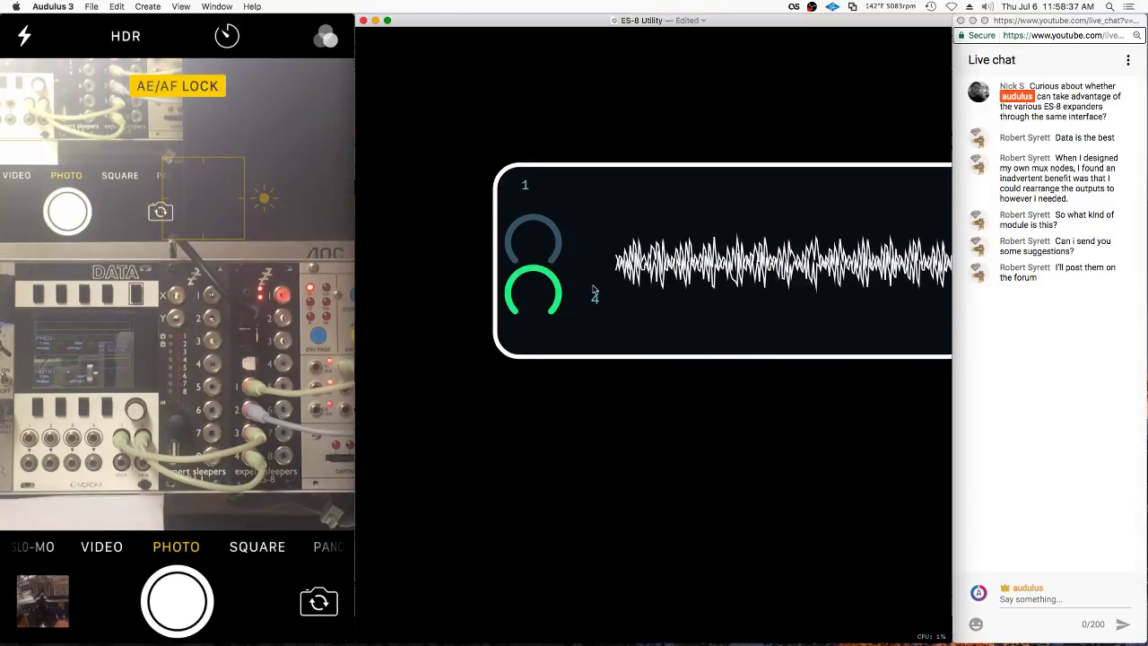
Add a Text node inside the module with its content set to *
{"action": "double_click", "coordinate": [577, 233]}
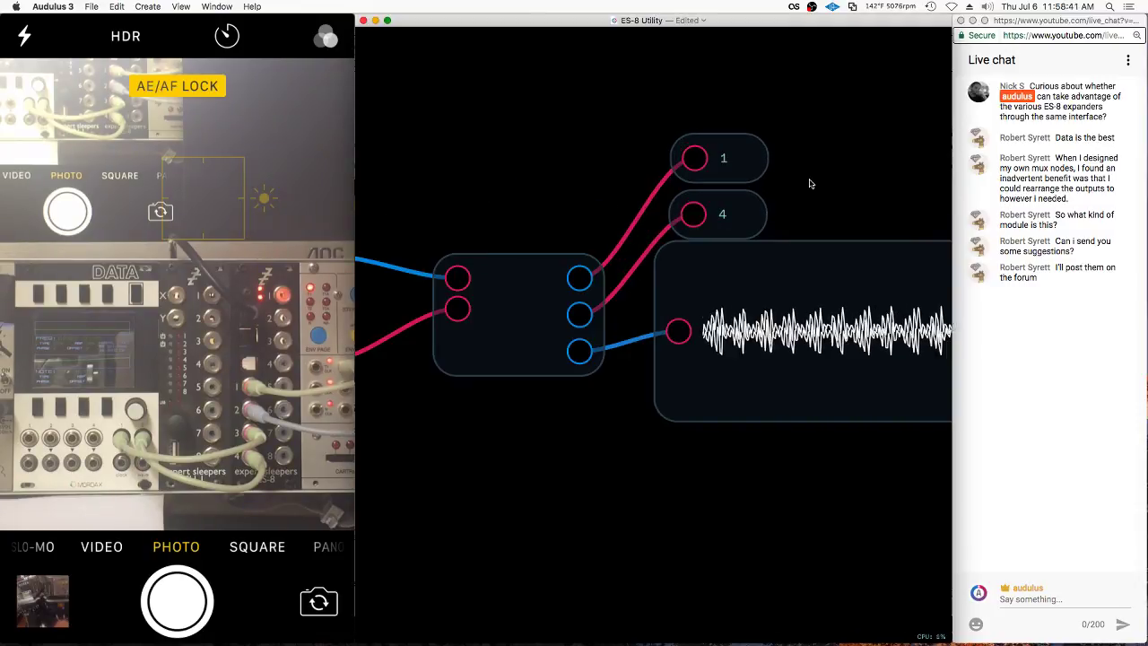
{"action": "right_click", "coordinate": [809, 184]}
{"action": "mouse_move", "coordinate": [892, 185]}
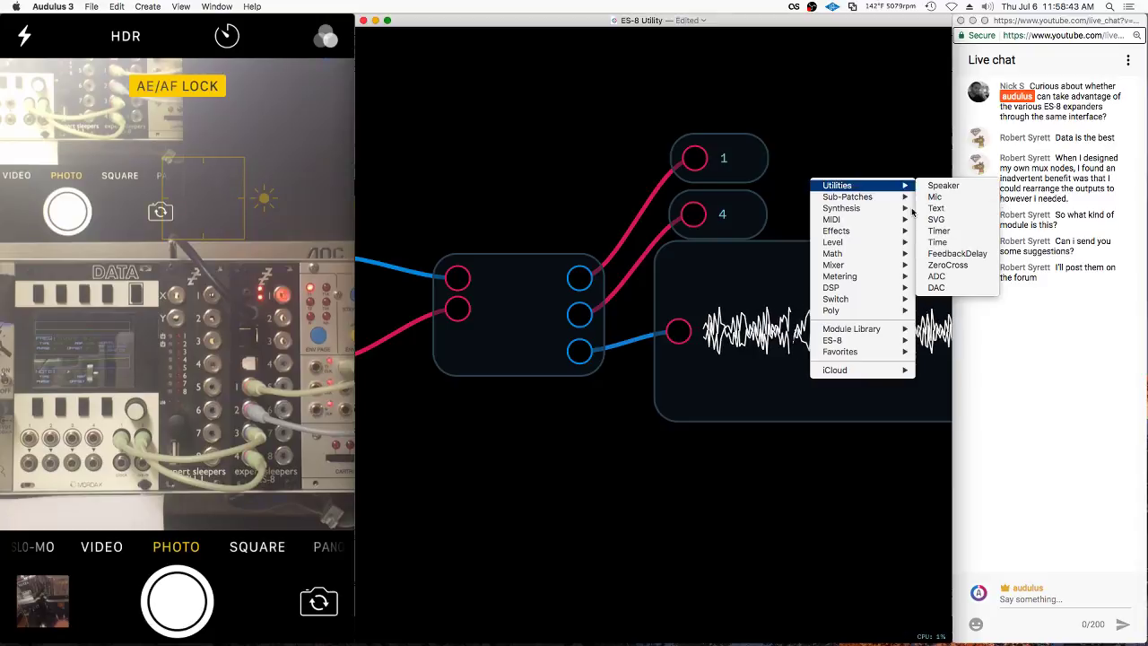
{"action": "left_click", "coordinate": [936, 208]}
{"action": "right_click", "coordinate": [811, 182]}
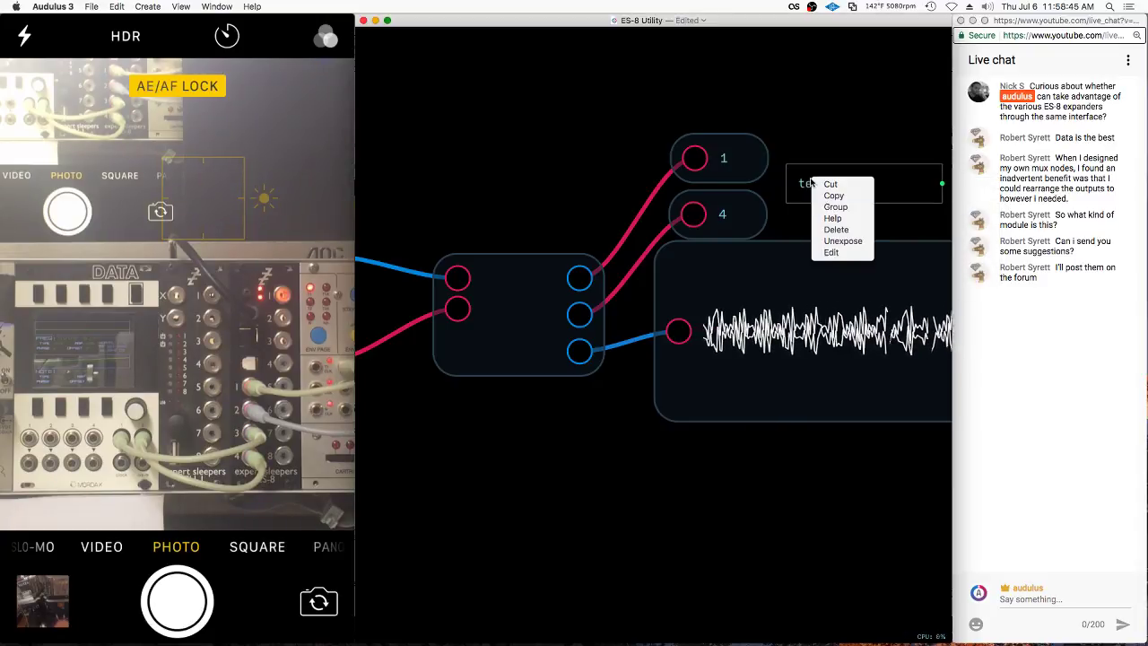
{"action": "left_click", "coordinate": [844, 253]}
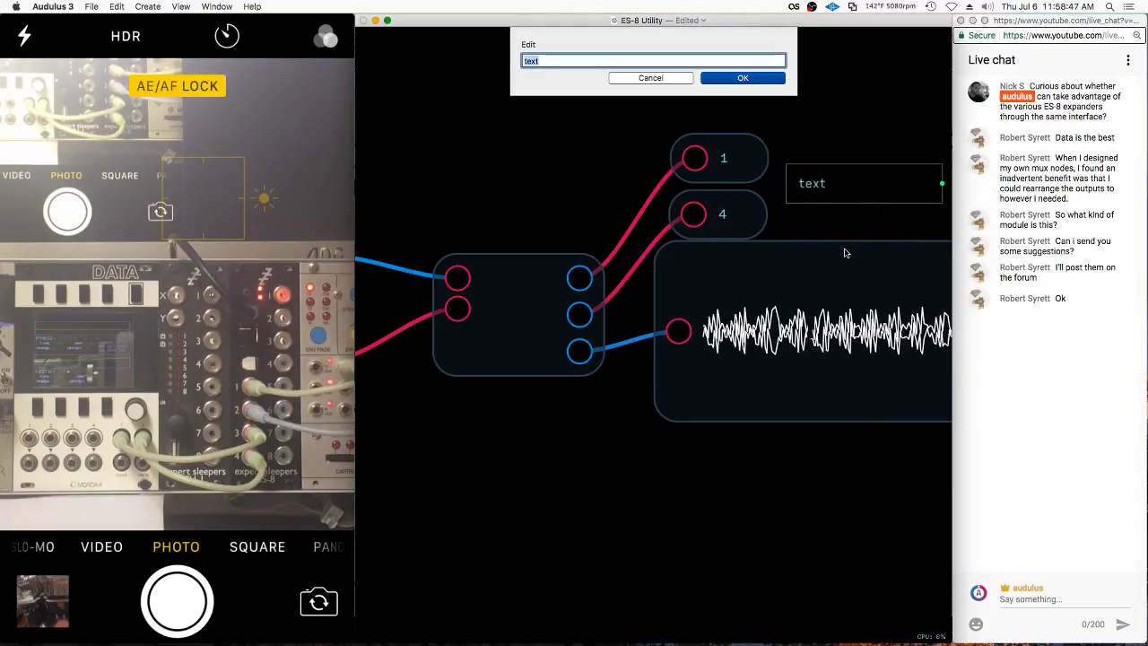
{"action": "type", "text": "*"}
{"action": "key", "text": "Return"}
Back in panel view, nudge the grey and green knobs into place
{"action": "key", "text": "u"}
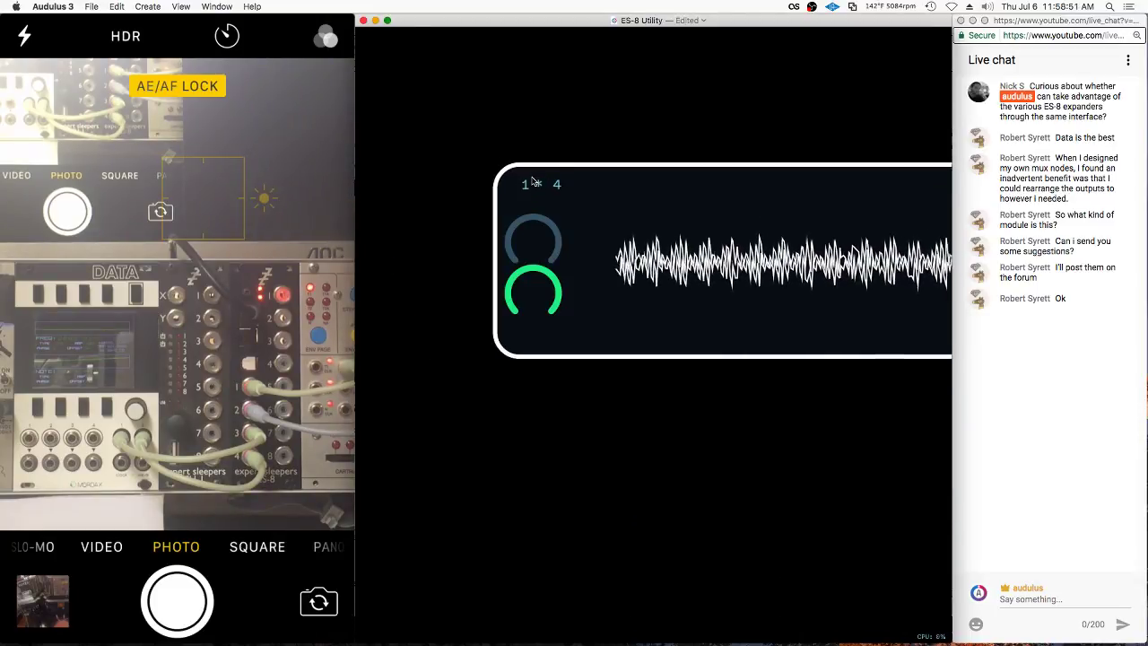
{"action": "scroll", "coordinate": [545, 194], "scroll_direction": "up", "scroll_amount": 2}
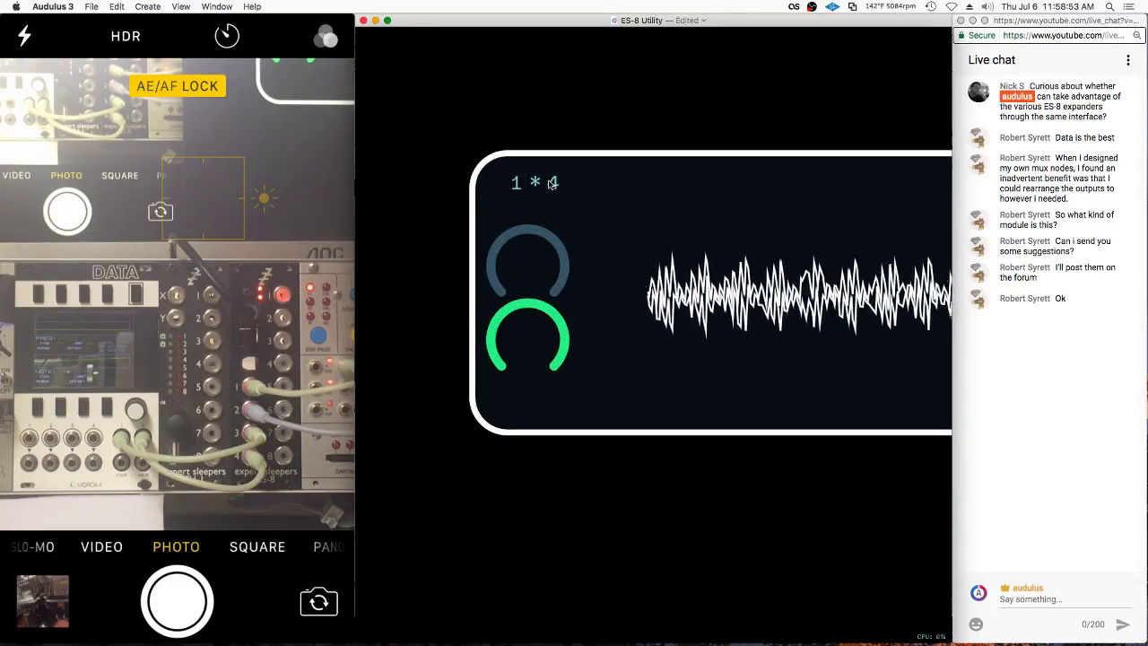
{"action": "scroll", "coordinate": [576, 232], "scroll_direction": "down", "scroll_amount": 2}
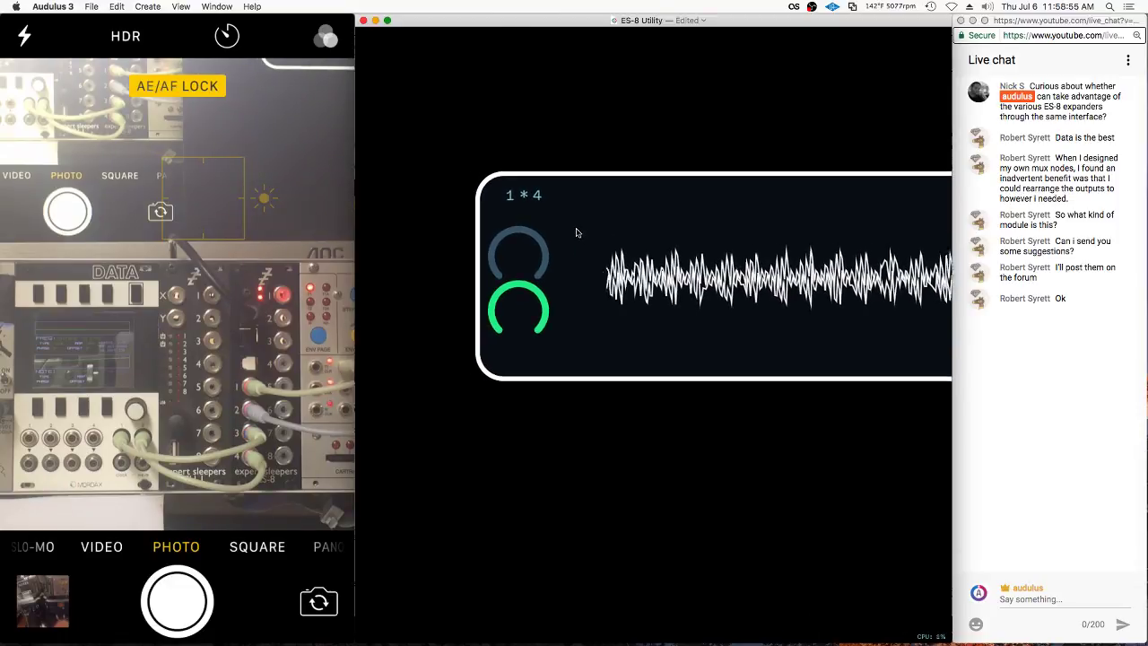
{"action": "left_click_drag", "start_coordinate": [525, 246], "coordinate": [530, 243]}
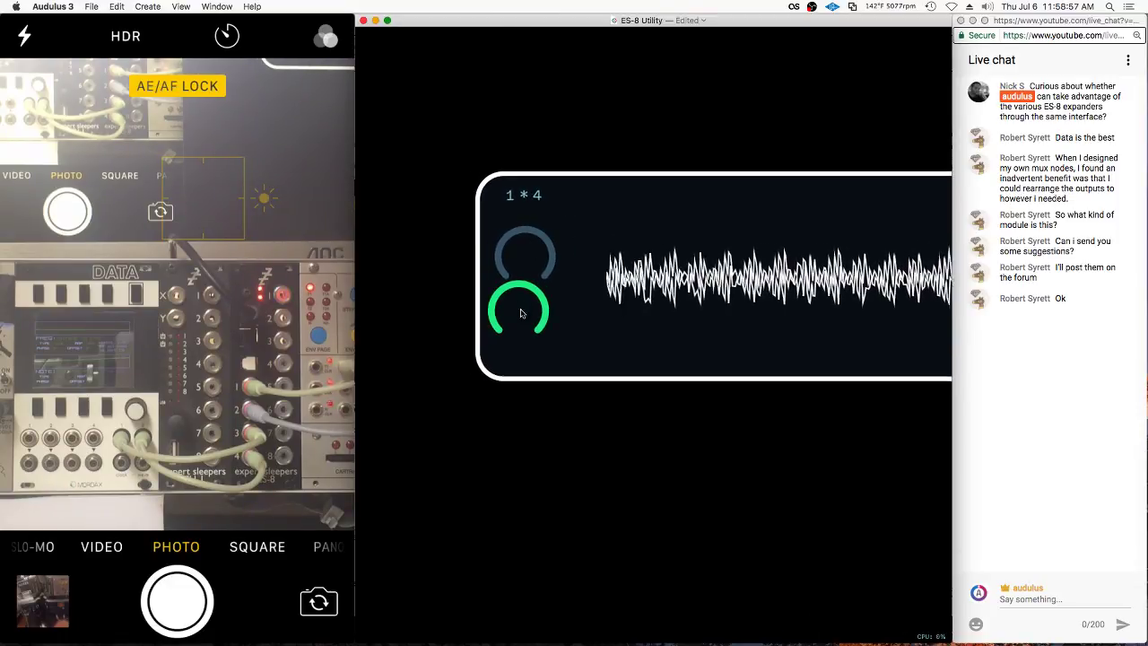
{"action": "left_click_drag", "start_coordinate": [521, 313], "coordinate": [527, 314]}
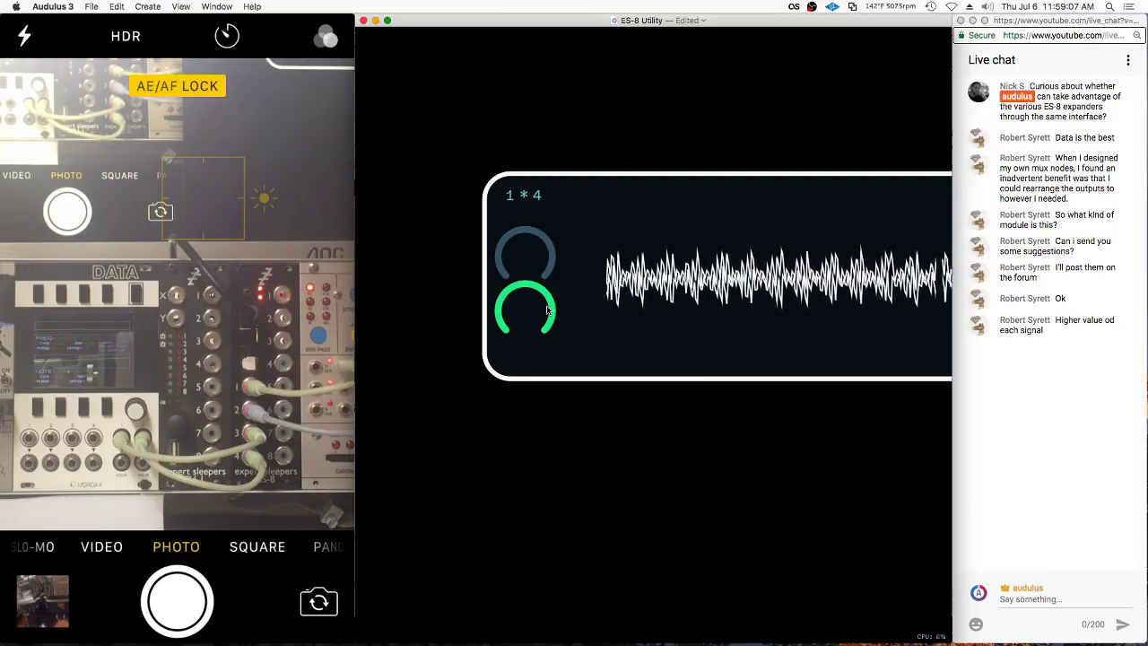
Lock the panel layout and turn the top knob up until the header reads 1 * 3
{"action": "left_click", "coordinate": [603, 294]}
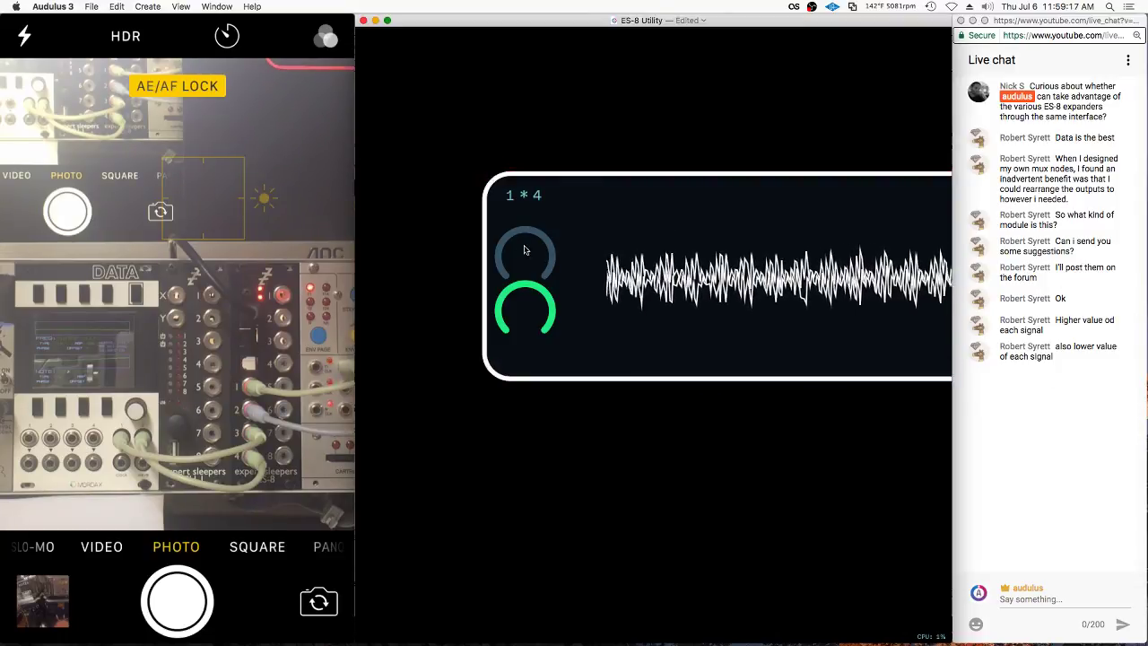
{"action": "left_click_drag", "start_coordinate": [527, 250], "coordinate": [561, 234]}
{"action": "left_click_drag", "start_coordinate": [747, 214], "coordinate": [549, 303]}
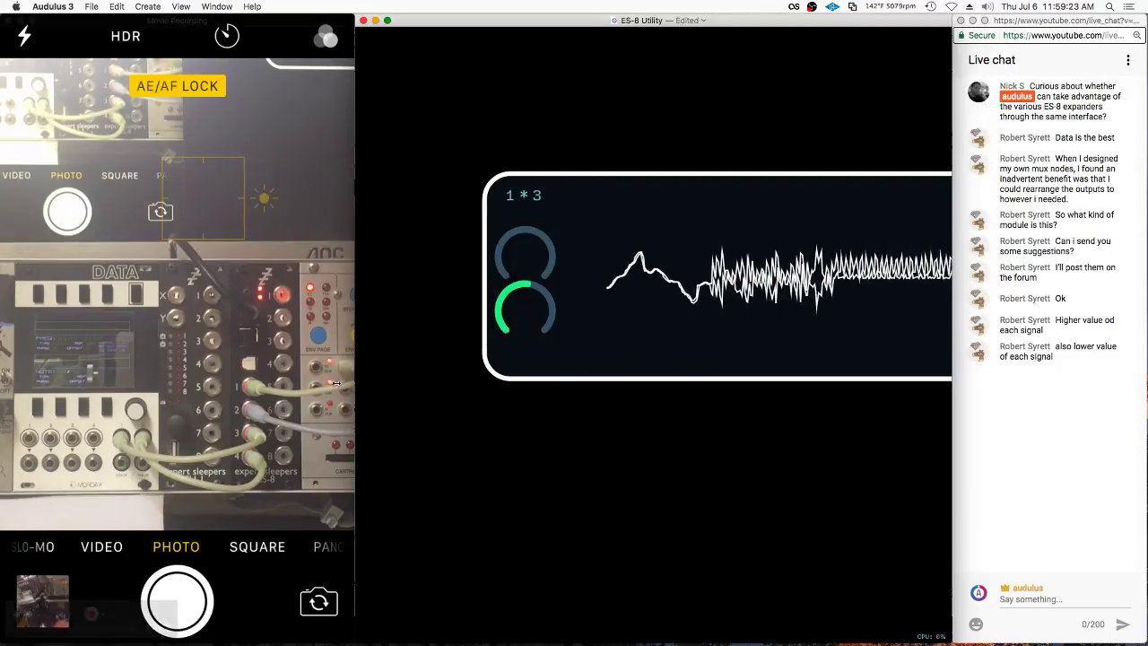
Open the 1*3 module's inner patch
{"action": "left_click", "coordinate": [543, 366]}
{"action": "scroll", "coordinate": [595, 431], "scroll_direction": "right", "scroll_amount": 3}
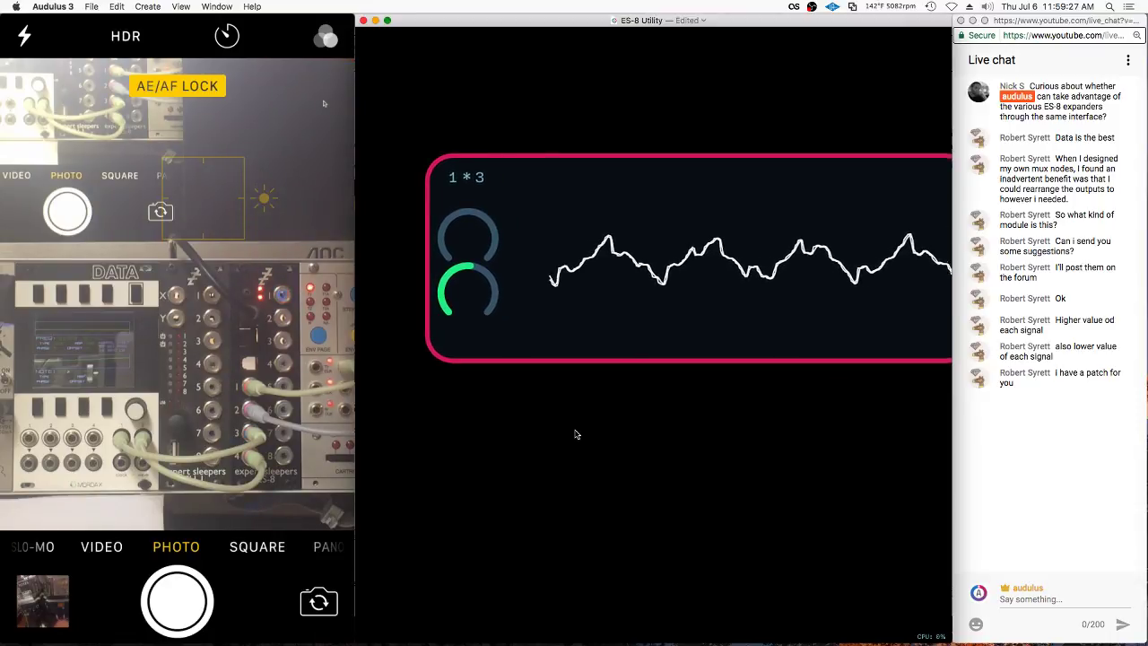
{"action": "left_click", "coordinate": [577, 434]}
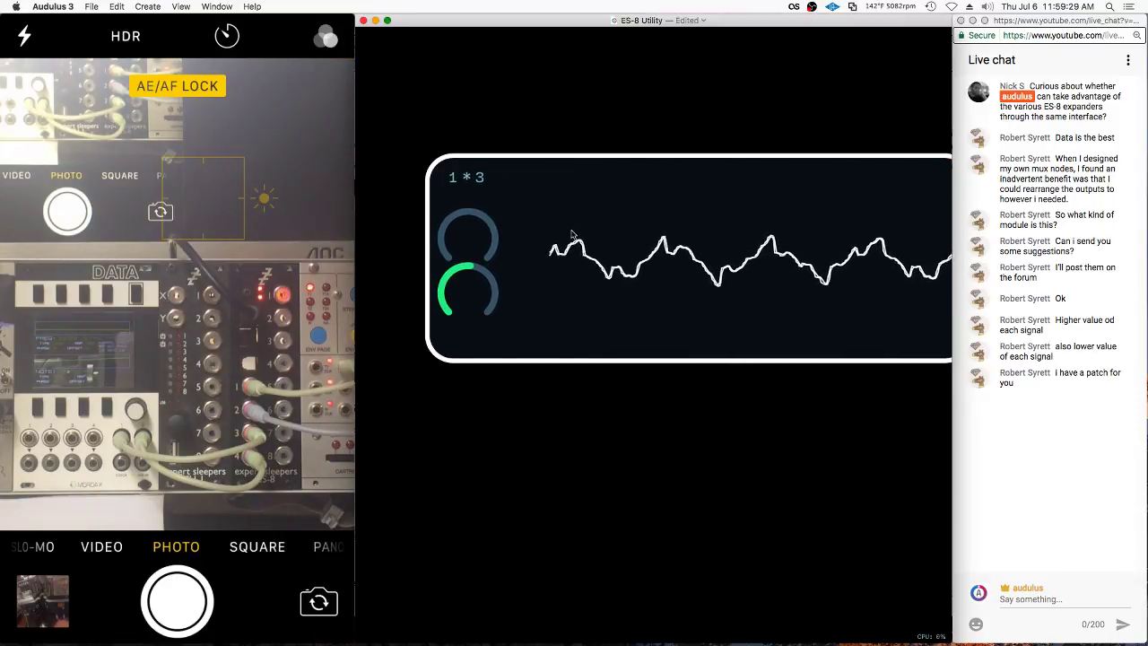
{"action": "scroll", "coordinate": [572, 234], "scroll_direction": "down", "scroll_amount": 2}
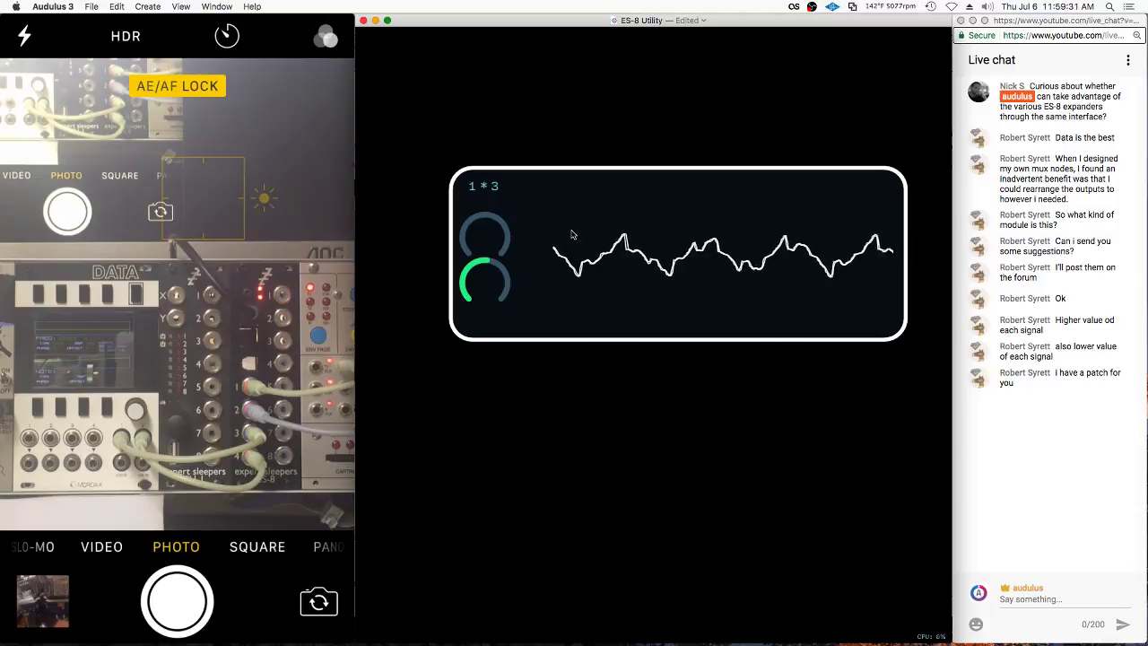
{"action": "left_click", "coordinate": [571, 234]}
{"action": "left_click", "coordinate": [649, 133]}
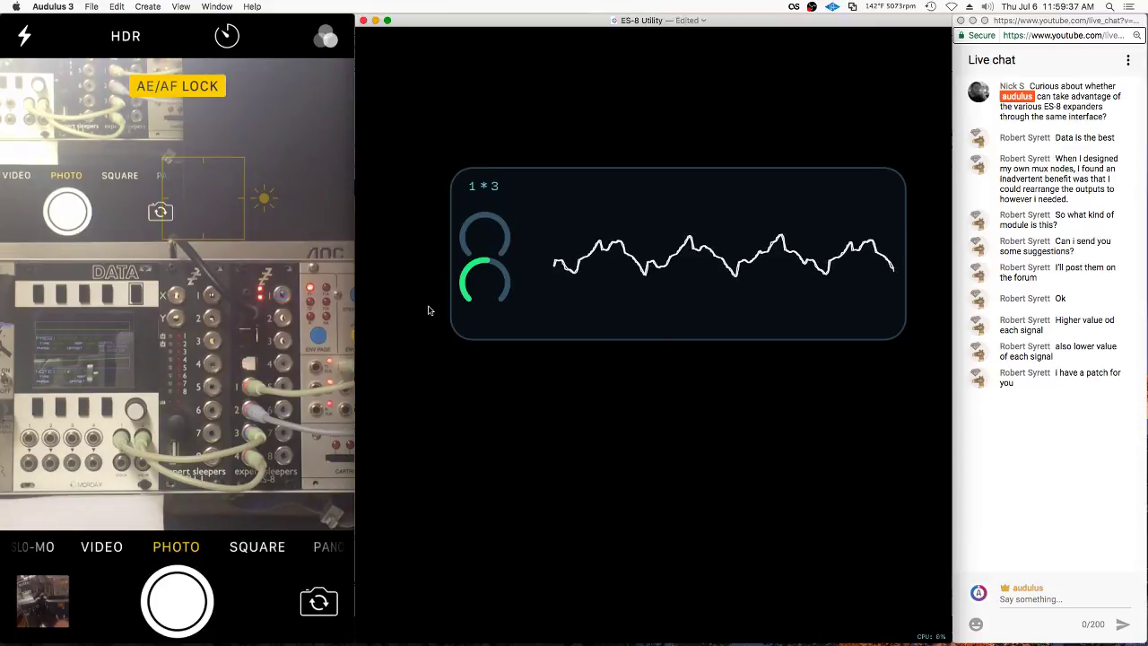
{"action": "double_click", "coordinate": [507, 325]}
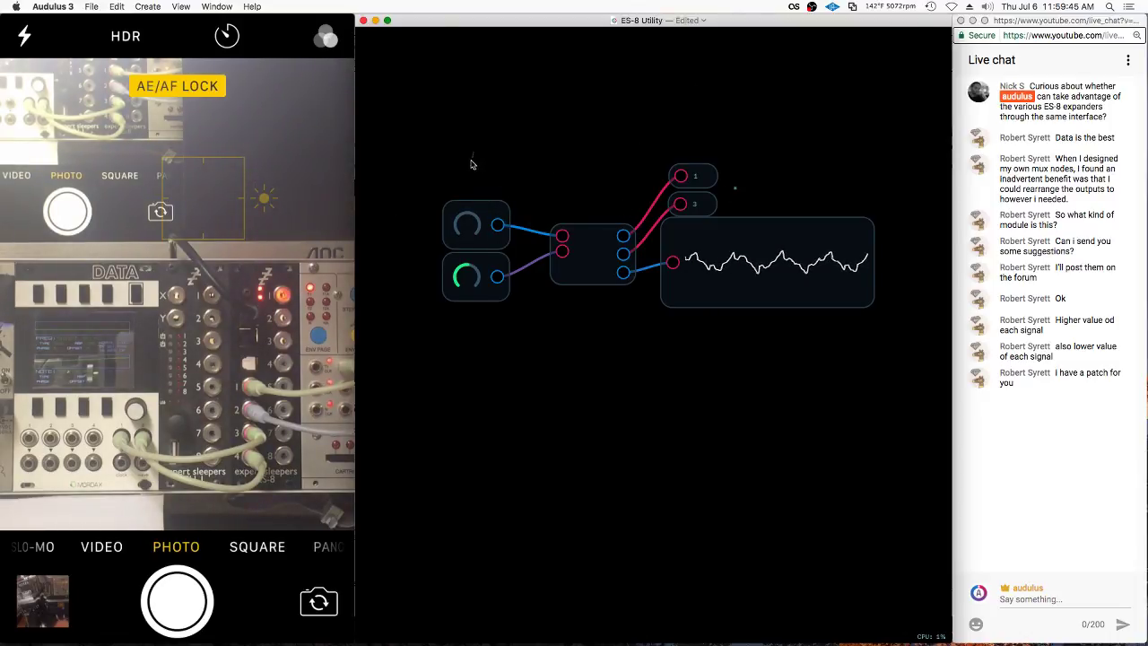
Duplicate the knobs, mux, labels and scope nodes and place the copy below the original
{"action": "mouse_move", "coordinate": [471, 164]}
{"action": "left_mouse_down"}
{"action": "mouse_move", "coordinate": [807, 395]}
{"action": "mouse_move", "coordinate": [421, 305]}
{"action": "left_mouse_up"}
{"action": "key", "text": "super+d"}
{"action": "left_click_drag", "start_coordinate": [755, 291], "coordinate": [750, 448]}
{"action": "left_click", "coordinate": [556, 278]}
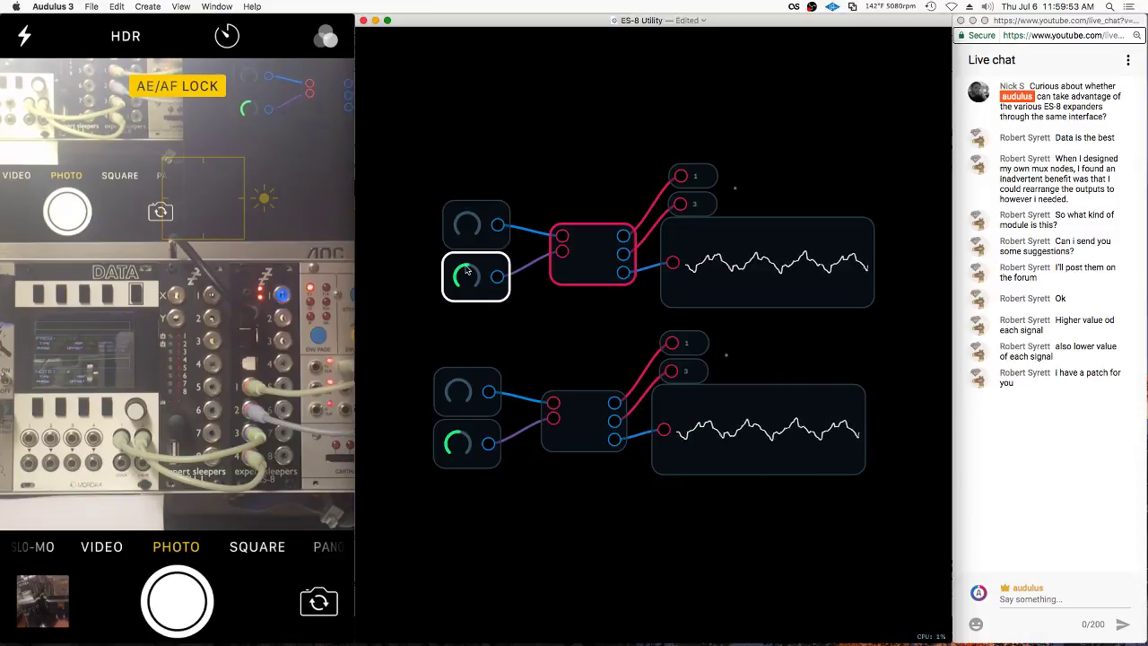
Turn the top copy's lower knob to zero and raise both knobs of the bottom copy
{"action": "left_click_drag", "start_coordinate": [459, 277], "coordinate": [459, 296]}
{"action": "left_click_drag", "start_coordinate": [468, 389], "coordinate": [469, 392]}
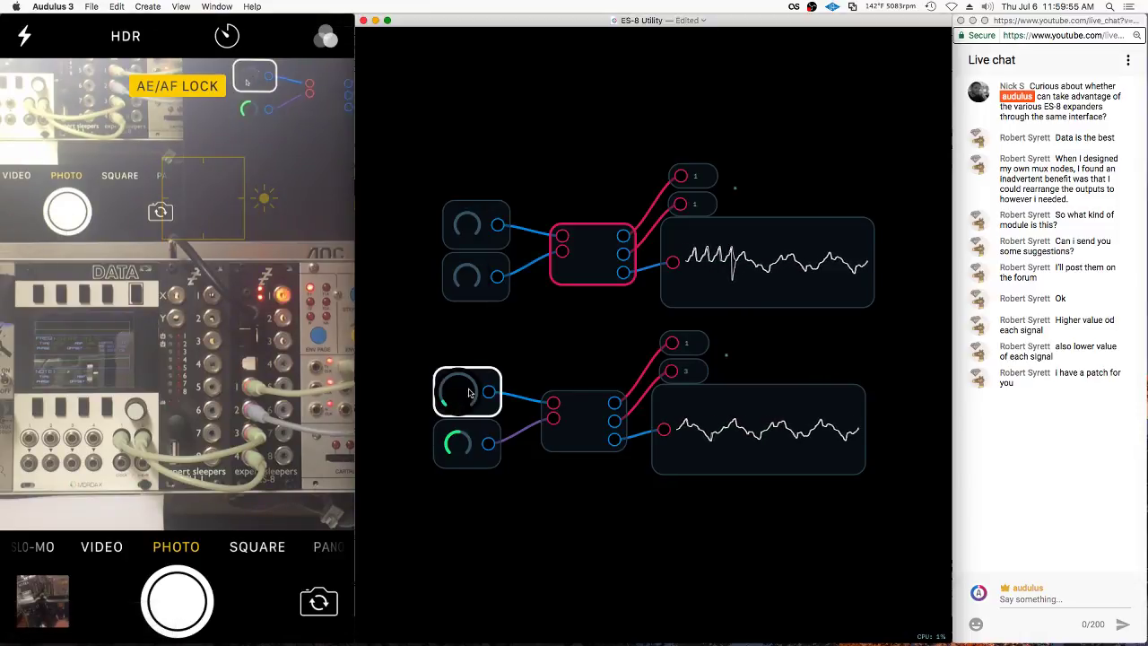
{"action": "left_click_drag", "start_coordinate": [474, 439], "coordinate": [466, 389]}
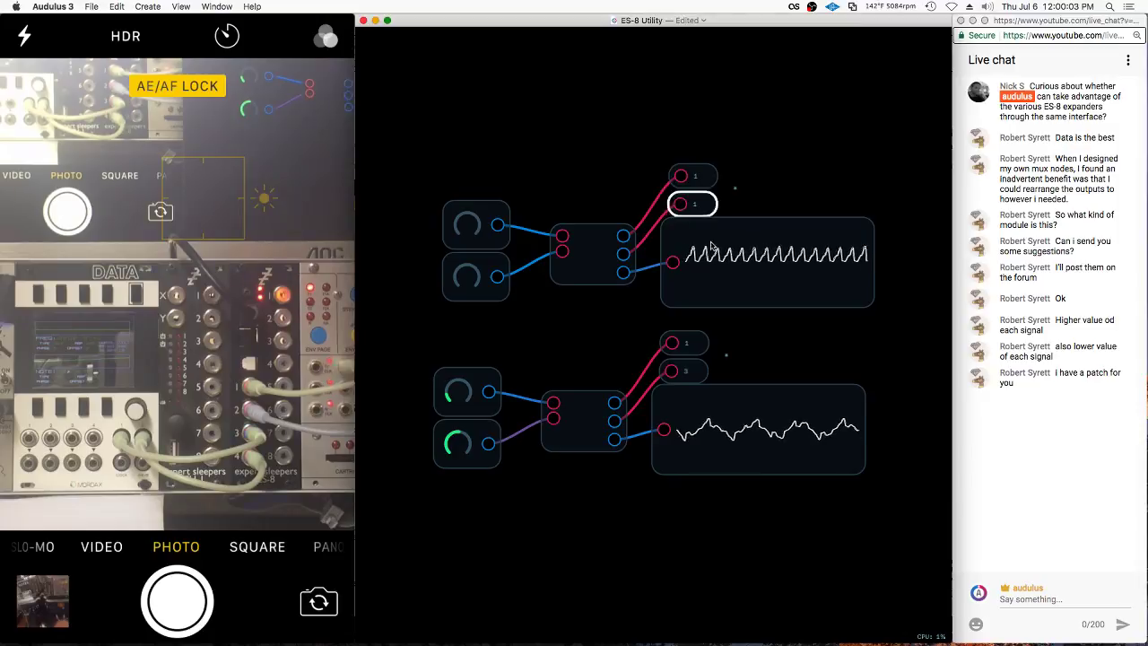
Check the options of the bottom 1 output node and its label box, leaving them unchanged
{"action": "right_click", "coordinate": [688, 345]}
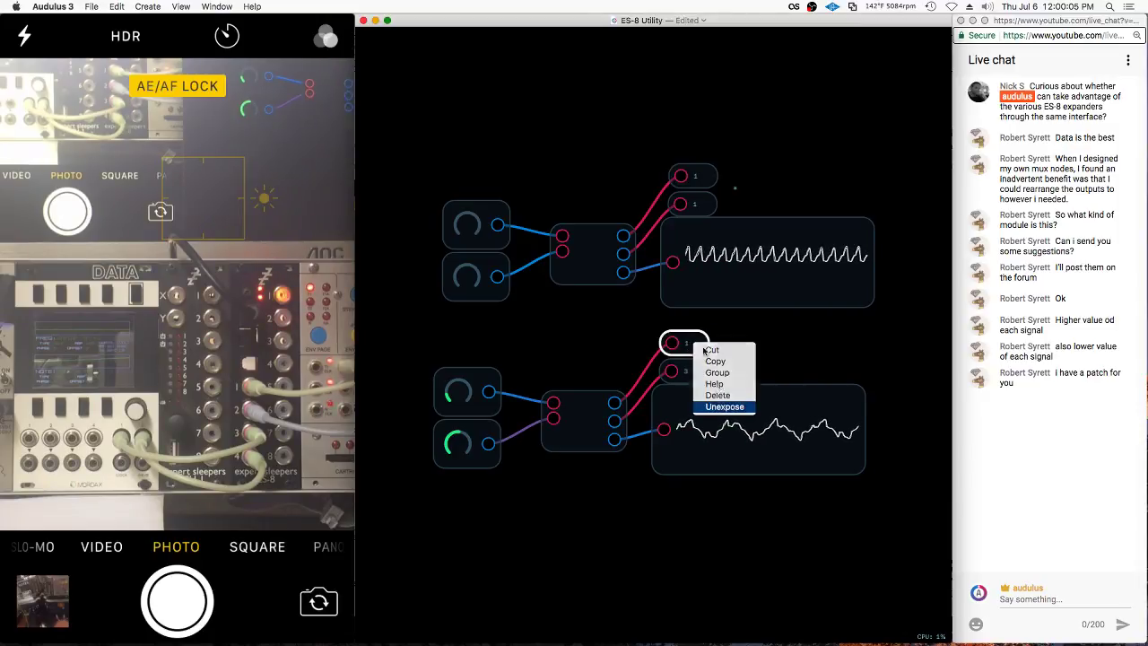
{"action": "left_click", "coordinate": [689, 375]}
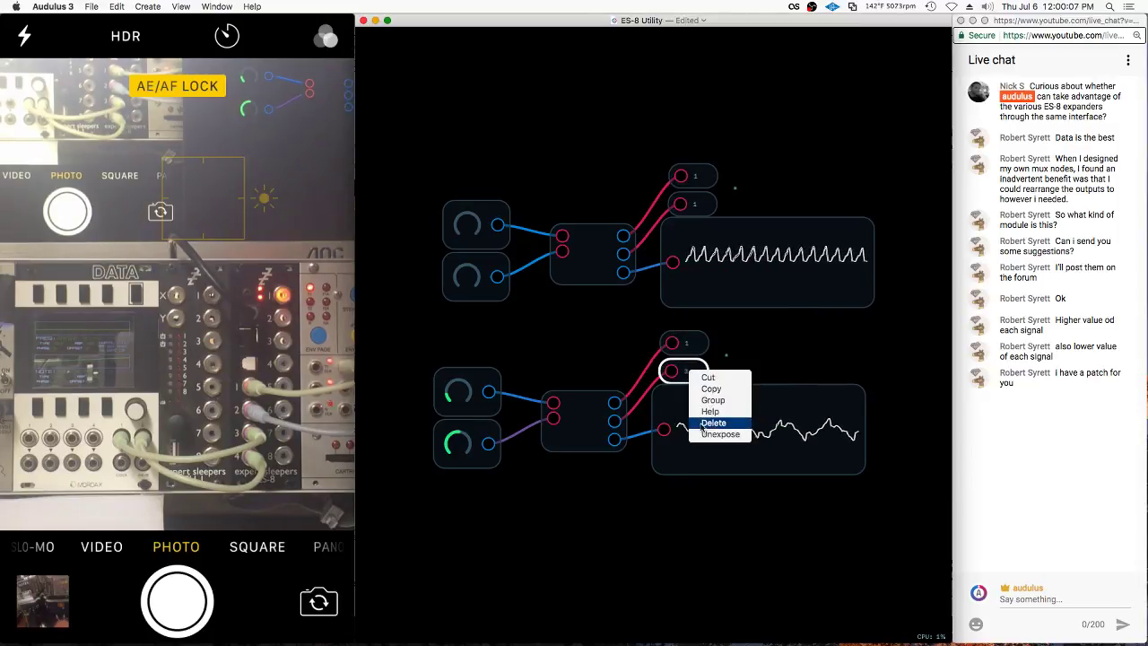
{"action": "key", "text": "Return"}
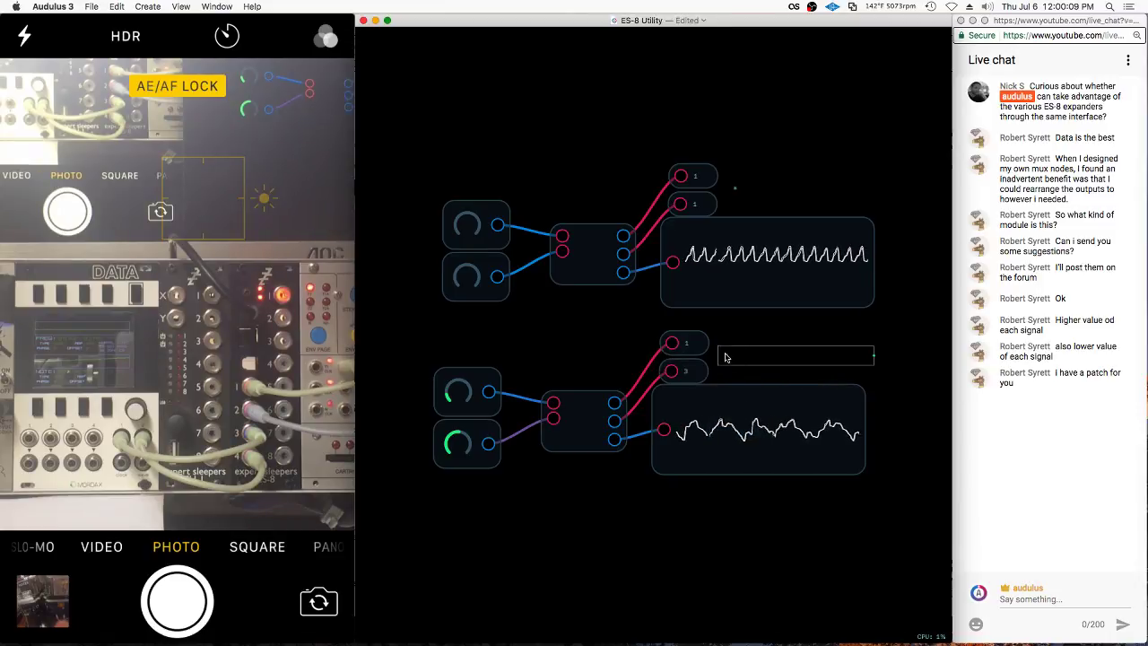
{"action": "right_click", "coordinate": [727, 353]}
{"action": "key", "text": "Return"}
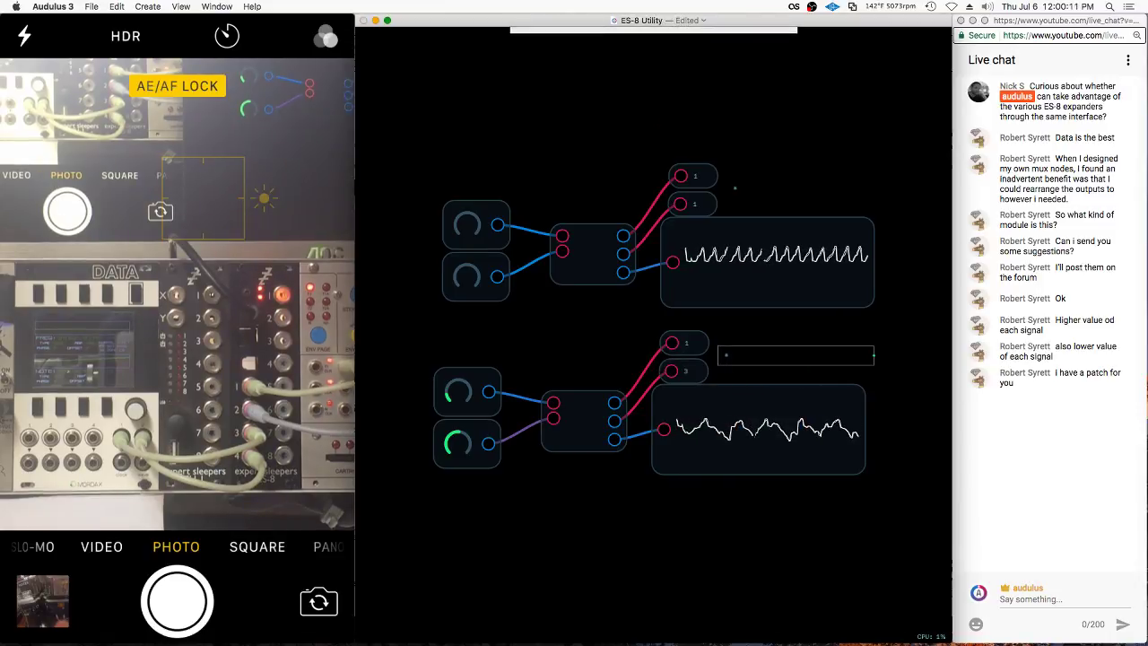
Inside the mux patch, remove the red circular node and set the dac to channel 2
{"action": "double_click", "coordinate": [587, 428]}
{"action": "left_click_drag", "start_coordinate": [702, 337], "coordinate": [702, 339]}
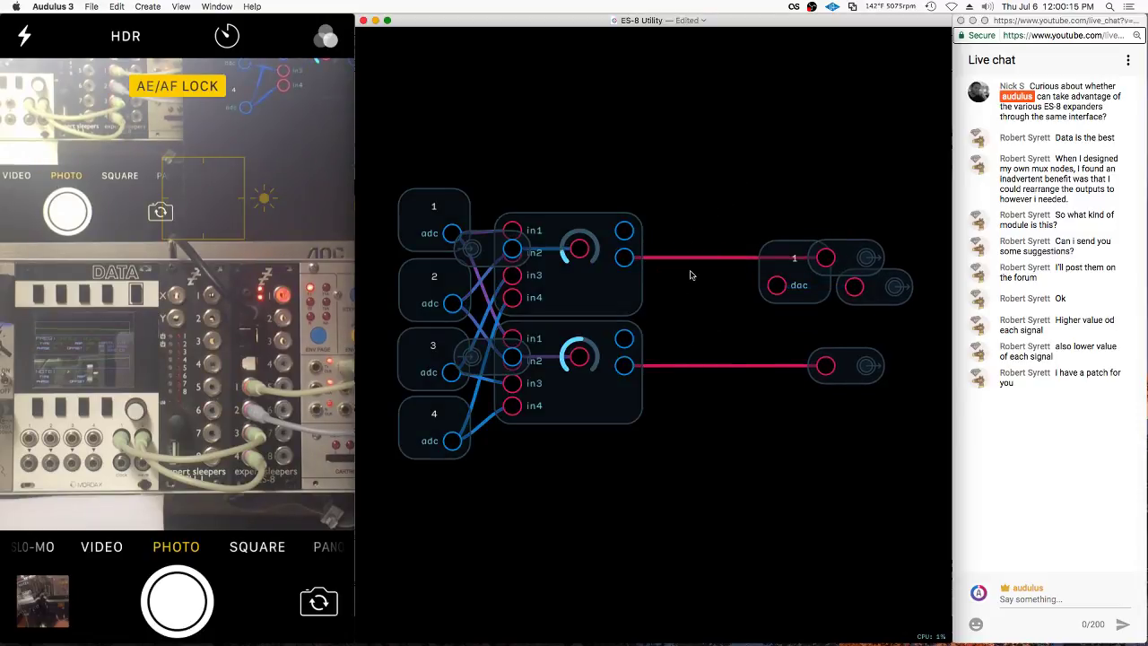
{"action": "right_click", "coordinate": [804, 285]}
{"action": "left_click", "coordinate": [839, 344]}
{"action": "type", "text": "2"}
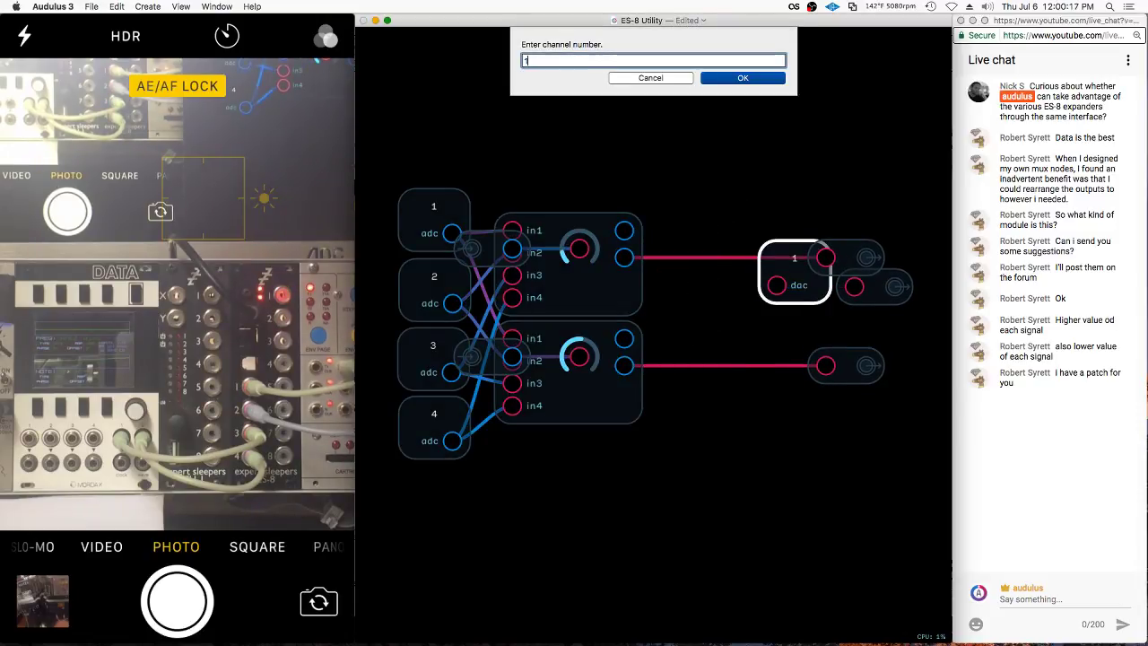
{"action": "key", "text": "Return"}
Wire the upper mux output to the free output node and rearrange the output nodes lower down
{"action": "right_click", "coordinate": [685, 275]}
{"action": "left_click", "coordinate": [672, 226]}
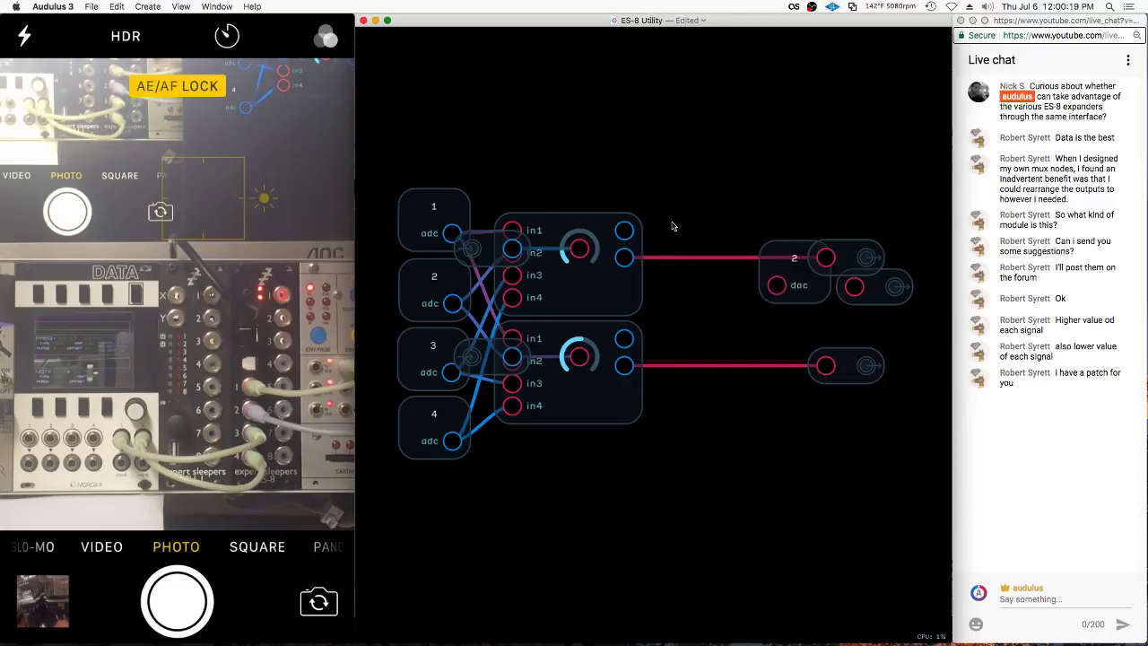
{"action": "mouse_move", "coordinate": [624, 231]}
{"action": "left_mouse_down"}
{"action": "mouse_move", "coordinate": [881, 314]}
{"action": "mouse_move", "coordinate": [816, 299]}
{"action": "mouse_move", "coordinate": [790, 199]}
{"action": "mouse_move", "coordinate": [722, 184]}
{"action": "left_mouse_up"}
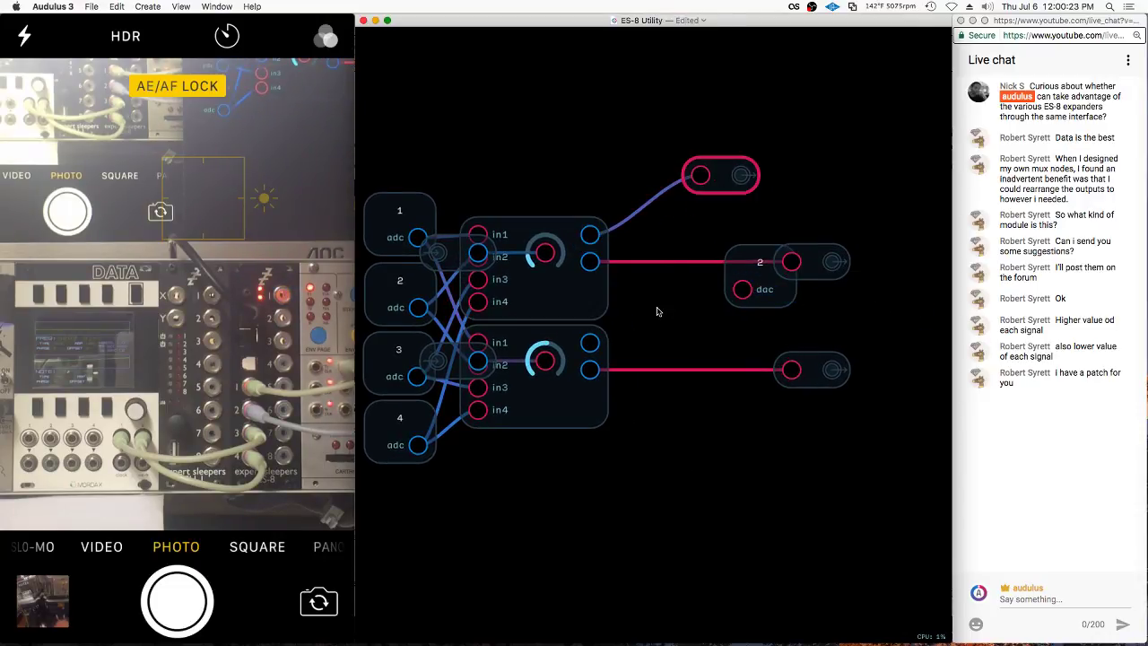
{"action": "left_click_drag", "start_coordinate": [805, 259], "coordinate": [841, 210]}
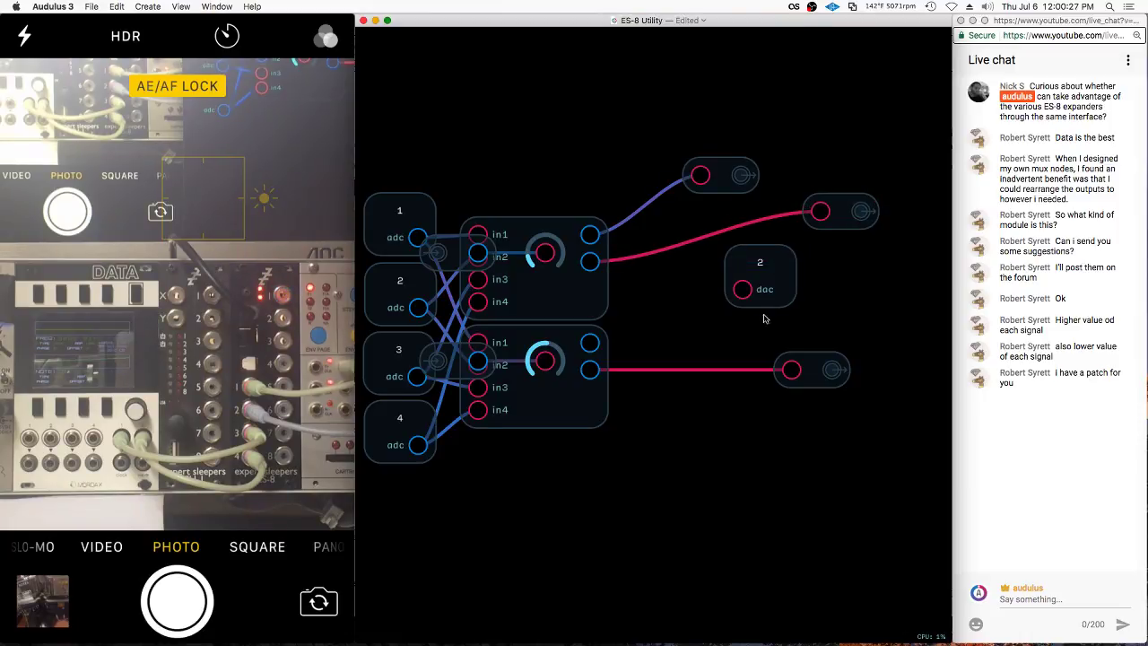
{"action": "key", "text": "super+z"}
{"action": "key", "text": "super+z"}
{"action": "key", "text": "super+z"}
{"action": "key", "text": "super+z"}
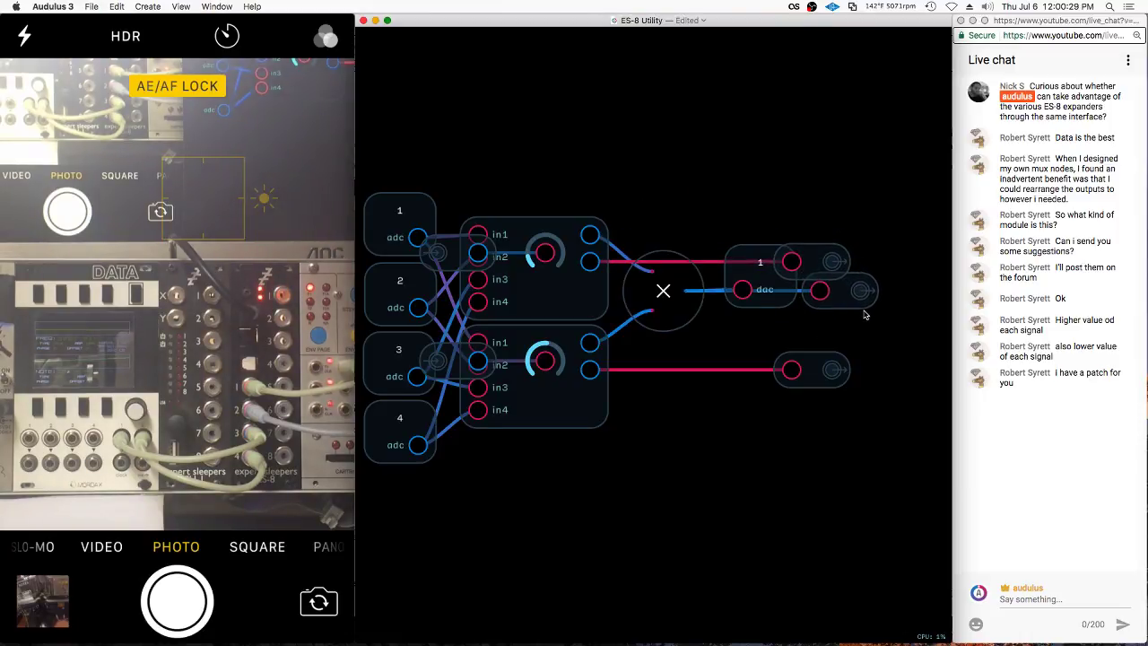
{"action": "left_click_drag", "start_coordinate": [844, 290], "coordinate": [755, 326]}
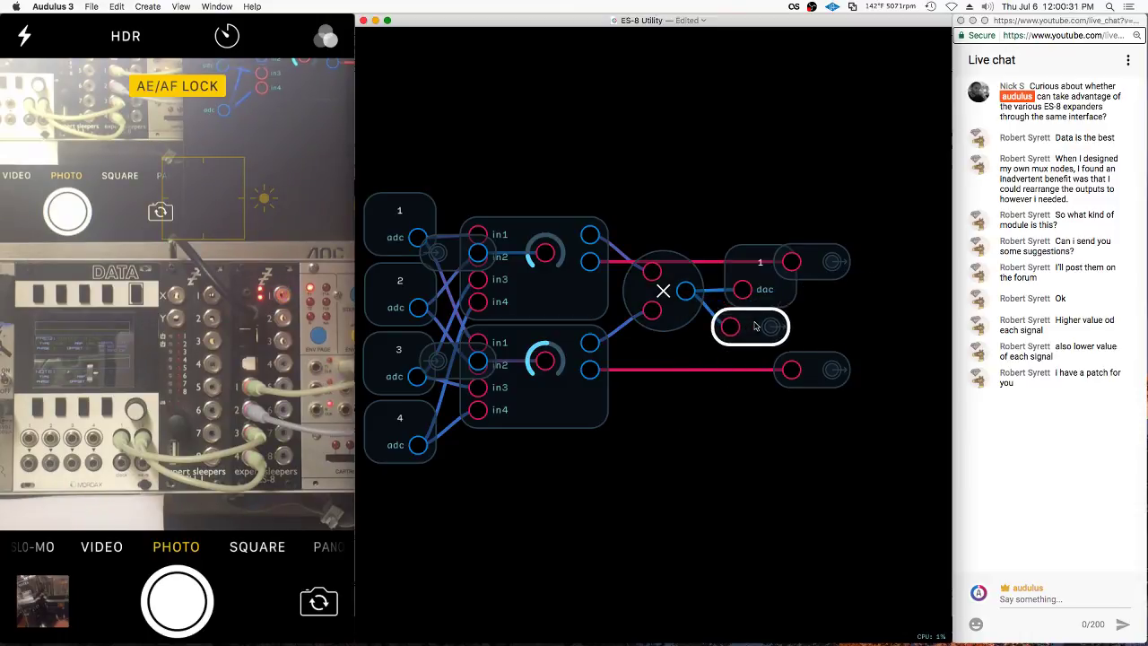
{"action": "left_click_drag", "start_coordinate": [813, 275], "coordinate": [767, 442]}
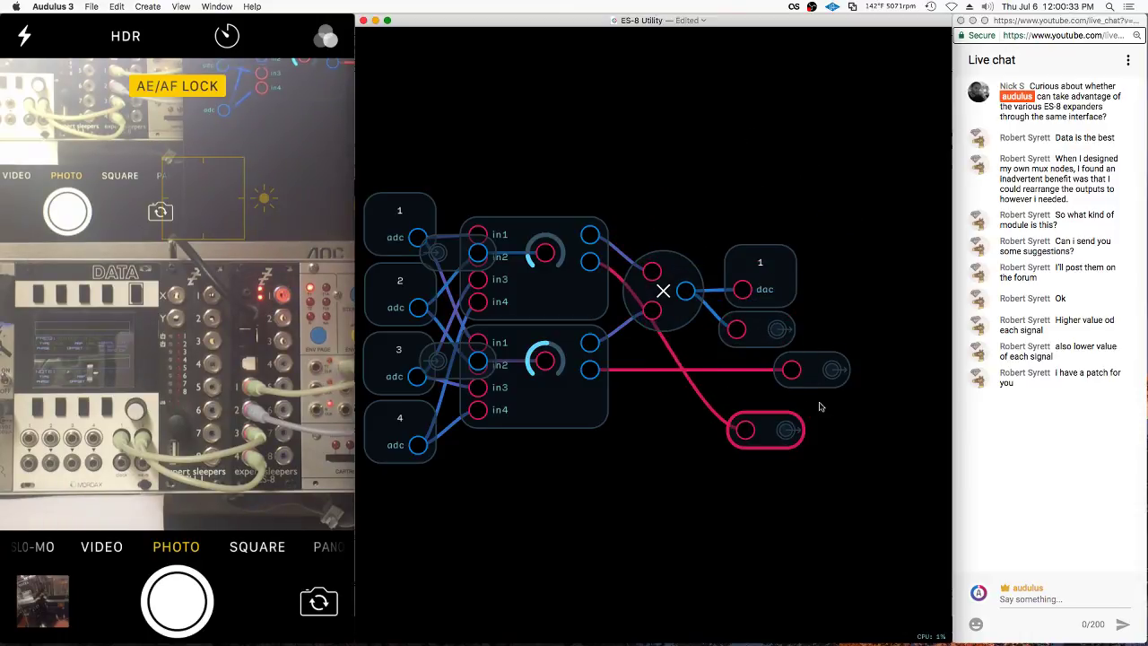
{"action": "left_click_drag", "start_coordinate": [825, 370], "coordinate": [777, 465]}
{"action": "left_click_drag", "start_coordinate": [801, 392], "coordinate": [733, 537]}
{"action": "left_click", "coordinate": [850, 357]}
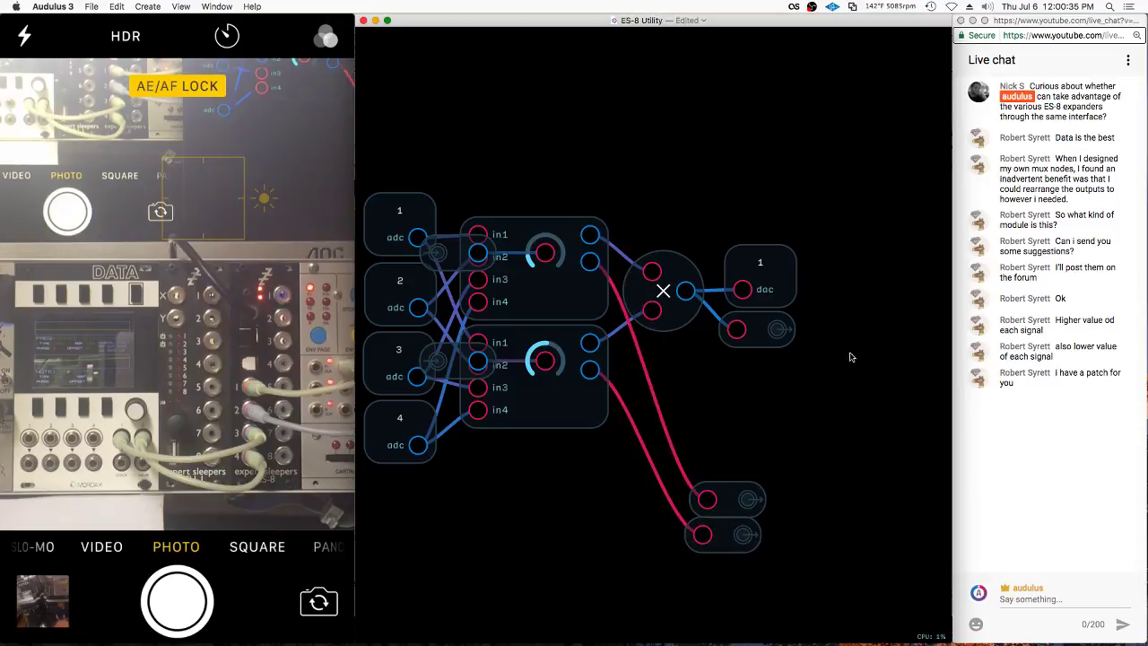
Replace the multiply node with a Math Add node summing both mux outputs into the output node
{"action": "left_click", "coordinate": [674, 186]}
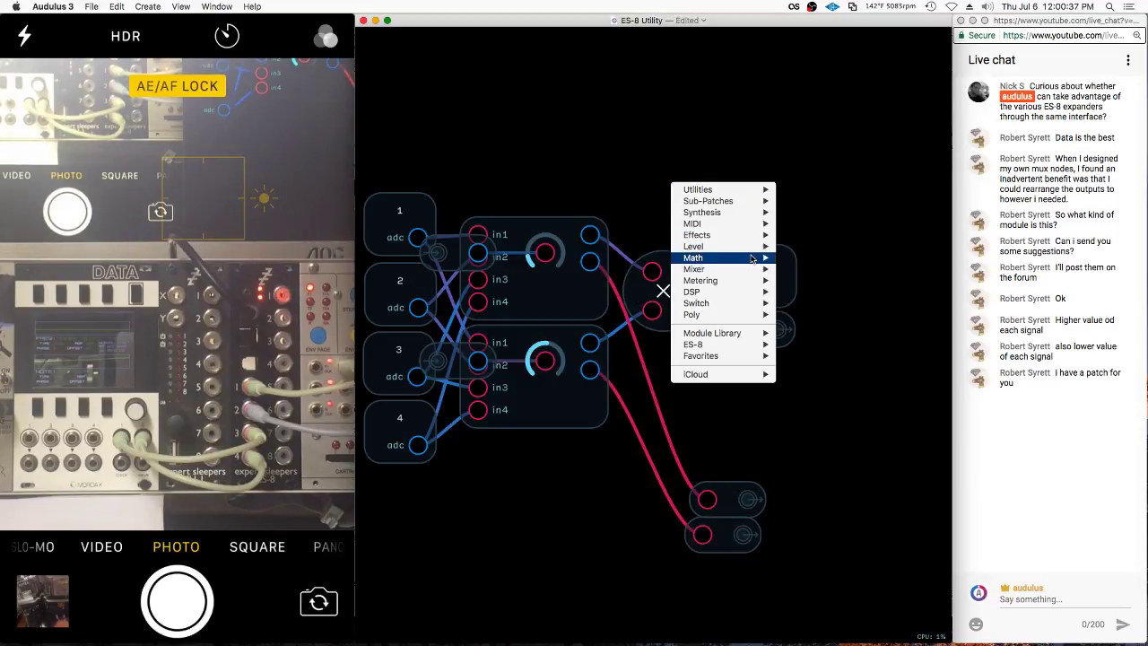
{"action": "mouse_move", "coordinate": [753, 258]}
{"action": "left_click", "coordinate": [806, 277]}
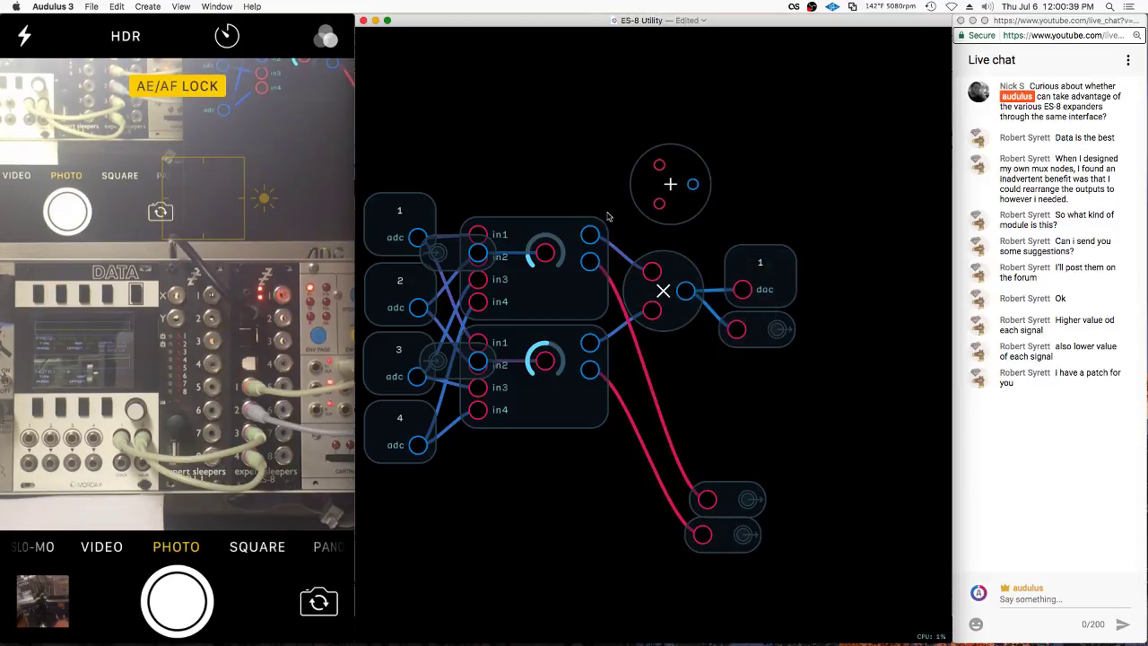
{"action": "left_click_drag", "start_coordinate": [589, 235], "coordinate": [659, 165]}
{"action": "left_click", "coordinate": [592, 360]}
{"action": "left_click_drag", "start_coordinate": [589, 343], "coordinate": [743, 289]}
{"action": "left_click_drag", "start_coordinate": [694, 186], "coordinate": [736, 331]}
{"action": "left_click", "coordinate": [666, 297]}
{"action": "key", "text": "BackSpace"}
{"action": "left_click_drag", "start_coordinate": [661, 189], "coordinate": [663, 284]}
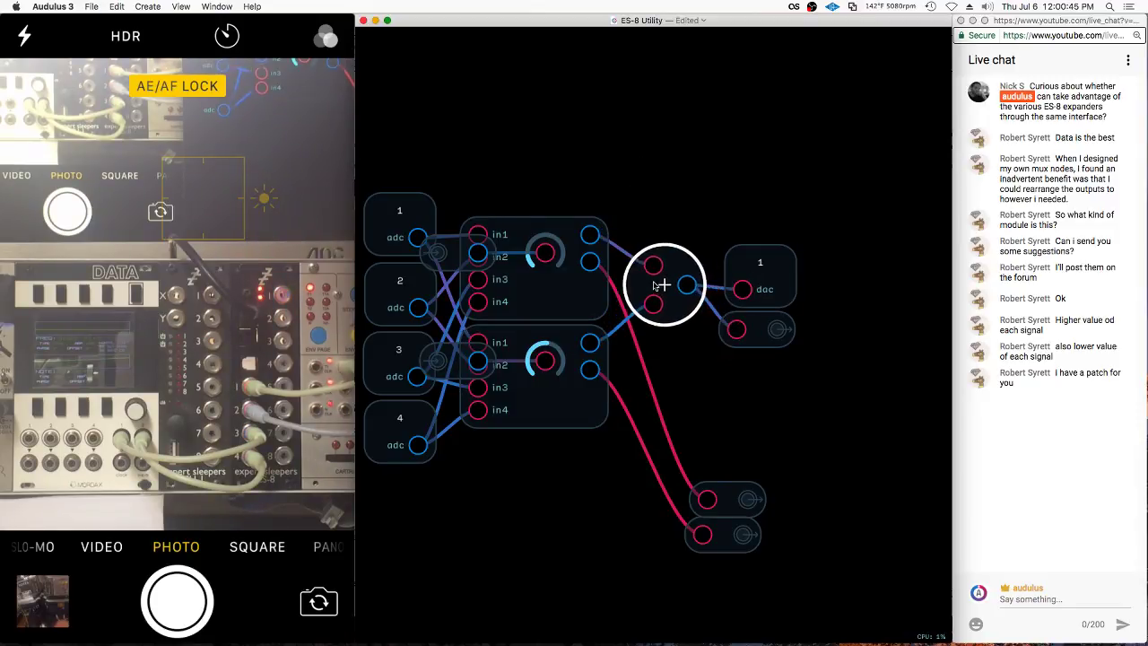
Set the dac node's channel to 2
{"action": "right_click", "coordinate": [770, 279]}
{"action": "left_click", "coordinate": [793, 367]}
{"action": "type", "text": "2"}
{"action": "key", "text": "Return"}
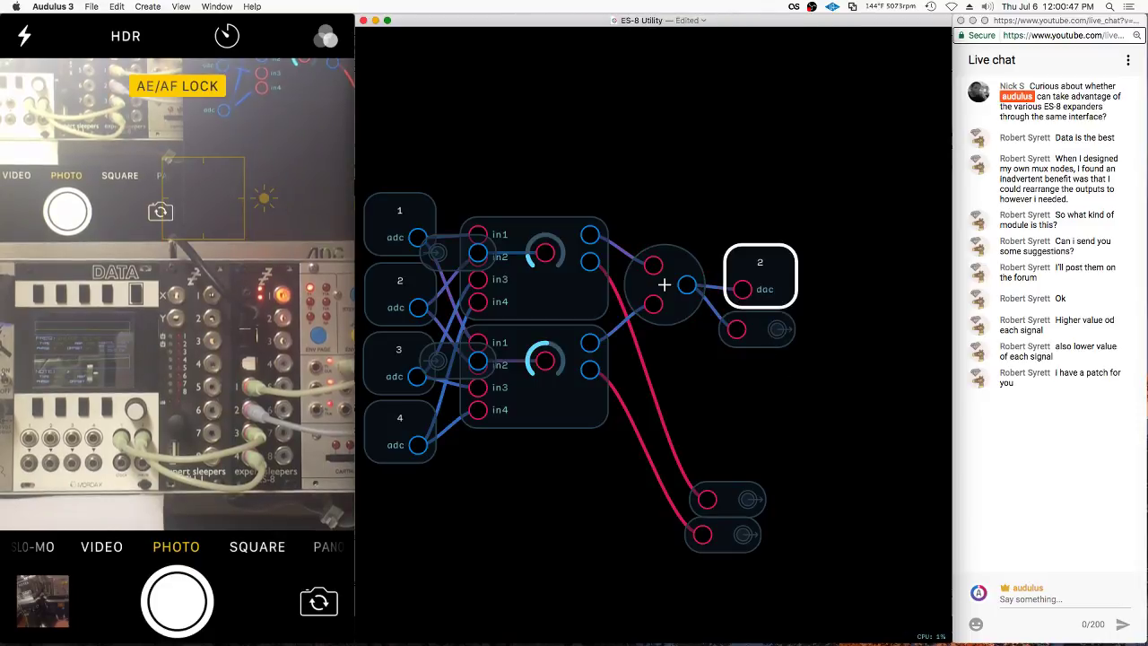
Tidy the dac 2 and output nodes together, then return to the parent patch
{"action": "left_click_drag", "start_coordinate": [789, 261], "coordinate": [792, 256]}
{"action": "left_click_drag", "start_coordinate": [758, 485], "coordinate": [748, 484]}
{"action": "left_click_drag", "start_coordinate": [752, 438], "coordinate": [722, 538]}
{"action": "left_click_drag", "start_coordinate": [746, 530], "coordinate": [789, 406]}
{"action": "left_click", "coordinate": [834, 389]}
{"action": "double_click", "coordinate": [423, 338]}
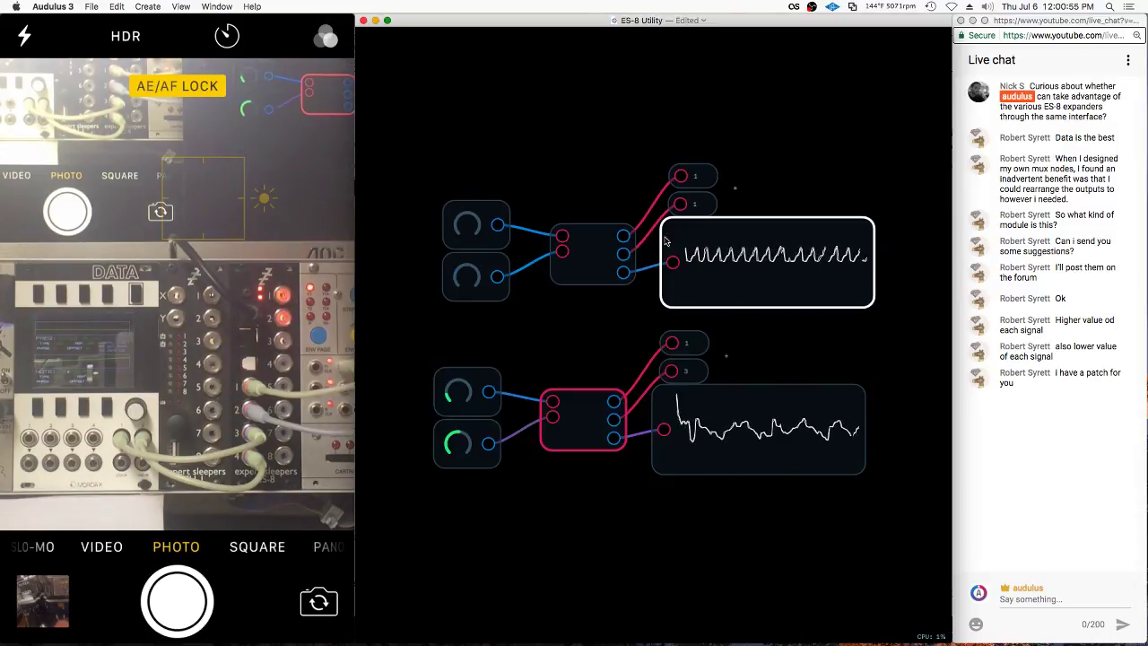
Enter the module's panel view and switch it into Edit UI mode
{"action": "scroll", "coordinate": [604, 469], "scroll_direction": "up", "scroll_amount": 2}
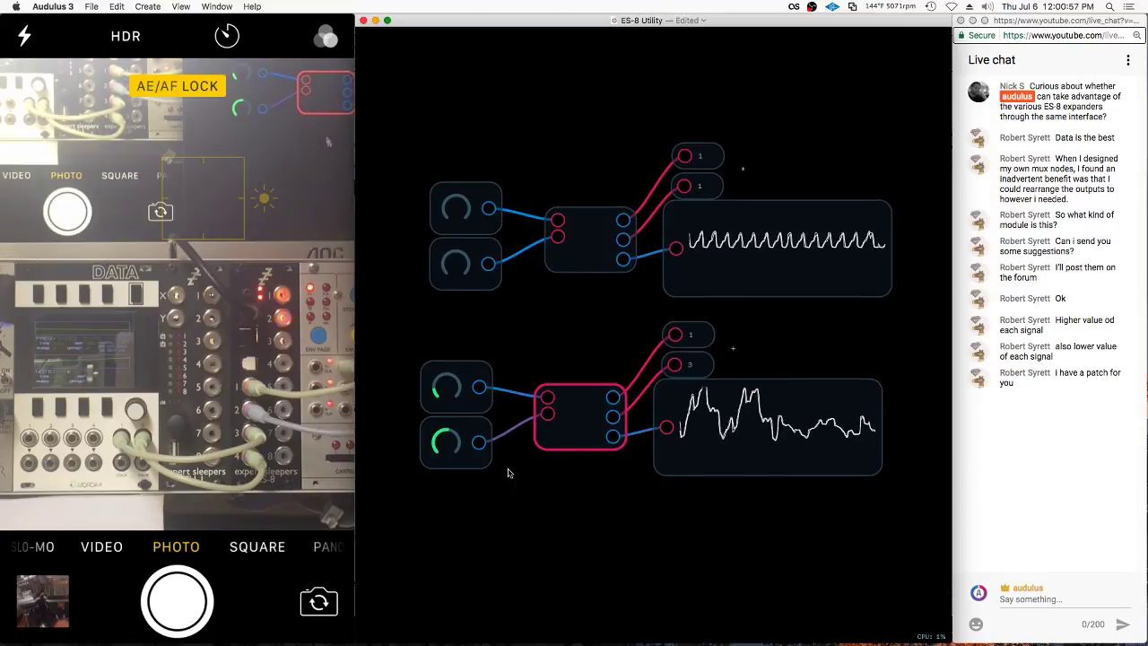
{"action": "left_click", "coordinate": [505, 346]}
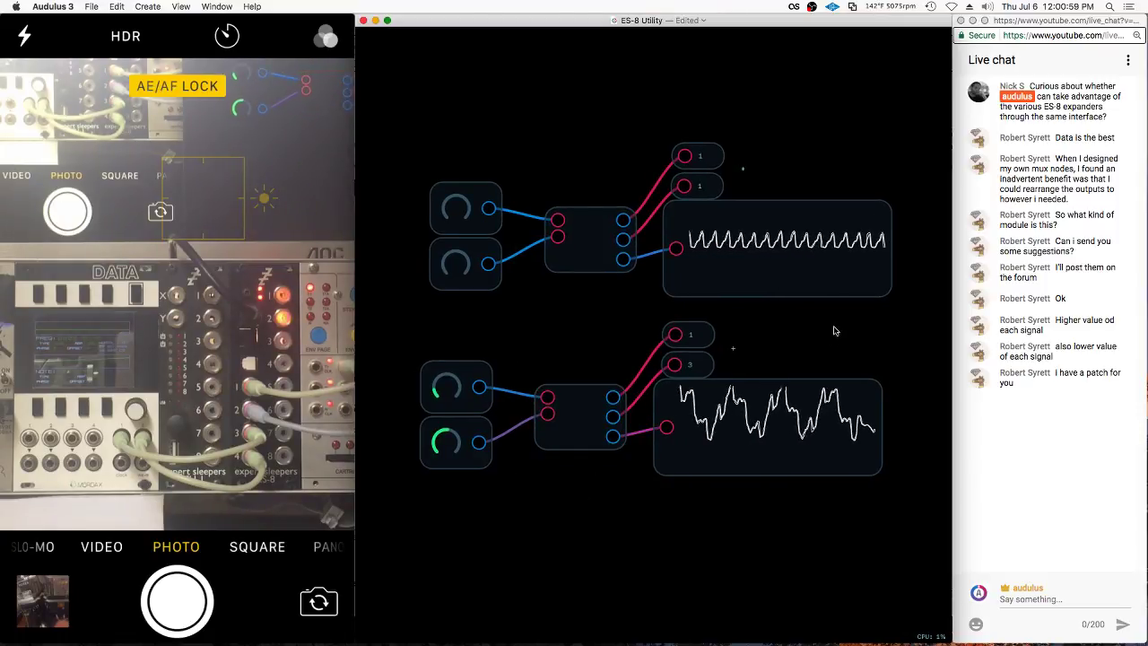
{"action": "double_click", "coordinate": [812, 441]}
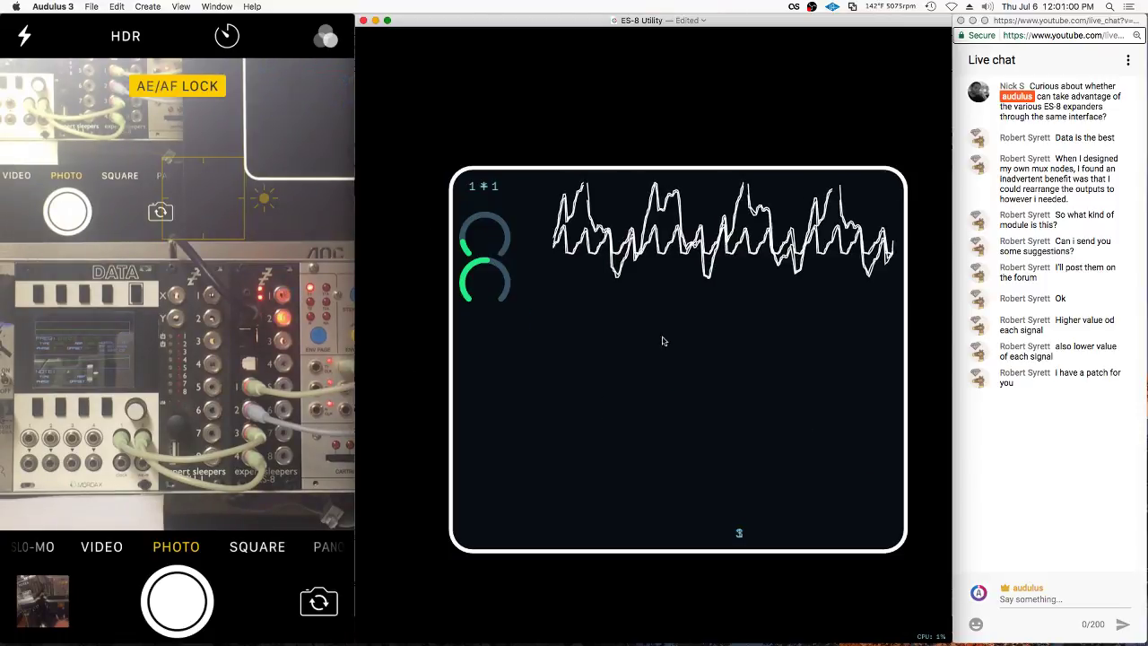
{"action": "right_click", "coordinate": [635, 389]}
{"action": "key", "text": "Escape"}
{"action": "scroll", "coordinate": [668, 188], "scroll_direction": "down", "scroll_amount": 1}
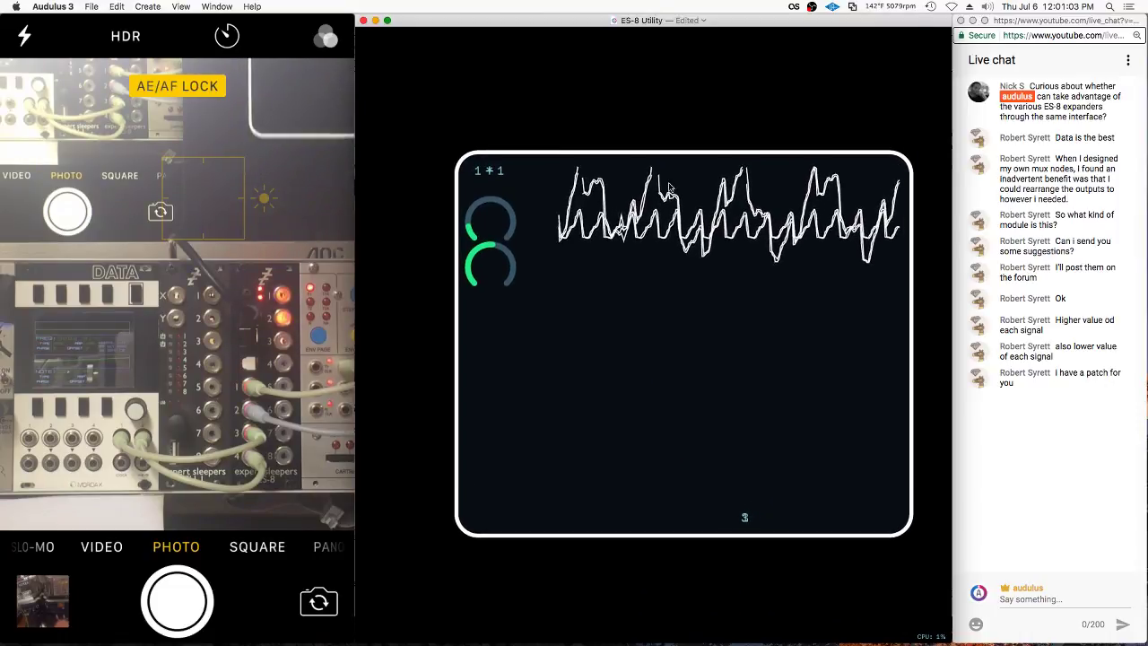
{"action": "right_click", "coordinate": [559, 182]}
{"action": "left_click", "coordinate": [579, 325]}
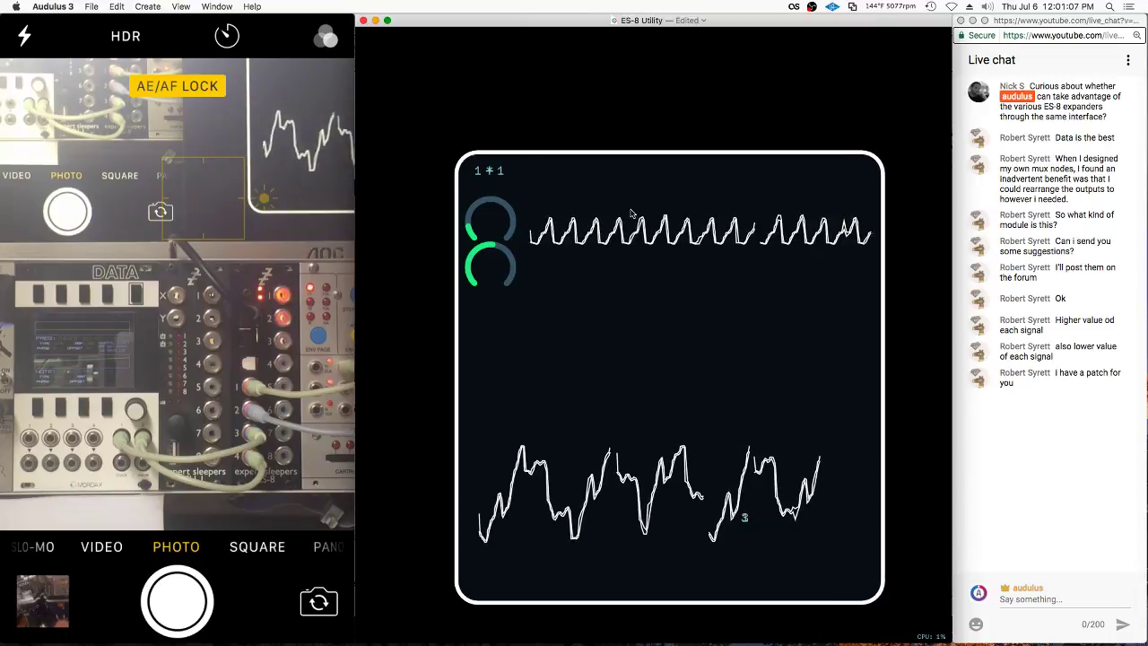
Arrange the lower waveform, grey and green knobs, and 1 label into a second panel row
{"action": "left_click_drag", "start_coordinate": [594, 483], "coordinate": [661, 365]}
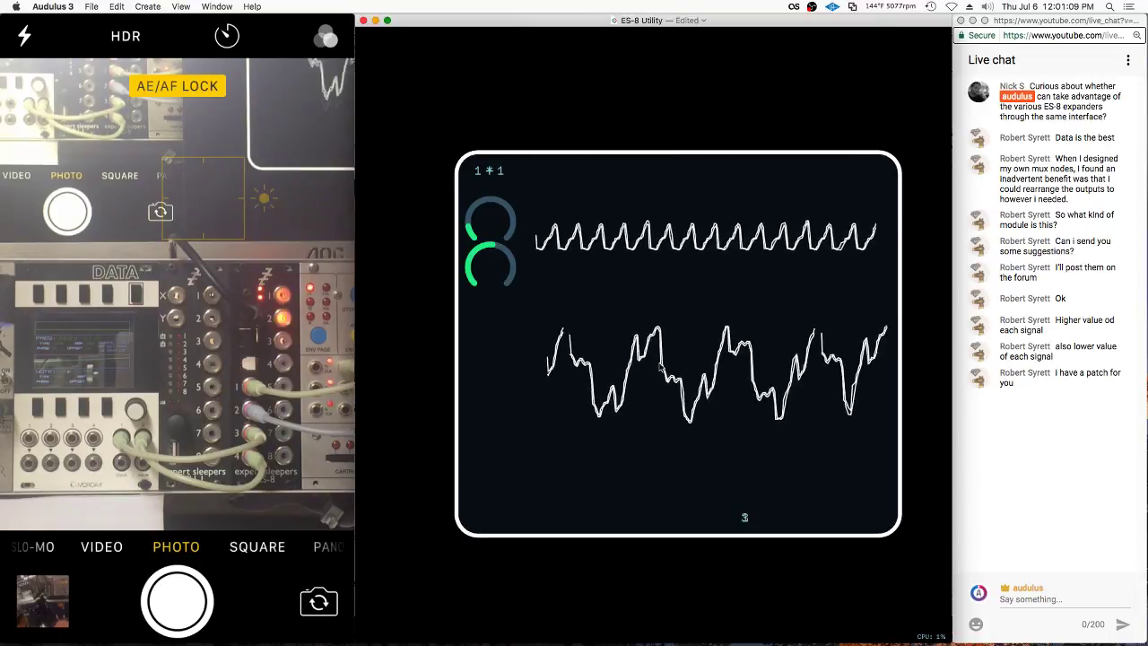
{"action": "left_click_drag", "start_coordinate": [744, 523], "coordinate": [710, 523]}
{"action": "left_click_drag", "start_coordinate": [489, 224], "coordinate": [457, 224]}
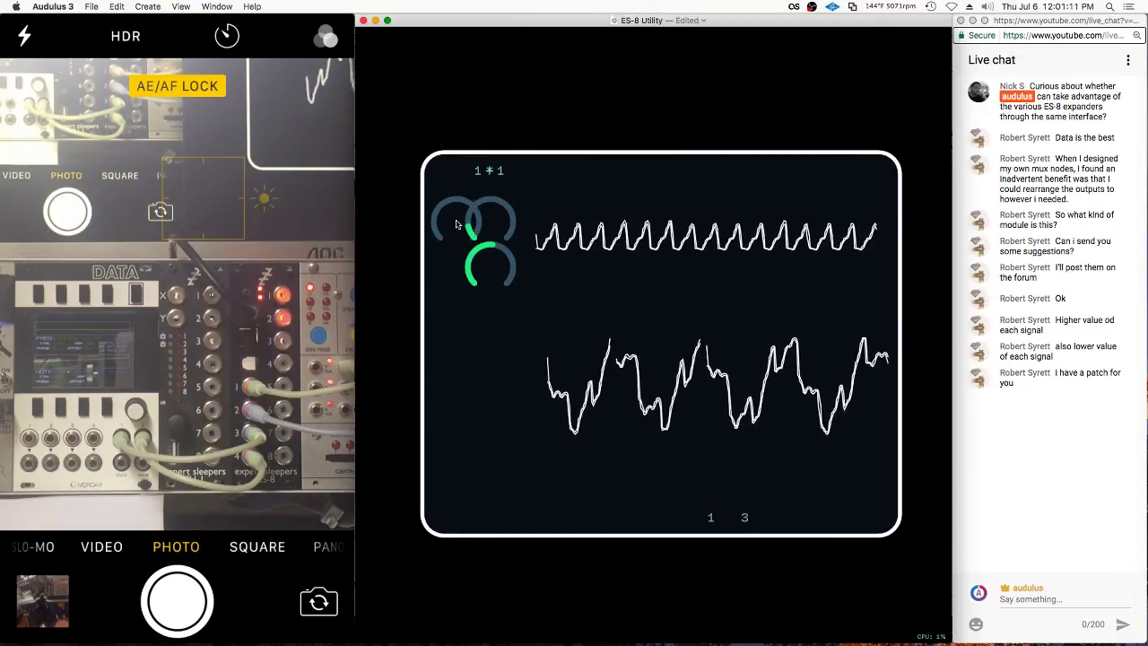
{"action": "left_click_drag", "start_coordinate": [490, 263], "coordinate": [507, 415]}
{"action": "left_click_drag", "start_coordinate": [459, 224], "coordinate": [500, 226]}
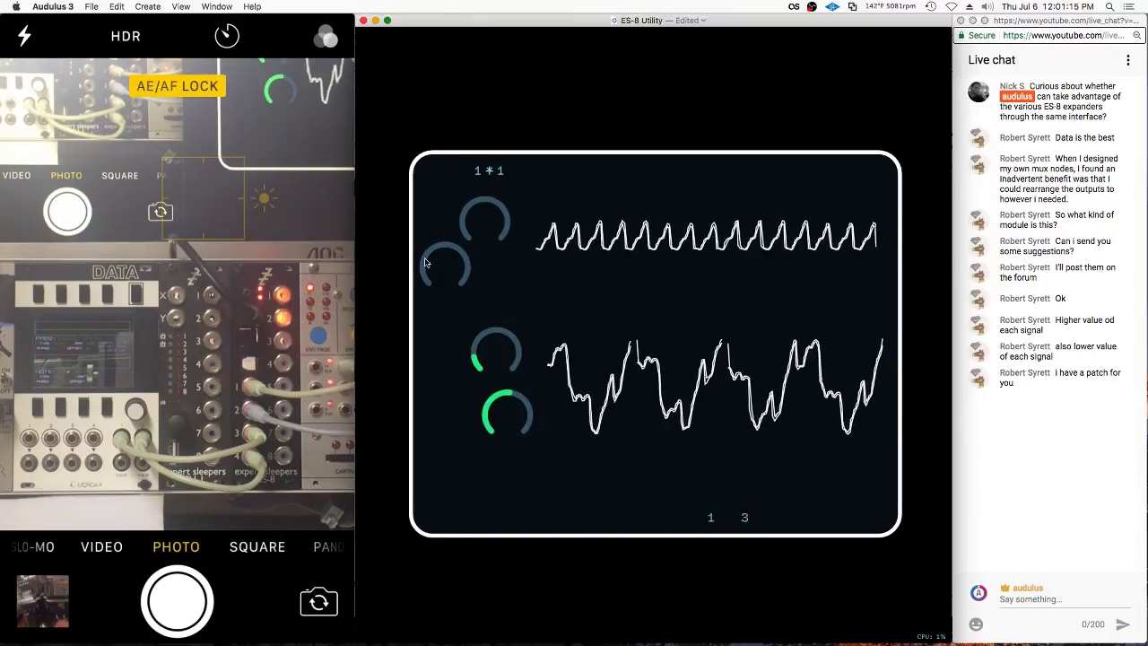
{"action": "left_click_drag", "start_coordinate": [426, 262], "coordinate": [460, 260]}
{"action": "left_click_drag", "start_coordinate": [492, 355], "coordinate": [486, 361]}
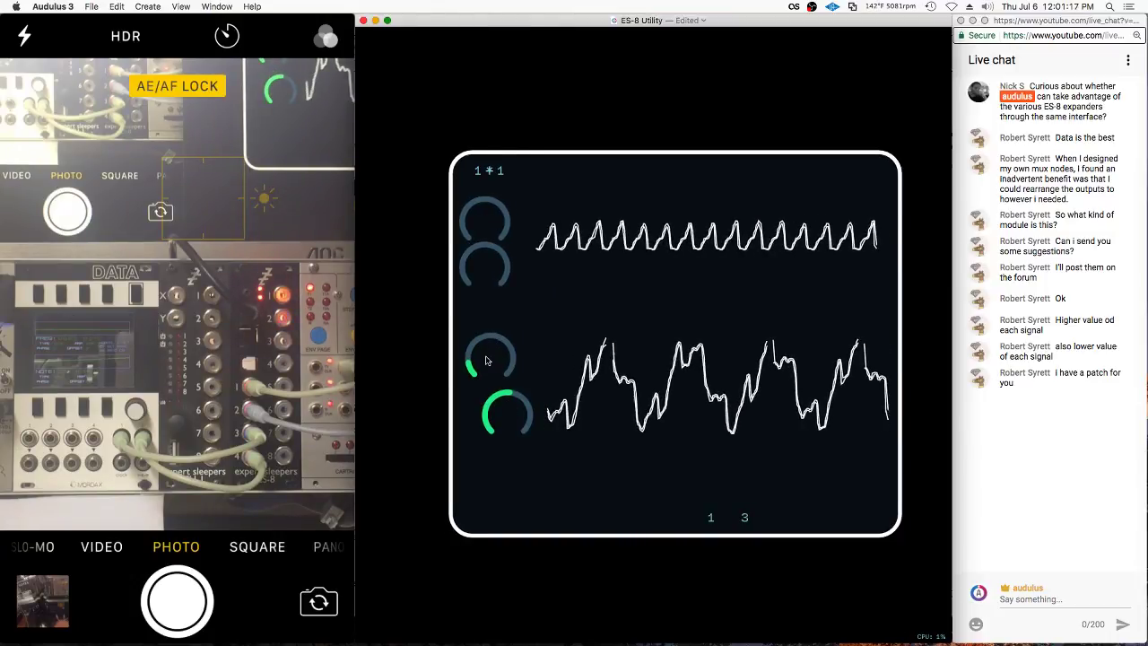
{"action": "left_click_drag", "start_coordinate": [494, 421], "coordinate": [477, 417]}
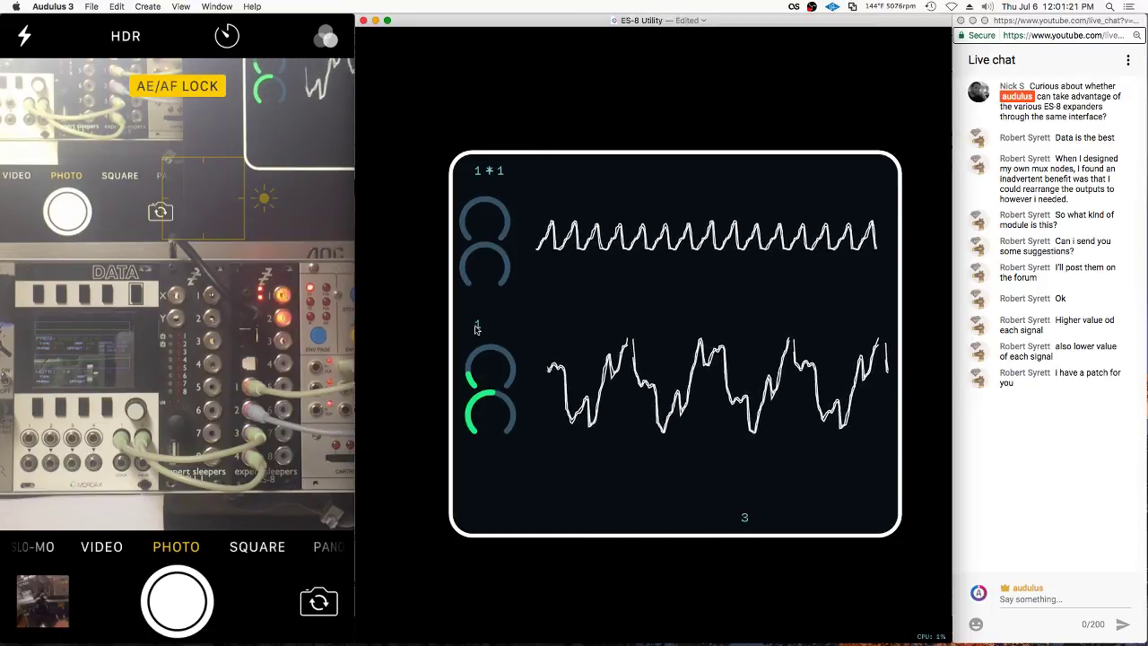
{"action": "left_click_drag", "start_coordinate": [741, 520], "coordinate": [521, 336]}
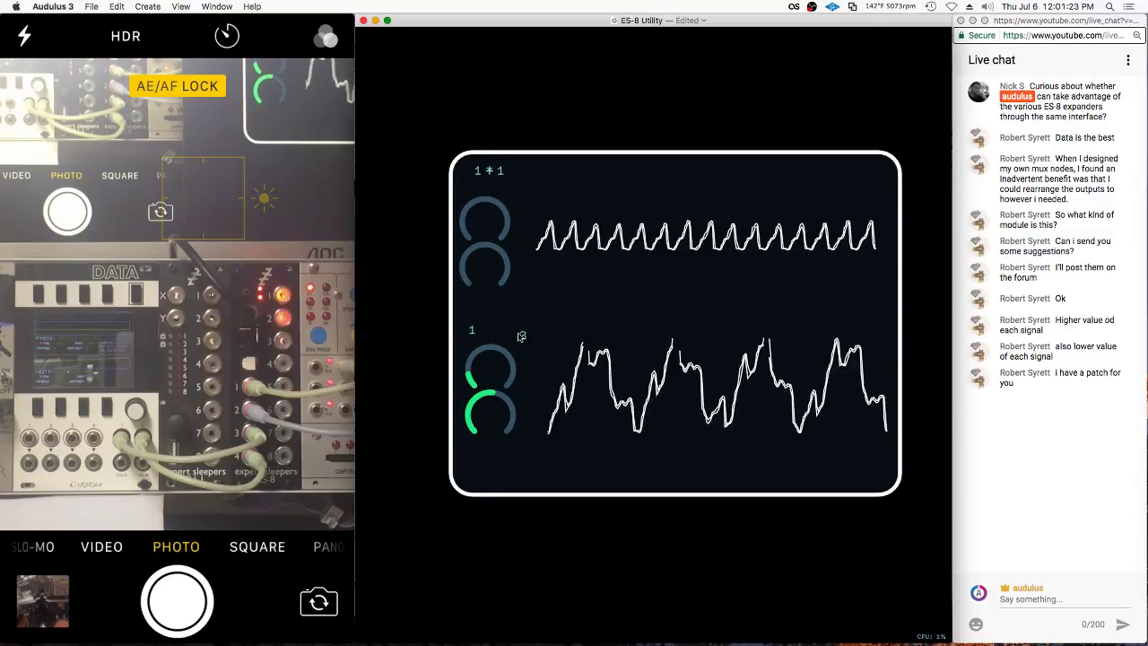
Position the * label in the top heading and check the module's inner patch
{"action": "left_click_drag", "start_coordinate": [491, 173], "coordinate": [485, 171]}
{"action": "scroll", "coordinate": [489, 334], "scroll_direction": "up", "scroll_amount": 3}
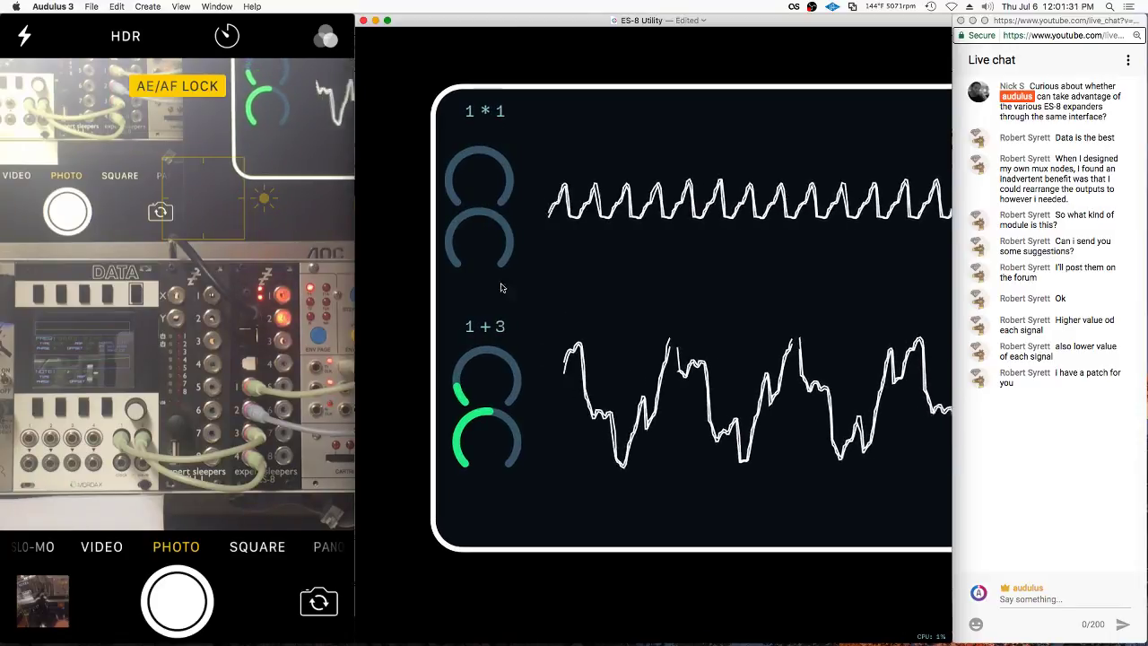
{"action": "scroll", "coordinate": [518, 278], "scroll_direction": "down", "scroll_amount": 3}
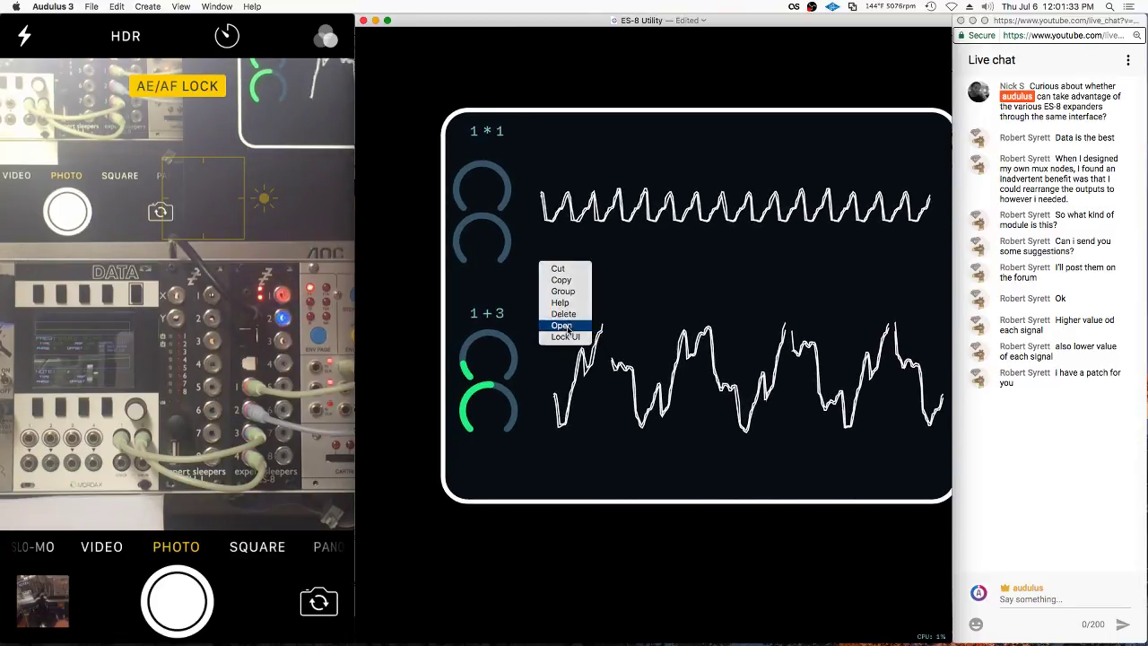
{"action": "left_click", "coordinate": [561, 324]}
{"action": "key", "text": "Escape"}
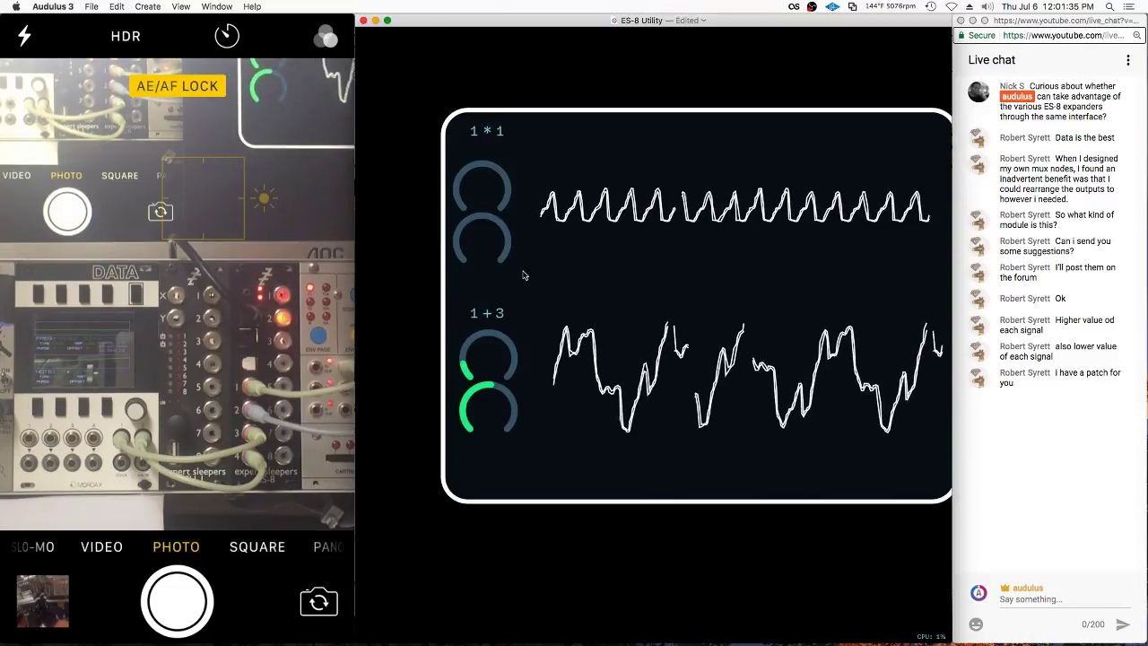
Turn the top row's knob up and back so the upper header reads 1 * 3
{"action": "key", "text": "Return"}
{"action": "left_click_drag", "start_coordinate": [477, 227], "coordinate": [575, 208]}
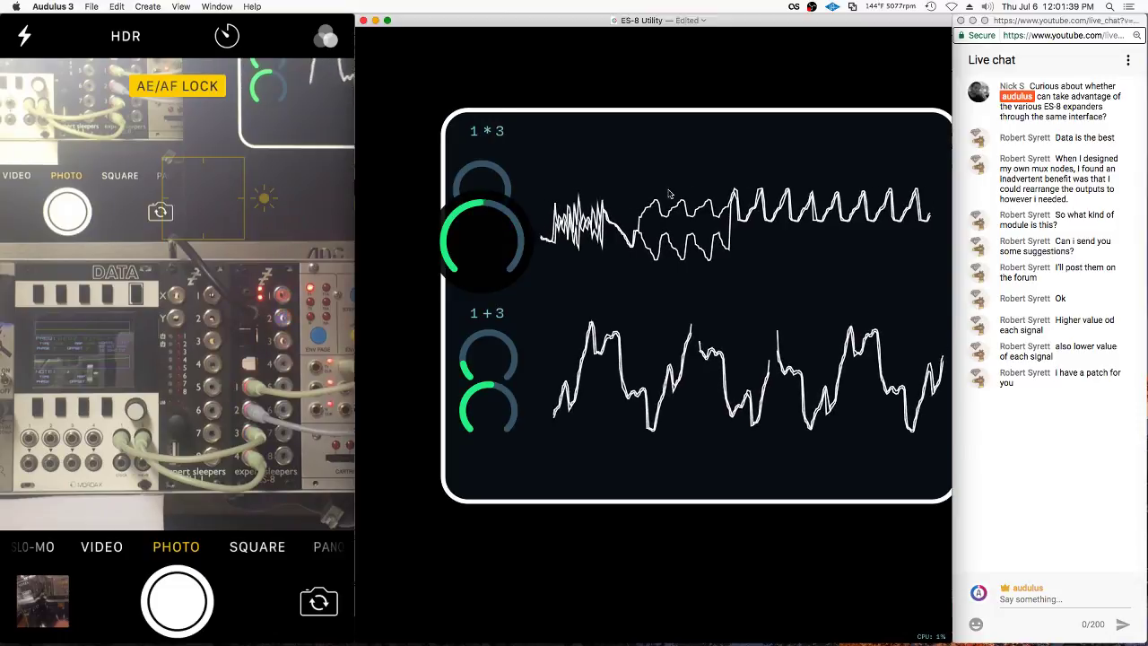
{"action": "left_click_drag", "start_coordinate": [730, 183], "coordinate": [500, 176]}
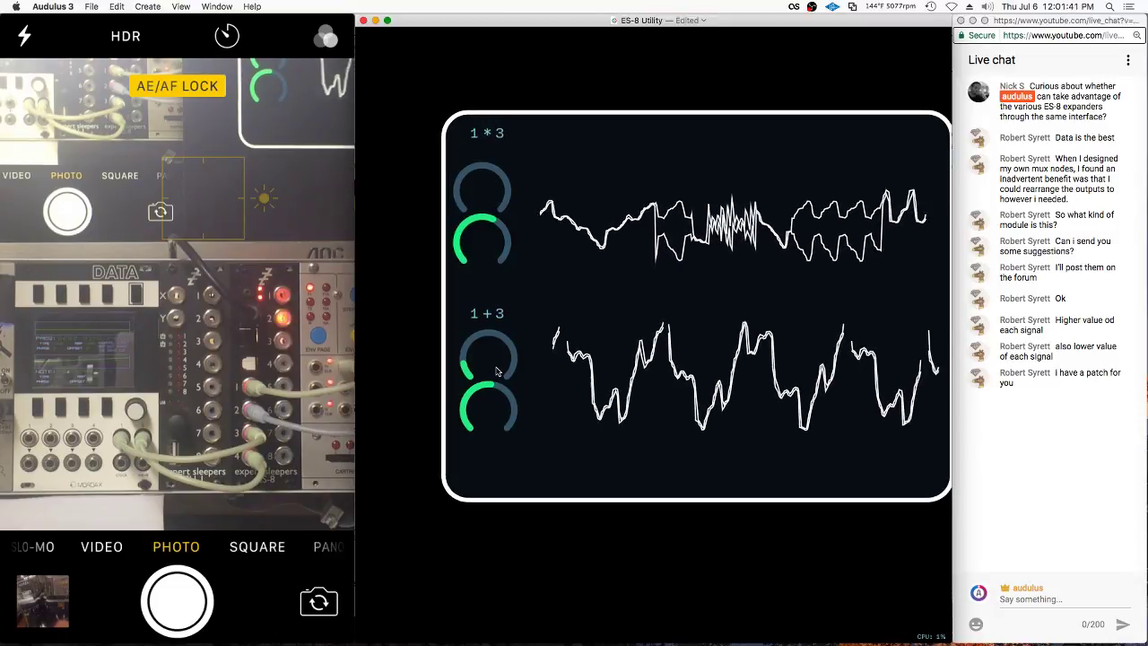
{"action": "scroll", "coordinate": [555, 267], "scroll_direction": "right", "scroll_amount": 3}
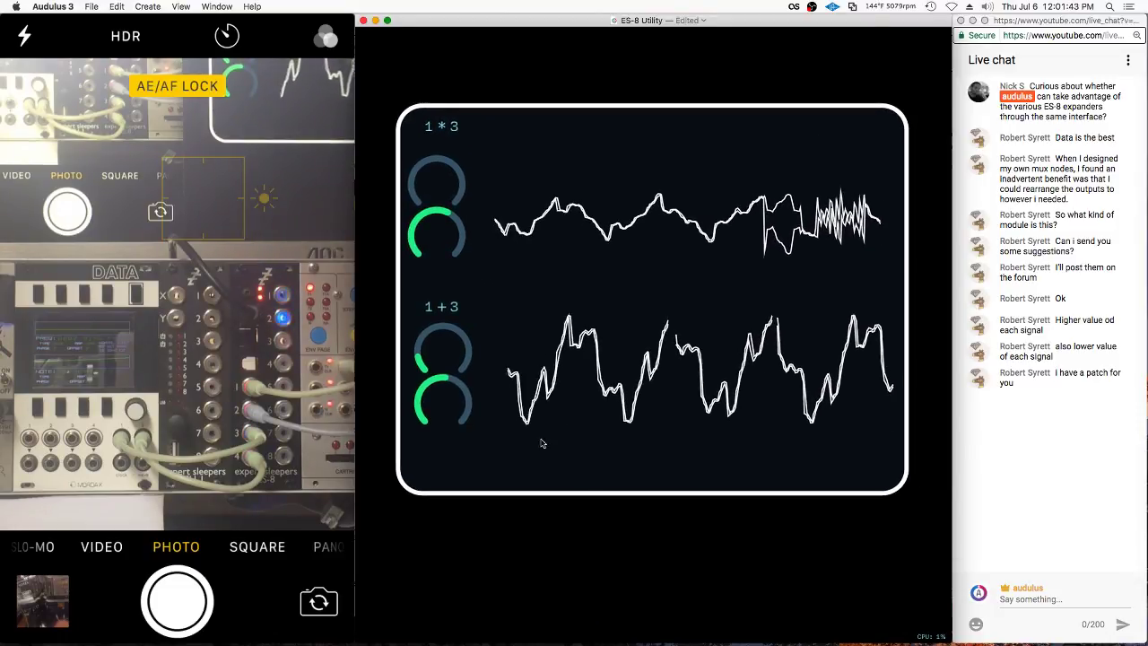
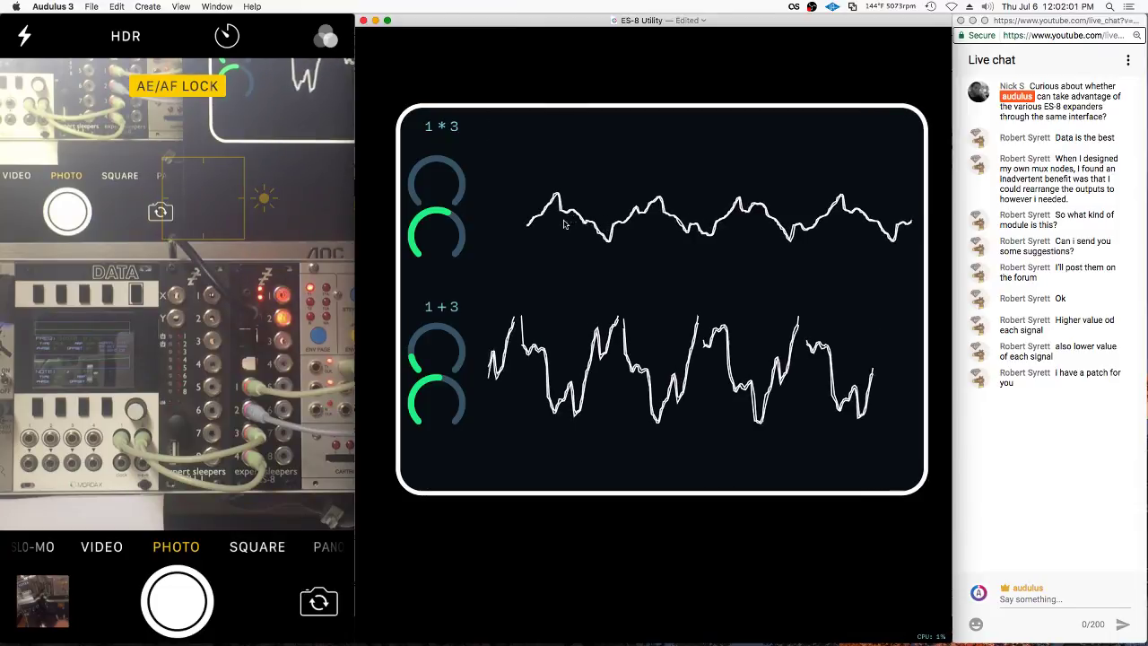
Inside the module's patch, unwire the top scope's input and feed it a .5 constant
{"action": "double_click", "coordinate": [496, 294]}
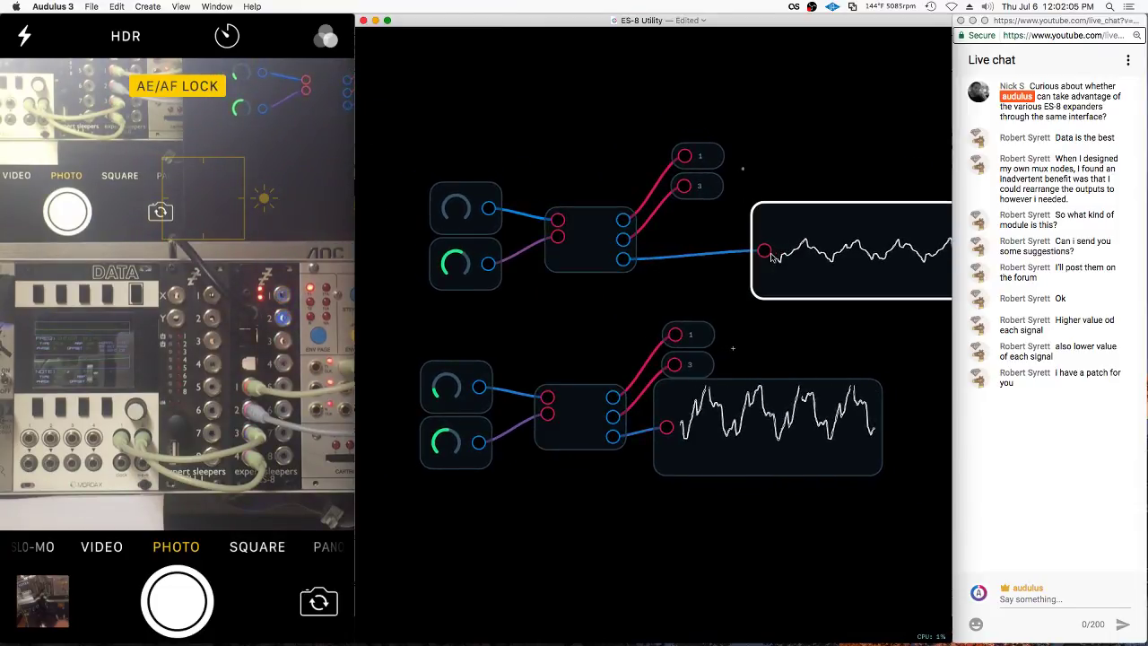
{"action": "left_click_drag", "start_coordinate": [771, 256], "coordinate": [714, 272]}
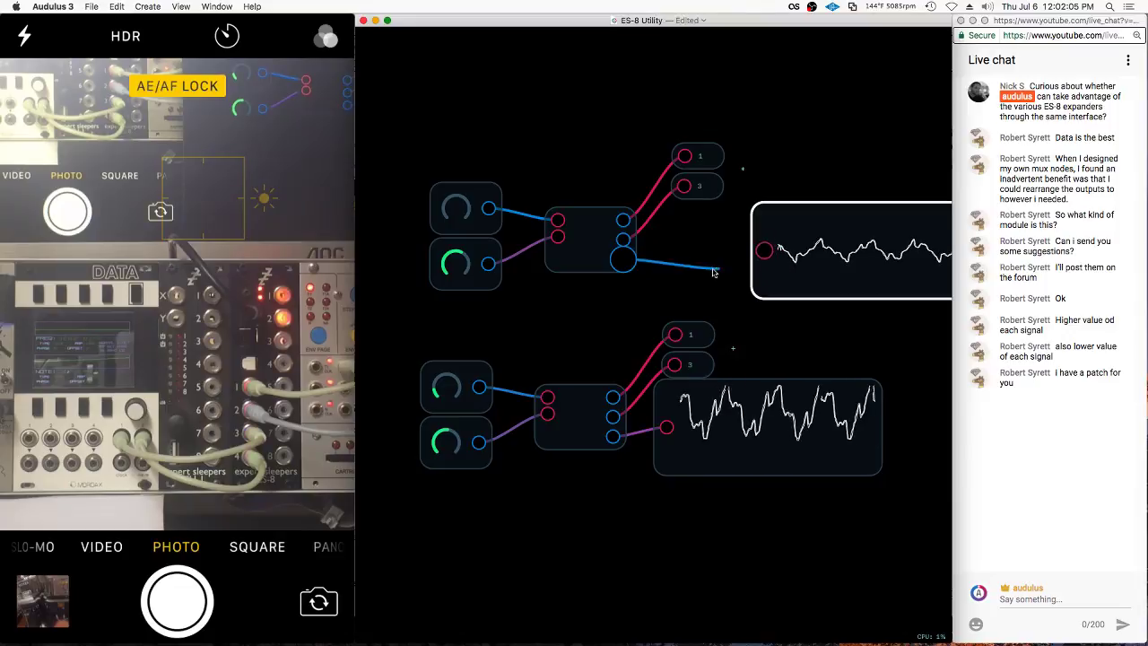
{"action": "double_click", "coordinate": [764, 251]}
{"action": "type", "text": ".5"}
{"action": "key", "text": "Return"}
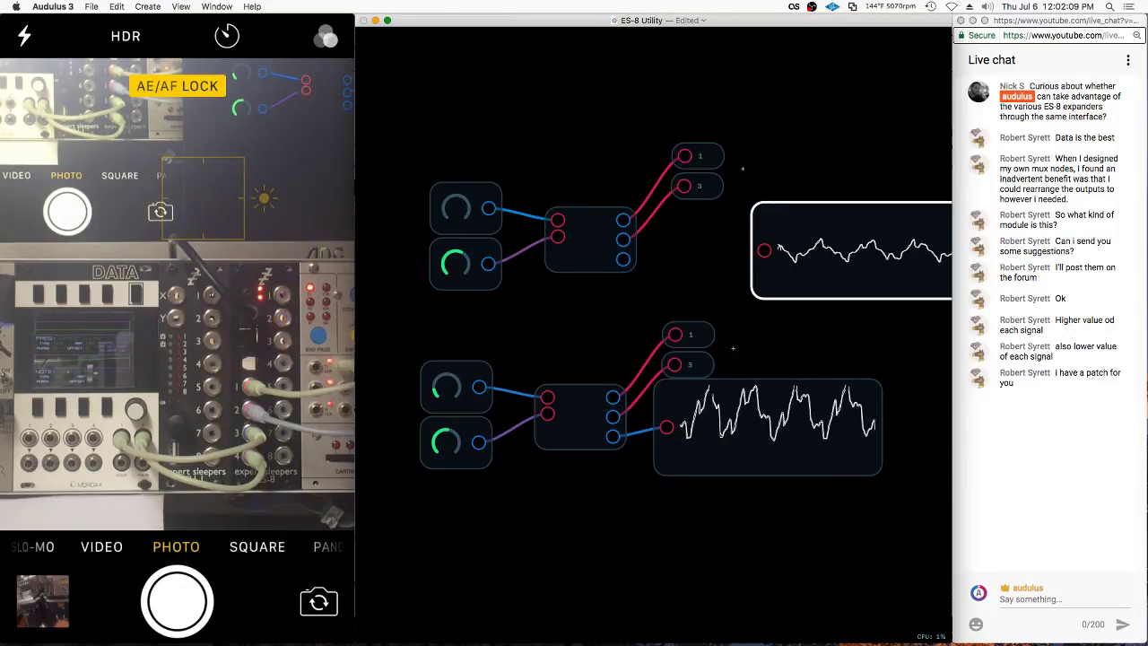
Replace the .5 constant with a 0 constant on the top scope's input
{"action": "left_click", "coordinate": [704, 238]}
{"action": "key", "text": "BackSpace"}
{"action": "left_click", "coordinate": [777, 252]}
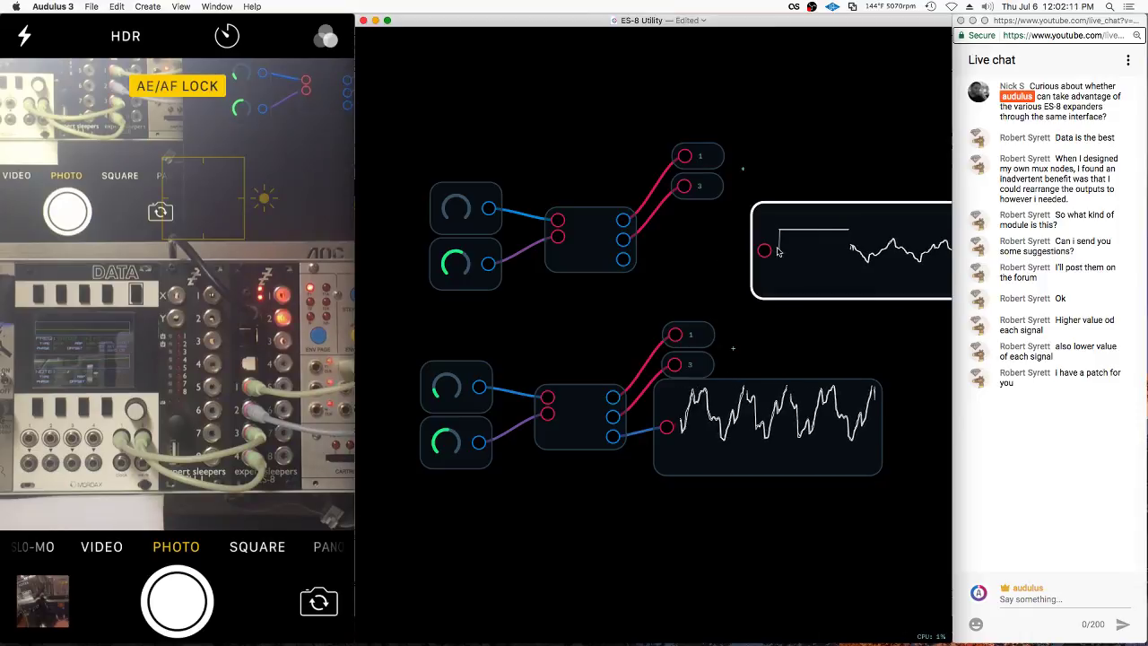
{"action": "double_click", "coordinate": [764, 251]}
{"action": "type", "text": "0"}
{"action": "key", "text": "Return"}
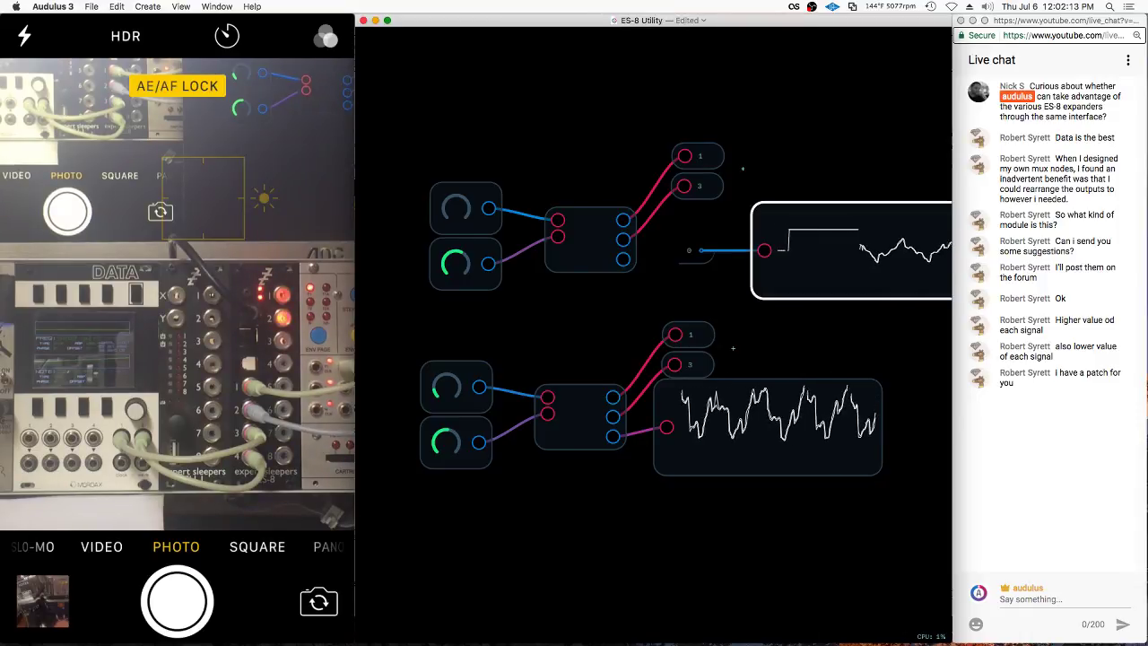
Move the 0 constant beside the scope and regroup the lower patch nodes further down
{"action": "left_click_drag", "start_coordinate": [689, 250], "coordinate": [666, 275]}
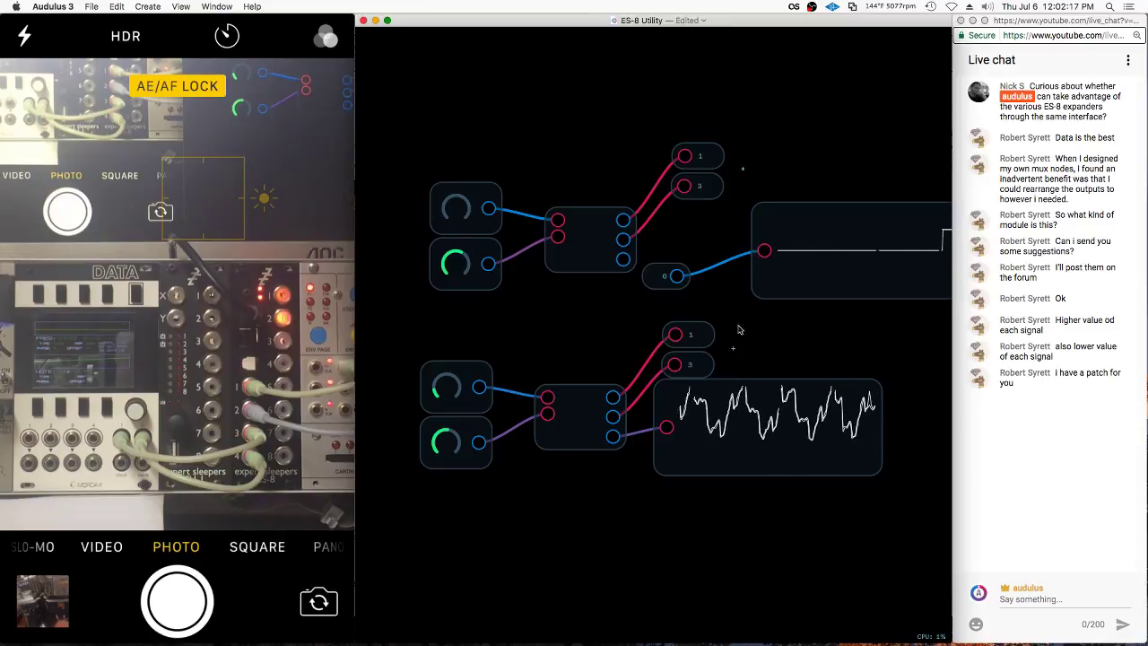
{"action": "left_click_drag", "start_coordinate": [743, 328], "coordinate": [361, 466]}
{"action": "left_click_drag", "start_coordinate": [801, 442], "coordinate": [772, 642]}
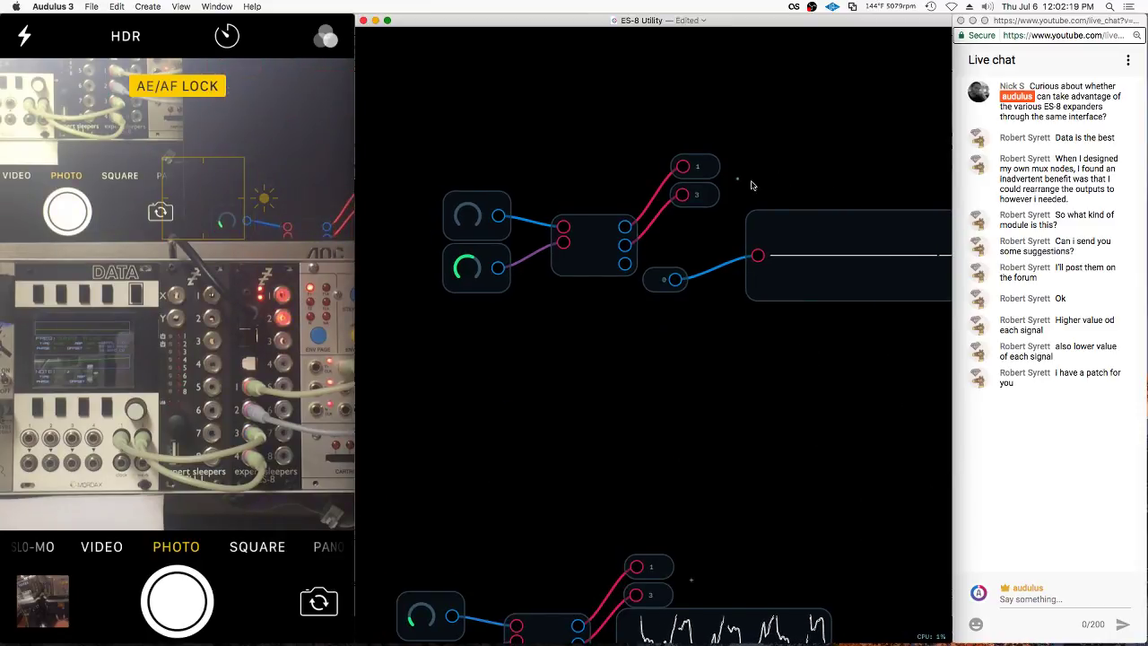
Rename the small text node's label to 0v-
{"action": "right_click", "coordinate": [667, 349]}
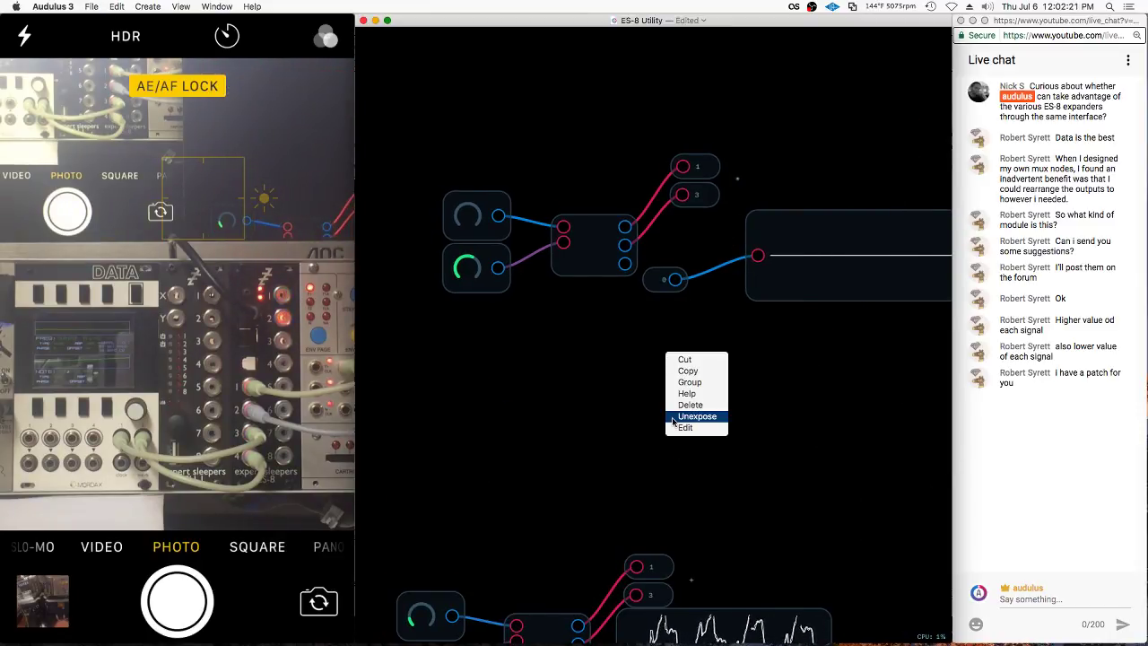
{"action": "key", "text": "Escape"}
{"action": "right_click", "coordinate": [660, 356]}
{"action": "key", "text": "Escape"}
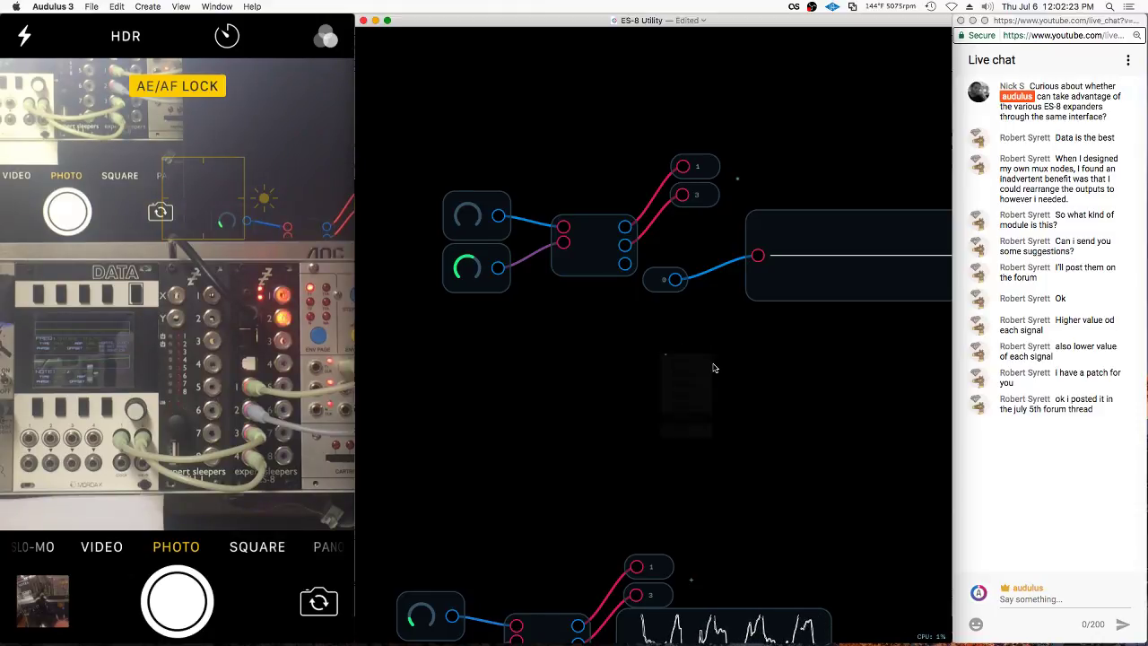
{"action": "scroll", "coordinate": [713, 367], "scroll_direction": "up", "scroll_amount": 3}
{"action": "right_click", "coordinate": [637, 350]}
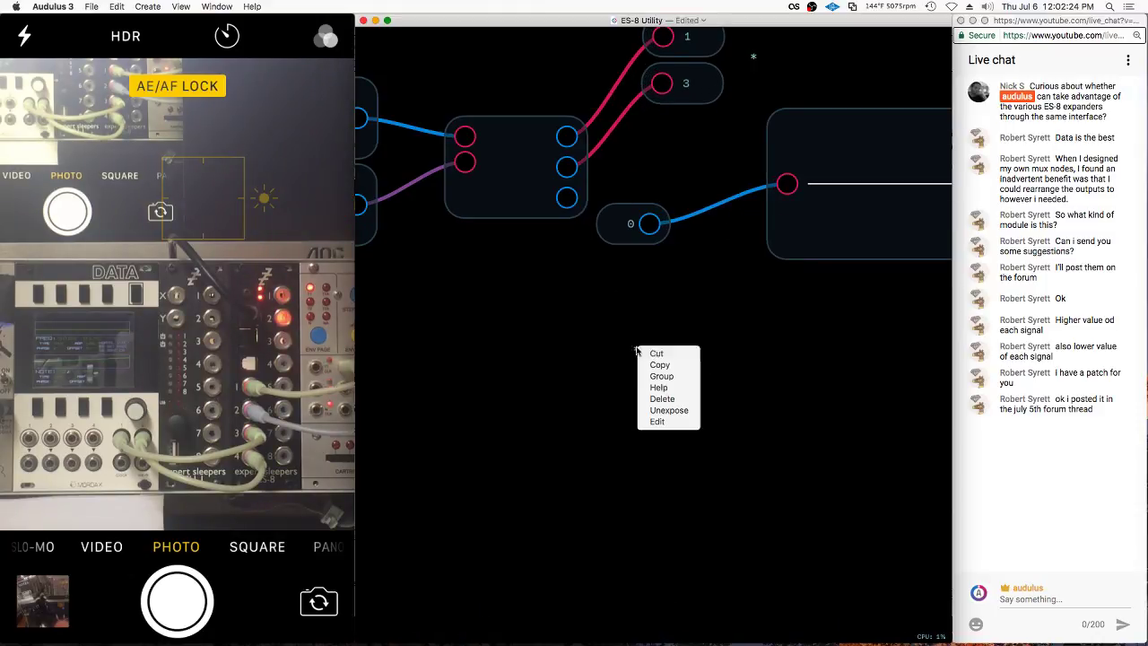
{"action": "left_click", "coordinate": [659, 427]}
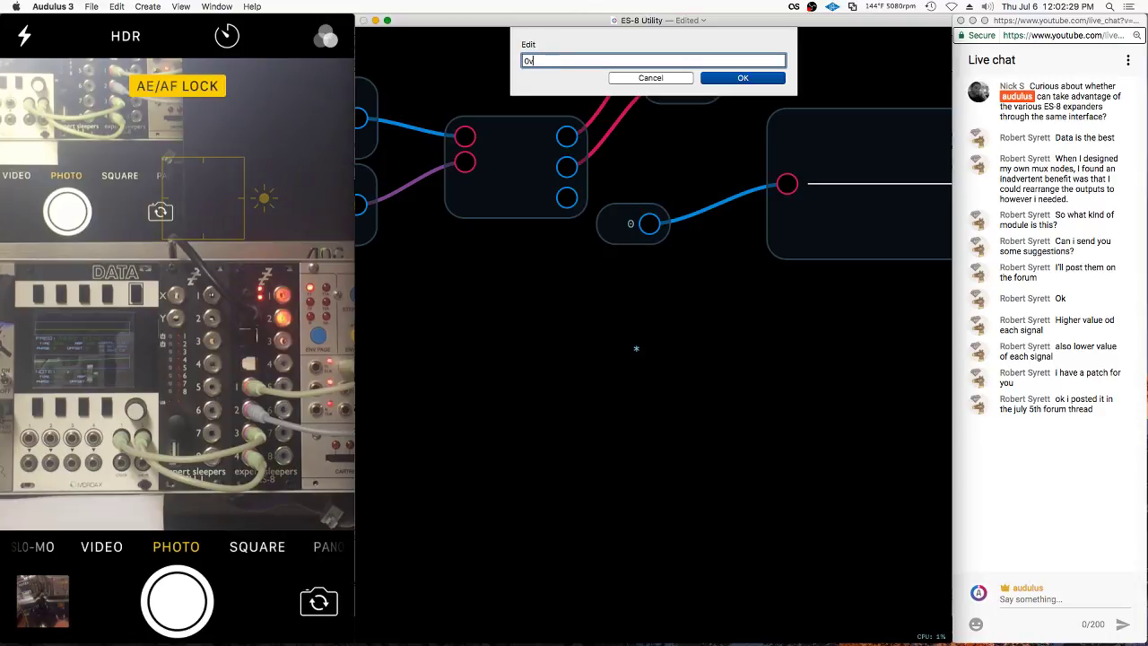
{"action": "key", "text": "Return"}
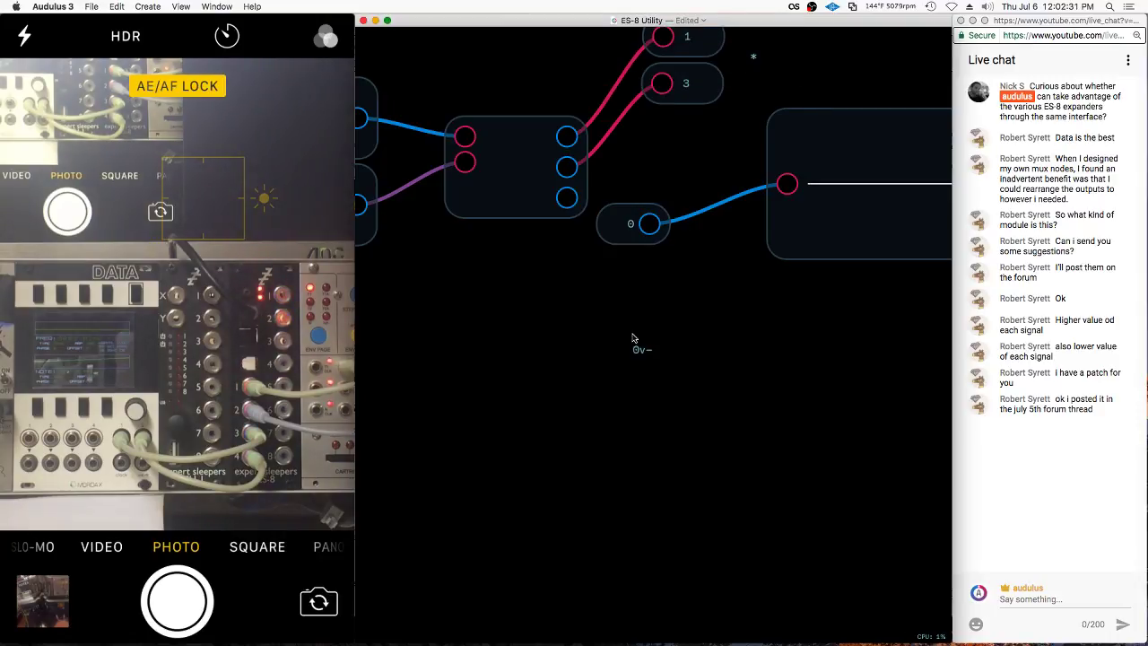
Duplicate the label into a 10v label above and a -10v label below
{"action": "left_click_drag", "start_coordinate": [632, 338], "coordinate": [651, 311]}
{"action": "right_click", "coordinate": [651, 310]}
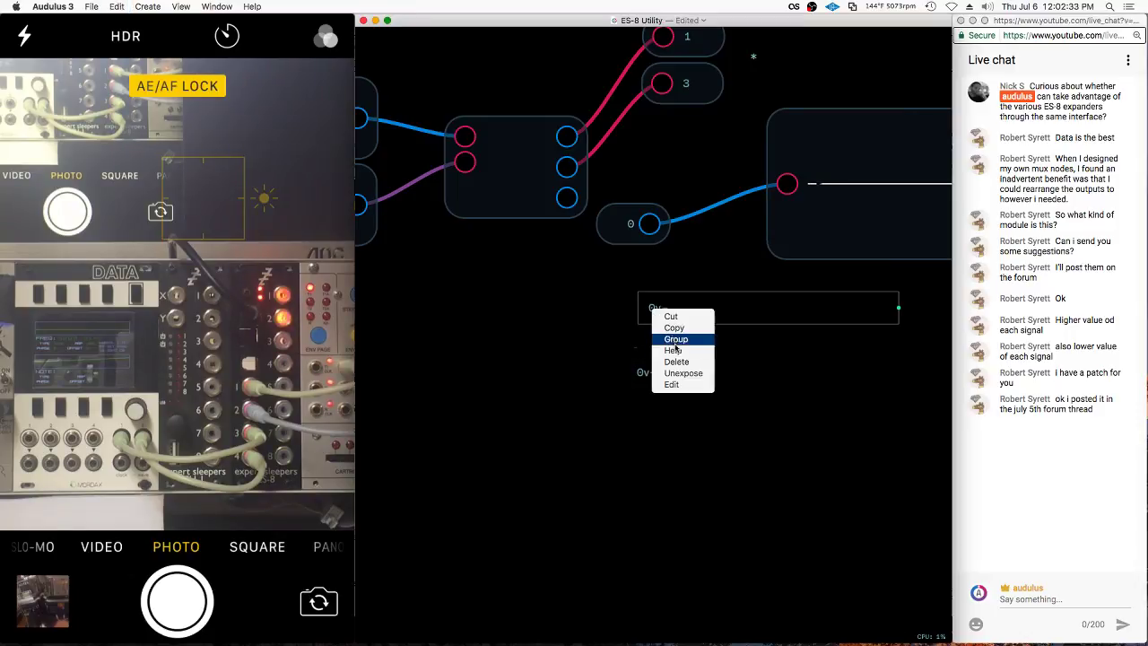
{"action": "left_click", "coordinate": [672, 384]}
{"action": "type", "text": "10"}
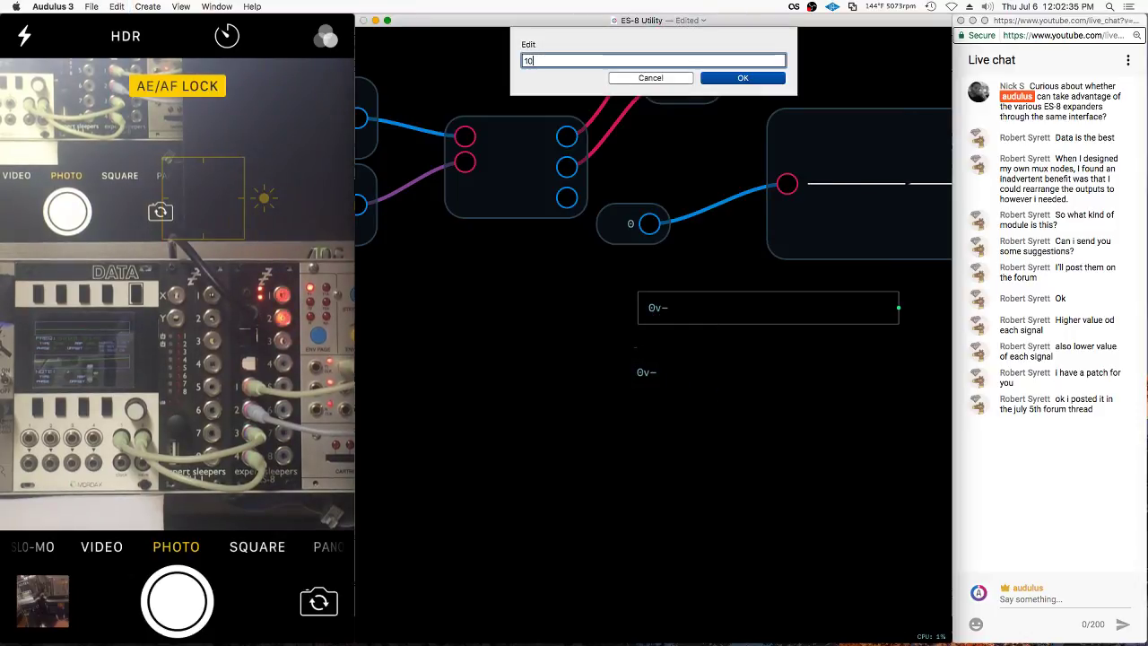
{"action": "type", "text": "v"}
{"action": "key", "text": "Return"}
{"action": "left_click_drag", "start_coordinate": [668, 308], "coordinate": [685, 491]}
{"action": "right_click", "coordinate": [685, 491]}
{"action": "left_click", "coordinate": [694, 542]}
{"action": "type", "text": "-1"}
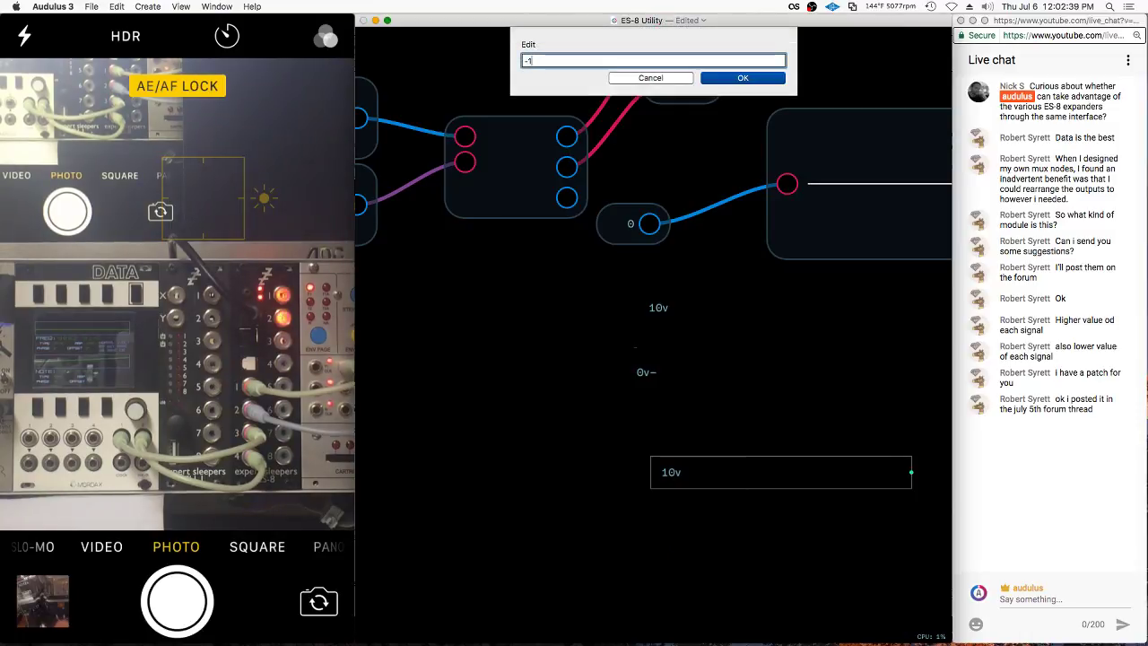
{"action": "key", "text": "Return"}
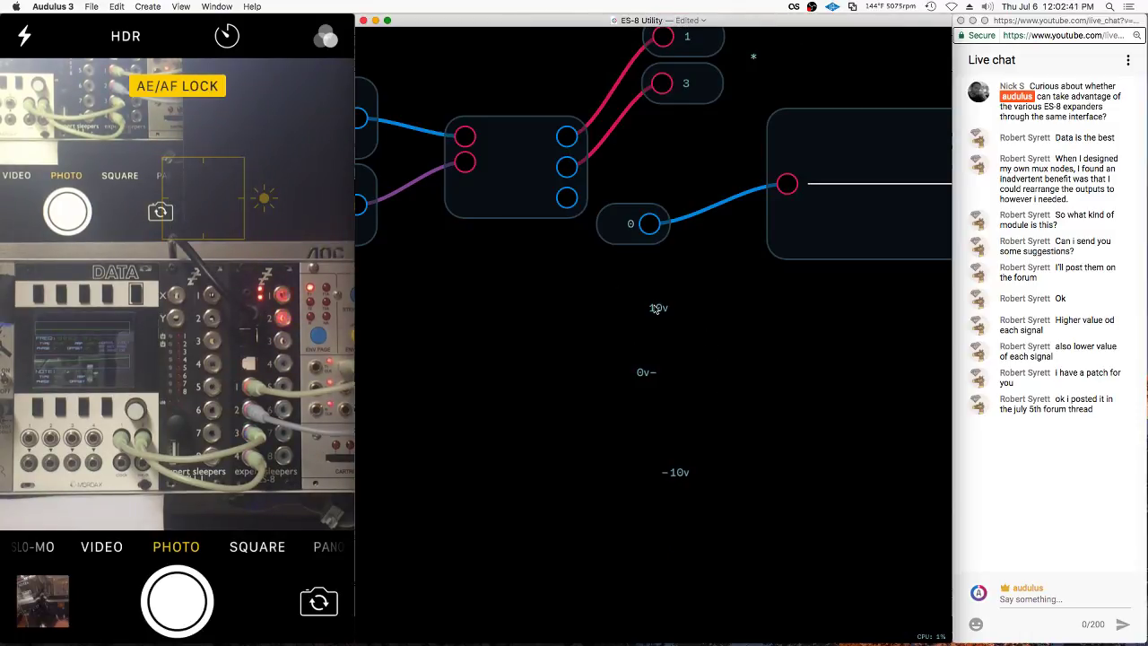
Add 5v and -5v label copies between the existing labels
{"action": "left_click_drag", "start_coordinate": [668, 312], "coordinate": [669, 351]}
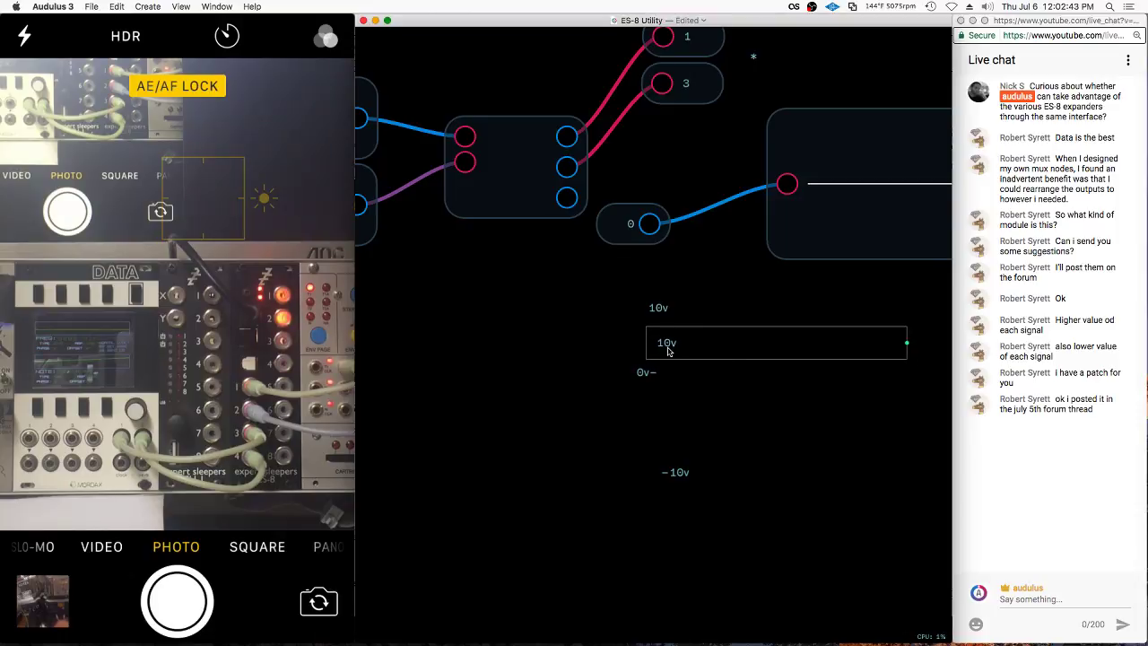
{"action": "right_click", "coordinate": [669, 348]}
{"action": "left_click", "coordinate": [688, 422]}
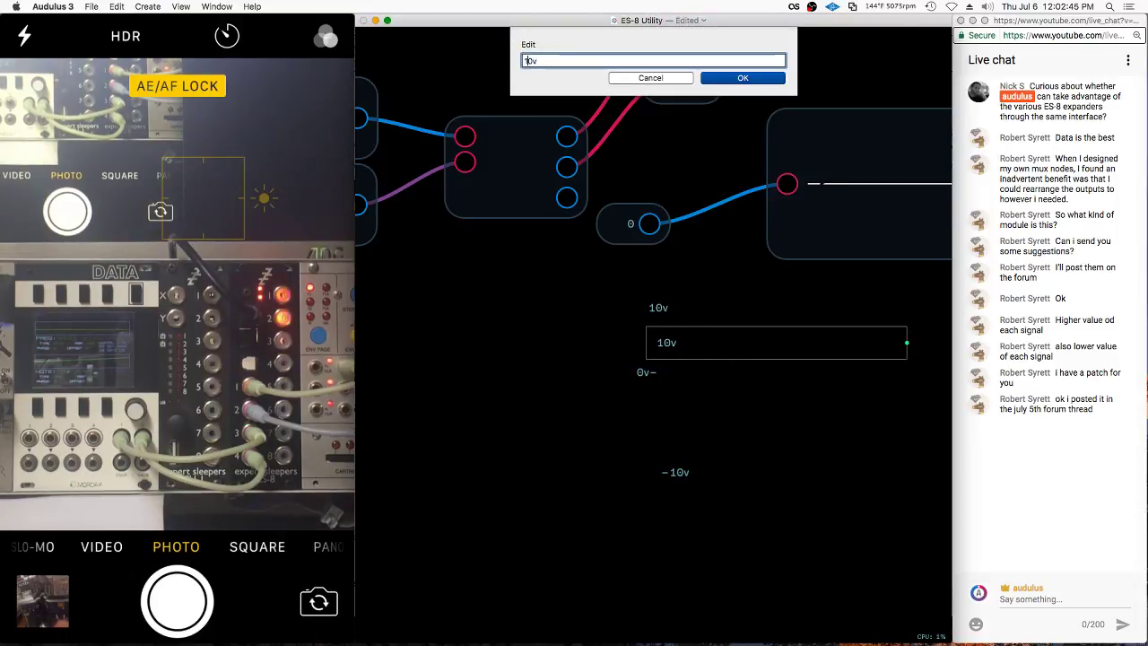
{"action": "type", "text": "5v"}
{"action": "key", "text": "Return"}
{"action": "left_click_drag", "start_coordinate": [718, 345], "coordinate": [668, 422]}
{"action": "right_click", "coordinate": [668, 428]}
{"action": "left_click", "coordinate": [688, 498]}
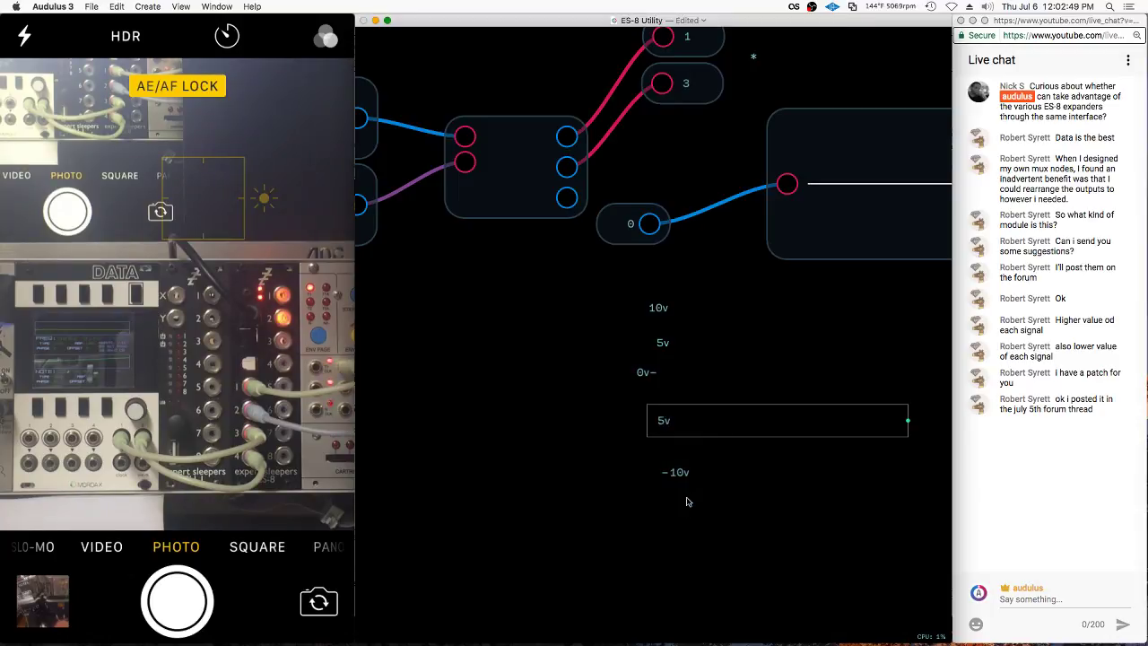
{"action": "type", "text": "-"}
{"action": "key", "text": "Return"}
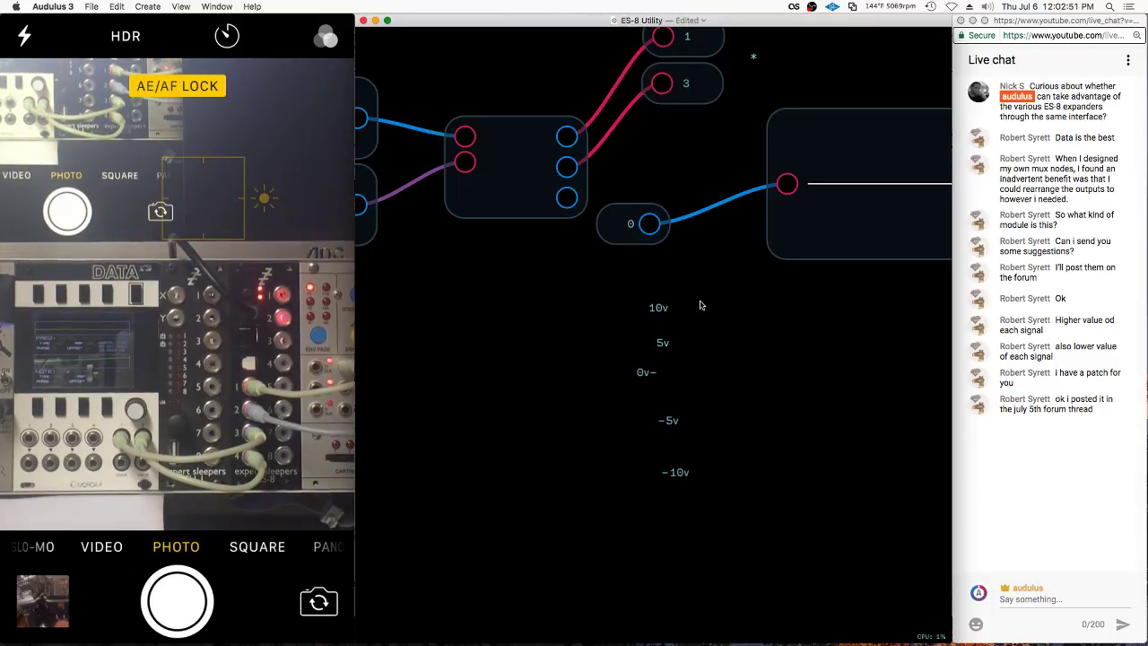
Align the label column, correct the middle label to 0v, and return to the panel
{"action": "left_click_drag", "start_coordinate": [668, 427], "coordinate": [667, 396]}
{"action": "left_click", "coordinate": [702, 361]}
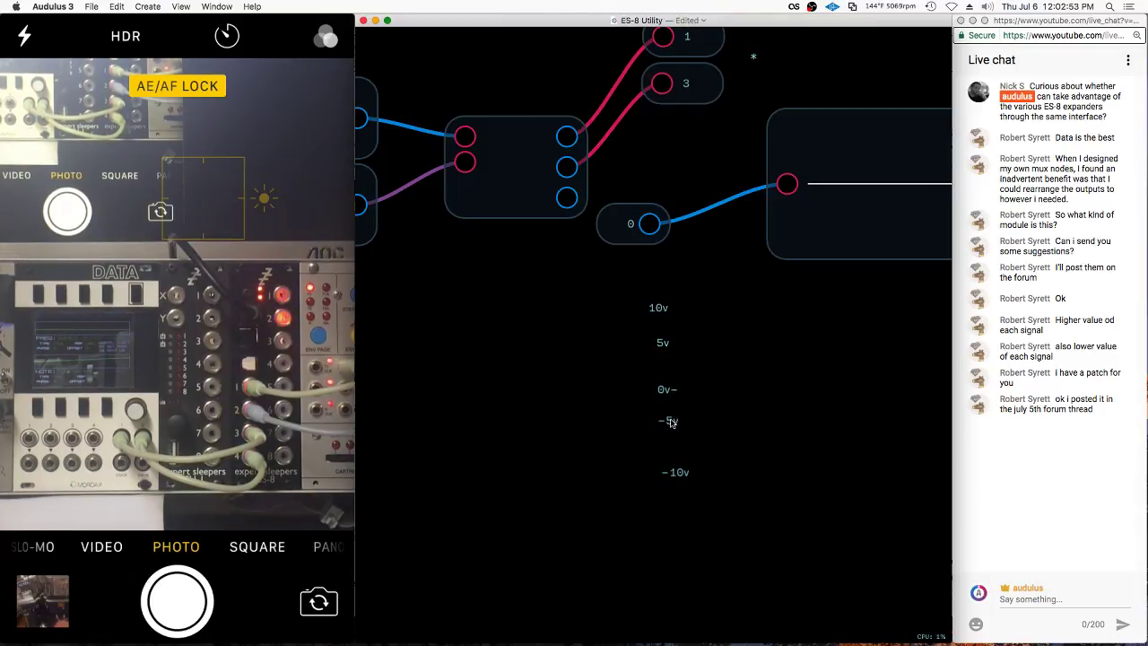
{"action": "left_click_drag", "start_coordinate": [663, 347], "coordinate": [671, 315]}
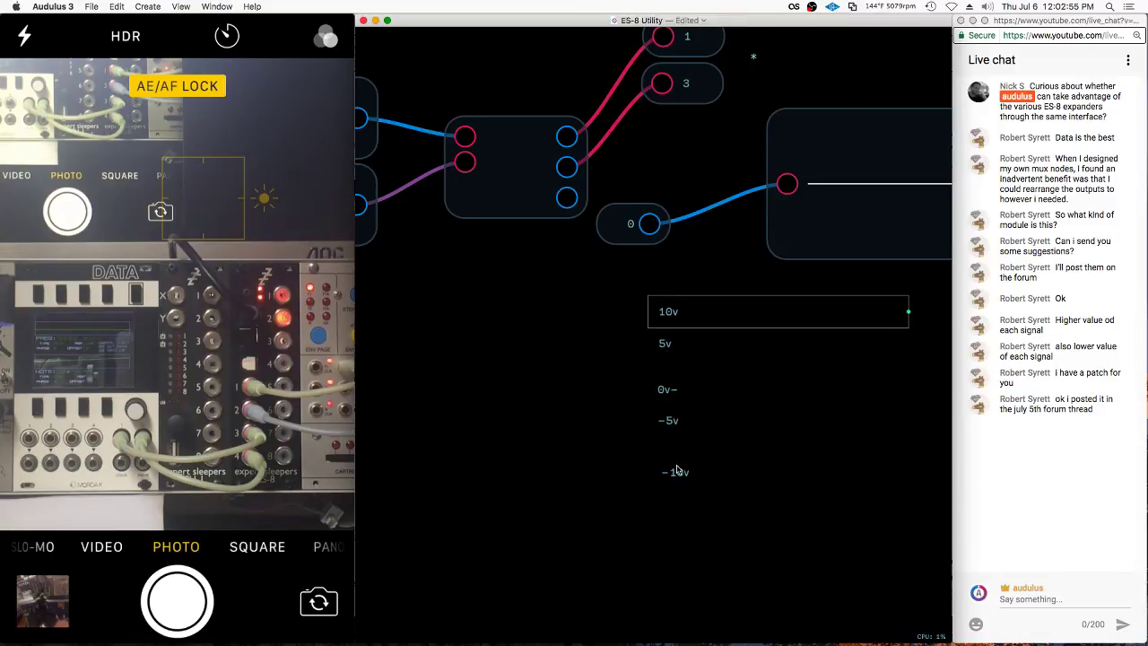
{"action": "left_click_drag", "start_coordinate": [678, 480], "coordinate": [670, 475]}
{"action": "right_click", "coordinate": [671, 386]}
{"action": "left_click", "coordinate": [690, 463]}
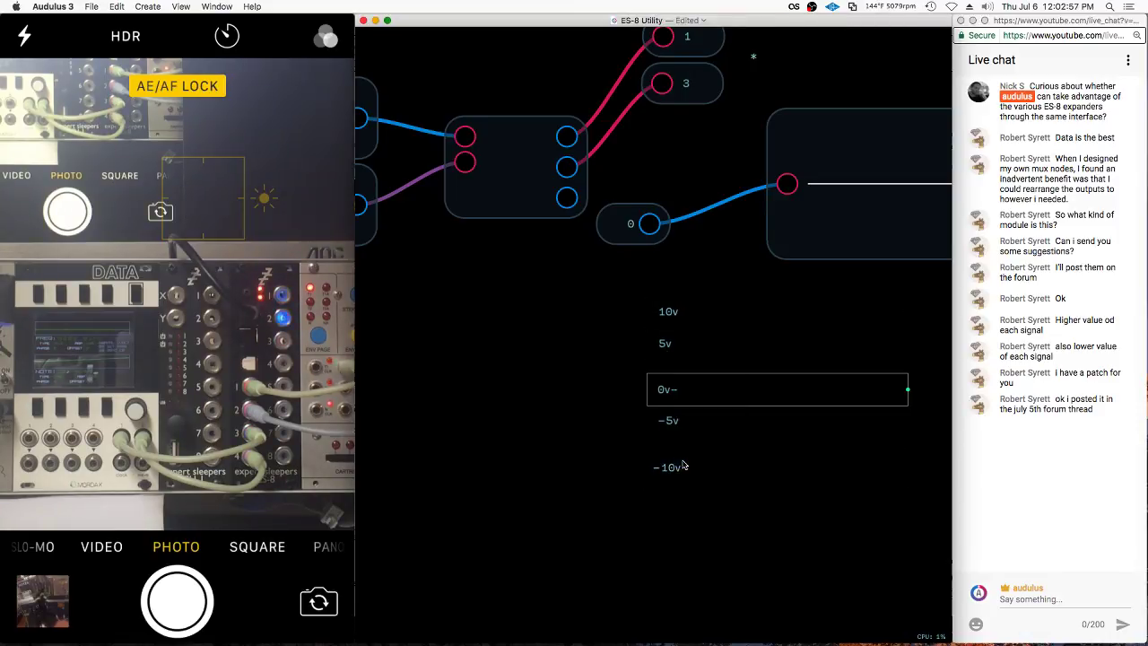
{"action": "key", "text": "Return"}
{"action": "key", "text": "Escape"}
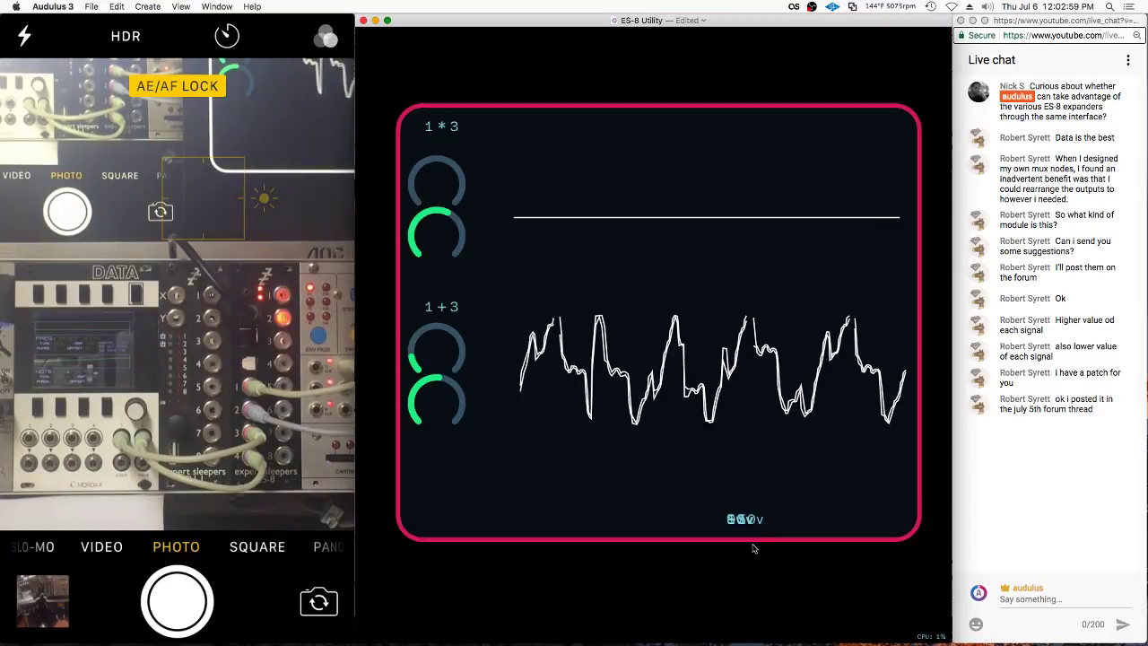
Move the 10v and 5v labels beside the 1*3 scope and set its test constant to 1
{"action": "left_click_drag", "start_coordinate": [617, 486], "coordinate": [493, 167]}
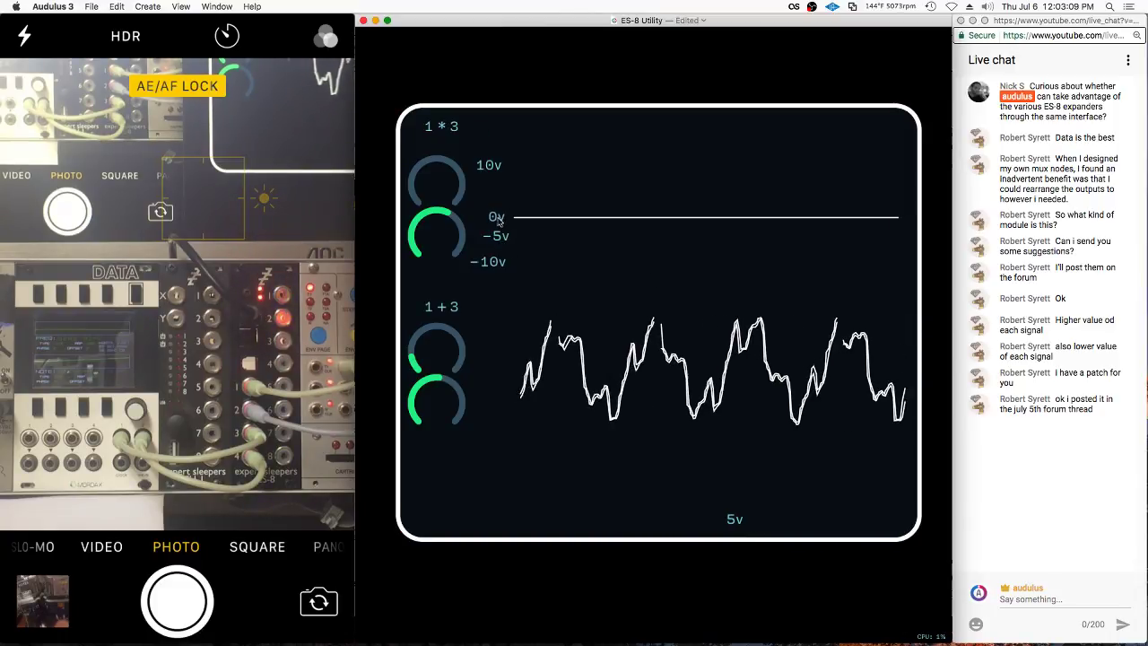
{"action": "left_click_drag", "start_coordinate": [735, 518], "coordinate": [503, 198]}
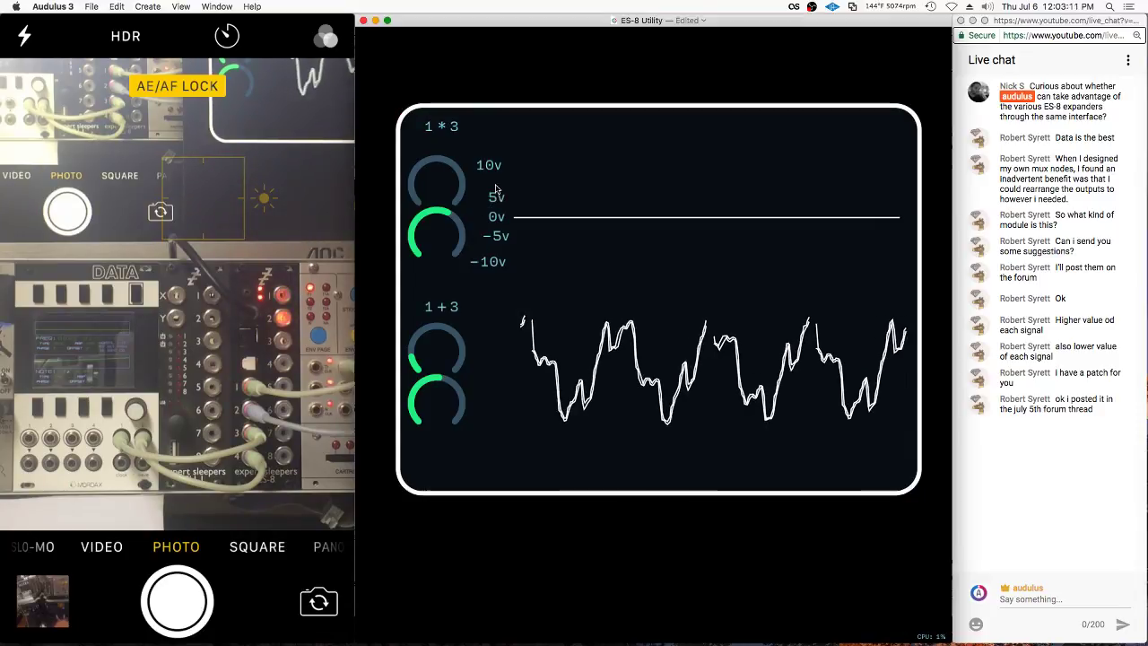
{"action": "key", "text": "Tab"}
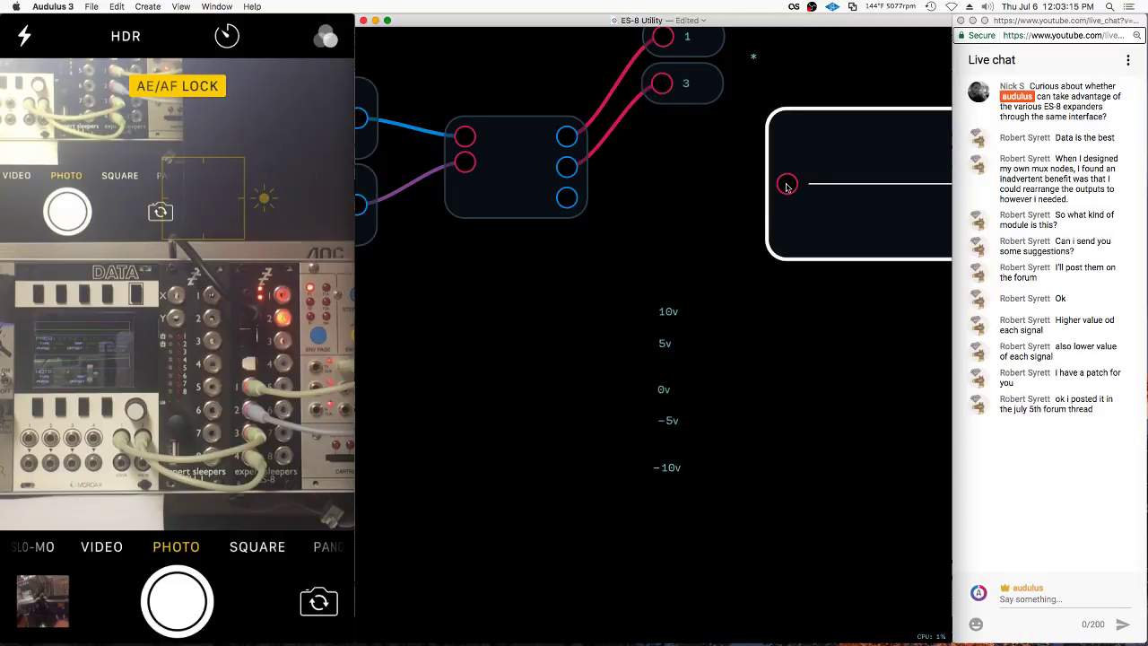
{"action": "double_click", "coordinate": [787, 186]}
{"action": "key", "text": "Escape"}
{"action": "key", "text": "Tab"}
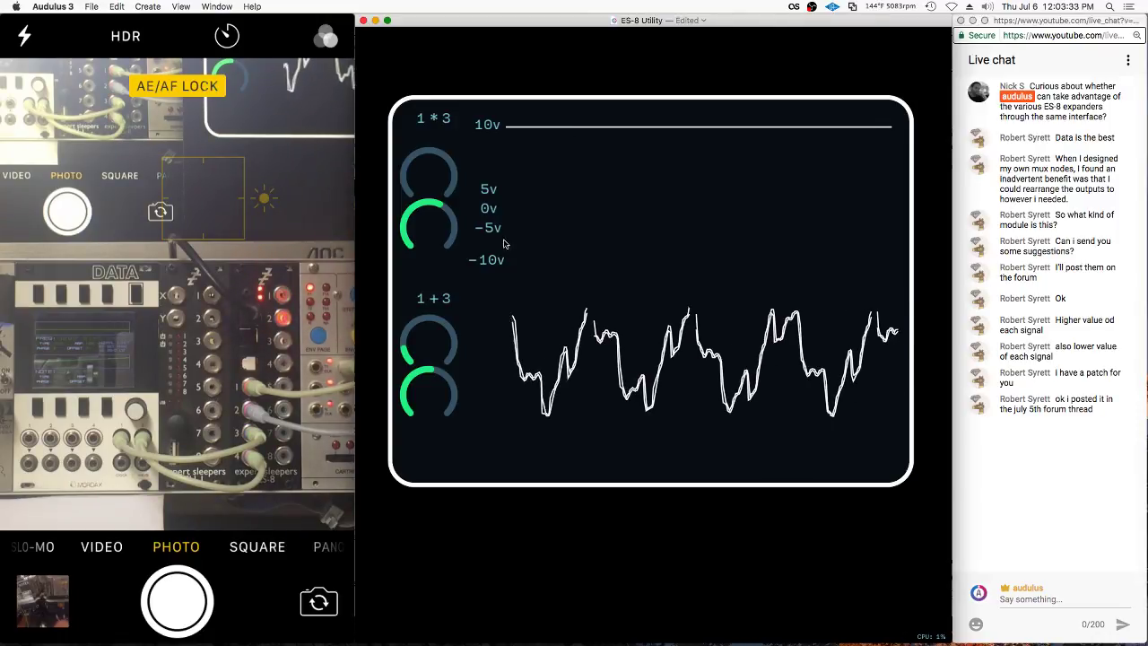
Change the top scope's constant to -1 and move the -5v label down the scale
{"action": "scroll", "coordinate": [637, 321], "scroll_direction": "down", "scroll_amount": 3}
{"action": "left_click", "coordinate": [672, 184]}
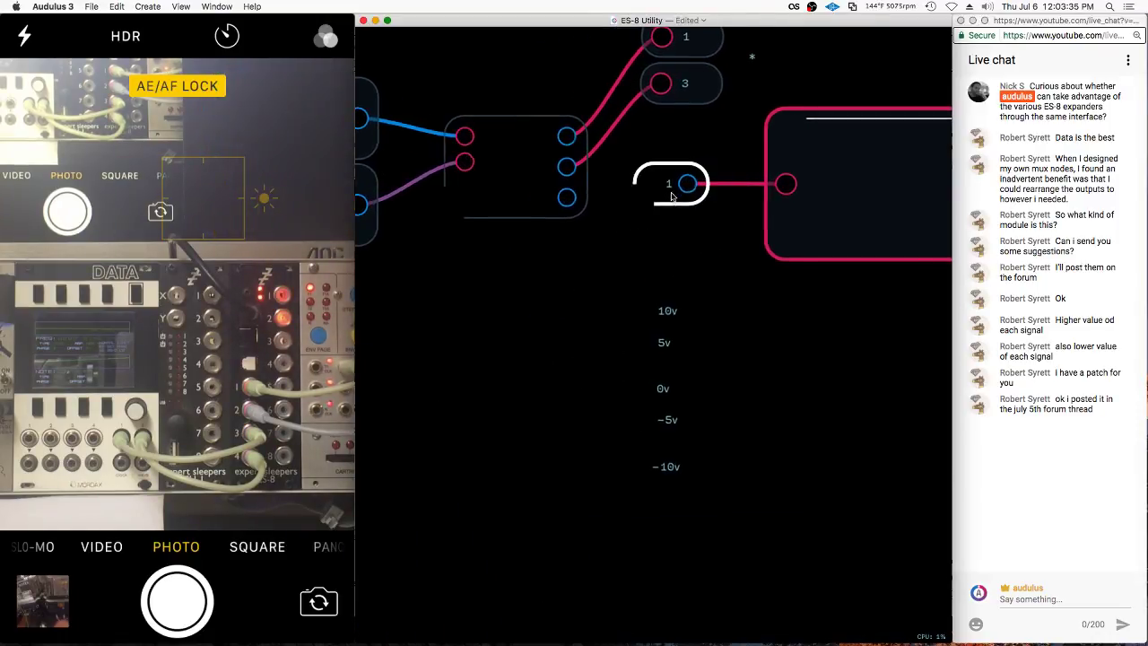
{"action": "left_click", "coordinate": [668, 183]}
{"action": "left_click", "coordinate": [689, 256]}
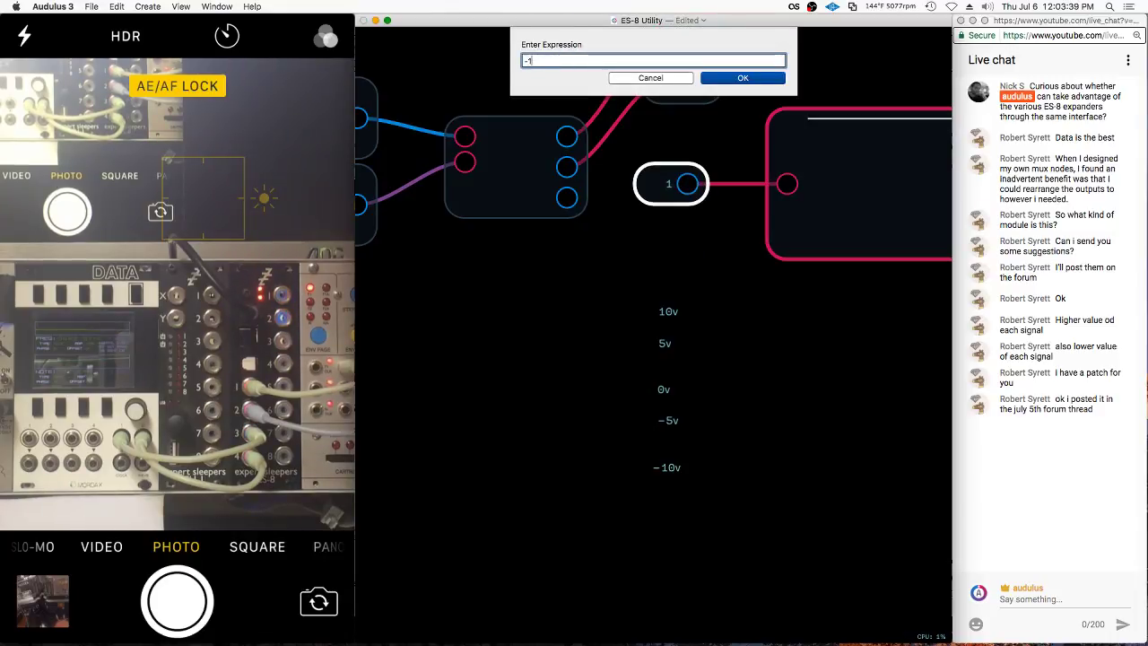
{"action": "type", "text": "-1"}
{"action": "key", "text": "Return"}
{"action": "scroll", "coordinate": [485, 290], "scroll_direction": "up", "scroll_amount": 3}
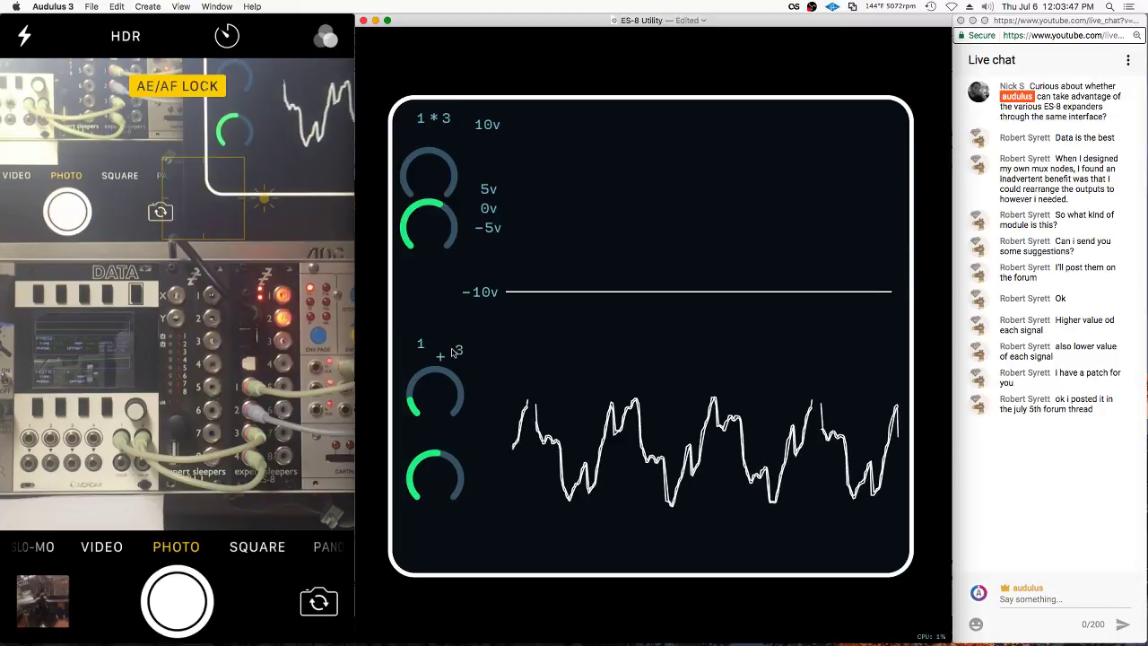
{"action": "left_click_drag", "start_coordinate": [498, 229], "coordinate": [495, 254]}
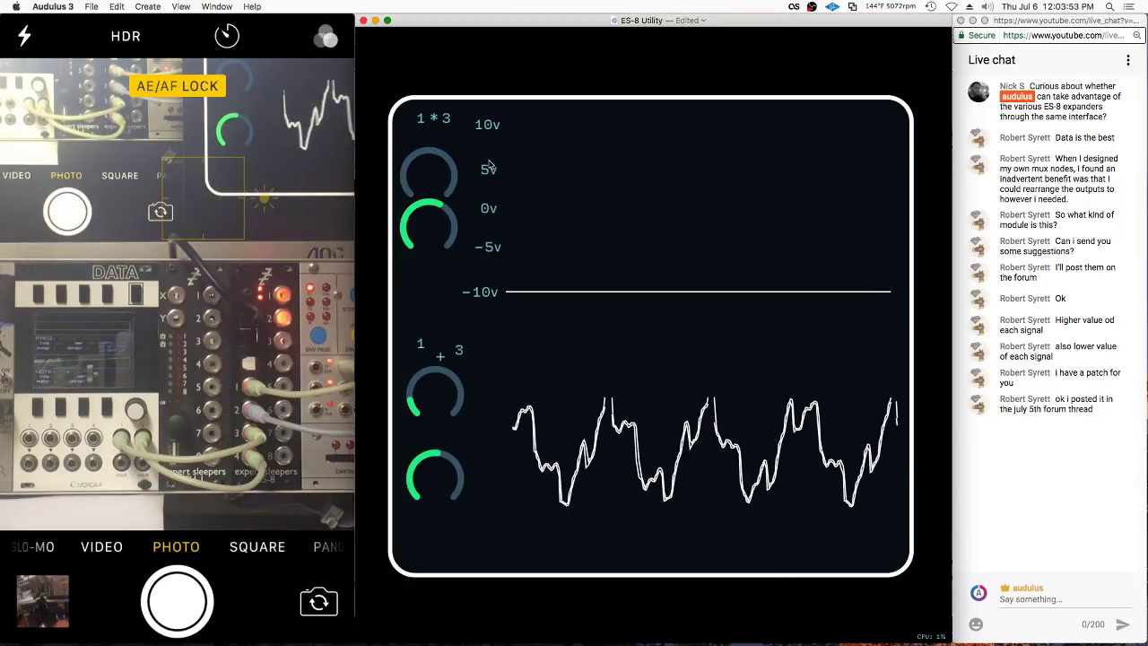
Re-edit the constant to -.5 so the trace centres on 0v, then view the panel
{"action": "scroll", "coordinate": [491, 146], "scroll_direction": "down", "scroll_amount": 5}
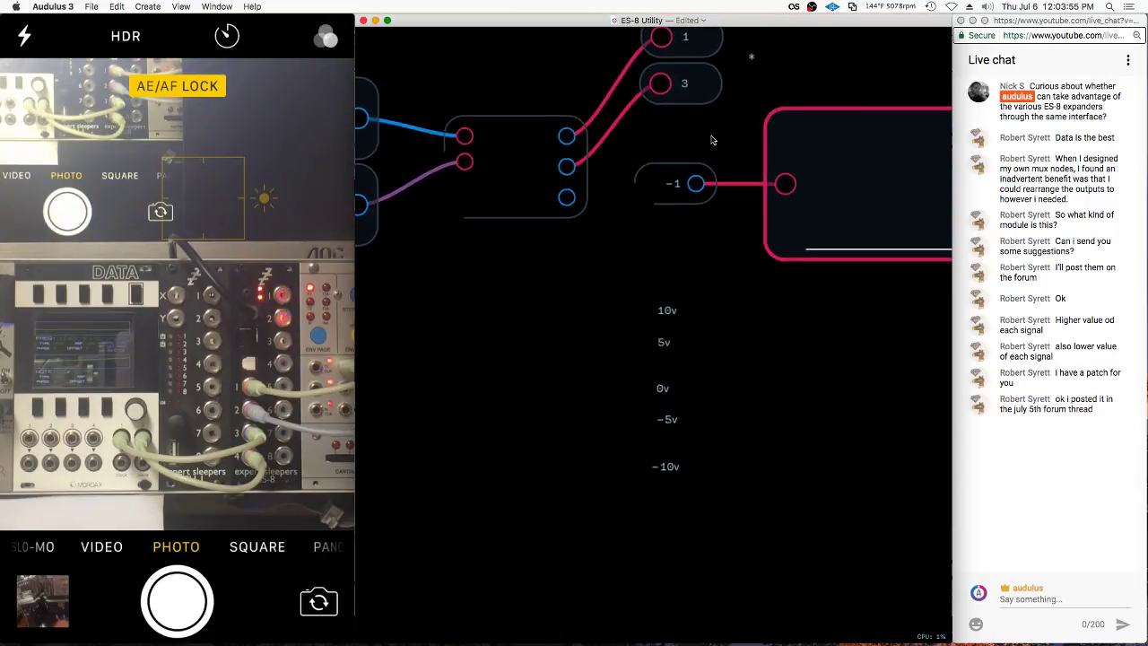
{"action": "right_click", "coordinate": [672, 180]}
{"action": "left_click", "coordinate": [691, 243]}
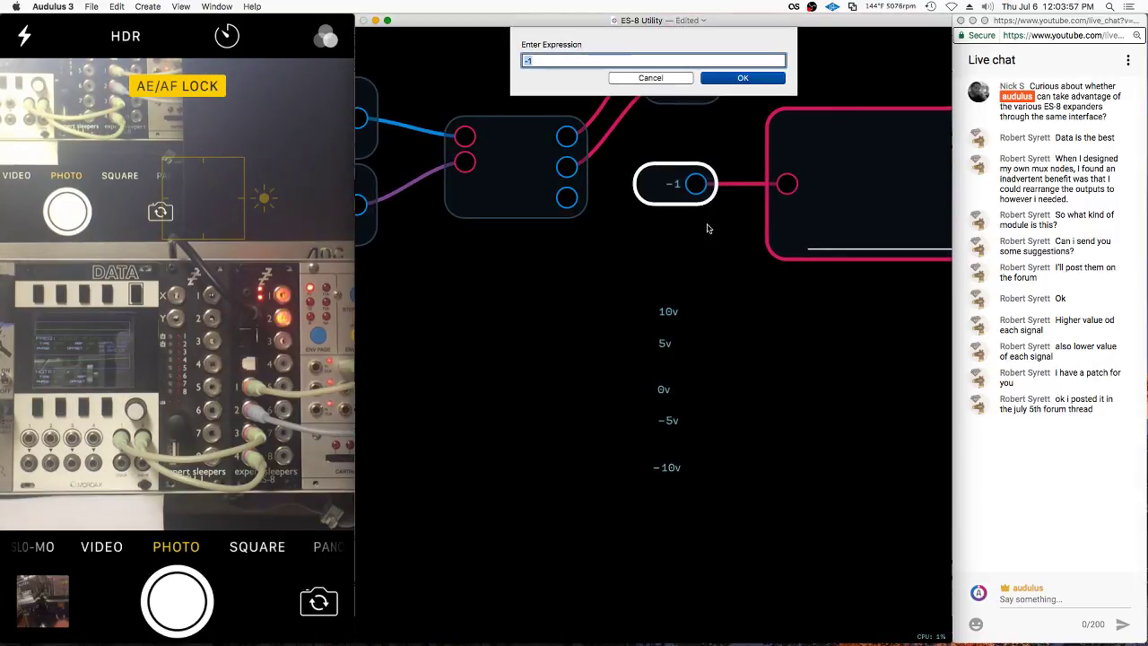
{"action": "key", "text": "Escape"}
{"action": "scroll", "coordinate": [470, 230], "scroll_direction": "up", "scroll_amount": 5}
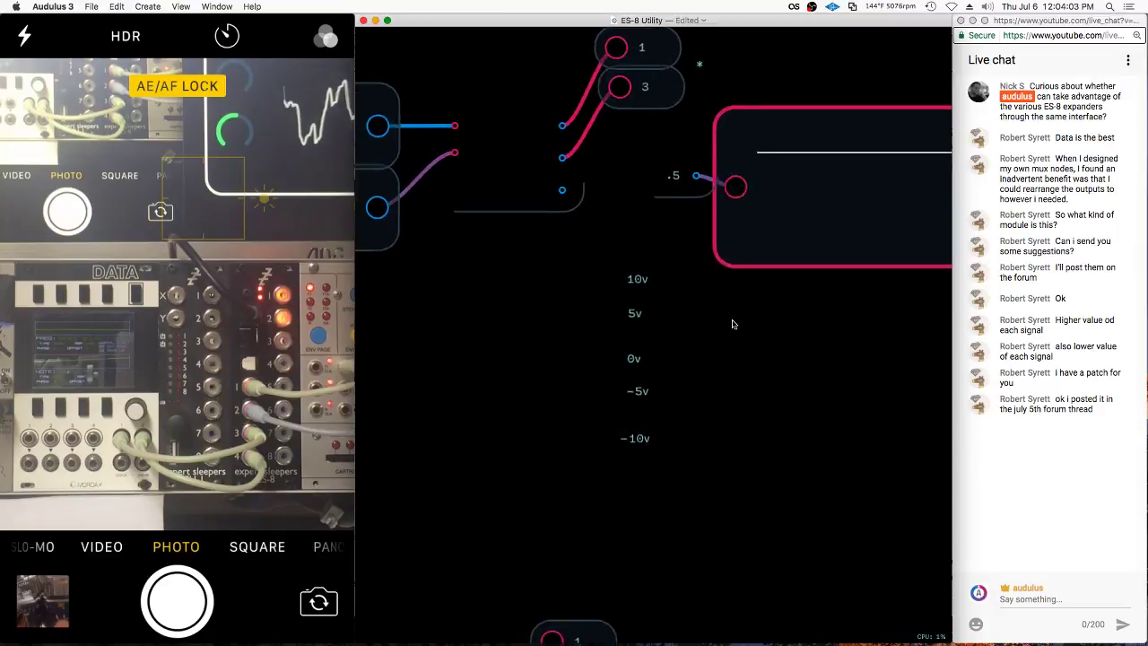
{"action": "scroll", "coordinate": [732, 320], "scroll_direction": "down", "scroll_amount": 5}
{"action": "right_click", "coordinate": [674, 187]}
{"action": "left_click", "coordinate": [692, 251]}
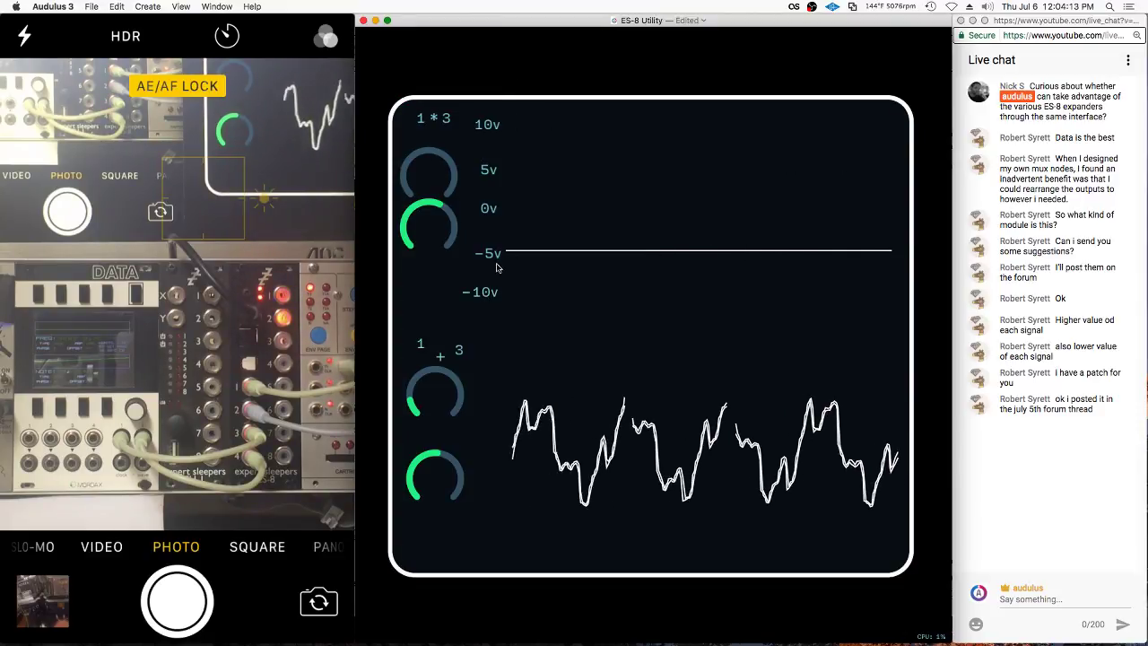
{"action": "key", "text": "Escape"}
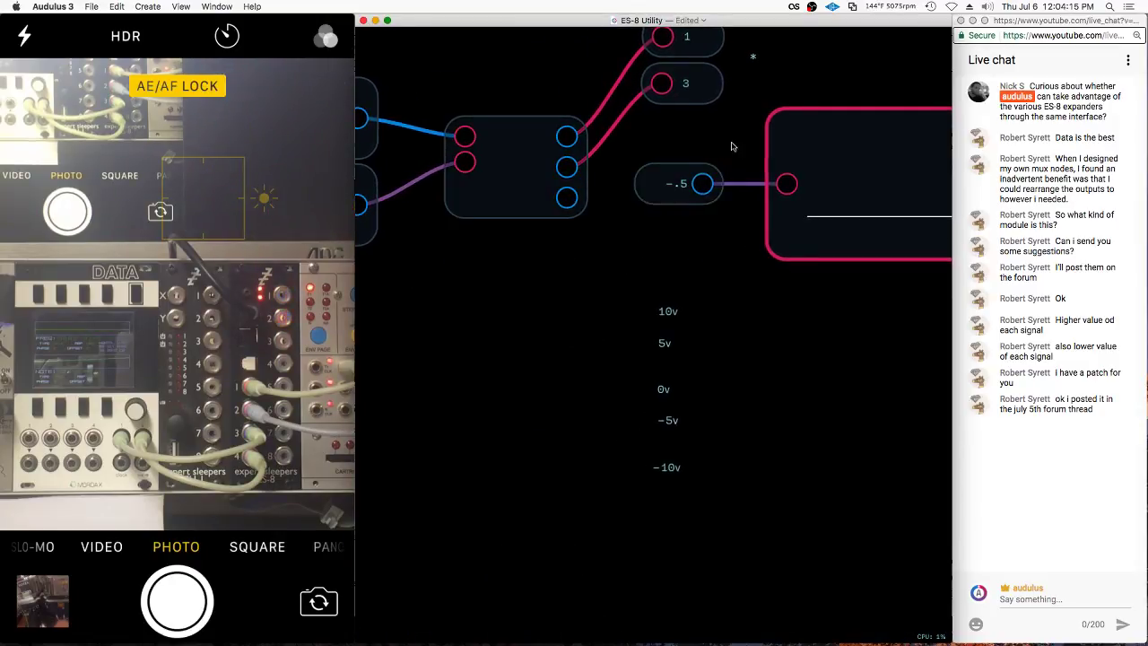
{"action": "double_click", "coordinate": [809, 182]}
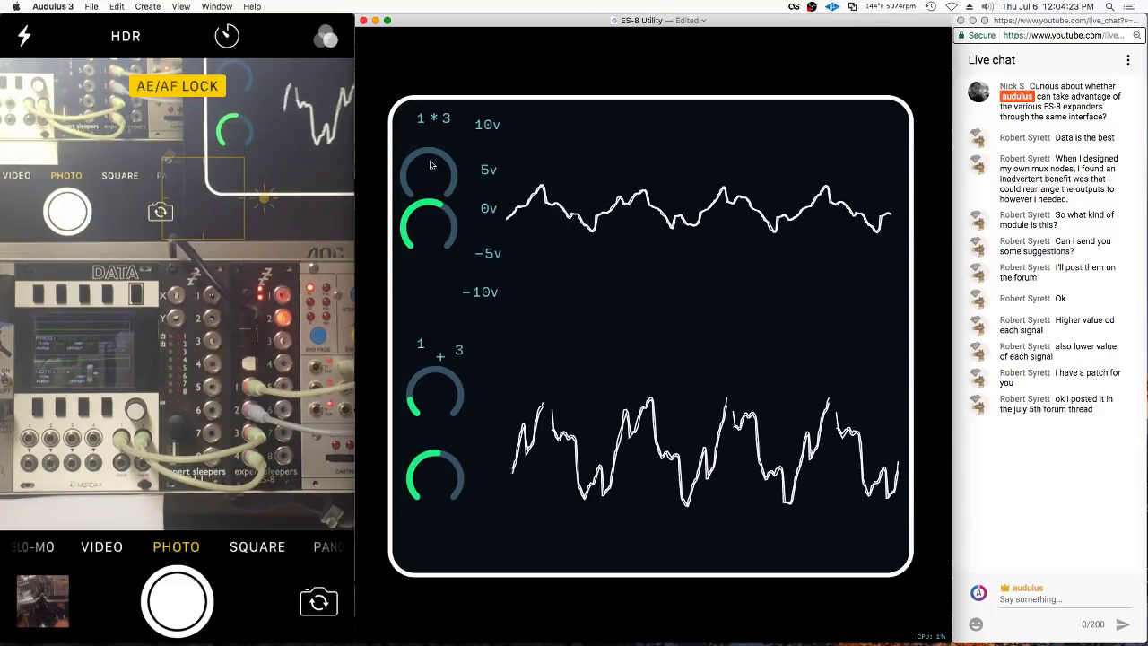
Nudge the offset knob lower and place the 3 label beside 1 * to read 1 * 3
{"action": "right_click", "coordinate": [421, 279]}
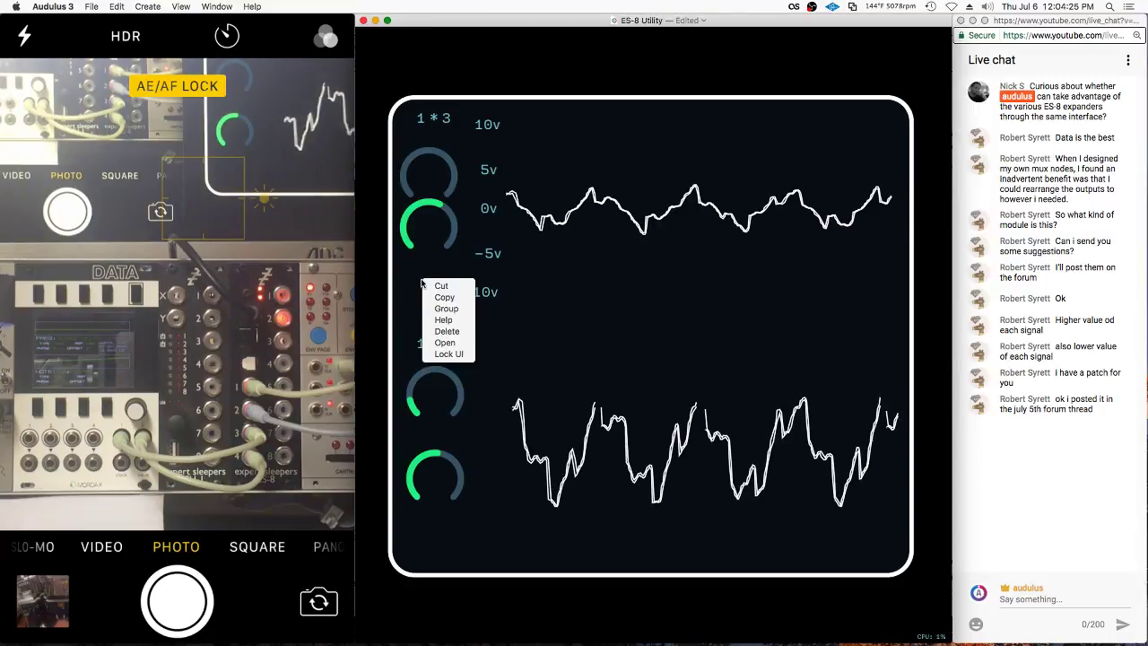
{"action": "left_click", "coordinate": [396, 268]}
{"action": "left_click_drag", "start_coordinate": [433, 218], "coordinate": [431, 229]}
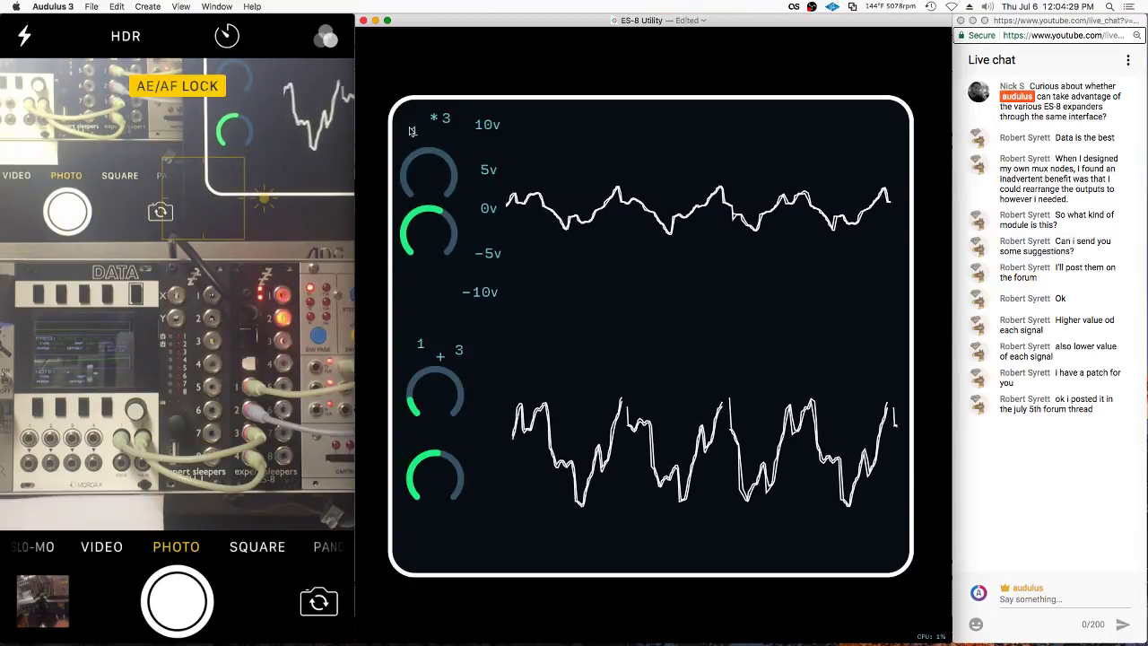
{"action": "left_click_drag", "start_coordinate": [446, 121], "coordinate": [441, 131]}
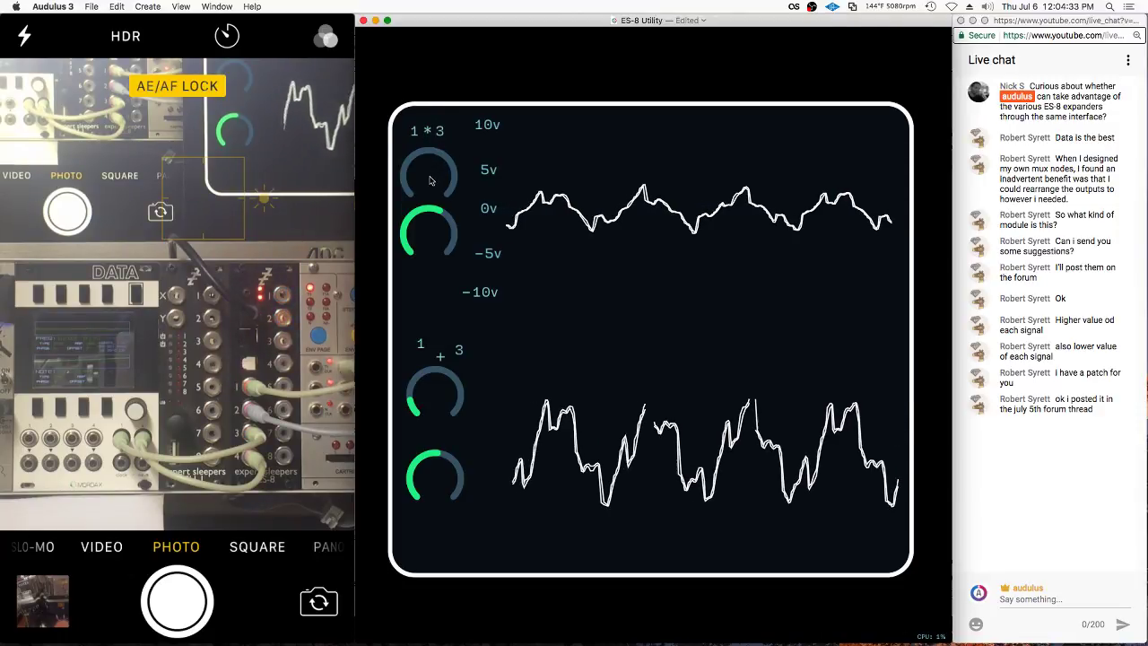
Unlock the panel layout and move the top attenuator and green offset knobs lower
{"action": "right_click", "coordinate": [450, 144]}
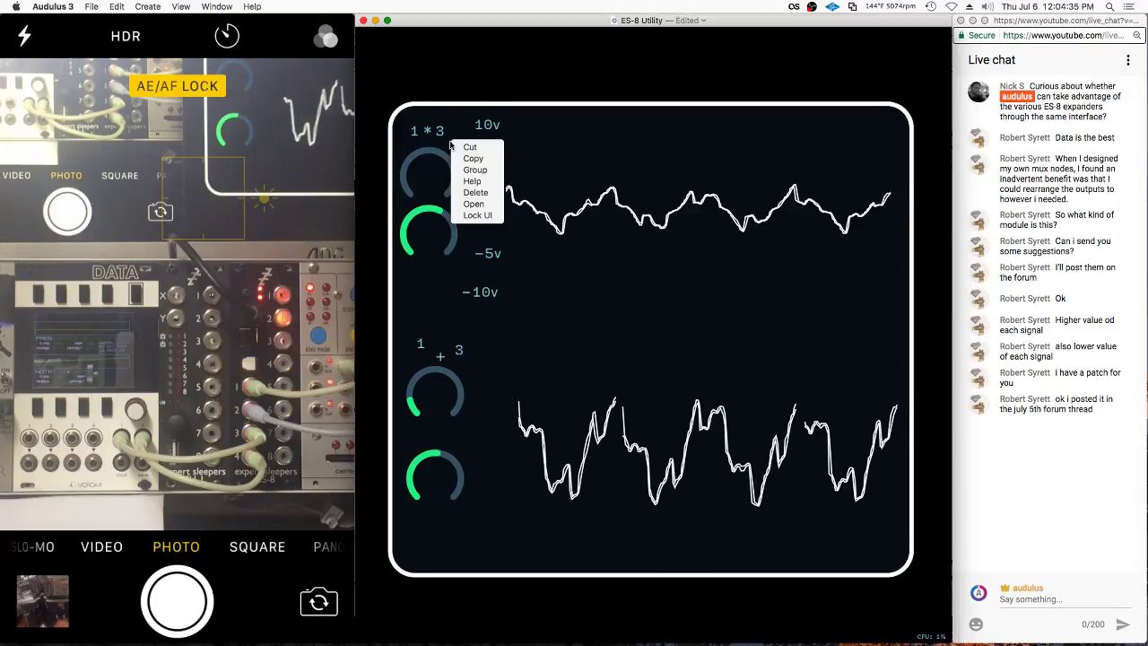
{"action": "left_click", "coordinate": [475, 216]}
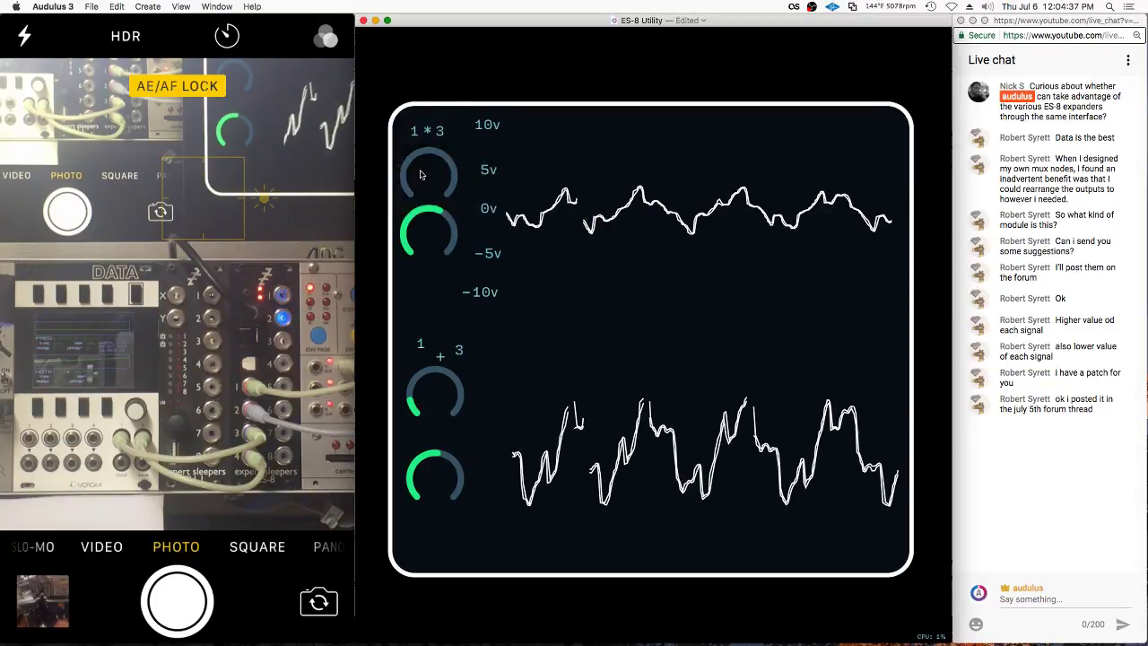
{"action": "left_click", "coordinate": [433, 170]}
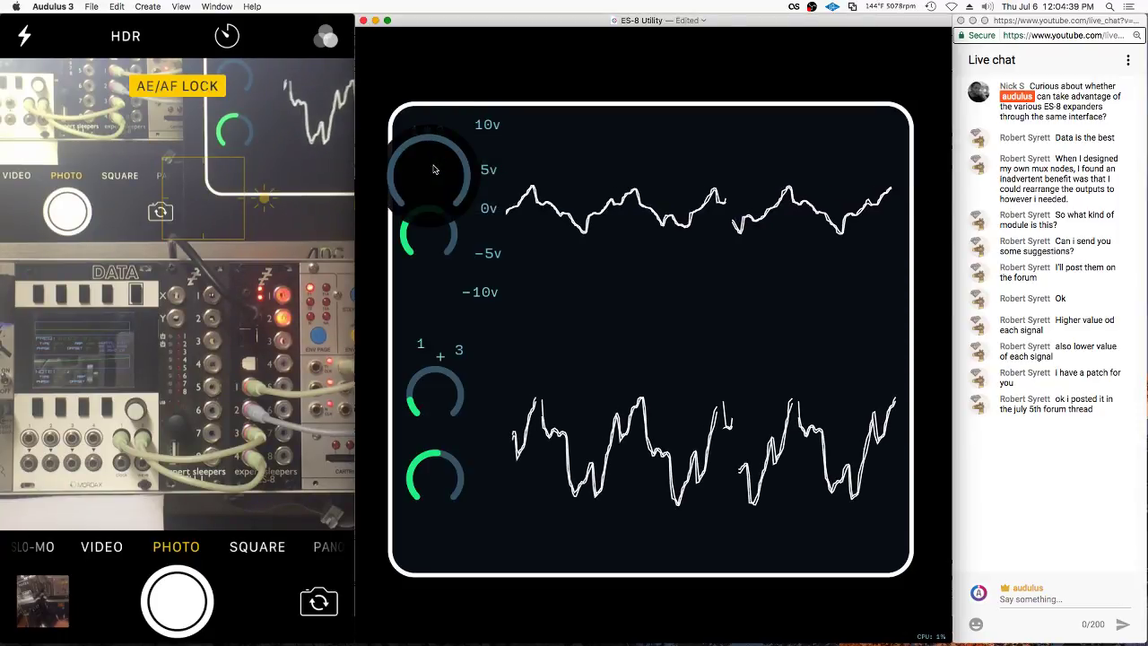
{"action": "right_click", "coordinate": [463, 139]}
{"action": "left_click_drag", "start_coordinate": [427, 242], "coordinate": [426, 265]}
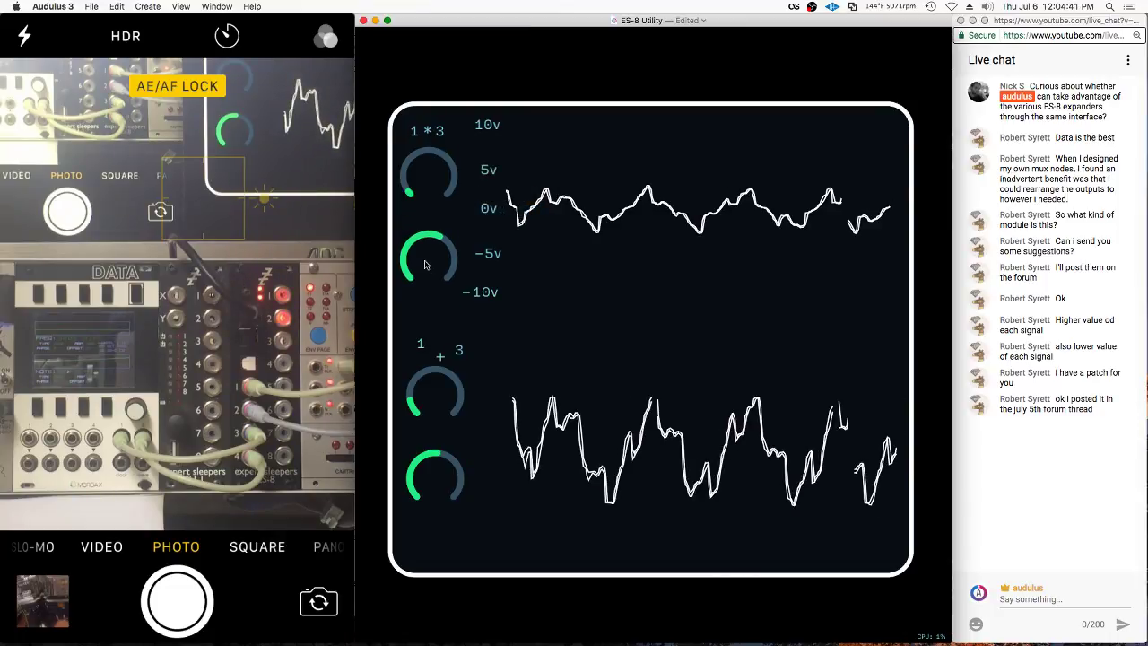
{"action": "right_click", "coordinate": [440, 162]}
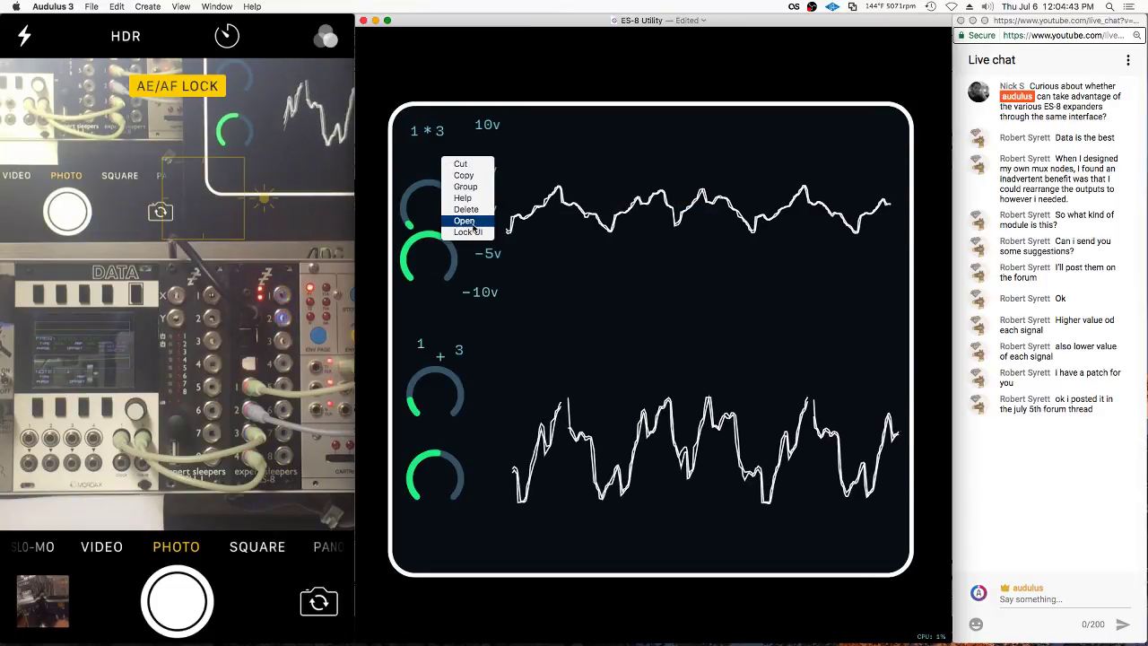
{"action": "left_click", "coordinate": [420, 135]}
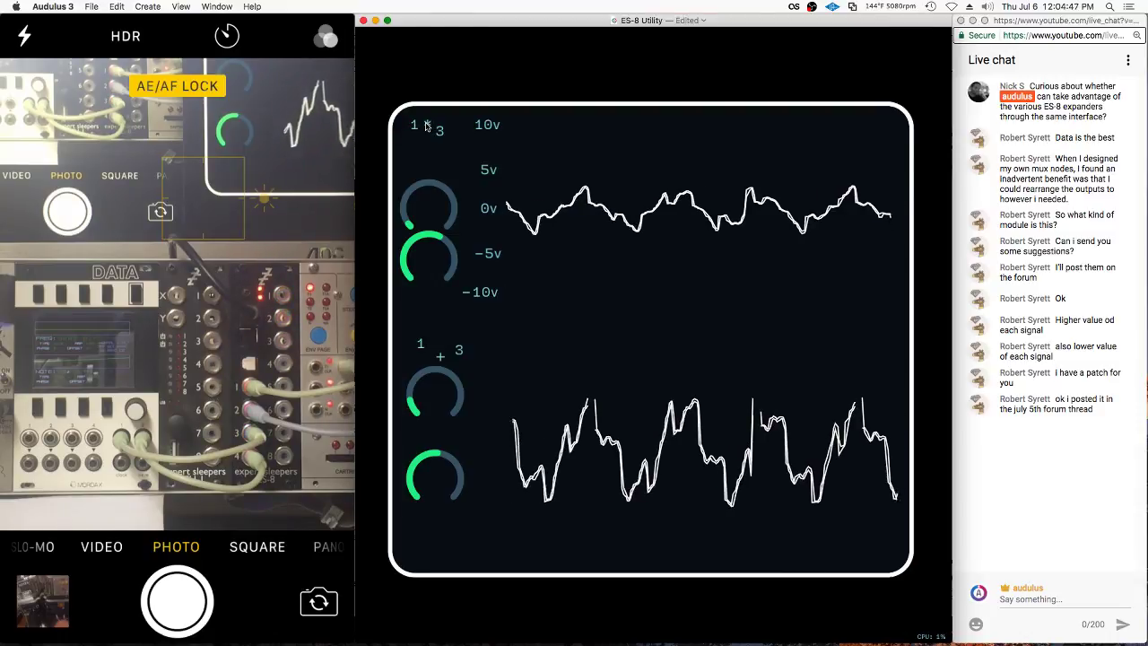
{"action": "left_click_drag", "start_coordinate": [437, 202], "coordinate": [428, 180]}
Reset the attenuator so the header reads 1 * 3, then lock the panel layout
{"action": "right_click", "coordinate": [442, 155]}
{"action": "left_click_drag", "start_coordinate": [561, 167], "coordinate": [415, 245]}
{"action": "right_click", "coordinate": [448, 212]}
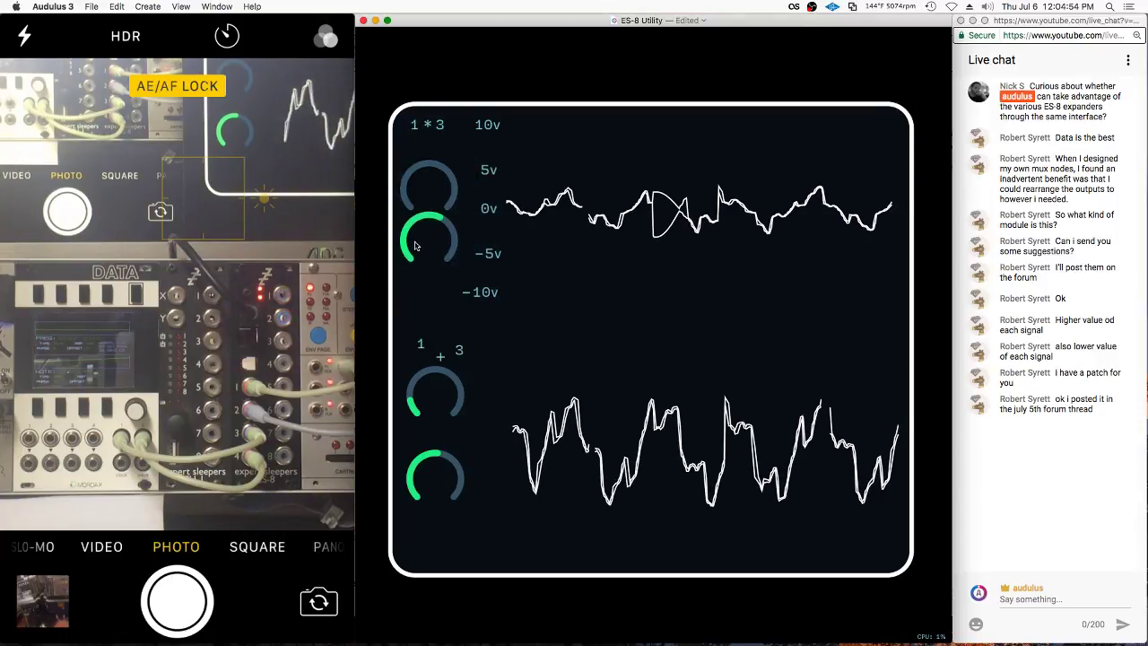
{"action": "right_click", "coordinate": [576, 122]}
{"action": "left_click", "coordinate": [603, 191]}
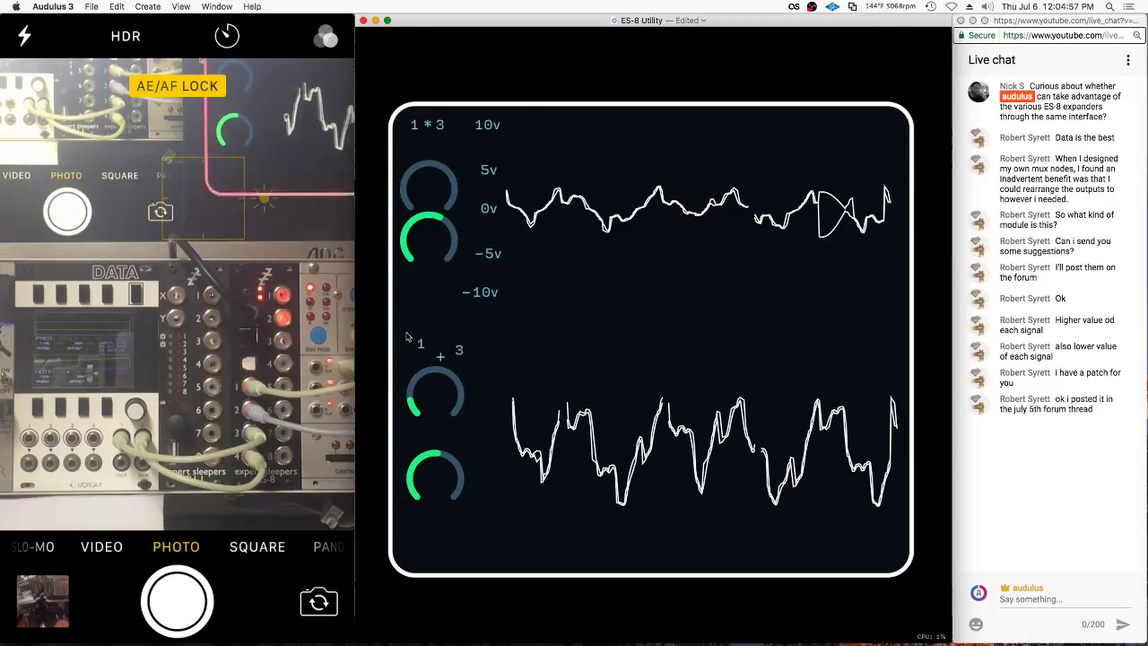
{"action": "right_click", "coordinate": [441, 326]}
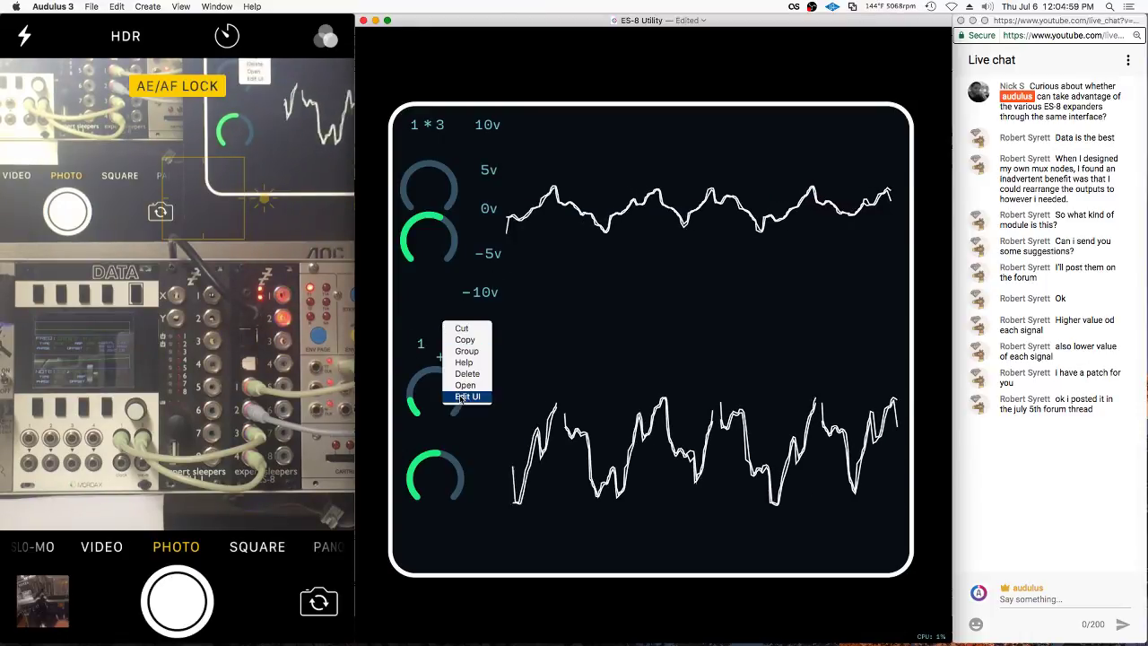
{"action": "left_click", "coordinate": [461, 393]}
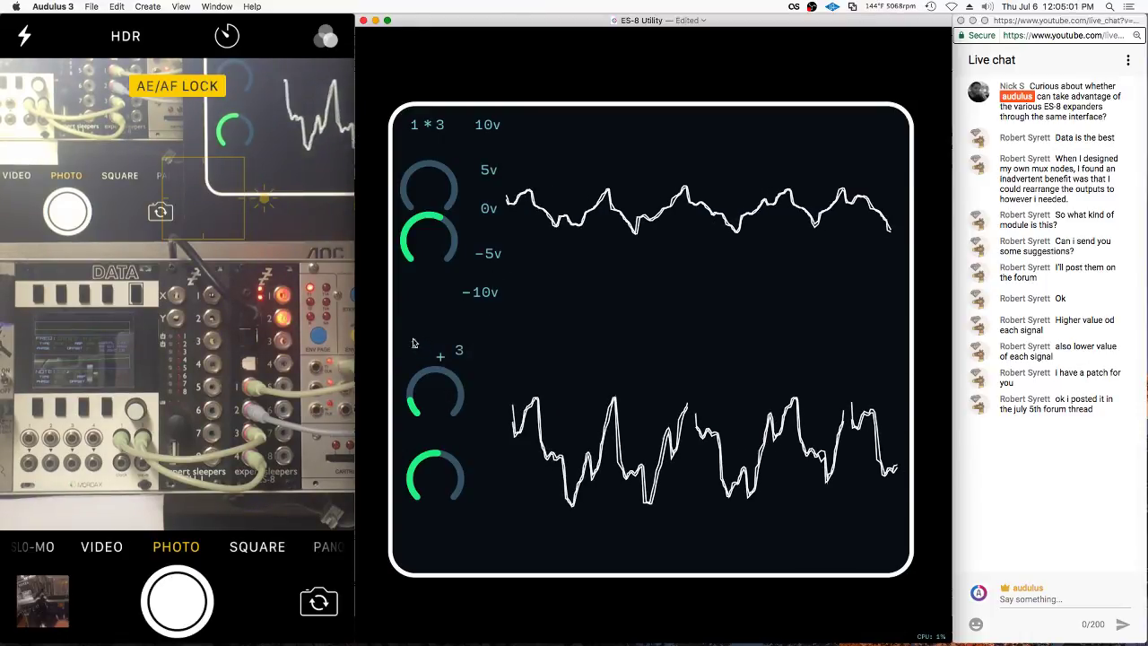
Move a copy of the 10v to -10v label column beside the lower scope and return to the panel
{"action": "scroll", "coordinate": [451, 320], "scroll_direction": "down", "scroll_amount": 5}
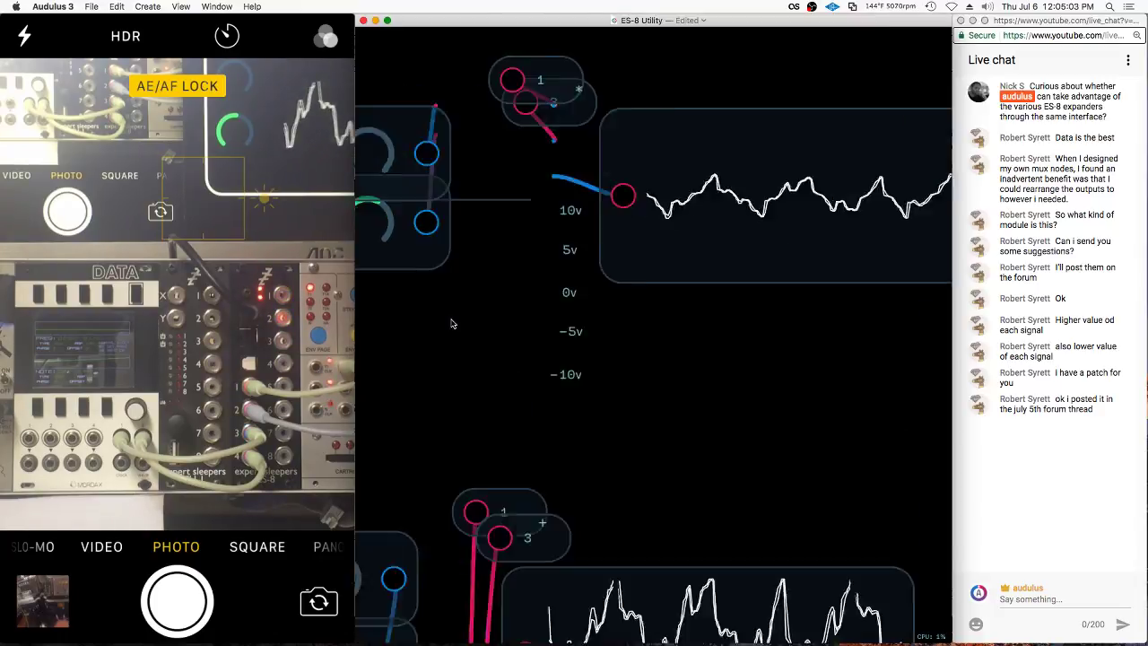
{"action": "scroll", "coordinate": [677, 219], "scroll_direction": "down", "scroll_amount": 3}
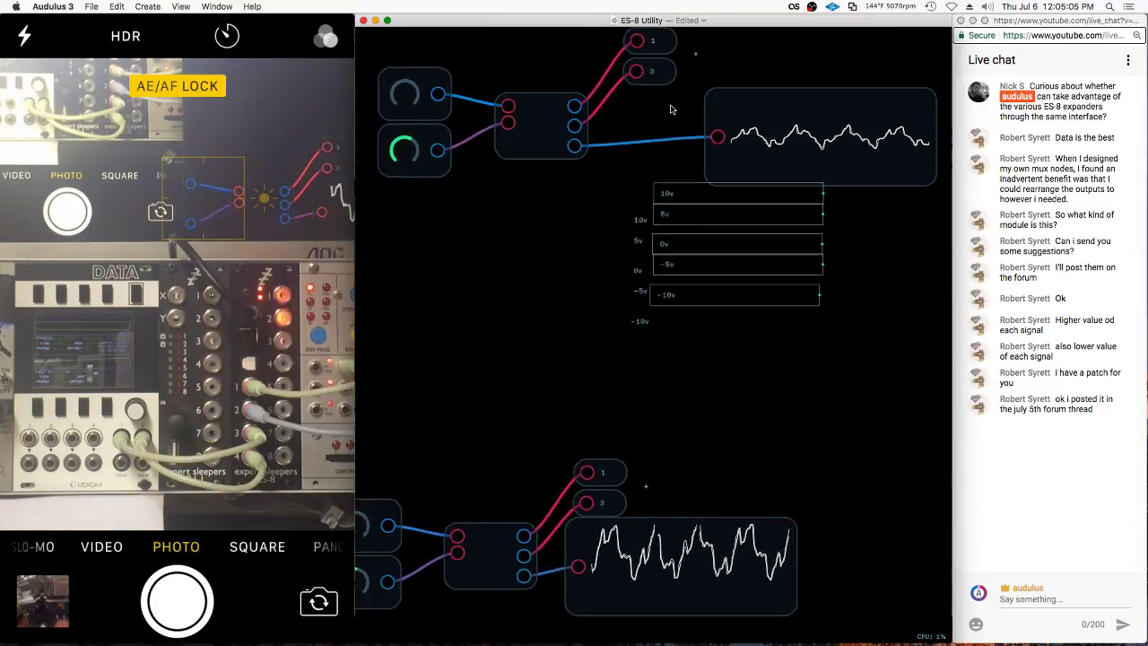
{"action": "left_click_drag", "start_coordinate": [668, 185], "coordinate": [572, 528]}
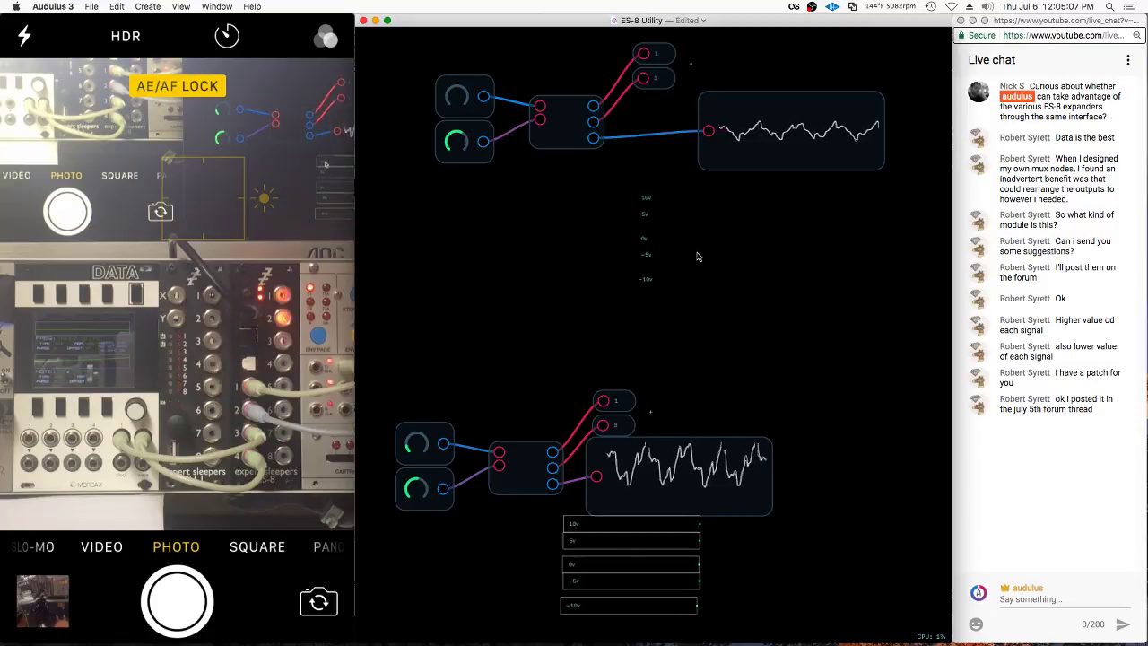
{"action": "left_click", "coordinate": [573, 338]}
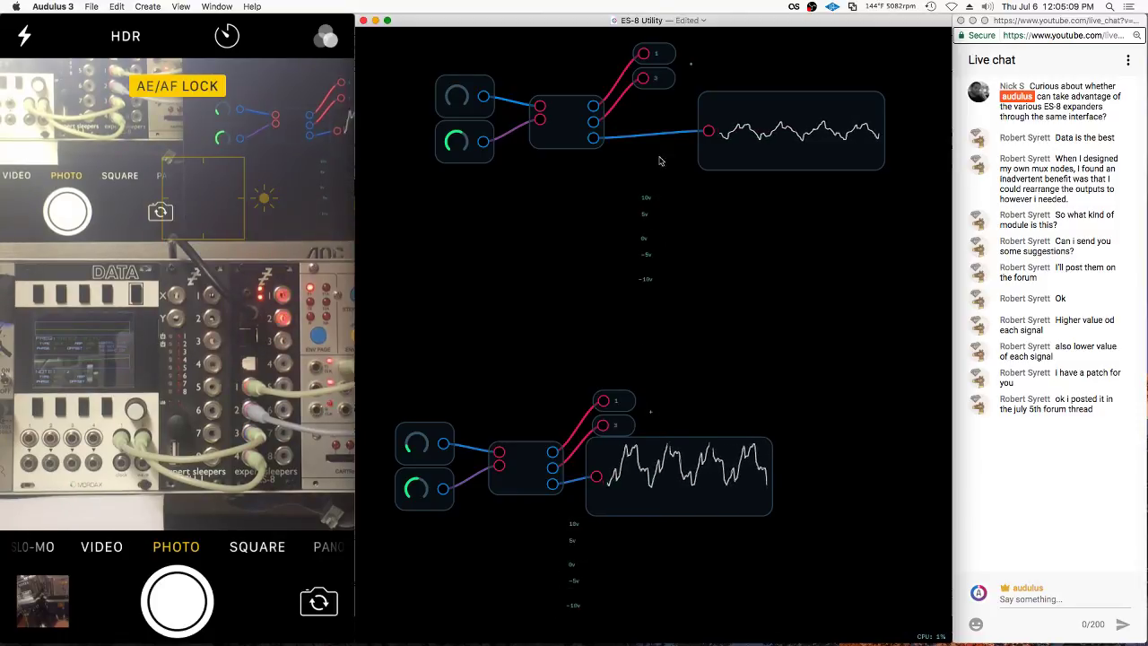
{"action": "key", "text": "super+l"}
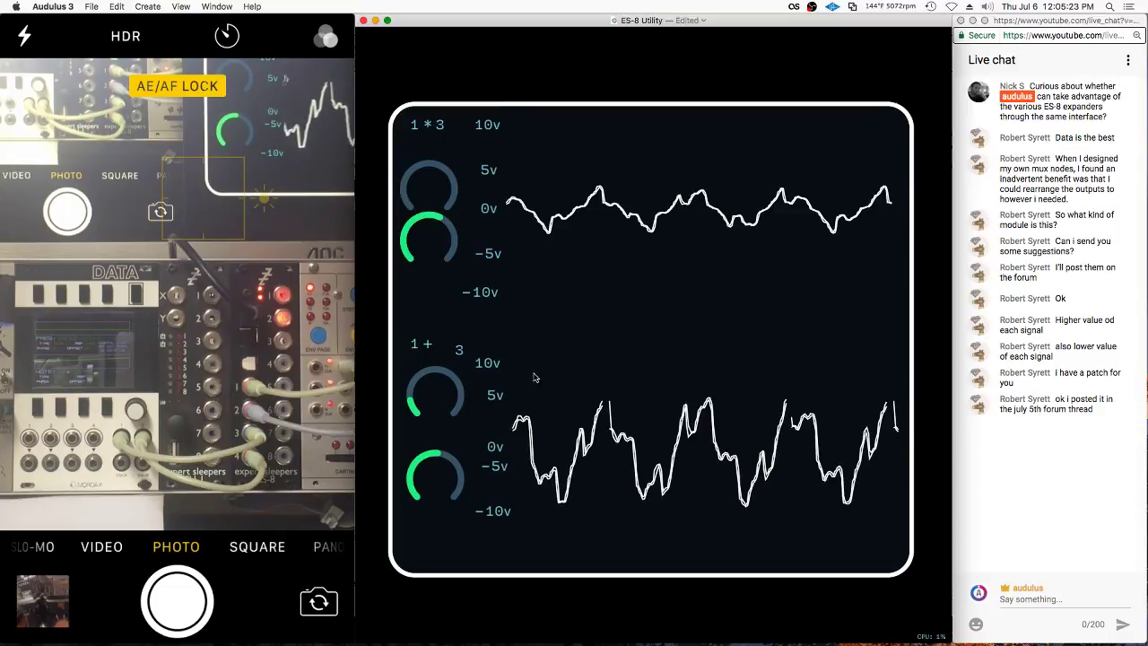
Set the lower scope's input value to 0 and check the panel
{"action": "double_click", "coordinate": [608, 357]}
{"action": "scroll", "coordinate": [683, 520], "scroll_direction": "up", "scroll_amount": 3}
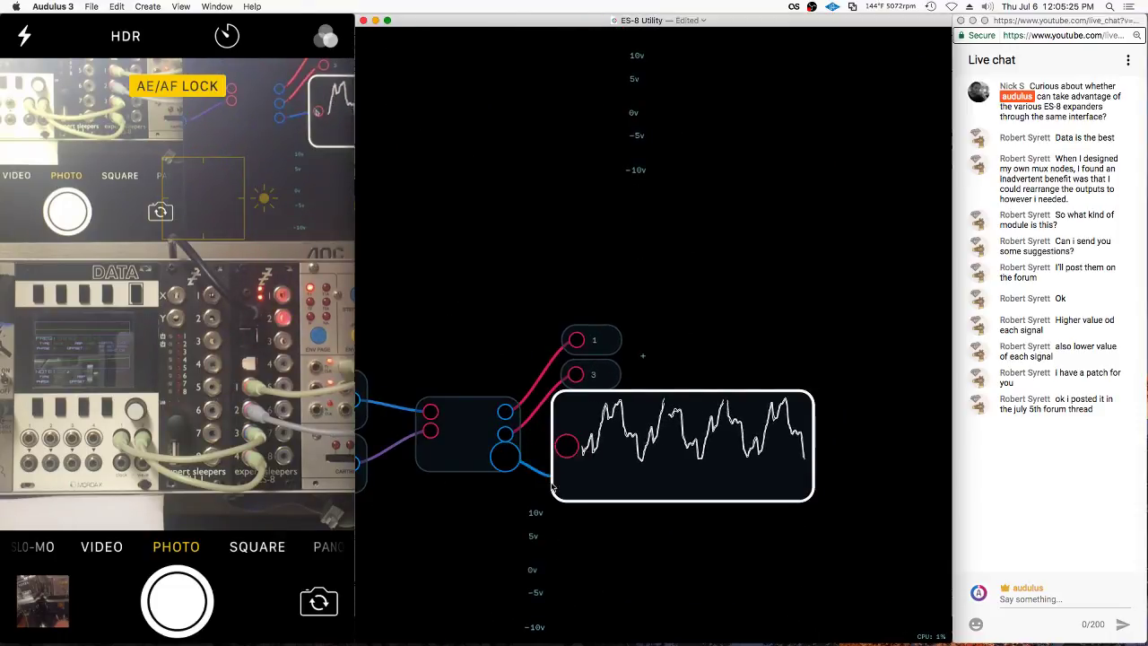
{"action": "double_click", "coordinate": [566, 448]}
{"action": "type", "text": "0"}
{"action": "key", "text": "Return"}
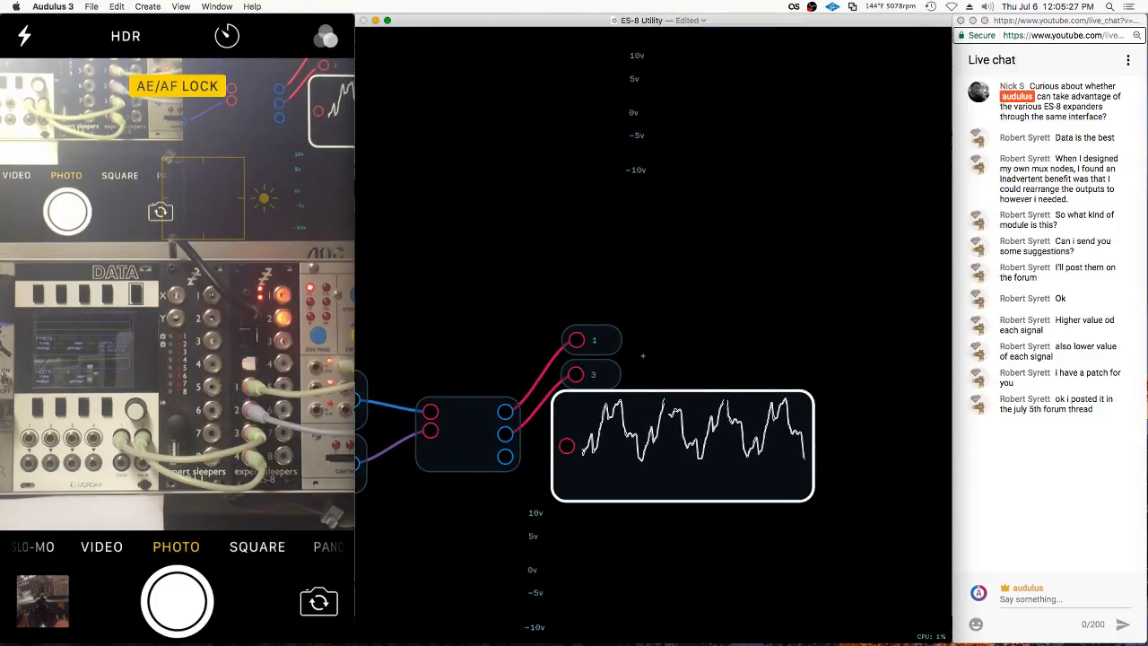
{"action": "double_click", "coordinate": [597, 527]}
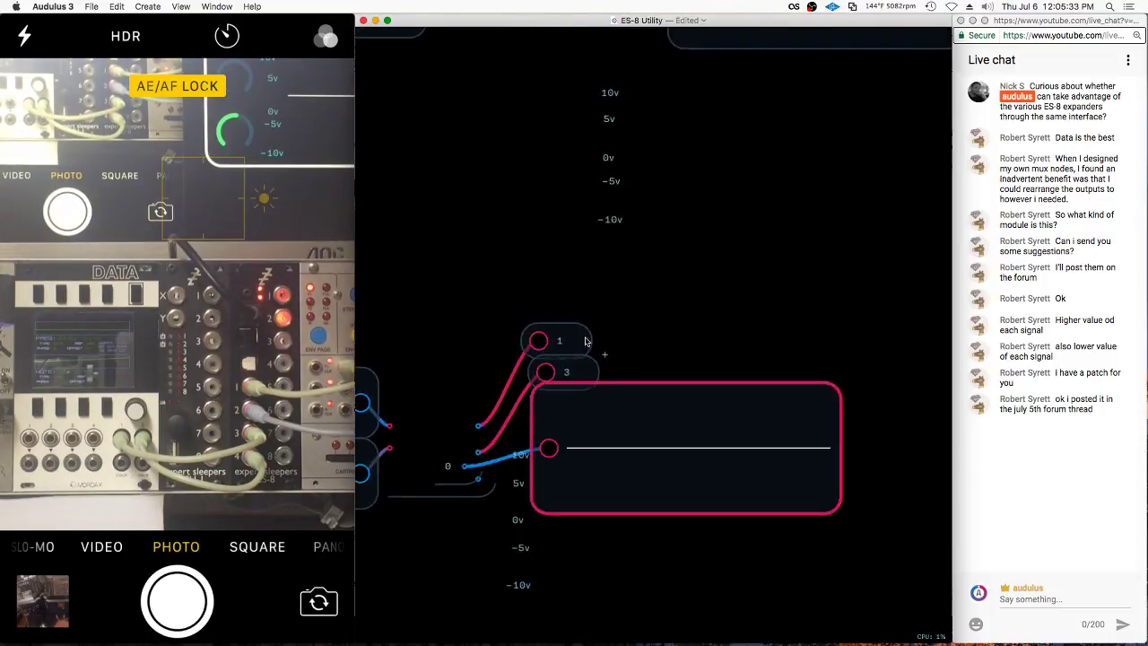
Re-edit the scope input's value and a node's expression inside the patch
{"action": "double_click", "coordinate": [538, 318]}
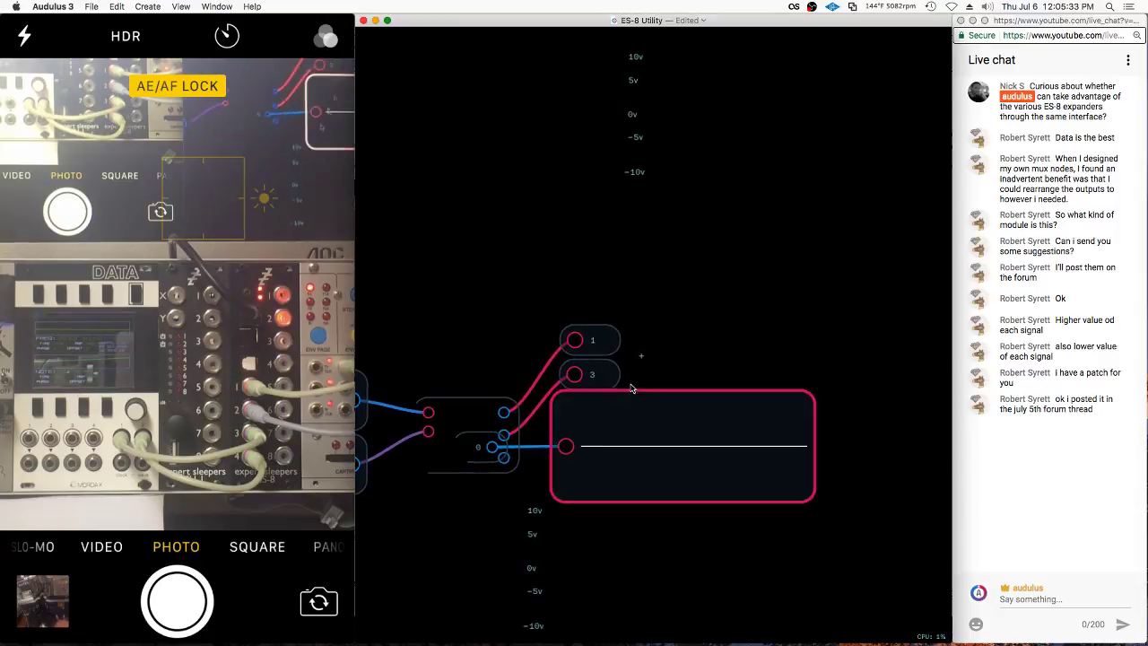
{"action": "double_click", "coordinate": [566, 446]}
{"action": "key", "text": "Escape"}
{"action": "double_click", "coordinate": [574, 430]}
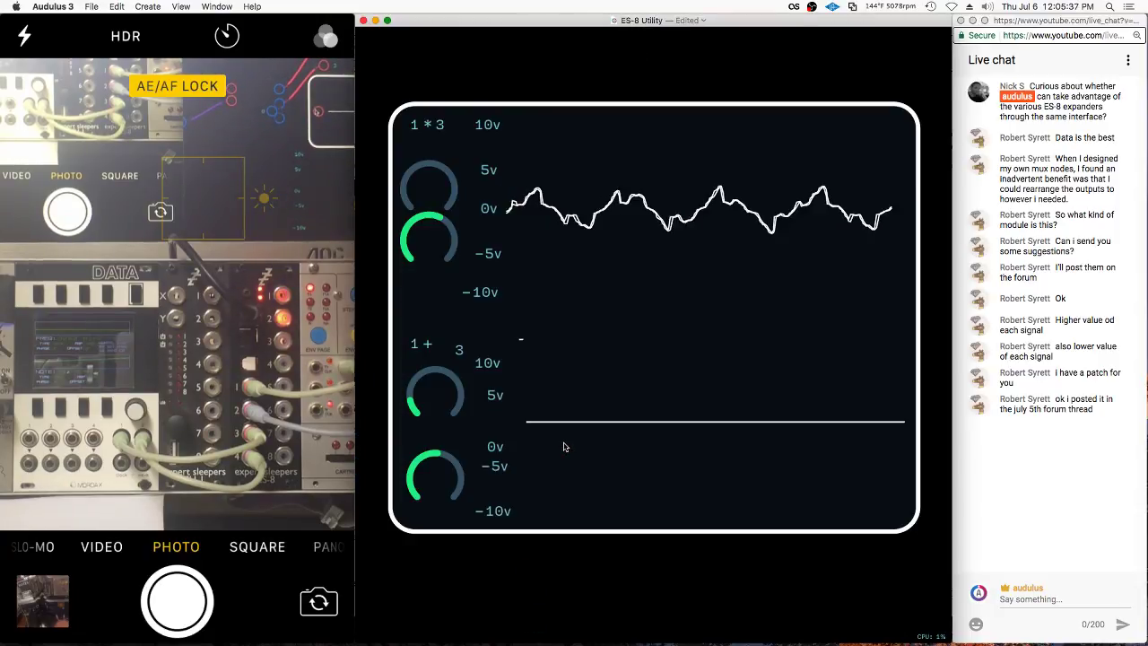
{"action": "double_click", "coordinate": [528, 351]}
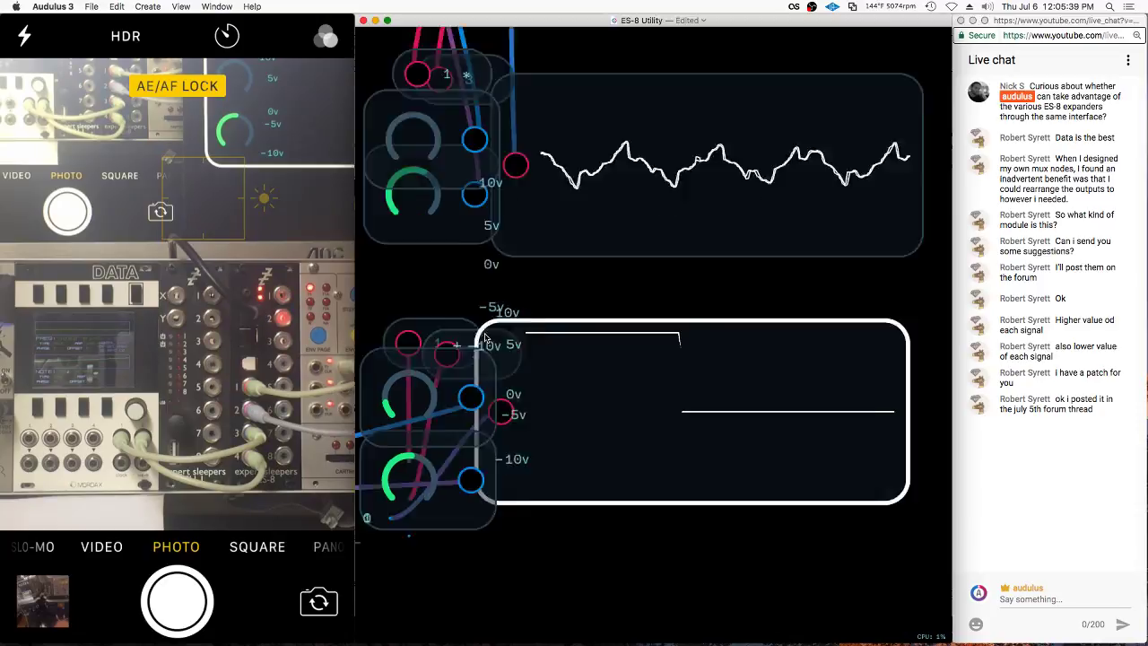
{"action": "scroll", "coordinate": [703, 284], "scroll_direction": "up", "scroll_amount": 5}
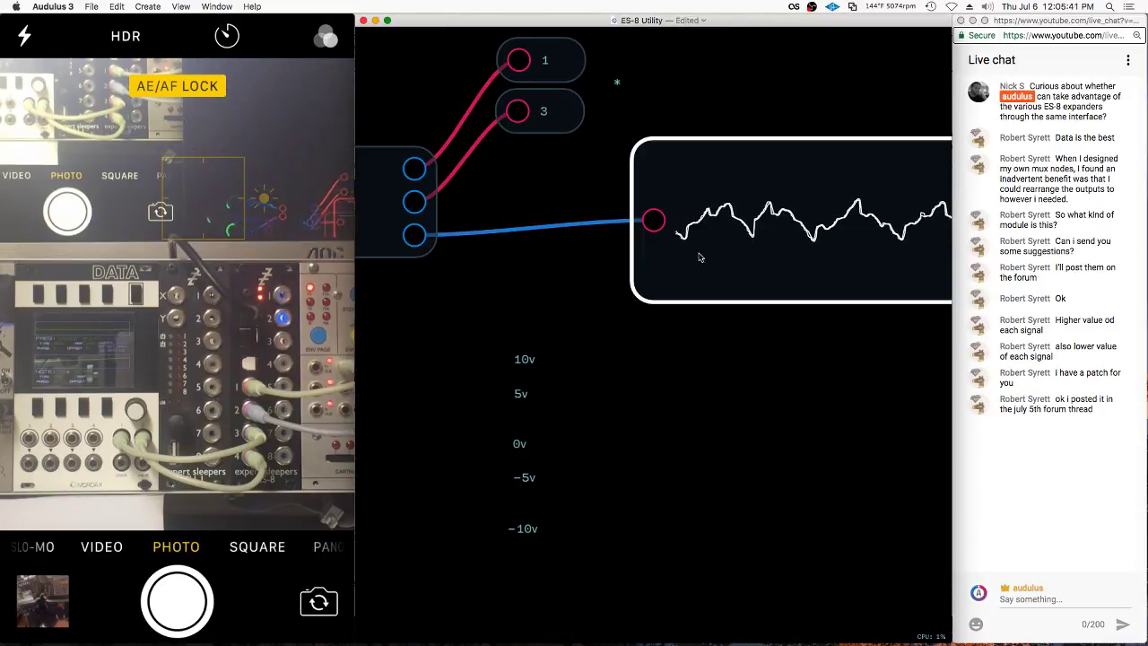
{"action": "double_click", "coordinate": [643, 267]}
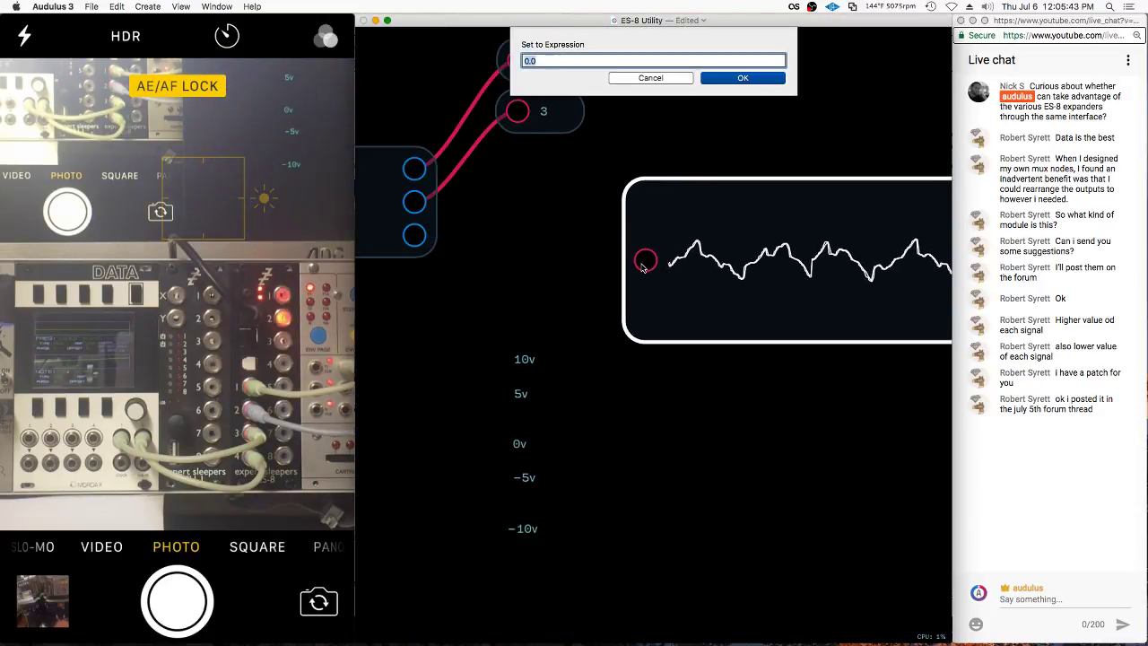
{"action": "key", "text": "Escape"}
{"action": "double_click", "coordinate": [664, 287]}
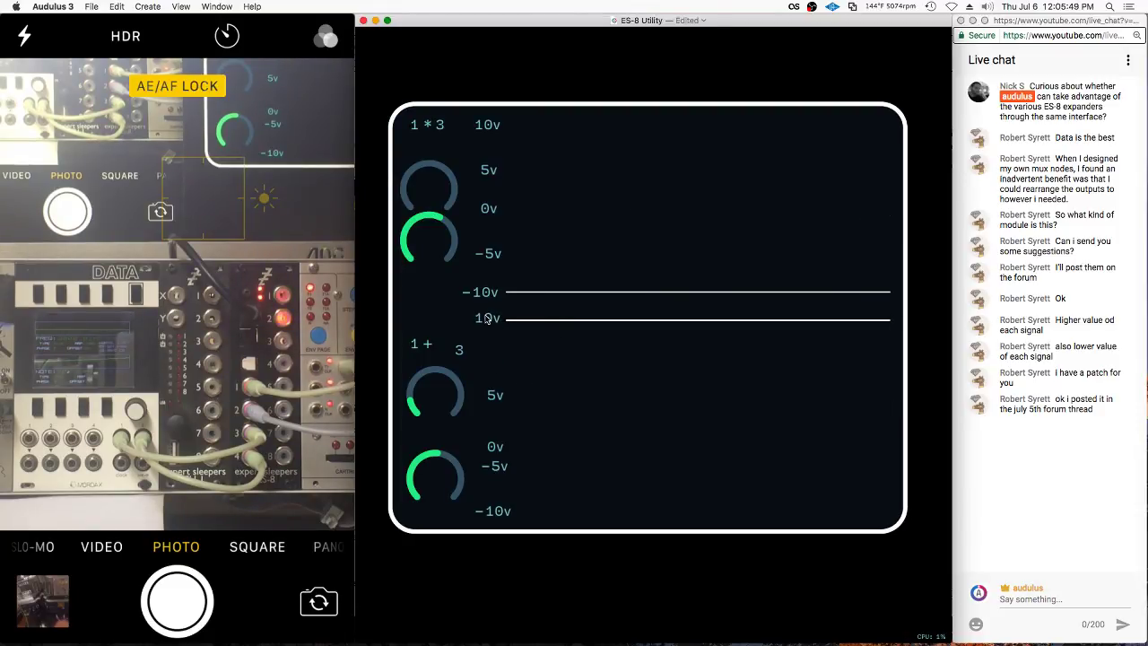
Wire the left module's third output into the scope input
{"action": "scroll", "coordinate": [520, 321], "scroll_direction": "up", "scroll_amount": 1}
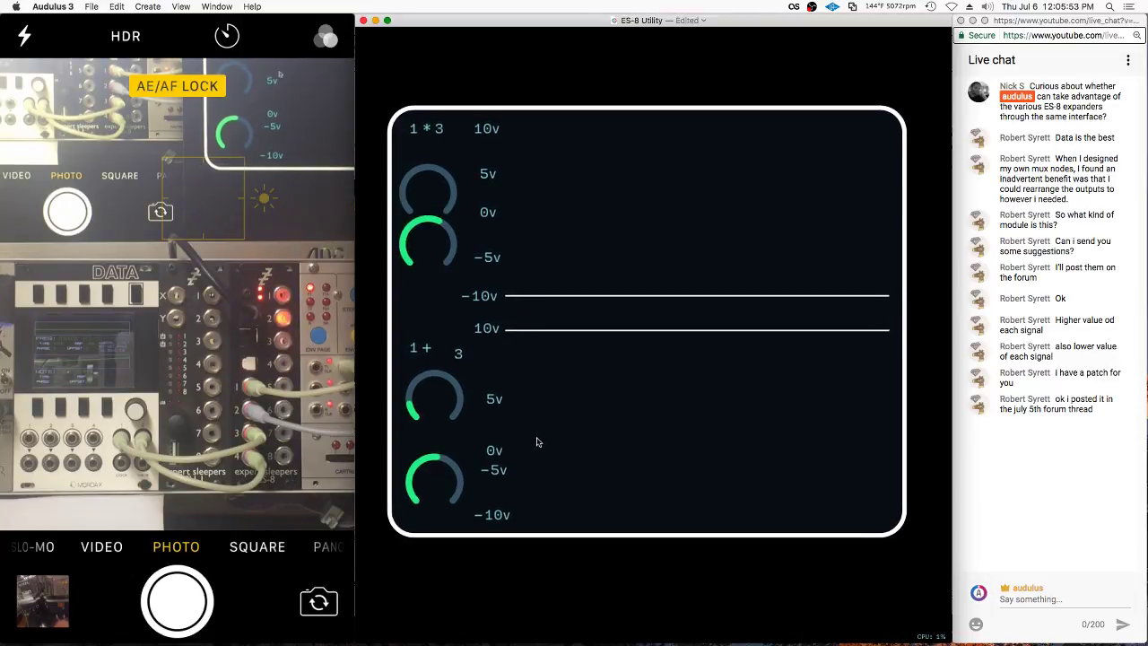
{"action": "scroll", "coordinate": [478, 431], "scroll_direction": "down", "scroll_amount": 5}
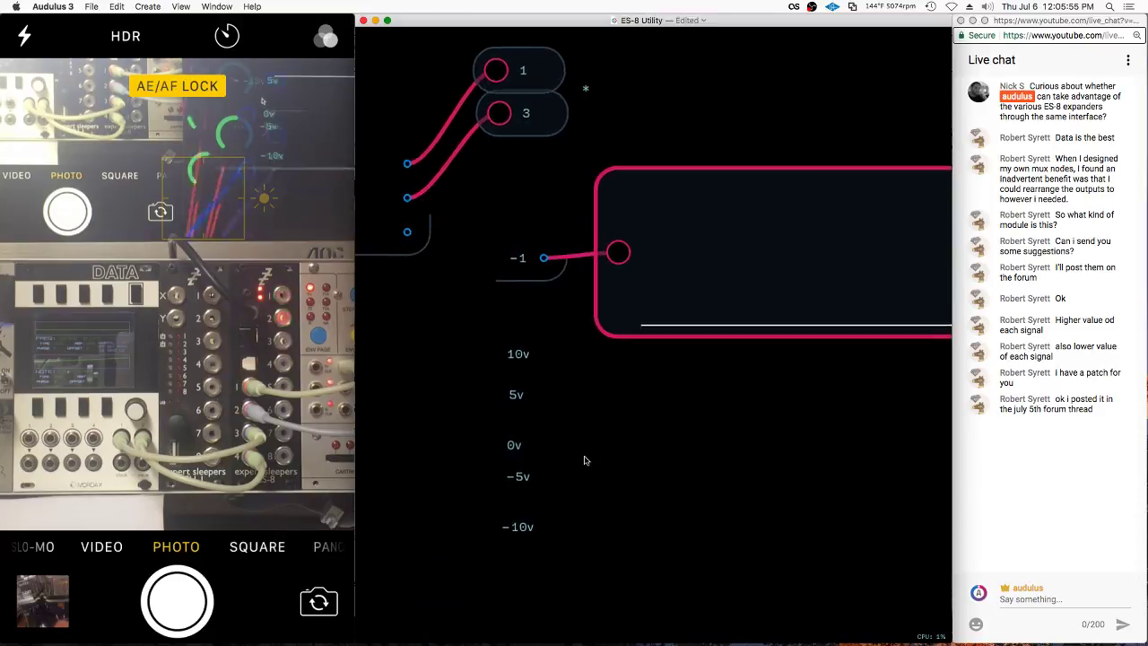
{"action": "left_click", "coordinate": [492, 267]}
{"action": "right_click", "coordinate": [492, 267]}
{"action": "left_click", "coordinate": [514, 331]}
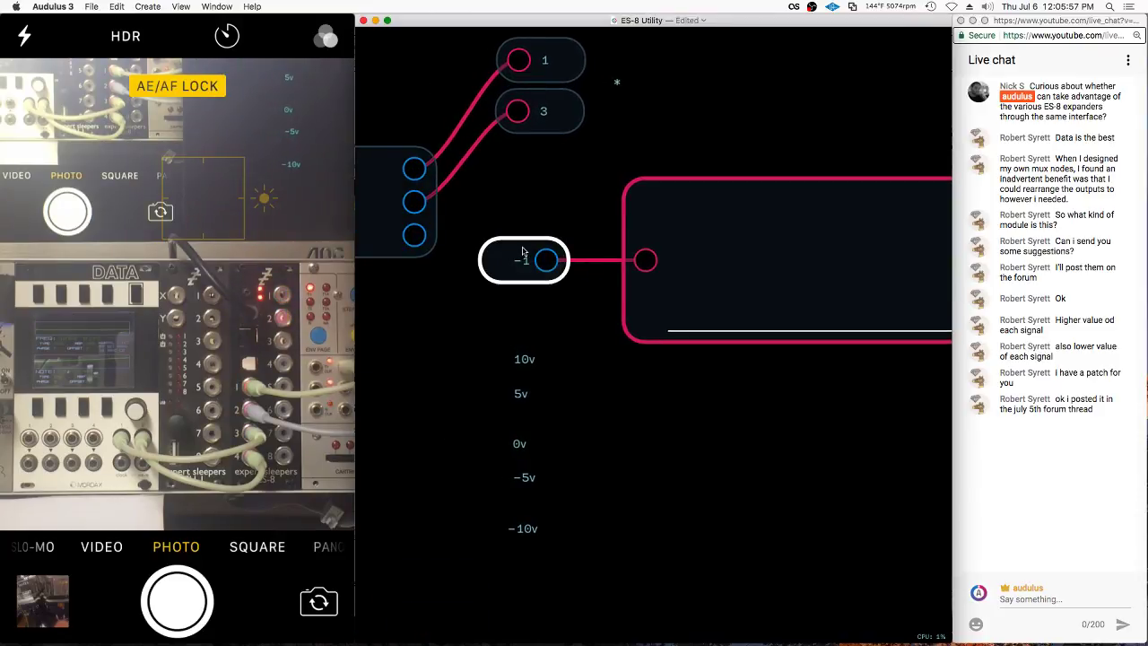
{"action": "left_click", "coordinate": [515, 331]}
{"action": "left_click_drag", "start_coordinate": [505, 233], "coordinate": [646, 260]}
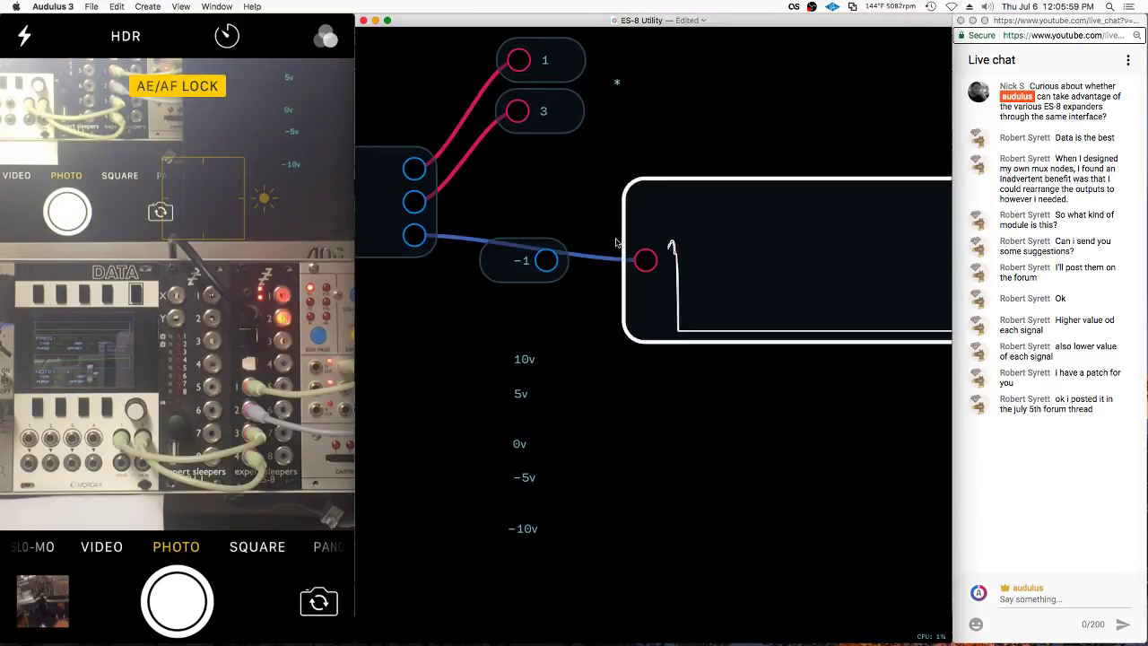
Edit the constant node's value and return to the two-scope panel
{"action": "scroll", "coordinate": [665, 129], "scroll_direction": "up", "scroll_amount": 5}
{"action": "scroll", "coordinate": [665, 128], "scroll_direction": "left", "scroll_amount": 5}
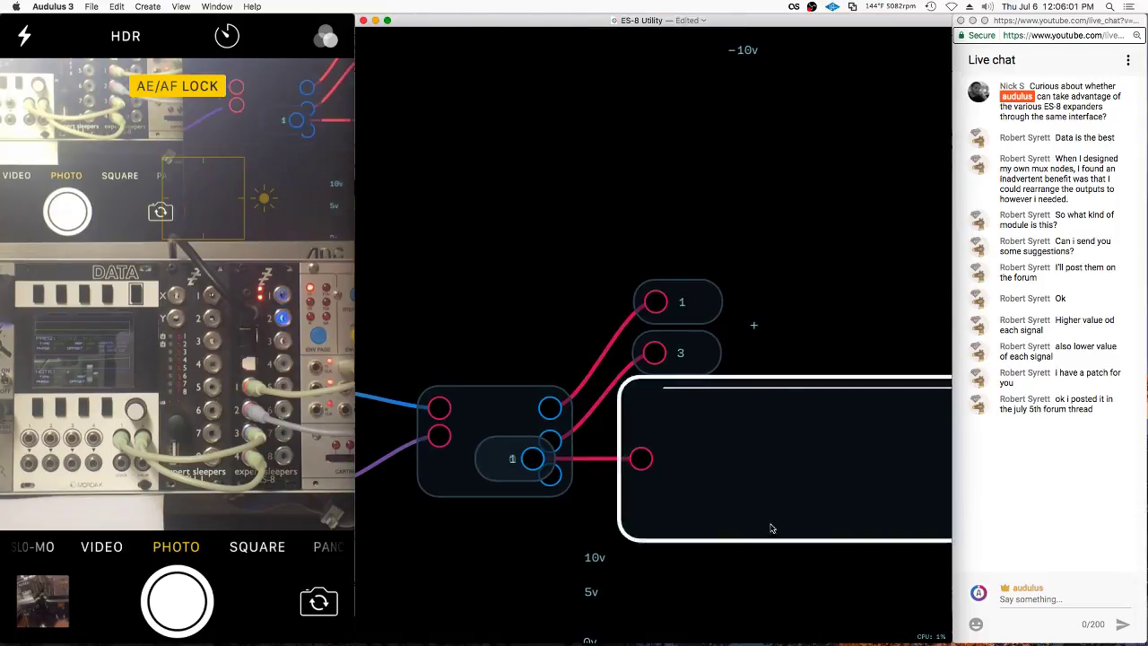
{"action": "right_click", "coordinate": [543, 484]}
{"action": "left_click", "coordinate": [559, 545]}
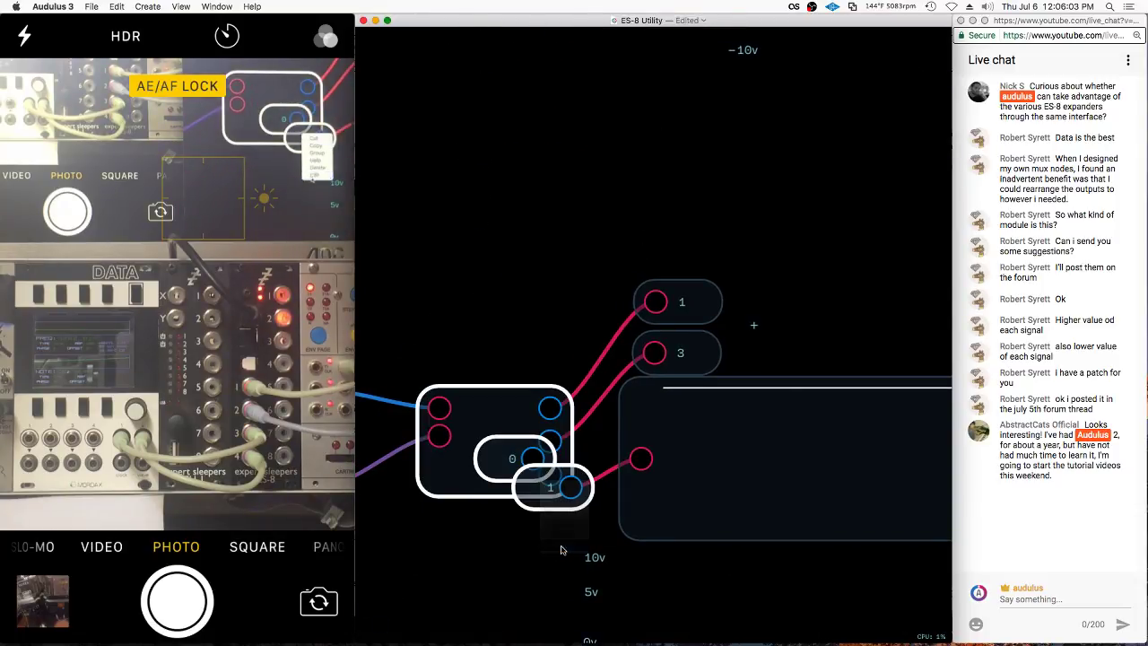
{"action": "key", "text": "Return"}
{"action": "double_click", "coordinate": [633, 543]}
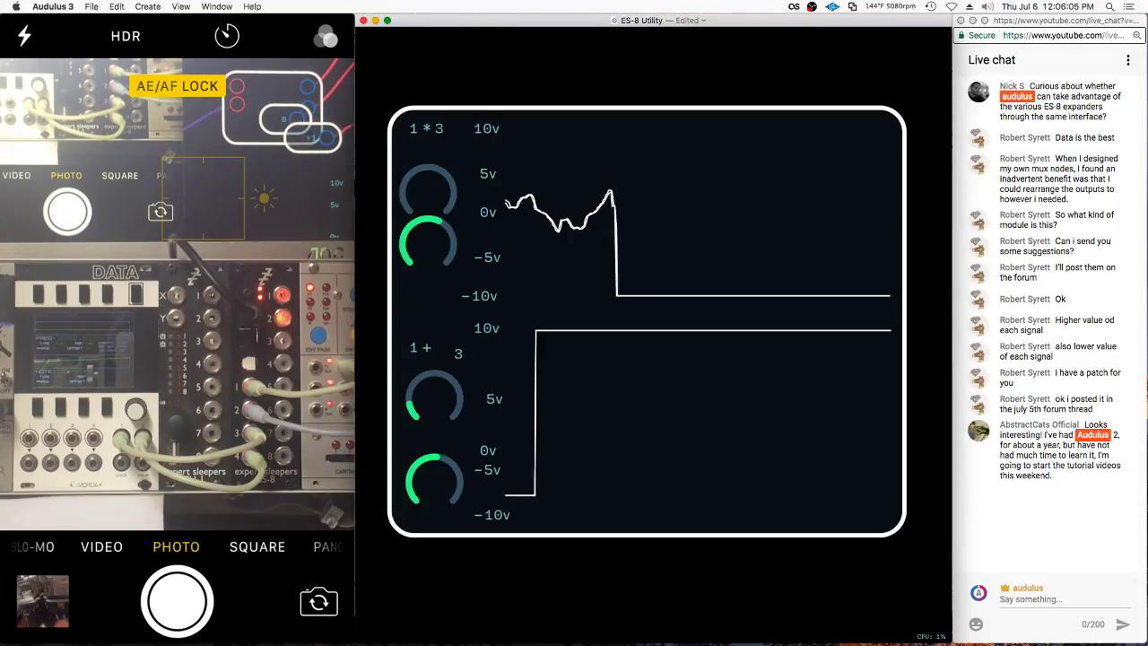
Move the lower -10v label up beside the trace and shift both lower knobs left
{"action": "left_click", "coordinate": [642, 536]}
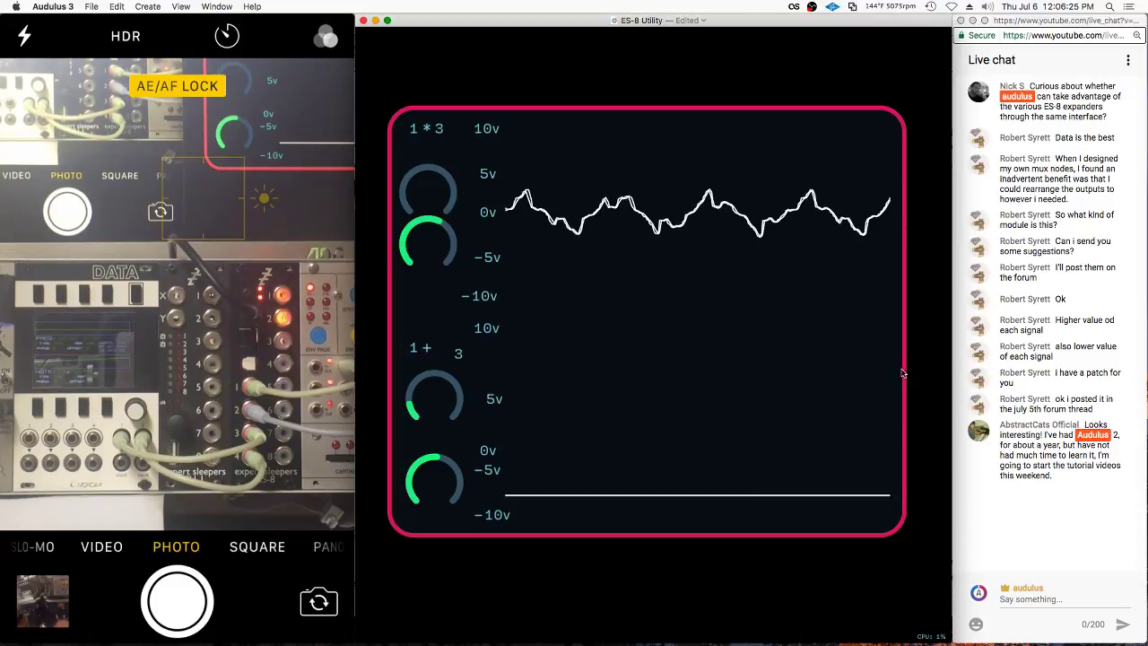
{"action": "right_click", "coordinate": [487, 499]}
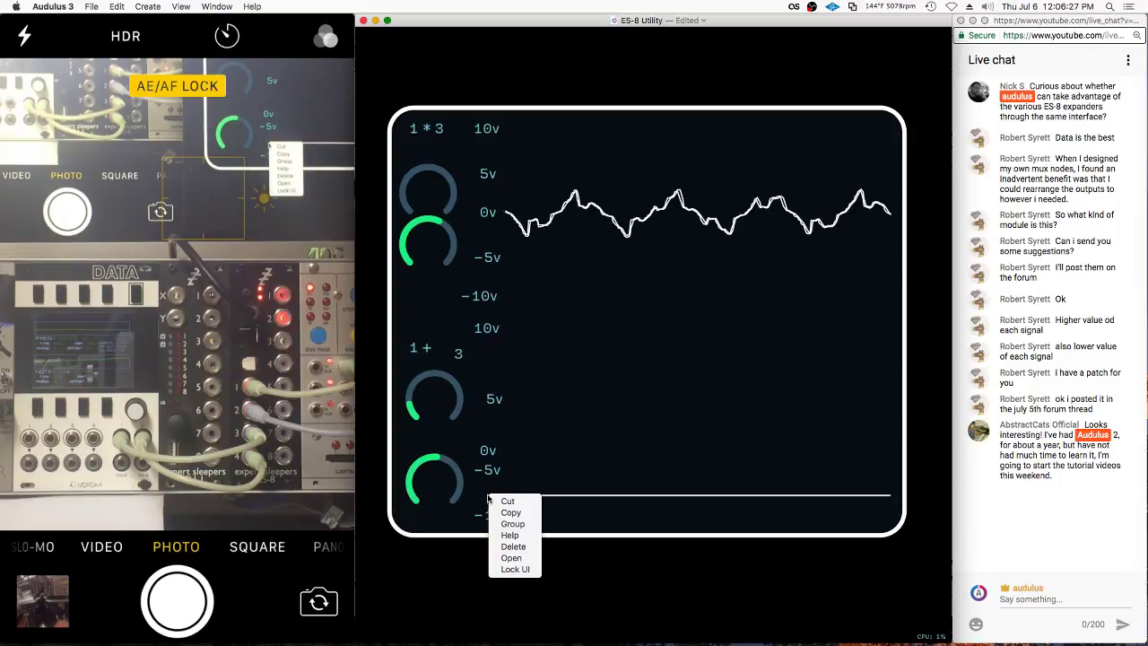
{"action": "left_click", "coordinate": [485, 488]}
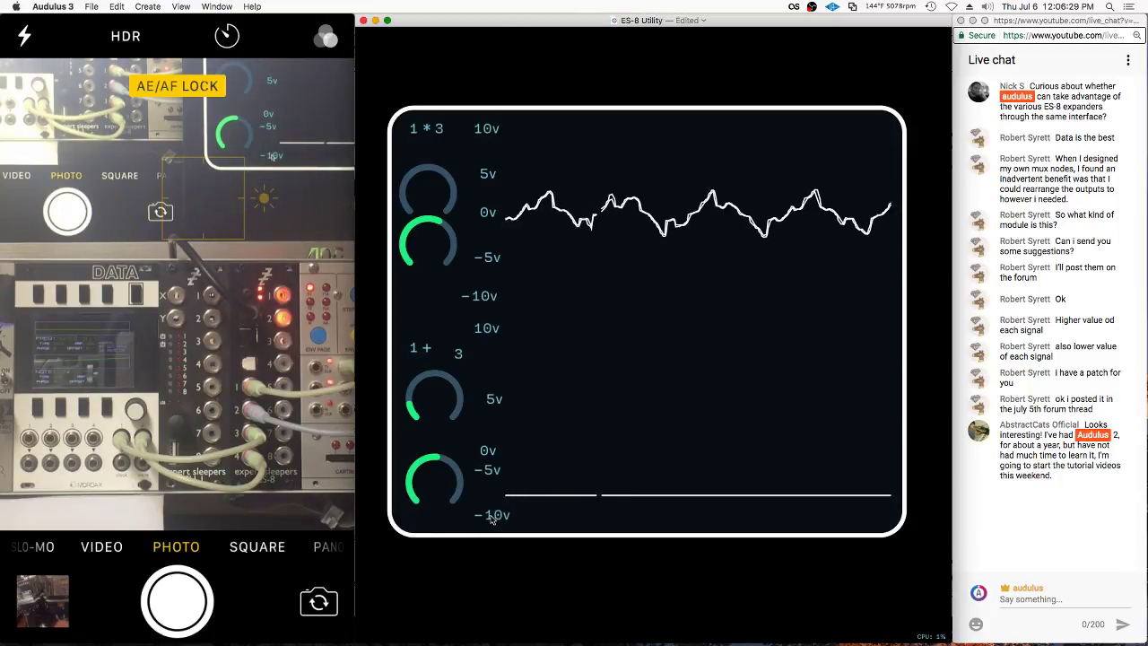
{"action": "left_click_drag", "start_coordinate": [492, 520], "coordinate": [480, 495]}
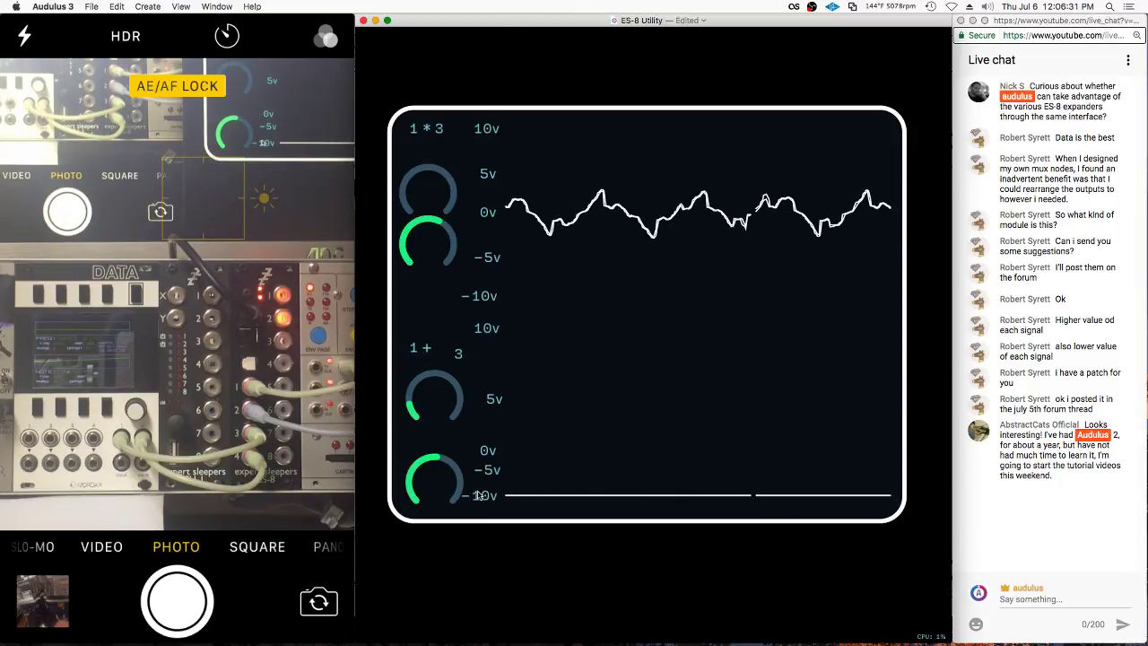
{"action": "left_click_drag", "start_coordinate": [444, 485], "coordinate": [438, 451]}
{"action": "mouse_move", "coordinate": [437, 406]}
{"action": "left_mouse_down"}
{"action": "mouse_move", "coordinate": [424, 413]}
{"action": "mouse_move", "coordinate": [427, 400]}
{"action": "left_mouse_up"}
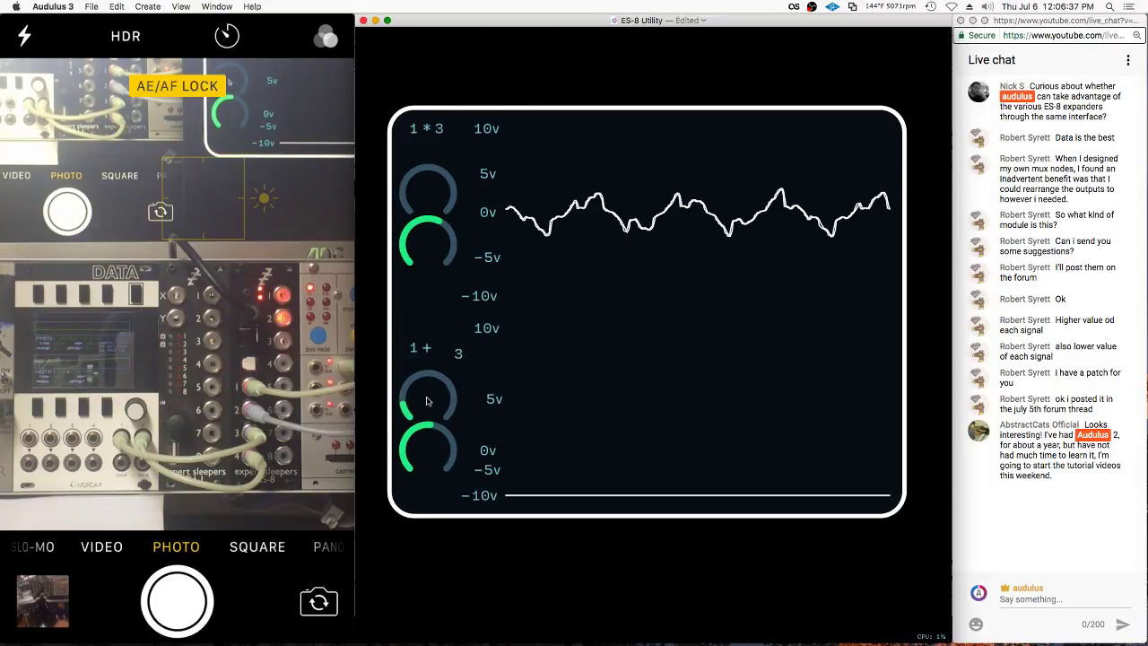
In the inner patch, replace the 0 and -1 constant nodes with a new 0 constant
{"action": "double_click", "coordinate": [474, 408]}
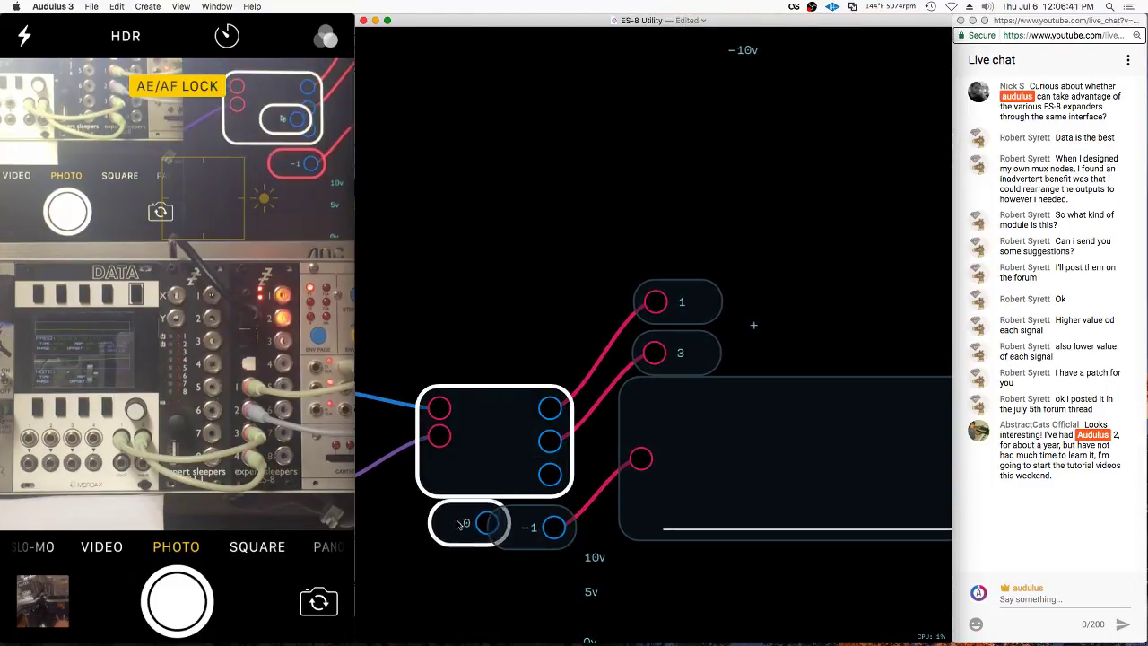
{"action": "left_click_drag", "start_coordinate": [431, 595], "coordinate": [565, 511]}
{"action": "key", "text": "Delete"}
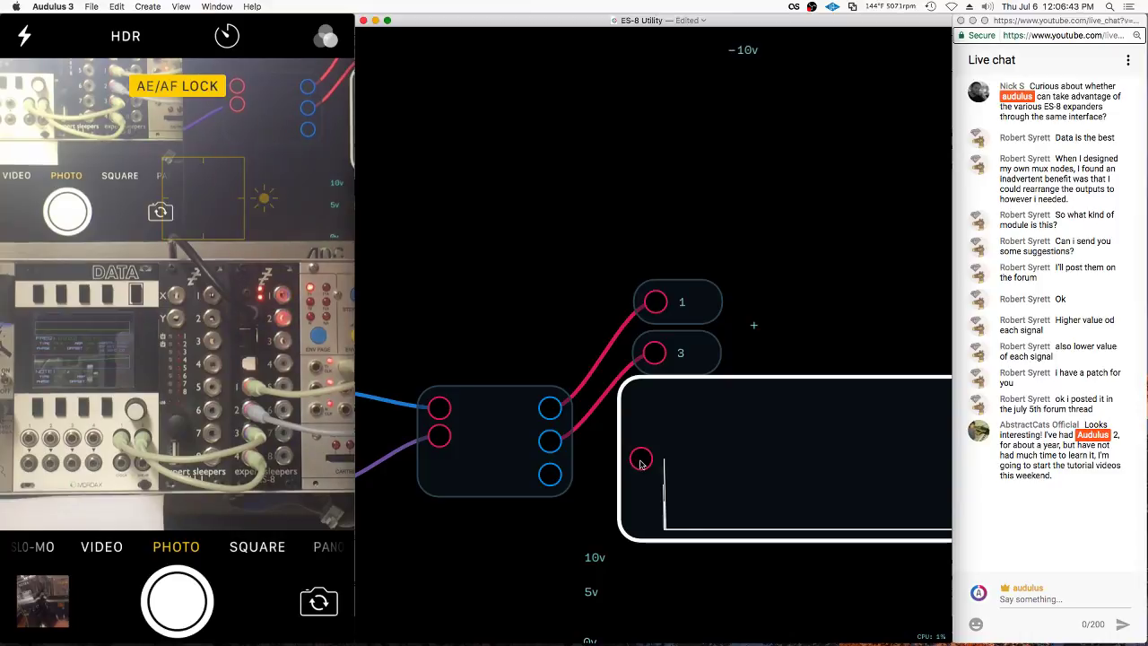
{"action": "double_click", "coordinate": [640, 458]}
{"action": "key", "text": "Return"}
{"action": "key", "text": "Escape"}
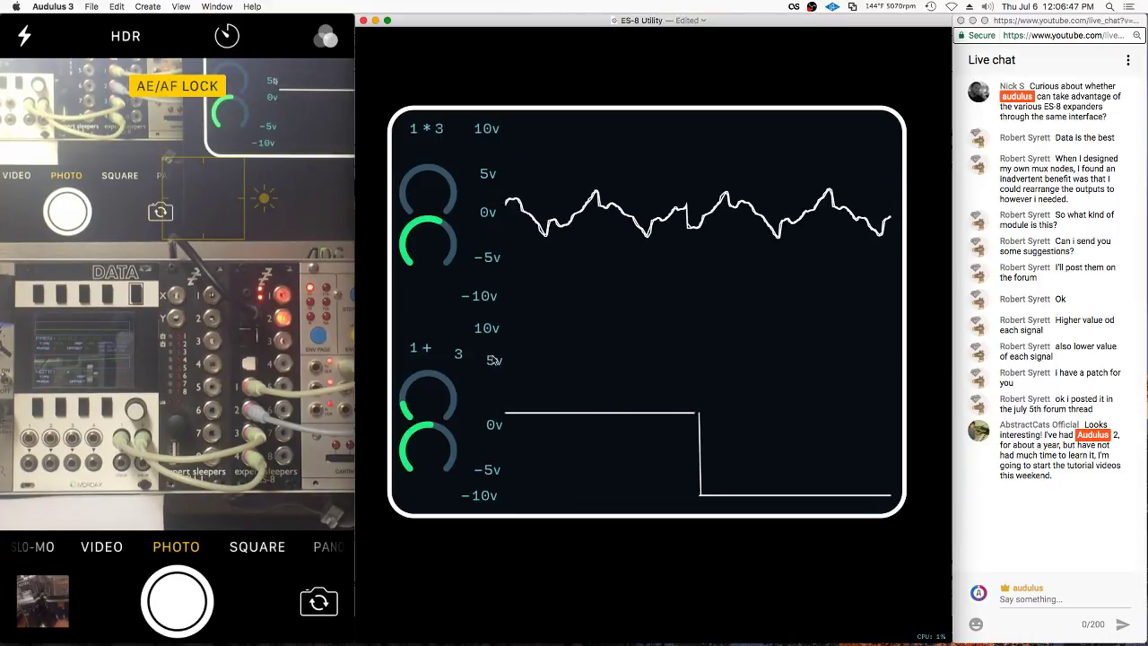
{"action": "scroll", "coordinate": [493, 408], "scroll_direction": "down", "scroll_amount": 1}
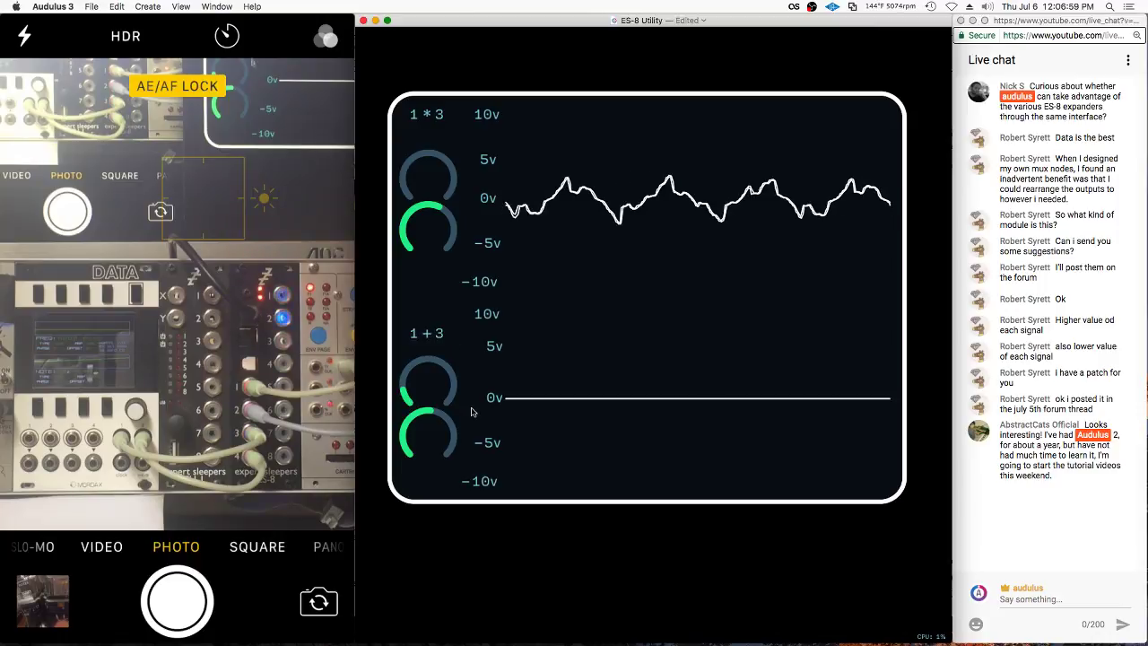
Change the new constant's value to .5, then re-edit that constant again
{"action": "double_click", "coordinate": [468, 367]}
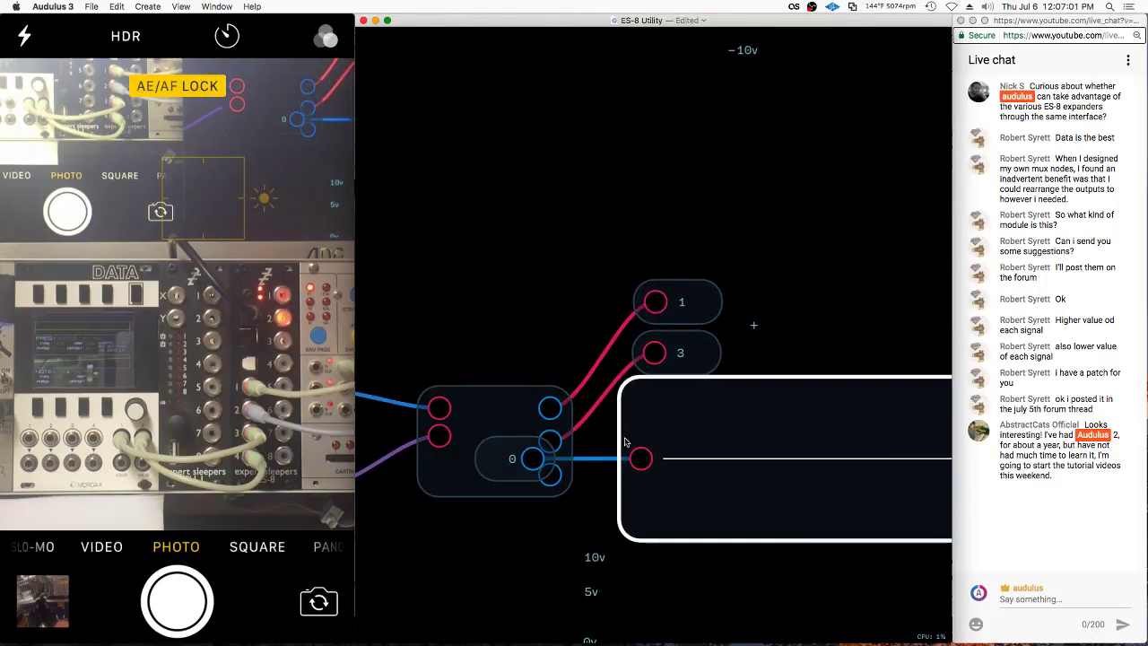
{"action": "left_click_drag", "start_coordinate": [507, 474], "coordinate": [508, 504]}
{"action": "right_click", "coordinate": [508, 504]}
{"action": "left_click", "coordinate": [529, 552]}
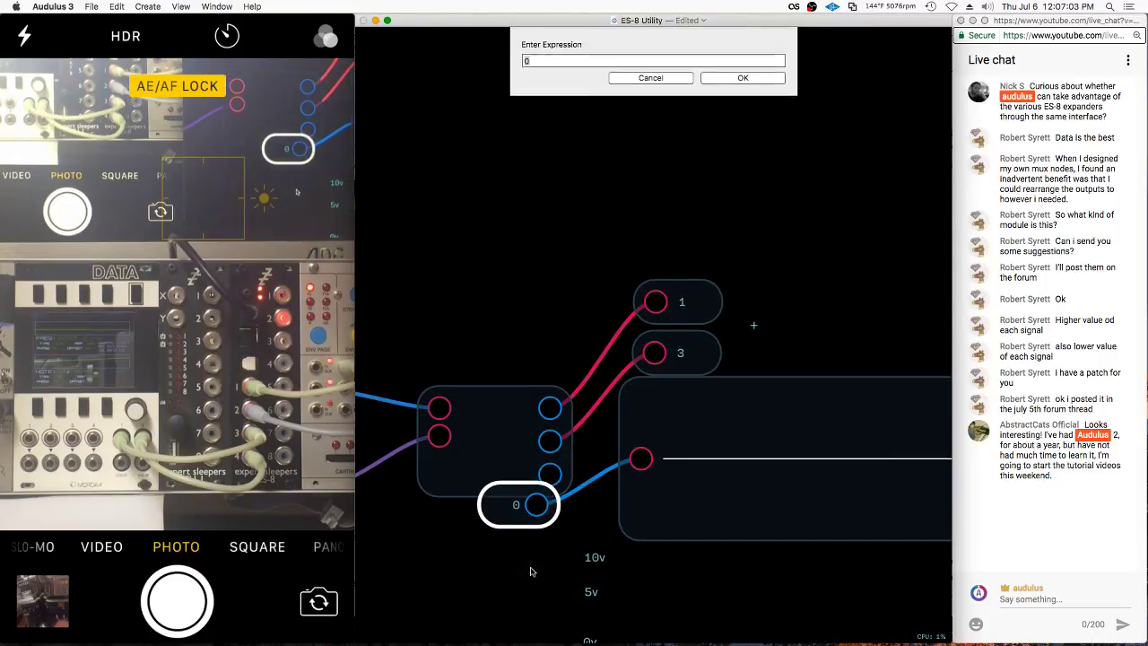
{"action": "type", "text": ".5"}
{"action": "key", "text": "Return"}
{"action": "double_click", "coordinate": [825, 326]}
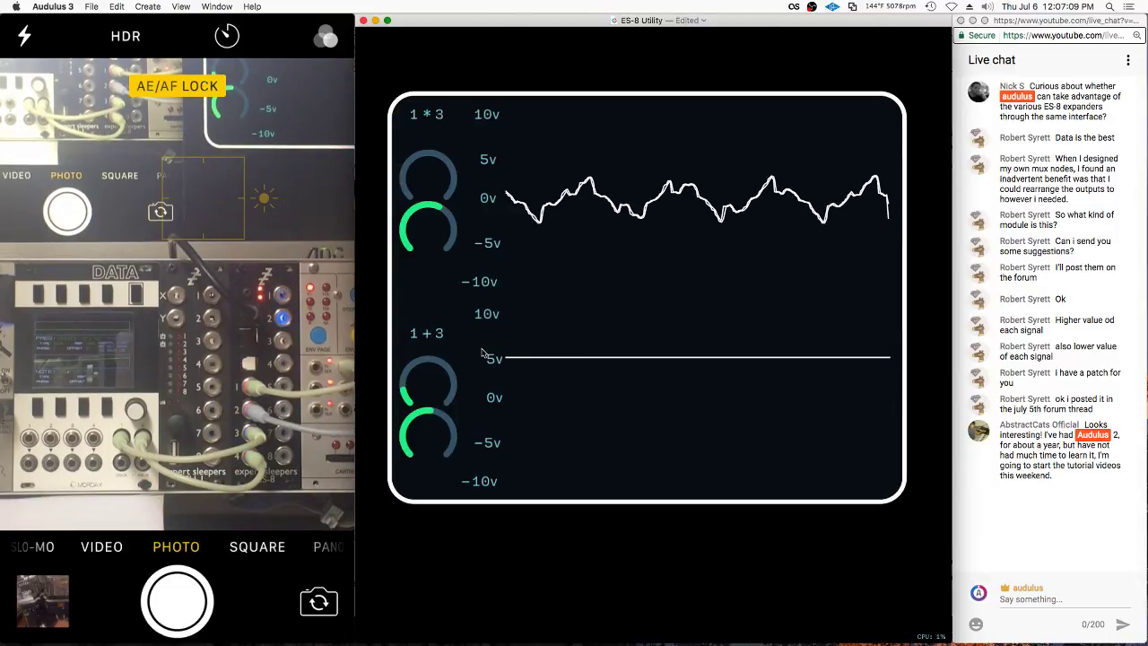
{"action": "double_click", "coordinate": [465, 406]}
{"action": "right_click", "coordinate": [522, 513]}
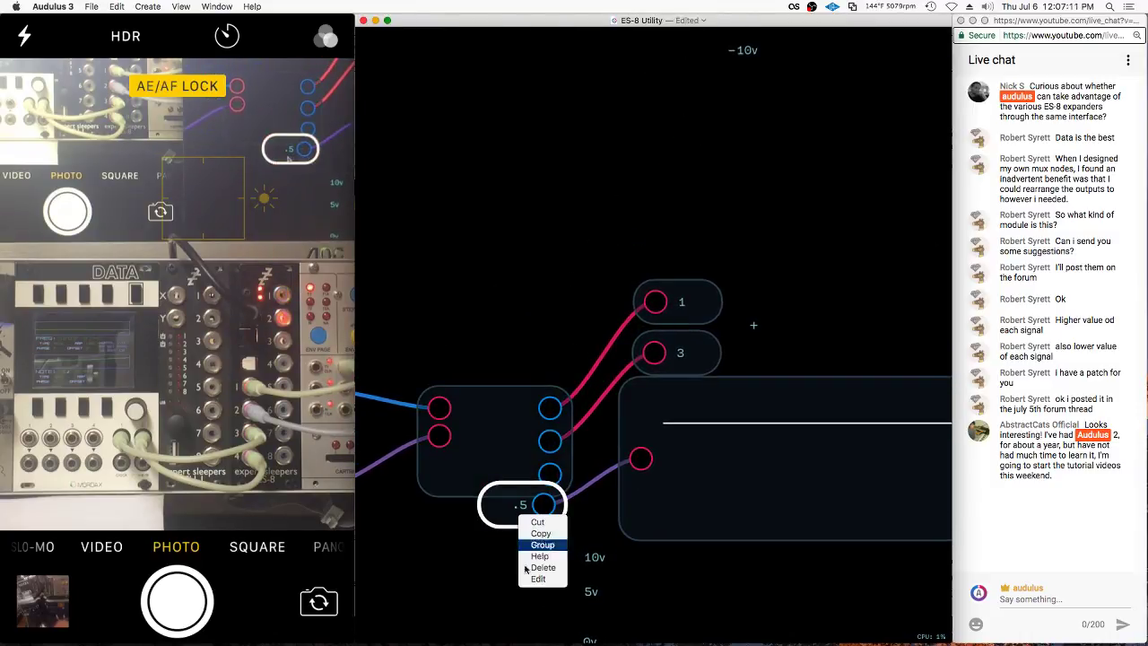
{"action": "left_click", "coordinate": [536, 579]}
{"action": "key", "text": "Return"}
{"action": "double_click", "coordinate": [753, 325]}
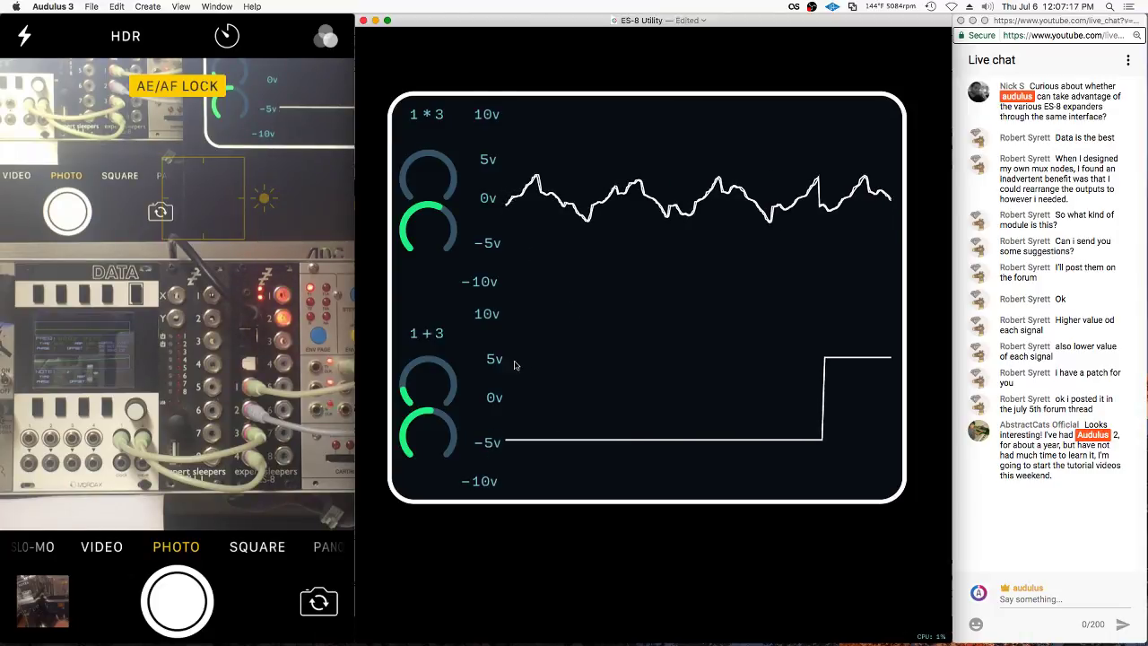
Adjust a knob on the lower 1+3 scope
{"action": "scroll", "coordinate": [466, 343], "scroll_direction": "down", "scroll_amount": 2}
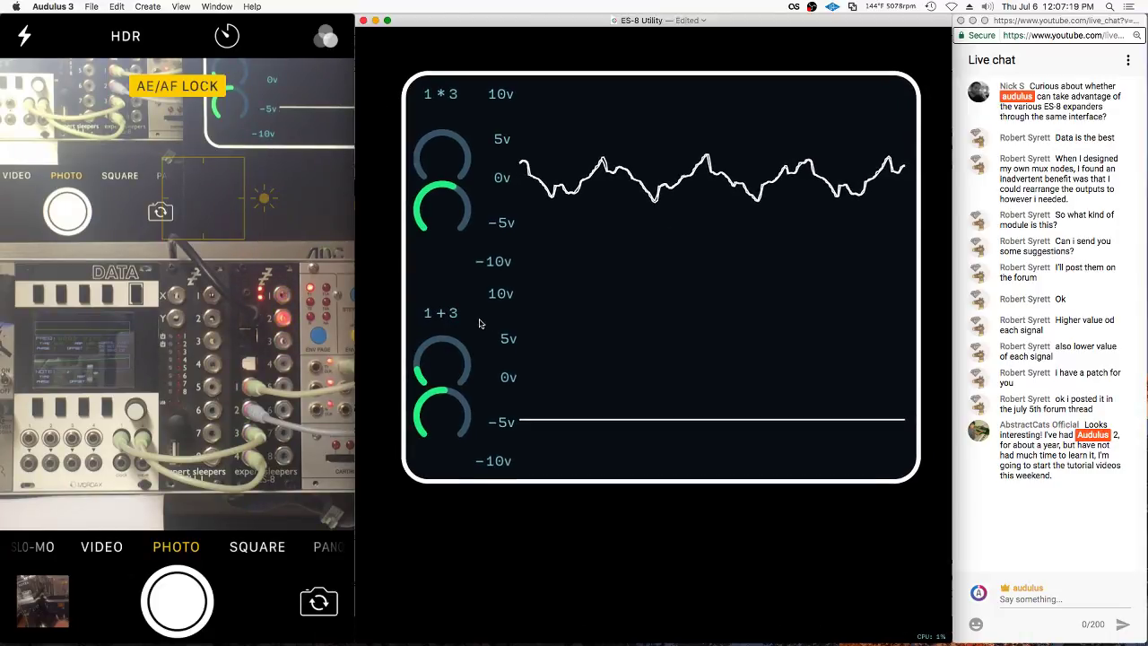
{"action": "right_click", "coordinate": [436, 240]}
{"action": "left_click", "coordinate": [463, 318]}
{"action": "scroll", "coordinate": [451, 436], "scroll_direction": "down", "scroll_amount": 3}
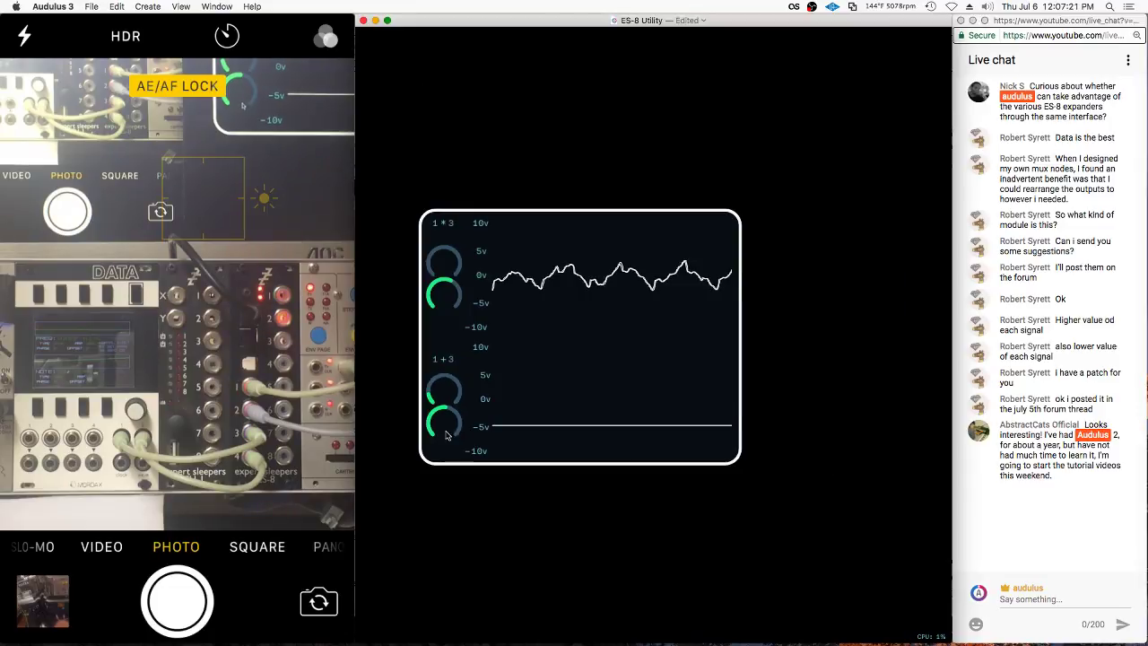
{"action": "left_click_drag", "start_coordinate": [453, 399], "coordinate": [458, 388]}
{"action": "scroll", "coordinate": [608, 451], "scroll_direction": "up", "scroll_amount": 5}
Wire the middle node's third output into the scope and delete the -.5 constant
{"action": "left_click_drag", "start_coordinate": [556, 460], "coordinate": [639, 446]}
{"action": "left_click", "coordinate": [455, 530]}
{"action": "left_click_drag", "start_coordinate": [534, 492], "coordinate": [518, 528]}
{"action": "key", "text": "BackSpace"}
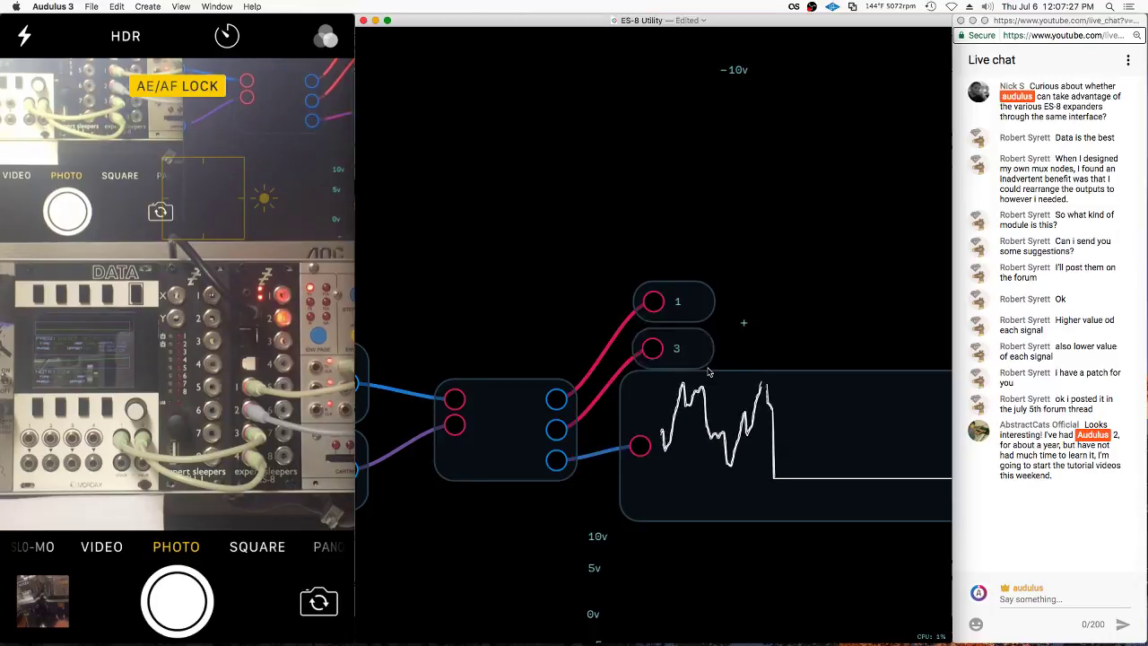
{"action": "scroll", "coordinate": [543, 305], "scroll_direction": "down", "scroll_amount": 5}
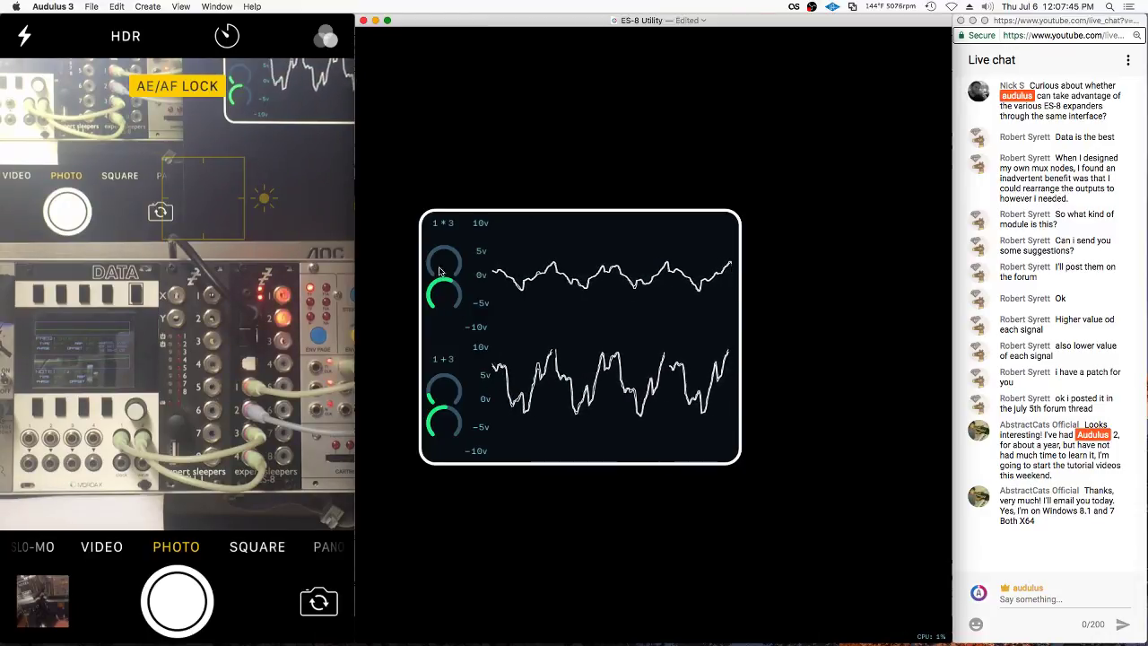
Raise the green knob beside the 1*3 scope, then lower it again while watching the waveform
{"action": "right_click", "coordinate": [447, 240]}
{"action": "left_click", "coordinate": [473, 311]}
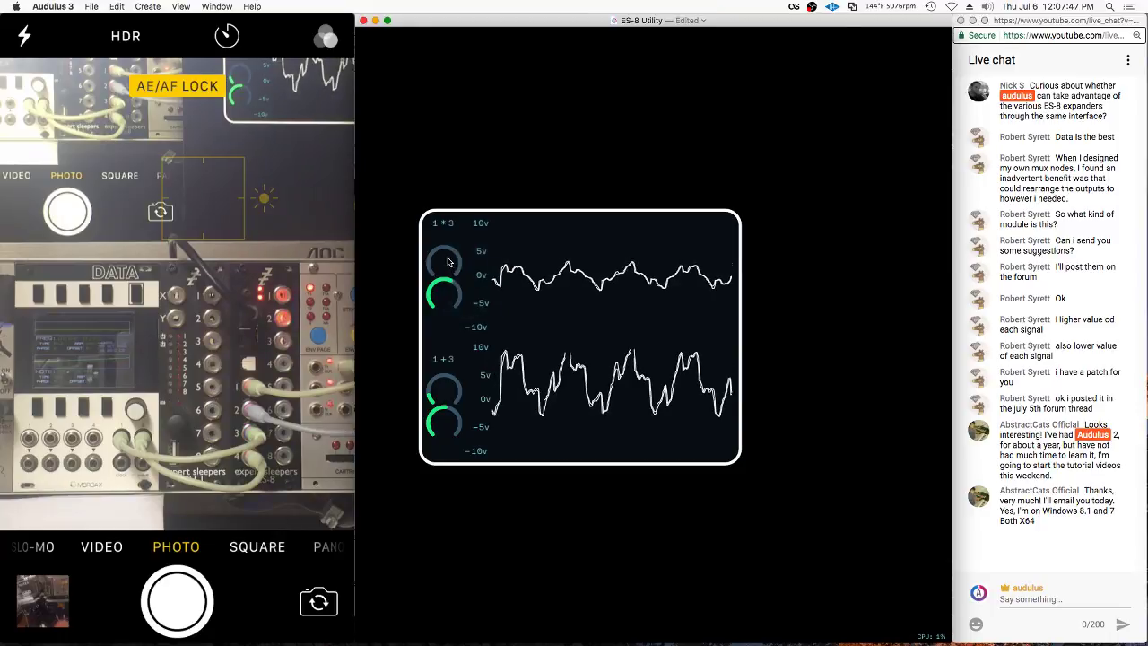
{"action": "left_click_drag", "start_coordinate": [439, 293], "coordinate": [440, 288]}
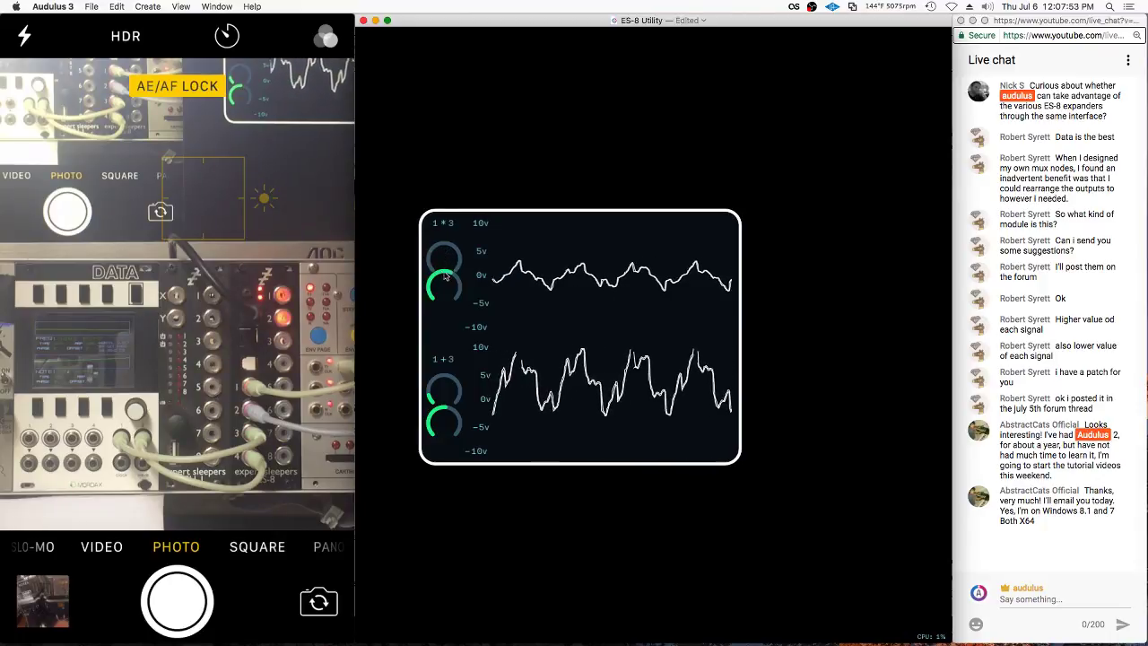
{"action": "left_click_drag", "start_coordinate": [446, 276], "coordinate": [443, 286]}
{"action": "scroll", "coordinate": [442, 252], "scroll_direction": "up", "scroll_amount": 5}
{"action": "scroll", "coordinate": [486, 154], "scroll_direction": "down", "scroll_amount": 3}
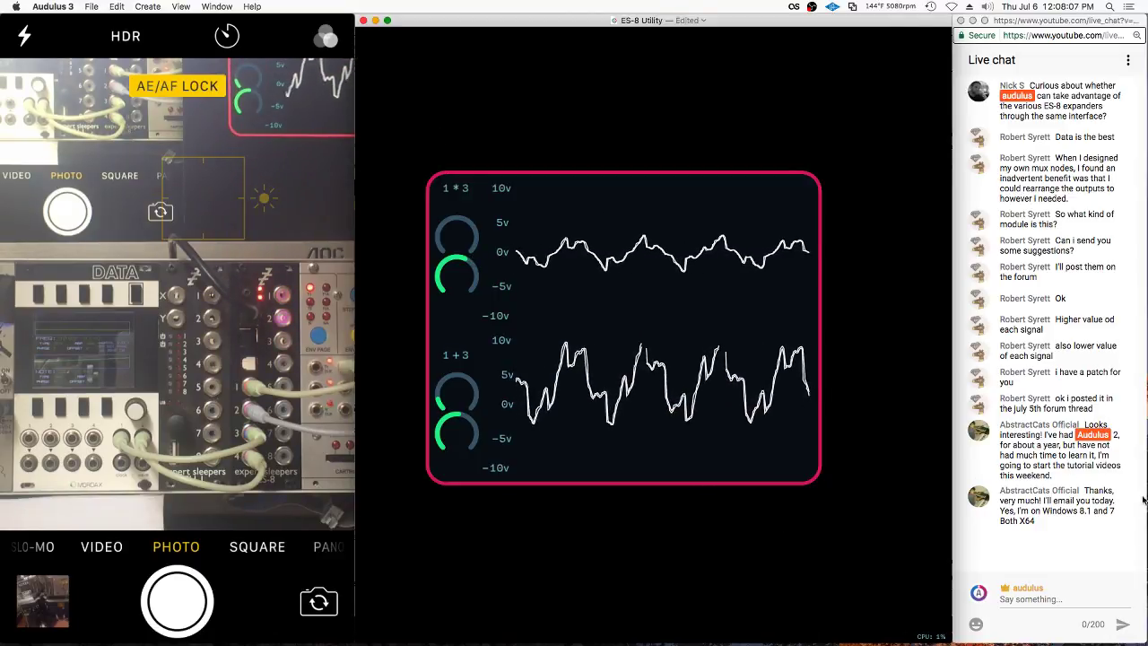
Post an e-mail address in the live chat, then return to the Audulus patch window
{"action": "left_click", "coordinate": [1035, 597]}
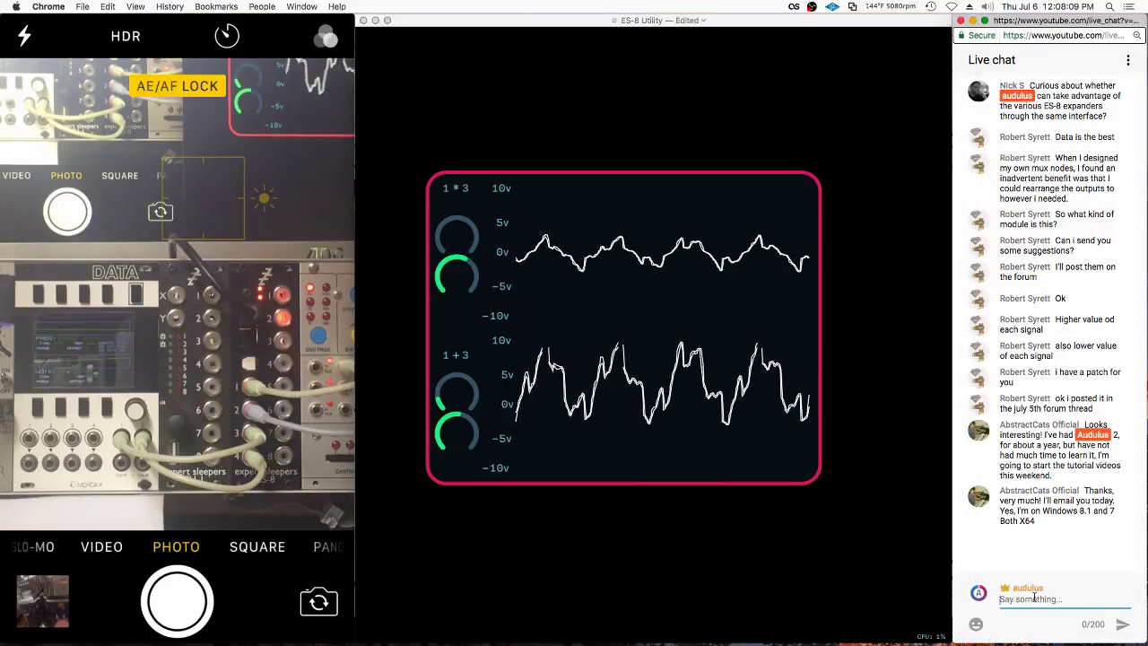
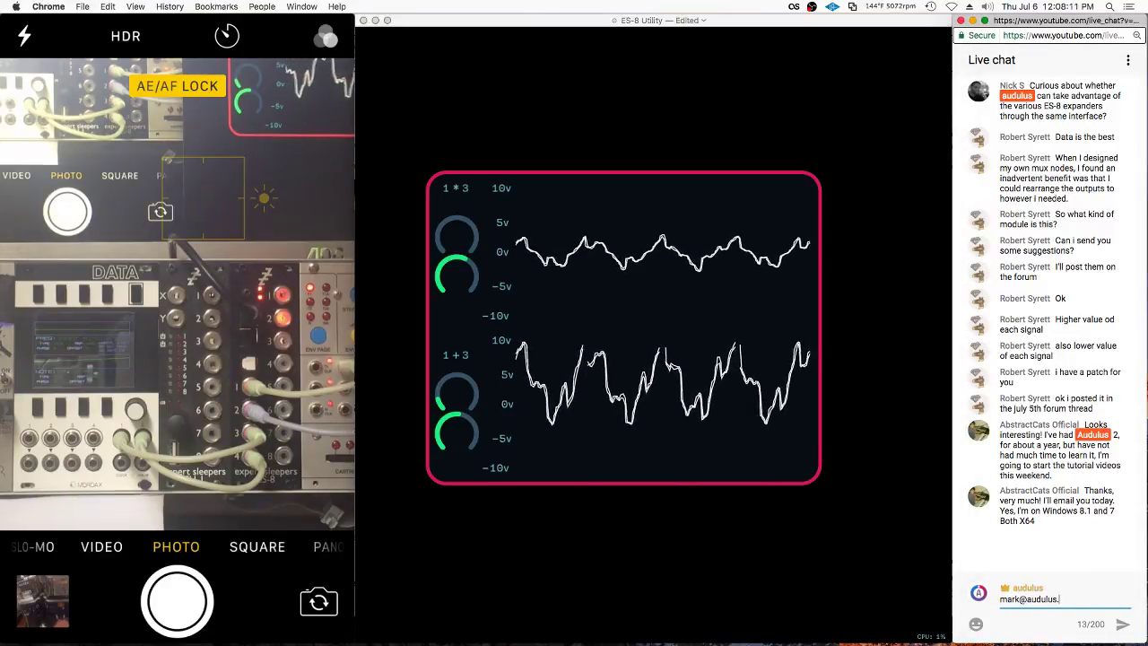
{"action": "key", "text": "Return"}
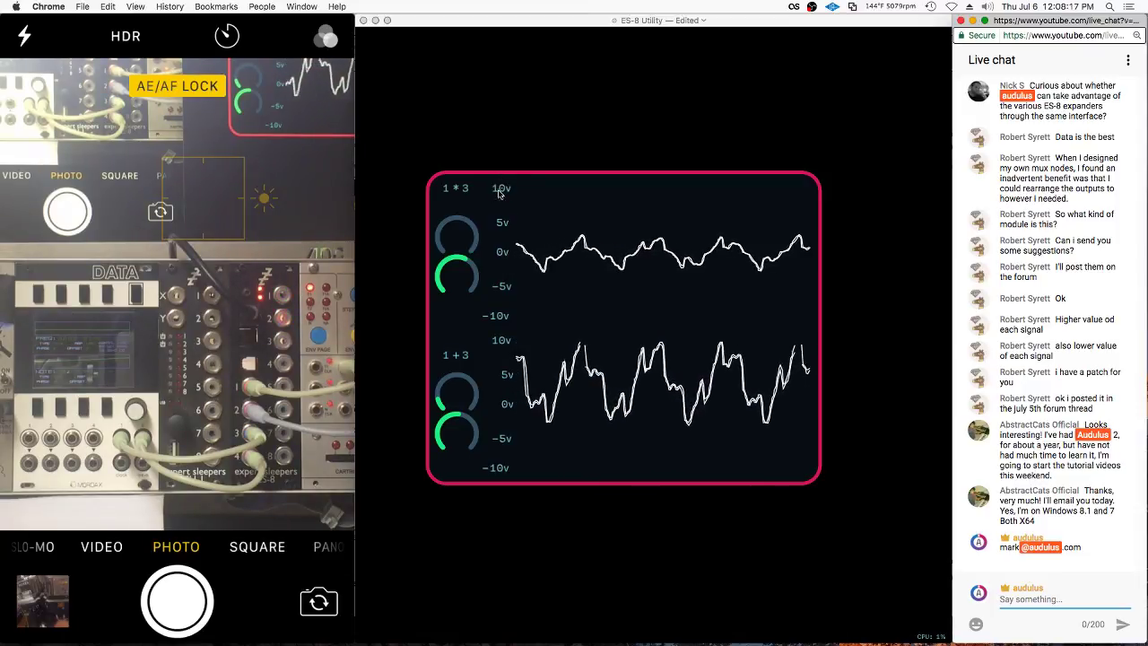
{"action": "mouse_move", "coordinate": [571, 133]}
{"action": "left_mouse_down"}
{"action": "mouse_move", "coordinate": [615, 89]}
{"action": "mouse_move", "coordinate": [910, 90]}
{"action": "mouse_move", "coordinate": [541, 157]}
{"action": "mouse_move", "coordinate": [776, 118]}
{"action": "left_mouse_up"}
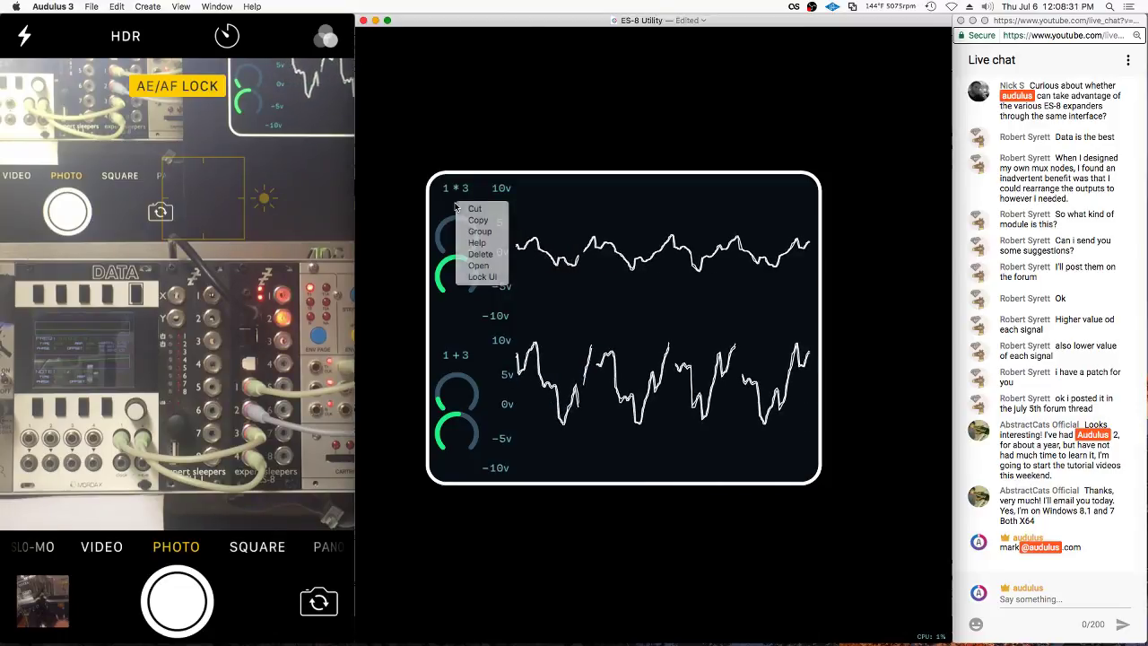
Toggle the top knob's panel between Lock UI and Edit UI, finishing on Lock UI
{"action": "left_click", "coordinate": [476, 284]}
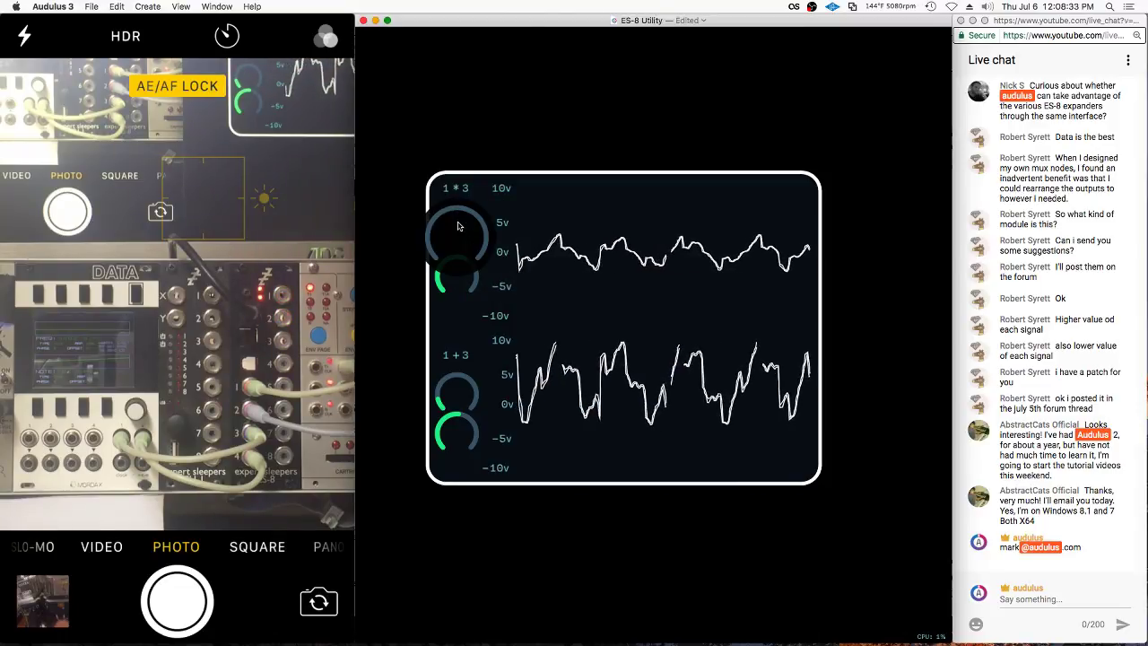
{"action": "right_click", "coordinate": [460, 223]}
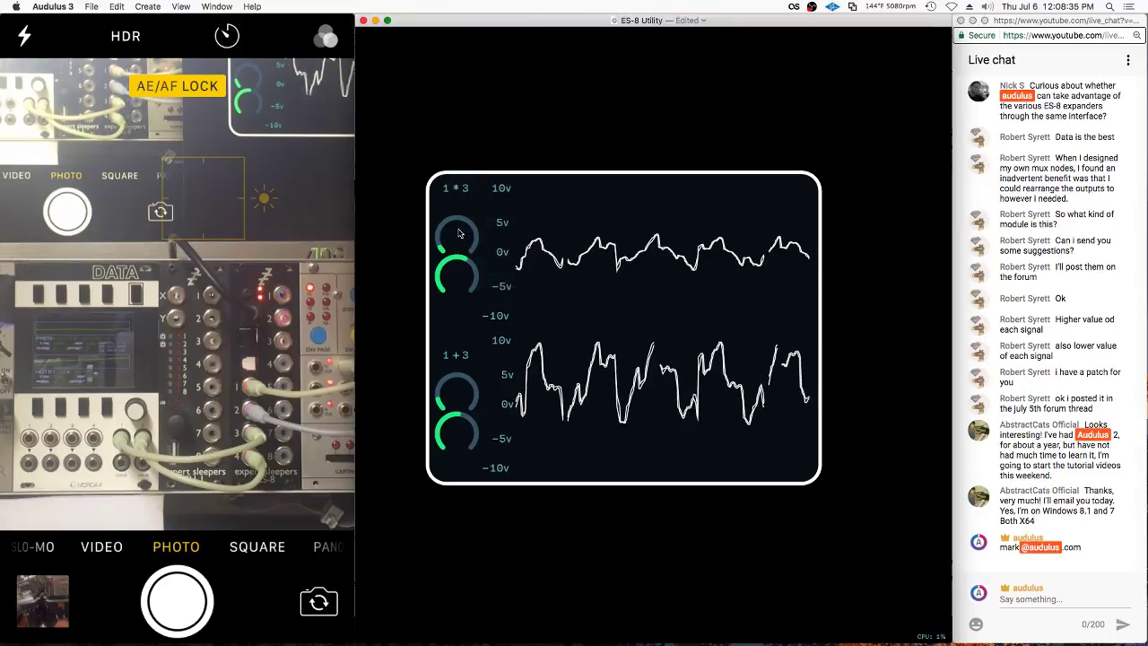
{"action": "right_click", "coordinate": [473, 228]}
{"action": "left_click", "coordinate": [493, 280]}
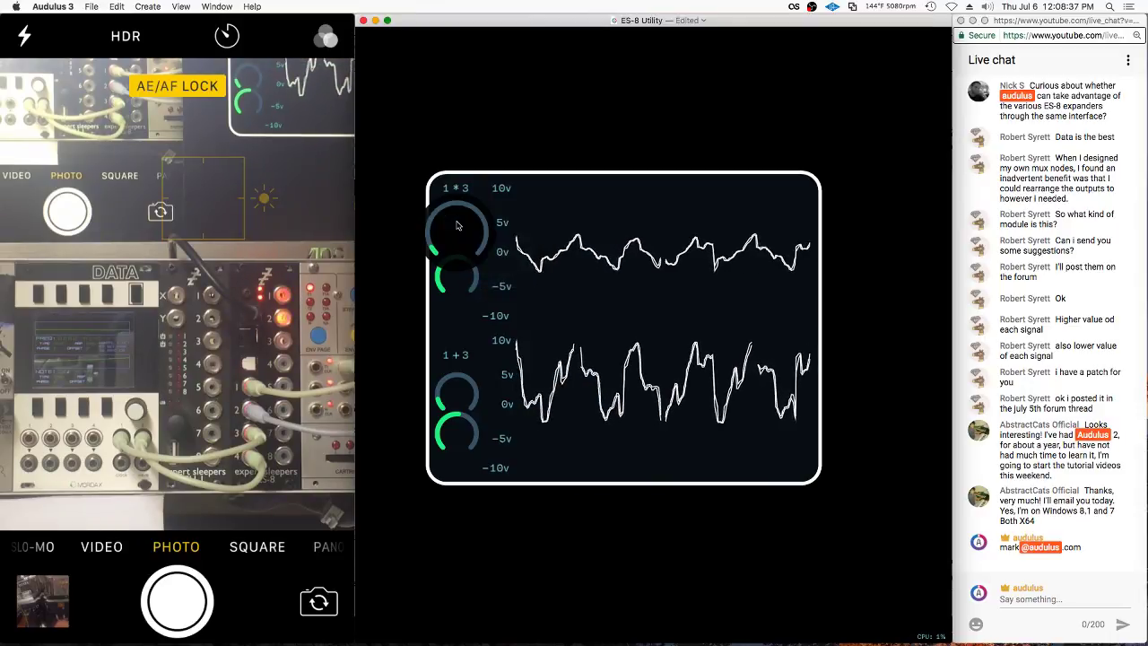
{"action": "right_click", "coordinate": [468, 196]}
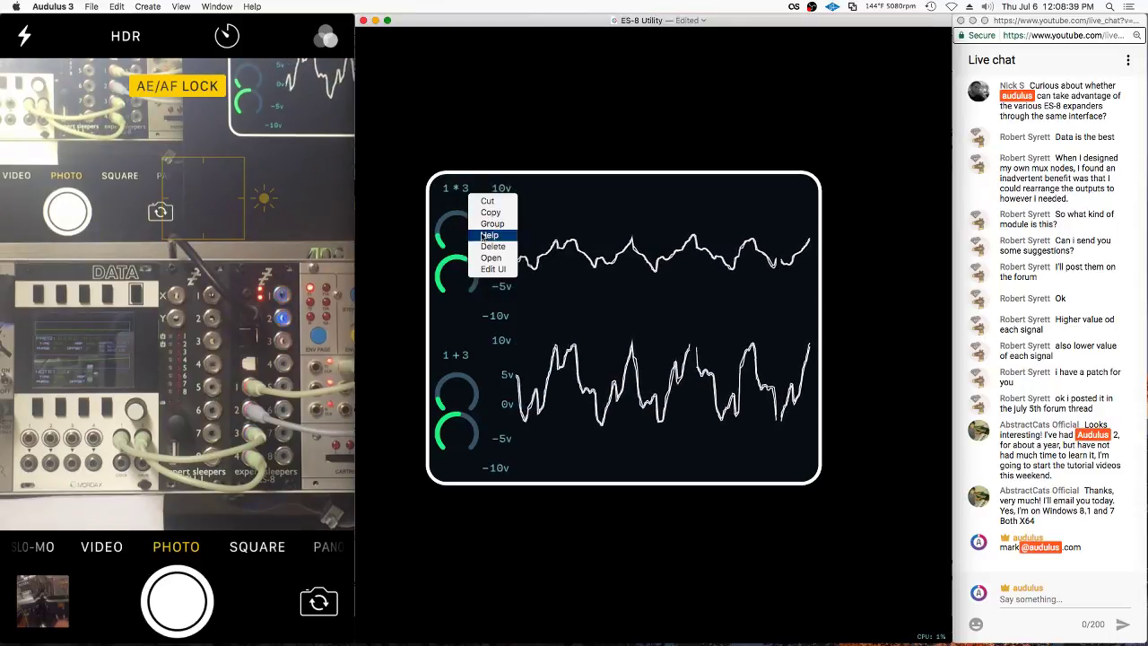
{"action": "left_click", "coordinate": [484, 269]}
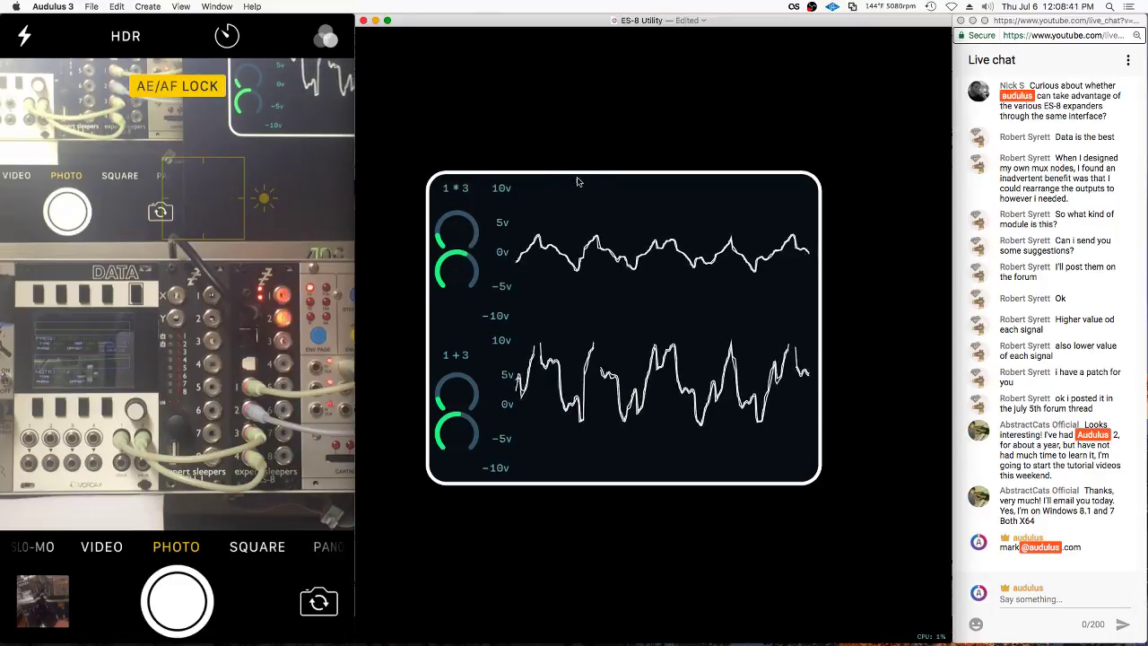
{"action": "right_click", "coordinate": [476, 211]}
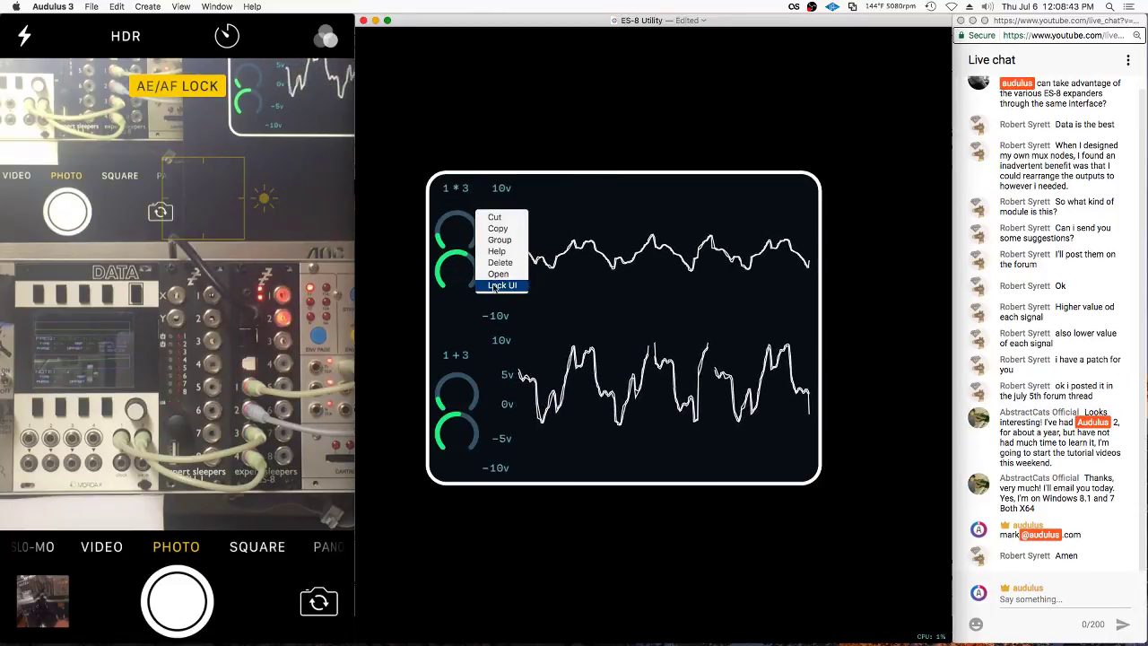
{"action": "left_click", "coordinate": [500, 286]}
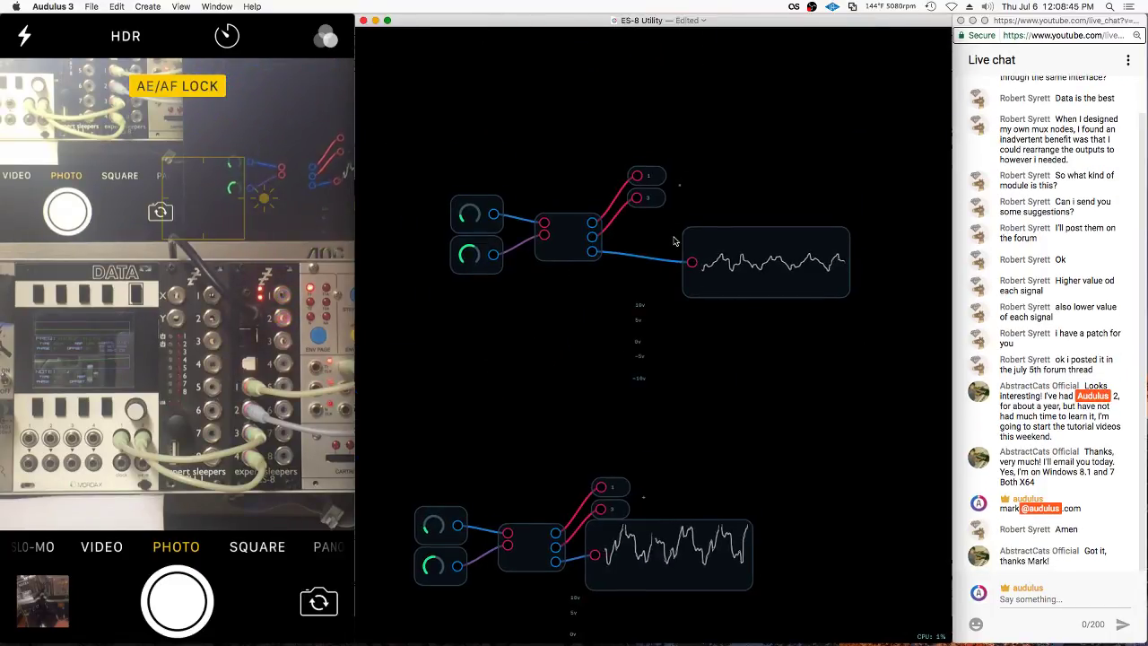
Open the middle subpatch and add a Level knob fed by the mixer output
{"action": "left_click", "coordinate": [697, 253]}
{"action": "scroll", "coordinate": [661, 245], "scroll_direction": "up", "scroll_amount": 3}
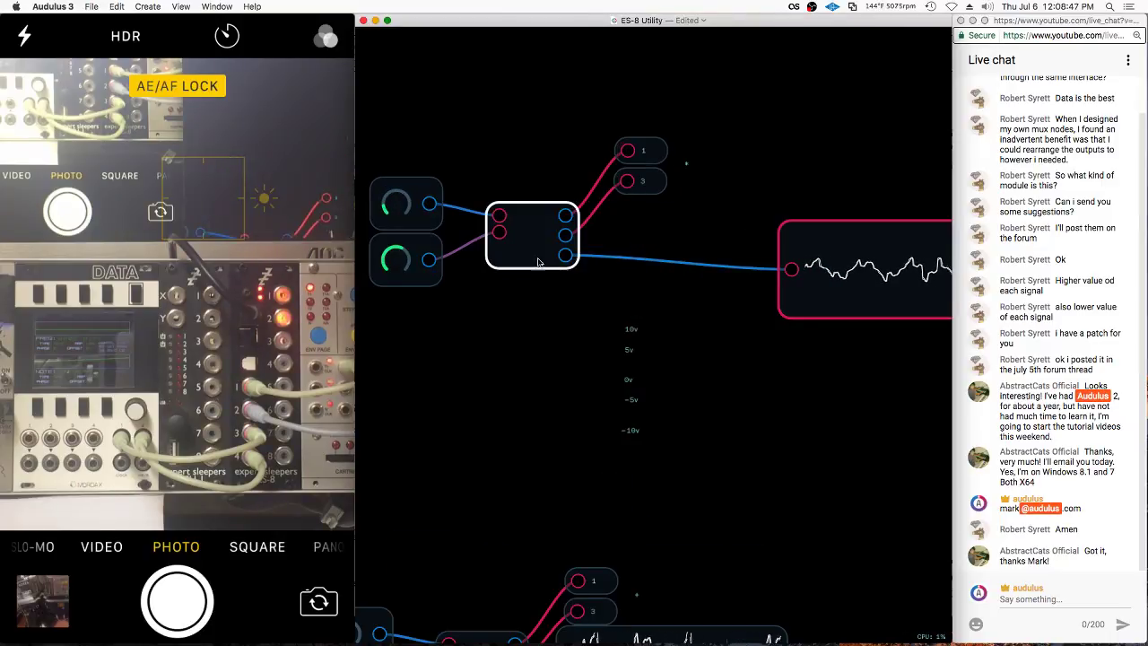
{"action": "double_click", "coordinate": [538, 262]}
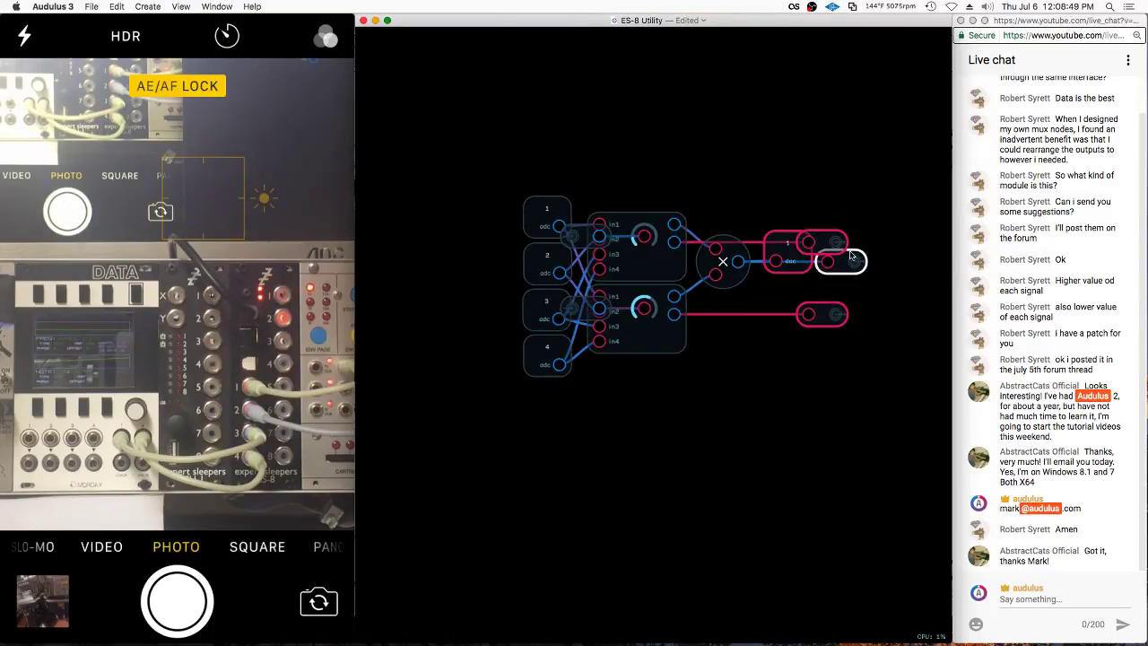
{"action": "right_click", "coordinate": [769, 235]}
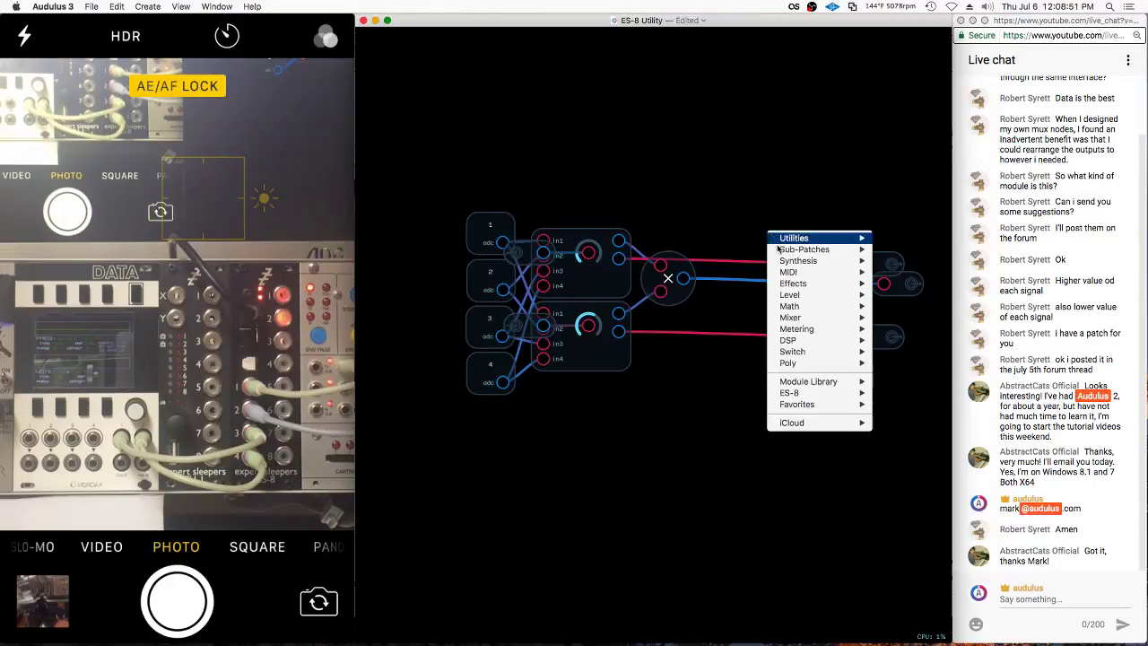
{"action": "mouse_move", "coordinate": [793, 296]}
{"action": "left_click", "coordinate": [894, 294]}
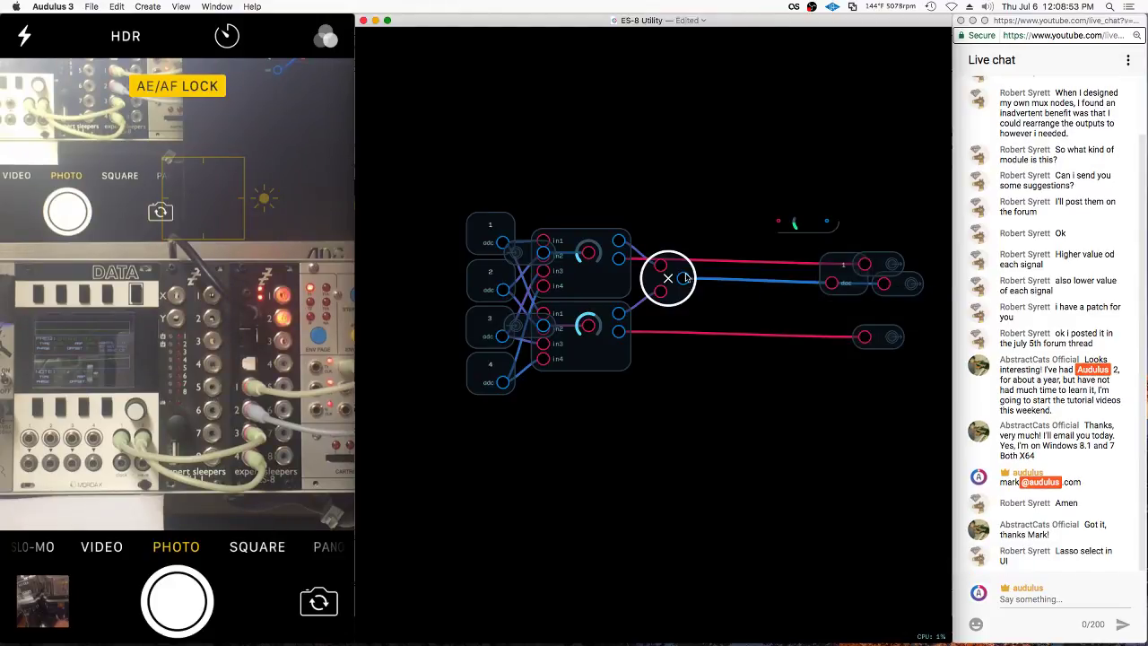
{"action": "left_click_drag", "start_coordinate": [683, 277], "coordinate": [732, 284]}
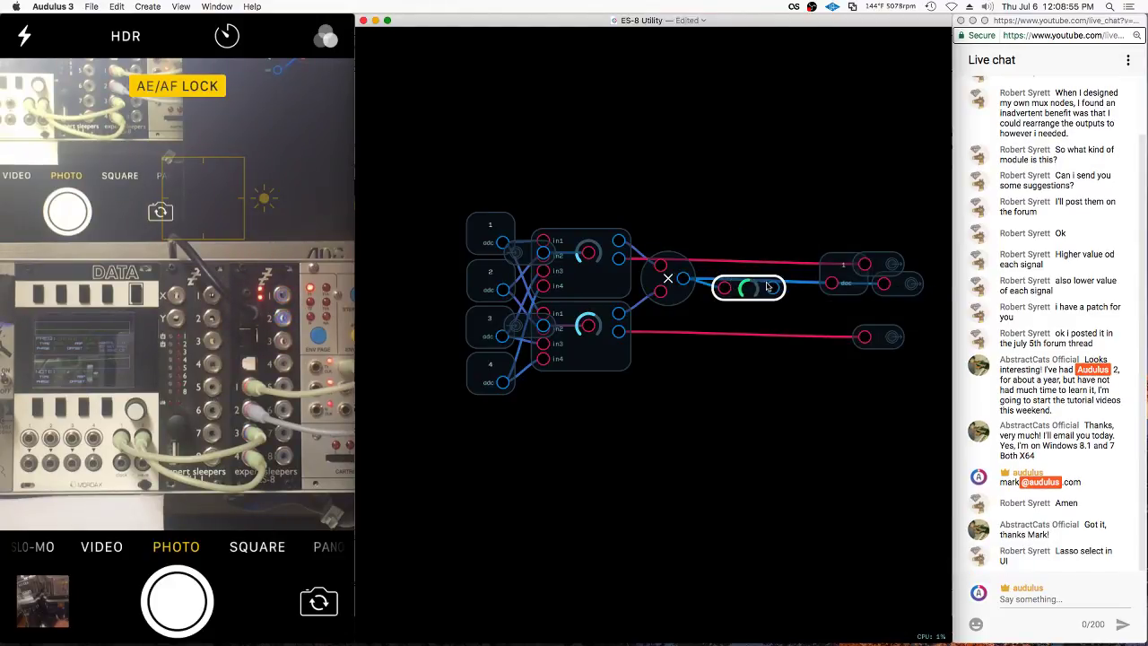
Reposition the 1 dac and right-hand output nodes, then delete the Level knob
{"action": "left_click_drag", "start_coordinate": [843, 274], "coordinate": [828, 296]}
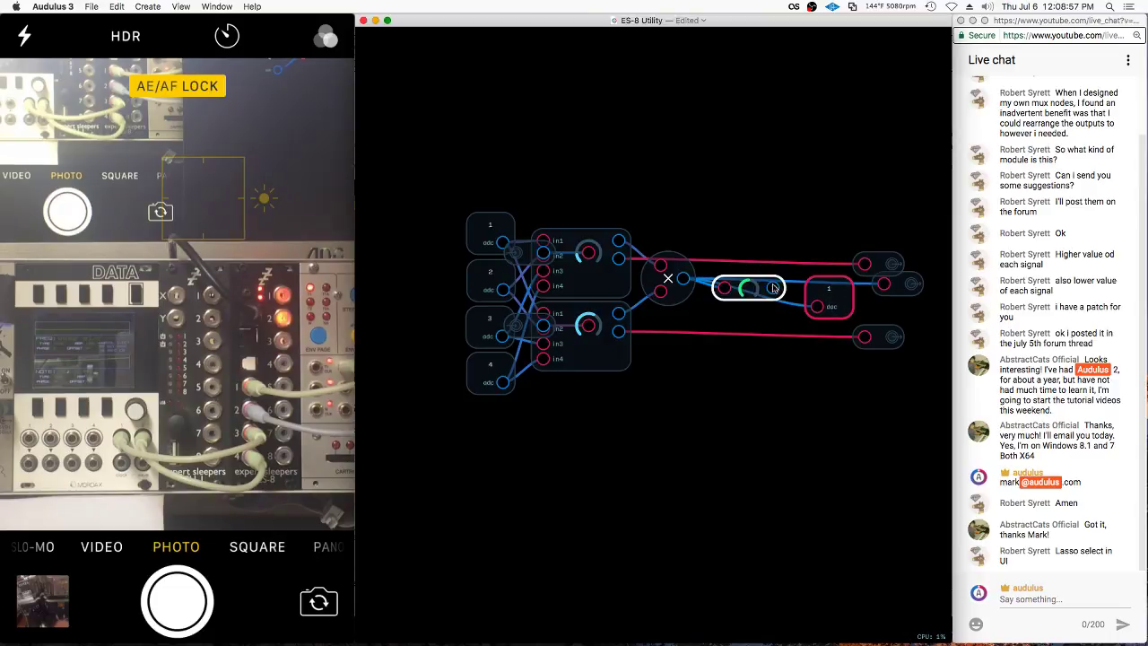
{"action": "left_click_drag", "start_coordinate": [890, 265], "coordinate": [892, 243]}
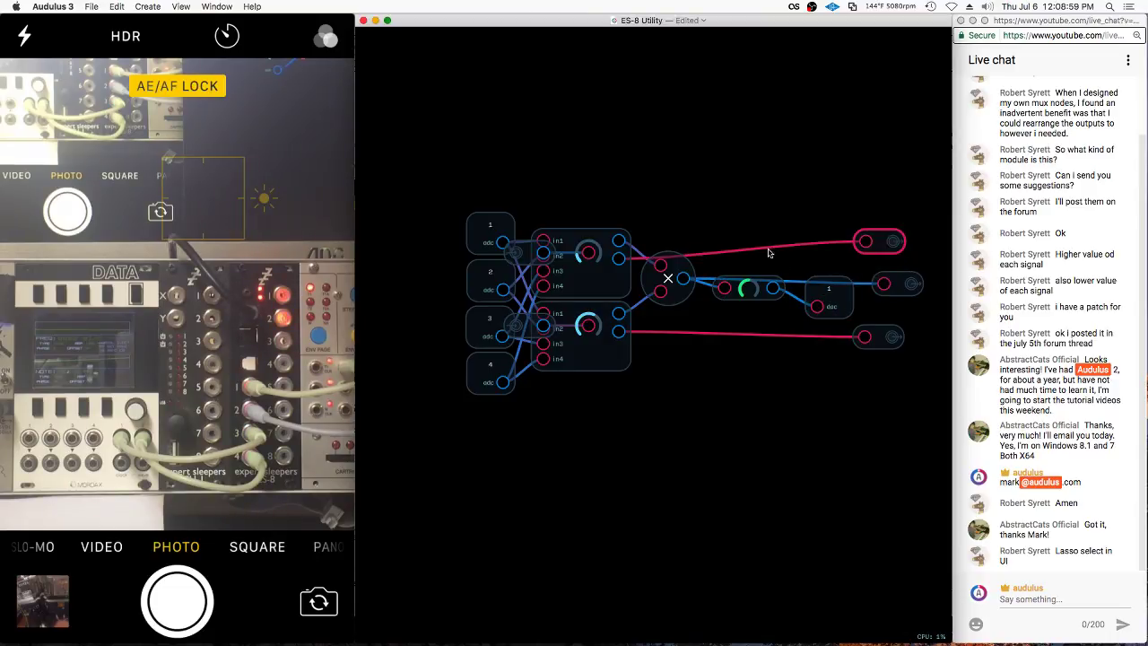
{"action": "left_click", "coordinate": [747, 287]}
{"action": "key", "text": "BackSpace"}
{"action": "right_click", "coordinate": [731, 315]}
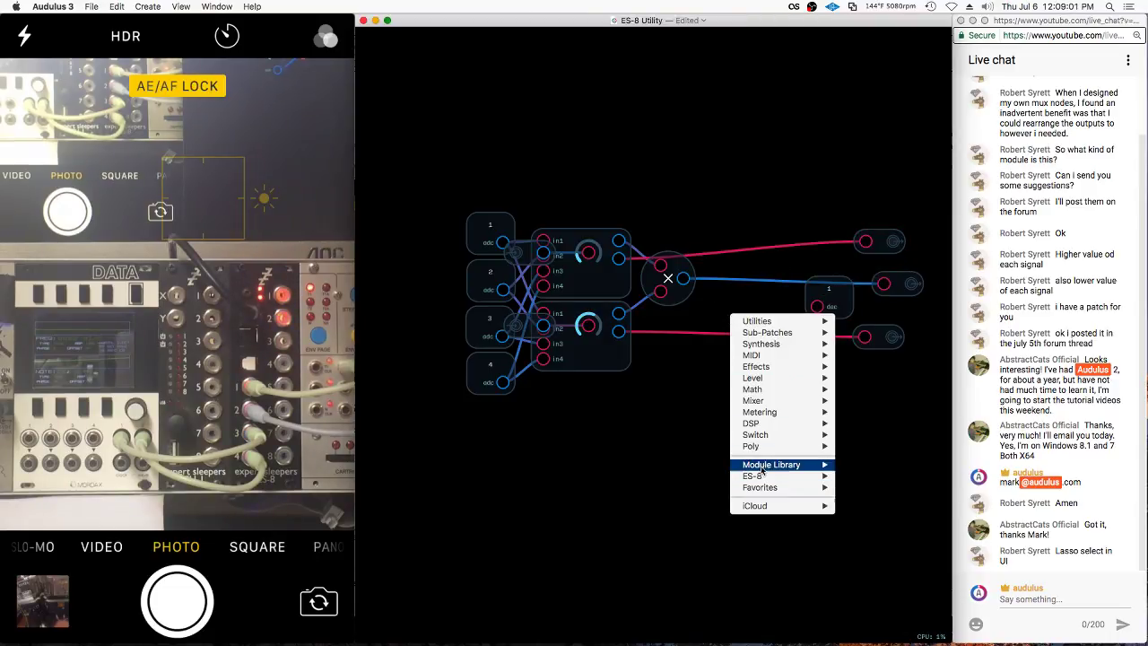
{"action": "mouse_move", "coordinate": [767, 487]}
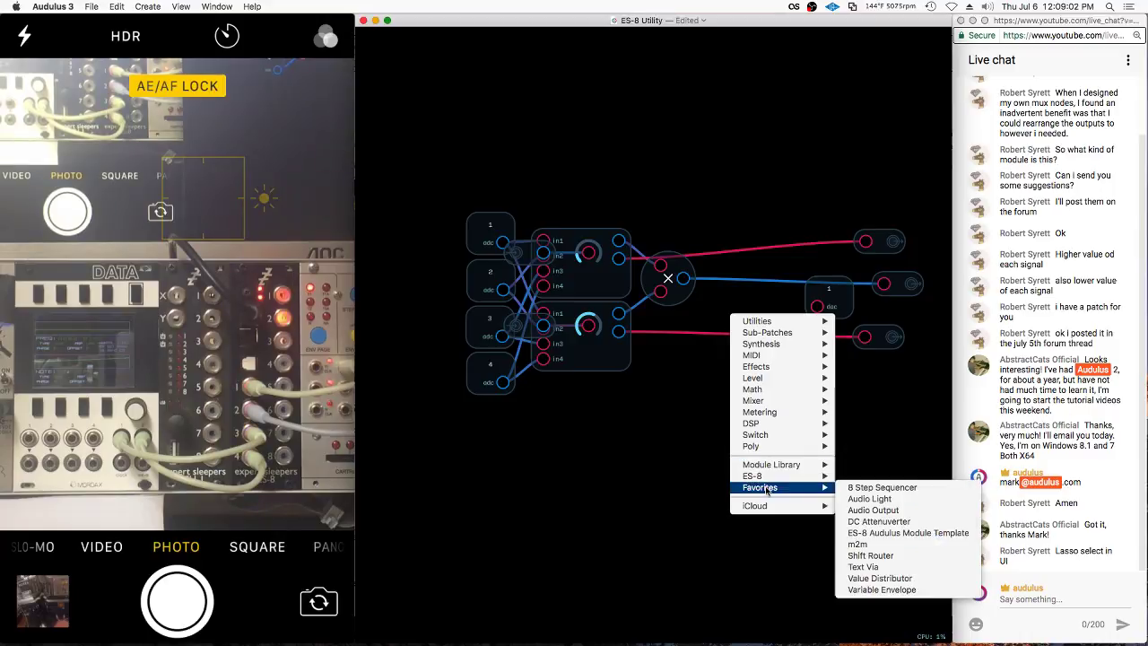
{"action": "left_click", "coordinate": [890, 510]}
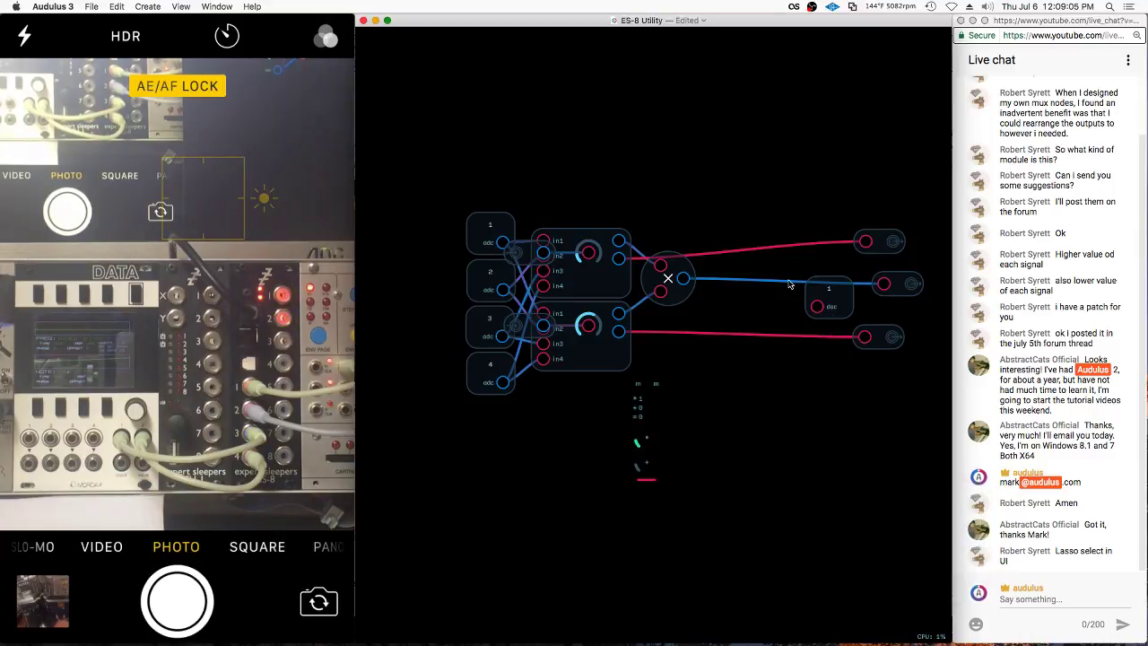
{"action": "double_click", "coordinate": [677, 398]}
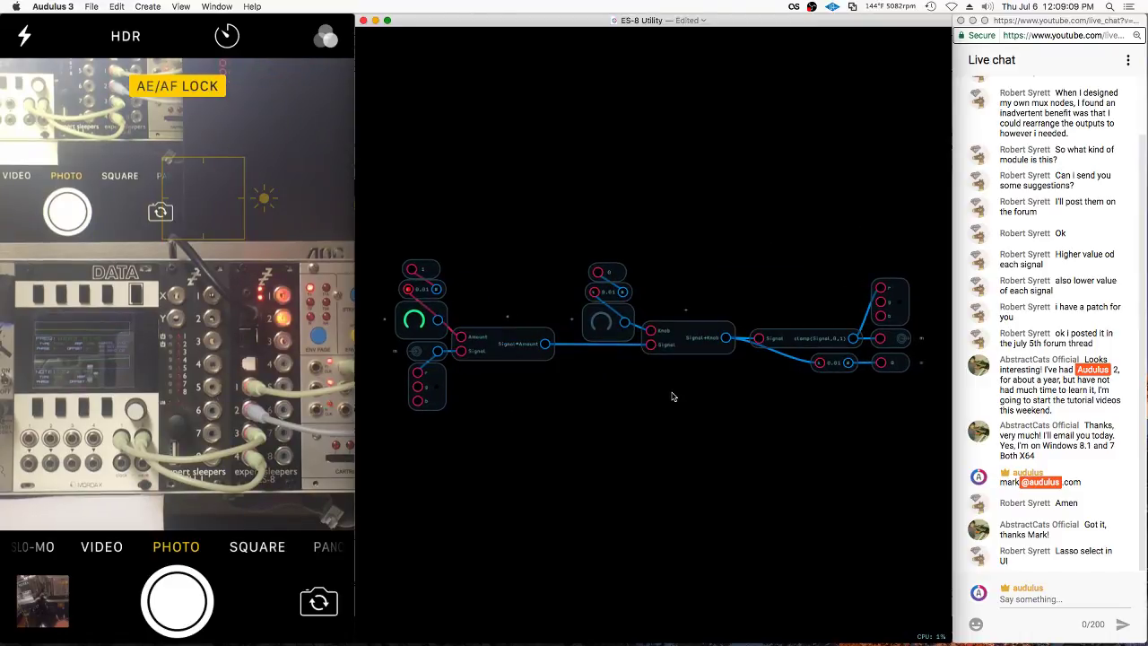
{"action": "double_click", "coordinate": [674, 396]}
{"action": "mouse_move", "coordinate": [721, 337]}
{"action": "left_mouse_down"}
{"action": "mouse_move", "coordinate": [691, 423]}
{"action": "mouse_move", "coordinate": [696, 414]}
{"action": "left_mouse_up"}
{"action": "key", "text": "Delete"}
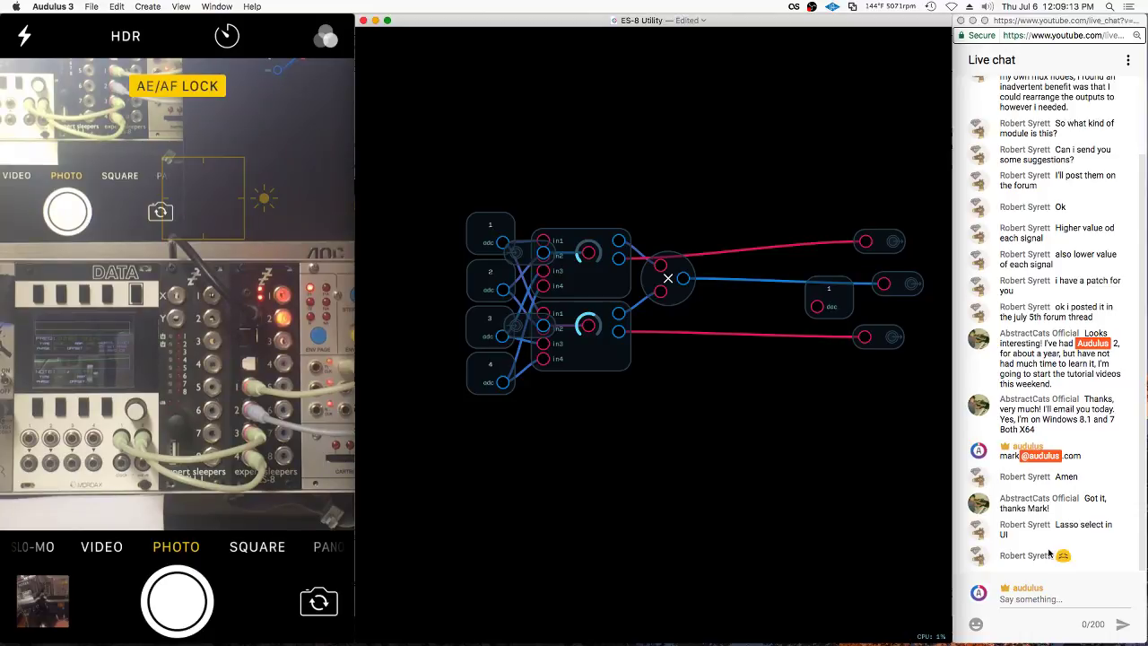
{"action": "scroll", "coordinate": [919, 226], "scroll_direction": "up", "scroll_amount": 3}
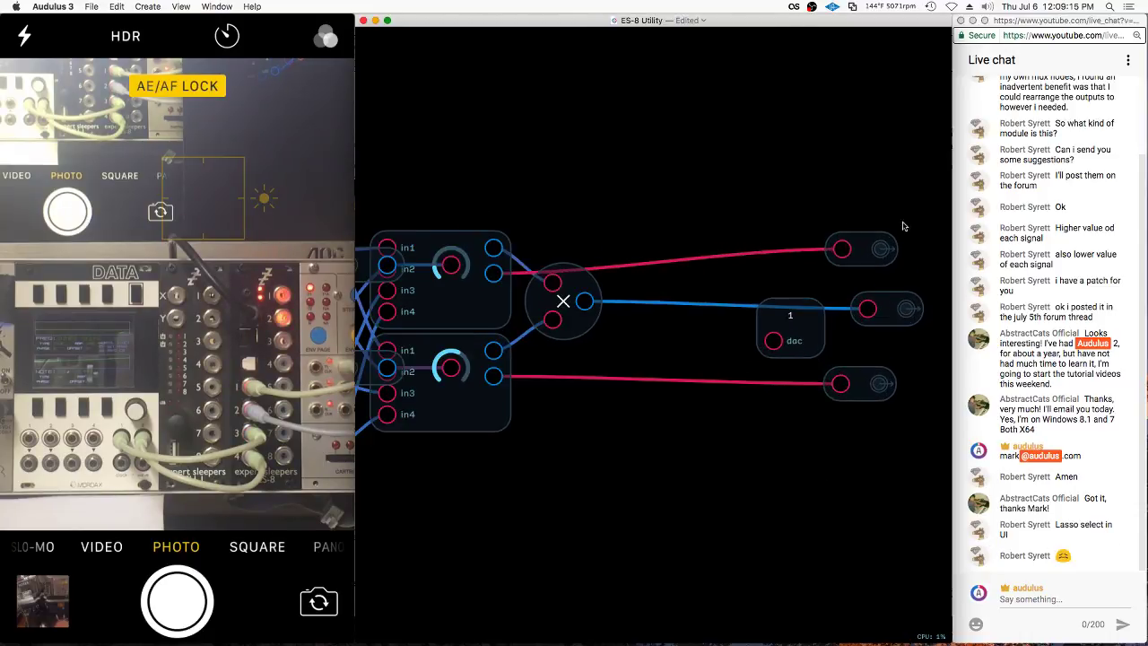
Splice a Level knob module into the blue wire and shift the dac nodes right
{"action": "right_click", "coordinate": [672, 308]}
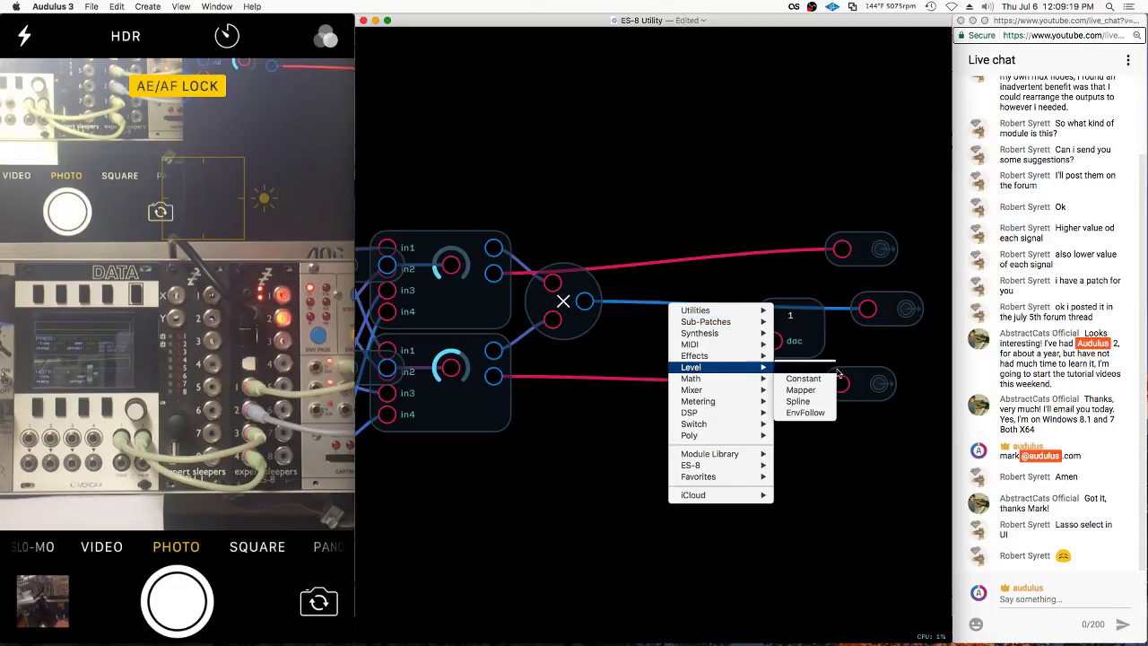
{"action": "left_click", "coordinate": [613, 301]}
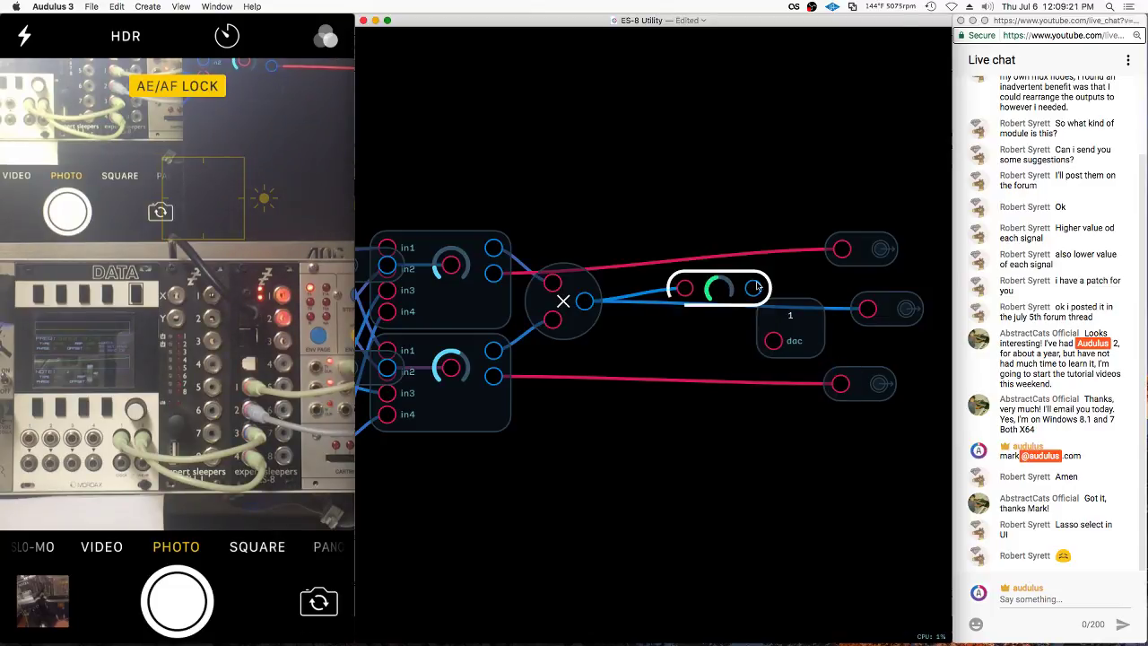
{"action": "left_click_drag", "start_coordinate": [746, 280], "coordinate": [715, 302]}
{"action": "left_click_drag", "start_coordinate": [789, 334], "coordinate": [937, 401]}
{"action": "scroll", "coordinate": [937, 401], "scroll_direction": "right", "scroll_amount": 3}
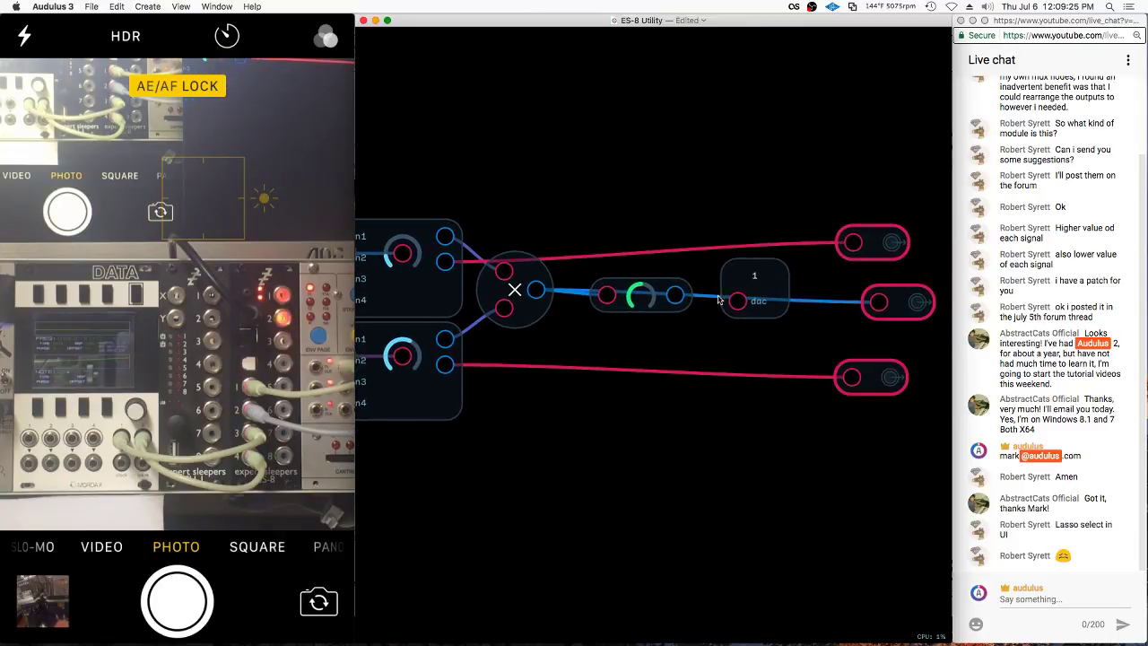
{"action": "left_click", "coordinate": [687, 301]}
{"action": "scroll", "coordinate": [689, 301], "scroll_direction": "right", "scroll_amount": 2}
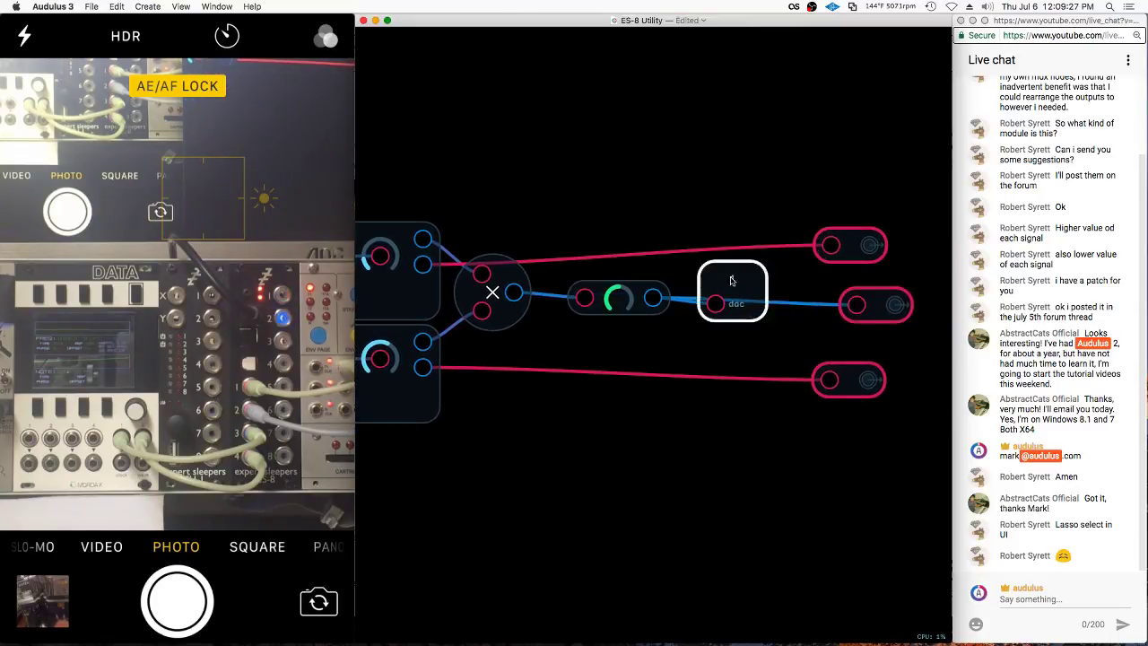
Add a Knob sub-patch wired into the Level module's input, then exit to the parent patch
{"action": "right_click", "coordinate": [617, 215]}
{"action": "mouse_move", "coordinate": [647, 235]}
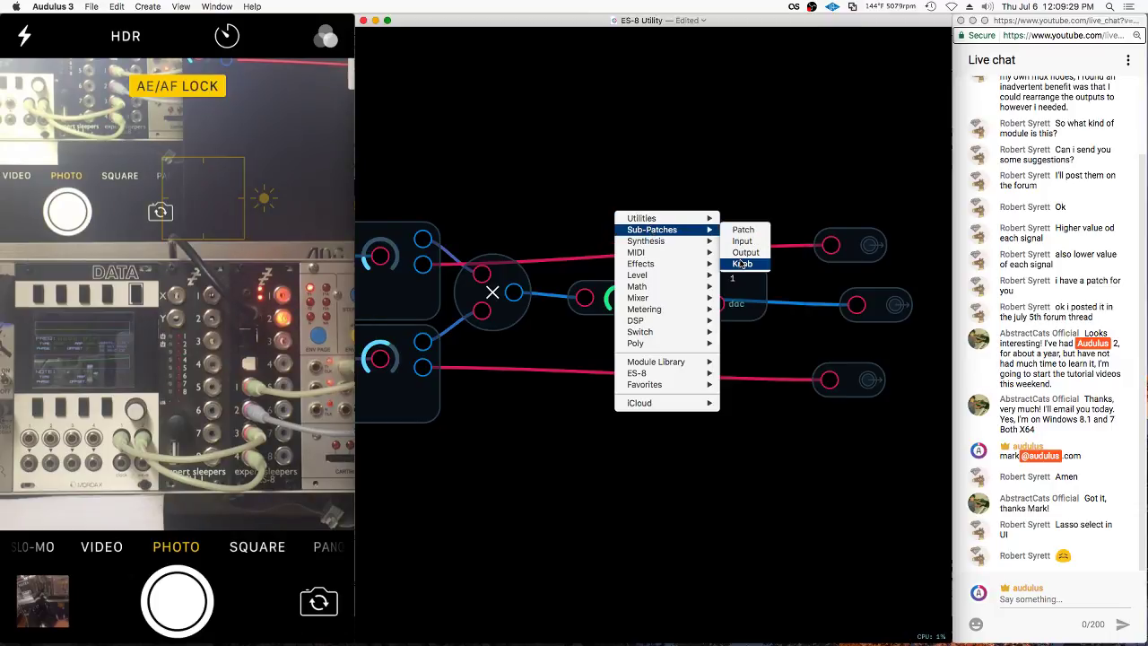
{"action": "left_click", "coordinate": [741, 264]}
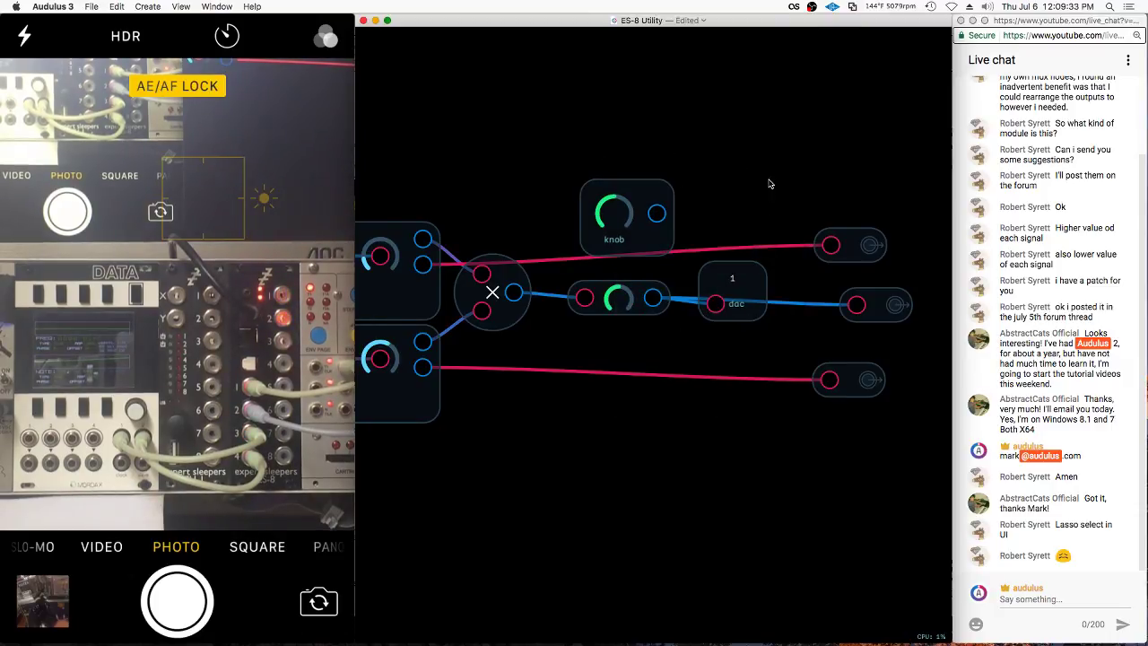
{"action": "mouse_move", "coordinate": [656, 193]}
{"action": "left_mouse_down"}
{"action": "mouse_move", "coordinate": [630, 177]}
{"action": "mouse_move", "coordinate": [618, 299]}
{"action": "left_mouse_up"}
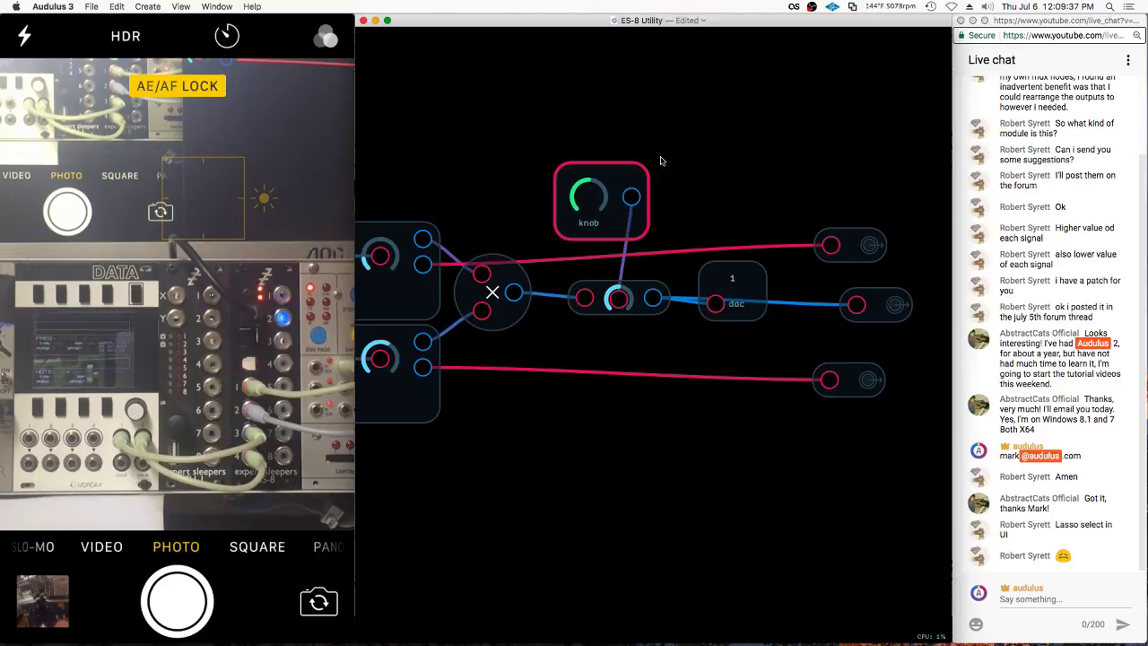
{"action": "mouse_move", "coordinate": [661, 158]}
{"action": "left_mouse_down"}
{"action": "mouse_move", "coordinate": [574, 323]}
{"action": "mouse_move", "coordinate": [873, 226]}
{"action": "mouse_move", "coordinate": [941, 230]}
{"action": "left_mouse_up"}
{"action": "scroll", "coordinate": [666, 334], "scroll_direction": "down", "scroll_amount": 3}
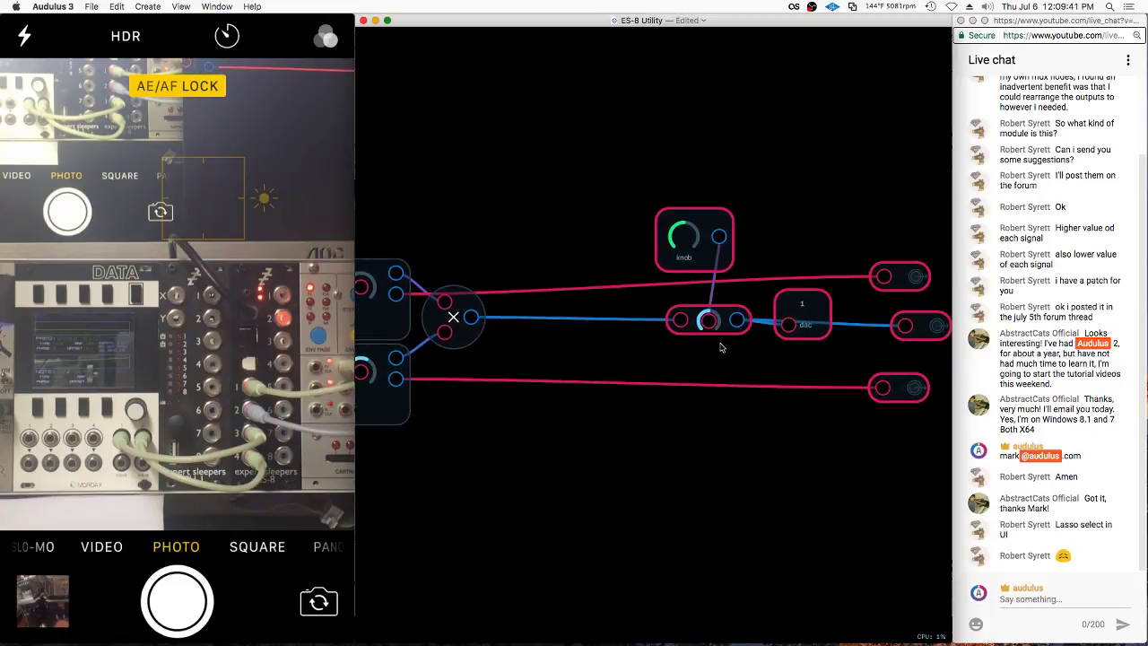
{"action": "left_click", "coordinate": [594, 256]}
{"action": "double_click", "coordinate": [598, 300]}
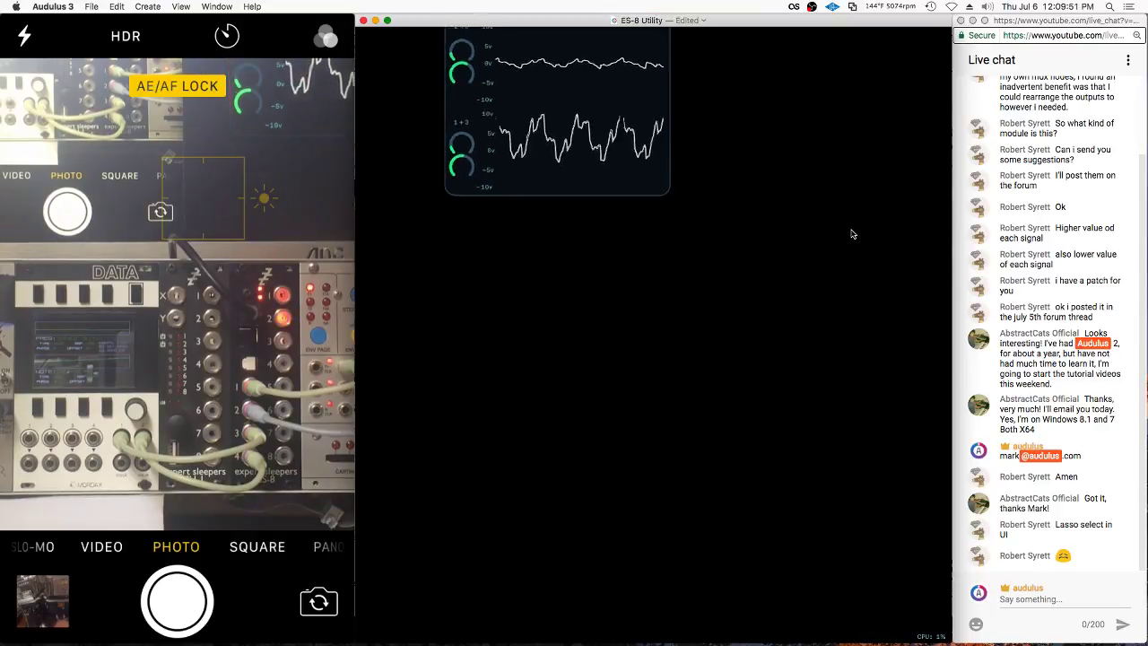
Duplicate the lower scope patch, undoing an accidental deletion first
{"action": "left_click_drag", "start_coordinate": [644, 445], "coordinate": [481, 574]}
{"action": "key", "text": "BackSpace"}
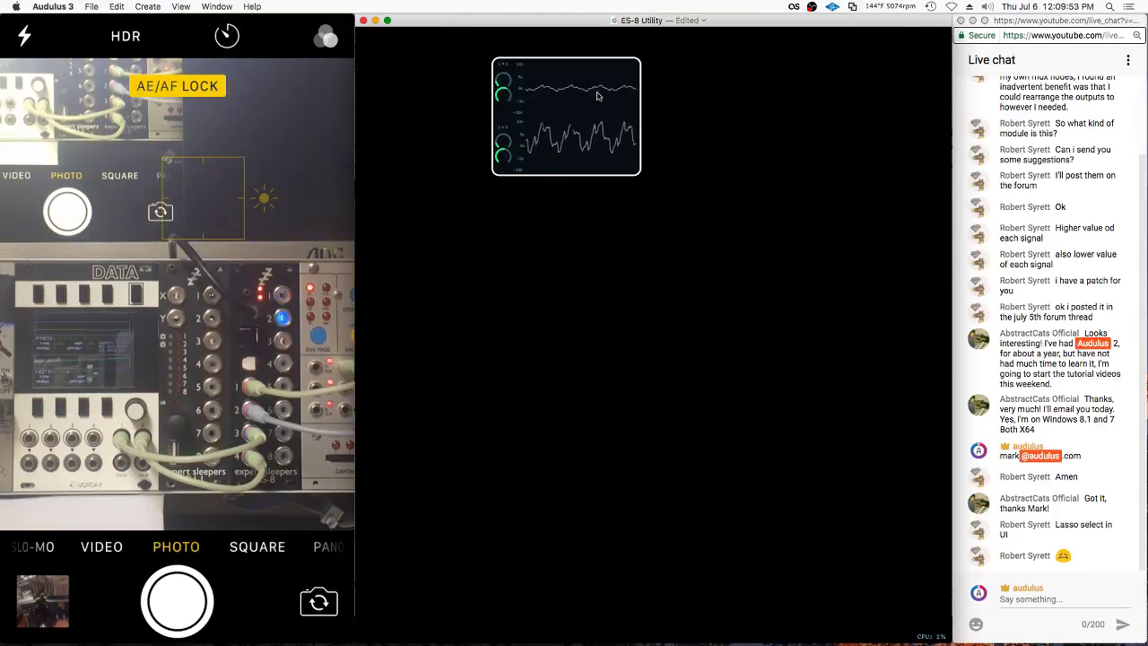
{"action": "key", "text": "super+z"}
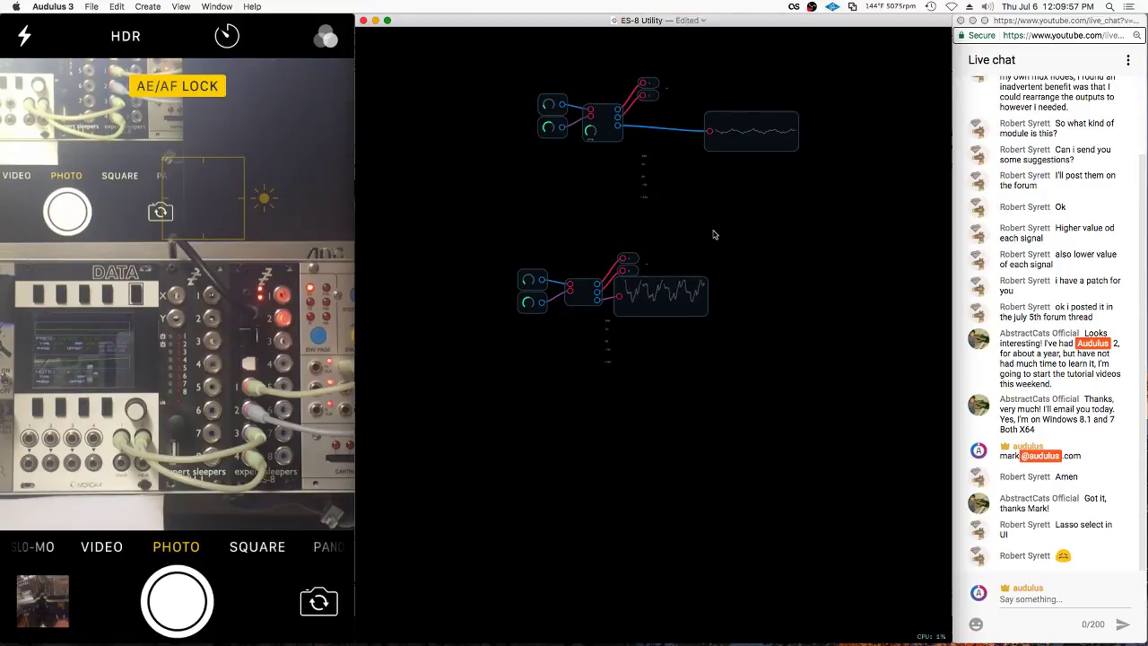
{"action": "left_click", "coordinate": [691, 285]}
{"action": "key", "text": "super+z"}
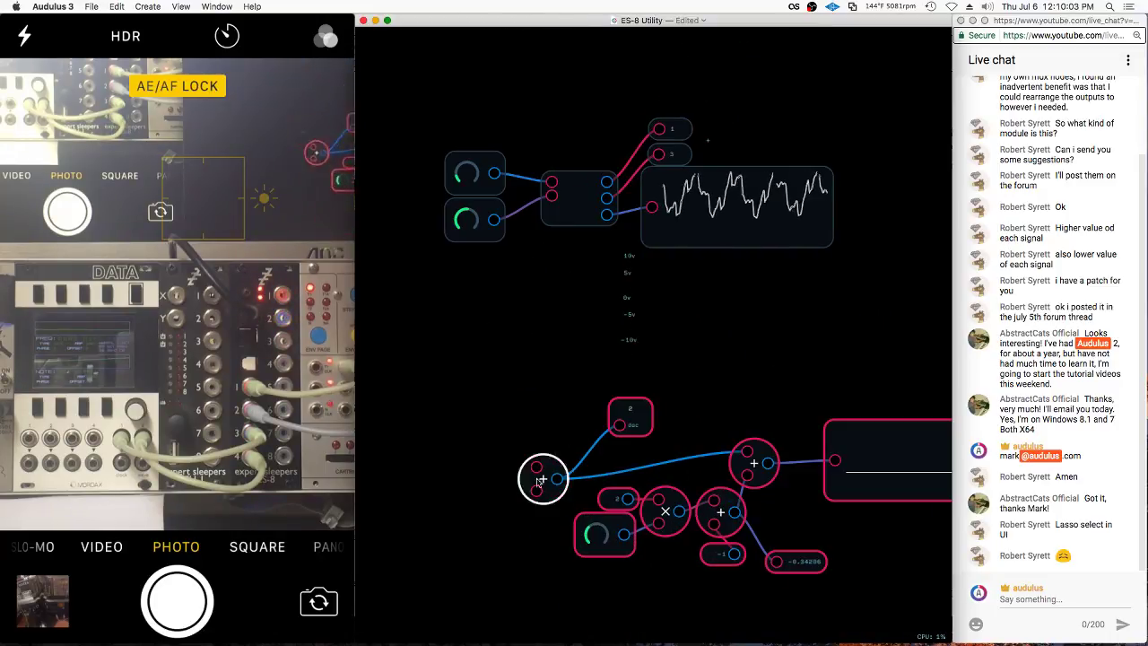
Delete the copy's oscillator, adder, scope and -0.34206 readout, leaving the knob math chain selected
{"action": "left_click_drag", "start_coordinate": [673, 397], "coordinate": [515, 493]}
{"action": "key", "text": "BackSpace"}
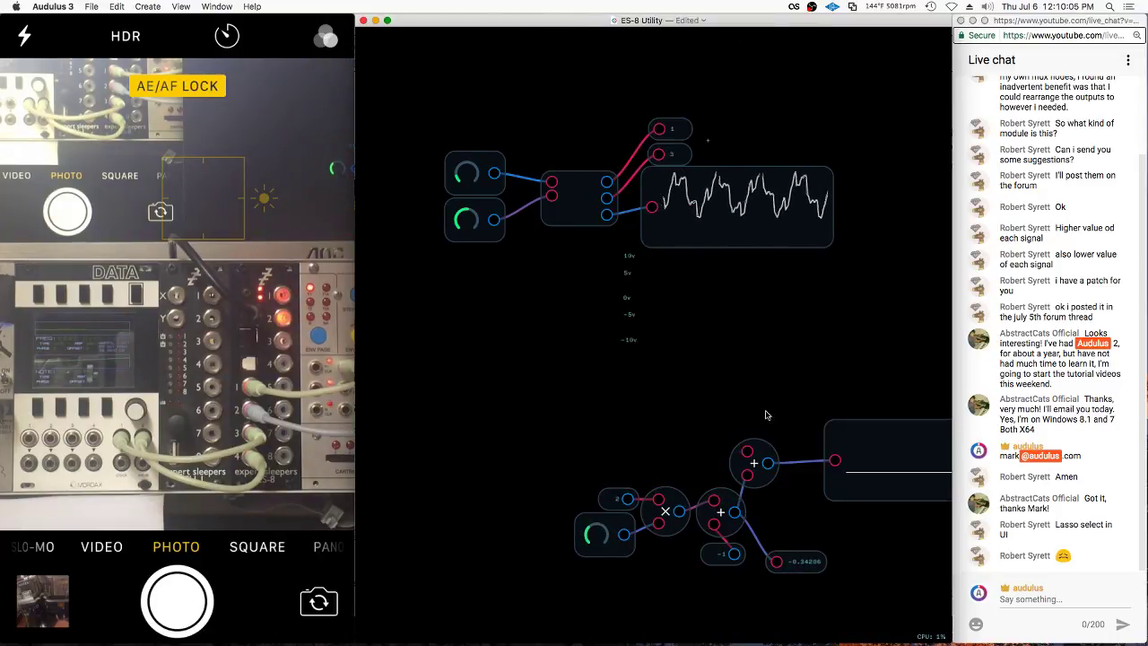
{"action": "left_click_drag", "start_coordinate": [722, 555], "coordinate": [670, 551]}
{"action": "mouse_move", "coordinate": [744, 404]}
{"action": "left_mouse_down"}
{"action": "mouse_move", "coordinate": [874, 538]}
{"action": "mouse_move", "coordinate": [917, 491]}
{"action": "left_mouse_up"}
{"action": "left_click_drag", "start_coordinate": [853, 492], "coordinate": [849, 512]}
{"action": "key", "text": "BackSpace"}
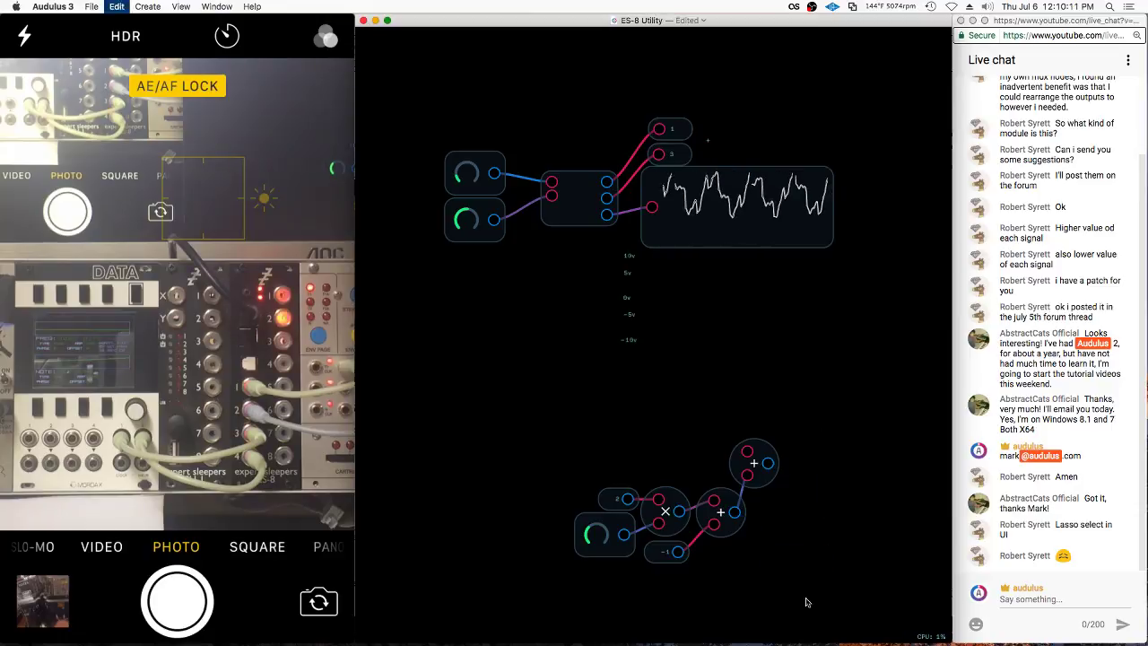
{"action": "left_click_drag", "start_coordinate": [616, 529], "coordinate": [611, 528]}
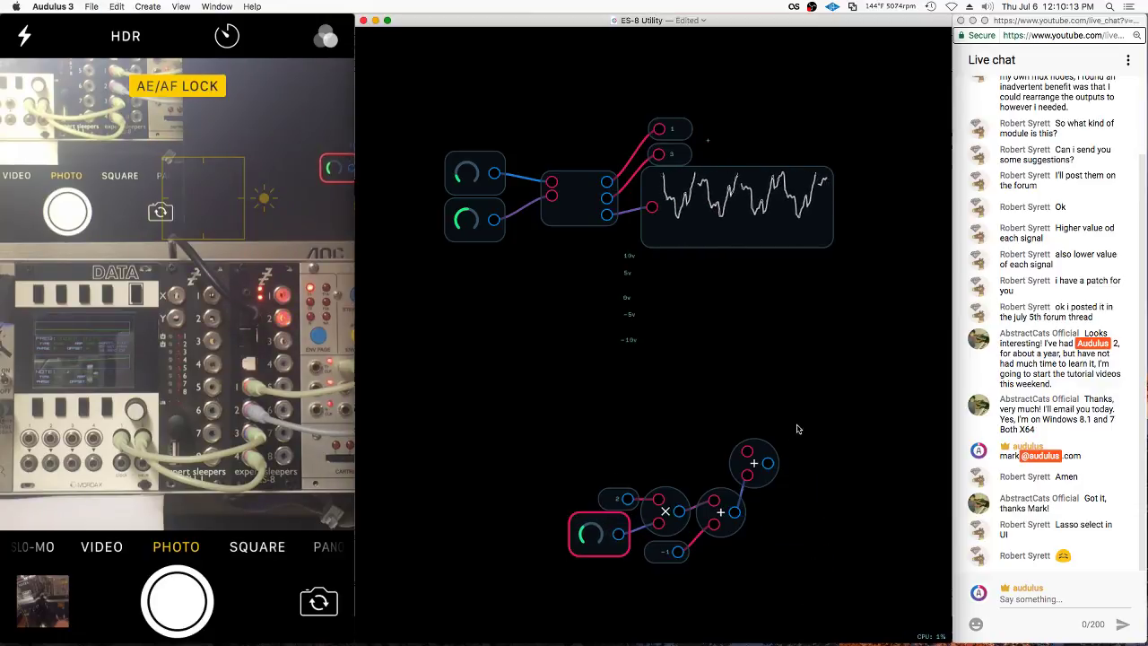
{"action": "mouse_move", "coordinate": [797, 426]}
{"action": "left_mouse_down"}
{"action": "mouse_move", "coordinate": [591, 581]}
{"action": "mouse_move", "coordinate": [704, 567]}
{"action": "left_mouse_up"}
Group the knob math chain into a module and add an input wired to its upper adder
{"action": "right_click", "coordinate": [753, 465]}
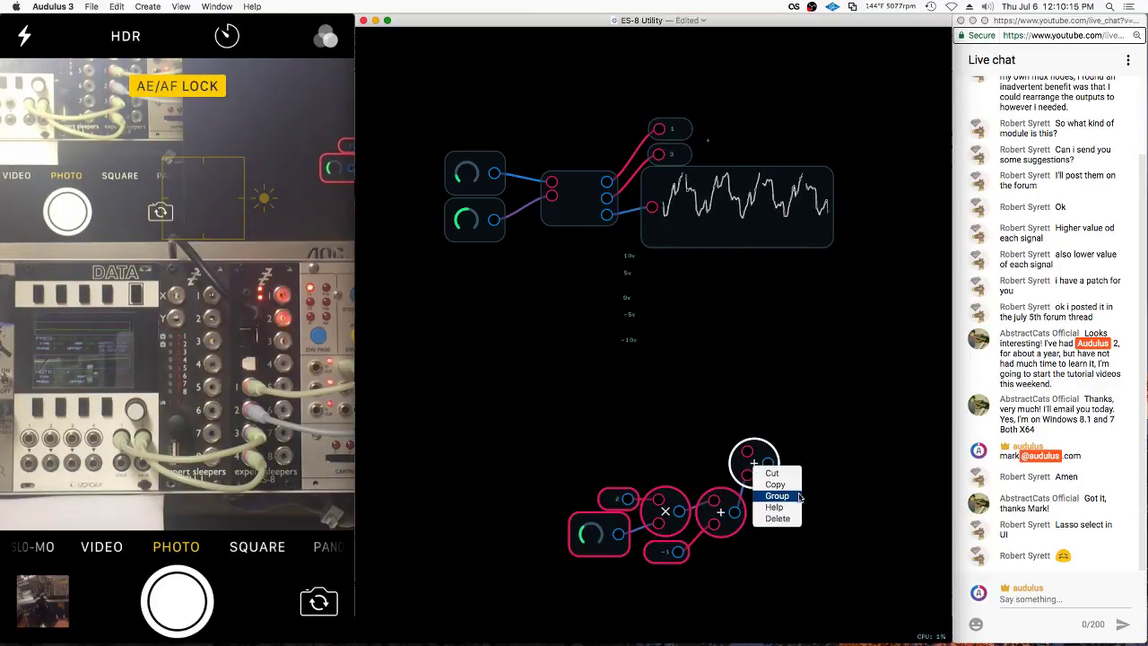
{"action": "left_click", "coordinate": [767, 469]}
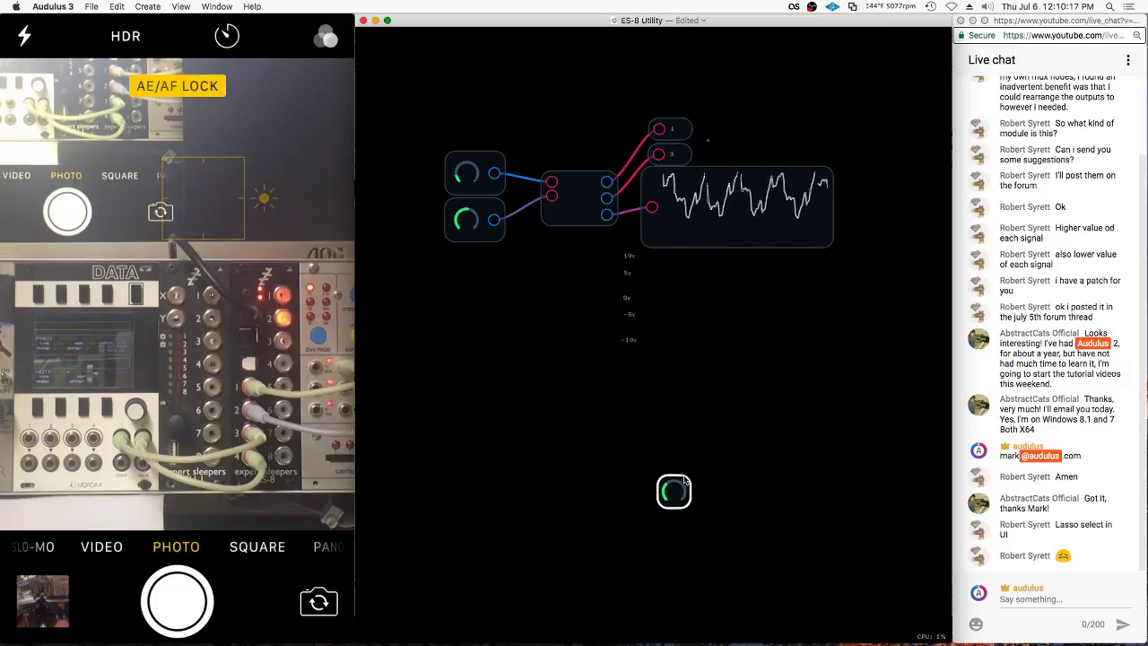
{"action": "left_click_drag", "start_coordinate": [684, 477], "coordinate": [684, 468]}
{"action": "key", "text": "ctrl+z"}
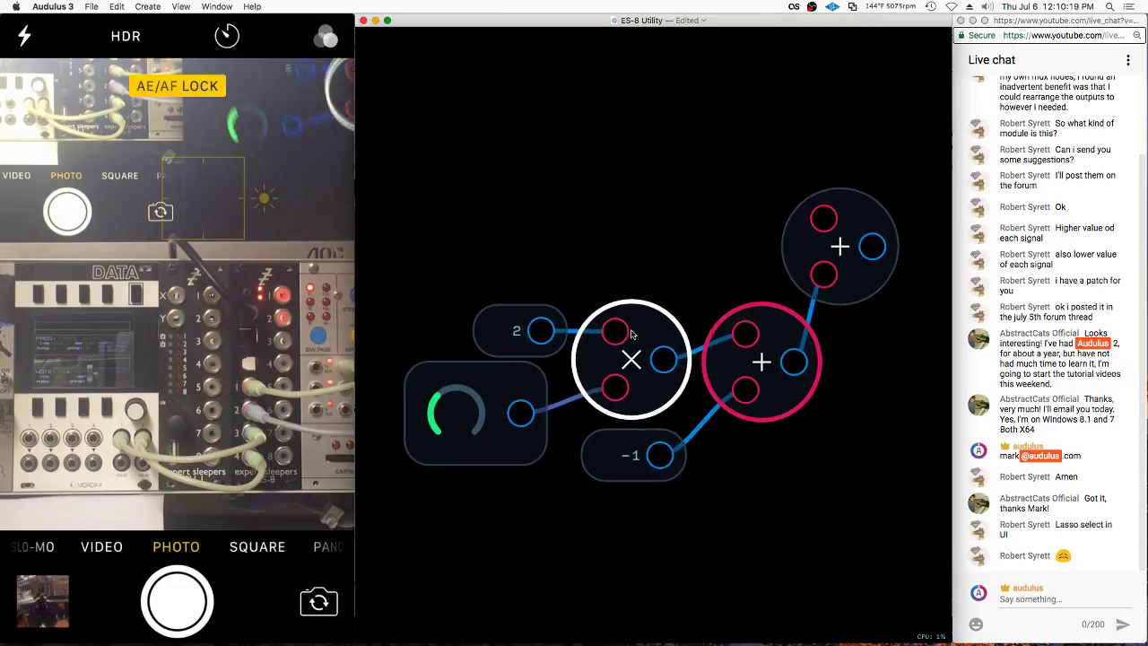
{"action": "right_click", "coordinate": [866, 330]}
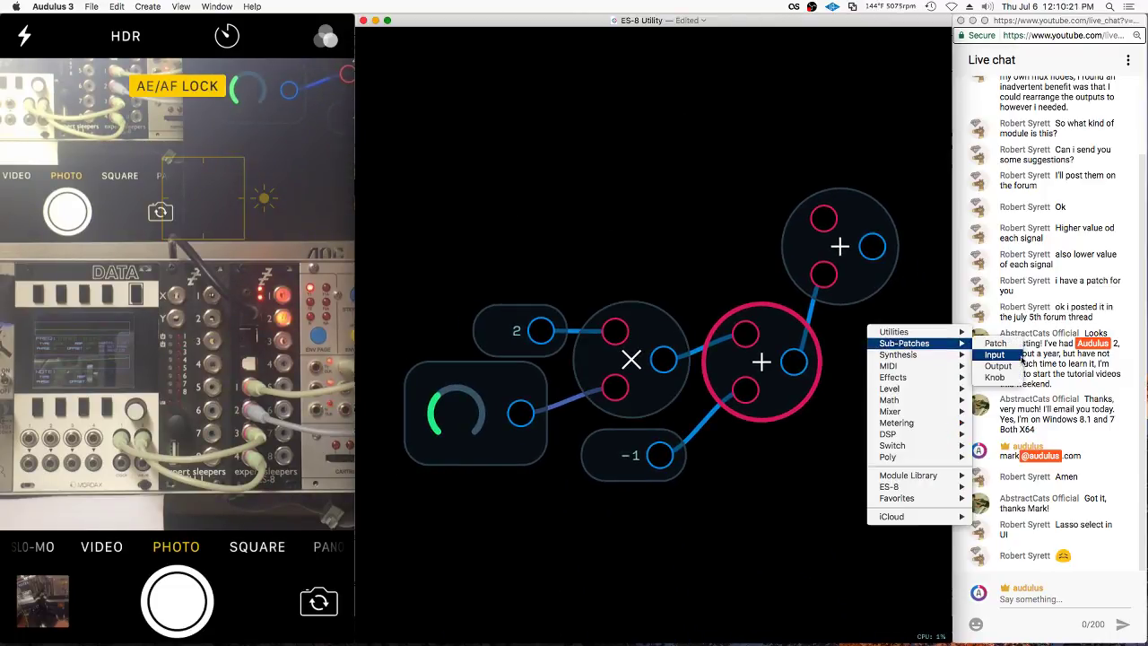
{"action": "left_click", "coordinate": [994, 355]}
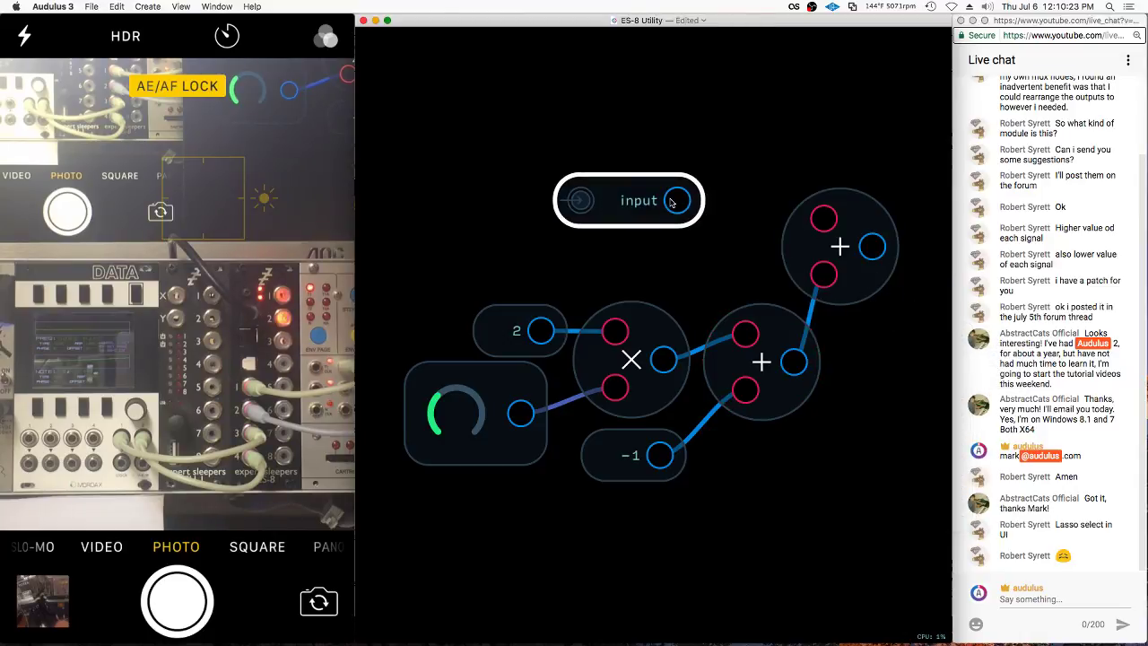
{"action": "left_click_drag", "start_coordinate": [671, 203], "coordinate": [801, 228]}
Add an output node right of the adder and wire the adder into it
{"action": "right_click", "coordinate": [730, 240]}
{"action": "mouse_move", "coordinate": [768, 251]}
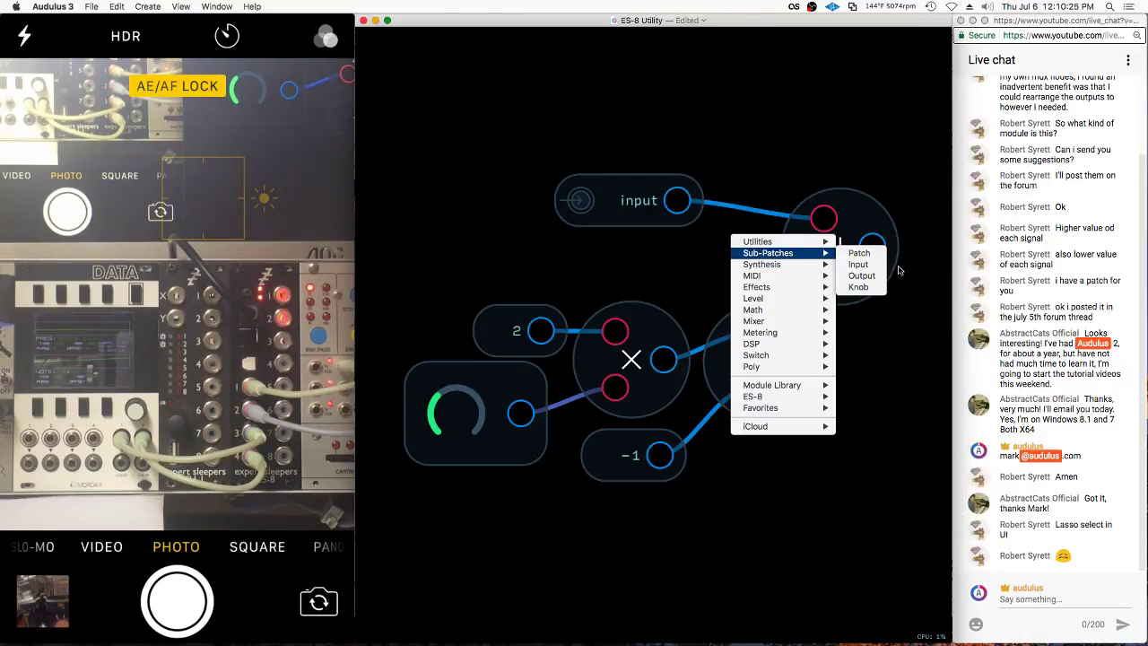
{"action": "left_click", "coordinate": [856, 270]}
{"action": "left_click_drag", "start_coordinate": [868, 397], "coordinate": [639, 417]}
{"action": "left_click_drag", "start_coordinate": [574, 258], "coordinate": [584, 281]}
{"action": "left_click_drag", "start_coordinate": [562, 230], "coordinate": [769, 294]}
{"action": "left_click_drag", "start_coordinate": [653, 289], "coordinate": [735, 294]}
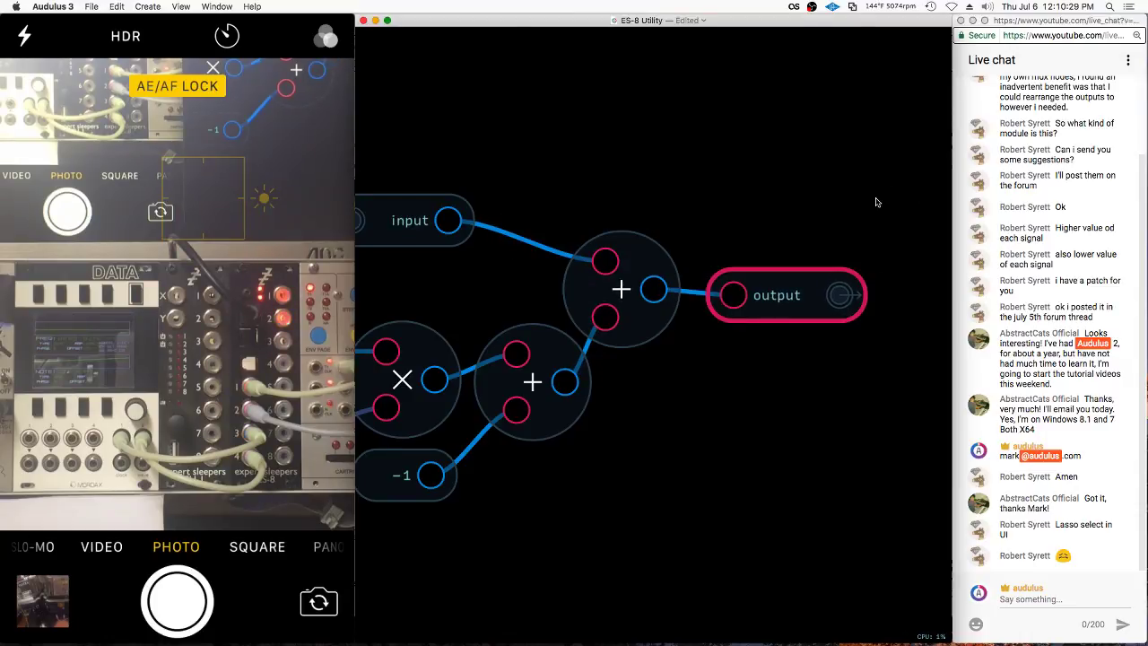
{"action": "scroll", "coordinate": [852, 296], "scroll_direction": "down", "scroll_amount": 5}
On the parent panel, place the input port left and output right, then lock the UI
{"action": "double_click", "coordinate": [827, 340]}
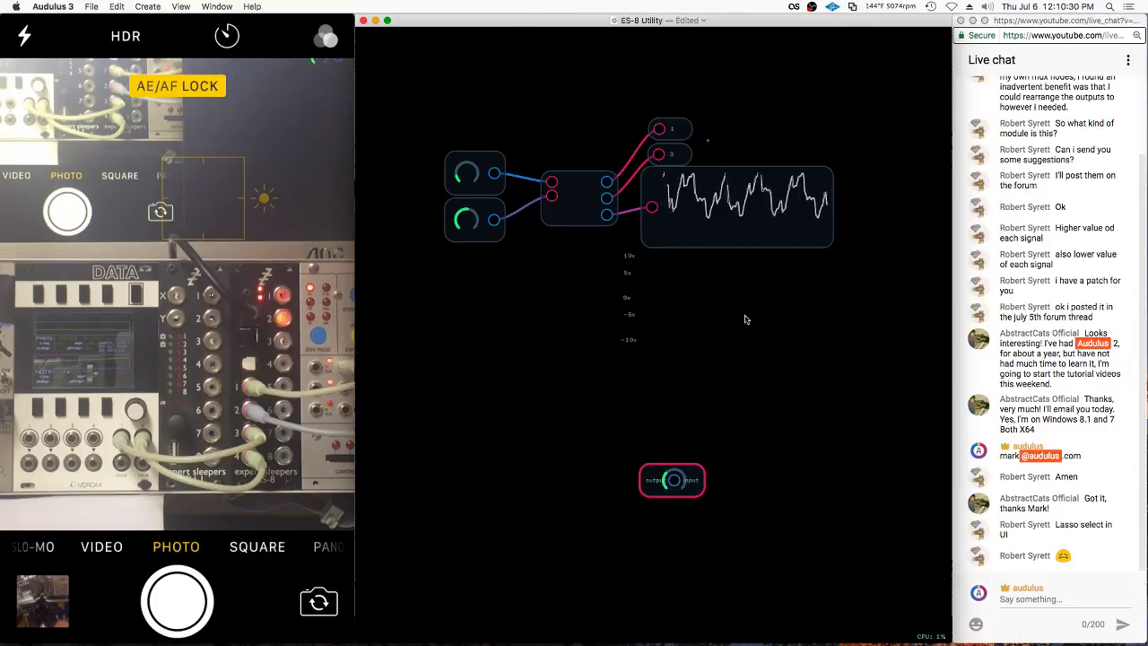
{"action": "right_click", "coordinate": [692, 471]}
{"action": "left_click", "coordinate": [708, 544]}
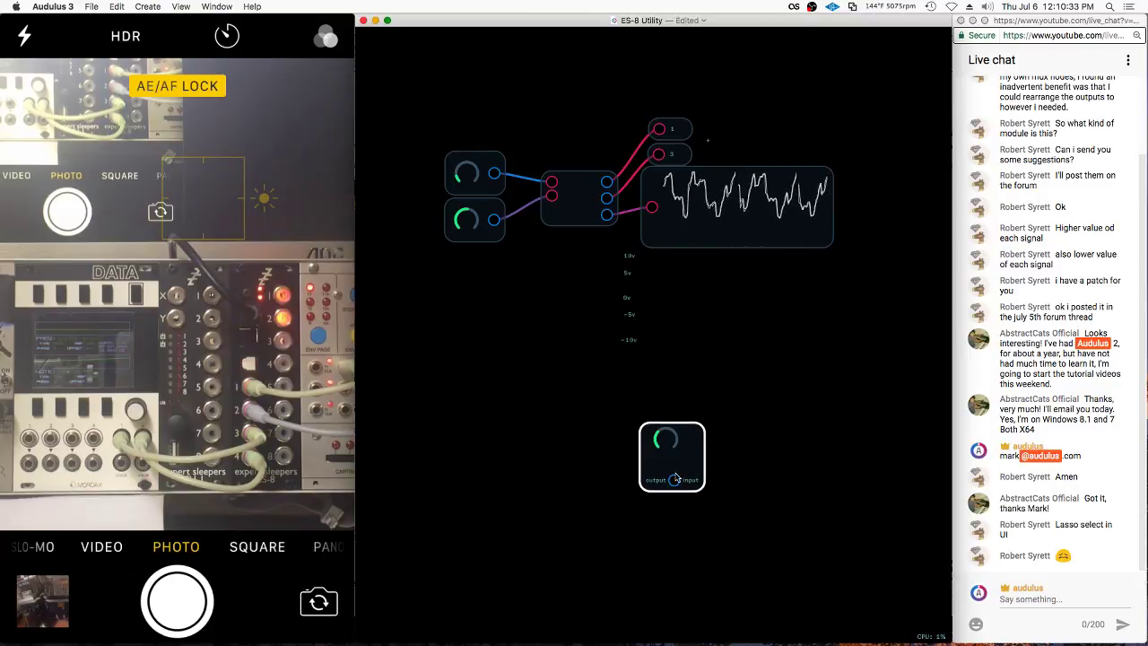
{"action": "left_click_drag", "start_coordinate": [676, 476], "coordinate": [695, 438]}
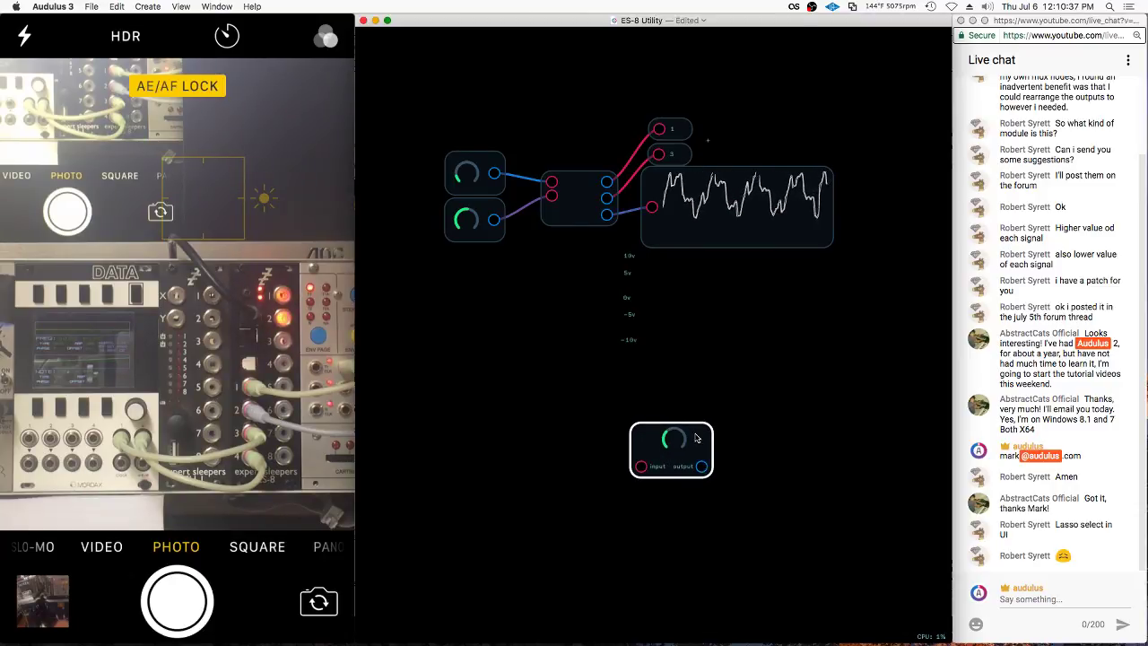
{"action": "right_click", "coordinate": [699, 434]}
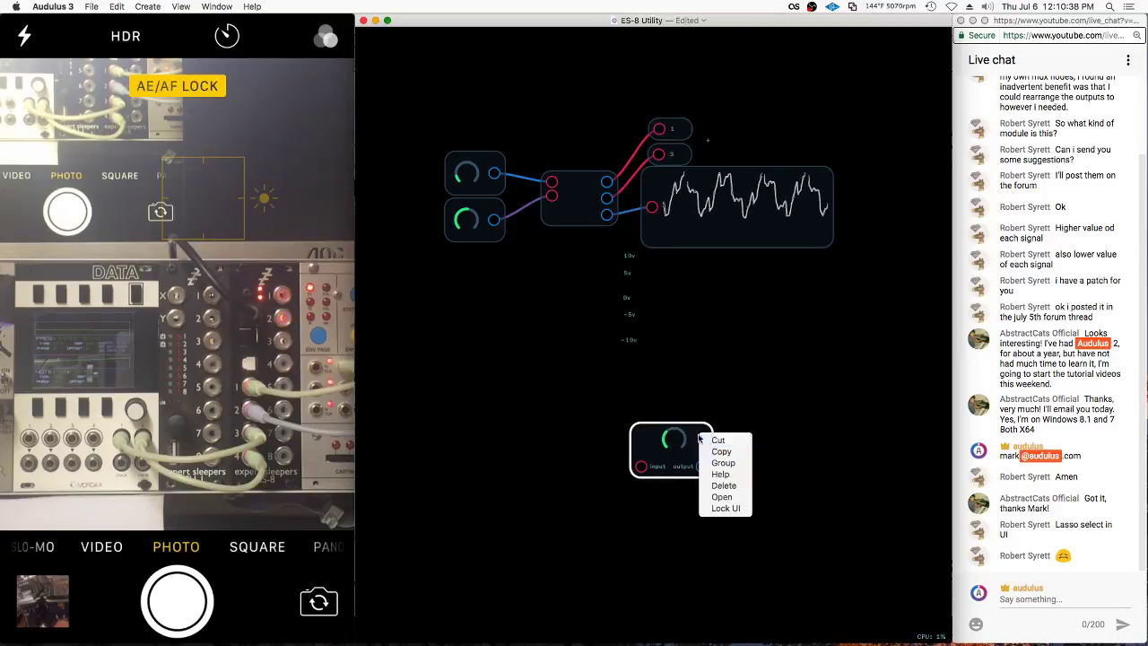
{"action": "left_click", "coordinate": [723, 509]}
Paste the new module into the upper module's inner patch, placing it on the upper red cable
{"action": "scroll", "coordinate": [646, 269], "scroll_direction": "down", "scroll_amount": 3}
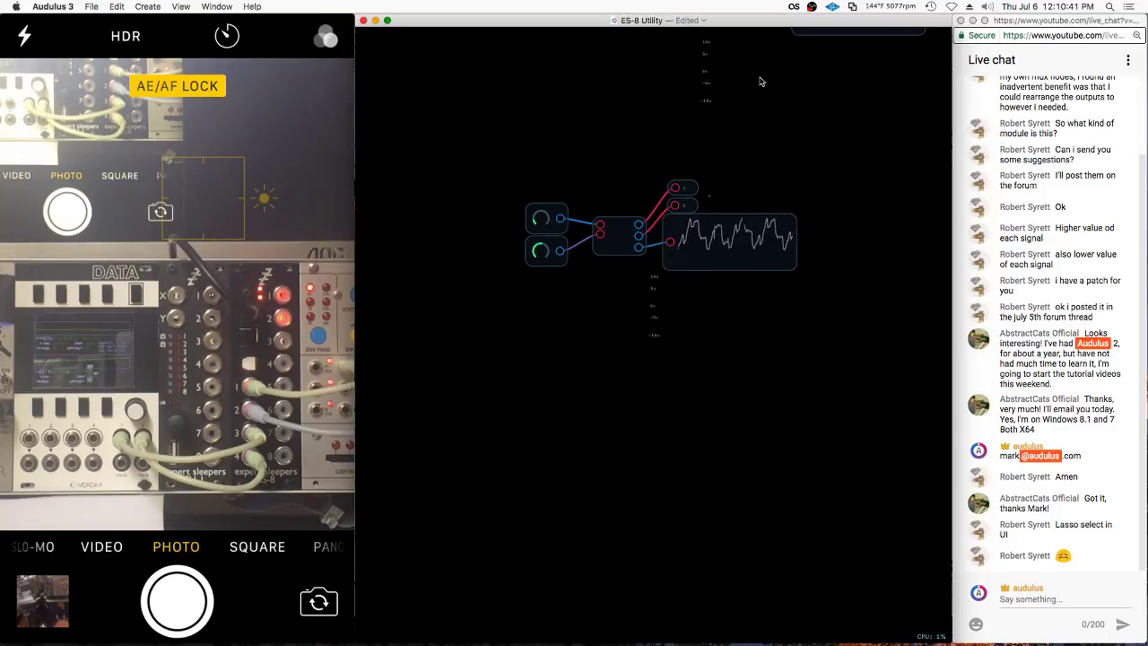
{"action": "left_click", "coordinate": [774, 217]}
{"action": "scroll", "coordinate": [807, 134], "scroll_direction": "up", "scroll_amount": 3}
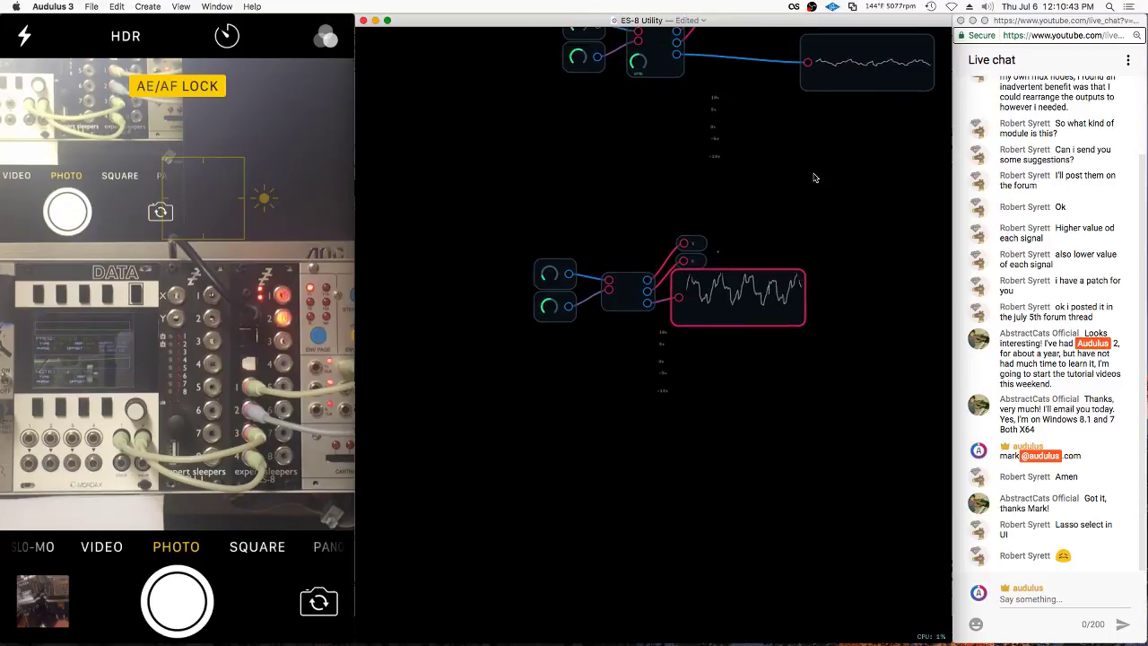
{"action": "scroll", "coordinate": [815, 177], "scroll_direction": "up", "scroll_amount": 5}
{"action": "double_click", "coordinate": [649, 256]}
{"action": "scroll", "coordinate": [691, 318], "scroll_direction": "down", "scroll_amount": 3}
{"action": "key", "text": "super+z"}
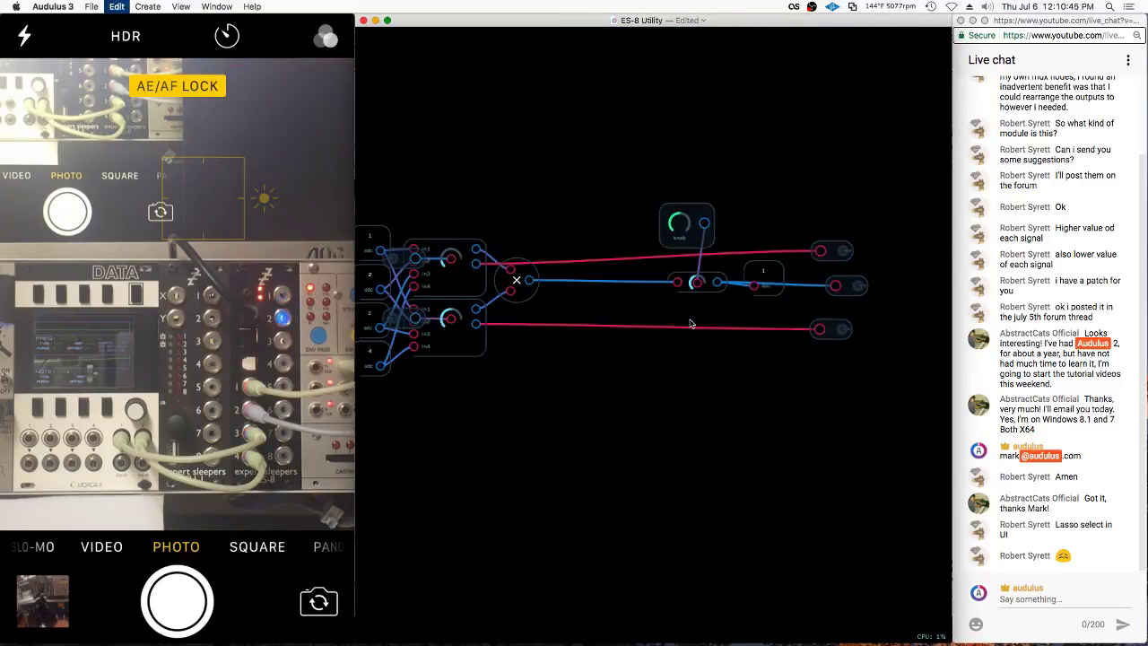
{"action": "scroll", "coordinate": [691, 322], "scroll_direction": "down", "scroll_amount": 3}
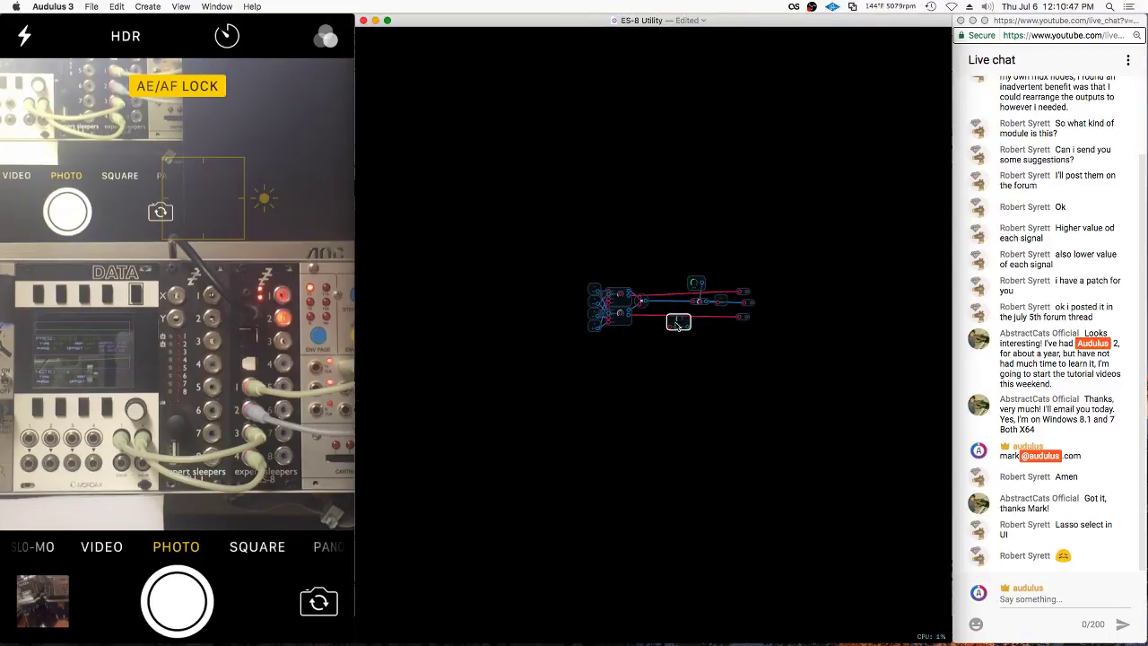
{"action": "scroll", "coordinate": [675, 282], "scroll_direction": "up", "scroll_amount": 5}
{"action": "left_click_drag", "start_coordinate": [662, 433], "coordinate": [674, 346]}
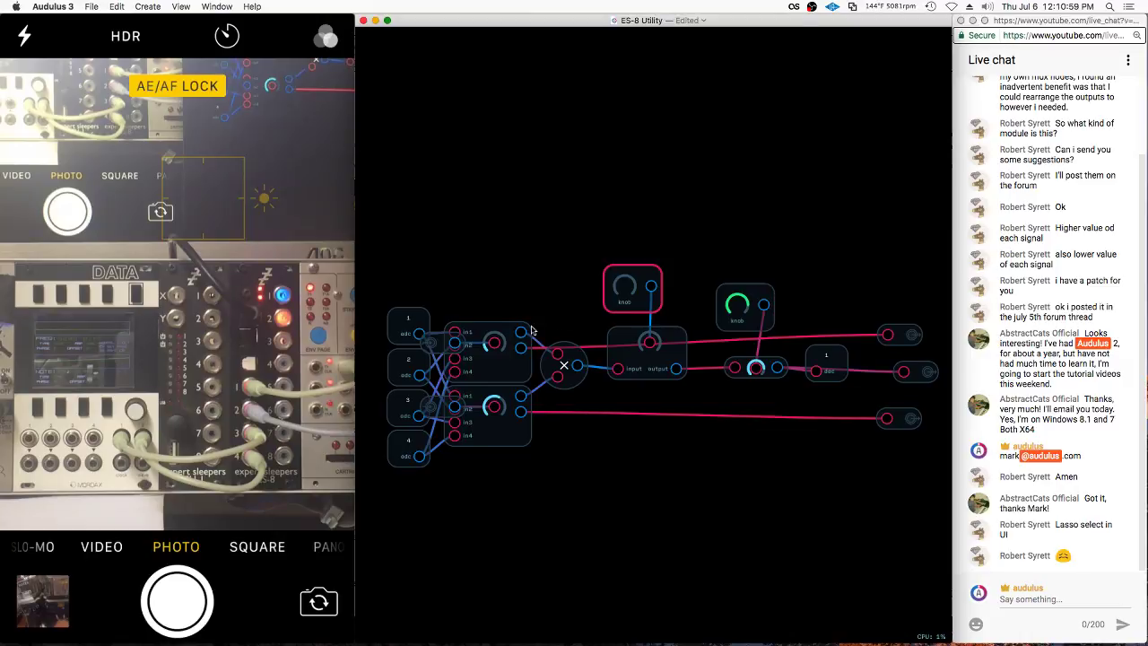
Rename the left and right knob modules
{"action": "right_click", "coordinate": [625, 304]}
{"action": "left_click", "coordinate": [649, 367]}
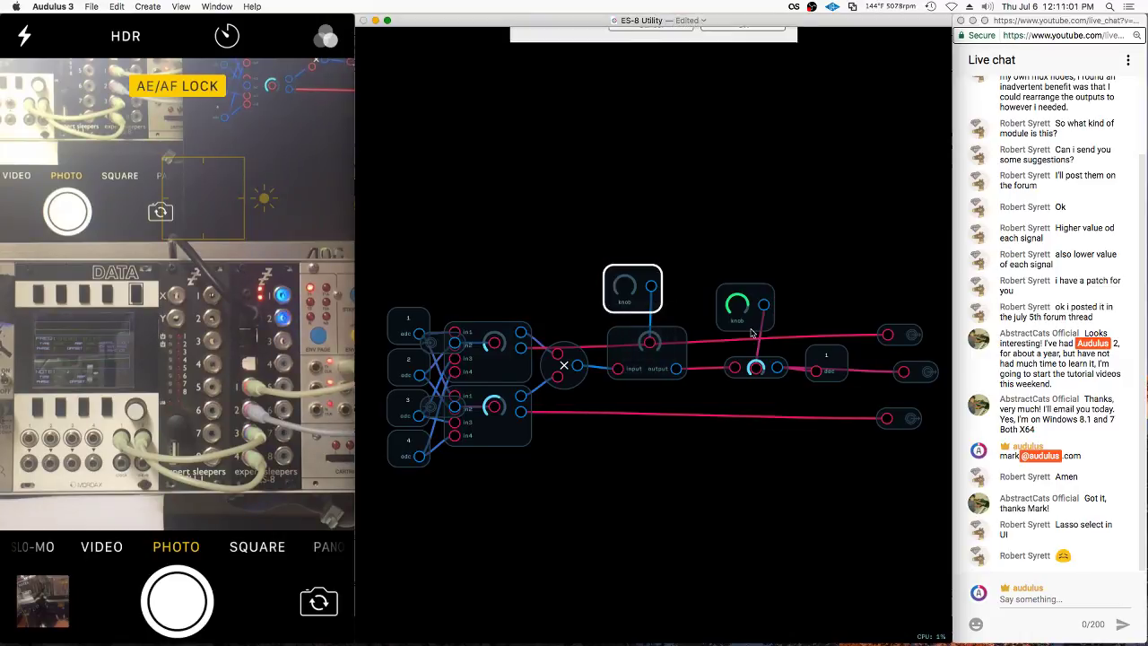
{"action": "left_click", "coordinate": [754, 320]}
{"action": "right_click", "coordinate": [753, 320]}
{"action": "left_click", "coordinate": [781, 384]}
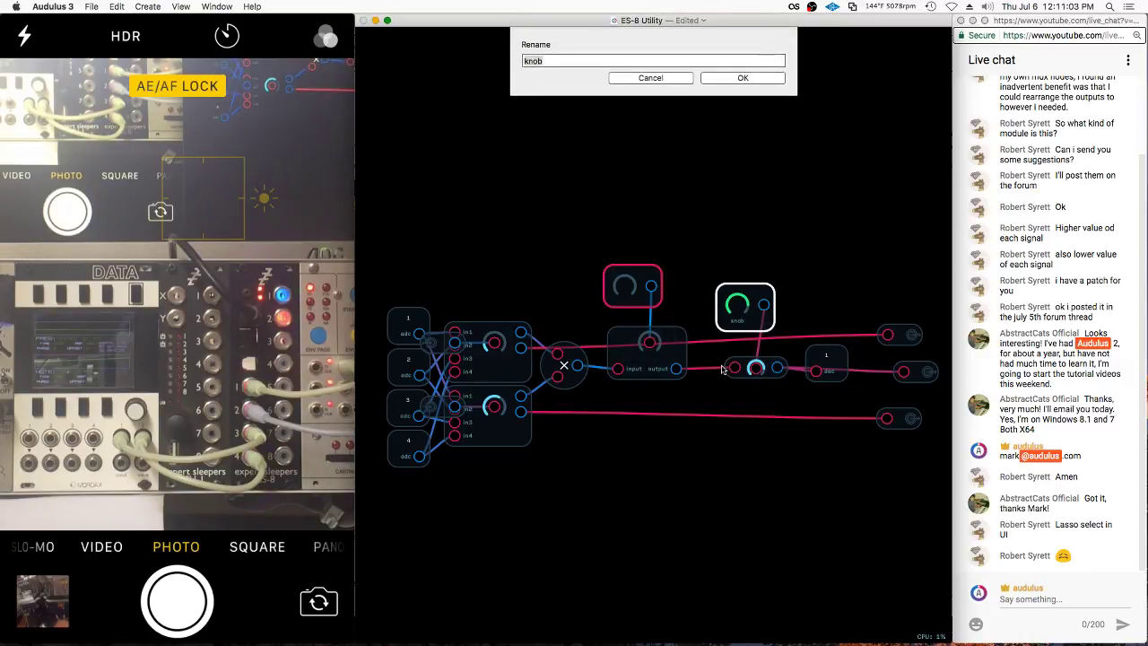
{"action": "key", "text": "Return"}
{"action": "scroll", "coordinate": [615, 289], "scroll_direction": "up", "scroll_amount": 5}
Put the utility module's panel into edit mode and reposition the new knob
{"action": "right_click", "coordinate": [699, 242]}
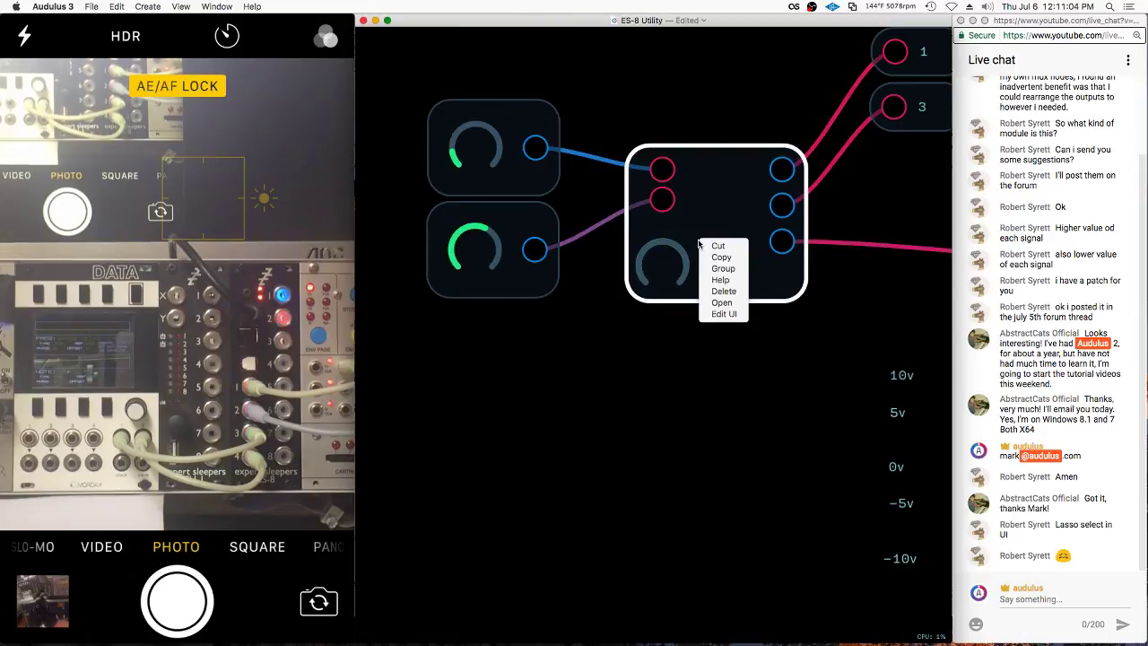
{"action": "left_click", "coordinate": [714, 314]}
{"action": "left_click_drag", "start_coordinate": [640, 270], "coordinate": [636, 310]}
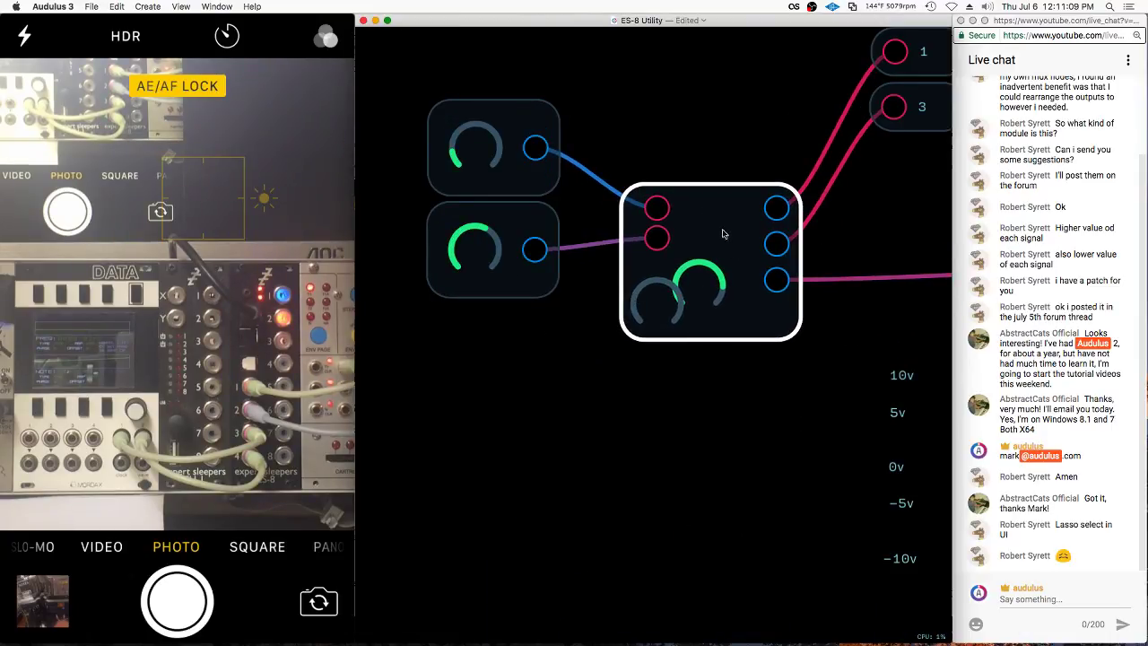
{"action": "scroll", "coordinate": [723, 234], "scroll_direction": "down", "scroll_amount": 5}
{"action": "left_click_drag", "start_coordinate": [638, 235], "coordinate": [776, 306]}
Add two Input nodes inside the patch, above the inserted module and the knob module
{"action": "left_click", "coordinate": [615, 257]}
{"action": "mouse_move", "coordinate": [663, 274]}
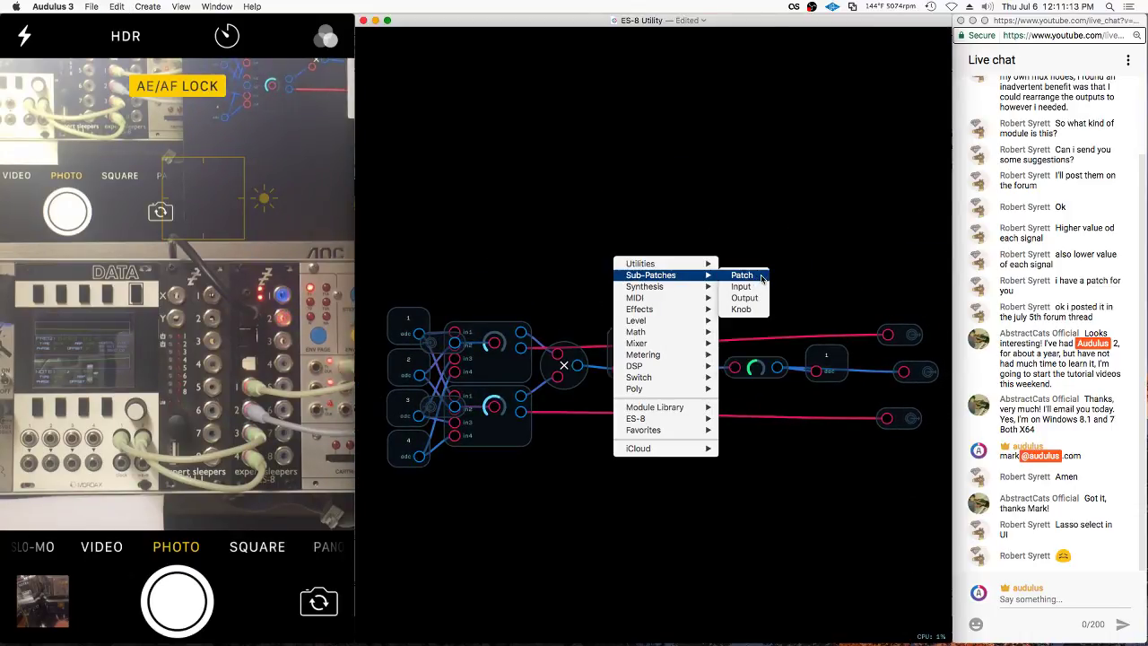
{"action": "left_click", "coordinate": [742, 286]}
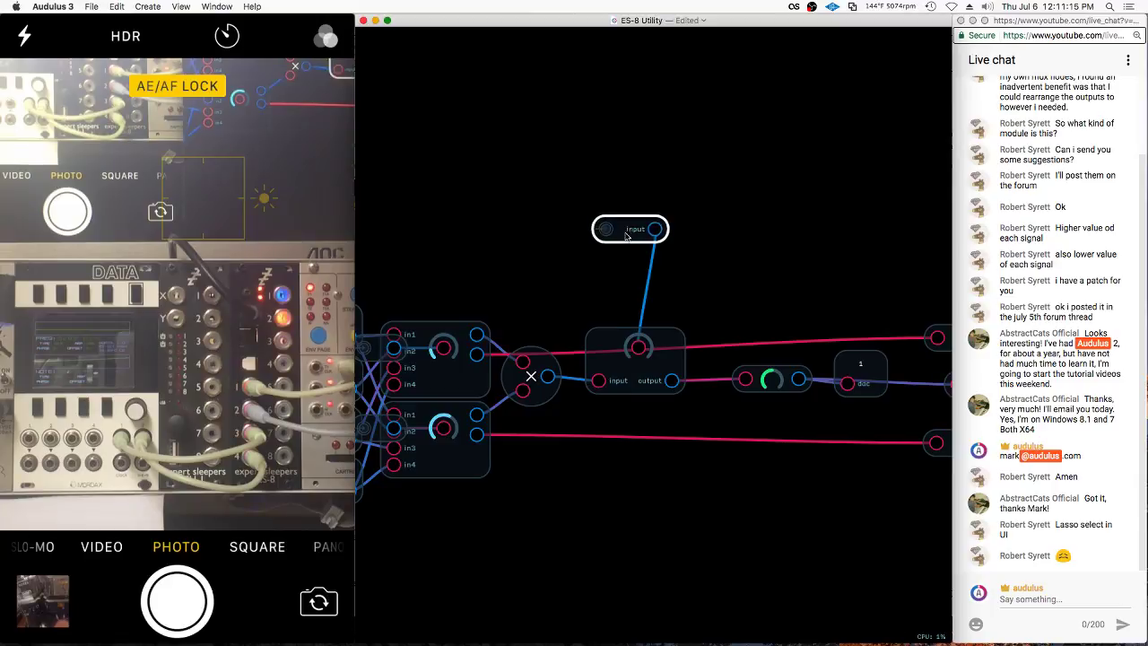
{"action": "left_click_drag", "start_coordinate": [626, 236], "coordinate": [607, 263]}
{"action": "left_click_drag", "start_coordinate": [804, 297], "coordinate": [790, 311]}
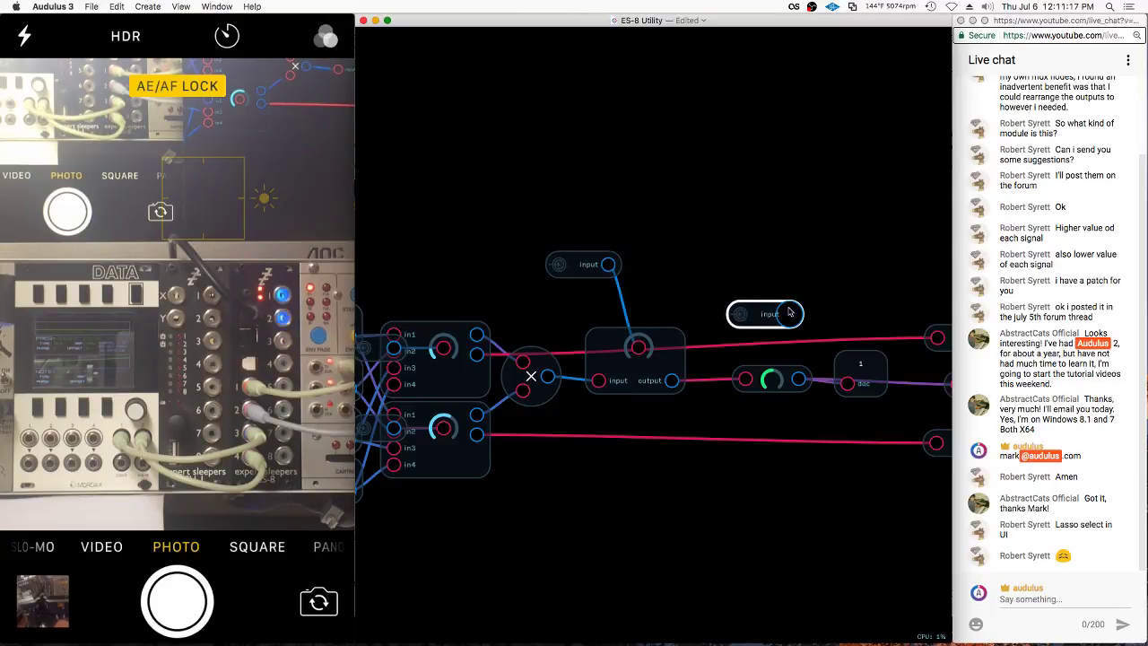
Rename both new input nodes, then go back up to the utility module
{"action": "right_click", "coordinate": [785, 314]}
{"action": "left_click", "coordinate": [789, 379]}
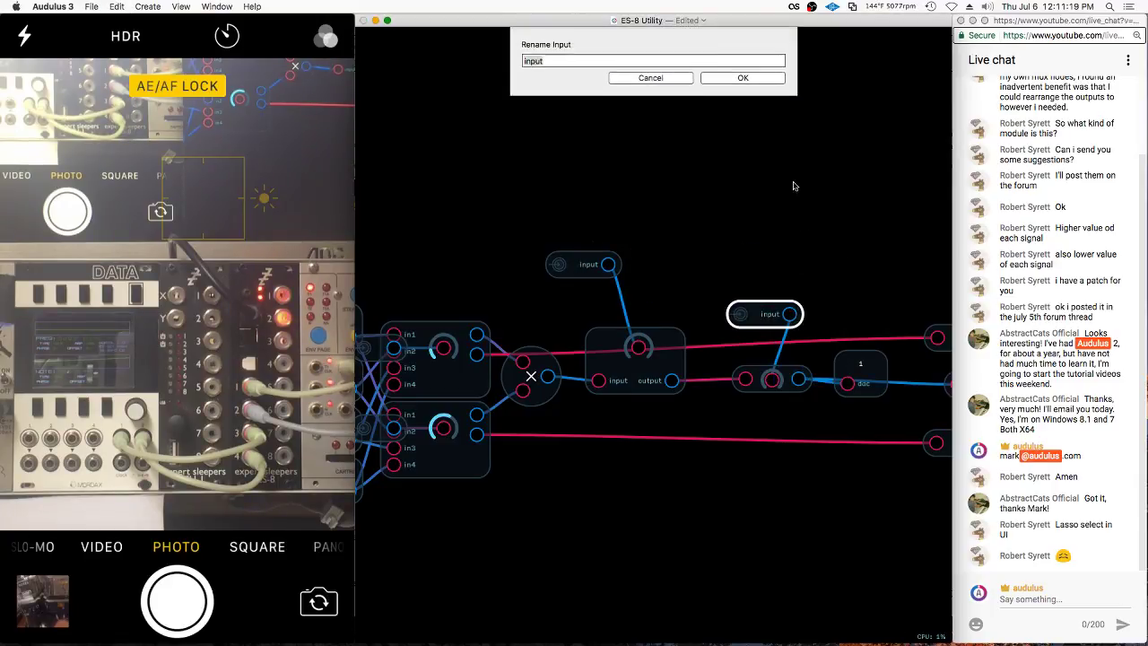
{"action": "key", "text": "Escape"}
{"action": "right_click", "coordinate": [566, 266]}
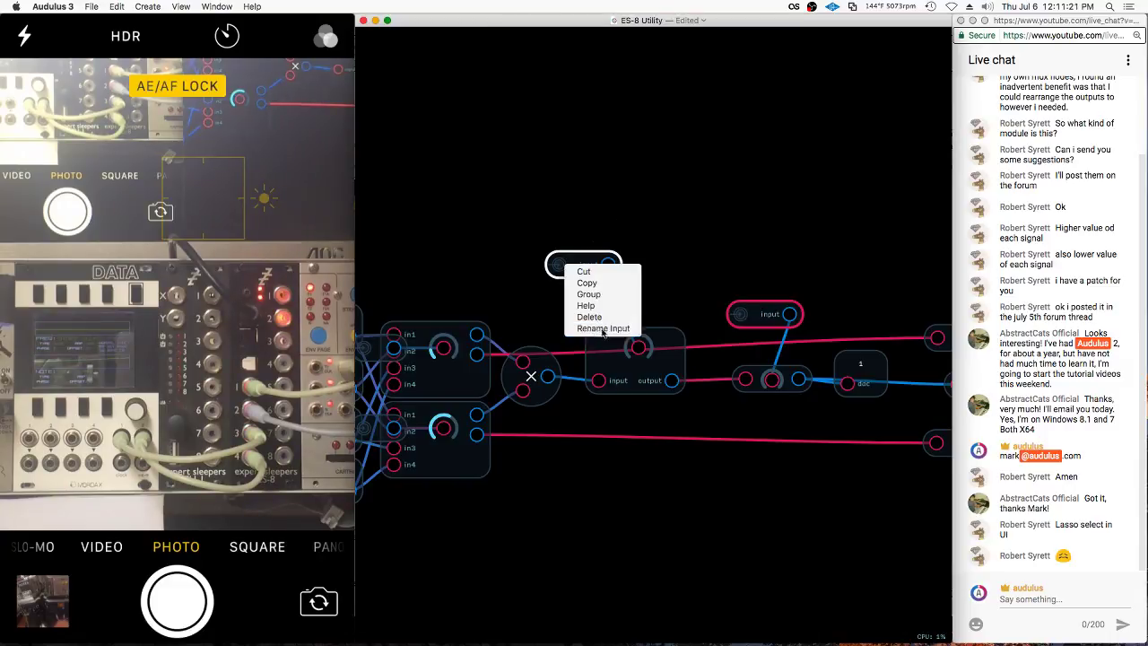
{"action": "left_click", "coordinate": [603, 328]}
{"action": "key", "text": "Escape"}
{"action": "double_click", "coordinate": [659, 346]}
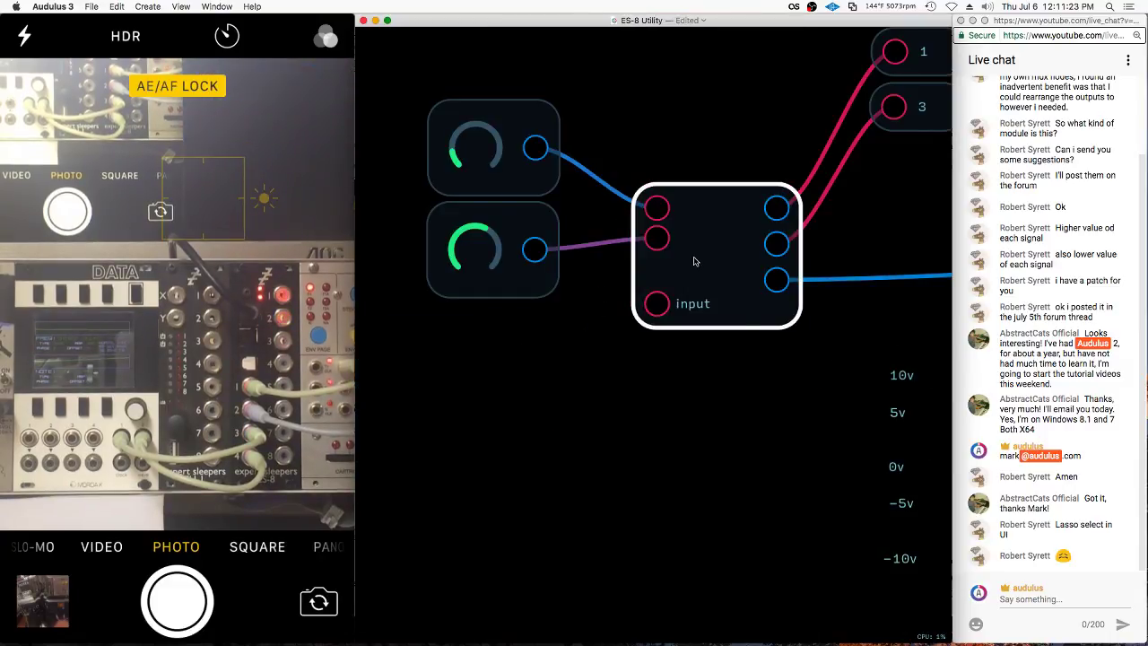
{"action": "right_click", "coordinate": [693, 261]}
{"action": "key", "text": "Escape"}
Nudge the new input port up, then copy and paste the two attenuator knobs
{"action": "left_click_drag", "start_coordinate": [660, 308], "coordinate": [661, 301]}
{"action": "left_click", "coordinate": [641, 135]}
{"action": "left_click_drag", "start_coordinate": [581, 72], "coordinate": [507, 282]}
{"action": "key", "text": "super+c"}
{"action": "key", "text": "super+v"}
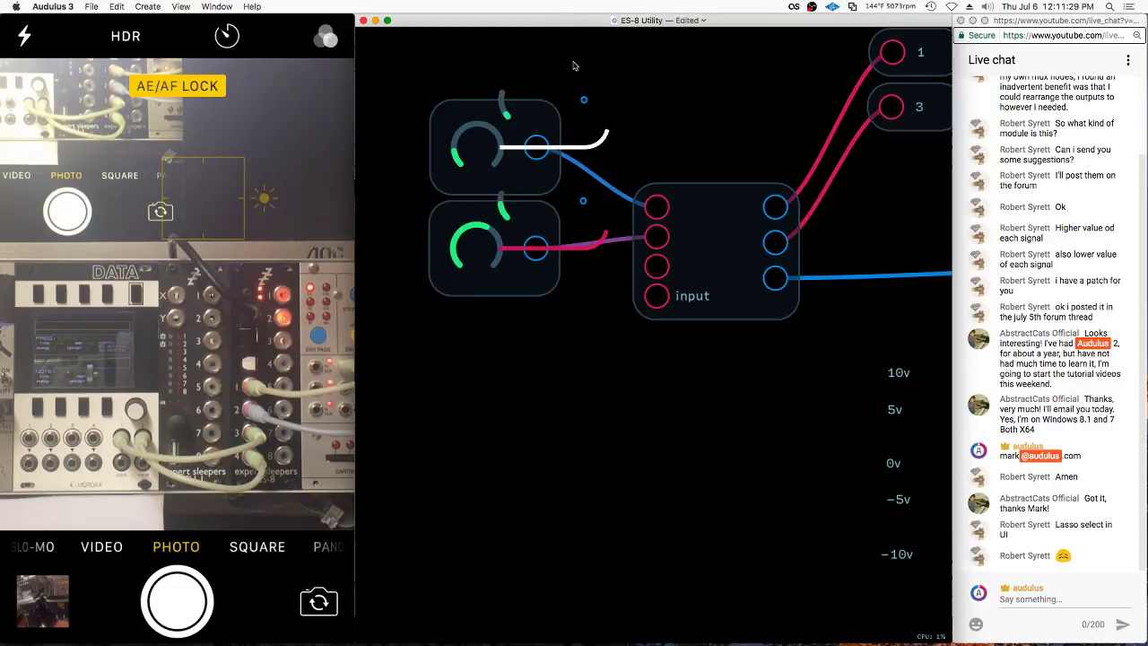
Wire the pasted knobs into the input module's third and fourth inputs
{"action": "left_click_drag", "start_coordinate": [525, 362], "coordinate": [656, 265]}
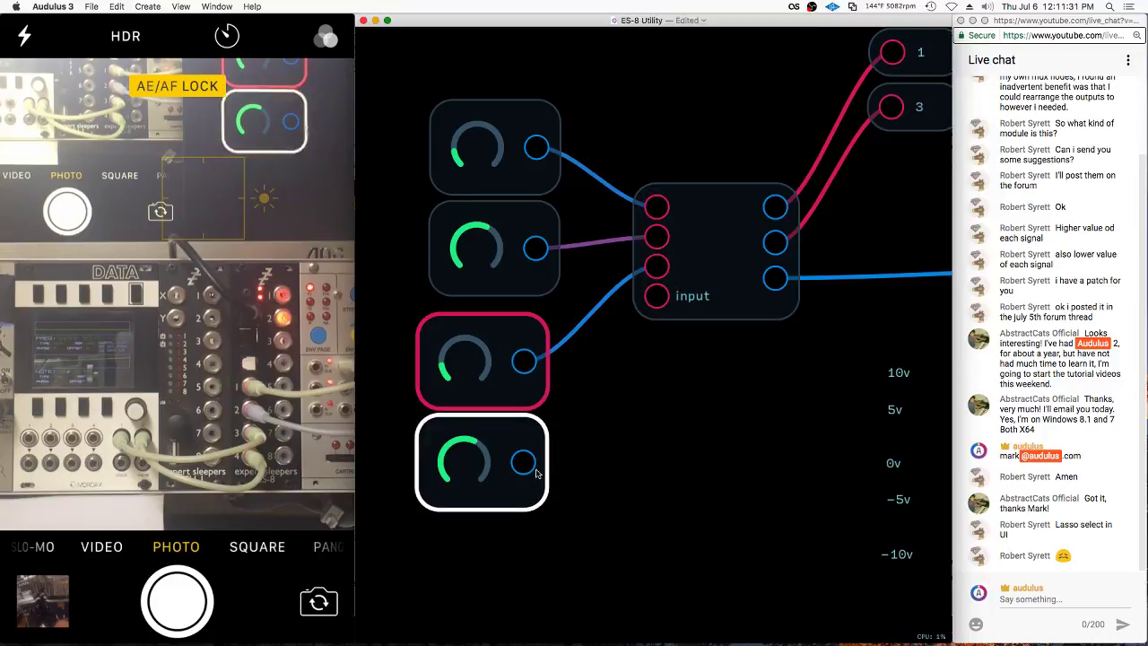
{"action": "left_click_drag", "start_coordinate": [535, 470], "coordinate": [656, 295]}
{"action": "left_click", "coordinate": [712, 260]}
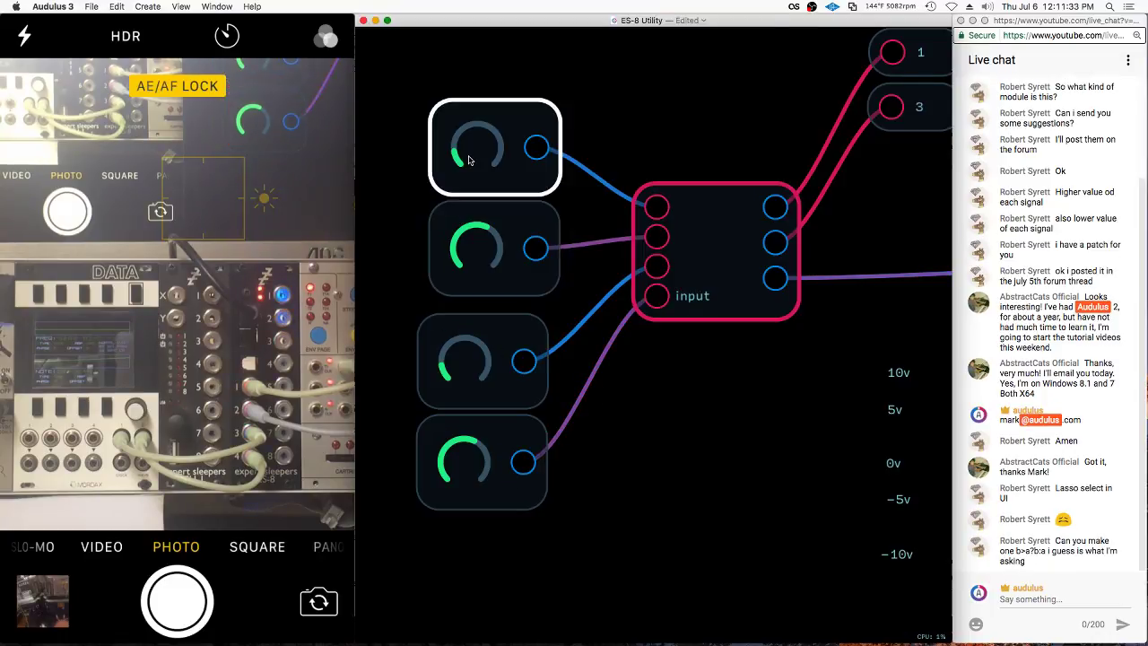
{"action": "left_click", "coordinate": [696, 205]}
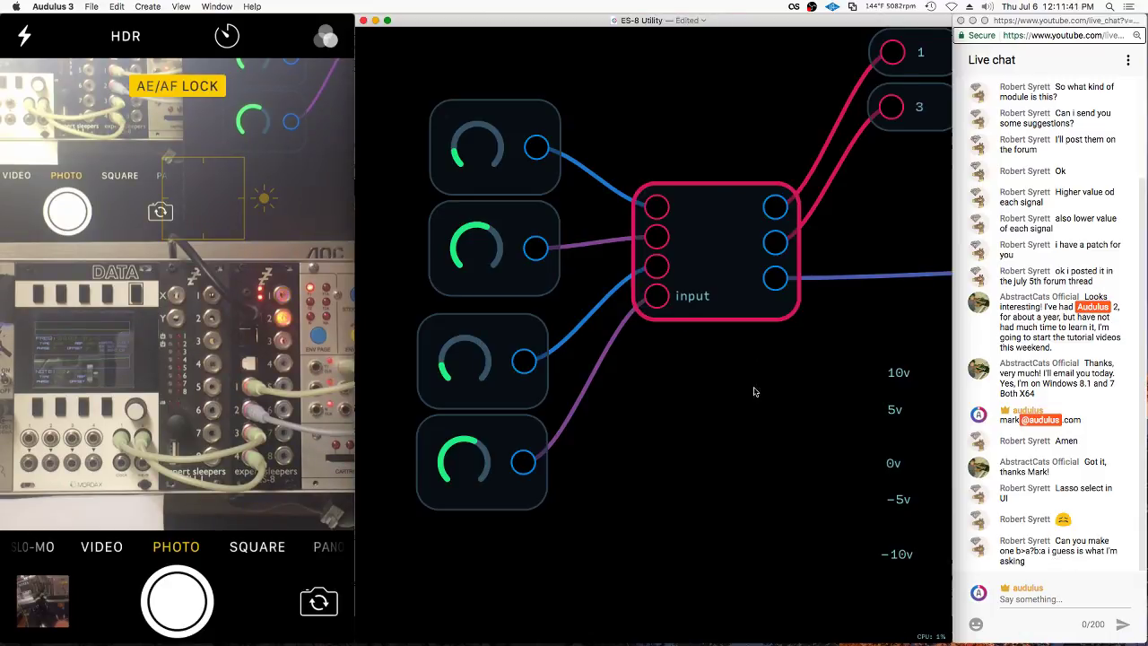
{"action": "scroll", "coordinate": [709, 269], "scroll_direction": "down", "scroll_amount": 5}
{"action": "scroll", "coordinate": [709, 269], "scroll_direction": "down", "scroll_amount": 5}
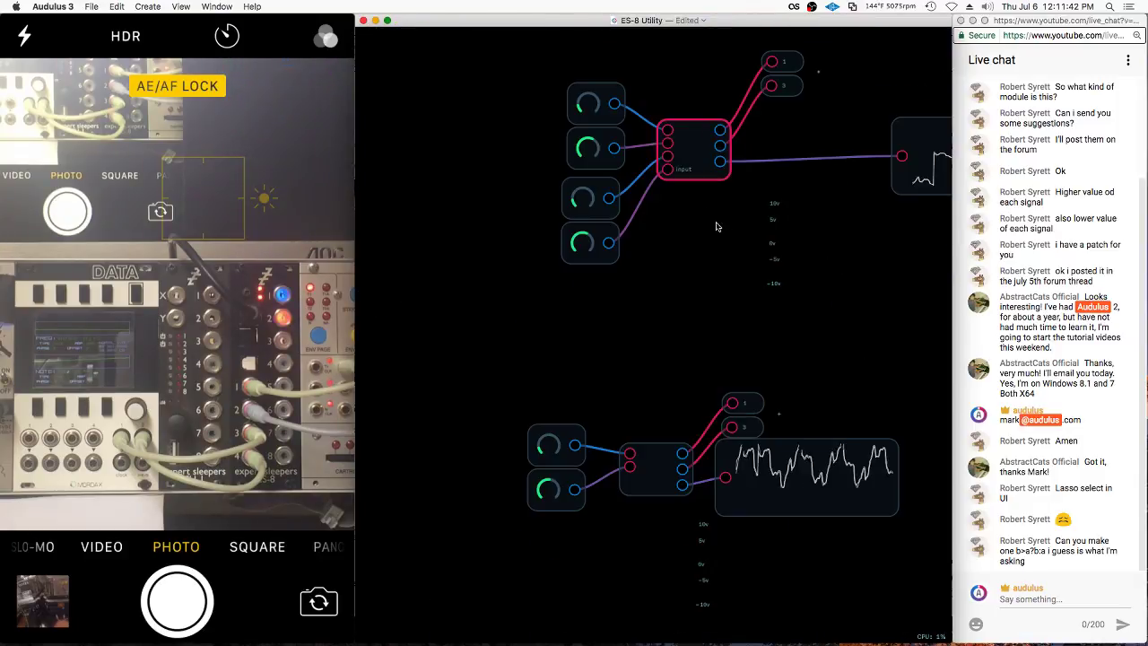
{"action": "left_click", "coordinate": [685, 135]}
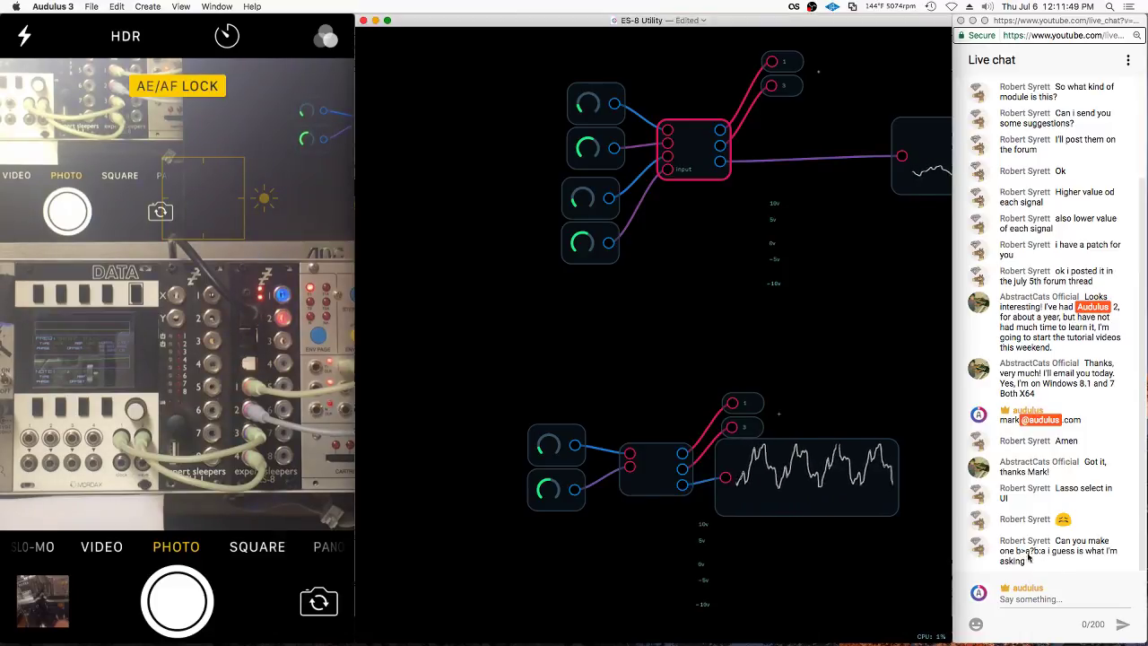
{"action": "scroll", "coordinate": [681, 134], "scroll_direction": "up", "scroll_amount": 5}
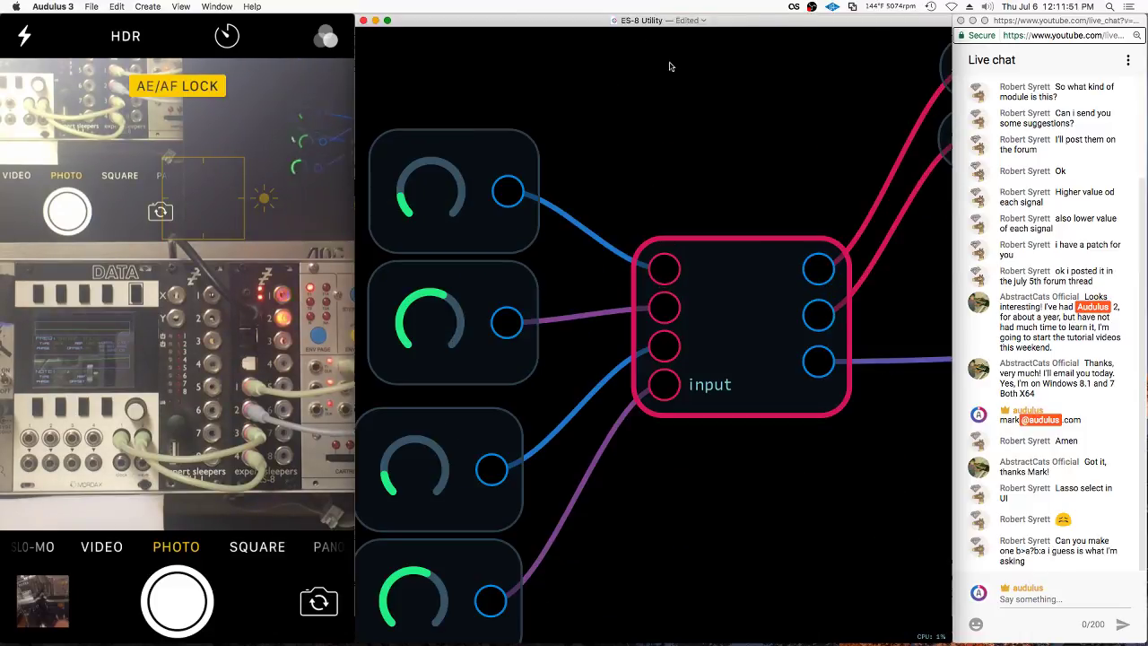
Check the input module's inner input node, leaving its name unchanged, and return
{"action": "double_click", "coordinate": [710, 314]}
{"action": "right_click", "coordinate": [767, 314]}
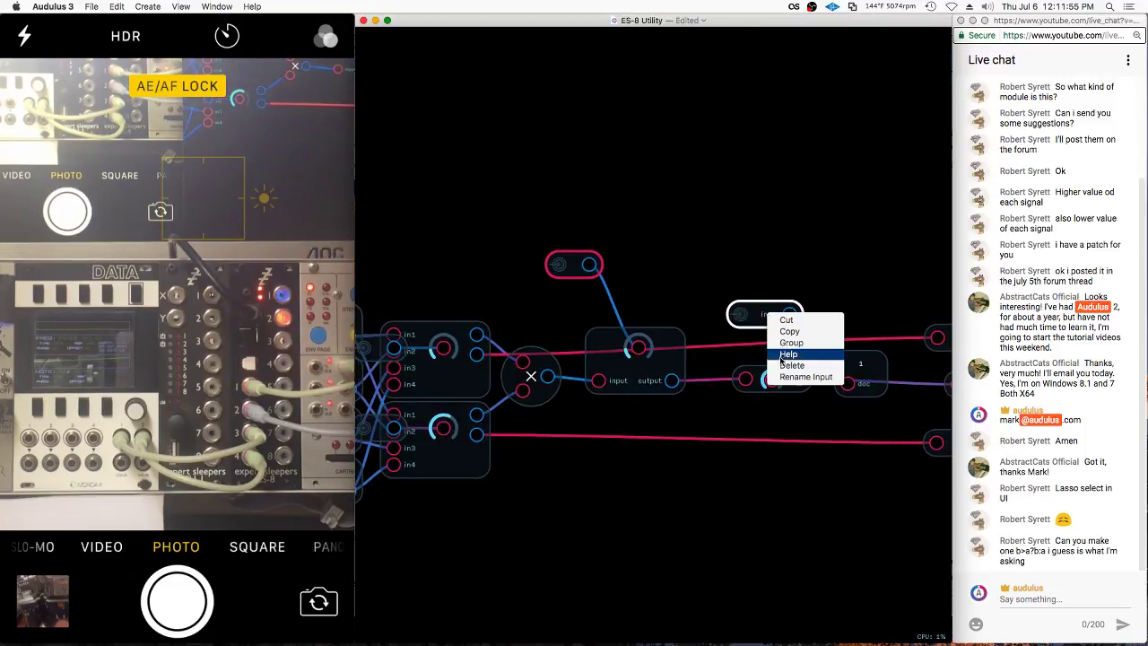
{"action": "left_click", "coordinate": [805, 377]}
{"action": "key", "text": "Escape"}
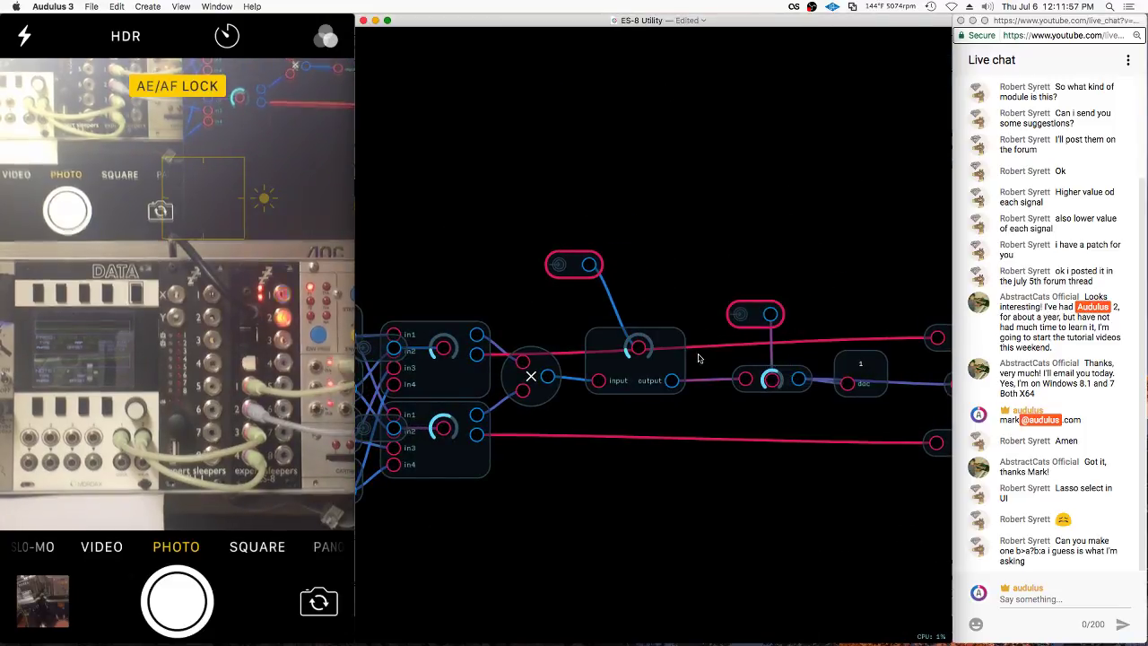
{"action": "key", "text": "Escape"}
Line the two lower knob modules up in one column under the upper knobs
{"action": "left_click", "coordinate": [516, 485]}
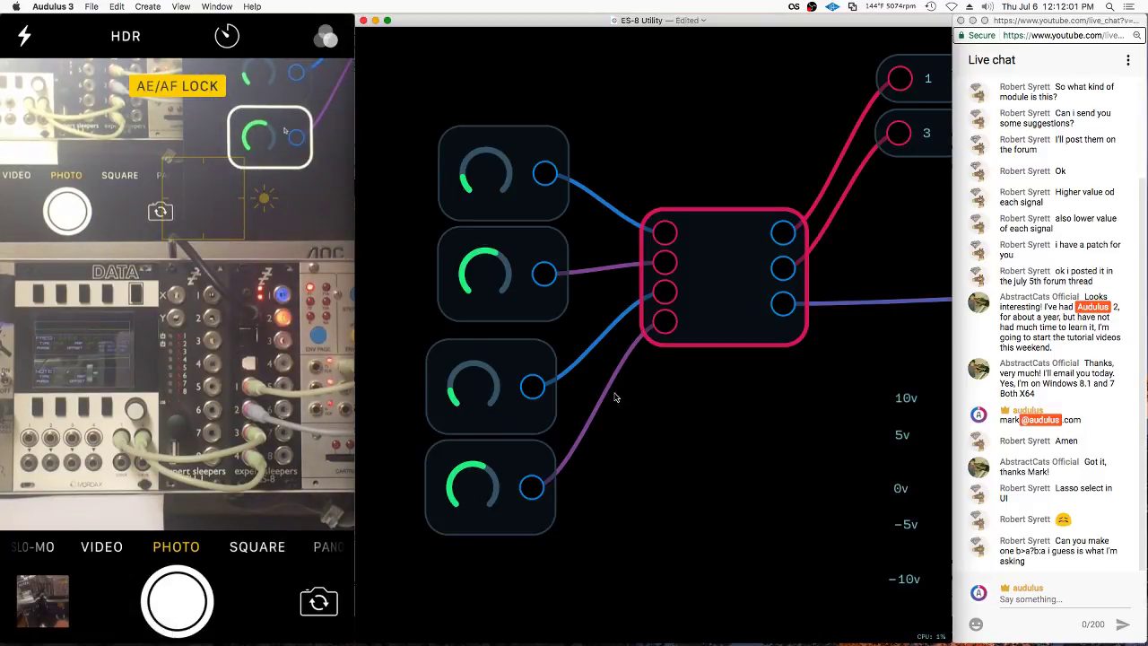
{"action": "left_click_drag", "start_coordinate": [620, 384], "coordinate": [560, 547]}
{"action": "left_click_drag", "start_coordinate": [528, 525], "coordinate": [541, 511]}
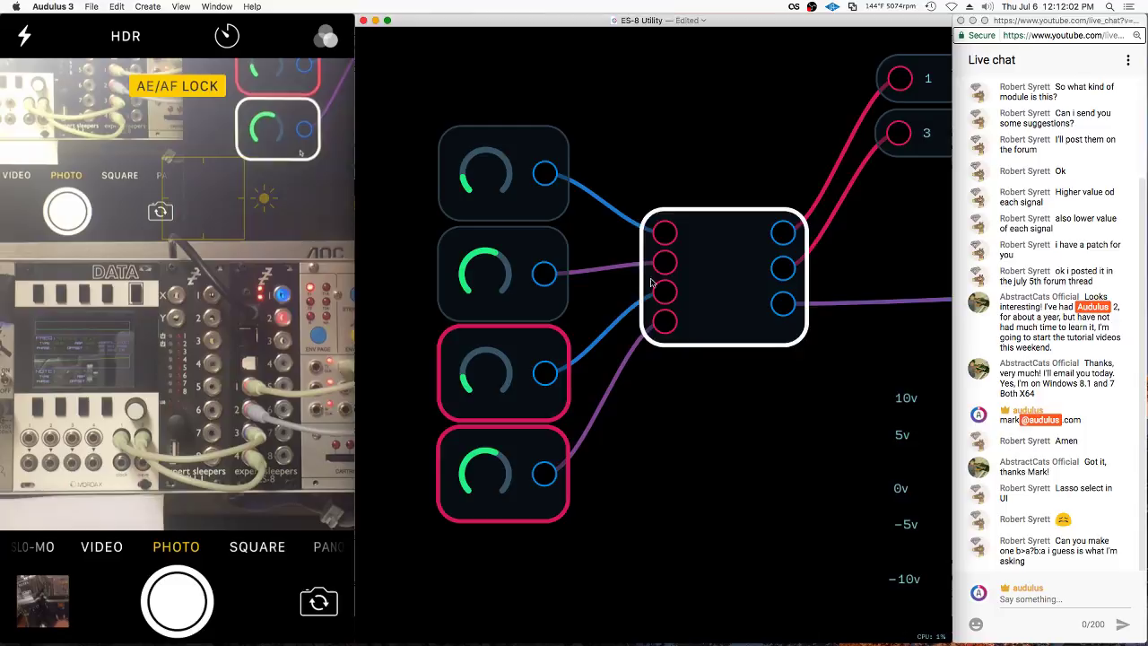
{"action": "left_click", "coordinate": [661, 466]}
{"action": "scroll", "coordinate": [654, 403], "scroll_direction": "down", "scroll_amount": 3}
{"action": "right_click", "coordinate": [690, 339]}
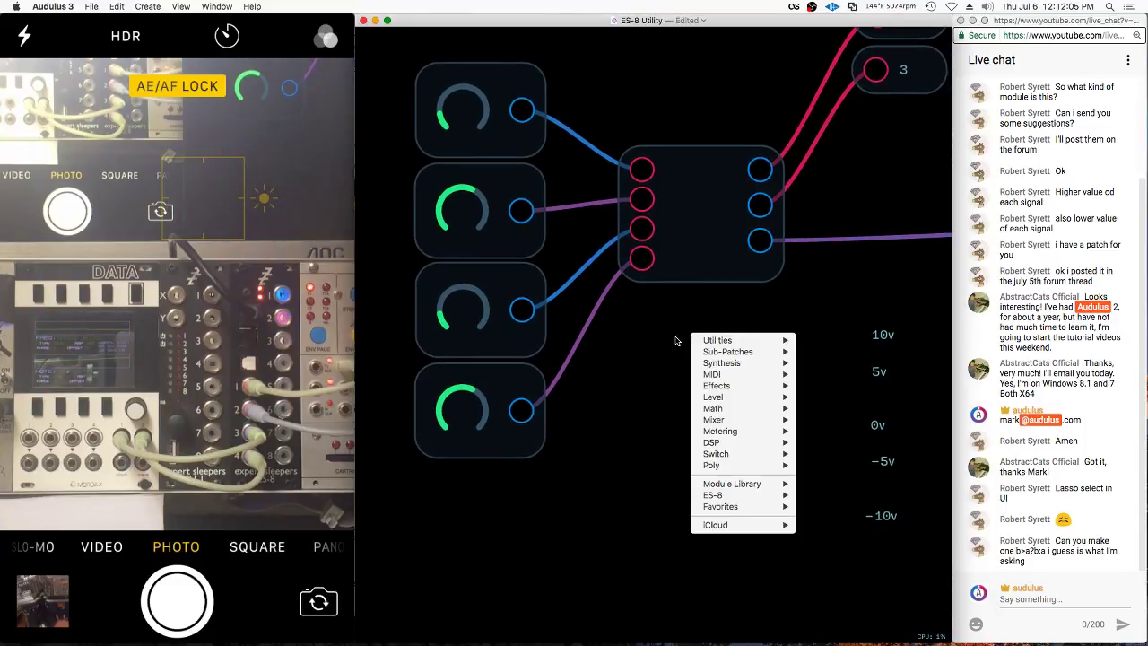
{"action": "left_click", "coordinate": [672, 341]}
{"action": "scroll", "coordinate": [700, 331], "scroll_direction": "down", "scroll_amount": 6}
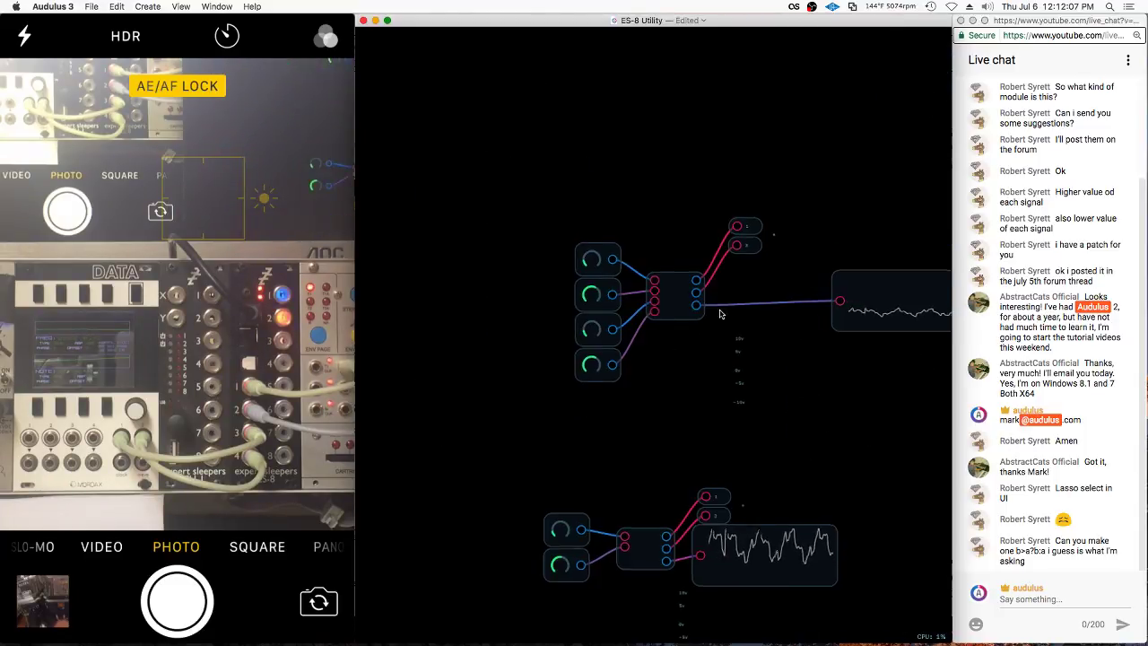
{"action": "scroll", "coordinate": [719, 313], "scroll_direction": "up", "scroll_amount": 2}
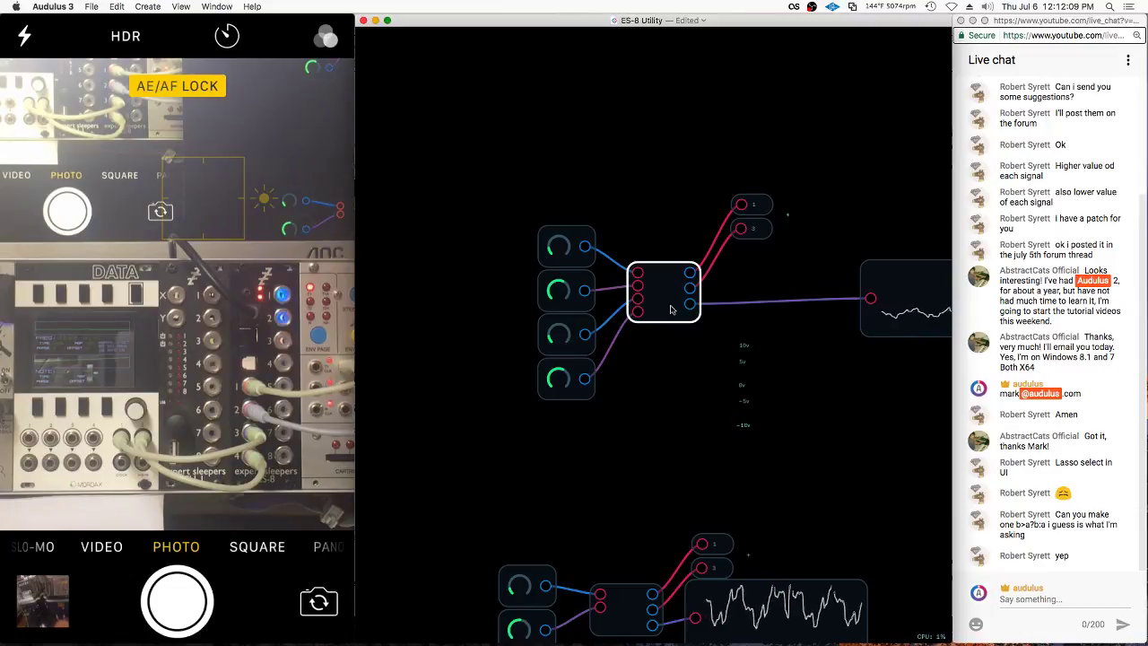
Inside the middle module, move the dac and output nodes to the right
{"action": "double_click", "coordinate": [671, 309]}
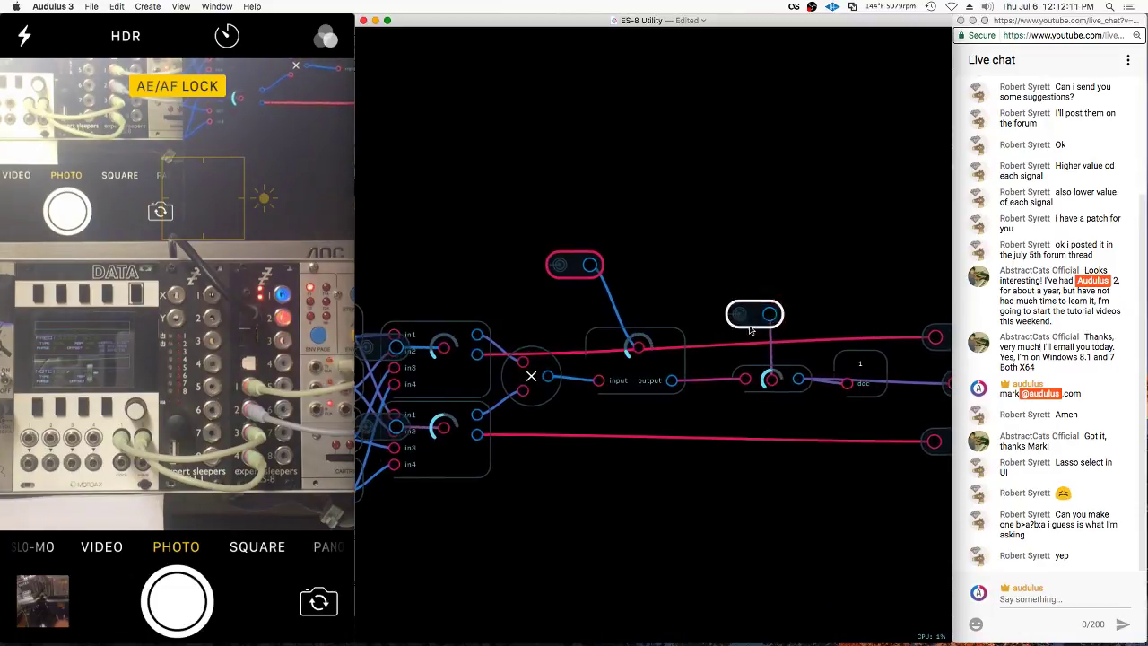
{"action": "scroll", "coordinate": [481, 301], "scroll_direction": "right", "scroll_amount": 6}
{"action": "scroll", "coordinate": [481, 301], "scroll_direction": "down", "scroll_amount": 2}
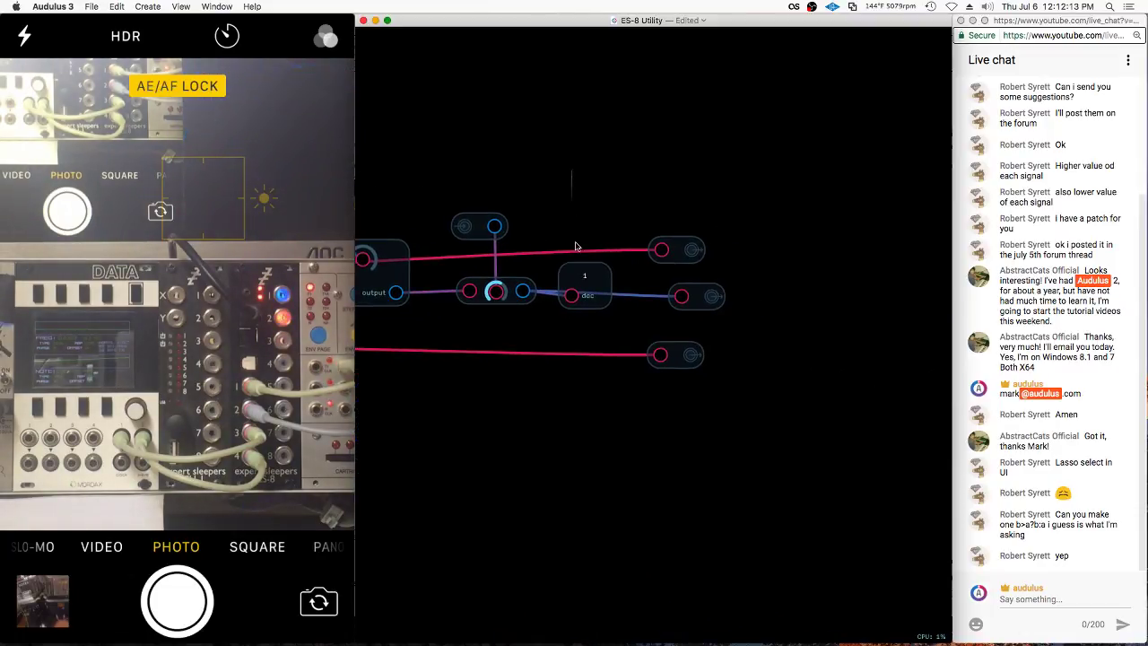
{"action": "left_click_drag", "start_coordinate": [556, 169], "coordinate": [845, 506]}
{"action": "left_click_drag", "start_coordinate": [543, 271], "coordinate": [727, 276]}
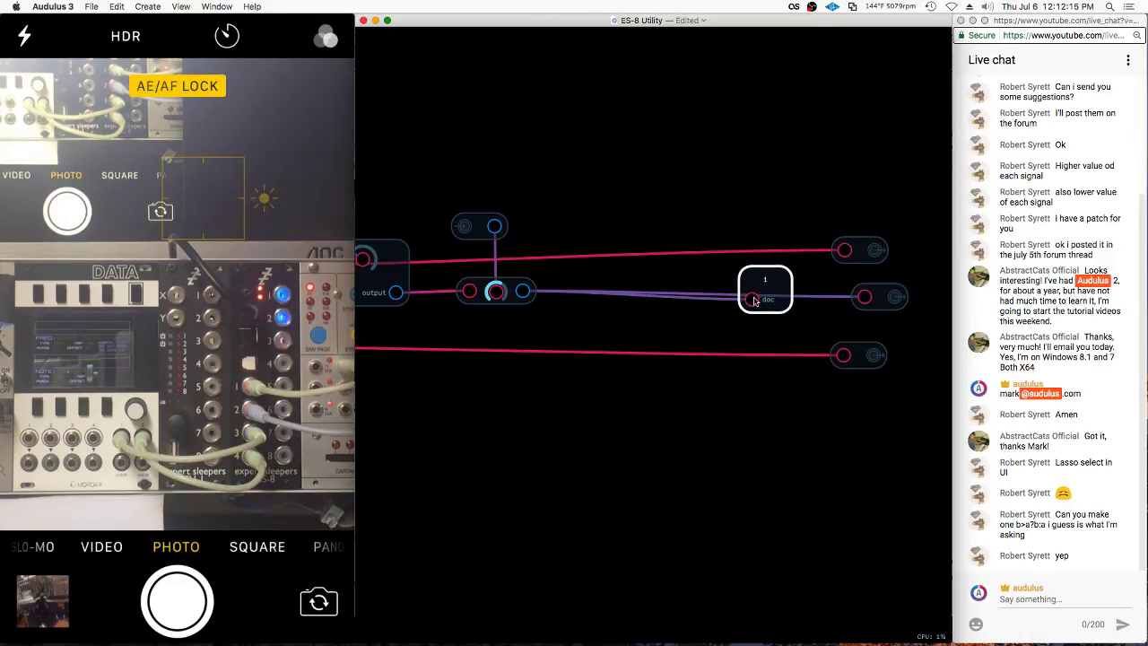
Insert a clamp(x,-1,1) expression feeding the dac, then return to the parent patch
{"action": "double_click", "coordinate": [756, 298]}
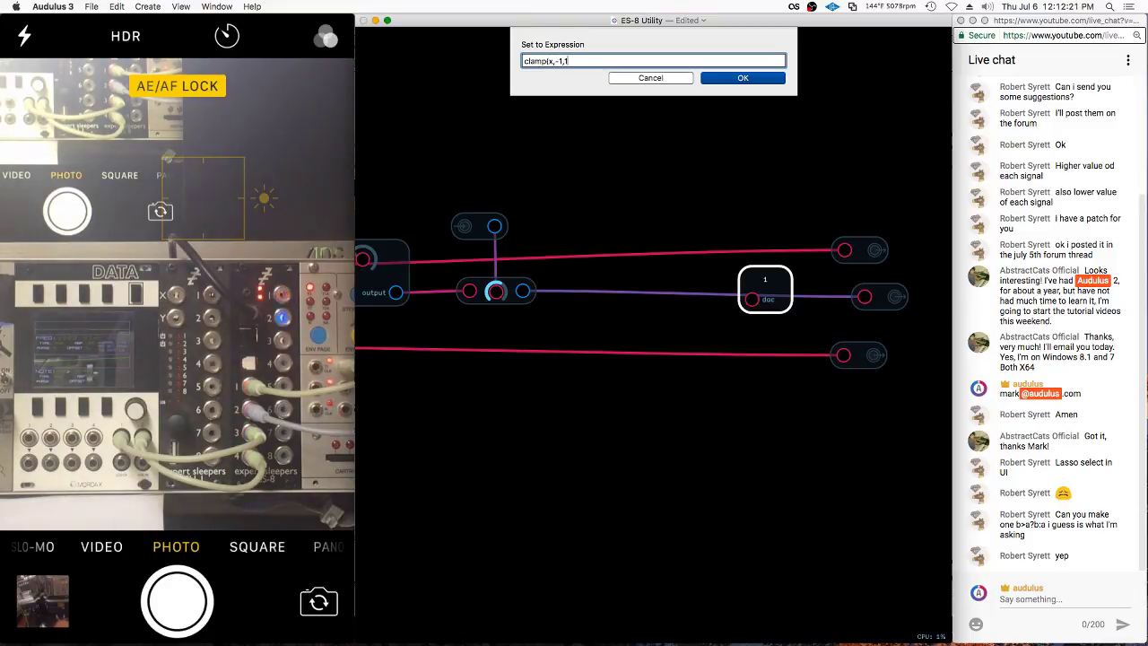
{"action": "key", "text": "Return"}
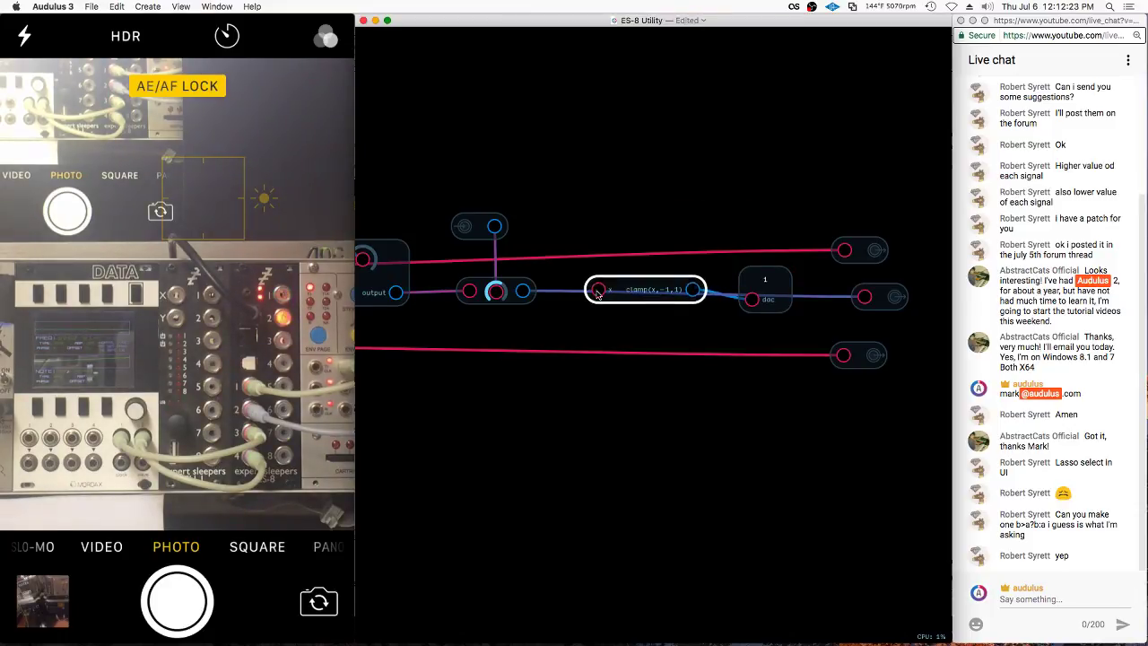
{"action": "left_click_drag", "start_coordinate": [617, 289], "coordinate": [648, 342]}
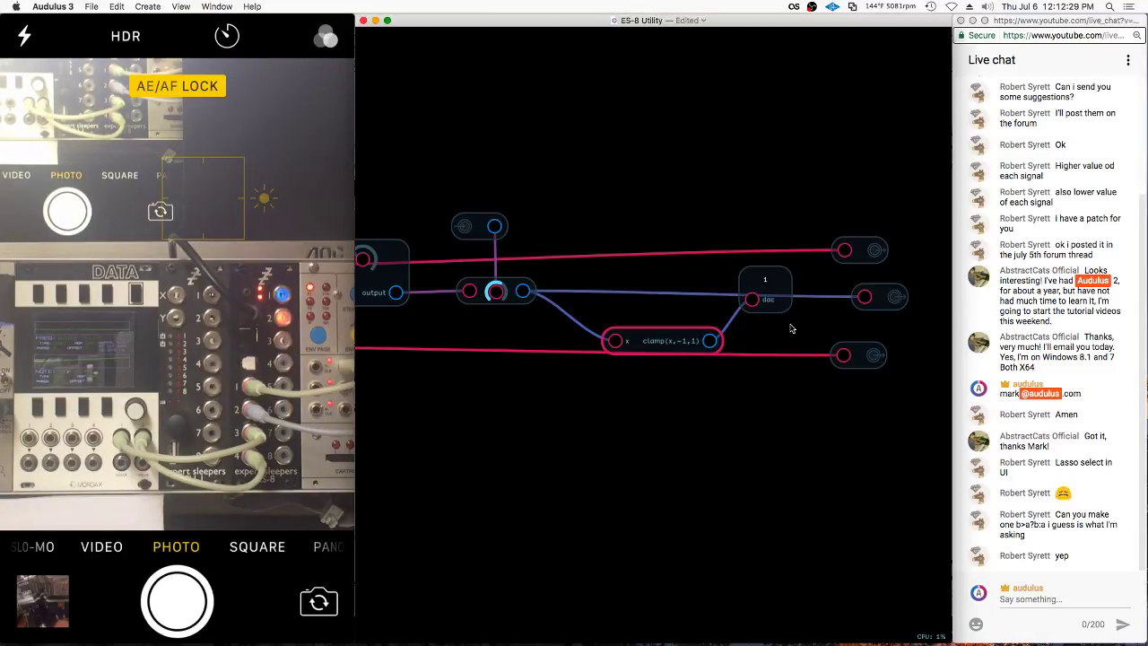
{"action": "left_click_drag", "start_coordinate": [719, 346], "coordinate": [872, 302]}
{"action": "left_click_drag", "start_coordinate": [663, 340], "coordinate": [663, 296]}
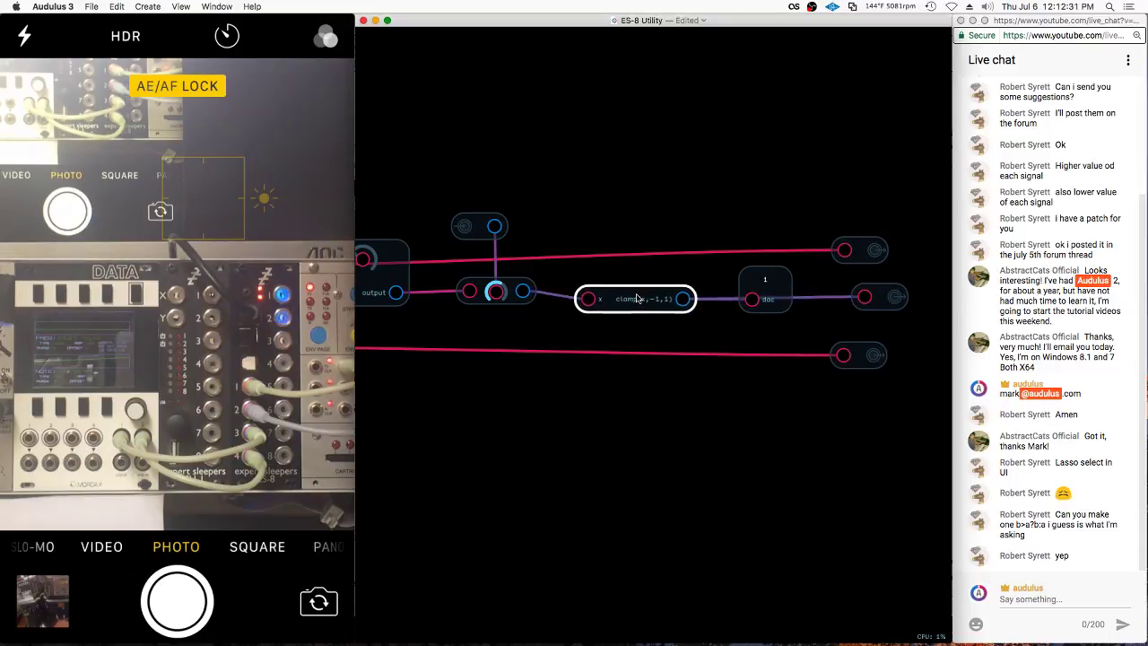
{"action": "double_click", "coordinate": [669, 267]}
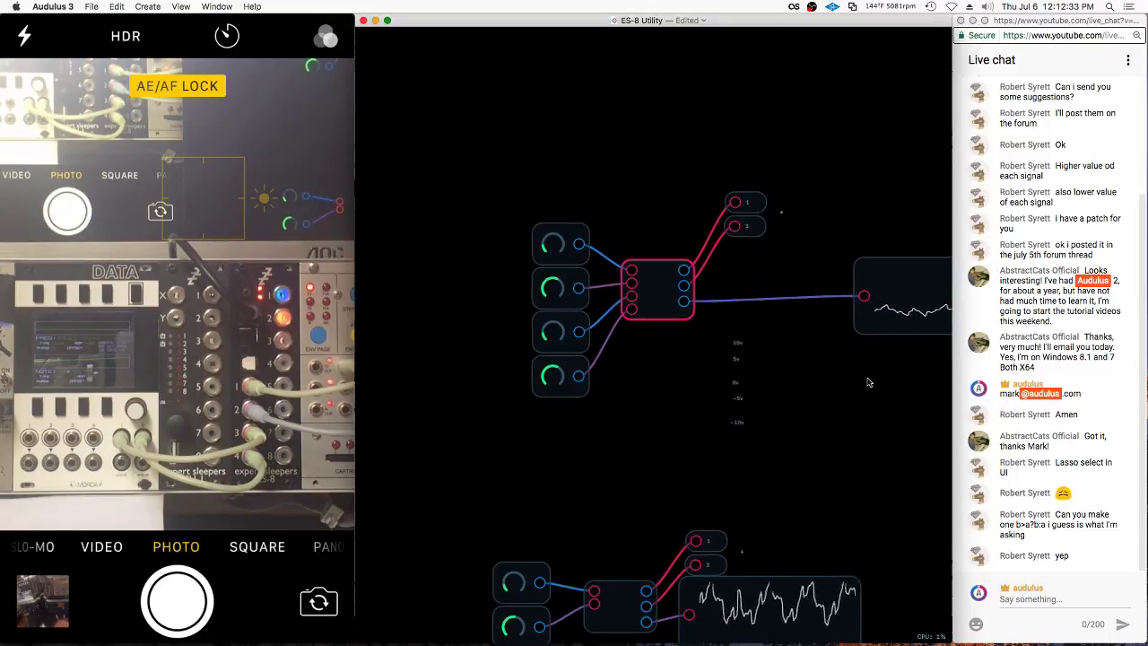
Shift the upper scope left and select the lower scope
{"action": "left_click_drag", "start_coordinate": [900, 311], "coordinate": [852, 311]}
{"action": "left_click", "coordinate": [811, 617]}
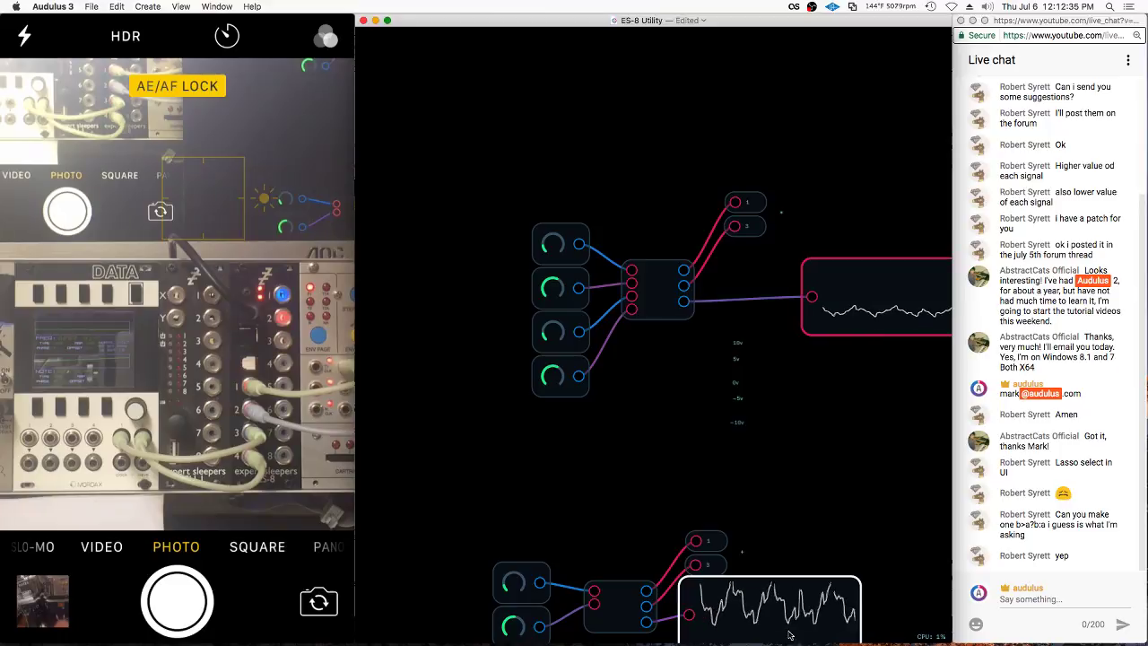
{"action": "scroll", "coordinate": [811, 617], "scroll_direction": "up", "scroll_amount": 3}
{"action": "scroll", "coordinate": [812, 617], "scroll_direction": "up", "scroll_amount": 4}
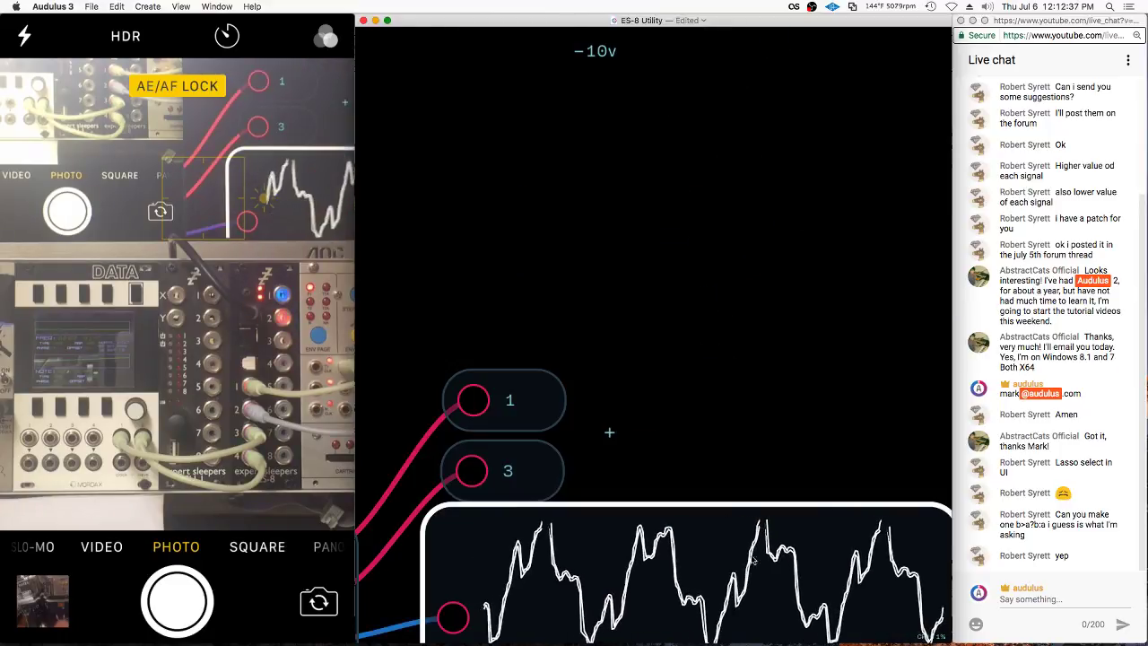
{"action": "scroll", "coordinate": [815, 407], "scroll_direction": "down", "scroll_amount": 6}
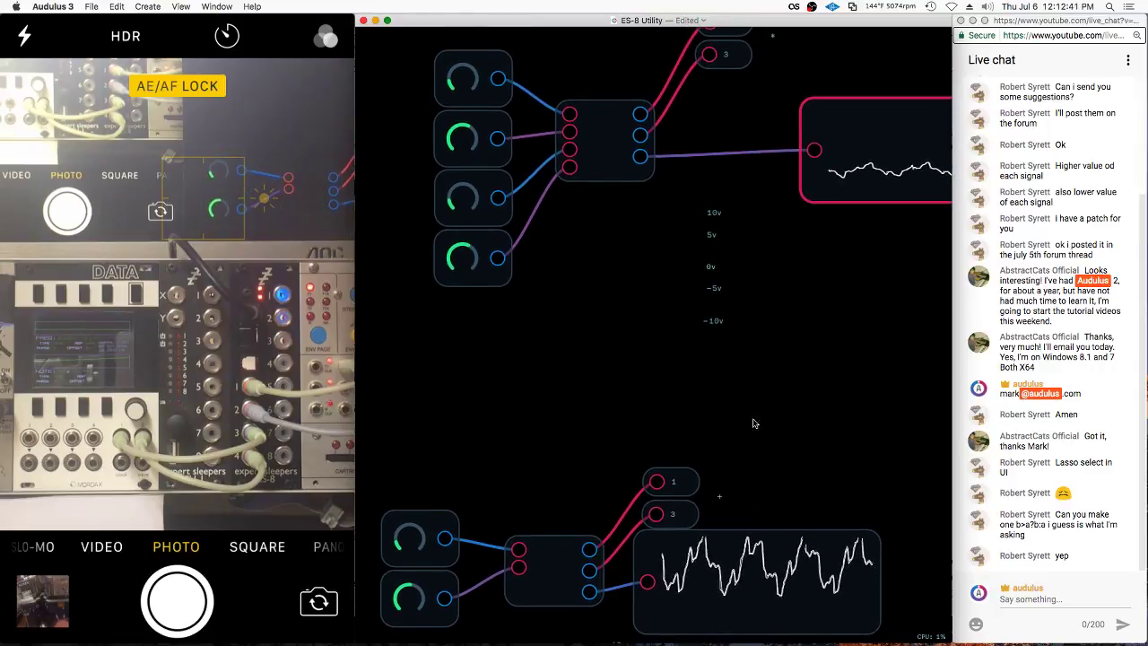
{"action": "scroll", "coordinate": [753, 430], "scroll_direction": "up", "scroll_amount": 5}
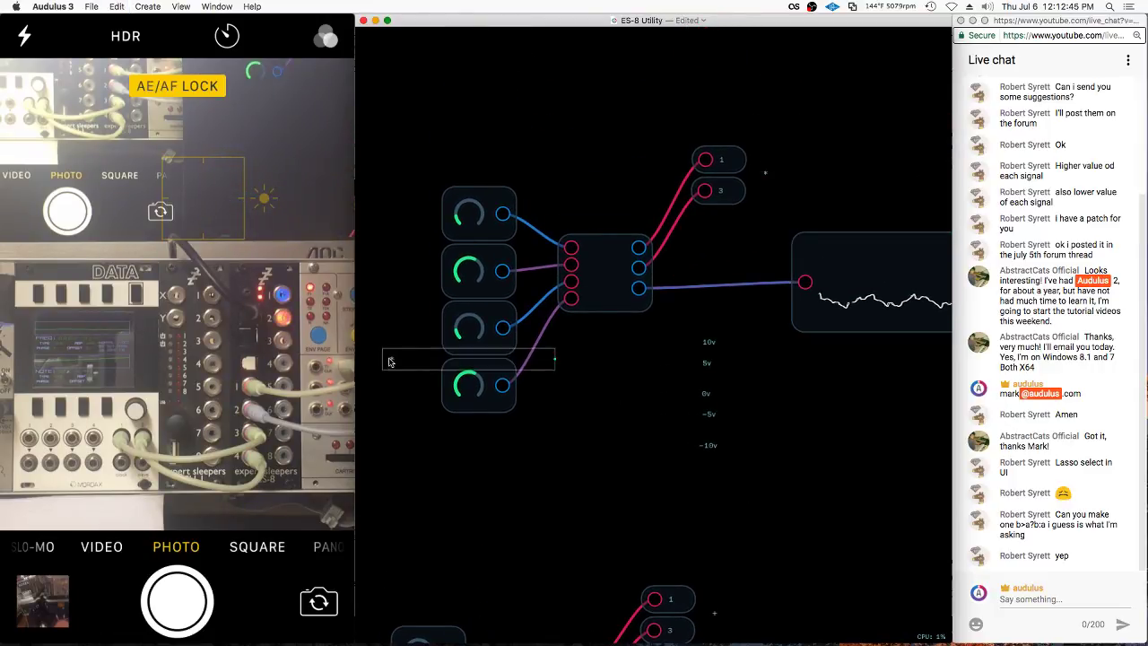
Move the first label box beside the top knob and set its text to *
{"action": "left_click_drag", "start_coordinate": [390, 361], "coordinate": [416, 327]}
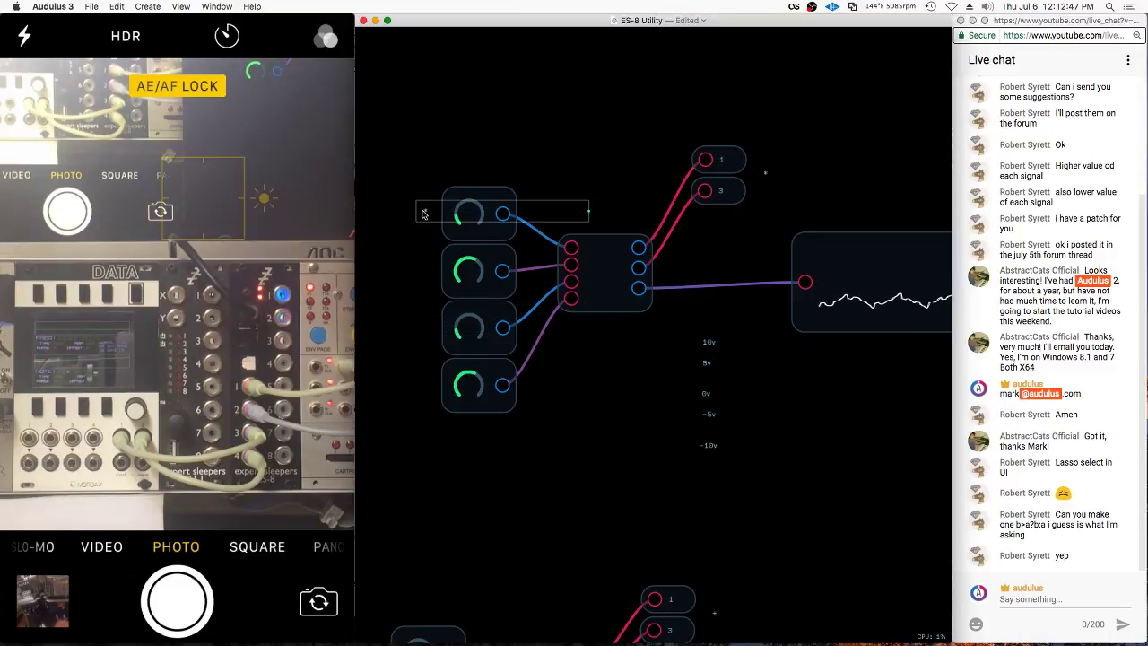
{"action": "right_click", "coordinate": [424, 214]}
{"action": "left_click", "coordinate": [442, 285]}
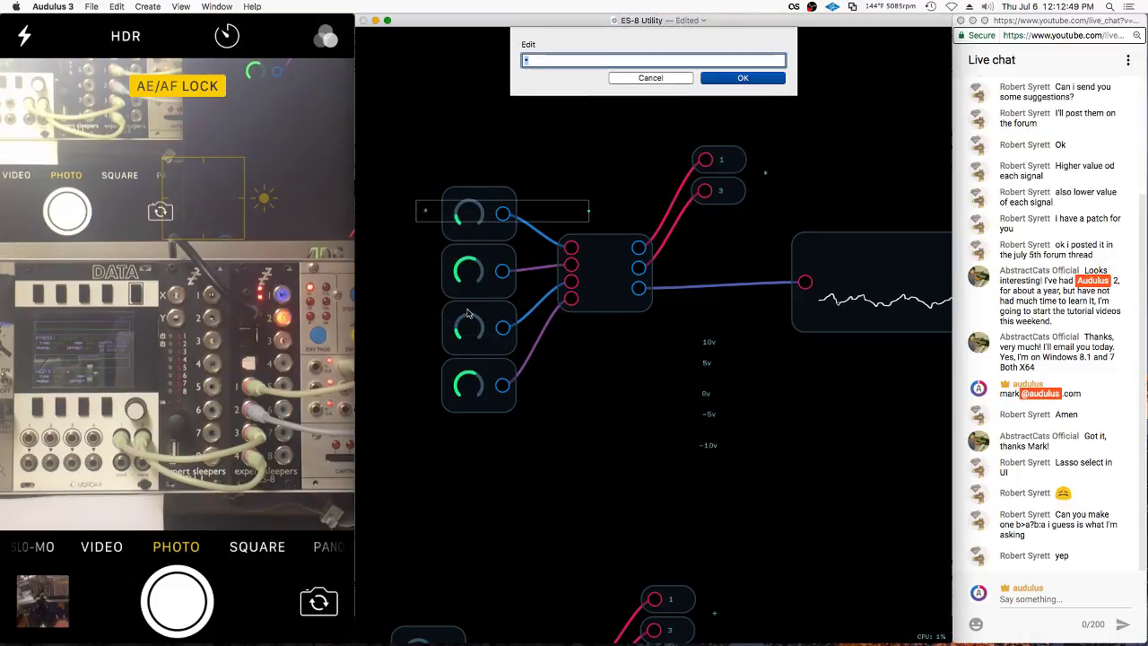
{"action": "left_click", "coordinate": [649, 78]}
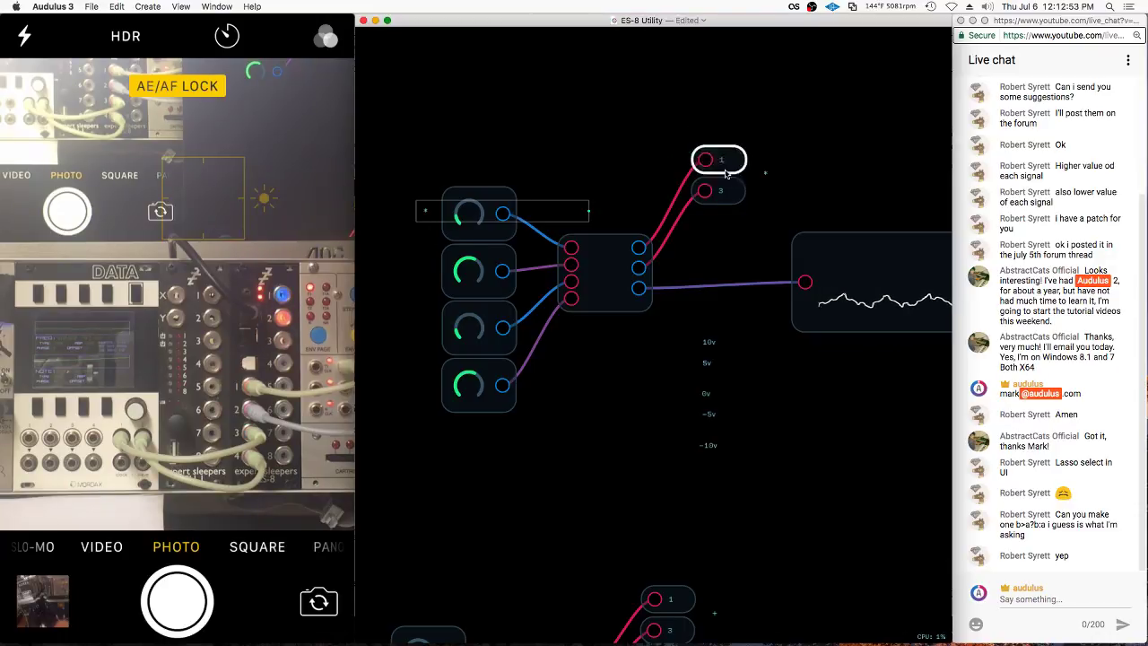
Set the second label to + and move it up beside the knobs
{"action": "right_click", "coordinate": [425, 324]}
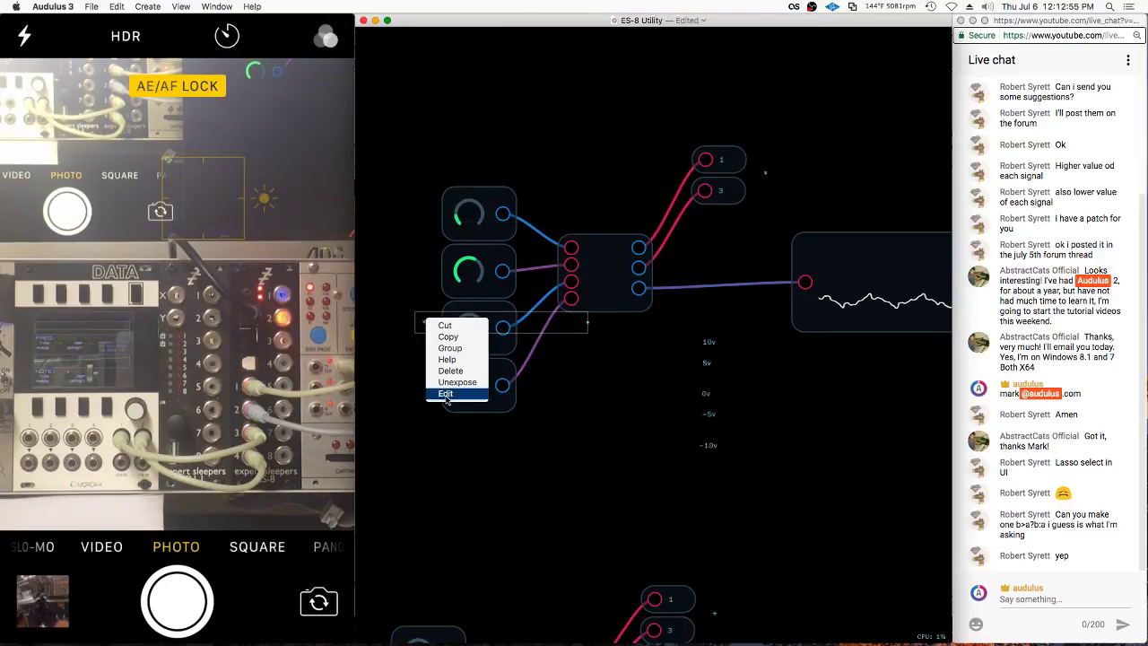
{"action": "left_click", "coordinate": [450, 395]}
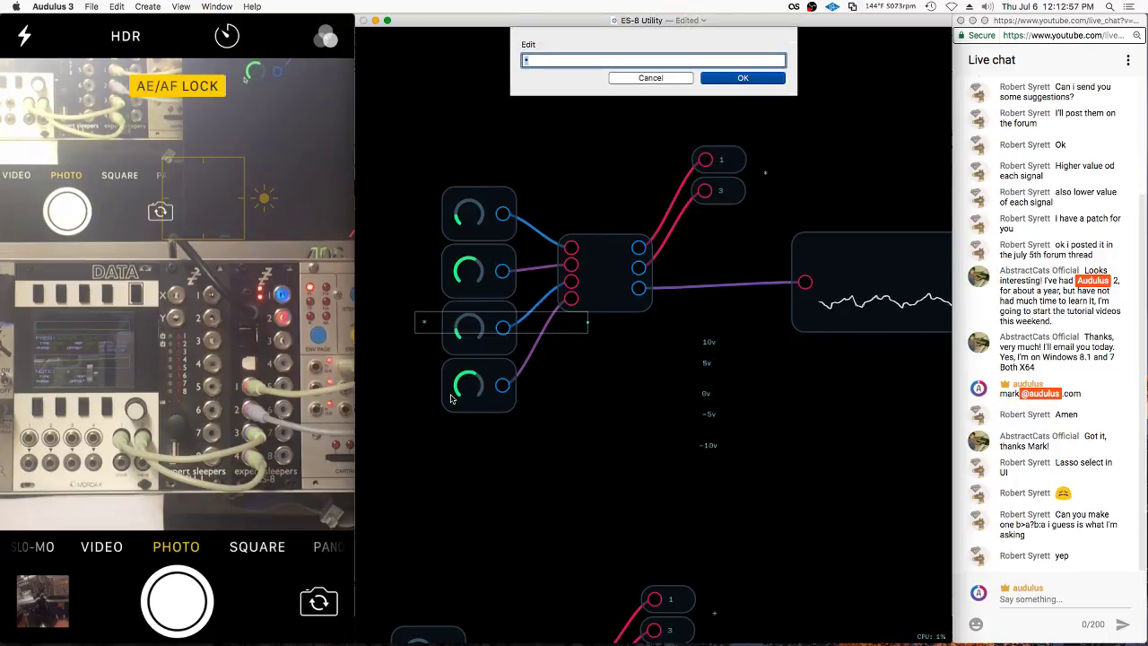
{"action": "key", "text": "Return"}
{"action": "left_click_drag", "start_coordinate": [492, 307], "coordinate": [519, 278]}
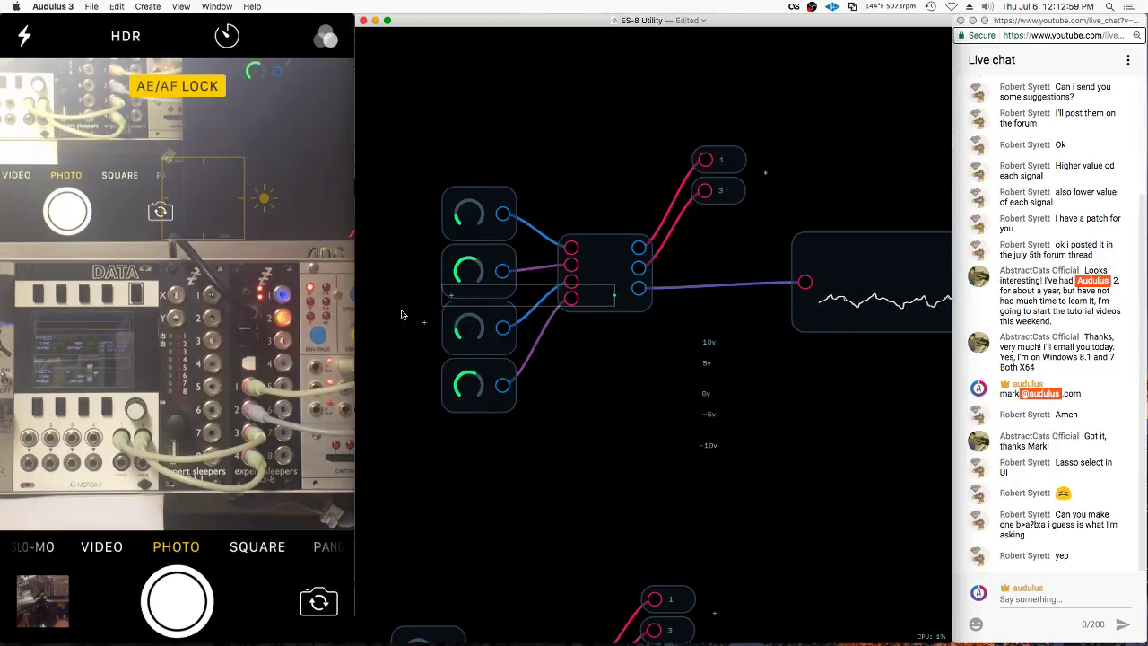
{"action": "right_click", "coordinate": [420, 393]}
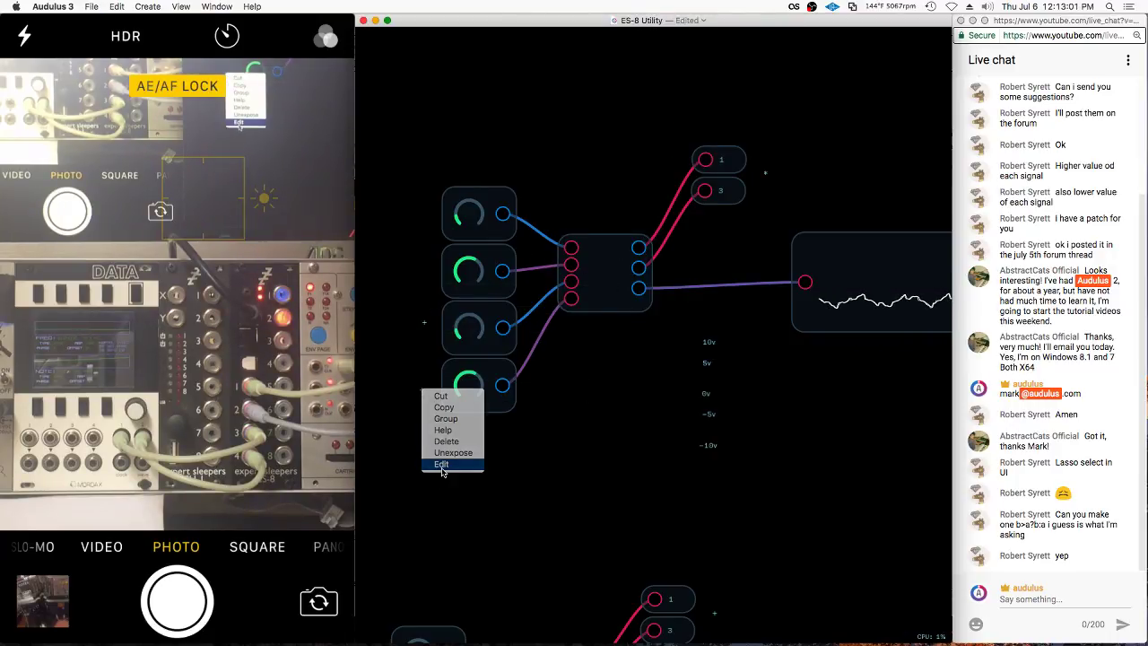
{"action": "left_click", "coordinate": [441, 470]}
{"action": "key", "text": "Return"}
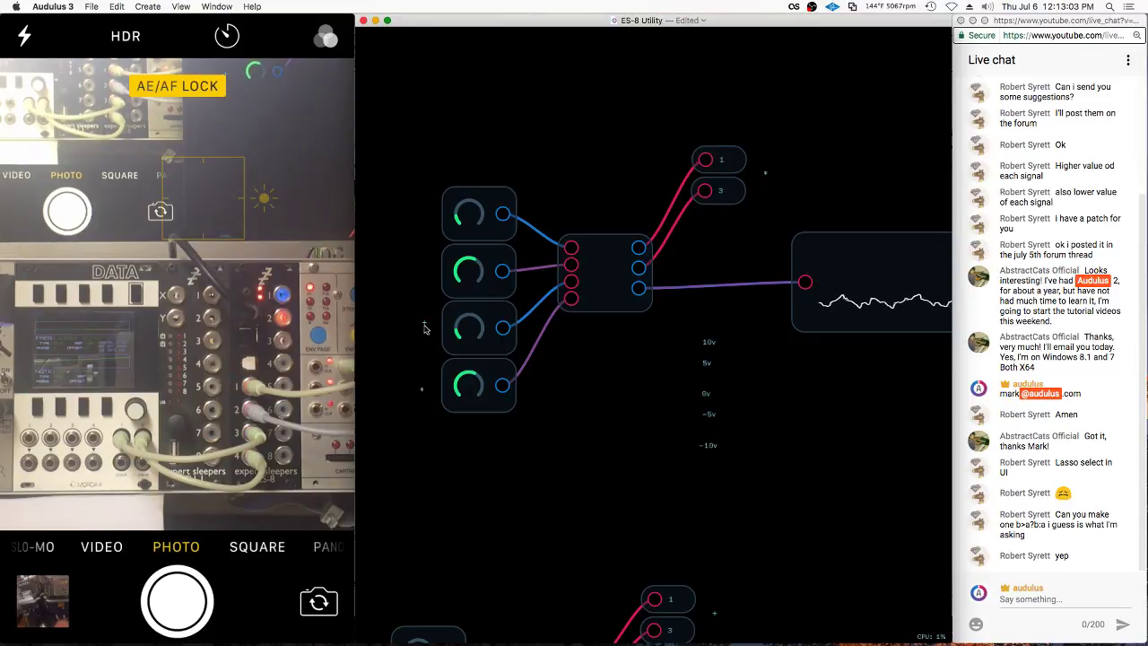
Expose the lower knob node on the module's panel
{"action": "right_click", "coordinate": [425, 324]}
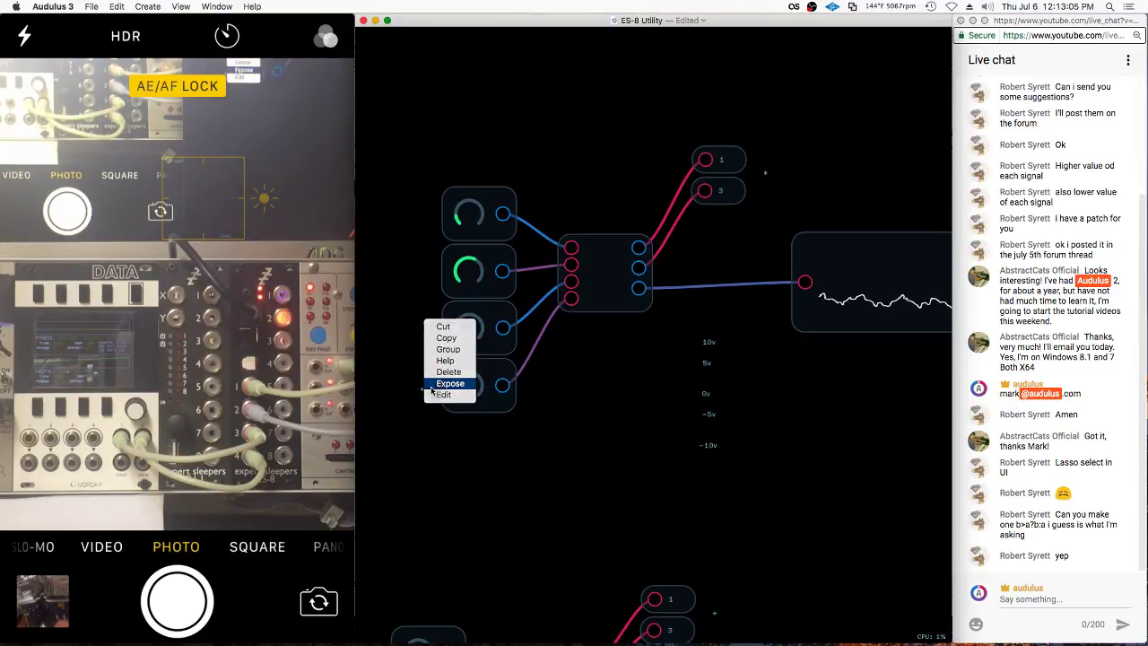
{"action": "right_click", "coordinate": [423, 389]}
{"action": "left_click", "coordinate": [440, 463]}
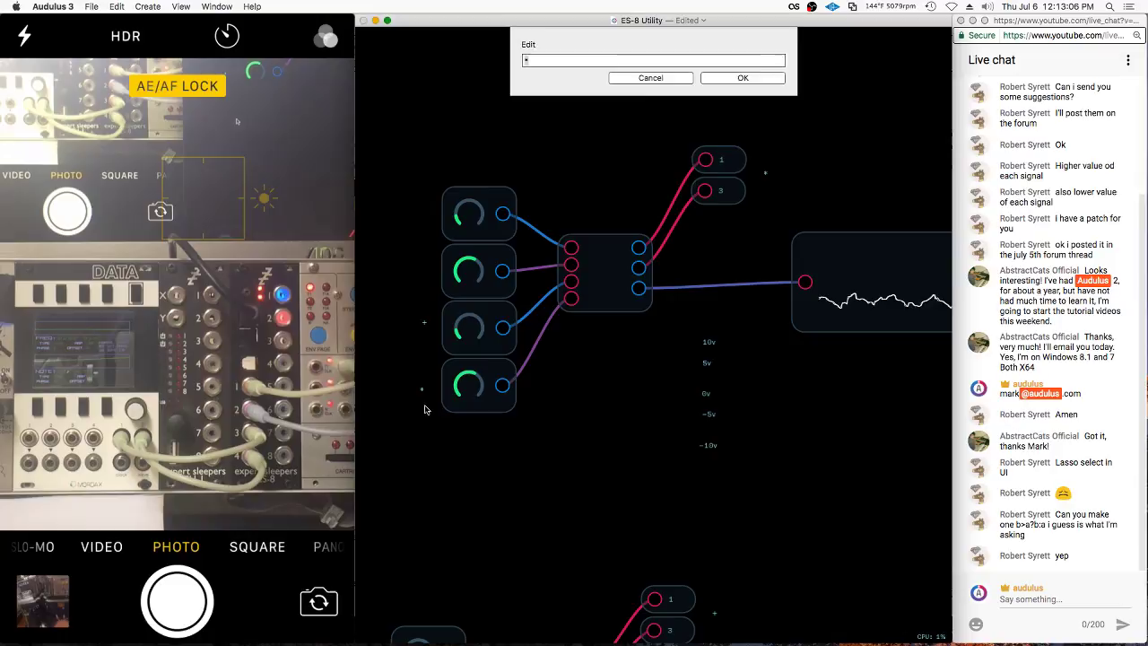
{"action": "left_click", "coordinate": [649, 79]}
{"action": "right_click", "coordinate": [425, 389]}
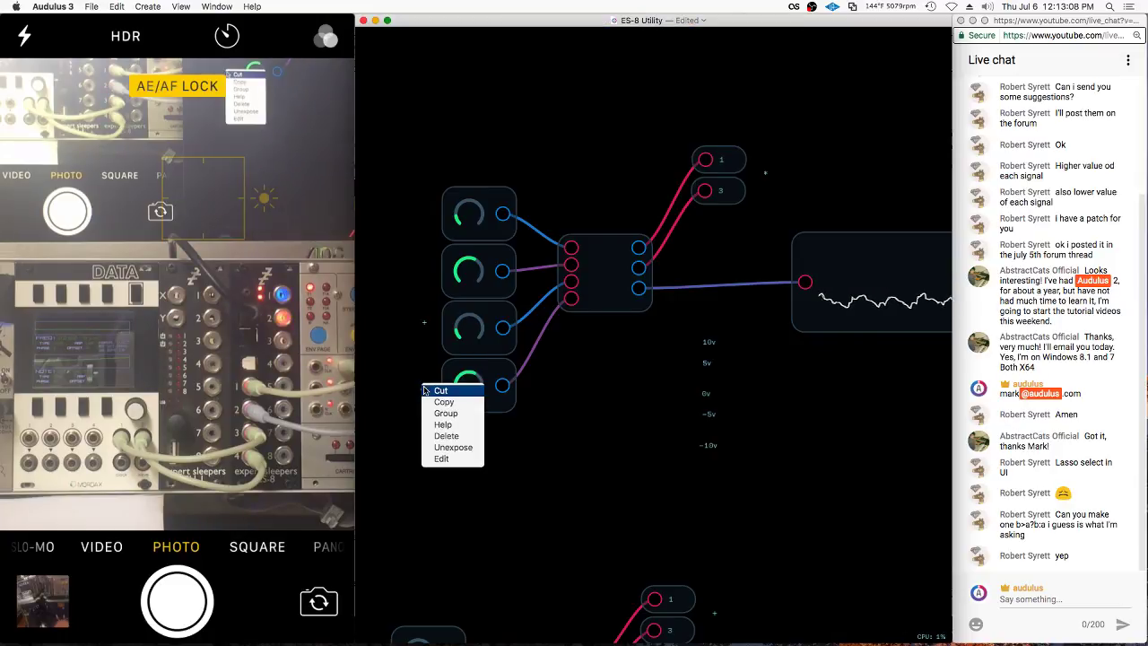
{"action": "left_click", "coordinate": [443, 447]}
{"action": "right_click", "coordinate": [426, 377]}
{"action": "left_click", "coordinate": [448, 441]}
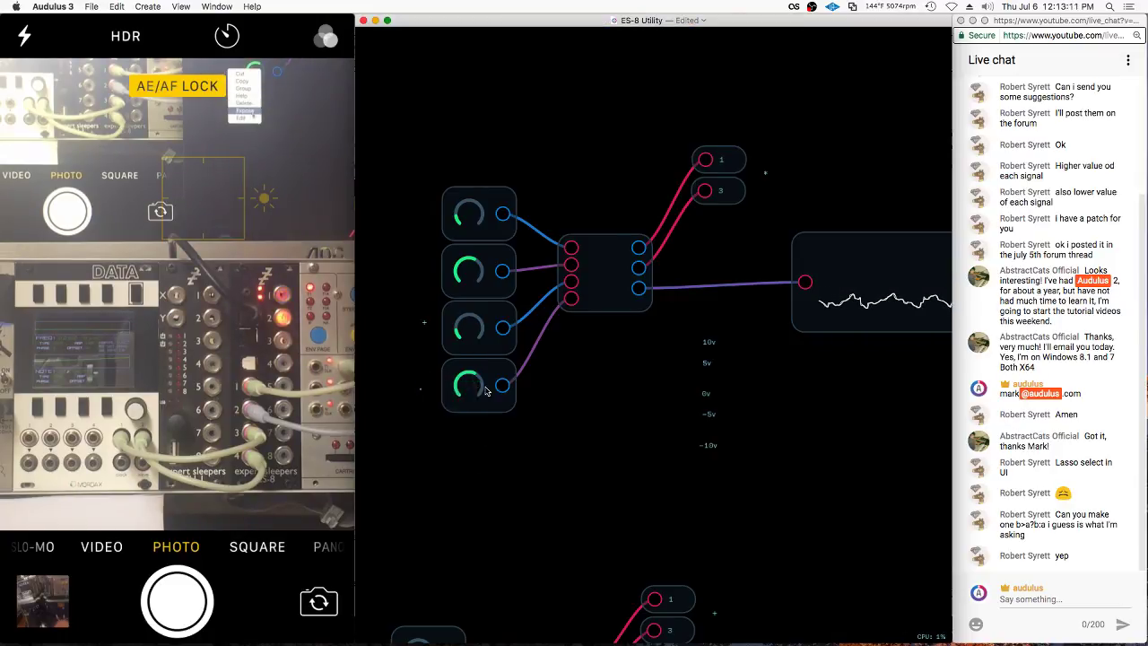
{"action": "right_click", "coordinate": [575, 293]}
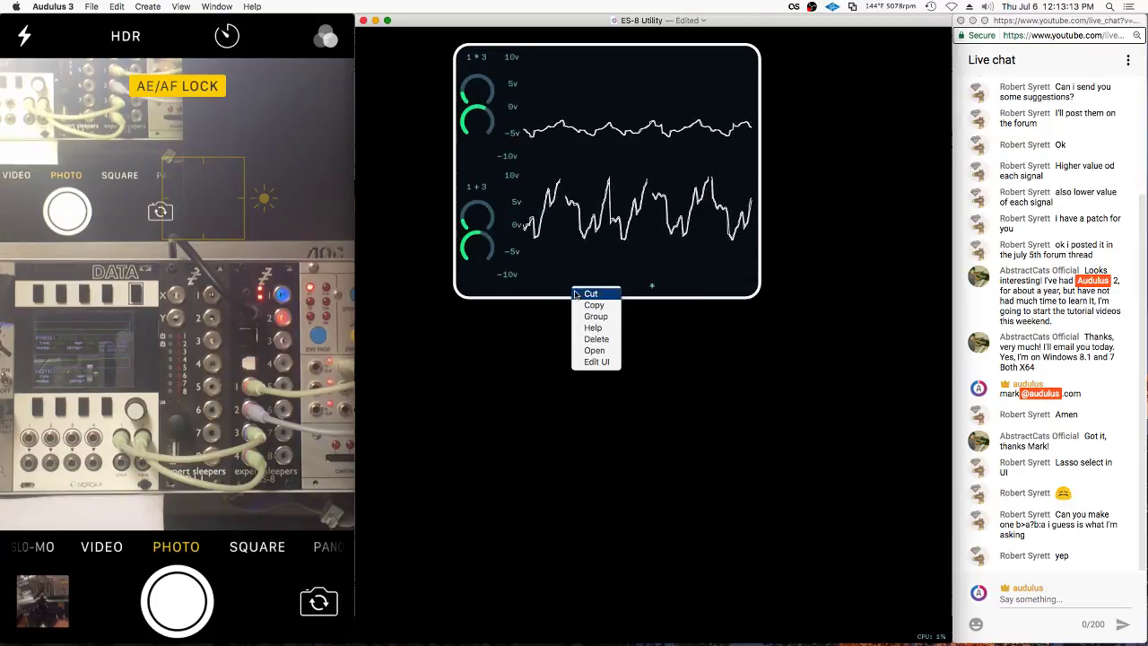
Select the third and fourth knob nodes, then switch to the module's panel view
{"action": "left_click", "coordinate": [595, 361]}
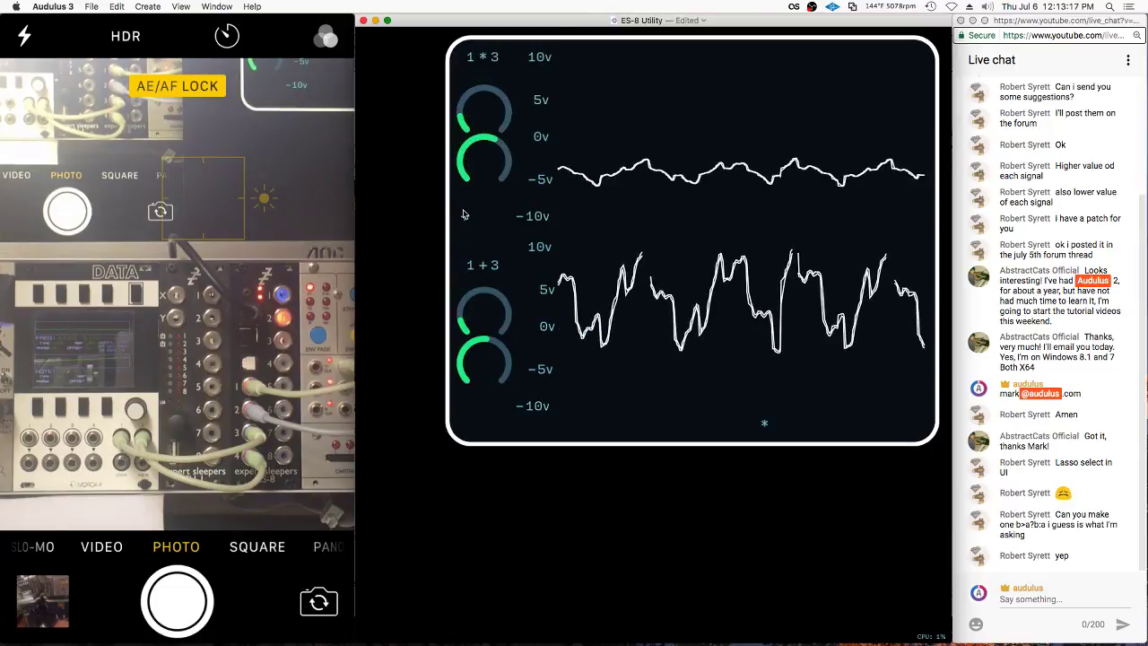
{"action": "key", "text": "Escape"}
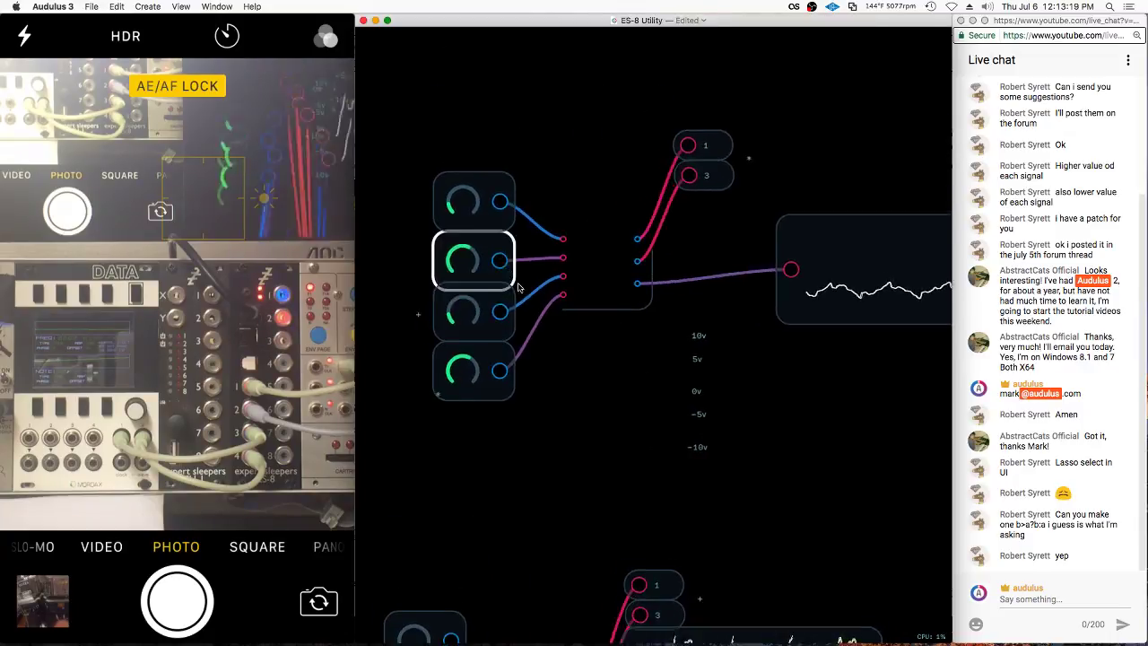
{"action": "left_click", "coordinate": [457, 329]}
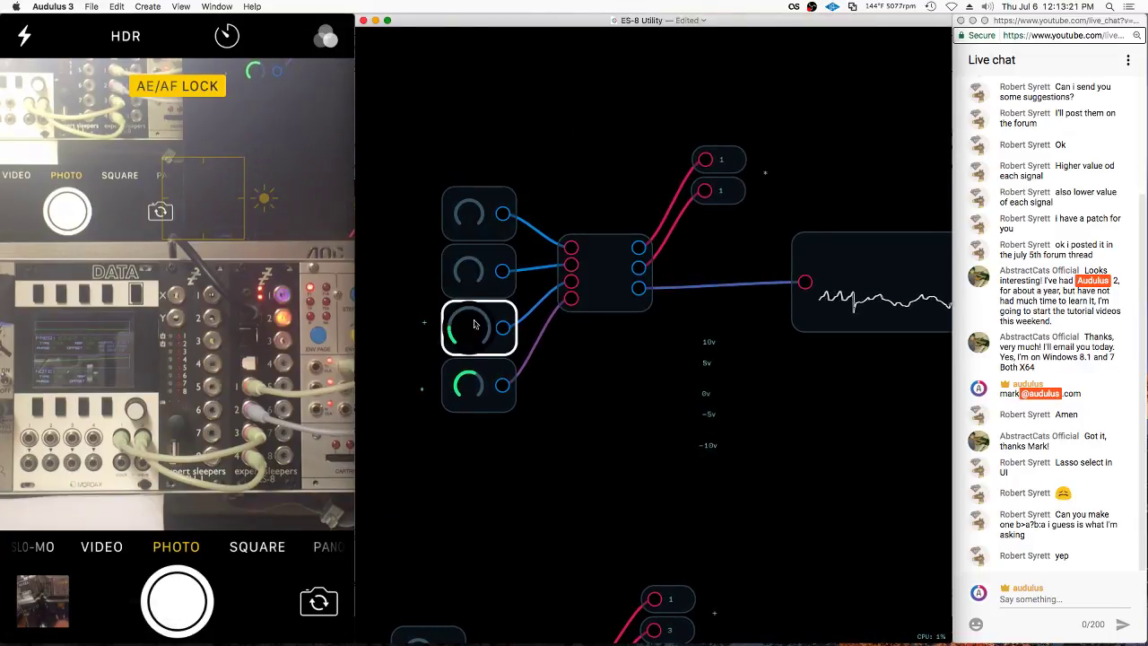
{"action": "left_click", "coordinate": [480, 388]}
{"action": "left_click", "coordinate": [488, 329]}
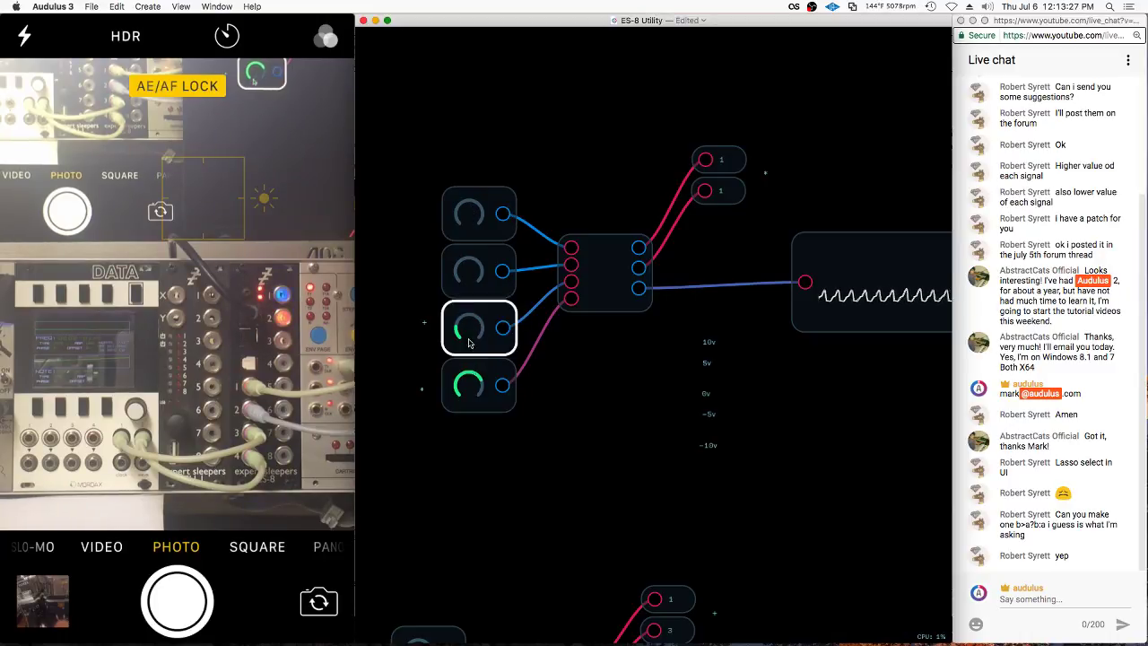
{"action": "key", "text": "u"}
Arrange the four knobs into a 2×2 grid beside the top scope
{"action": "right_click", "coordinate": [457, 169]}
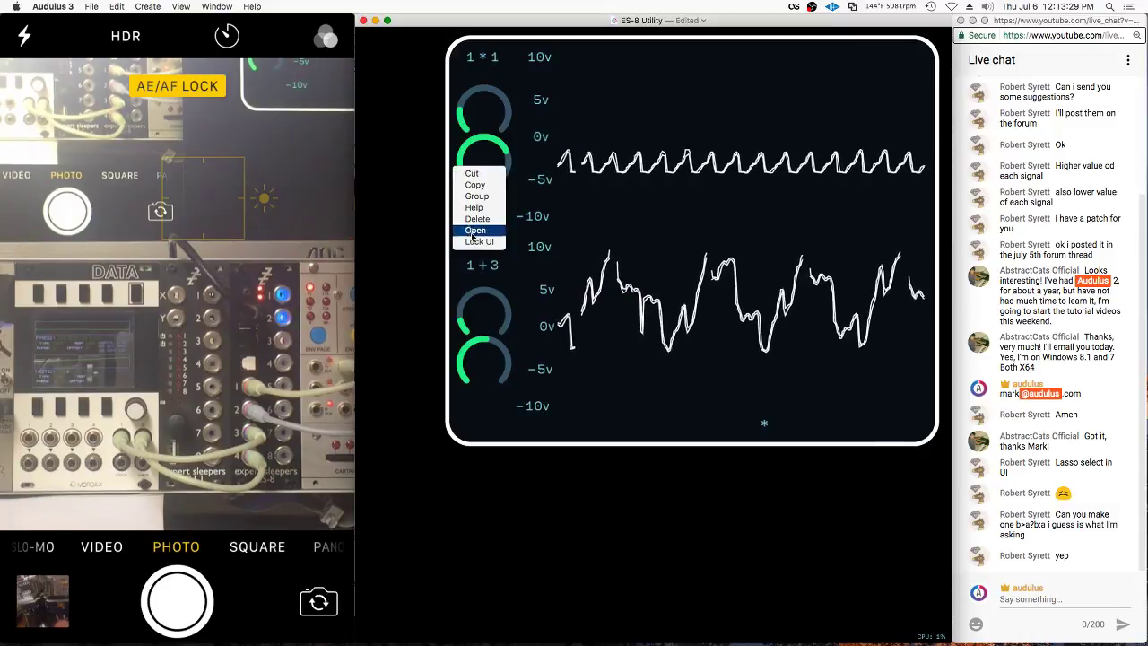
{"action": "left_click", "coordinate": [478, 242]}
{"action": "left_click_drag", "start_coordinate": [444, 112], "coordinate": [420, 159]}
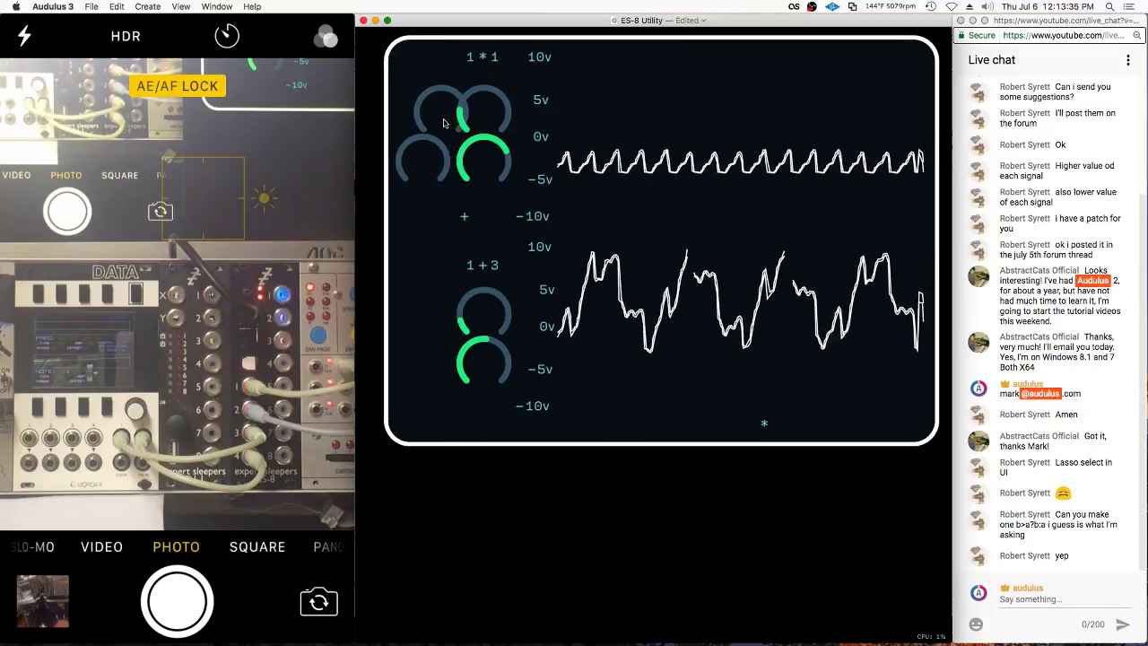
{"action": "left_click_drag", "start_coordinate": [443, 123], "coordinate": [420, 117]}
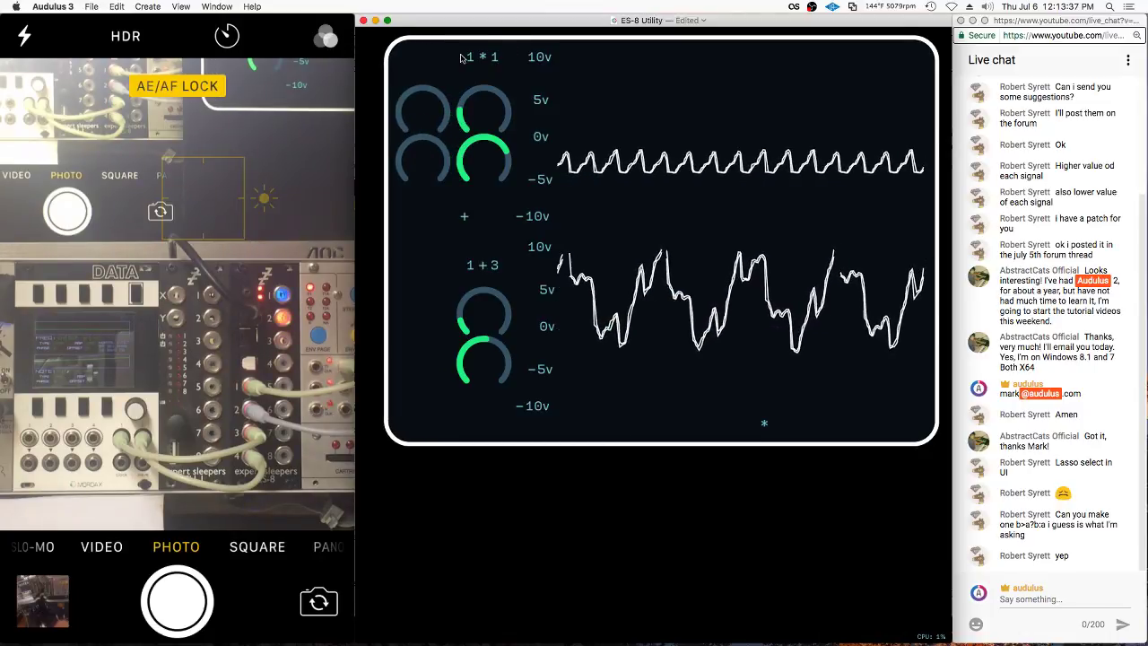
{"action": "left_click_drag", "start_coordinate": [421, 171], "coordinate": [427, 79]}
{"action": "left_click_drag", "start_coordinate": [488, 116], "coordinate": [418, 156]}
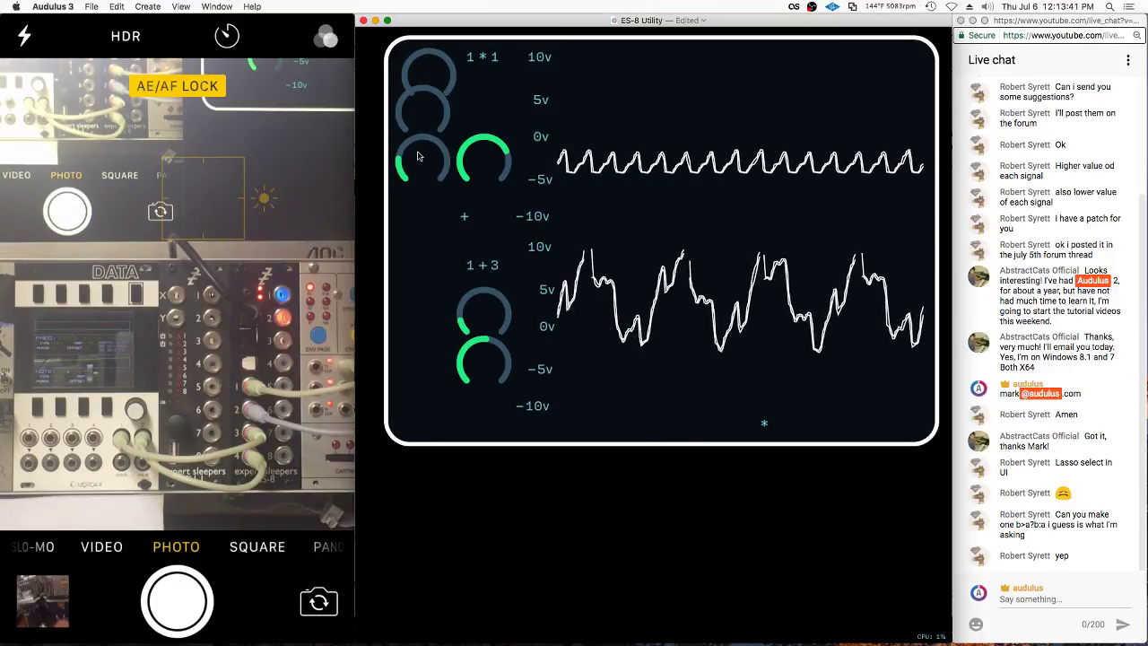
{"action": "left_click_drag", "start_coordinate": [427, 97], "coordinate": [490, 108]}
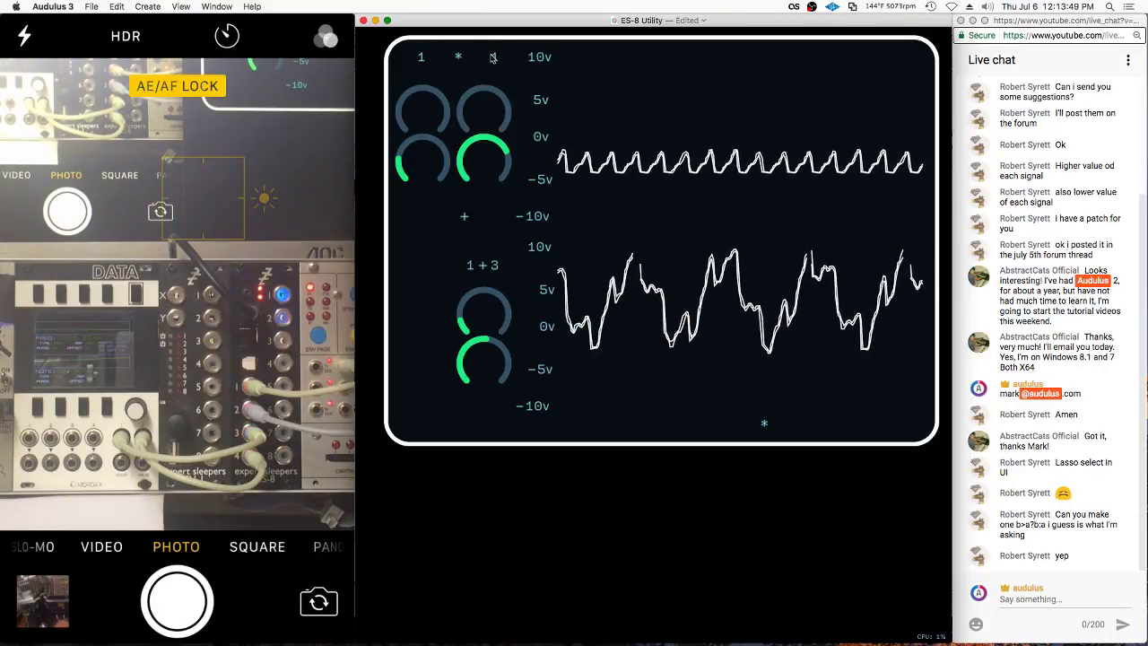
Move the + label onto the lower-left knob and lock the panel layout
{"action": "right_click", "coordinate": [500, 187]}
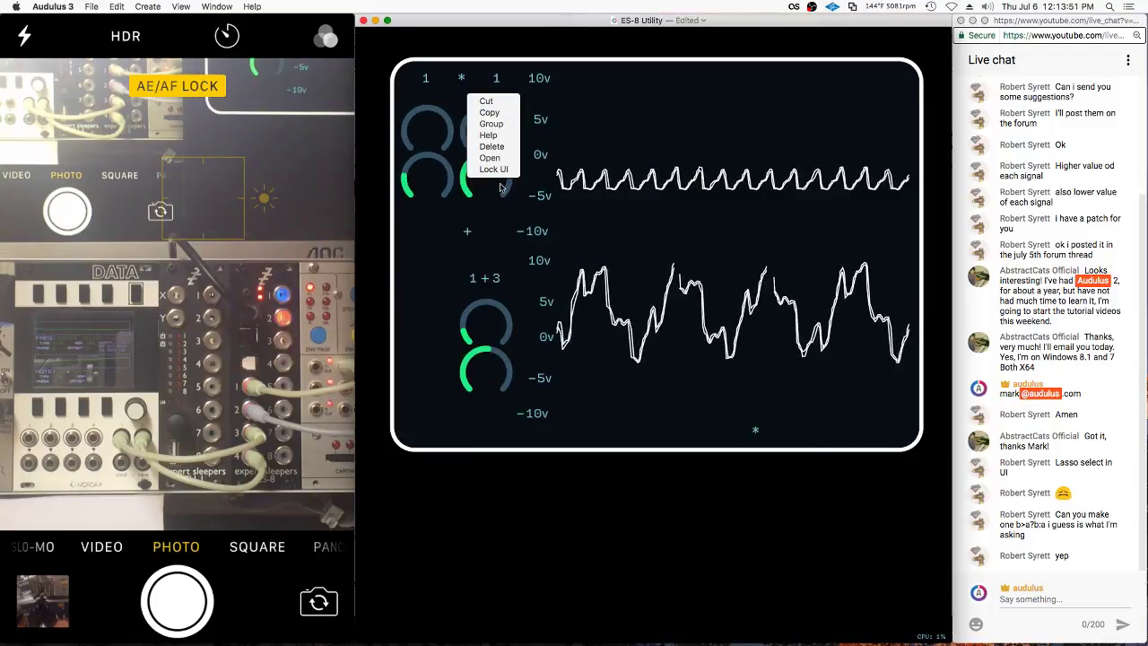
{"action": "left_click", "coordinate": [494, 169]}
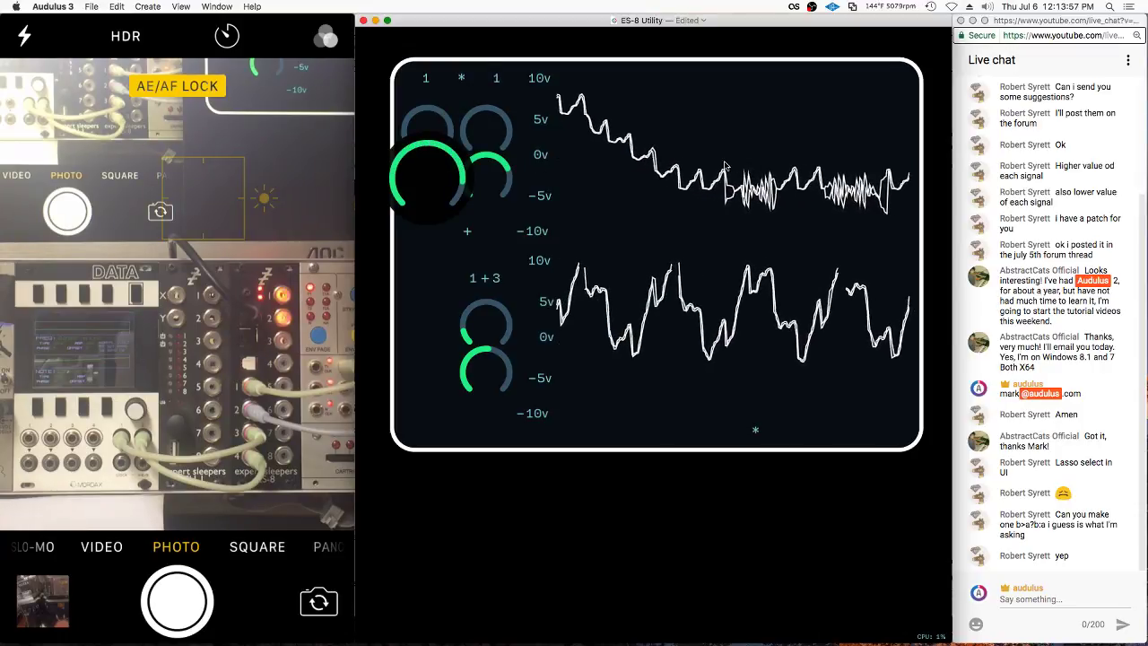
{"action": "scroll", "coordinate": [447, 257], "scroll_direction": "up", "scroll_amount": 2}
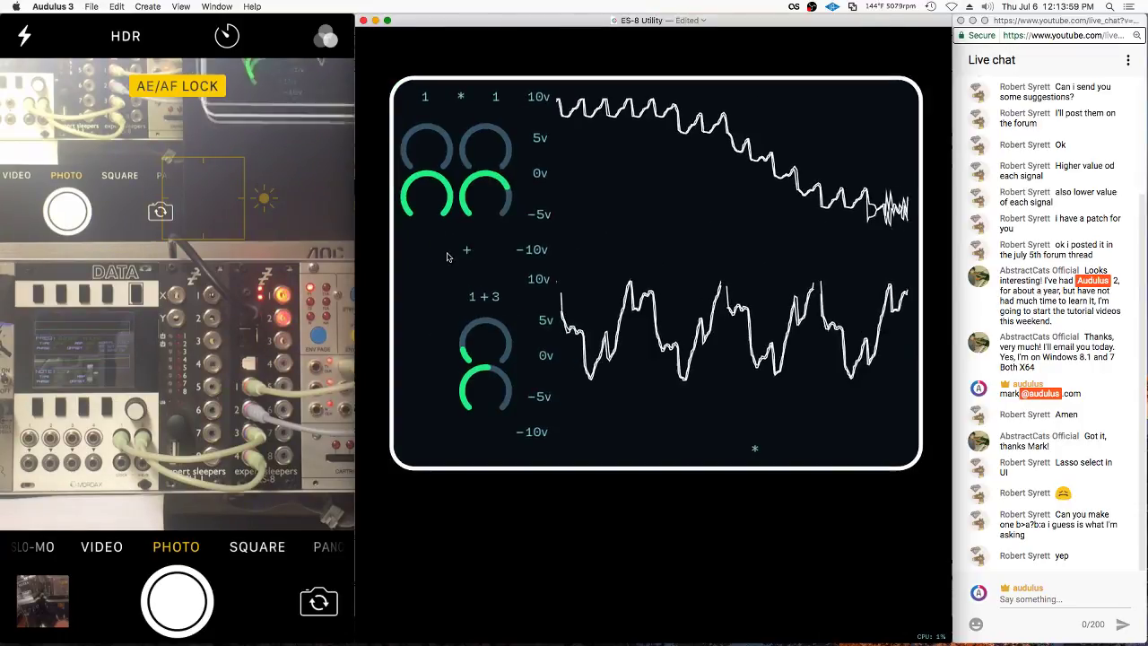
{"action": "right_click", "coordinate": [447, 255]}
{"action": "left_click", "coordinate": [464, 326]}
{"action": "left_click_drag", "start_coordinate": [467, 252], "coordinate": [425, 193]}
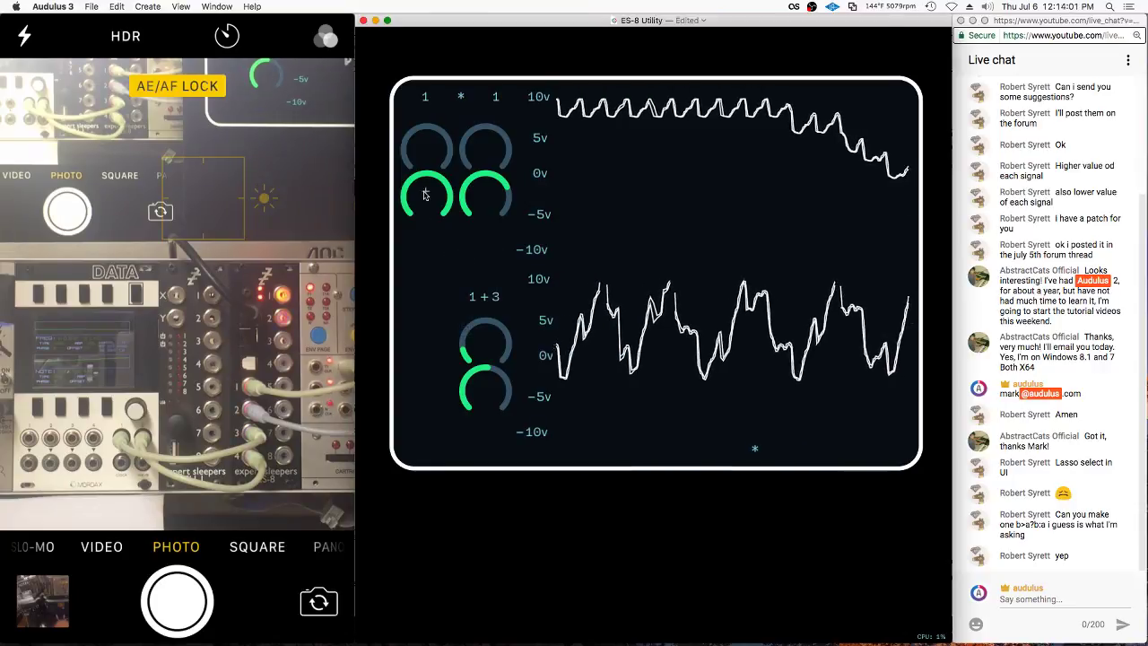
{"action": "right_click", "coordinate": [679, 459]}
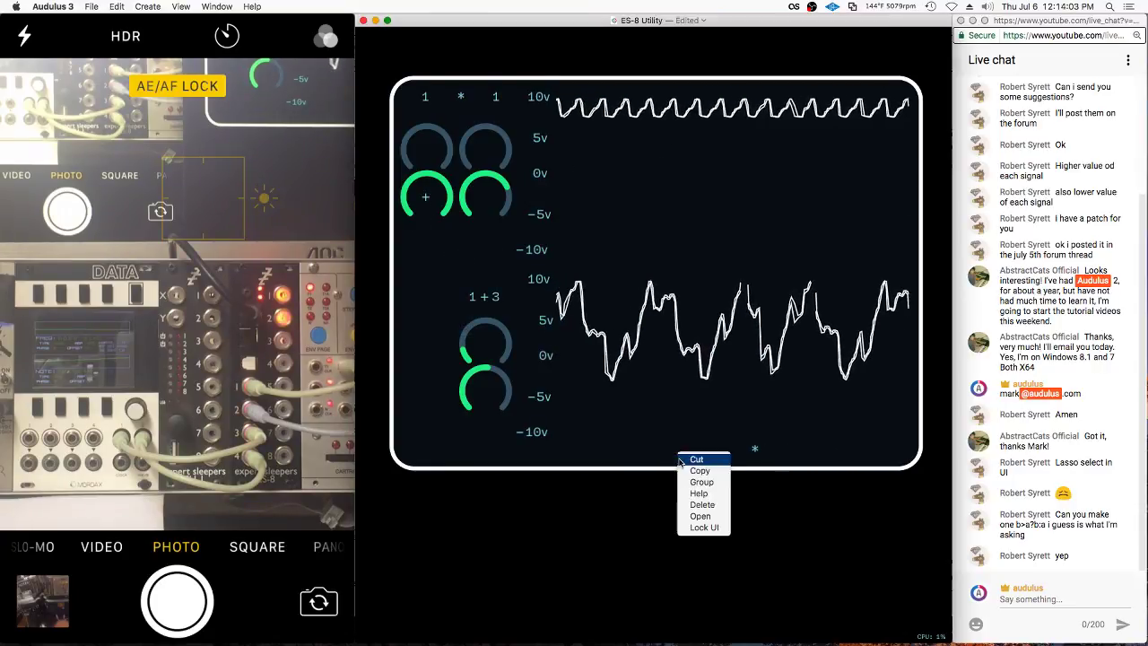
{"action": "left_click", "coordinate": [704, 527]}
Pan the panel, briefly unlock the layout, then lock it again
{"action": "left_click_drag", "start_coordinate": [756, 449], "coordinate": [776, 476]}
{"action": "right_click", "coordinate": [751, 481]}
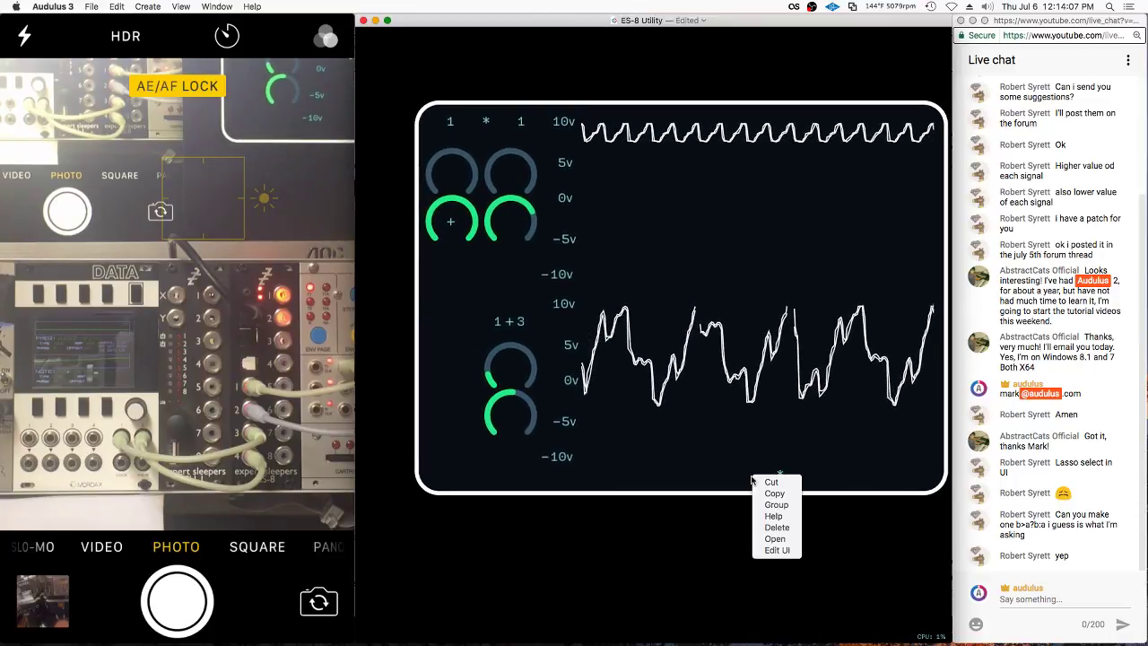
{"action": "left_click", "coordinate": [767, 550]}
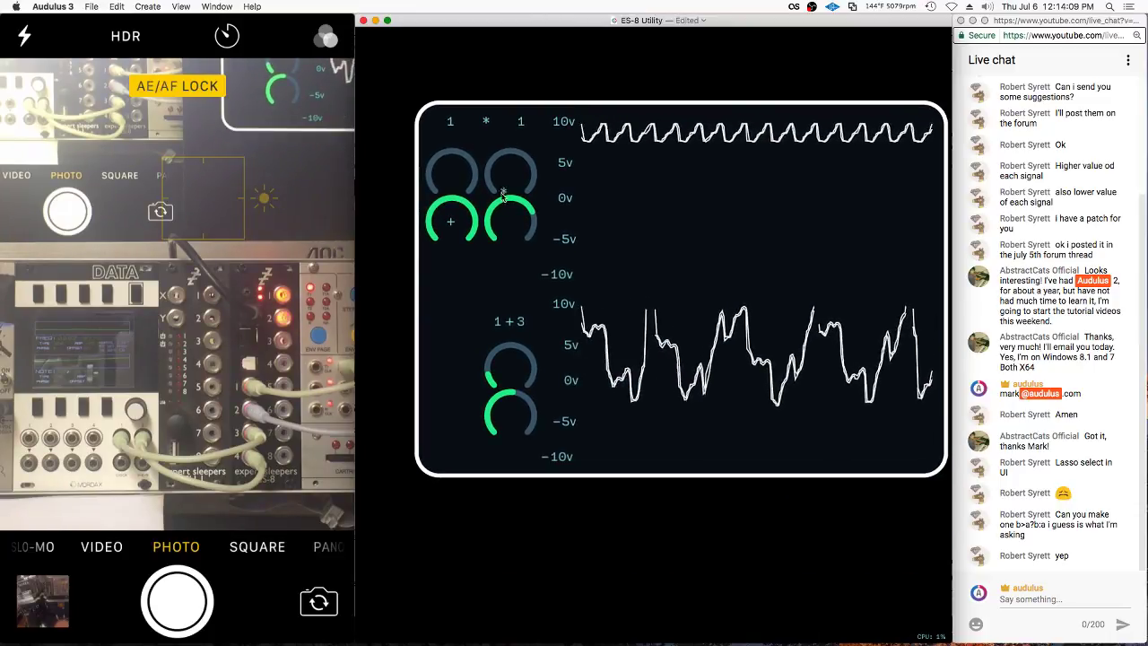
{"action": "right_click", "coordinate": [509, 283]}
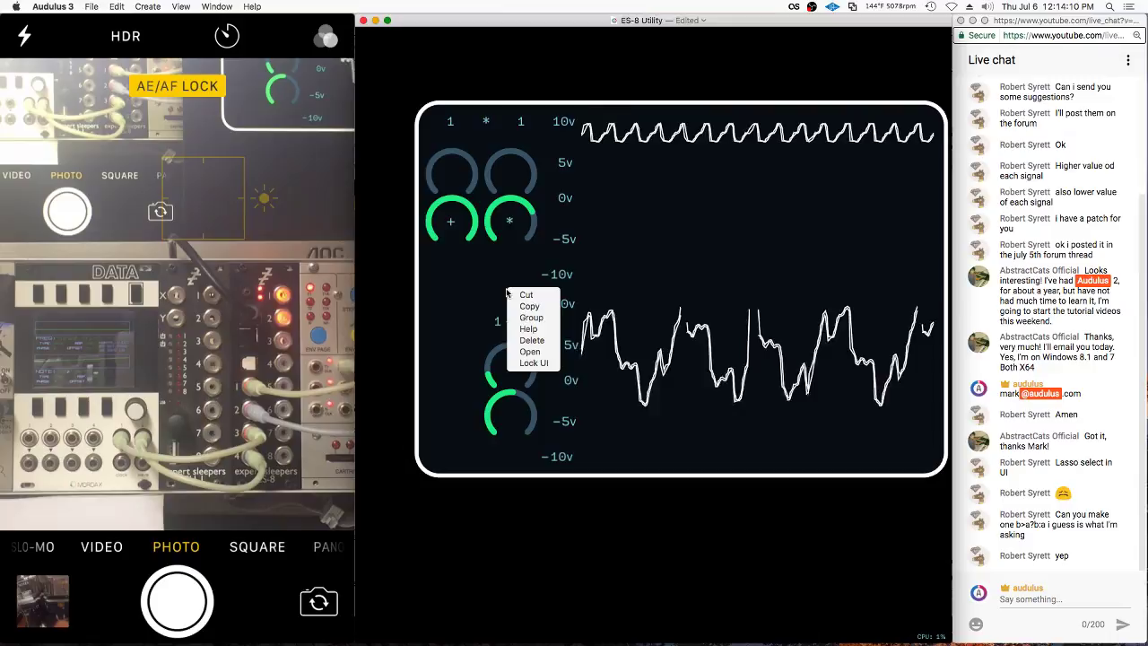
{"action": "left_click", "coordinate": [525, 363]}
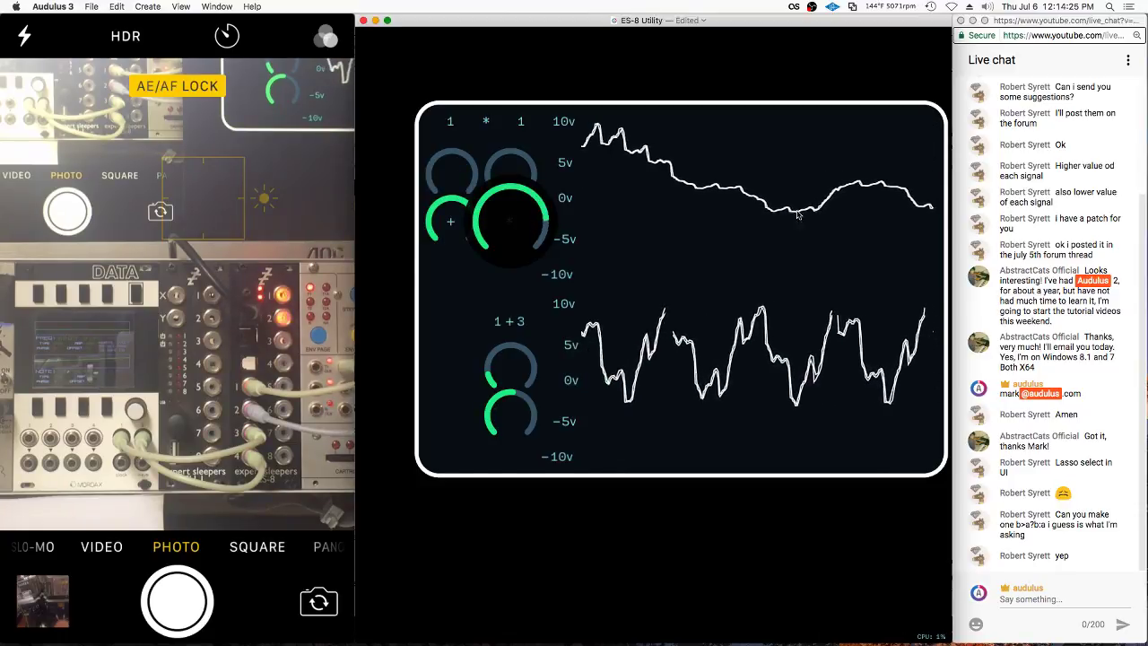
Change the knob subpatch's multiplier constant from 2 to 4, then return to the panel
{"action": "double_click", "coordinate": [454, 291]}
{"action": "double_click", "coordinate": [647, 265]}
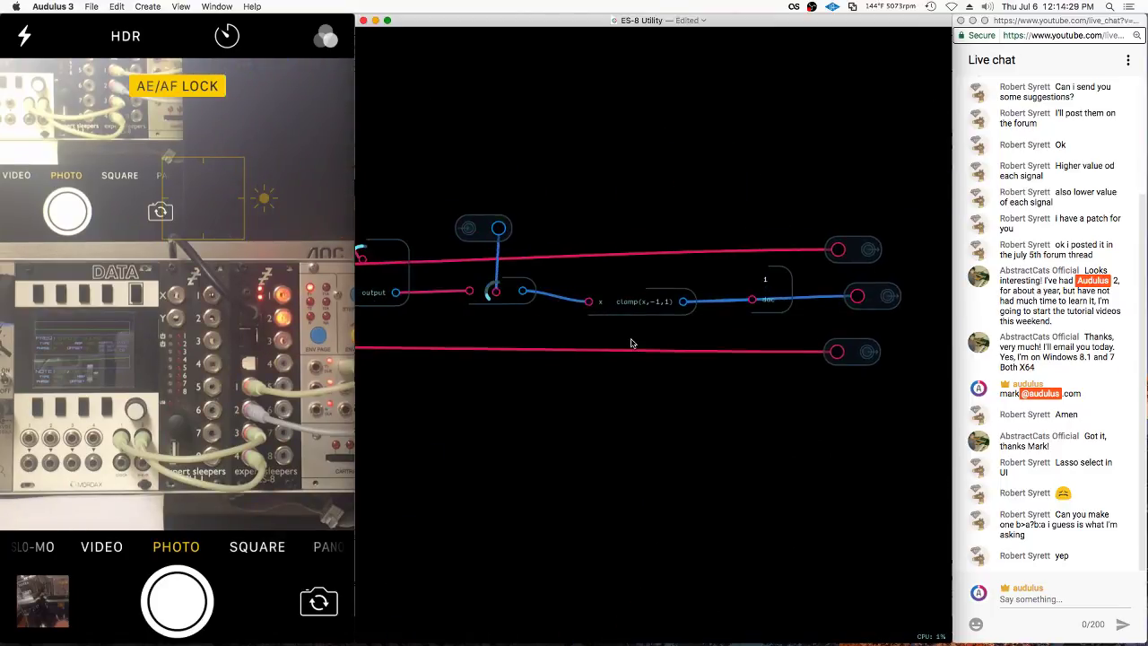
{"action": "double_click", "coordinate": [591, 290]}
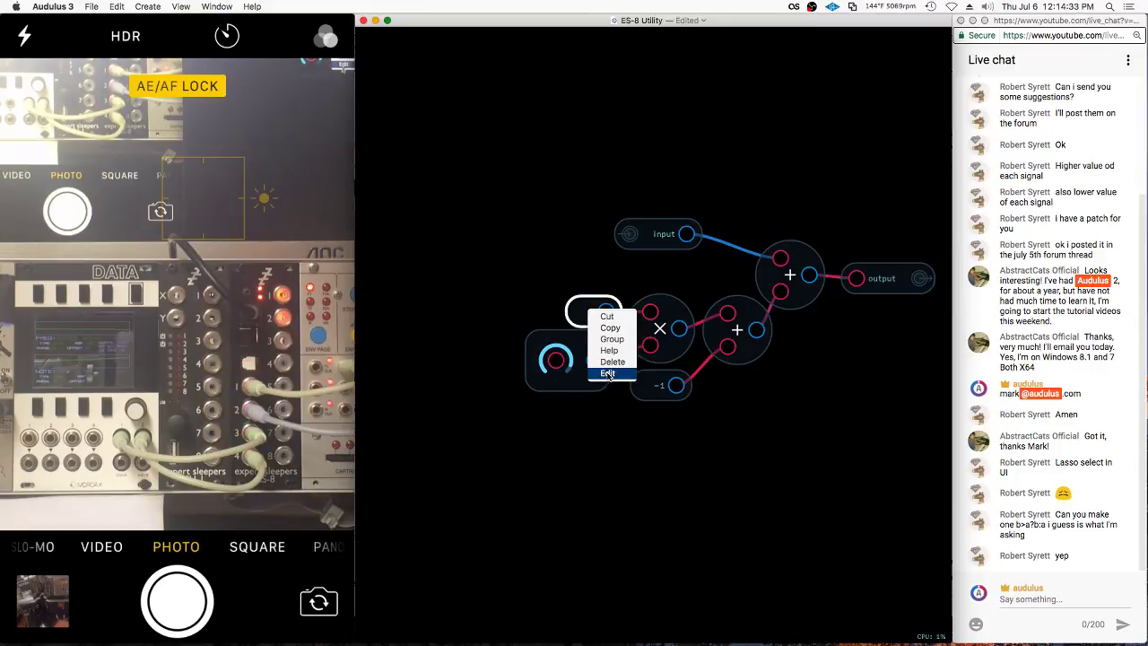
{"action": "left_click", "coordinate": [608, 373]}
{"action": "key", "text": "Return"}
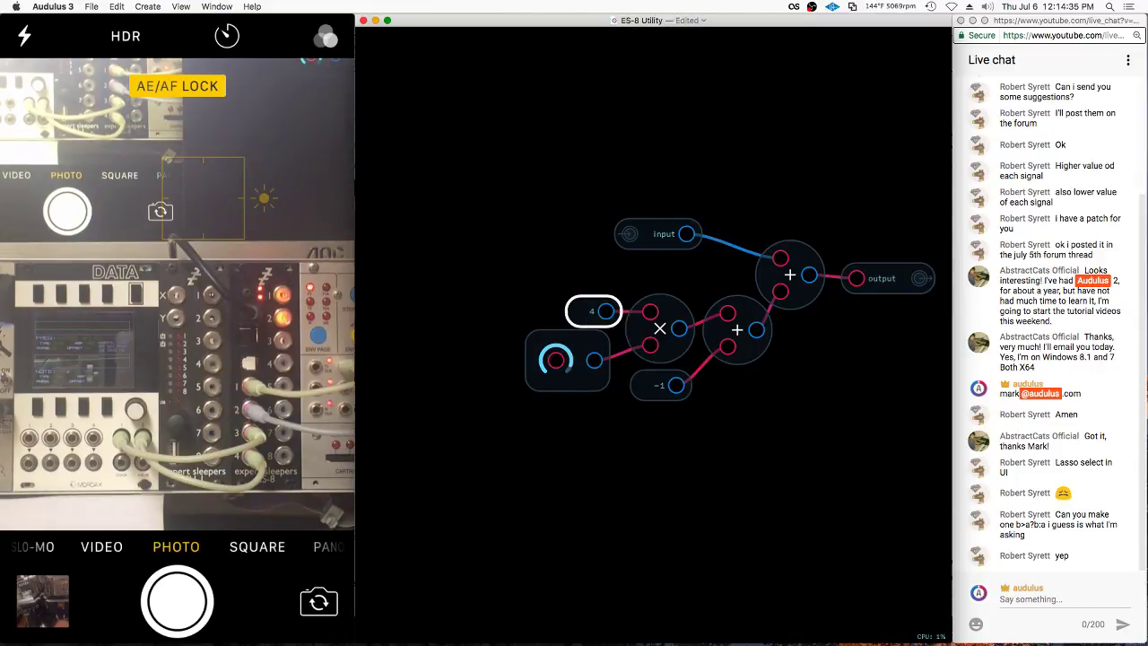
{"action": "right_click", "coordinate": [654, 401]}
{"action": "left_click", "coordinate": [673, 465]}
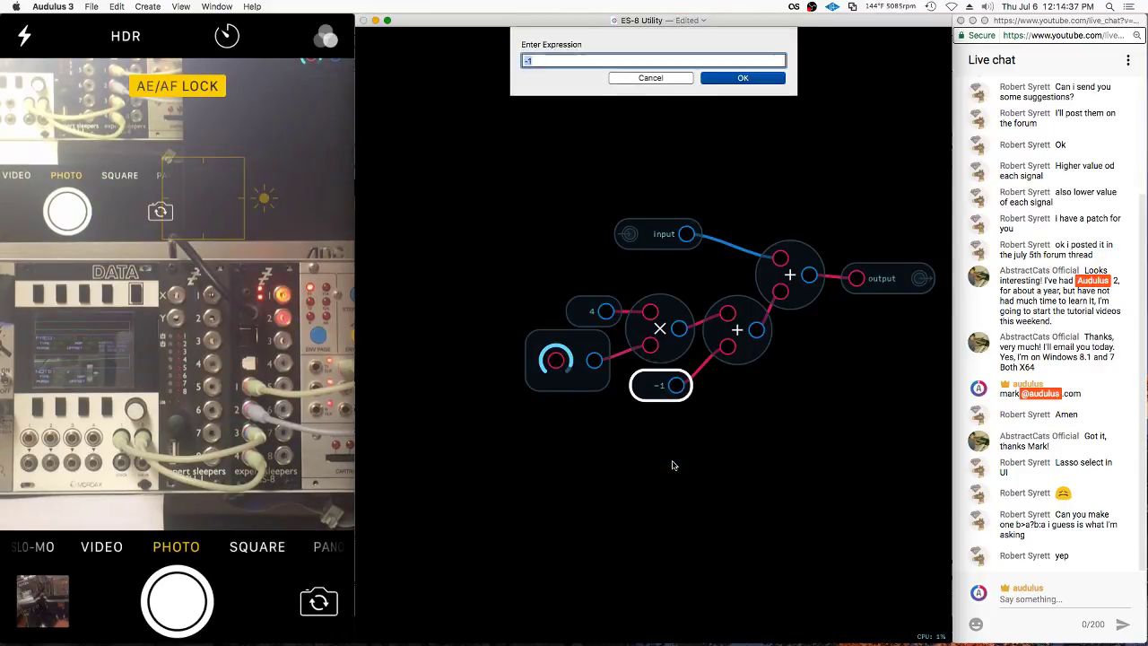
{"action": "key", "text": "Return"}
{"action": "double_click", "coordinate": [604, 416]}
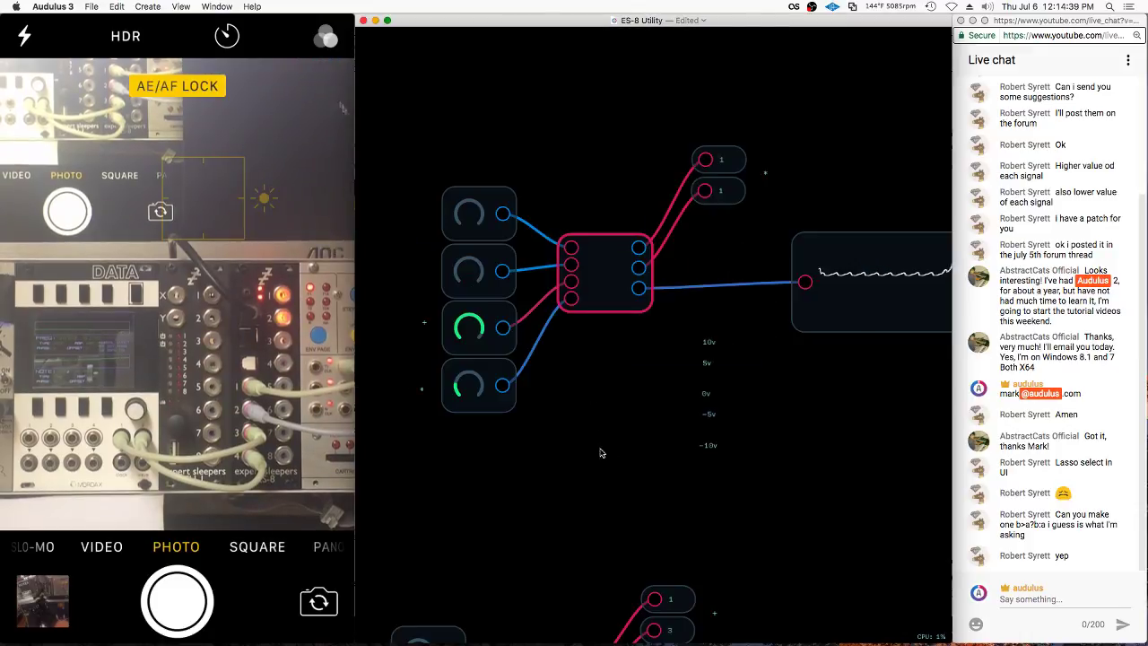
{"action": "double_click", "coordinate": [511, 302]}
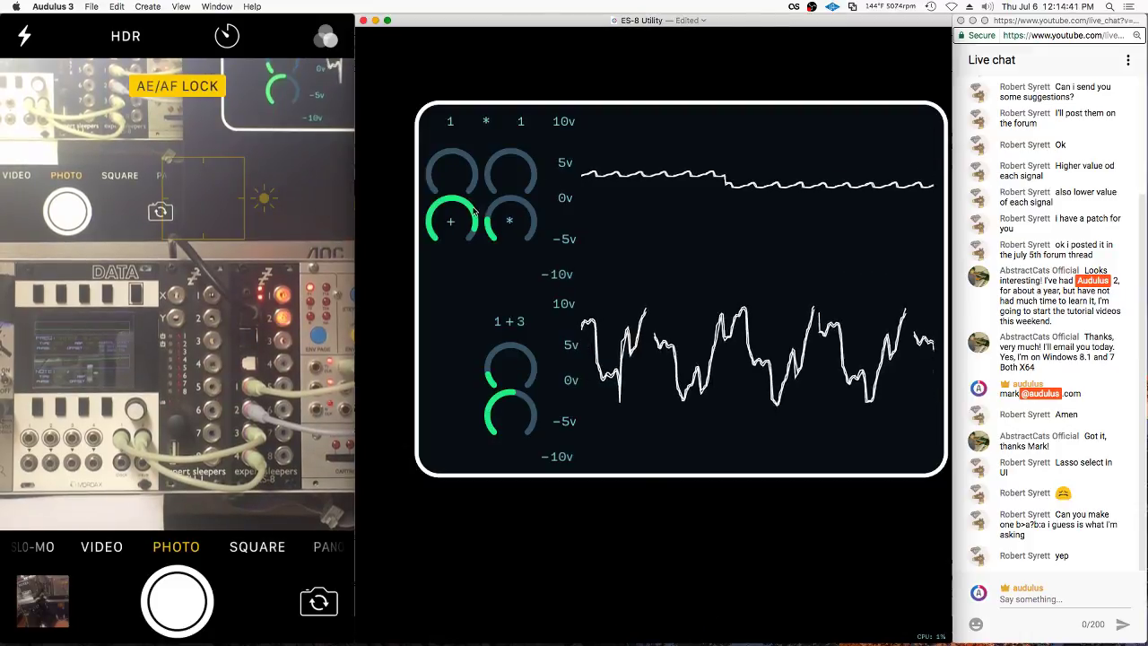
Turn the * knob down and set the + offset knob nearly fully up
{"action": "mouse_move", "coordinate": [451, 221]}
{"action": "left_mouse_down"}
{"action": "mouse_move", "coordinate": [277, 289]}
{"action": "mouse_move", "coordinate": [693, 277]}
{"action": "left_mouse_up"}
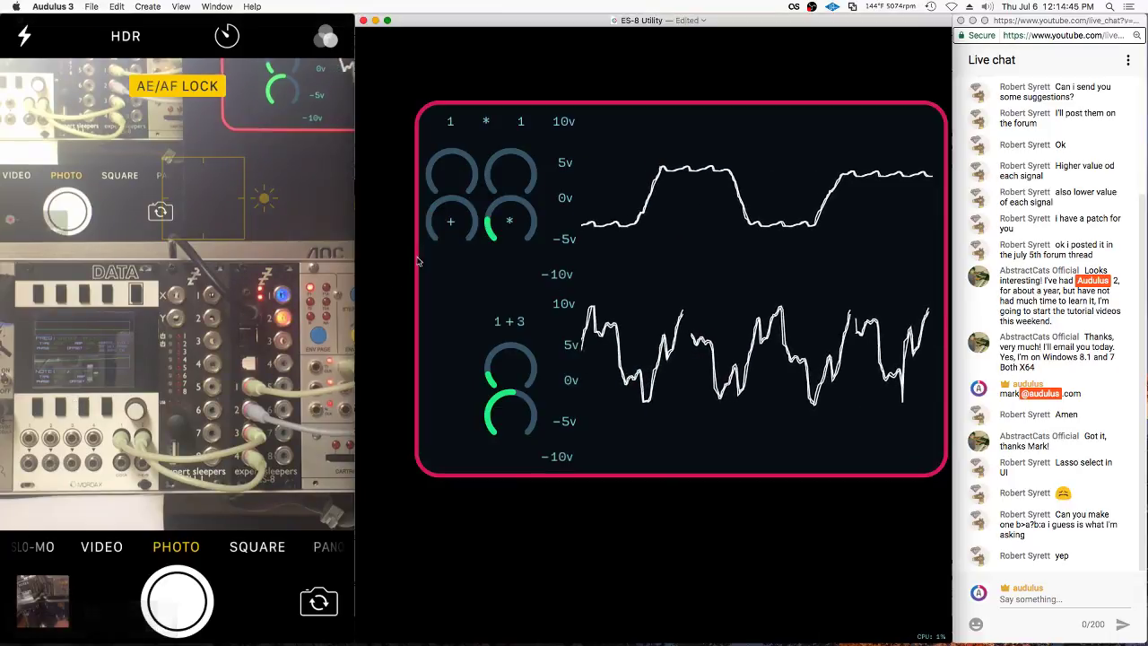
{"action": "left_click_drag", "start_coordinate": [506, 221], "coordinate": [506, 221]}
{"action": "mouse_move", "coordinate": [451, 221]}
{"action": "left_mouse_down"}
{"action": "mouse_move", "coordinate": [1086, 179]}
{"action": "mouse_move", "coordinate": [478, 280]}
{"action": "left_mouse_up"}
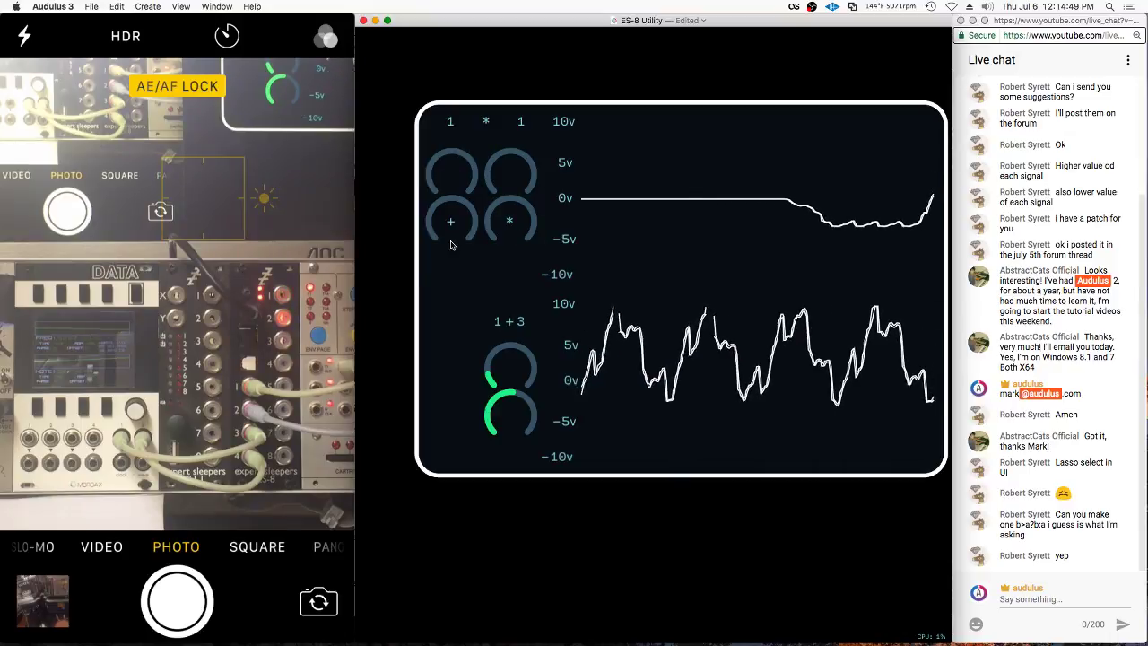
Open the utility module and its inner sub-module containing the clamp node
{"action": "double_click", "coordinate": [478, 279]}
{"action": "double_click", "coordinate": [564, 226]}
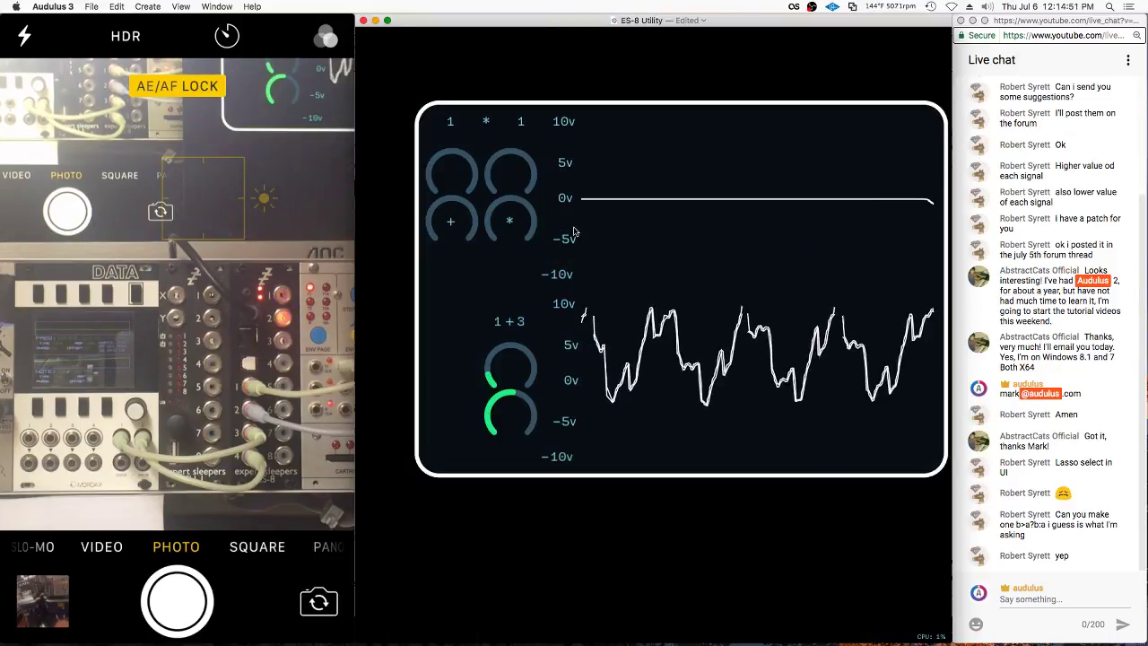
{"action": "double_click", "coordinate": [476, 283]}
{"action": "double_click", "coordinate": [621, 301]}
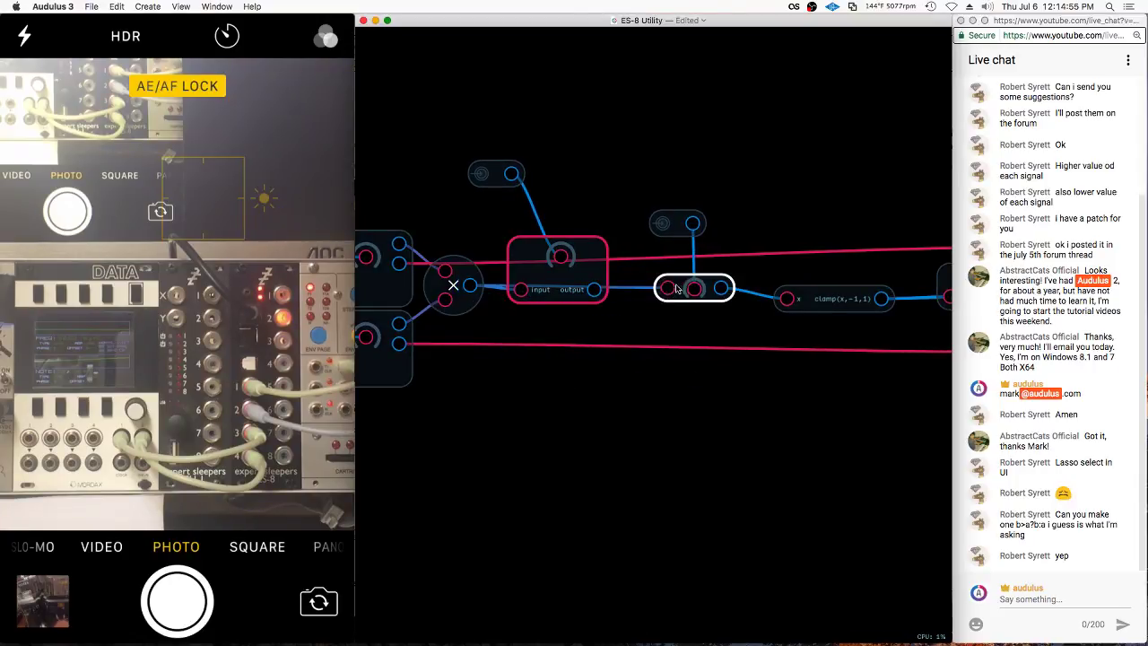
Move the node pair, input/output sub-module and knob node apart, then exit to the parent patch
{"action": "left_click_drag", "start_coordinate": [709, 288], "coordinate": [540, 469]}
{"action": "left_click_drag", "start_coordinate": [556, 291], "coordinate": [794, 303]}
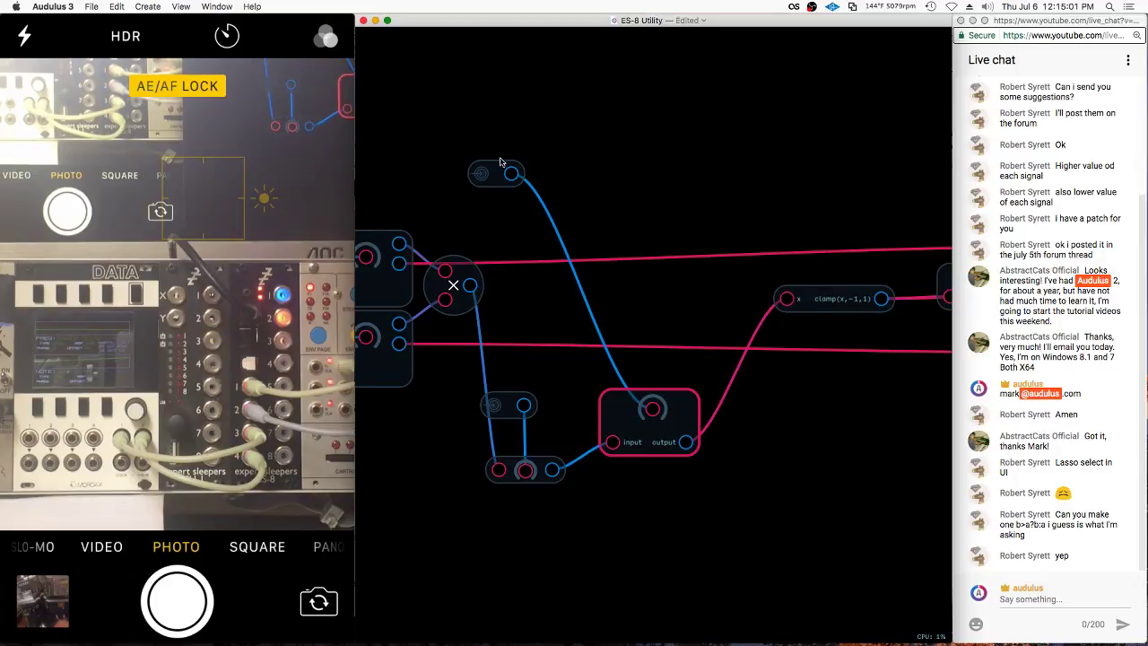
{"action": "left_click_drag", "start_coordinate": [486, 179], "coordinate": [714, 394]}
{"action": "left_click_drag", "start_coordinate": [625, 439], "coordinate": [657, 305]}
{"action": "double_click", "coordinate": [760, 136]}
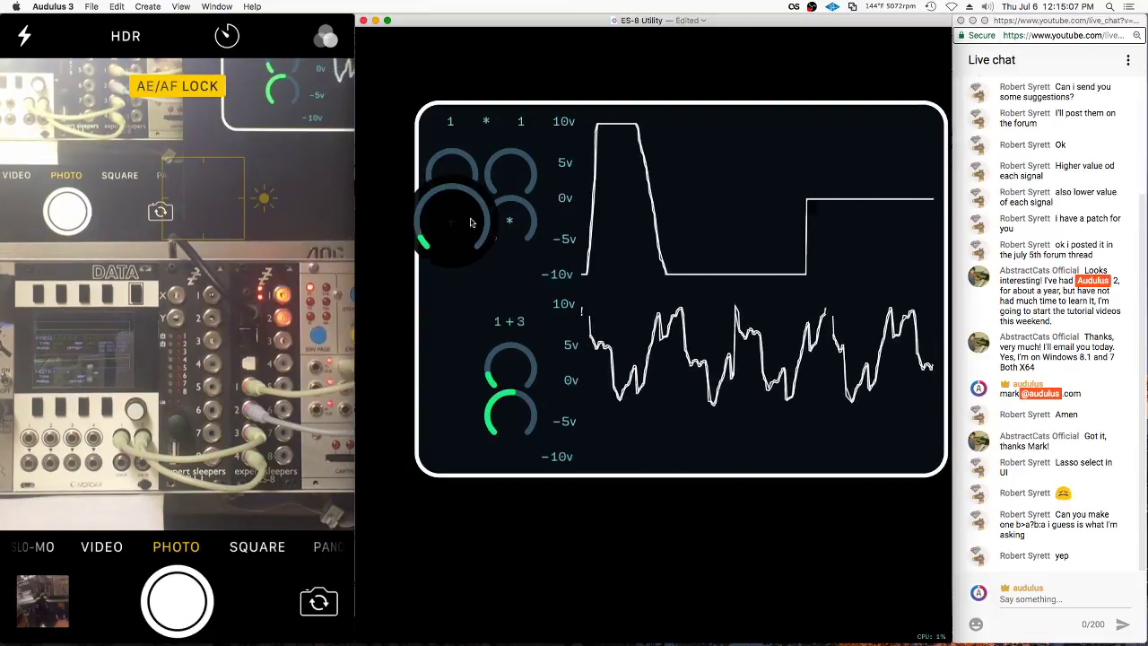
In Edit UI, nudge the lower-left knob, move the + knob beside the others, then lock the layout
{"action": "right_click", "coordinate": [484, 285]}
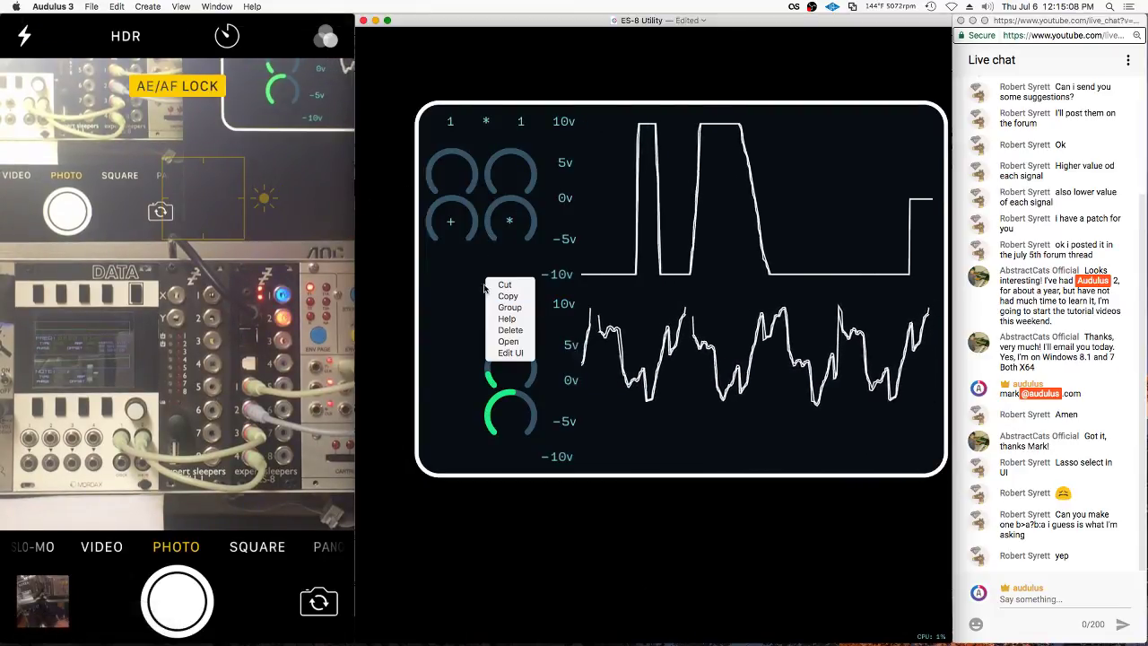
{"action": "left_click", "coordinate": [509, 352]}
{"action": "left_click_drag", "start_coordinate": [442, 290], "coordinate": [447, 292]}
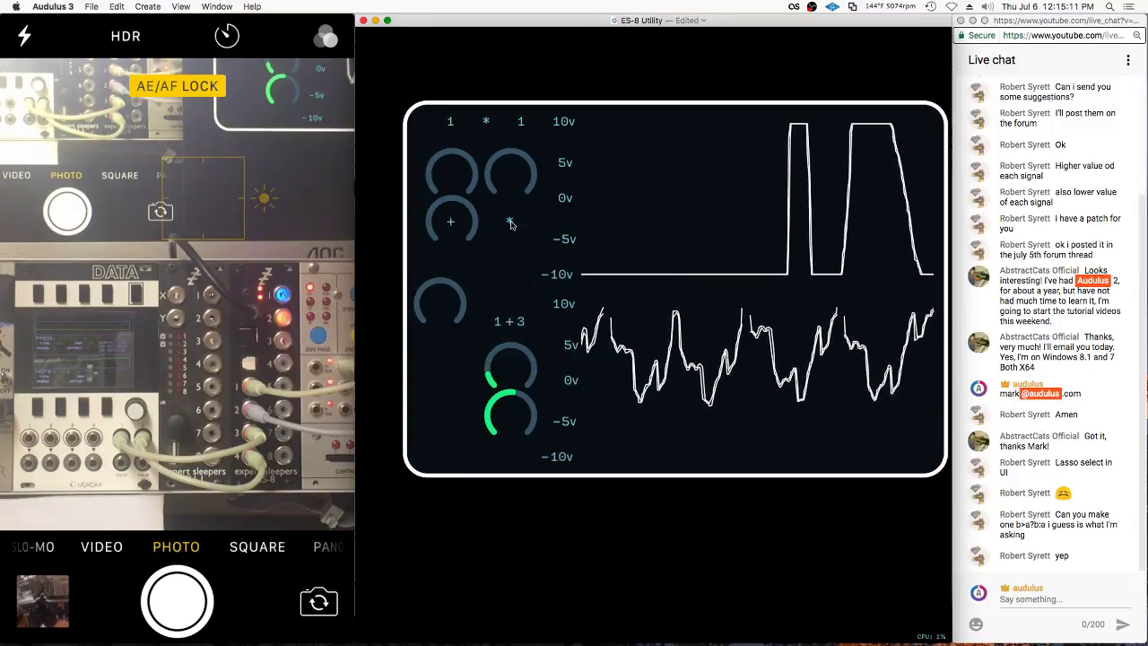
{"action": "left_click_drag", "start_coordinate": [451, 215], "coordinate": [516, 221]}
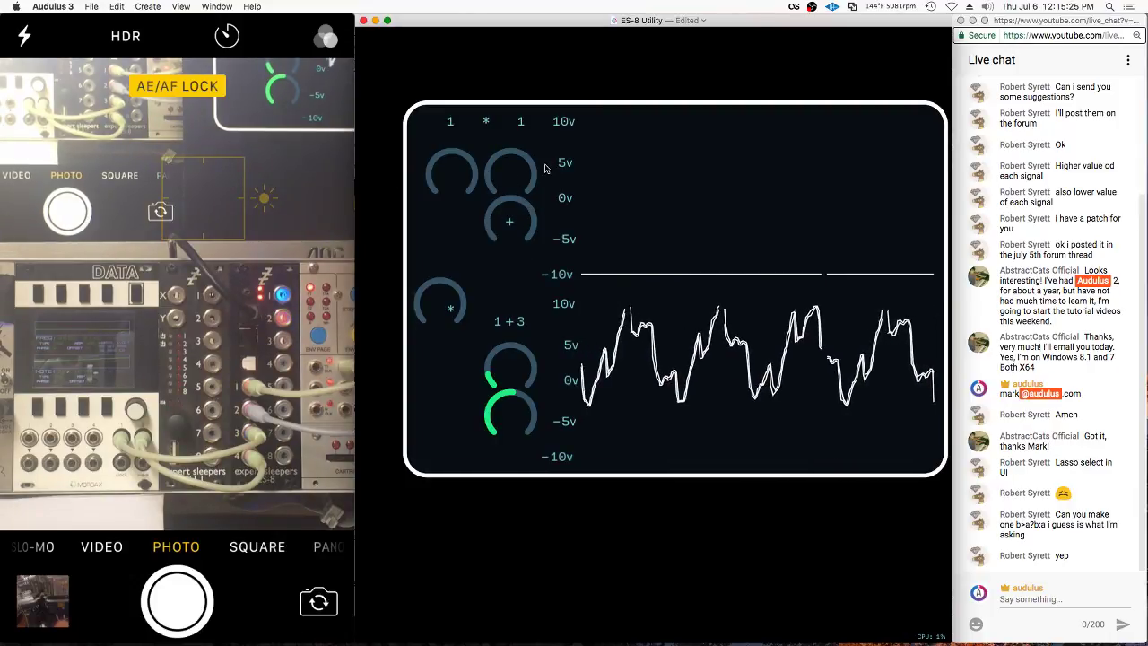
{"action": "right_click", "coordinate": [448, 226]}
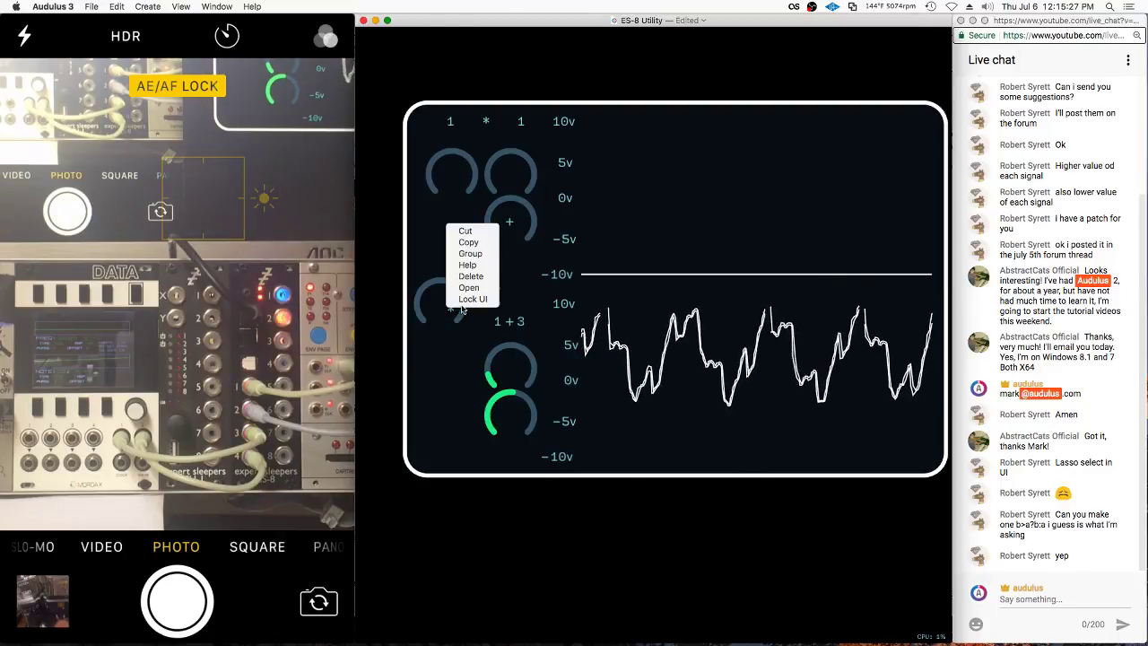
{"action": "left_click", "coordinate": [463, 305]}
{"action": "left_click", "coordinate": [446, 86]}
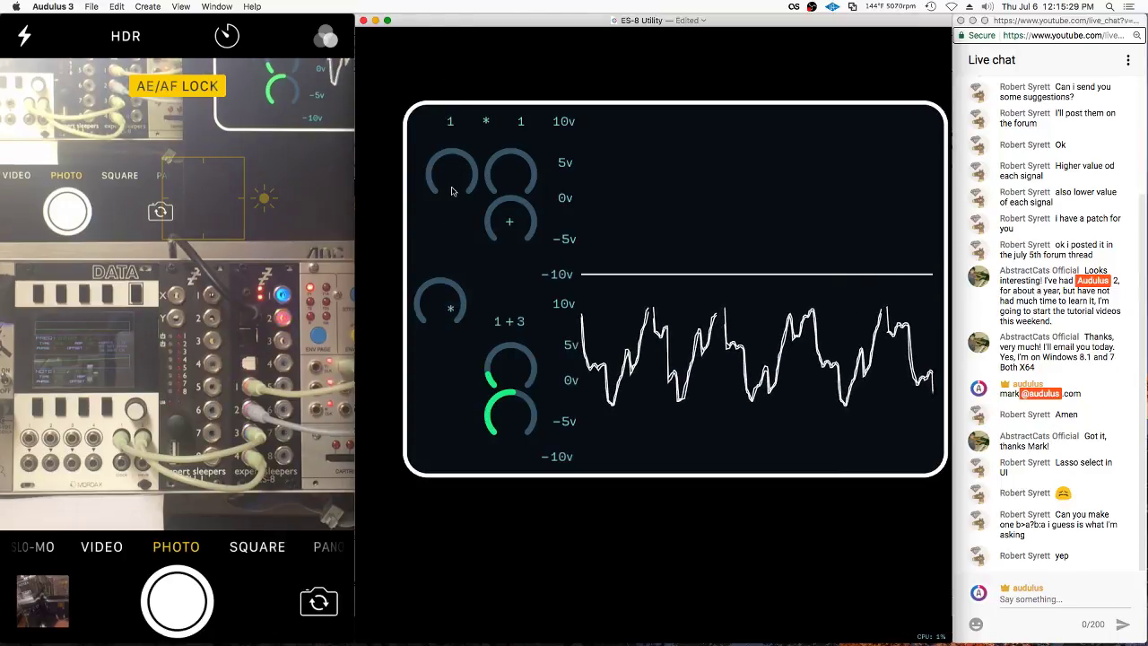
Test the top-left knob by setting it to 2, back to 1, and sweeping its range
{"action": "left_click_drag", "start_coordinate": [819, 154], "coordinate": [632, 172]}
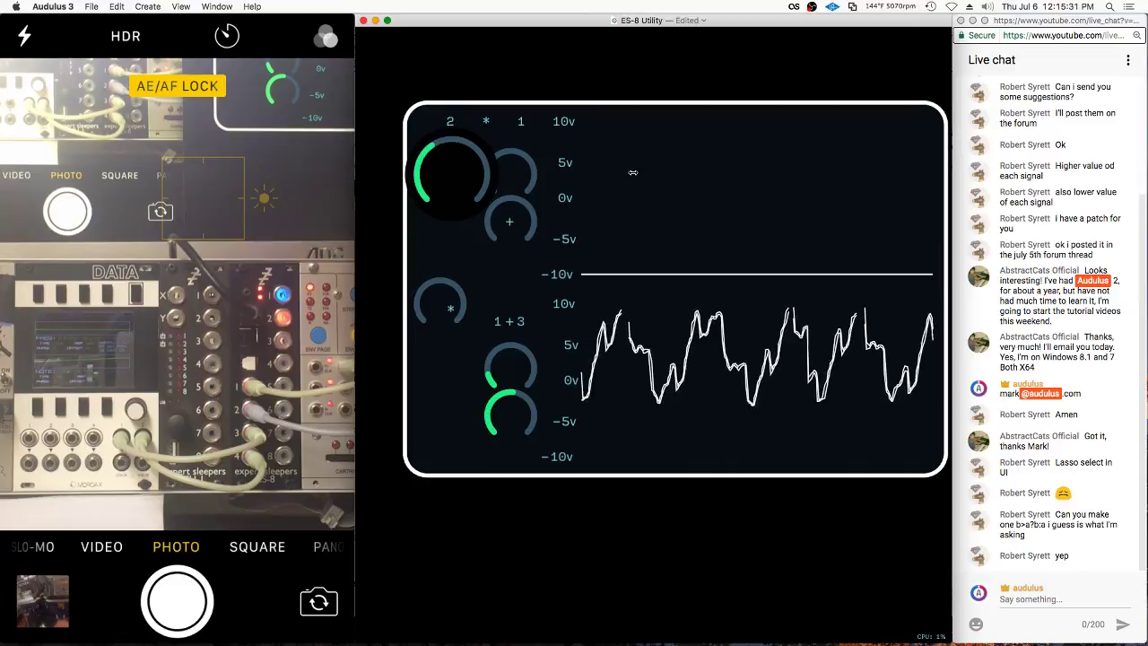
{"action": "left_click_drag", "start_coordinate": [709, 175], "coordinate": [538, 162]}
{"action": "left_click_drag", "start_coordinate": [420, 186], "coordinate": [432, 272]}
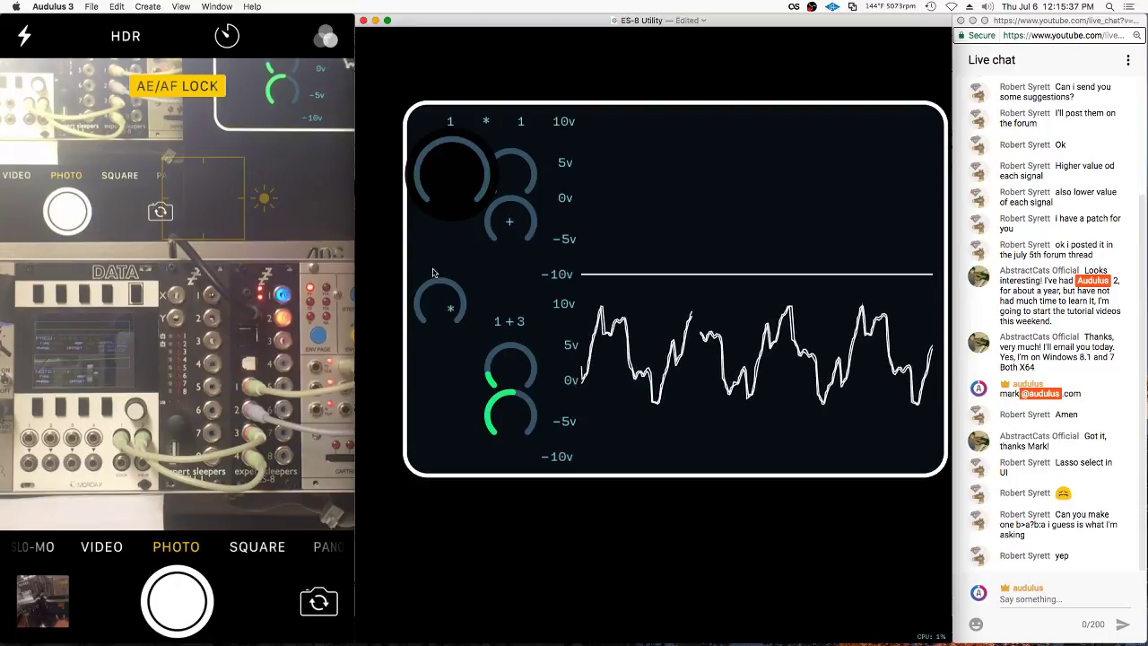
{"action": "left_click_drag", "start_coordinate": [448, 184], "coordinate": [459, 207]}
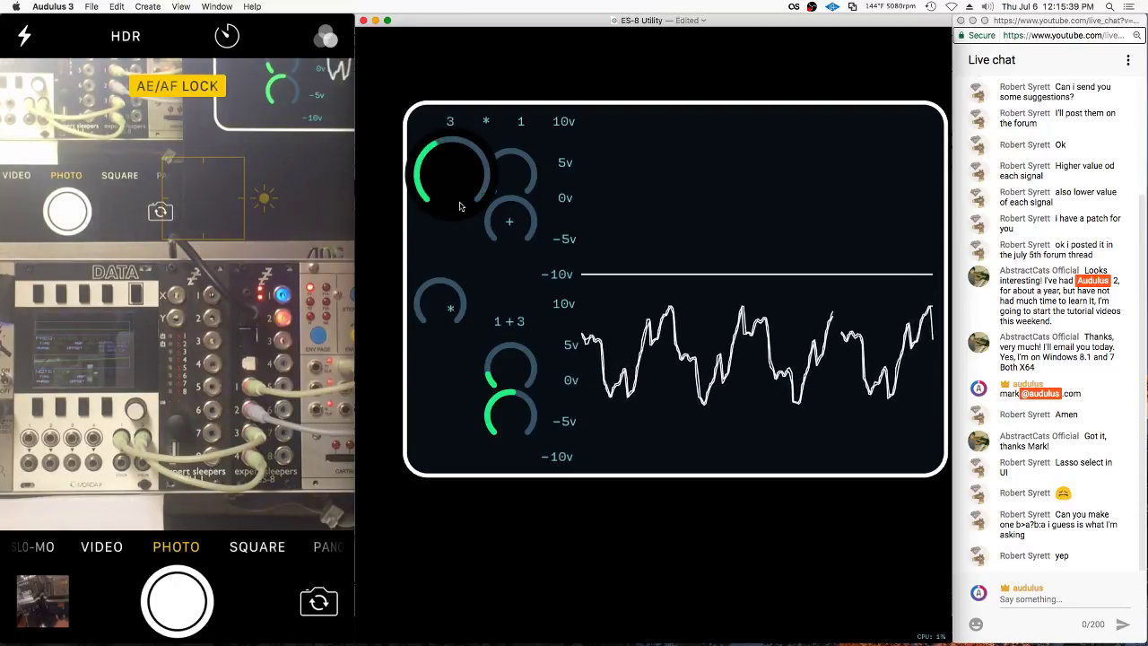
Re-enter Edit UI and move the loose knob up to complete the 2×2 grid
{"action": "right_click", "coordinate": [446, 289]}
{"action": "left_click", "coordinate": [429, 216]}
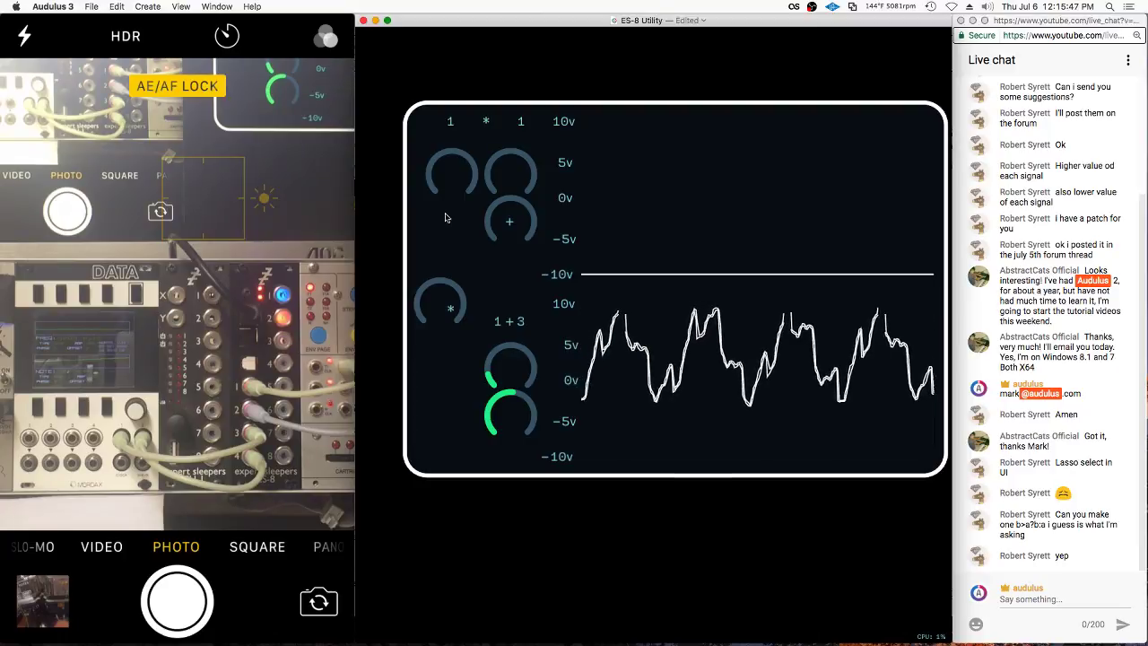
{"action": "right_click", "coordinate": [442, 254]}
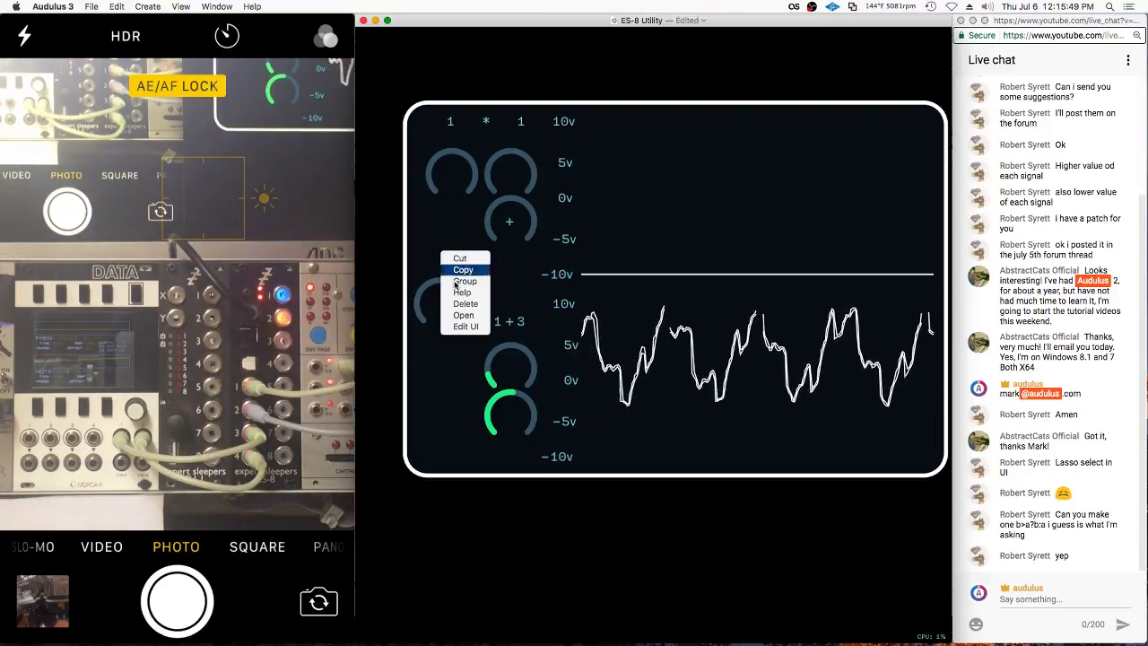
{"action": "left_click", "coordinate": [457, 328]}
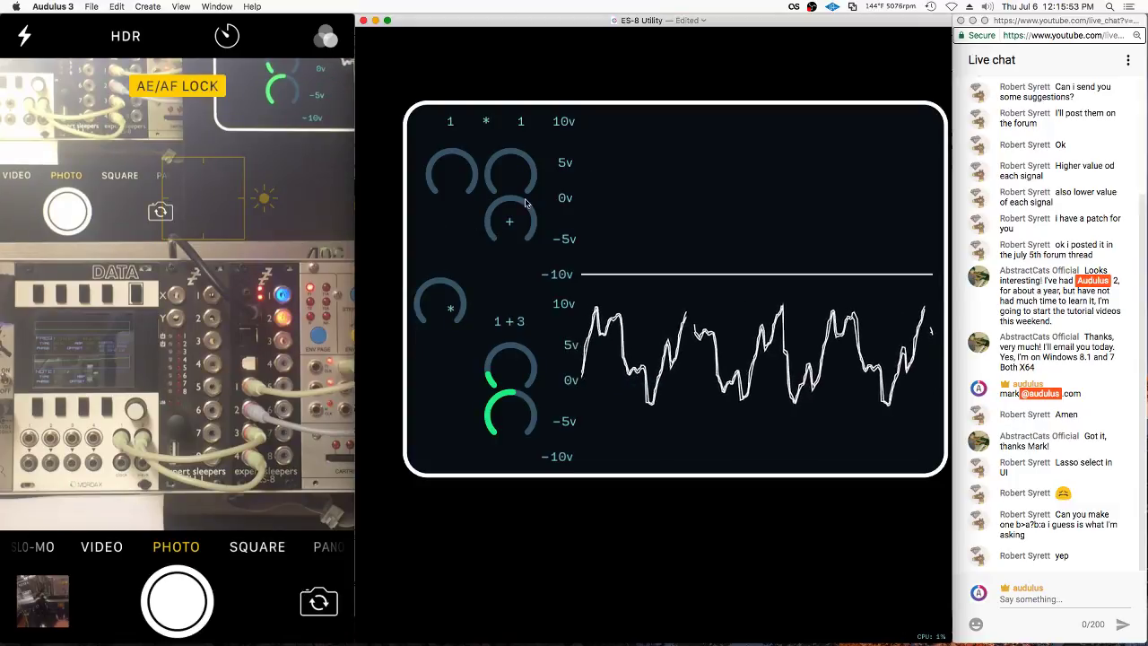
{"action": "left_click_drag", "start_coordinate": [439, 307], "coordinate": [447, 222]}
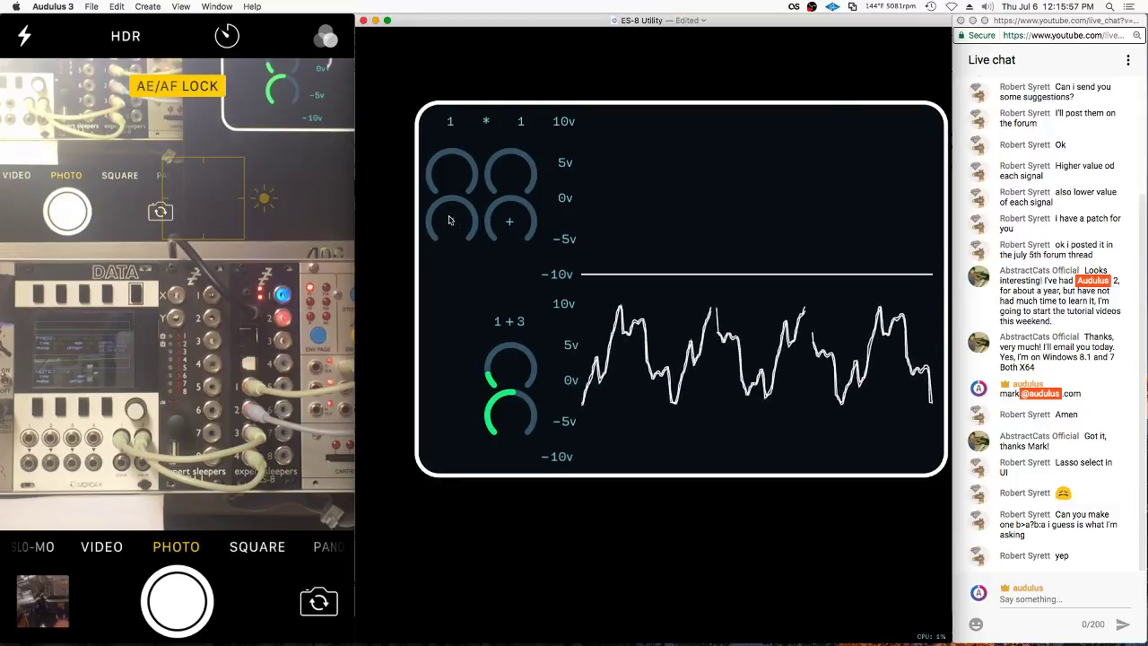
Lock the layout and turn up the * knob for a repeating 0v to -5v top waveform
{"action": "right_click", "coordinate": [457, 285]}
{"action": "left_click", "coordinate": [475, 358]}
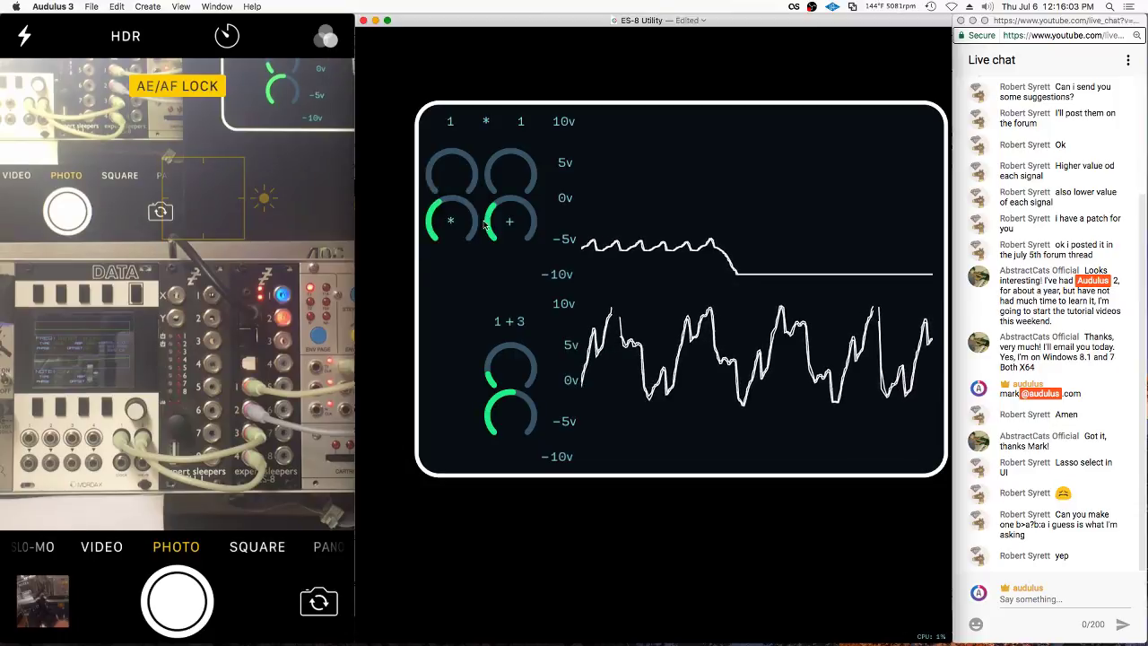
{"action": "mouse_move", "coordinate": [513, 222]}
{"action": "left_mouse_down"}
{"action": "mouse_move", "coordinate": [547, 243]}
{"action": "mouse_move", "coordinate": [522, 221]}
{"action": "mouse_move", "coordinate": [511, 255]}
{"action": "left_mouse_up"}
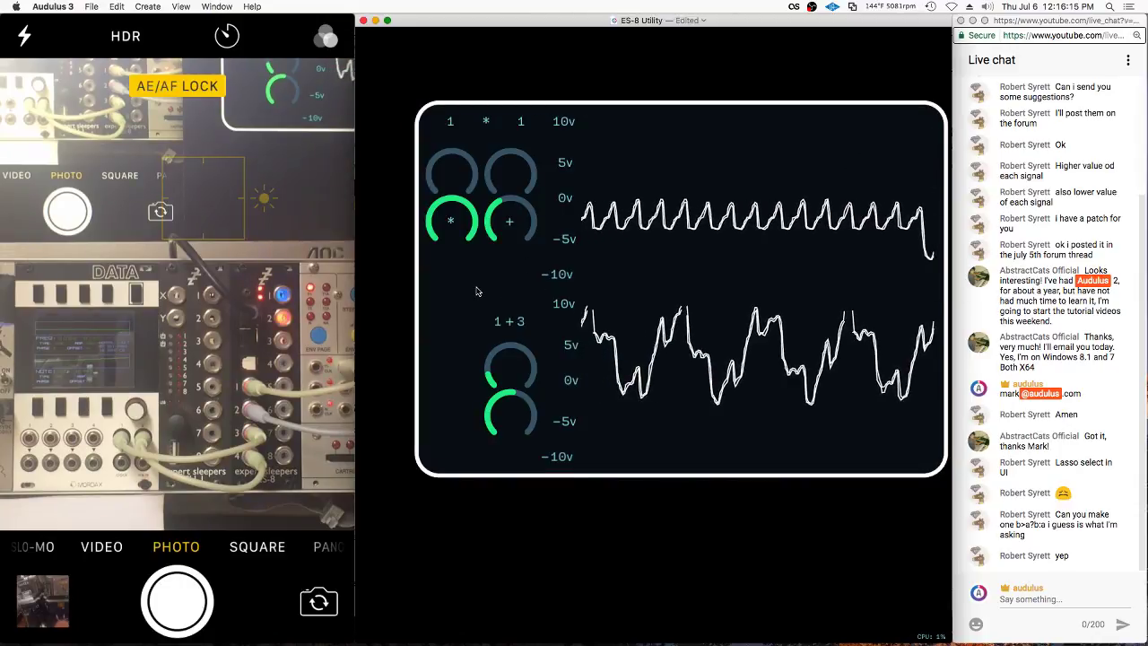
{"action": "scroll", "coordinate": [502, 233], "scroll_direction": "down", "scroll_amount": 2}
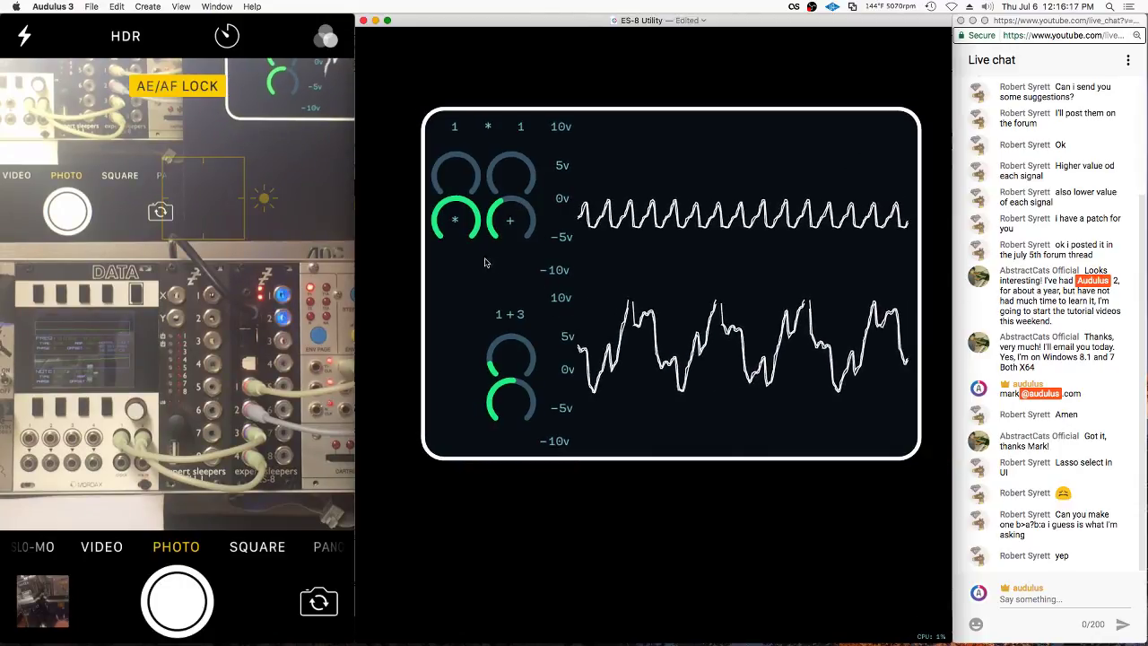
{"action": "scroll", "coordinate": [486, 262], "scroll_direction": "up", "scroll_amount": 2}
{"action": "scroll", "coordinate": [491, 262], "scroll_direction": "down", "scroll_amount": 2}
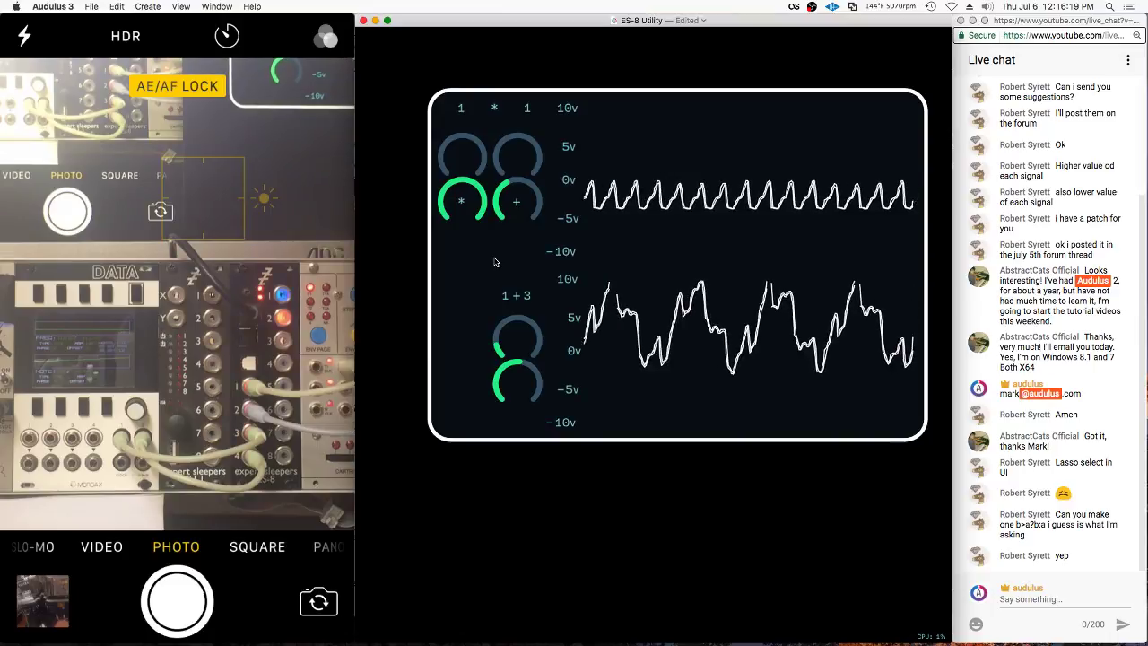
{"action": "scroll", "coordinate": [489, 257], "scroll_direction": "up", "scroll_amount": 2}
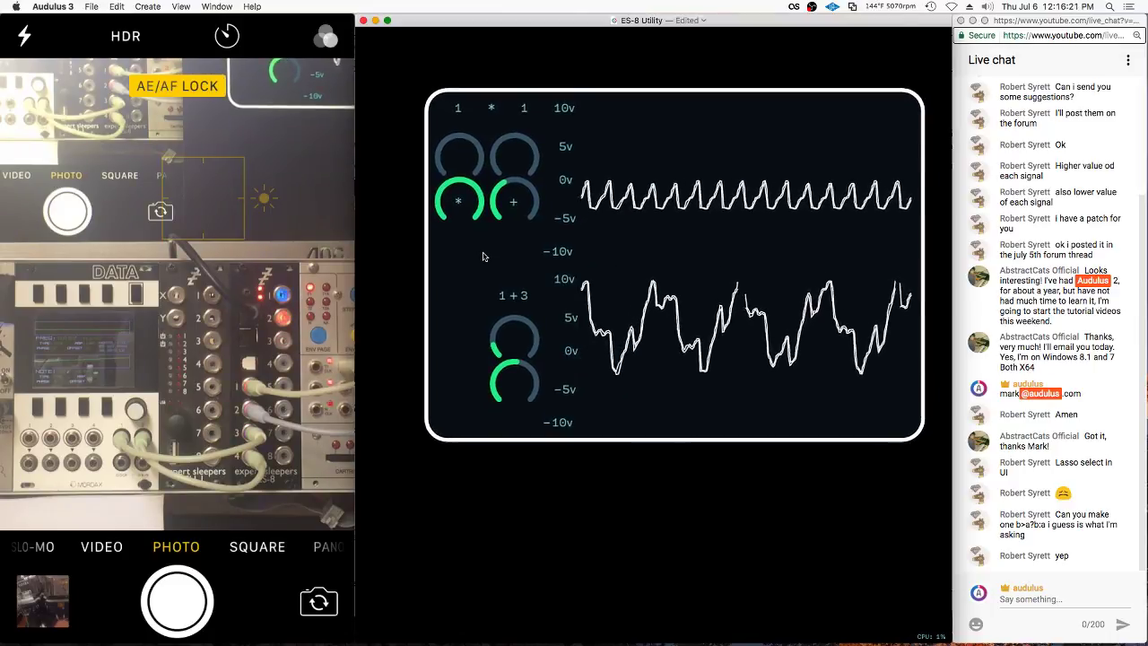
{"action": "scroll", "coordinate": [481, 255], "scroll_direction": "down", "scroll_amount": 2}
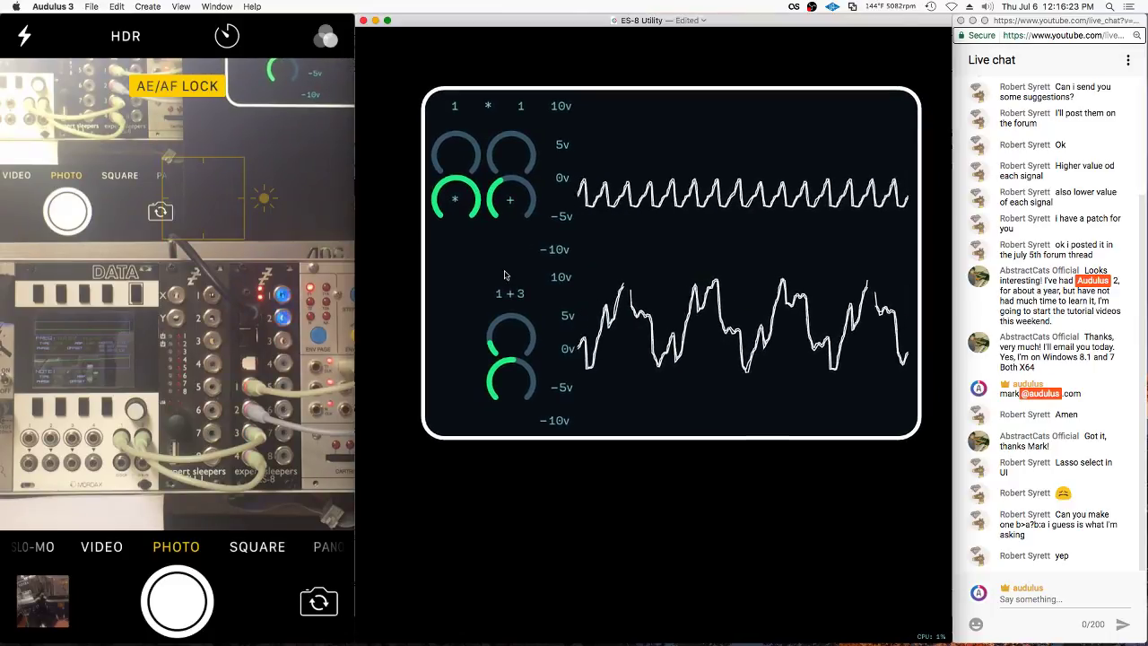
{"action": "right_click", "coordinate": [488, 275]}
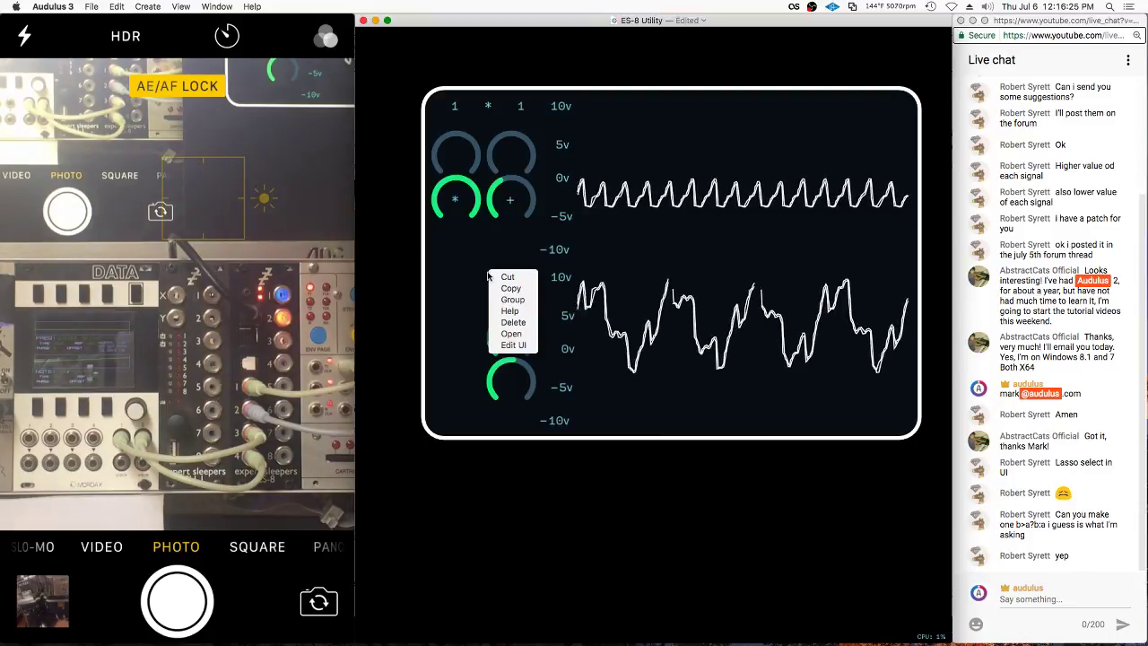
In Edit UI, move the lower knob beside its partner and turn up the lower-right knob
{"action": "left_click", "coordinate": [494, 298]}
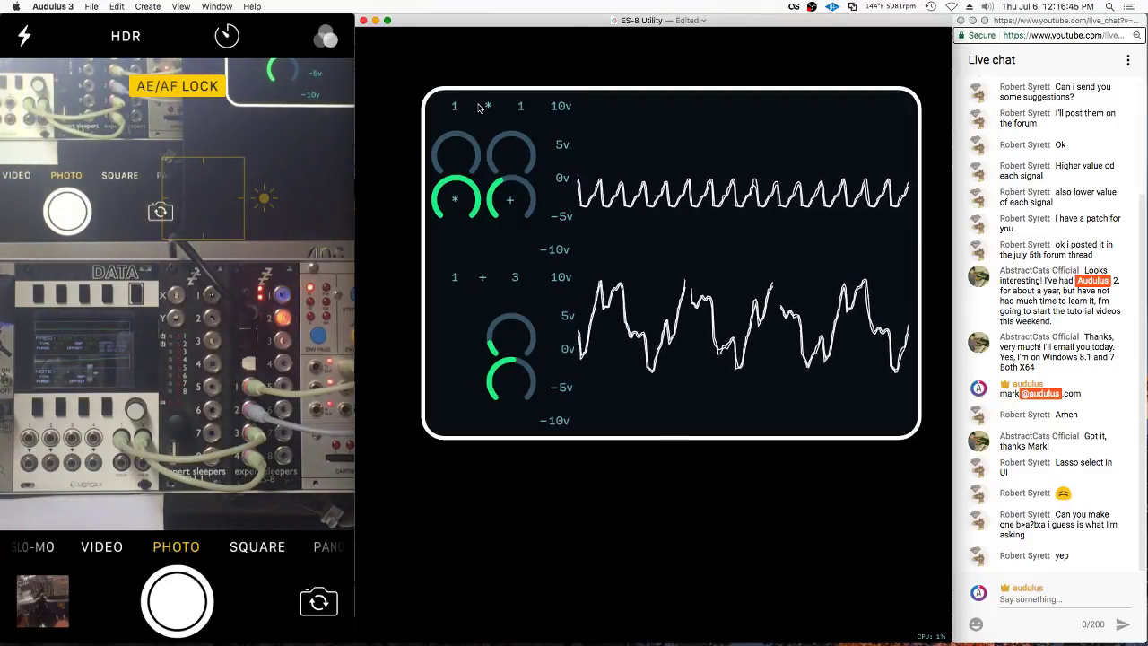
{"action": "left_click_drag", "start_coordinate": [500, 324], "coordinate": [457, 315]}
{"action": "left_click_drag", "start_coordinate": [506, 328], "coordinate": [512, 321]}
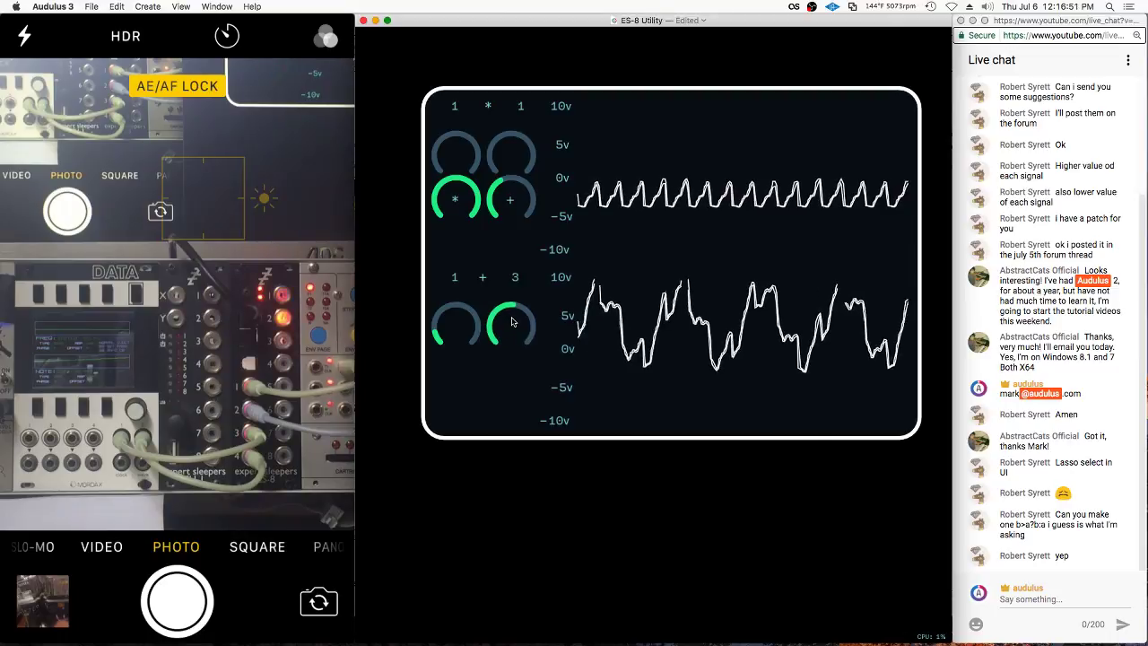
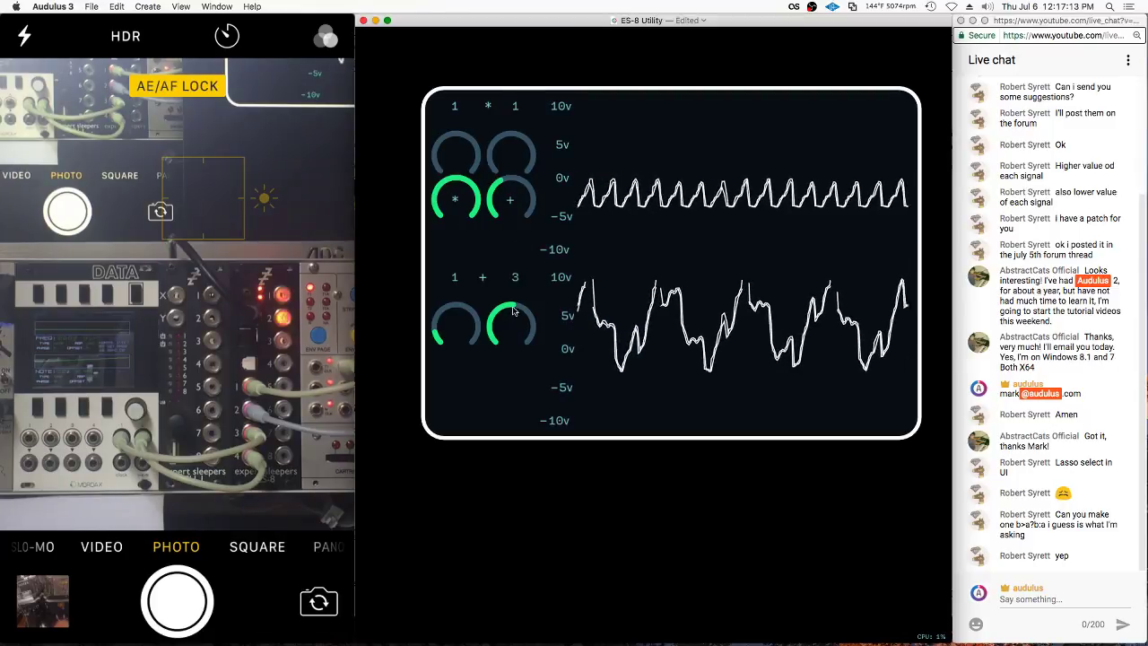
Inside the utility module, shift the lower scope group right and duplicate the upper mixer node above the lower knobs
{"action": "scroll", "coordinate": [515, 409], "scroll_direction": "down", "scroll_amount": 2}
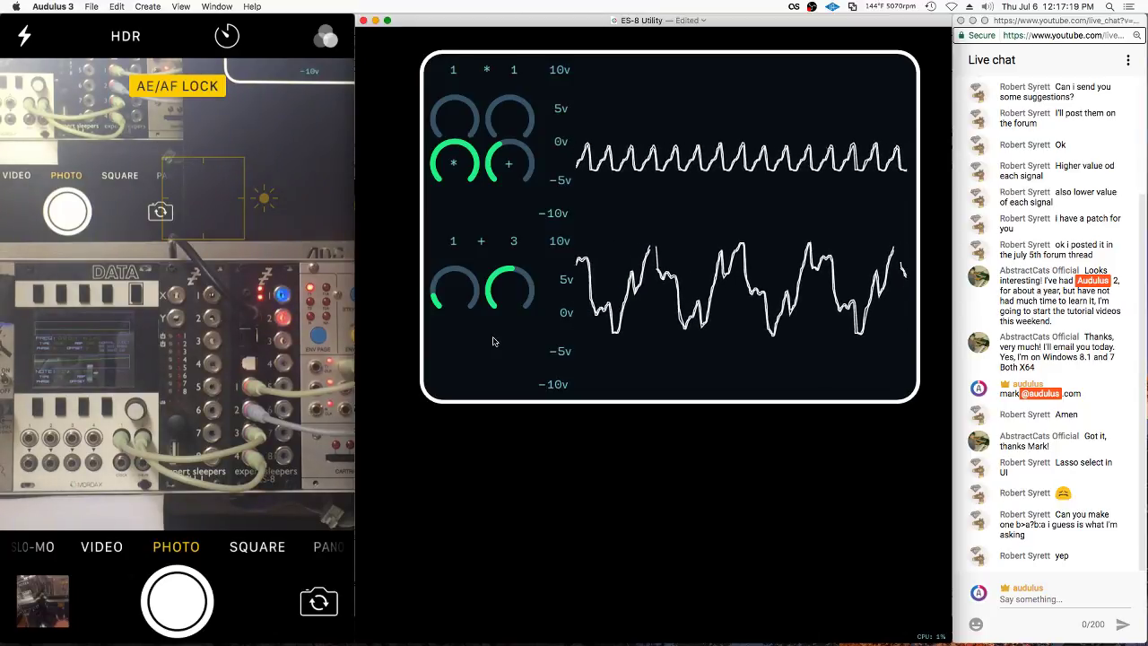
{"action": "double_click", "coordinate": [496, 264]}
{"action": "scroll", "coordinate": [511, 247], "scroll_direction": "down", "scroll_amount": 3}
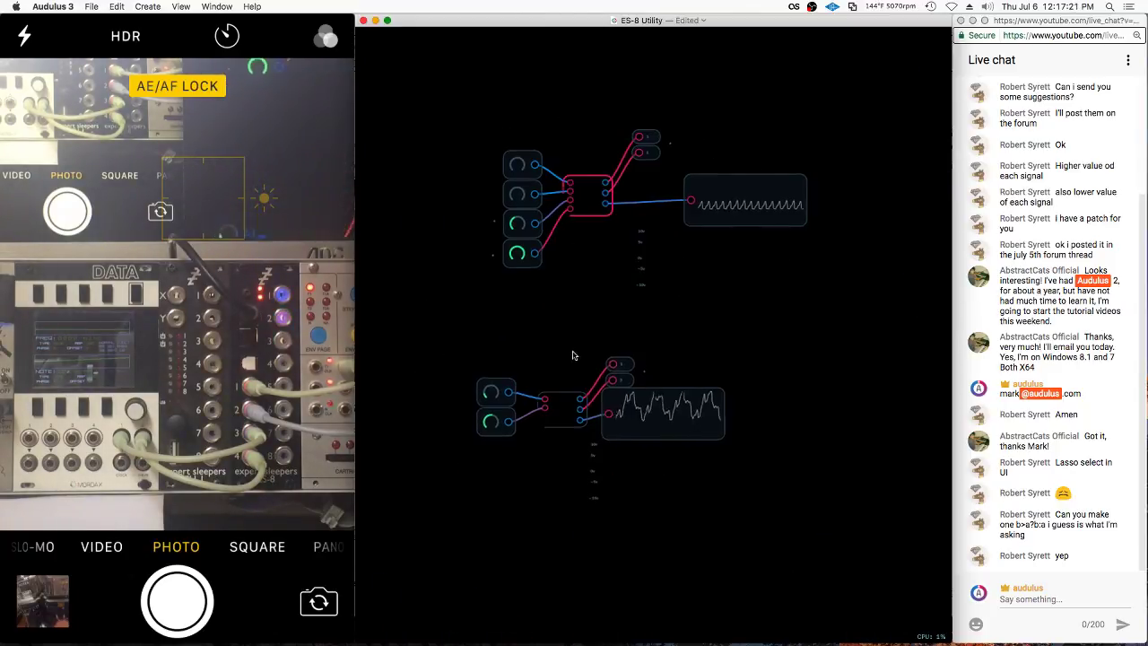
{"action": "mouse_move", "coordinate": [626, 332]}
{"action": "left_mouse_down"}
{"action": "mouse_move", "coordinate": [736, 456]}
{"action": "mouse_move", "coordinate": [594, 453]}
{"action": "left_mouse_up"}
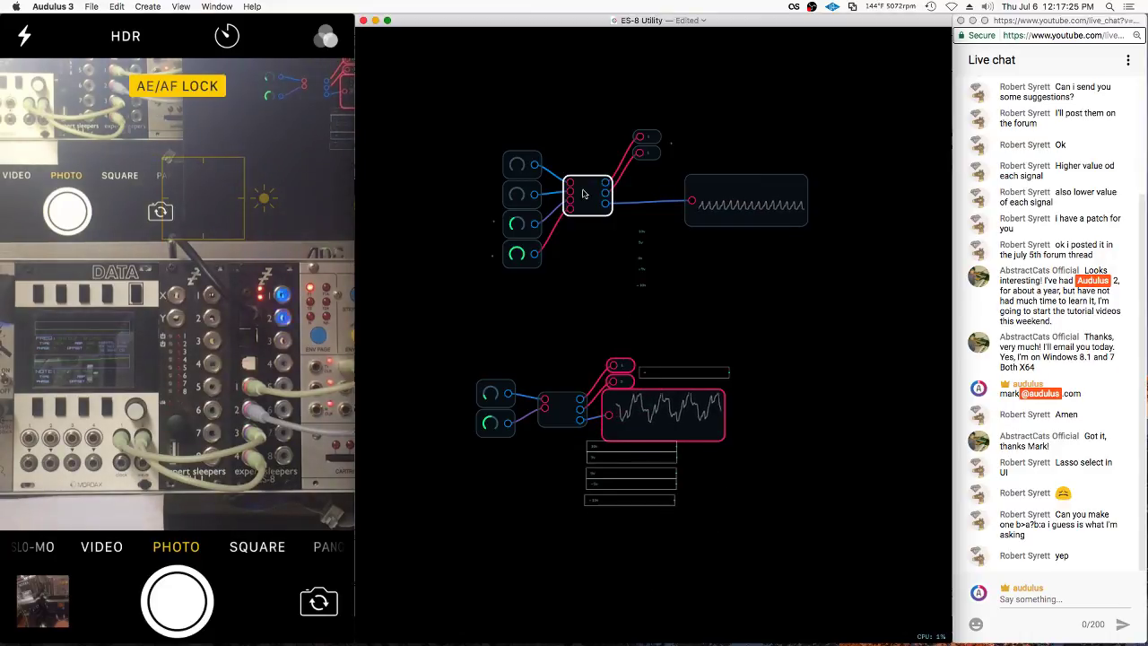
{"action": "left_click_drag", "start_coordinate": [672, 405], "coordinate": [725, 405]}
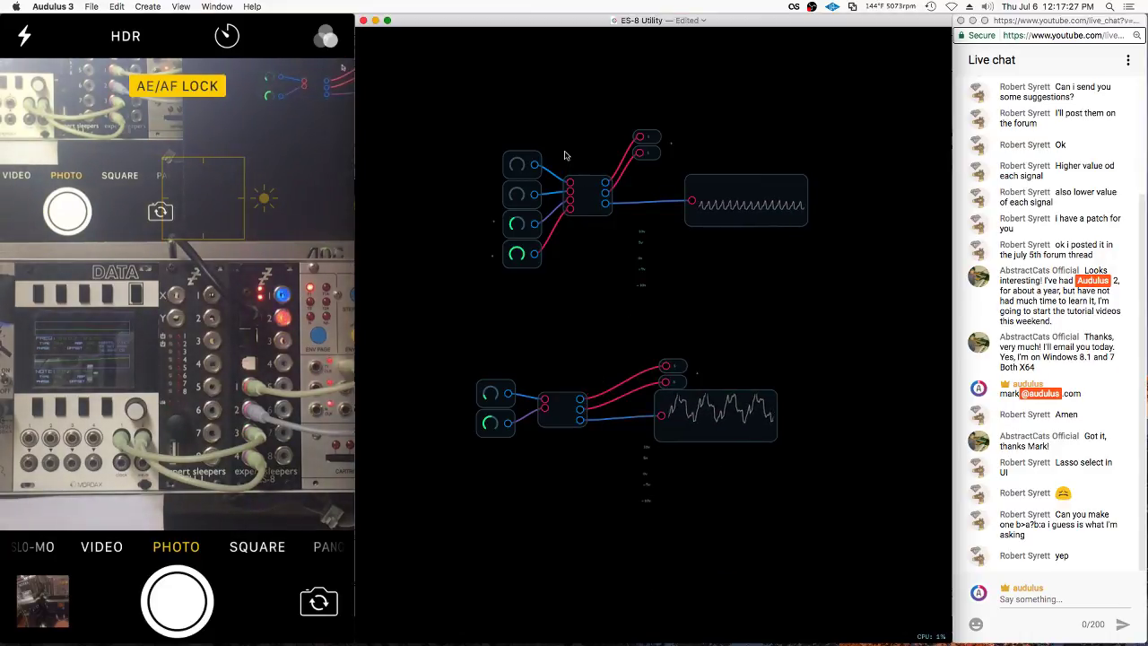
{"action": "left_click", "coordinate": [594, 211]}
{"action": "left_click_drag", "start_coordinate": [594, 219], "coordinate": [582, 375]}
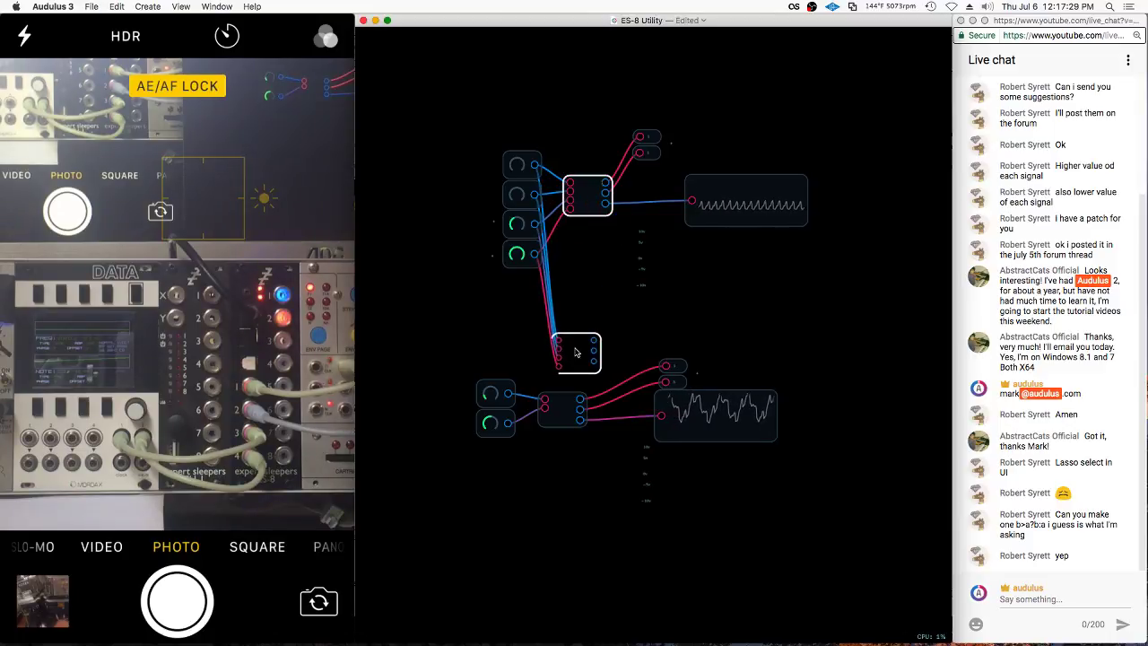
Wire the two lower knobs into the new mixer and delete the old two-input mixer
{"action": "scroll", "coordinate": [582, 374], "scroll_direction": "up", "scroll_amount": 3}
{"action": "left_click_drag", "start_coordinate": [476, 415], "coordinate": [553, 331]}
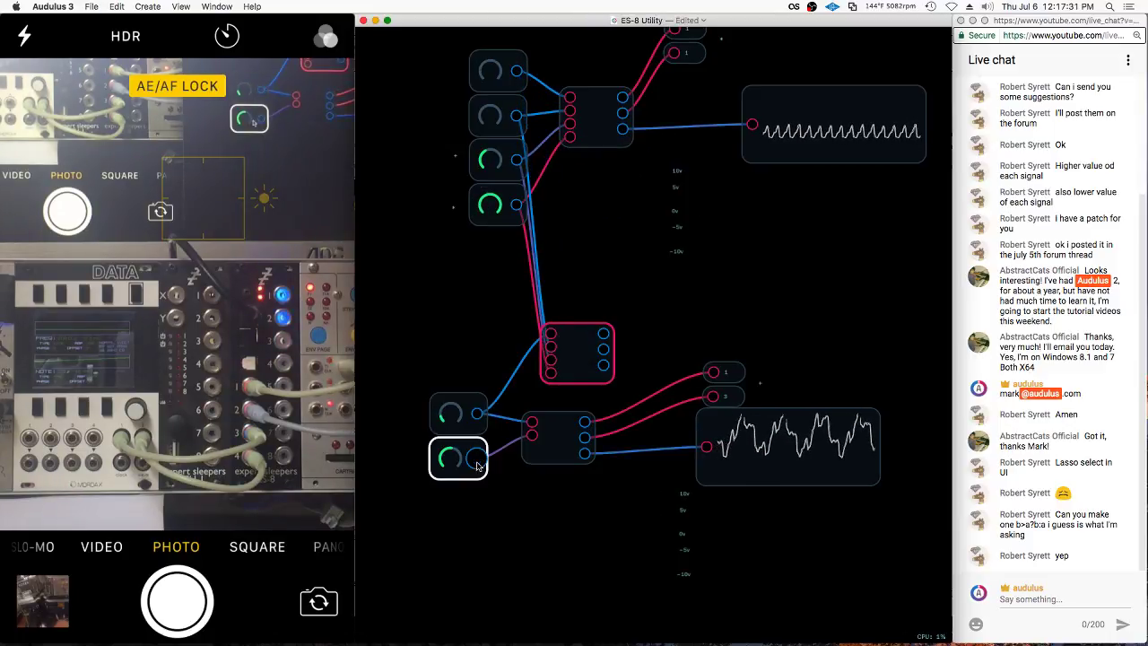
{"action": "left_click_drag", "start_coordinate": [478, 462], "coordinate": [709, 371]}
{"action": "left_click", "coordinate": [559, 526]}
{"action": "left_click", "coordinate": [579, 437]}
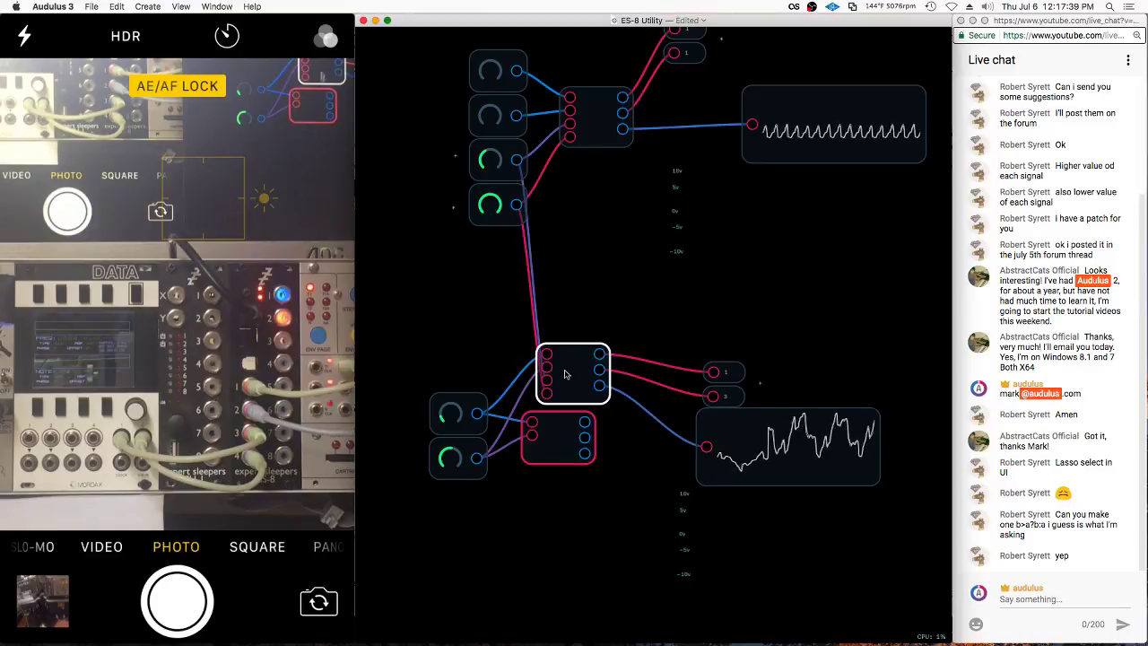
{"action": "left_click_drag", "start_coordinate": [567, 375], "coordinate": [561, 449]}
{"action": "key", "text": "Delete"}
Duplicate the two lower knobs, wire the copies as the mixer's third and fourth inputs, and open the mixer
{"action": "left_click_drag", "start_coordinate": [502, 213], "coordinate": [447, 279]}
{"action": "key", "text": "super+d"}
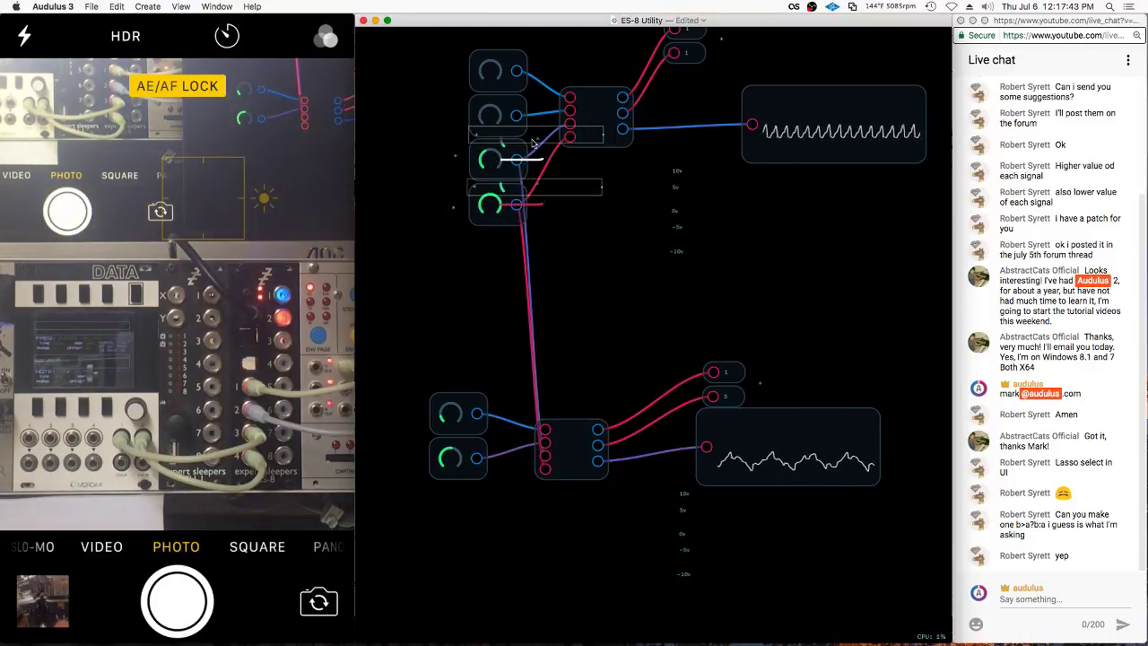
{"action": "left_click_drag", "start_coordinate": [531, 131], "coordinate": [545, 456]}
{"action": "left_click_drag", "start_coordinate": [477, 548], "coordinate": [546, 469]}
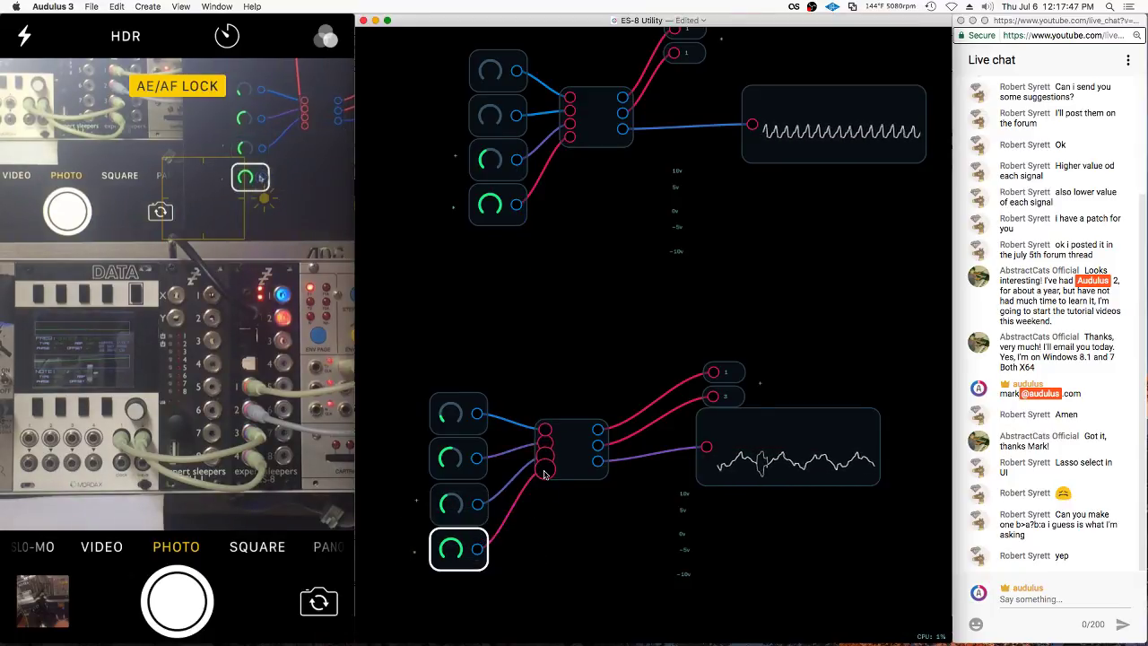
{"action": "double_click", "coordinate": [579, 440]}
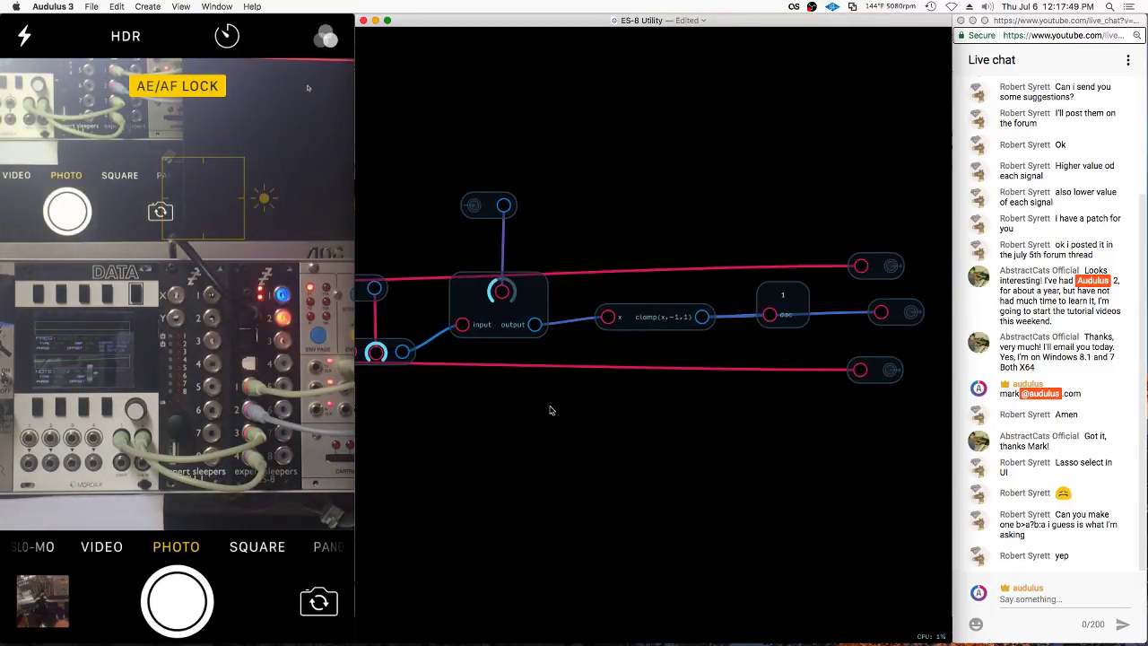
Replace the mixer's multiply node with a Math > Add node summing both outputs
{"action": "right_click", "coordinate": [741, 256]}
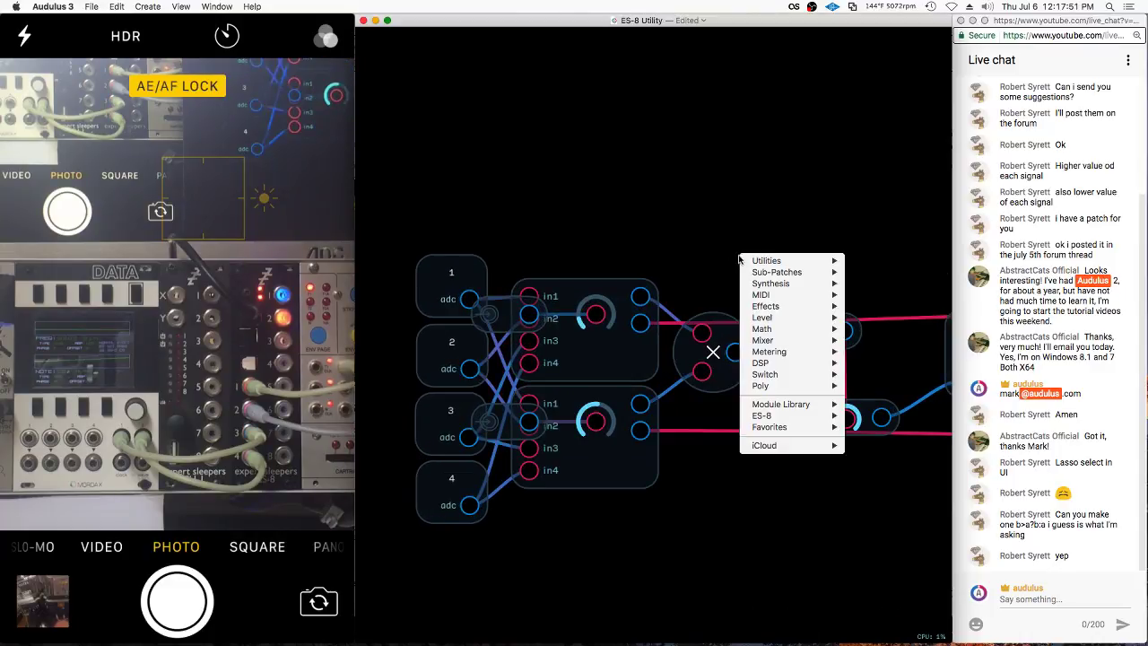
{"action": "mouse_move", "coordinate": [774, 331]}
{"action": "left_click", "coordinate": [865, 347]}
{"action": "left_click_drag", "start_coordinate": [641, 296], "coordinate": [724, 237]}
{"action": "left_click_drag", "start_coordinate": [642, 404], "coordinate": [810, 417]}
{"action": "left_click", "coordinate": [718, 334]}
{"action": "key", "text": "Delete"}
{"action": "left_click_drag", "start_coordinate": [740, 255], "coordinate": [723, 375]}
Leave the mixer and return to the utility module's UI panel
{"action": "double_click", "coordinate": [715, 259]}
{"action": "scroll", "coordinate": [573, 387], "scroll_direction": "down", "scroll_amount": 2}
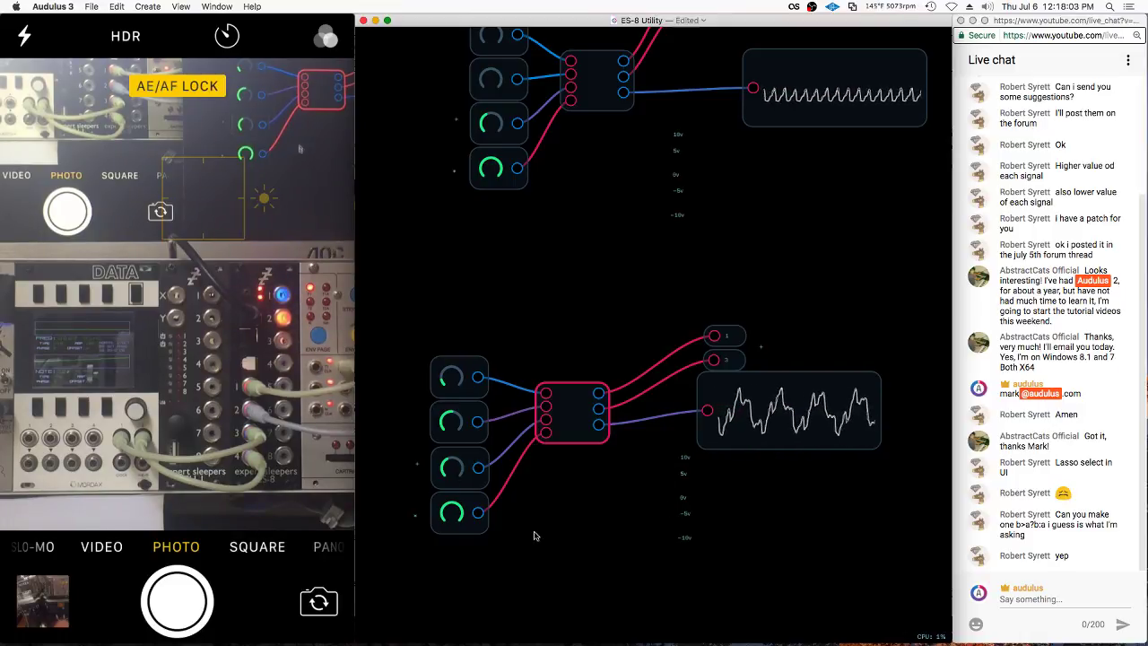
{"action": "double_click", "coordinate": [577, 505]}
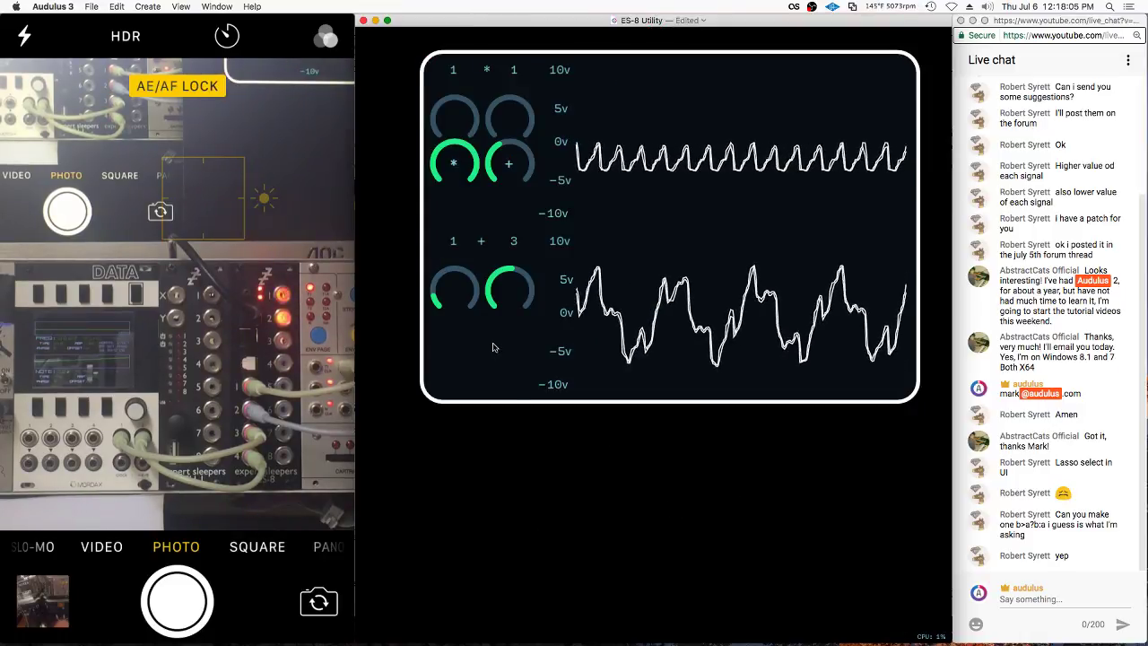
Lock the panel layout and try turning the upper * knob
{"action": "right_click", "coordinate": [441, 196]}
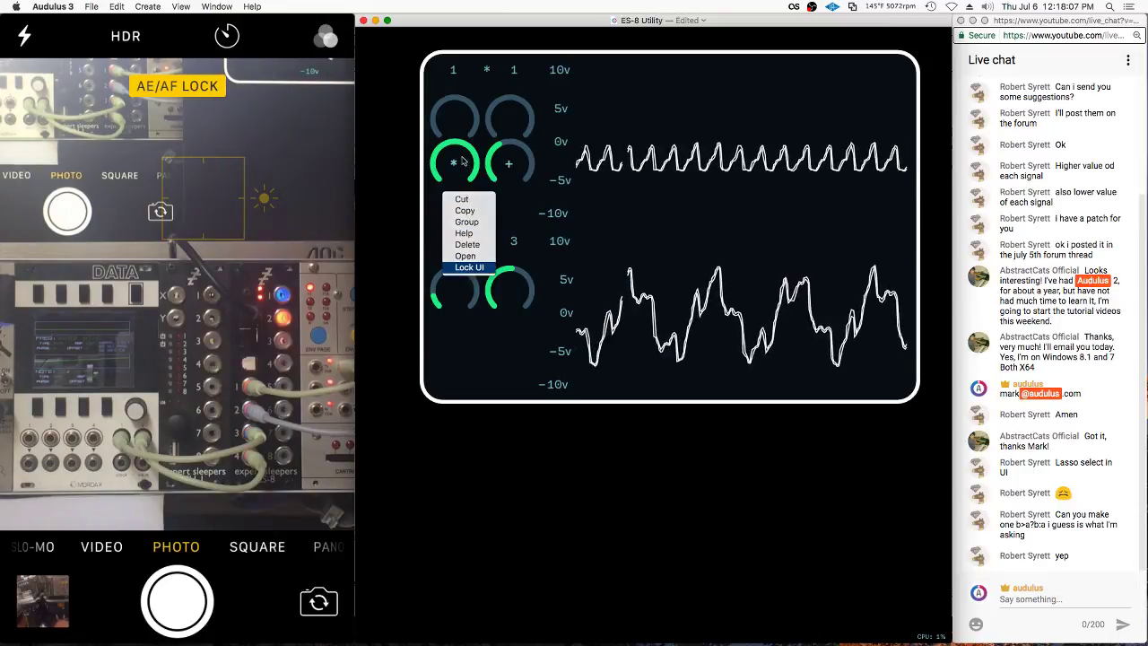
{"action": "left_click", "coordinate": [459, 272]}
{"action": "left_click", "coordinate": [386, 165]}
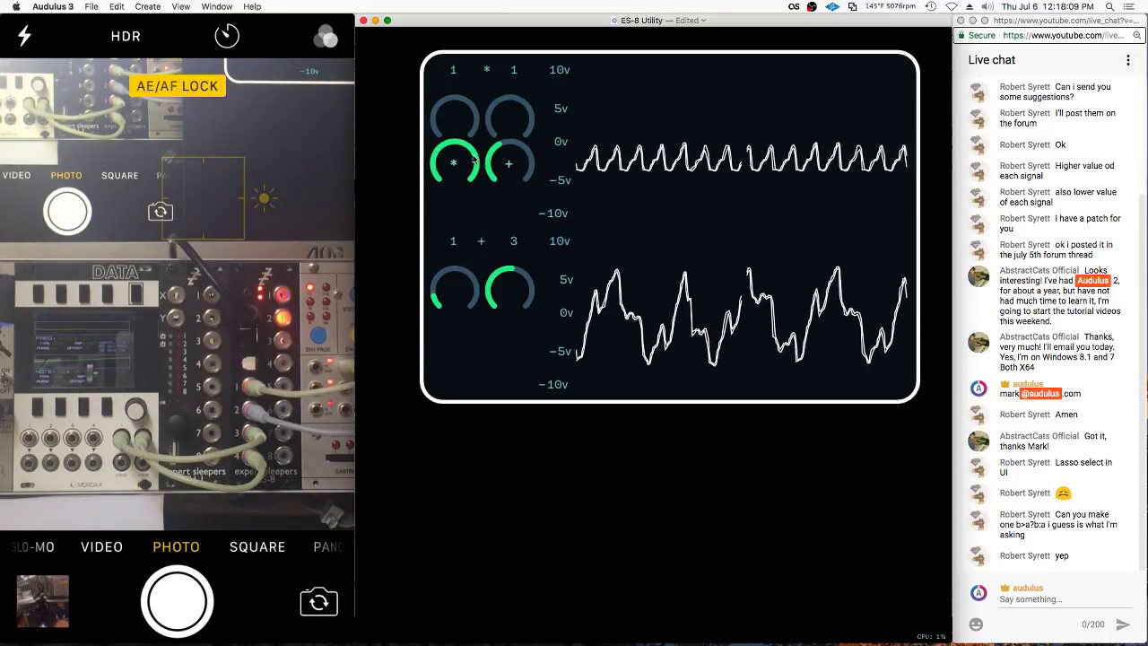
{"action": "left_click_drag", "start_coordinate": [473, 158], "coordinate": [387, 159]}
Unlock the panel, place the new knobs in the lower row, restore the upper * and + knobs, and relock
{"action": "right_click", "coordinate": [464, 224]}
{"action": "left_click", "coordinate": [489, 294]}
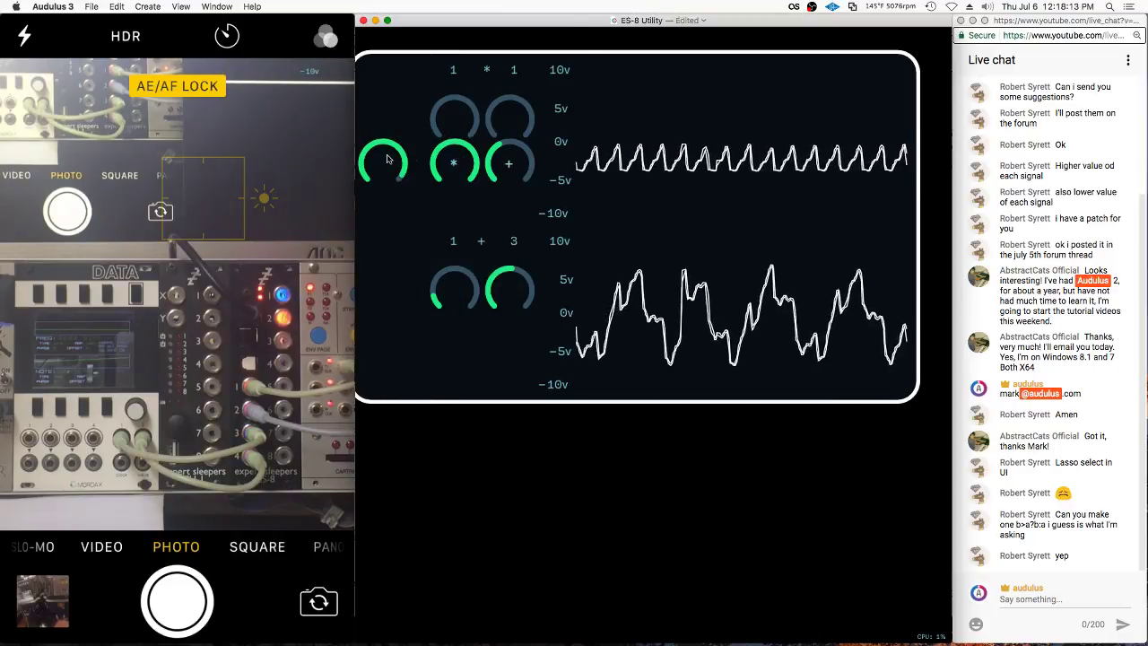
{"action": "left_click_drag", "start_coordinate": [458, 151], "coordinate": [451, 328]}
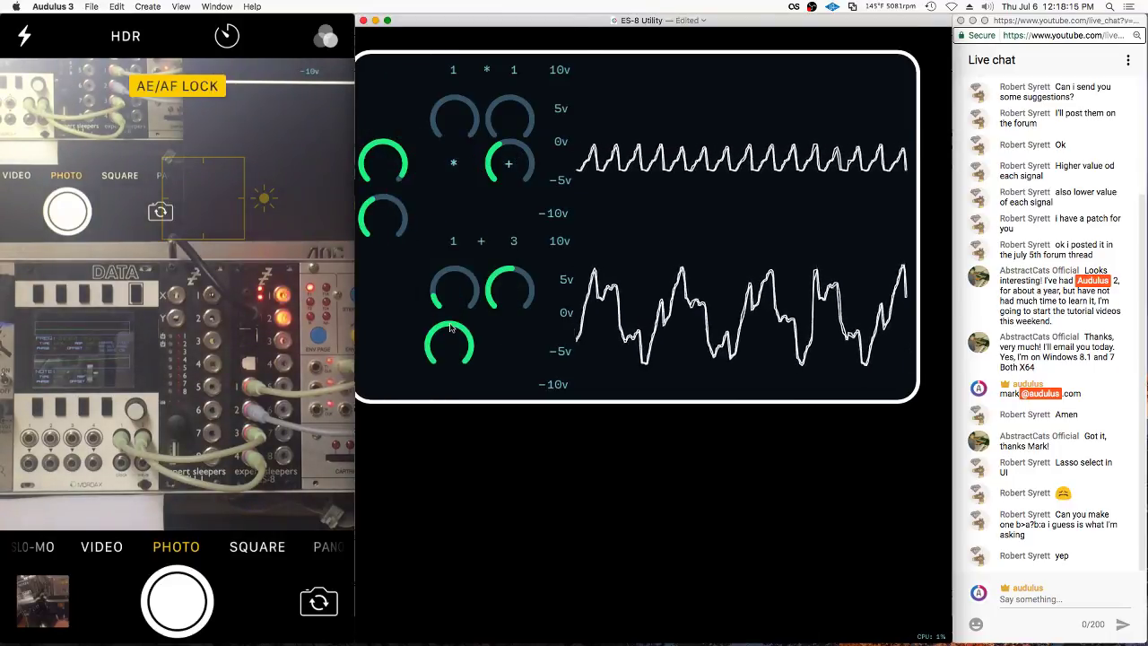
{"action": "left_click_drag", "start_coordinate": [508, 153], "coordinate": [497, 328]}
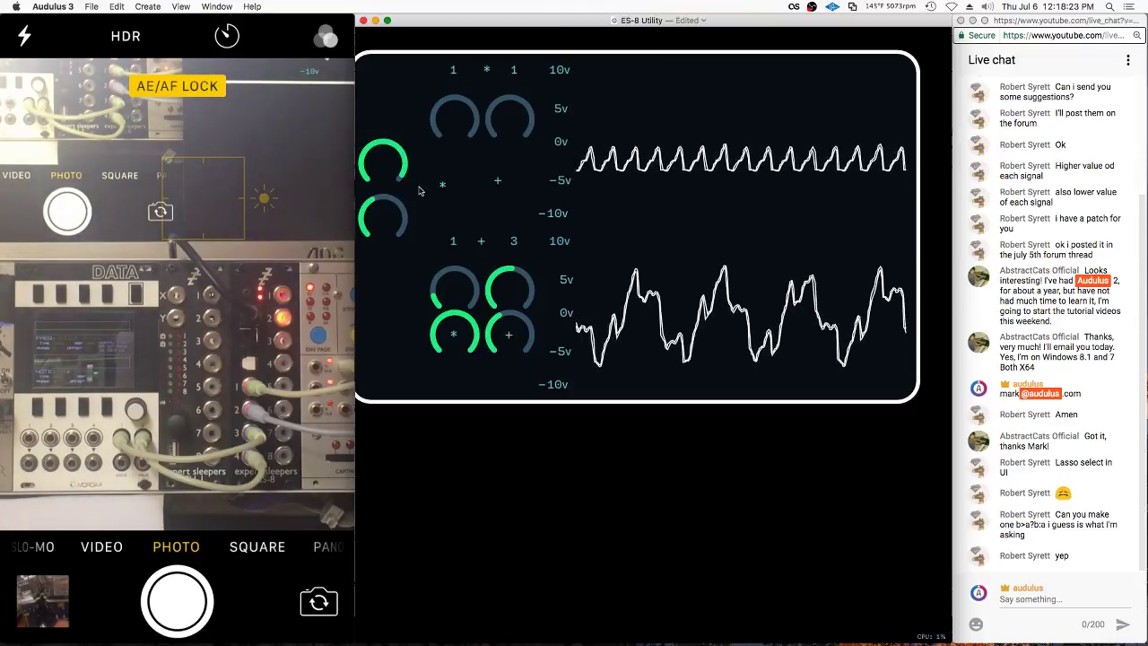
{"action": "left_click_drag", "start_coordinate": [388, 163], "coordinate": [461, 163]}
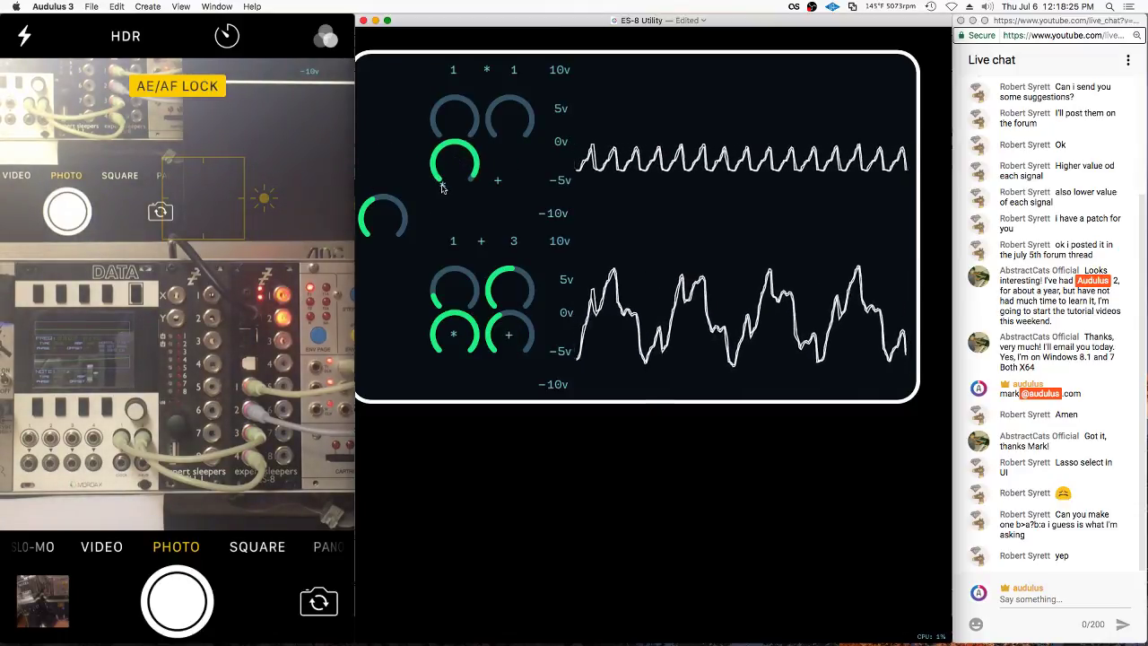
{"action": "left_click_drag", "start_coordinate": [397, 200], "coordinate": [517, 148]}
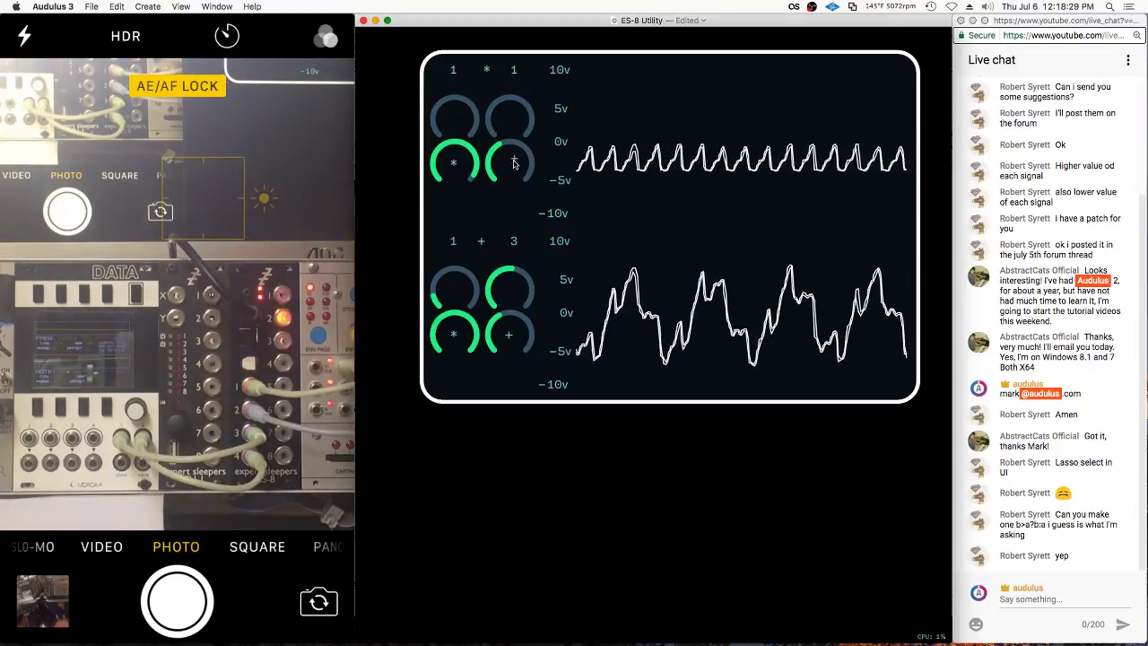
{"action": "right_click", "coordinate": [490, 203]}
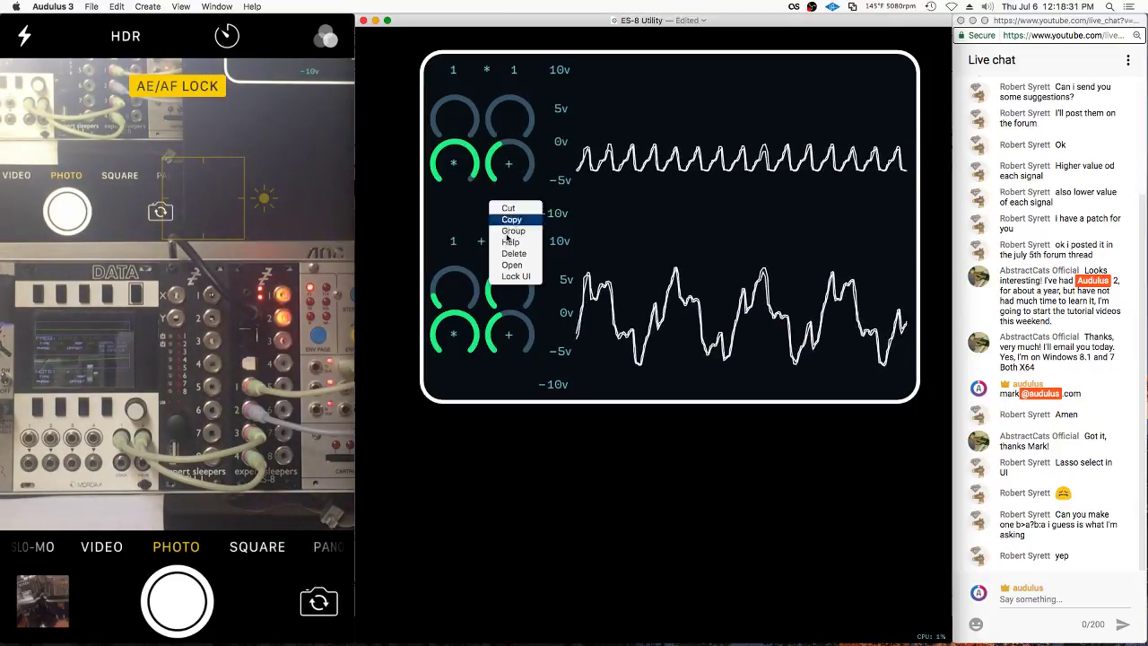
{"action": "left_click", "coordinate": [518, 277]}
Turn the lower channel's knobs so it reads 4 + 3
{"action": "left_click_drag", "start_coordinate": [511, 333], "coordinate": [536, 330]}
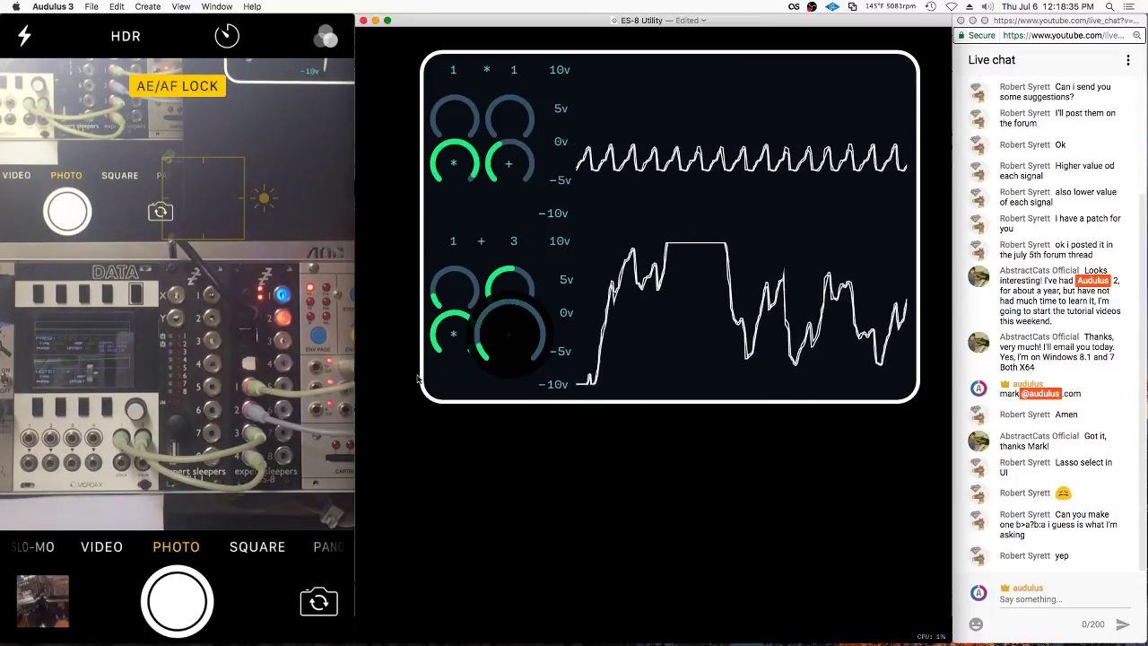
{"action": "left_click_drag", "start_coordinate": [456, 341], "coordinate": [236, 412]}
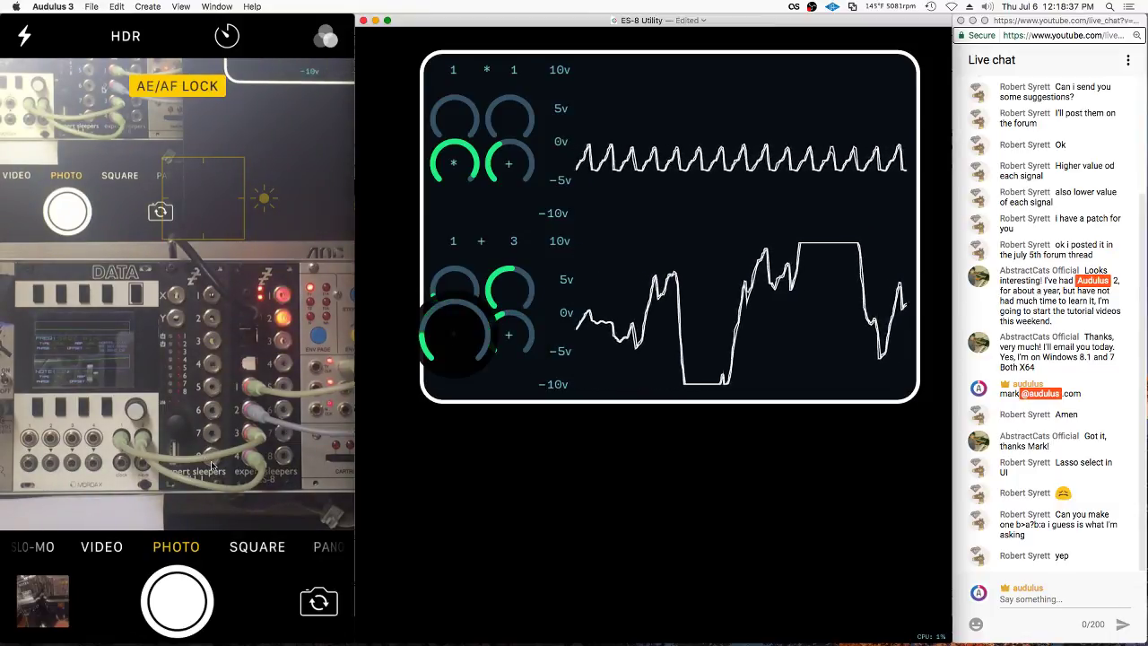
{"action": "left_click_drag", "start_coordinate": [339, 460], "coordinate": [339, 461]}
{"action": "left_click_drag", "start_coordinate": [454, 287], "coordinate": [538, 271]}
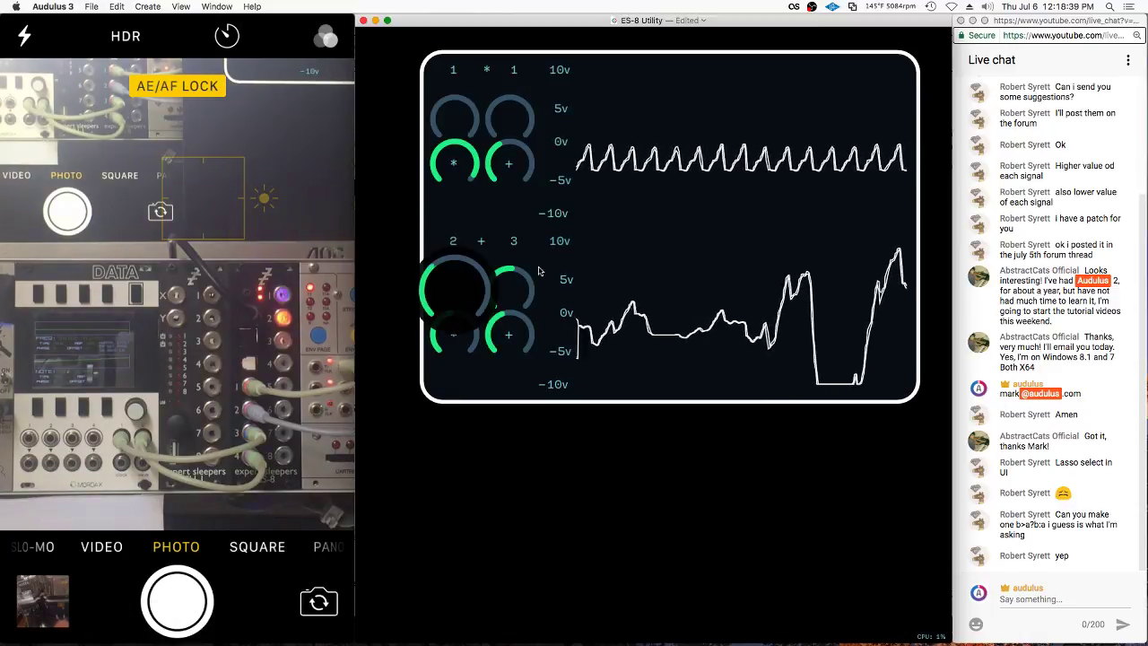
{"action": "left_click_drag", "start_coordinate": [736, 257], "coordinate": [735, 257]}
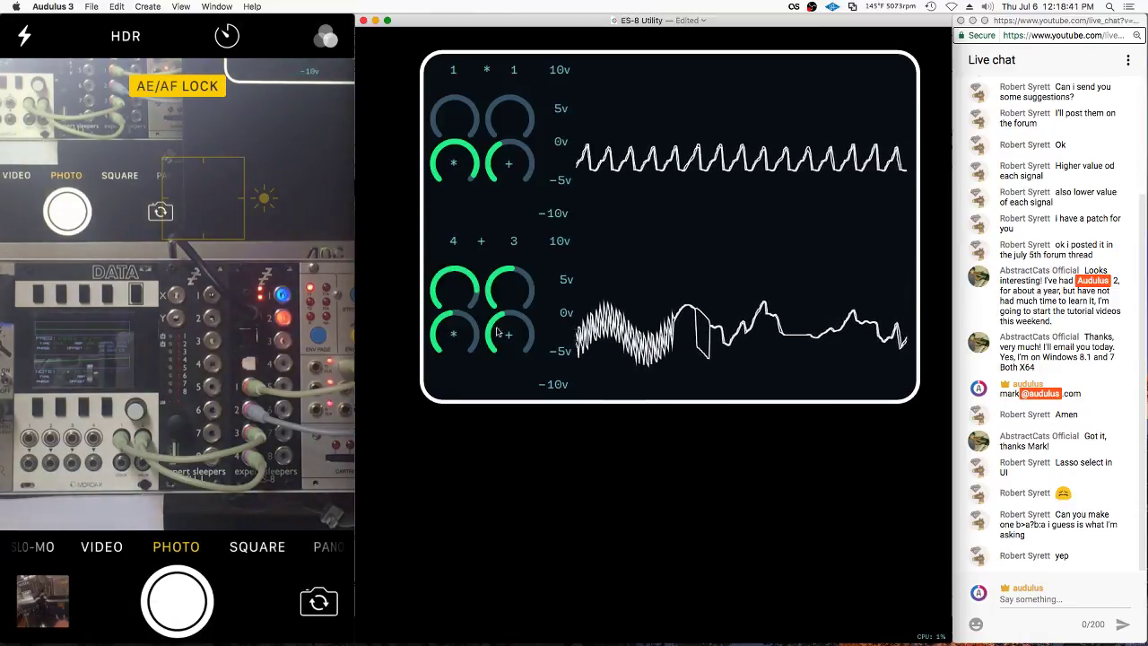
{"action": "left_click_drag", "start_coordinate": [507, 336], "coordinate": [508, 337]}
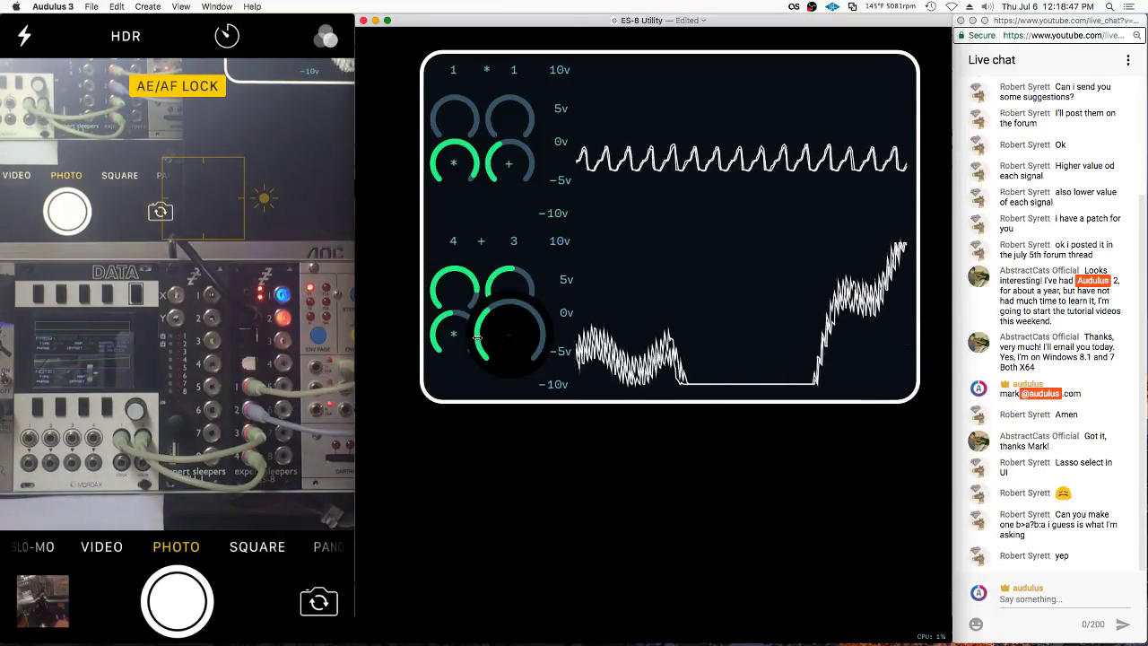
{"action": "left_click_drag", "start_coordinate": [644, 320], "coordinate": [439, 370]}
Open the utility module's patch and then the knob module's inner patch
{"action": "left_click", "coordinate": [432, 372]}
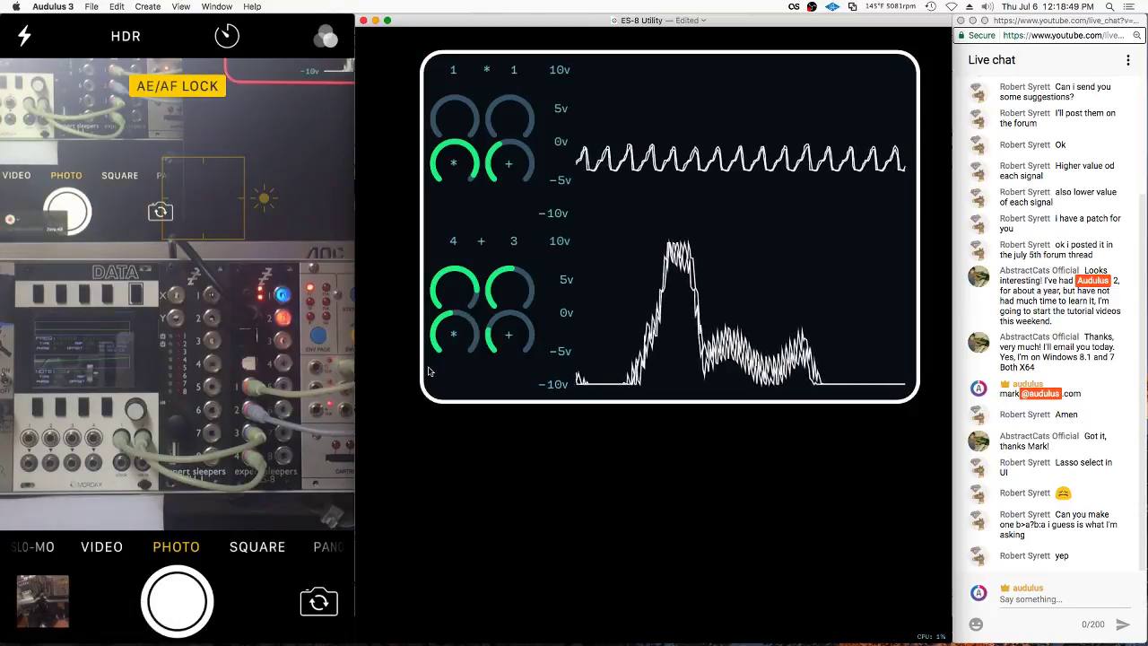
{"action": "double_click", "coordinate": [433, 372]}
{"action": "double_click", "coordinate": [508, 411]}
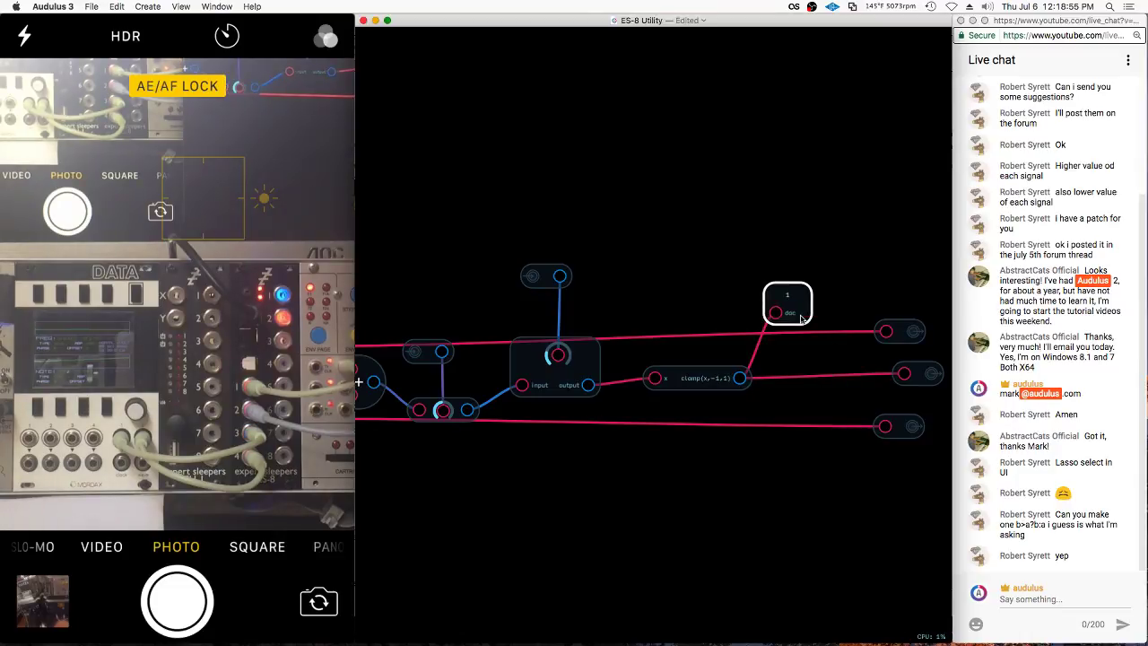
Back out to the panel and sweep the lower offset knob, watching the bottom scope pulse to 10v
{"action": "left_click_drag", "start_coordinate": [613, 467], "coordinate": [787, 437]}
{"action": "scroll", "coordinate": [787, 437], "scroll_direction": "left", "scroll_amount": 3}
{"action": "scroll", "coordinate": [787, 436], "scroll_direction": "up", "scroll_amount": 2}
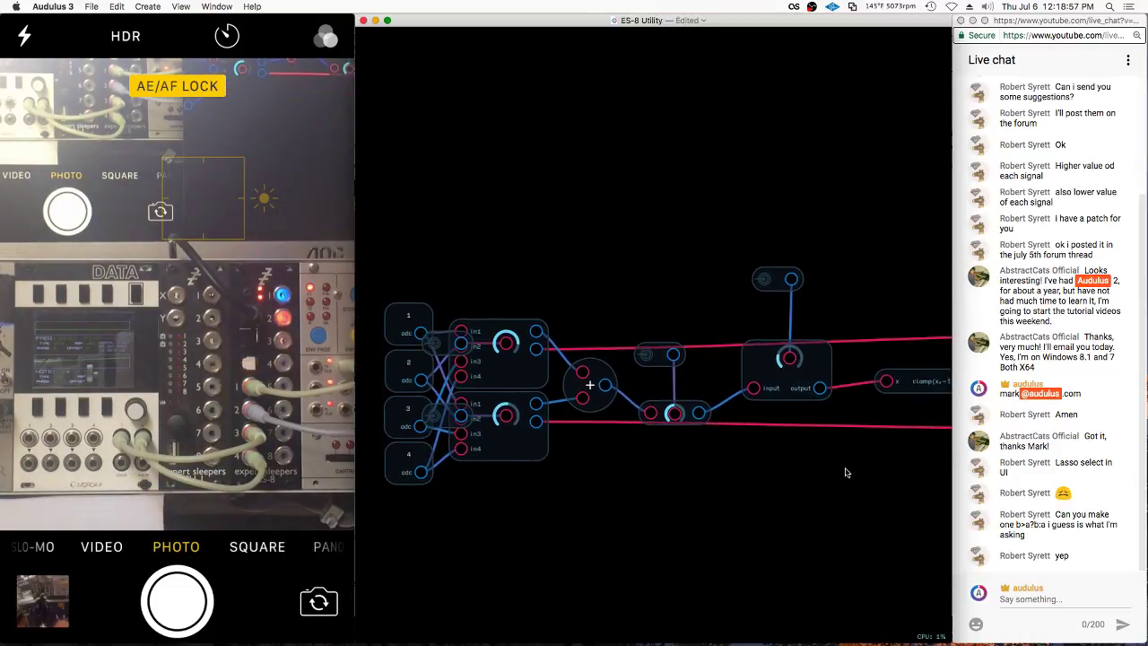
{"action": "left_click_drag", "start_coordinate": [816, 471], "coordinate": [584, 480]}
{"action": "double_click", "coordinate": [584, 480]}
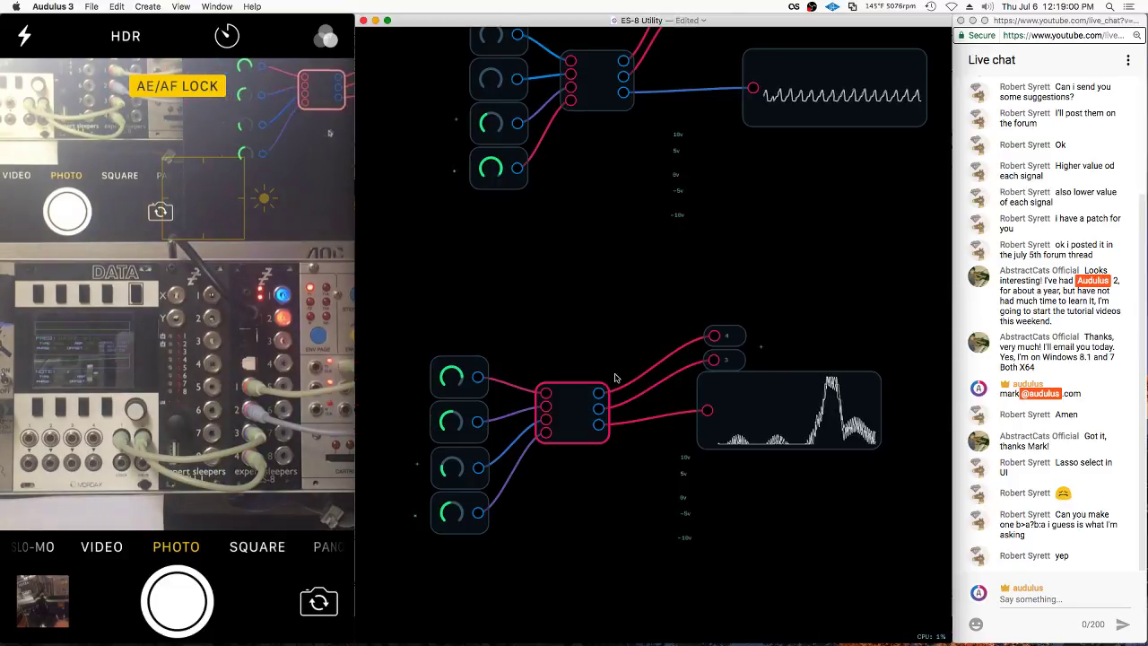
{"action": "double_click", "coordinate": [784, 471]}
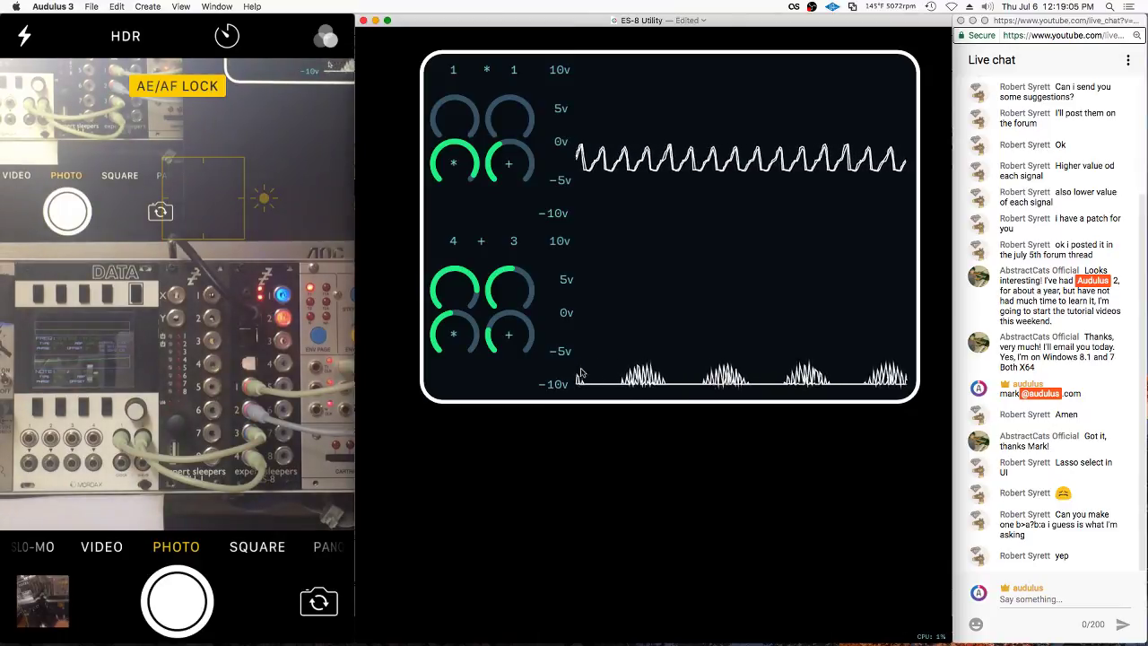
{"action": "left_click_drag", "start_coordinate": [513, 323], "coordinate": [383, 394]}
Toggle to the knob panel with U, turn up the lower offset knob, and return to patch view
{"action": "right_click", "coordinate": [511, 162]}
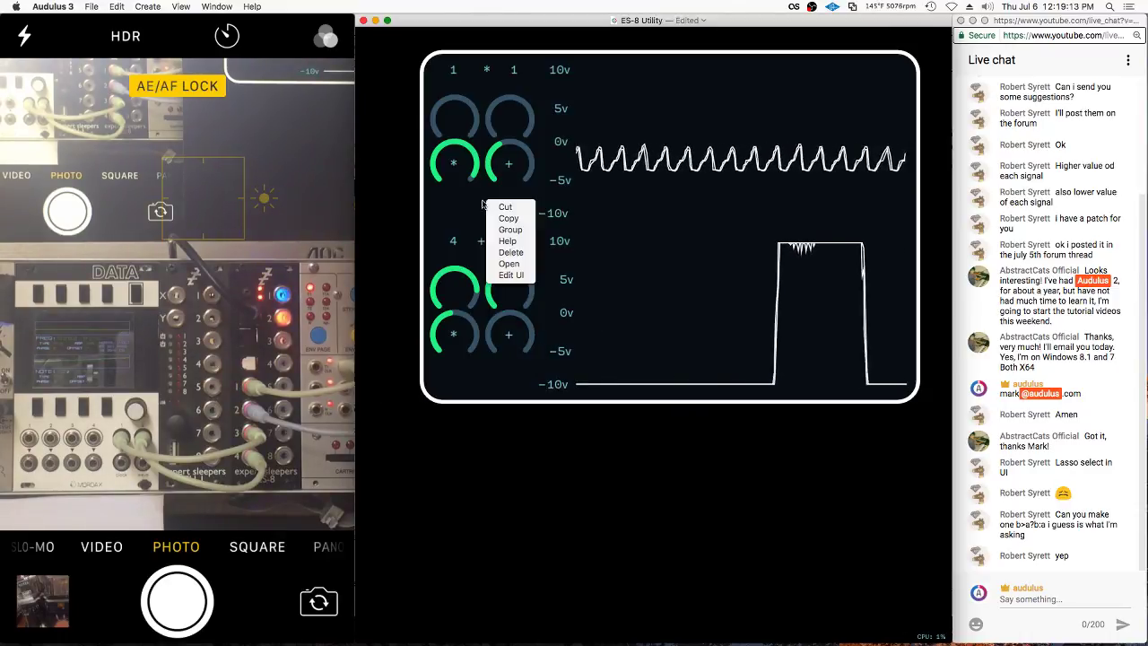
{"action": "left_click", "coordinate": [514, 158]}
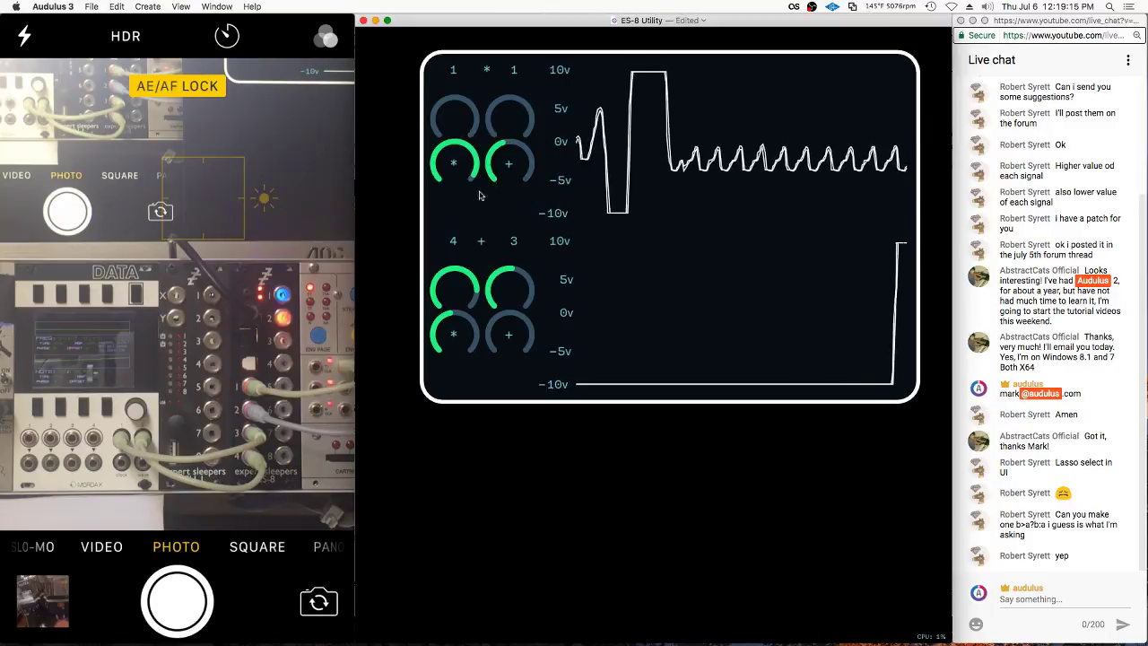
{"action": "key", "text": "u"}
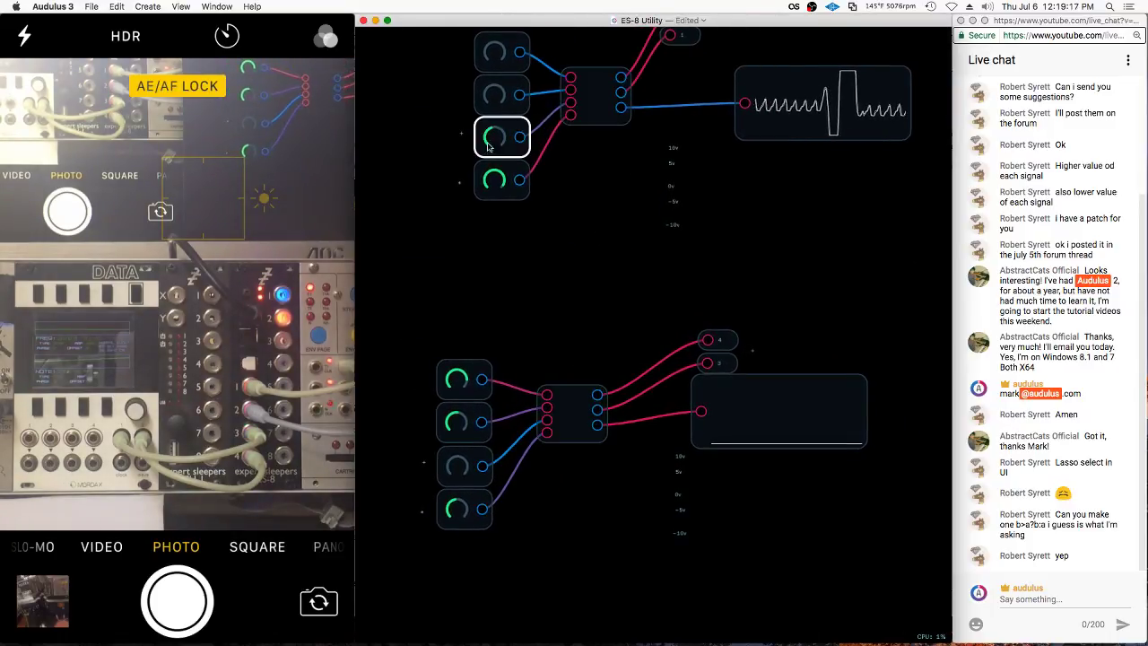
{"action": "key", "text": "u"}
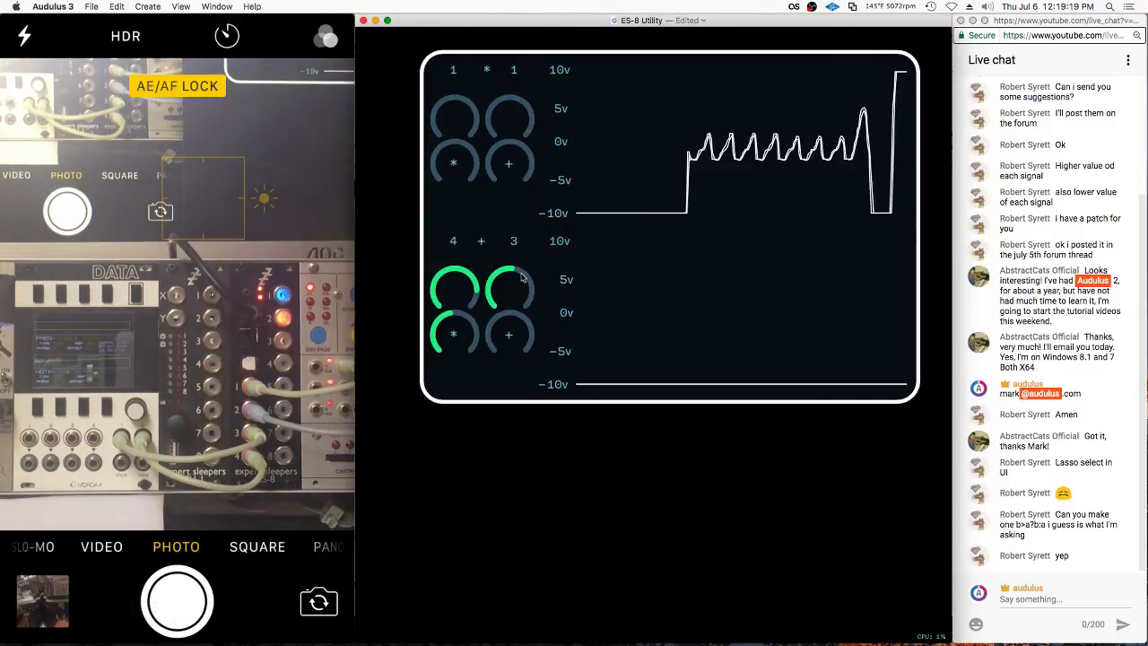
{"action": "left_click_drag", "start_coordinate": [508, 334], "coordinate": [509, 318]}
{"action": "key", "text": "u"}
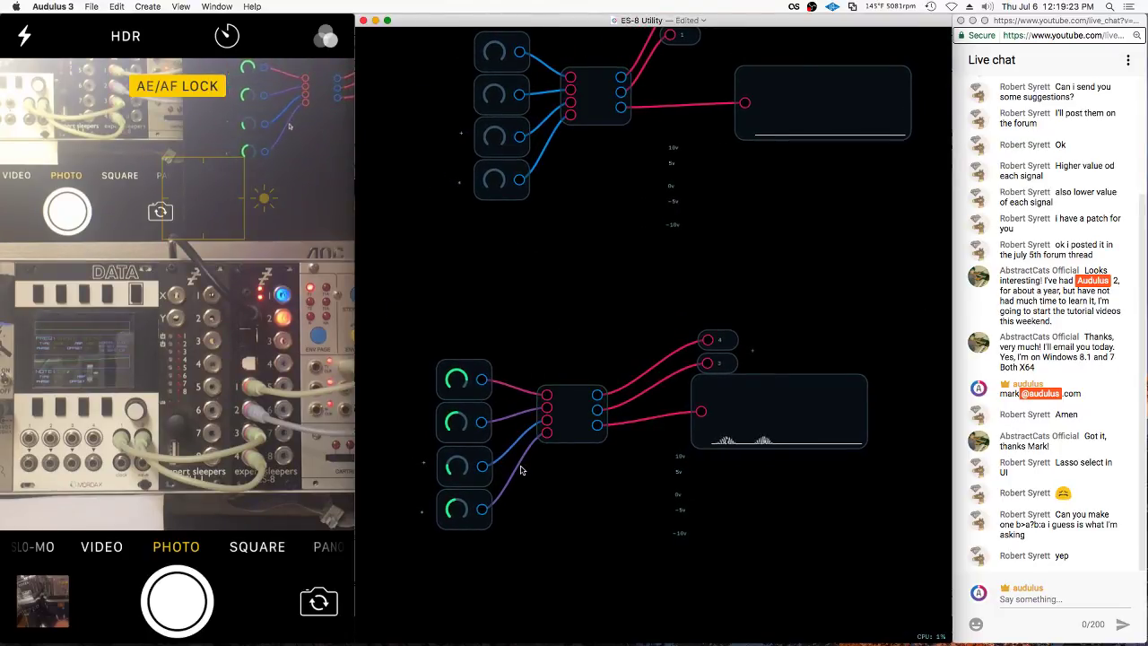
Select the lower mixer node and enter its internal patch
{"action": "left_click", "coordinate": [464, 513]}
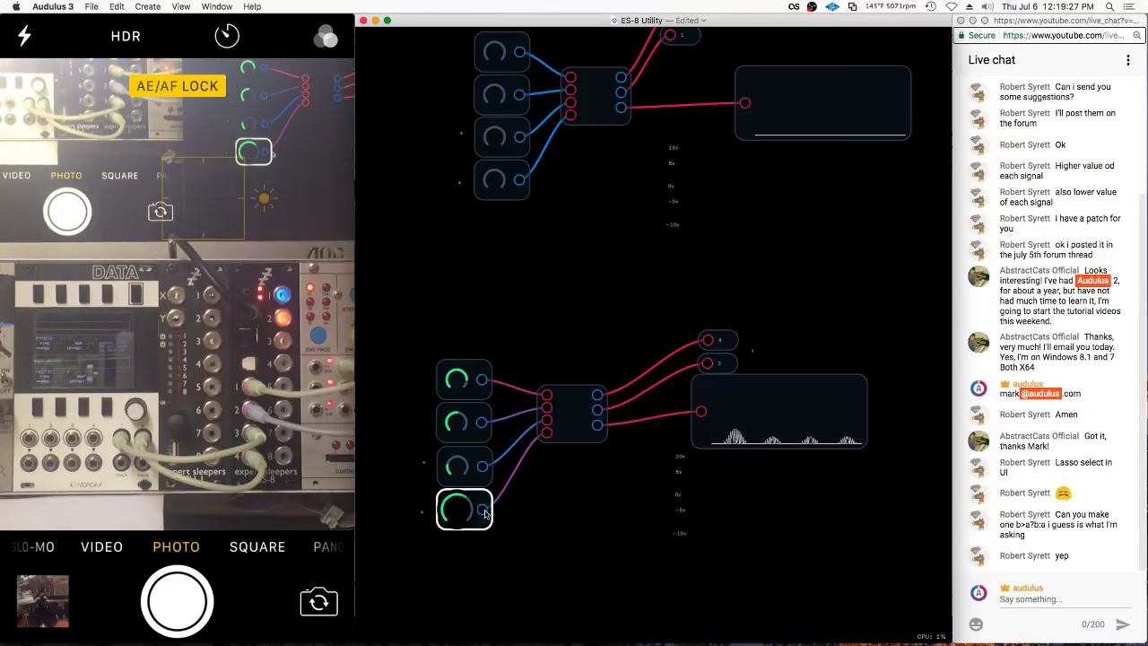
{"action": "left_click", "coordinate": [570, 399]}
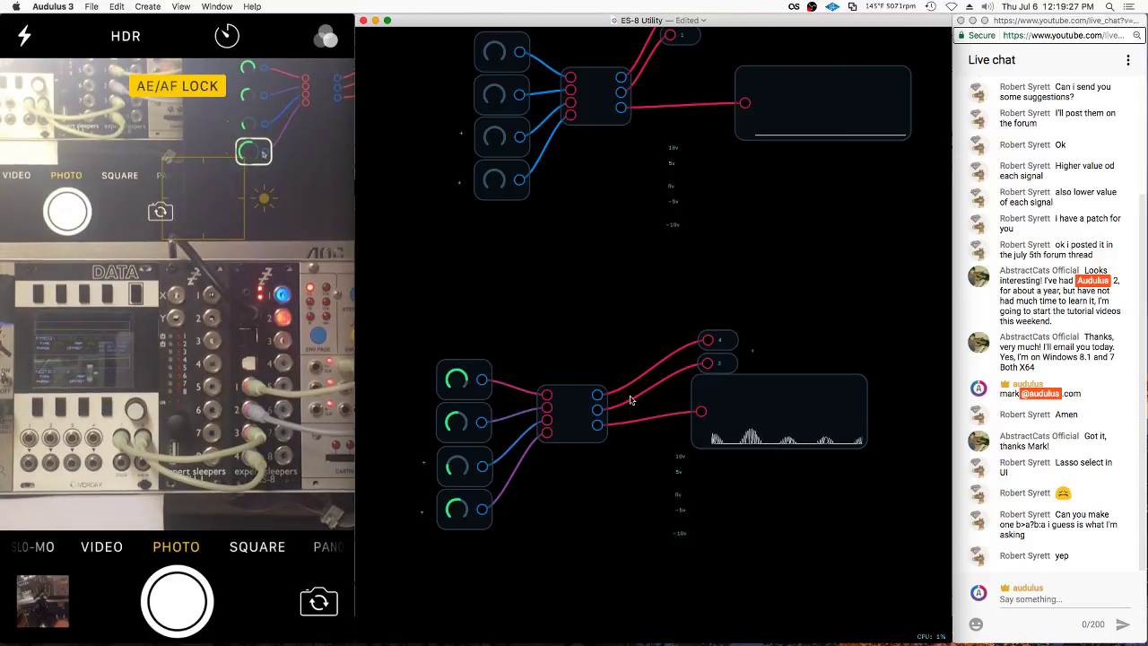
{"action": "double_click", "coordinate": [571, 399]}
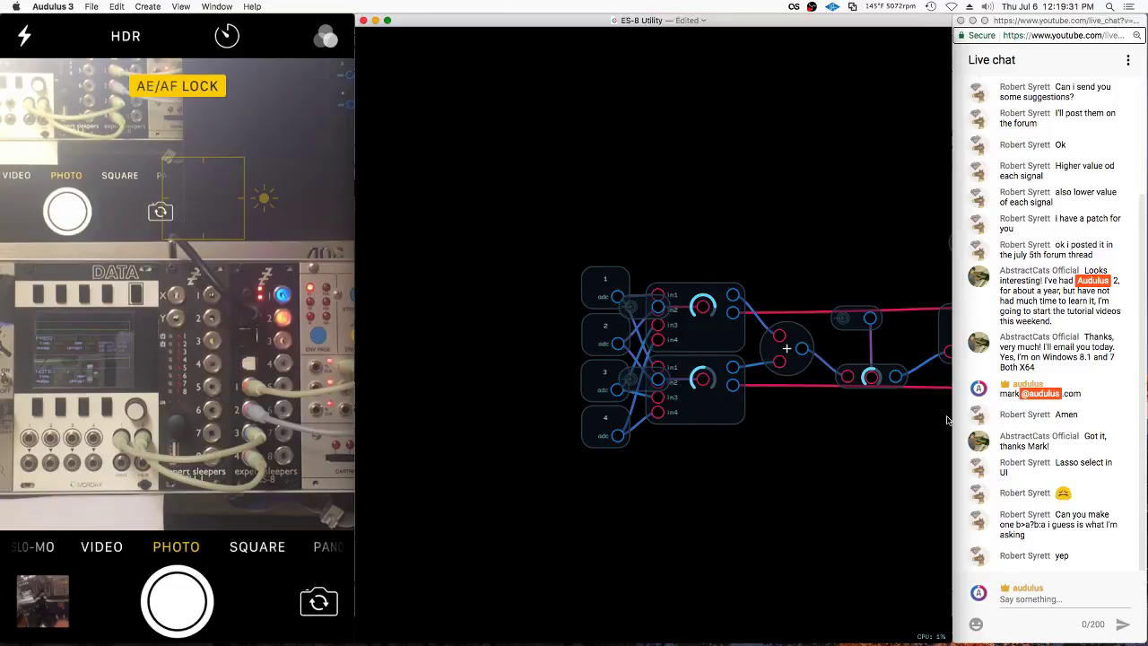
Reassign the mixer's dac output node to a new channel with Set Channel
{"action": "left_click_drag", "start_coordinate": [946, 420], "coordinate": [476, 462]}
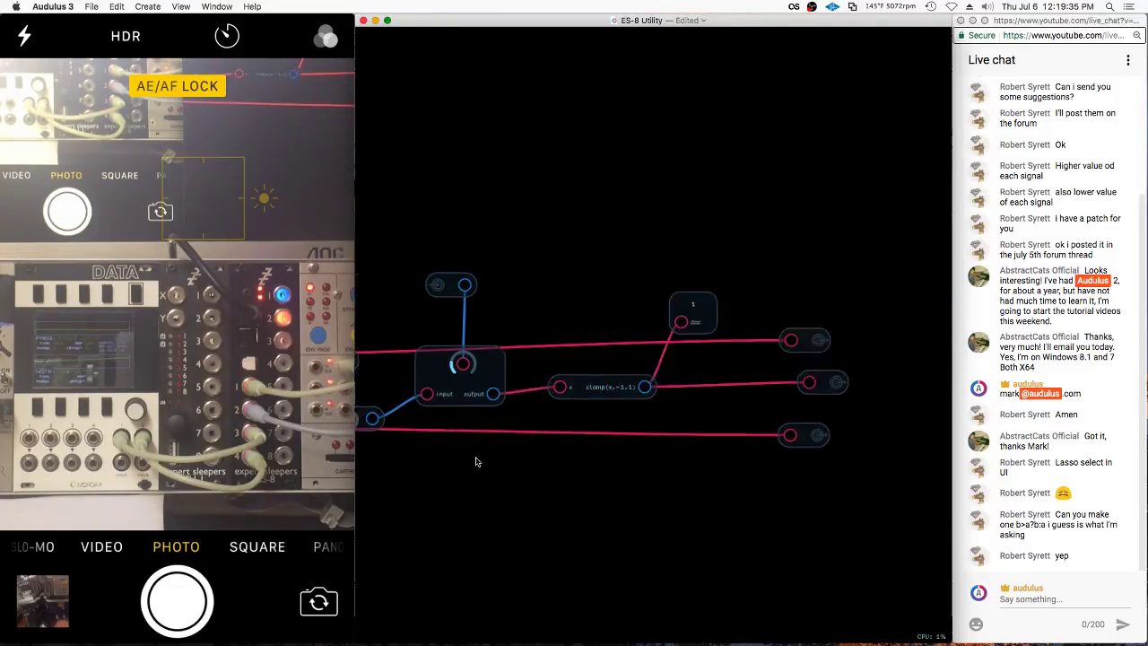
{"action": "scroll", "coordinate": [476, 462], "scroll_direction": "down", "scroll_amount": 3}
{"action": "scroll", "coordinate": [402, 462], "scroll_direction": "up", "scroll_amount": 3}
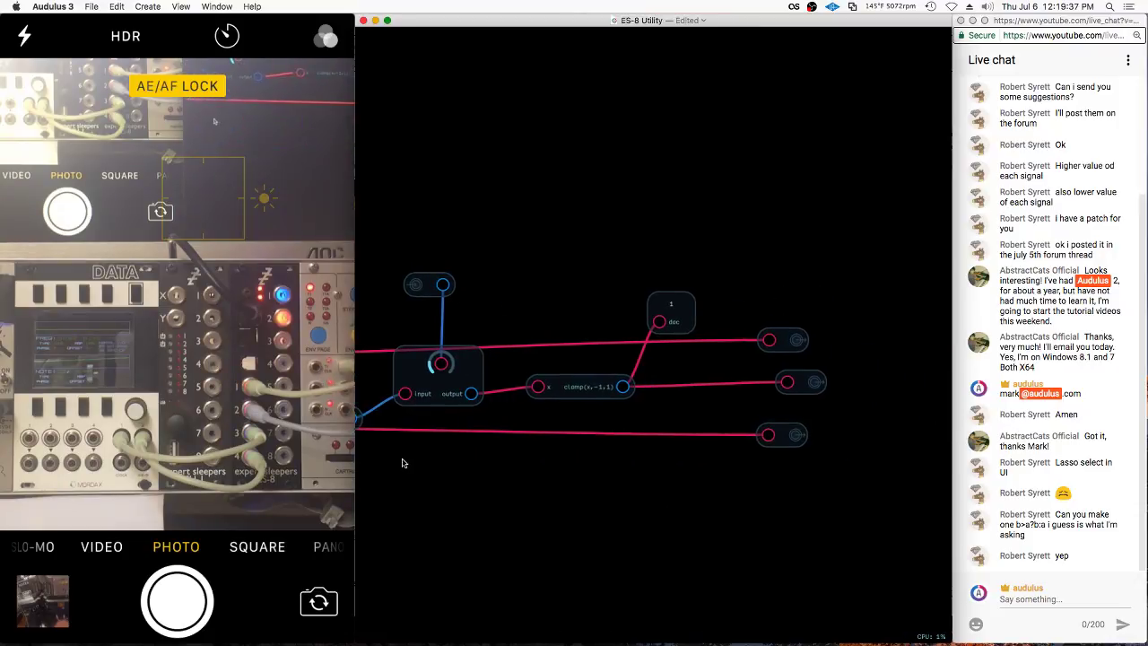
{"action": "left_click_drag", "start_coordinate": [401, 462], "coordinate": [424, 461]}
{"action": "scroll", "coordinate": [628, 462], "scroll_direction": "down", "scroll_amount": 3}
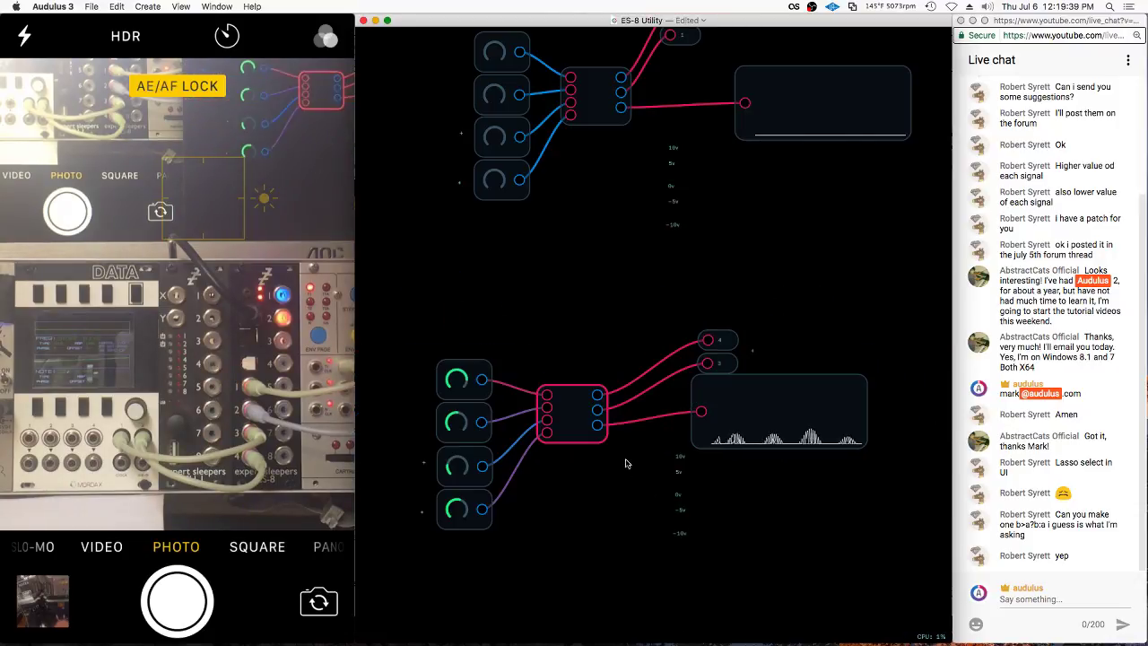
{"action": "scroll", "coordinate": [628, 462], "scroll_direction": "up", "scroll_amount": 3}
{"action": "right_click", "coordinate": [695, 313]}
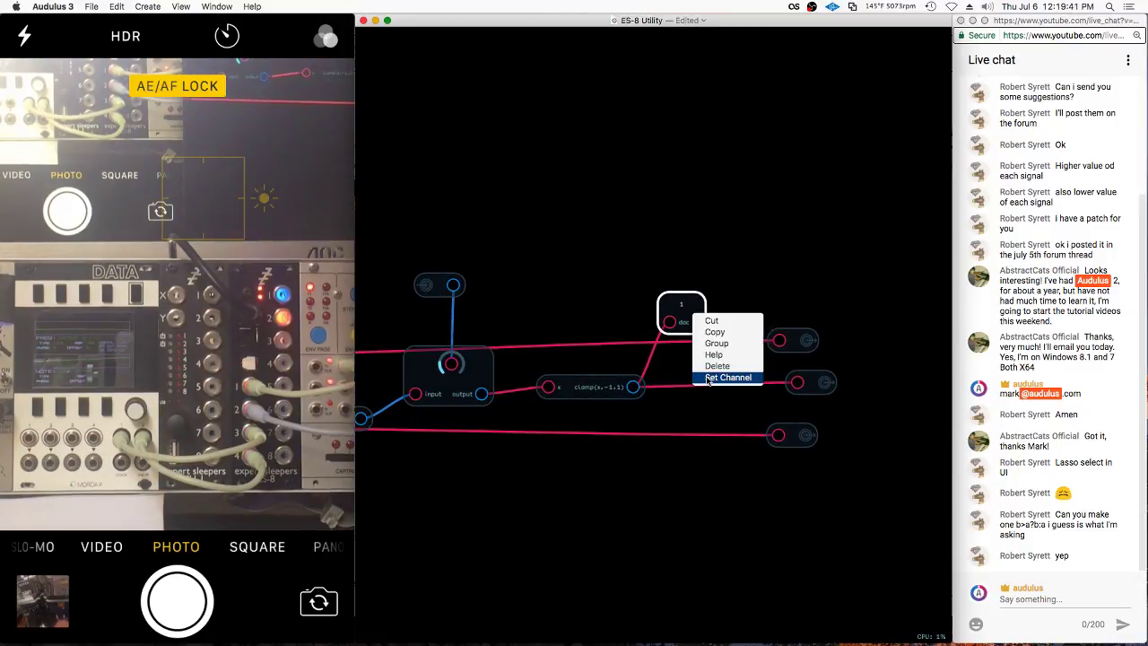
{"action": "left_click", "coordinate": [722, 376]}
{"action": "key", "text": "Escape"}
Zoom out to the panel and turn the lower offset knob nearly to maximum
{"action": "scroll", "coordinate": [751, 351], "scroll_direction": "down", "scroll_amount": 3}
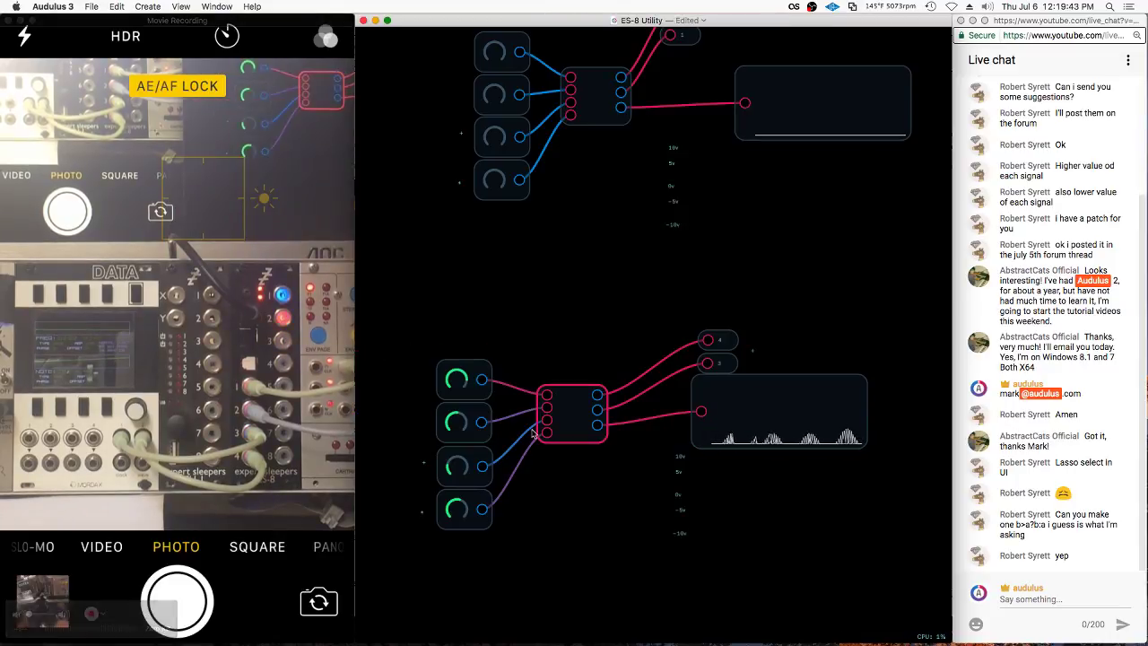
{"action": "scroll", "coordinate": [517, 262], "scroll_direction": "down", "scroll_amount": 3}
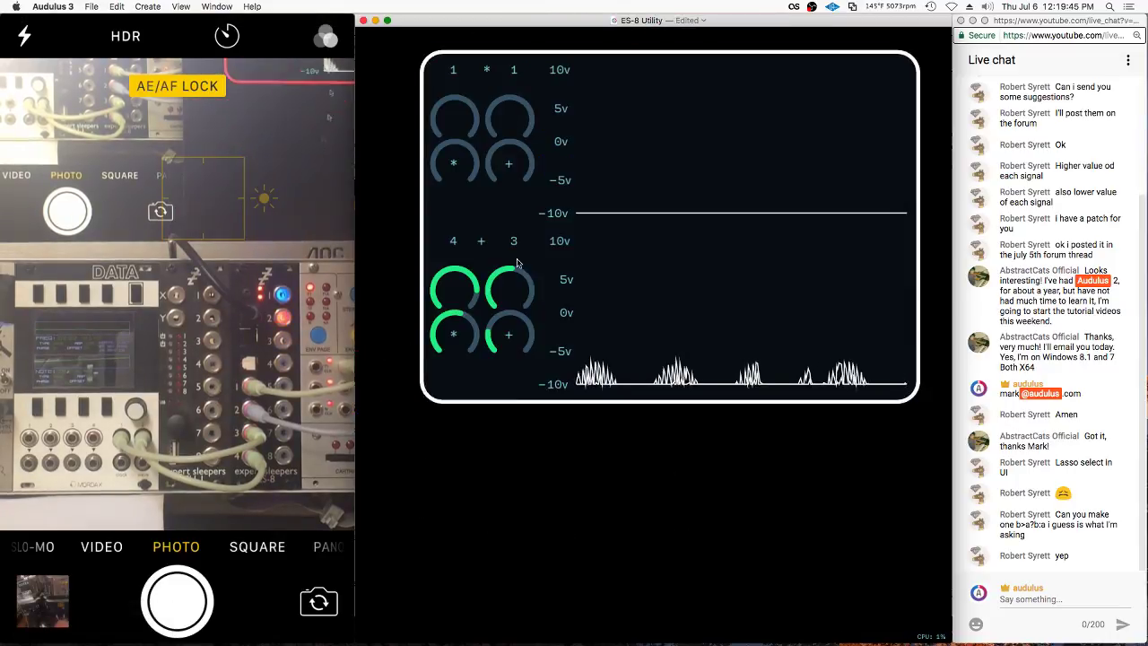
{"action": "left_click_drag", "start_coordinate": [511, 333], "coordinate": [928, 327]}
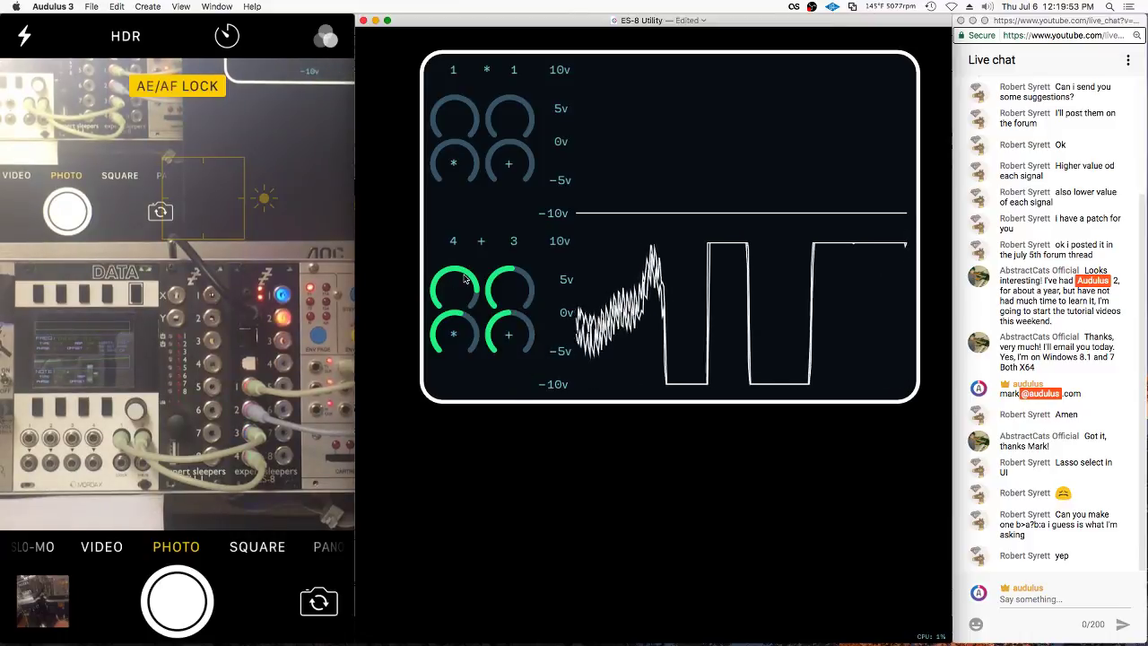
Raise the two left multiply knobs and the upper offset knob
{"action": "left_click_drag", "start_coordinate": [455, 116], "coordinate": [534, 115]}
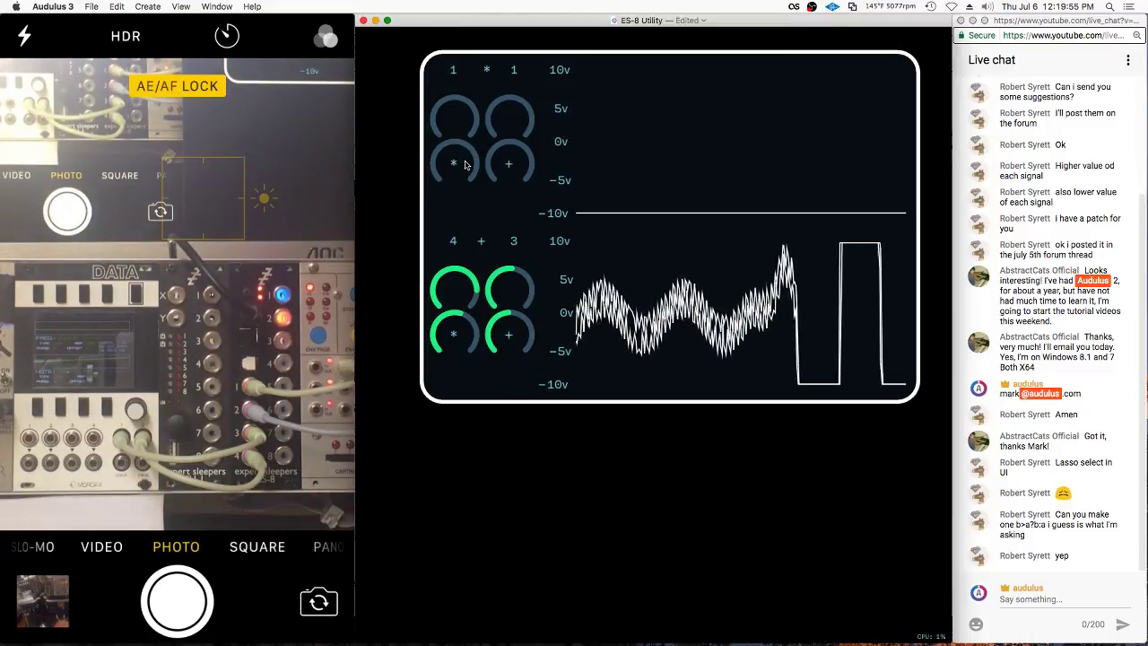
{"action": "left_click_drag", "start_coordinate": [455, 162], "coordinate": [626, 150]}
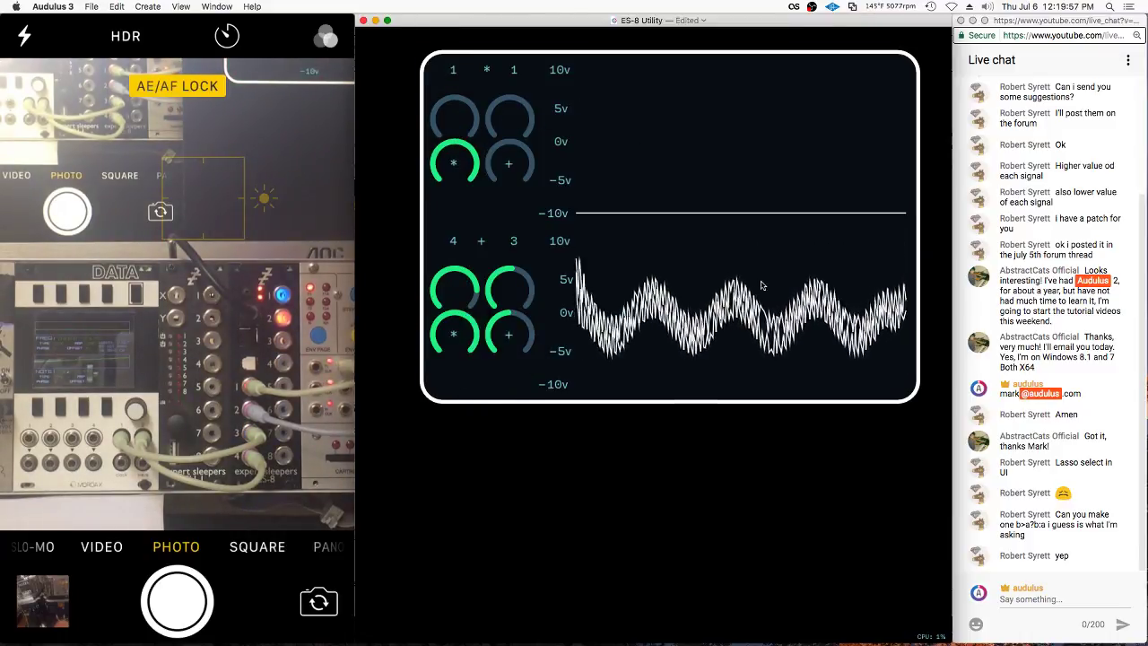
{"action": "mouse_move", "coordinate": [509, 164]}
{"action": "left_mouse_down"}
{"action": "mouse_move", "coordinate": [698, 141]}
{"action": "mouse_move", "coordinate": [686, 147]}
{"action": "left_mouse_up"}
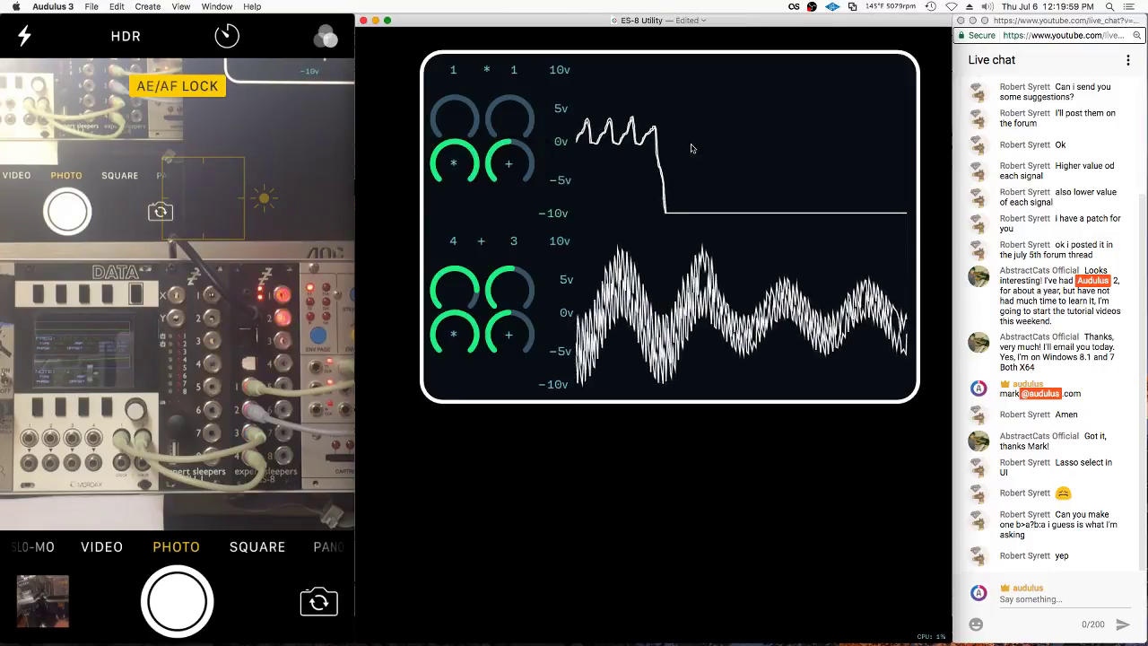
{"action": "left_click", "coordinate": [510, 164]}
Set the upper offset knob to exactly 1 with Set Value, then select the ES-8 Utility module
{"action": "right_click", "coordinate": [511, 164]}
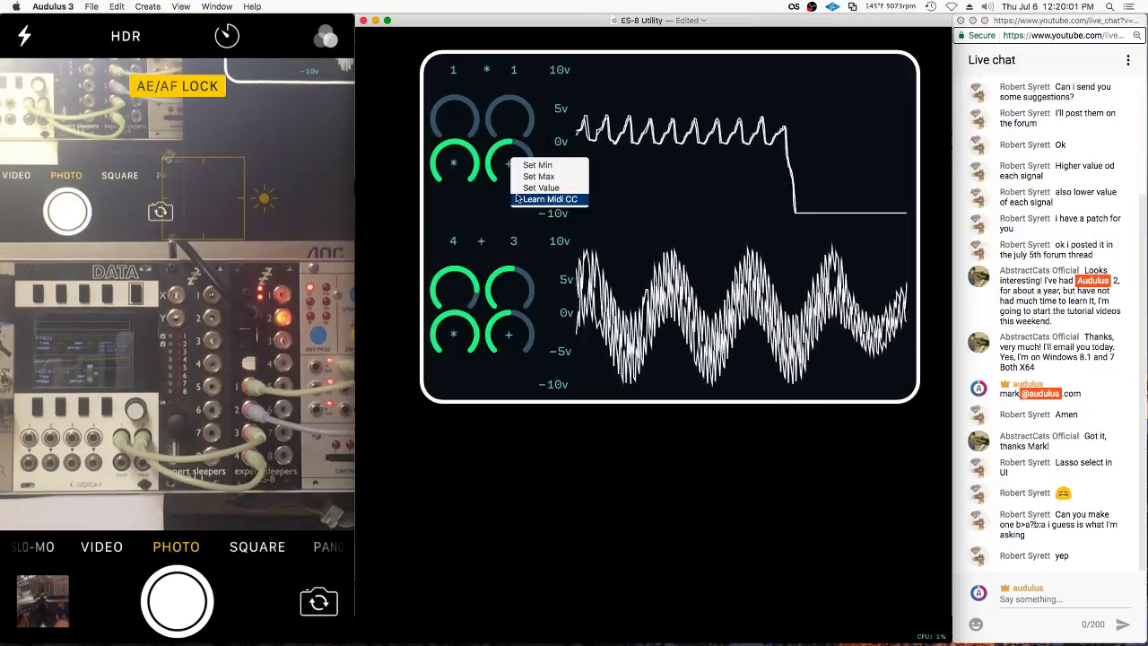
{"action": "left_click", "coordinate": [528, 188]}
{"action": "type", "text": "1"}
{"action": "key", "text": "Return"}
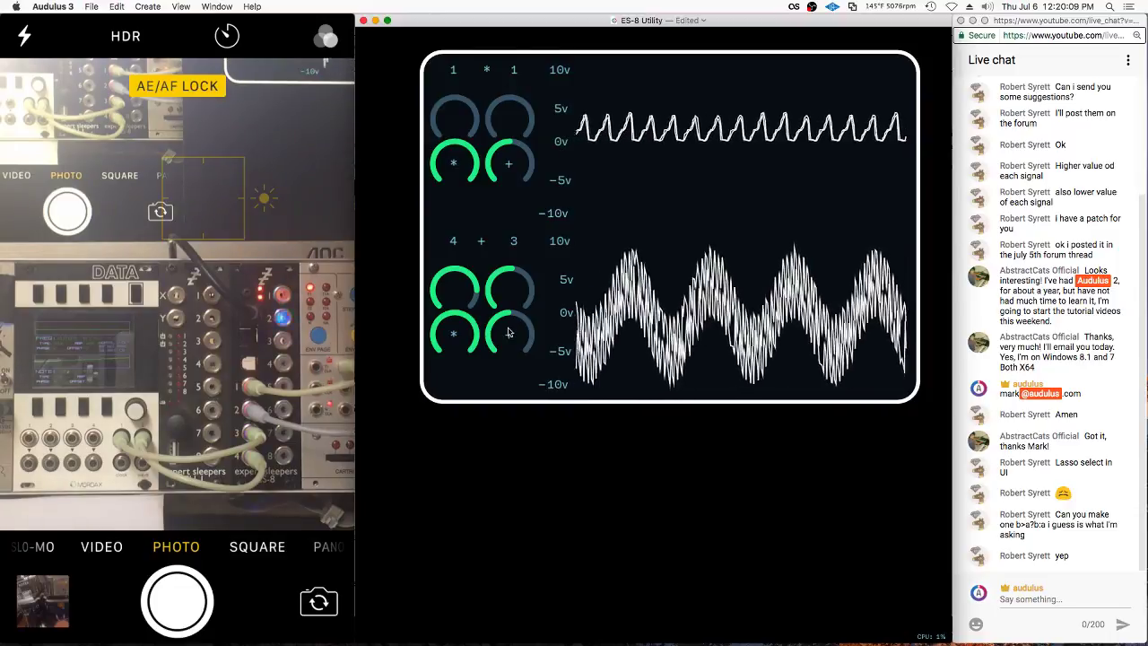
{"action": "left_click", "coordinate": [468, 410]}
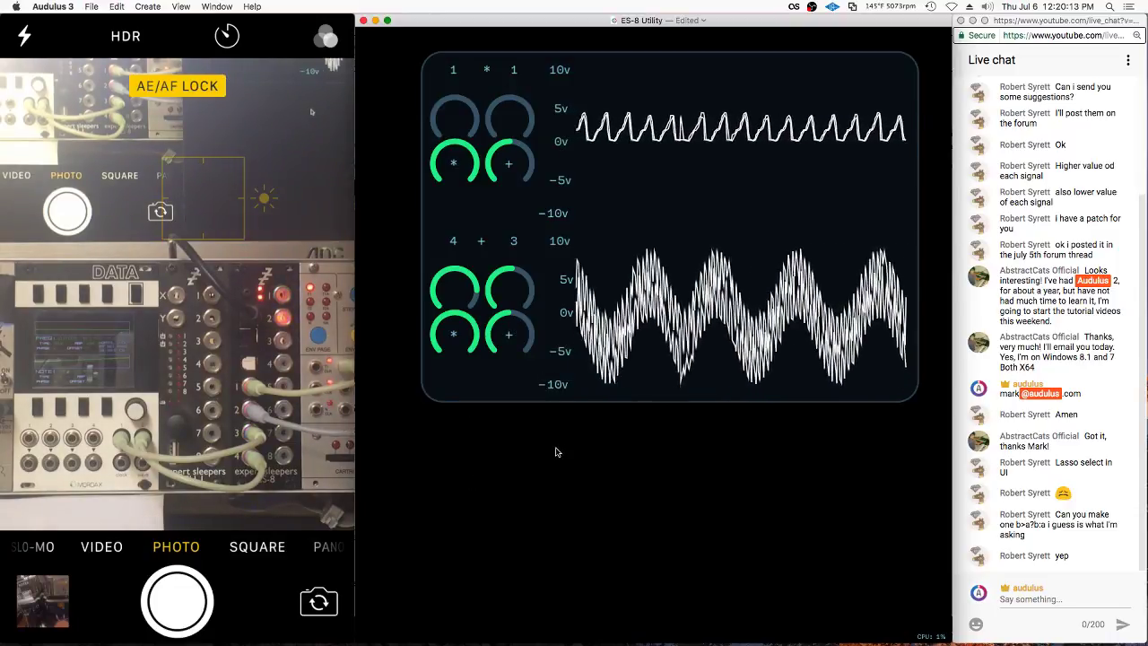
{"action": "scroll", "coordinate": [717, 483], "scroll_direction": "right", "scroll_amount": 1}
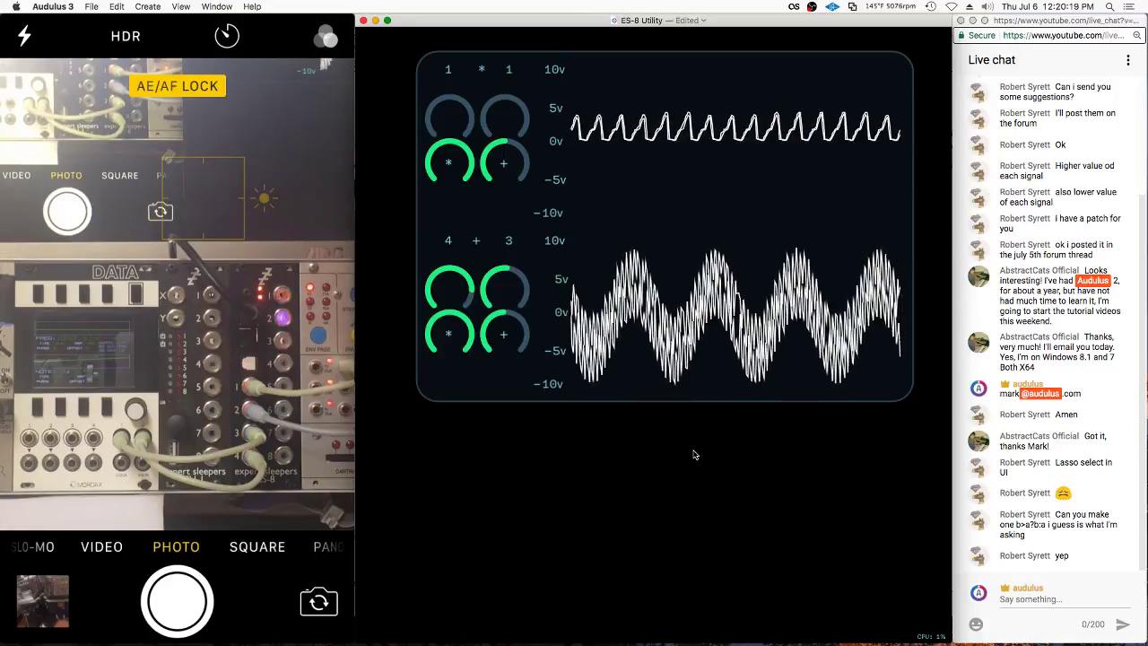
{"action": "left_click", "coordinate": [480, 363]}
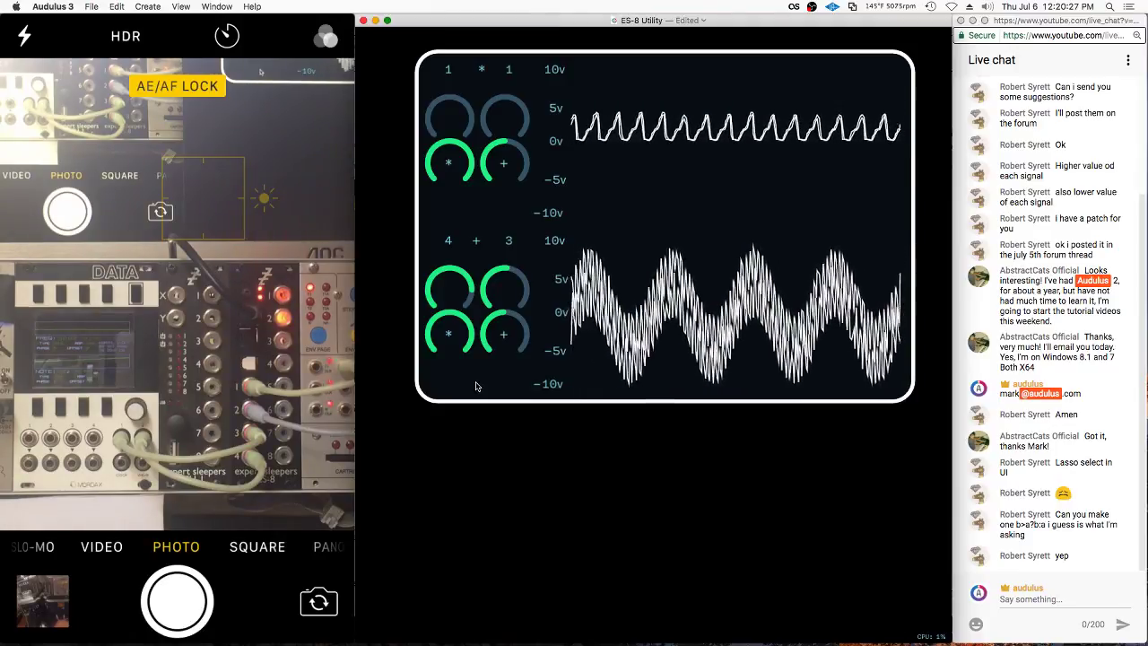
Open the ES-8 Utility patch and move the scope and output nodes down-left
{"action": "double_click", "coordinate": [476, 386]}
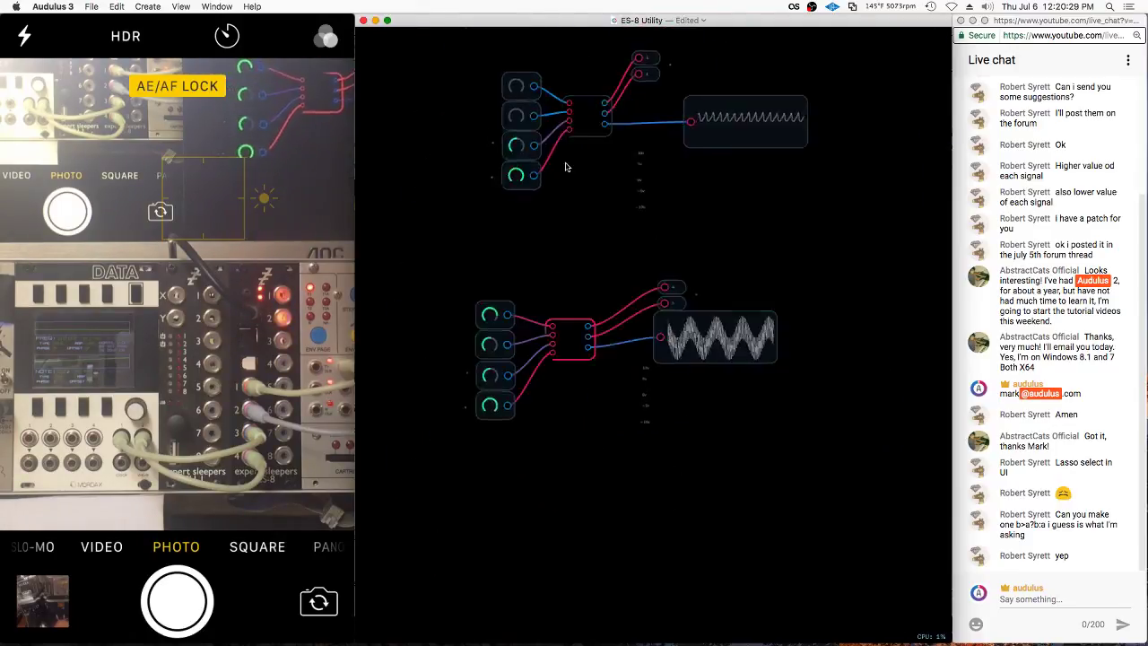
{"action": "scroll", "coordinate": [557, 188], "scroll_direction": "down", "scroll_amount": 3}
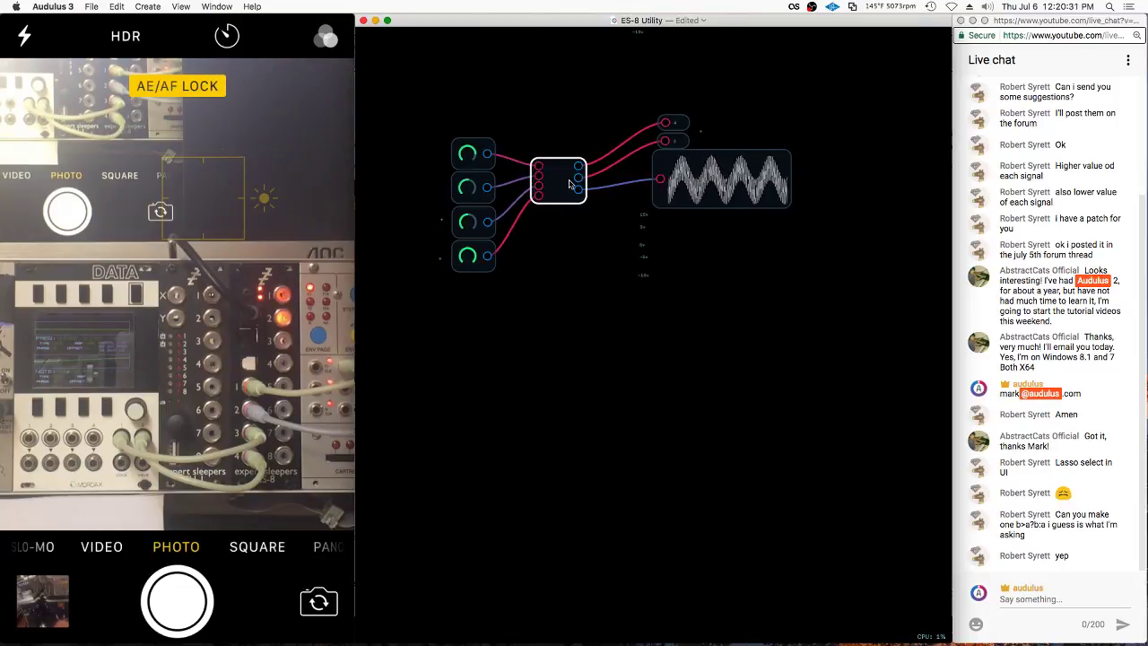
{"action": "mouse_move", "coordinate": [689, 90]}
{"action": "left_mouse_down"}
{"action": "mouse_move", "coordinate": [731, 171]}
{"action": "mouse_move", "coordinate": [707, 204]}
{"action": "left_mouse_up"}
{"action": "left_click", "coordinate": [654, 99]}
Copy the whole knob, mixer and scope group and paste a positioned duplicate
{"action": "left_click_drag", "start_coordinate": [519, 79], "coordinate": [516, 278]}
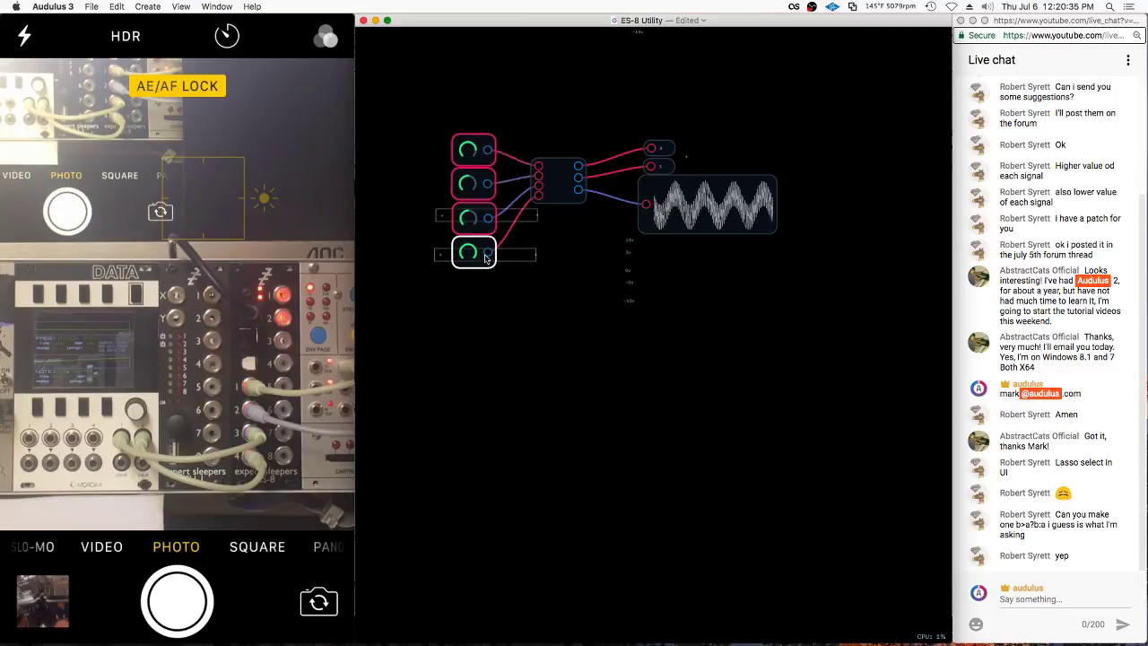
{"action": "mouse_move", "coordinate": [538, 90]}
{"action": "left_mouse_down"}
{"action": "mouse_move", "coordinate": [816, 377]}
{"action": "mouse_move", "coordinate": [807, 394]}
{"action": "left_mouse_up"}
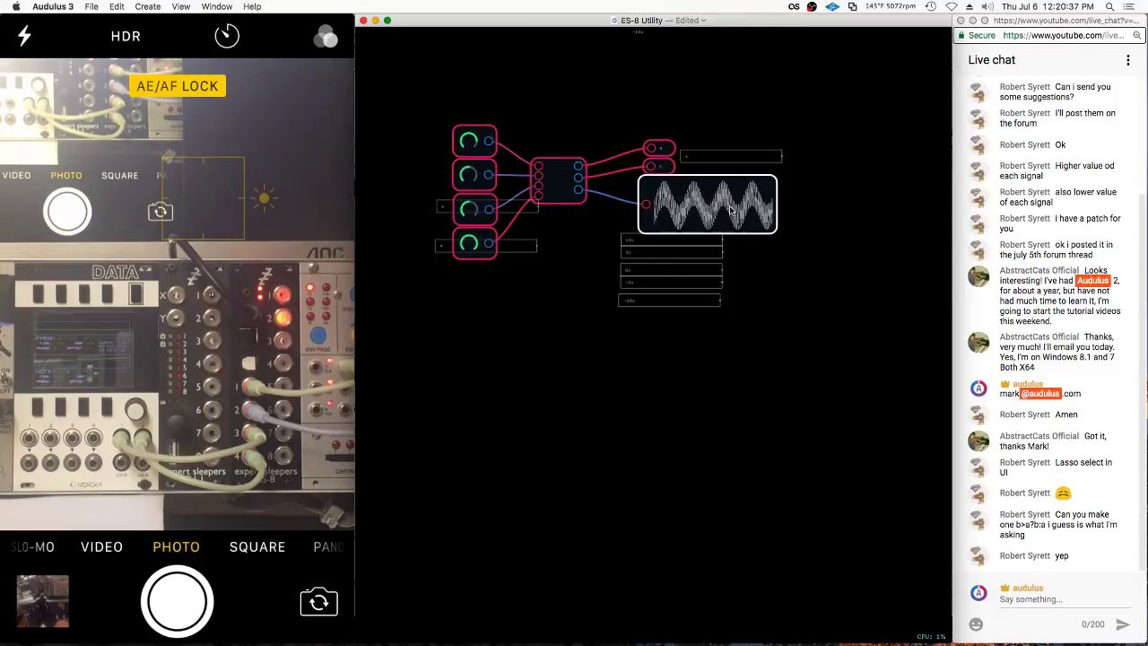
{"action": "key", "text": "super+c"}
{"action": "key", "text": "super+v"}
{"action": "left_click_drag", "start_coordinate": [704, 538], "coordinate": [725, 447]}
Adjust knob levels: raise the copy's second knob, tweak the top third knob, zero the lower first two
{"action": "scroll", "coordinate": [494, 525], "scroll_direction": "up", "scroll_amount": 4}
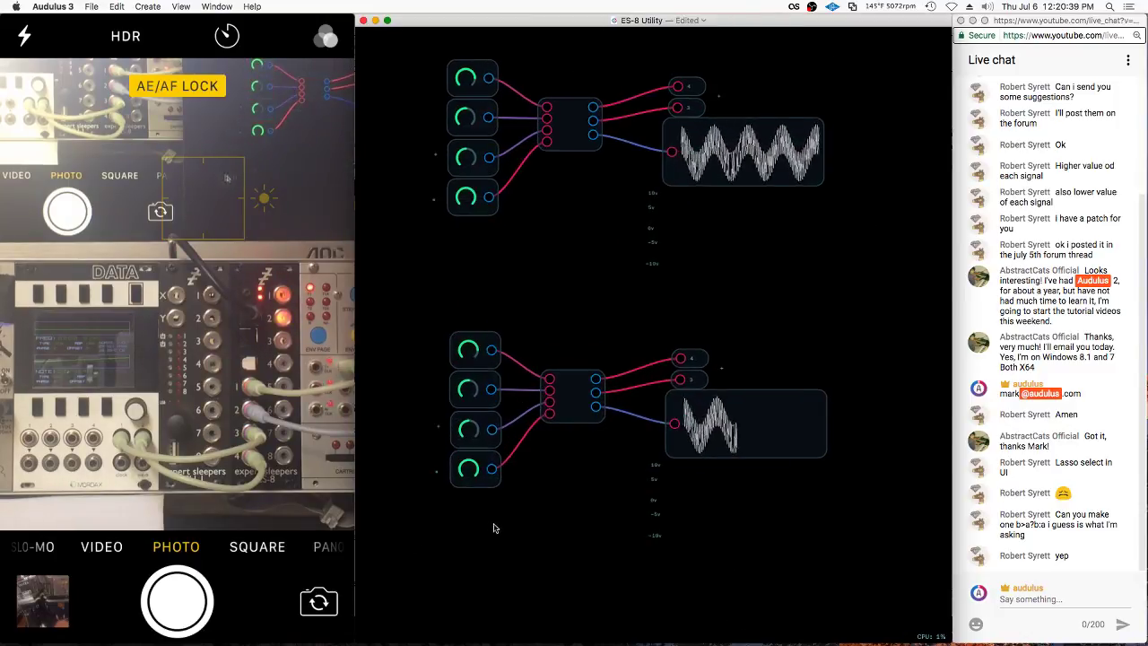
{"action": "left_click", "coordinate": [496, 401]}
{"action": "left_click_drag", "start_coordinate": [496, 401], "coordinate": [495, 372]}
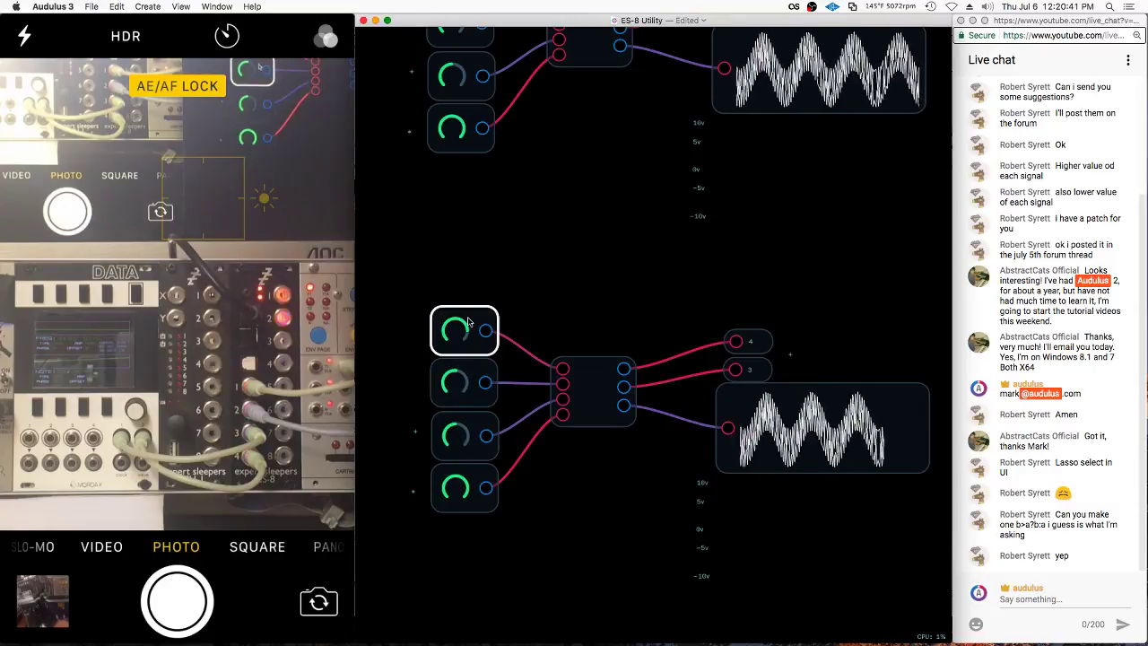
{"action": "scroll", "coordinate": [484, 395], "scroll_direction": "down", "scroll_amount": 3}
{"action": "scroll", "coordinate": [514, 264], "scroll_direction": "up", "scroll_amount": 5}
{"action": "left_click", "coordinate": [539, 184]}
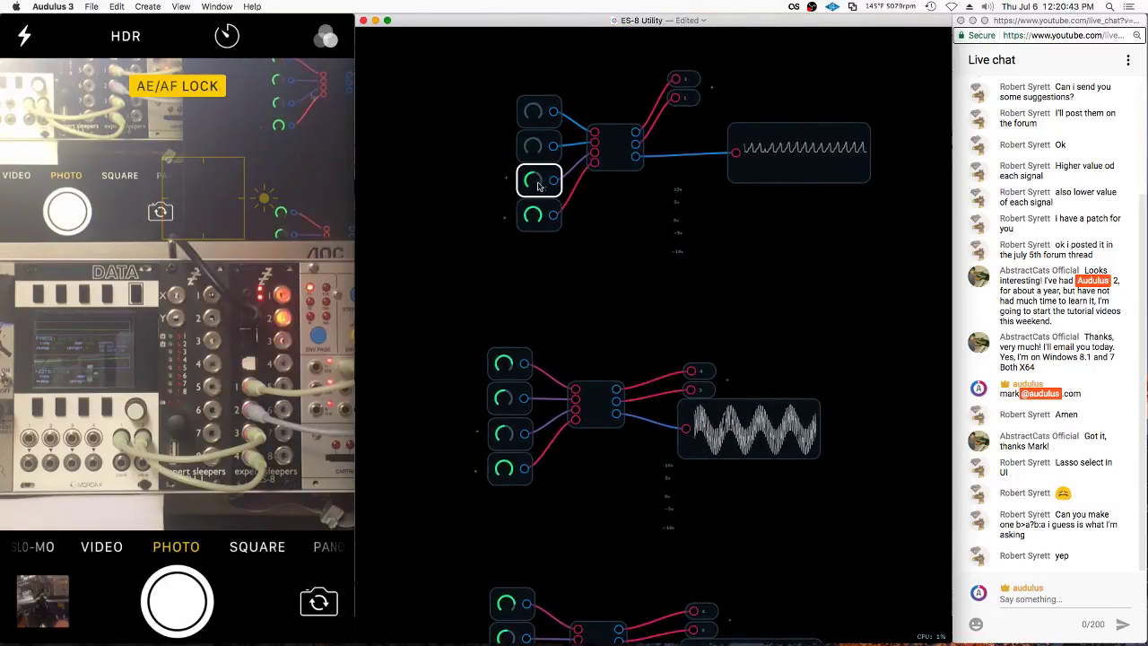
{"action": "left_click_drag", "start_coordinate": [539, 195], "coordinate": [538, 186]}
{"action": "left_click_drag", "start_coordinate": [509, 367], "coordinate": [418, 403]}
{"action": "left_click_drag", "start_coordinate": [506, 400], "coordinate": [425, 541]}
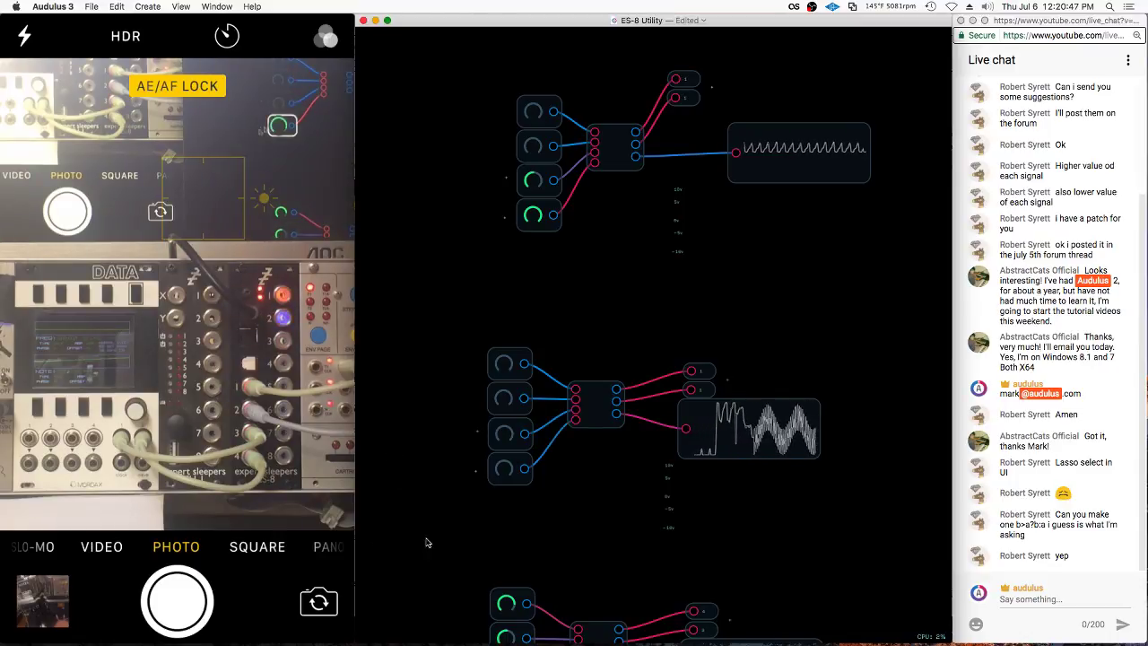
Check the lower output nodes 4 and 3 and reposition the small + label
{"action": "scroll", "coordinate": [503, 431], "scroll_direction": "down", "scroll_amount": 3}
{"action": "scroll", "coordinate": [529, 327], "scroll_direction": "down", "scroll_amount": 3}
{"action": "left_click", "coordinate": [671, 346]}
{"action": "scroll", "coordinate": [670, 349], "scroll_direction": "up", "scroll_amount": 2}
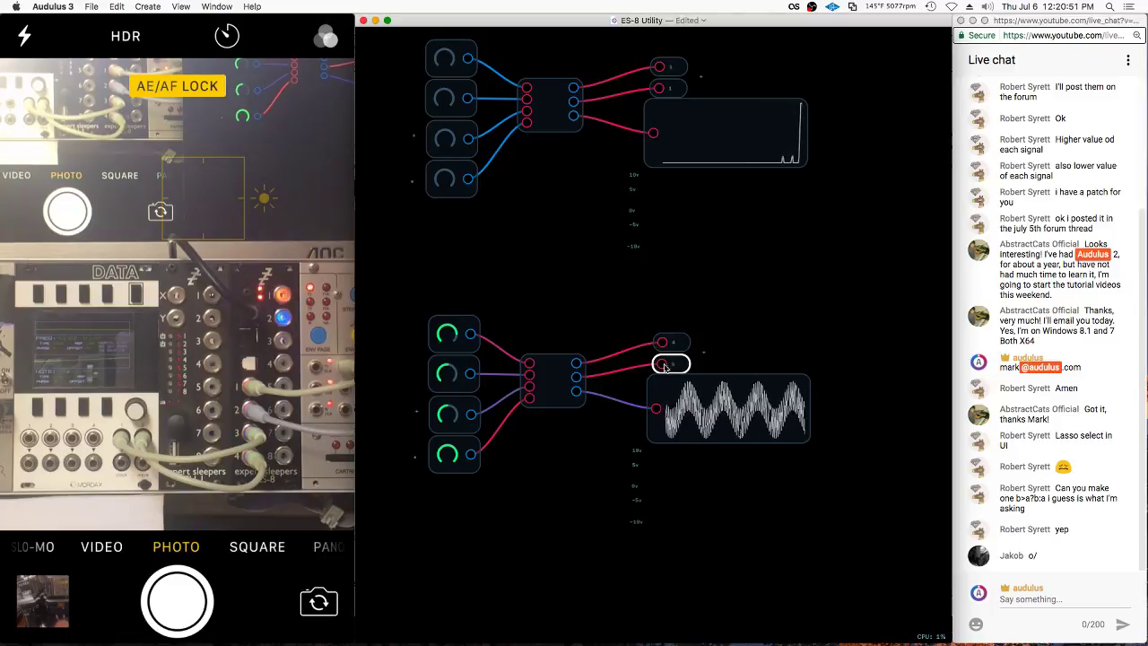
{"action": "scroll", "coordinate": [508, 506], "scroll_direction": "down", "scroll_amount": 2}
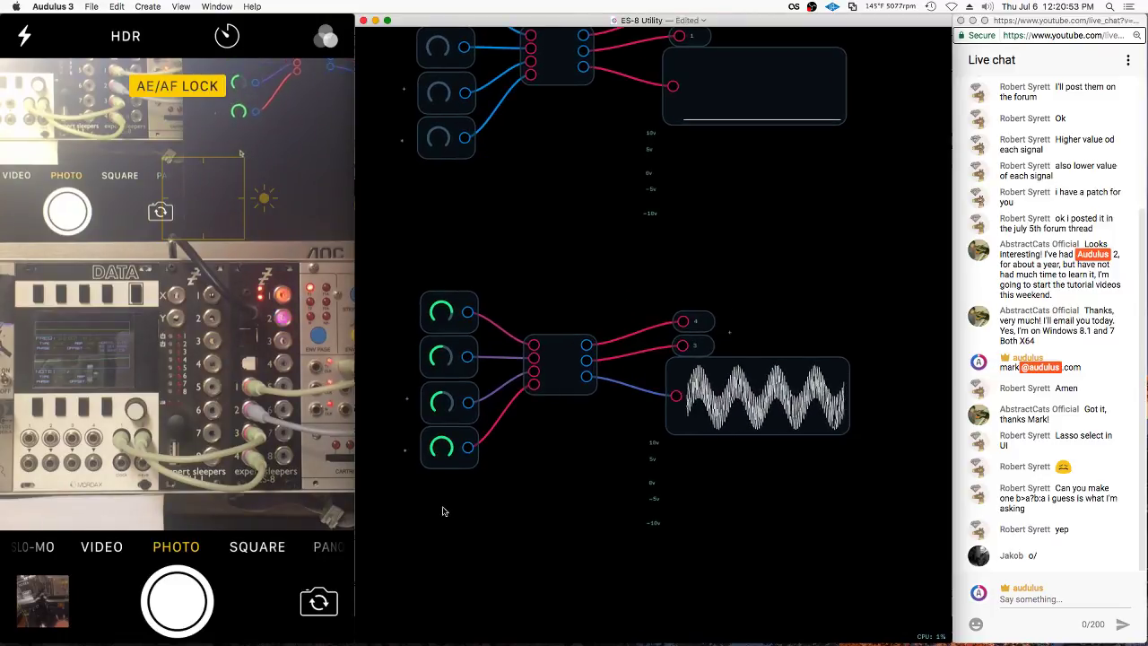
{"action": "scroll", "coordinate": [543, 498], "scroll_direction": "down", "scroll_amount": 2}
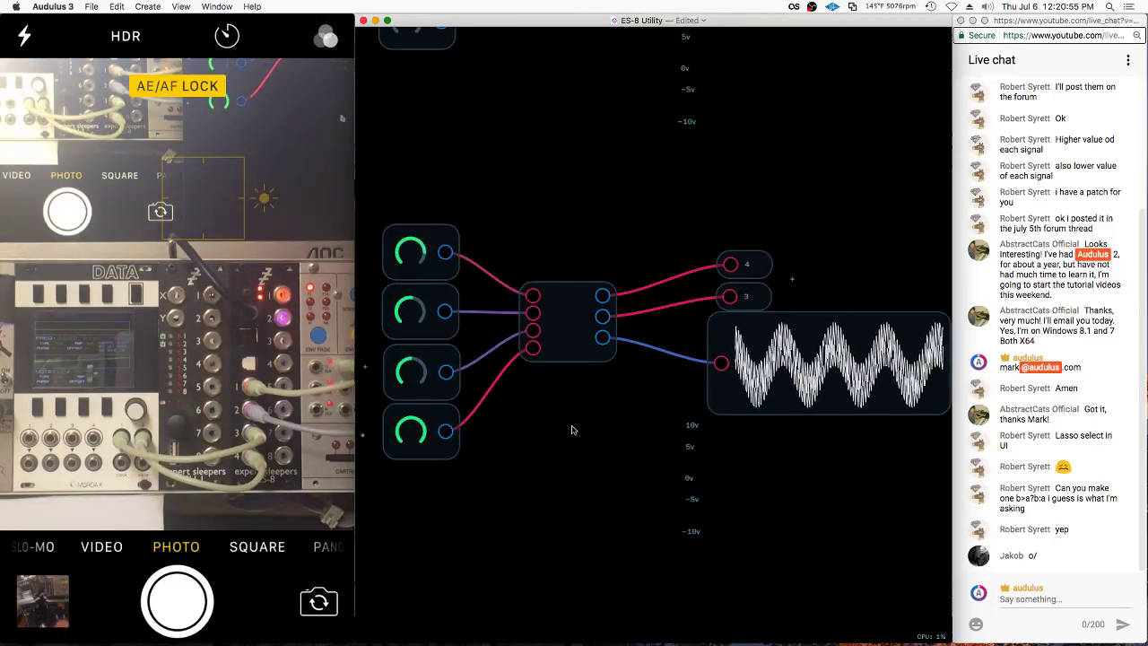
{"action": "key", "text": "super+v"}
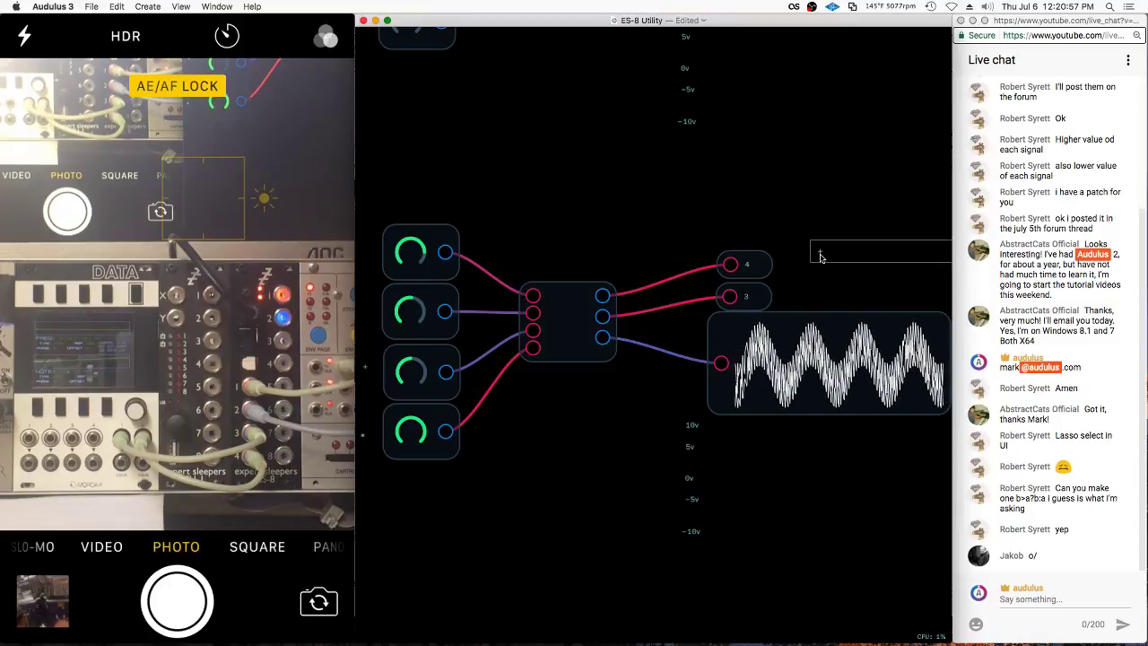
{"action": "left_click_drag", "start_coordinate": [816, 251], "coordinate": [784, 281]}
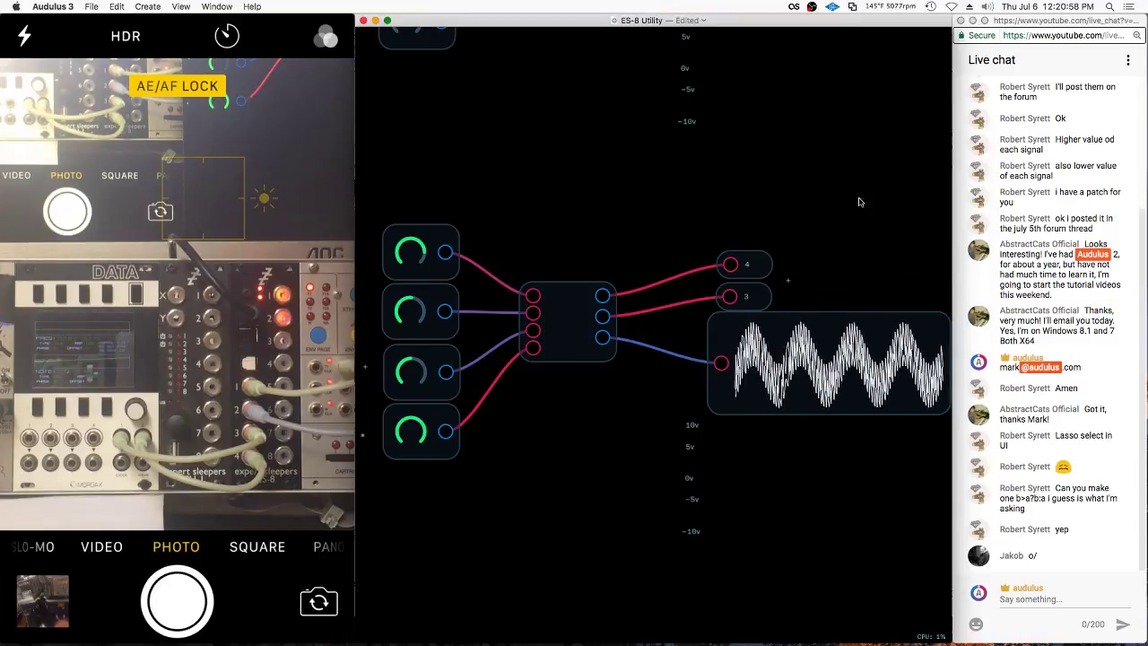
In Edit UI, move the 4 label beside the 3 label under the bottom scope
{"action": "right_click", "coordinate": [760, 258]}
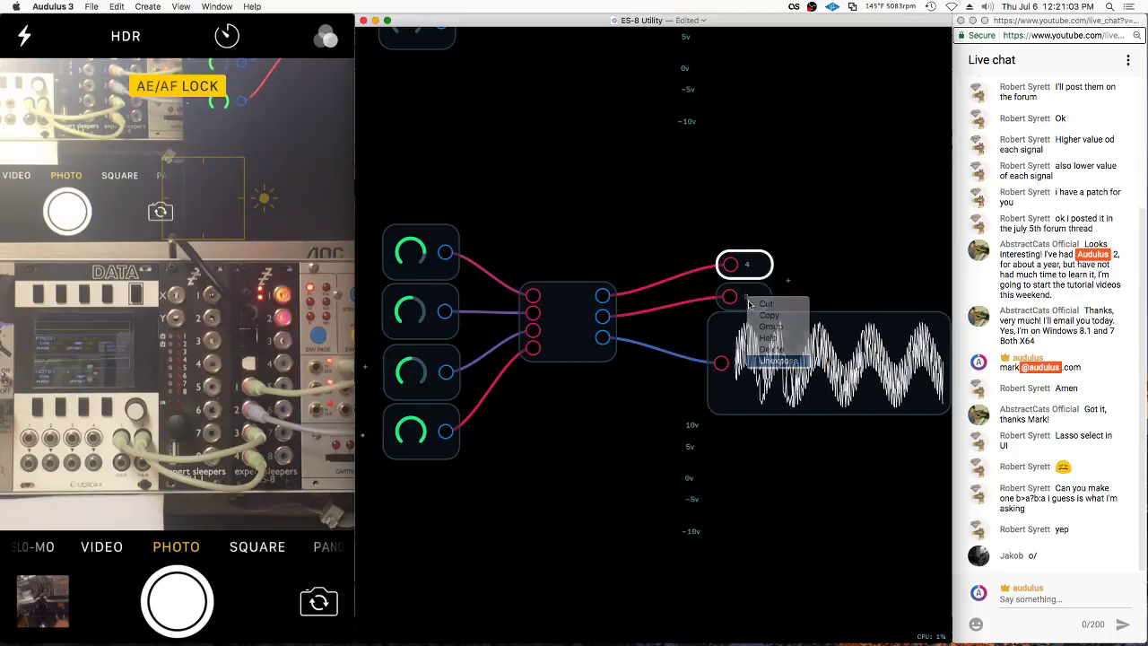
{"action": "key", "text": "Escape"}
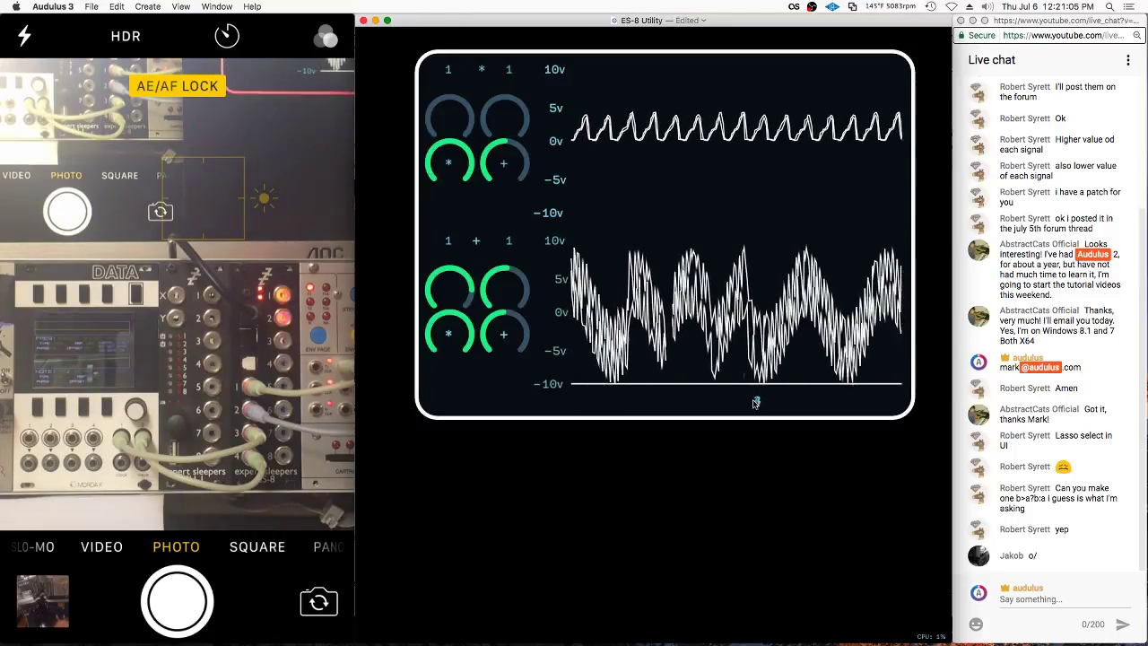
{"action": "right_click", "coordinate": [658, 404]}
{"action": "left_click", "coordinate": [678, 476]}
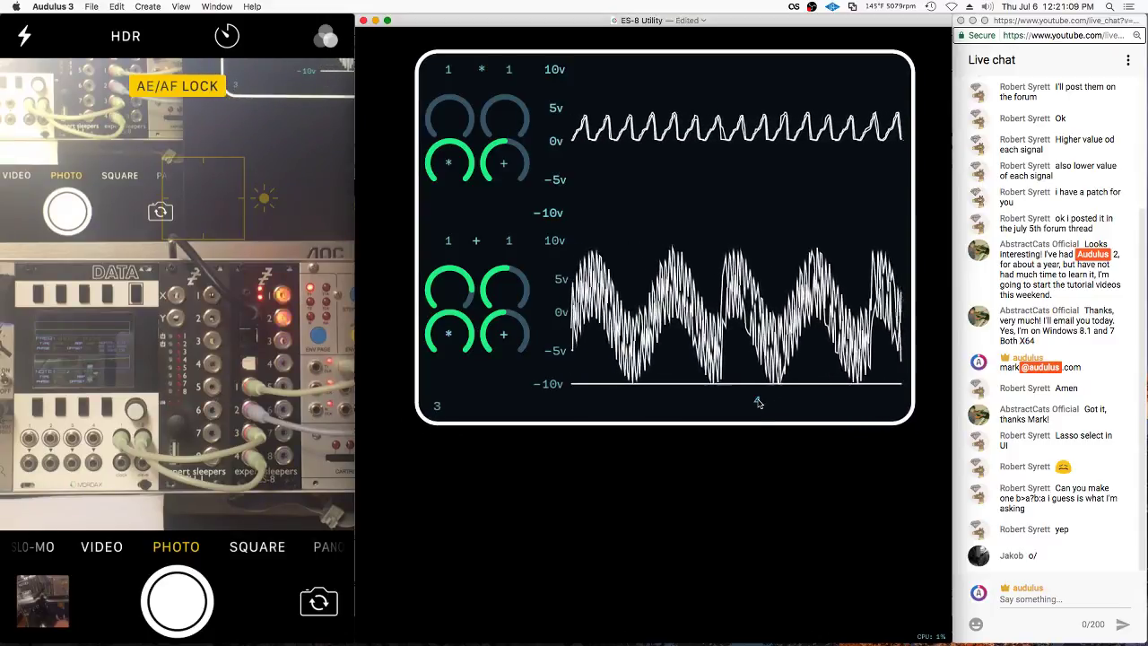
{"action": "left_click_drag", "start_coordinate": [756, 400], "coordinate": [487, 405]}
{"action": "key", "text": "Escape"}
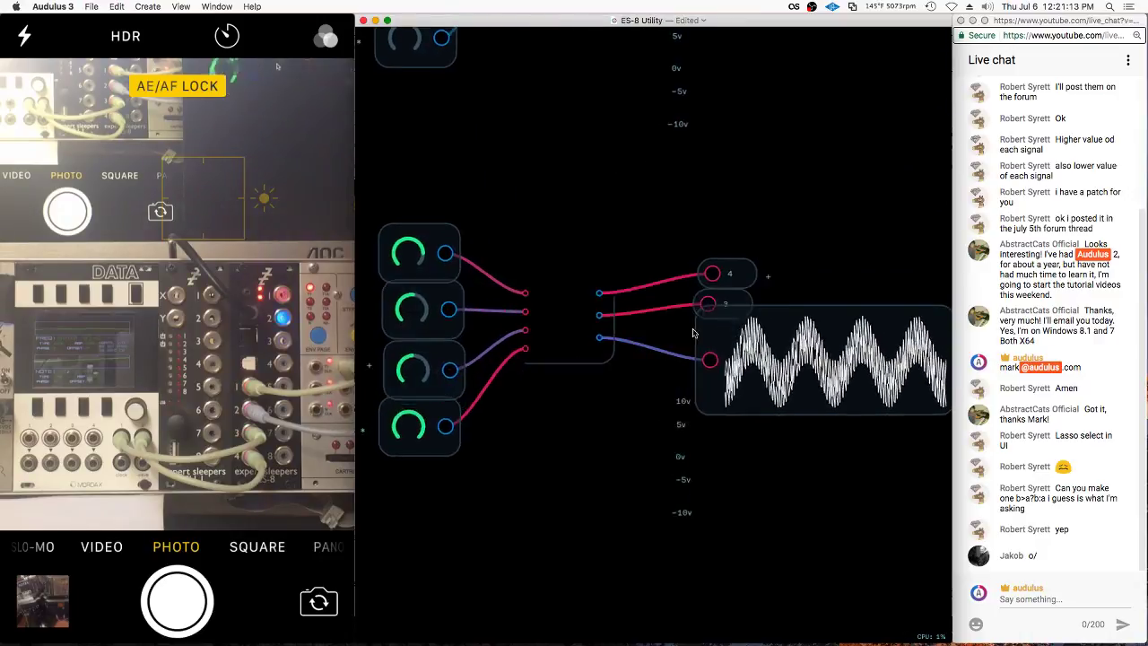
Expose the + label on the panel and place it between 3 and 4
{"action": "right_click", "coordinate": [790, 283]}
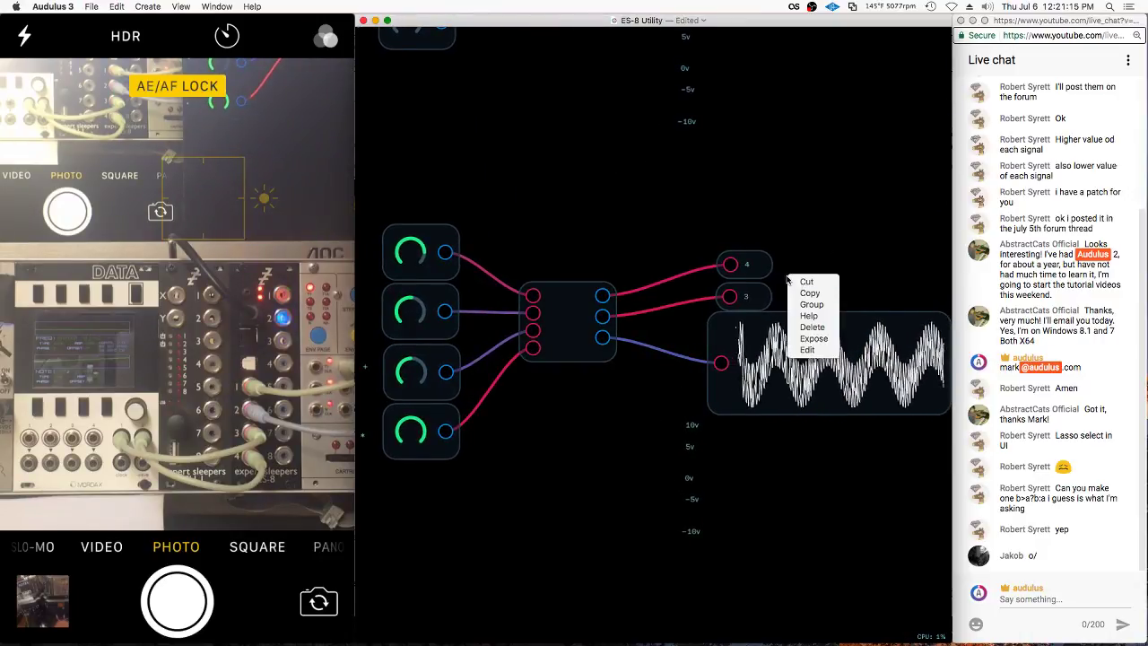
{"action": "left_click", "coordinate": [804, 341]}
{"action": "key", "text": "Escape"}
{"action": "left_click_drag", "start_coordinate": [756, 403], "coordinate": [468, 409]}
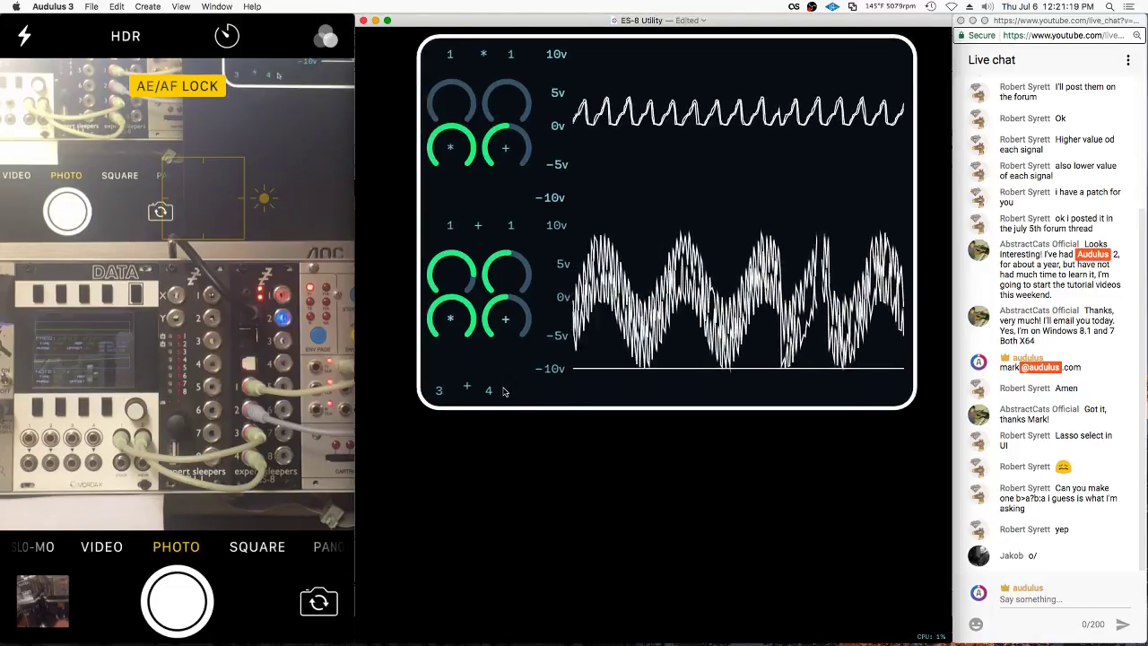
{"action": "key", "text": "Escape"}
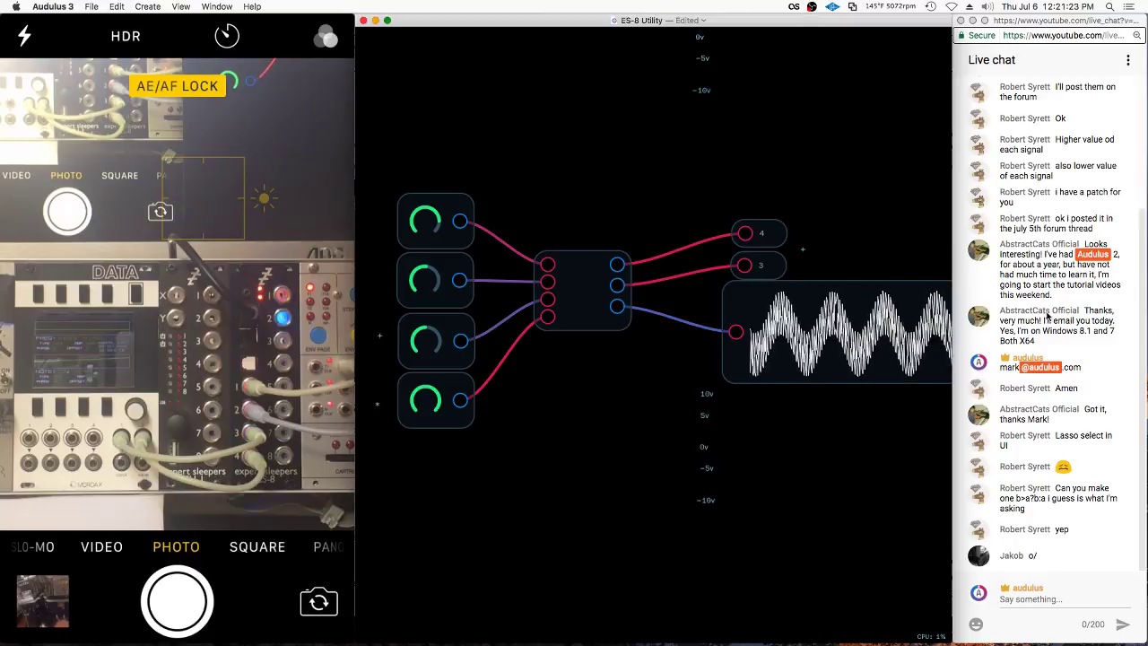
{"action": "scroll", "coordinate": [1053, 543], "scroll_direction": "up", "scroll_amount": 4}
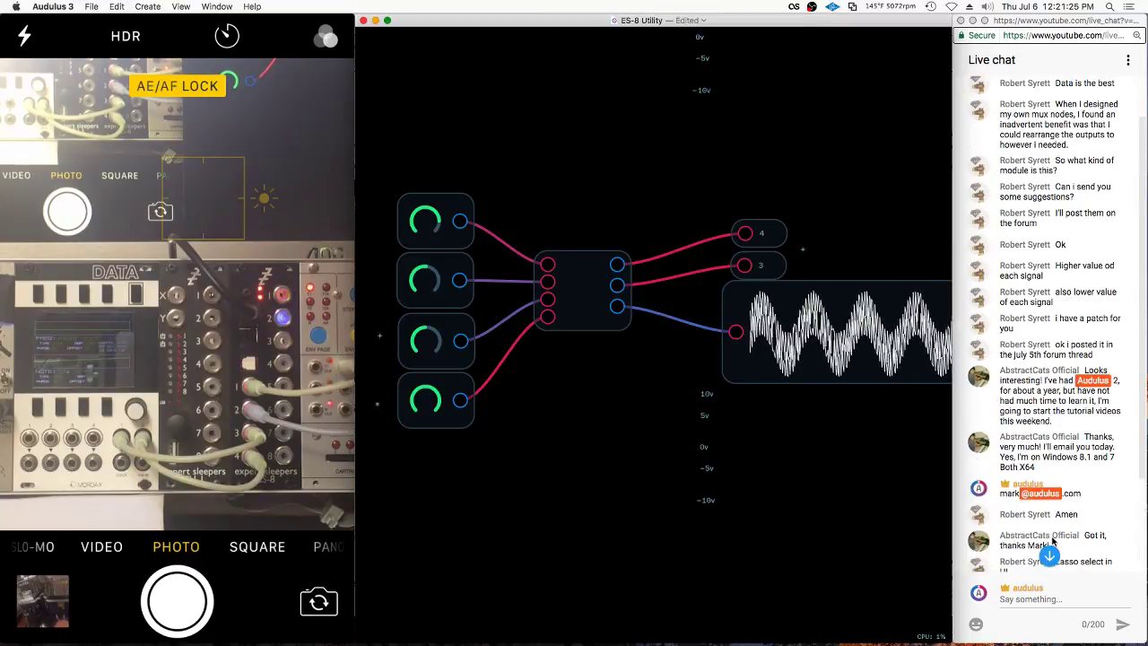
{"action": "scroll", "coordinate": [1053, 543], "scroll_direction": "down", "scroll_amount": 4}
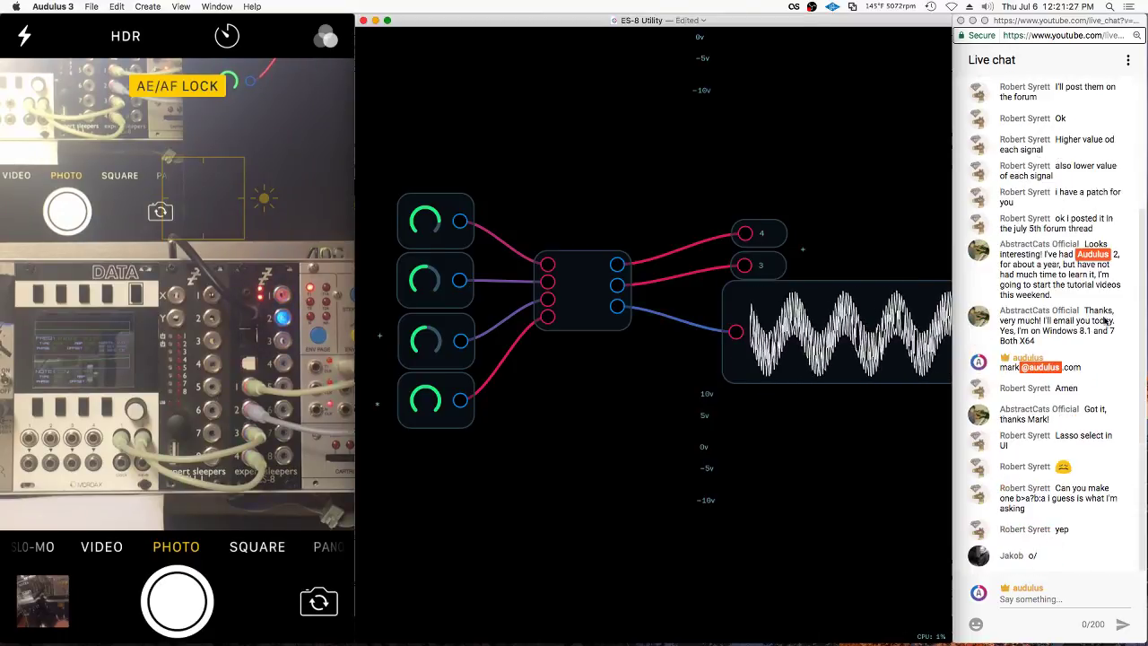
{"action": "left_click", "coordinate": [1054, 503]}
{"action": "left_click_drag", "start_coordinate": [1049, 500], "coordinate": [1016, 498]}
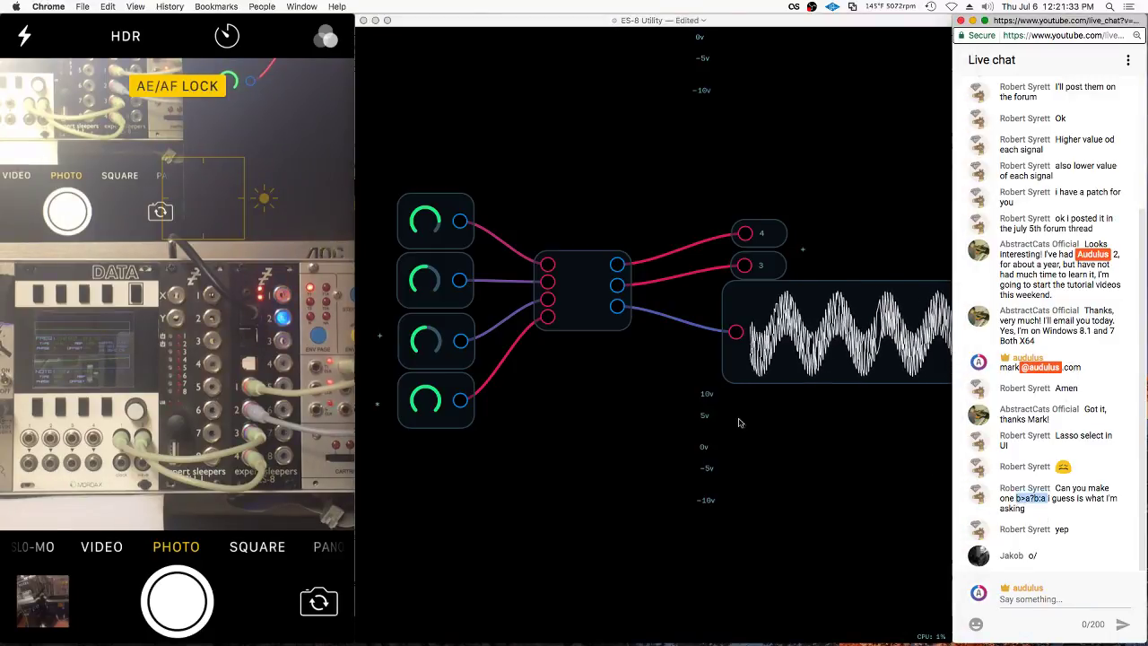
{"action": "left_click", "coordinate": [566, 401]}
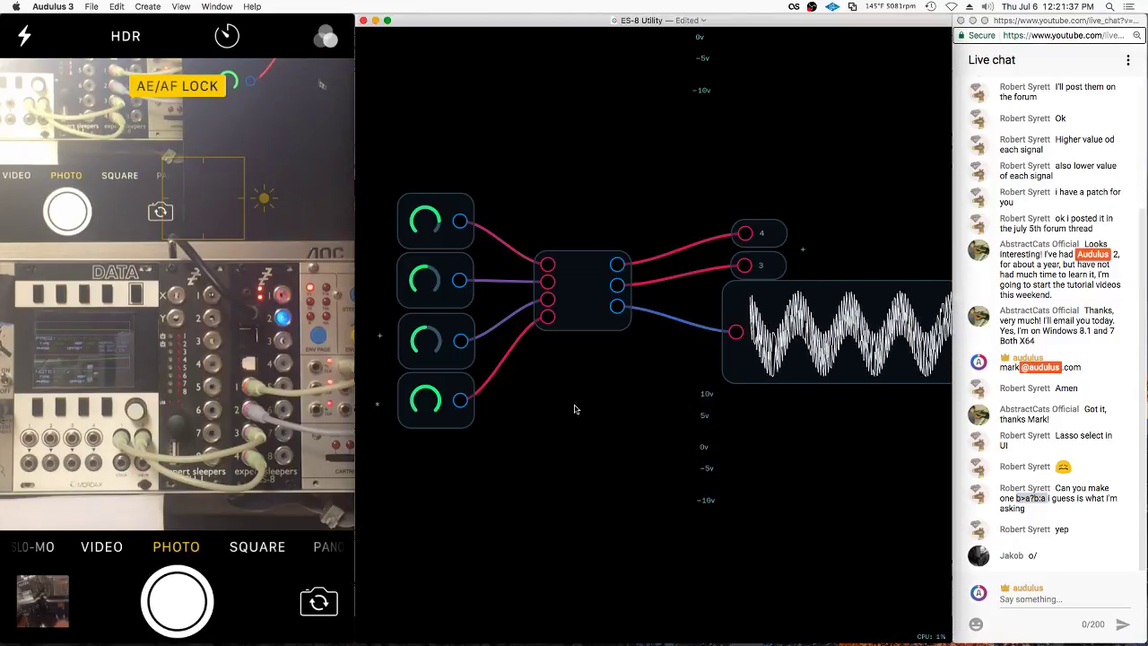
{"action": "left_click", "coordinate": [987, 490]}
Inside the central module's patch, shift the right-hand nodes right to make room
{"action": "double_click", "coordinate": [584, 294]}
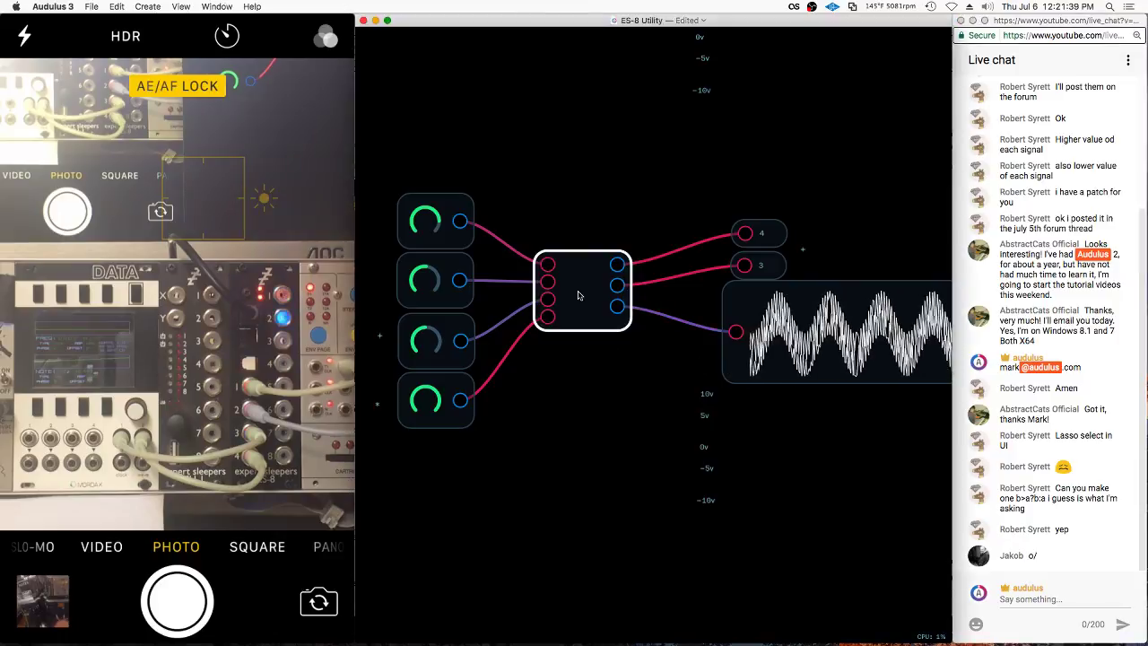
{"action": "scroll", "coordinate": [851, 222], "scroll_direction": "left", "scroll_amount": 5}
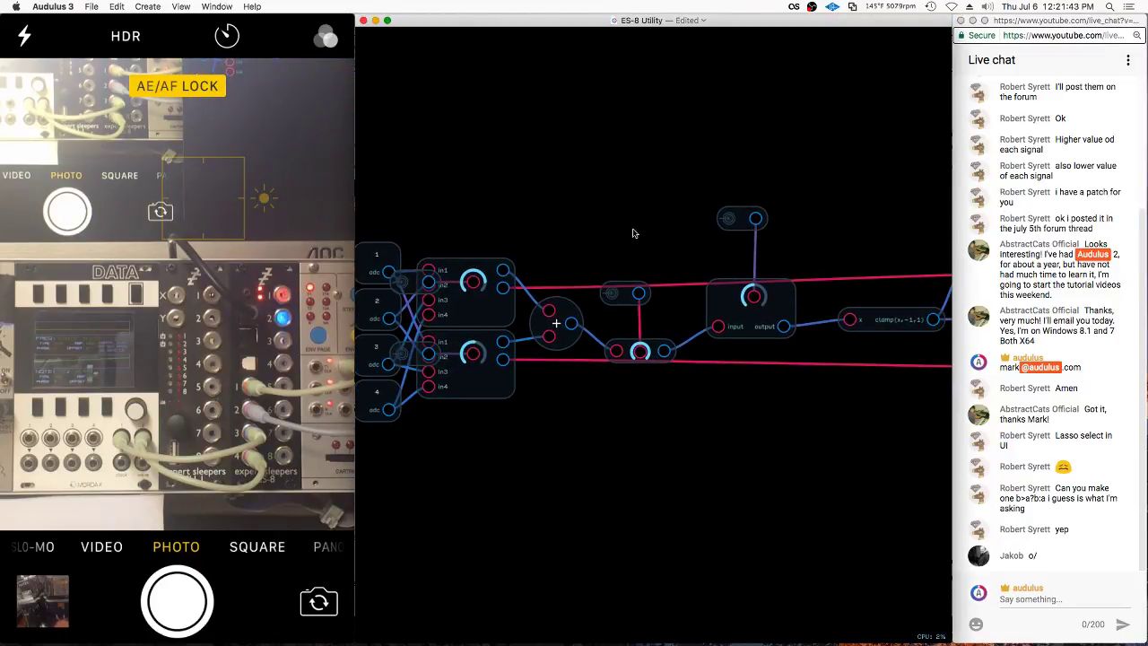
{"action": "scroll", "coordinate": [609, 241], "scroll_direction": "down", "scroll_amount": 3}
{"action": "mouse_move", "coordinate": [630, 206]}
{"action": "left_mouse_down"}
{"action": "mouse_move", "coordinate": [914, 155]}
{"action": "mouse_move", "coordinate": [775, 192]}
{"action": "left_mouse_up"}
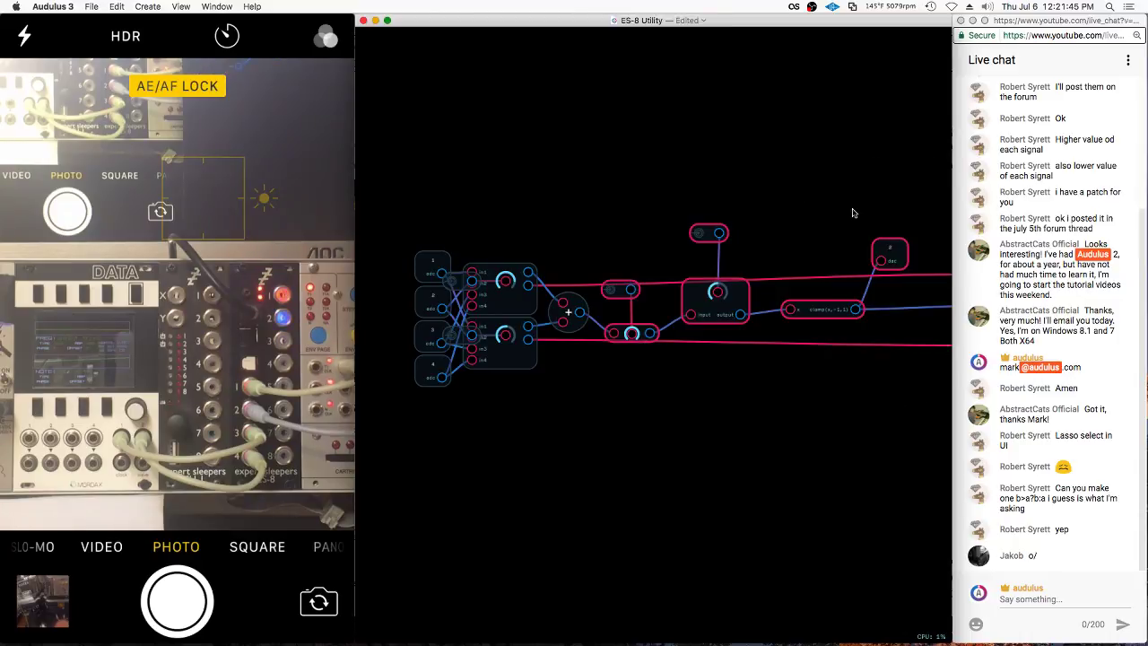
{"action": "scroll", "coordinate": [852, 212], "scroll_direction": "right", "scroll_amount": 4}
{"action": "right_click", "coordinate": [770, 257]}
{"action": "left_click", "coordinate": [794, 325]}
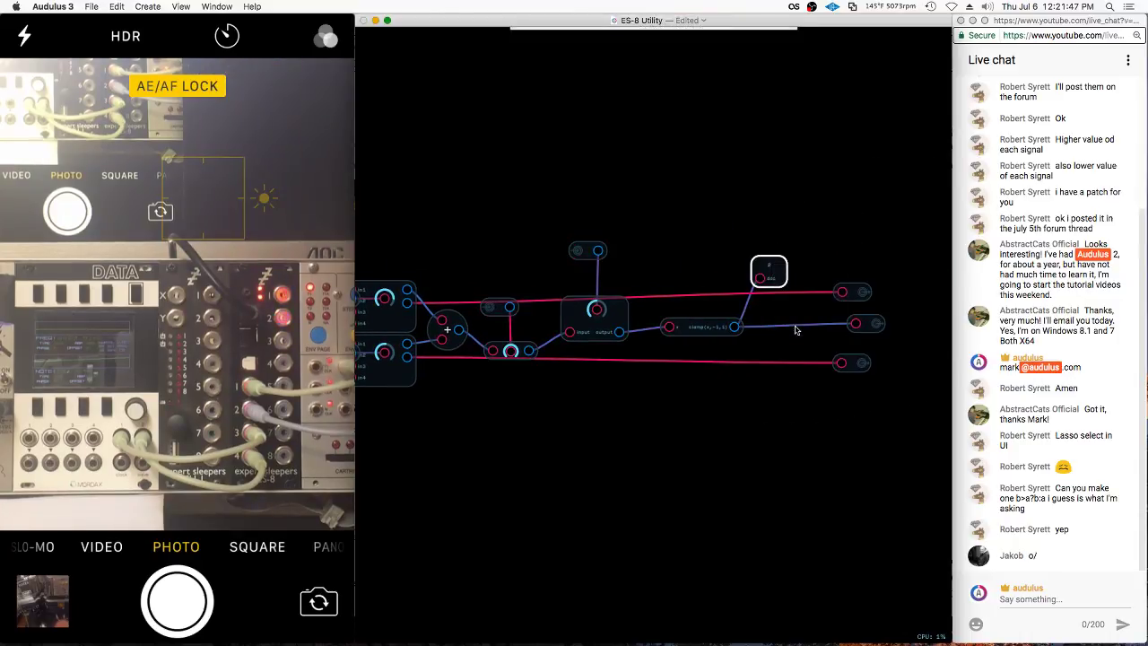
{"action": "mouse_move", "coordinate": [813, 263]}
{"action": "left_mouse_down"}
{"action": "mouse_move", "coordinate": [774, 526]}
{"action": "mouse_move", "coordinate": [571, 455]}
{"action": "mouse_move", "coordinate": [489, 193]}
{"action": "left_mouse_up"}
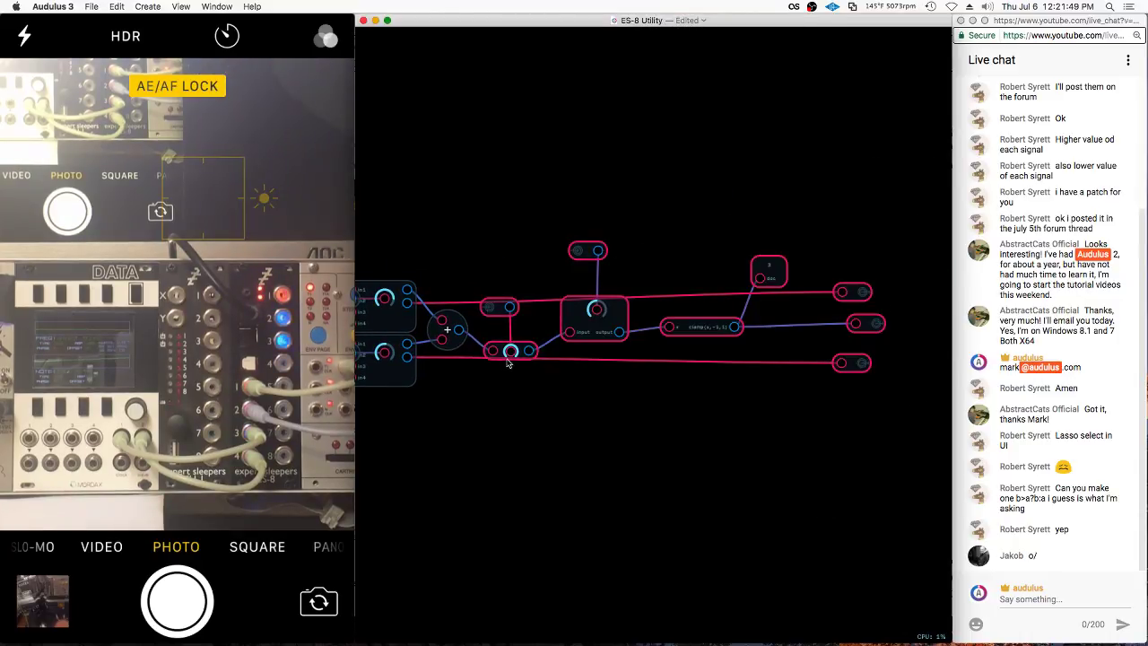
{"action": "left_click_drag", "start_coordinate": [504, 355], "coordinate": [560, 357]}
{"action": "left_click", "coordinate": [543, 260]}
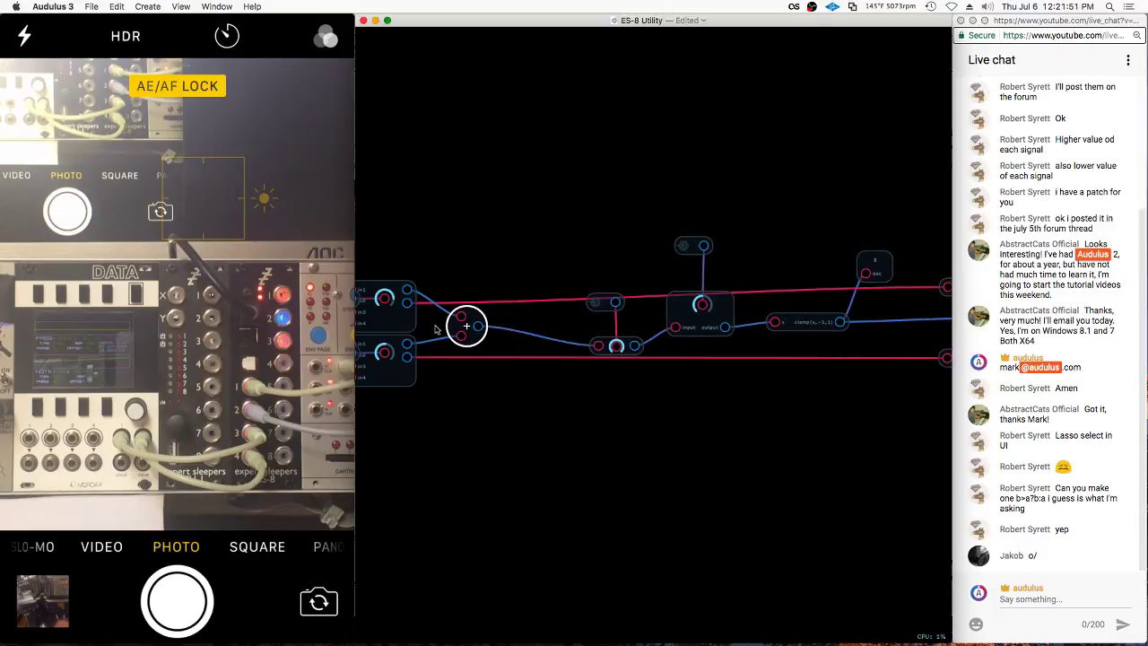
Add an expression node with the formula b>a?b:a
{"action": "scroll", "coordinate": [448, 318], "scroll_direction": "up", "scroll_amount": 3}
{"action": "right_click", "coordinate": [547, 319]}
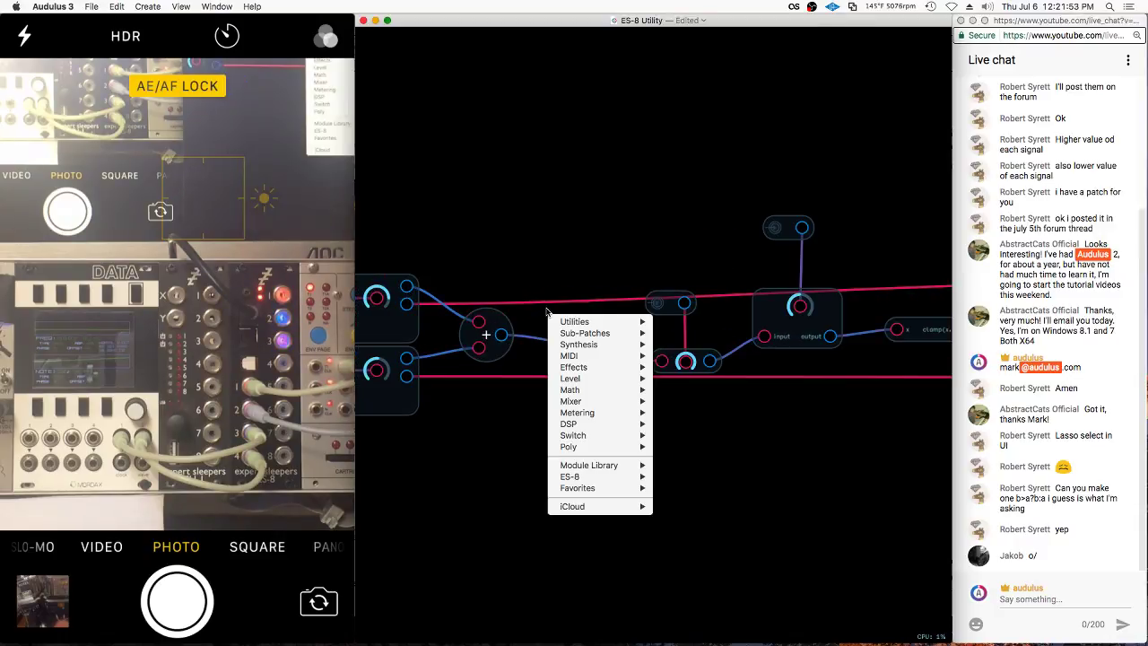
{"action": "mouse_move", "coordinate": [592, 390]}
{"action": "left_click", "coordinate": [675, 391]}
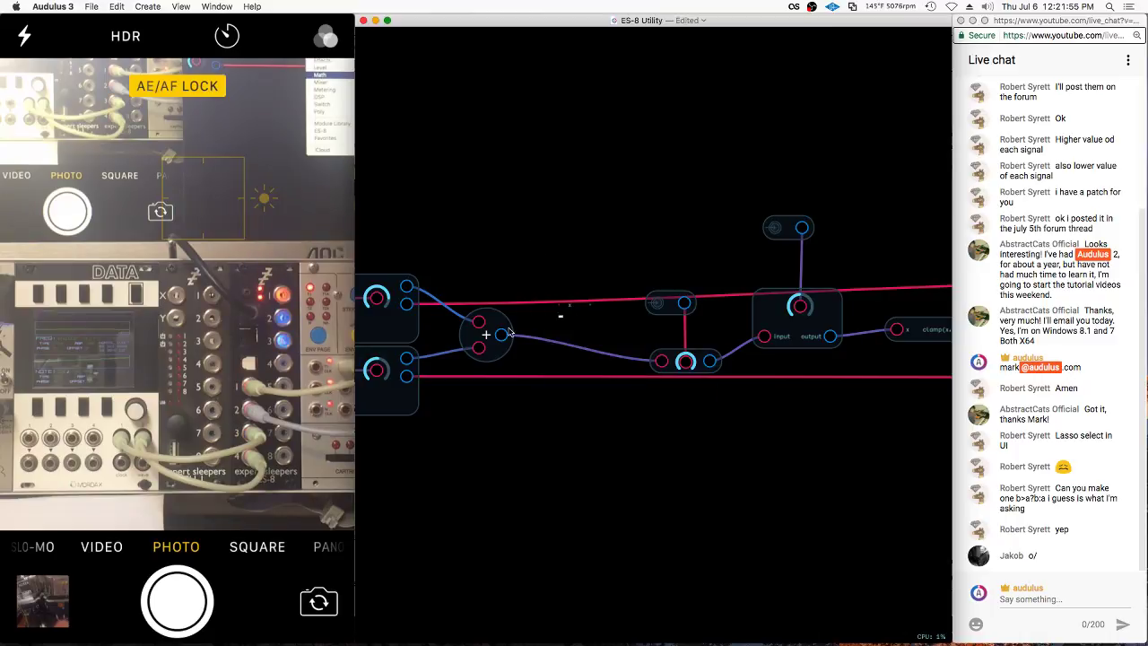
{"action": "right_click", "coordinate": [572, 305]}
{"action": "left_click", "coordinate": [589, 367]}
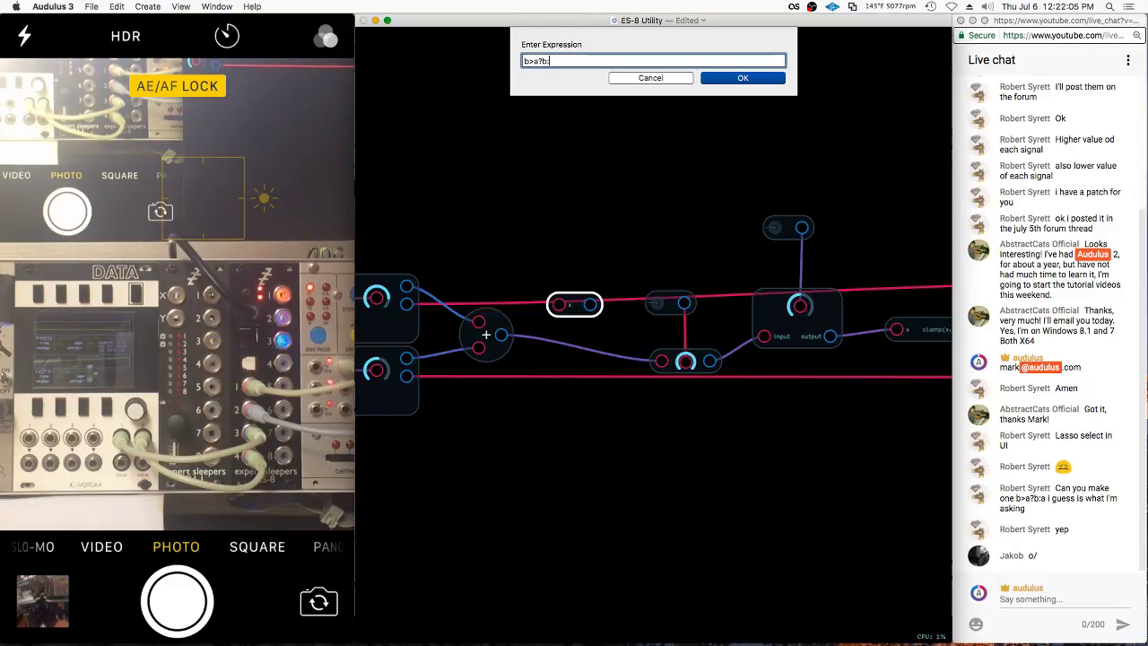
{"action": "type", "text": "b>a?b:a"}
{"action": "key", "text": "Return"}
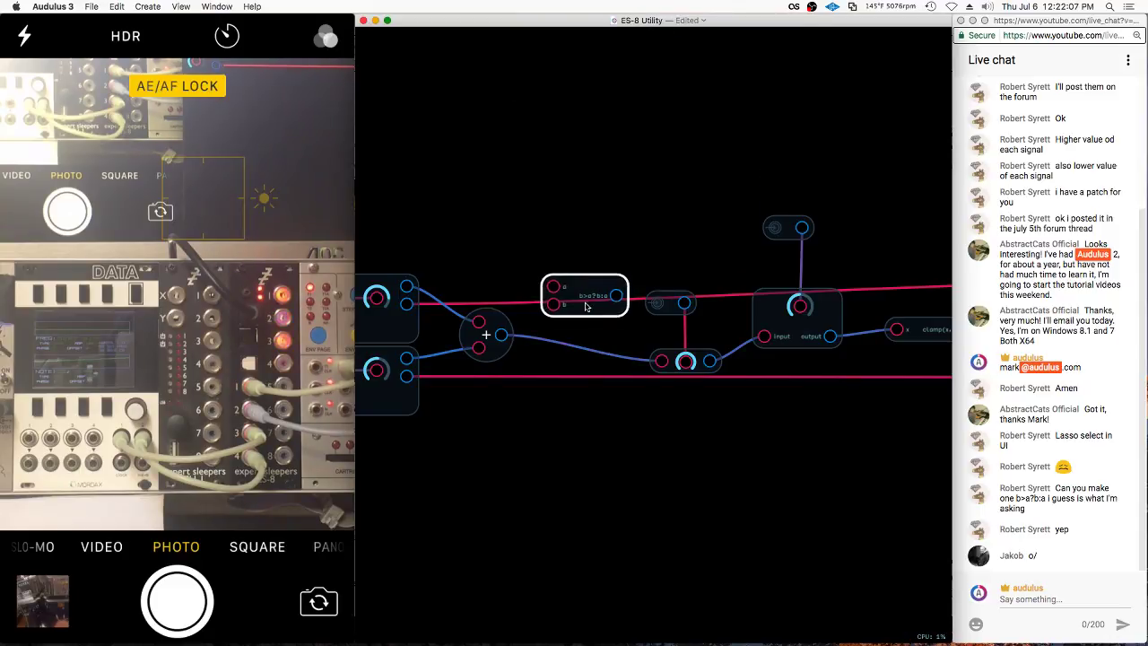
Wire the top-left and lower-left outputs into the expression's a and b inputs, output onward
{"action": "left_click", "coordinate": [417, 289]}
{"action": "left_click_drag", "start_coordinate": [411, 287], "coordinate": [542, 289]}
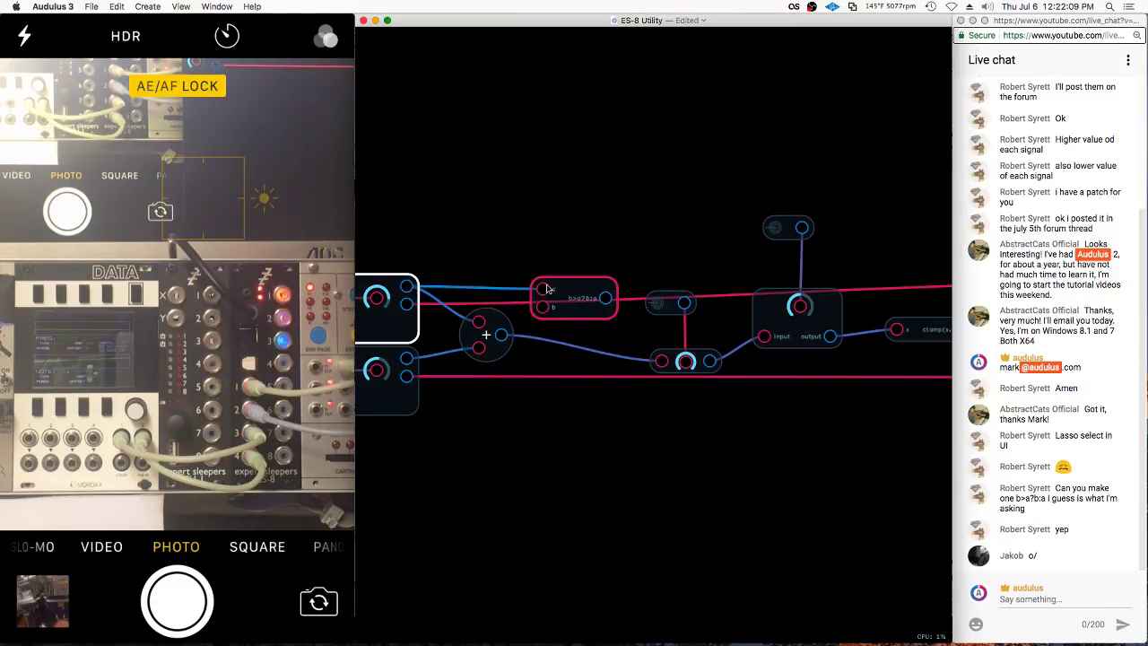
{"action": "left_click", "coordinate": [406, 356]}
{"action": "left_click_drag", "start_coordinate": [406, 356], "coordinate": [542, 307]}
{"action": "left_click_drag", "start_coordinate": [606, 298], "coordinate": [659, 363]}
{"action": "left_click", "coordinate": [485, 334]}
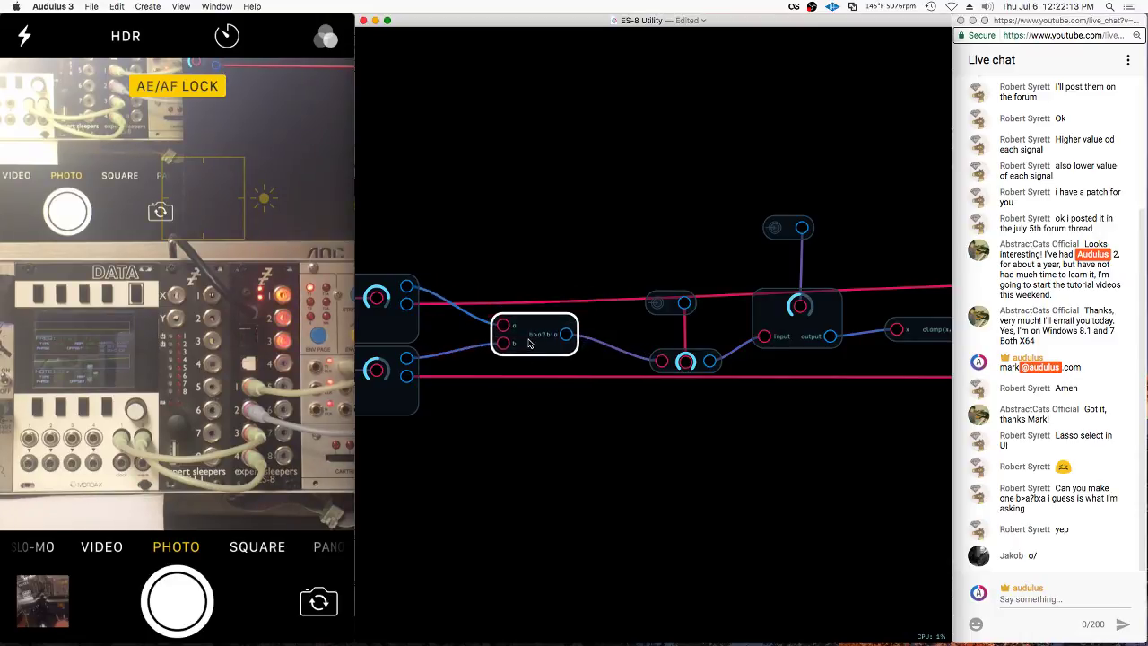
Back in the outer patch, nudge the scope node down, then re-enter the module's patch
{"action": "double_click", "coordinate": [587, 225]}
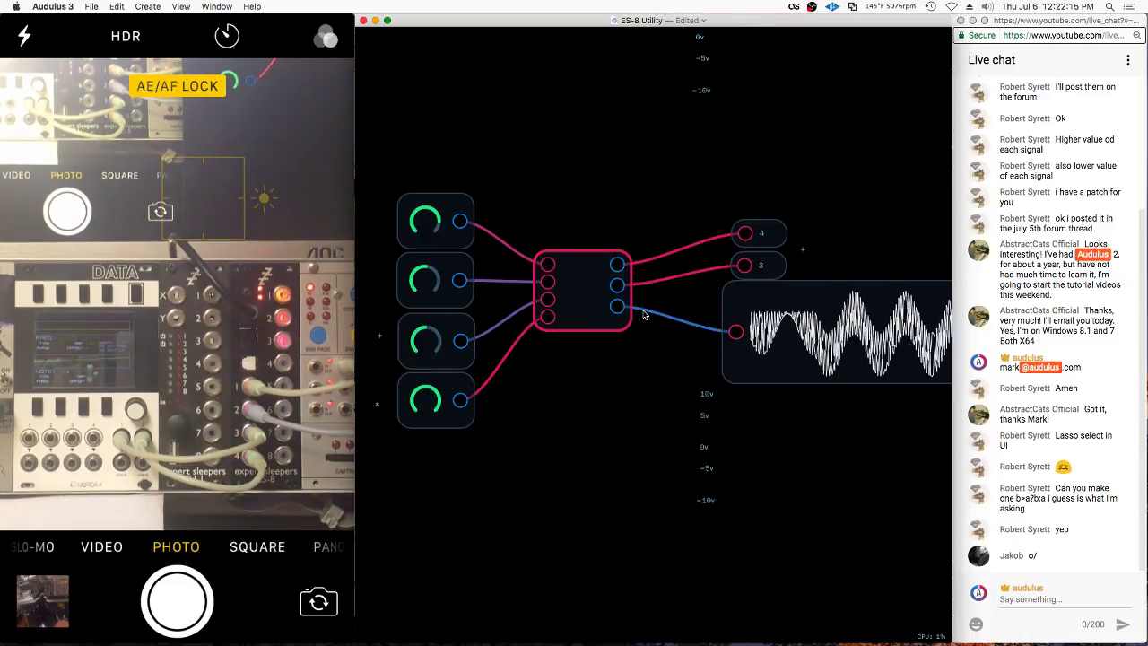
{"action": "left_click", "coordinate": [809, 349]}
{"action": "left_click_drag", "start_coordinate": [814, 356], "coordinate": [813, 374]}
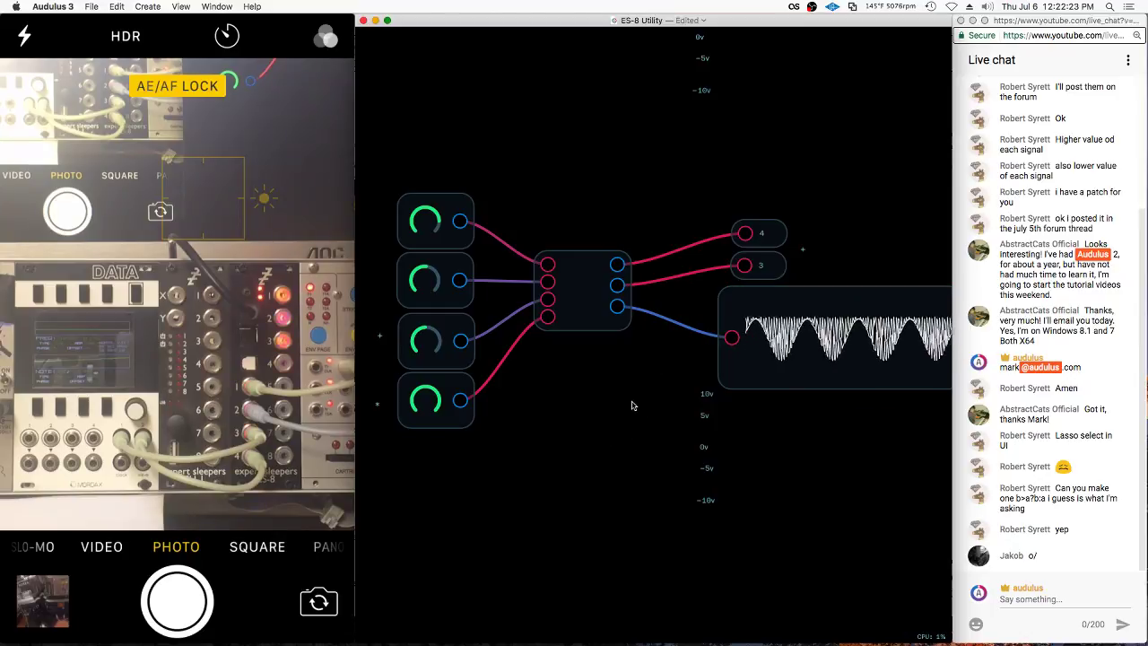
{"action": "double_click", "coordinate": [512, 365]}
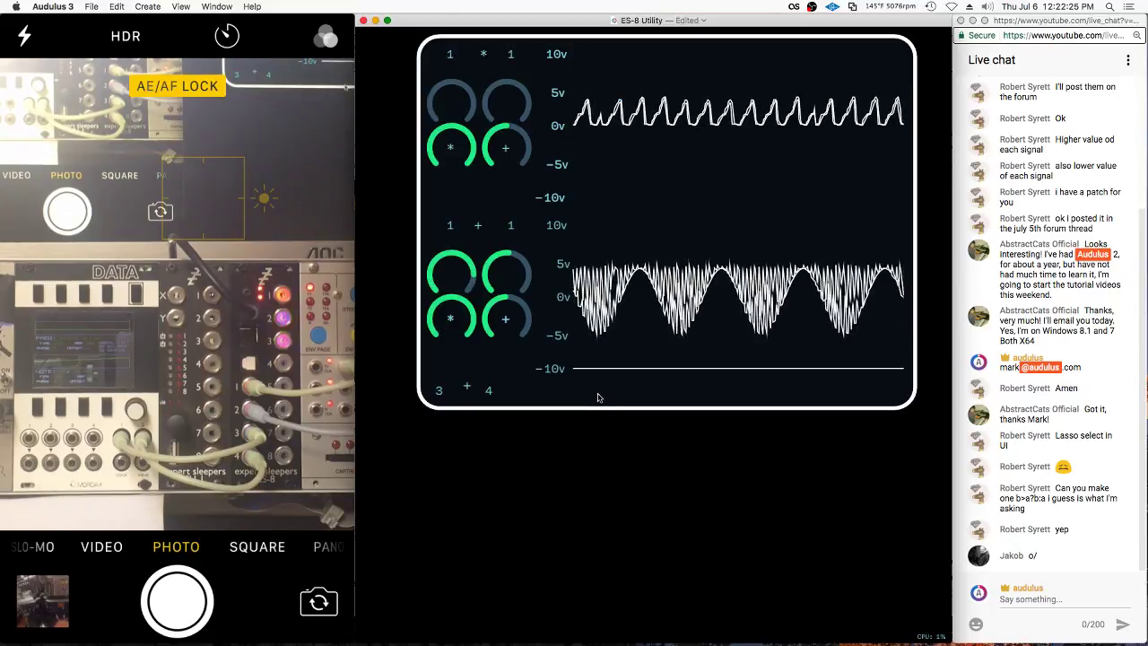
{"action": "right_click", "coordinate": [512, 365]}
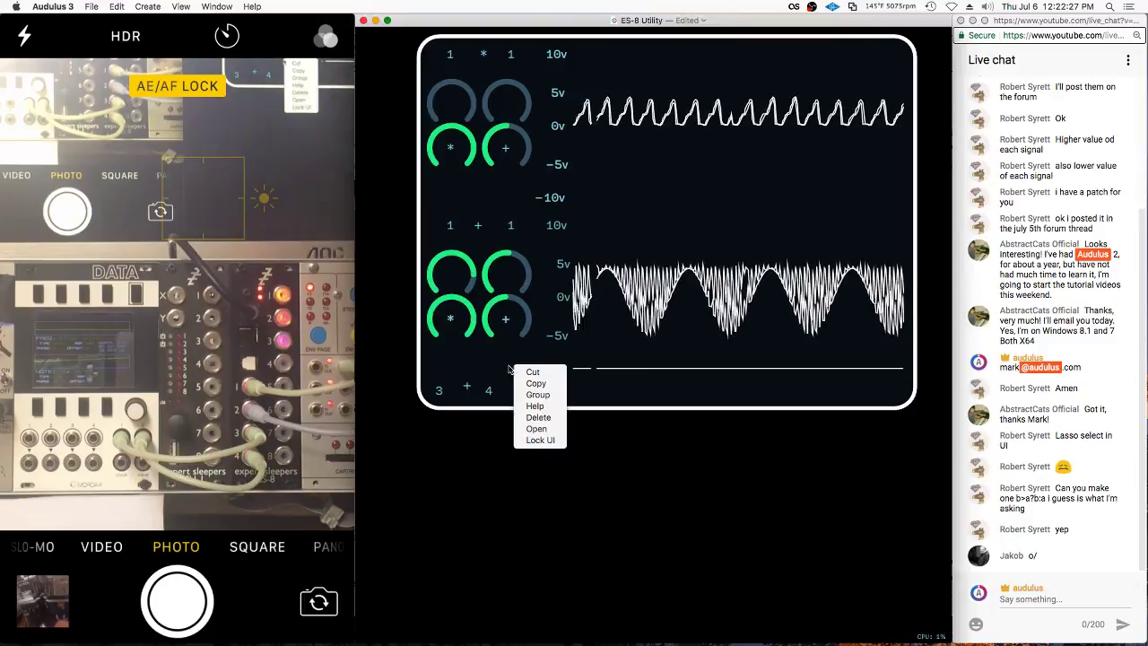
{"action": "left_click", "coordinate": [503, 366]}
{"action": "double_click", "coordinate": [504, 366]}
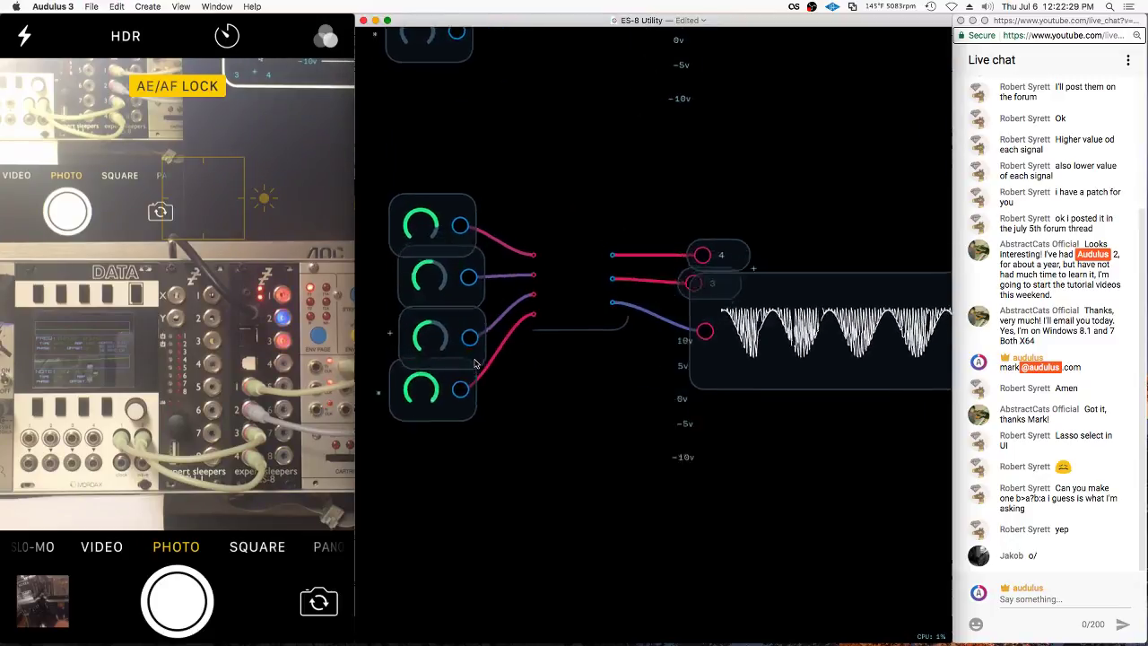
Unexpose and re-expose the bottom scope node so it returns to the UI panel
{"action": "right_click", "coordinate": [733, 341]}
{"action": "left_click", "coordinate": [785, 408]}
{"action": "right_click", "coordinate": [821, 346]}
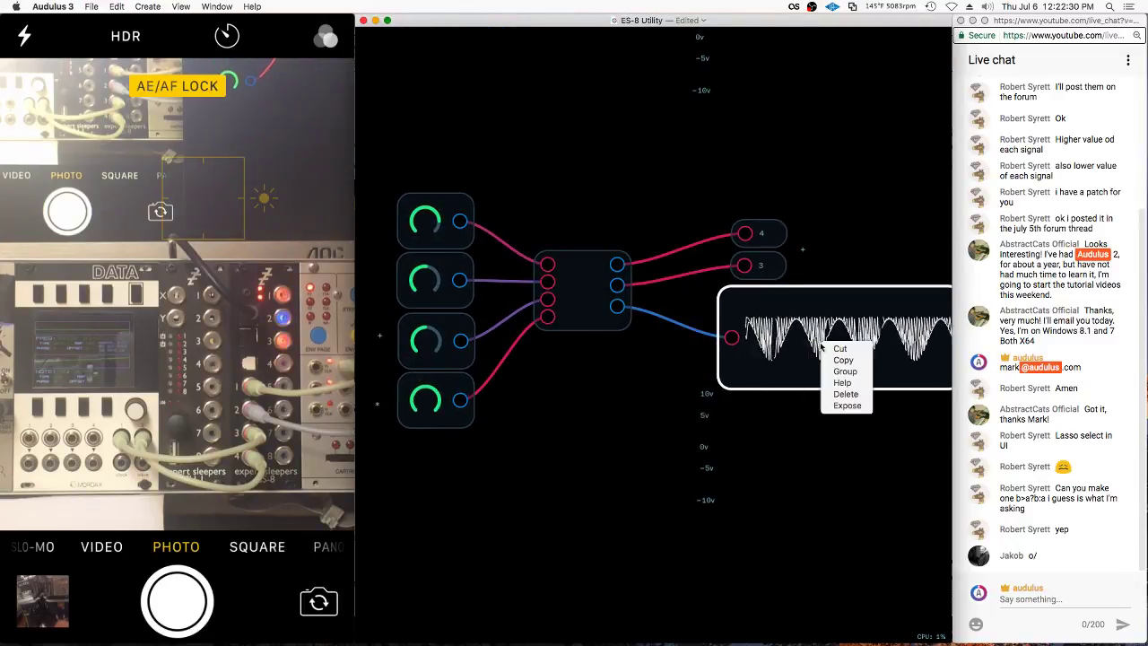
{"action": "left_click", "coordinate": [847, 405]}
{"action": "double_click", "coordinate": [847, 395]}
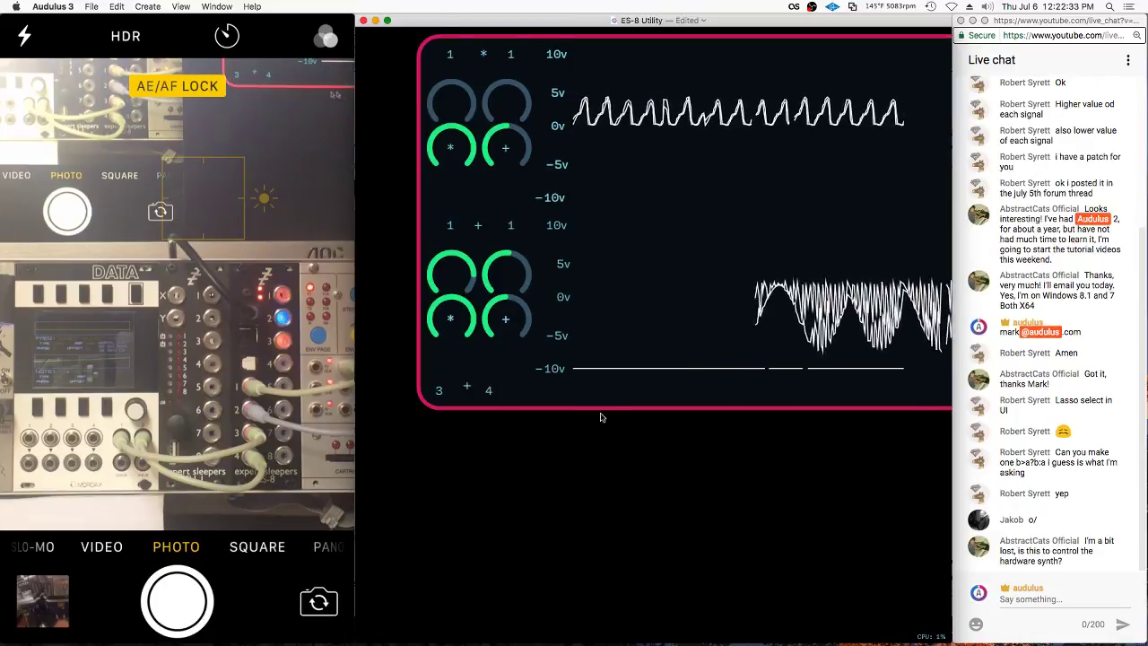
{"action": "scroll", "coordinate": [638, 461], "scroll_direction": "right", "scroll_amount": 3}
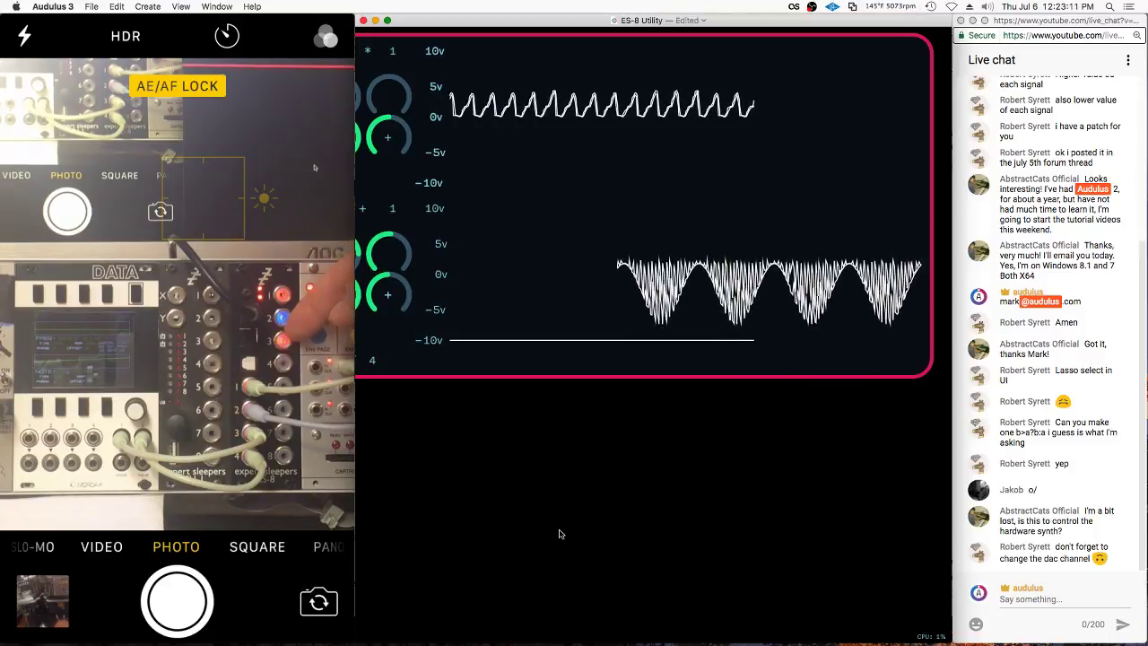
{"action": "scroll", "coordinate": [570, 544], "scroll_direction": "down", "scroll_amount": 3}
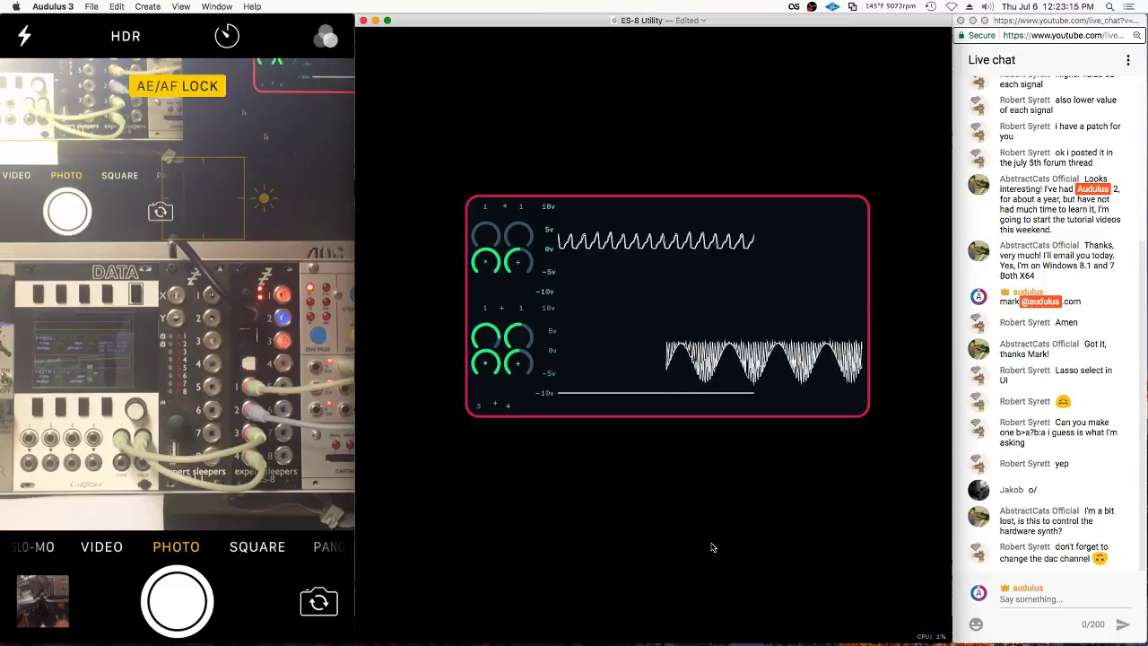
{"action": "left_click", "coordinate": [575, 235]}
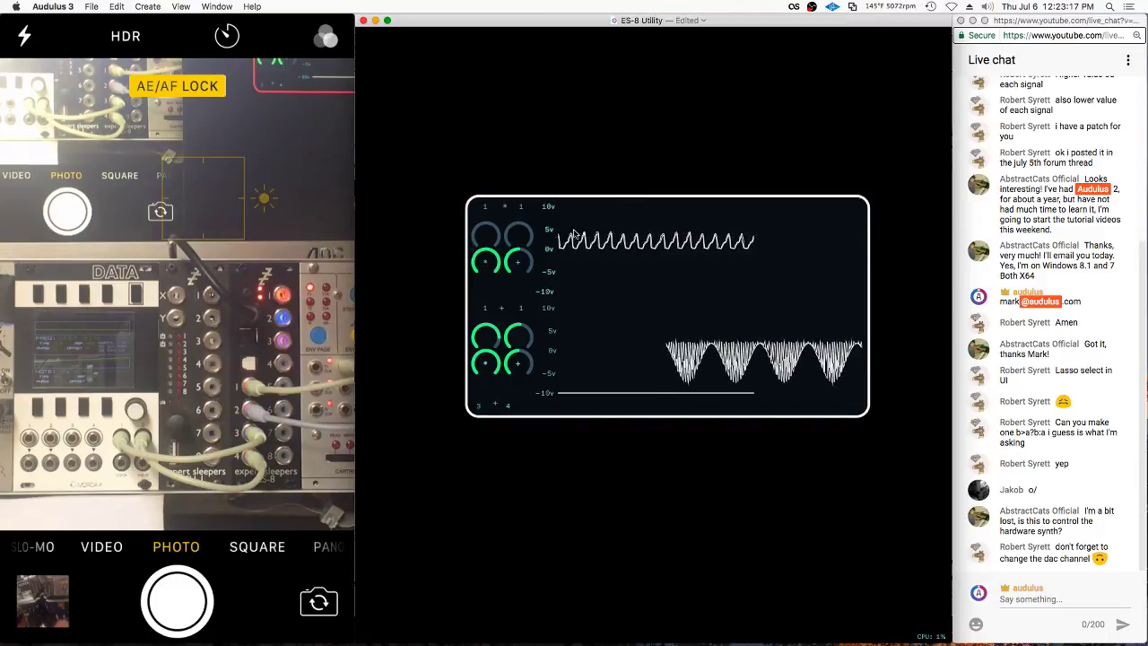
{"action": "scroll", "coordinate": [493, 280], "scroll_direction": "up", "scroll_amount": 2}
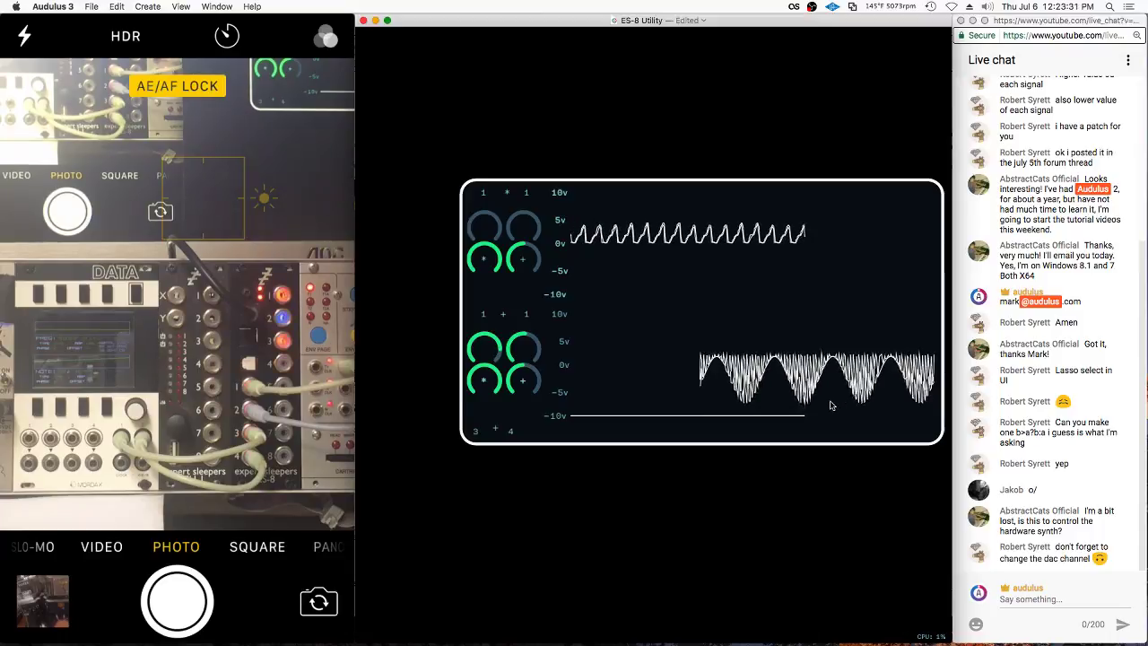
{"action": "scroll", "coordinate": [787, 484], "scroll_direction": "down", "scroll_amount": 3}
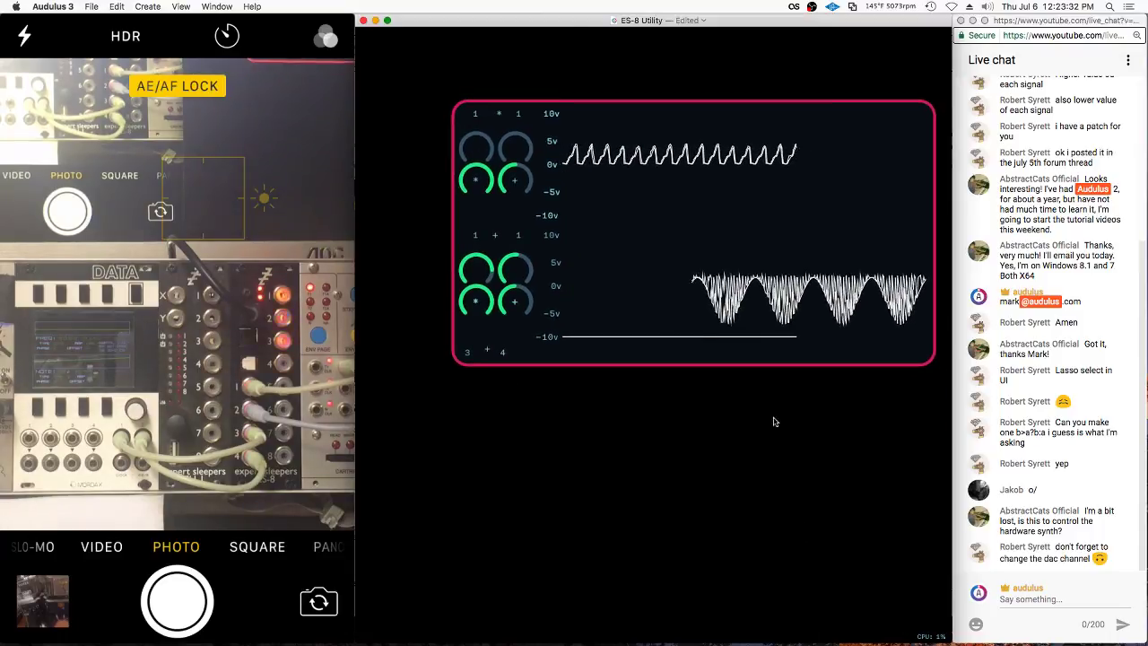
Apply Split UI to the dashboard panel so its scopes and knobs move separately
{"action": "right_click", "coordinate": [877, 365]}
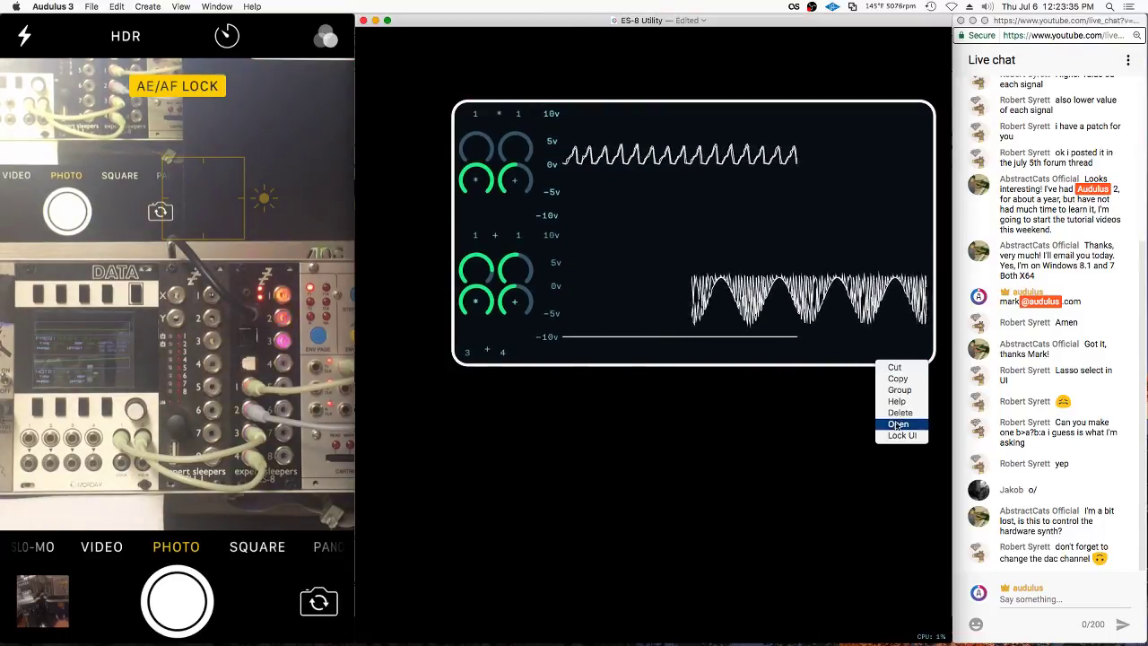
{"action": "left_click", "coordinate": [892, 434]}
{"action": "scroll", "coordinate": [813, 324], "scroll_direction": "down", "scroll_amount": 3}
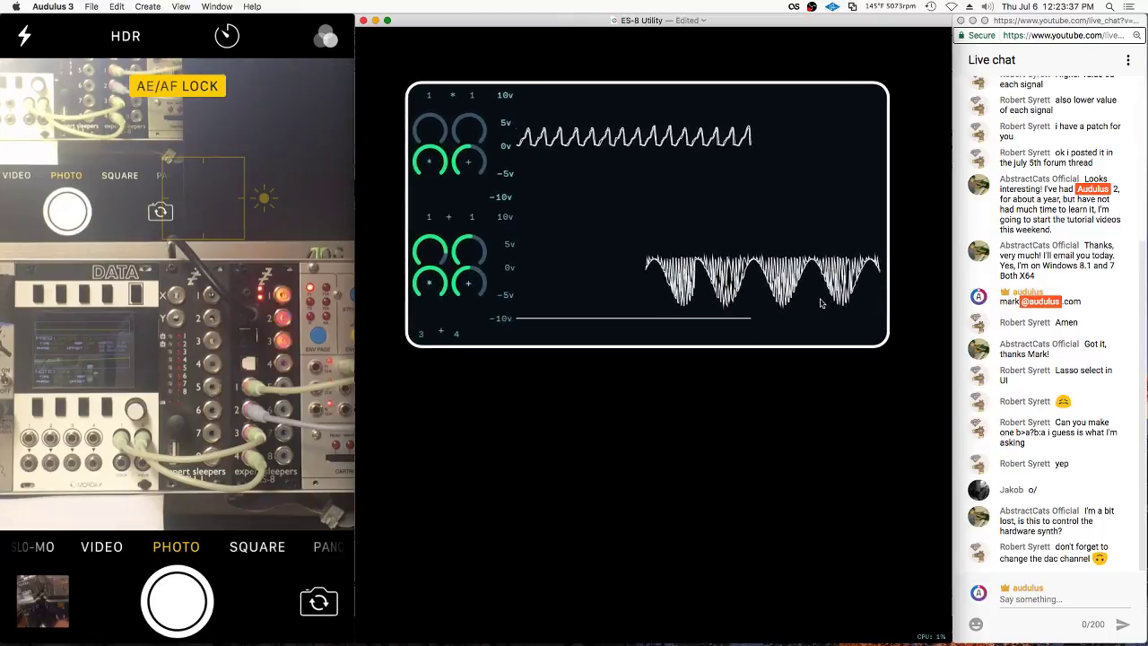
{"action": "right_click", "coordinate": [813, 325]}
{"action": "left_click", "coordinate": [825, 401]}
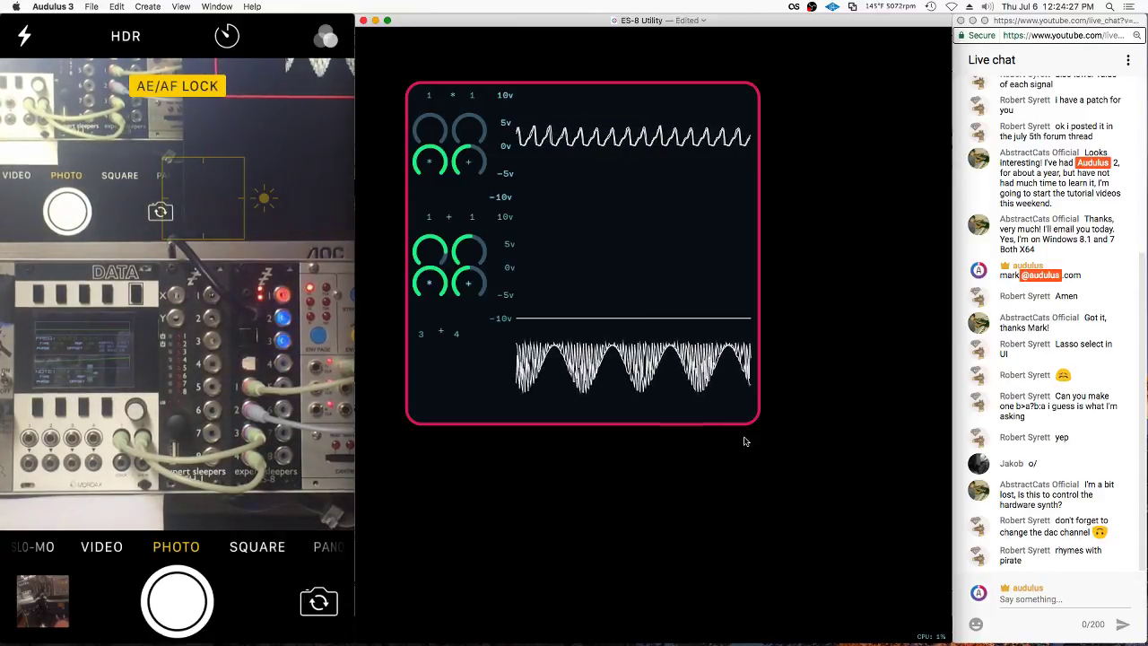
{"action": "scroll", "coordinate": [481, 373], "scroll_direction": "up", "scroll_amount": 3}
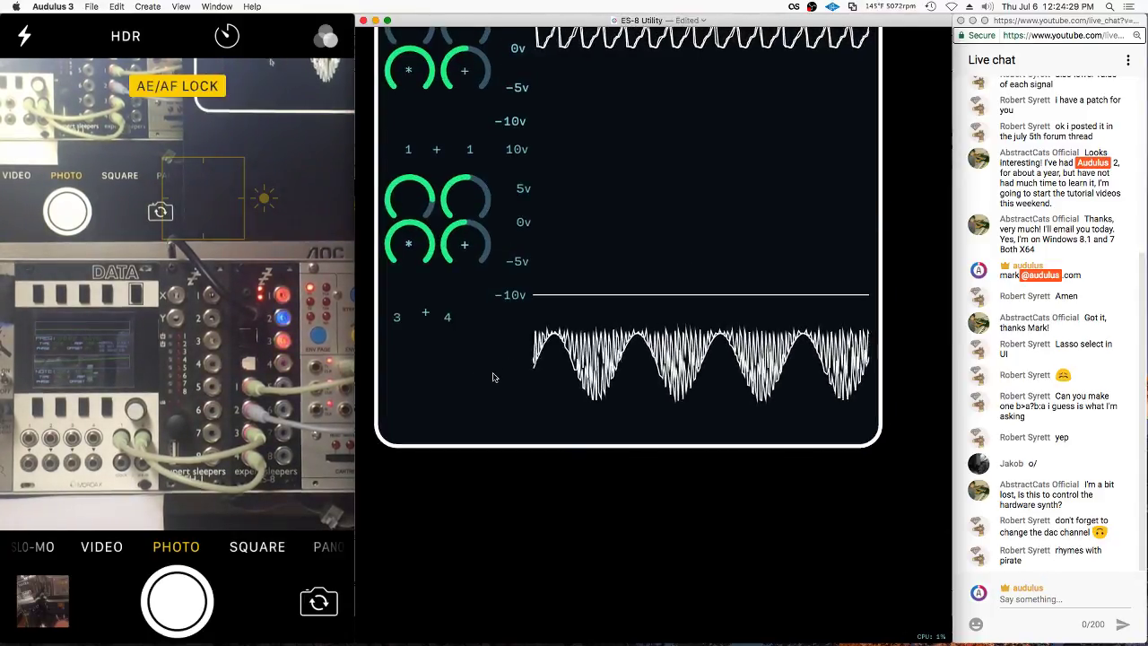
{"action": "scroll", "coordinate": [487, 376], "scroll_direction": "down", "scroll_amount": 5}
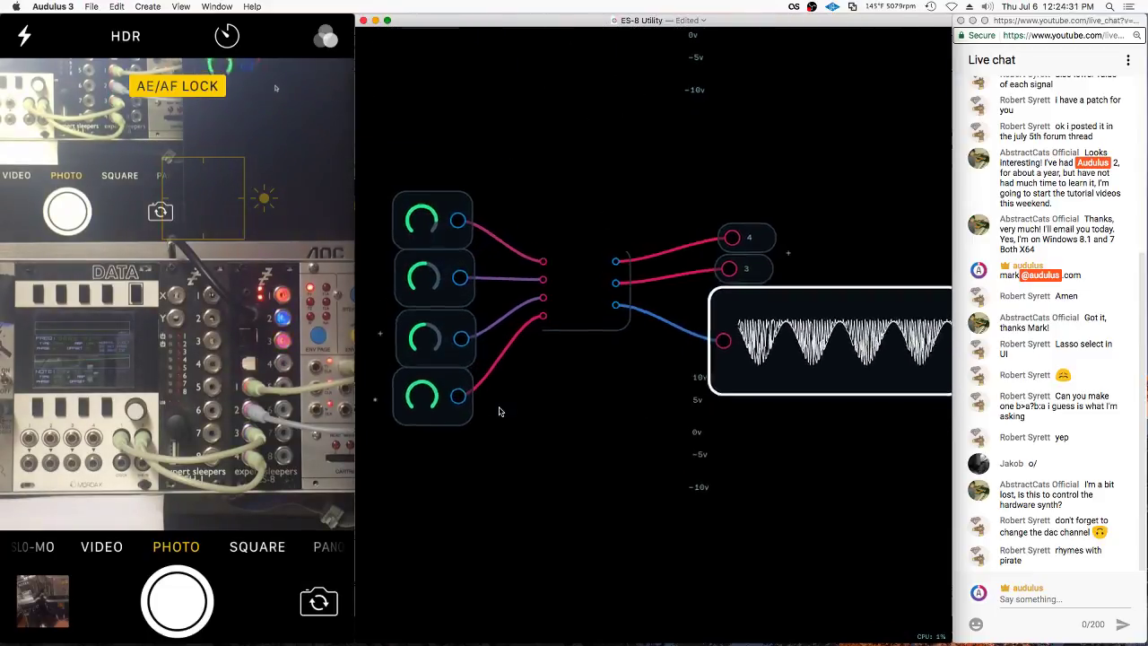
Step into and back out of a module group, then select the upper block's third knob
{"action": "scroll", "coordinate": [552, 419], "scroll_direction": "down", "scroll_amount": 5}
{"action": "left_click", "coordinate": [569, 159]}
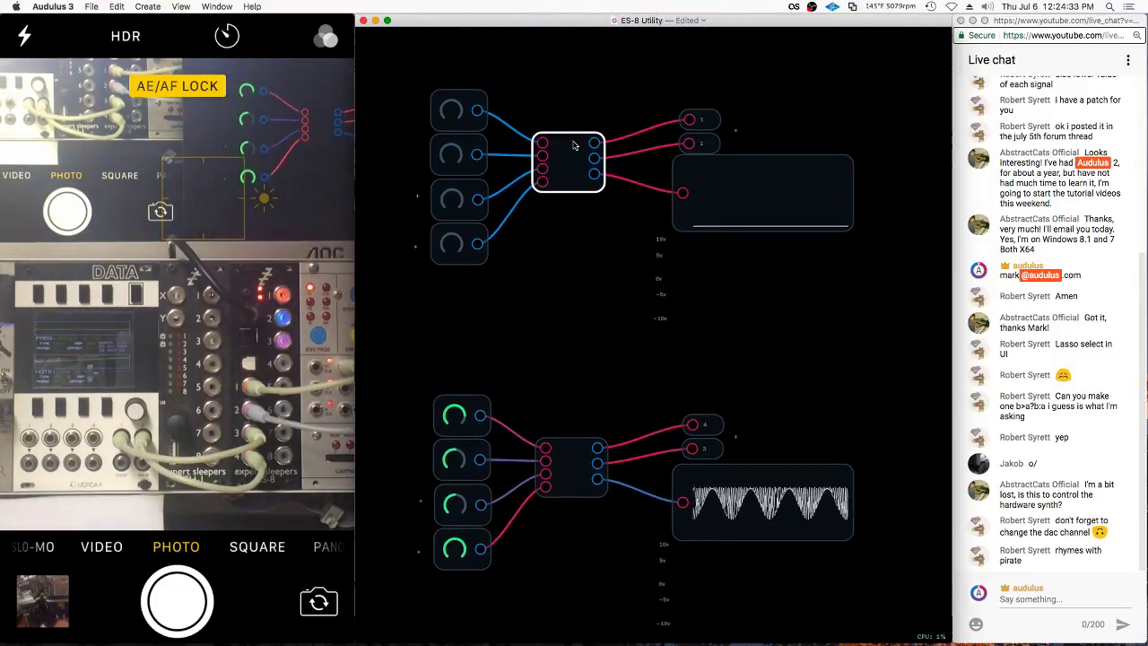
{"action": "double_click", "coordinate": [569, 159]}
{"action": "double_click", "coordinate": [634, 221]}
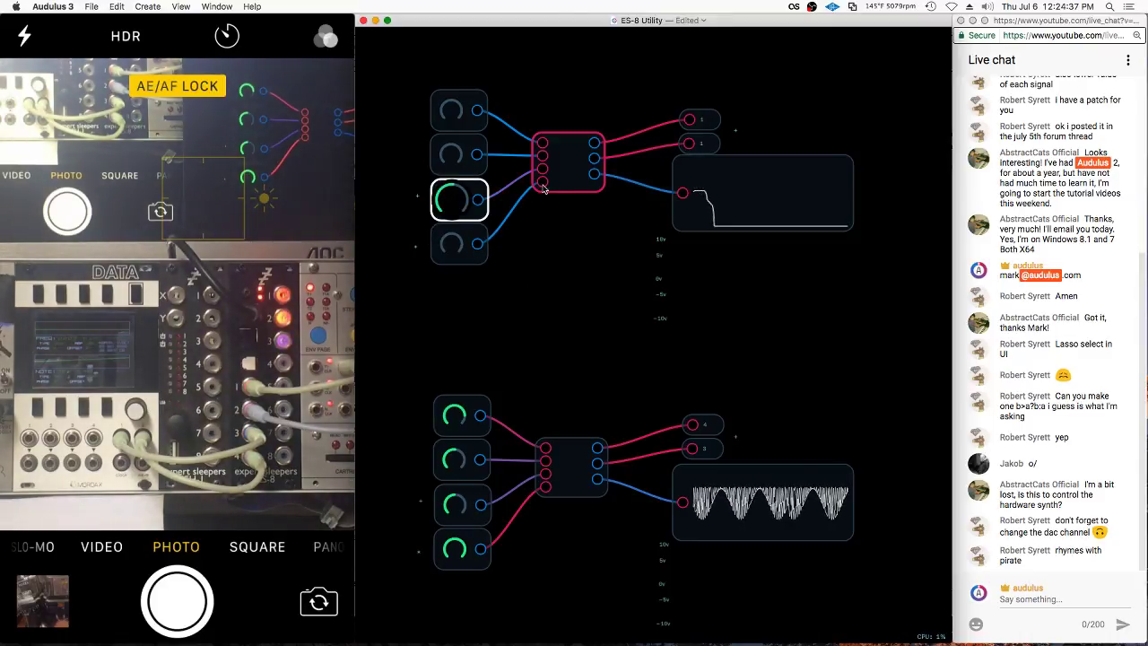
{"action": "left_click_drag", "start_coordinate": [551, 343], "coordinate": [551, 310]}
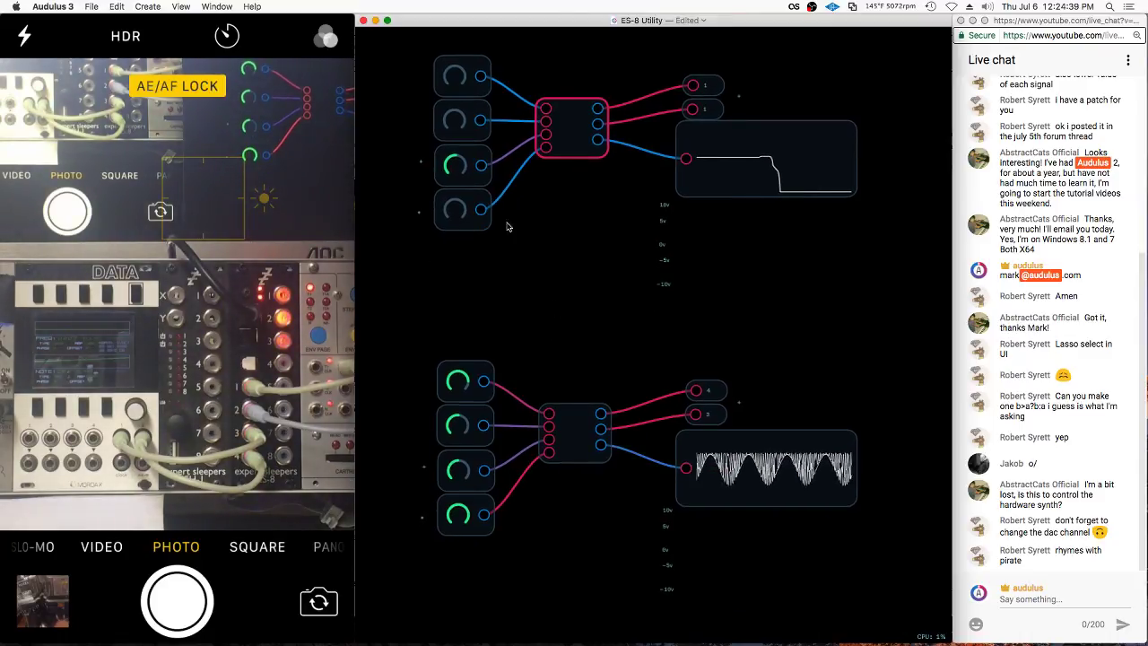
{"action": "left_click", "coordinate": [458, 166]}
Unlock the panel and move the second-row knobs and green * knob below the 3 + 4 label
{"action": "key", "text": "u"}
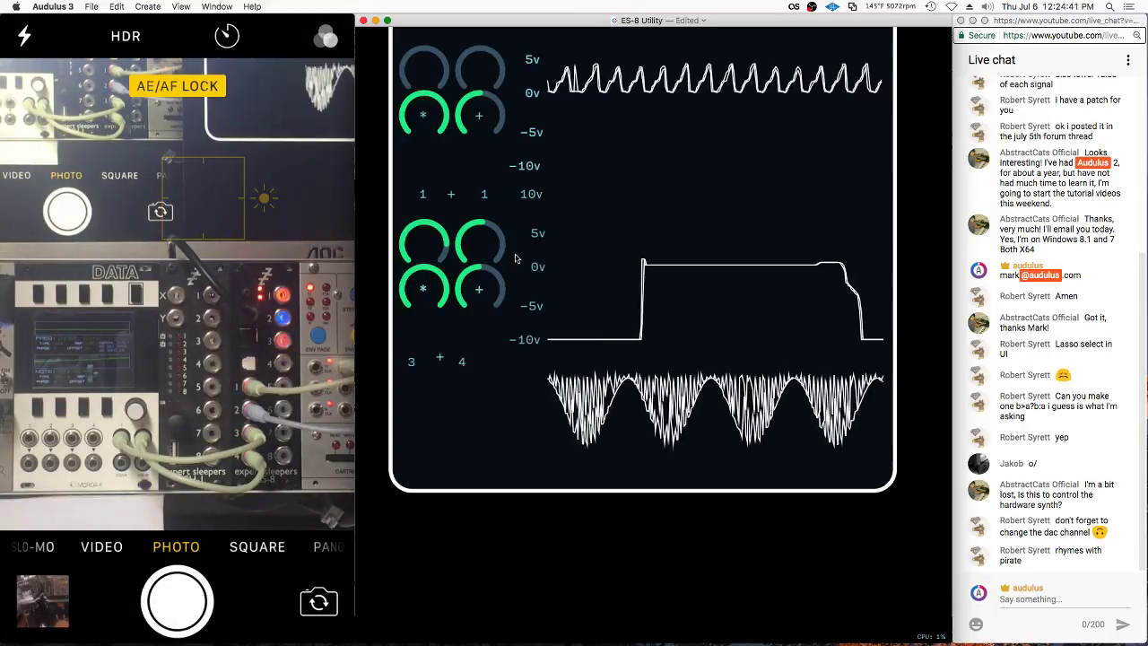
{"action": "right_click", "coordinate": [494, 221]}
{"action": "left_click", "coordinate": [519, 290]}
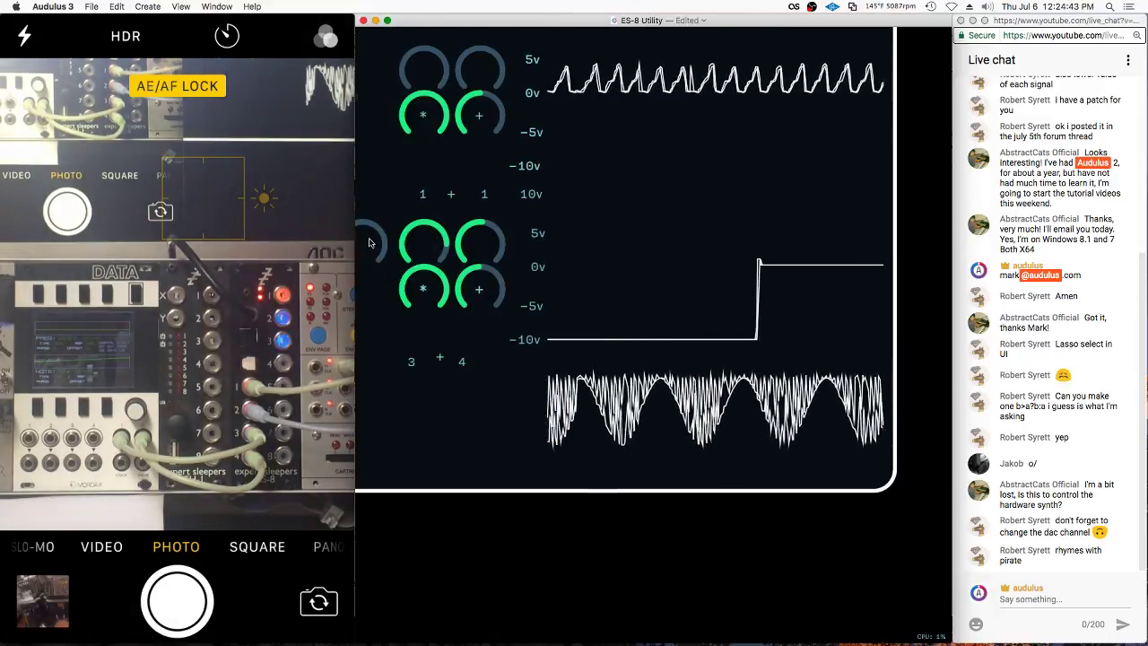
{"action": "left_click_drag", "start_coordinate": [461, 190], "coordinate": [454, 343]}
{"action": "left_click_drag", "start_coordinate": [402, 188], "coordinate": [461, 186]}
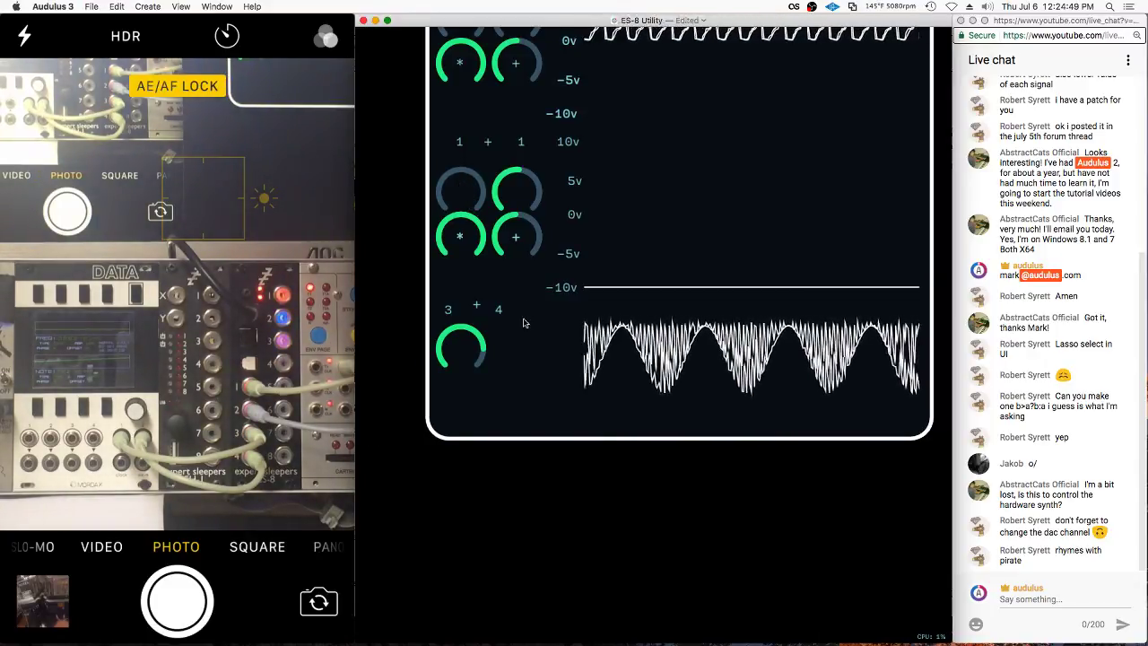
{"action": "left_click_drag", "start_coordinate": [520, 196], "coordinate": [517, 348]}
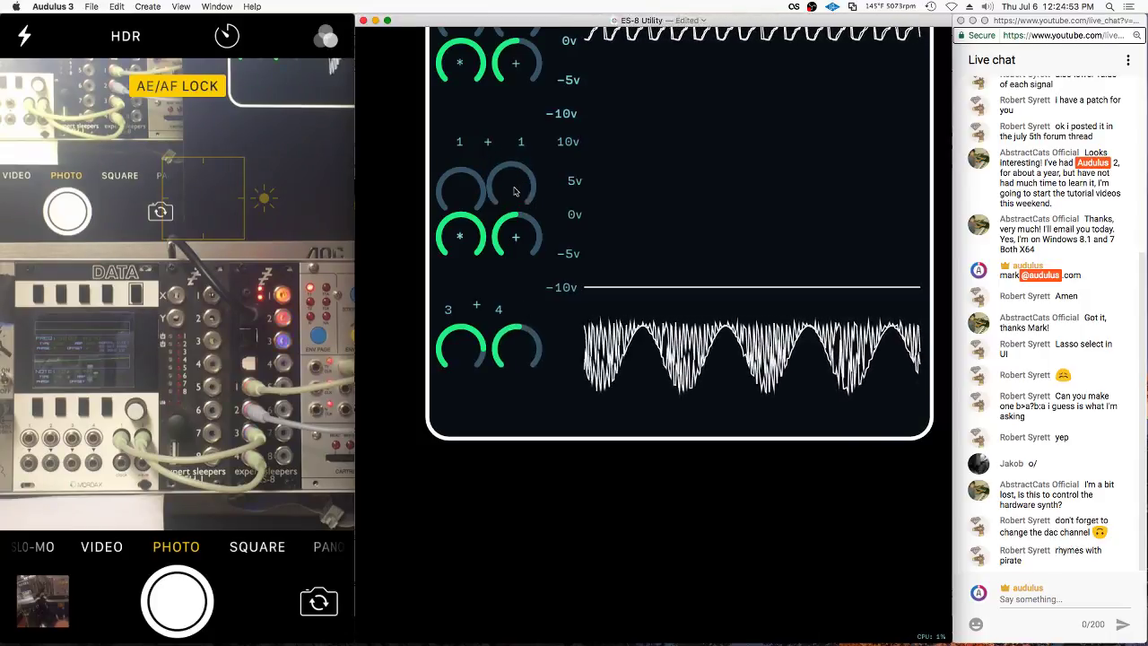
{"action": "left_click_drag", "start_coordinate": [485, 209], "coordinate": [442, 386]}
Place the dark * and + knobs in row 2, then relock the panel layout
{"action": "left_click_drag", "start_coordinate": [399, 235], "coordinate": [533, 392]}
{"action": "left_click_drag", "start_coordinate": [500, 236], "coordinate": [510, 266]}
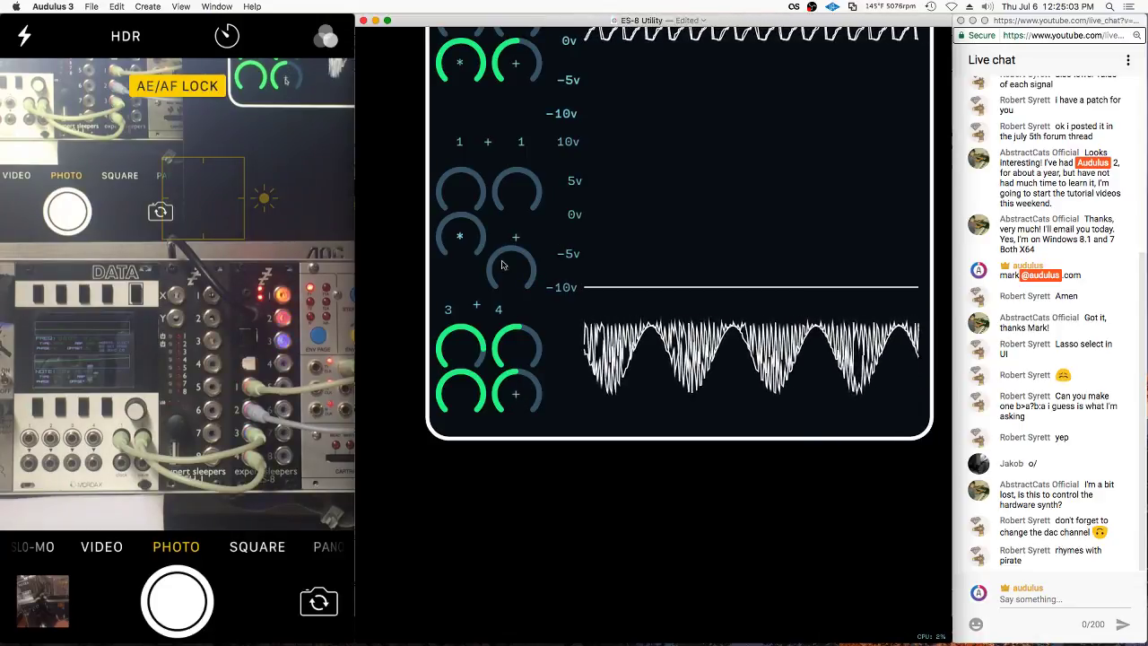
{"action": "key", "text": "super+z"}
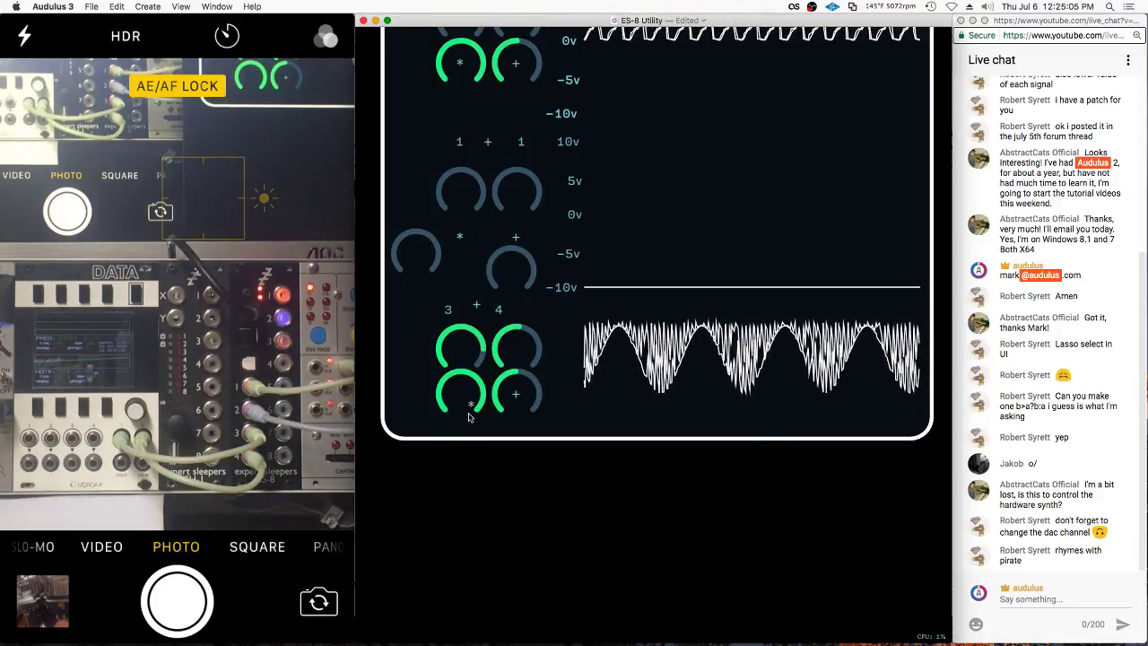
{"action": "left_click_drag", "start_coordinate": [415, 271], "coordinate": [446, 240]}
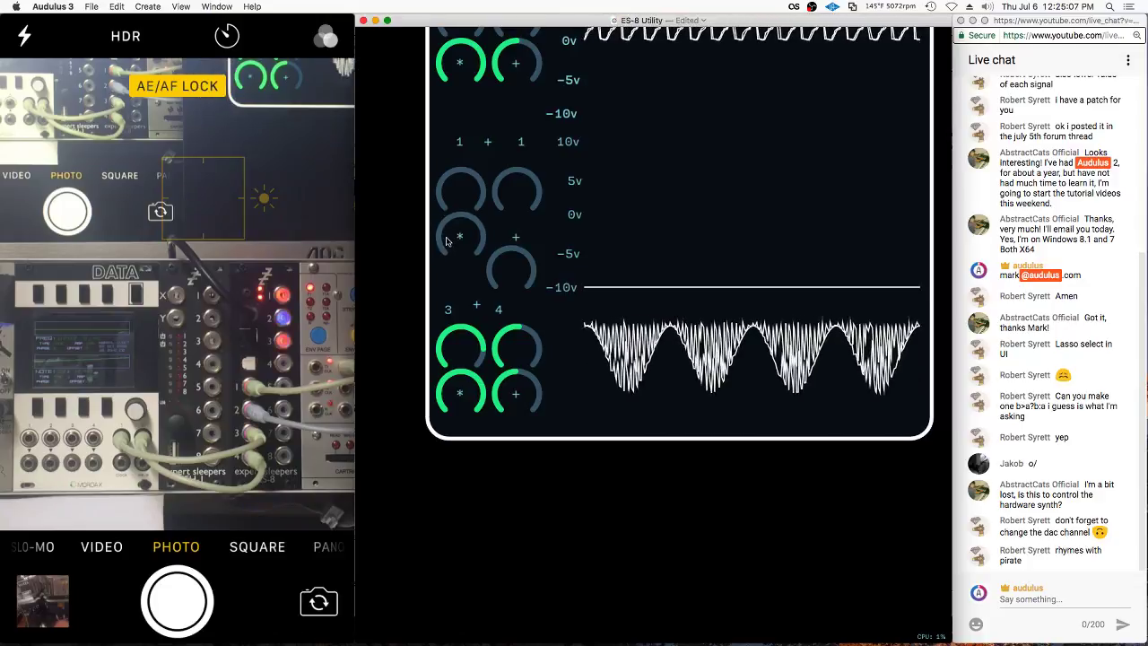
{"action": "left_click_drag", "start_coordinate": [520, 269], "coordinate": [517, 237]}
{"action": "right_click", "coordinate": [516, 277]}
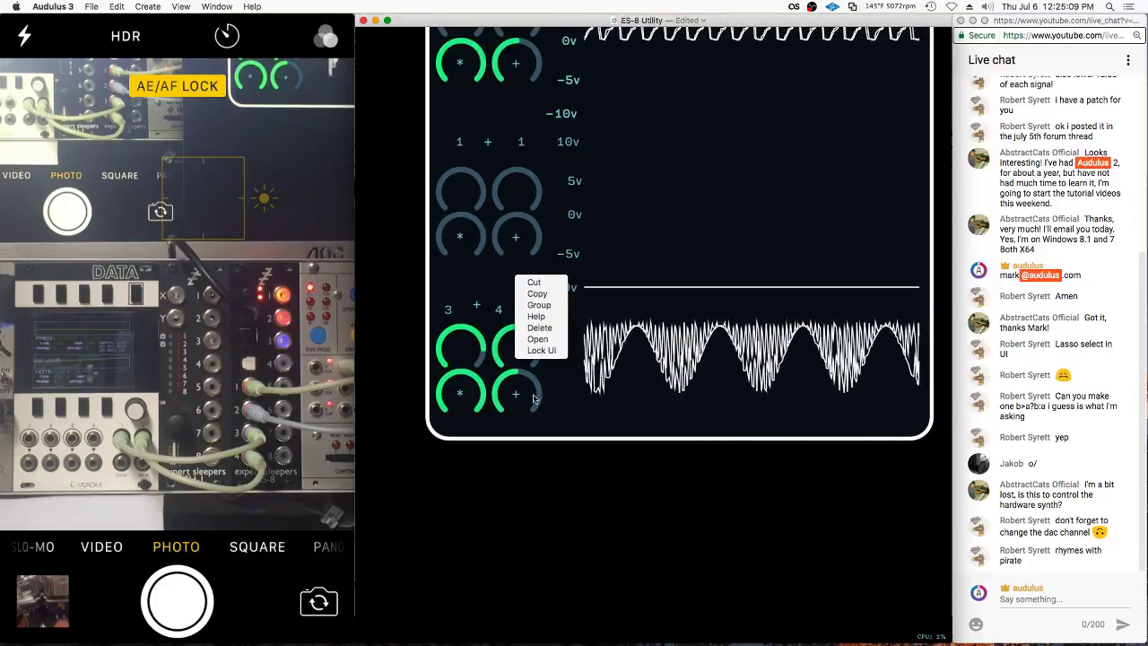
{"action": "left_click", "coordinate": [551, 350]}
Turn up the bottom-right knob and move the bottom scope further down the panel
{"action": "left_click_drag", "start_coordinate": [520, 394], "coordinate": [574, 403]}
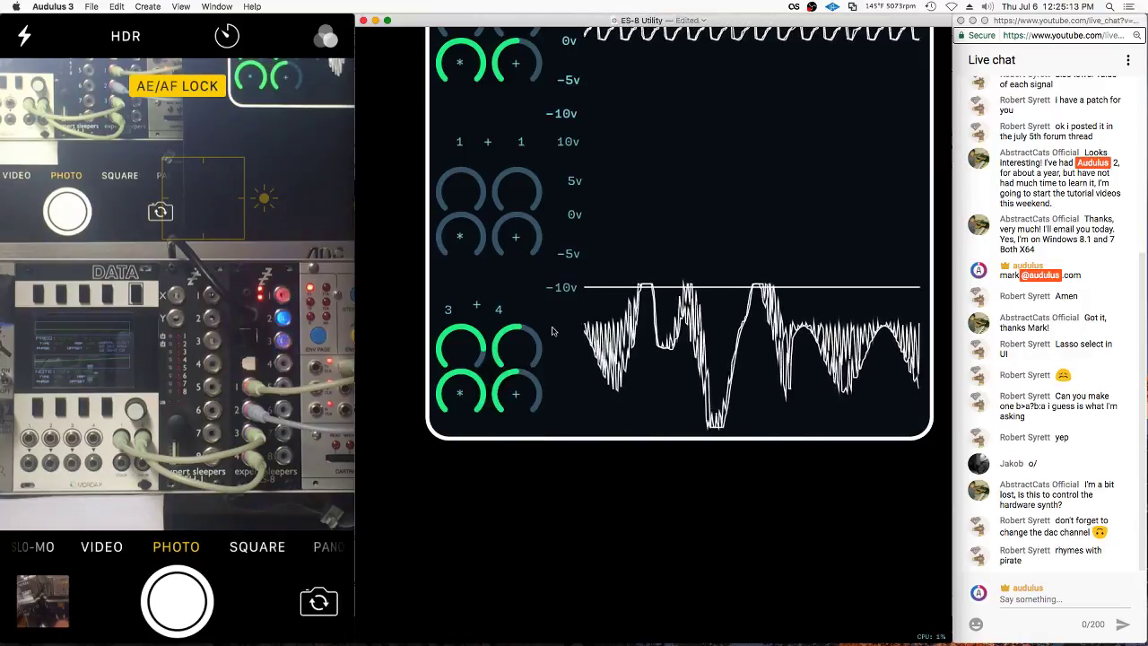
{"action": "right_click", "coordinate": [574, 403]}
{"action": "left_click_drag", "start_coordinate": [699, 355], "coordinate": [699, 394]}
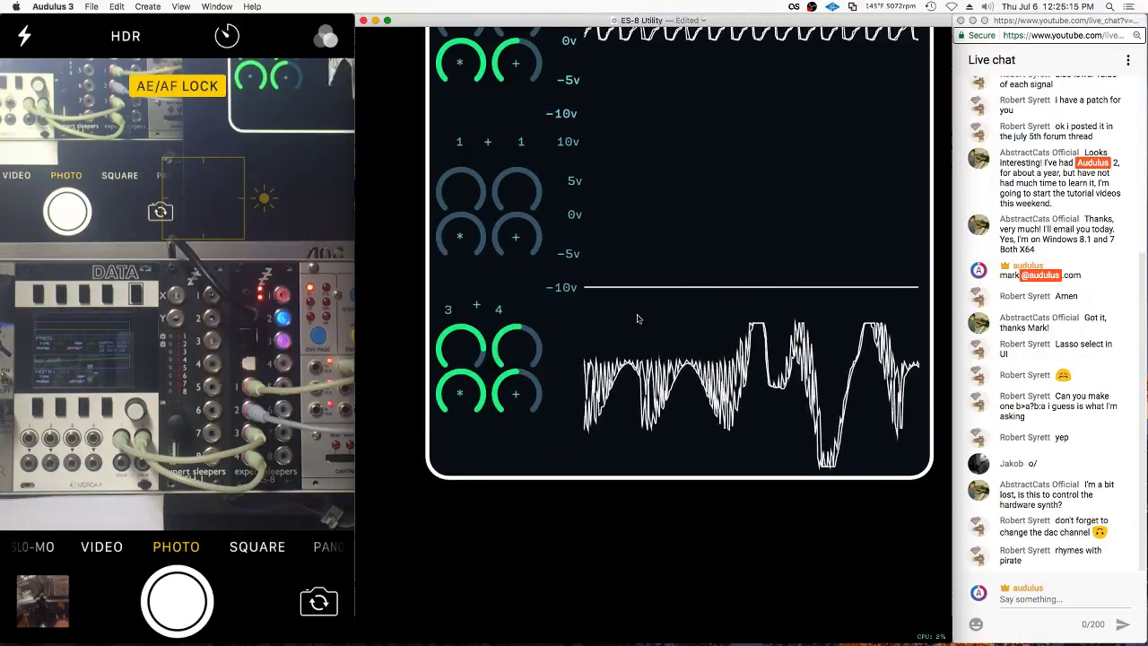
{"action": "scroll", "coordinate": [552, 344], "scroll_direction": "down", "scroll_amount": 1}
{"action": "scroll", "coordinate": [552, 344], "scroll_direction": "down", "scroll_amount": 3}
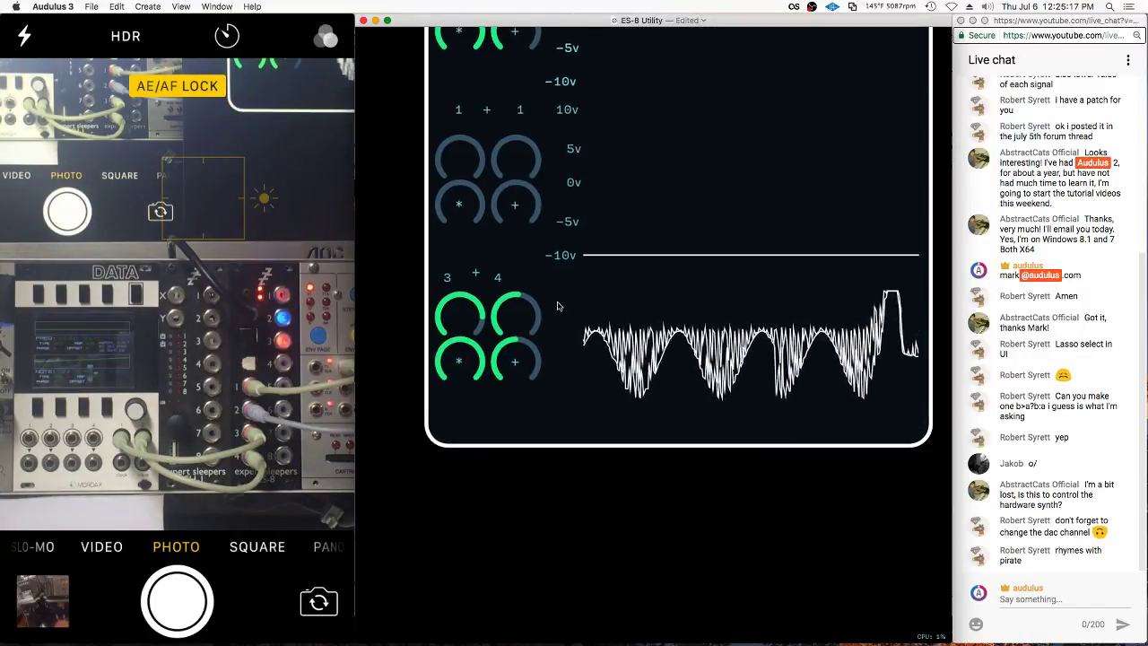
{"action": "key", "text": "tab"}
{"action": "scroll", "coordinate": [685, 459], "scroll_direction": "up", "scroll_amount": 5}
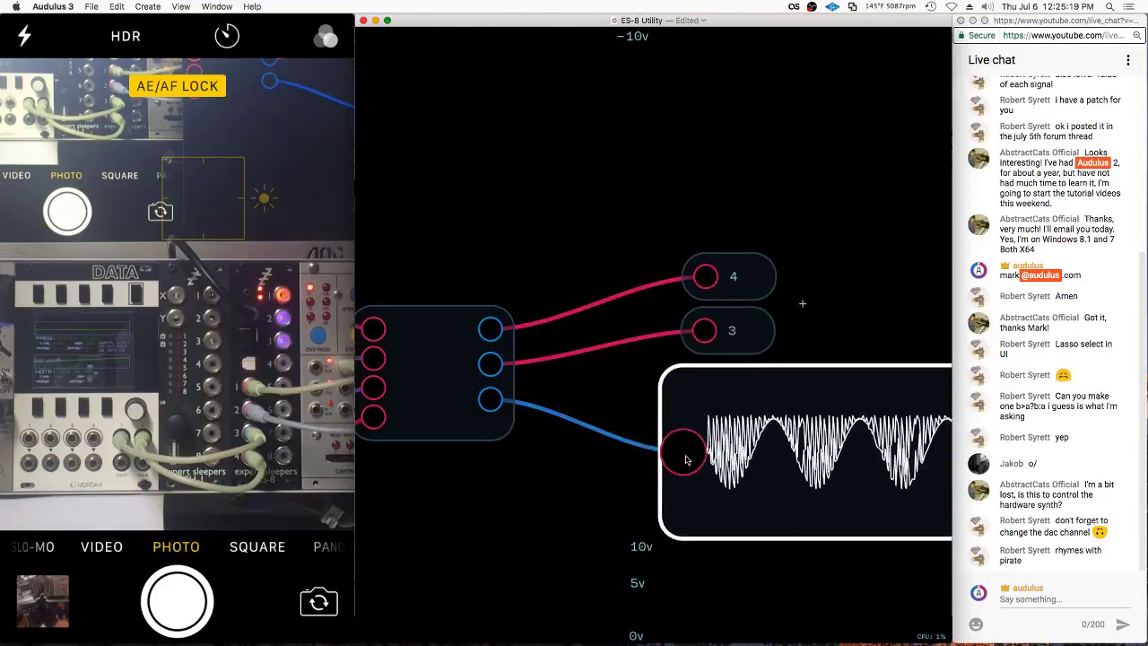
Replace the scope's input wire with a constant expression of 1
{"action": "left_click", "coordinate": [685, 459]}
{"action": "left_click", "coordinate": [676, 454]}
{"action": "type", "text": "1"}
{"action": "key", "text": "Return"}
{"action": "key", "text": "Tab"}
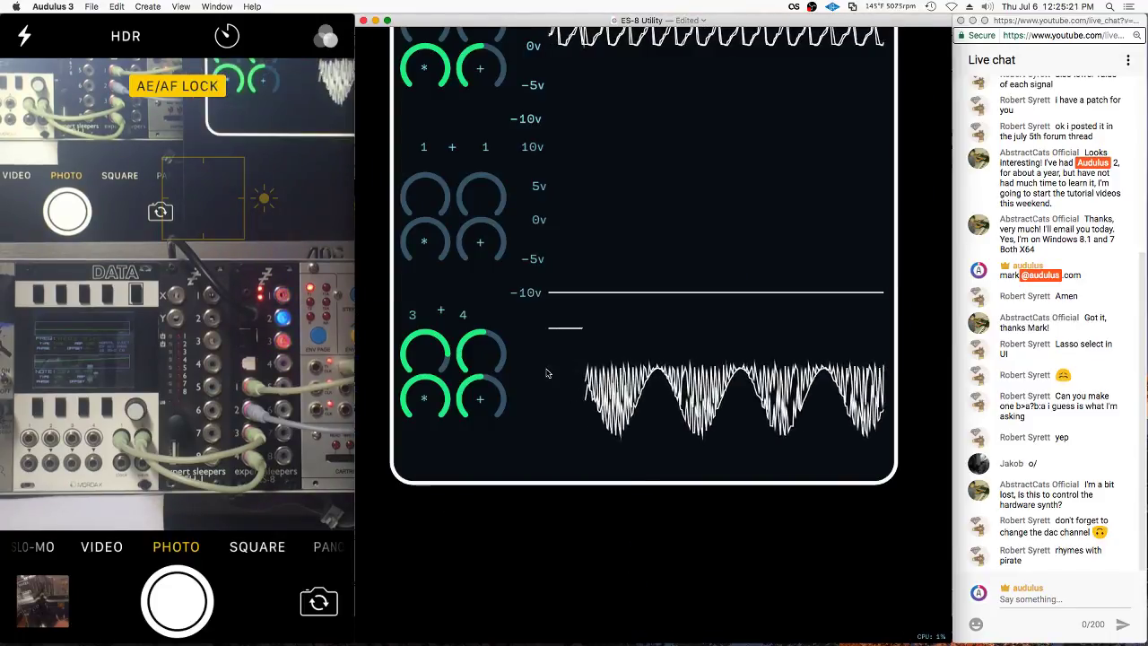
Turn off Lock UI and view the lower scope's full 10v to -10v scale
{"action": "right_click", "coordinate": [547, 373]}
{"action": "left_click", "coordinate": [549, 418]}
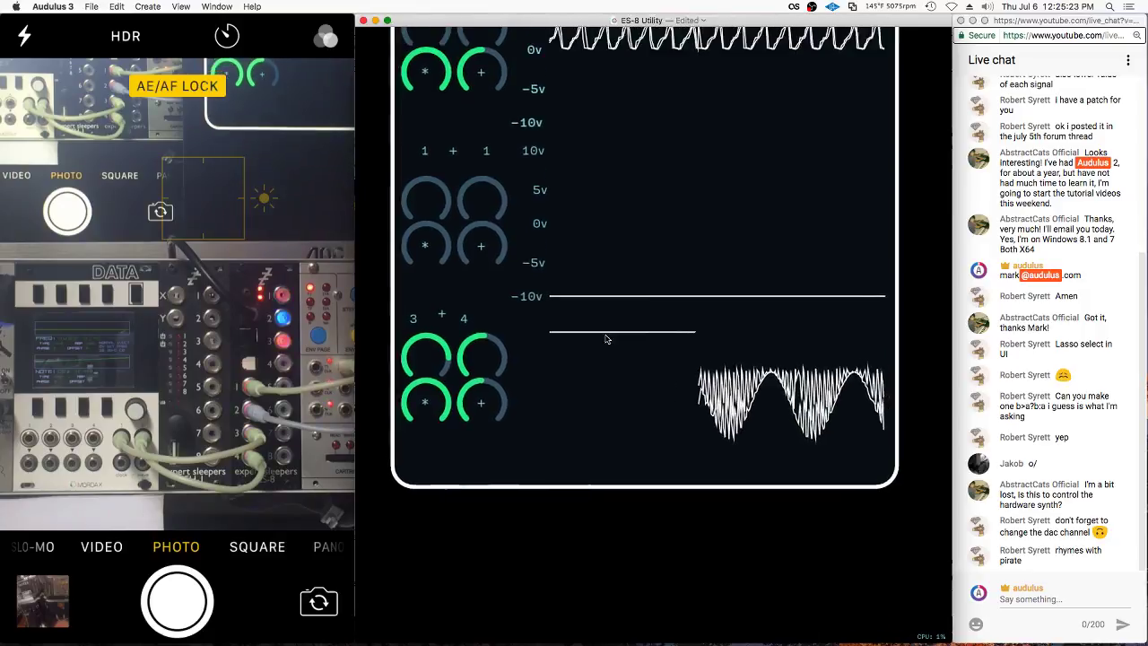
{"action": "right_click", "coordinate": [526, 348]}
{"action": "left_click", "coordinate": [547, 427]}
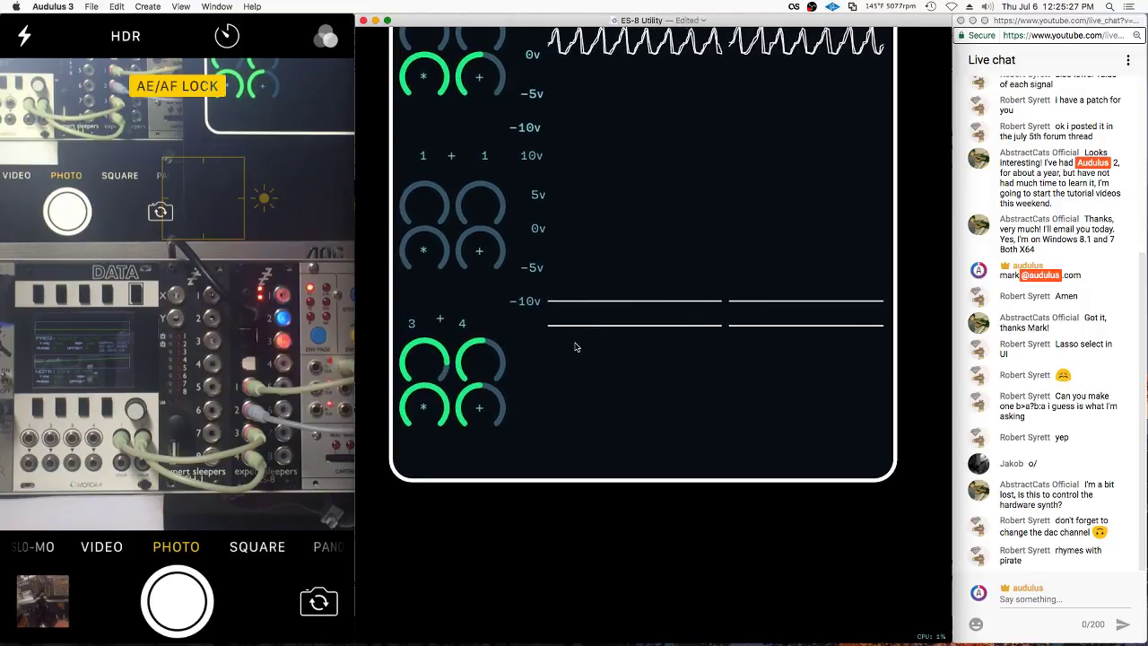
{"action": "scroll", "coordinate": [541, 351], "scroll_direction": "up", "scroll_amount": 4}
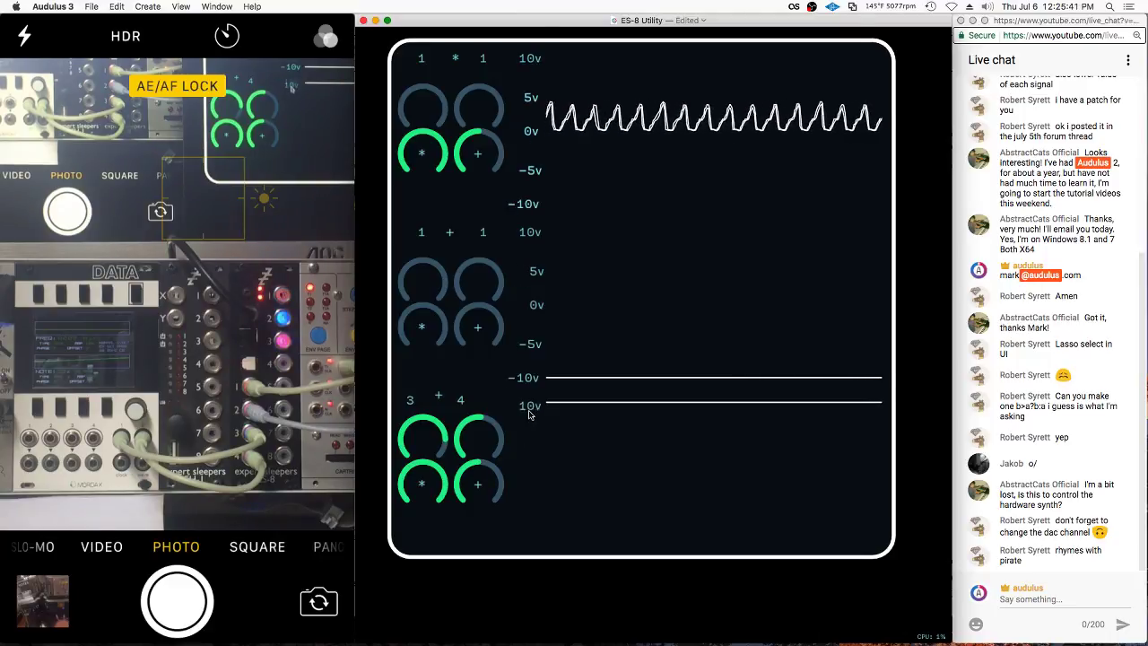
{"action": "scroll", "coordinate": [538, 420], "scroll_direction": "up", "scroll_amount": 1}
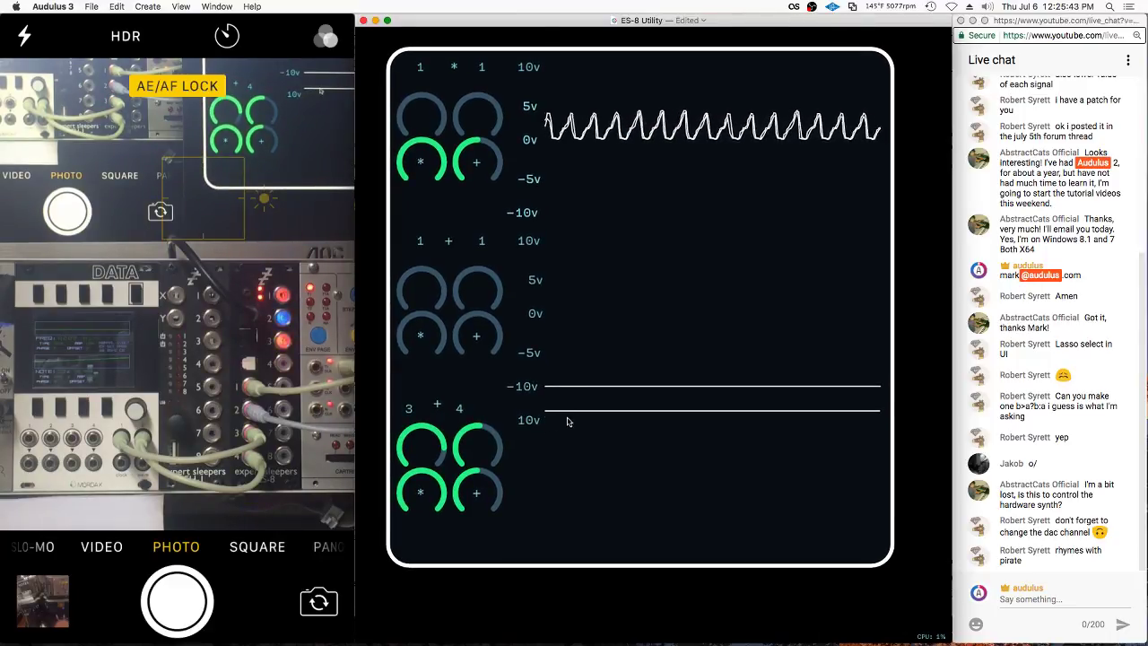
{"action": "scroll", "coordinate": [566, 421], "scroll_direction": "up", "scroll_amount": 1}
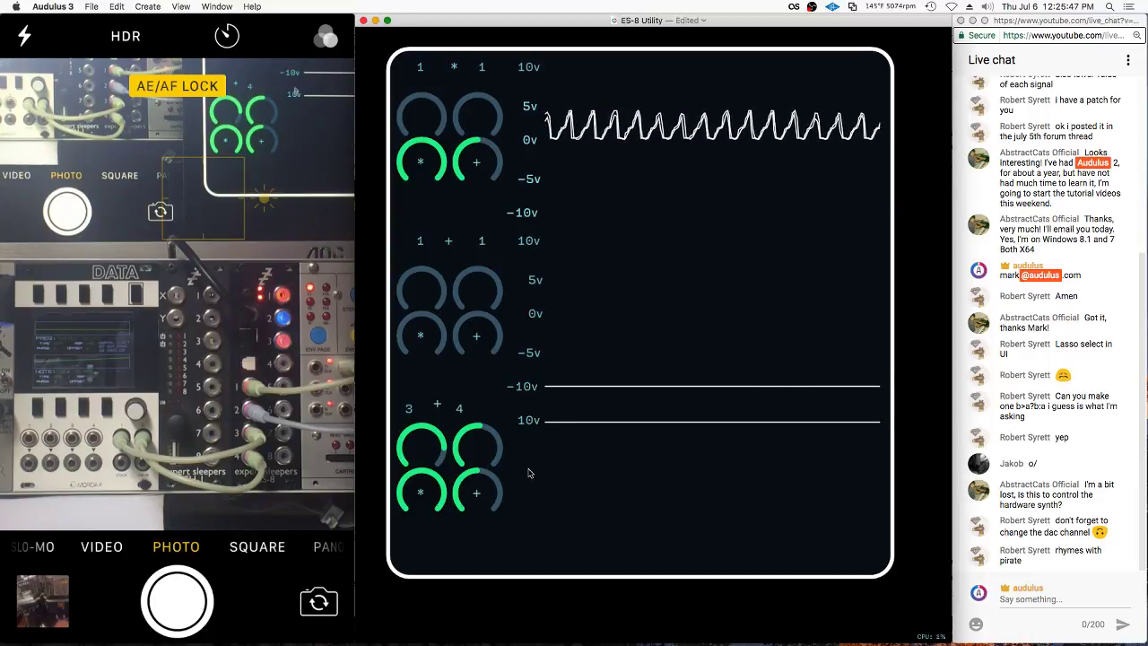
{"action": "scroll", "coordinate": [556, 144], "scroll_direction": "down", "scroll_amount": 2}
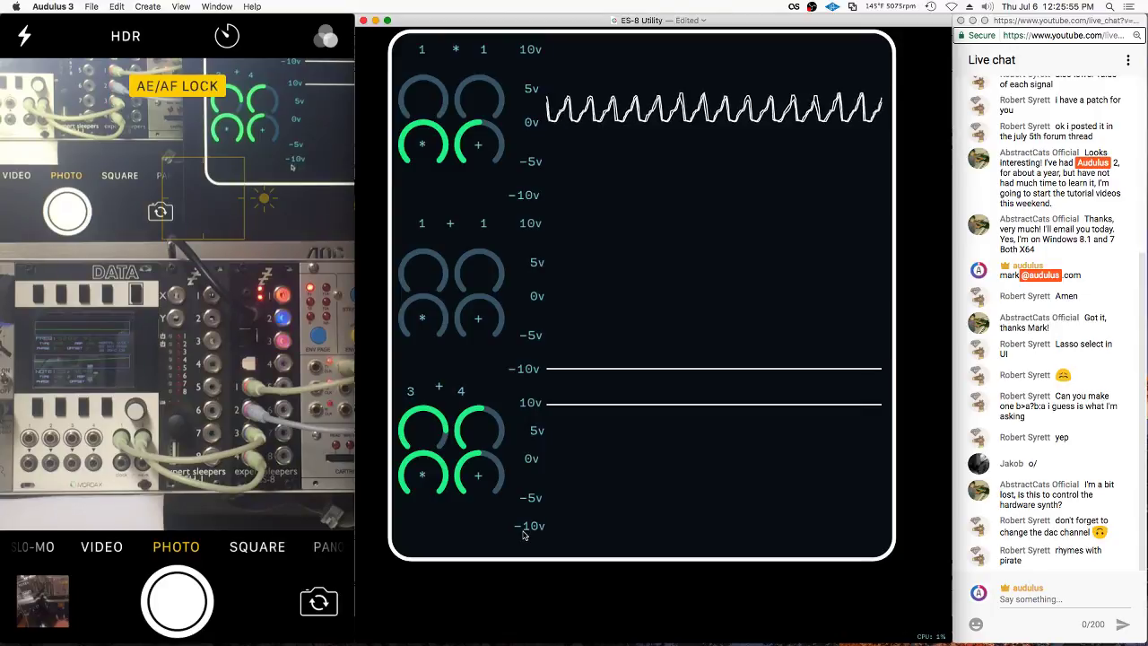
{"action": "scroll", "coordinate": [525, 536], "scroll_direction": "down", "scroll_amount": 5}
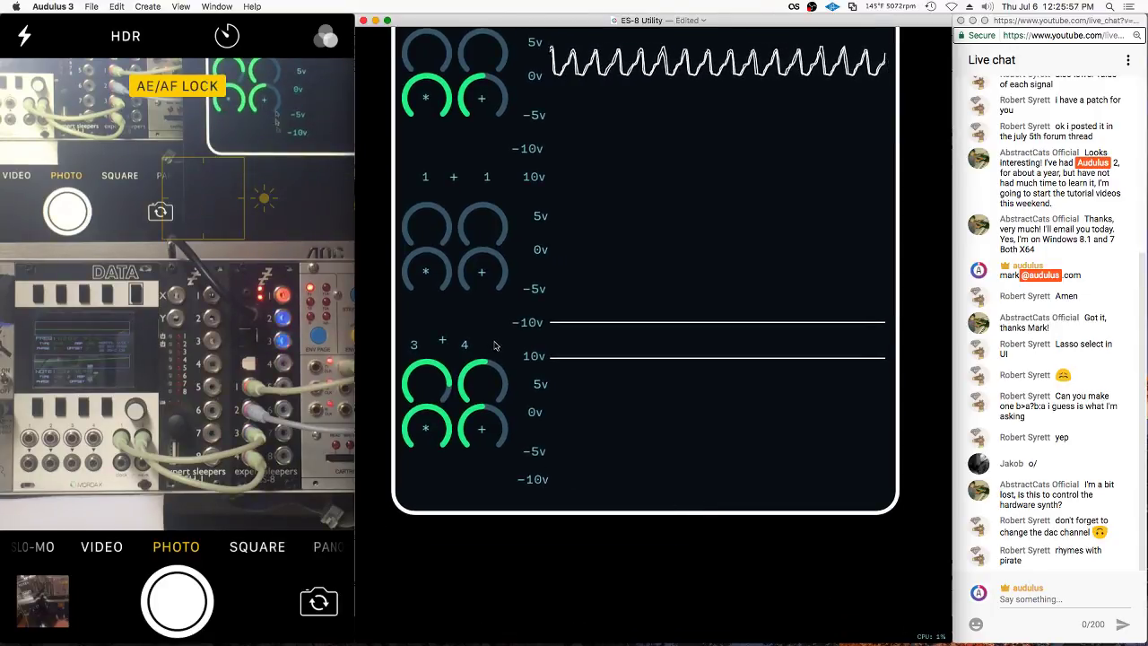
Move the two lower knobs down, then rename the top knob node to 2231
{"action": "left_click_drag", "start_coordinate": [495, 433], "coordinate": [427, 431]}
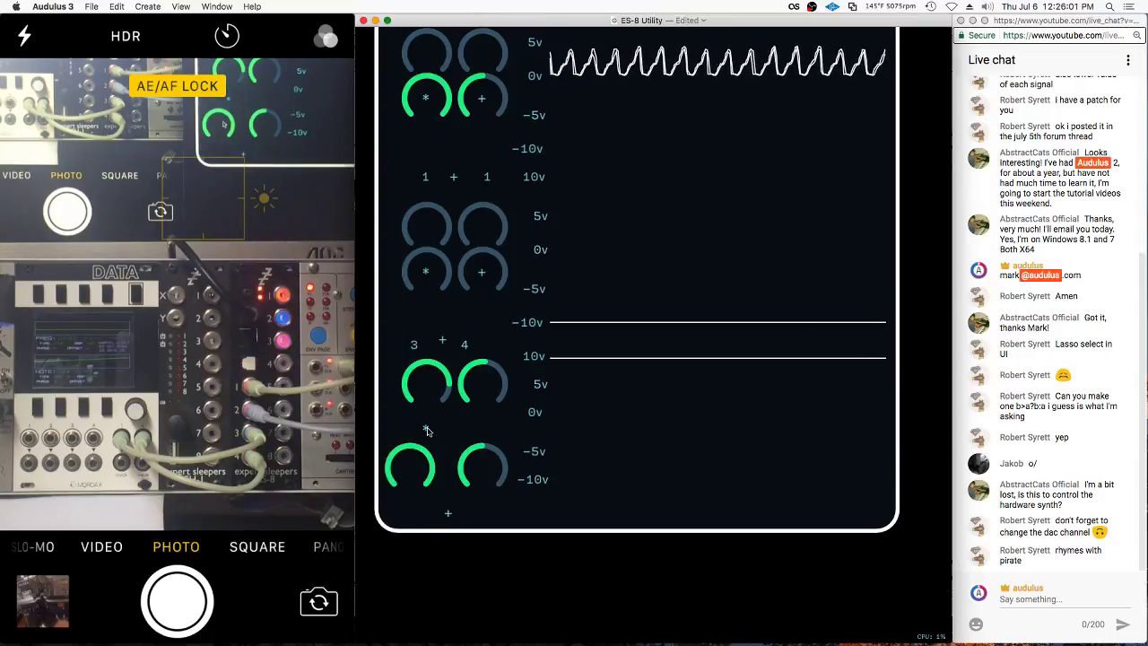
{"action": "left_click_drag", "start_coordinate": [491, 371], "coordinate": [492, 384]}
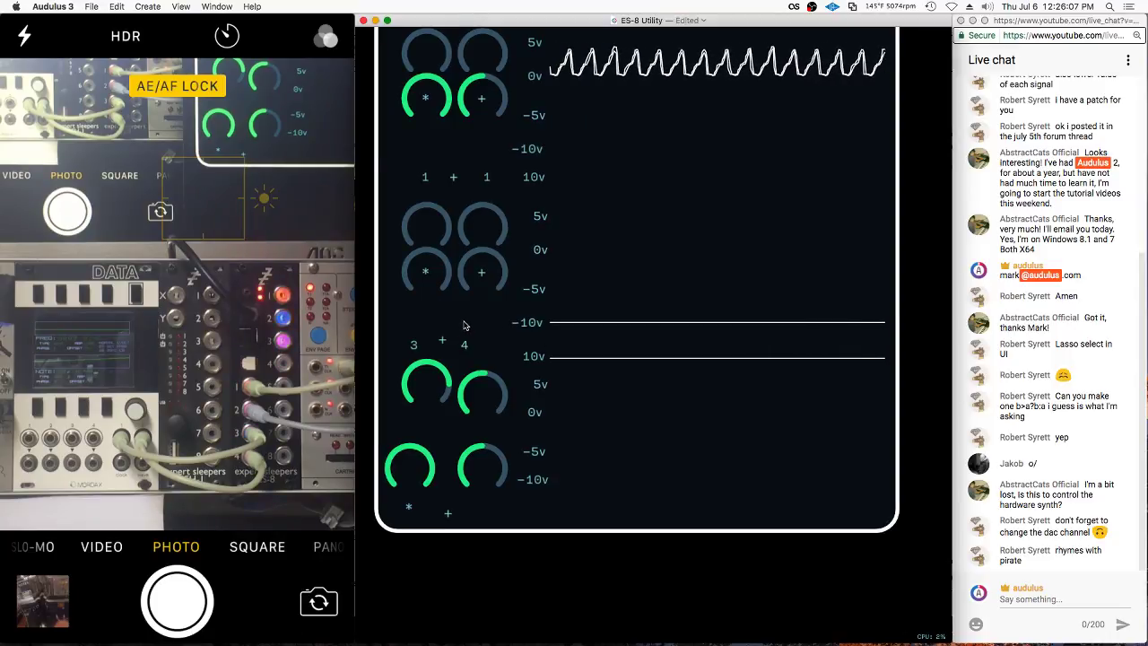
{"action": "double_click", "coordinate": [526, 346]}
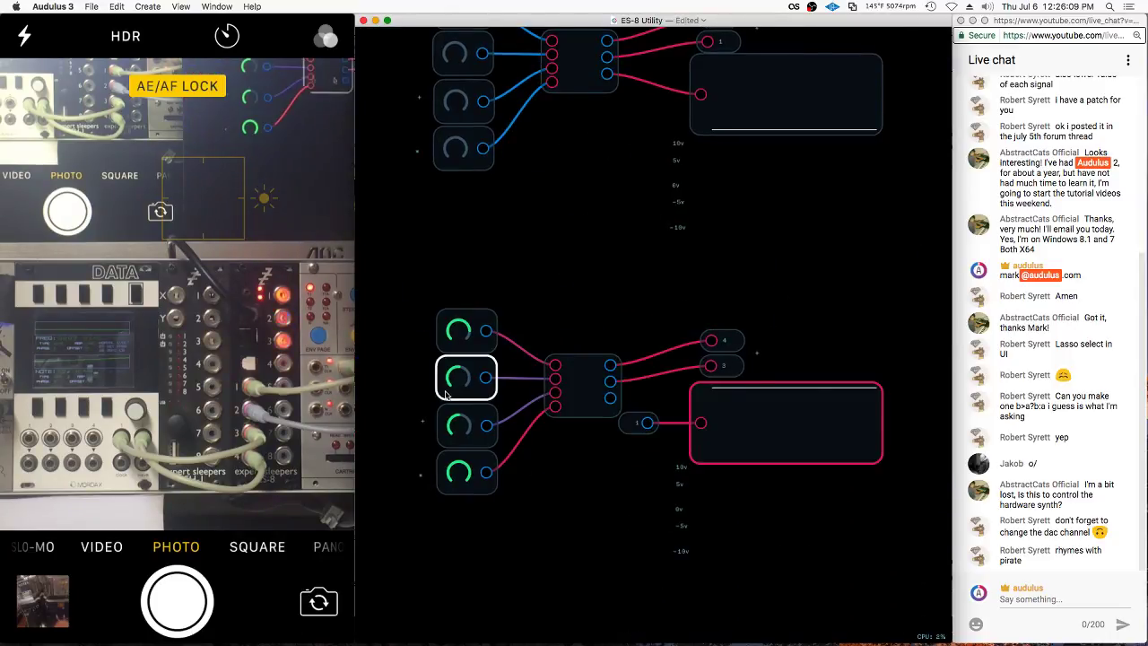
{"action": "right_click", "coordinate": [509, 355]}
{"action": "left_click", "coordinate": [532, 427]}
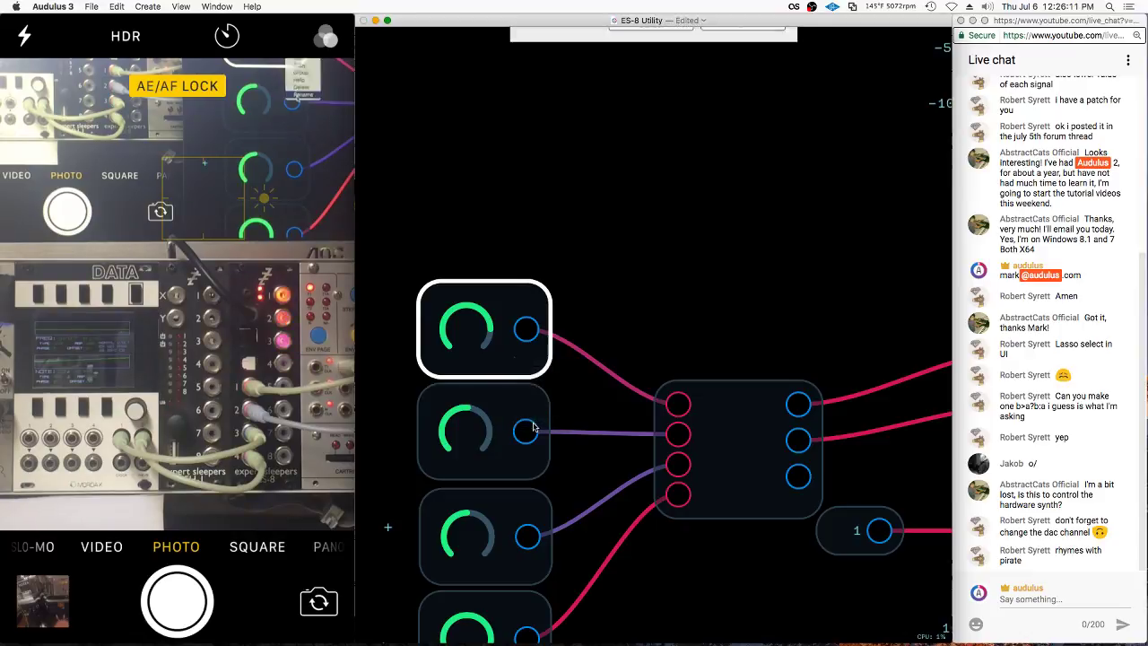
{"action": "type", "text": "2231"}
{"action": "key", "text": "Return"}
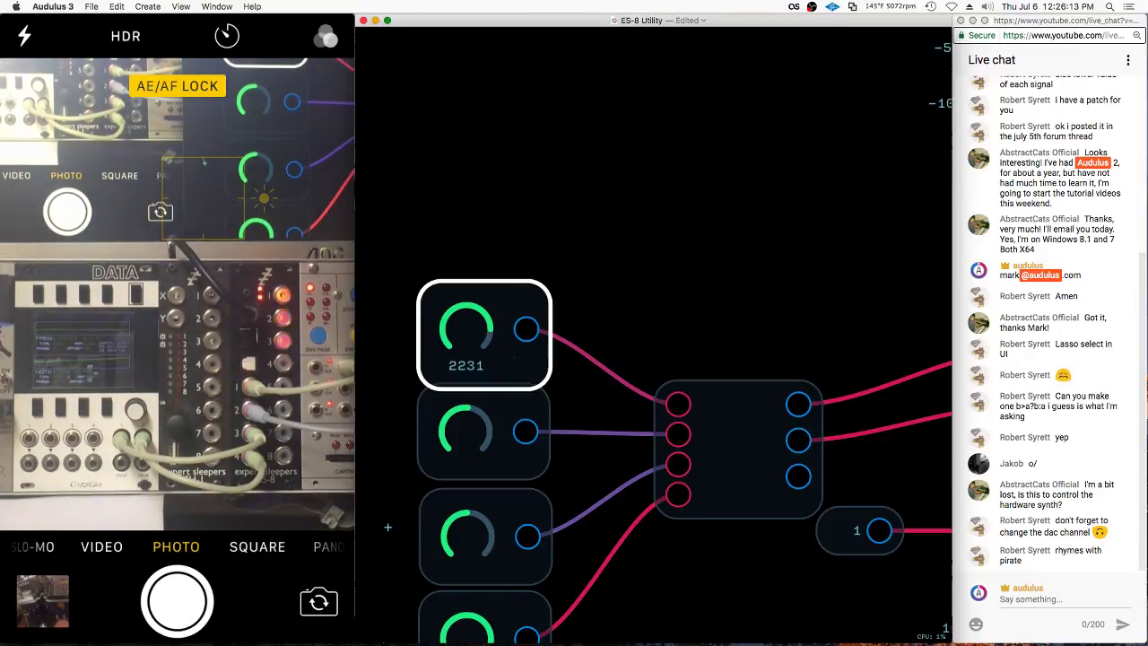
{"action": "key", "text": "Escape"}
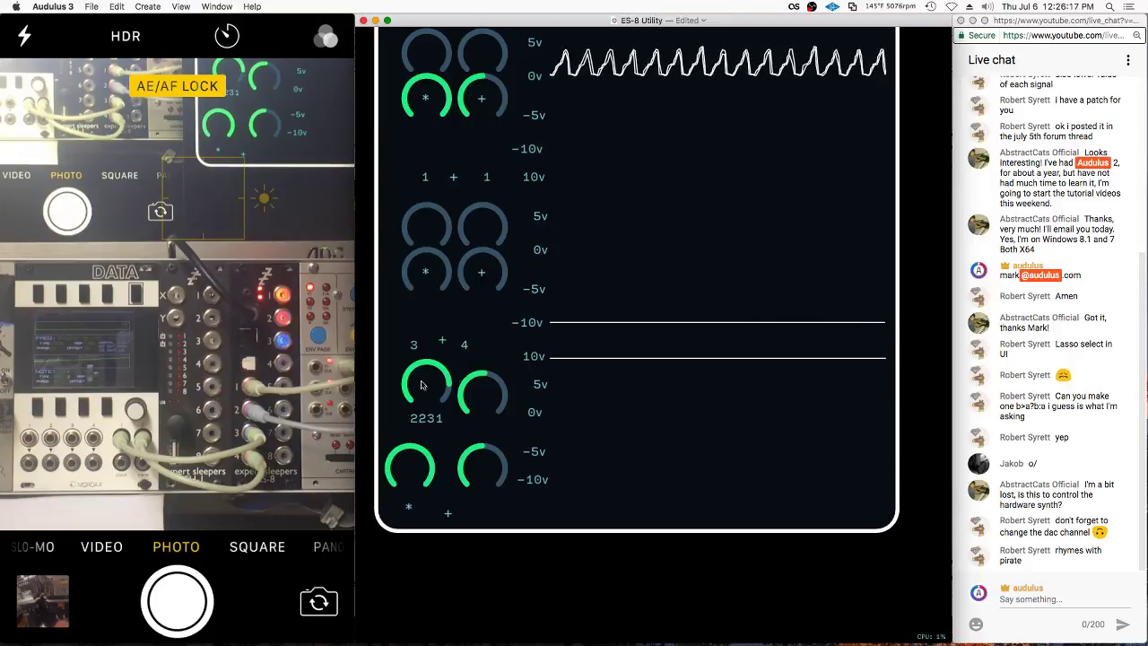
Clear the 2231 name from the knob node
{"action": "double_click", "coordinate": [494, 338]}
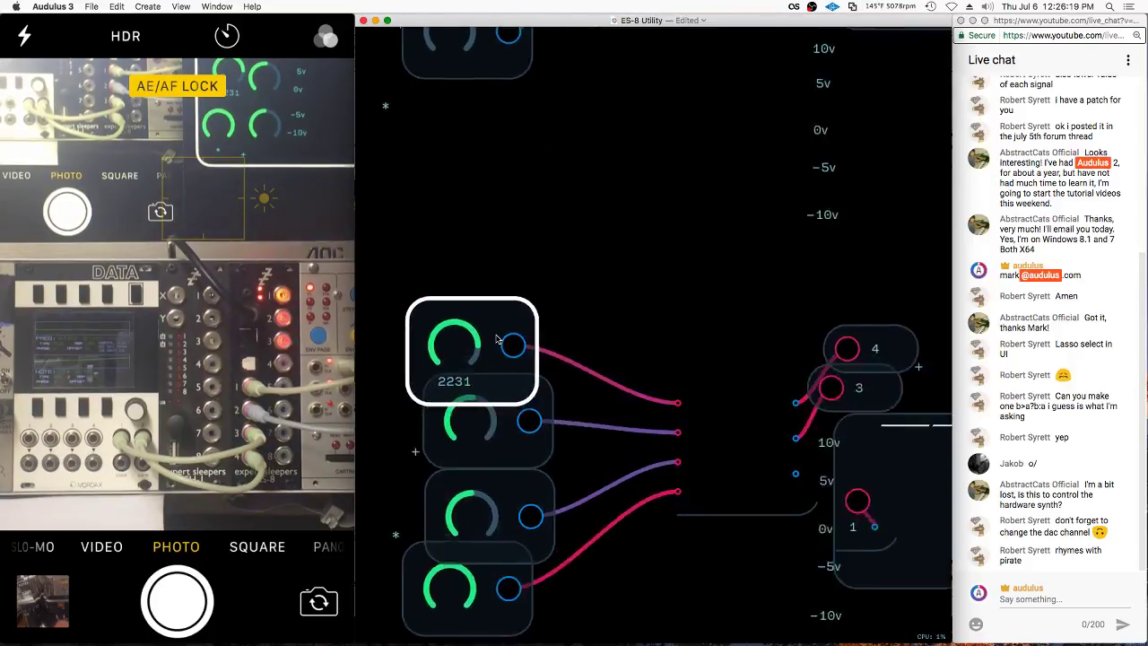
{"action": "right_click", "coordinate": [508, 363]}
{"action": "left_click", "coordinate": [528, 426]}
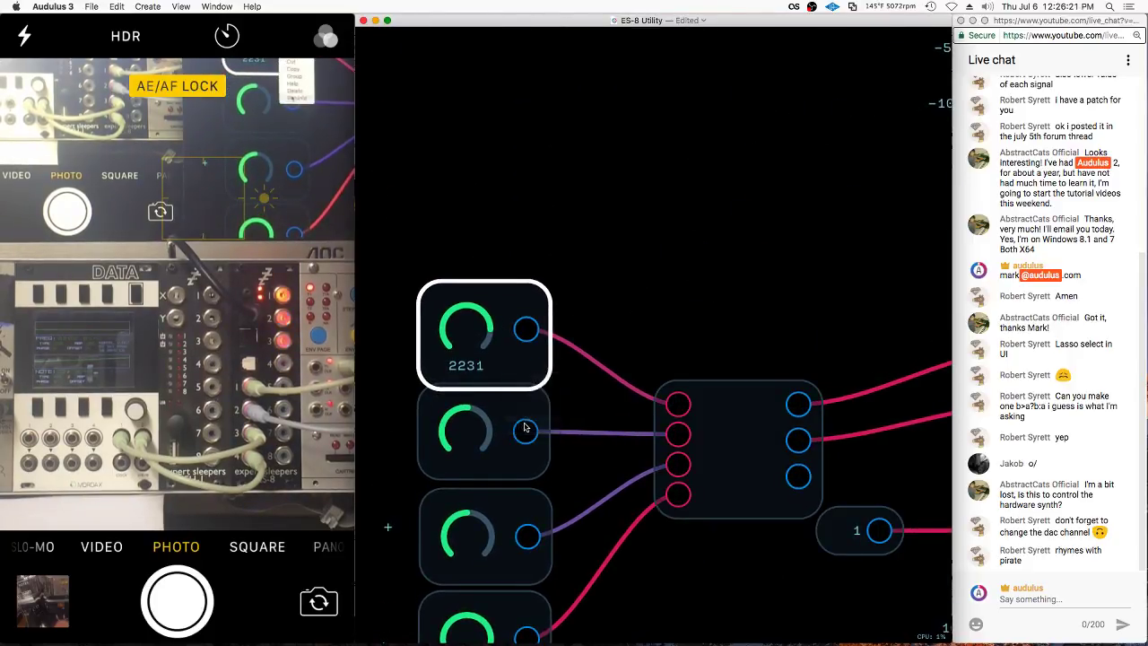
{"action": "key", "text": "Escape"}
{"action": "key", "text": "Escape"}
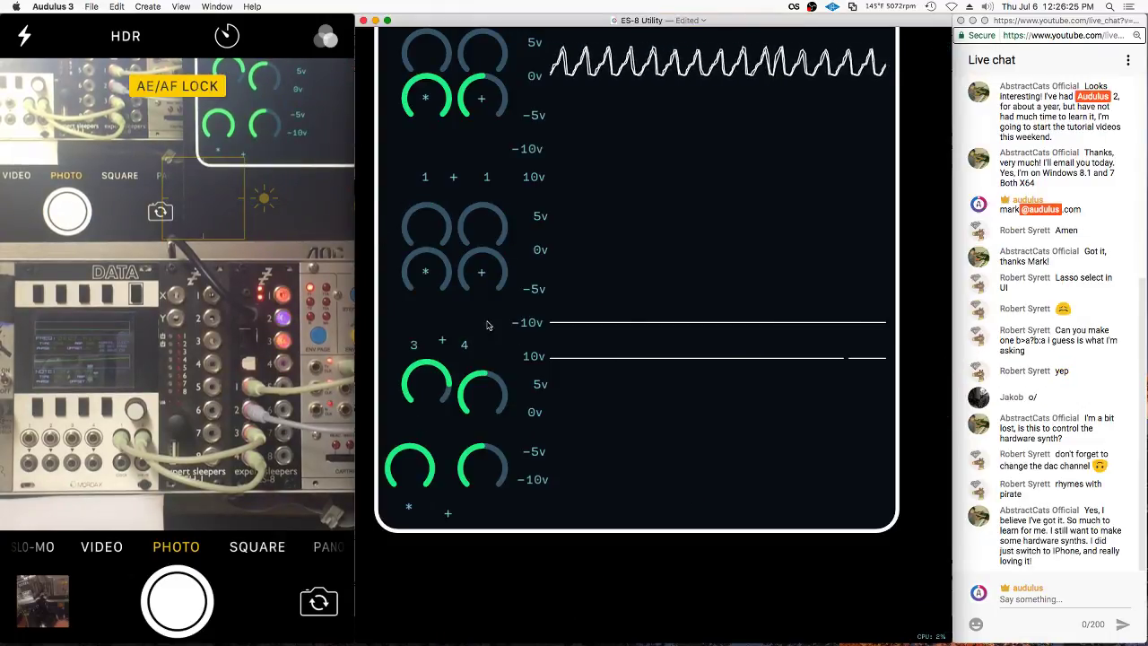
{"action": "scroll", "coordinate": [488, 324], "scroll_direction": "down", "scroll_amount": 2}
{"action": "left_click", "coordinate": [547, 428]}
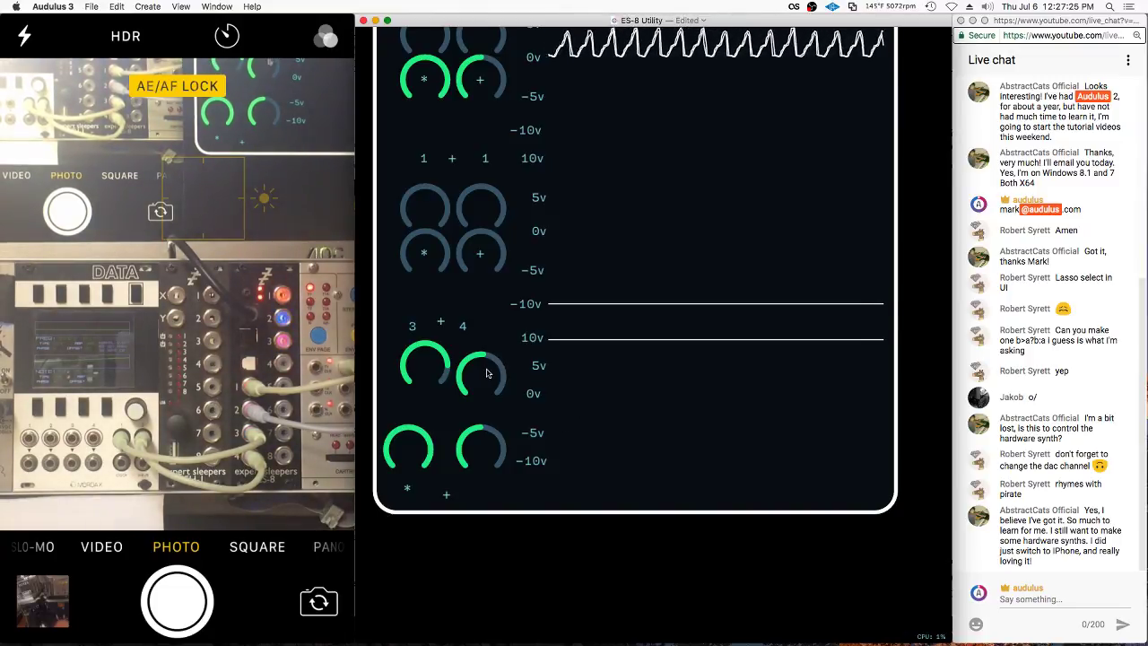
Raise the channel 4 knob and pack the lower knobs into a 2x2 block beside the * knob
{"action": "right_click", "coordinate": [457, 305]}
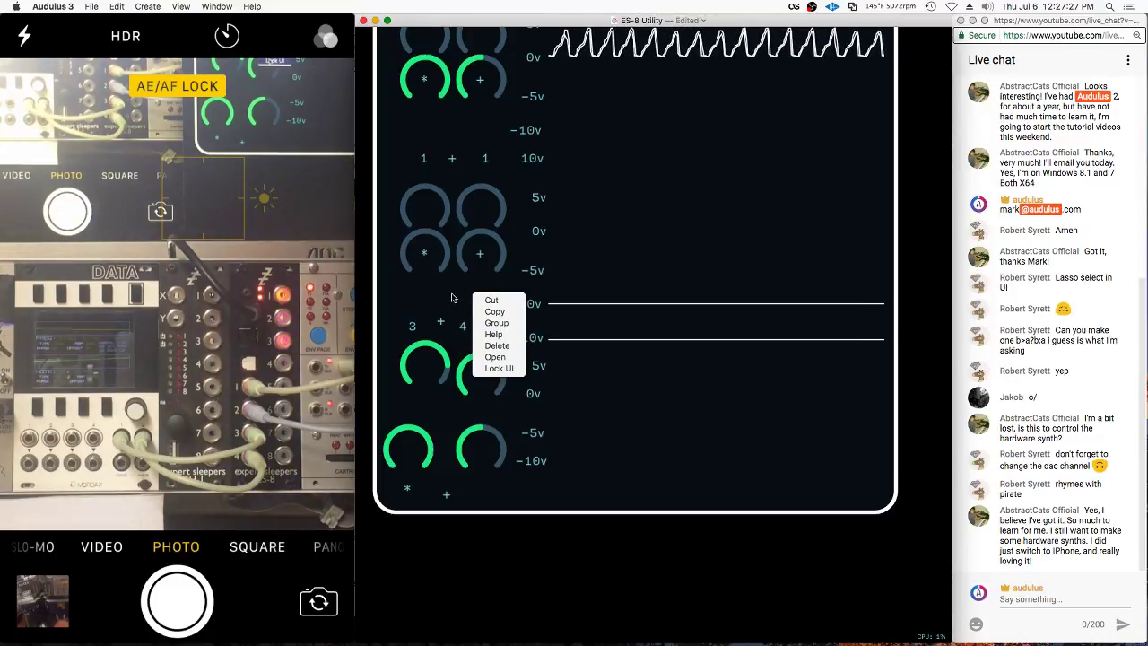
{"action": "left_click", "coordinate": [466, 327]}
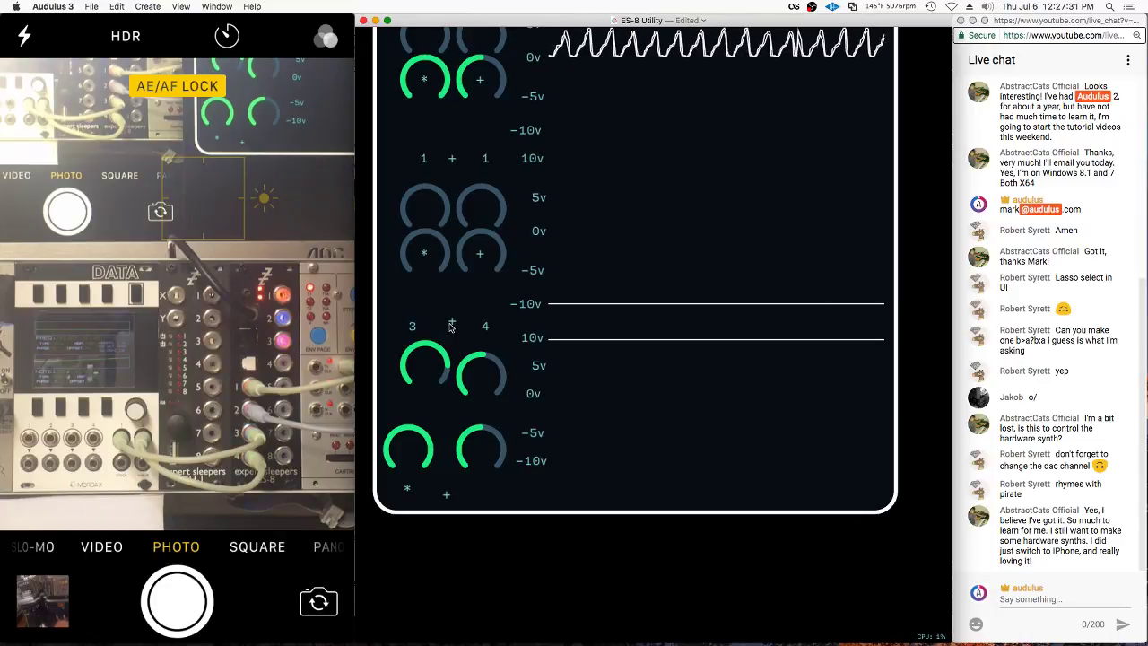
{"action": "scroll", "coordinate": [452, 326], "scroll_direction": "right", "scroll_amount": 2}
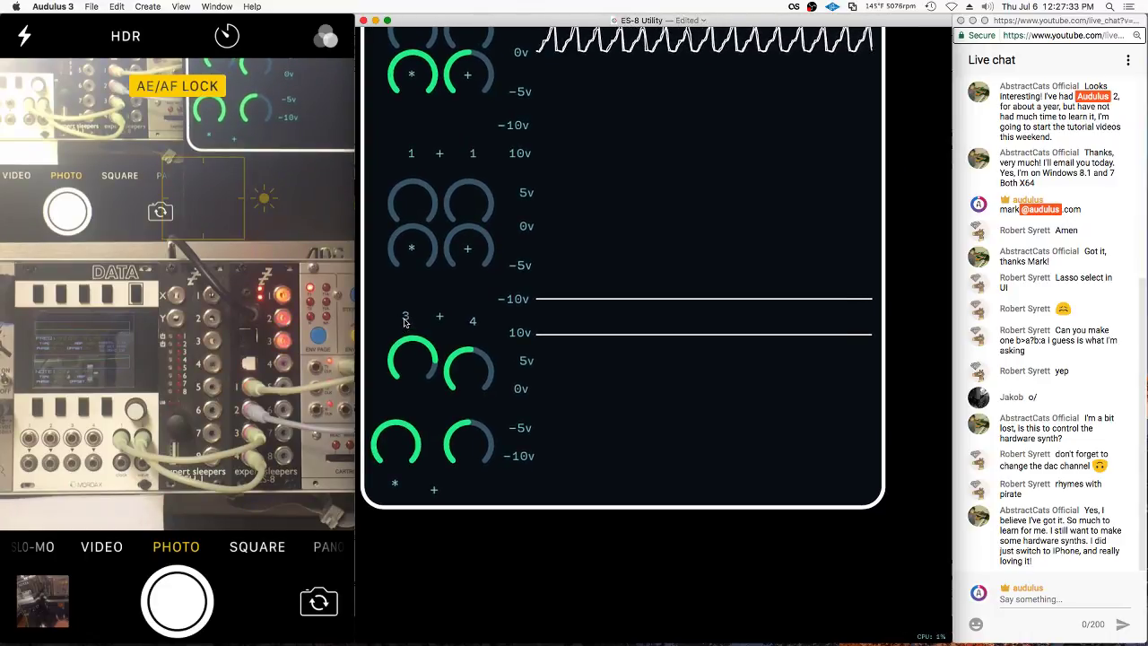
{"action": "left_click_drag", "start_coordinate": [471, 360], "coordinate": [469, 355]}
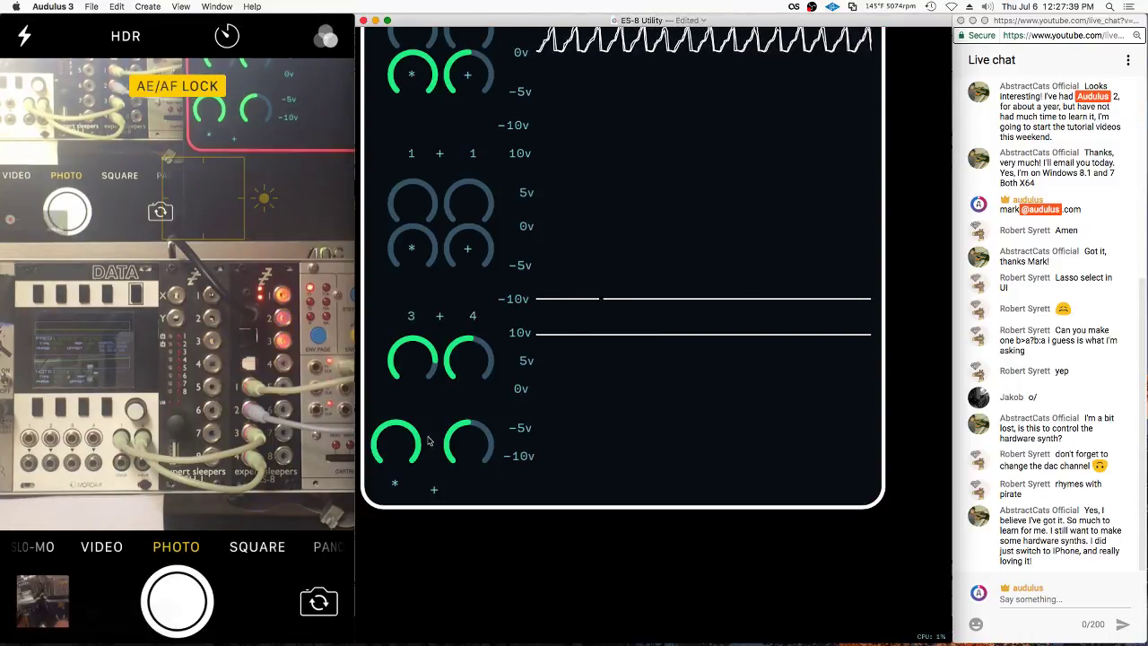
{"action": "left_click_drag", "start_coordinate": [400, 447], "coordinate": [414, 416]}
{"action": "left_click_drag", "start_coordinate": [476, 448], "coordinate": [473, 410]}
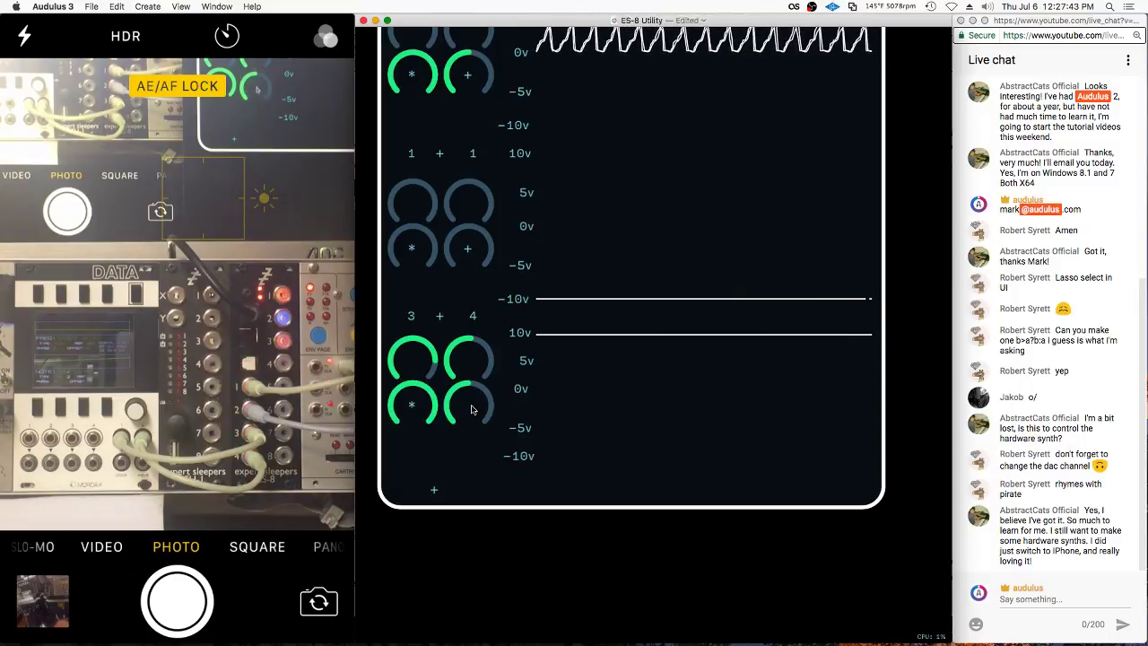
{"action": "left_click_drag", "start_coordinate": [434, 488], "coordinate": [465, 407]}
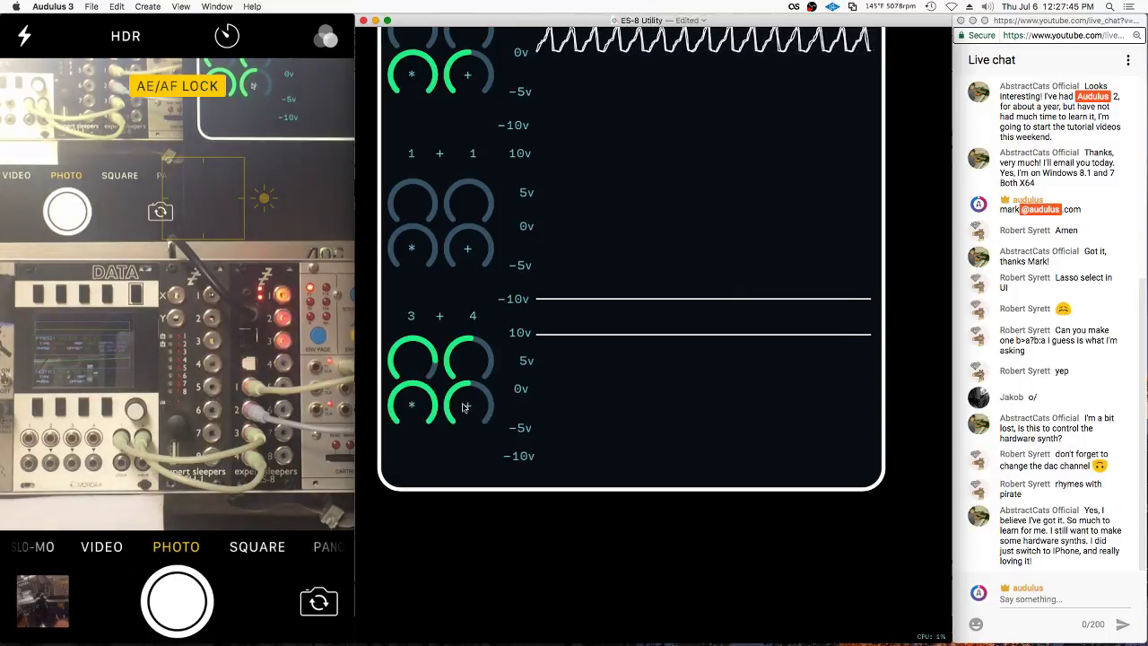
{"action": "scroll", "coordinate": [484, 439], "scroll_direction": "up", "scroll_amount": 2}
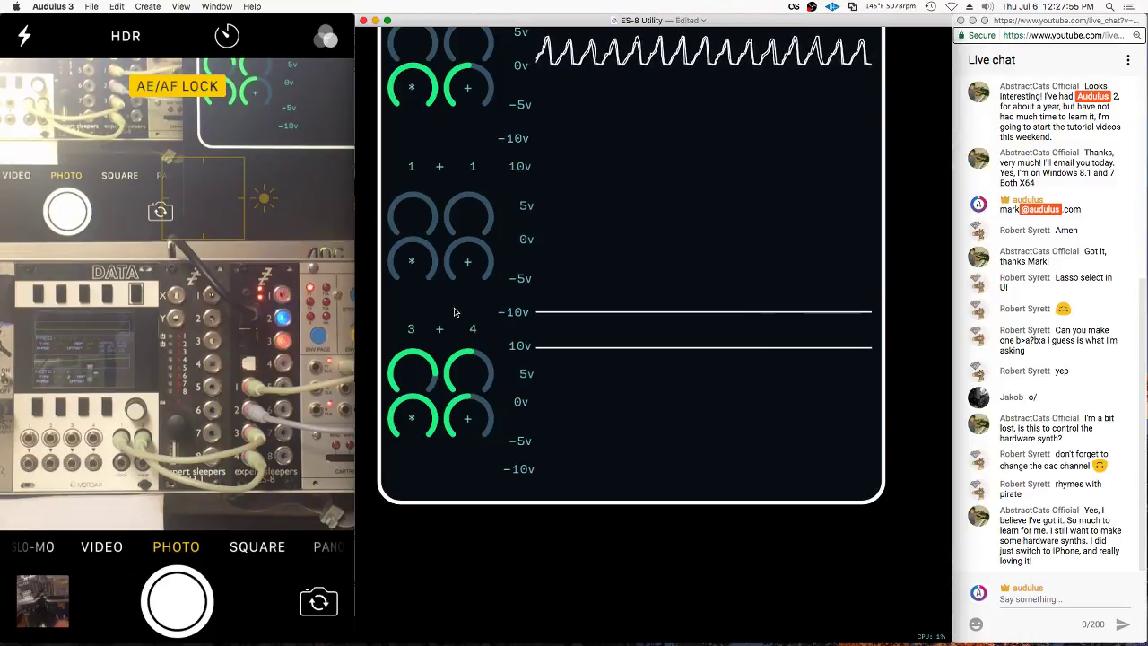
{"action": "scroll", "coordinate": [451, 318], "scroll_direction": "down", "scroll_amount": 10}
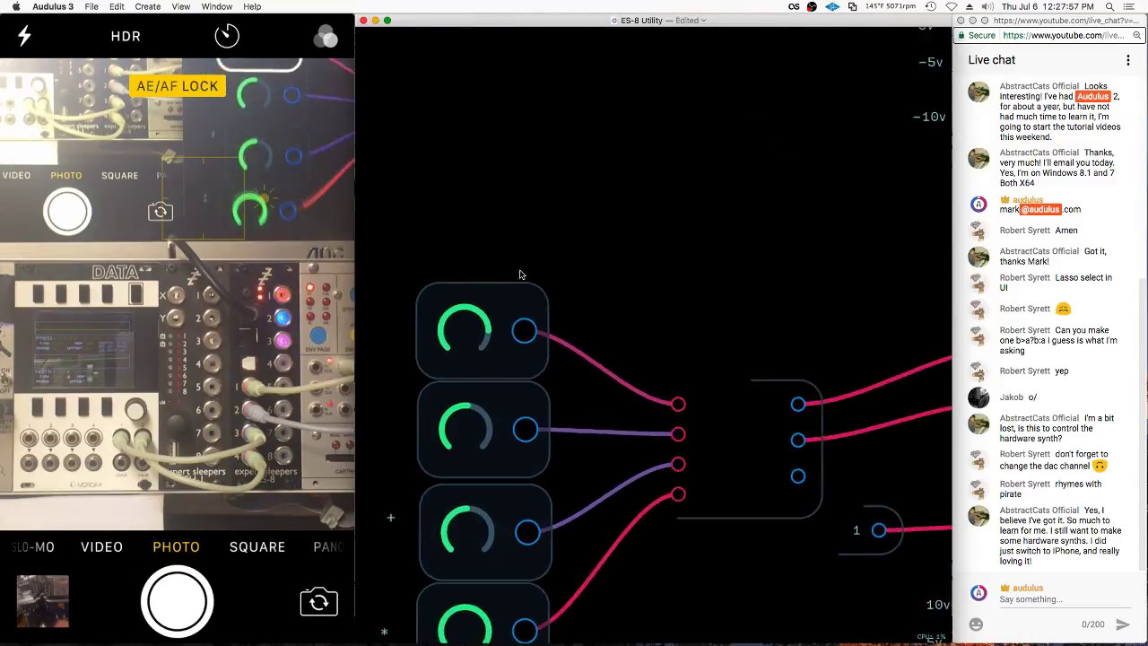
Edit the + label node's text to read b>a?b:a
{"action": "scroll", "coordinate": [643, 194], "scroll_direction": "down", "scroll_amount": 5}
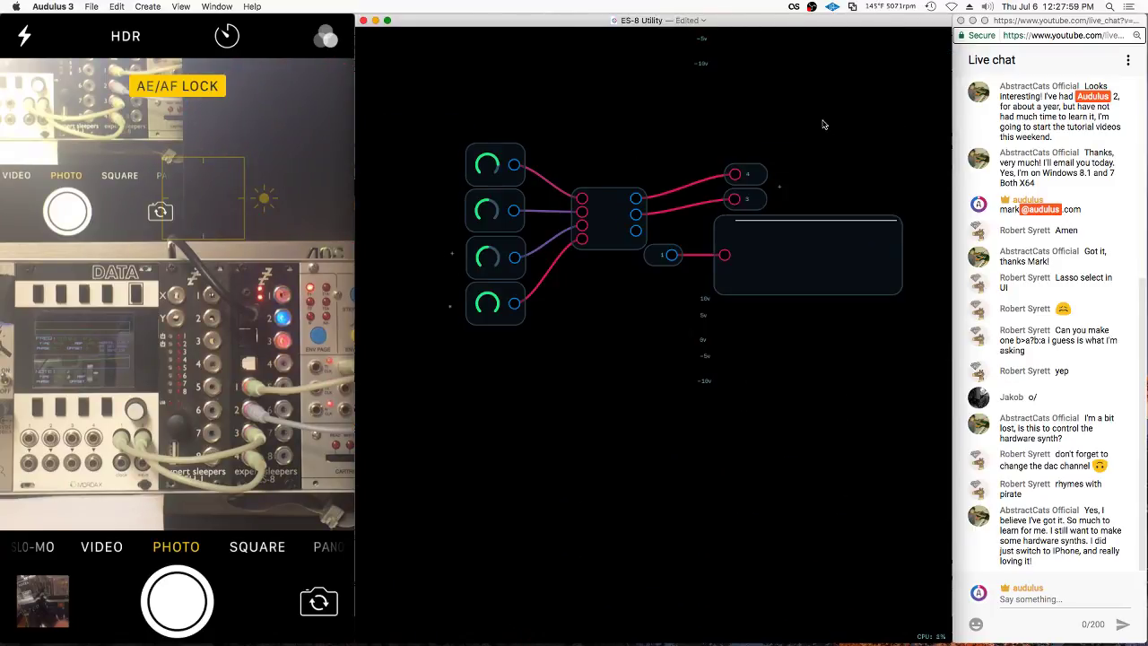
{"action": "scroll", "coordinate": [741, 238], "scroll_direction": "up", "scroll_amount": 10}
{"action": "right_click", "coordinate": [741, 240]}
{"action": "left_click", "coordinate": [763, 313]}
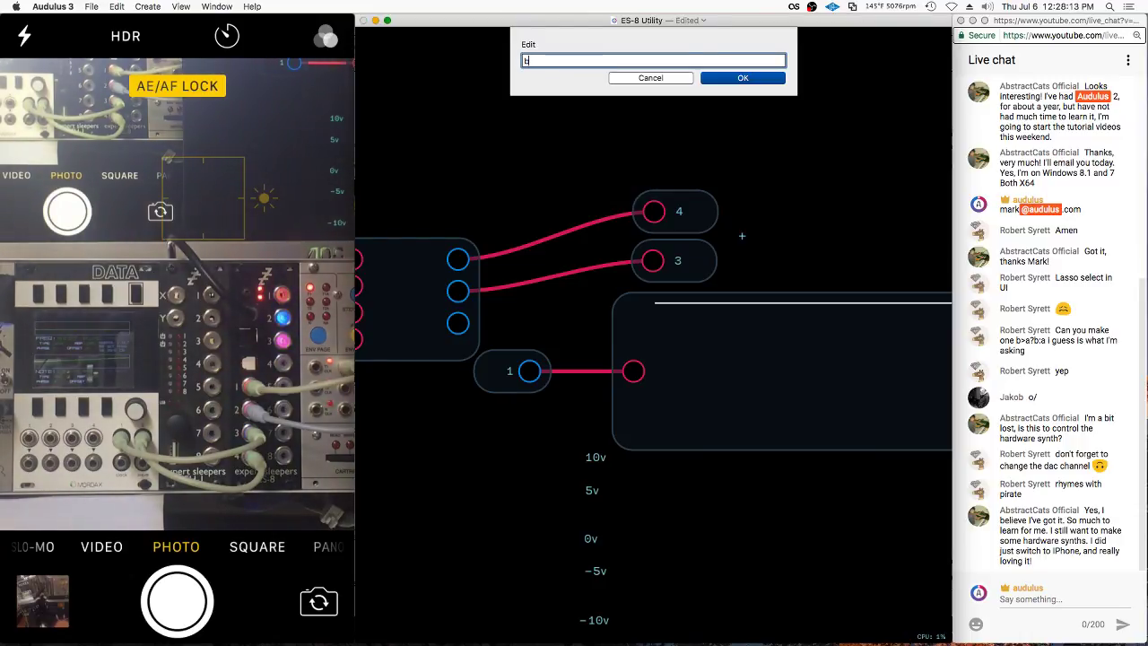
{"action": "type", "text": ">a"}
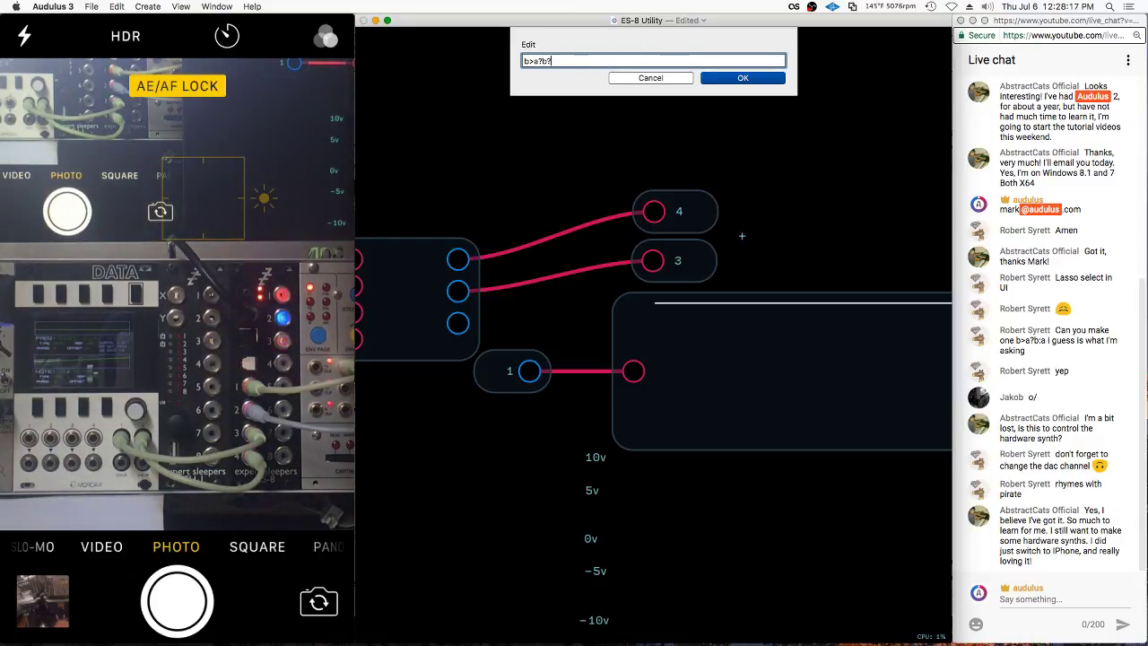
{"action": "type", "text": "?b:a"}
{"action": "key", "text": "Return"}
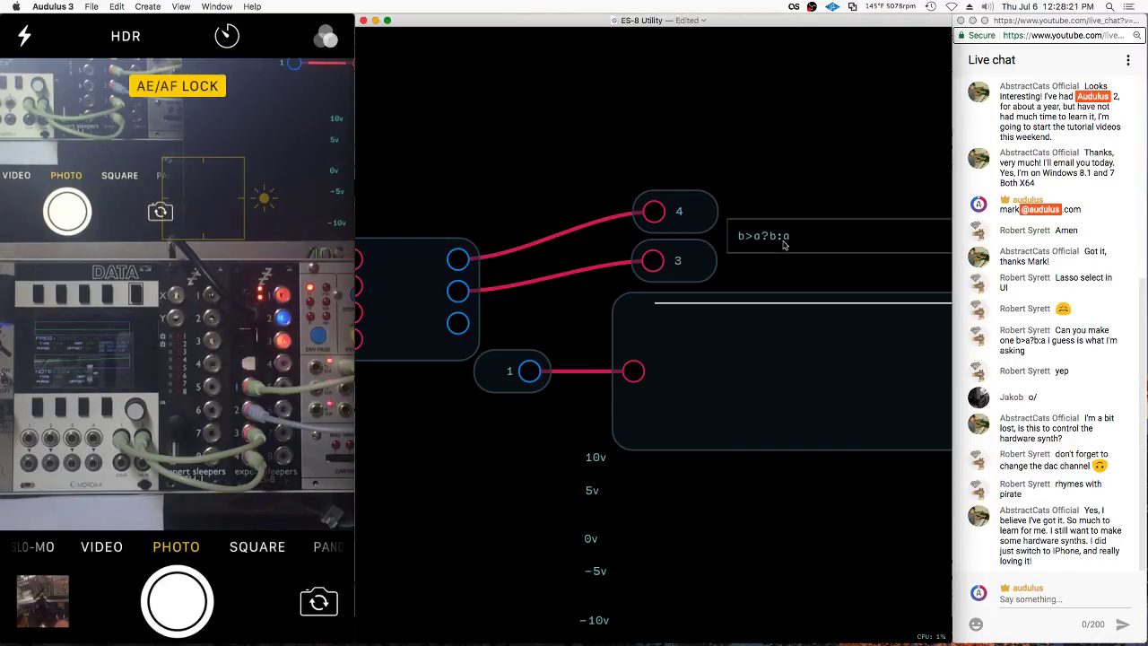
{"action": "right_click", "coordinate": [459, 311]}
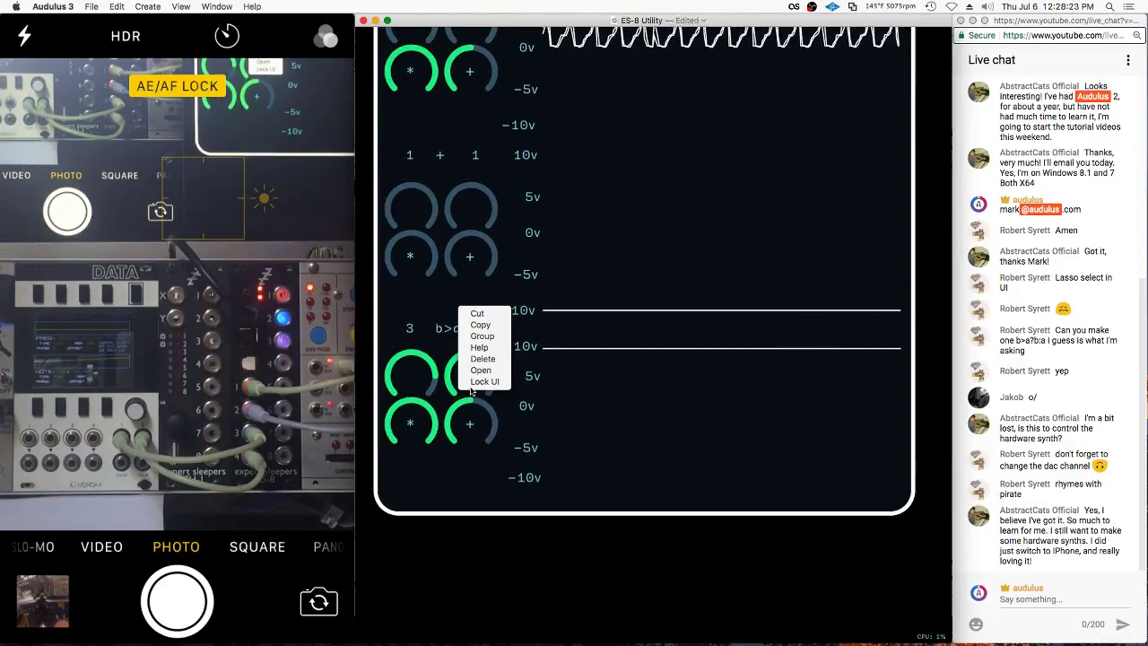
Move the b>a?b:a label above the 3 and 4 labels and relock the panel layout
{"action": "left_click", "coordinate": [440, 329]}
{"action": "mouse_move", "coordinate": [439, 329]}
{"action": "left_mouse_down"}
{"action": "mouse_move", "coordinate": [414, 308]}
{"action": "mouse_move", "coordinate": [445, 332]}
{"action": "mouse_move", "coordinate": [434, 463]}
{"action": "mouse_move", "coordinate": [431, 299]}
{"action": "mouse_move", "coordinate": [437, 311]}
{"action": "left_mouse_up"}
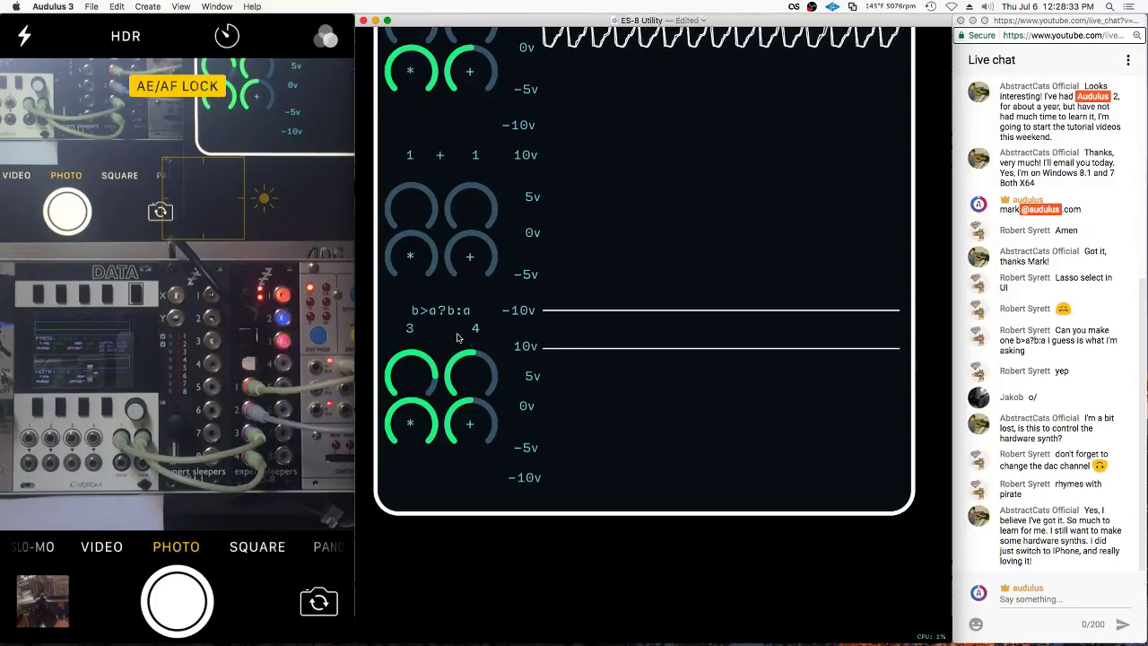
{"action": "right_click", "coordinate": [456, 338]}
{"action": "left_click", "coordinate": [471, 398]}
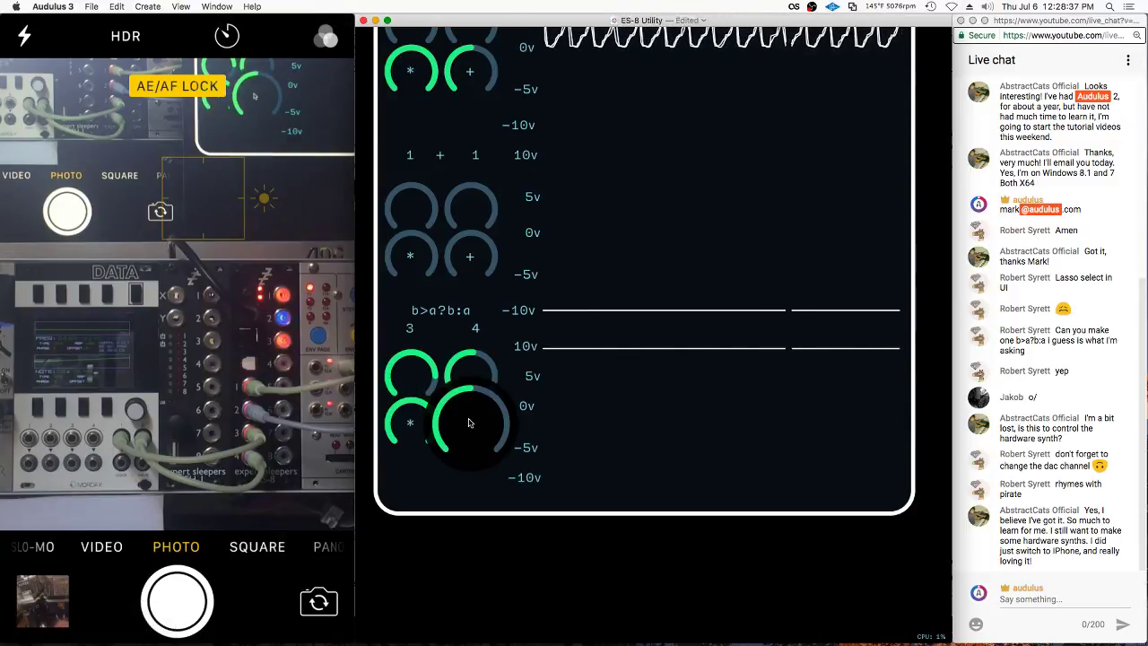
Wire the third output into the scope, delete the unused 1 node, and set the left channel to 1
{"action": "double_click", "coordinate": [442, 357]}
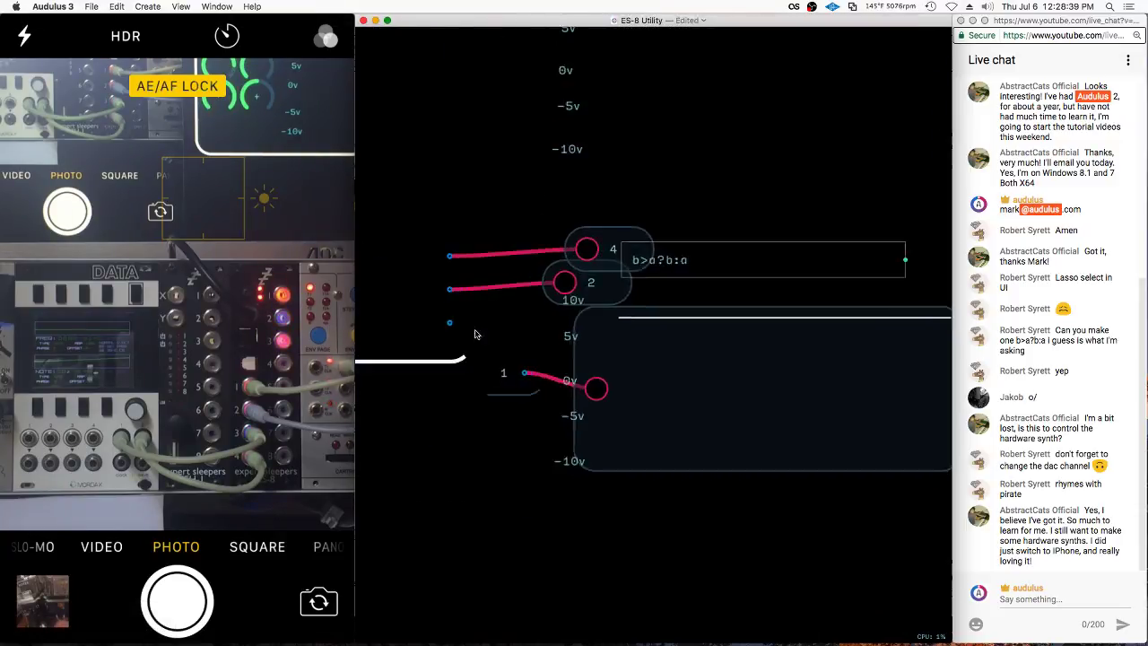
{"action": "left_click_drag", "start_coordinate": [459, 324], "coordinate": [630, 372]}
{"action": "right_click", "coordinate": [490, 363]}
{"action": "left_click", "coordinate": [500, 419]}
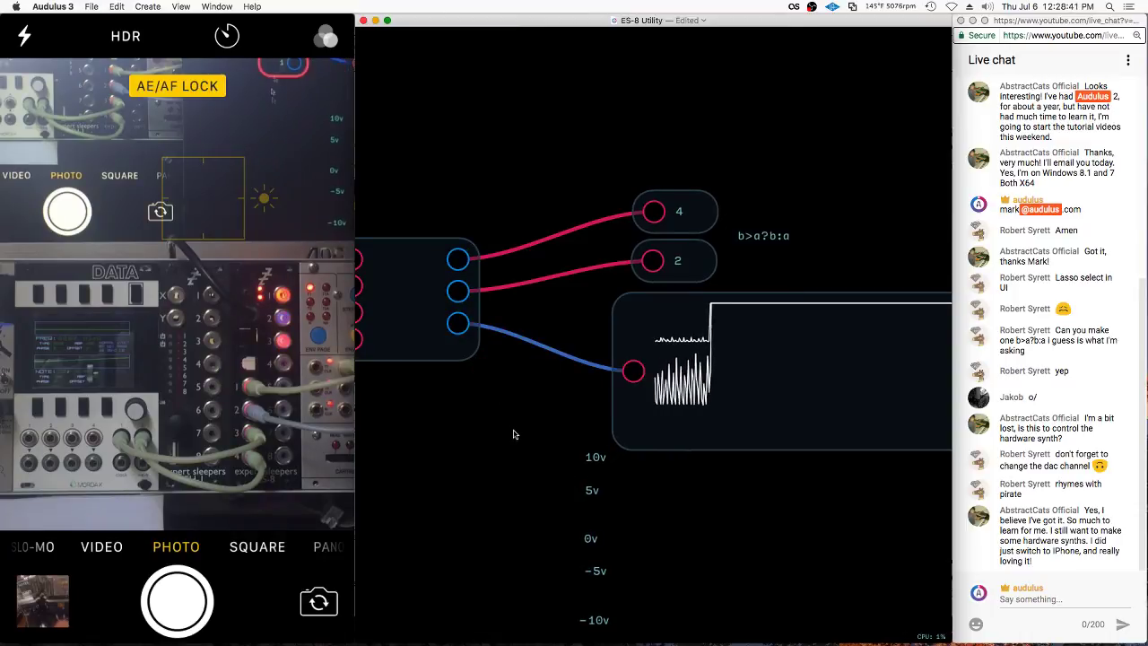
{"action": "double_click", "coordinate": [529, 428]}
{"action": "left_click_drag", "start_coordinate": [409, 435], "coordinate": [474, 440]}
{"action": "left_click_drag", "start_coordinate": [468, 374], "coordinate": [464, 395]}
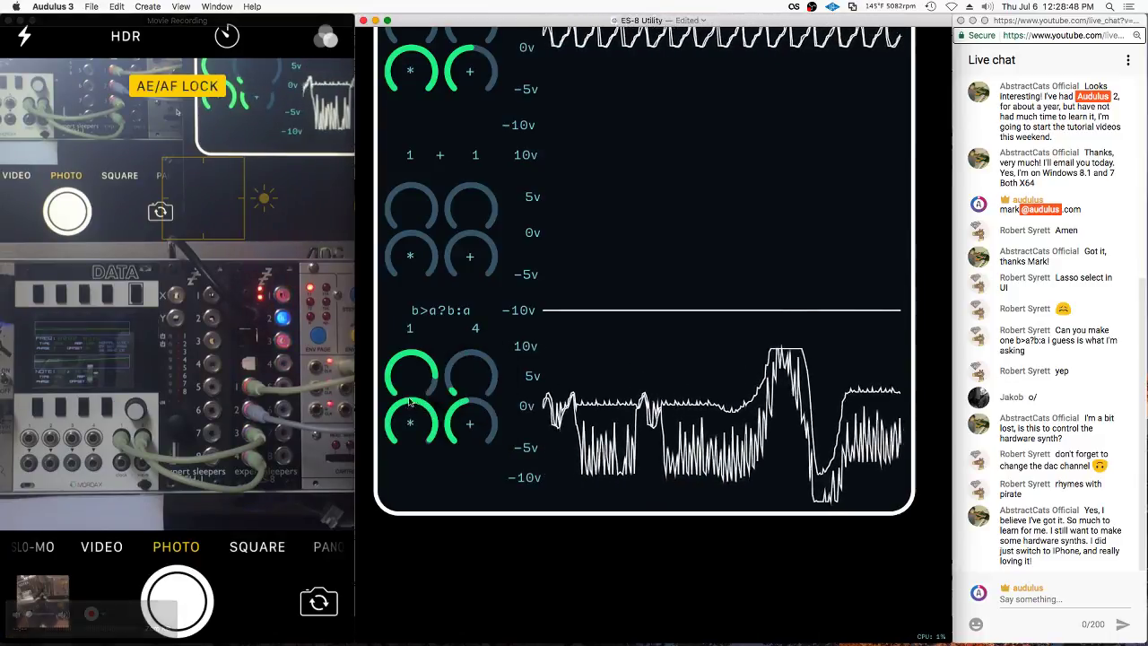
In Edit UI mode, rearrange the b>a?b:a block's knobs, lifting them off their + and * labels
{"action": "right_click", "coordinate": [495, 329]}
{"action": "left_click", "coordinate": [522, 400]}
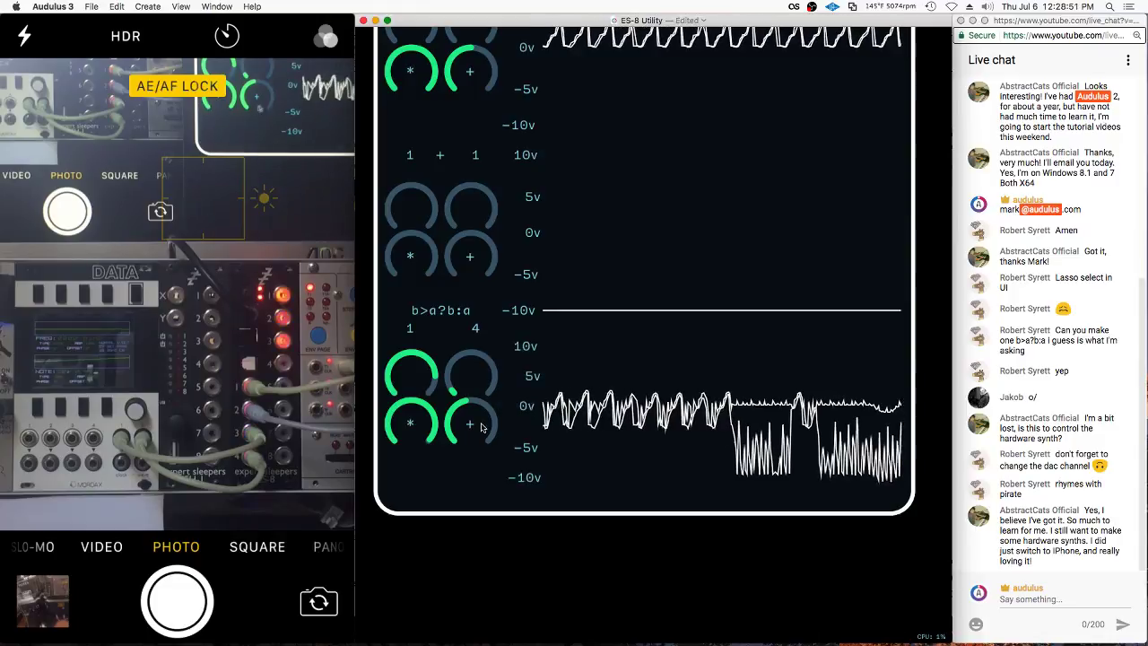
{"action": "left_click_drag", "start_coordinate": [476, 433], "coordinate": [477, 486]}
{"action": "left_click_drag", "start_coordinate": [411, 422], "coordinate": [409, 481]}
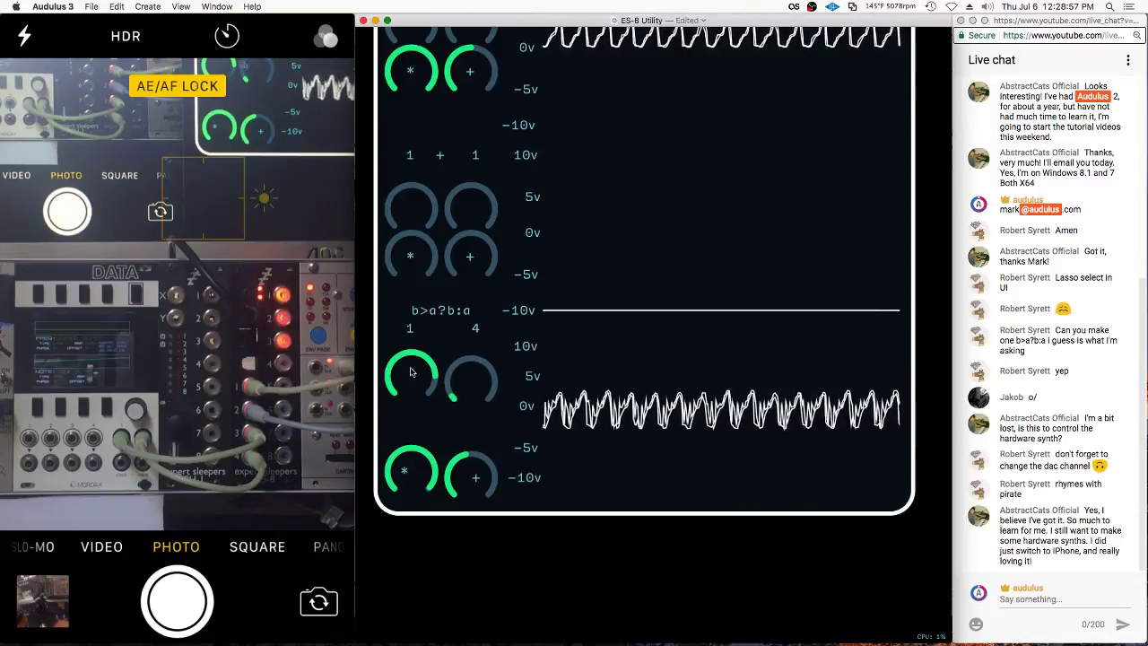
{"action": "left_click_drag", "start_coordinate": [474, 471], "coordinate": [471, 426]}
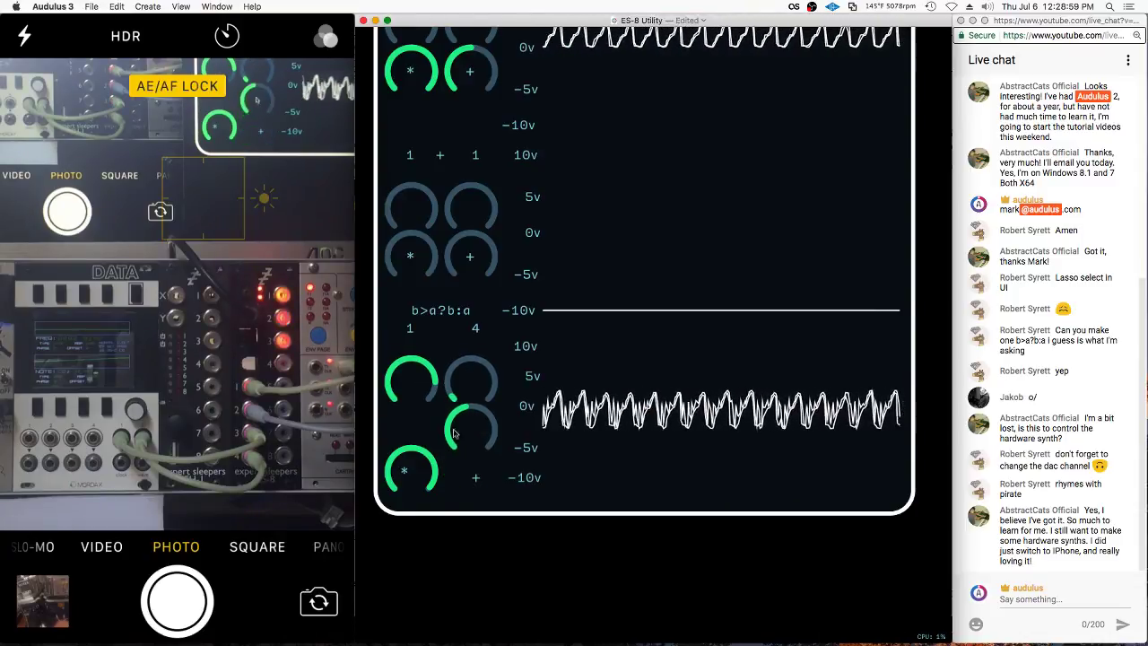
{"action": "left_click_drag", "start_coordinate": [411, 464], "coordinate": [411, 422]}
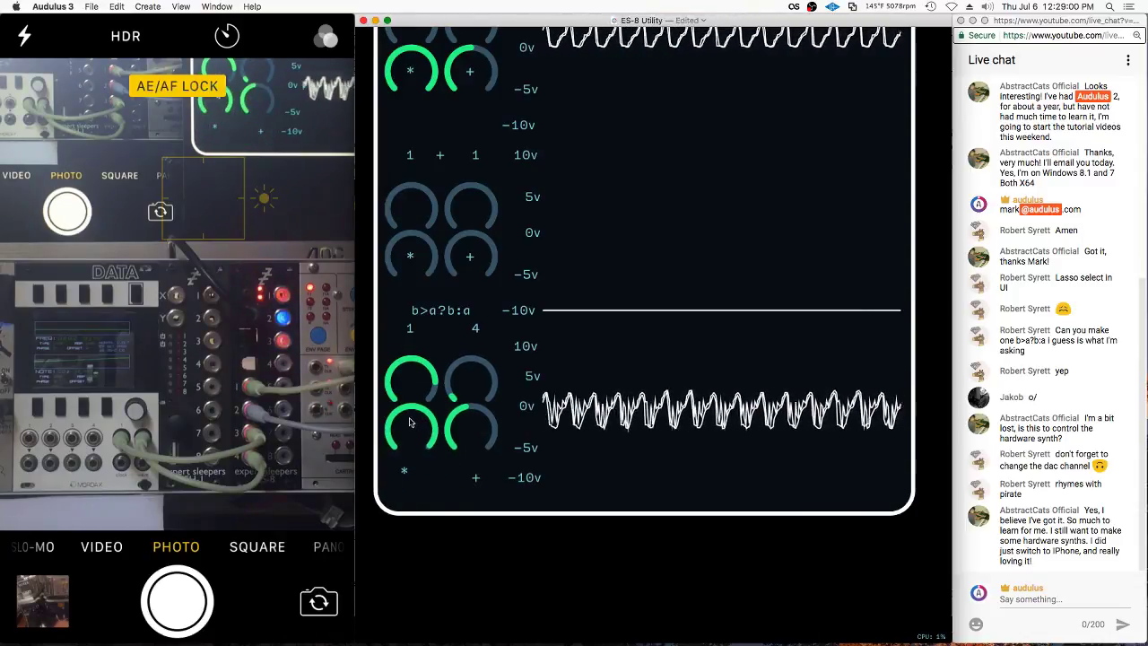
{"action": "right_click", "coordinate": [450, 341]}
{"action": "left_click", "coordinate": [476, 402]}
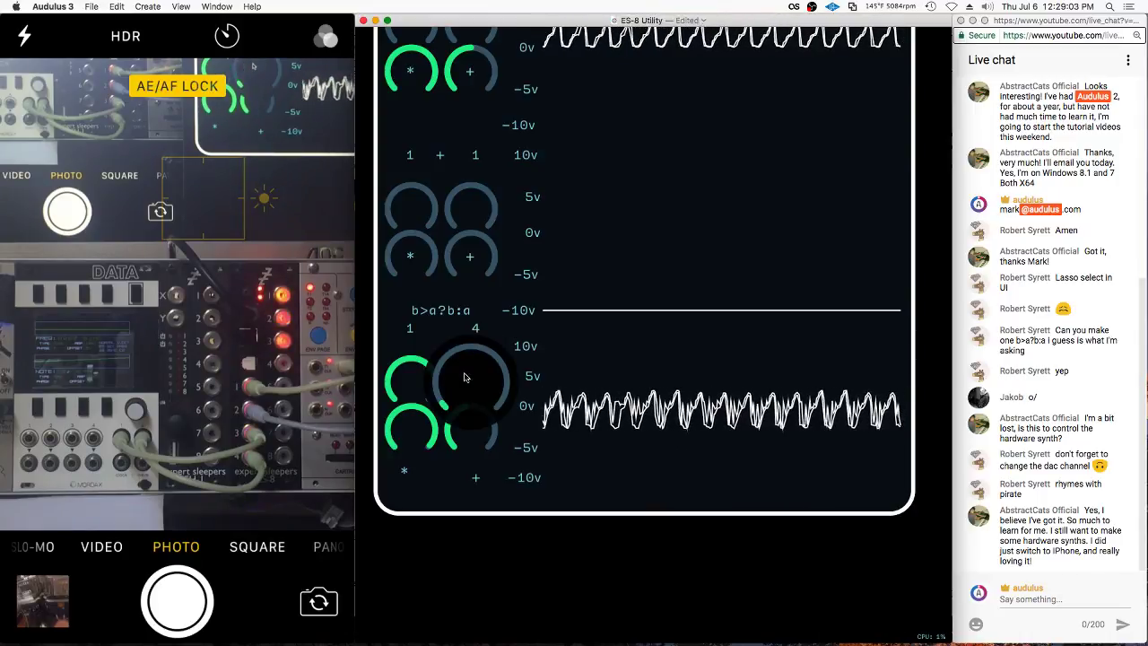
Lock the block's panel layout with Lock UI
{"action": "left_click", "coordinate": [471, 205]}
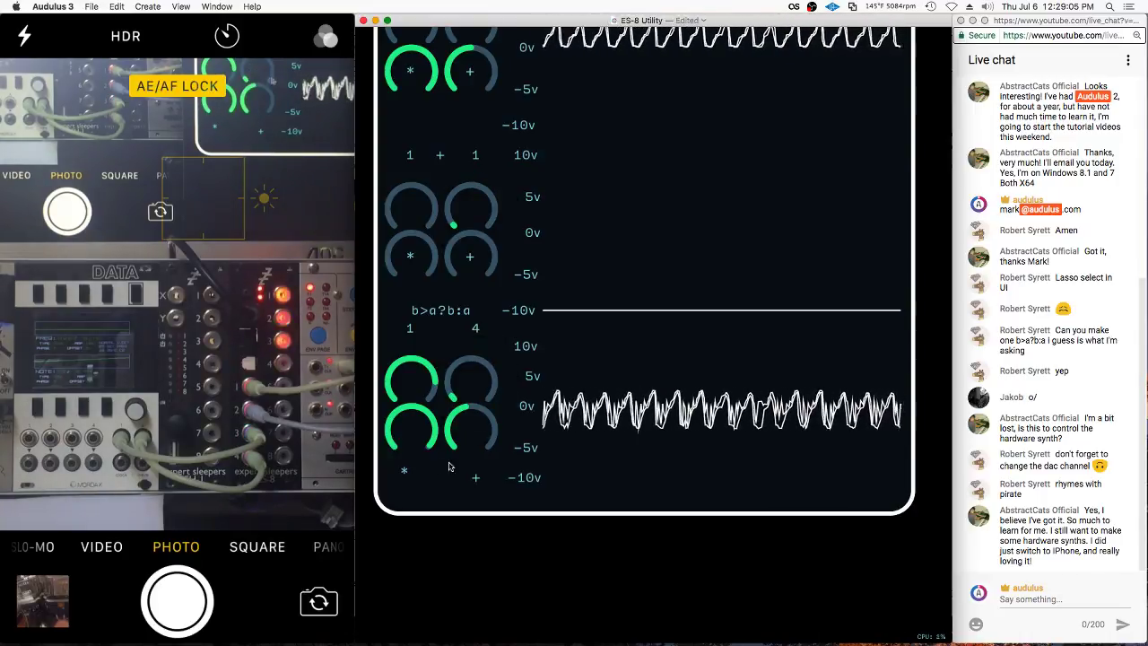
{"action": "right_click", "coordinate": [426, 482]}
{"action": "left_click", "coordinate": [405, 476]}
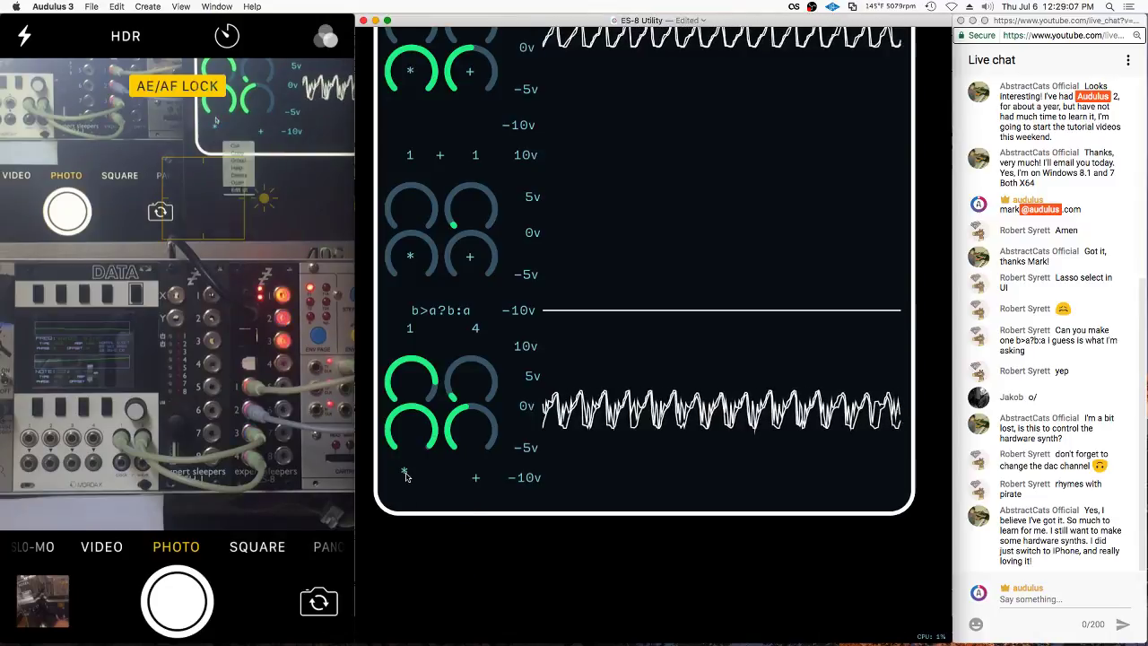
{"action": "scroll", "coordinate": [481, 482], "scroll_direction": "down", "scroll_amount": 2}
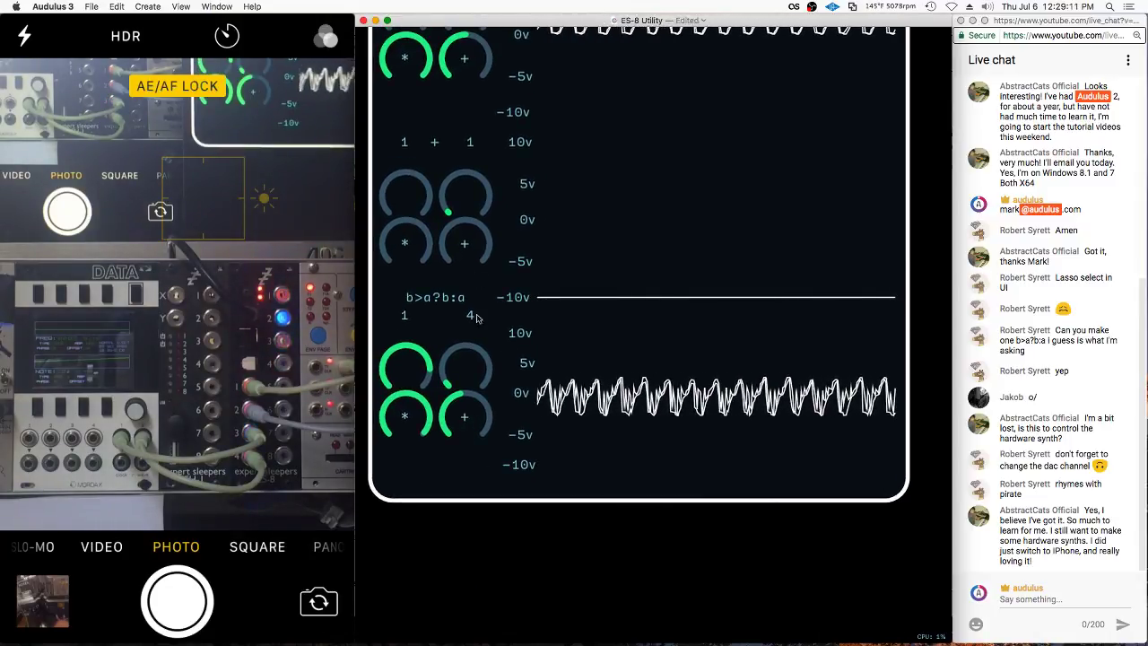
{"action": "right_click", "coordinate": [429, 476]}
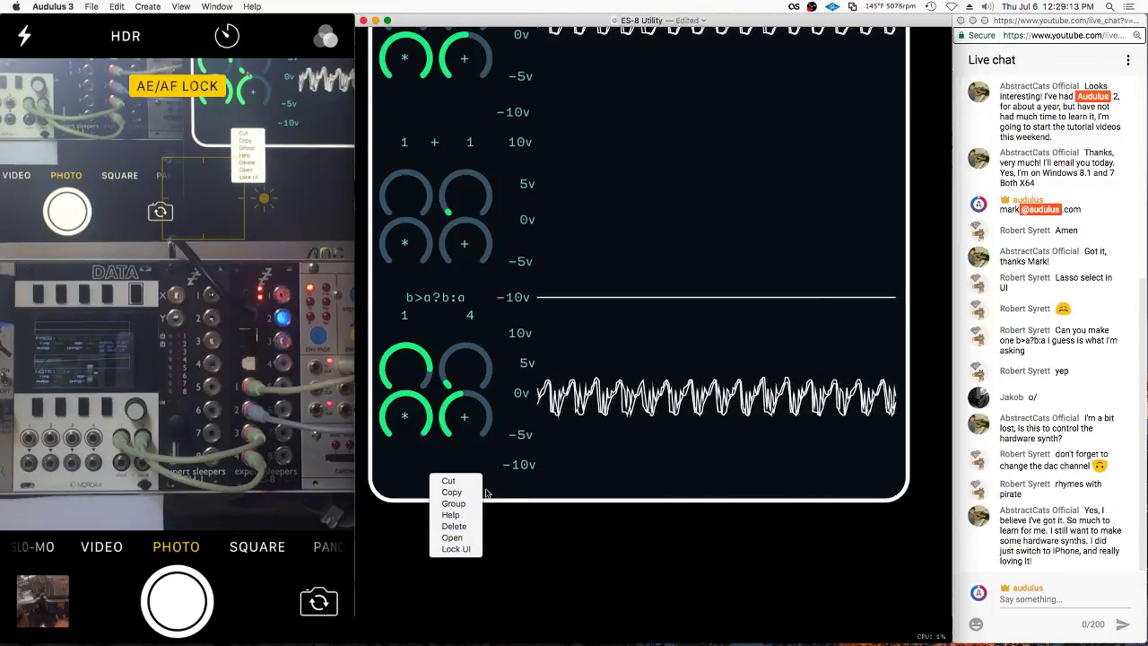
{"action": "left_click", "coordinate": [456, 549]}
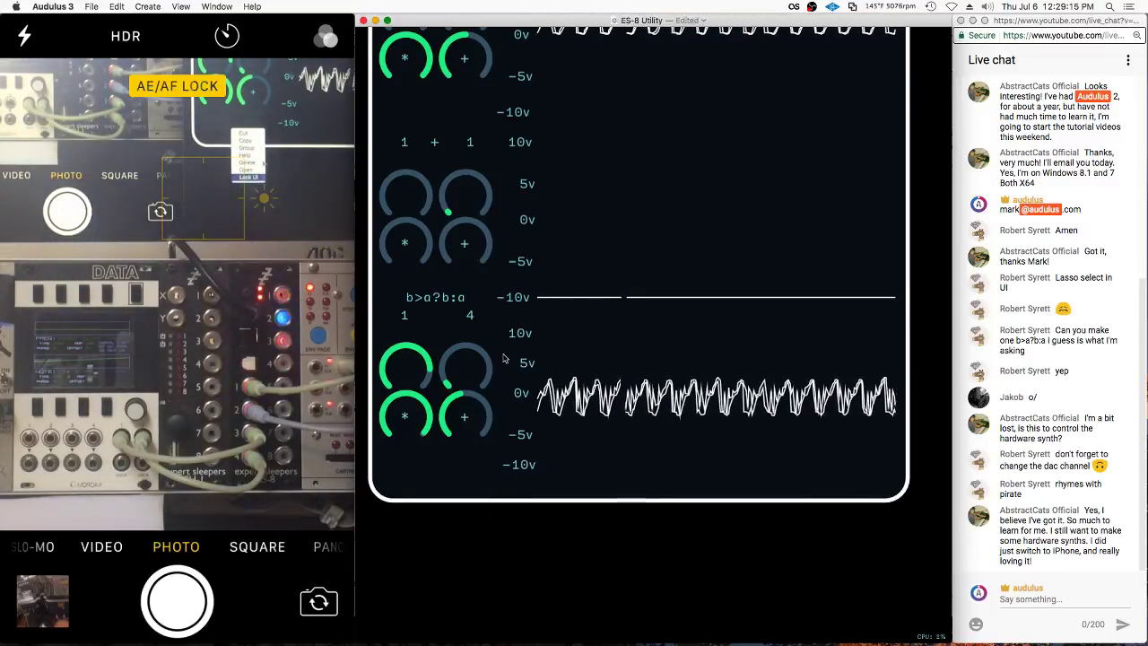
Raise a channel knob from 1 to 2, then enter the block's inner patch
{"action": "left_click_drag", "start_coordinate": [473, 365], "coordinate": [556, 358]}
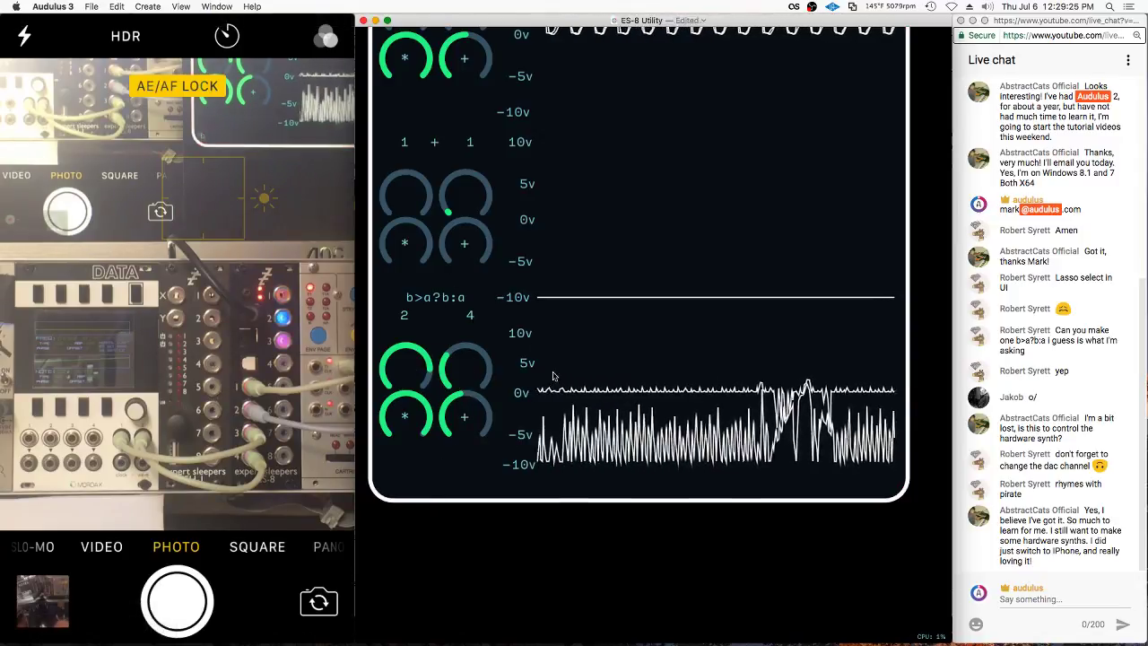
{"action": "right_click", "coordinate": [468, 465]}
{"action": "key", "text": "Escape"}
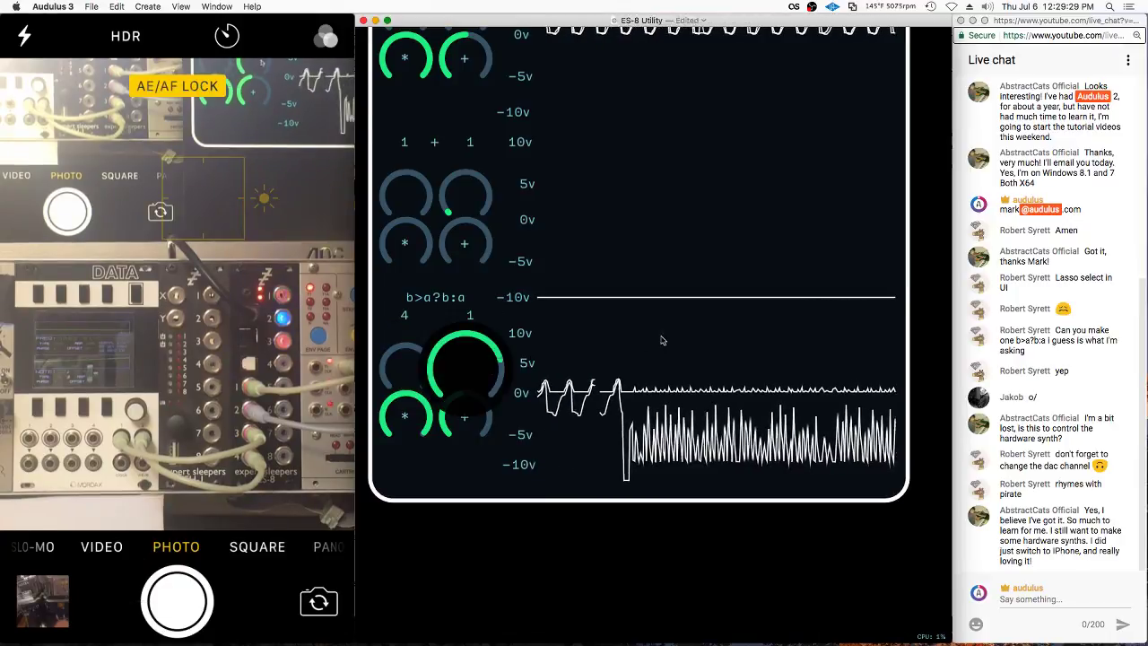
{"action": "double_click", "coordinate": [526, 447]}
{"action": "scroll", "coordinate": [525, 448], "scroll_direction": "left", "scroll_amount": 10}
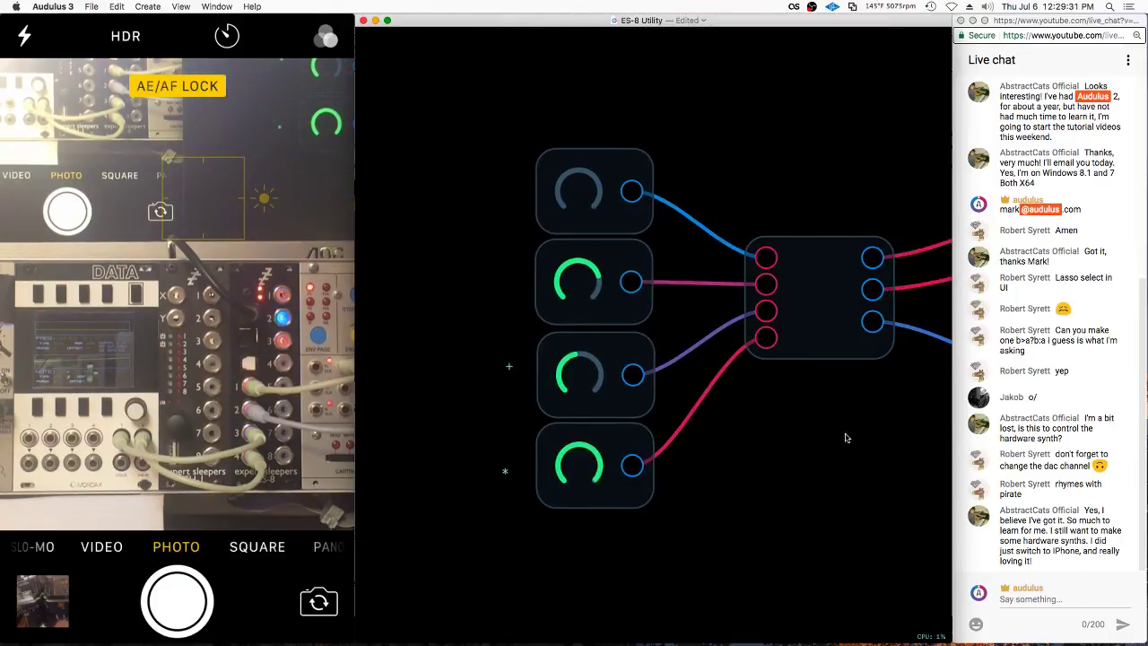
Leave the inner patch and return to the b>a?b:a panel view
{"action": "left_click", "coordinate": [558, 301]}
{"action": "key", "text": "Escape"}
{"action": "right_click", "coordinate": [436, 313]}
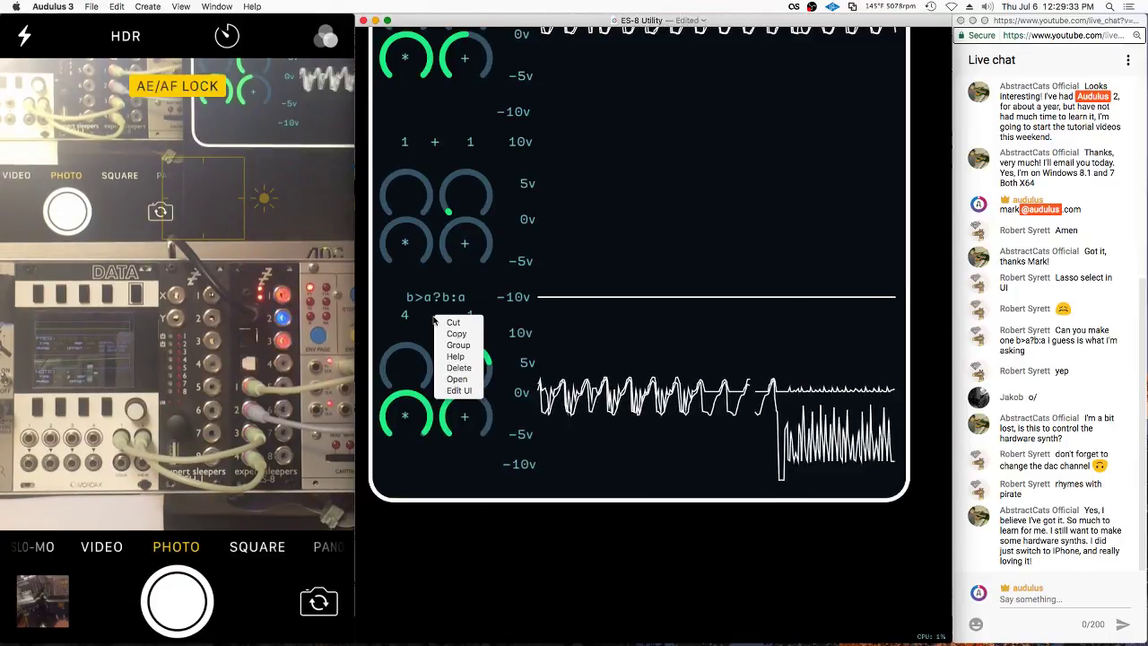
{"action": "key", "text": "Escape"}
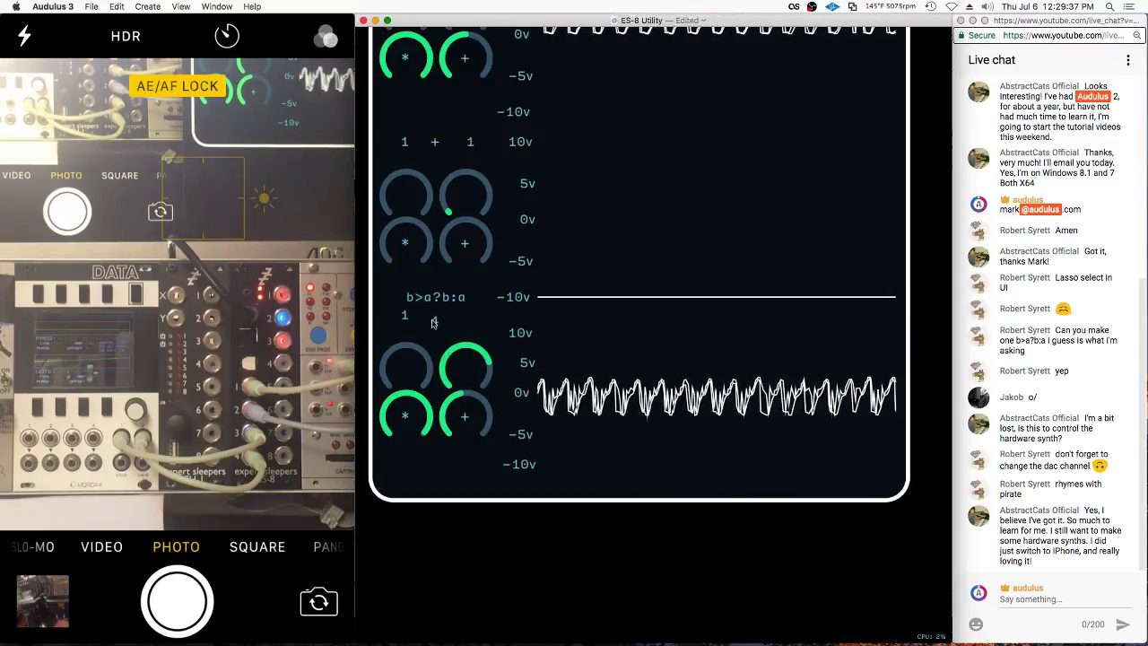
{"action": "right_click", "coordinate": [434, 332]}
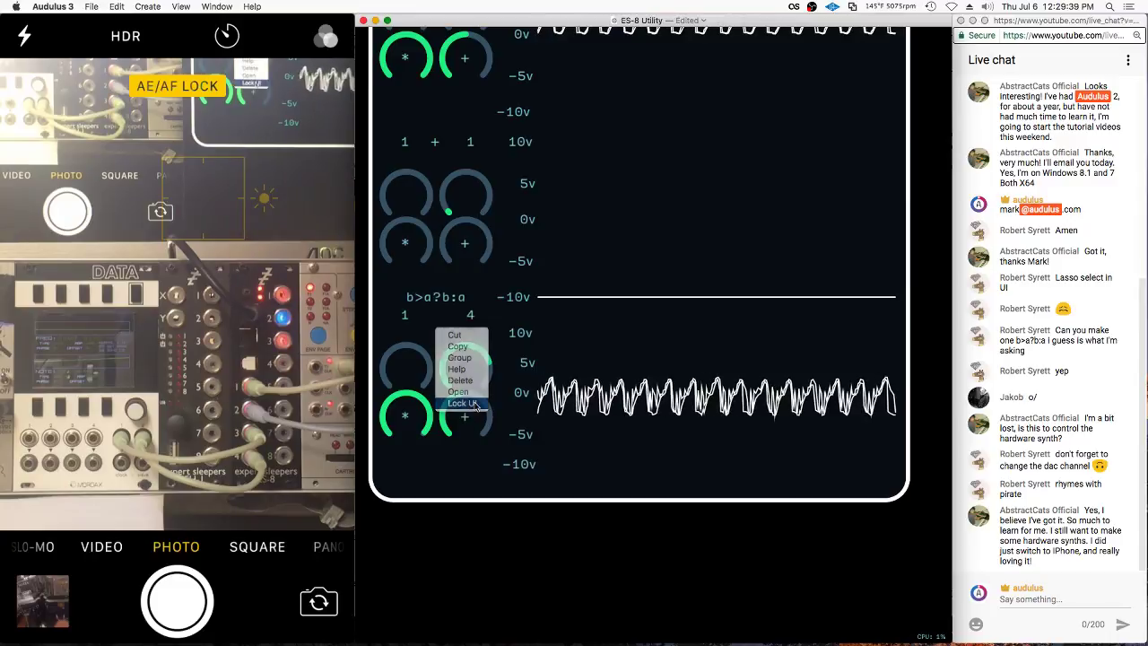
{"action": "key", "text": "Escape"}
Turn the two channel knobs to read 1 and 3, then open the module's inner patch
{"action": "left_click_drag", "start_coordinate": [465, 366], "coordinate": [502, 394]}
{"action": "left_click_drag", "start_coordinate": [405, 366], "coordinate": [363, 405]}
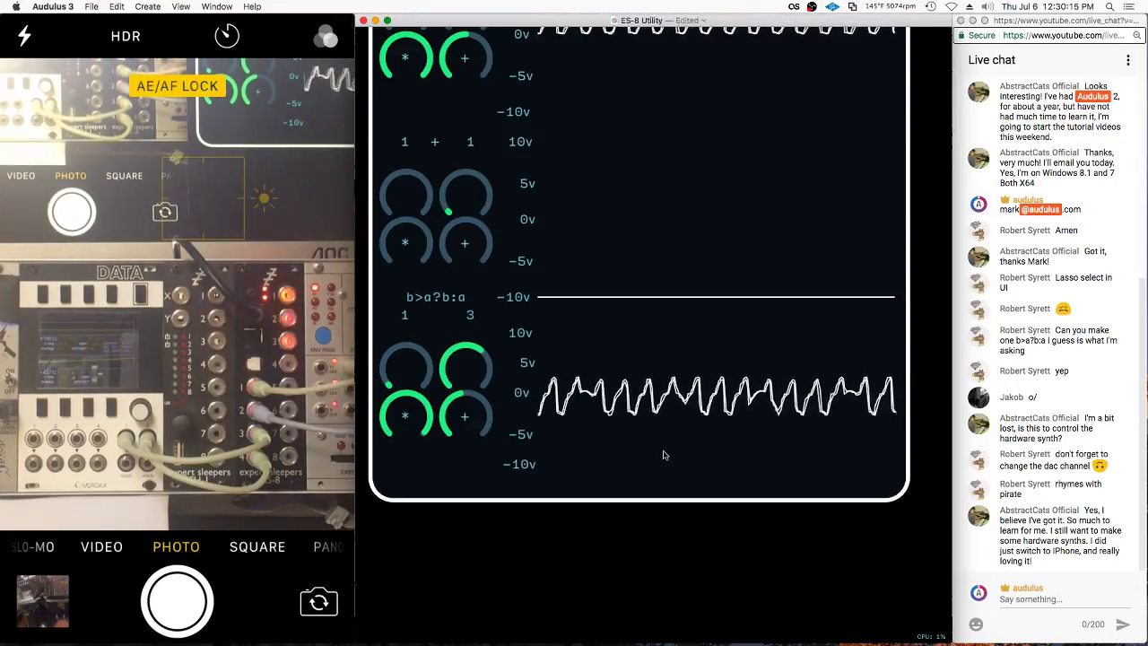
{"action": "scroll", "coordinate": [464, 377], "scroll_direction": "down", "scroll_amount": 3}
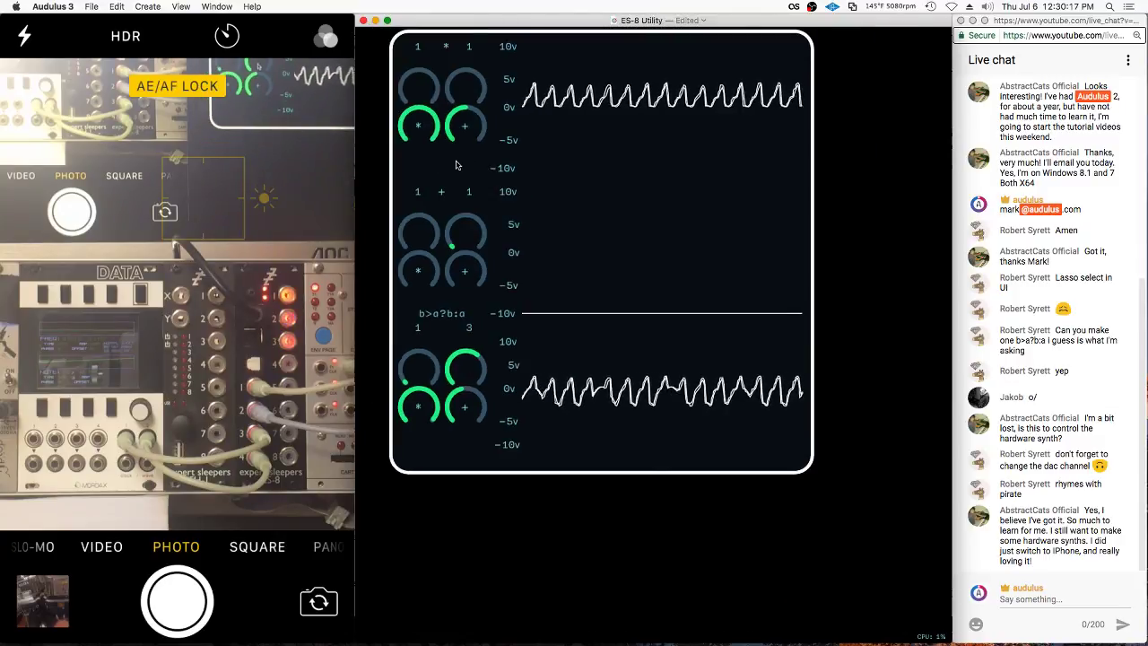
{"action": "left_click", "coordinate": [464, 436]}
{"action": "left_click", "coordinate": [454, 512]}
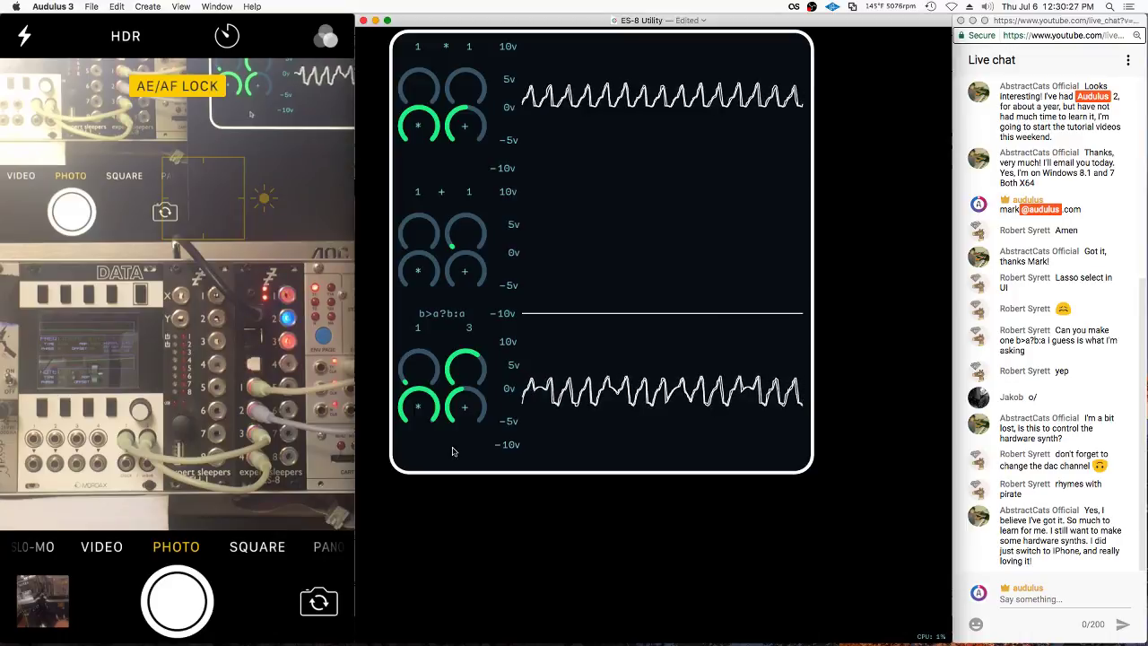
{"action": "double_click", "coordinate": [453, 451]}
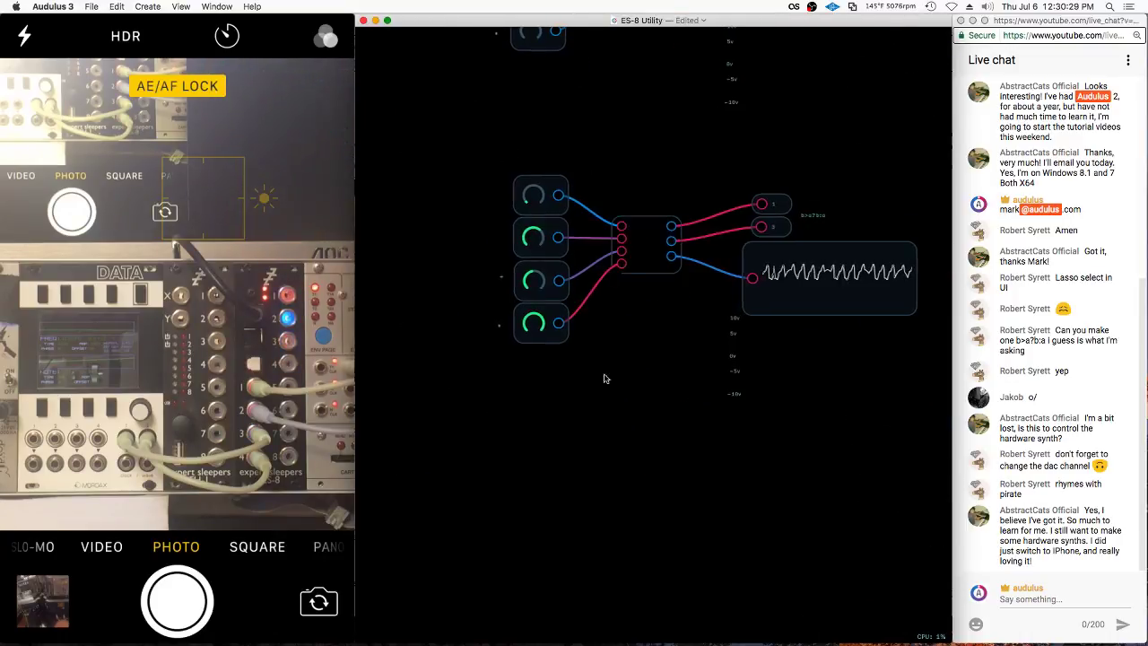
Browse the module library, then close it without adding a module
{"action": "right_click", "coordinate": [627, 401]}
{"action": "mouse_move", "coordinate": [640, 438]}
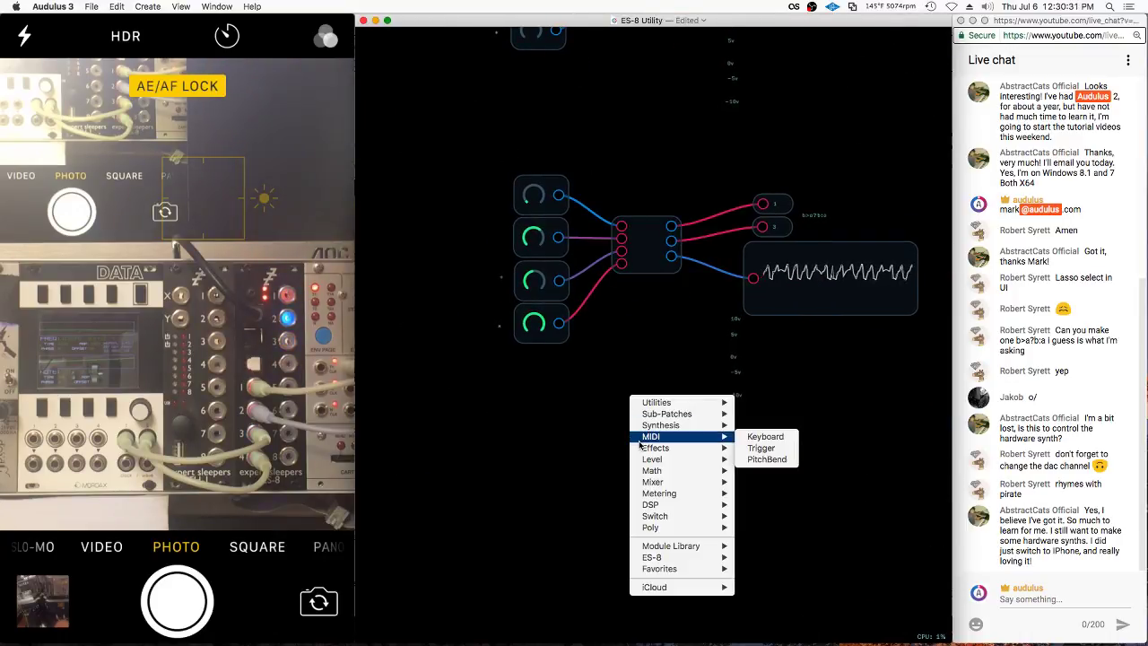
{"action": "mouse_move", "coordinate": [673, 546]}
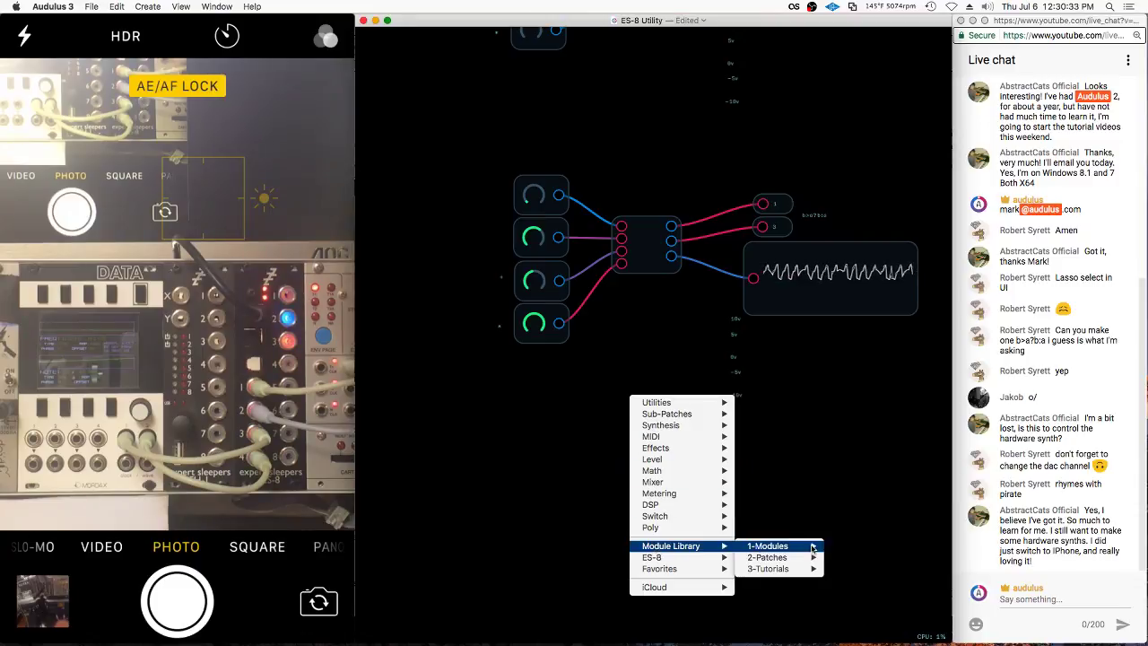
{"action": "mouse_move", "coordinate": [769, 547]}
{"action": "mouse_move", "coordinate": [845, 563]}
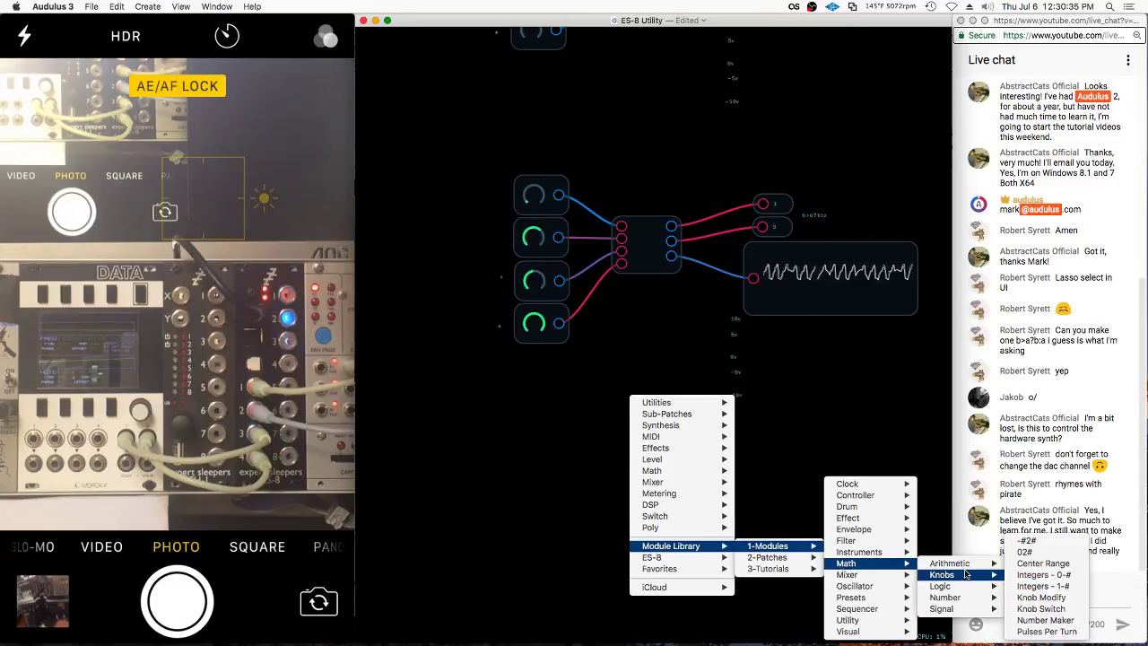
{"action": "mouse_move", "coordinate": [968, 593]}
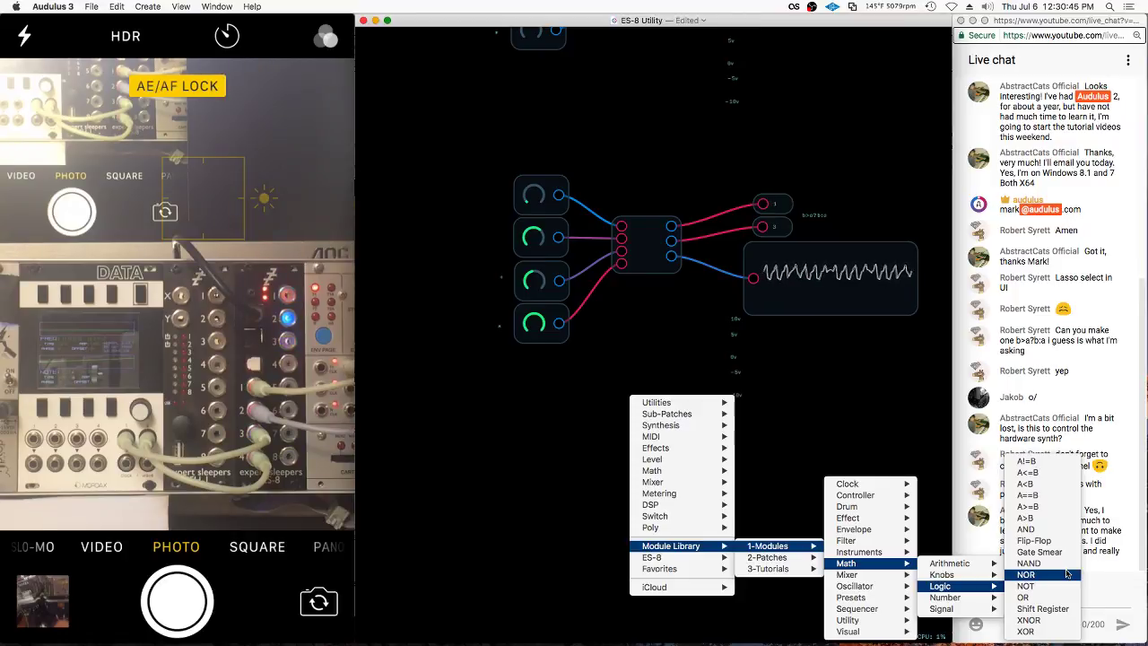
{"action": "left_click", "coordinate": [929, 509]}
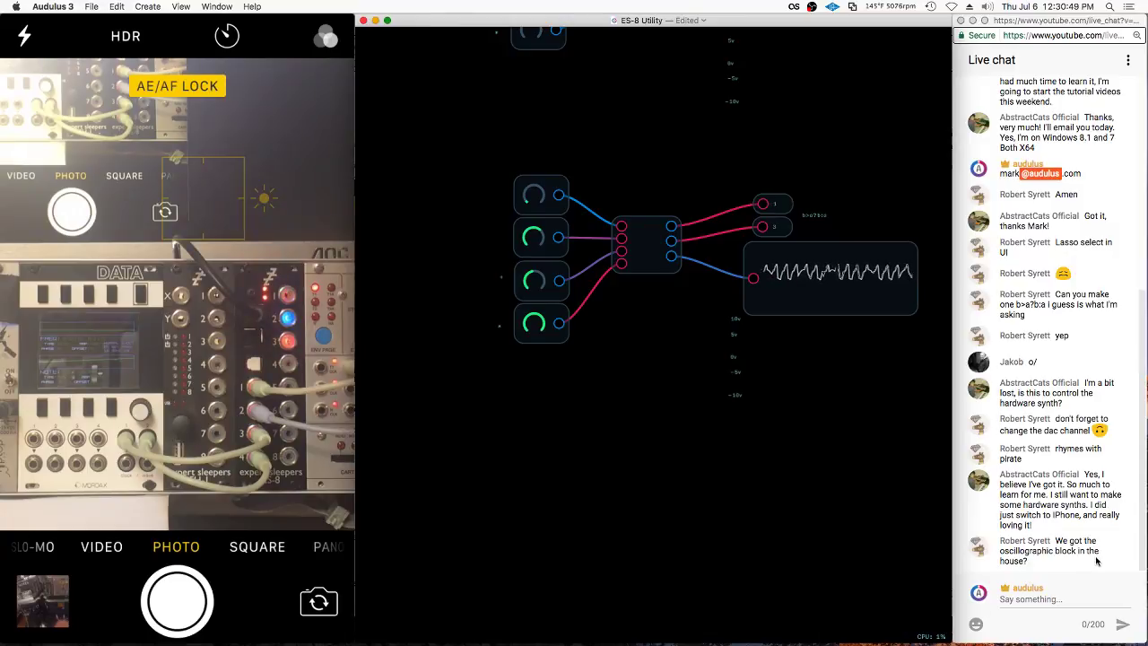
Reopen the module library and dismiss it over the Chrome live chat window
{"action": "right_click", "coordinate": [644, 404]}
{"action": "mouse_move", "coordinate": [715, 556]}
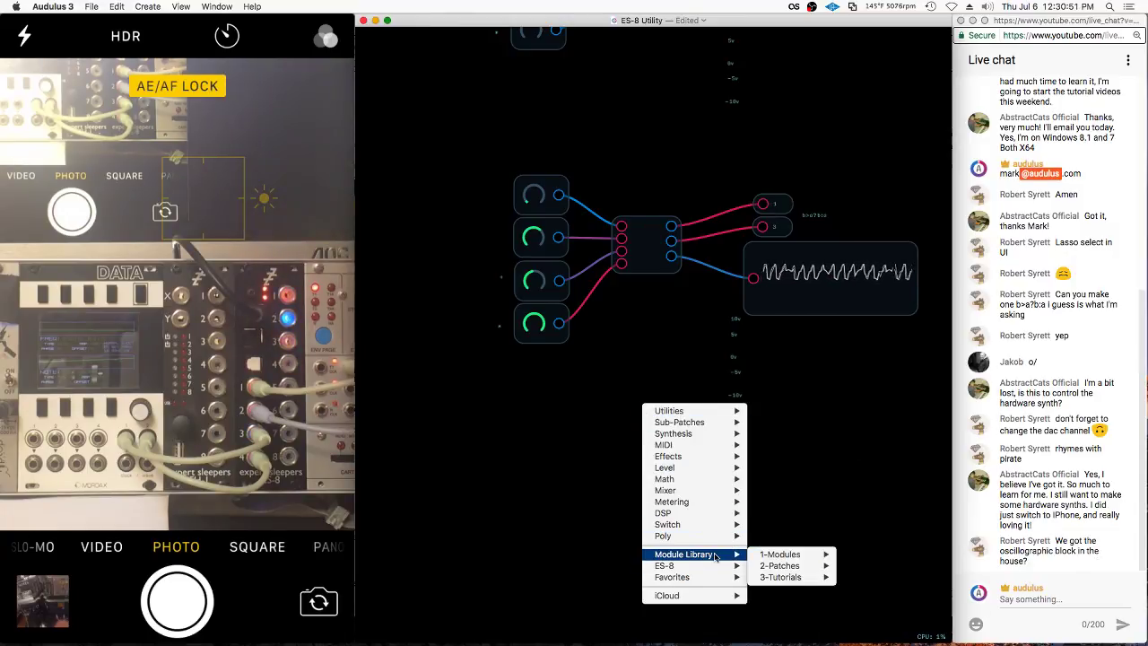
{"action": "mouse_move", "coordinate": [915, 612]}
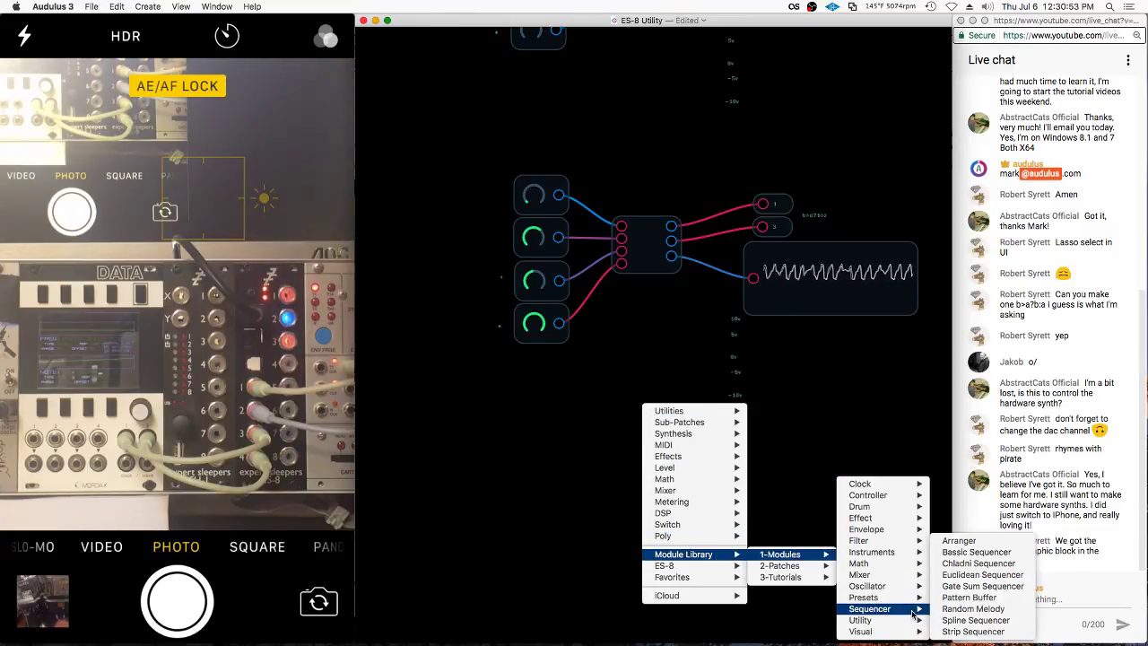
{"action": "mouse_move", "coordinate": [909, 588]}
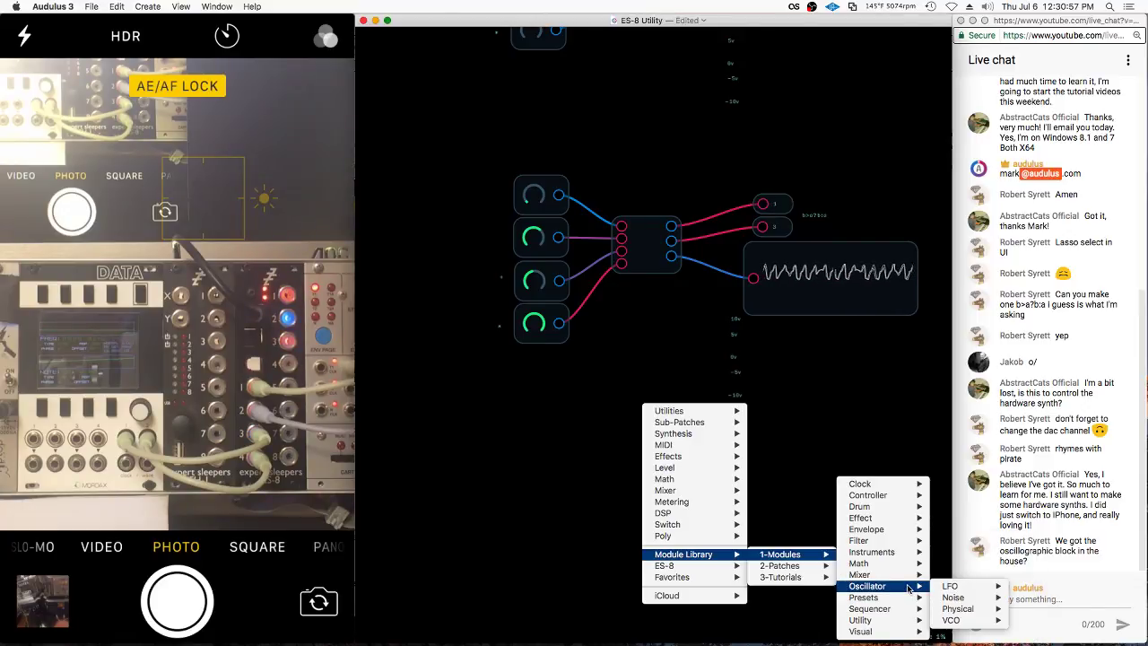
{"action": "mouse_move", "coordinate": [901, 568]}
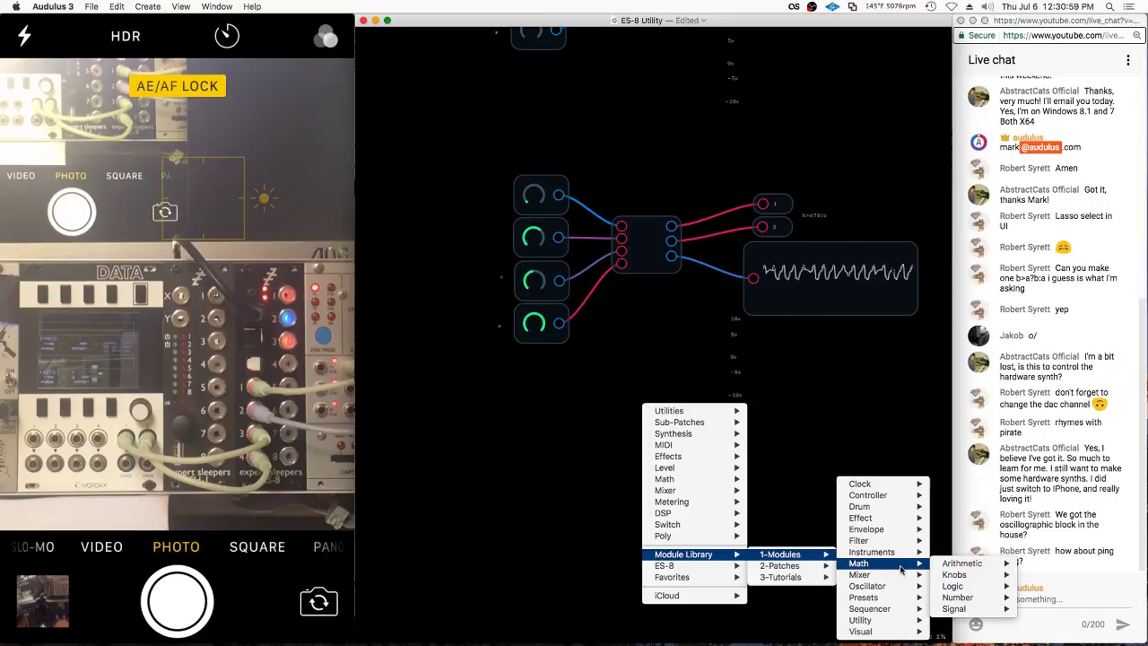
{"action": "left_click", "coordinate": [1055, 564]}
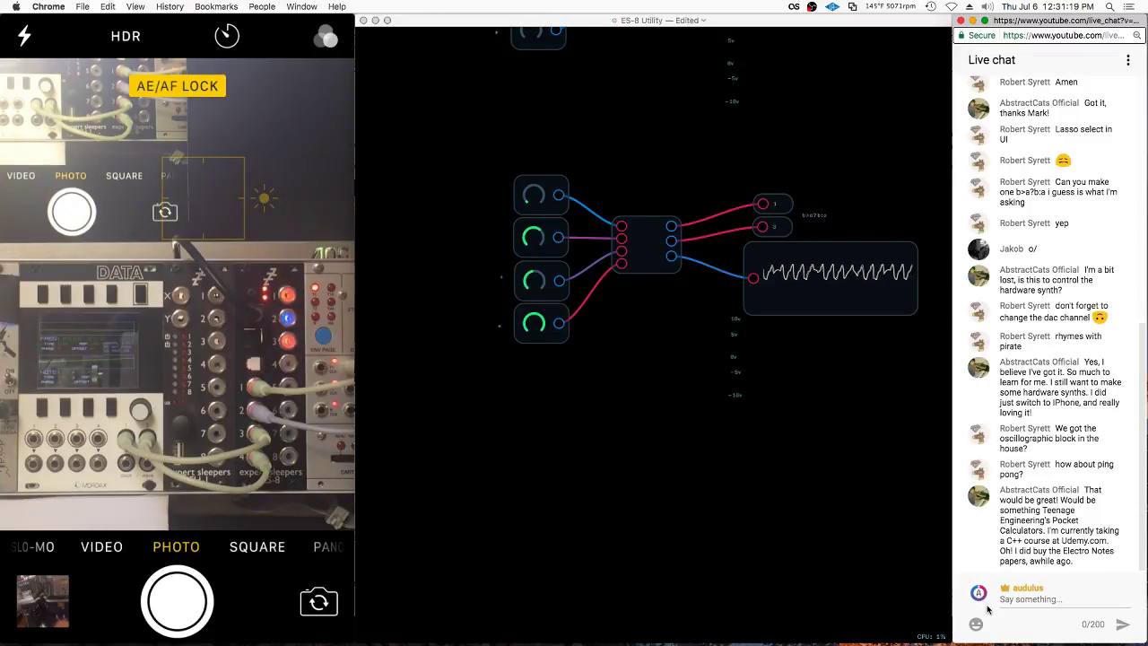
Highlight and clear text in the live chat, then bring the ES-8 Utility patch canvas forward
{"action": "left_click_drag", "start_coordinate": [1079, 563], "coordinate": [995, 492]}
{"action": "left_click", "coordinate": [1032, 542]}
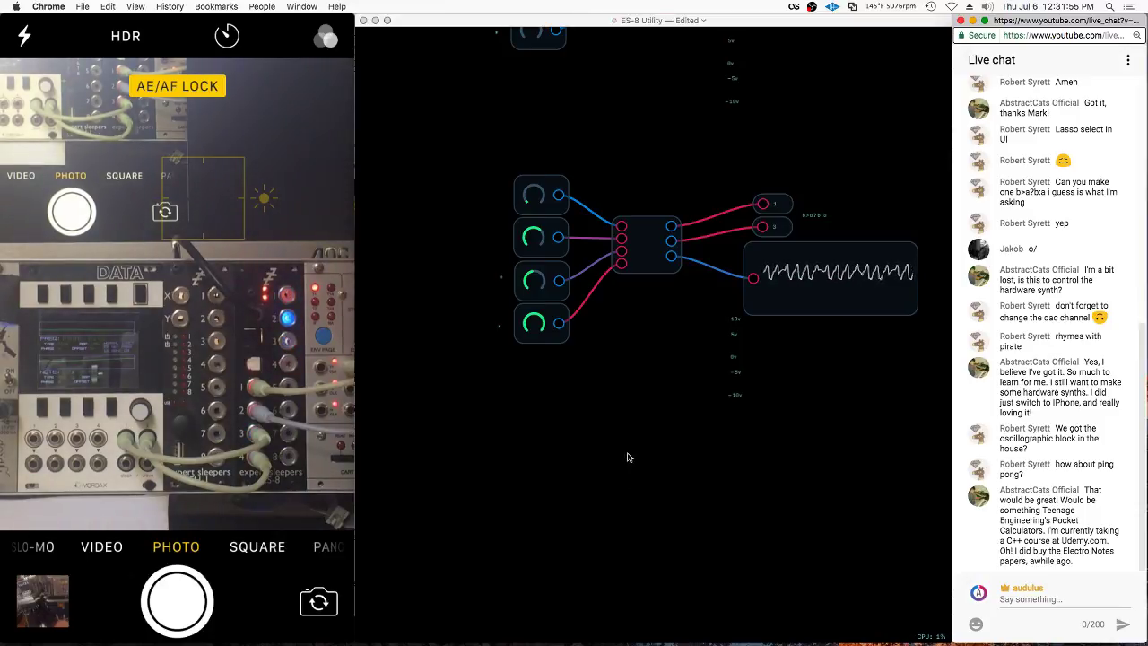
{"action": "left_click", "coordinate": [641, 419]}
{"action": "scroll", "coordinate": [669, 302], "scroll_direction": "up", "scroll_amount": 1}
{"action": "scroll", "coordinate": [579, 113], "scroll_direction": "down", "scroll_amount": 2}
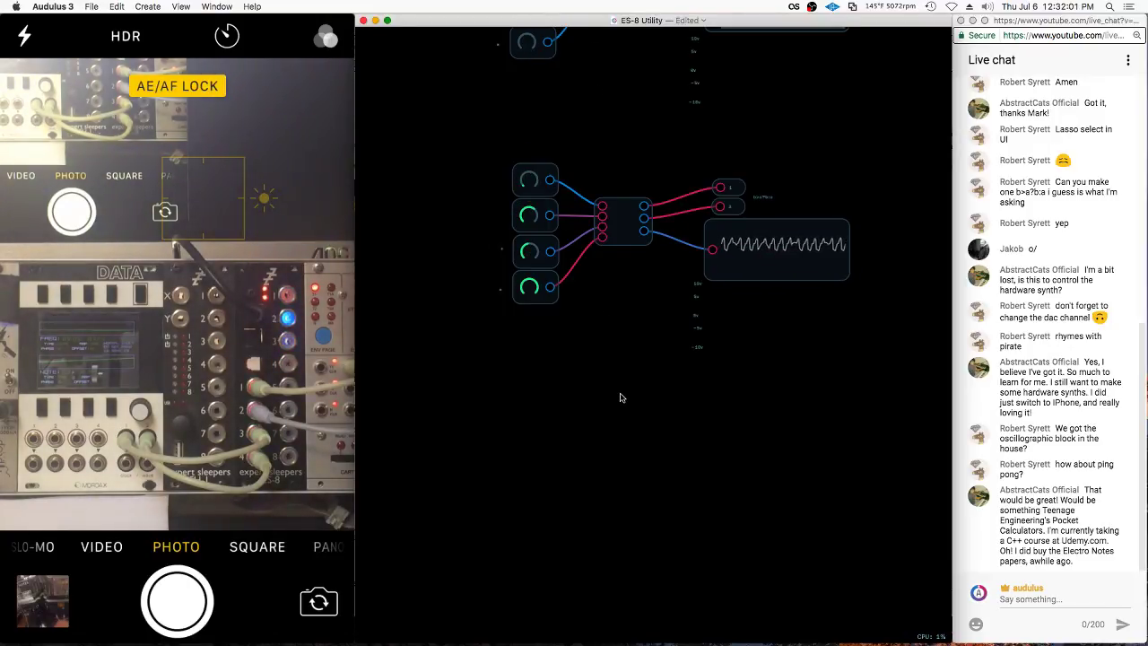
{"action": "key", "text": "super+u"}
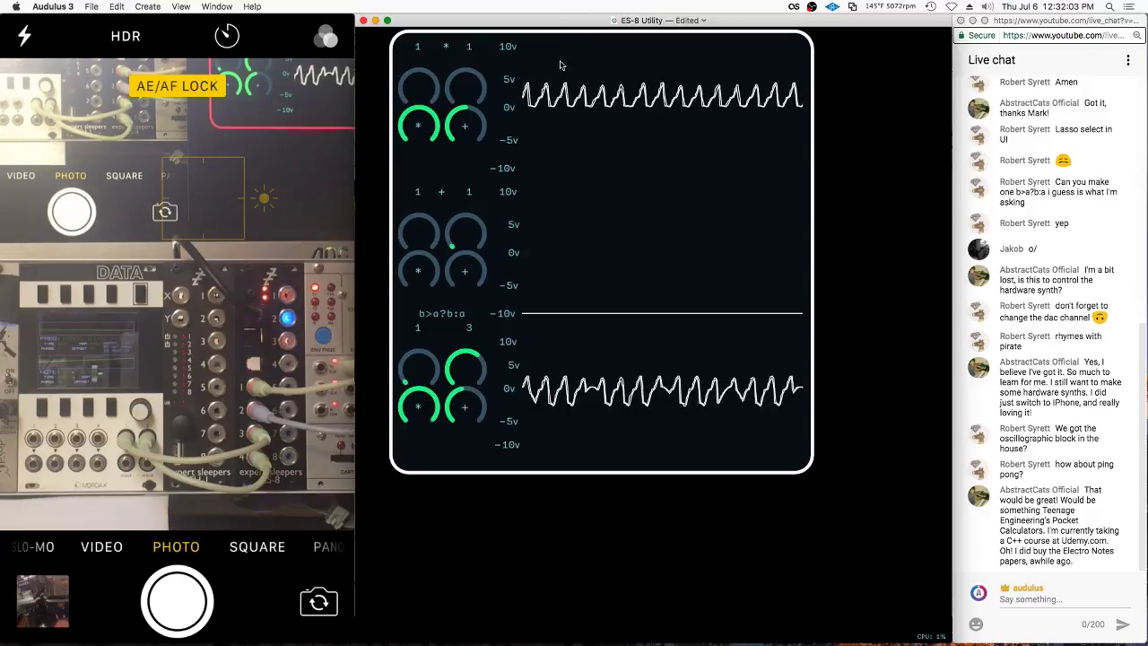
{"action": "left_click", "coordinate": [590, 296]}
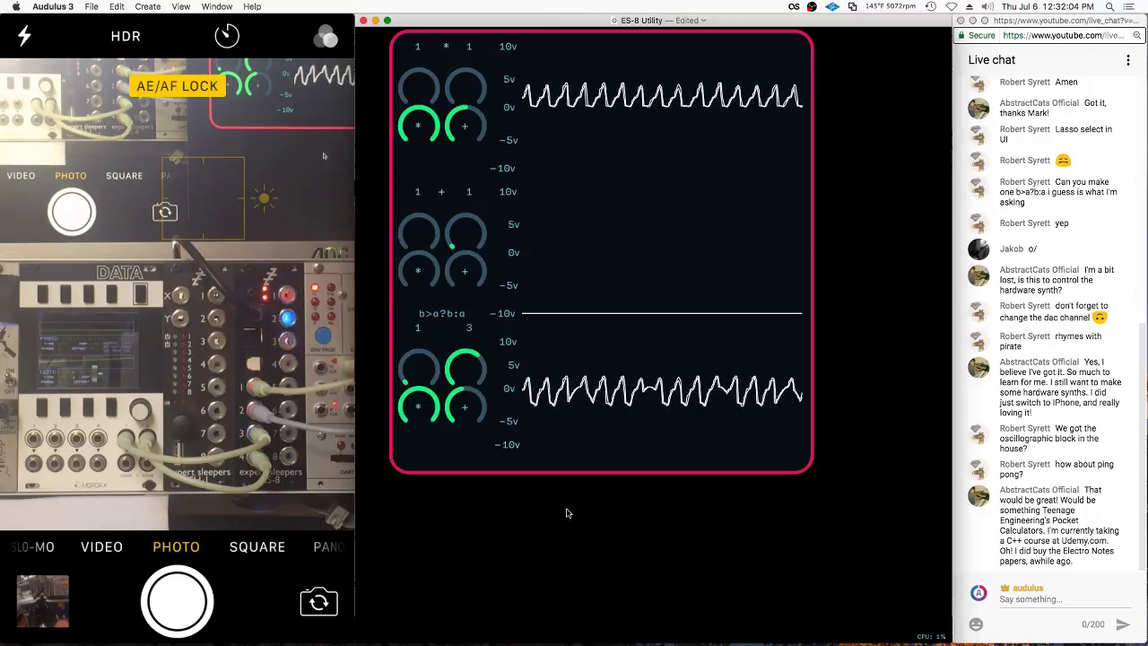
{"action": "left_click", "coordinate": [490, 488]}
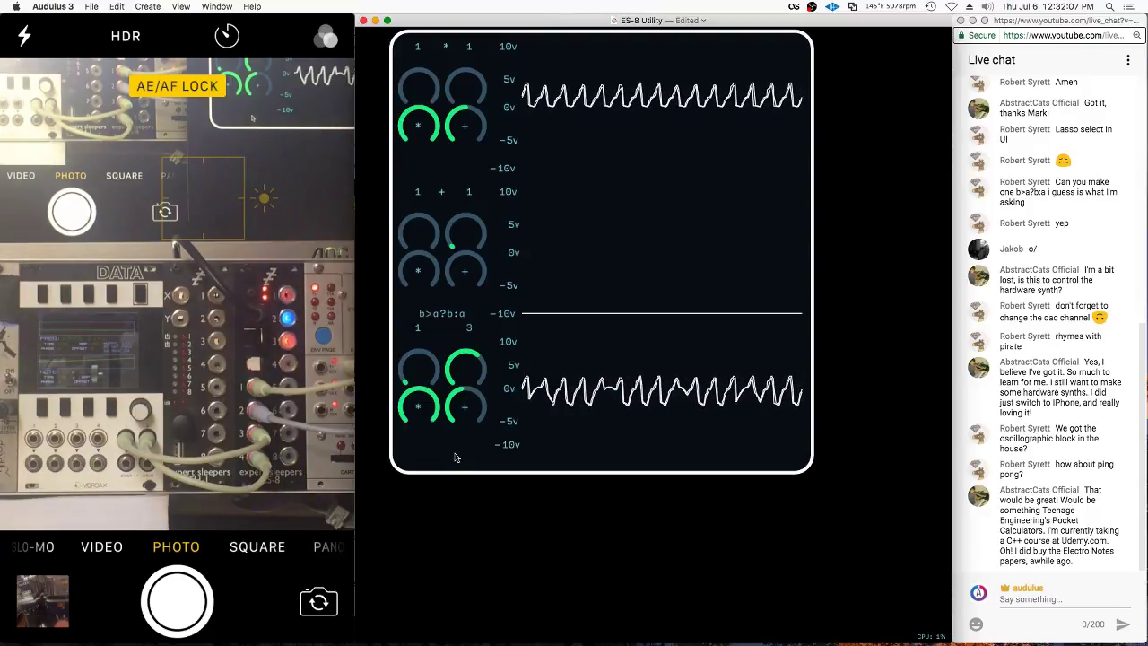
{"action": "left_click_drag", "start_coordinate": [455, 457], "coordinate": [450, 463]}
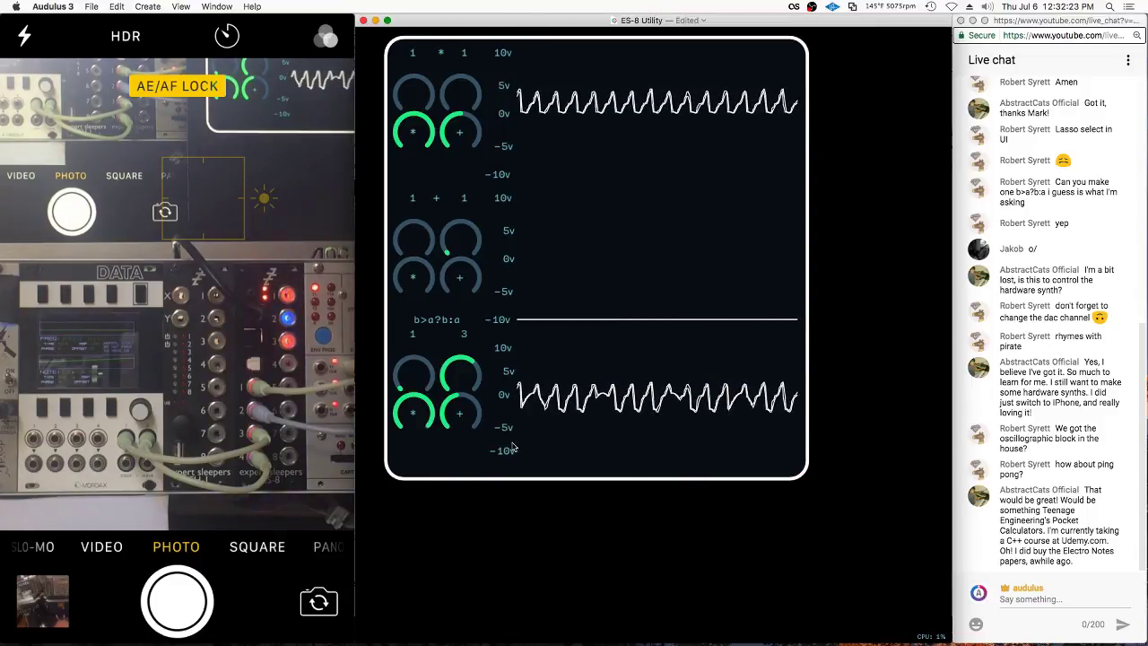
{"action": "scroll", "coordinate": [436, 450], "scroll_direction": "down", "scroll_amount": 1}
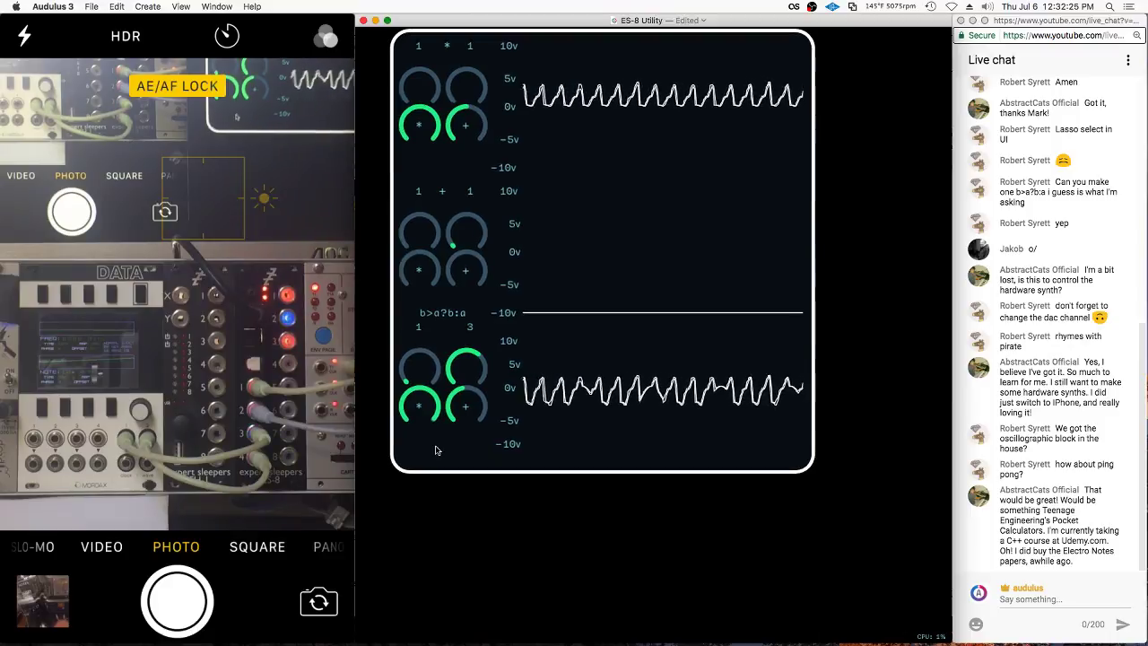
{"action": "double_click", "coordinate": [436, 450]}
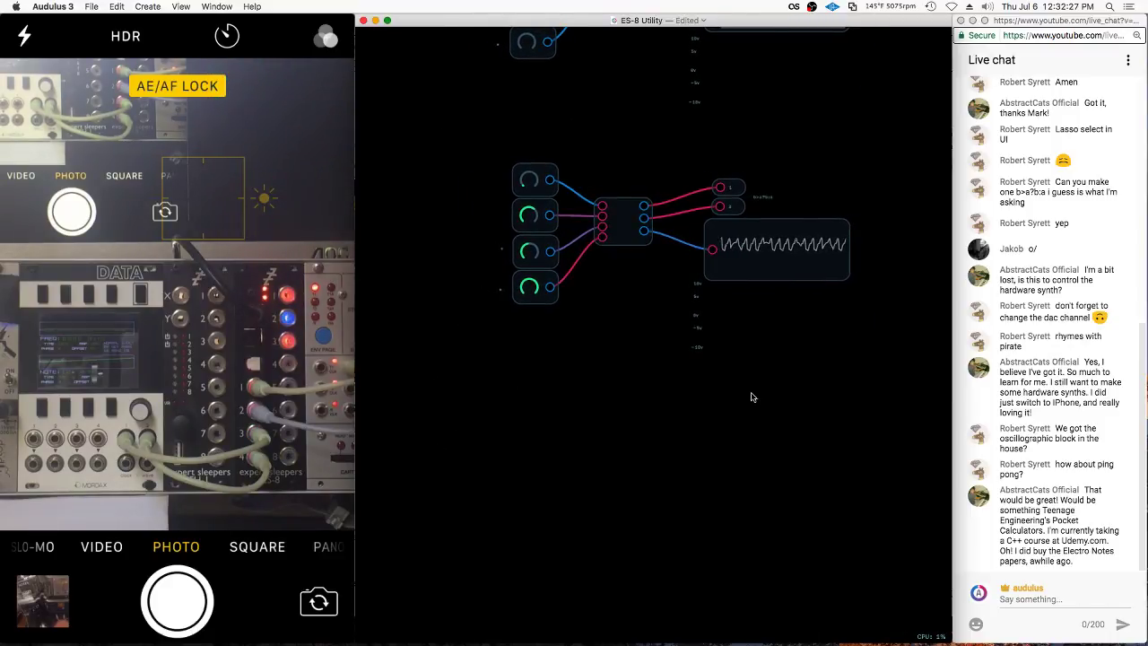
Add an XNOR module from Module Library > 1-Modules > Math > Logic
{"action": "right_click", "coordinate": [582, 295]}
{"action": "mouse_move", "coordinate": [627, 441]}
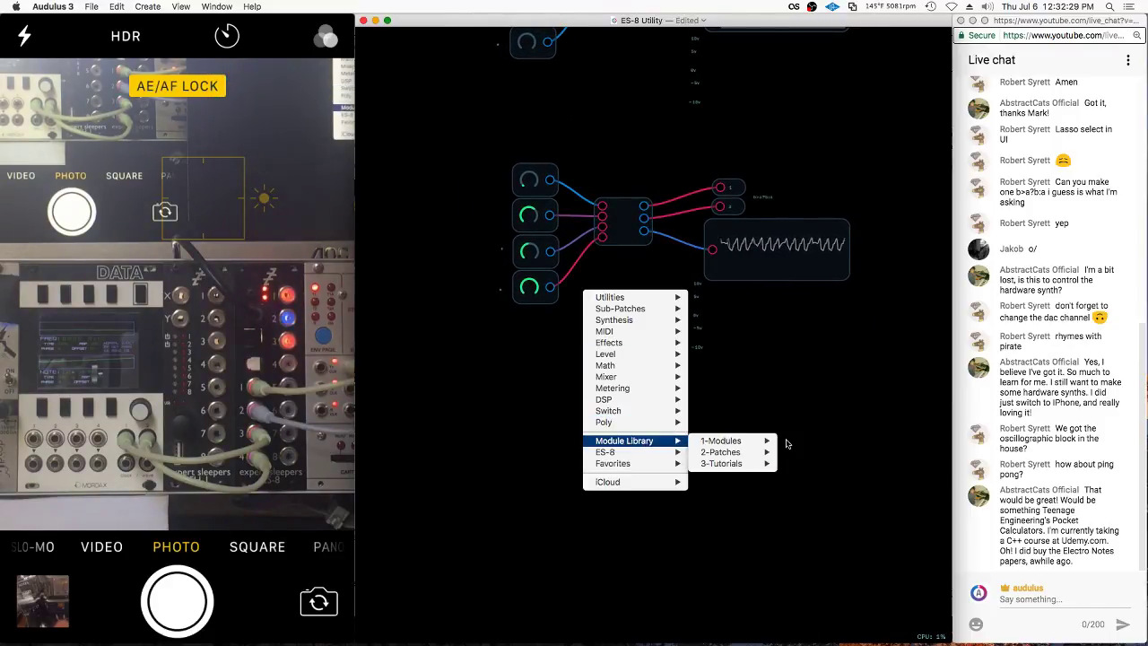
{"action": "mouse_move", "coordinate": [736, 441]}
{"action": "mouse_move", "coordinate": [843, 531]}
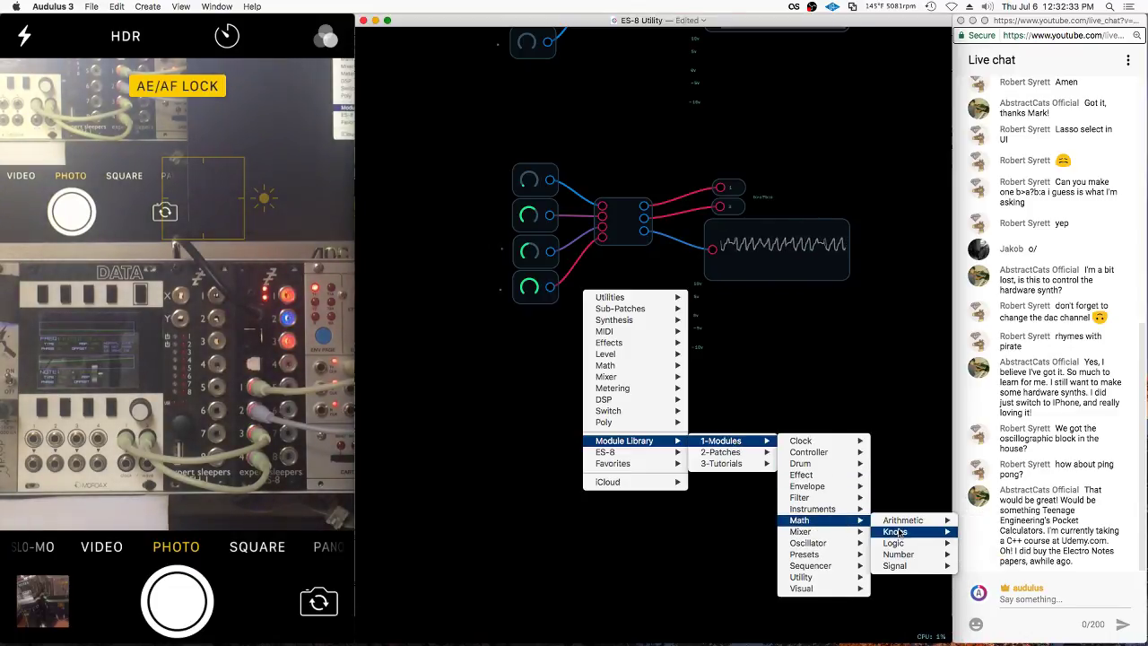
{"action": "mouse_move", "coordinate": [901, 546]}
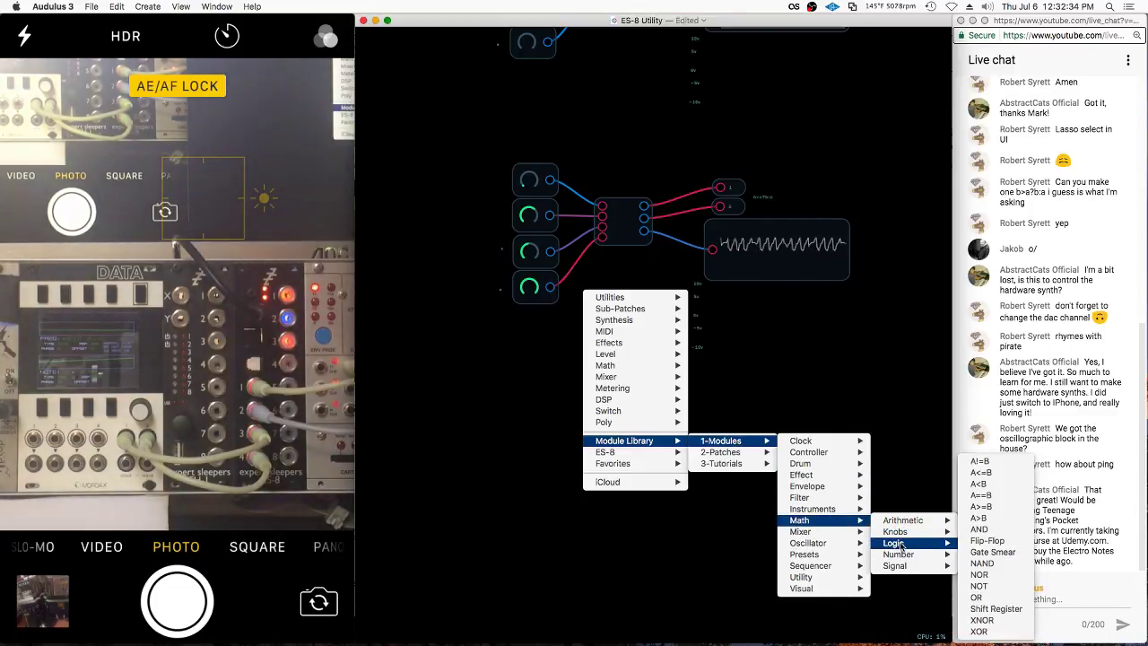
{"action": "left_click", "coordinate": [981, 620]}
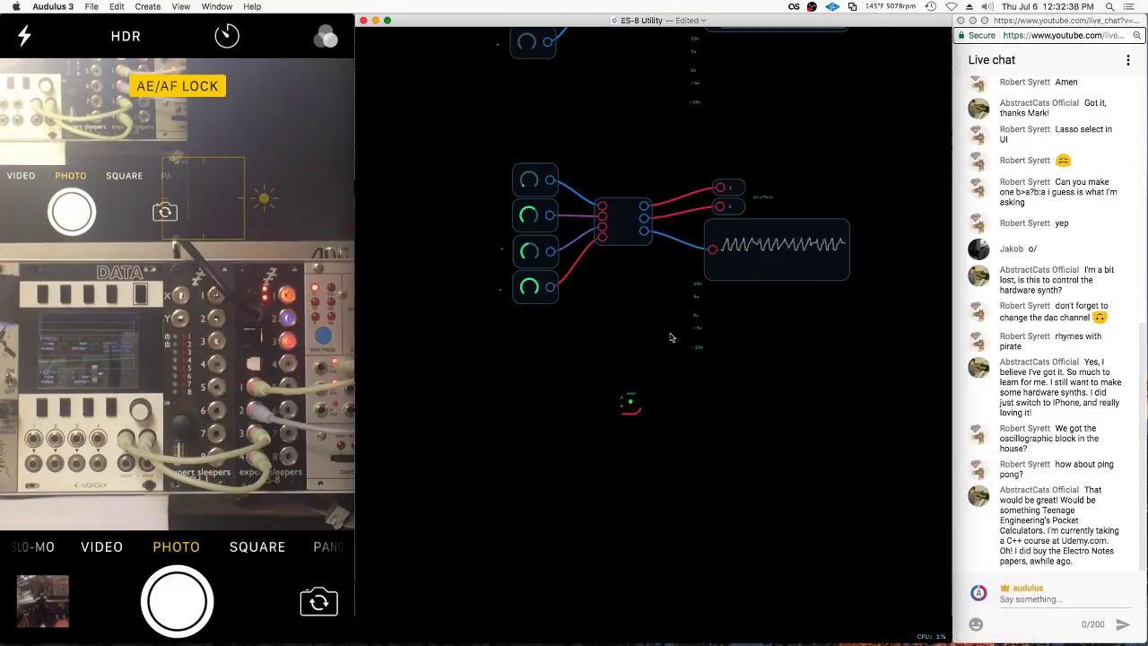
Reopen the module library and the central module's options, dismissing both unused
{"action": "right_click", "coordinate": [648, 392]}
{"action": "mouse_move", "coordinate": [715, 545]}
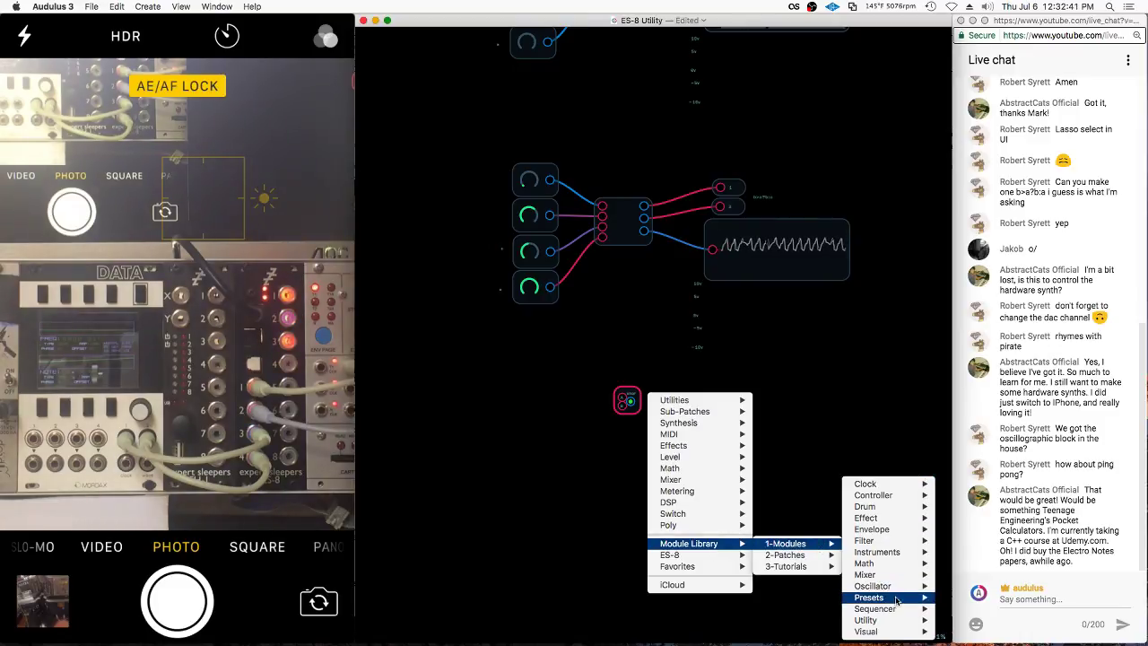
{"action": "mouse_move", "coordinate": [900, 597]}
{"action": "left_click", "coordinate": [630, 381]}
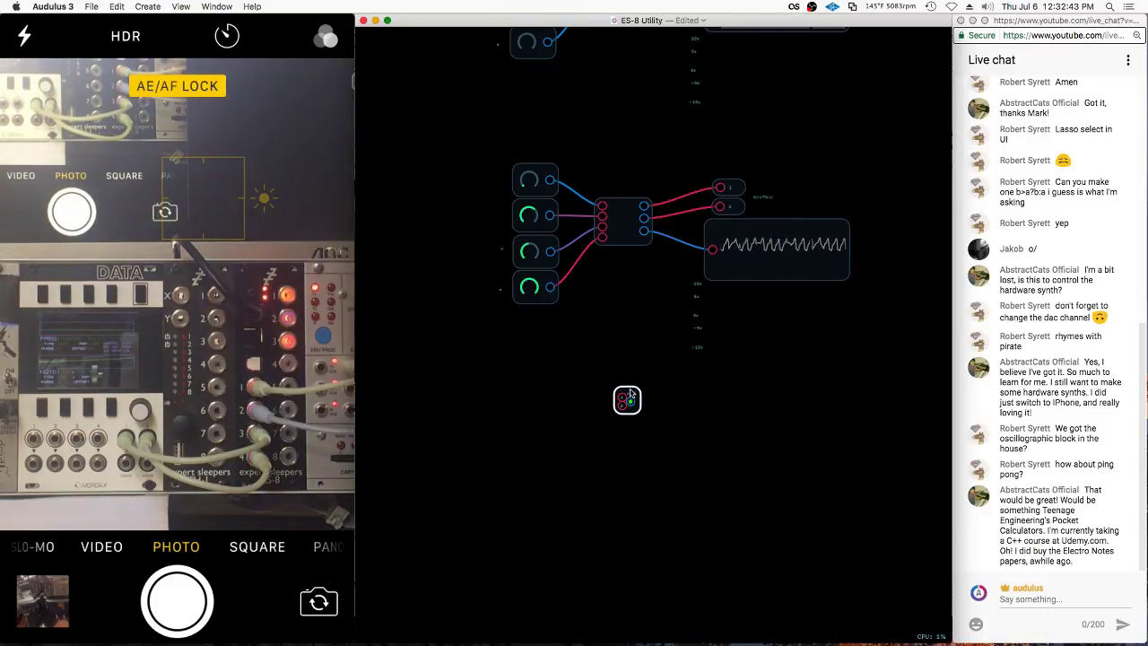
{"action": "left_click_drag", "start_coordinate": [612, 167], "coordinate": [625, 261]}
{"action": "right_click", "coordinate": [625, 261]}
{"action": "left_click", "coordinate": [577, 284]}
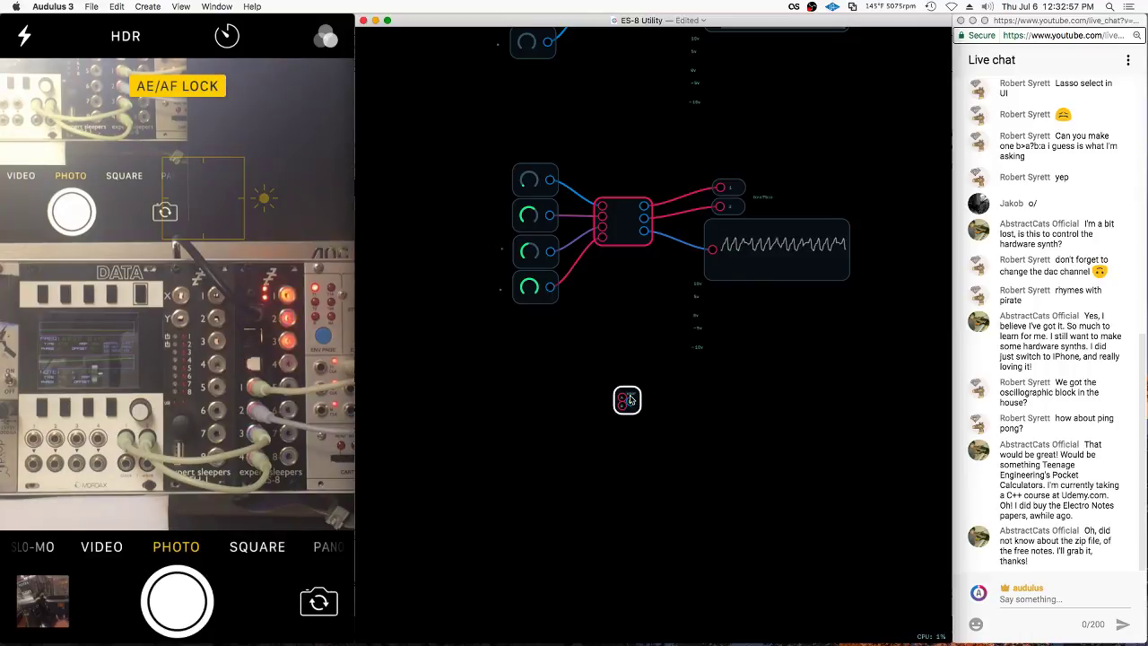
Move the XNOR module down to the lower right, away from the scope
{"action": "left_click_drag", "start_coordinate": [627, 400], "coordinate": [629, 442]}
{"action": "left_click", "coordinate": [632, 407]}
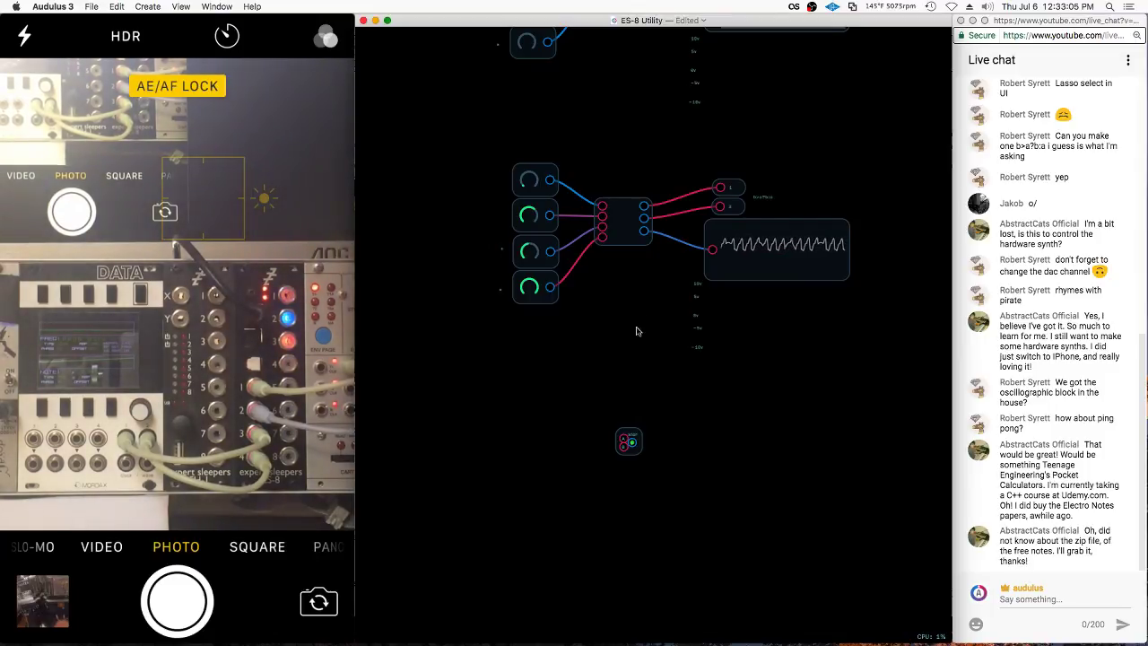
{"action": "left_click", "coordinate": [608, 211]}
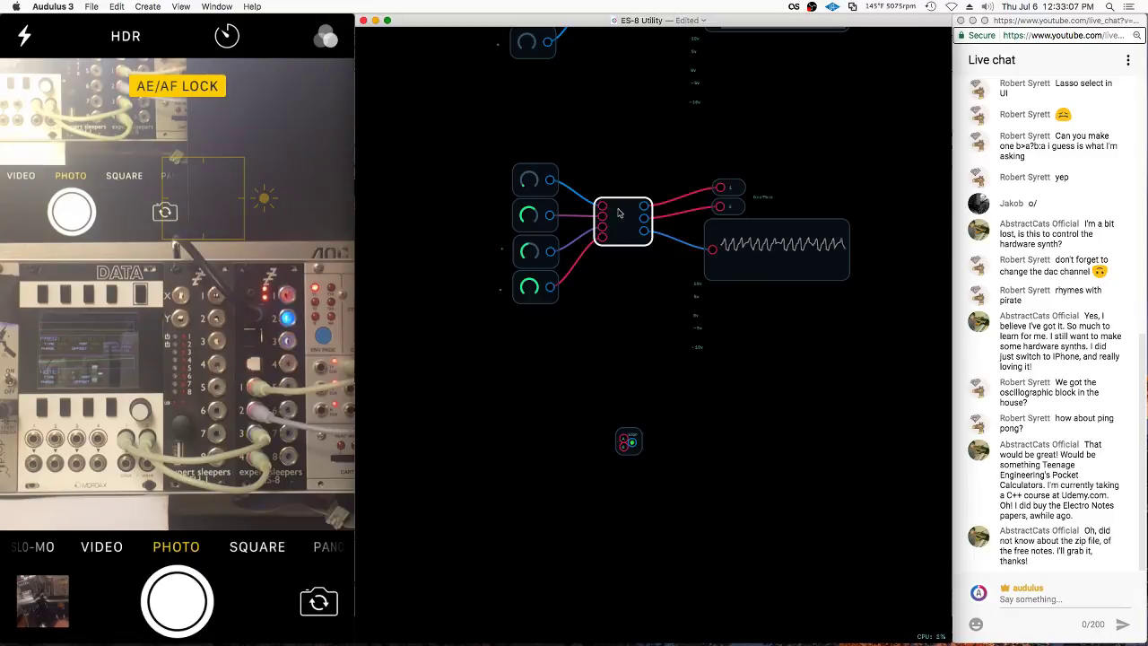
{"action": "left_click_drag", "start_coordinate": [628, 441], "coordinate": [869, 466]}
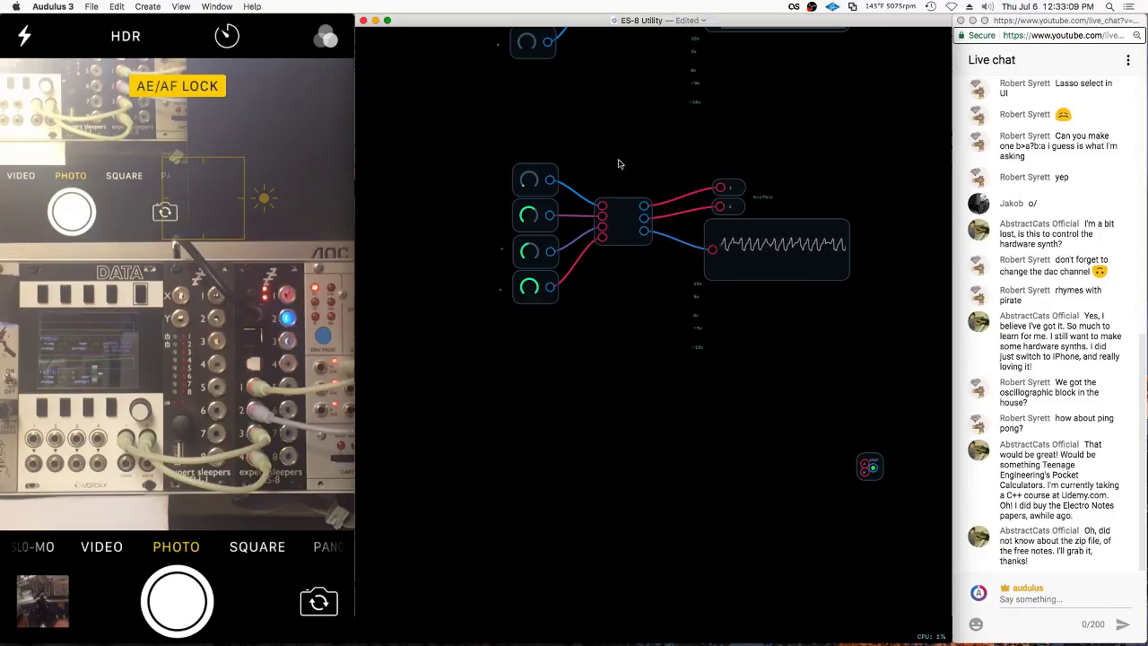
{"action": "mouse_move", "coordinate": [618, 161]}
{"action": "left_mouse_down"}
{"action": "mouse_move", "coordinate": [621, 258]}
{"action": "mouse_move", "coordinate": [493, 154]}
{"action": "mouse_move", "coordinate": [679, 148]}
{"action": "mouse_move", "coordinate": [733, 169]}
{"action": "left_mouse_up"}
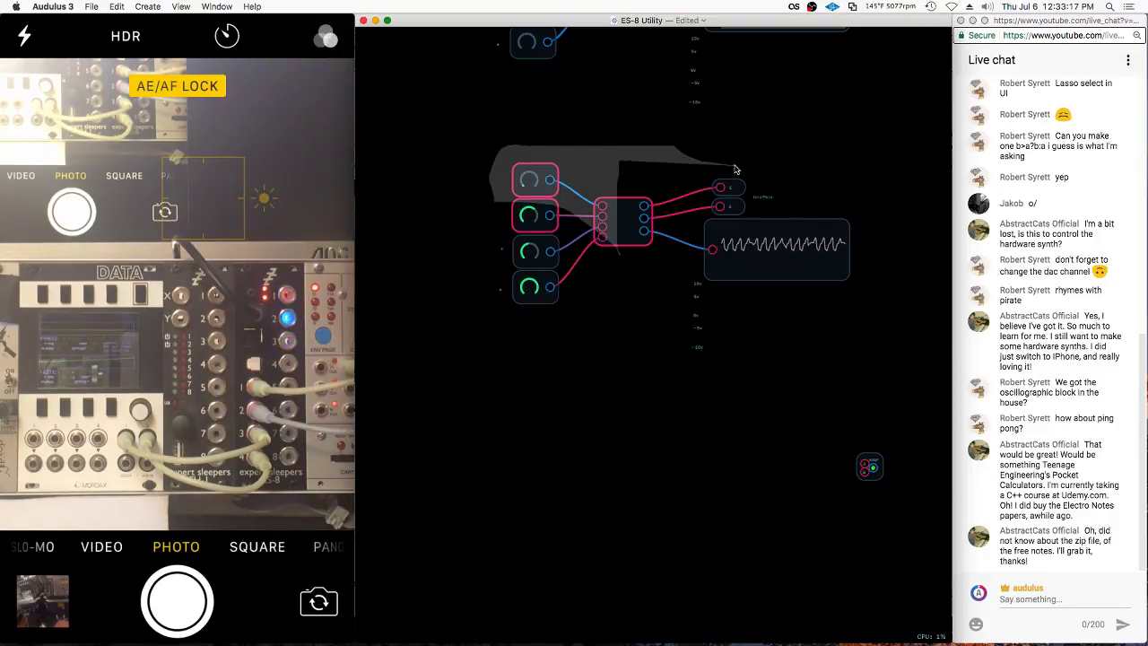
Duplicate the knobs, mixer and outputs group with Cmd+D and place it below the original
{"action": "mouse_move", "coordinate": [735, 169]}
{"action": "left_mouse_down"}
{"action": "mouse_move", "coordinate": [780, 190]}
{"action": "mouse_move", "coordinate": [635, 206]}
{"action": "left_mouse_up"}
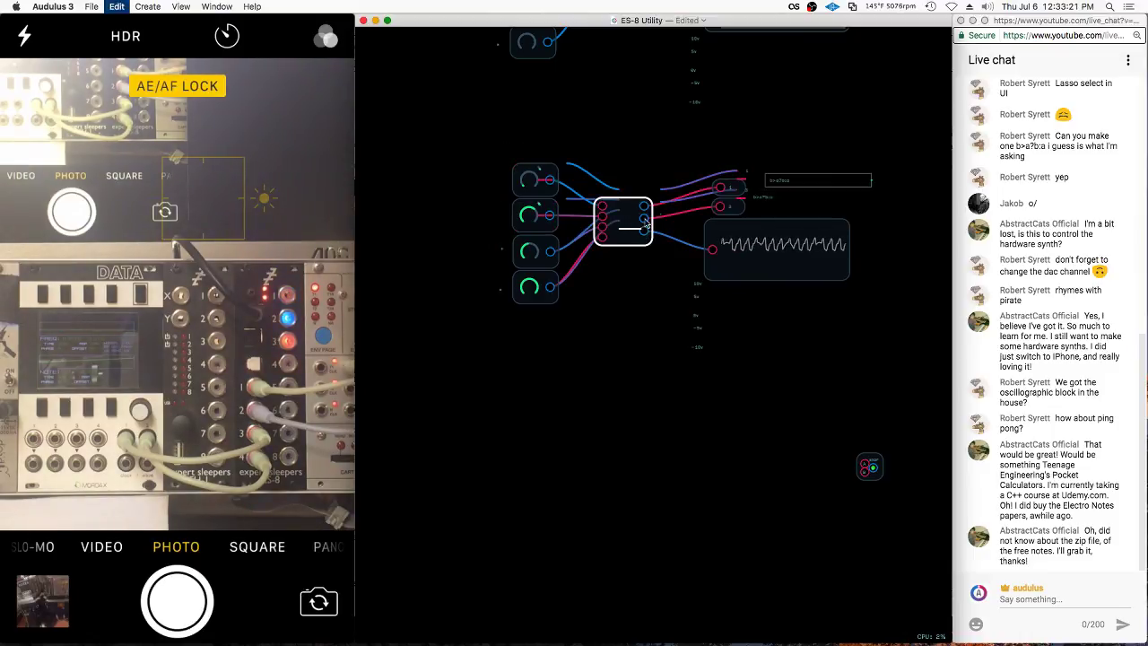
{"action": "key", "text": "super+d"}
{"action": "left_click_drag", "start_coordinate": [629, 493], "coordinate": [629, 453]}
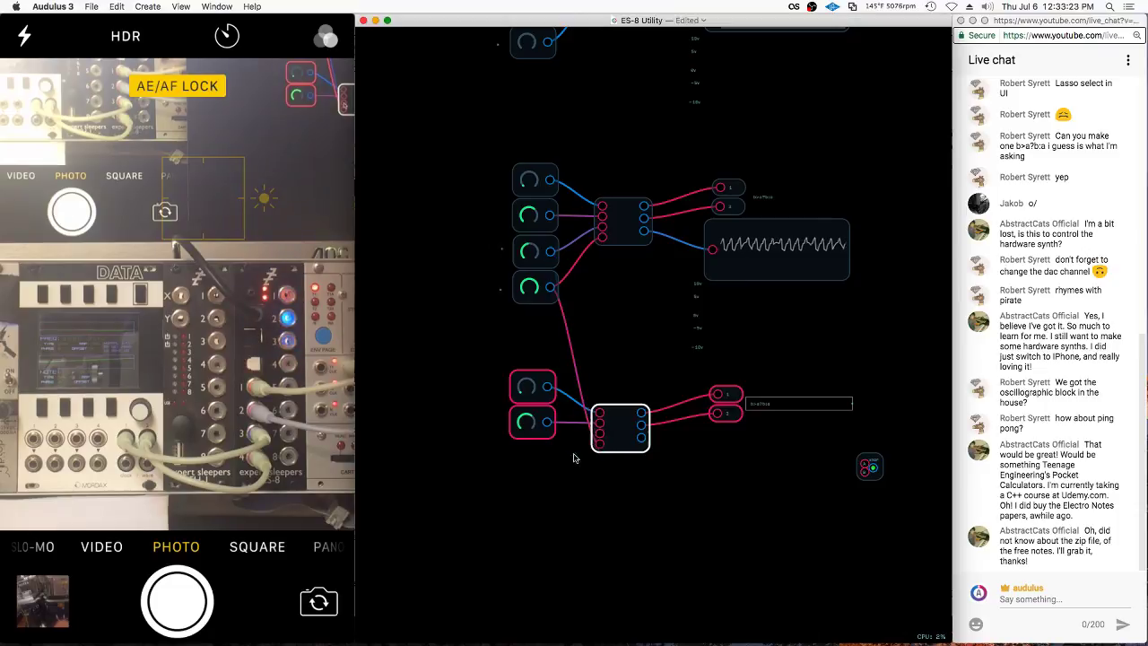
In the duplicate's inner patch, delete the extra knob, top and input/output nodes, wiring the knob node straight to the clamp
{"action": "double_click", "coordinate": [623, 431]}
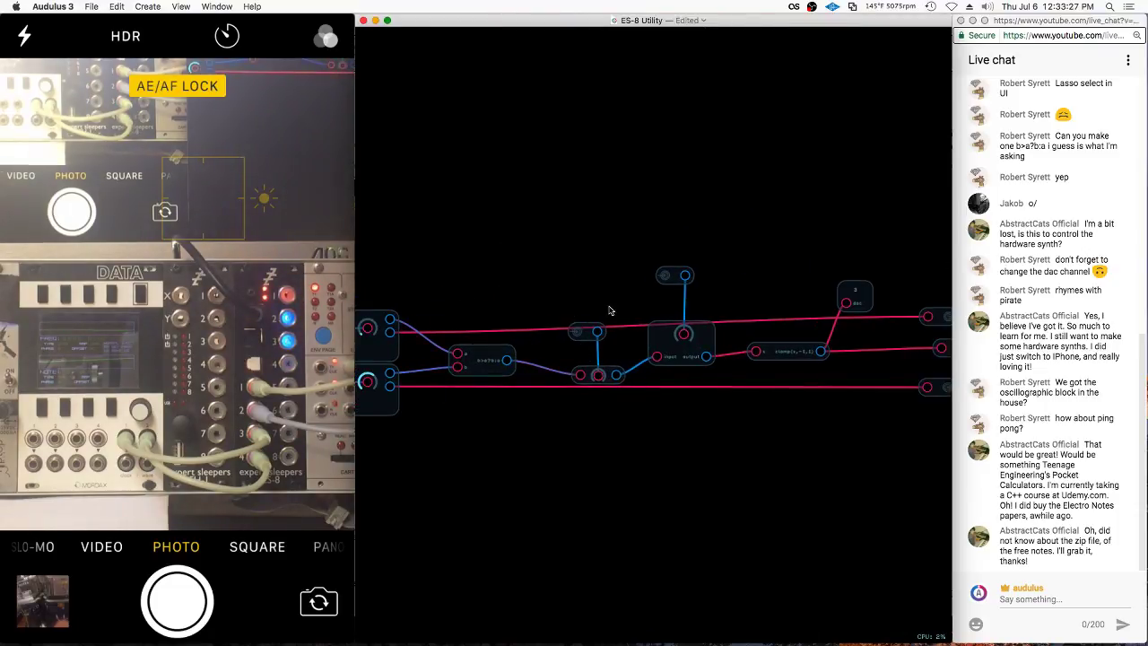
{"action": "left_click_drag", "start_coordinate": [607, 311], "coordinate": [610, 310]}
{"action": "key", "text": "BackSpace"}
{"action": "left_click", "coordinate": [675, 274]}
{"action": "key", "text": "BackSpace"}
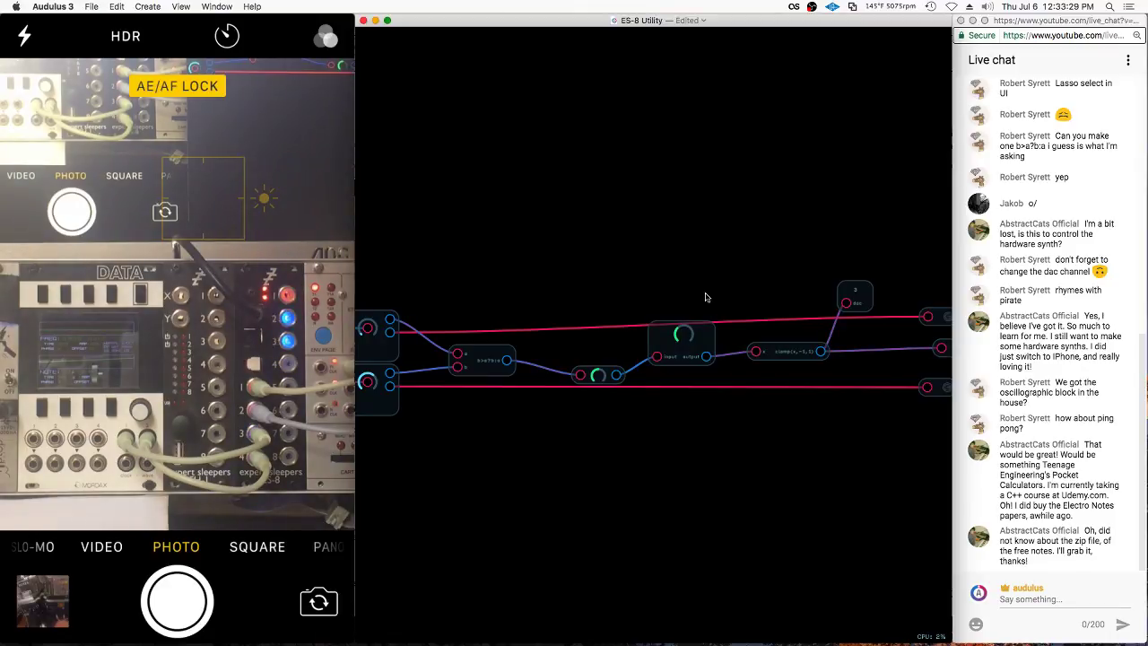
{"action": "left_click_drag", "start_coordinate": [617, 374], "coordinate": [719, 398]}
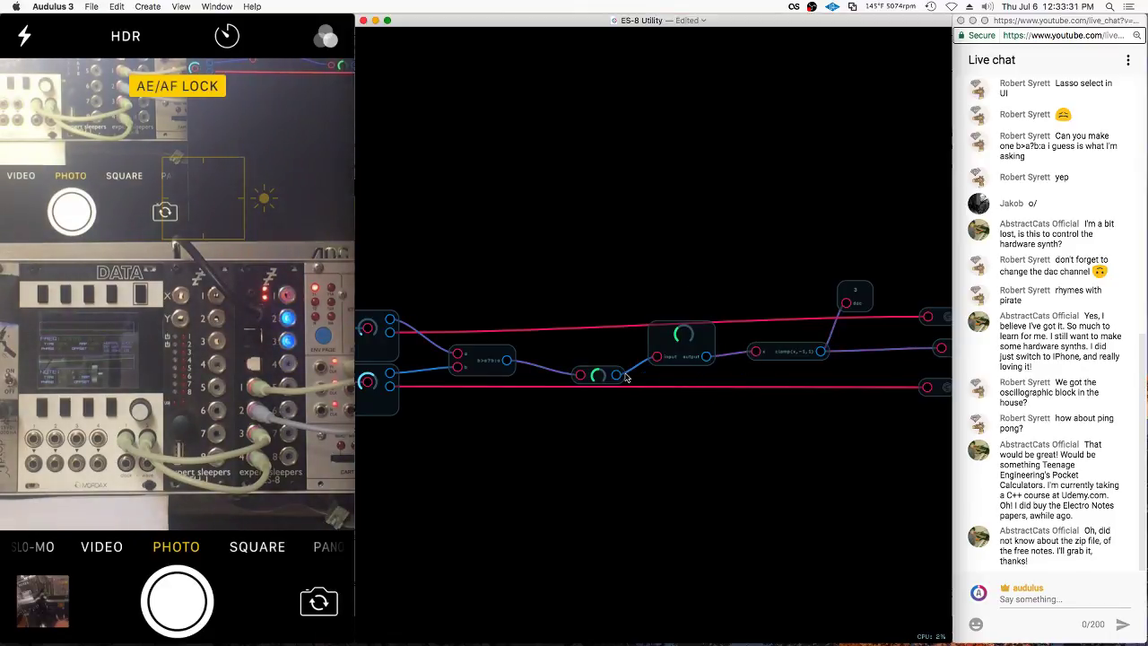
{"action": "key", "text": "BackSpace"}
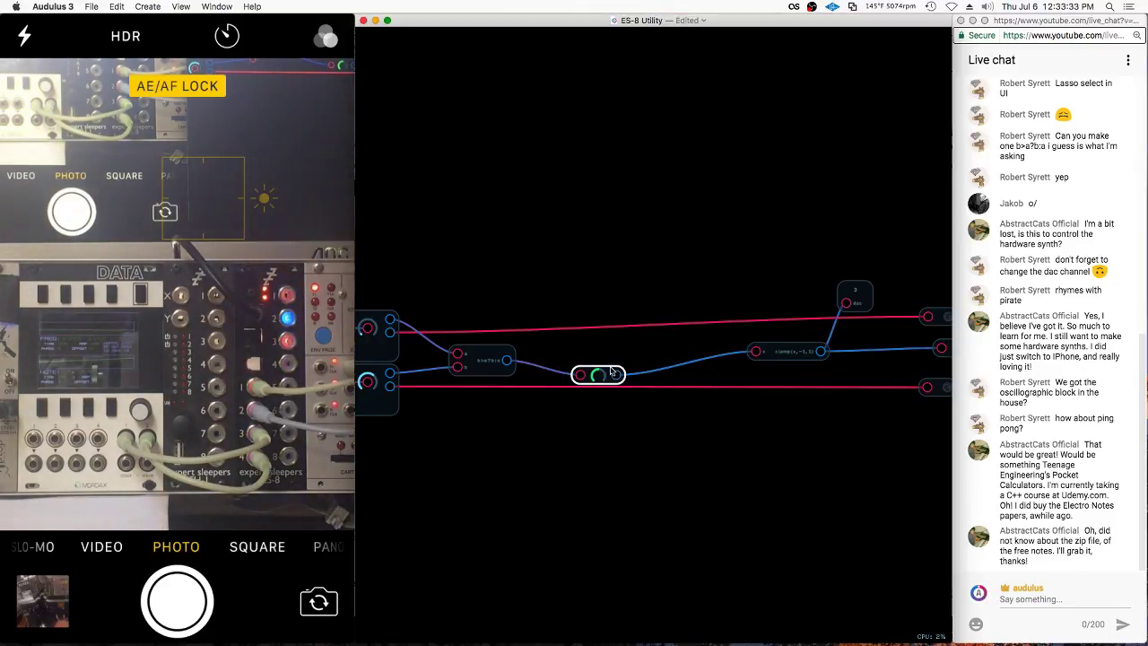
{"action": "left_click_drag", "start_coordinate": [610, 374], "coordinate": [701, 359]}
{"action": "scroll", "coordinate": [366, 369], "scroll_direction": "up", "scroll_amount": 2}
{"action": "scroll", "coordinate": [704, 351], "scroll_direction": "down", "scroll_amount": 1}
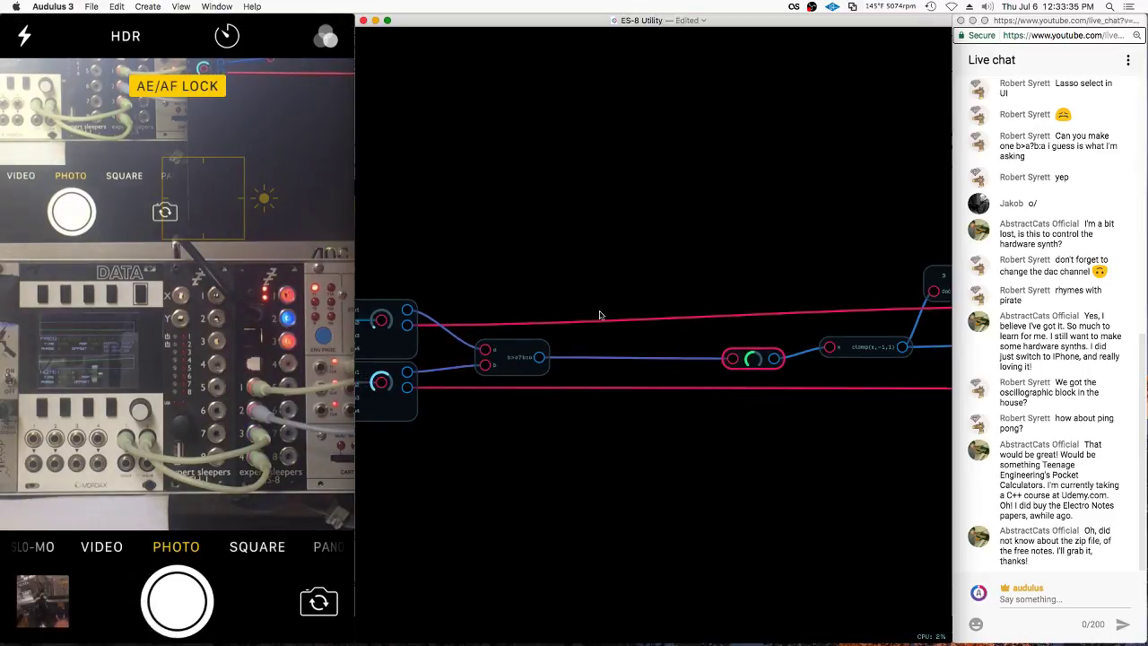
{"action": "double_click", "coordinate": [595, 307]}
Open the lower middle module's inner patch
{"action": "left_click_drag", "start_coordinate": [888, 440], "coordinate": [865, 489]}
{"action": "left_click", "coordinate": [620, 422]}
{"action": "double_click", "coordinate": [621, 422]}
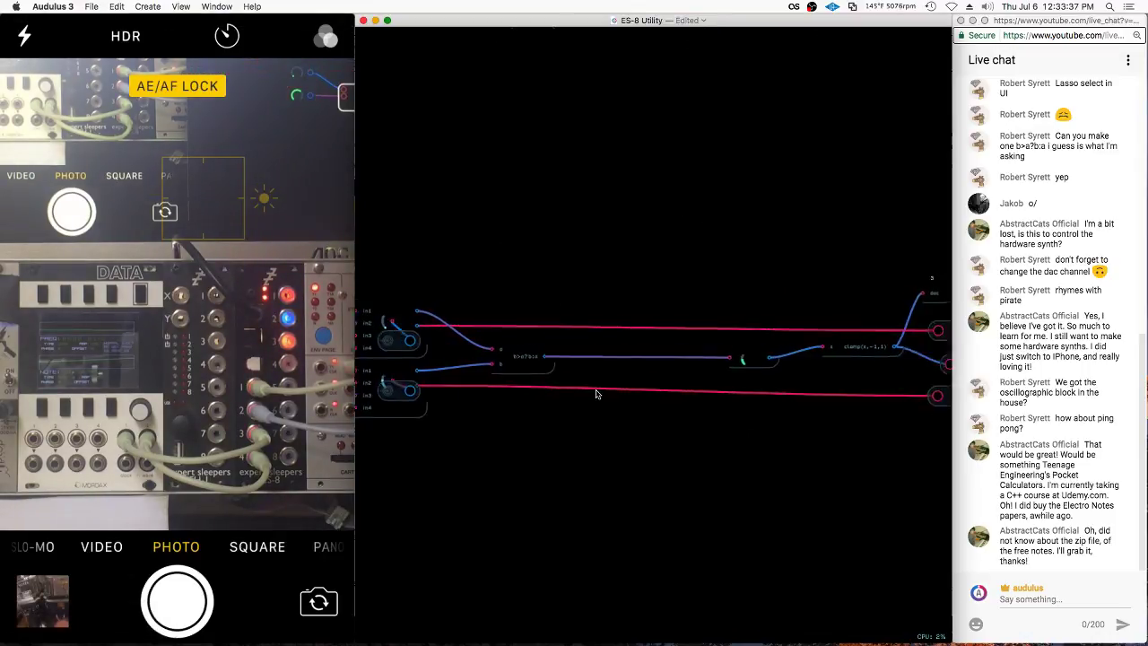
{"action": "scroll", "coordinate": [634, 285], "scroll_direction": "down", "scroll_amount": 3}
{"action": "scroll", "coordinate": [391, 410], "scroll_direction": "up", "scroll_amount": 2}
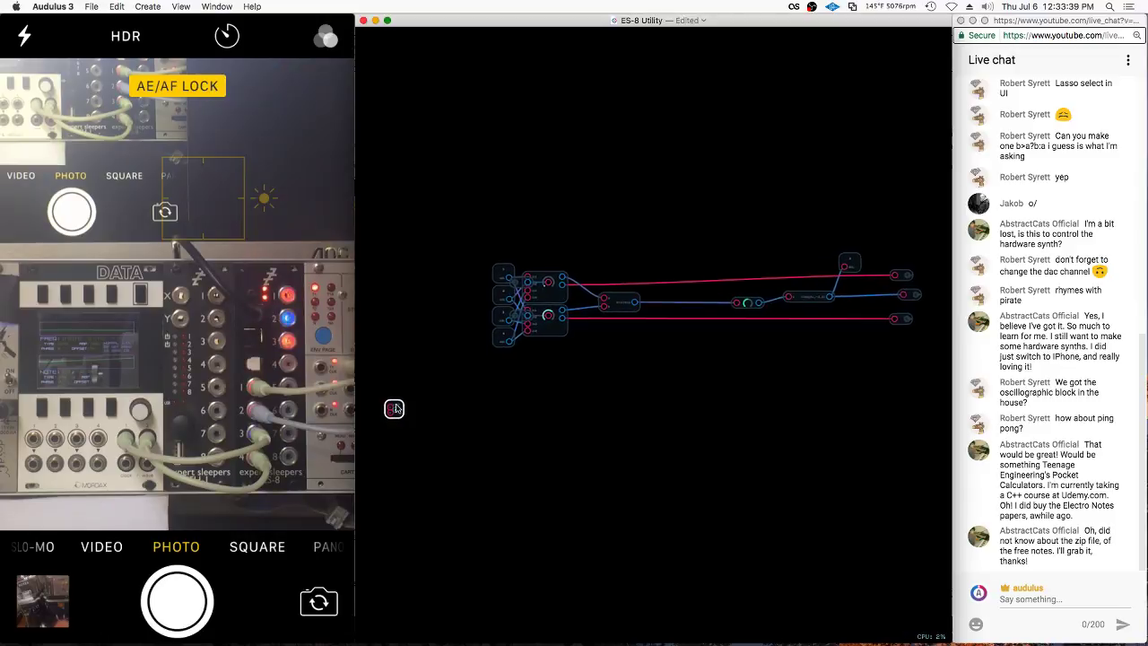
Wire the upper and lower four-input modules' outputs into xnor inputs A and B
{"action": "left_click_drag", "start_coordinate": [394, 409], "coordinate": [651, 308]}
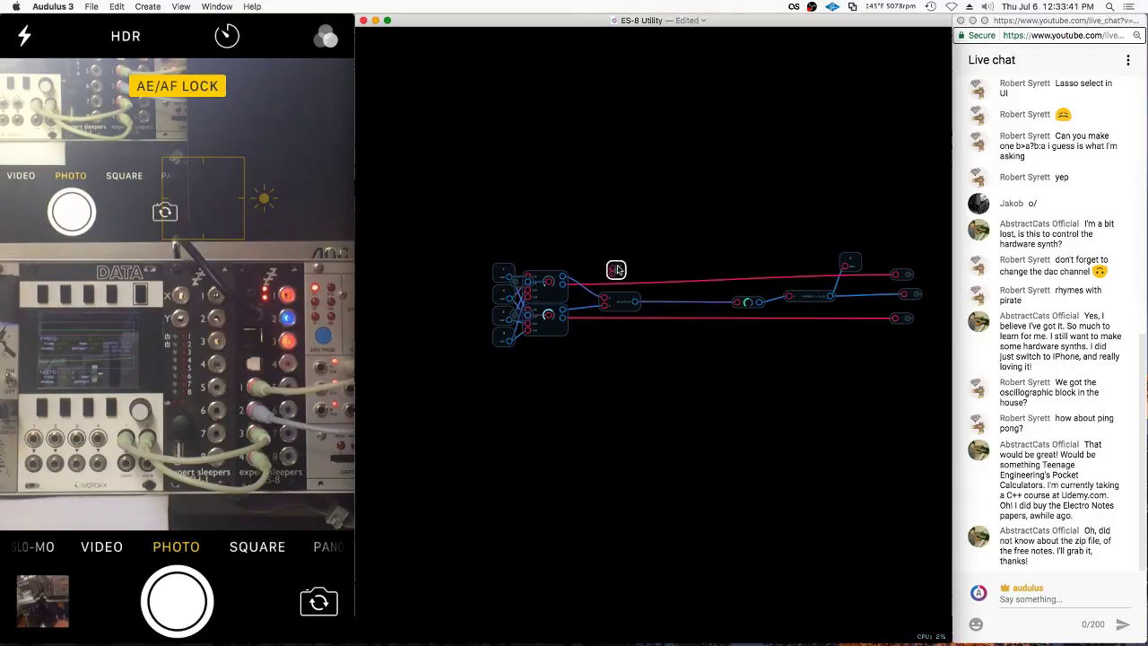
{"action": "scroll", "coordinate": [592, 278], "scroll_direction": "up", "scroll_amount": 3}
{"action": "left_click", "coordinate": [493, 281]}
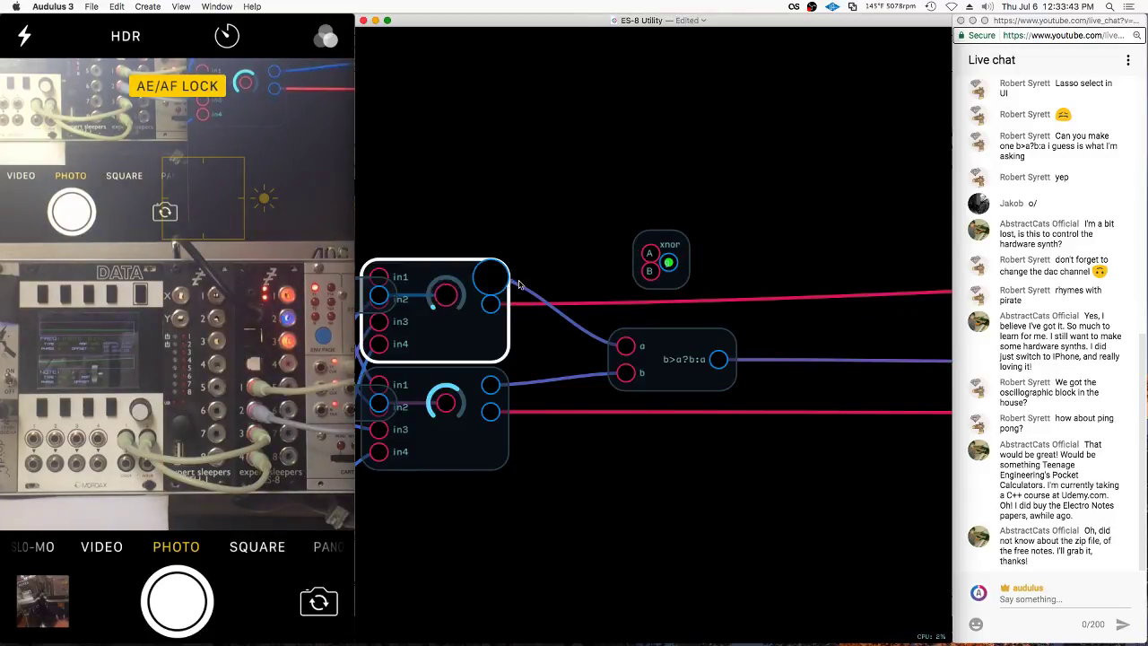
{"action": "left_click_drag", "start_coordinate": [518, 283], "coordinate": [639, 255]}
{"action": "left_click", "coordinate": [492, 391]}
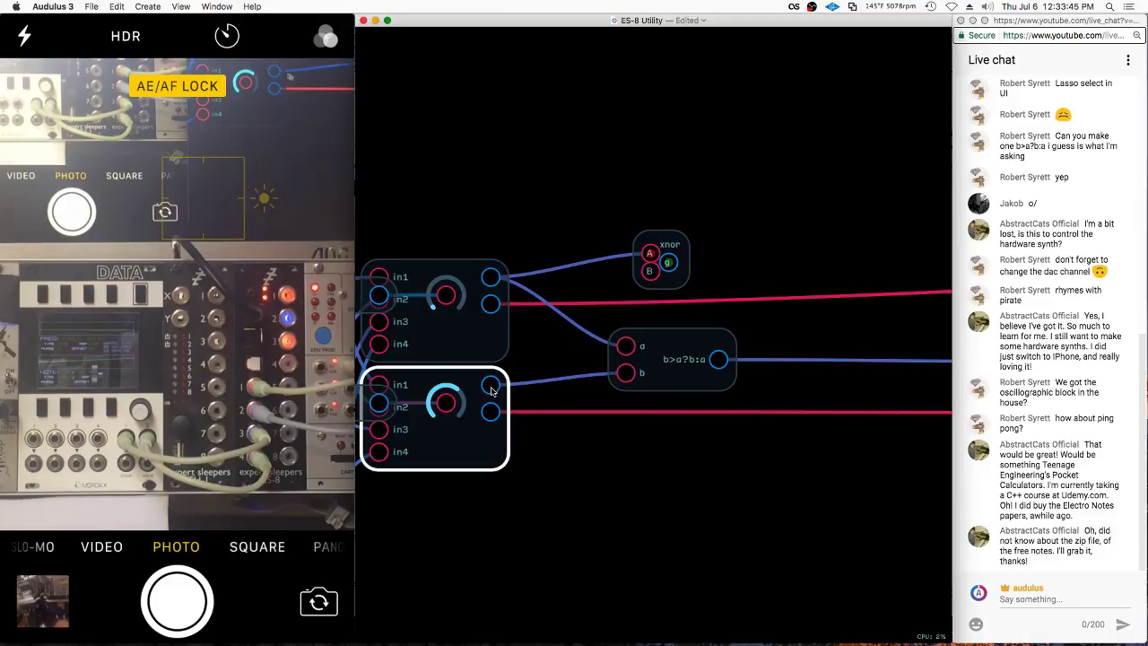
{"action": "left_click_drag", "start_coordinate": [589, 353], "coordinate": [649, 271]}
Move the b>a?b:a node lower and route the xnor output into the knob node
{"action": "left_click", "coordinate": [691, 358]}
{"action": "left_click_drag", "start_coordinate": [691, 358], "coordinate": [669, 399]}
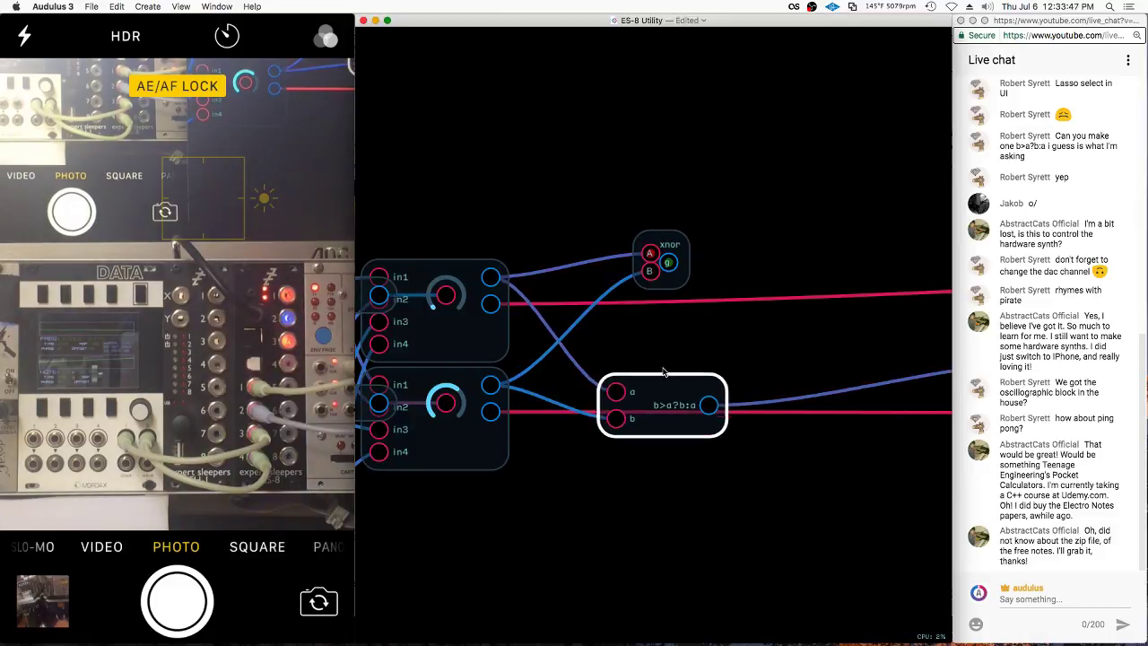
{"action": "scroll", "coordinate": [519, 357], "scroll_direction": "down", "scroll_amount": 2}
{"action": "scroll", "coordinate": [825, 323], "scroll_direction": "right", "scroll_amount": 5}
{"action": "left_click", "coordinate": [500, 262]}
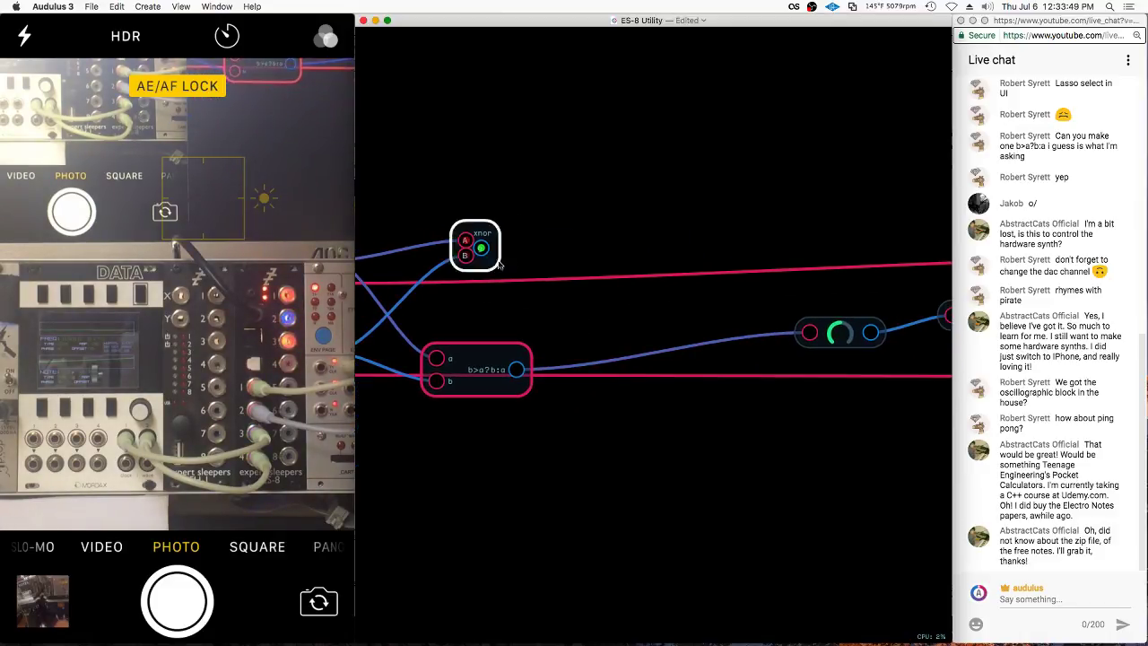
{"action": "left_click_drag", "start_coordinate": [485, 252], "coordinate": [808, 341]}
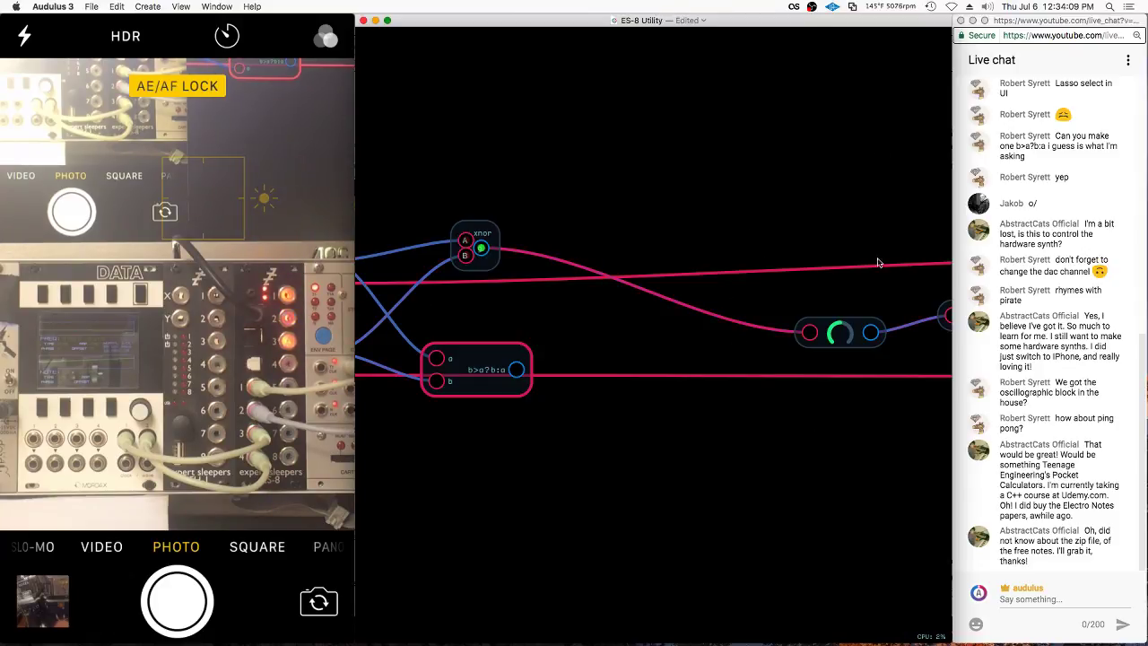
Delete the b>a?b:a node and set the dac node's channel to 4
{"action": "key", "text": "BackSpace"}
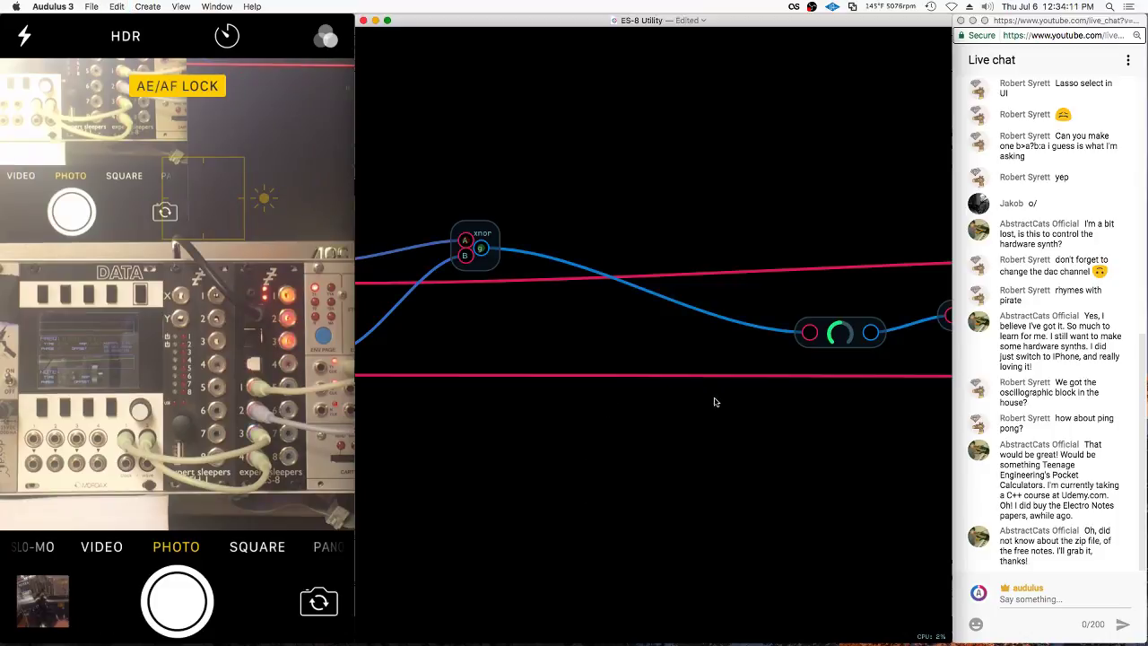
{"action": "scroll", "coordinate": [714, 402], "scroll_direction": "down", "scroll_amount": 5}
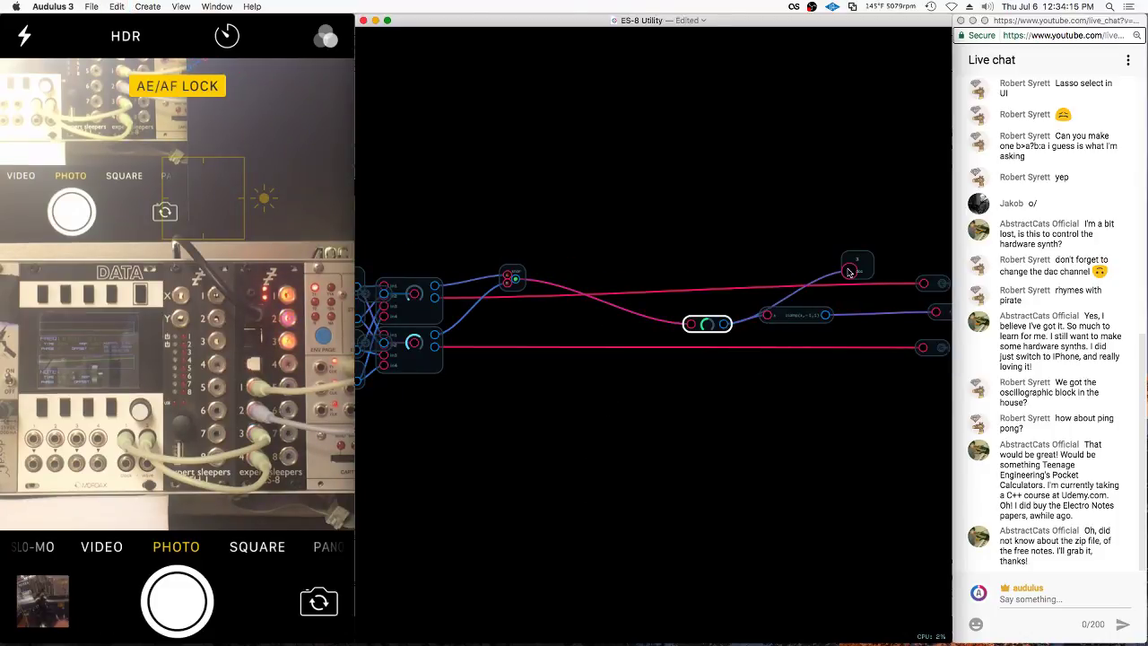
{"action": "scroll", "coordinate": [918, 319], "scroll_direction": "right", "scroll_amount": 3}
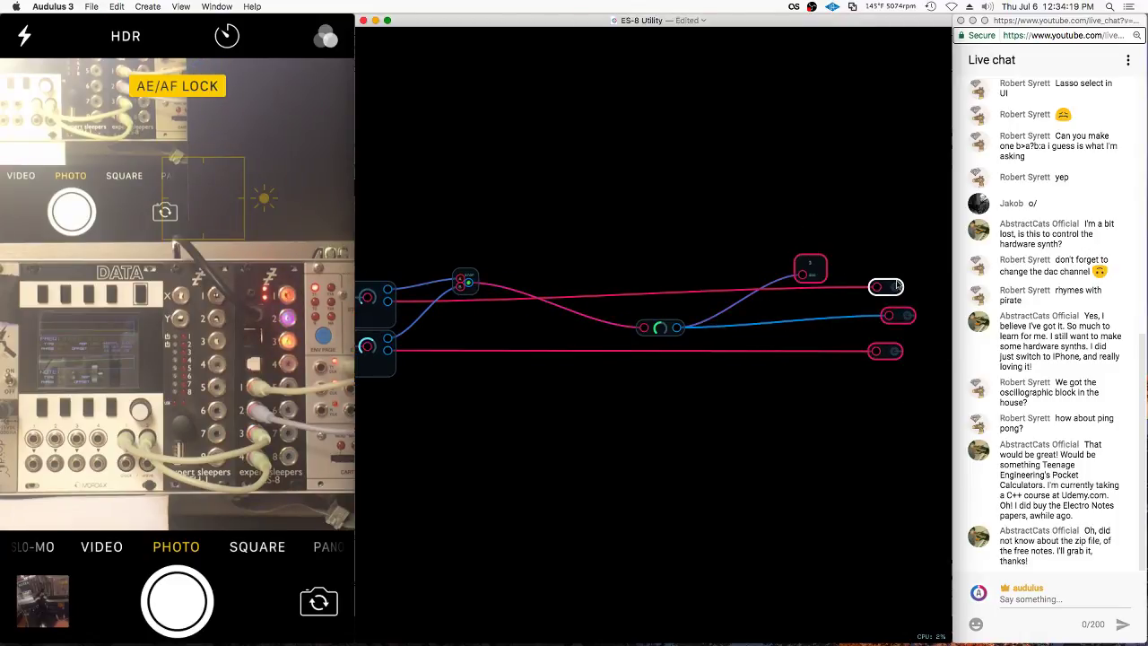
{"action": "scroll", "coordinate": [789, 323], "scroll_direction": "up", "scroll_amount": 5}
{"action": "right_click", "coordinate": [765, 314]}
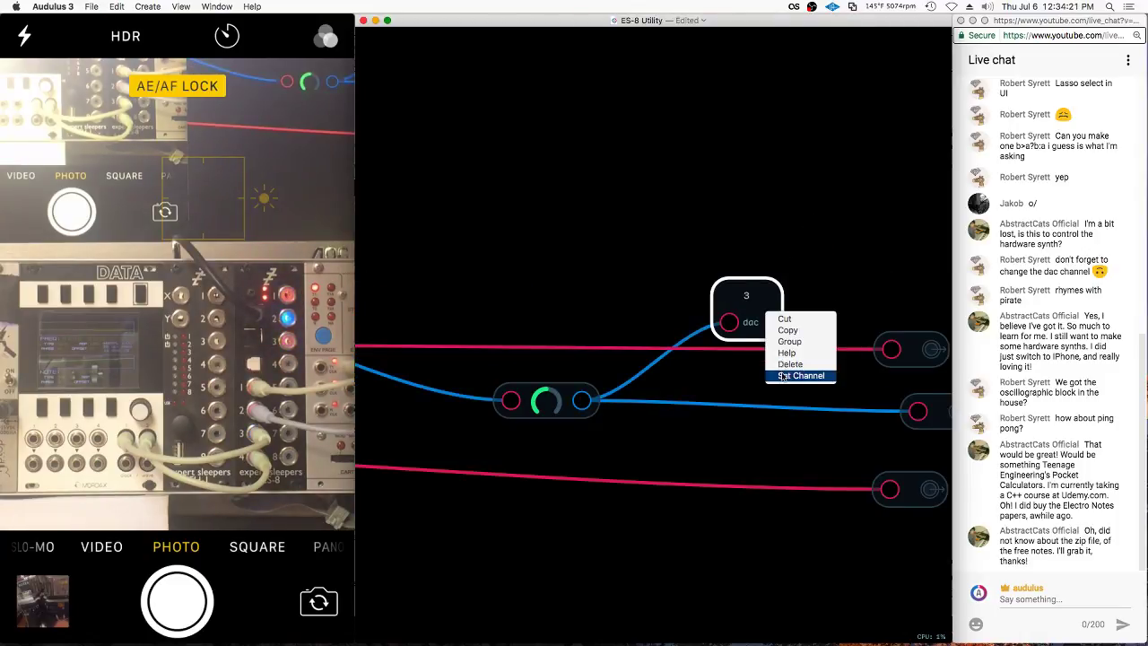
{"action": "left_click", "coordinate": [783, 375]}
{"action": "type", "text": "4"}
{"action": "key", "text": "Return"}
Shift the right-hand output nodes left, then return to the parent patch
{"action": "scroll", "coordinate": [730, 243], "scroll_direction": "down", "scroll_amount": 3}
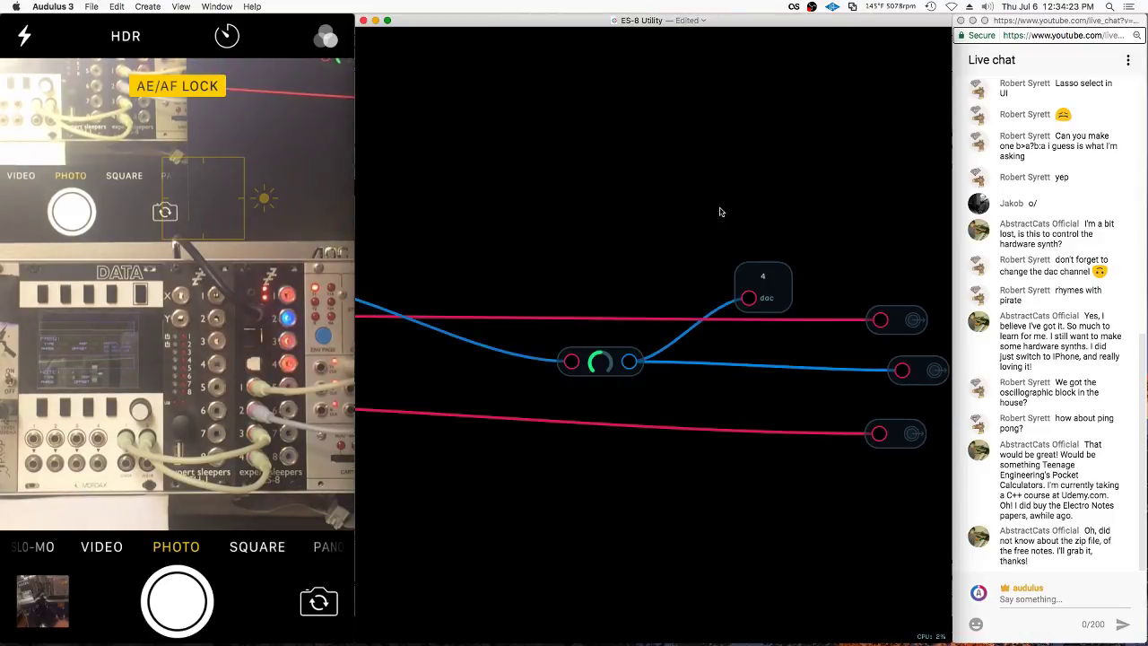
{"action": "left_click_drag", "start_coordinate": [763, 285], "coordinate": [761, 316]}
{"action": "left_click_drag", "start_coordinate": [926, 282], "coordinate": [914, 484]}
{"action": "scroll", "coordinate": [861, 296], "scroll_direction": "down", "scroll_amount": 3}
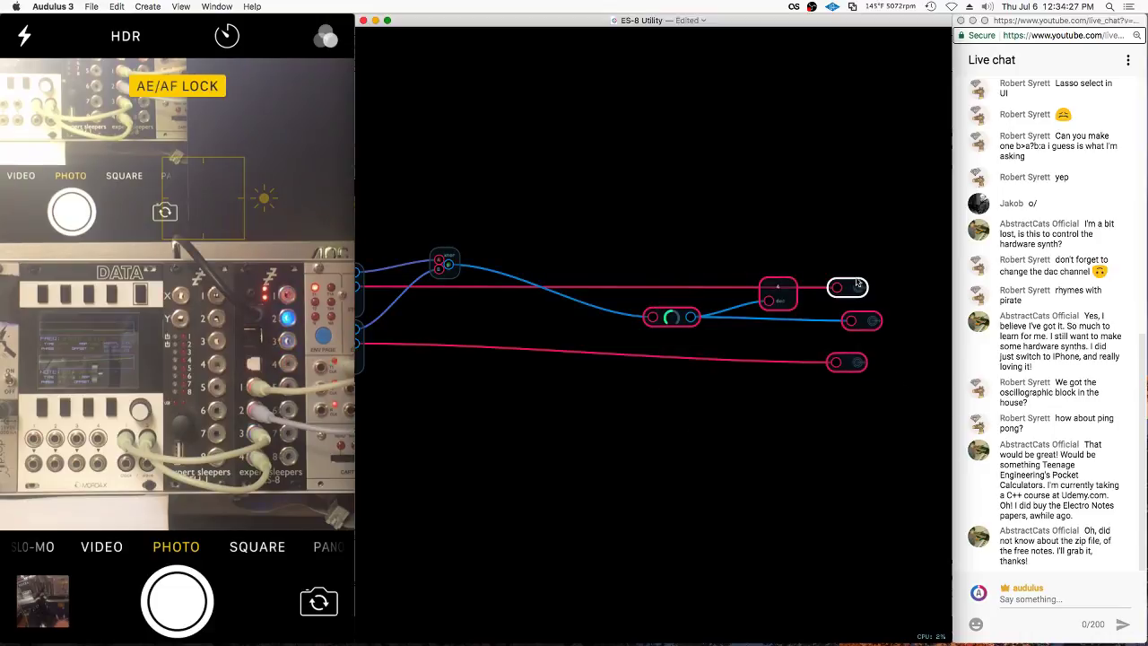
{"action": "left_click_drag", "start_coordinate": [857, 282], "coordinate": [678, 277]}
{"action": "double_click", "coordinate": [443, 312]}
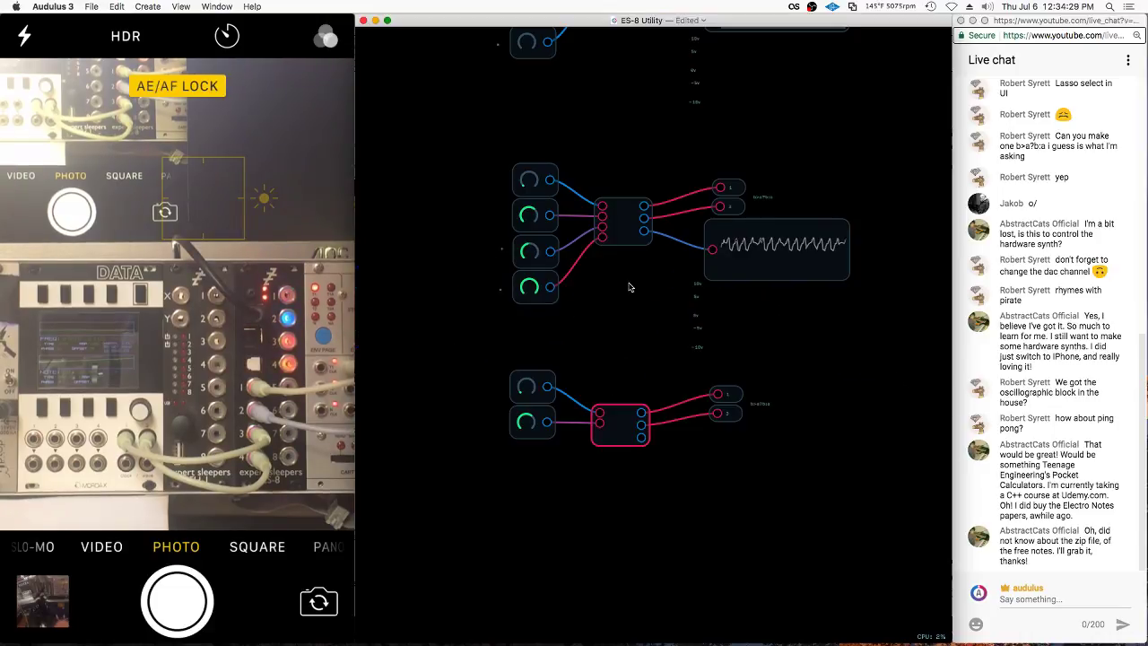
Rename the label beside the lower outputs to XNOR
{"action": "scroll", "coordinate": [623, 398], "scroll_direction": "up", "scroll_amount": 2}
{"action": "left_click", "coordinate": [799, 393]}
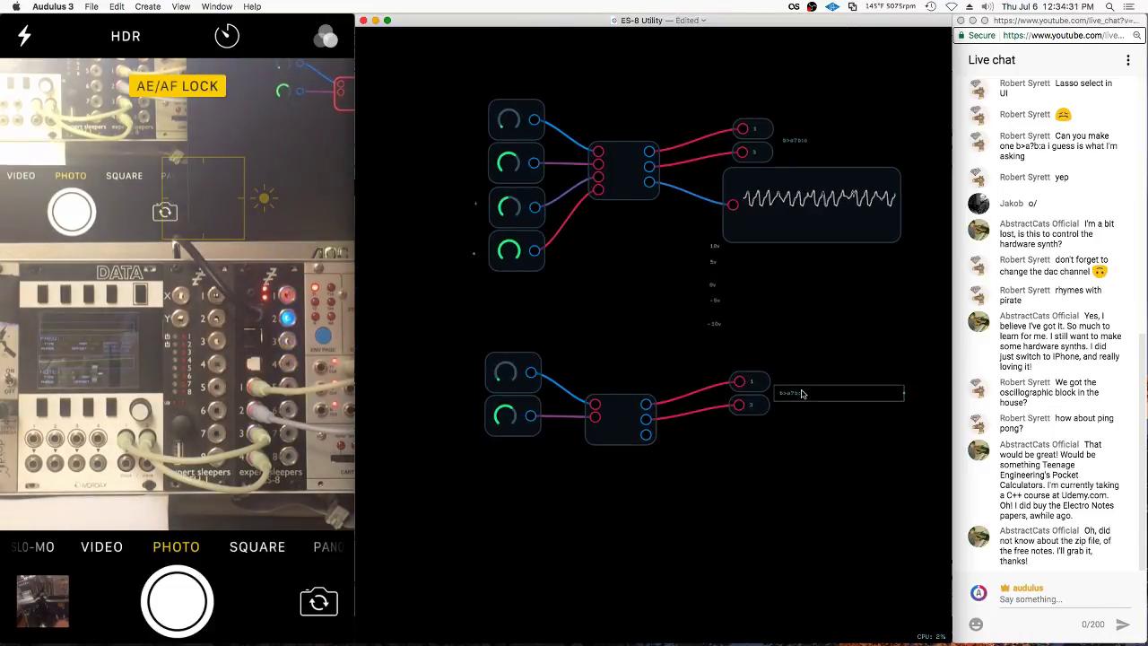
{"action": "right_click", "coordinate": [794, 393]}
{"action": "left_click", "coordinate": [809, 466]}
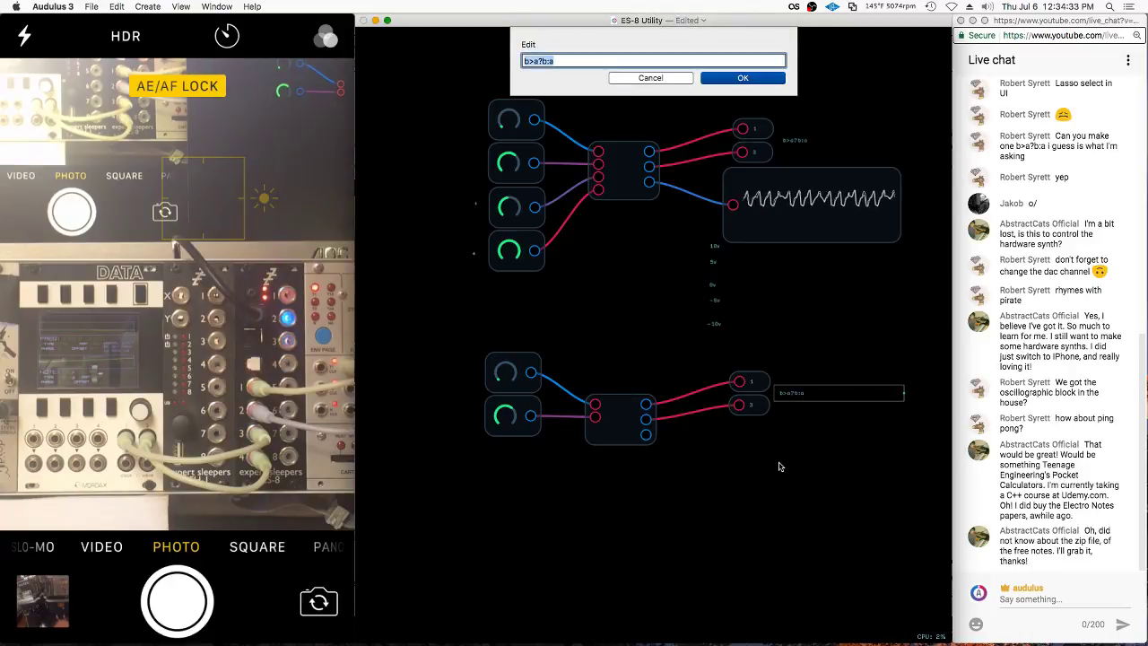
{"action": "type", "text": "XNOR"}
{"action": "key", "text": "Return"}
Turn the second top knob down to zero and exit to the utility module's panel
{"action": "double_click", "coordinate": [621, 417]}
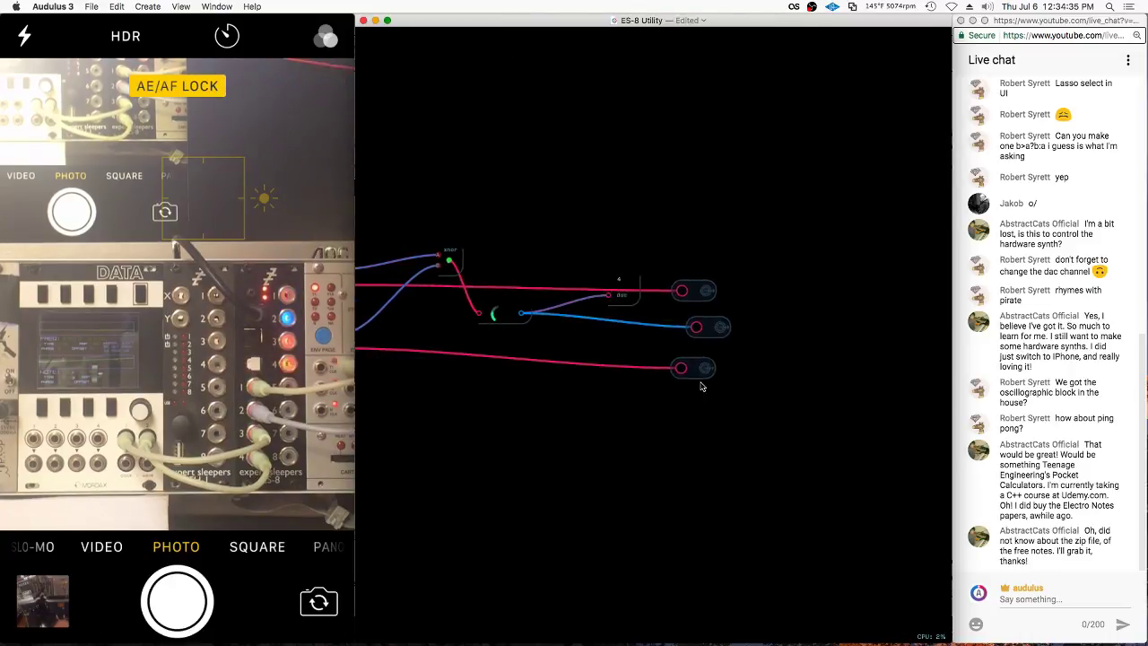
{"action": "double_click", "coordinate": [802, 410]}
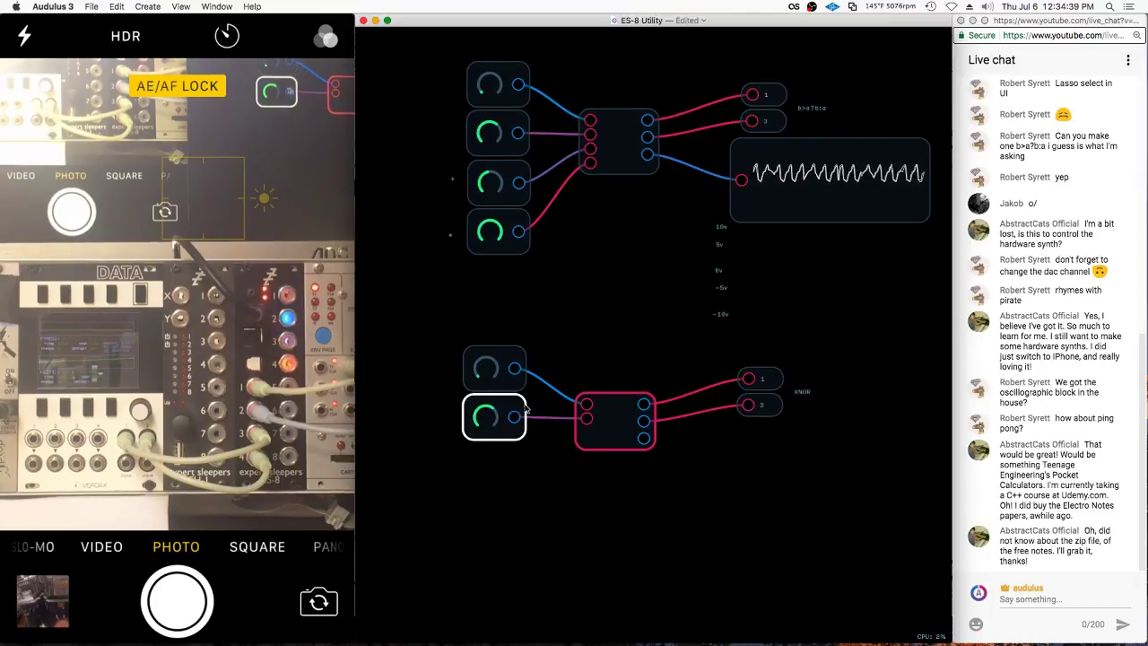
{"action": "left_click_drag", "start_coordinate": [489, 133], "coordinate": [448, 134]}
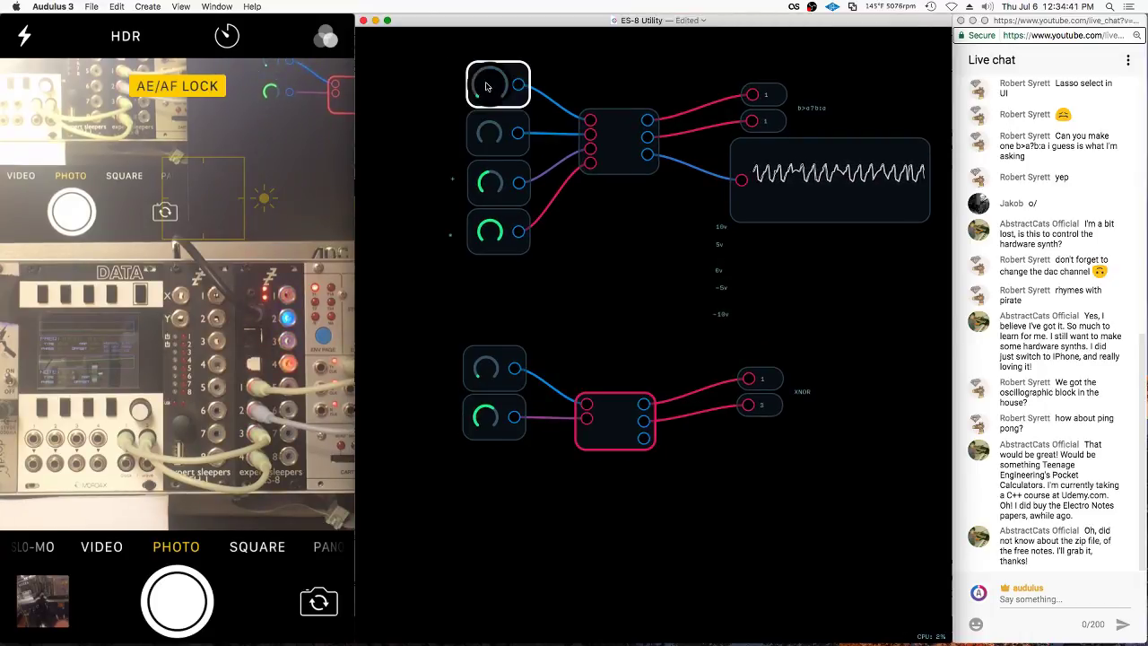
{"action": "double_click", "coordinate": [685, 335]}
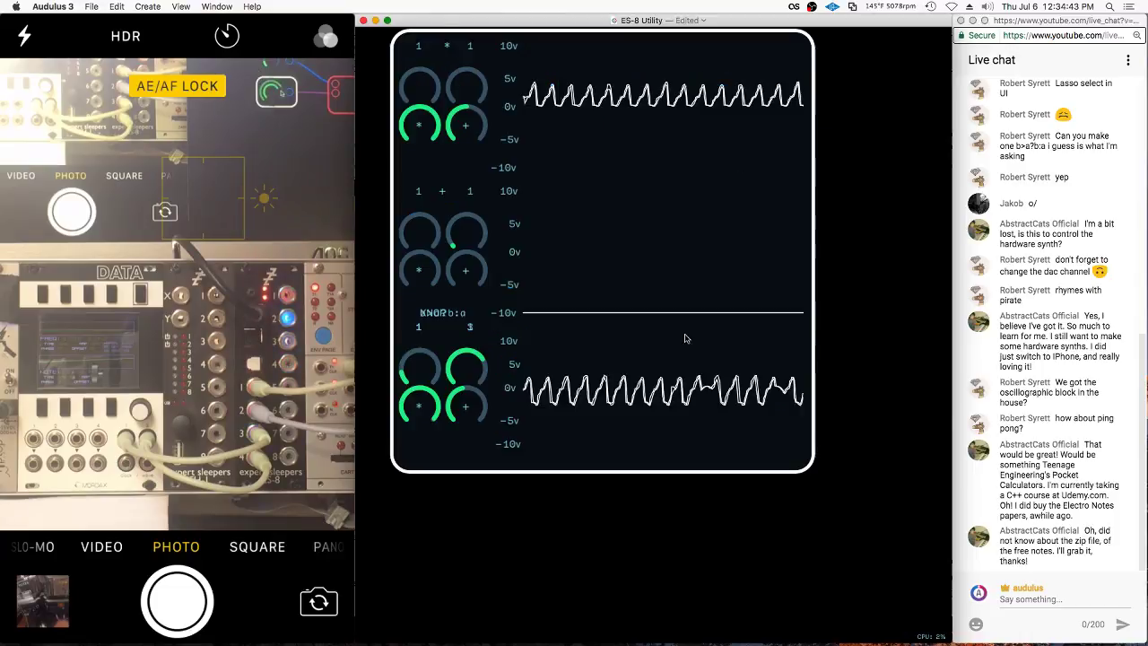
In Edit UI mode, gather the two spare knobs along the bottom of the panel
{"action": "left_click_drag", "start_coordinate": [437, 443], "coordinate": [474, 397]}
{"action": "right_click", "coordinate": [475, 397]}
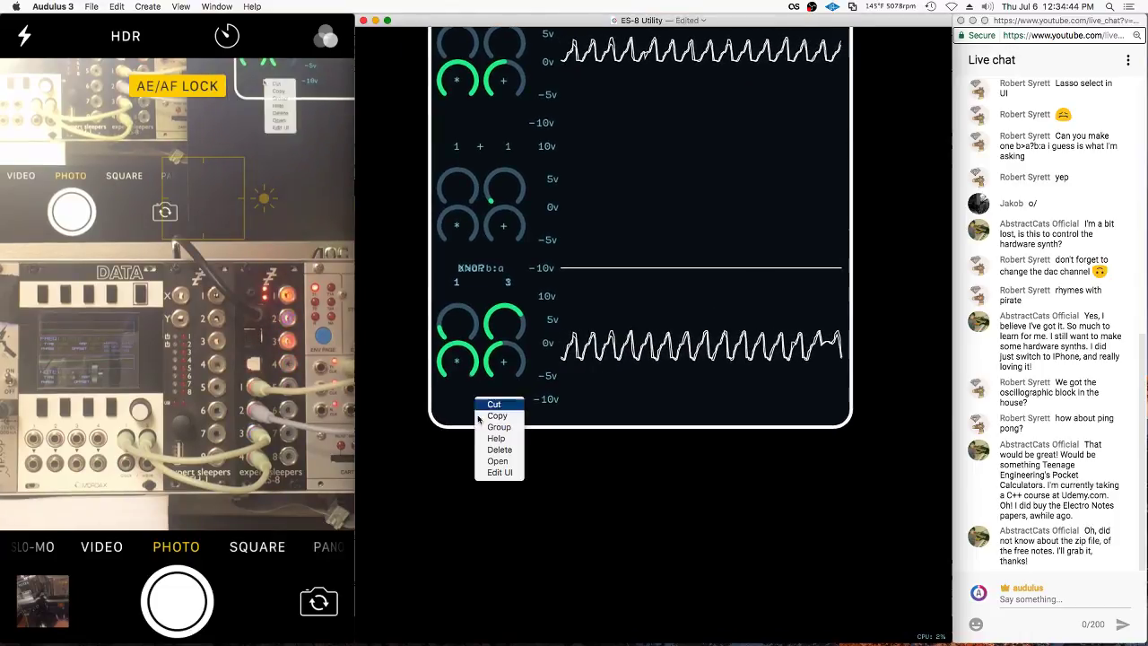
{"action": "left_click", "coordinate": [496, 474]}
{"action": "left_click_drag", "start_coordinate": [458, 324], "coordinate": [425, 329]}
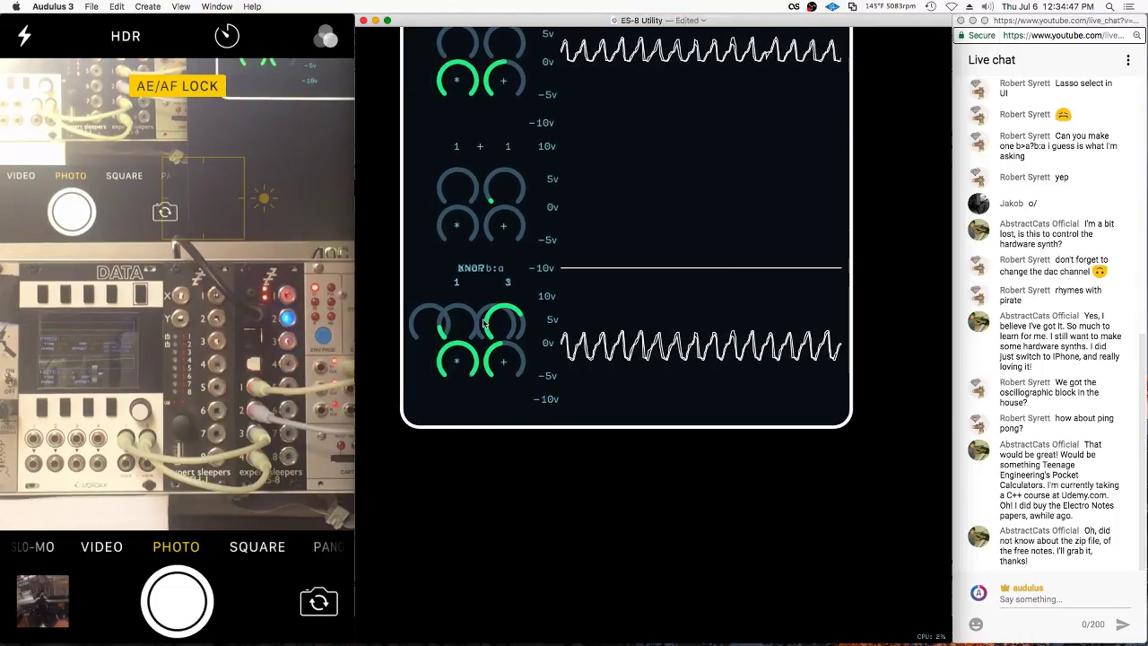
{"action": "left_click_drag", "start_coordinate": [461, 378], "coordinate": [449, 453]}
{"action": "left_click_drag", "start_coordinate": [512, 330], "coordinate": [519, 476]}
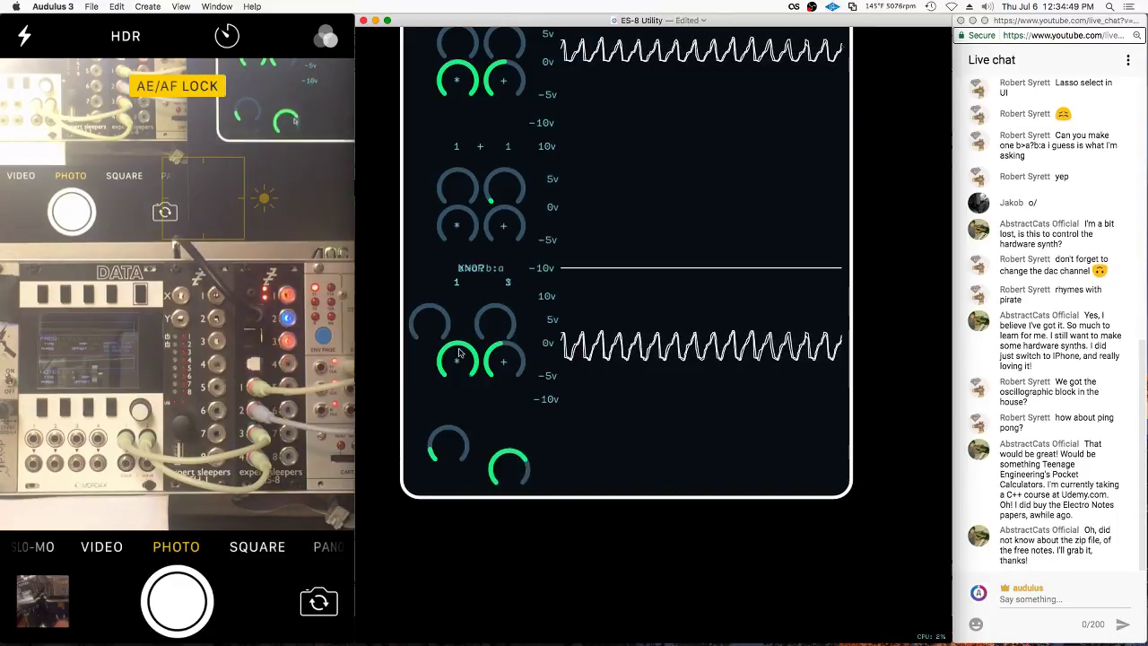
{"action": "left_click_drag", "start_coordinate": [433, 324], "coordinate": [461, 321]}
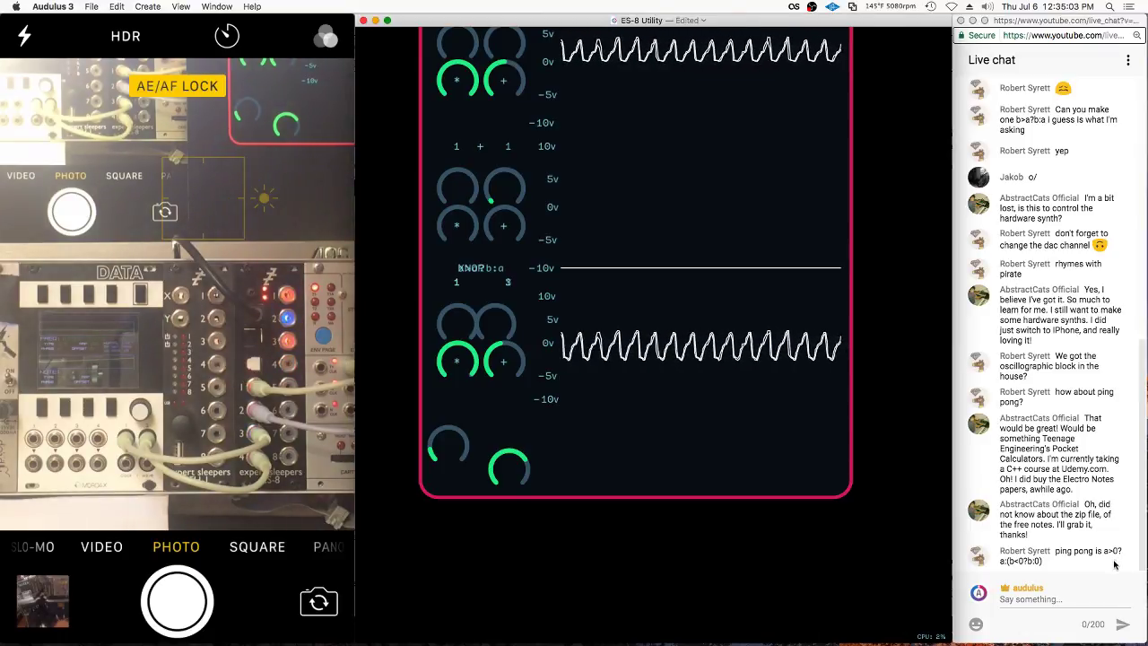
Move both bottom knobs up to the panel's top-right corner beside the scope
{"action": "left_click", "coordinate": [619, 423]}
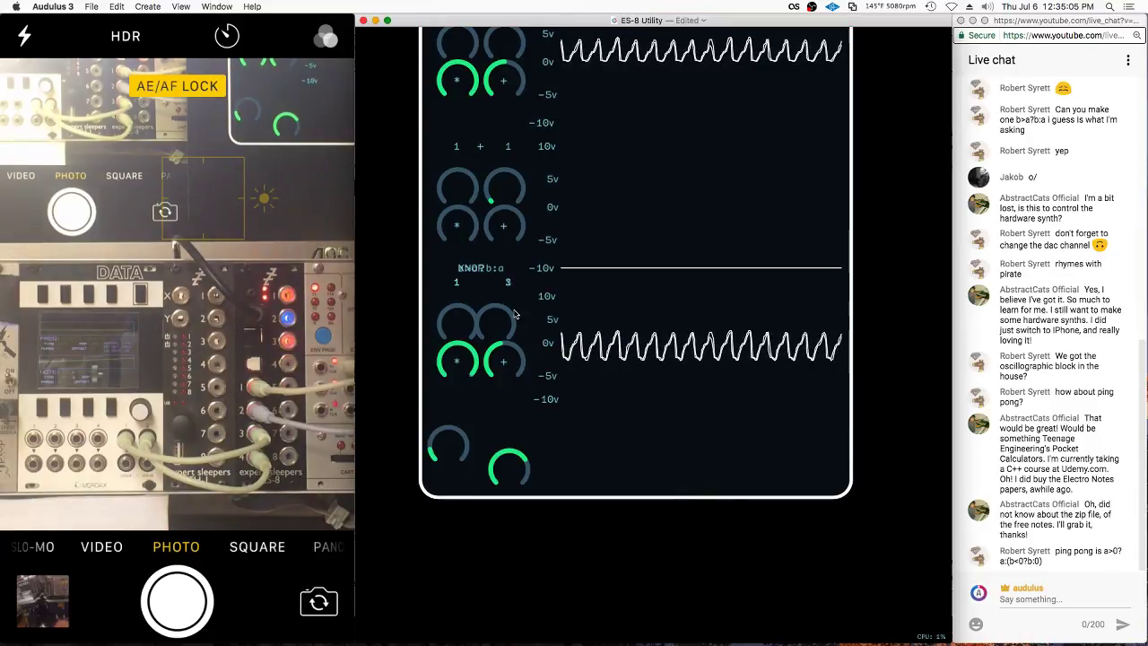
{"action": "left_click", "coordinate": [627, 419]}
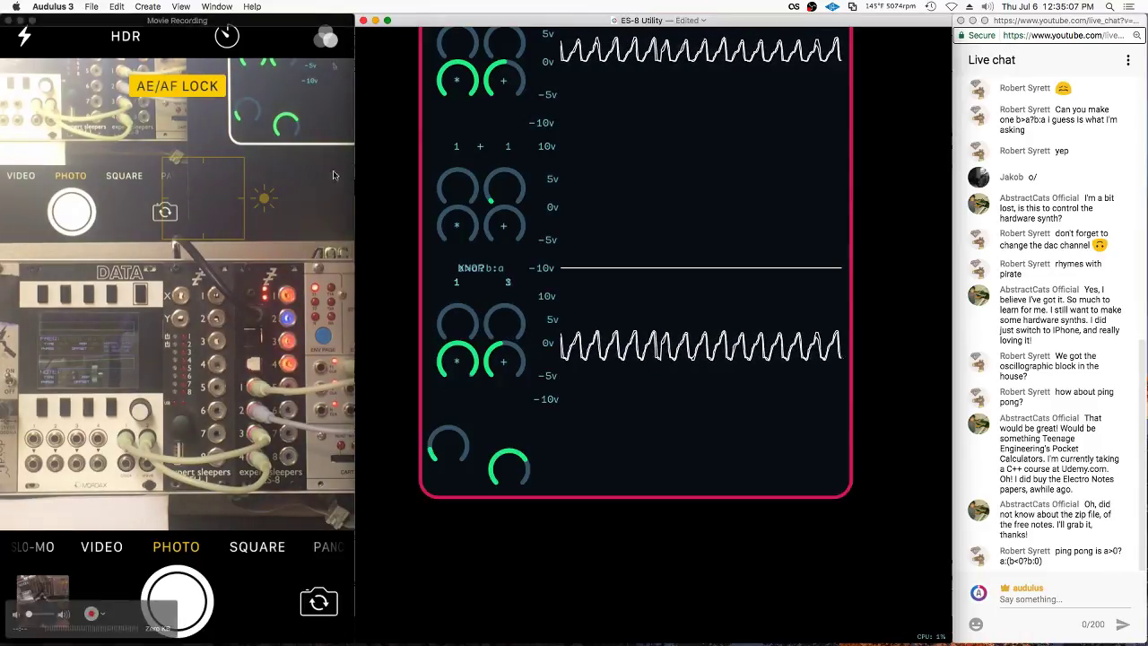
{"action": "left_click", "coordinate": [578, 399]}
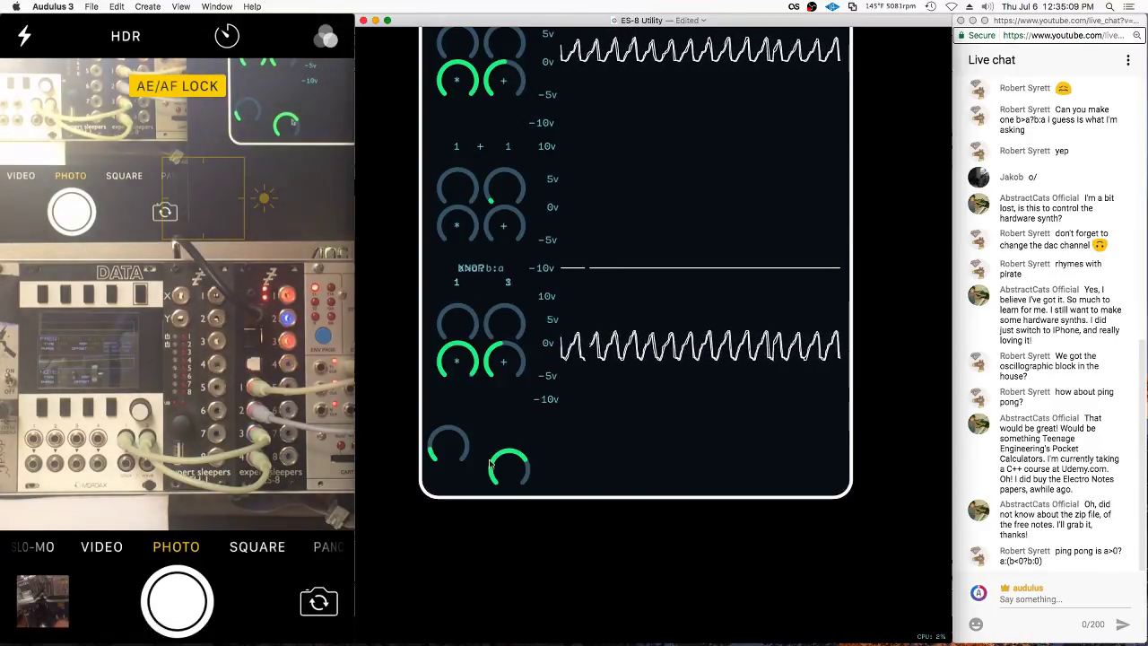
{"action": "left_click_drag", "start_coordinate": [449, 444], "coordinate": [840, 141]}
{"action": "left_click_drag", "start_coordinate": [463, 571], "coordinate": [885, 116]}
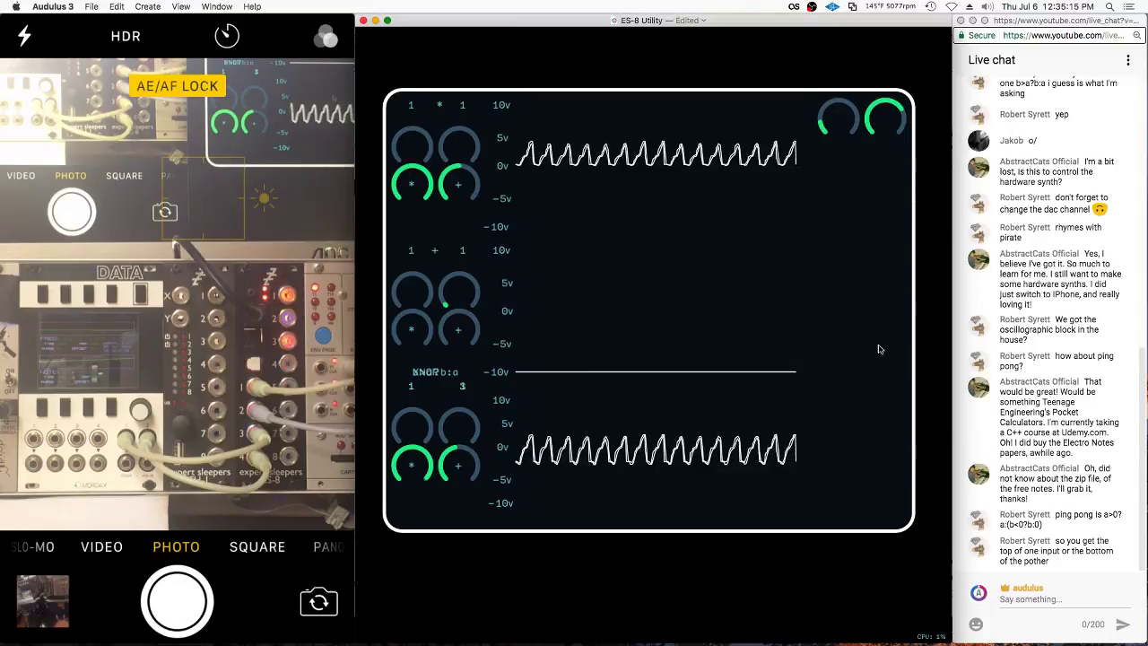
Set the dac node's channel twice in the wiring view, then show the ES-8 Utility panel again
{"action": "key", "text": "u"}
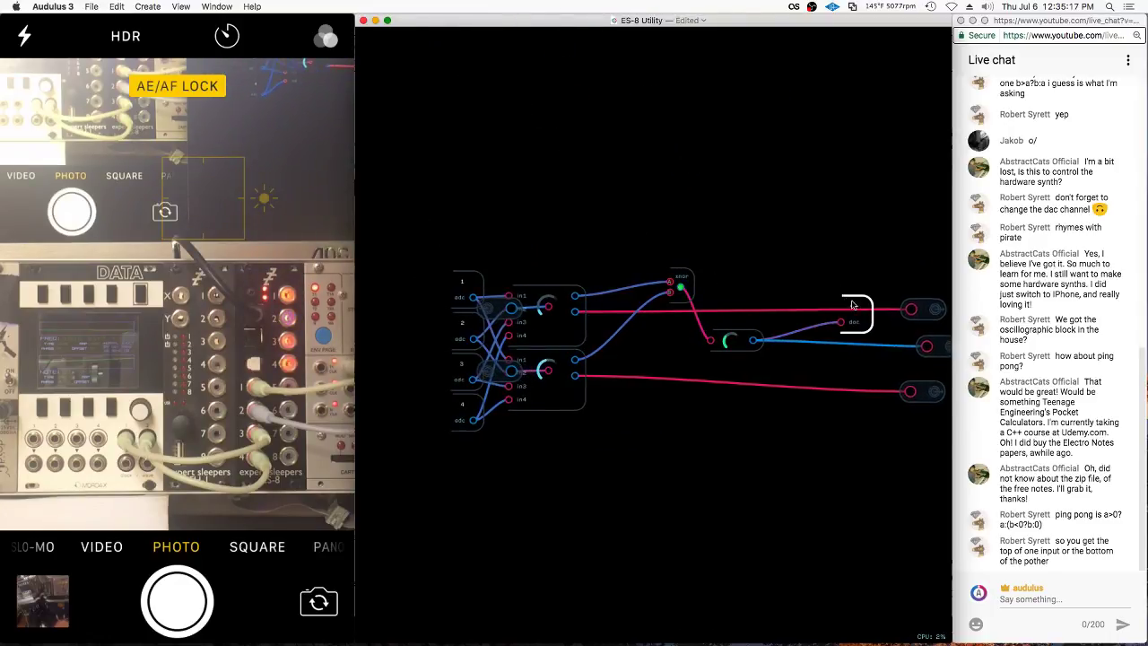
{"action": "right_click", "coordinate": [852, 305]}
{"action": "left_click", "coordinate": [870, 370]}
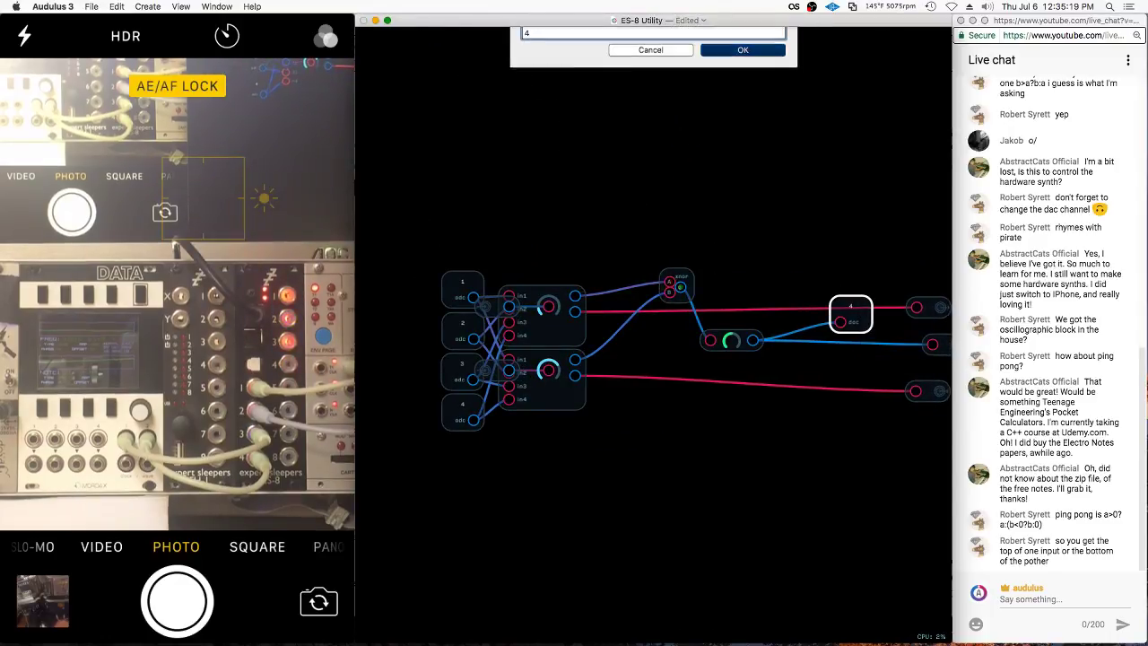
{"action": "key", "text": "Return"}
{"action": "key", "text": "u"}
{"action": "key", "text": "u"}
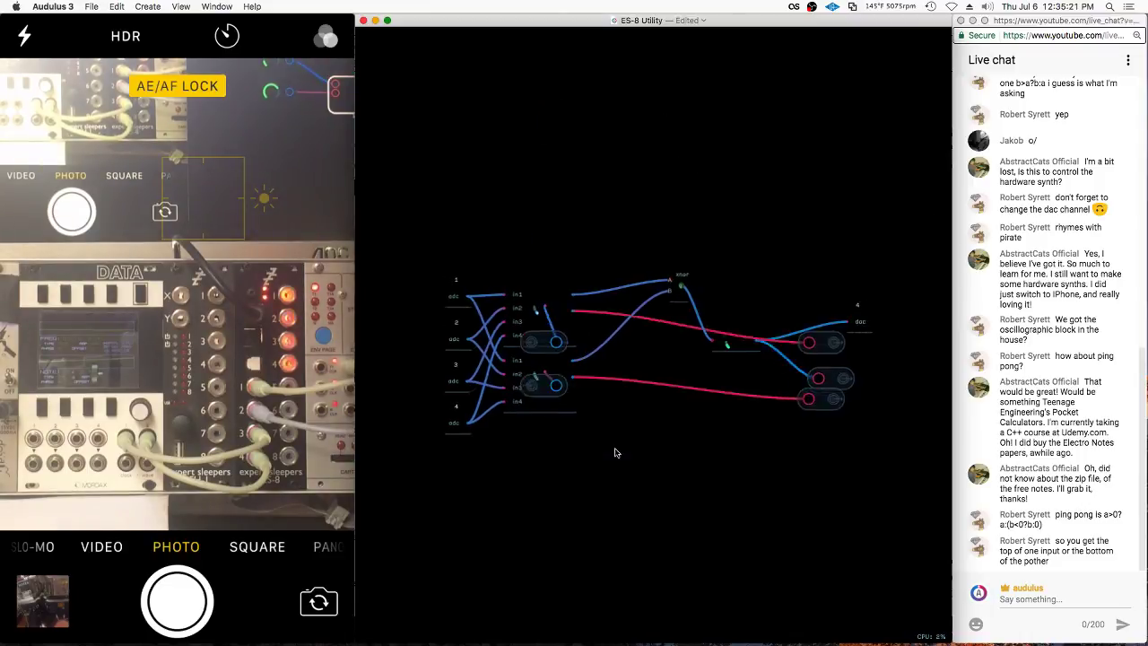
{"action": "right_click", "coordinate": [854, 313]}
{"action": "left_click", "coordinate": [893, 376]}
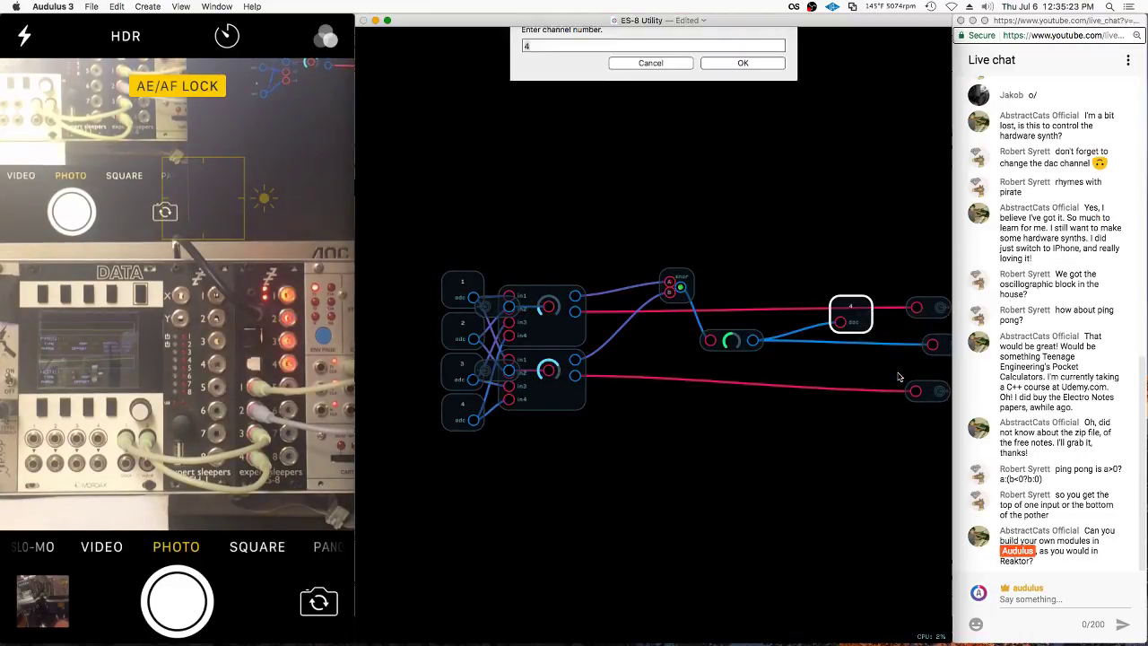
{"action": "key", "text": "Return"}
{"action": "key", "text": "u"}
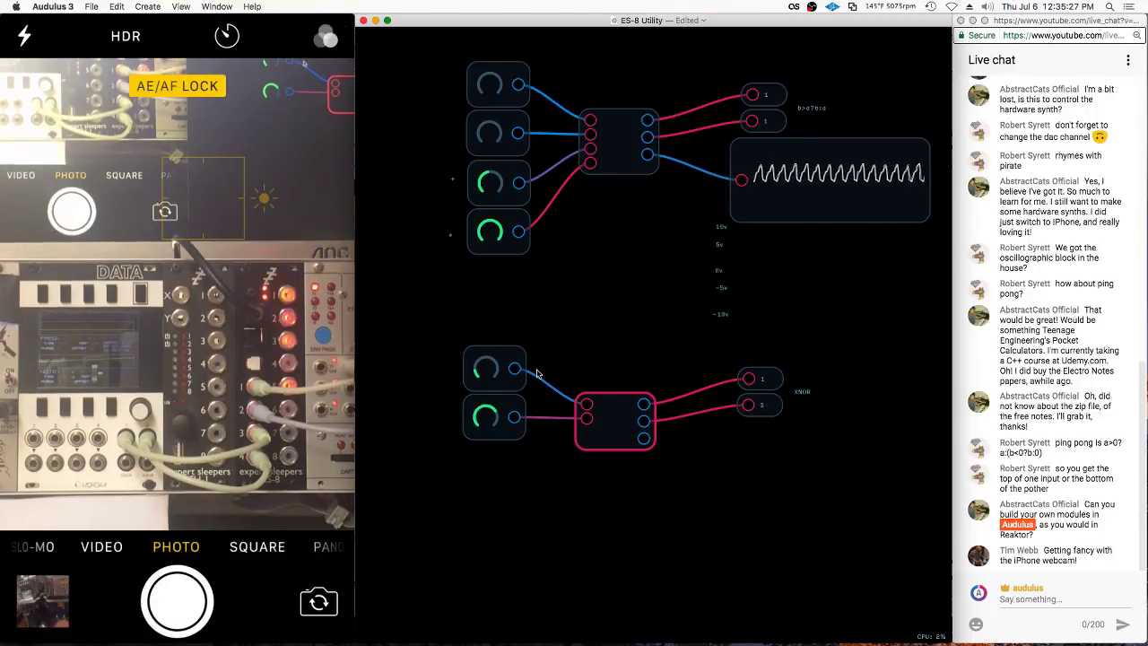
{"action": "key", "text": "u"}
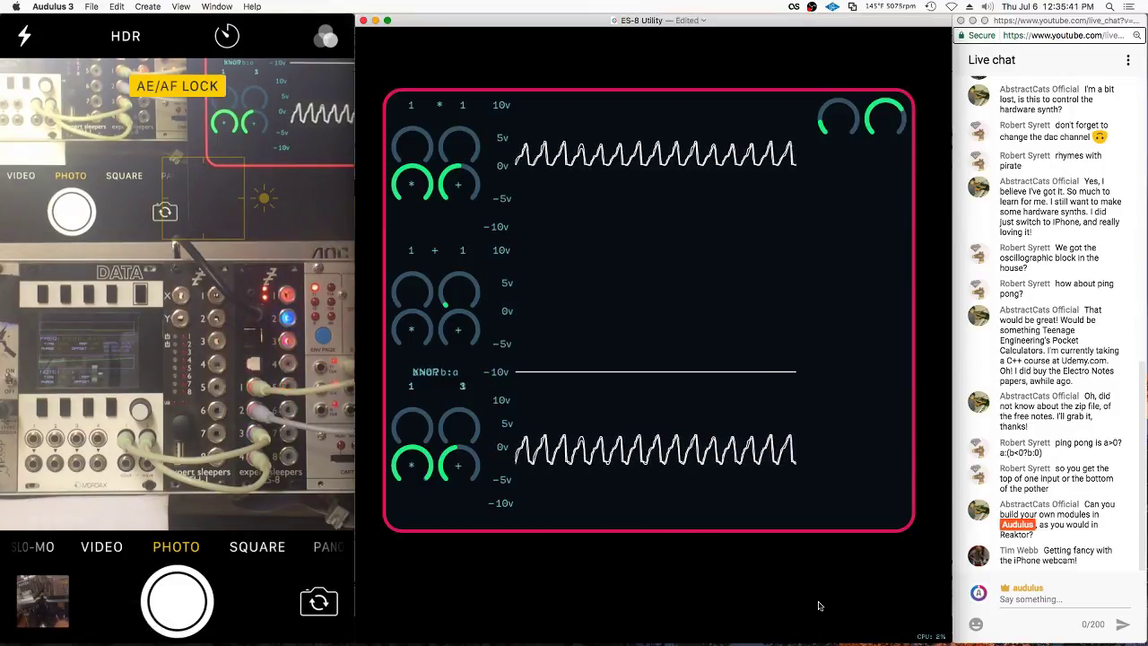
Drag the XNOR label away from the b>a?b:a label
{"action": "scroll", "coordinate": [468, 354], "scroll_direction": "down", "scroll_amount": 3}
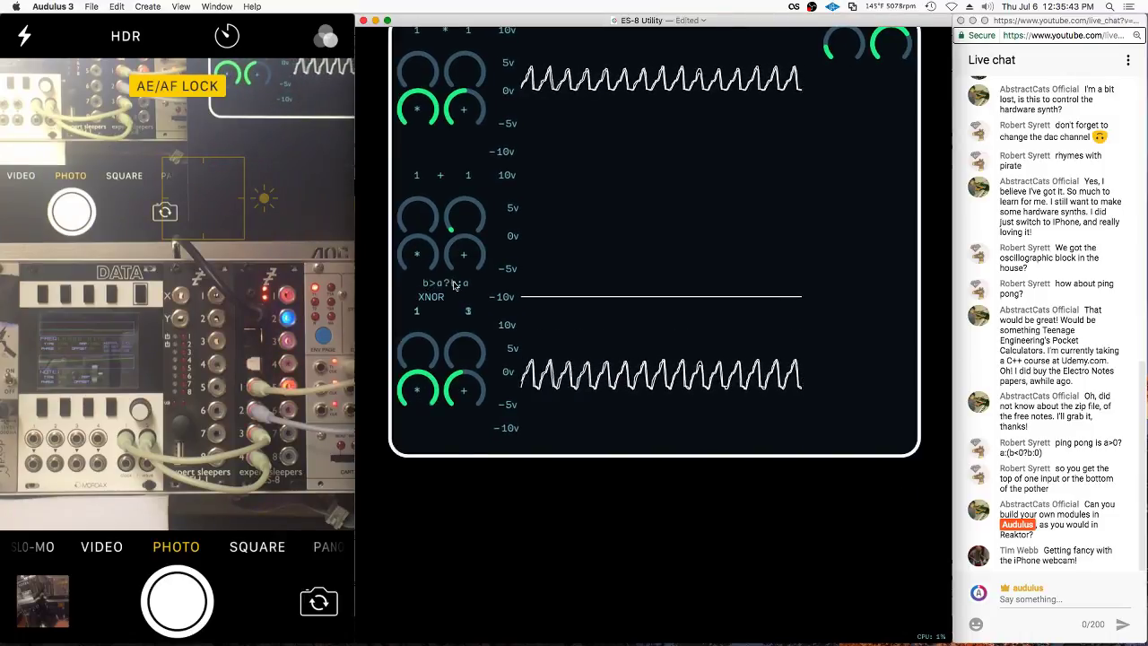
{"action": "left_click_drag", "start_coordinate": [479, 297], "coordinate": [417, 318]}
{"action": "scroll", "coordinate": [417, 318], "scroll_direction": "up", "scroll_amount": 10}
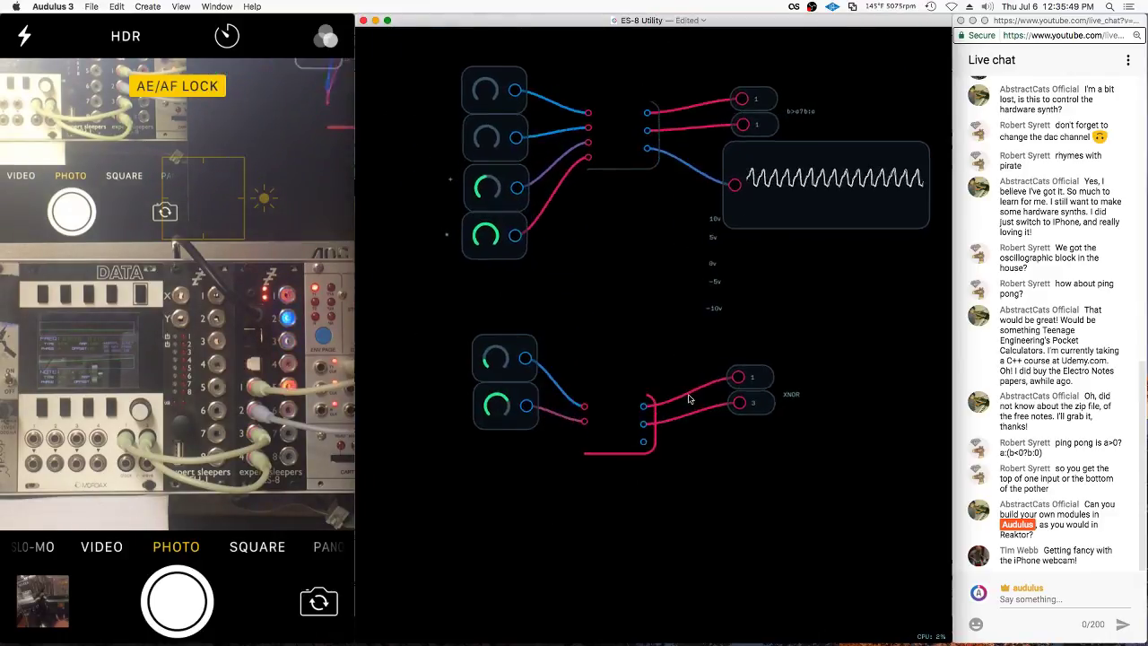
Move the 3 label to the right so it sits beneath the 1 label
{"action": "right_click", "coordinate": [757, 381]}
{"action": "left_click", "coordinate": [779, 435]}
{"action": "right_click", "coordinate": [757, 381]}
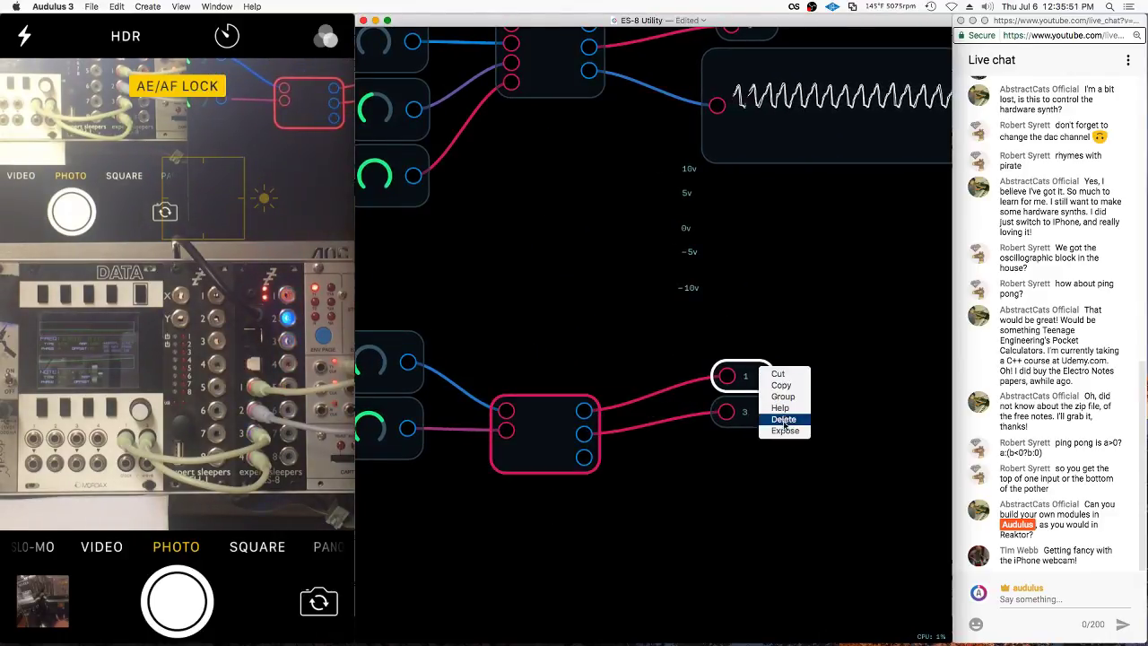
{"action": "left_click", "coordinate": [778, 435]}
{"action": "right_click", "coordinate": [743, 409]}
{"action": "right_click", "coordinate": [767, 411]}
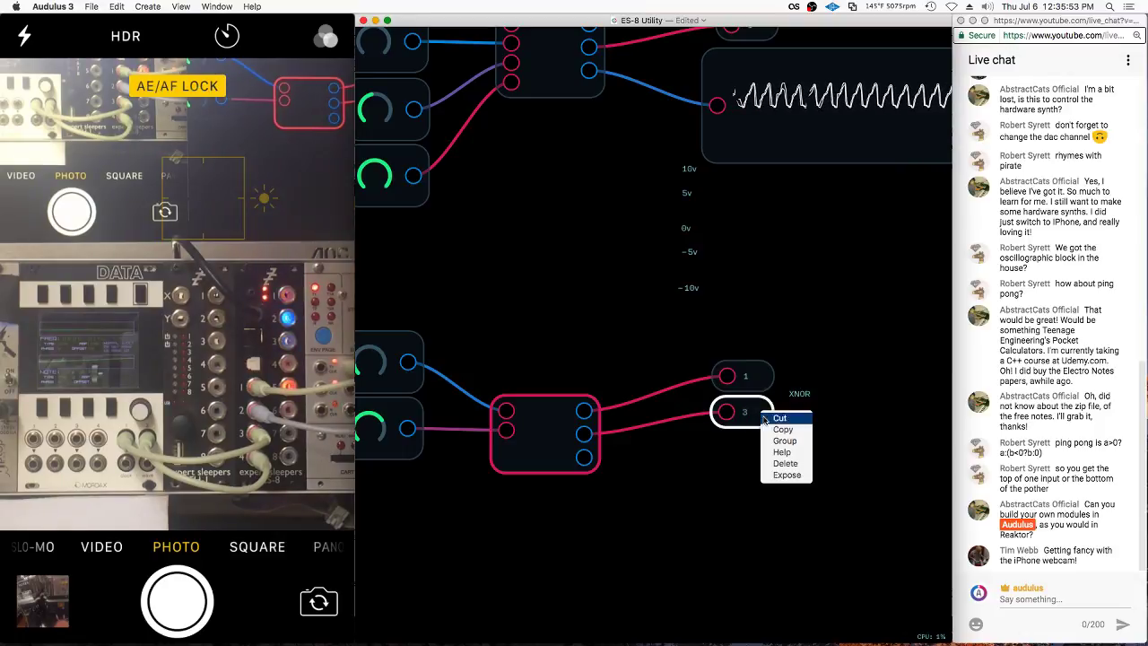
{"action": "left_click", "coordinate": [650, 477]}
{"action": "scroll", "coordinate": [650, 477], "scroll_direction": "up", "scroll_amount": 10}
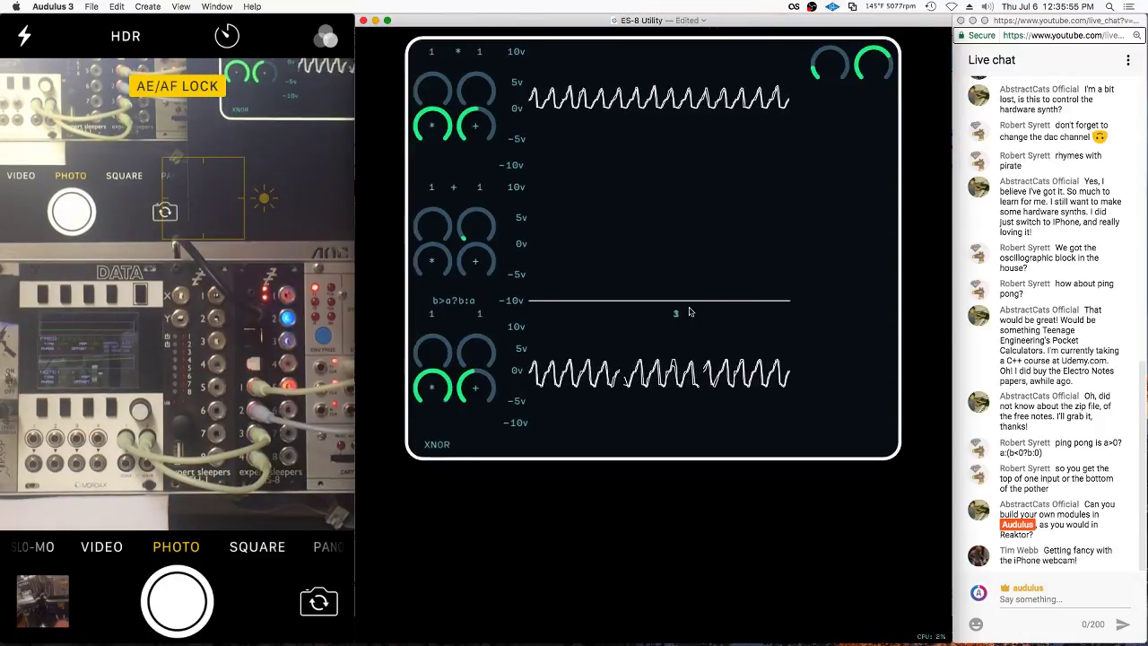
{"action": "right_click", "coordinate": [692, 308]}
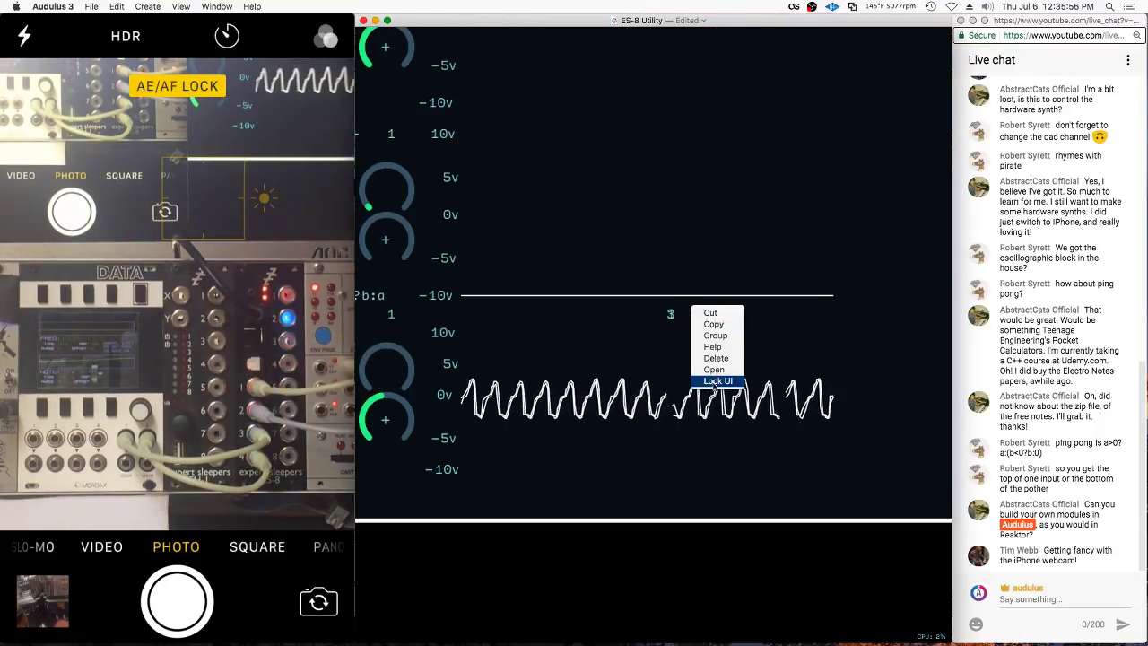
{"action": "left_click", "coordinate": [630, 329]}
{"action": "left_click_drag", "start_coordinate": [673, 315], "coordinate": [926, 327]}
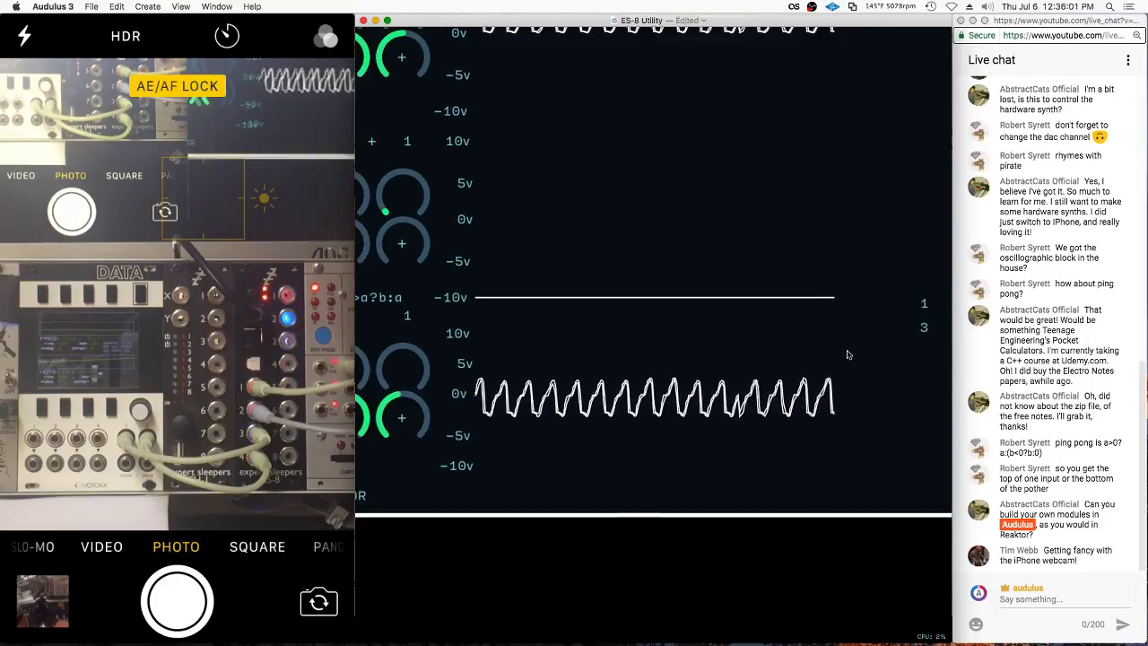
Place the XNOR label at the top right beside the knobs and nudge the right XNOR knob slightly right
{"action": "scroll", "coordinate": [888, 342], "scroll_direction": "down", "scroll_amount": 5}
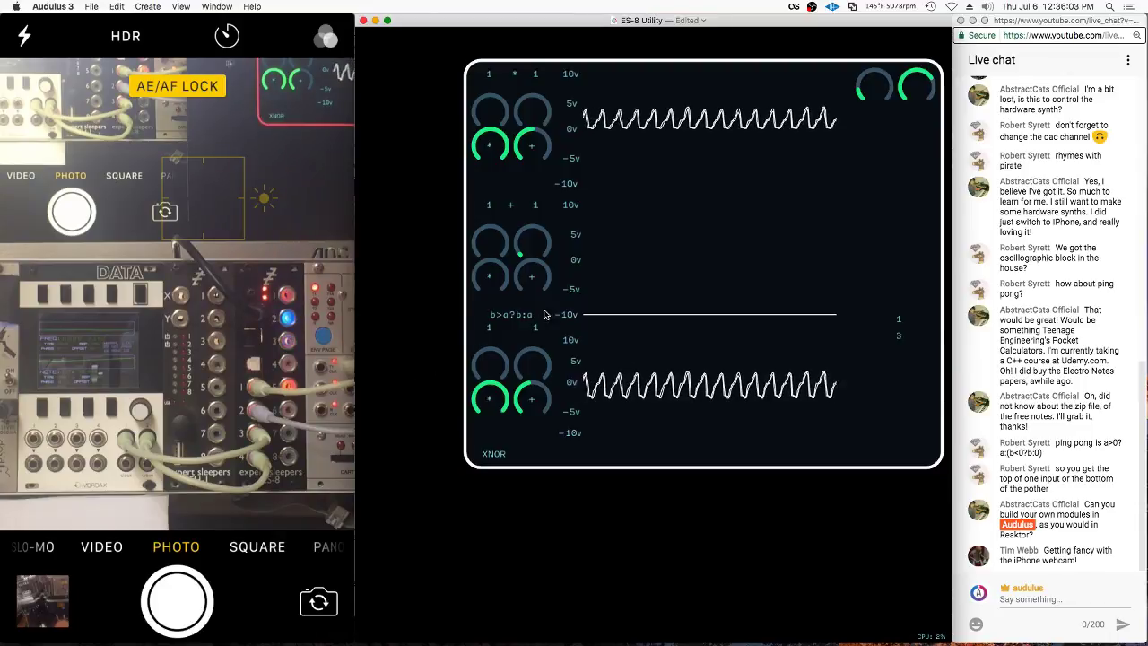
{"action": "right_click", "coordinate": [521, 446]}
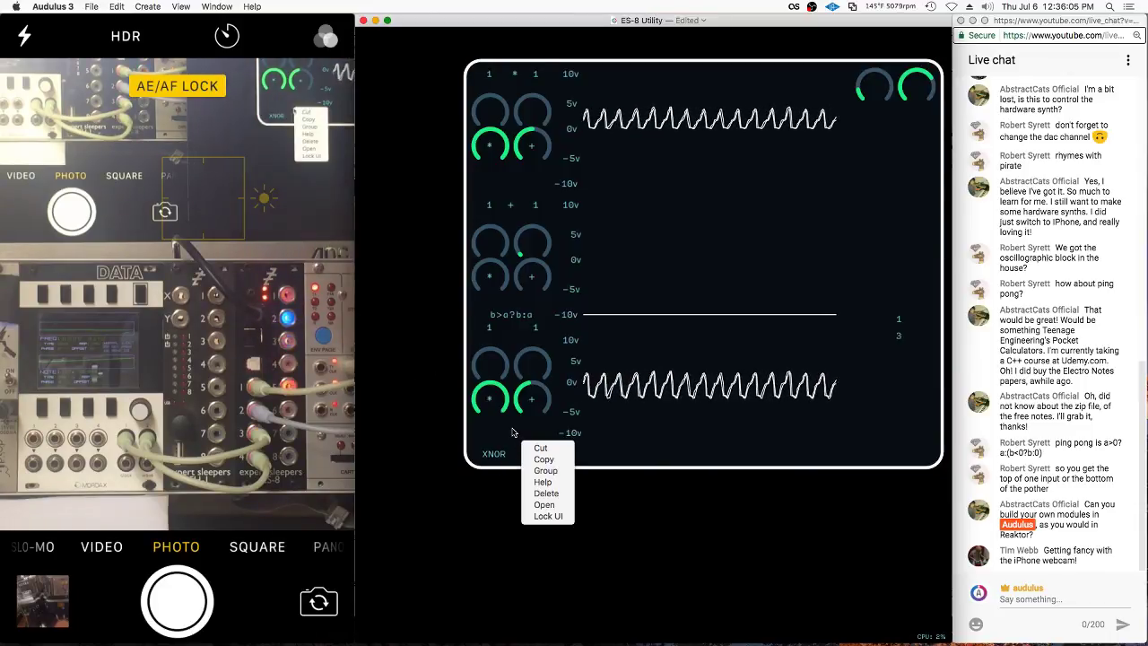
{"action": "left_click", "coordinate": [501, 454]}
{"action": "left_click_drag", "start_coordinate": [500, 454], "coordinate": [886, 172]}
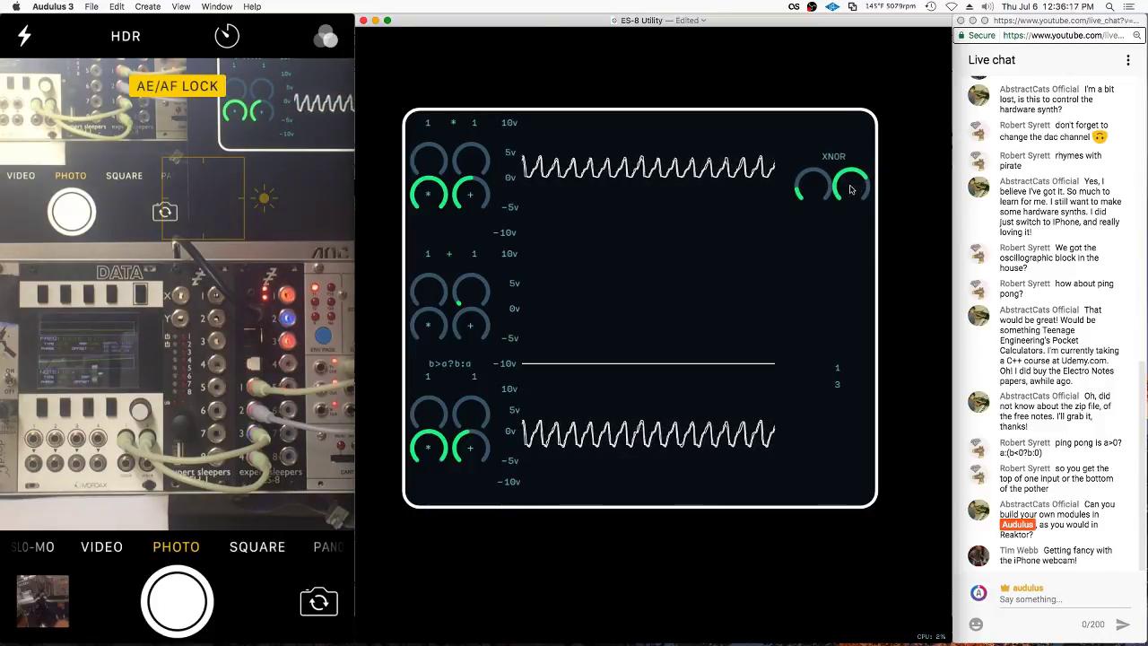
{"action": "left_click_drag", "start_coordinate": [851, 189], "coordinate": [857, 187]}
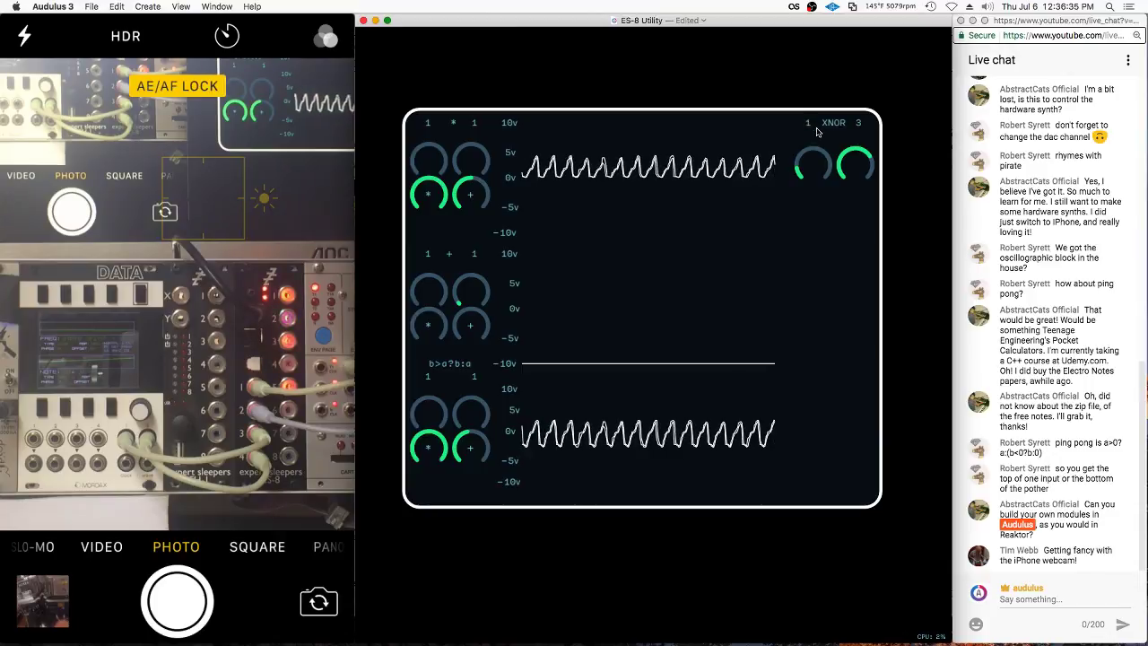
Inside the module's patch, add a Light node from the Metering menu
{"action": "right_click", "coordinate": [836, 243]}
{"action": "left_click", "coordinate": [857, 213]}
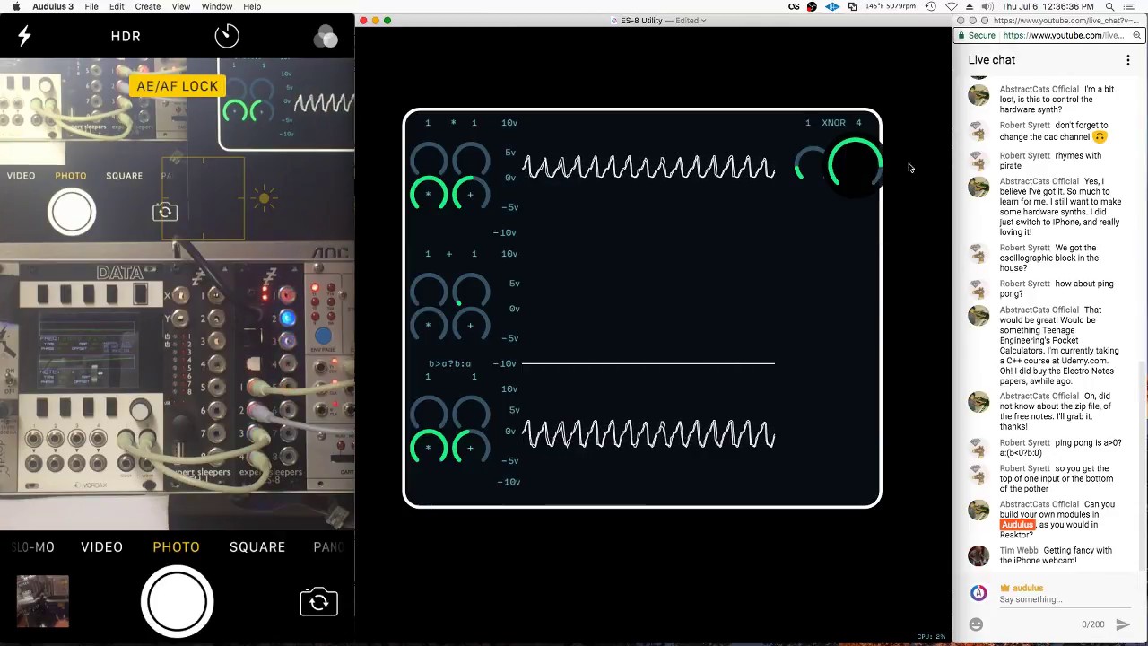
{"action": "double_click", "coordinate": [719, 201]}
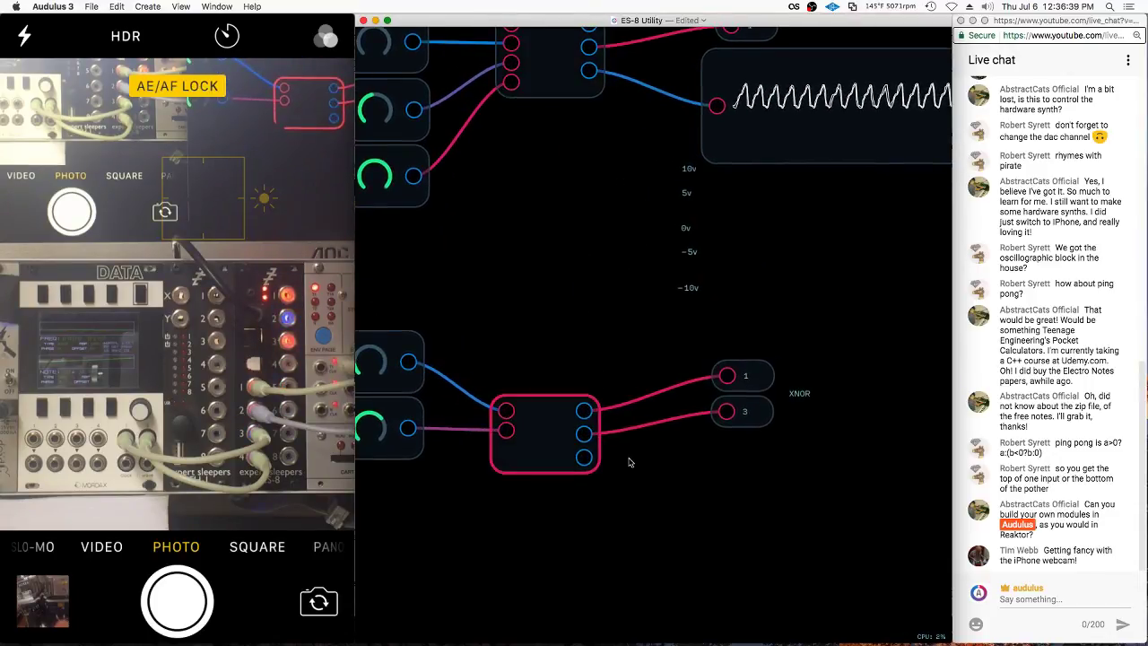
{"action": "right_click", "coordinate": [629, 462]}
{"action": "mouse_move", "coordinate": [691, 537]}
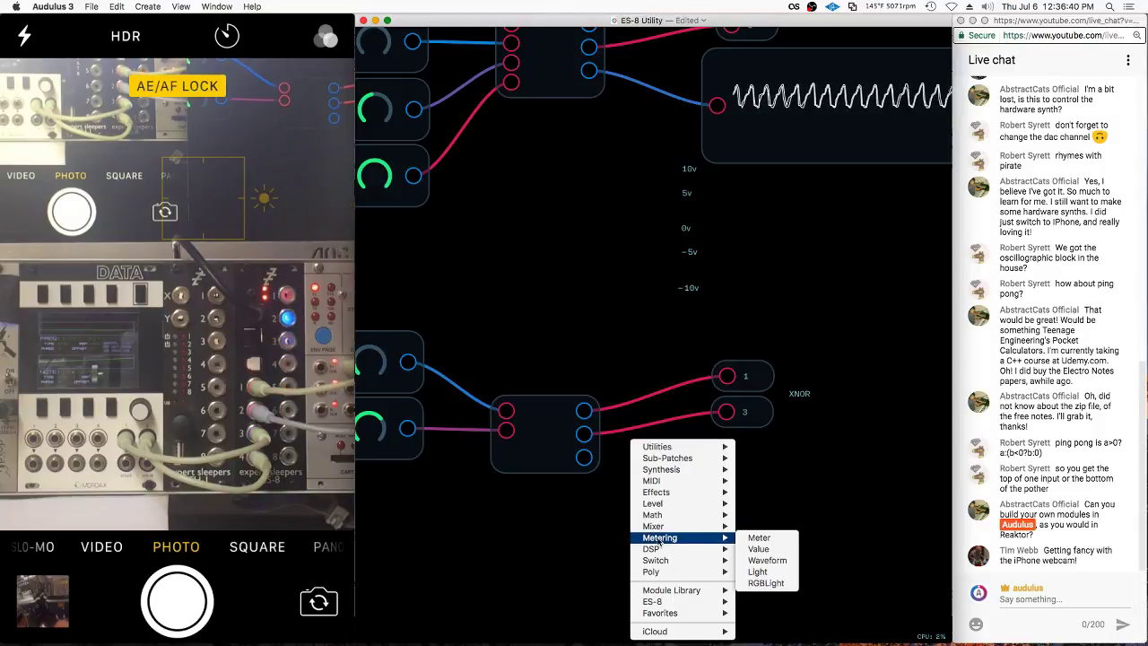
{"action": "left_click", "coordinate": [758, 572]}
Wire the bottom xnor output into the Light and expose it on the panel
{"action": "left_click_drag", "start_coordinate": [584, 457], "coordinate": [646, 463]}
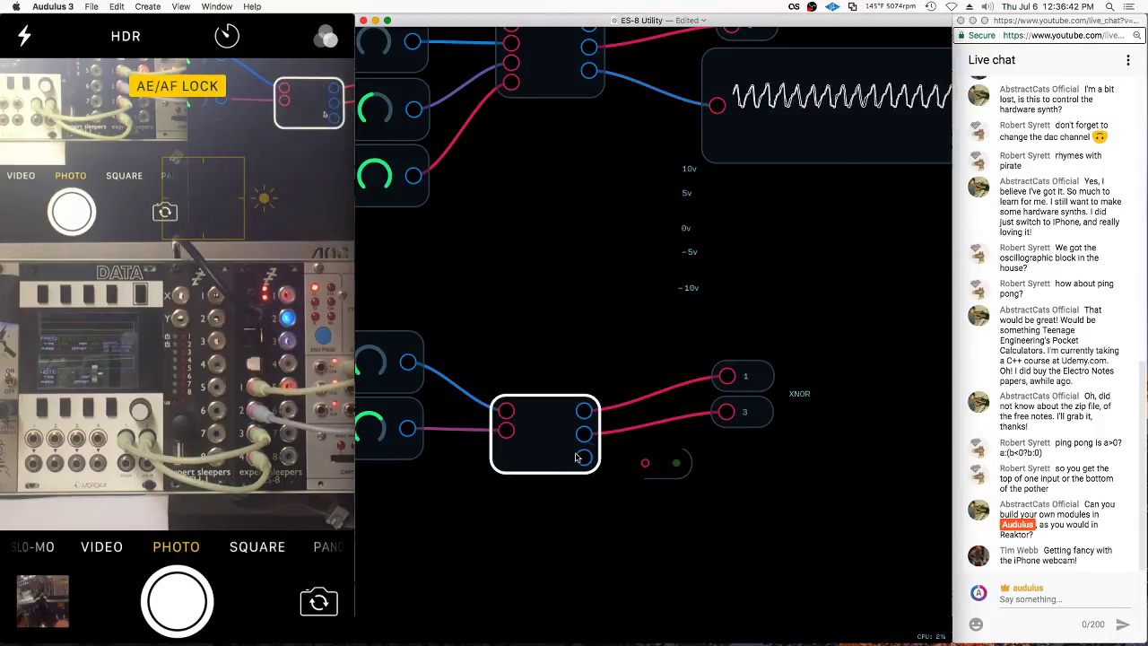
{"action": "right_click", "coordinate": [652, 467]}
{"action": "left_click", "coordinate": [663, 464]}
{"action": "right_click", "coordinate": [680, 464]}
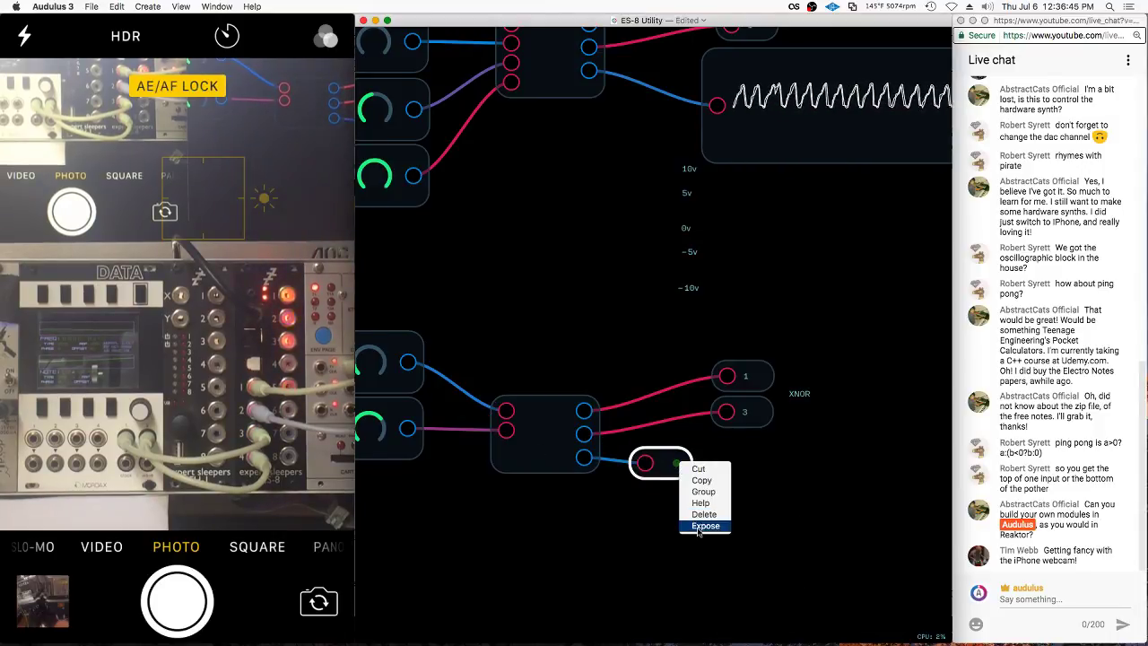
{"action": "left_click", "coordinate": [699, 526]}
{"action": "right_click", "coordinate": [689, 375]}
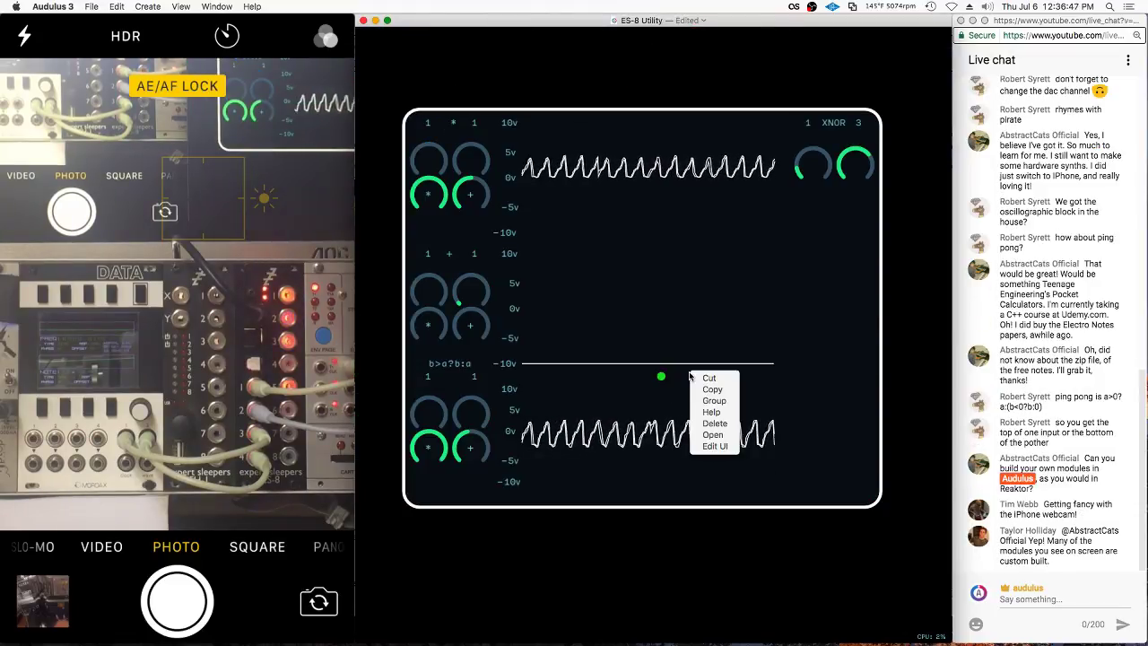
{"action": "left_click", "coordinate": [841, 135]}
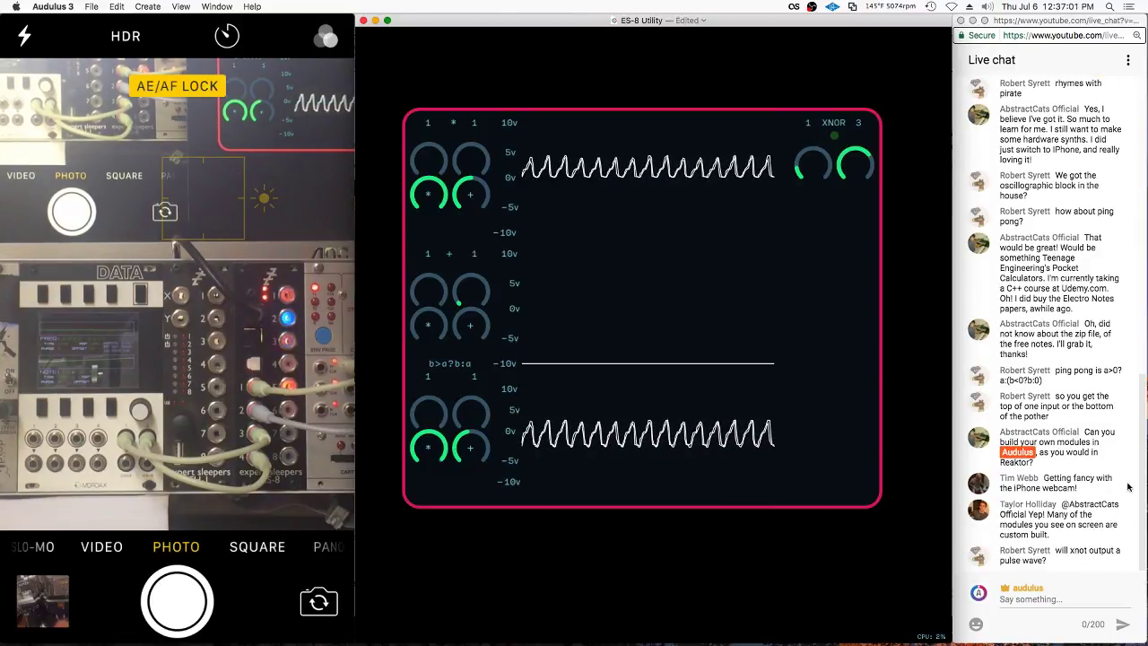
Lock the module's UI and turn the bottom scope's knob to channel 4
{"action": "right_click", "coordinate": [836, 260]}
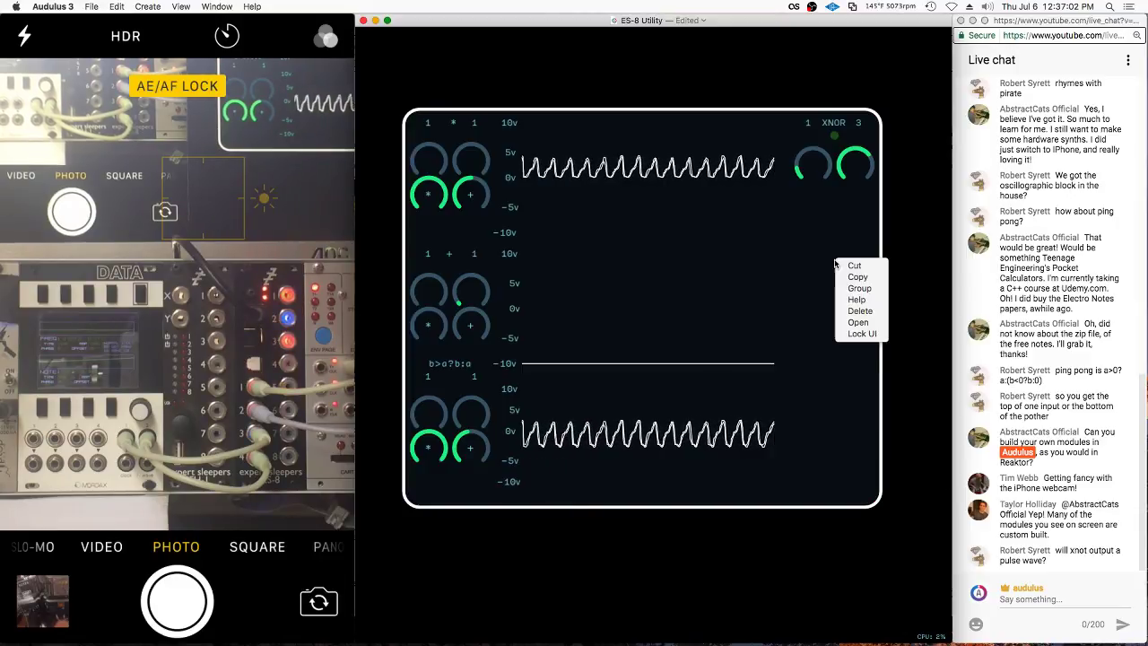
{"action": "left_click", "coordinate": [844, 335]}
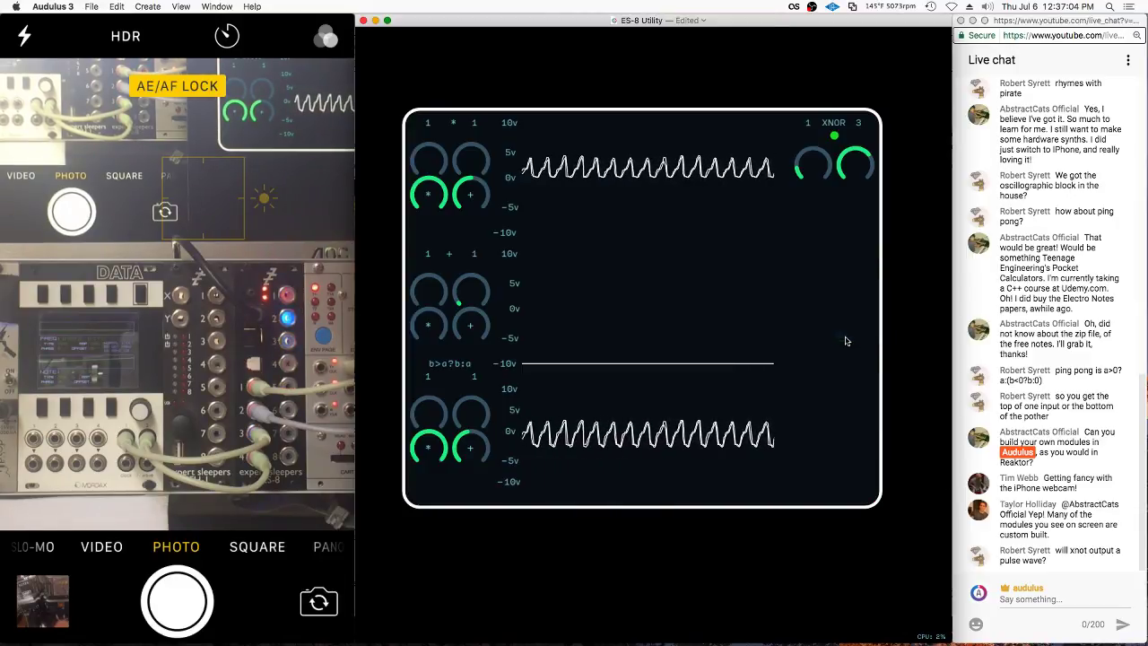
{"action": "right_click", "coordinate": [454, 380]}
{"action": "left_click", "coordinate": [468, 404]}
{"action": "left_click_drag", "start_coordinate": [470, 412], "coordinate": [554, 393]}
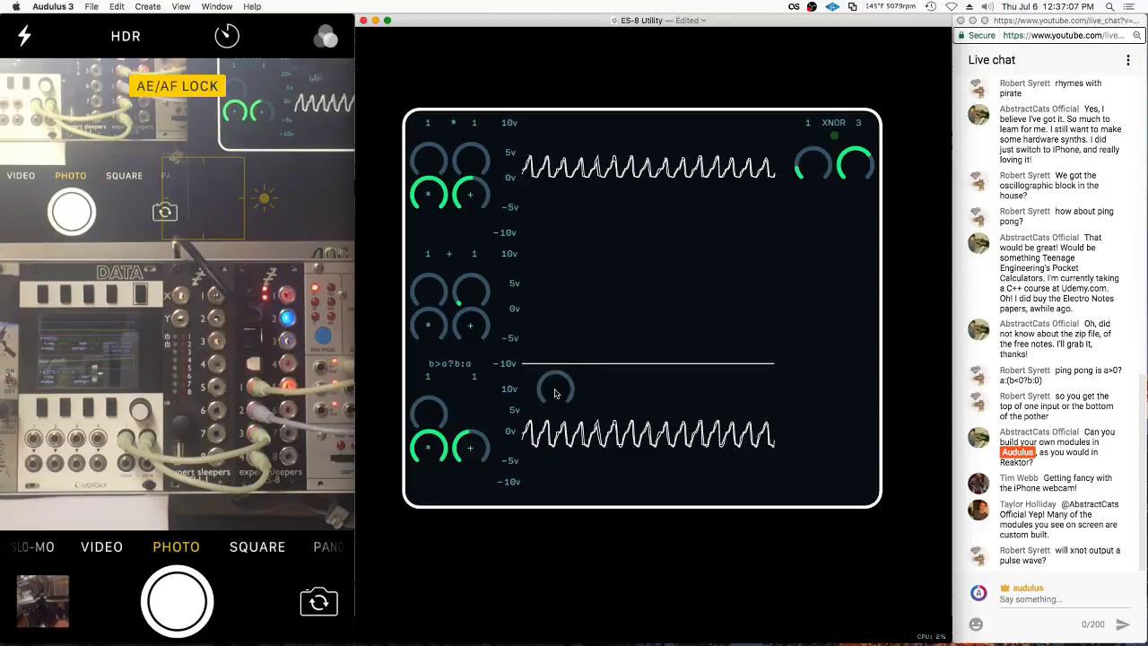
{"action": "right_click", "coordinate": [453, 390]}
{"action": "left_click", "coordinate": [468, 457]}
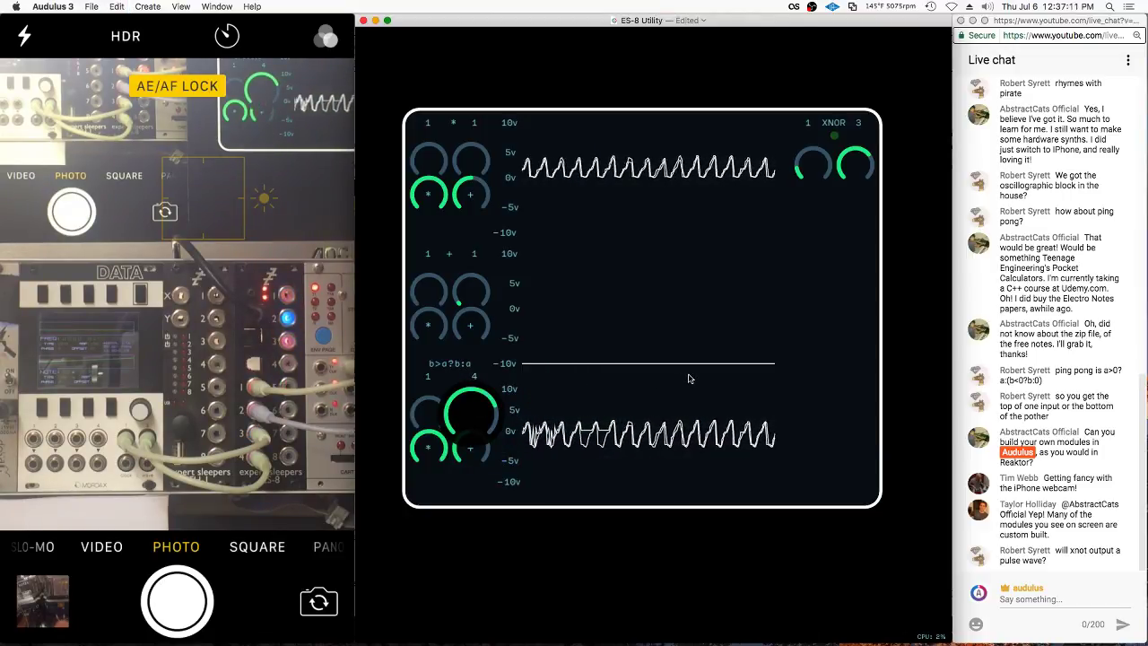
Turn the middle scope's knobs so it reads channels 1 + 3
{"action": "left_click", "coordinate": [466, 291]}
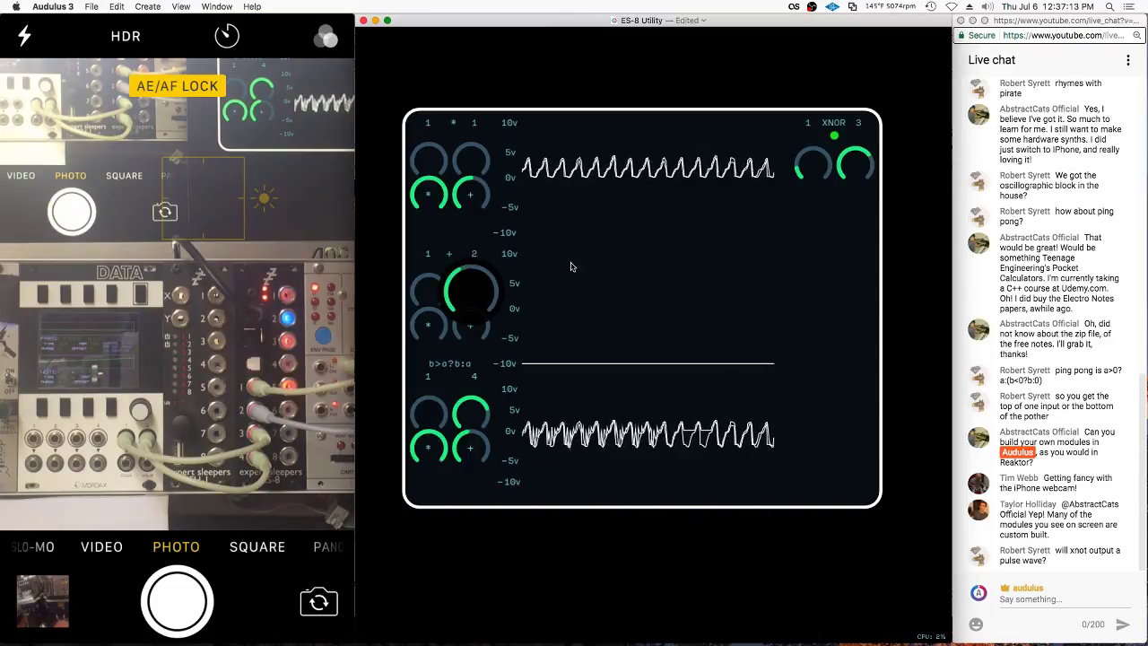
{"action": "left_click", "coordinate": [440, 324]}
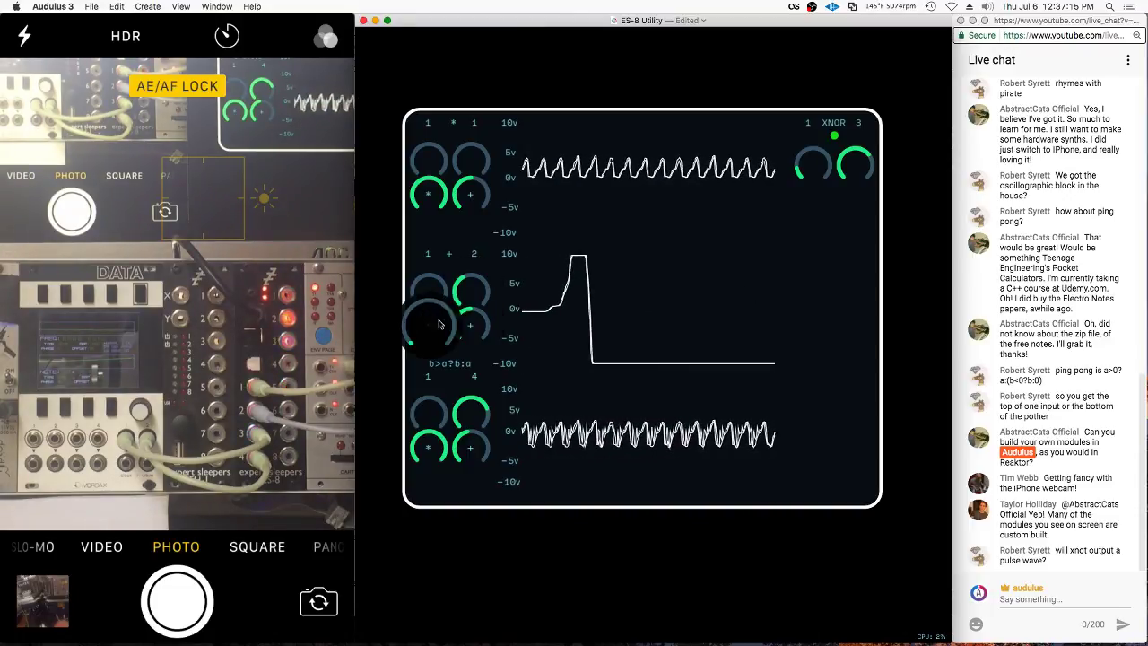
{"action": "left_click_drag", "start_coordinate": [429, 287], "coordinate": [395, 319]}
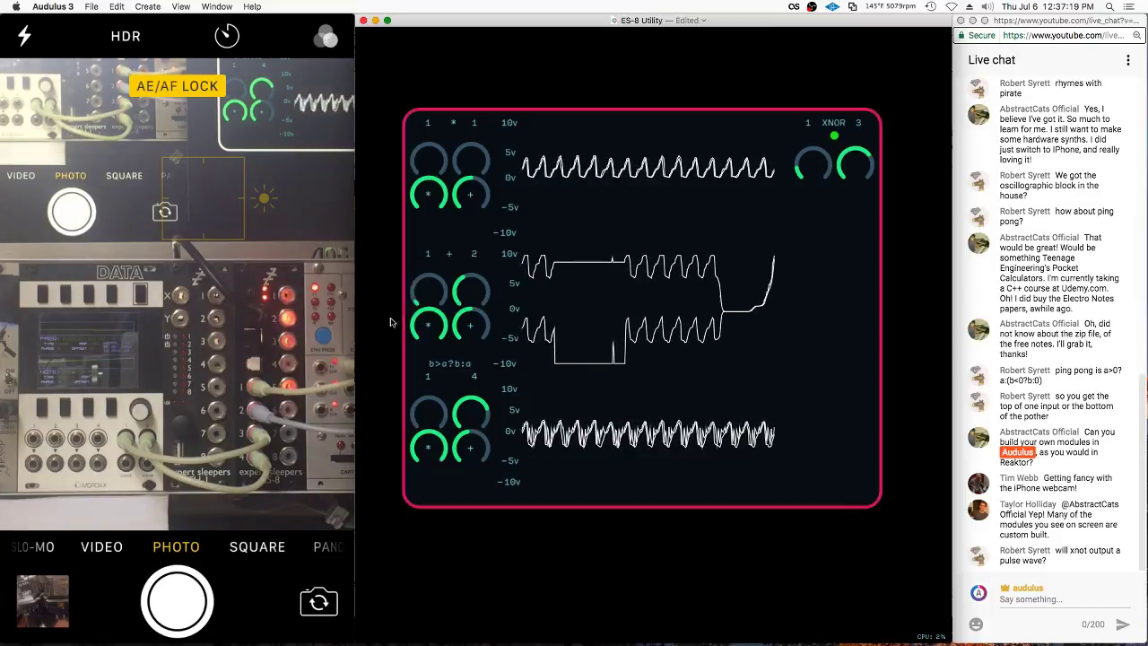
{"action": "left_click_drag", "start_coordinate": [470, 289], "coordinate": [469, 327]}
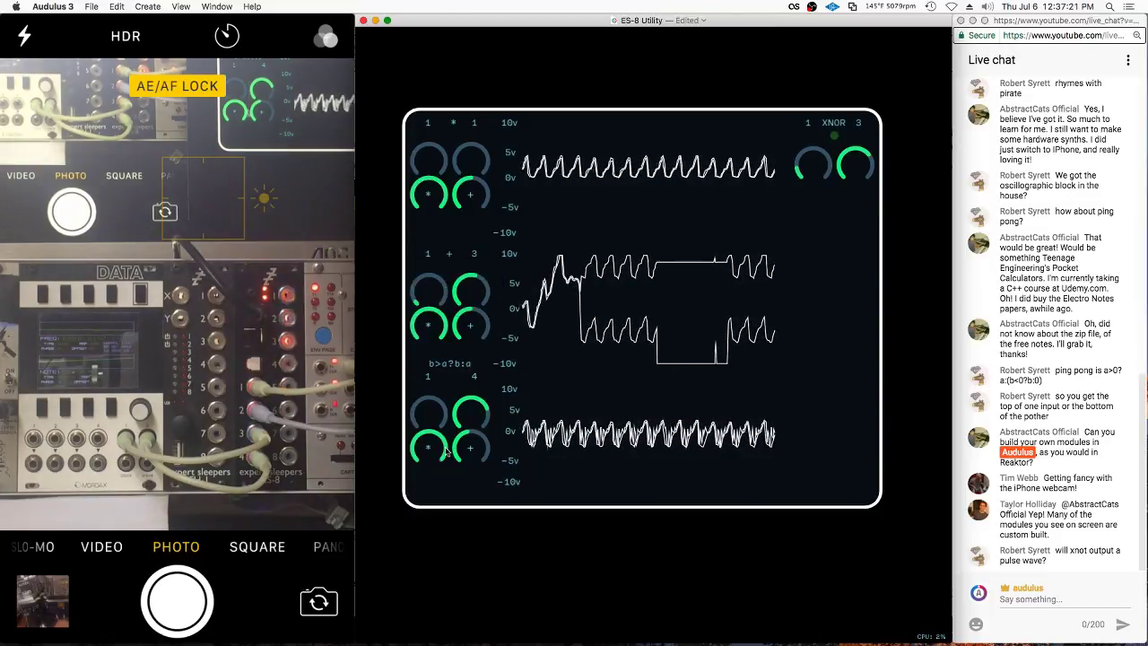
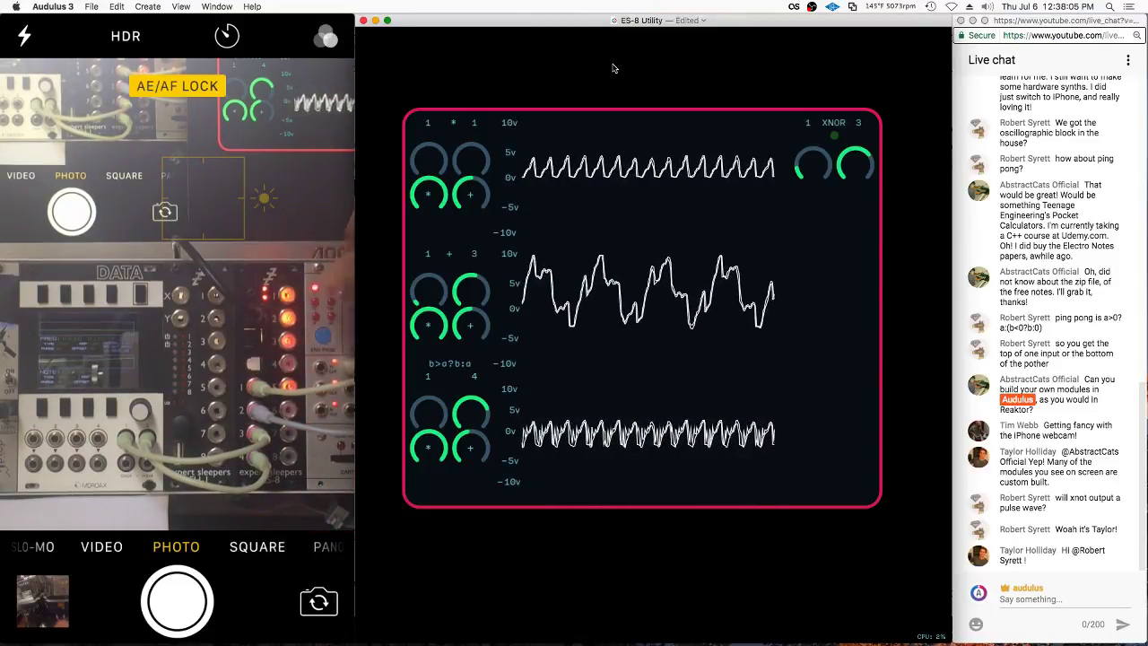
Raise the top scope's readout from 1 * 1 to 1 * 3
{"action": "left_click", "coordinate": [520, 150]}
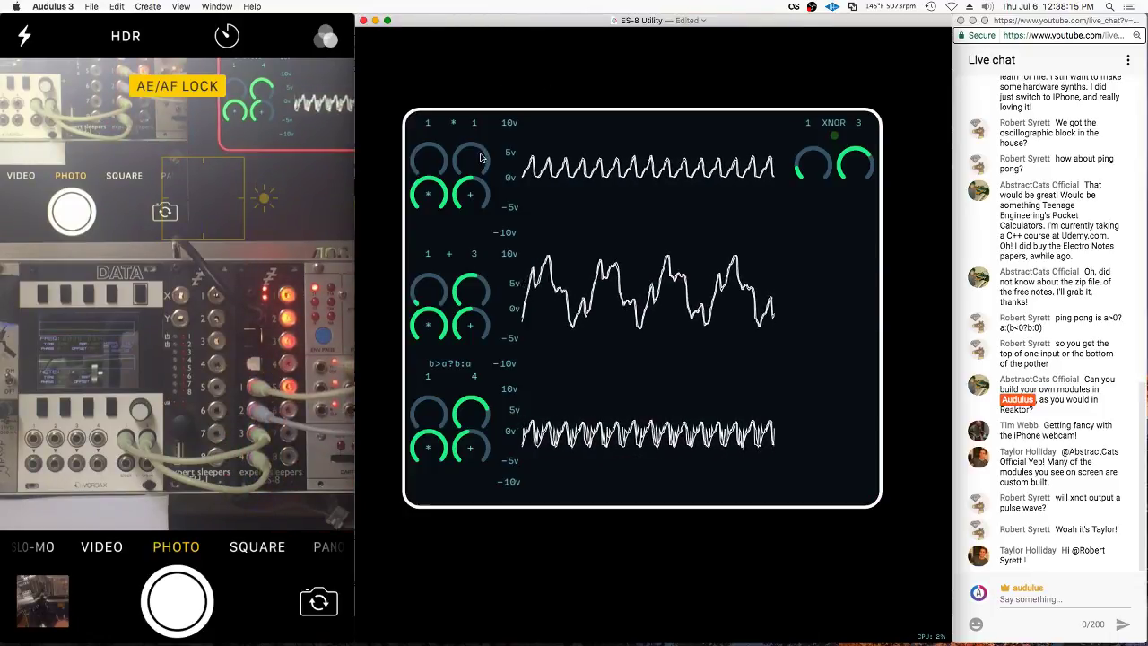
{"action": "left_click_drag", "start_coordinate": [481, 157], "coordinate": [481, 151]}
{"action": "left_click_drag", "start_coordinate": [594, 165], "coordinate": [591, 169]}
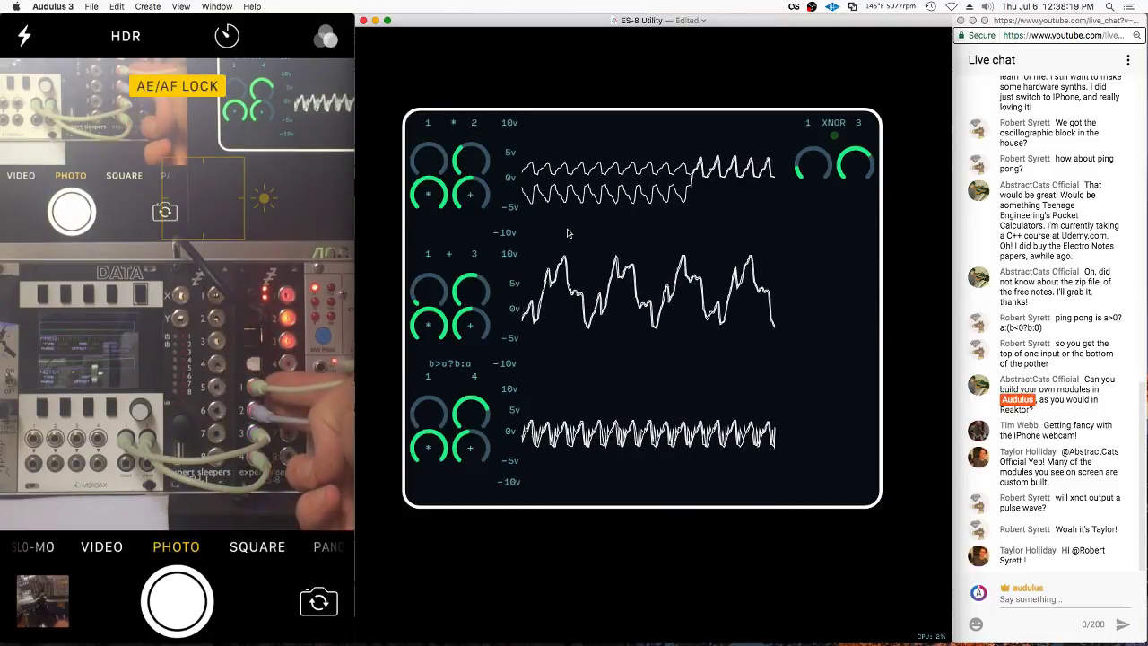
{"action": "left_click_drag", "start_coordinate": [475, 165], "coordinate": [522, 154]}
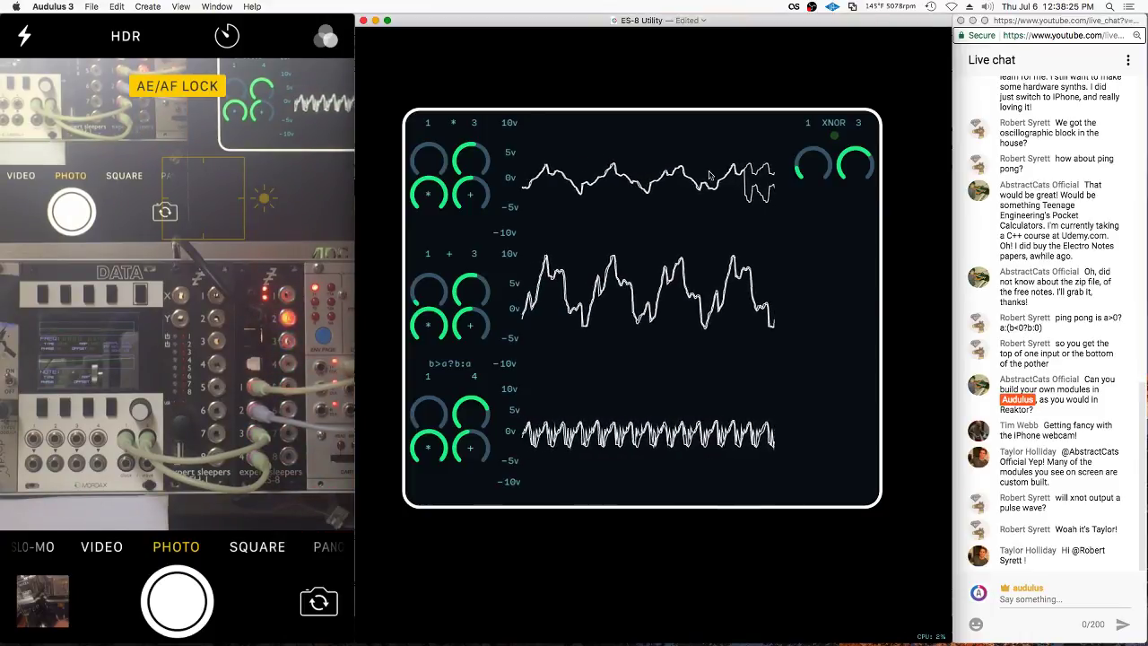
Reshape the top scope's trace, then open the module's internal patch
{"action": "left_click_drag", "start_coordinate": [470, 199], "coordinate": [411, 222]}
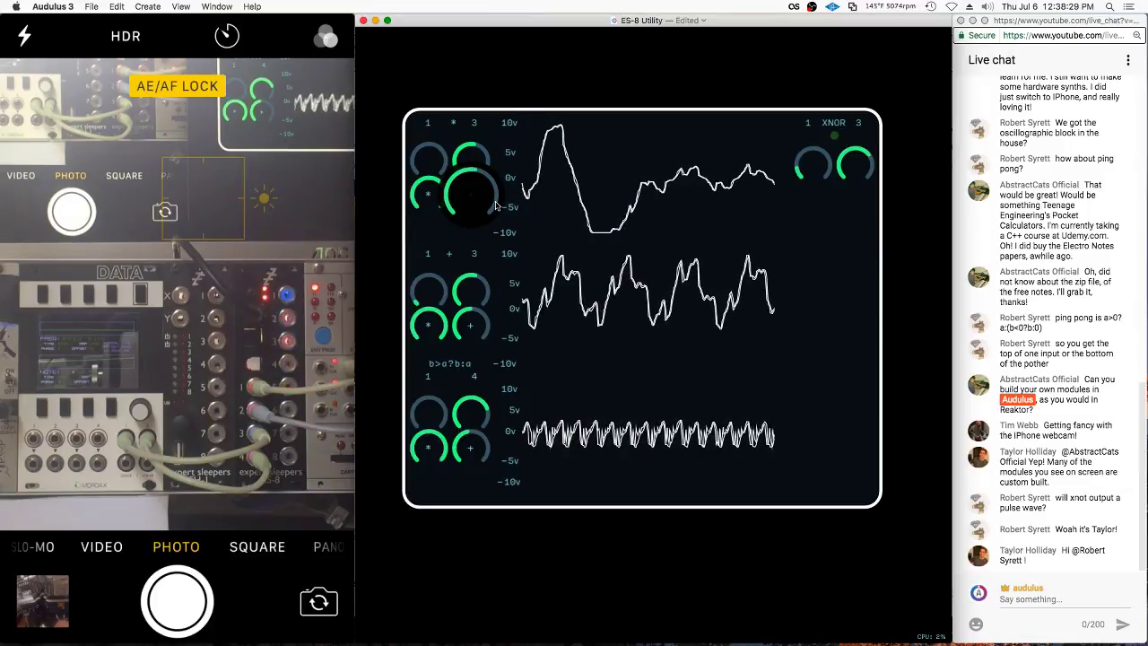
{"action": "left_click", "coordinate": [415, 197]}
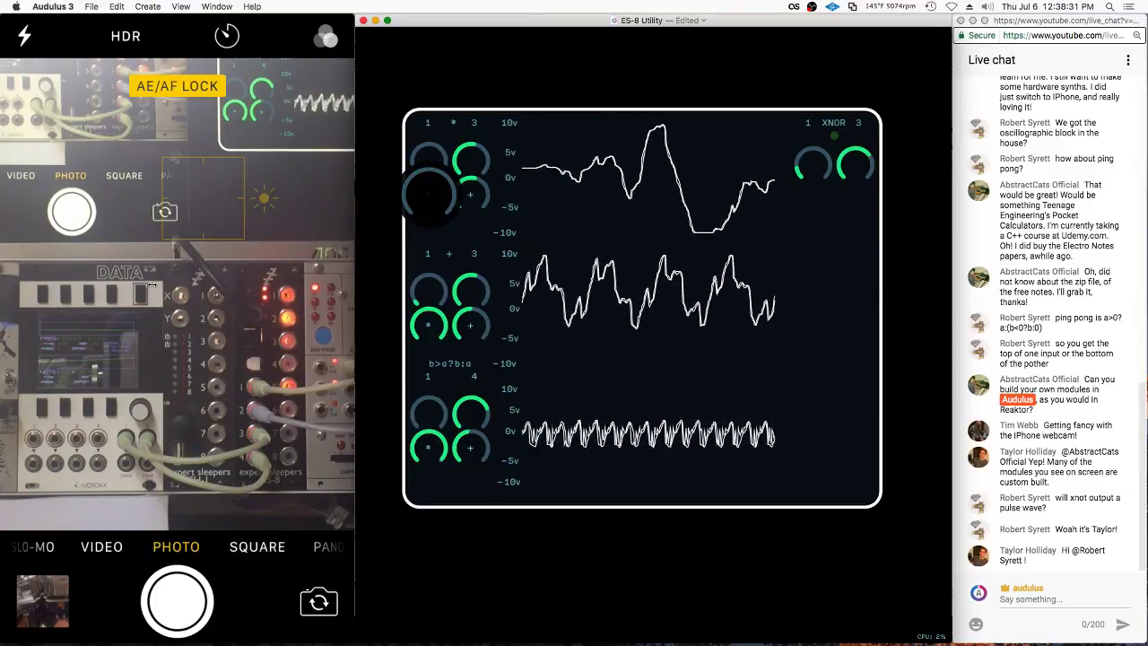
{"action": "mouse_move", "coordinate": [470, 196]}
{"action": "left_mouse_down"}
{"action": "mouse_move", "coordinate": [450, 212]}
{"action": "mouse_move", "coordinate": [471, 215]}
{"action": "left_mouse_up"}
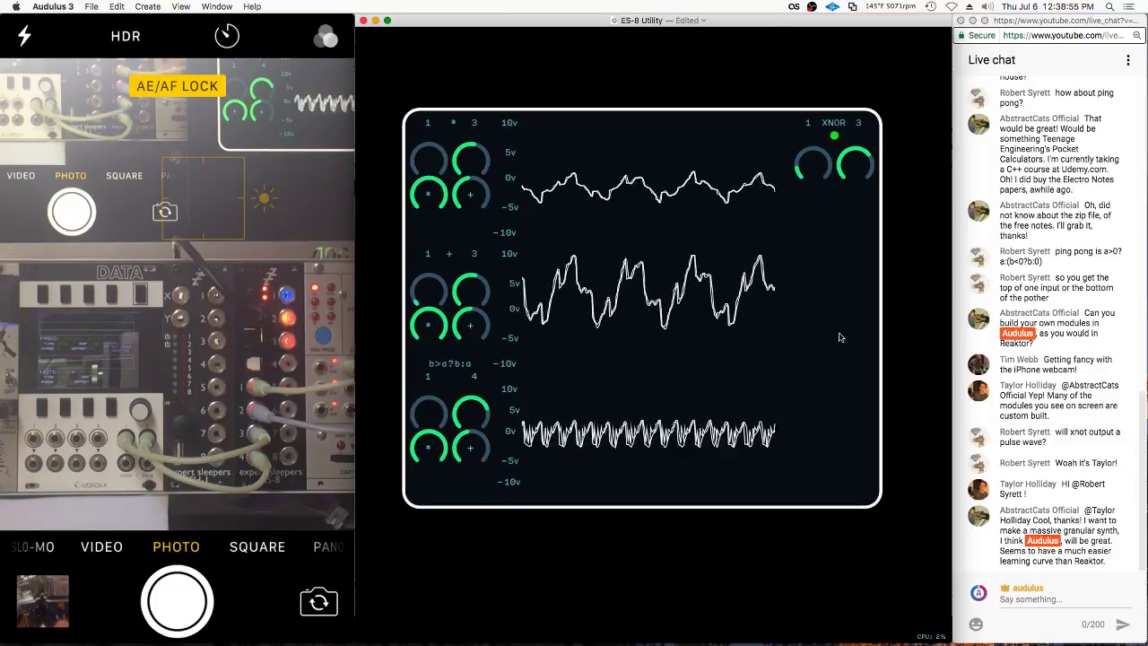
{"action": "double_click", "coordinate": [840, 337]}
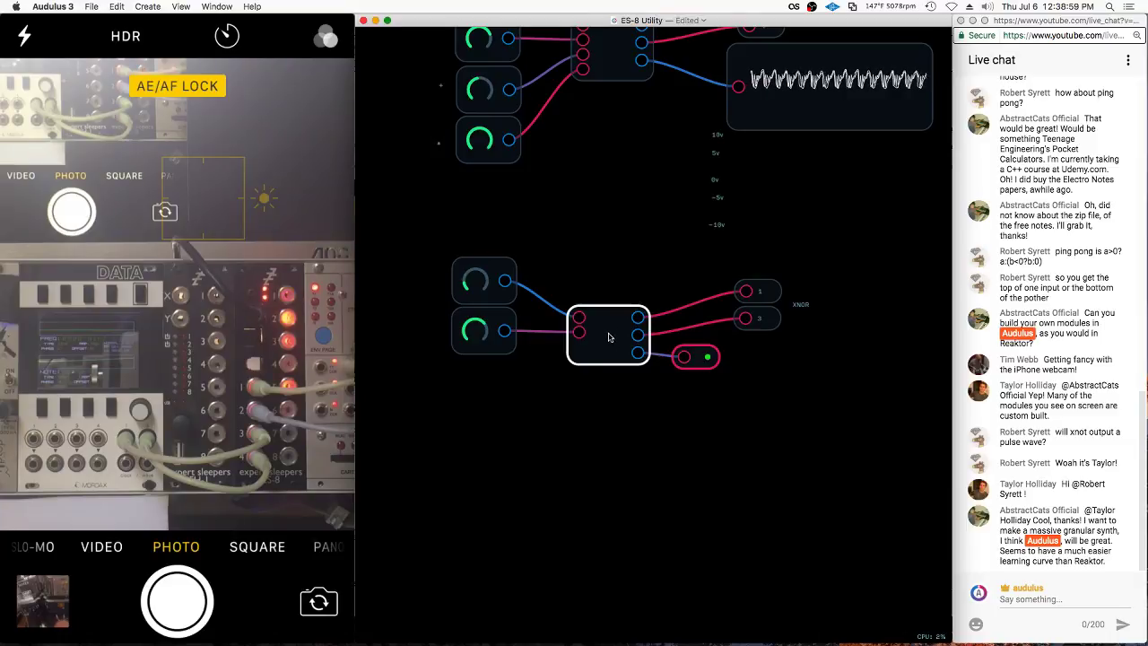
Duplicate the XNOR node group and return to the main patch
{"action": "mouse_move", "coordinate": [596, 257]}
{"action": "left_mouse_down"}
{"action": "mouse_move", "coordinate": [789, 484]}
{"action": "mouse_move", "coordinate": [896, 278]}
{"action": "left_mouse_up"}
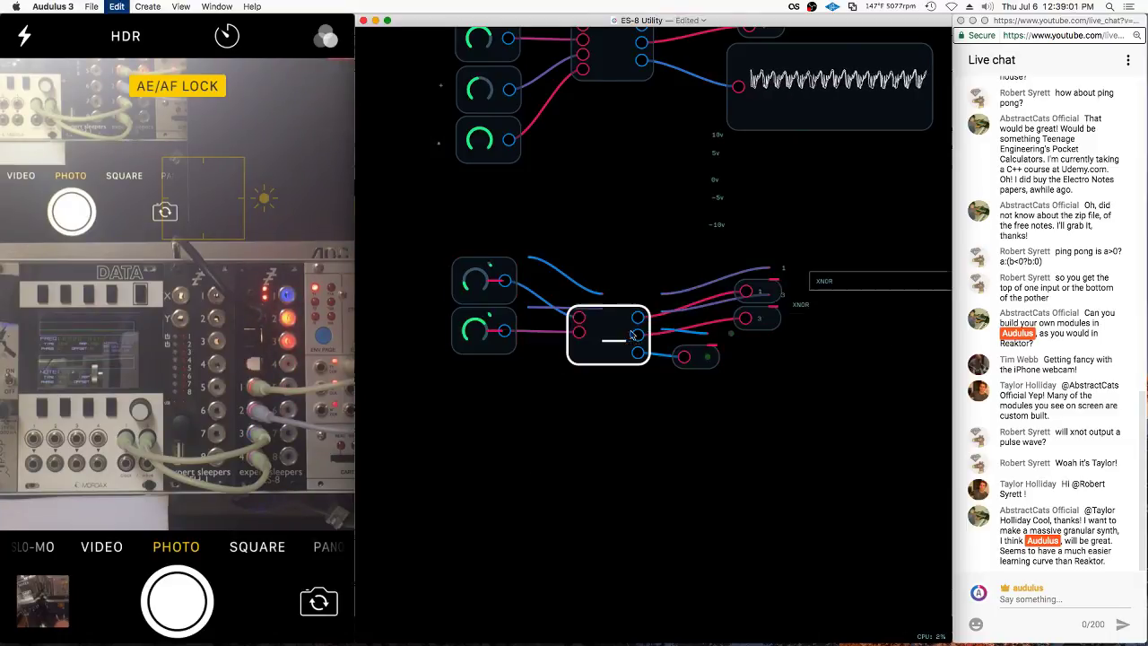
{"action": "key", "text": "super+c"}
{"action": "key", "text": "super+v"}
{"action": "left_click", "coordinate": [622, 386]}
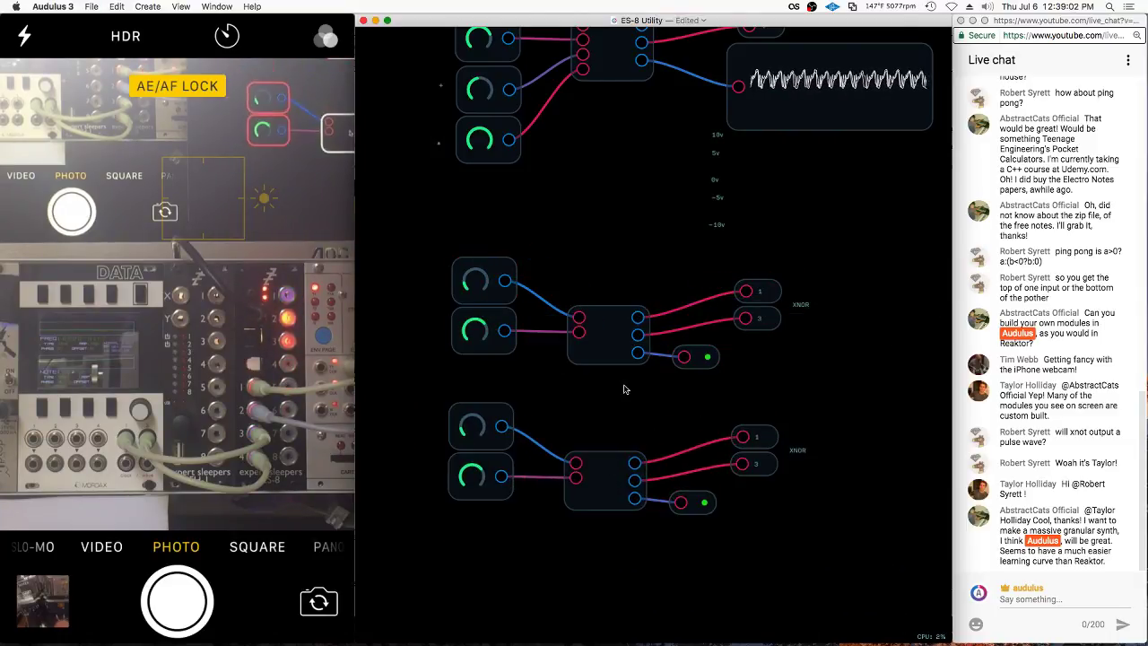
{"action": "double_click", "coordinate": [604, 482]}
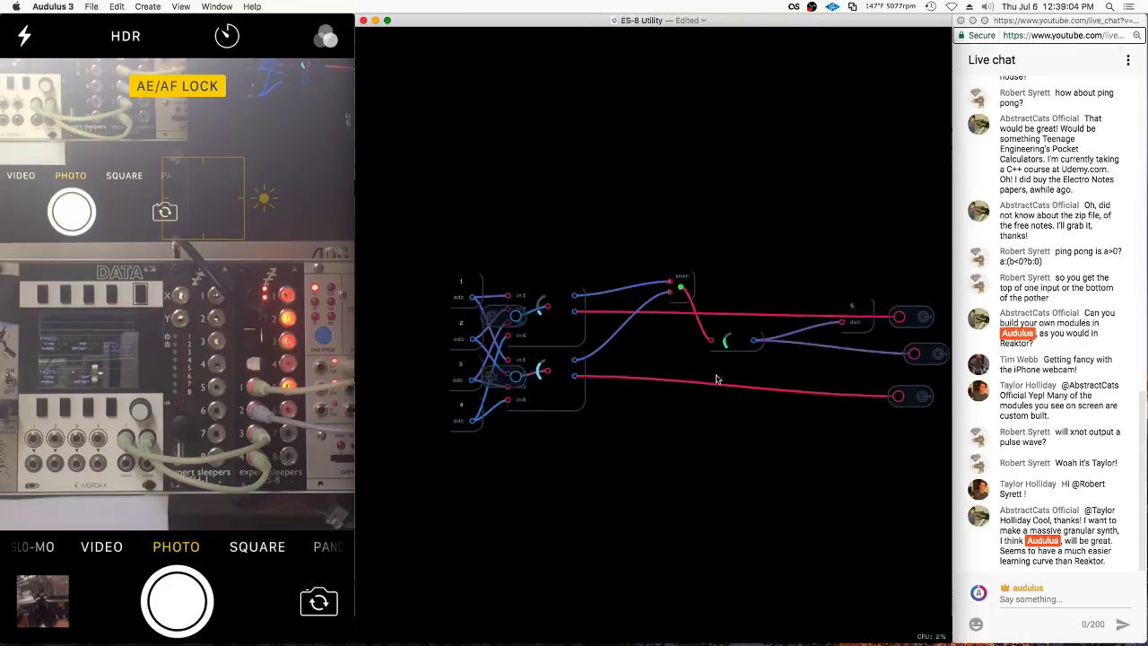
Add an XOR logic node from the Module Library, place it above XNOR, then delete it
{"action": "right_click", "coordinate": [741, 267]}
{"action": "mouse_move", "coordinate": [821, 412]}
{"action": "mouse_move", "coordinate": [891, 415]}
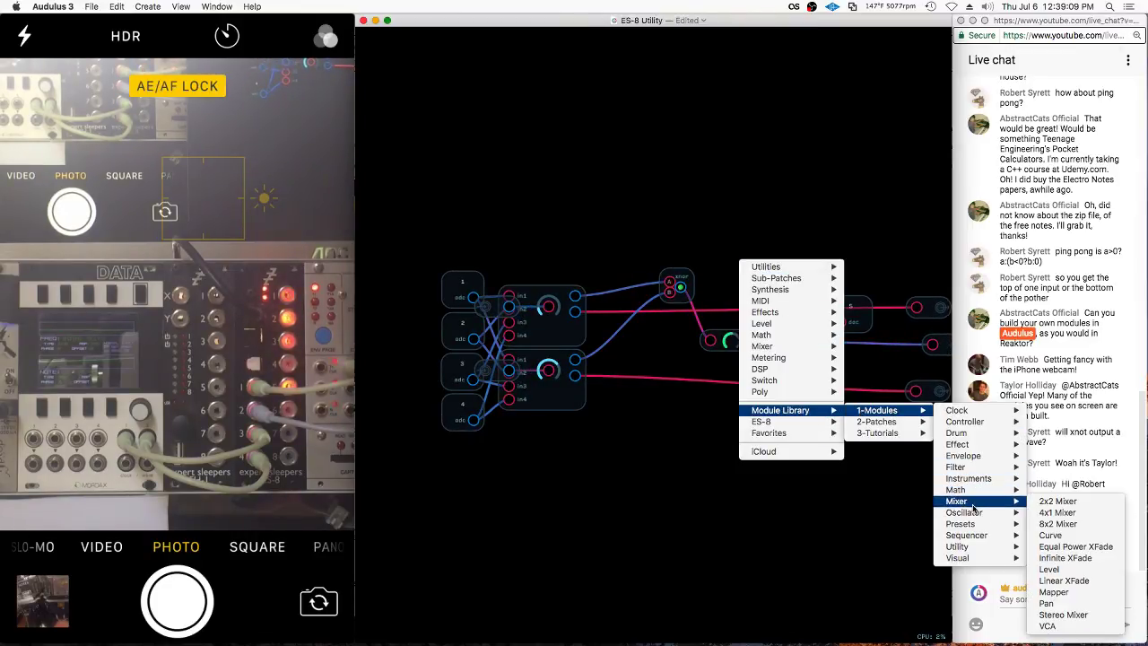
{"action": "mouse_move", "coordinate": [975, 496]}
{"action": "mouse_move", "coordinate": [1049, 512]}
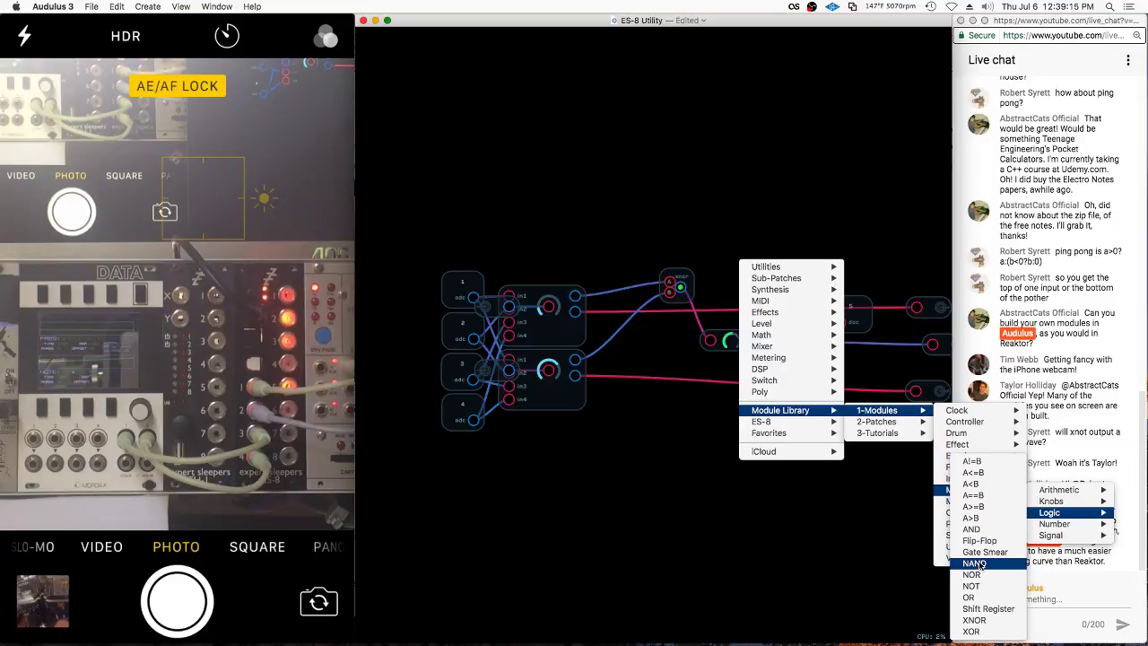
{"action": "left_click", "coordinate": [971, 631]}
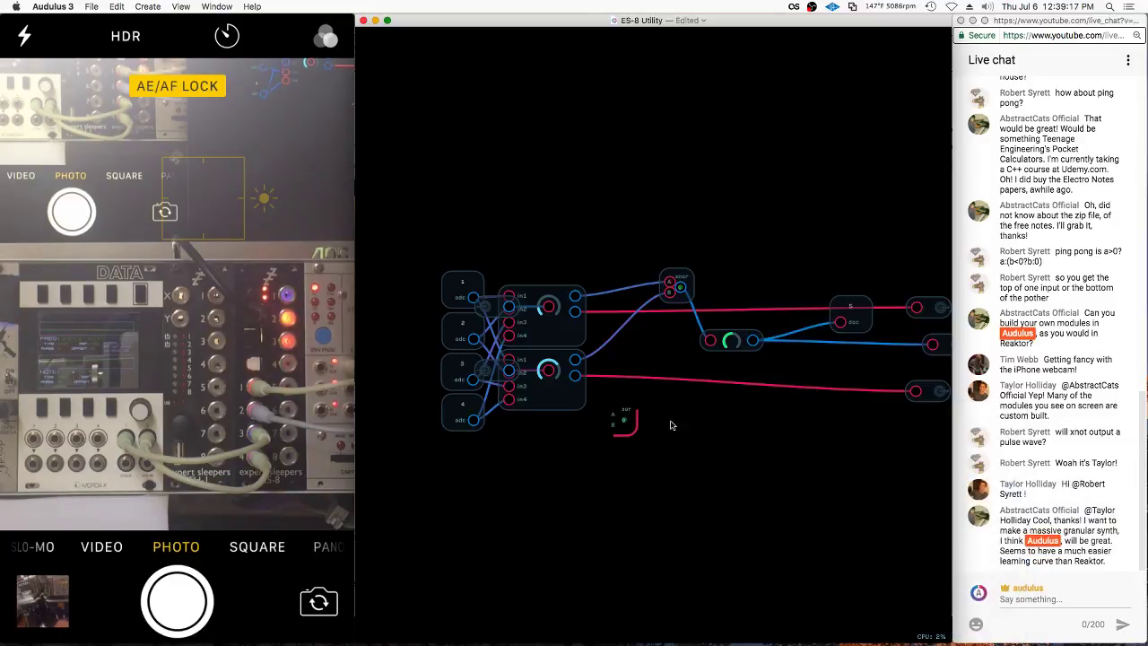
{"action": "left_click_drag", "start_coordinate": [630, 418], "coordinate": [684, 230]}
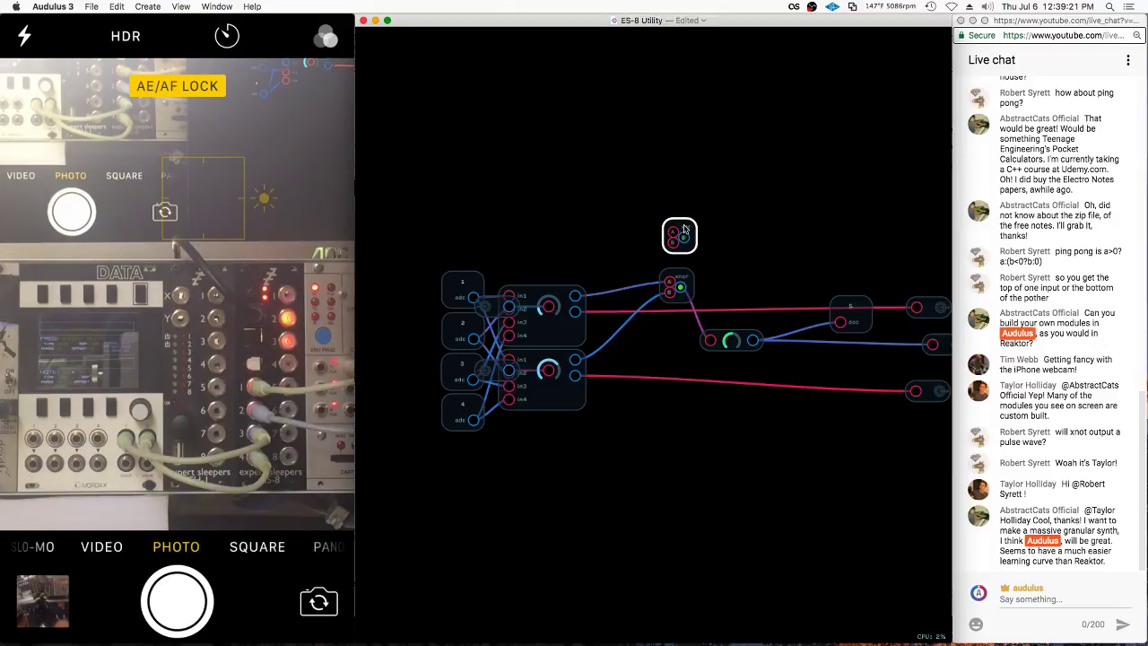
{"action": "key", "text": "BackSpace"}
Add a NAND node from Module Library > 1-Modules > Math > Logic
{"action": "right_click", "coordinate": [692, 221]}
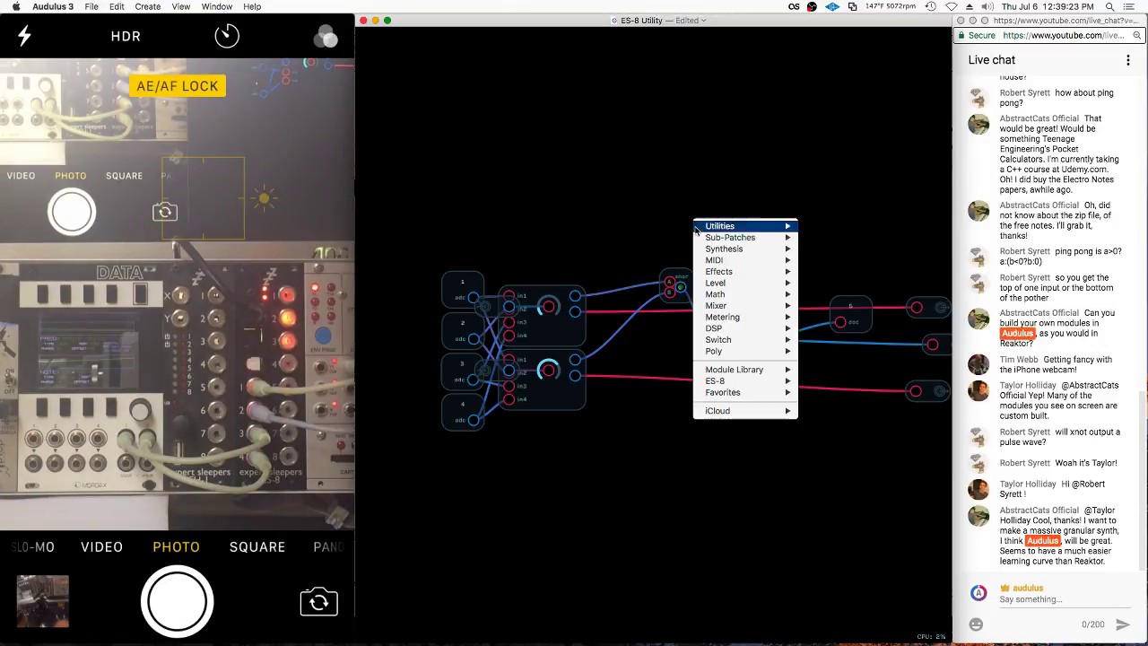
{"action": "mouse_move", "coordinate": [758, 370]}
{"action": "mouse_move", "coordinate": [823, 371]}
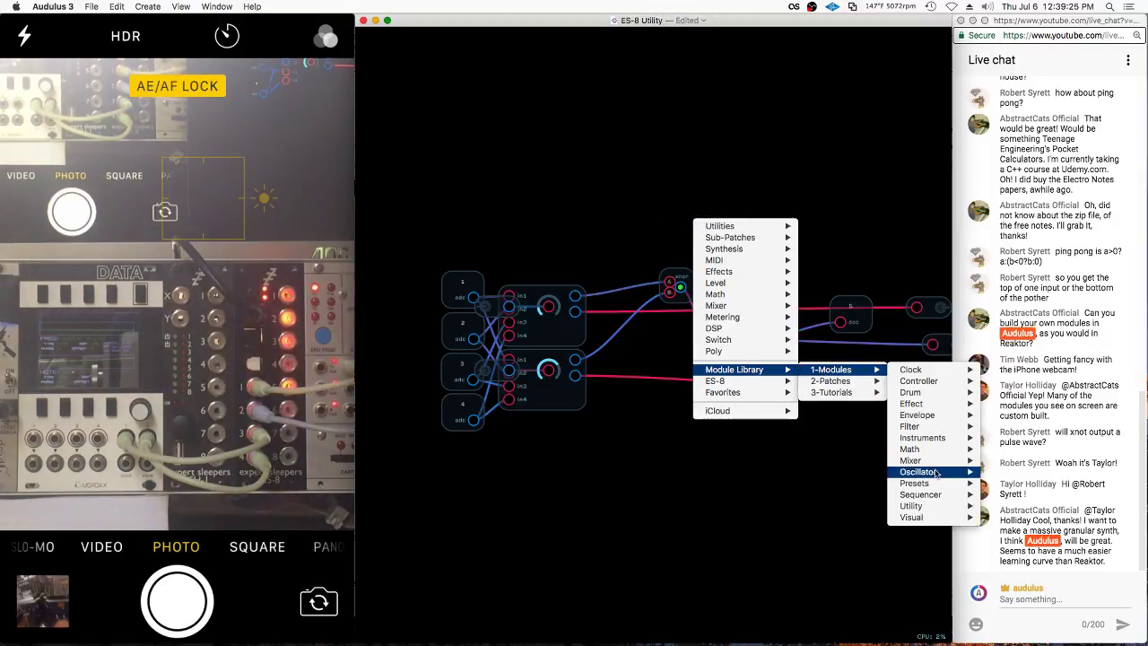
{"action": "mouse_move", "coordinate": [939, 473]}
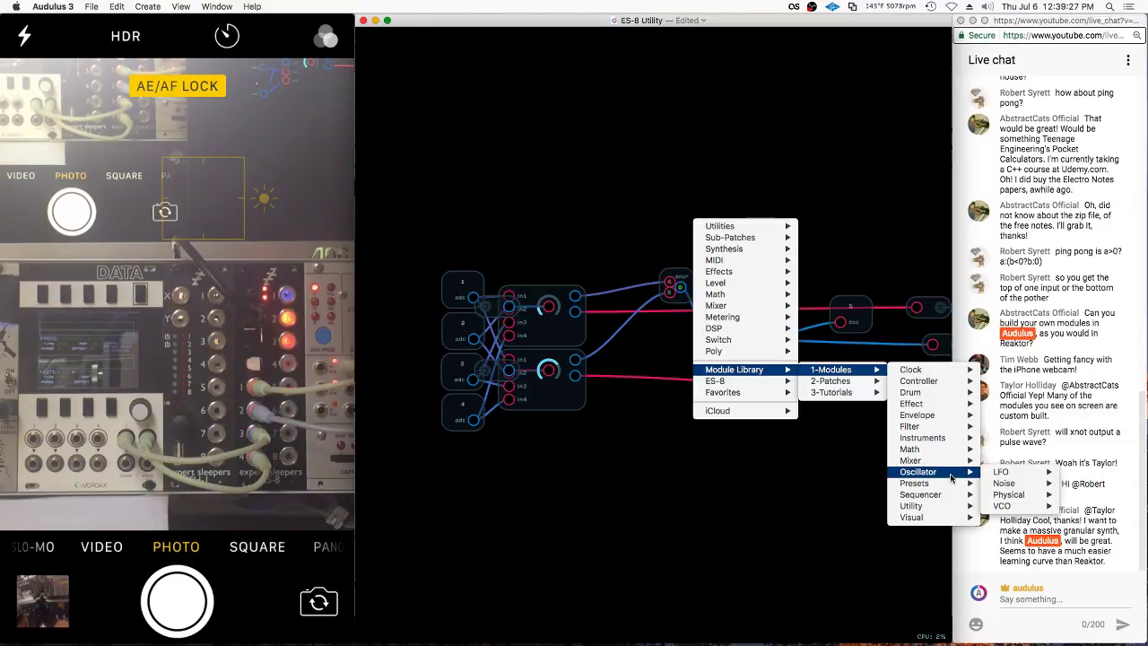
{"action": "mouse_move", "coordinate": [953, 451]}
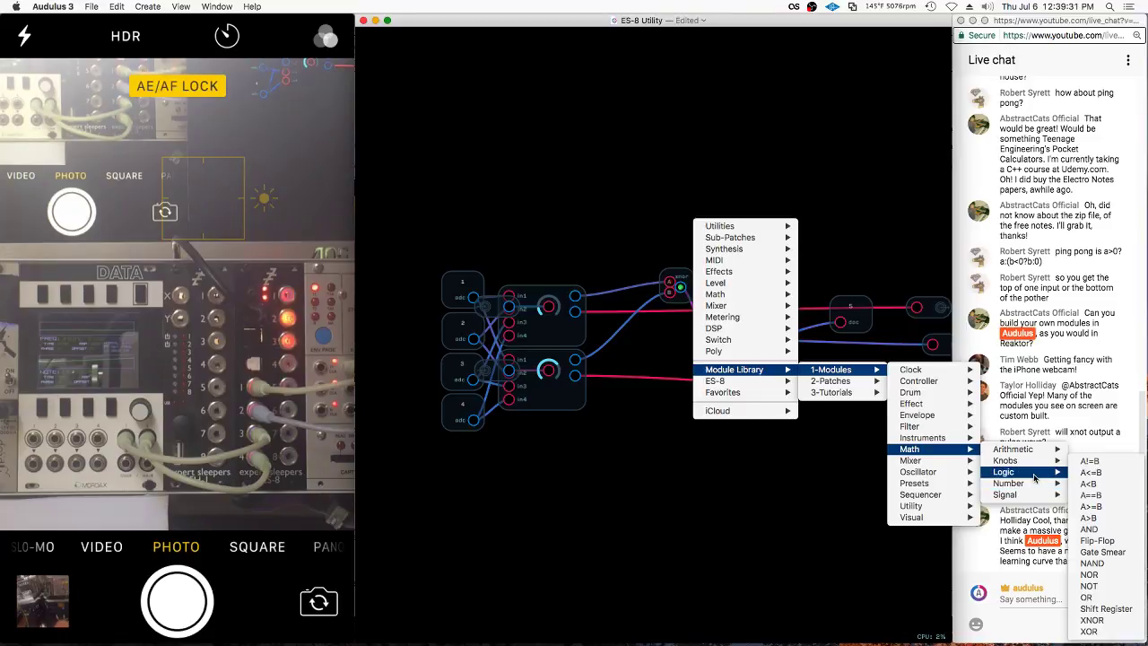
{"action": "mouse_move", "coordinate": [1021, 475]}
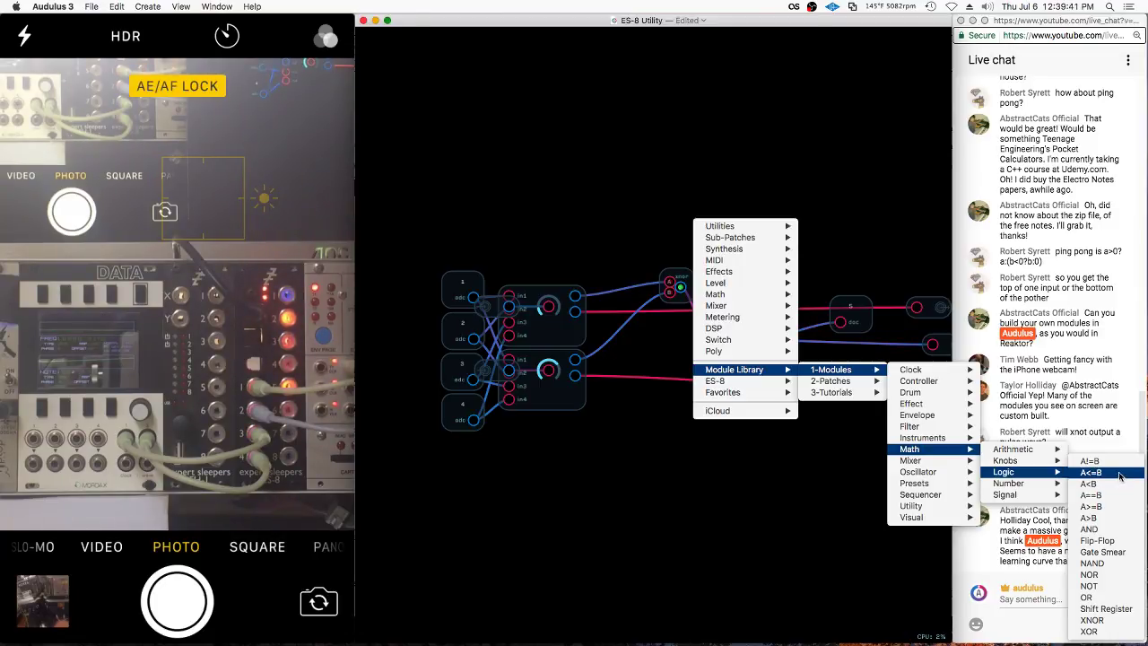
{"action": "left_click", "coordinate": [1092, 563]}
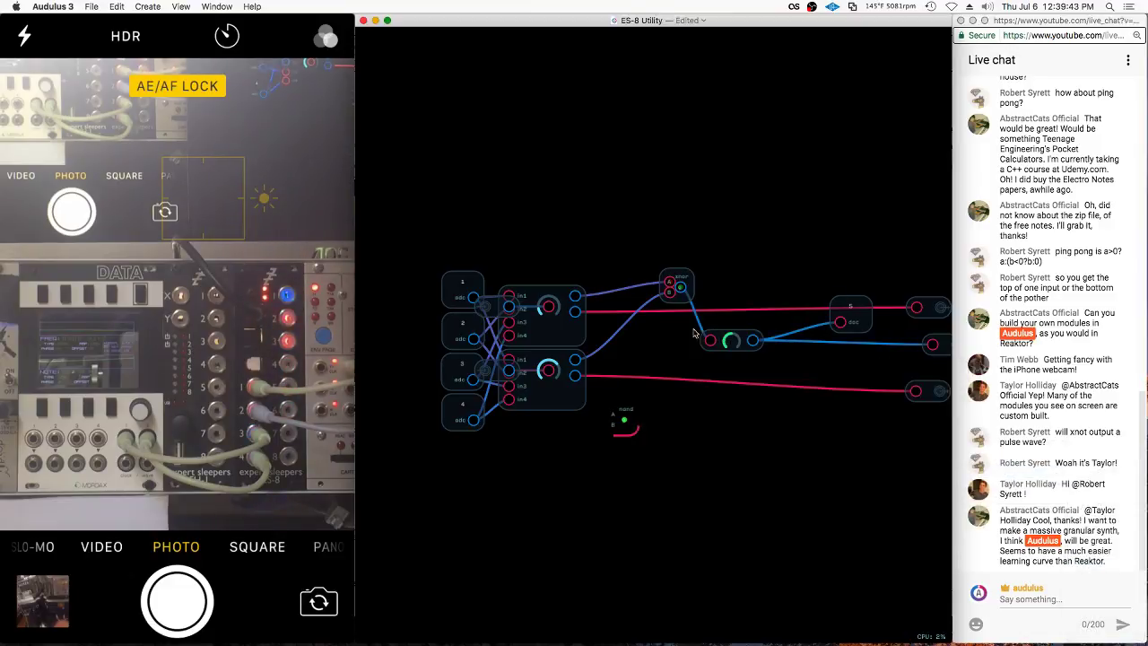
Place NAND beside XNOR, wire both module outputs into it, then delete it
{"action": "left_click_drag", "start_coordinate": [625, 420], "coordinate": [657, 334]}
{"action": "left_click_drag", "start_coordinate": [574, 295], "coordinate": [657, 332]}
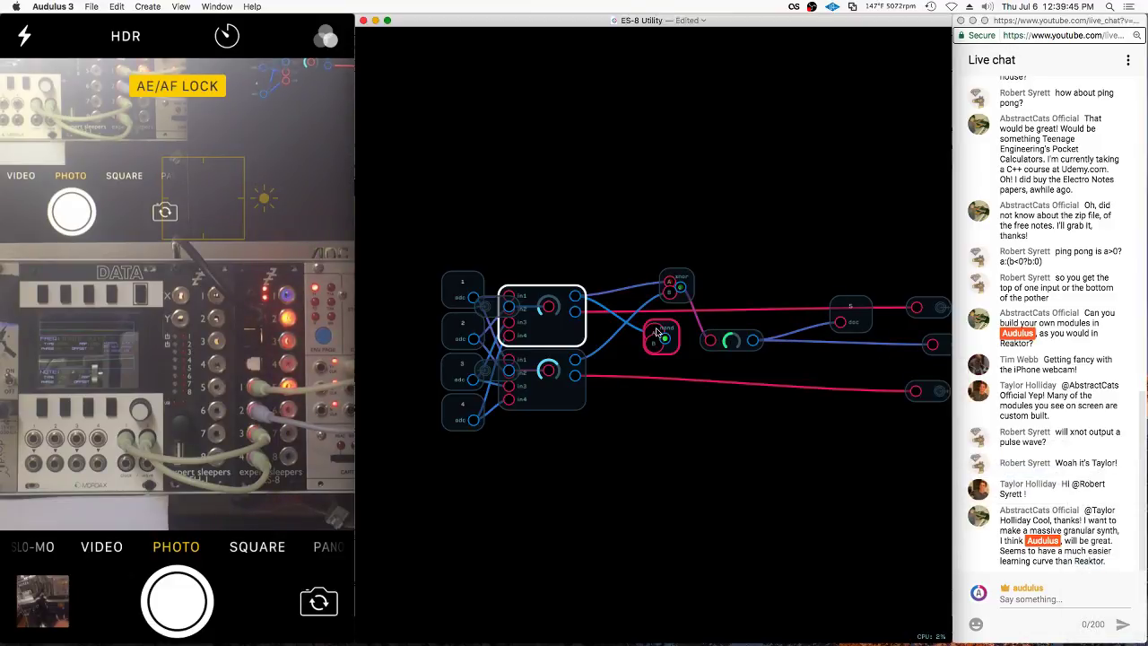
{"action": "left_click_drag", "start_coordinate": [575, 359], "coordinate": [654, 341]}
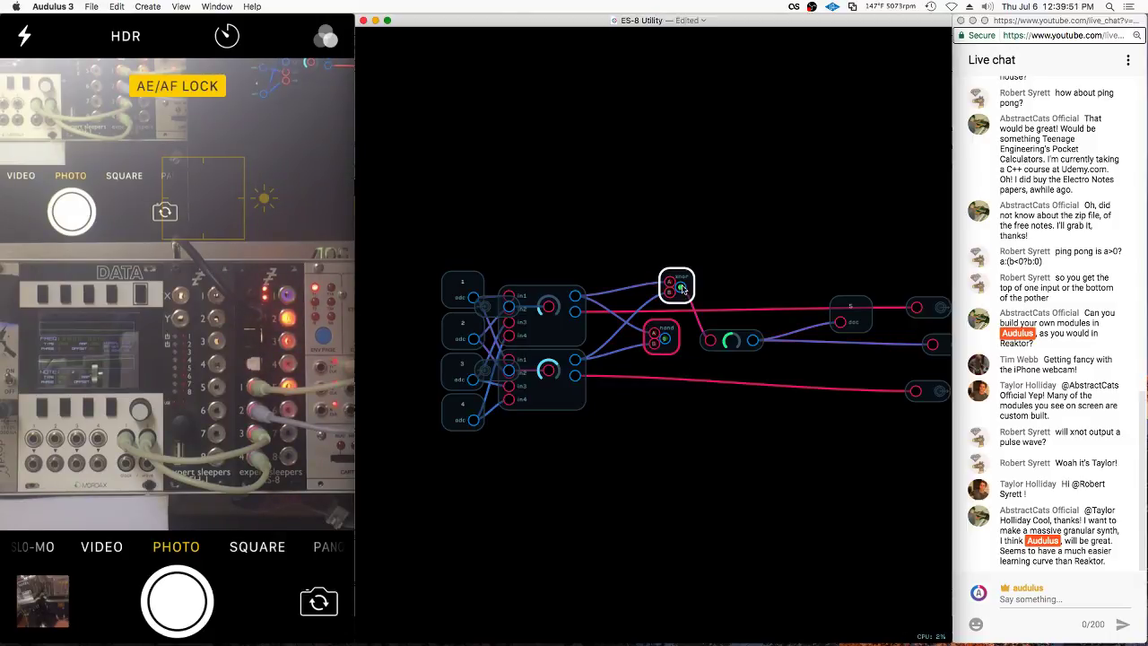
{"action": "left_click", "coordinate": [671, 347]}
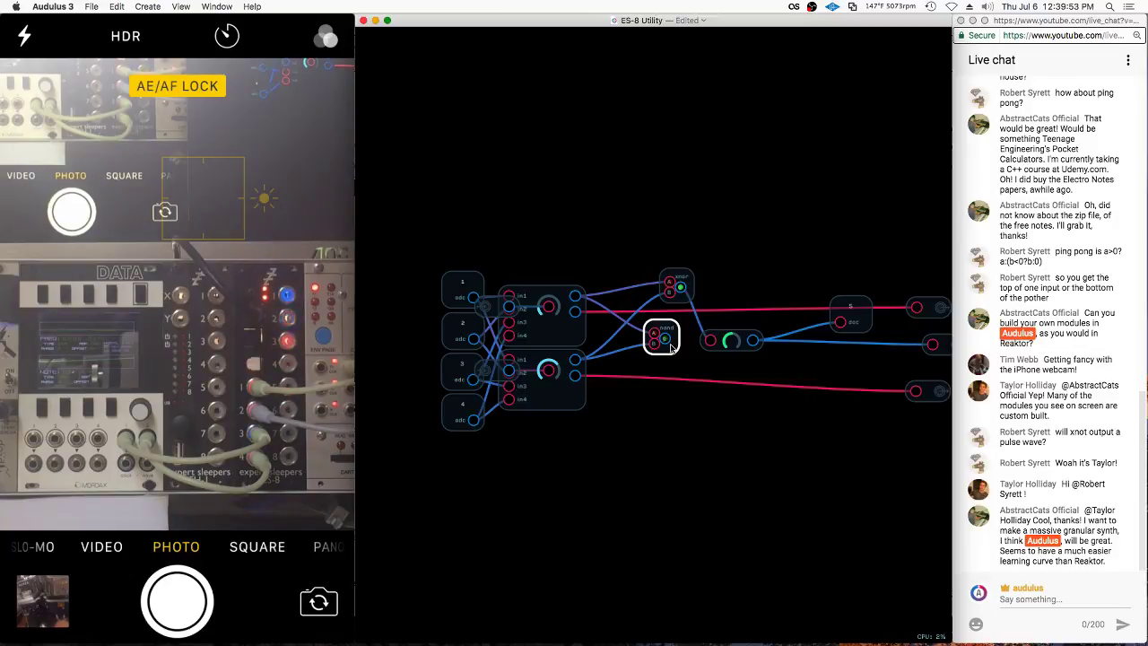
{"action": "left_click", "coordinate": [678, 285]}
{"action": "left_click", "coordinate": [664, 338]}
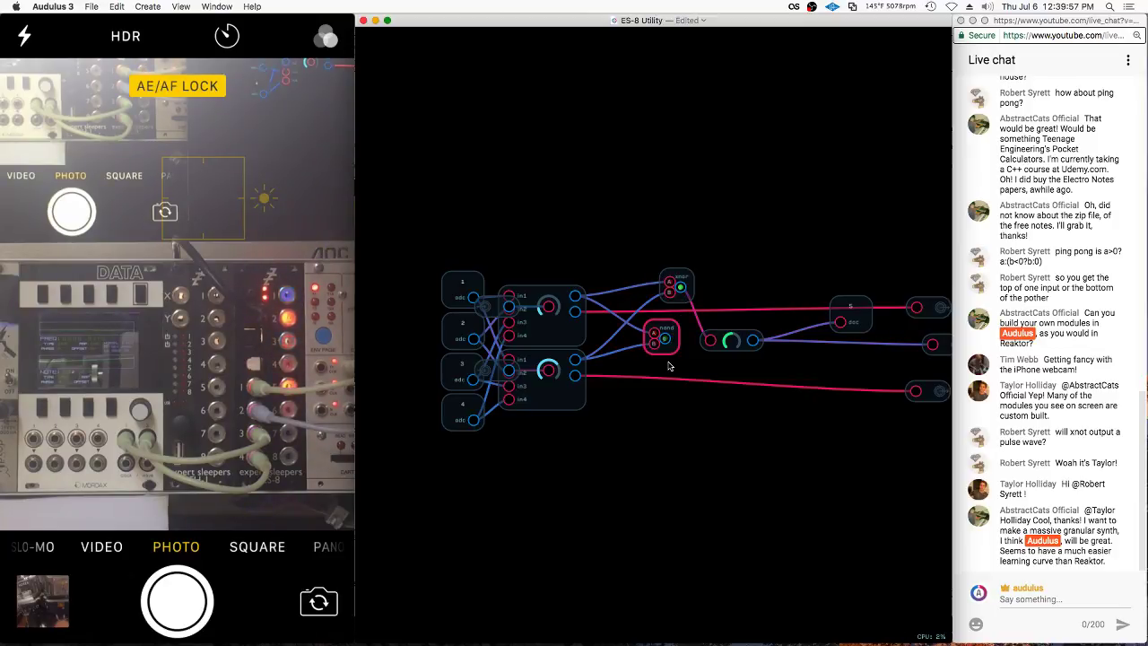
{"action": "key", "text": "BackSpace"}
Bring up the Module Library's Math > Logic list of gates
{"action": "right_click", "coordinate": [658, 335]}
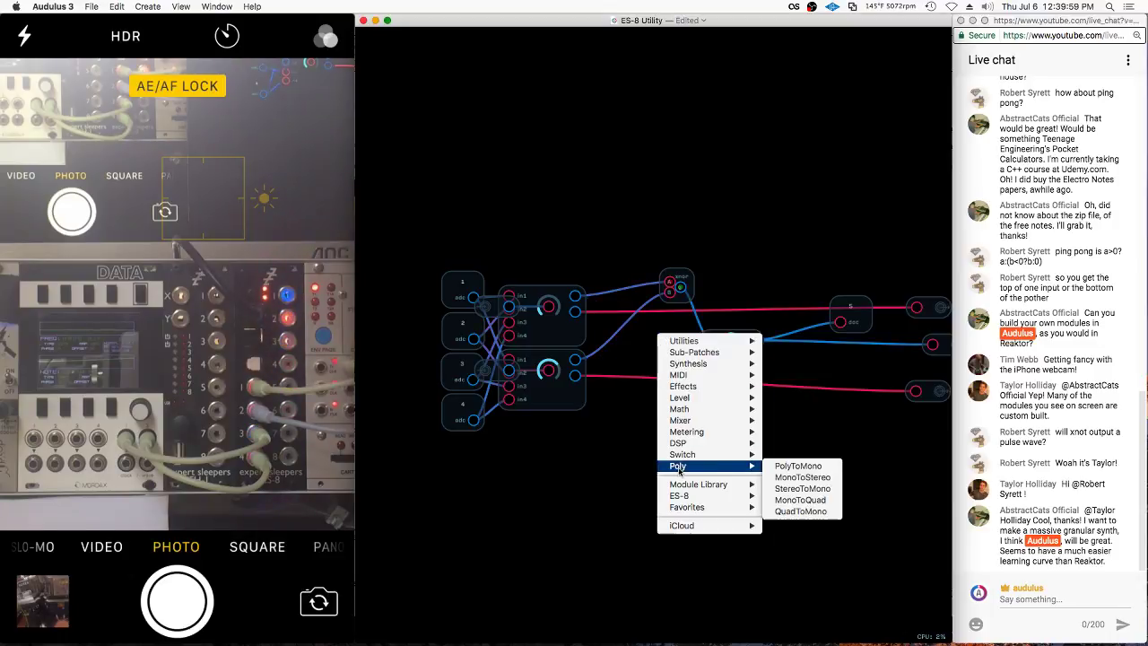
{"action": "mouse_move", "coordinate": [711, 486]}
{"action": "mouse_move", "coordinate": [803, 484]}
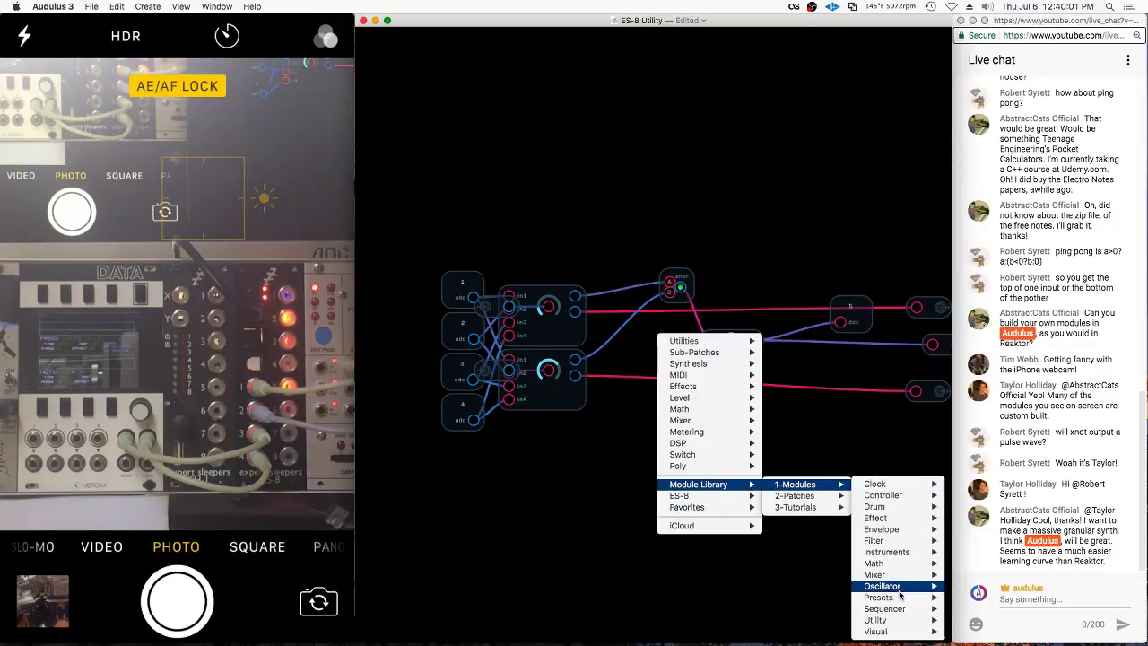
{"action": "mouse_move", "coordinate": [901, 591]}
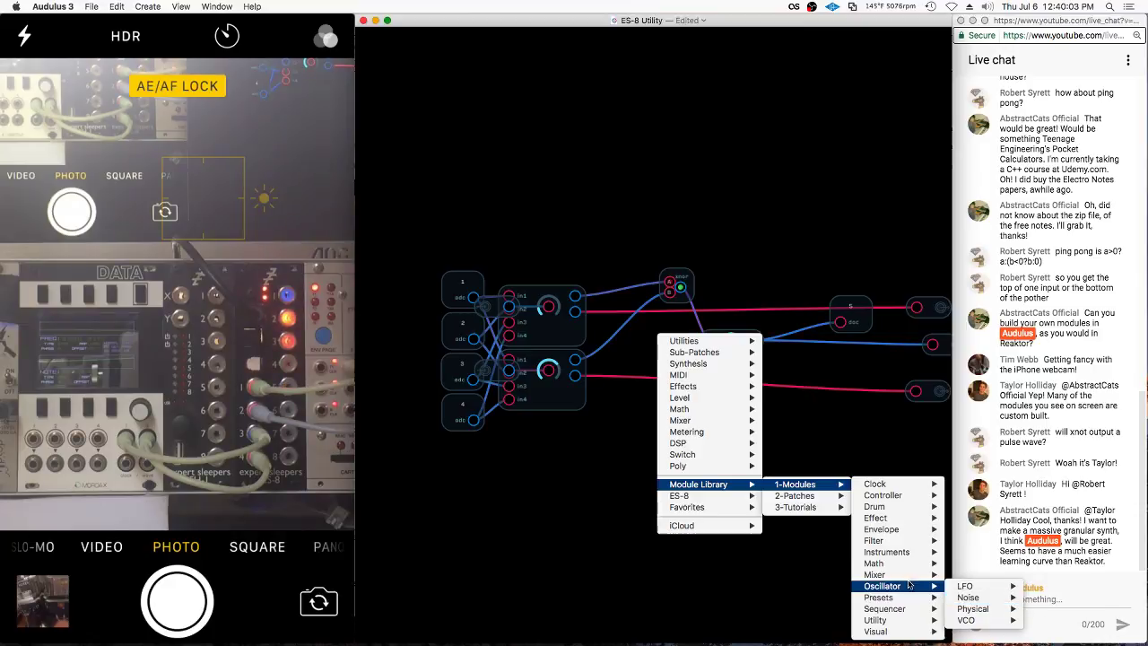
{"action": "mouse_move", "coordinate": [888, 562]}
{"action": "mouse_move", "coordinate": [1011, 567]}
{"action": "mouse_move", "coordinate": [995, 585]}
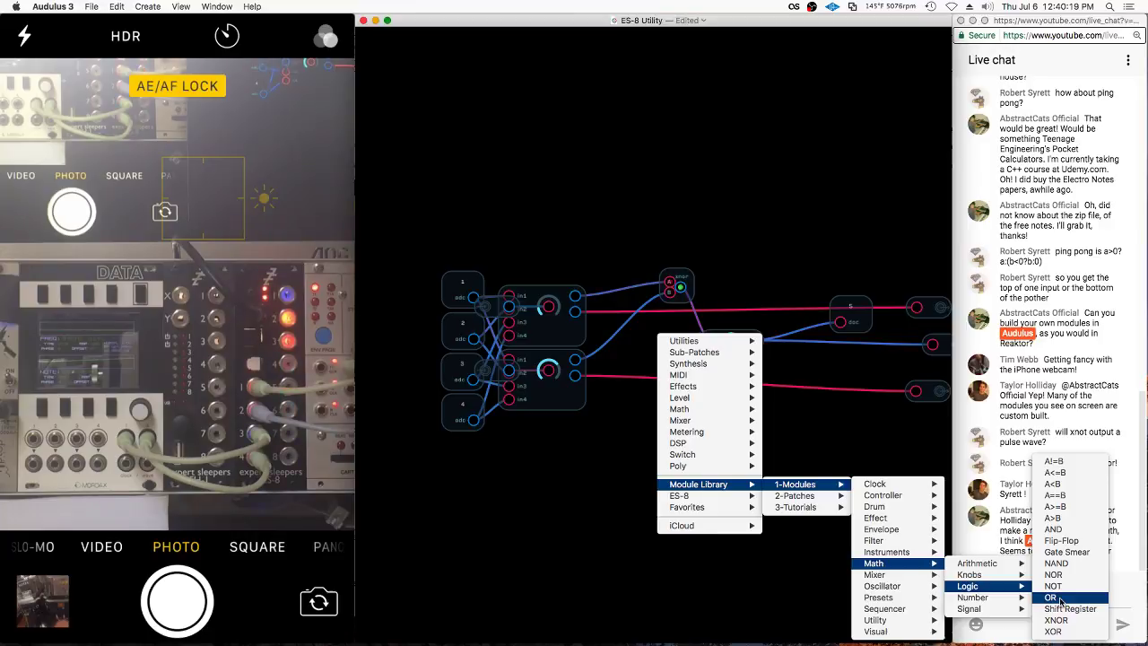
Add an OR module and view its ((B>0)+(A>0))>0 expression
{"action": "left_click", "coordinate": [1059, 598]}
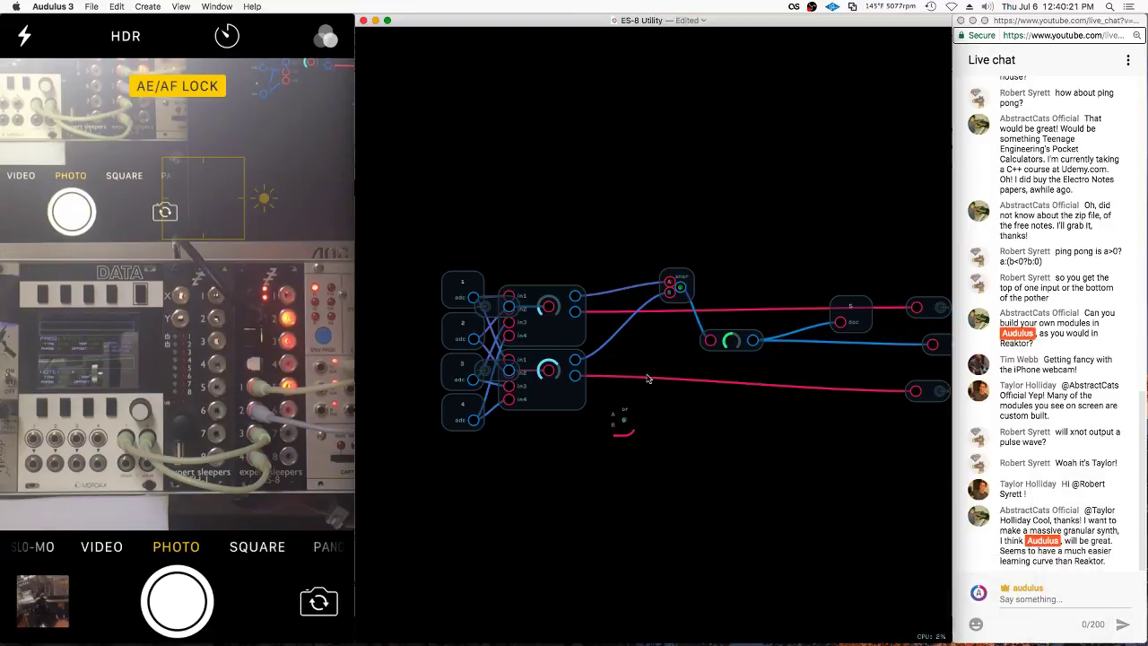
{"action": "double_click", "coordinate": [633, 408]}
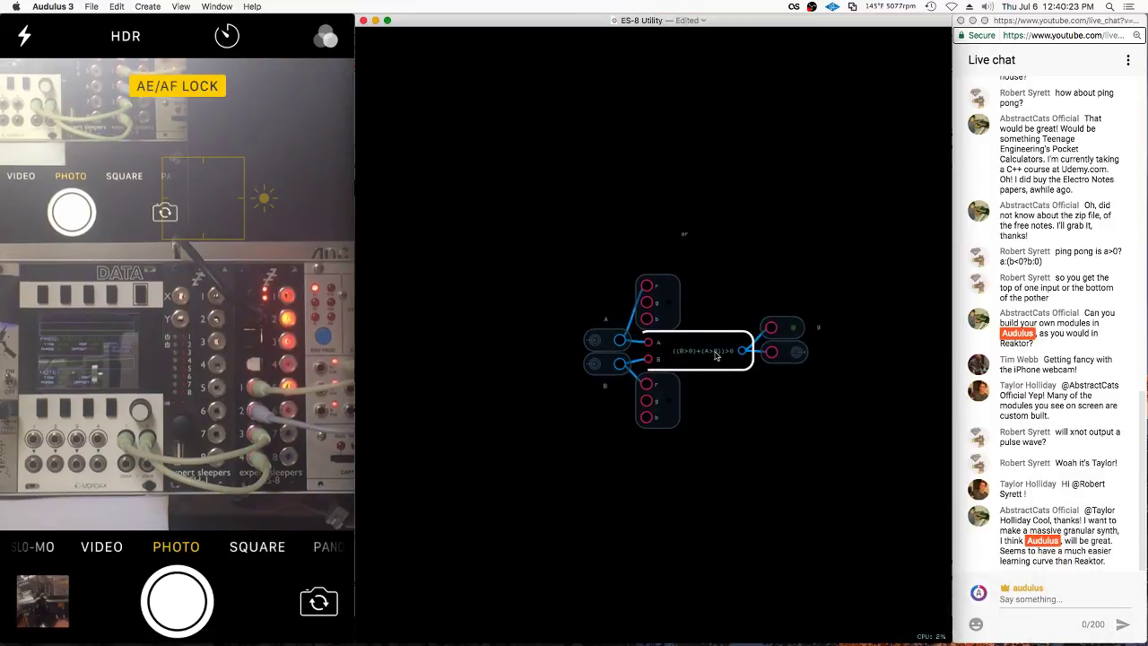
{"action": "key", "text": "Escape"}
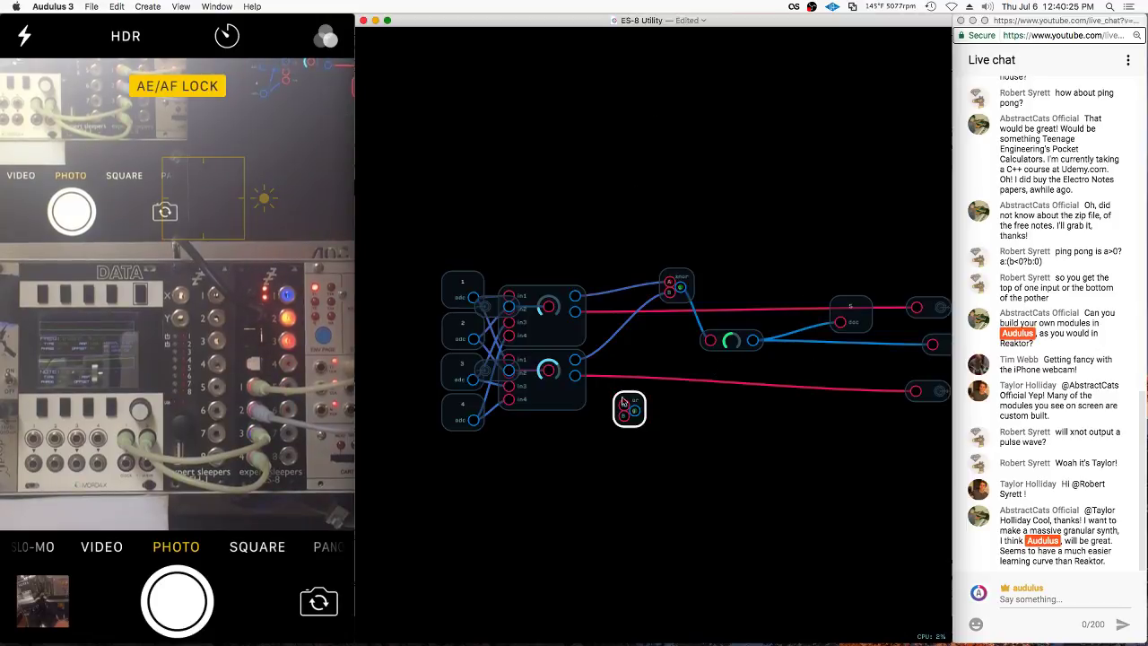
Wire the logic output into the OR module's A input, then delete the OR module
{"action": "left_click", "coordinate": [568, 298]}
{"action": "left_click_drag", "start_coordinate": [567, 299], "coordinate": [674, 330]}
{"action": "scroll", "coordinate": [675, 330], "scroll_direction": "up", "scroll_amount": 10}
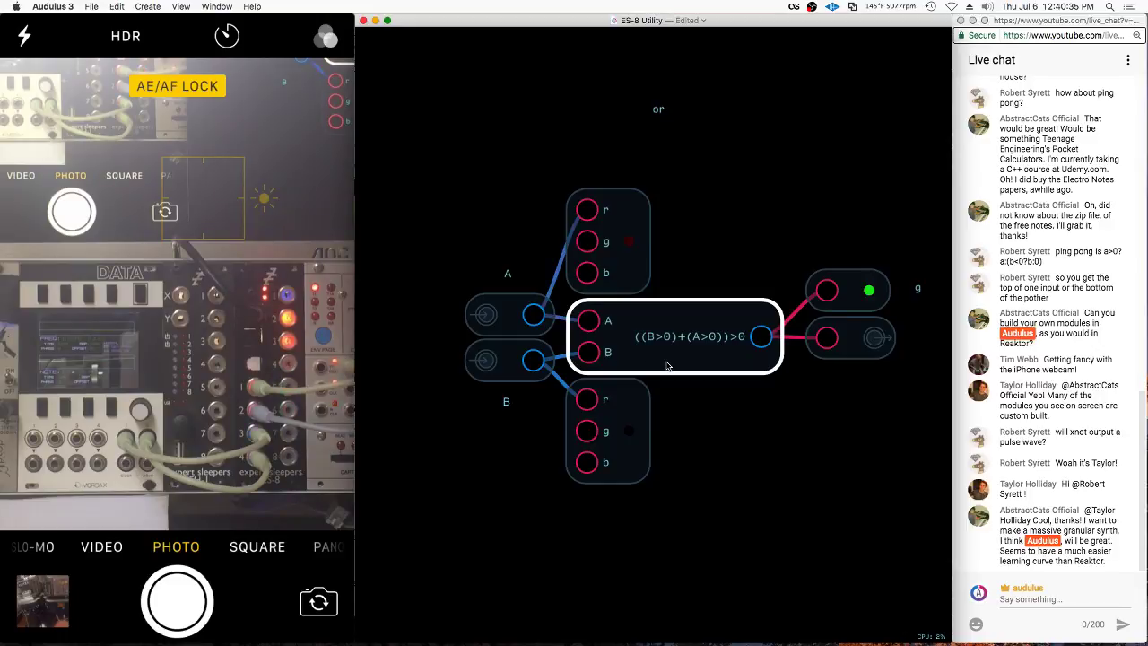
{"action": "left_click", "coordinate": [718, 399]}
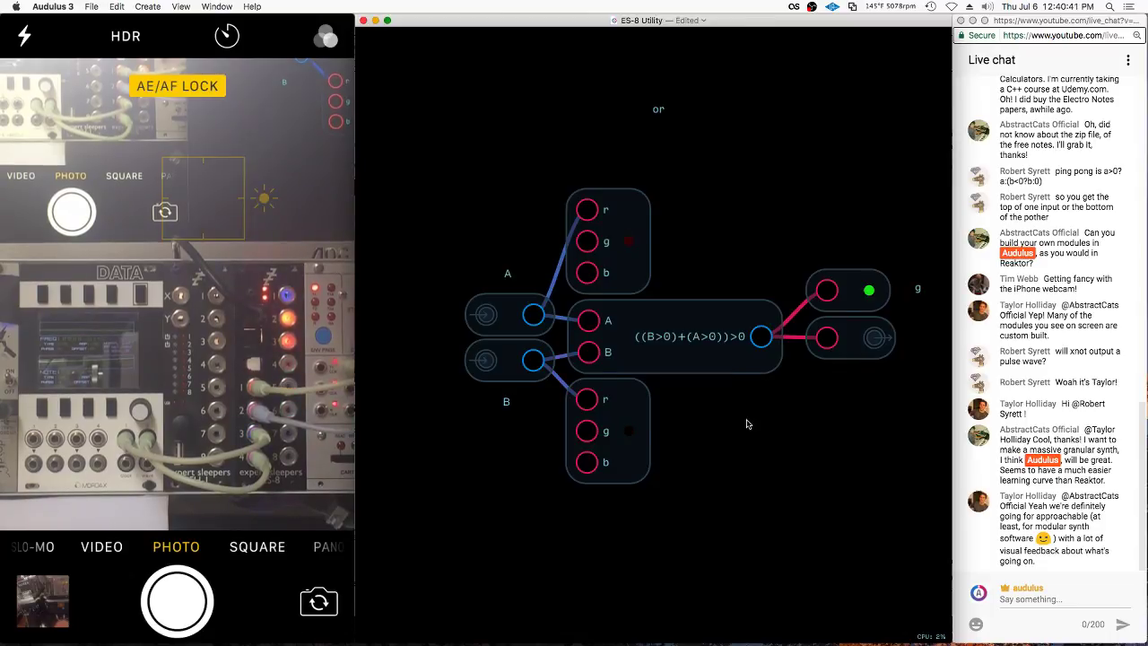
{"action": "double_click", "coordinate": [712, 379]}
{"action": "key", "text": "BackSpace"}
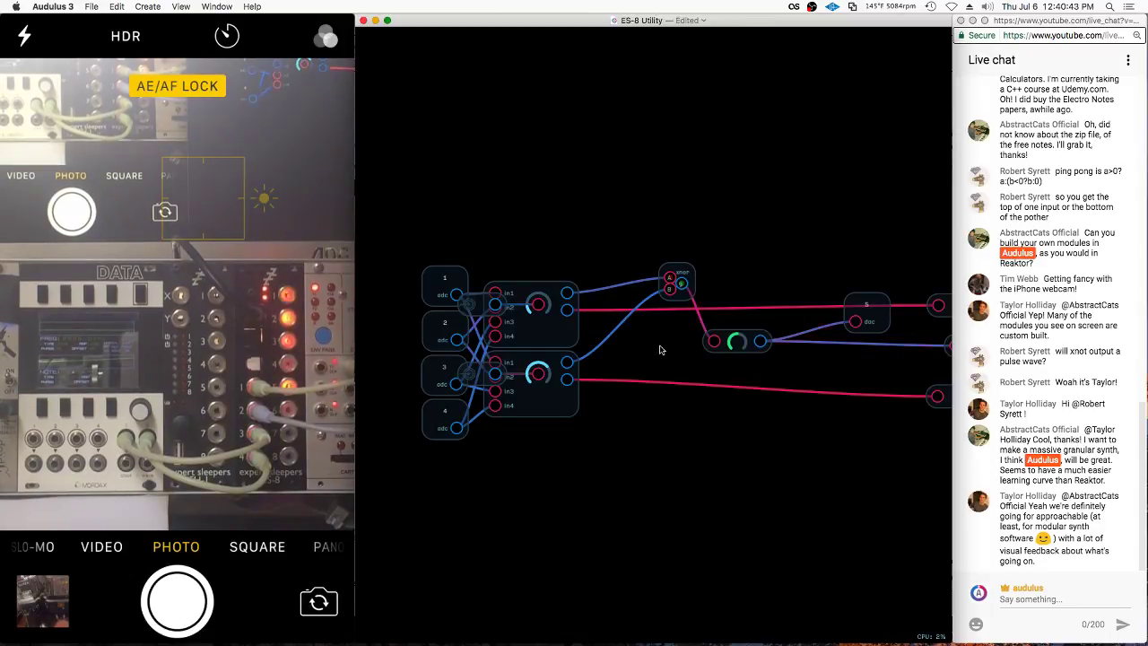
Add an A>=B comparator node from Module Library > Math > Logic
{"action": "right_click", "coordinate": [660, 350]}
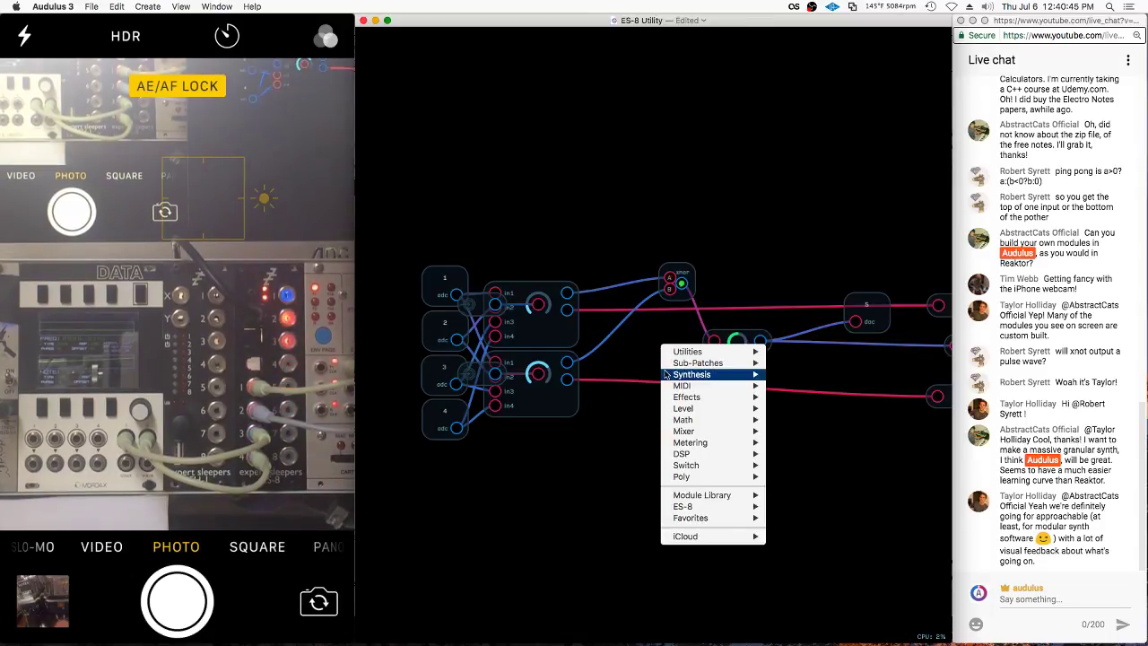
{"action": "mouse_move", "coordinate": [669, 374]}
{"action": "mouse_move", "coordinate": [709, 495]}
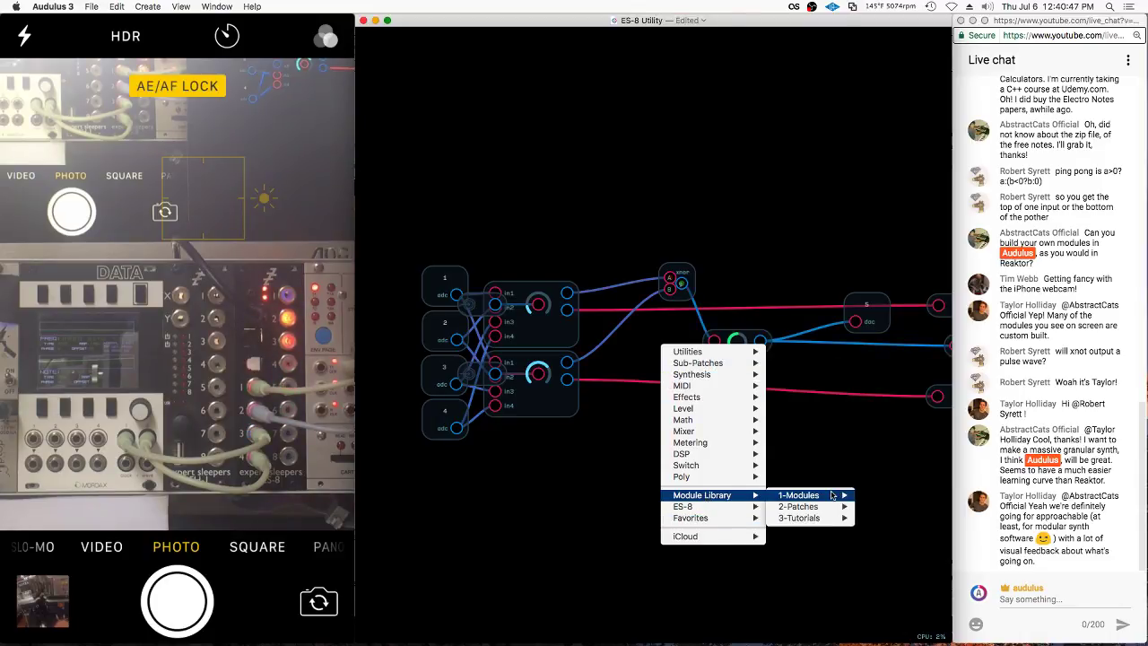
{"action": "mouse_move", "coordinate": [805, 495]}
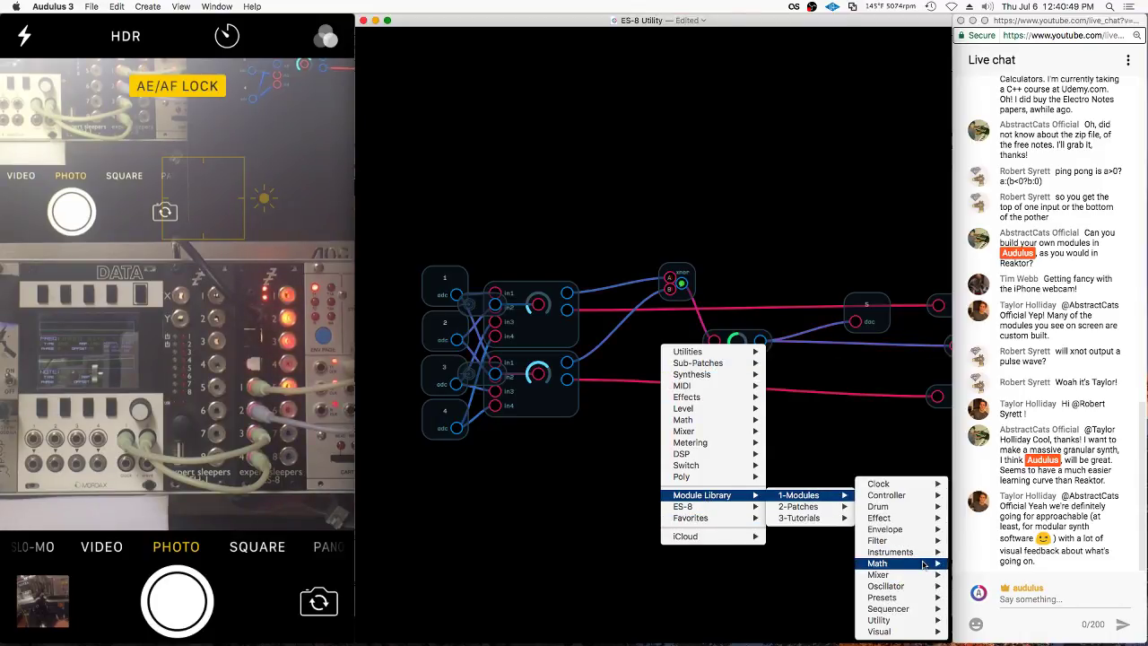
{"action": "mouse_move", "coordinate": [919, 565]}
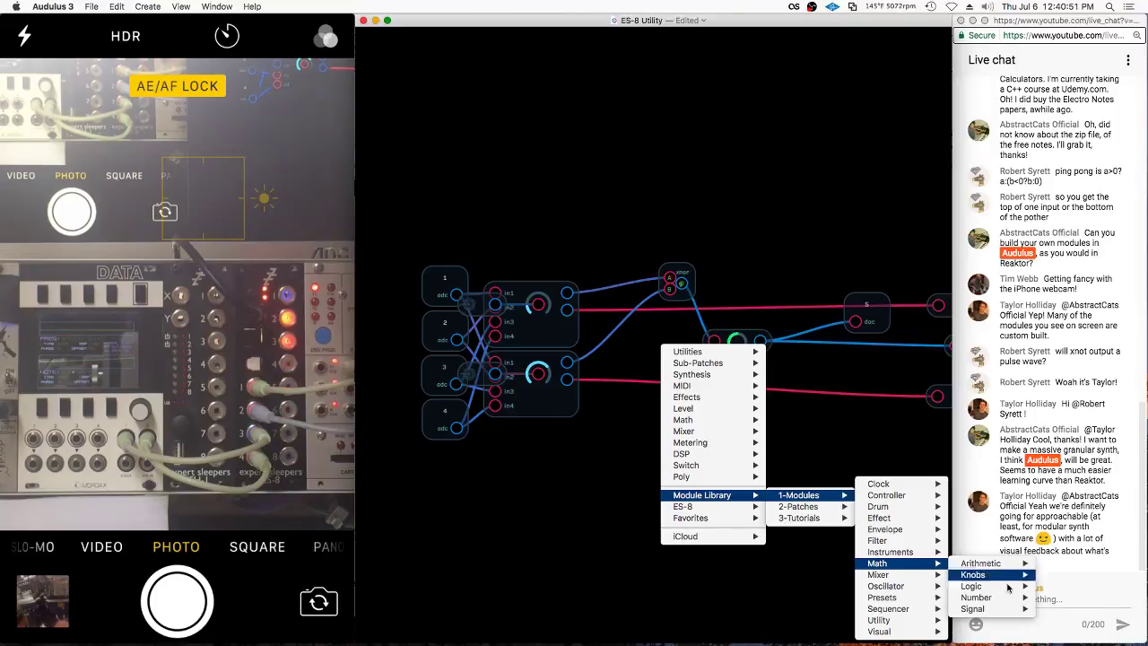
{"action": "mouse_move", "coordinate": [1005, 590]}
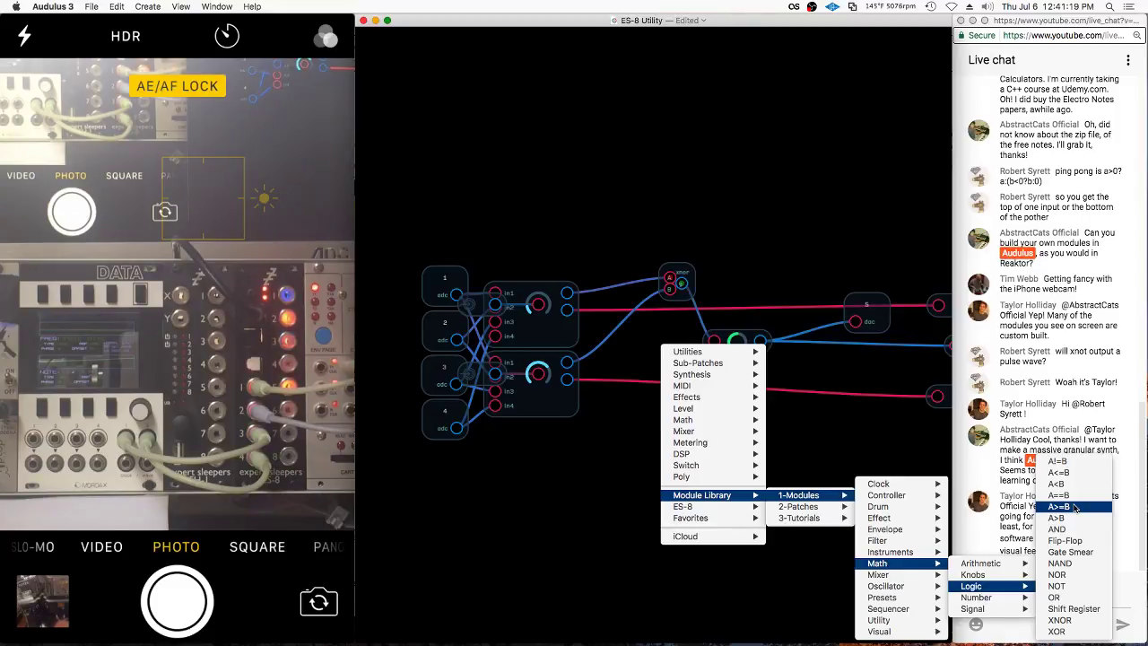
{"action": "left_click", "coordinate": [1075, 508]}
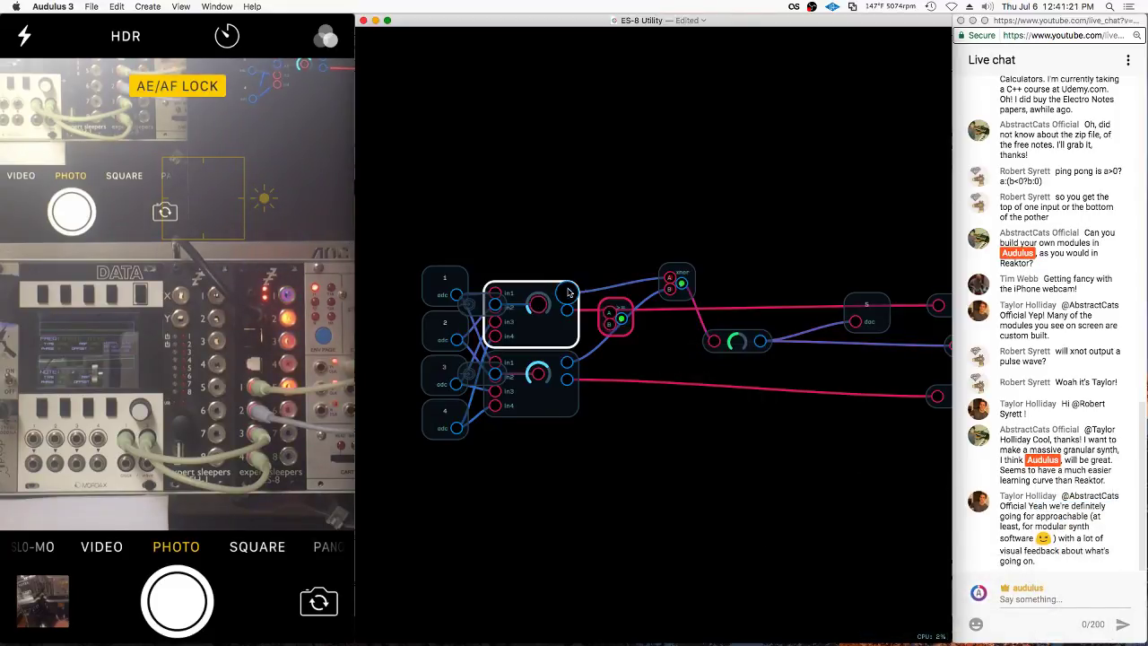
Feed both mixer outputs into A>=B, delete the old logic node, and confirm output 5's channel
{"action": "left_click_drag", "start_coordinate": [568, 292], "coordinate": [610, 312]}
{"action": "left_click_drag", "start_coordinate": [567, 361], "coordinate": [714, 340]}
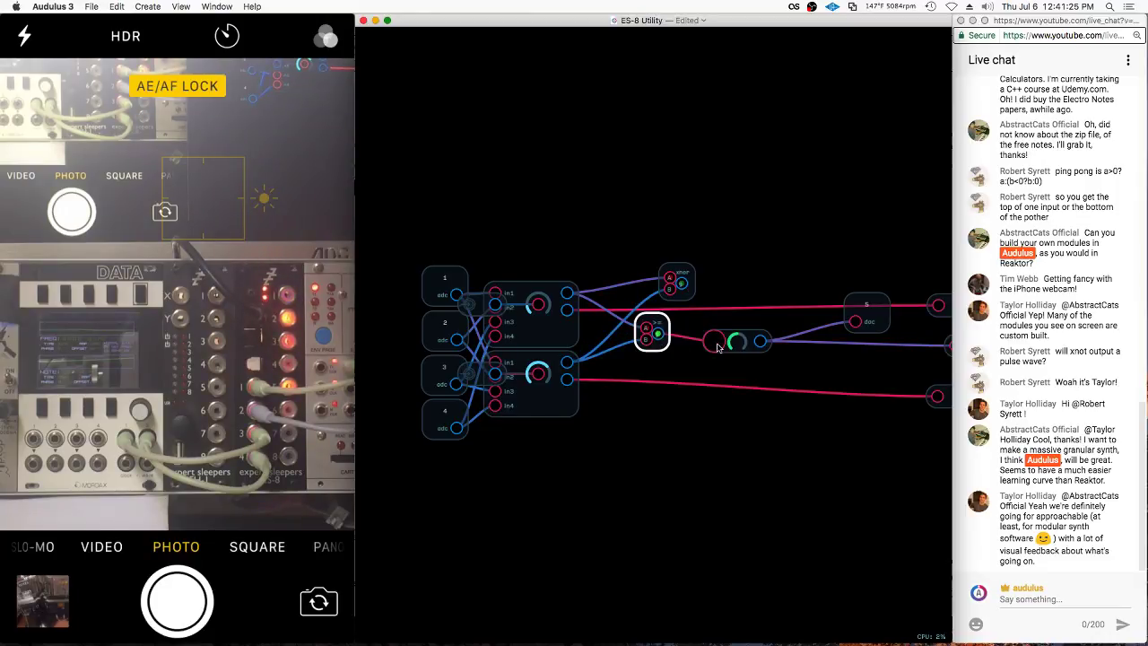
{"action": "left_click", "coordinate": [683, 280]}
{"action": "key", "text": "BackSpace"}
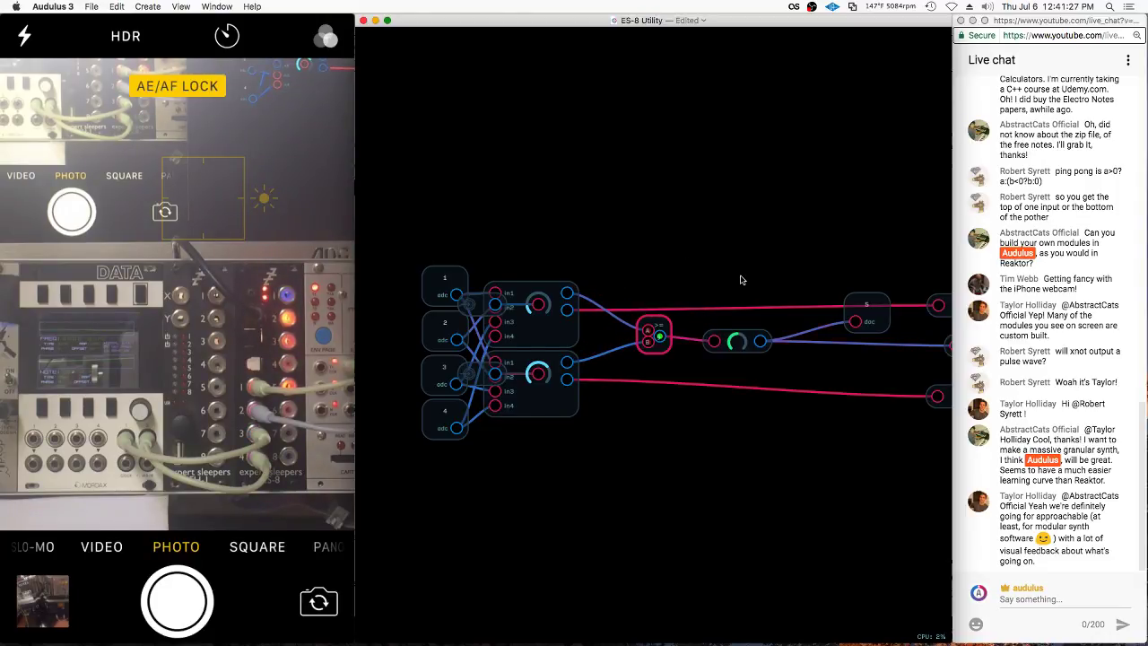
{"action": "right_click", "coordinate": [858, 326]}
{"action": "left_click", "coordinate": [918, 387]}
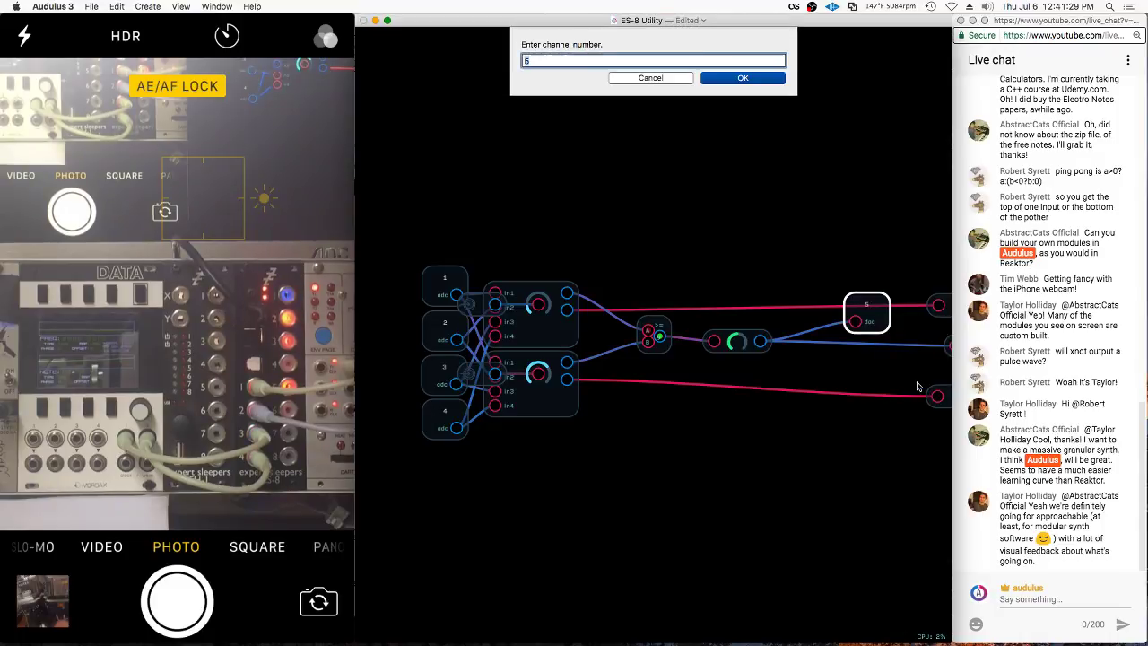
{"action": "key", "text": "Return"}
Relabel the lower logic module '>=' in the parent patch
{"action": "double_click", "coordinate": [727, 189]}
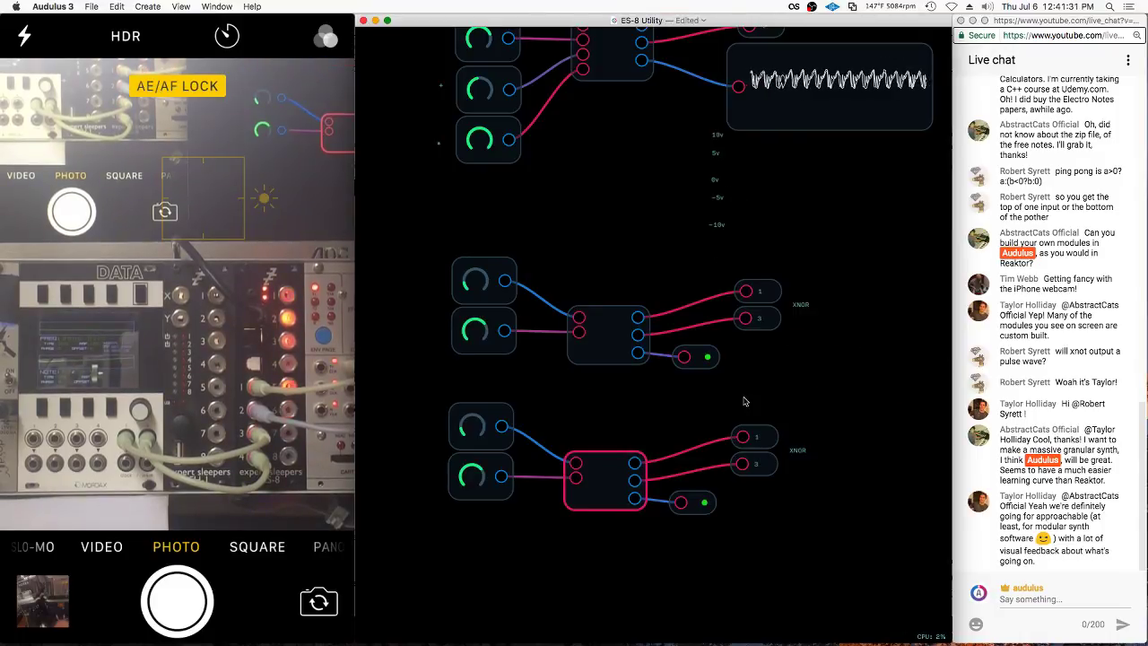
{"action": "right_click", "coordinate": [800, 449]}
{"action": "left_click", "coordinate": [816, 526]}
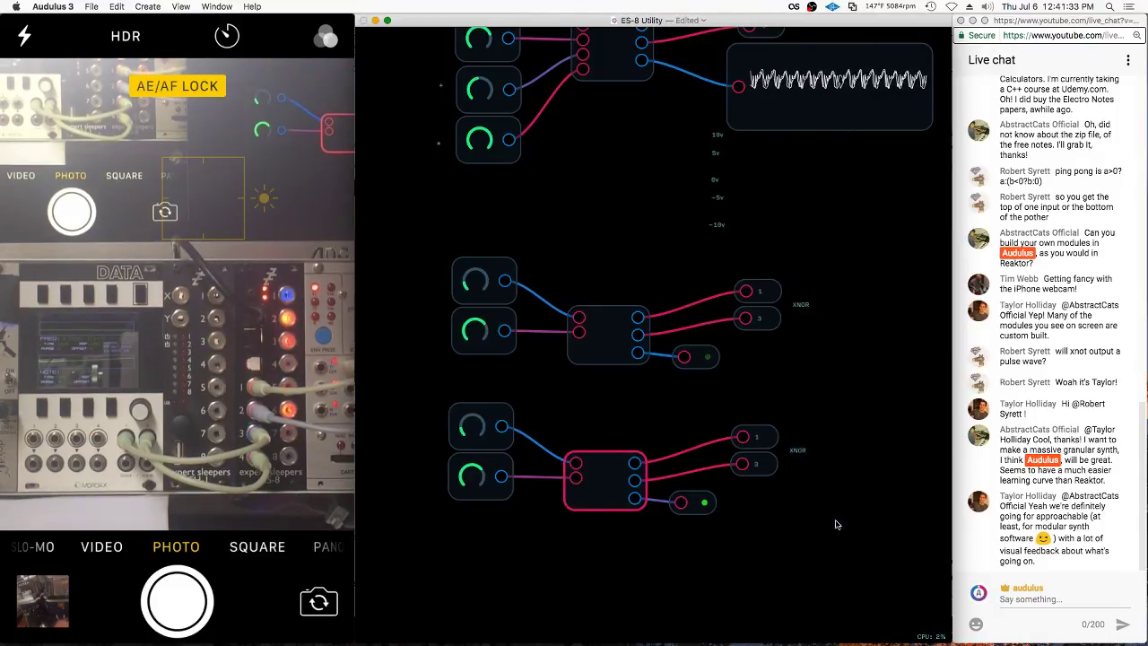
{"action": "type", "text": ">="}
{"action": "key", "text": "Return"}
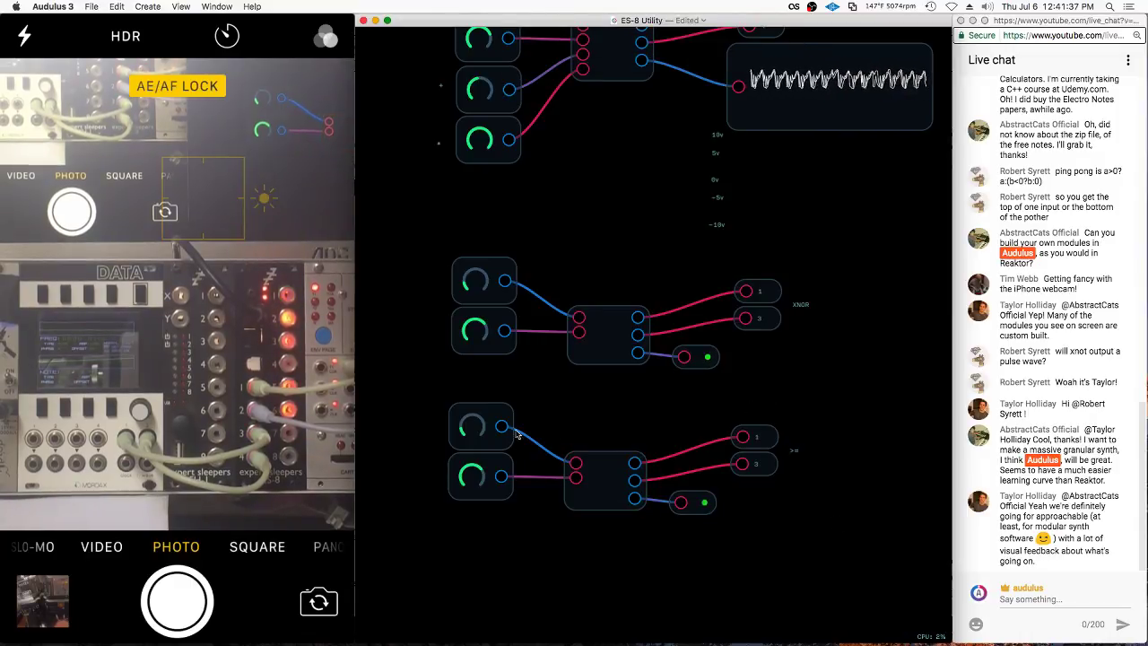
Toggle the middle group's two knobs and keep the LED node exposed on the panel
{"action": "left_click", "coordinate": [470, 276]}
{"action": "left_click", "coordinate": [479, 330]}
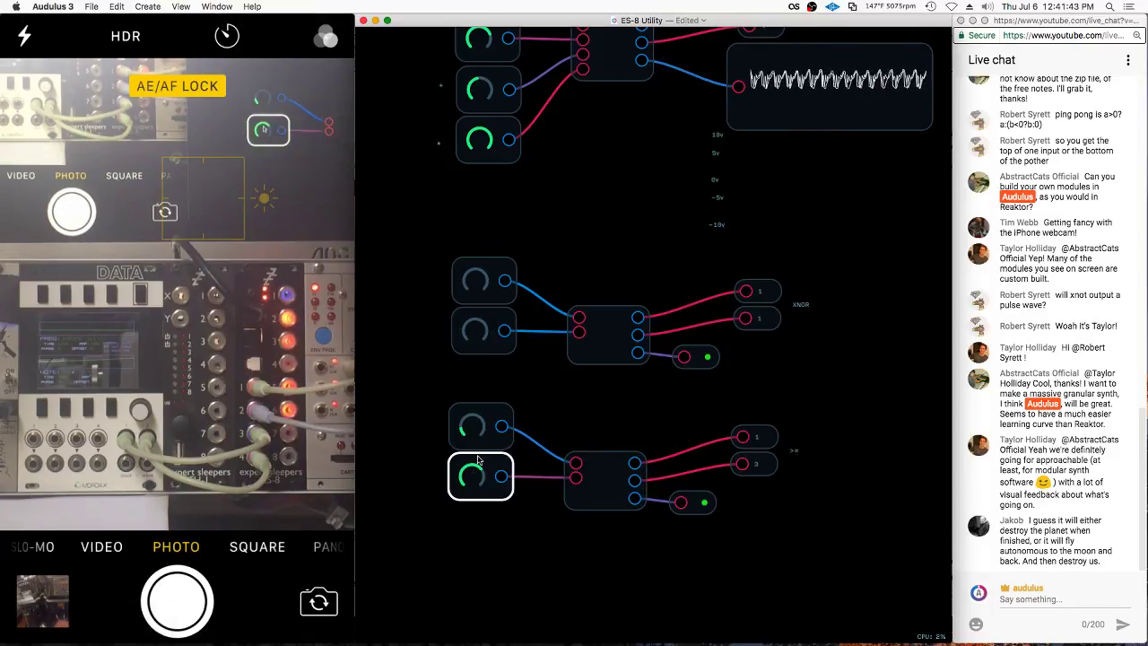
{"action": "right_click", "coordinate": [709, 504]}
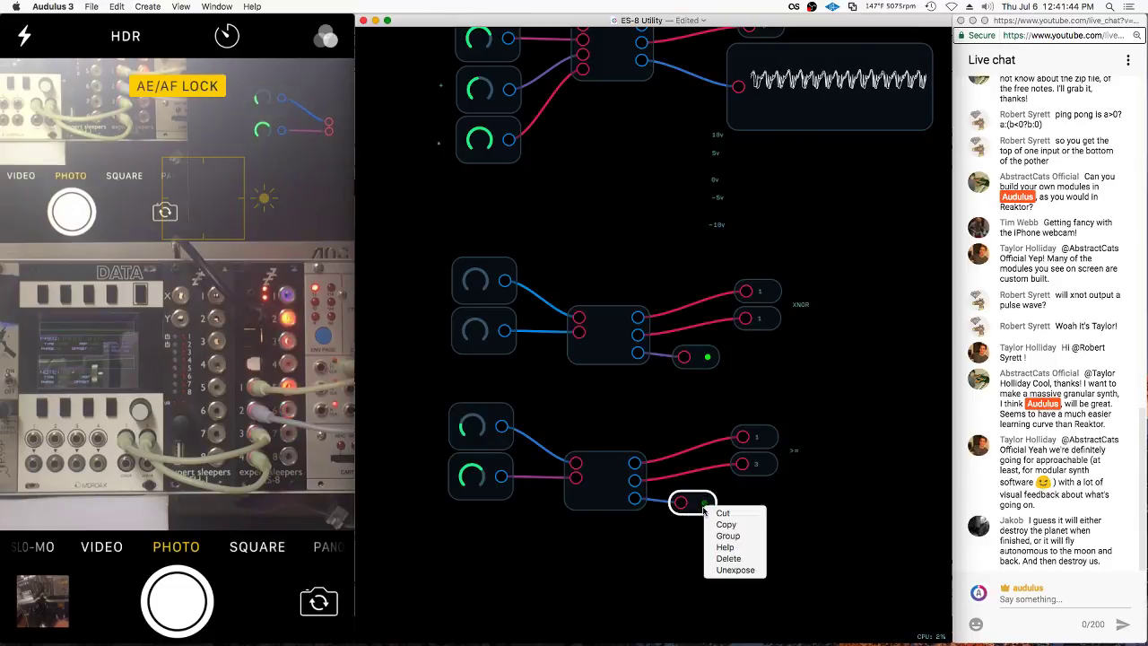
{"action": "left_click", "coordinate": [733, 569]}
{"action": "right_click", "coordinate": [708, 504]}
{"action": "left_click", "coordinate": [733, 568]}
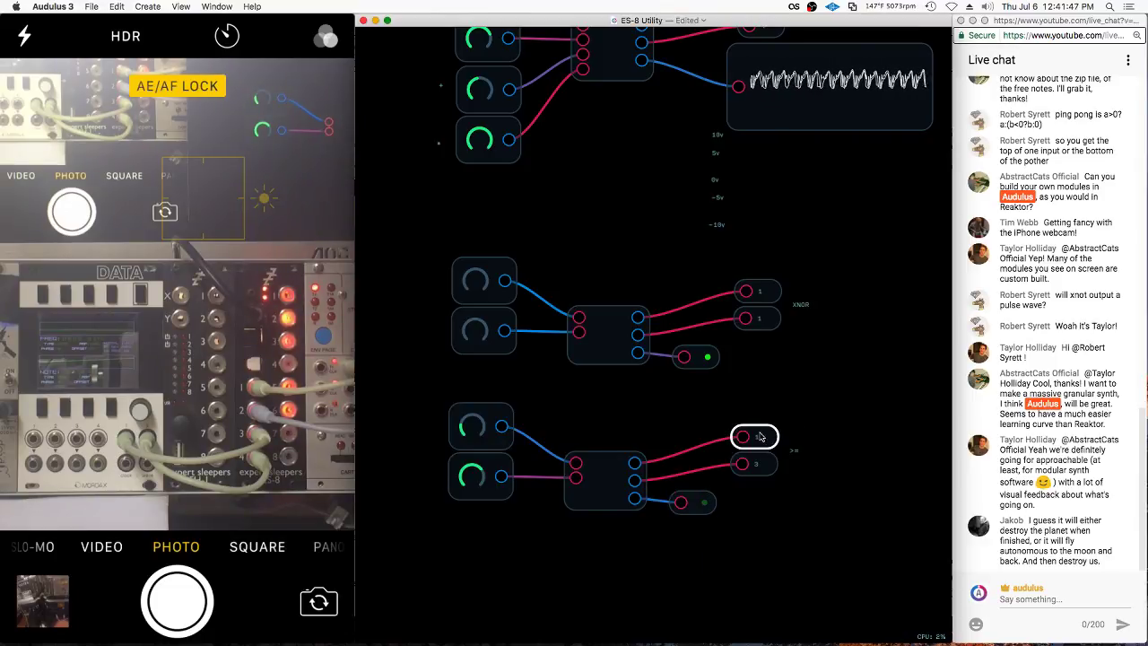
Keep the 1 and 3 output nodes exposed on the module panel
{"action": "right_click", "coordinate": [760, 440]}
{"action": "left_click", "coordinate": [789, 495]}
{"action": "right_click", "coordinate": [761, 439]}
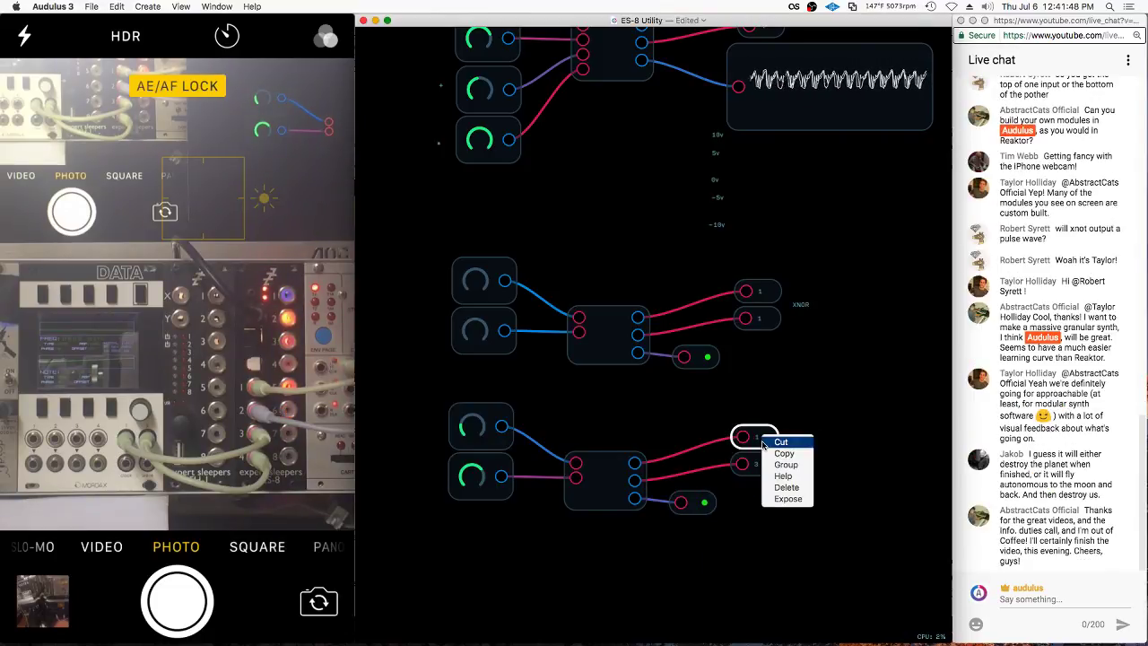
{"action": "left_click", "coordinate": [785, 502]}
{"action": "right_click", "coordinate": [761, 462]}
{"action": "left_click", "coordinate": [784, 525]}
{"action": "right_click", "coordinate": [760, 462]}
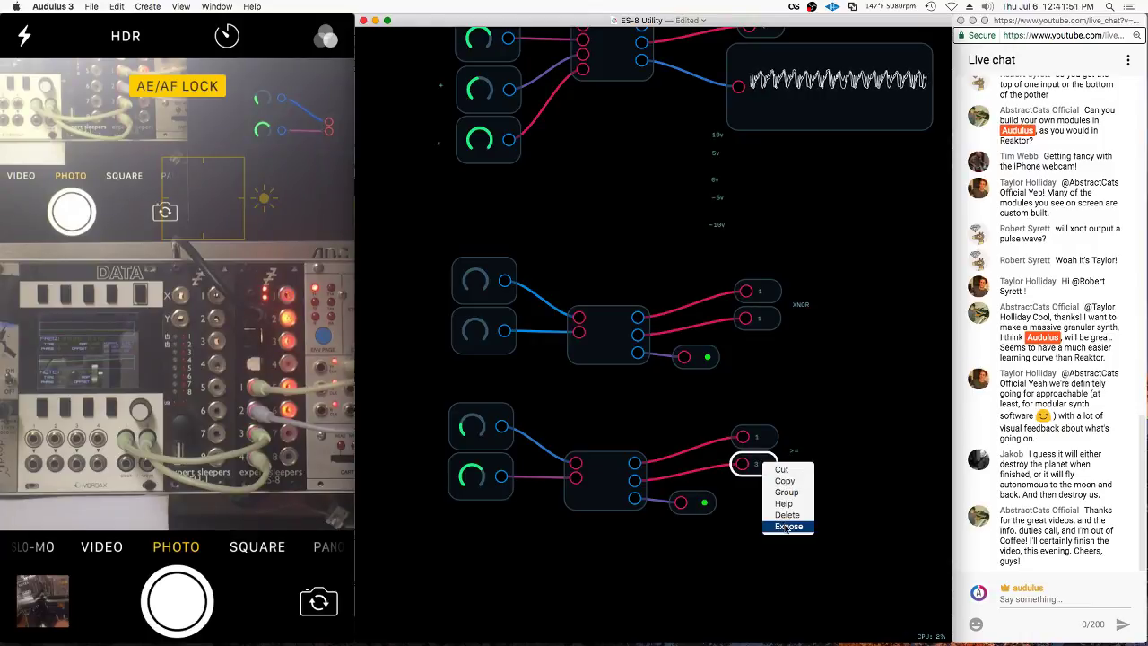
{"action": "left_click", "coordinate": [787, 526]}
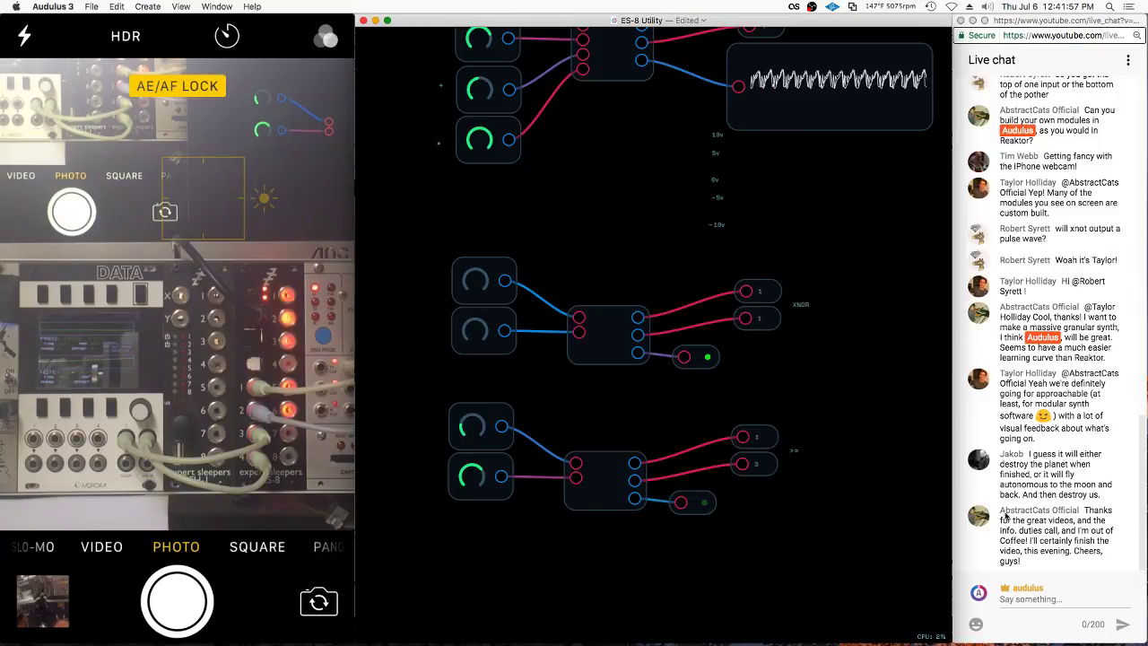
Check the bottom logic module and light, then switch to the front panel view
{"action": "left_click", "coordinate": [586, 498]}
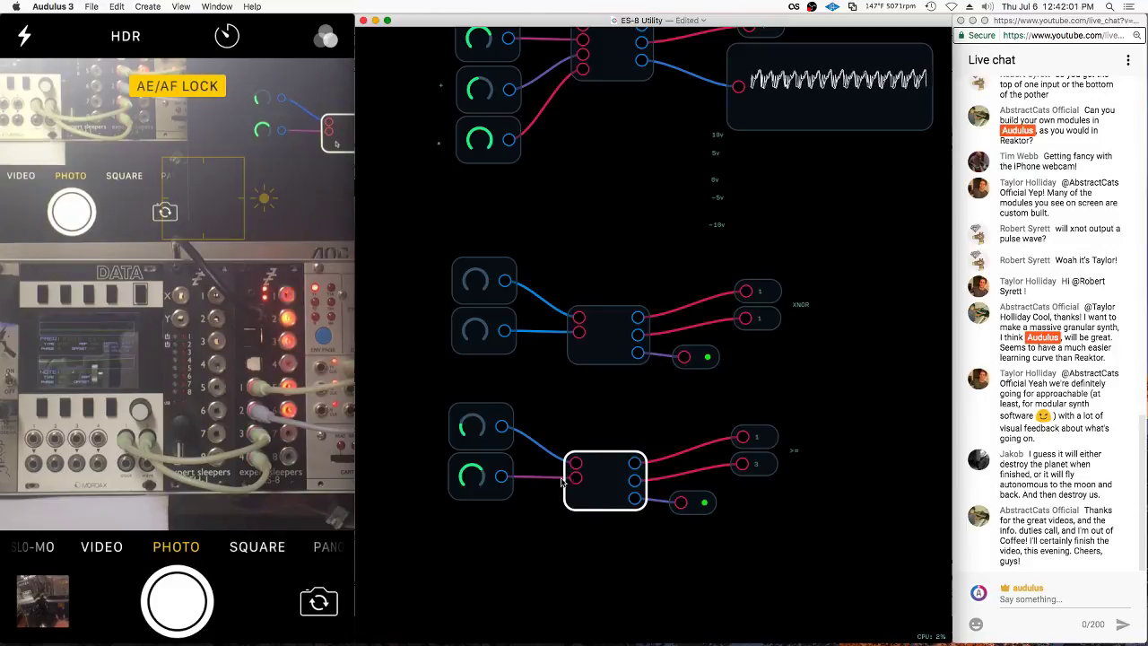
{"action": "left_click", "coordinate": [527, 452]}
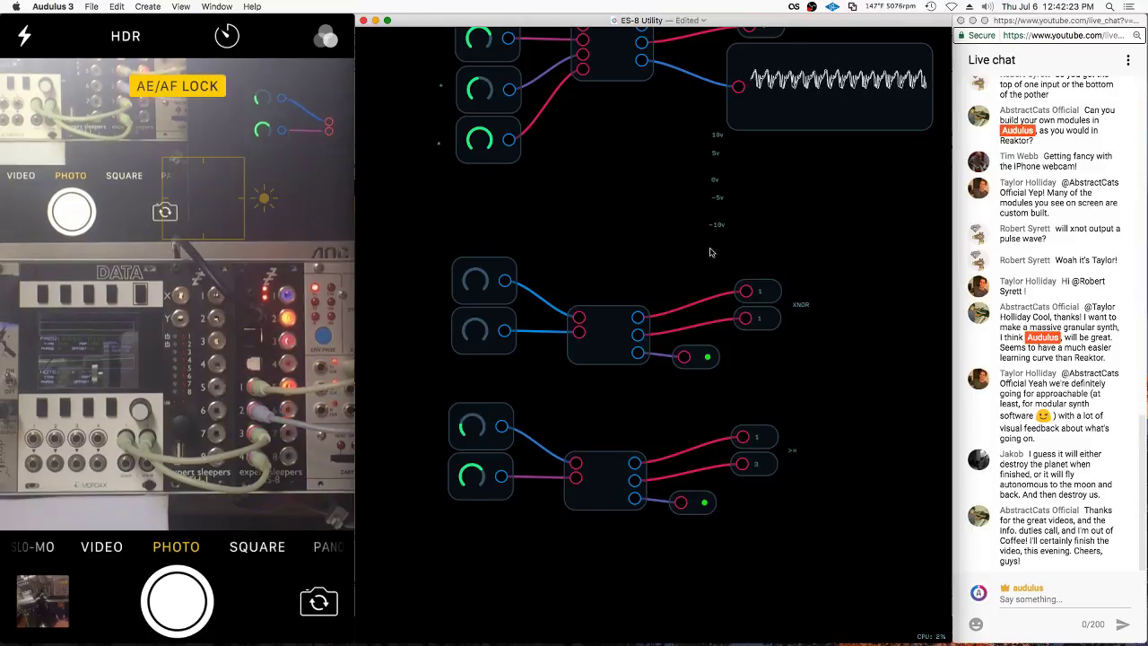
{"action": "left_click", "coordinate": [686, 505]}
{"action": "left_click", "coordinate": [684, 538]}
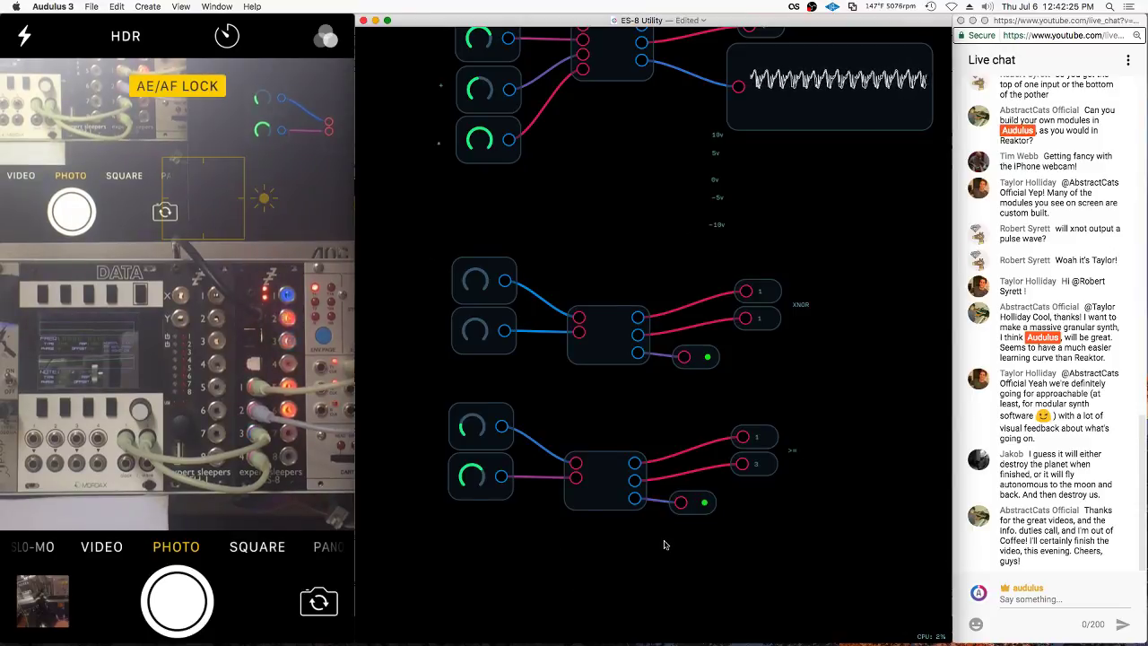
{"action": "key", "text": "Escape"}
Unexpose the control beside the lower module from the panel
{"action": "right_click", "coordinate": [819, 212]}
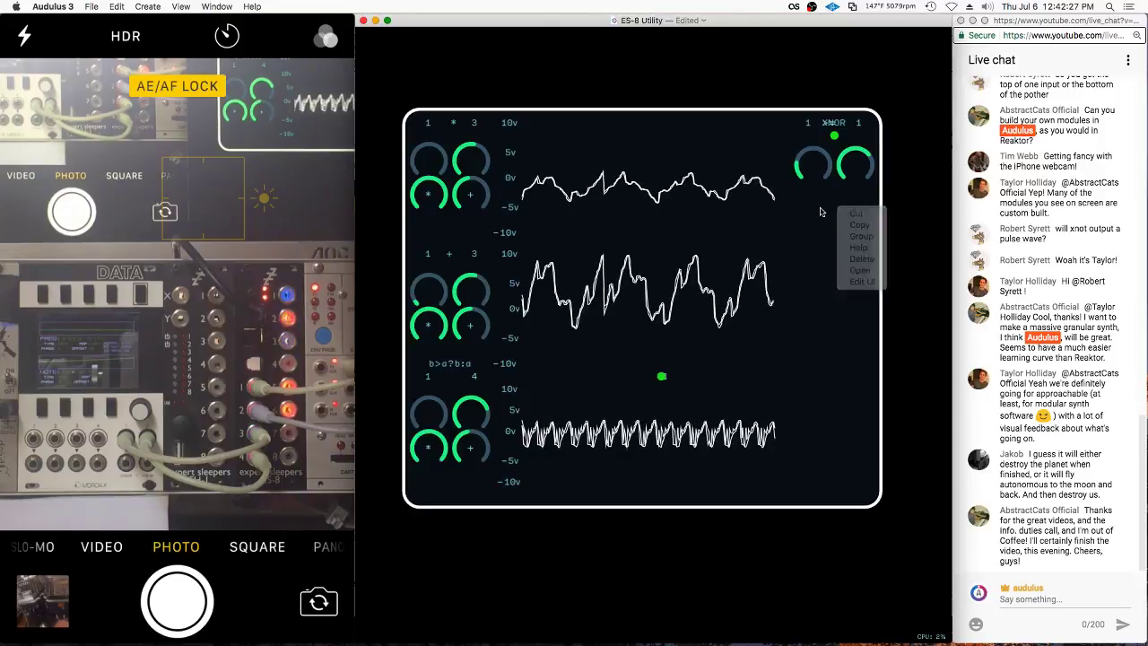
{"action": "right_click", "coordinate": [794, 449]}
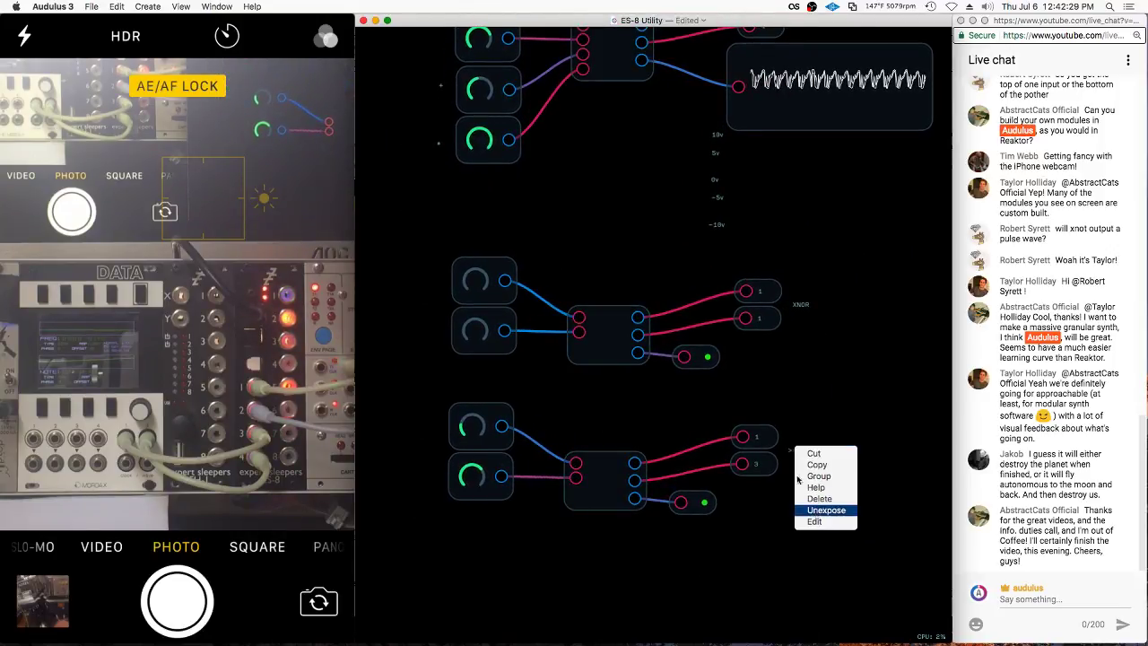
{"action": "left_click", "coordinate": [825, 509]}
{"action": "key", "text": "Escape"}
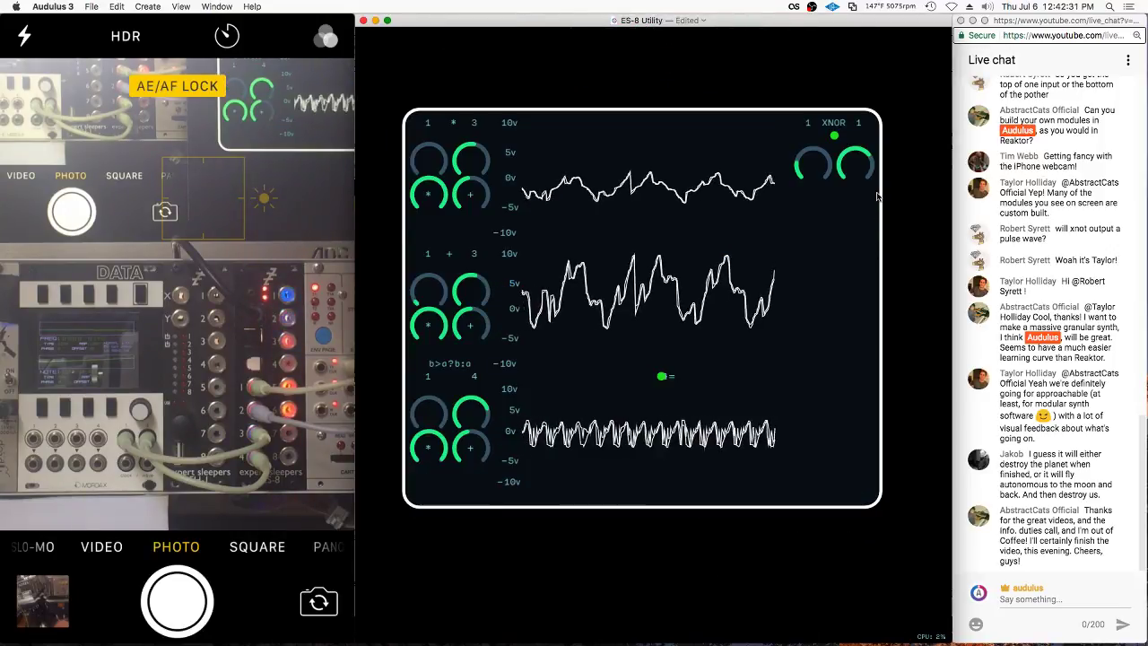
Move the = and 1 labels beside the >= sign, then lock the UI
{"action": "right_click", "coordinate": [807, 322]}
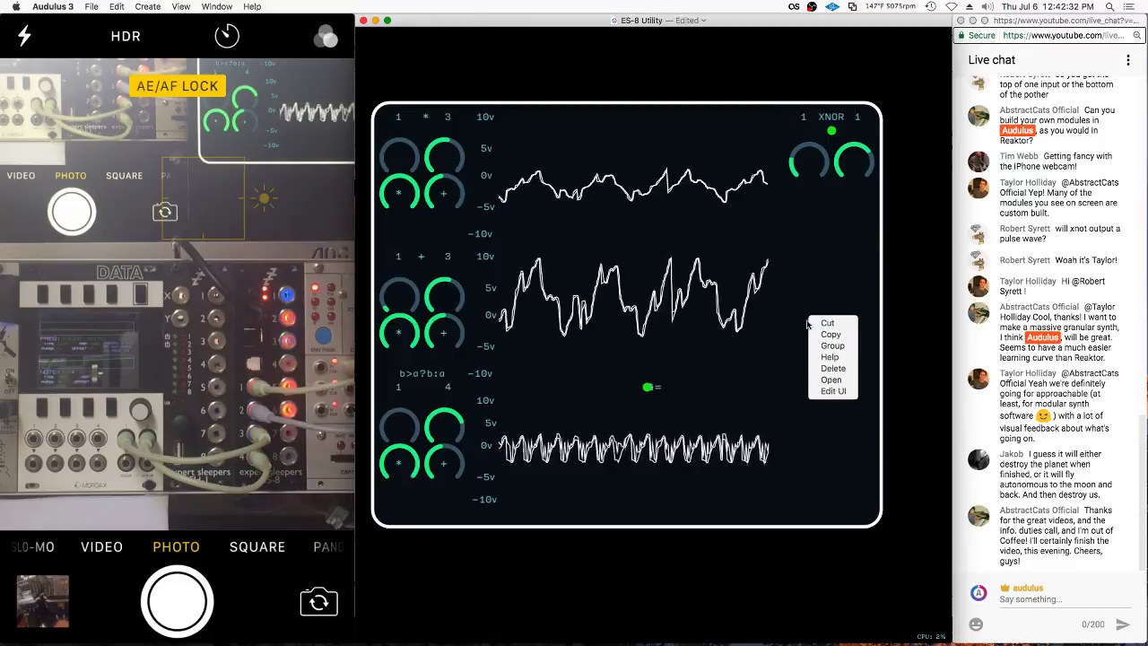
{"action": "left_click", "coordinate": [827, 392]}
{"action": "left_click_drag", "start_coordinate": [652, 386], "coordinate": [830, 226]}
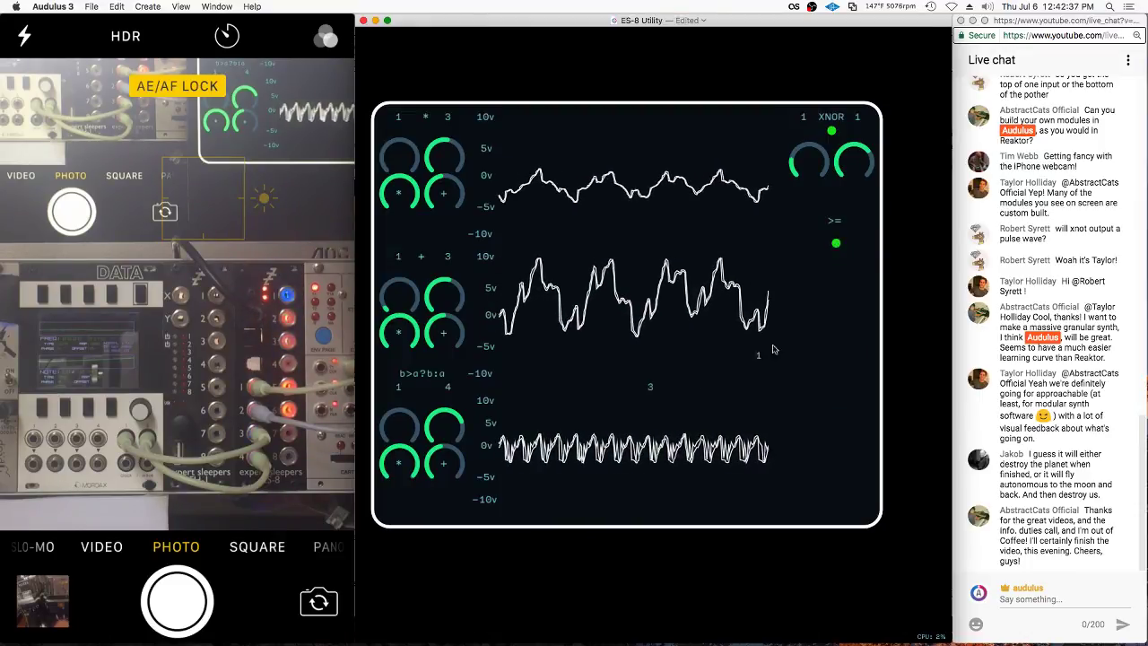
{"action": "left_click_drag", "start_coordinate": [759, 354], "coordinate": [799, 220]}
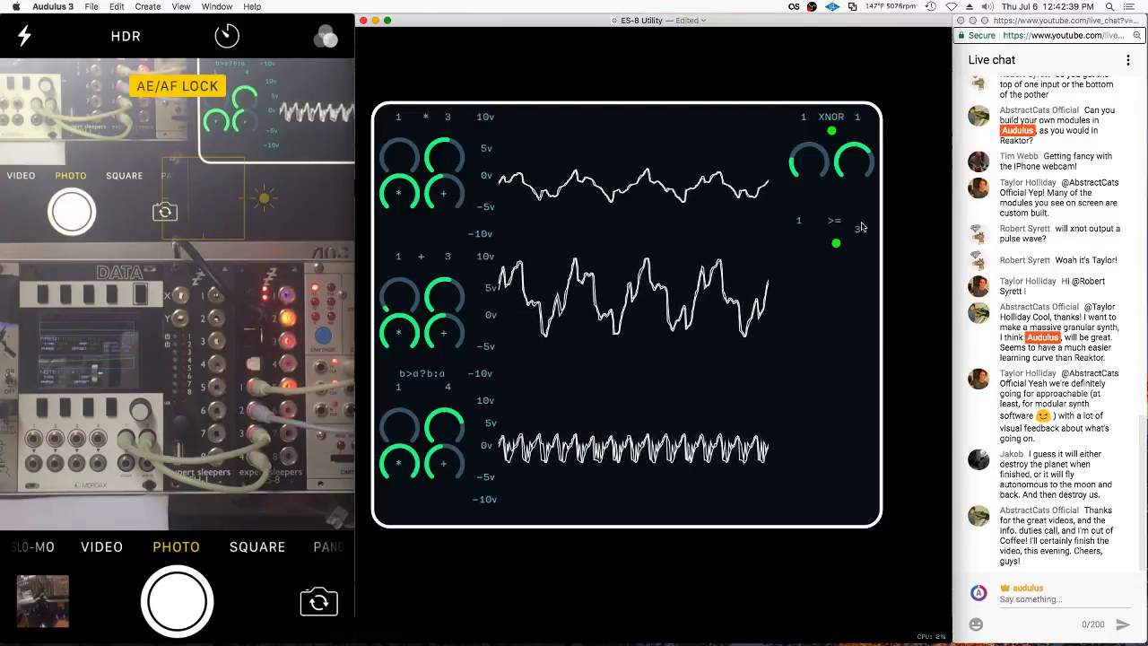
{"action": "right_click", "coordinate": [859, 224]}
{"action": "left_click", "coordinate": [878, 265]}
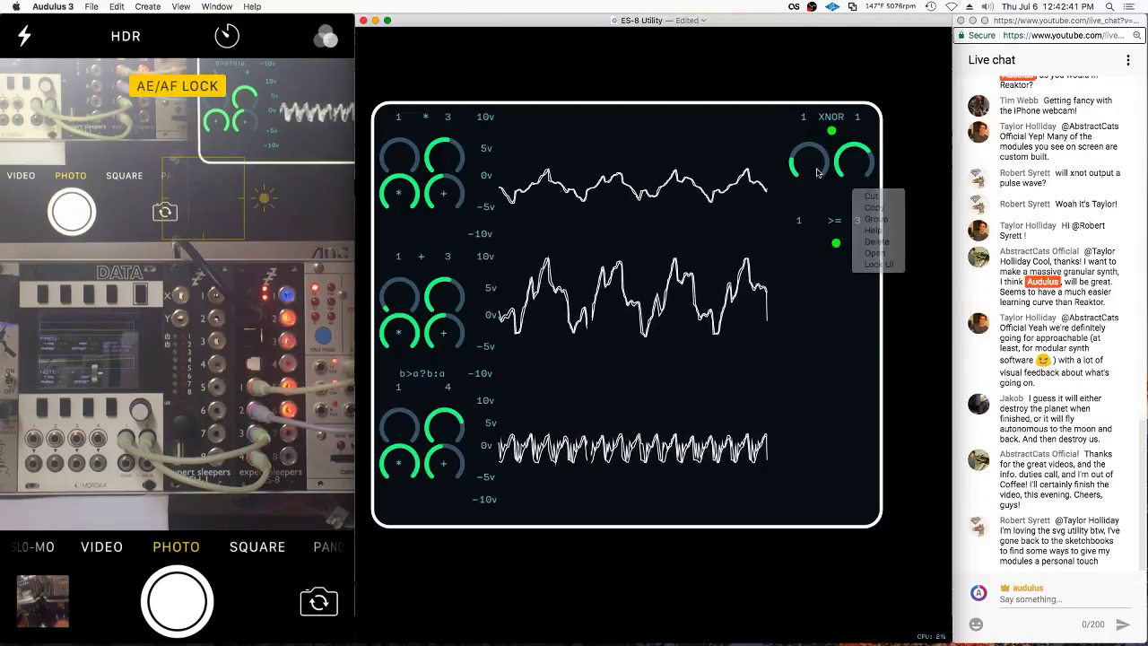
Rearrange the knobs around the >= comparator on the panel
{"action": "left_click_drag", "start_coordinate": [824, 167], "coordinate": [879, 369]}
{"action": "left_click_drag", "start_coordinate": [800, 153], "coordinate": [865, 160]}
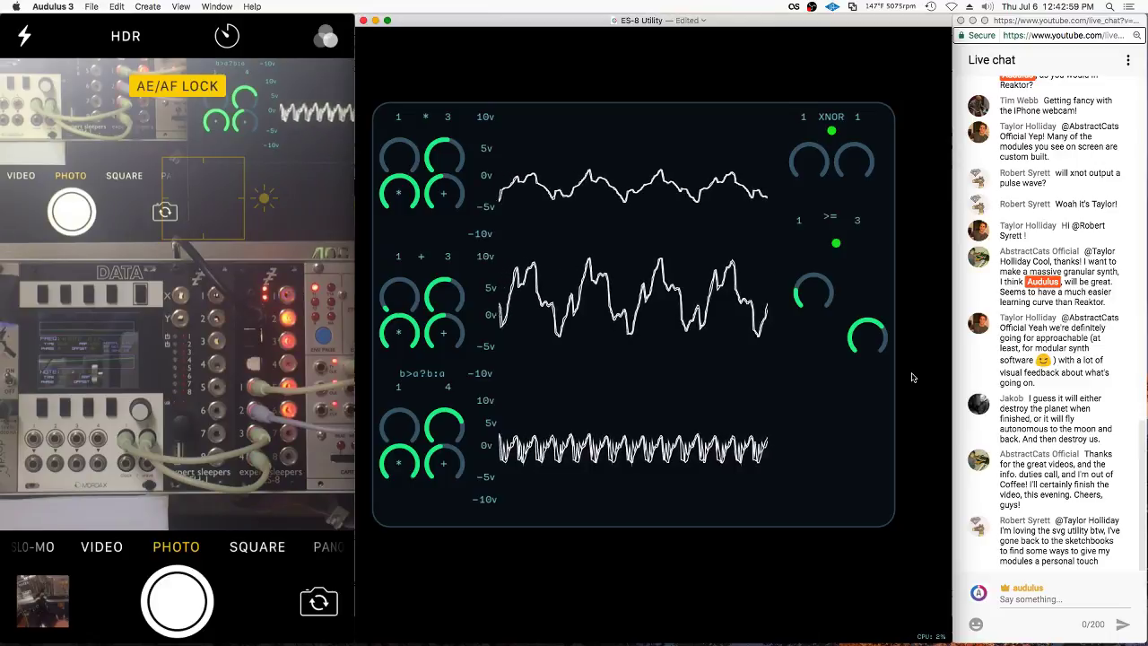
{"action": "right_click", "coordinate": [720, 69]}
{"action": "mouse_move", "coordinate": [789, 70]}
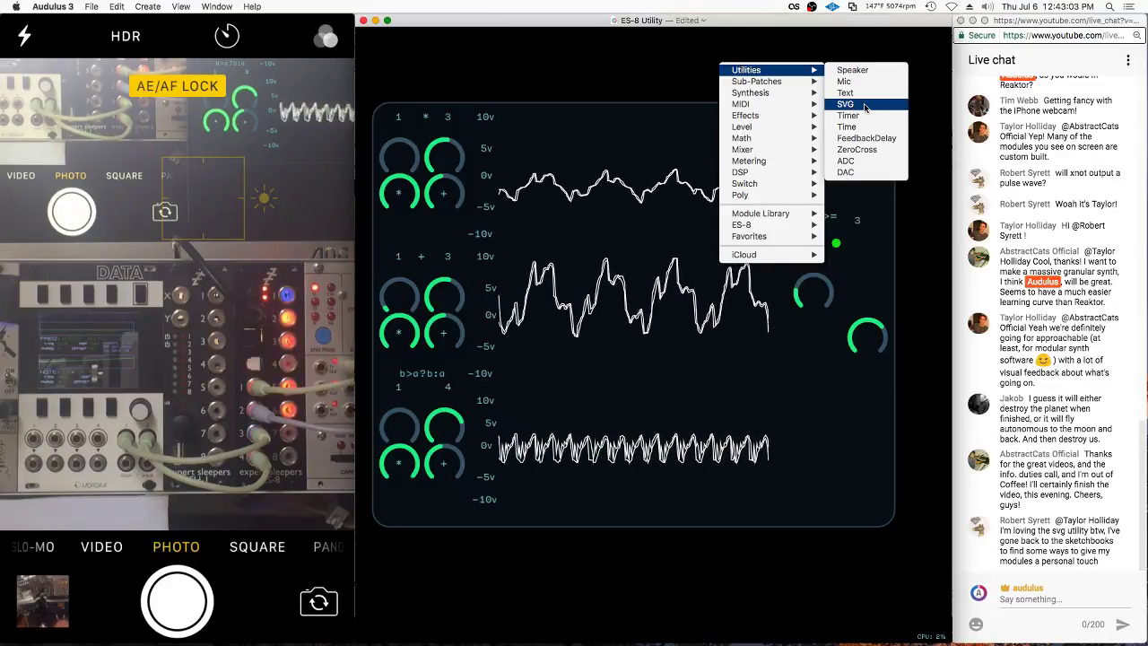
{"action": "left_click", "coordinate": [671, 76]}
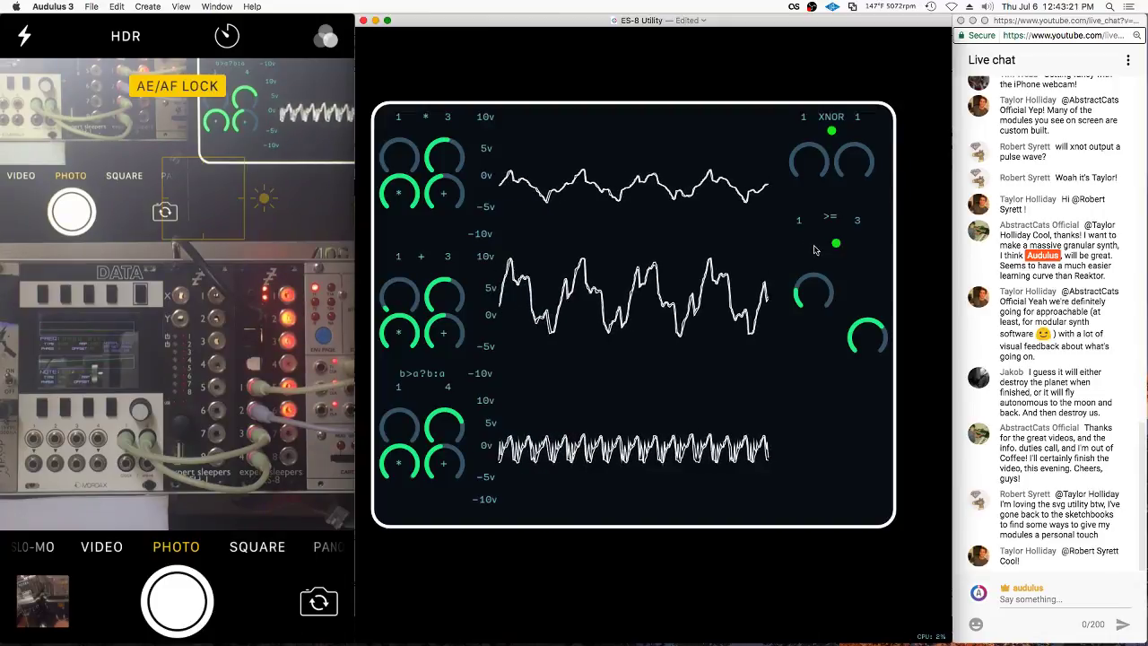
Unlock the UI, set both comparator knobs side by side under >=, and relock
{"action": "right_click", "coordinate": [814, 250]}
{"action": "left_click", "coordinate": [829, 221]}
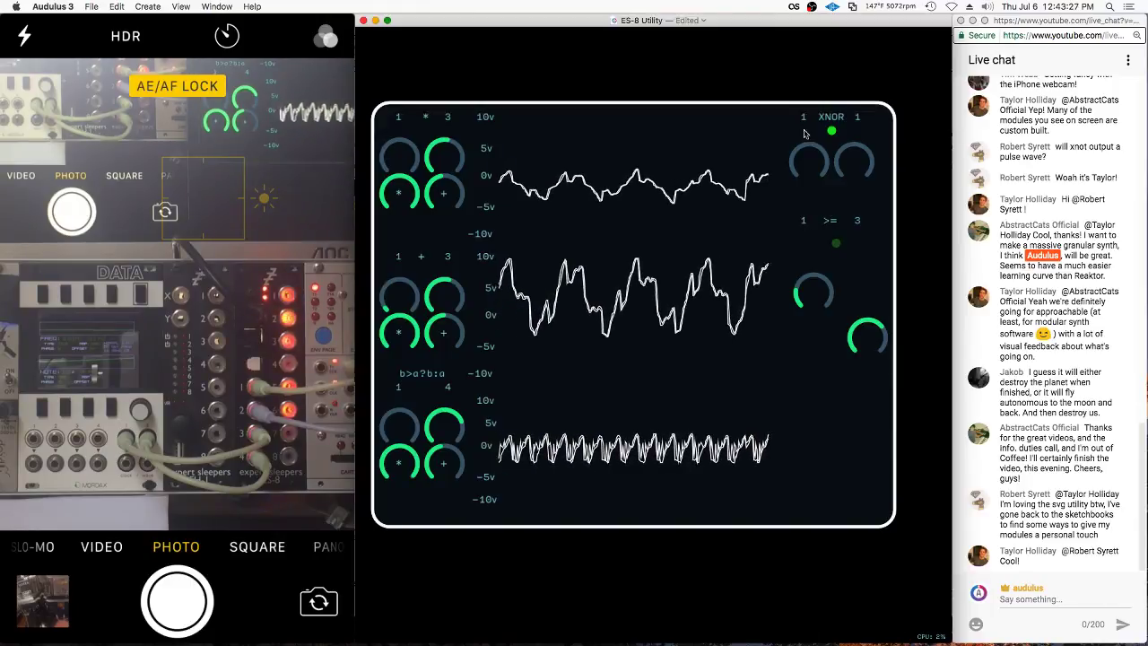
{"action": "left_click_drag", "start_coordinate": [820, 297], "coordinate": [818, 275]}
{"action": "scroll", "coordinate": [838, 258], "scroll_direction": "down", "scroll_amount": 1}
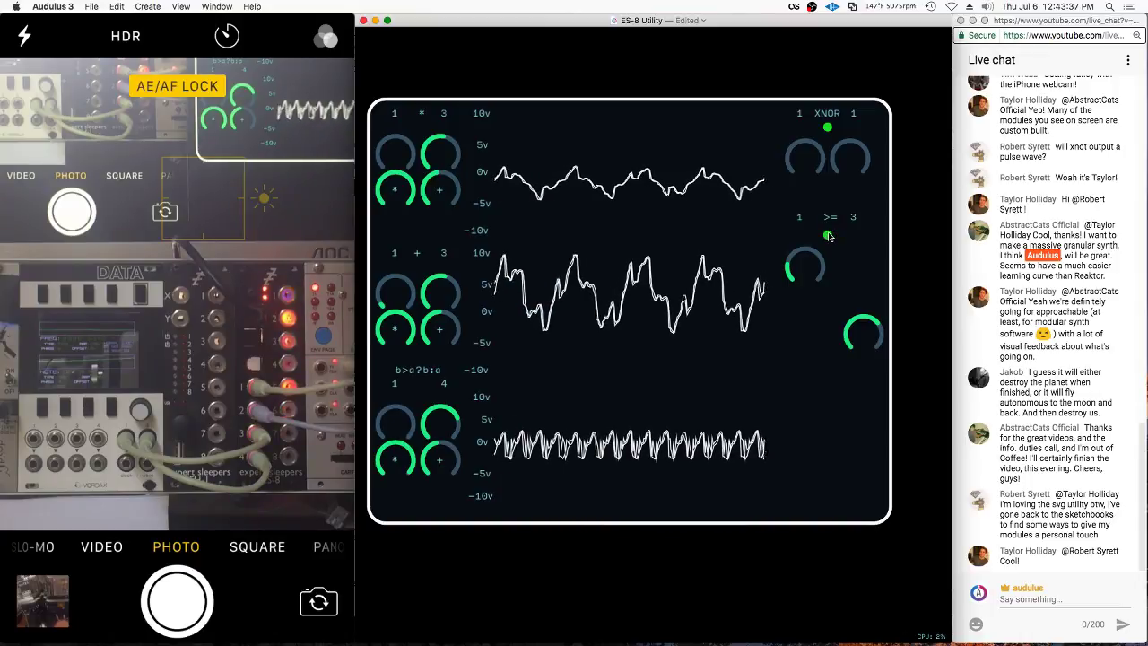
{"action": "left_click_drag", "start_coordinate": [866, 349], "coordinate": [853, 265]}
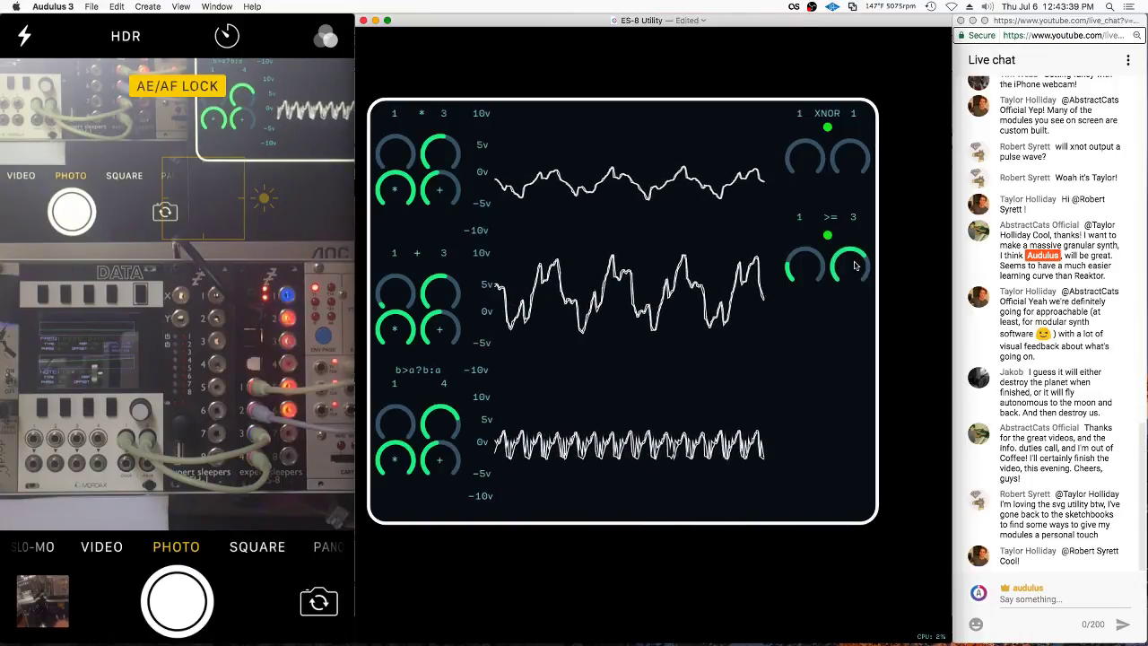
{"action": "right_click", "coordinate": [854, 266]}
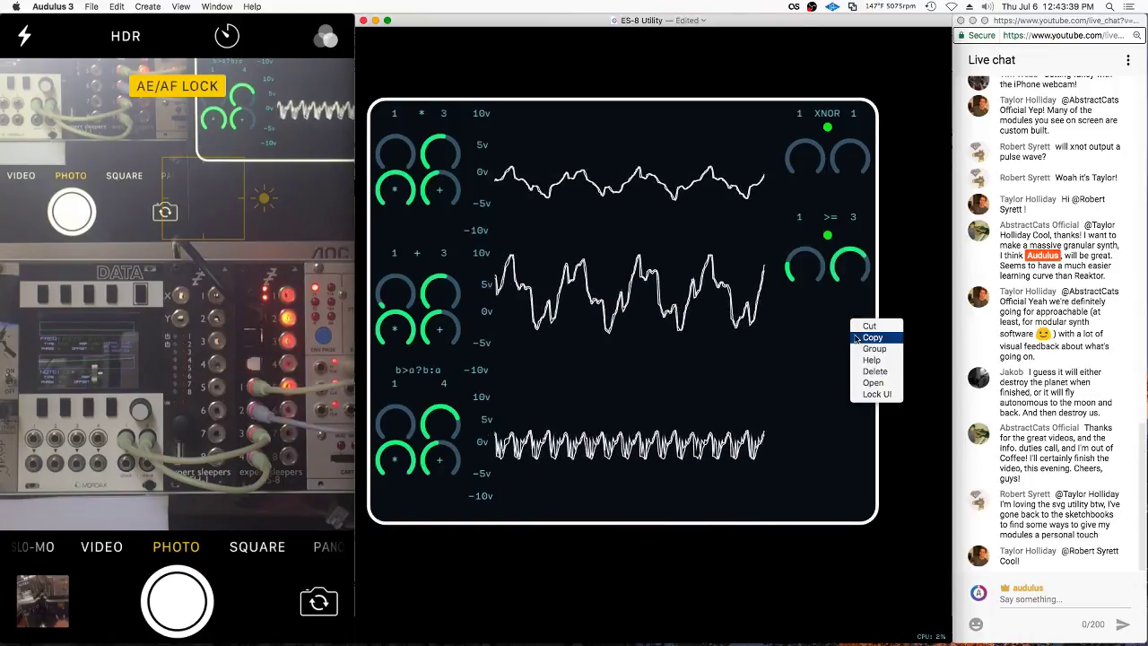
{"action": "left_click", "coordinate": [871, 394]}
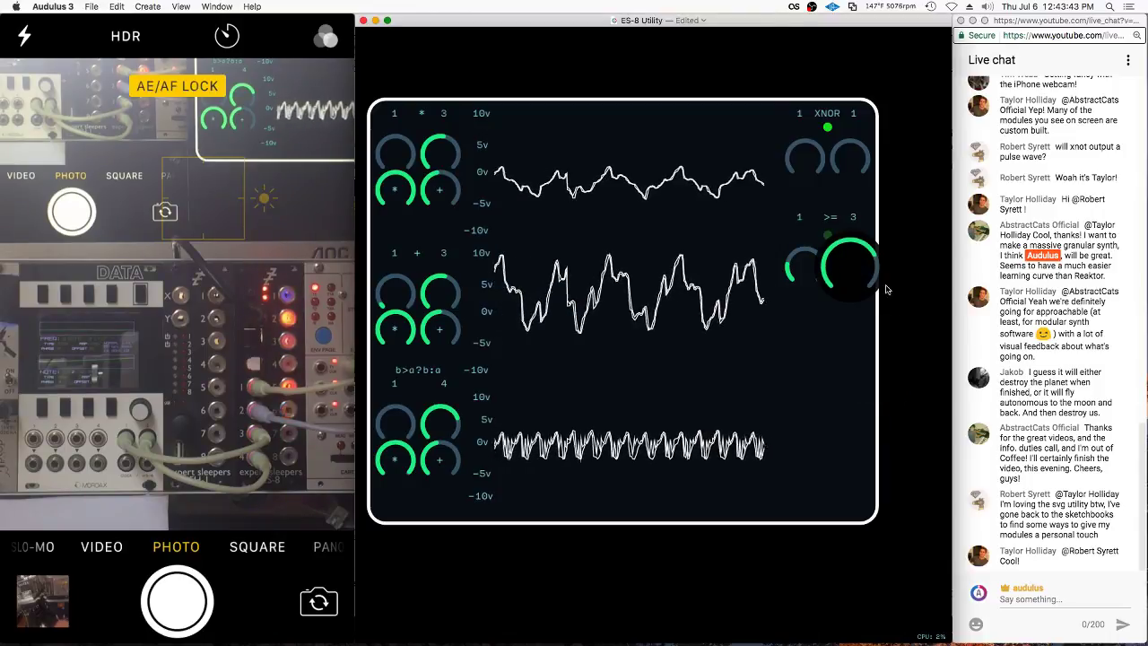
Turn the XNOR's second value to 3 and zoom out to the patch wiring
{"action": "left_click_drag", "start_coordinate": [850, 159], "coordinate": [859, 174]}
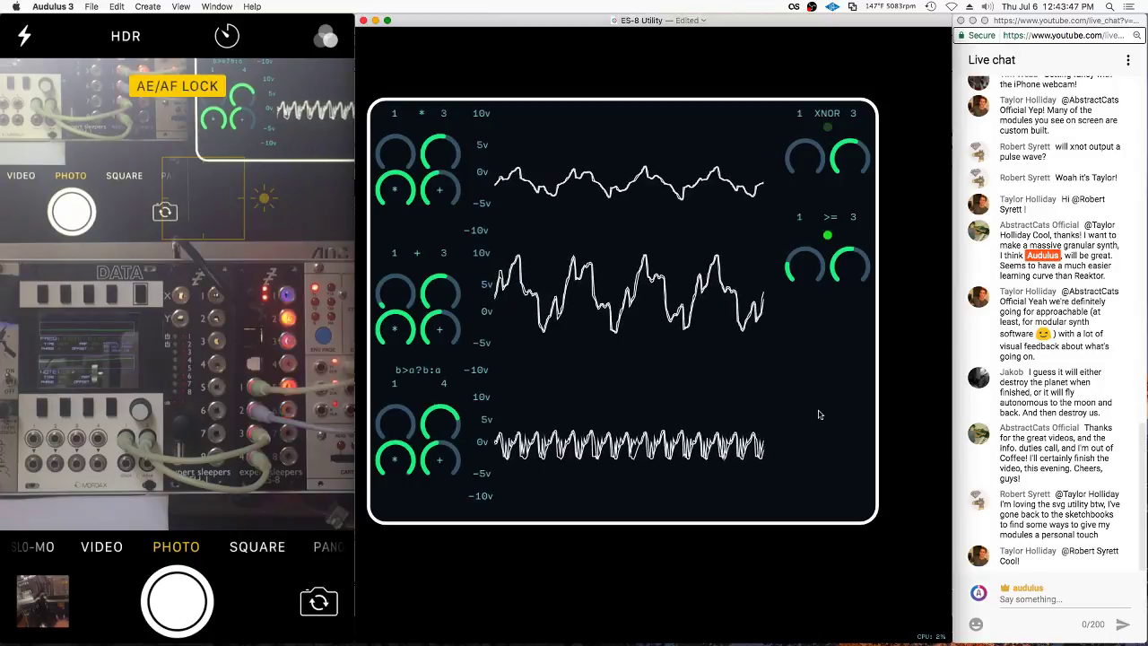
{"action": "scroll", "coordinate": [820, 350], "scroll_direction": "down", "scroll_amount": 1}
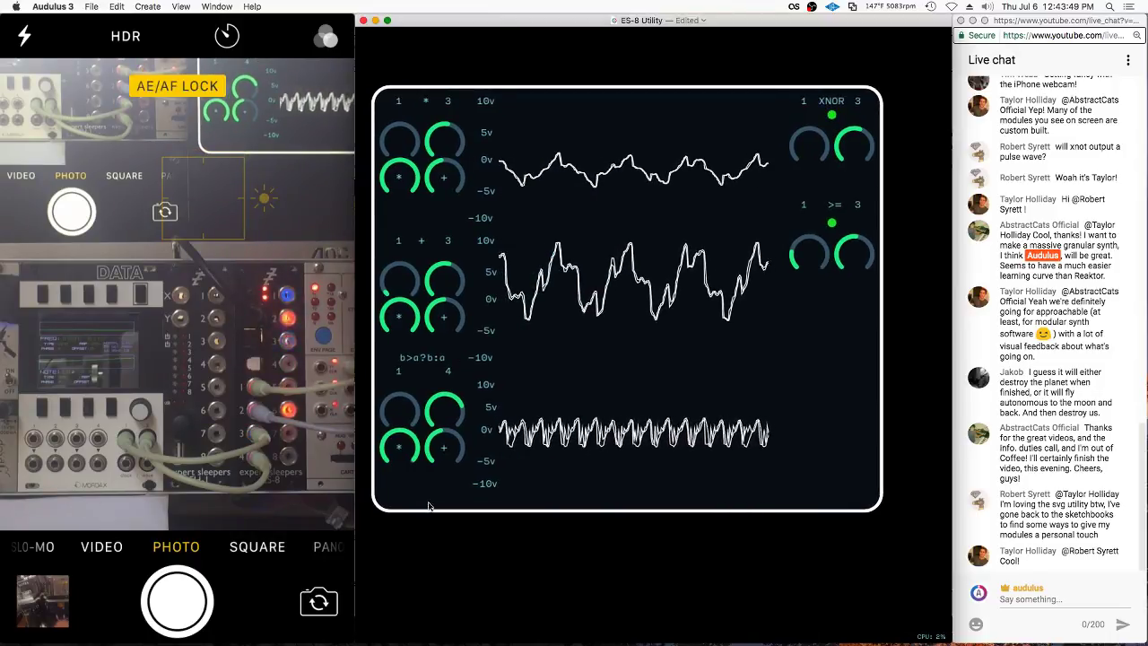
{"action": "scroll", "coordinate": [832, 390], "scroll_direction": "down", "scroll_amount": 5}
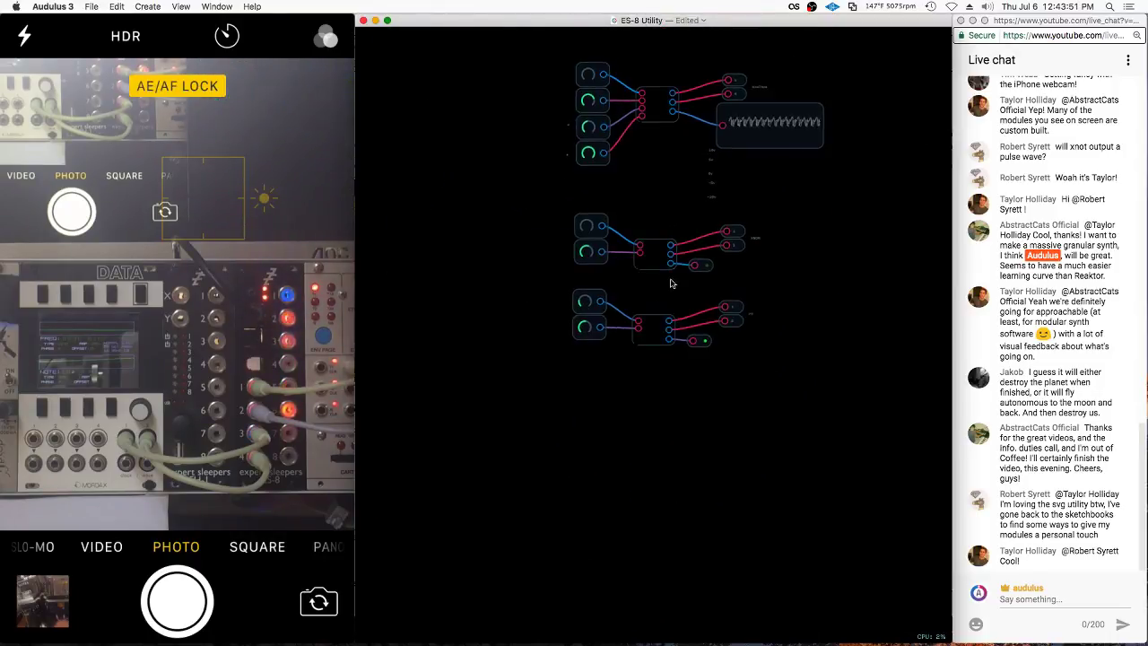
Shift the lower node groups down and duplicate the scope group below the original
{"action": "left_click_drag", "start_coordinate": [793, 226], "coordinate": [777, 552]}
{"action": "mouse_move", "coordinate": [733, 232]}
{"action": "left_mouse_down"}
{"action": "mouse_move", "coordinate": [750, 293]}
{"action": "mouse_move", "coordinate": [743, 462]}
{"action": "left_mouse_up"}
{"action": "scroll", "coordinate": [689, 341], "scroll_direction": "up", "scroll_amount": 5}
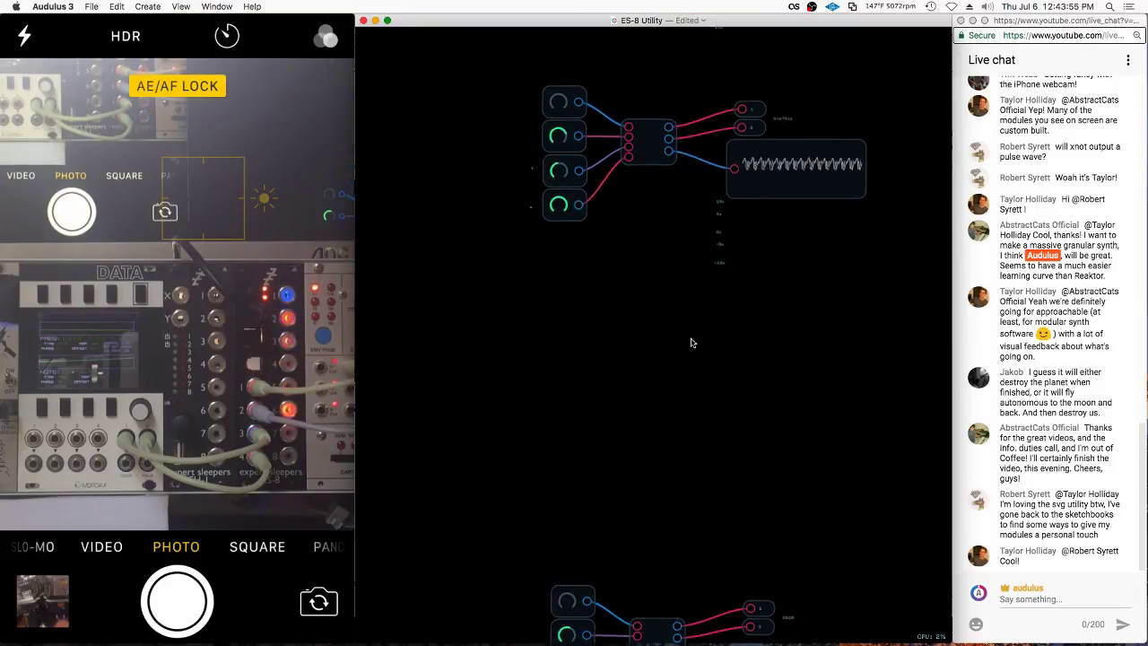
{"action": "mouse_move", "coordinate": [787, 146]}
{"action": "left_mouse_down"}
{"action": "mouse_move", "coordinate": [405, 372]}
{"action": "mouse_move", "coordinate": [906, 211]}
{"action": "left_mouse_up"}
{"action": "key", "text": "super+d"}
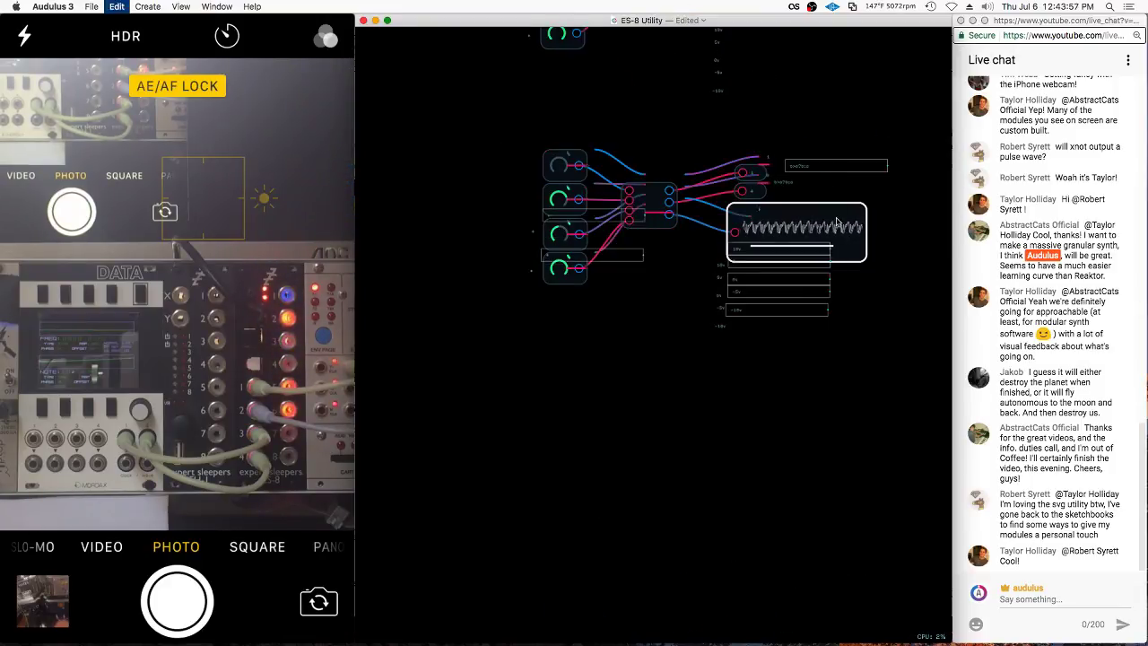
{"action": "mouse_move", "coordinate": [823, 227]}
{"action": "left_mouse_down"}
{"action": "mouse_move", "coordinate": [792, 492]}
{"action": "mouse_move", "coordinate": [811, 458]}
{"action": "left_mouse_up"}
{"action": "left_click", "coordinate": [806, 355]}
{"action": "scroll", "coordinate": [672, 449], "scroll_direction": "up", "scroll_amount": 10}
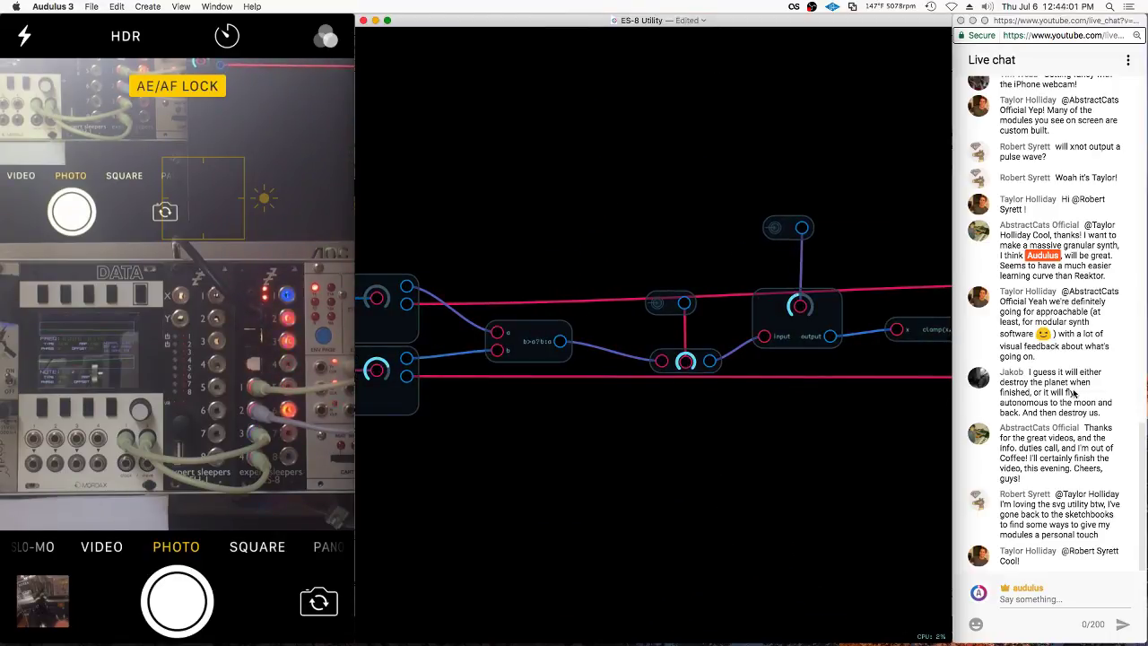
{"action": "scroll", "coordinate": [1068, 404], "scroll_direction": "up", "scroll_amount": 3}
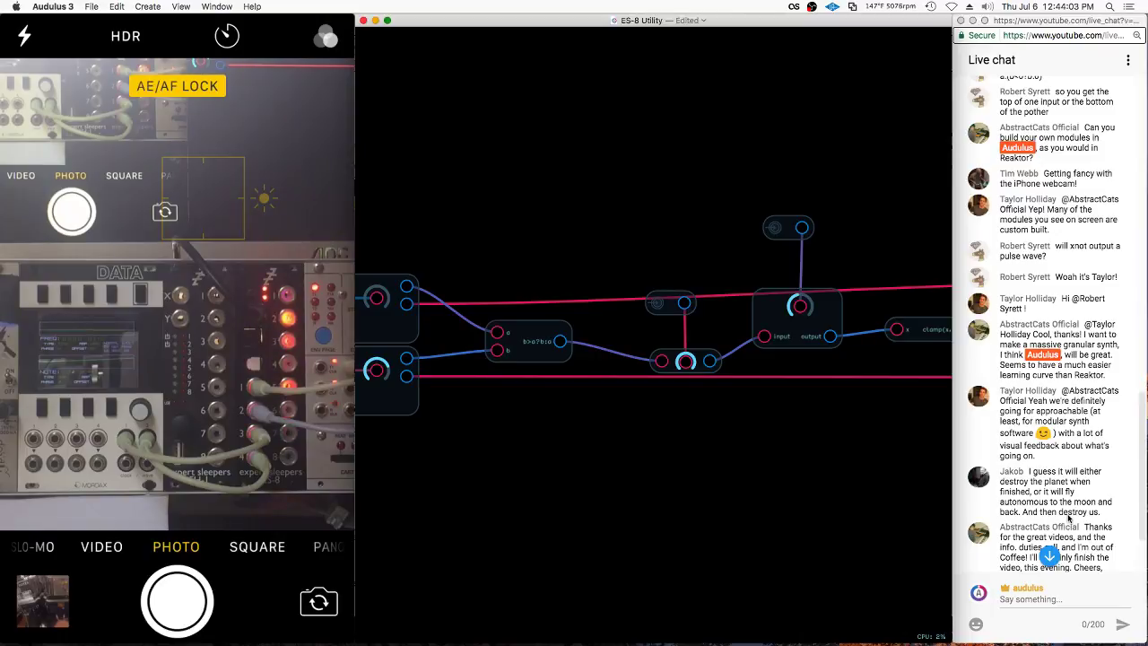
{"action": "scroll", "coordinate": [1068, 527], "scroll_direction": "up", "scroll_amount": 2}
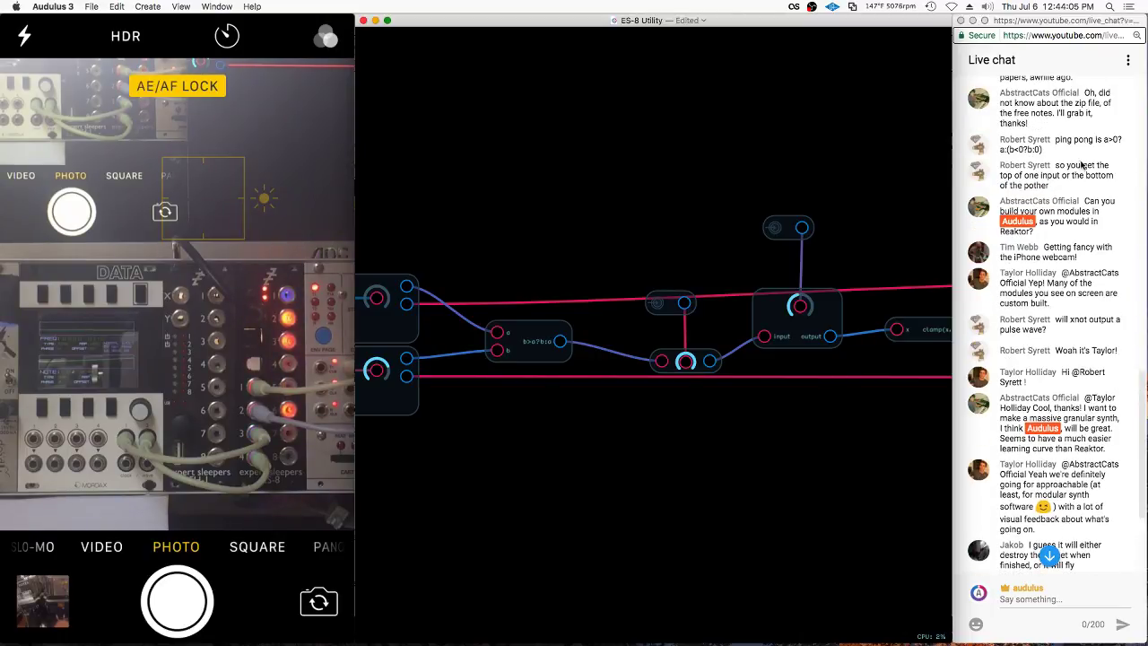
Change the copy's expression node to a>0?a:(b<0?b:0) and return to the main patch
{"action": "left_click", "coordinate": [1111, 151]}
{"action": "left_click_drag", "start_coordinate": [1105, 140], "coordinate": [1043, 150]}
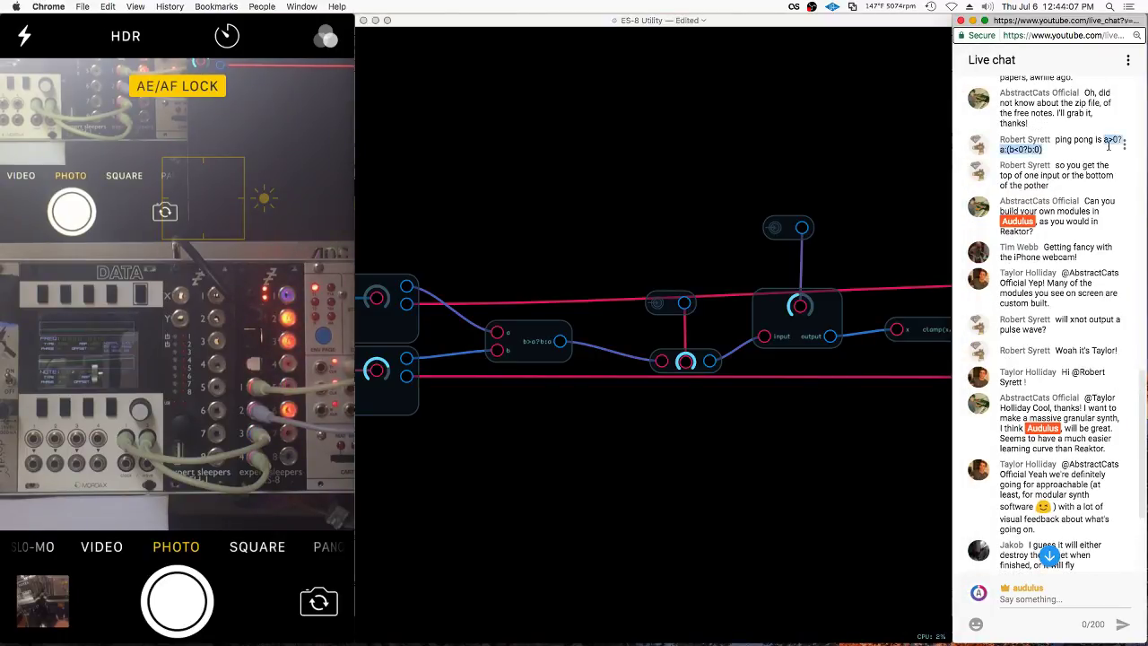
{"action": "right_click", "coordinate": [515, 339]}
{"action": "right_click", "coordinate": [519, 337]}
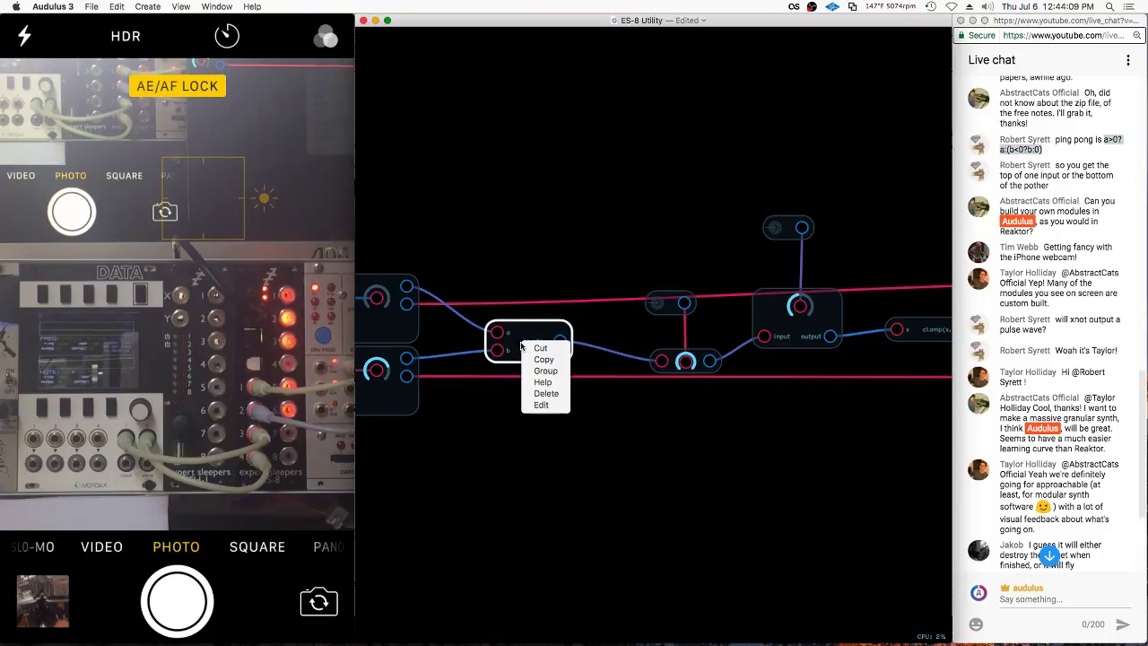
{"action": "left_click", "coordinate": [547, 409]}
{"action": "type", "text": "a>0?a:(b<0?b:0)"}
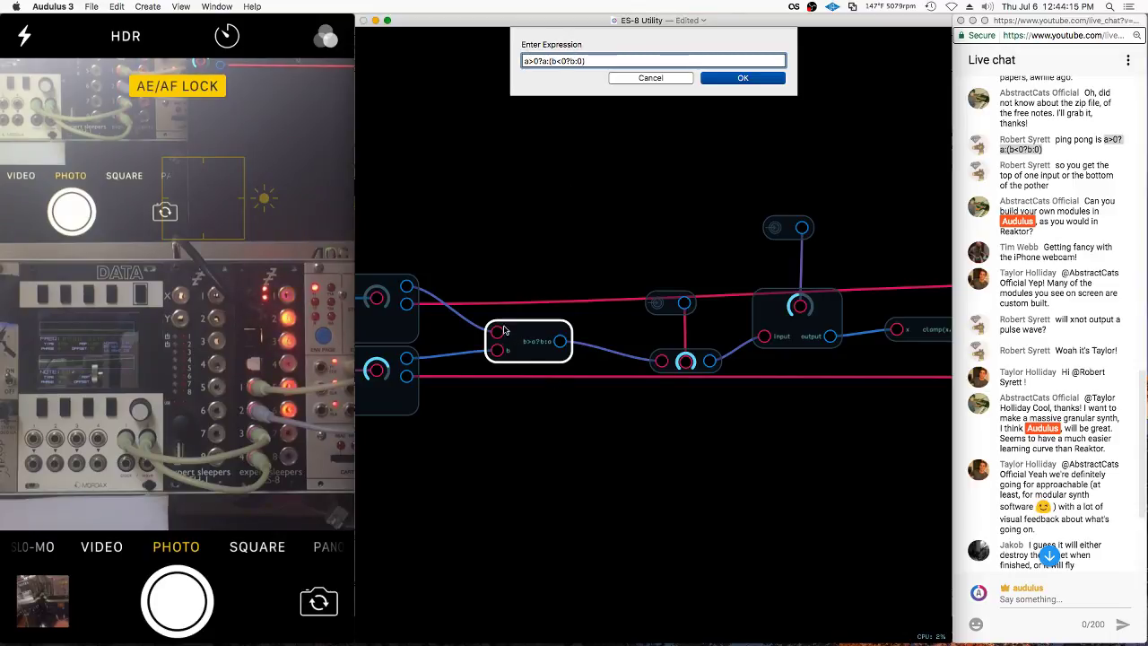
{"action": "left_click", "coordinate": [743, 79]}
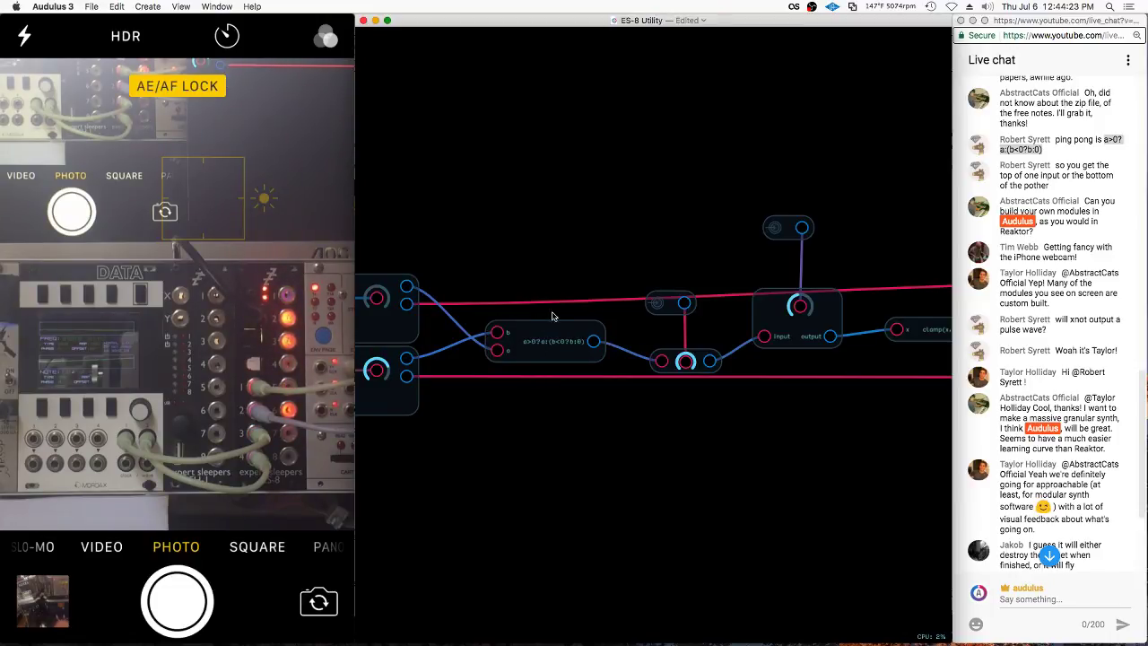
{"action": "double_click", "coordinate": [580, 282]}
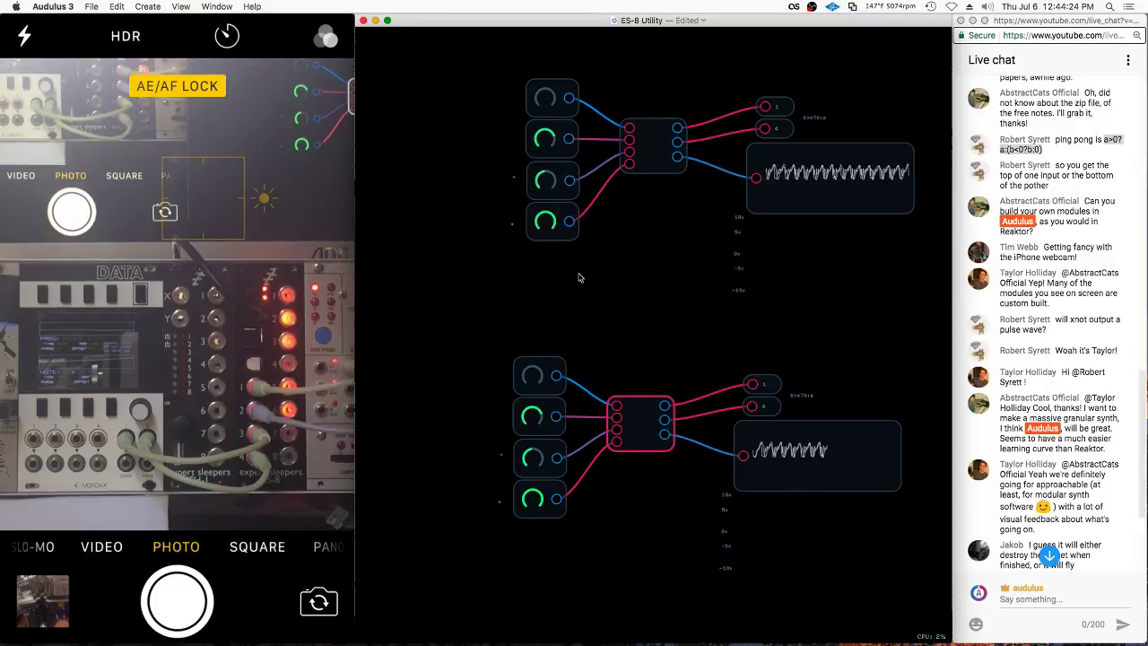
Turn the lower group's third knob down so the scope draws arched ping-pong humps
{"action": "left_click", "coordinate": [661, 248]}
{"action": "scroll", "coordinate": [790, 466], "scroll_direction": "up", "scroll_amount": 5}
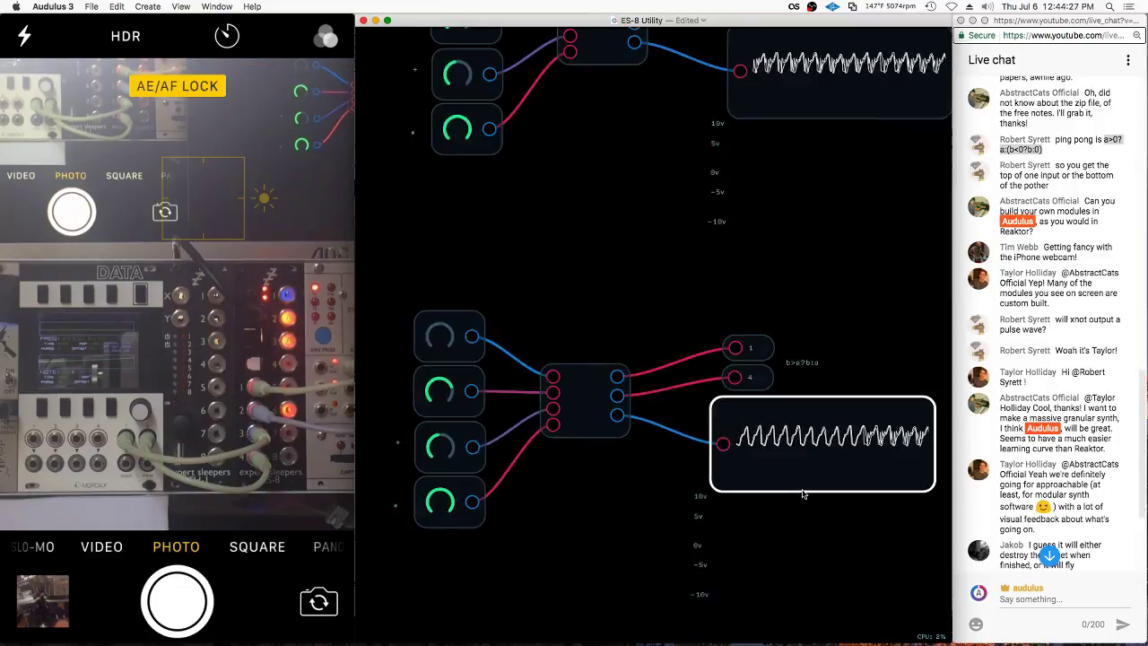
{"action": "scroll", "coordinate": [628, 377], "scroll_direction": "left", "scroll_amount": 3}
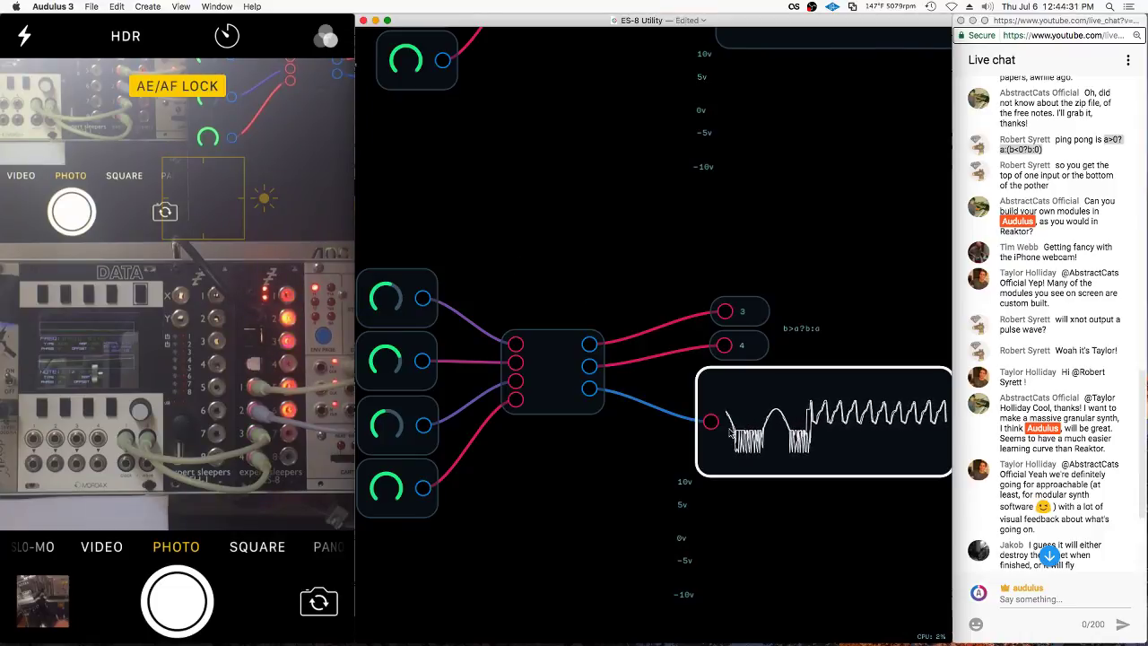
{"action": "scroll", "coordinate": [707, 453], "scroll_direction": "down", "scroll_amount": 3}
{"action": "scroll", "coordinate": [707, 454], "scroll_direction": "up", "scroll_amount": 2}
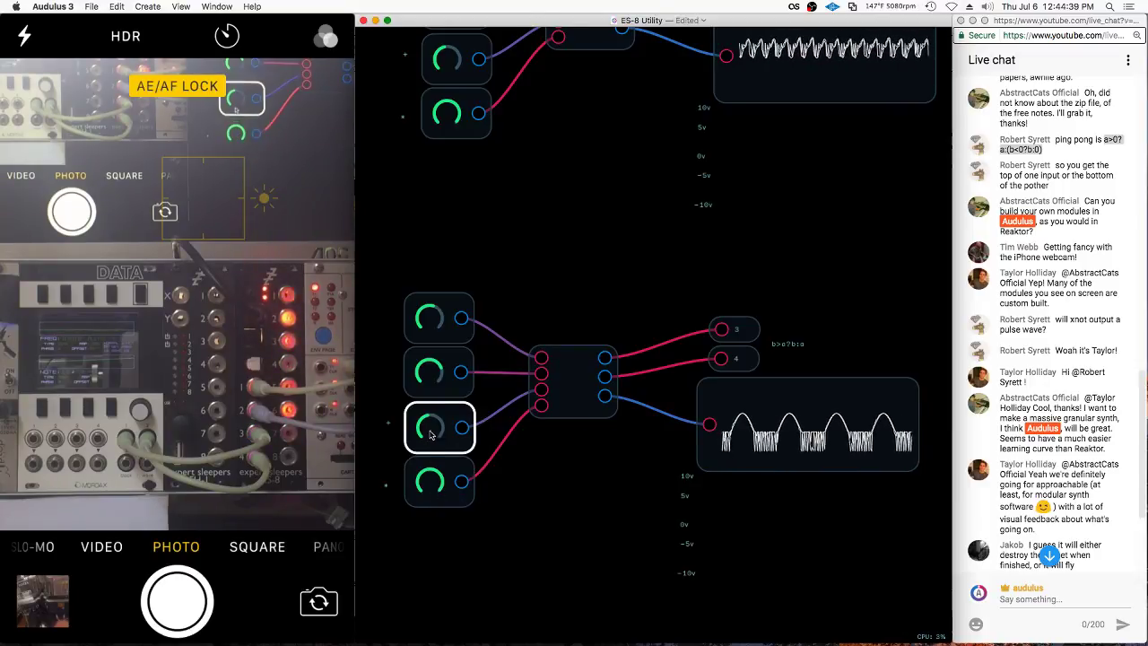
{"action": "left_click_drag", "start_coordinate": [444, 426], "coordinate": [472, 421]}
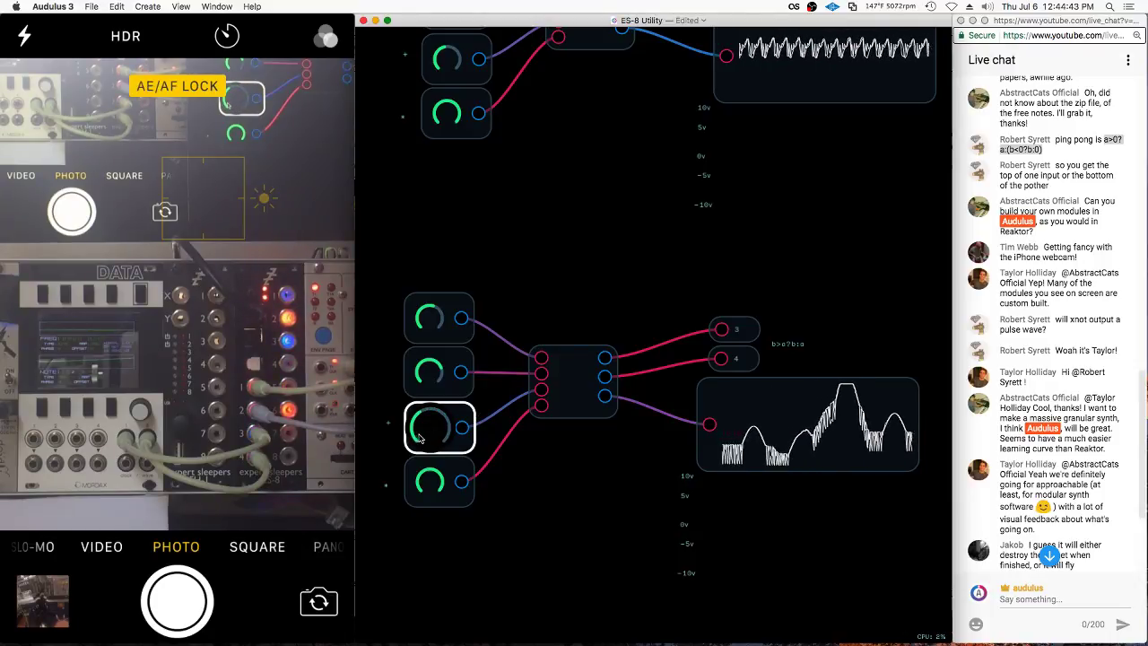
{"action": "left_click_drag", "start_coordinate": [419, 437], "coordinate": [428, 422]}
Remove the scope from the module's panel and check output 3's options without deleting it
{"action": "right_click", "coordinate": [810, 428]}
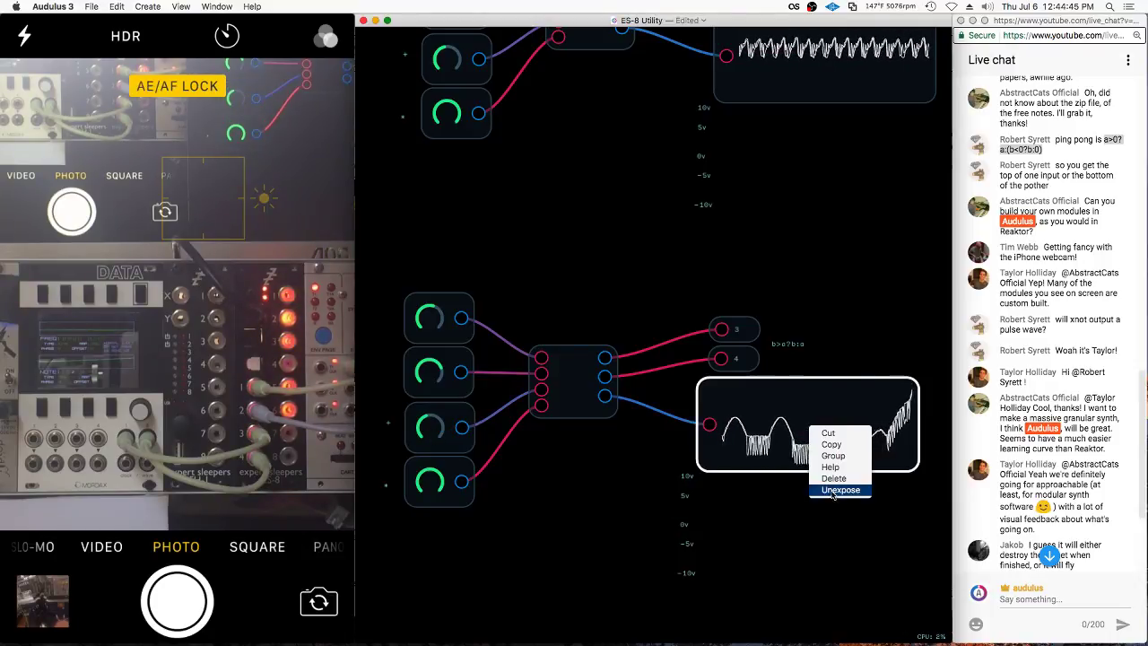
{"action": "left_click", "coordinate": [833, 490]}
{"action": "left_click", "coordinate": [735, 329]}
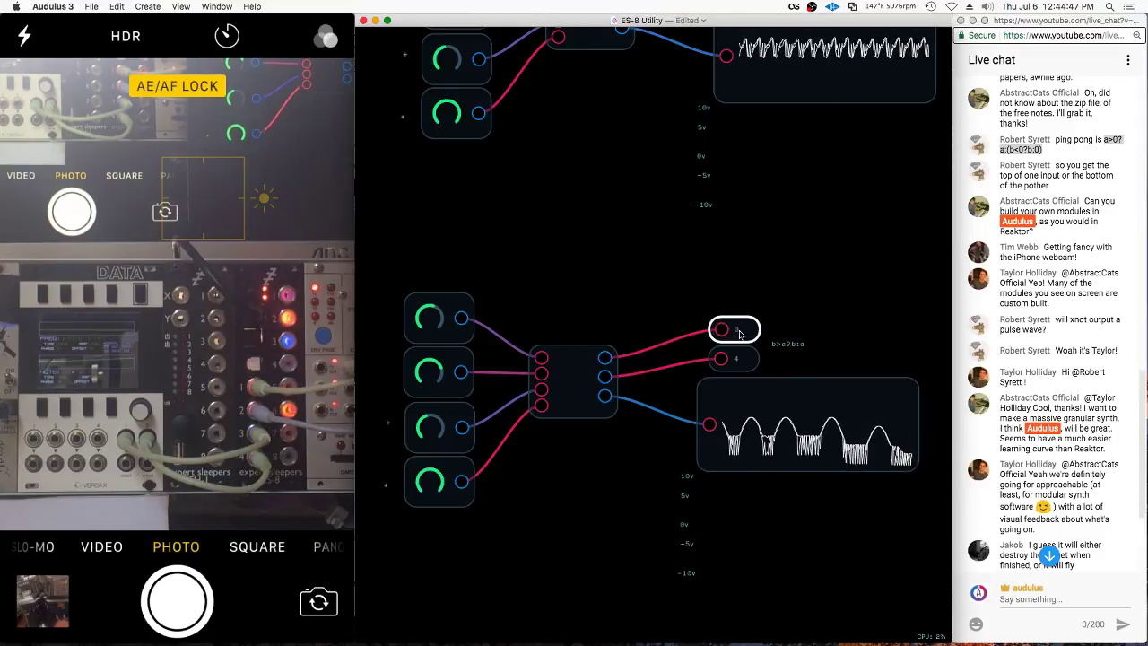
{"action": "right_click", "coordinate": [744, 328]}
{"action": "left_click", "coordinate": [745, 328]}
{"action": "right_click", "coordinate": [745, 327]}
{"action": "left_click", "coordinate": [741, 360]}
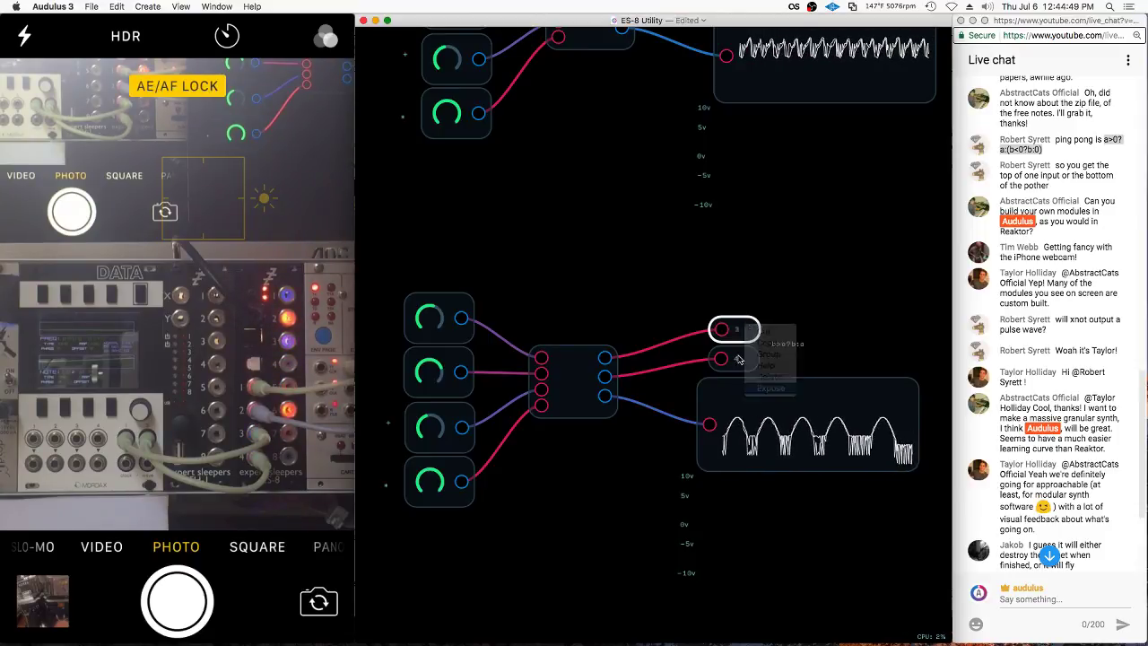
Take output 4 off the module's panel, then put it back
{"action": "left_click", "coordinate": [741, 360]}
{"action": "right_click", "coordinate": [743, 360]}
{"action": "left_click", "coordinate": [742, 364]}
{"action": "right_click", "coordinate": [742, 364]}
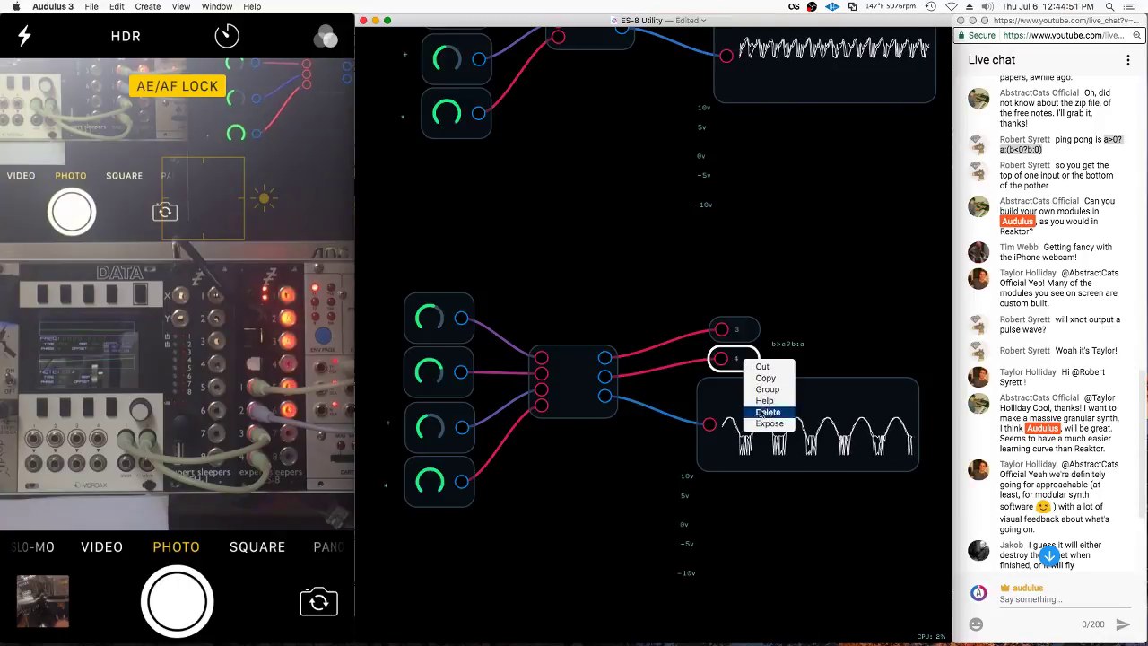
{"action": "left_click", "coordinate": [808, 328]}
{"action": "right_click", "coordinate": [787, 345]}
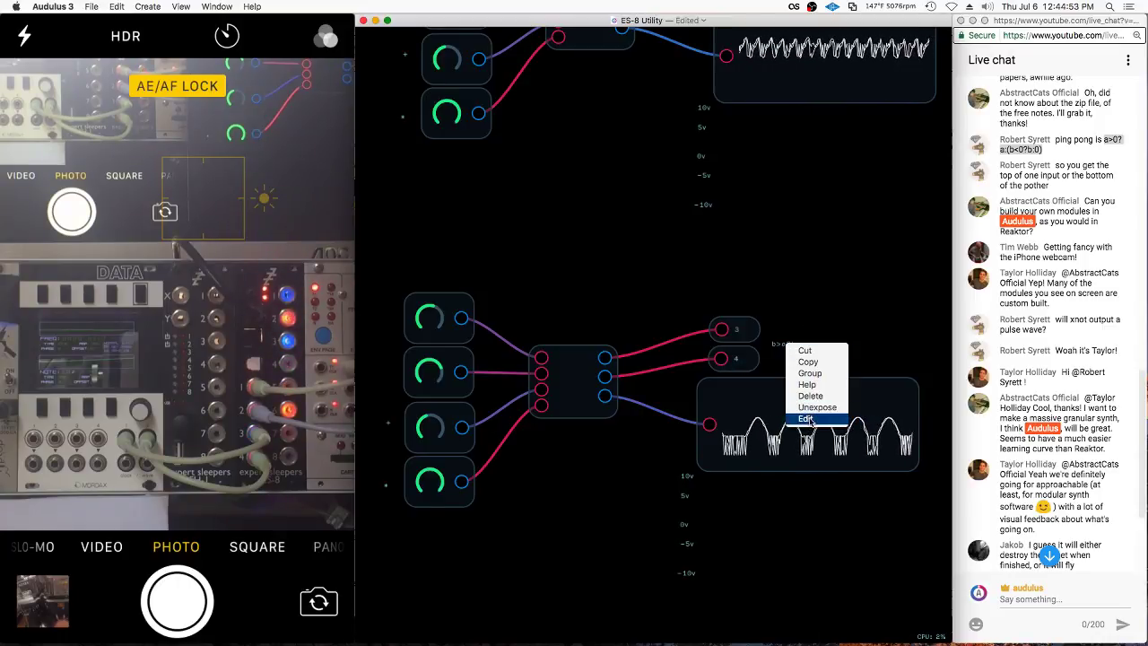
{"action": "left_click", "coordinate": [817, 408]}
{"action": "right_click", "coordinate": [780, 342]}
{"action": "left_click", "coordinate": [780, 342]}
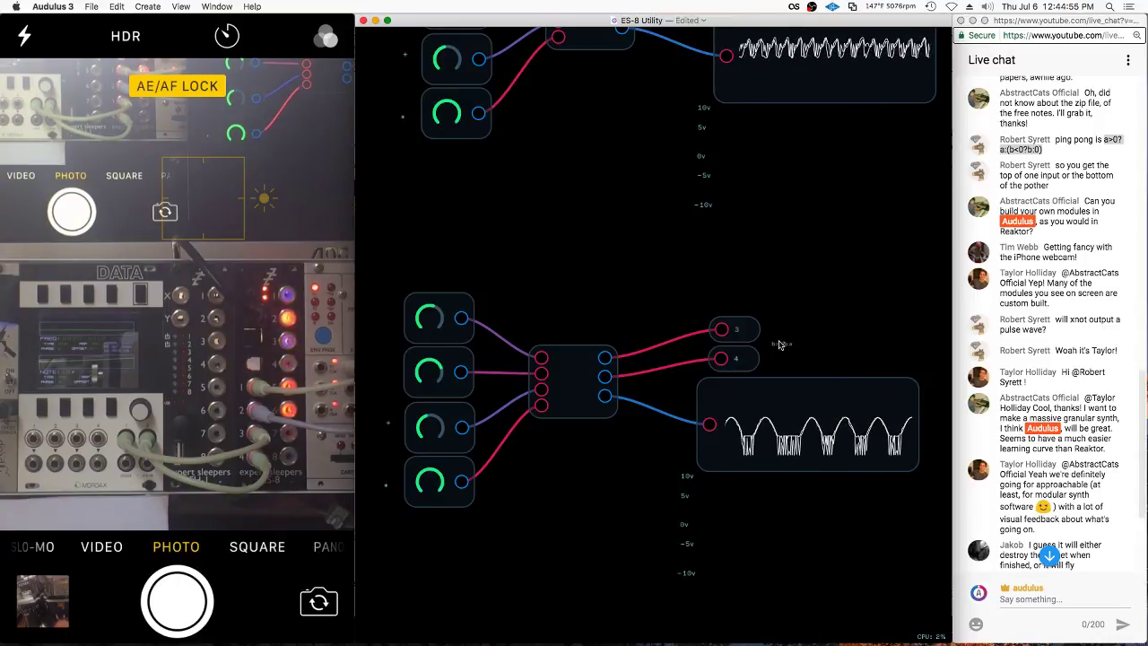
{"action": "right_click", "coordinate": [779, 341]}
{"action": "left_click", "coordinate": [805, 403]}
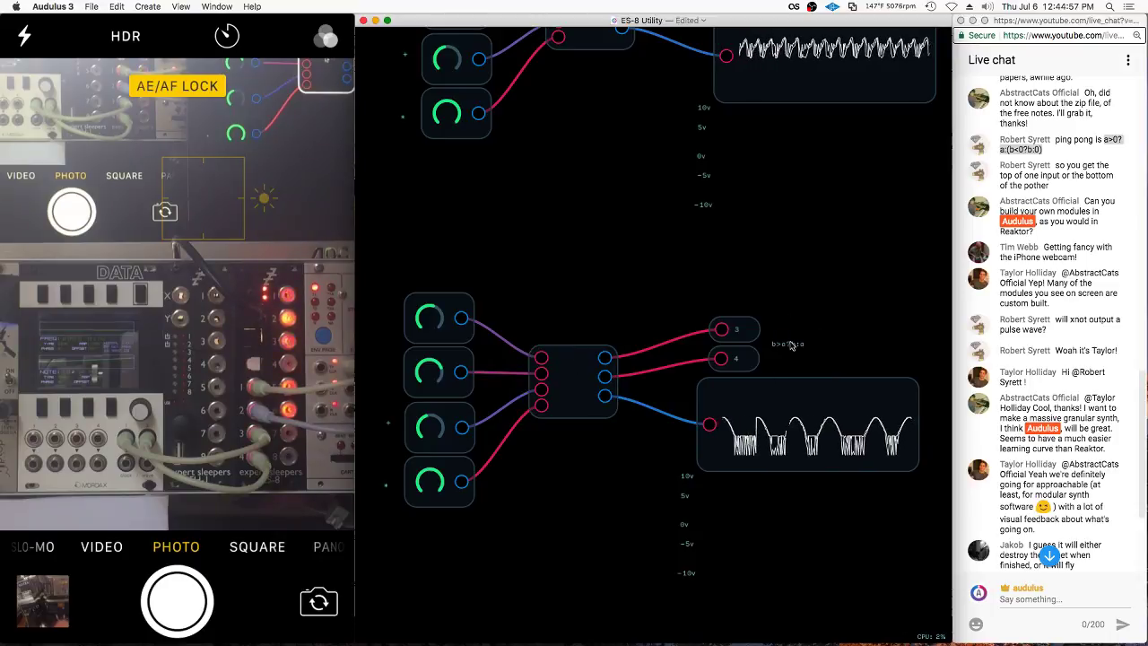
Replace the expression node's b>a?b:a formula with a>0?a:(b<0?b:0)
{"action": "right_click", "coordinate": [805, 343]}
{"action": "left_click", "coordinate": [823, 416]}
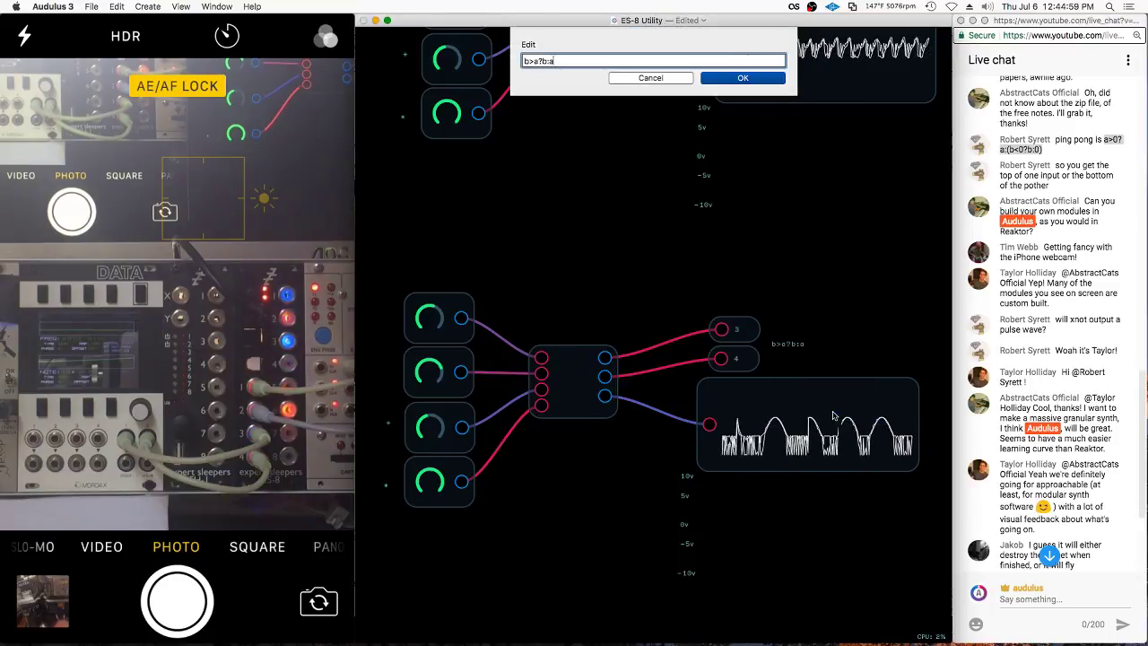
{"action": "type", "text": "a>0?a:(b<0?b:0)"}
{"action": "key", "text": "Return"}
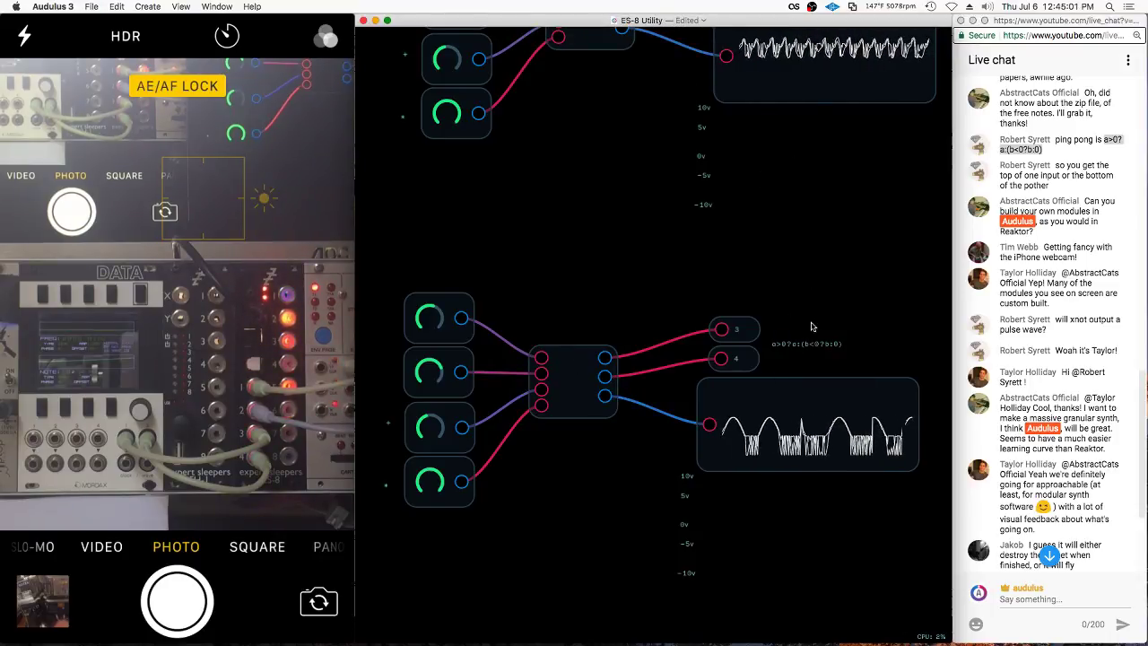
{"action": "left_click_drag", "start_coordinate": [542, 432], "coordinate": [388, 426]}
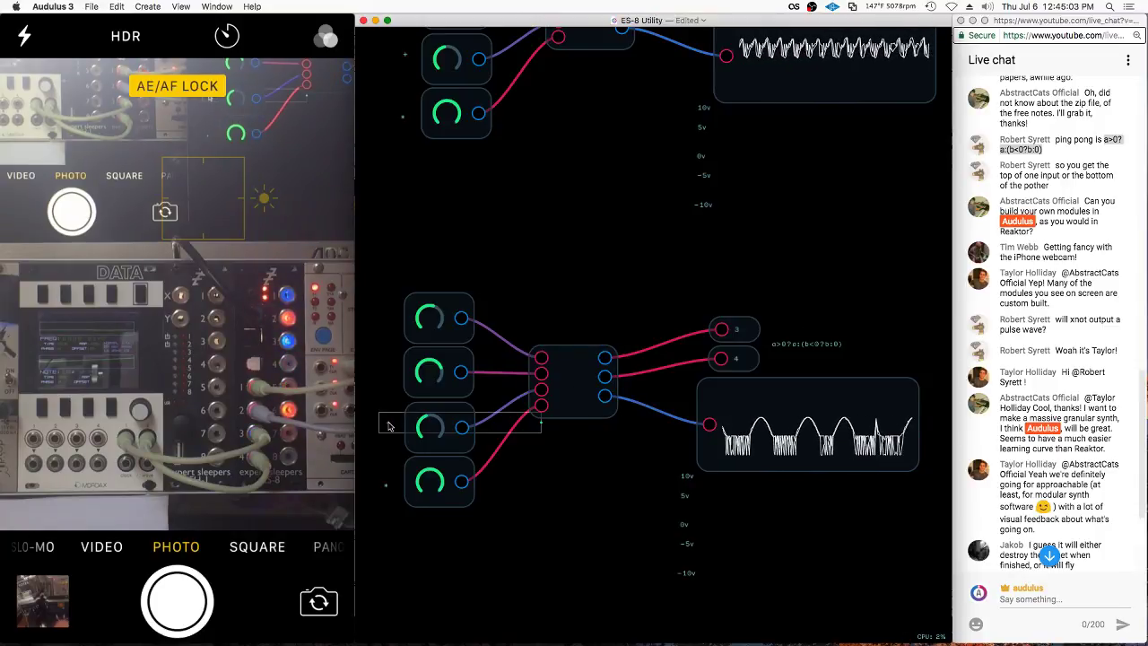
Open and close the selected knob's options menu without making changes
{"action": "right_click", "coordinate": [388, 426]}
{"action": "left_click", "coordinate": [389, 429]}
{"action": "right_click", "coordinate": [389, 426]}
{"action": "left_click", "coordinate": [388, 451]}
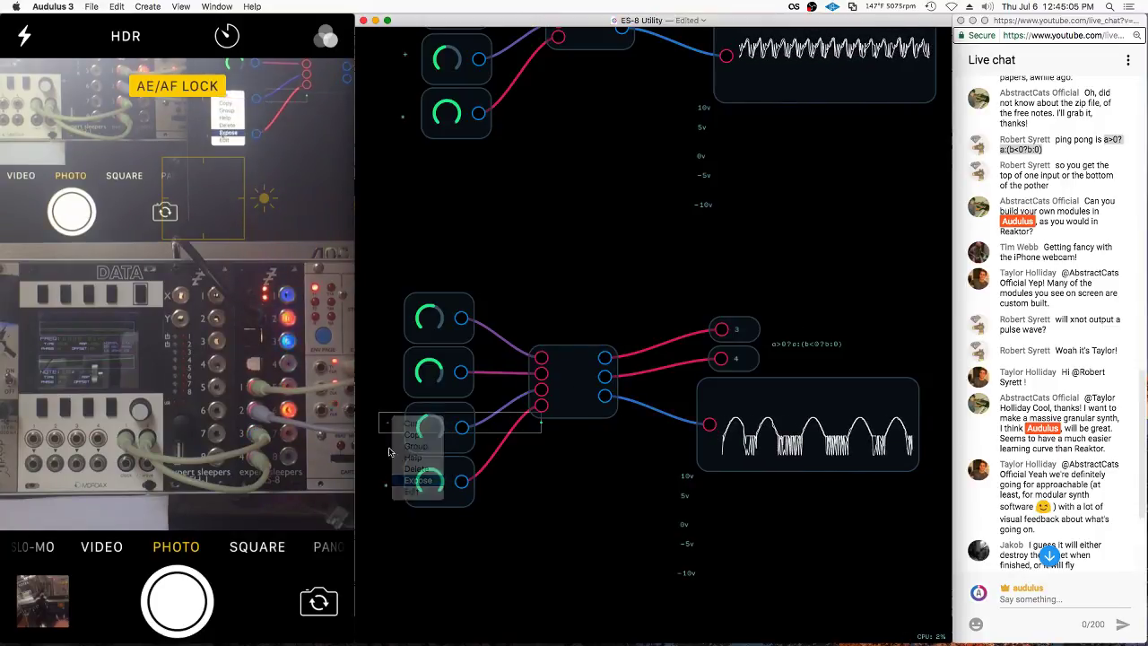
{"action": "right_click", "coordinate": [386, 490]}
{"action": "left_click", "coordinate": [426, 551]}
{"action": "right_click", "coordinate": [386, 490]}
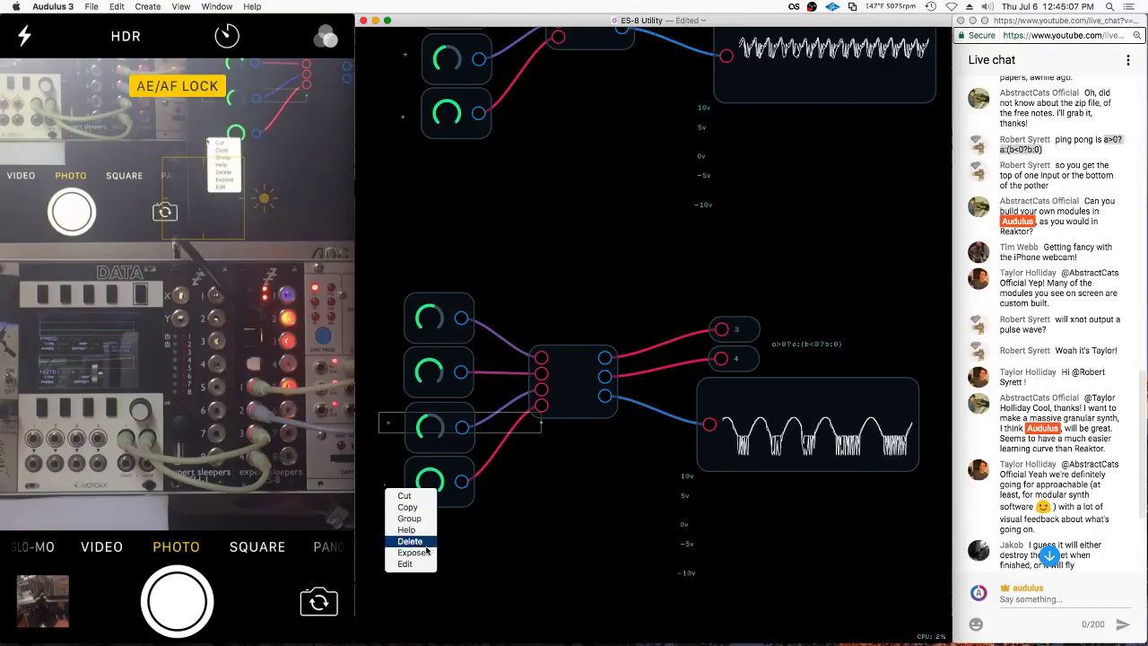
{"action": "left_click", "coordinate": [406, 563]}
Turn the upper group's knobs 2–4 and the lower group's knobs to zero, then exit the sub-patch
{"action": "scroll", "coordinate": [574, 404], "scroll_direction": "up", "scroll_amount": 6}
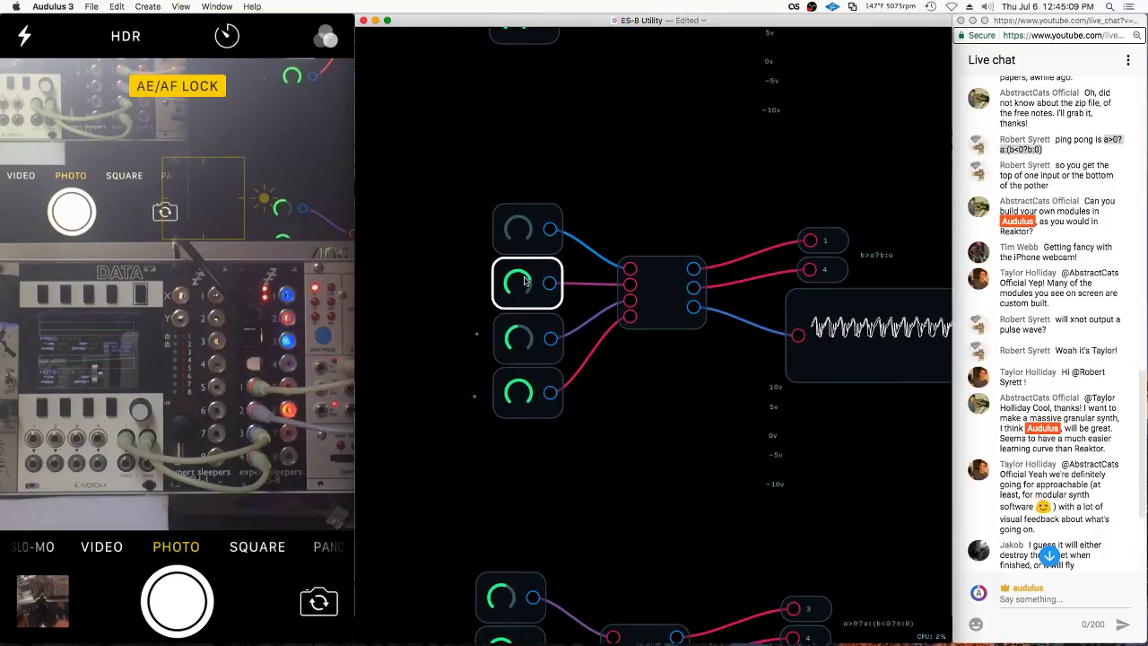
{"action": "left_click_drag", "start_coordinate": [524, 280], "coordinate": [600, 489]}
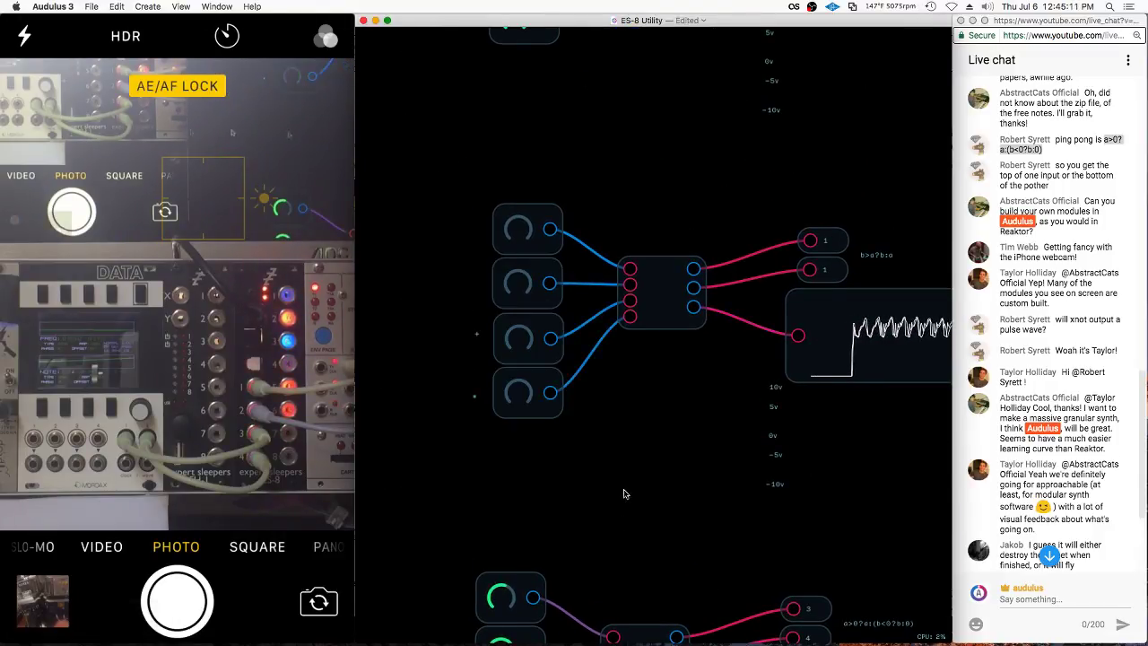
{"action": "scroll", "coordinate": [633, 484], "scroll_direction": "down", "scroll_amount": 6}
{"action": "left_click_drag", "start_coordinate": [515, 366], "coordinate": [460, 398]}
{"action": "left_click_drag", "start_coordinate": [529, 416], "coordinate": [466, 424]}
{"action": "left_click_drag", "start_coordinate": [538, 459], "coordinate": [549, 464]}
{"action": "double_click", "coordinate": [647, 486]}
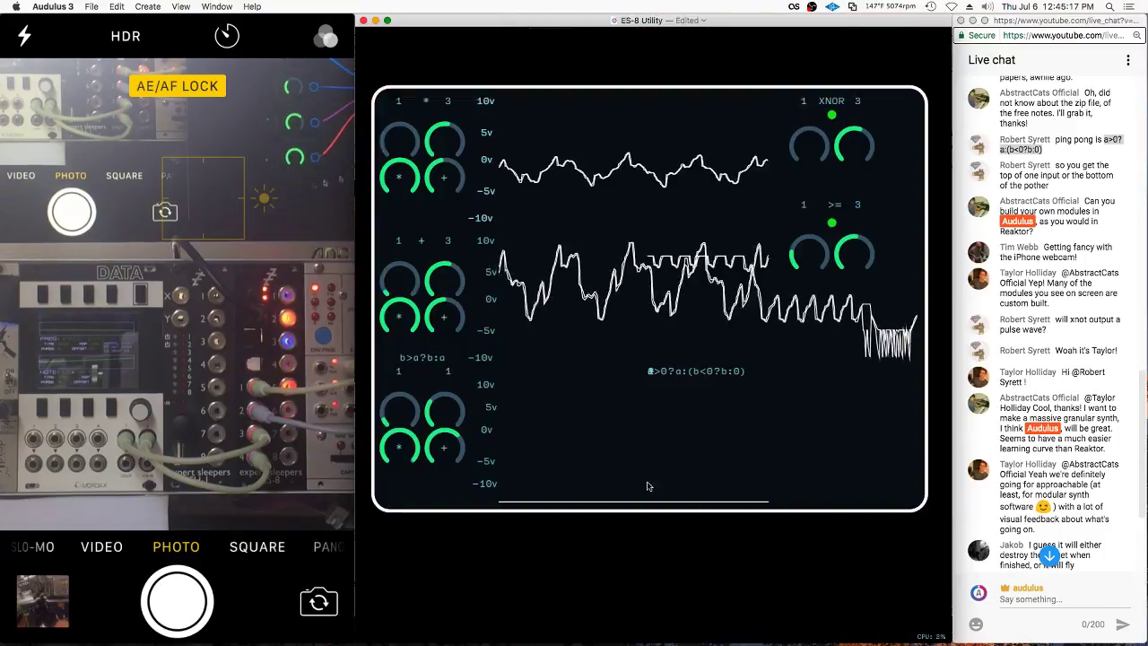
Add another knob to the panel's third section and move knobs down to the bottom row
{"action": "scroll", "coordinate": [430, 322], "scroll_direction": "down", "scroll_amount": 3}
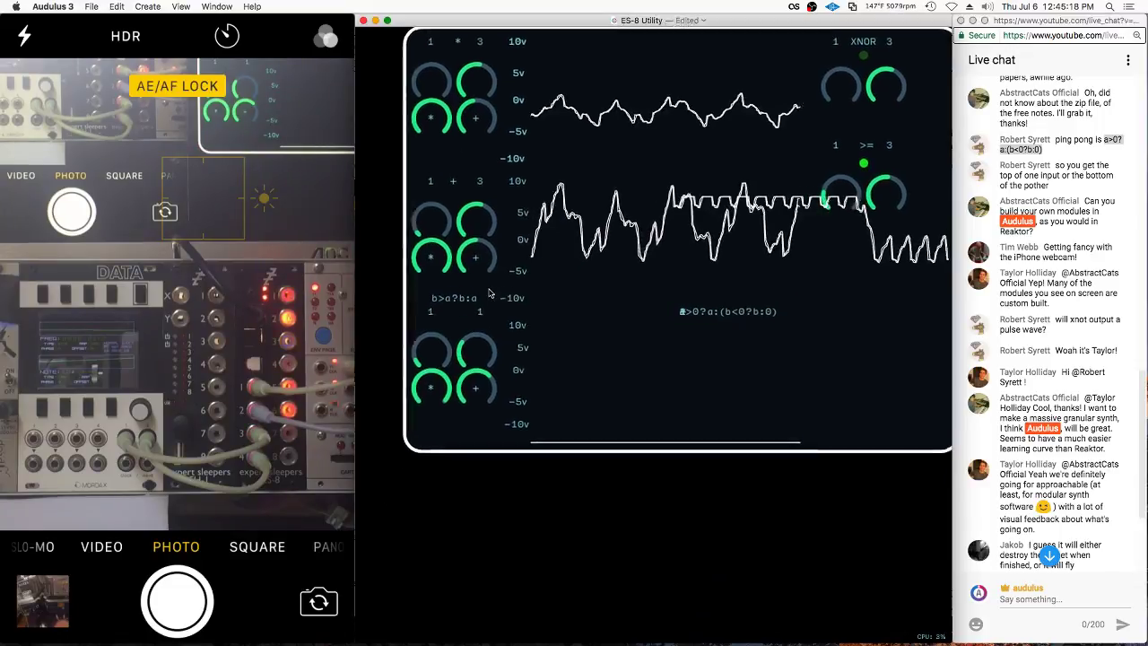
{"action": "right_click", "coordinate": [430, 322]}
{"action": "left_click", "coordinate": [453, 378]}
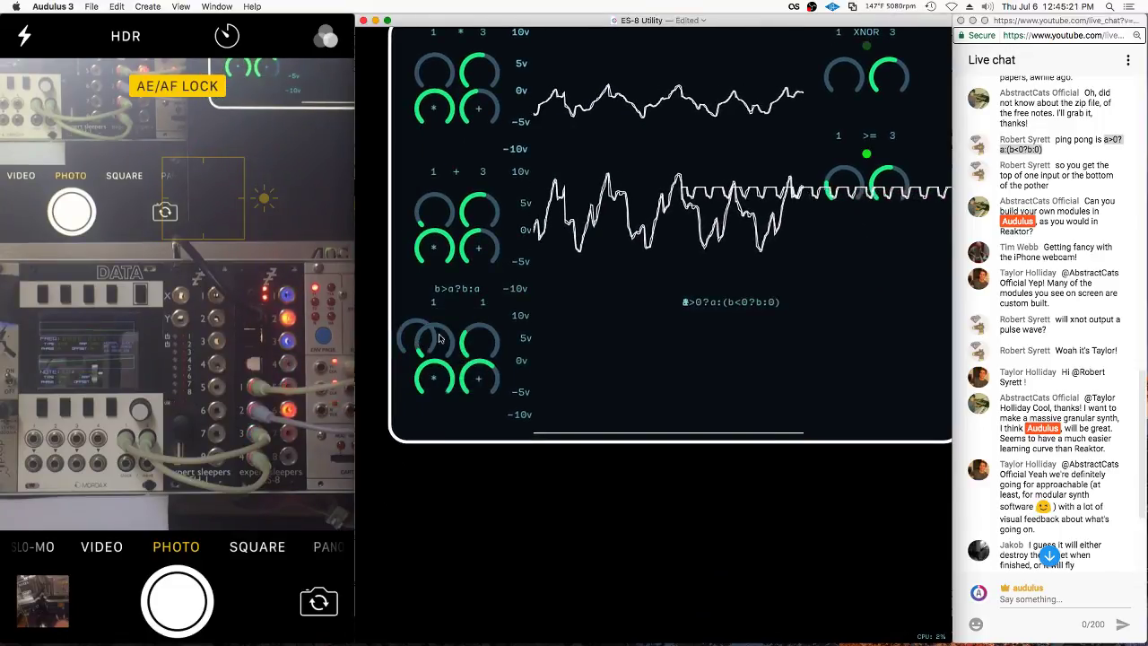
{"action": "left_click_drag", "start_coordinate": [440, 338], "coordinate": [430, 498]}
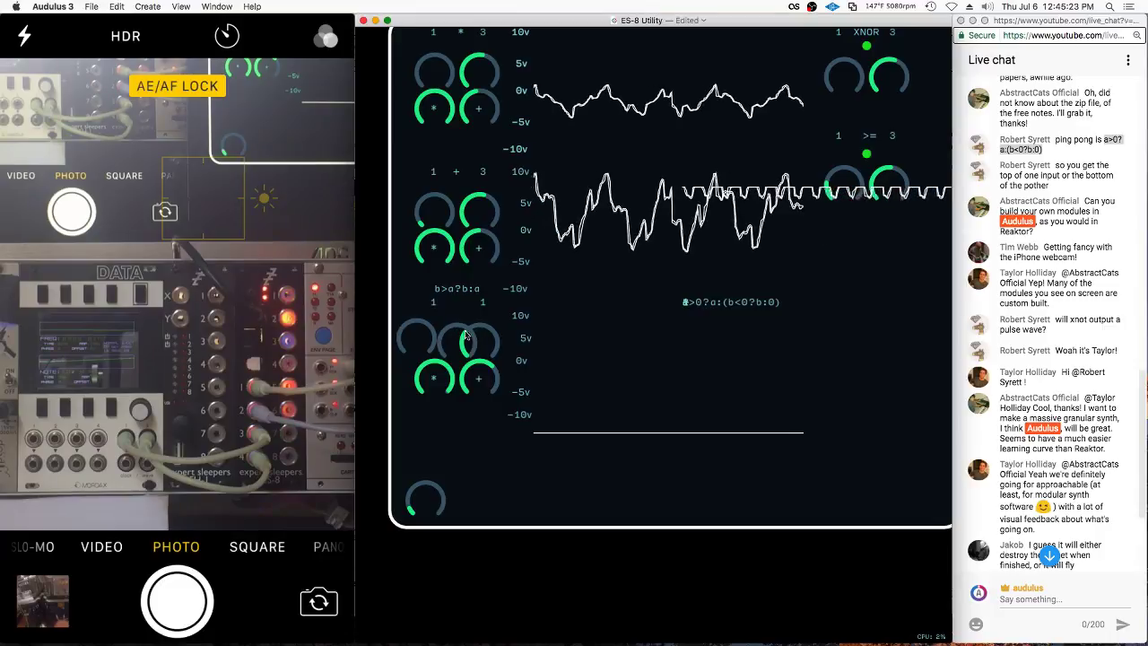
{"action": "left_click_drag", "start_coordinate": [465, 336], "coordinate": [470, 499]}
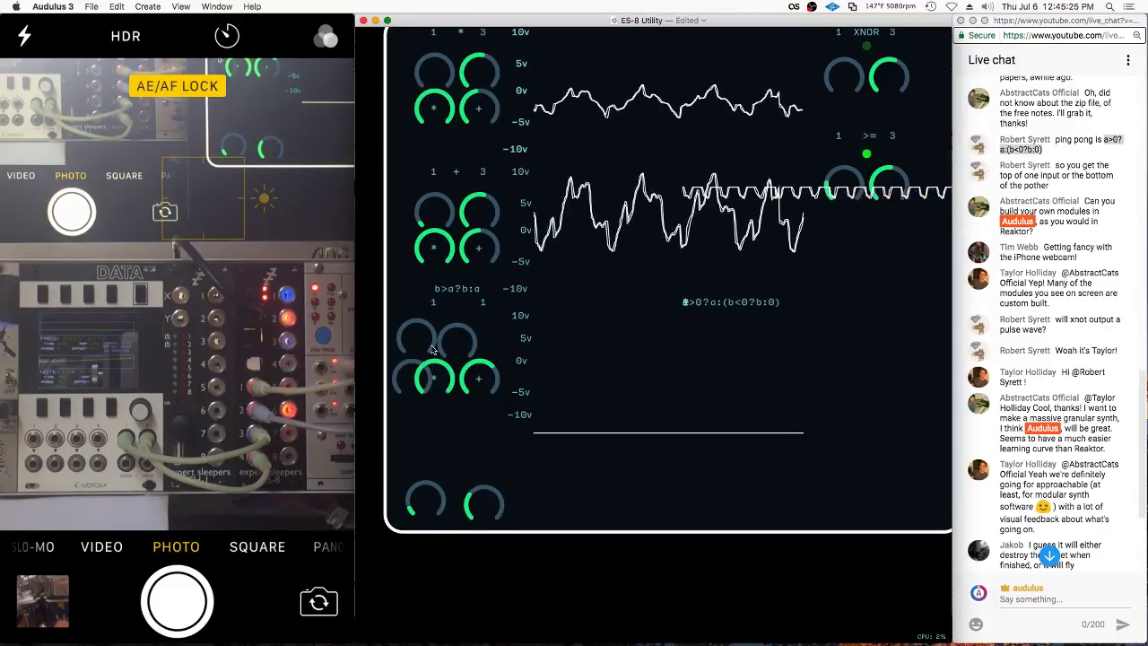
{"action": "mouse_move", "coordinate": [459, 339]}
{"action": "left_mouse_down"}
{"action": "mouse_move", "coordinate": [481, 340]}
{"action": "mouse_move", "coordinate": [444, 341]}
{"action": "left_mouse_up"}
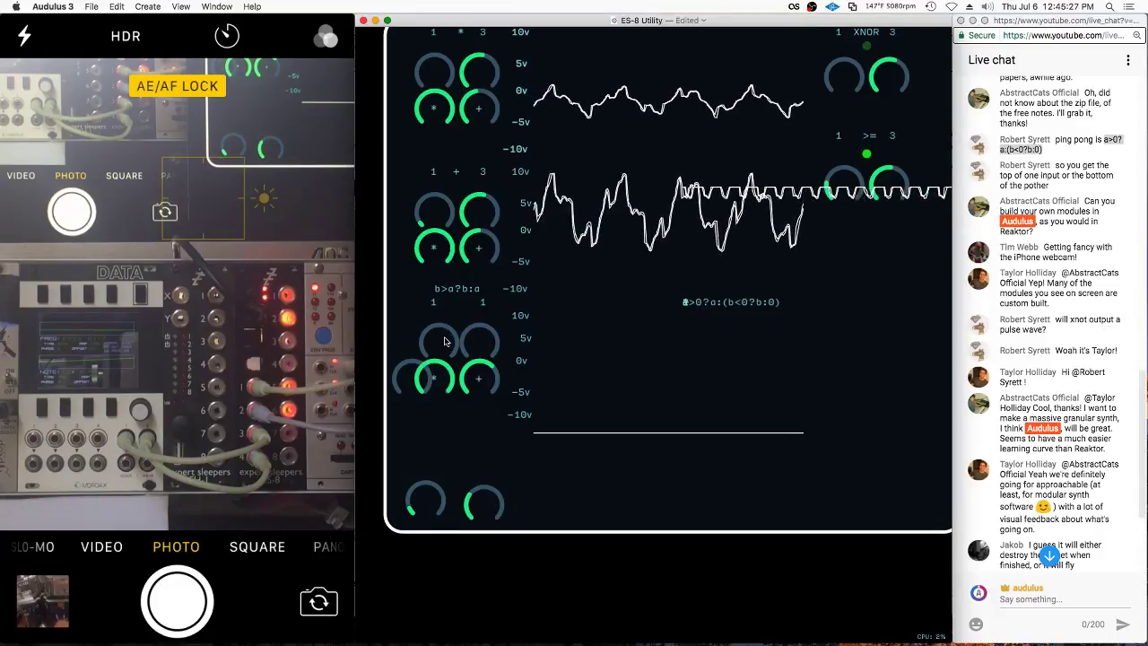
Position the green * knob at the bottom and set knobs beside the * and + labels
{"action": "left_click_drag", "start_coordinate": [444, 392], "coordinate": [440, 588]}
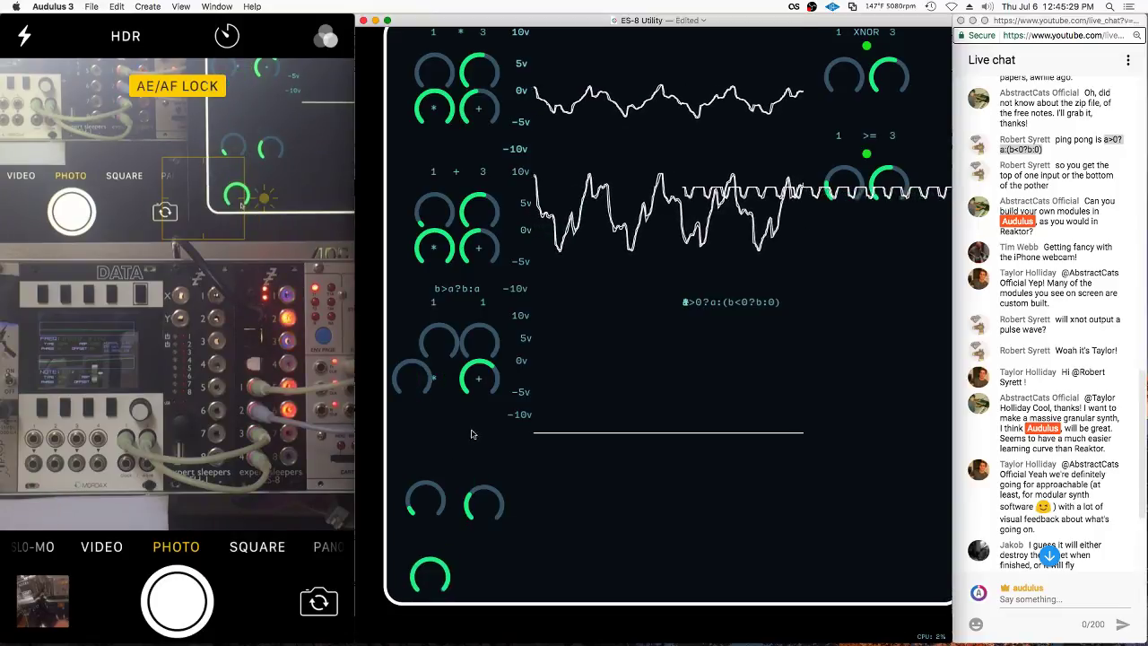
{"action": "left_click_drag", "start_coordinate": [477, 394], "coordinate": [492, 600]}
{"action": "left_click_drag", "start_coordinate": [421, 373], "coordinate": [457, 417]}
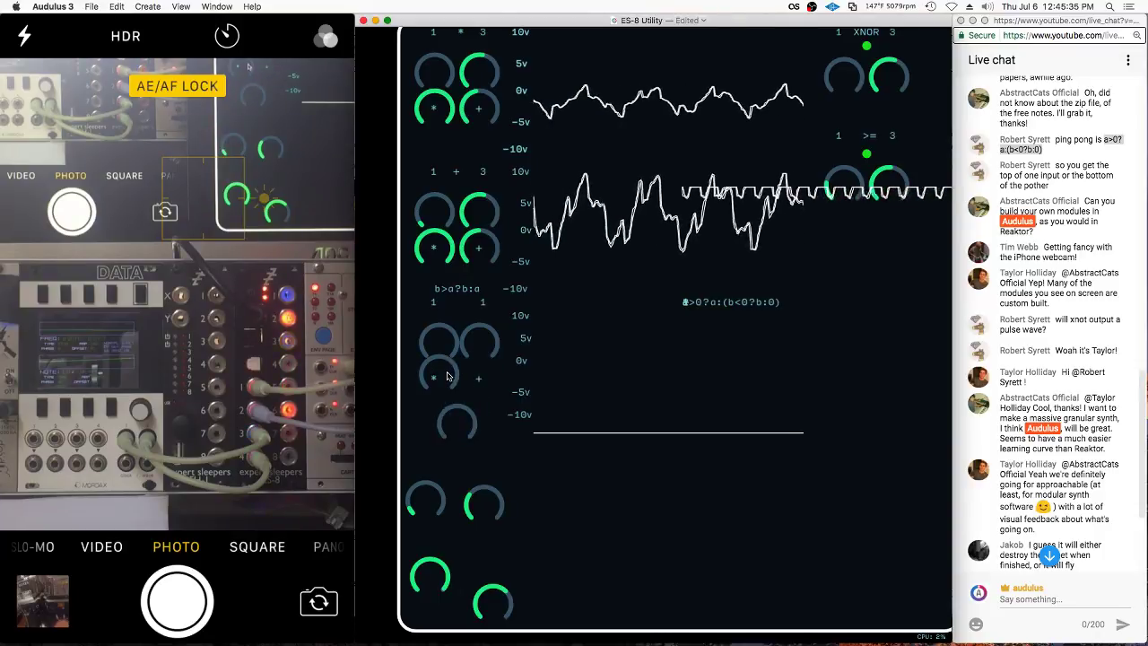
{"action": "left_click_drag", "start_coordinate": [448, 376], "coordinate": [445, 379]}
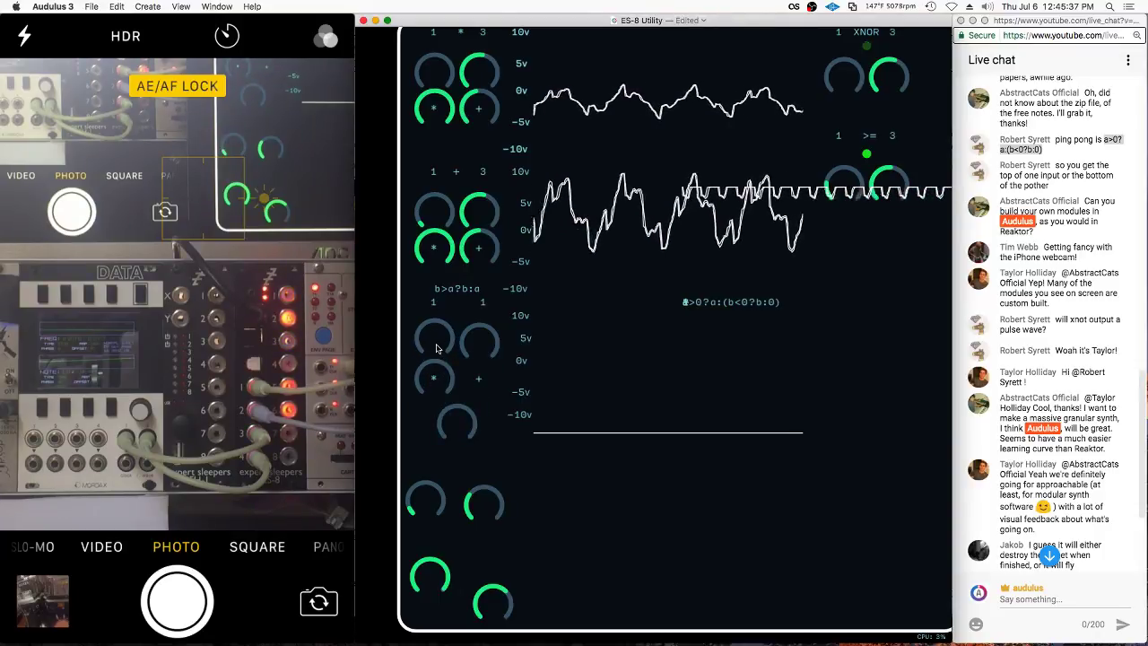
{"action": "left_click_drag", "start_coordinate": [462, 427], "coordinate": [479, 383]}
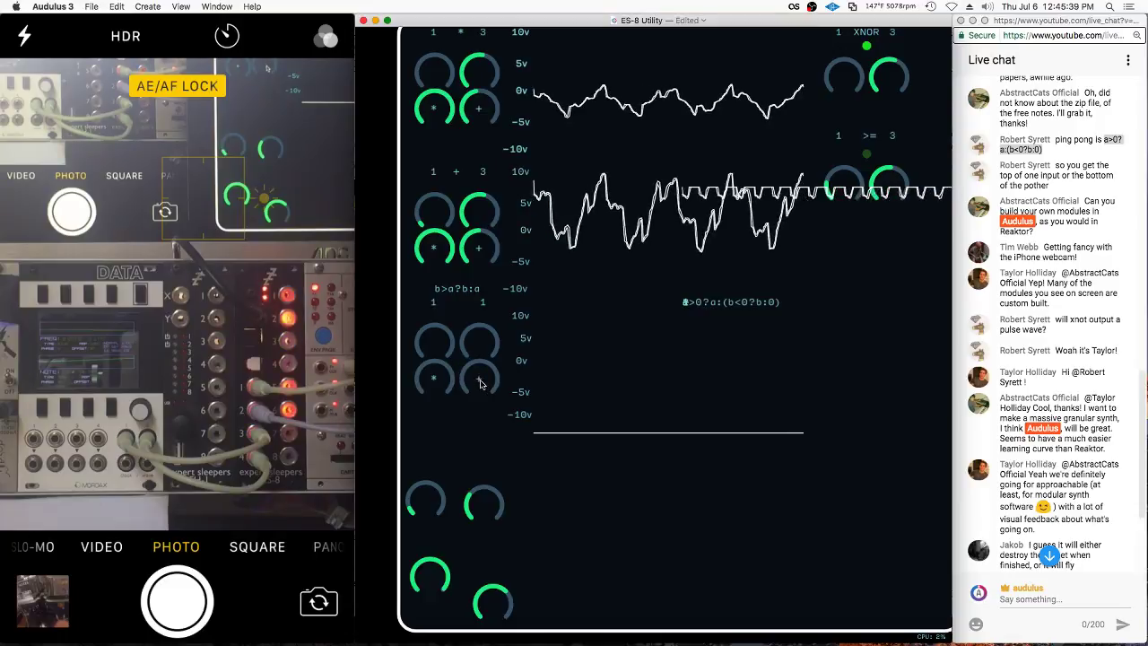
Raise the bottom knob row, shrink the panel, and move the square-wave scope to the bottom
{"action": "left_click_drag", "start_coordinate": [492, 599], "coordinate": [484, 538]}
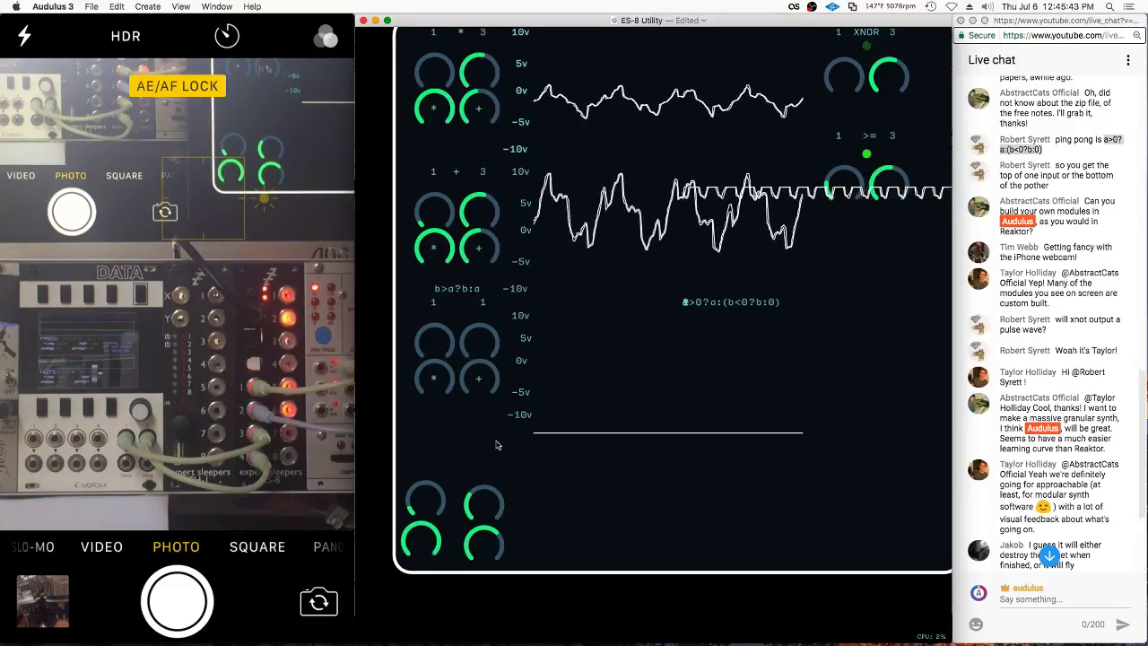
{"action": "left_click_drag", "start_coordinate": [893, 215], "coordinate": [732, 508]}
{"action": "key", "text": "super+u"}
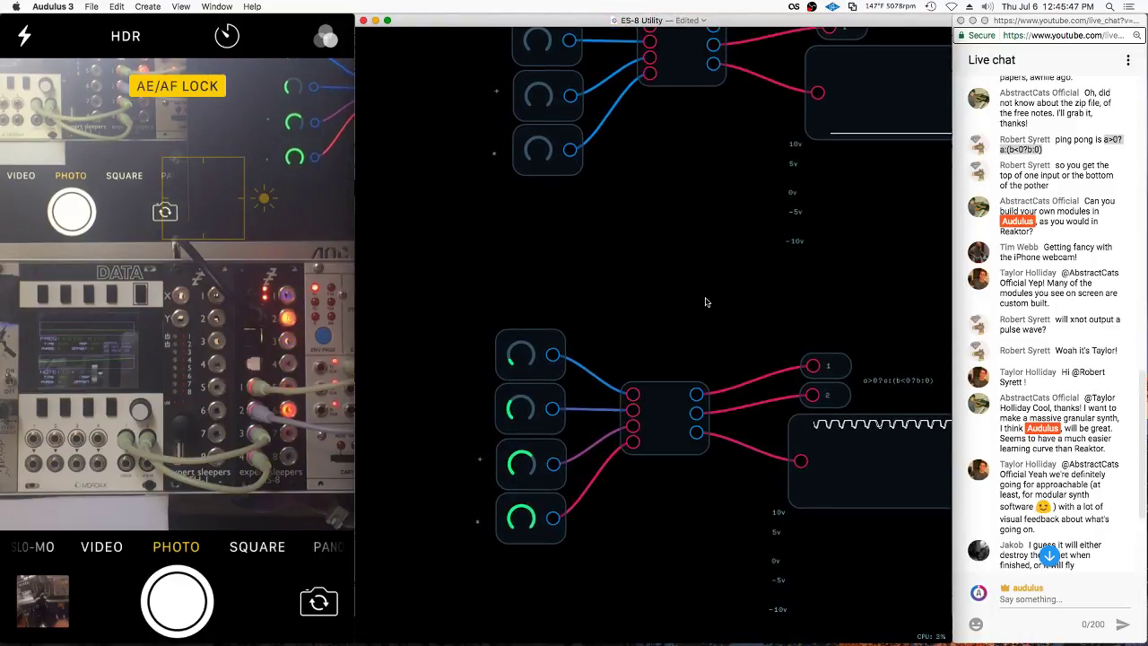
Lock the module panel's layout, then show the patch's wired nodes
{"action": "key", "text": "super+u"}
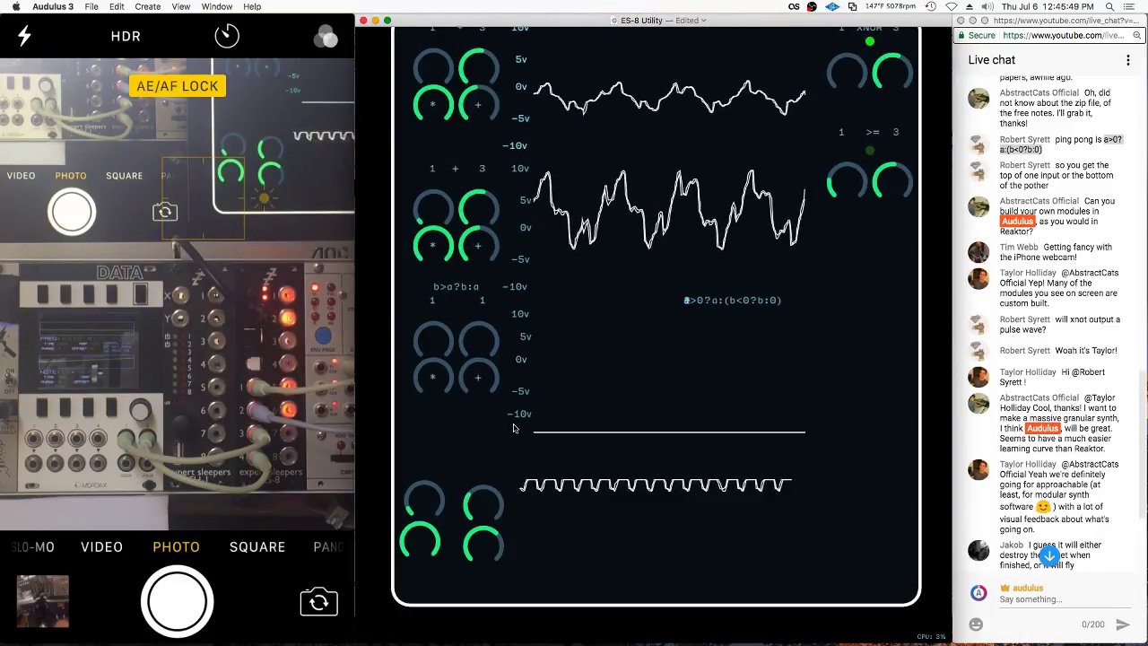
{"action": "right_click", "coordinate": [516, 427]}
{"action": "left_click", "coordinate": [529, 498]}
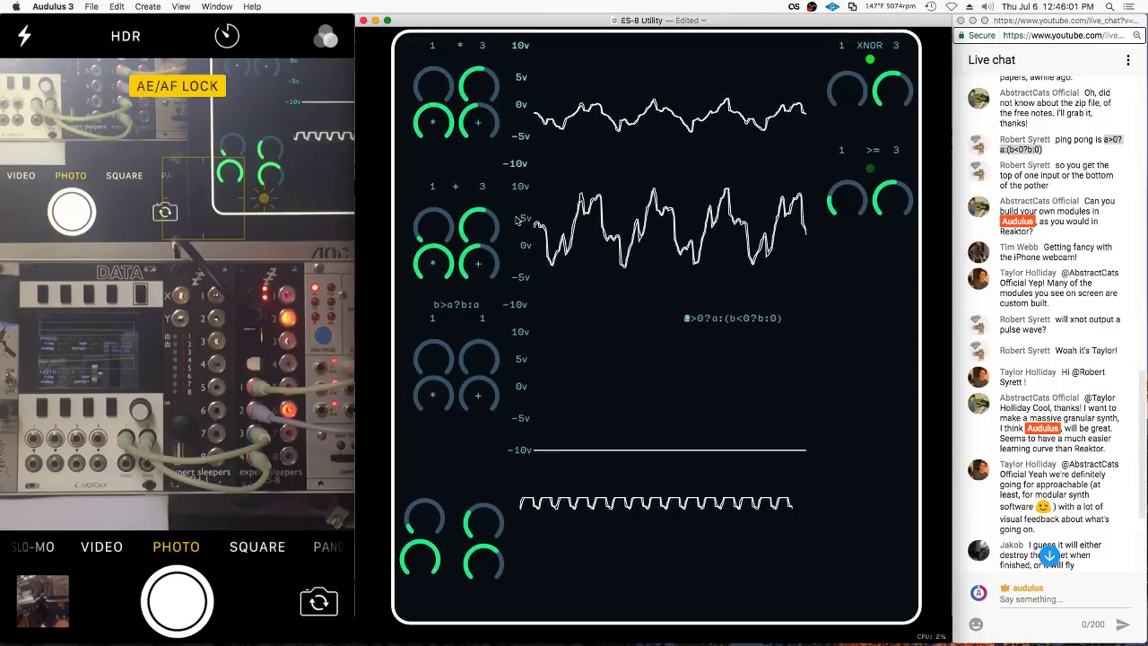
{"action": "scroll", "coordinate": [538, 328], "scroll_direction": "up", "scroll_amount": 2}
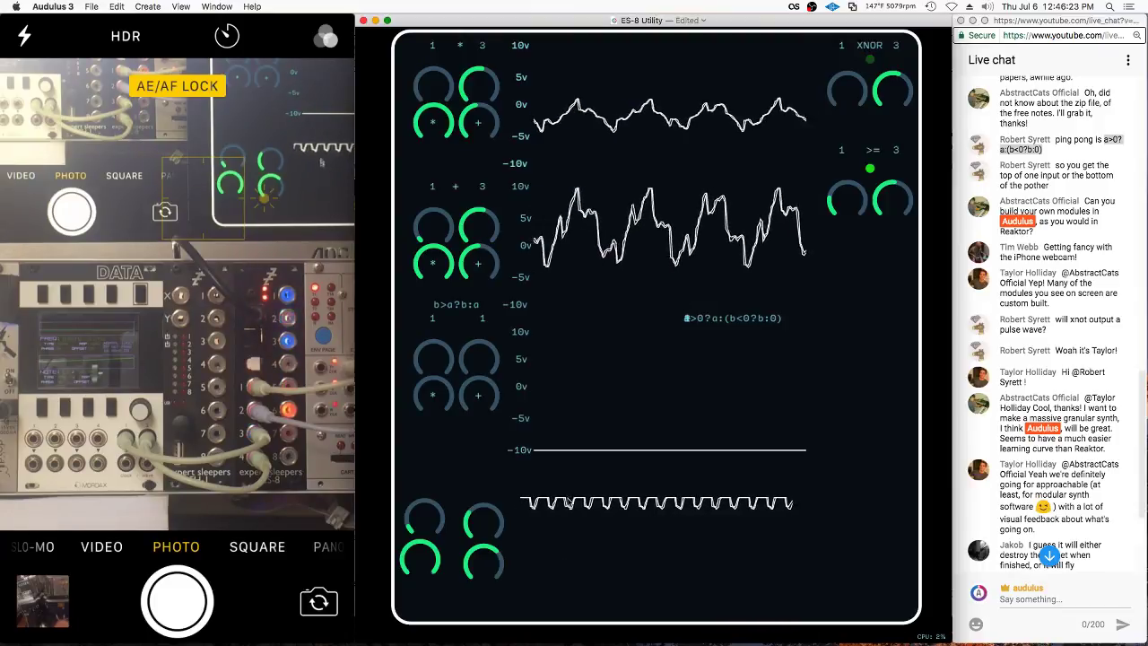
{"action": "key", "text": "Tab"}
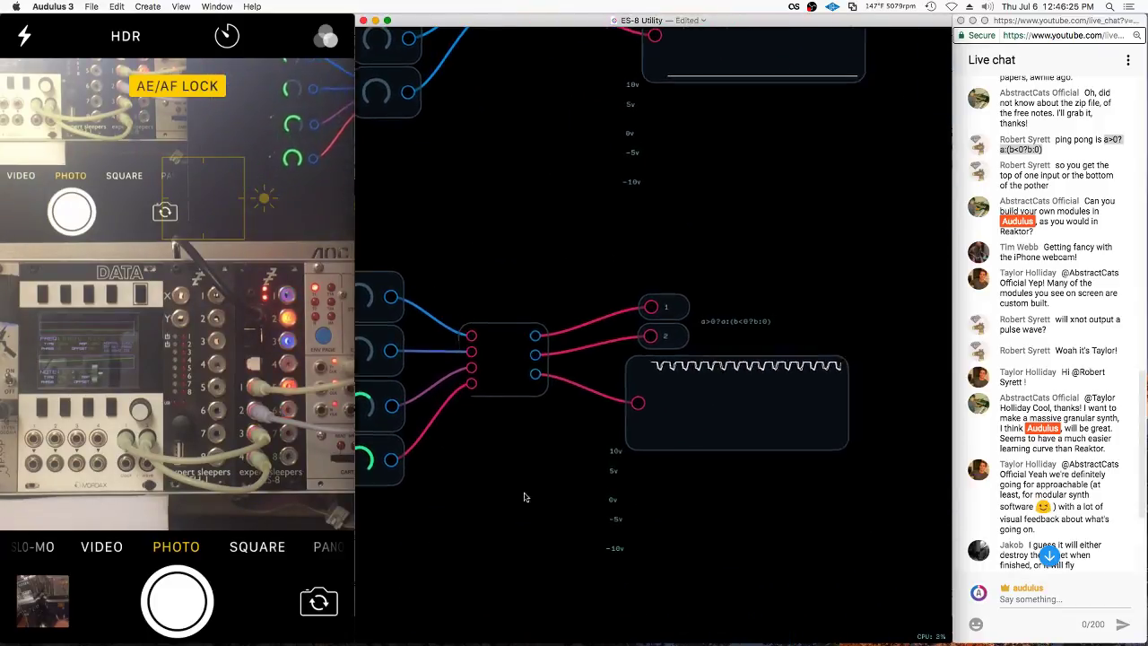
Delete the temporary 1 constant node feeding the scope and go back to the panel view
{"action": "right_click", "coordinate": [768, 411]}
{"action": "left_click", "coordinate": [643, 406]}
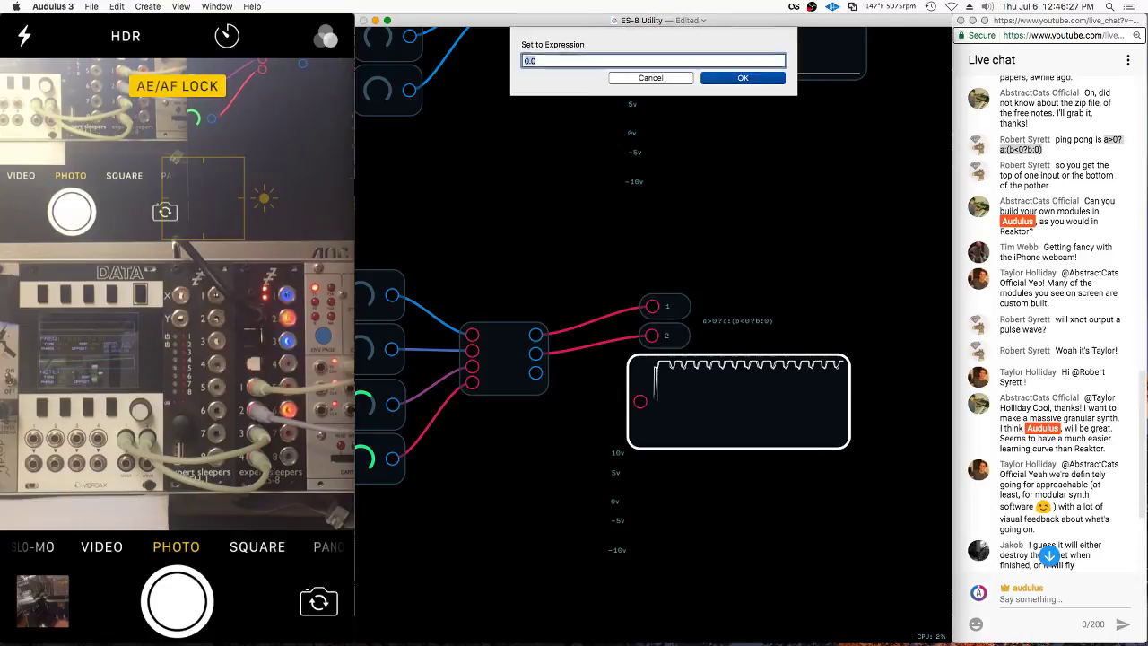
{"action": "key", "text": "Escape"}
{"action": "key", "text": "Tab"}
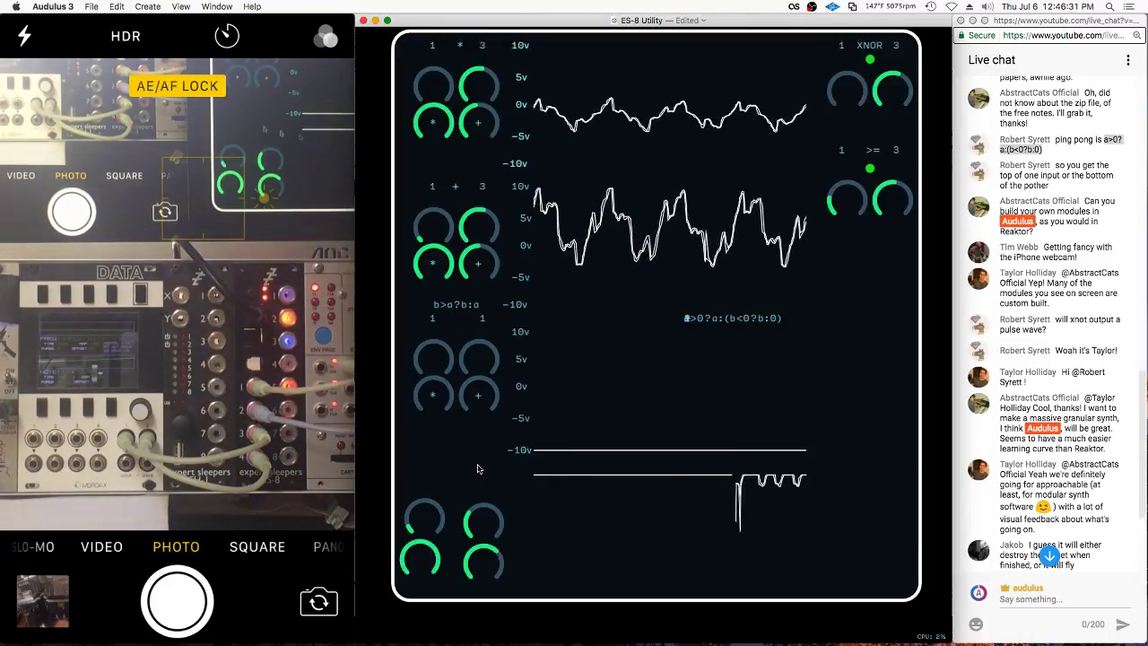
{"action": "key", "text": "Tab"}
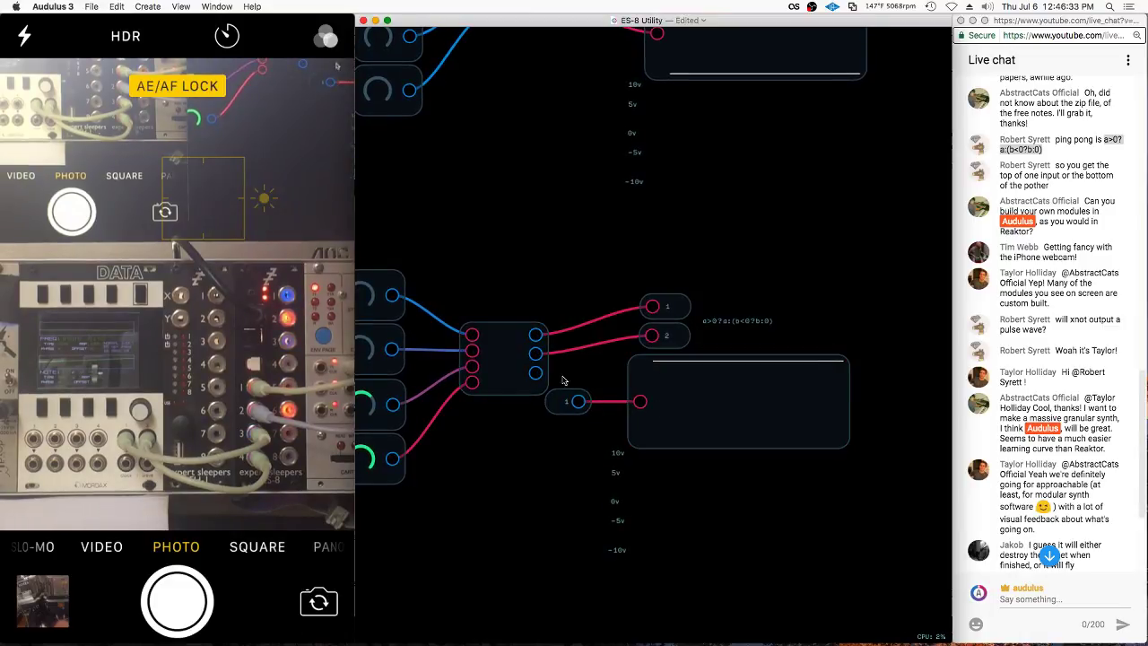
{"action": "left_click", "coordinate": [538, 381]}
{"action": "left_click", "coordinate": [644, 409]}
{"action": "left_click", "coordinate": [570, 401]}
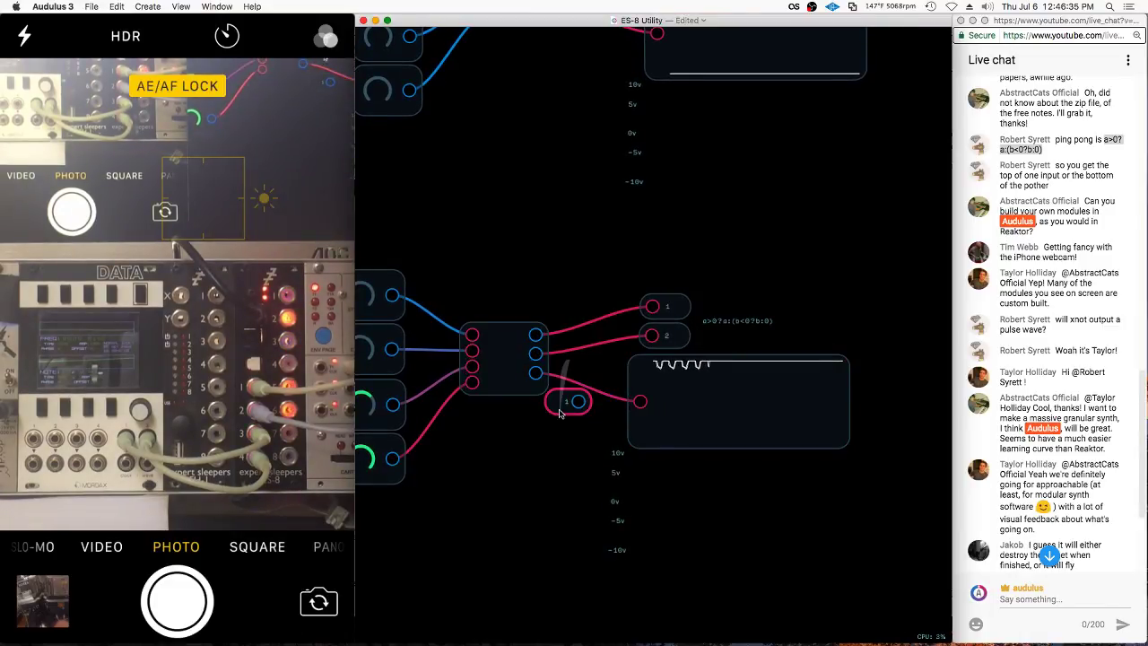
{"action": "key", "text": "BackSpace"}
{"action": "key", "text": "Tab"}
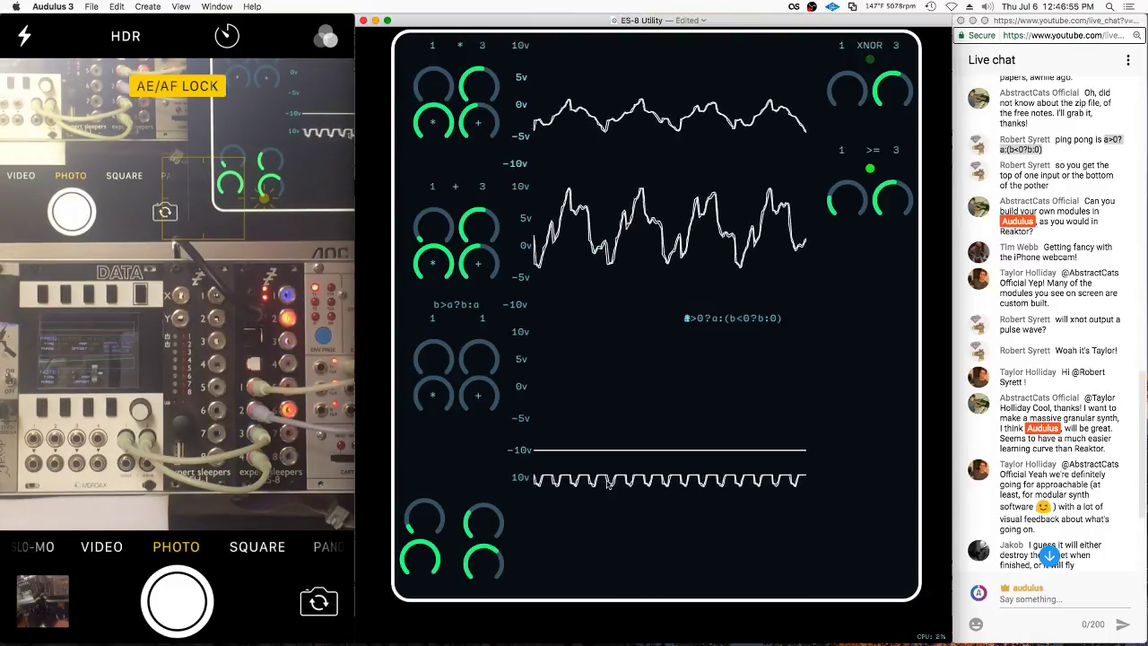
Raise the module panel on the canvas and check the newest live chat messages
{"action": "scroll", "coordinate": [532, 521], "scroll_direction": "down", "scroll_amount": 1}
{"action": "left_click_drag", "start_coordinate": [532, 521], "coordinate": [536, 385]}
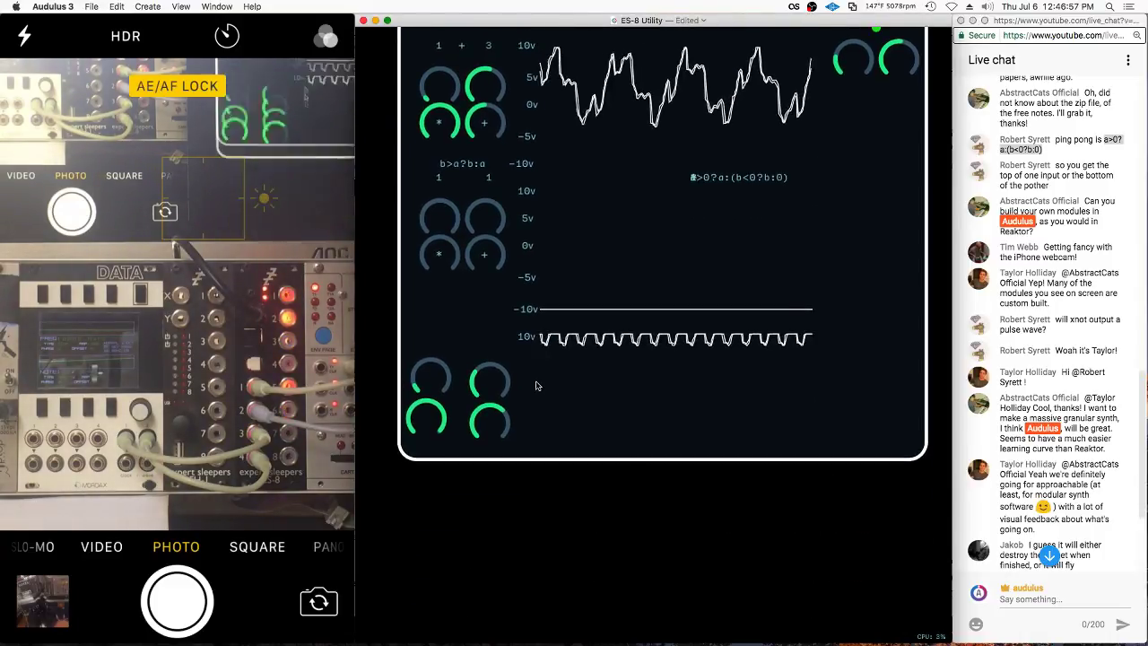
{"action": "left_click", "coordinate": [1065, 556]}
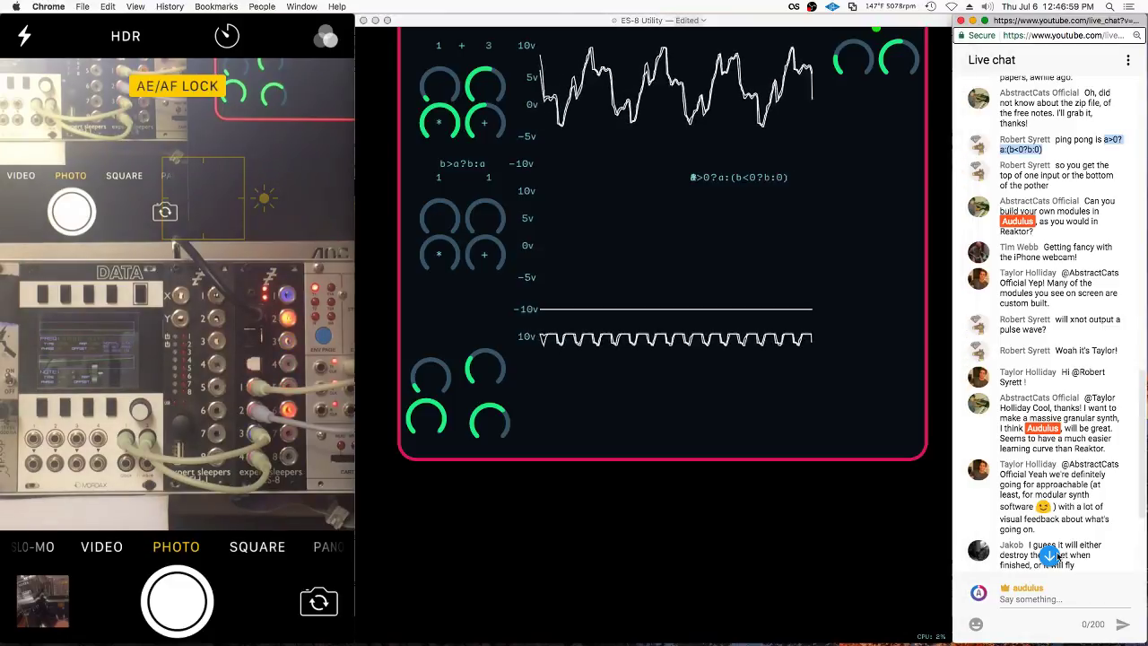
{"action": "left_click", "coordinate": [1049, 554]}
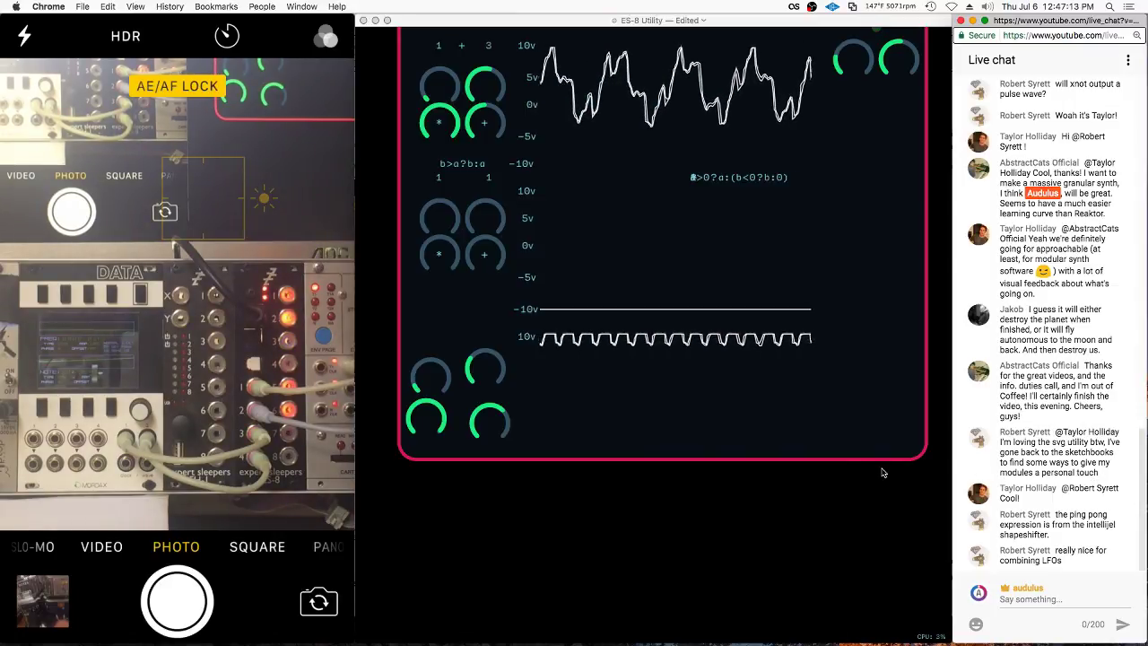
{"action": "left_click", "coordinate": [459, 338]}
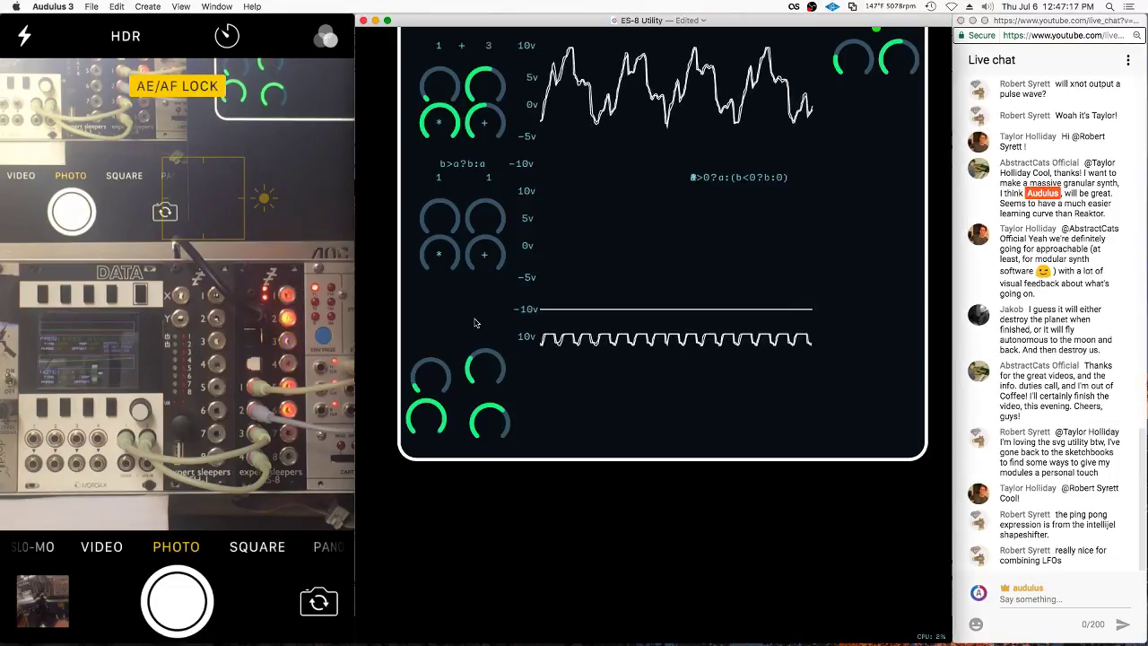
Drag the a>0?a:(b<0?b:0) label above the lower-left knobs
{"action": "scroll", "coordinate": [475, 327], "scroll_direction": "up", "scroll_amount": 4}
{"action": "left_click_drag", "start_coordinate": [742, 261], "coordinate": [447, 392]}
{"action": "scroll", "coordinate": [443, 425], "scroll_direction": "down", "scroll_amount": 2}
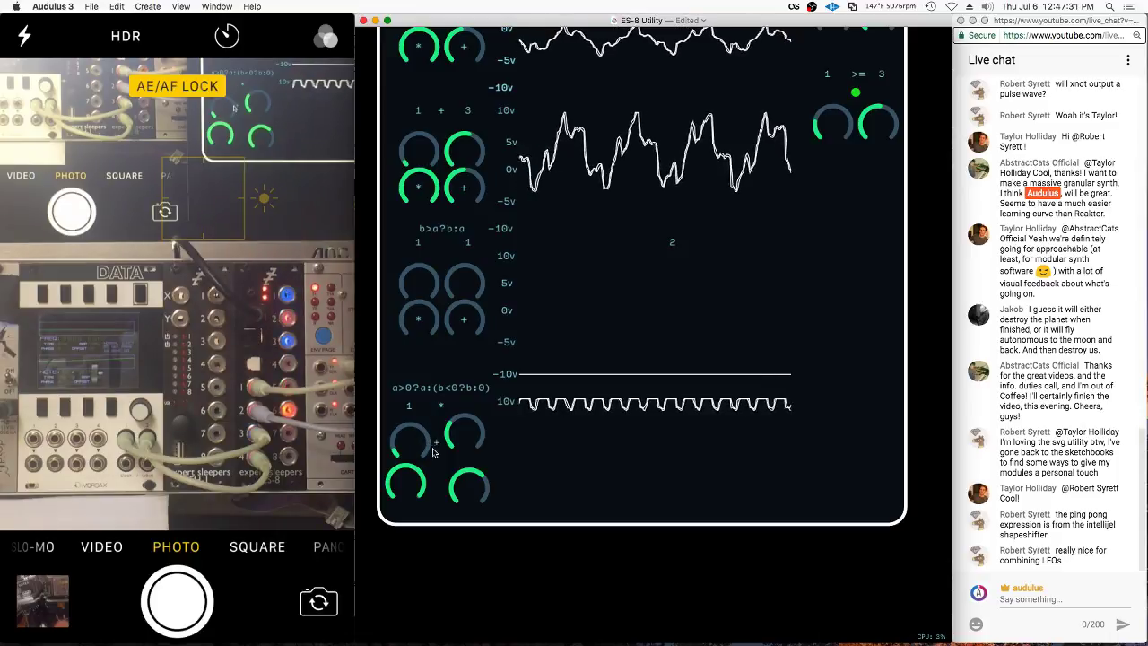
Move the + label toward the module's bottom edge and turn down the knob labelled 2
{"action": "left_click_drag", "start_coordinate": [434, 447], "coordinate": [391, 555]}
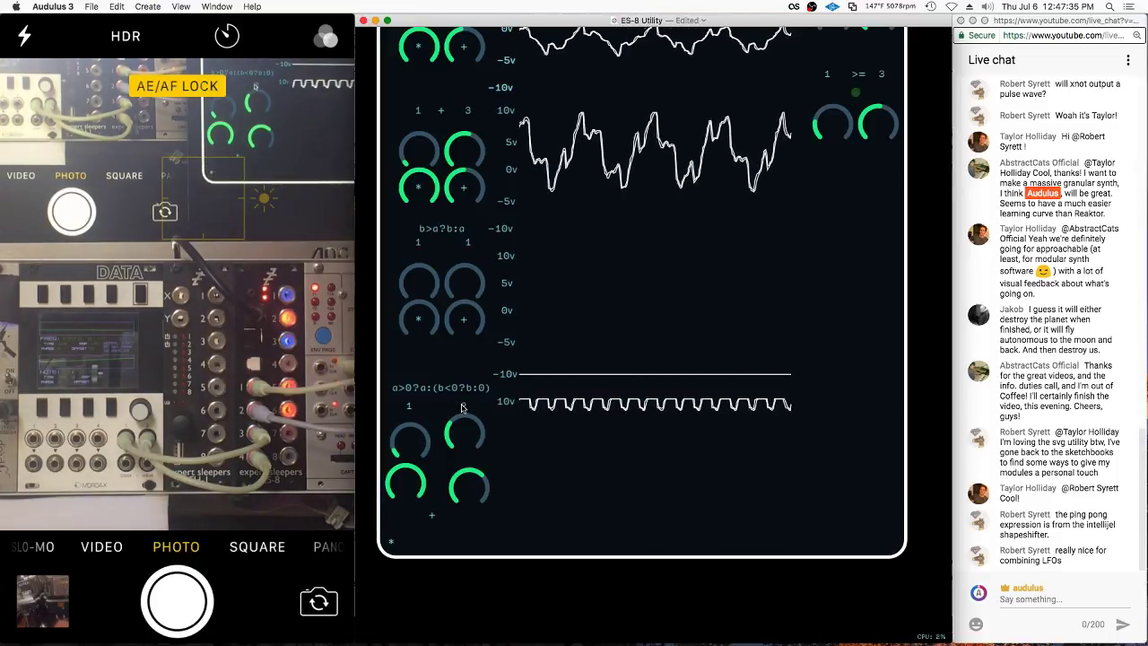
{"action": "right_click", "coordinate": [450, 464]}
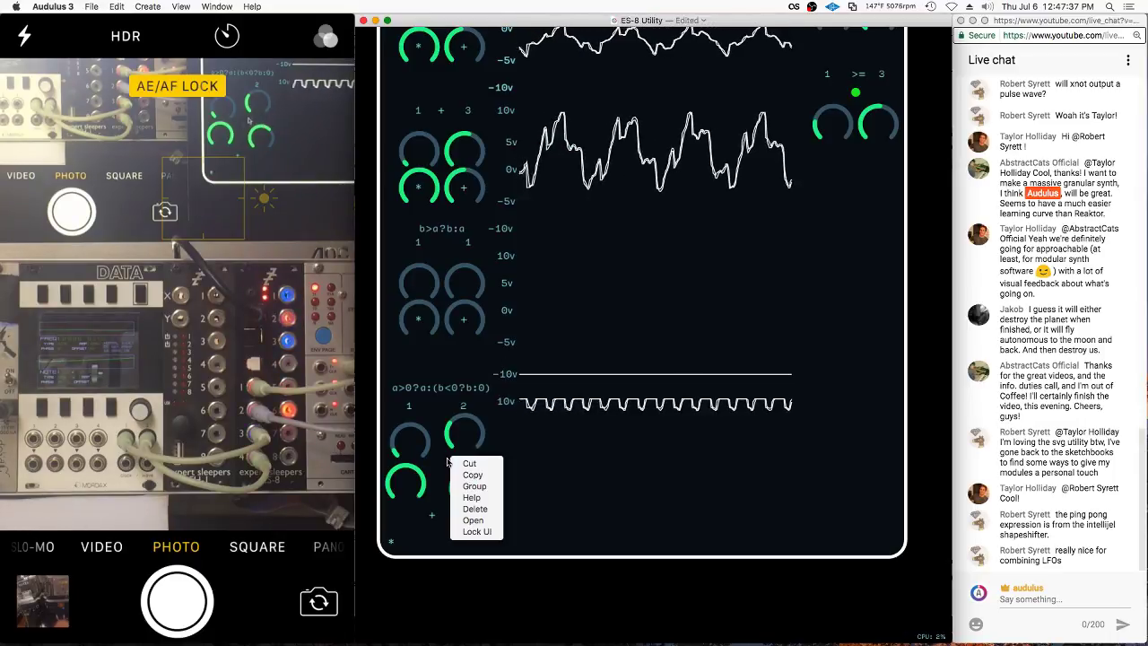
{"action": "left_click", "coordinate": [439, 477]}
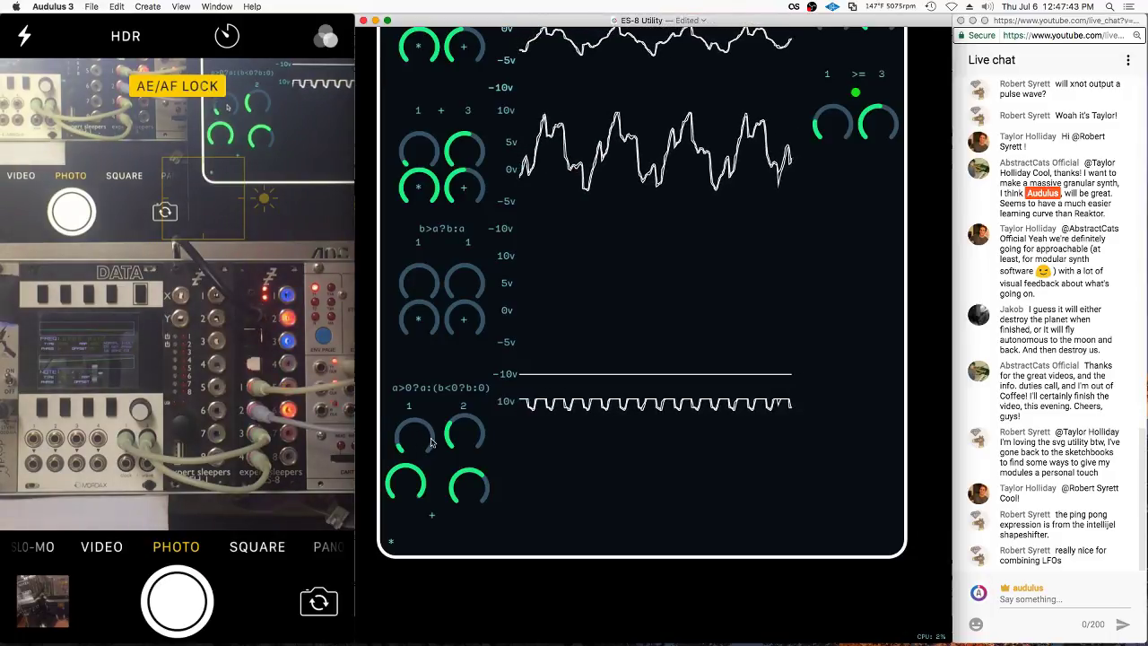
{"action": "left_click_drag", "start_coordinate": [462, 445], "coordinate": [458, 450]}
Open the module's sub-patch and bring up the expression label's options
{"action": "double_click", "coordinate": [449, 362]}
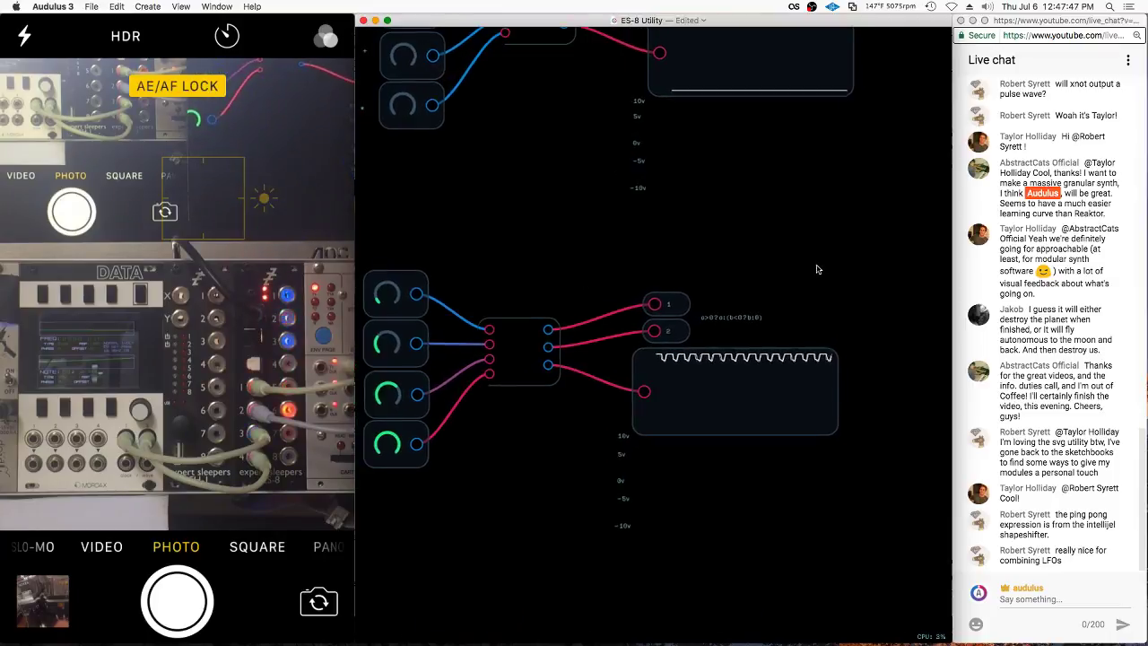
{"action": "scroll", "coordinate": [738, 338], "scroll_direction": "up", "scroll_amount": 4}
{"action": "right_click", "coordinate": [732, 306]}
Retype the expression label's text as Ping-Pong and exit to the module panel
{"action": "left_click", "coordinate": [753, 381]}
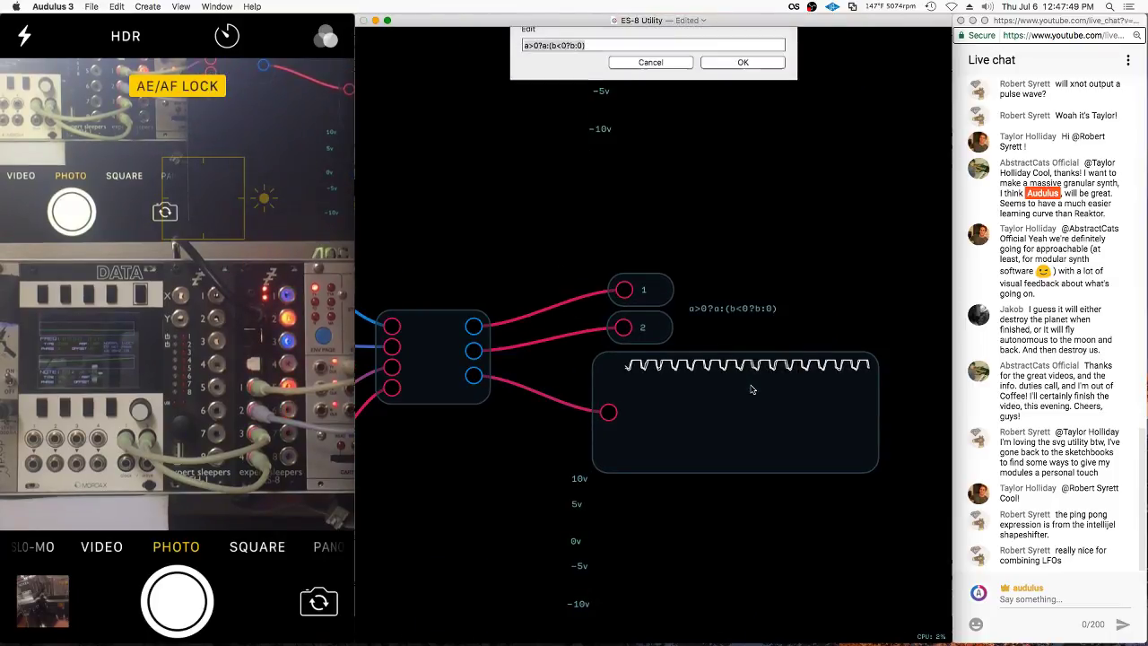
{"action": "type", "text": "Ping"}
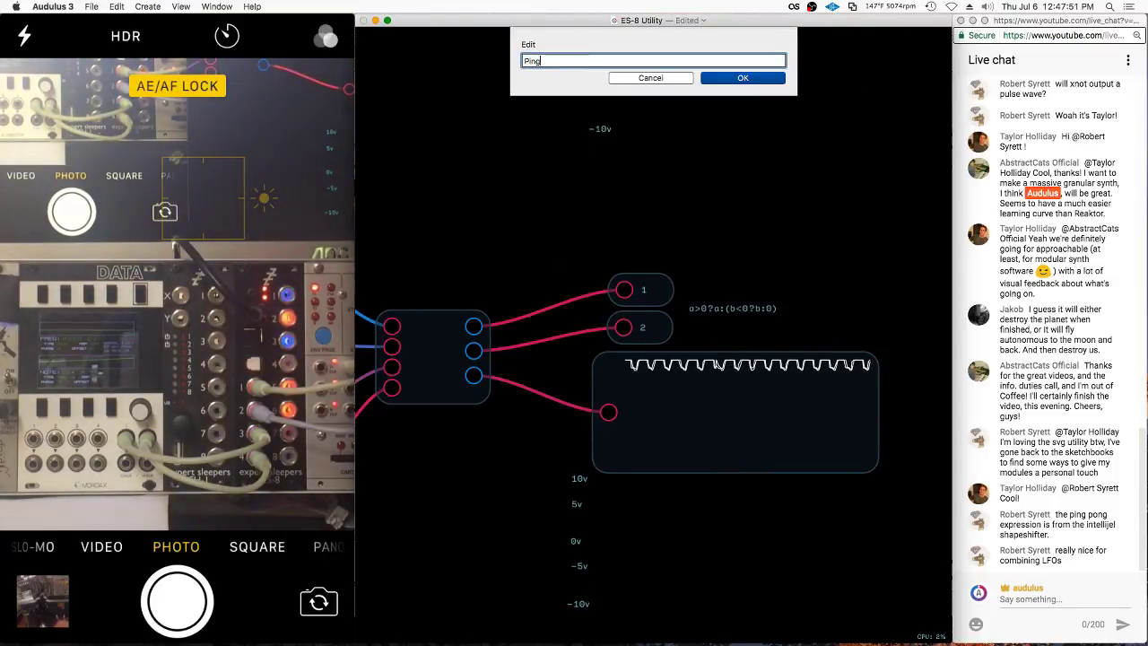
{"action": "type", "text": "PPong"}
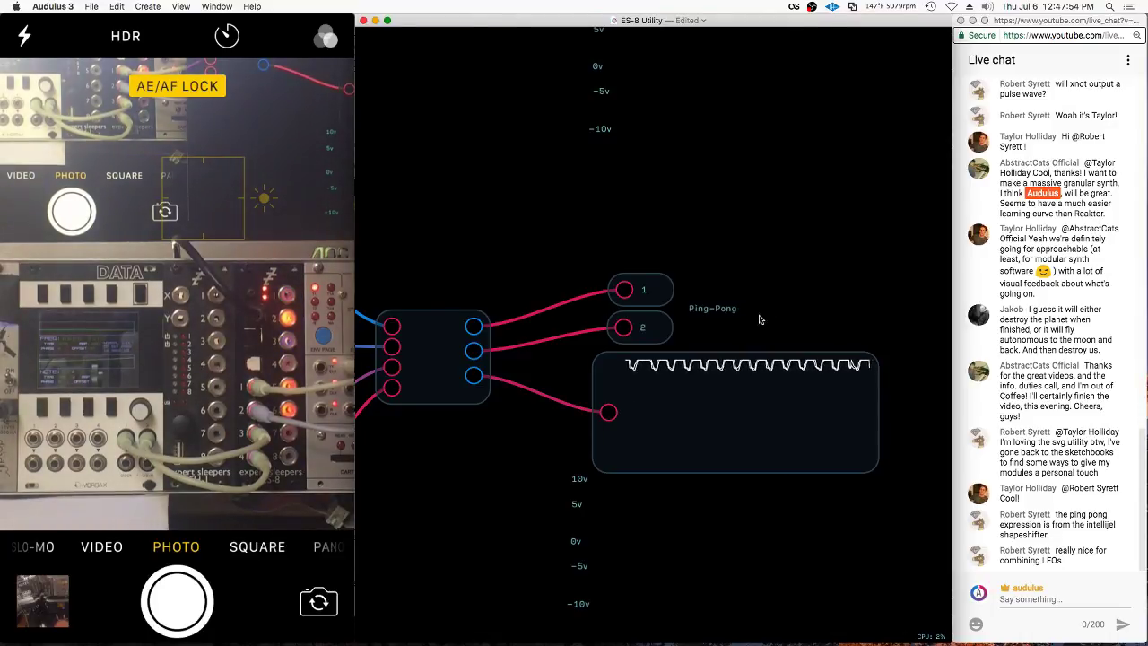
{"action": "double_click", "coordinate": [762, 320]}
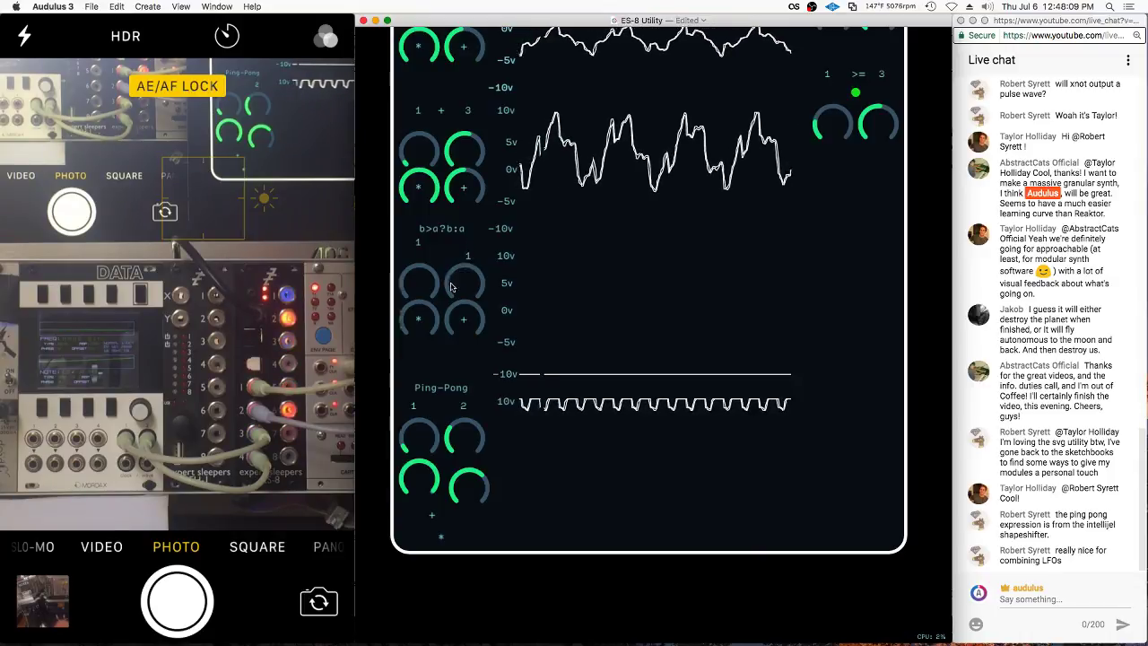
Align the knobs in the b>a?b:a, 1 + 3 and 1 1 rows
{"action": "scroll", "coordinate": [419, 258], "scroll_direction": "up", "scroll_amount": 2}
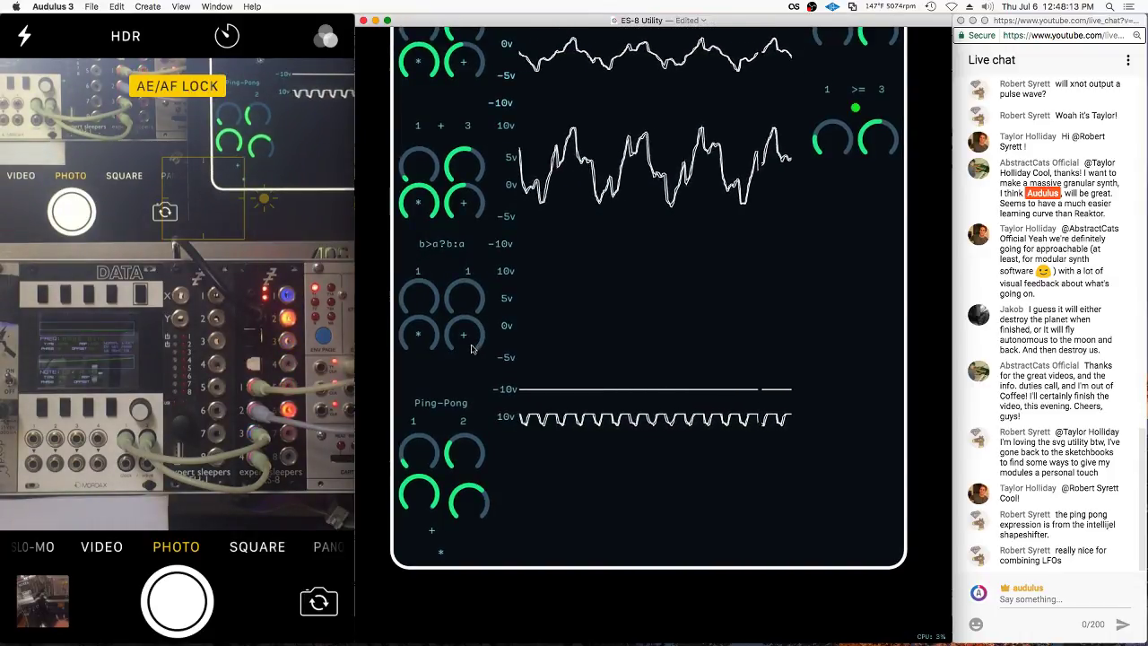
{"action": "left_click_drag", "start_coordinate": [475, 349], "coordinate": [470, 365]}
{"action": "left_click_drag", "start_coordinate": [419, 334], "coordinate": [463, 362]}
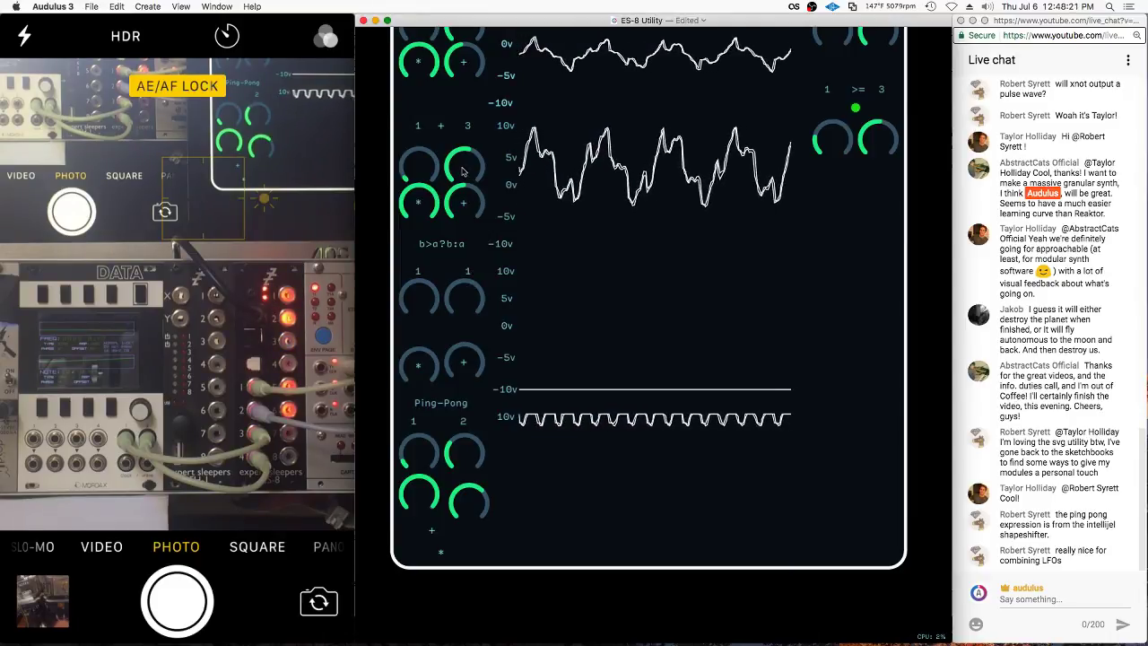
{"action": "mouse_move", "coordinate": [464, 166]}
{"action": "left_mouse_down"}
{"action": "mouse_move", "coordinate": [462, 149]}
{"action": "mouse_move", "coordinate": [464, 167]}
{"action": "left_mouse_up"}
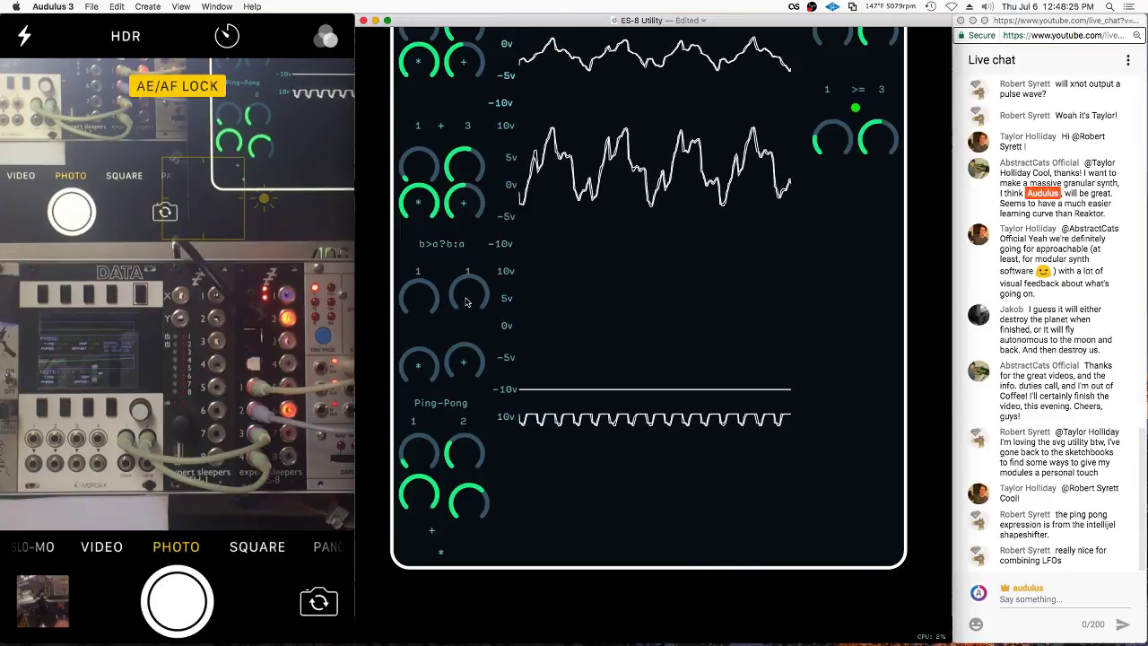
{"action": "left_click_drag", "start_coordinate": [463, 310], "coordinate": [463, 326]}
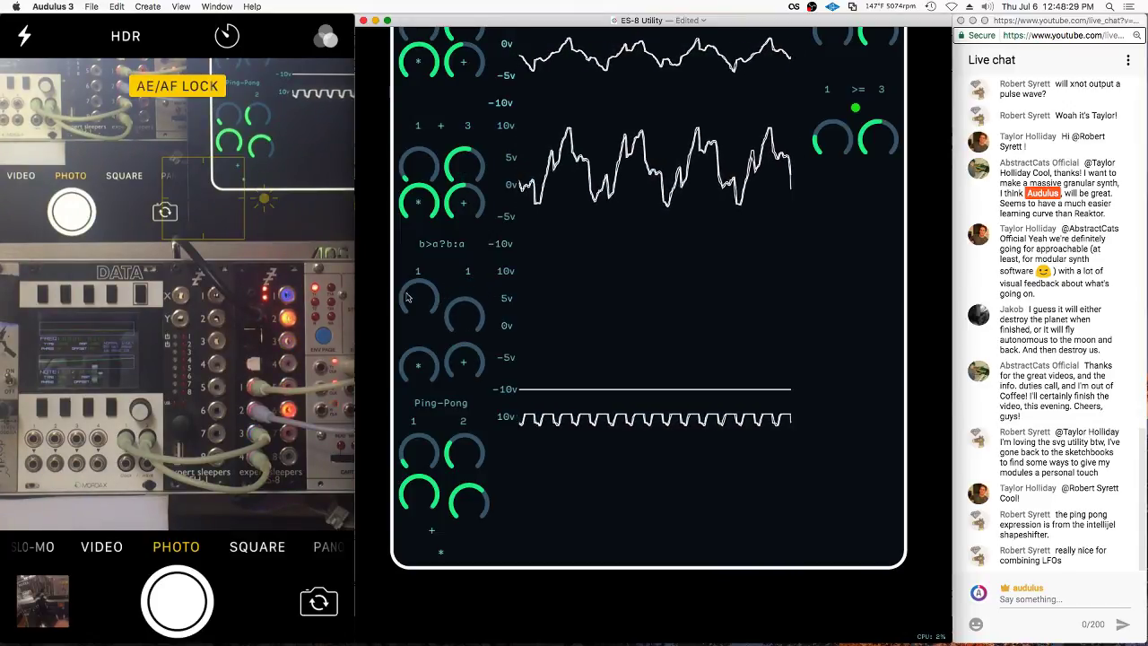
{"action": "left_click_drag", "start_coordinate": [406, 296], "coordinate": [407, 312]}
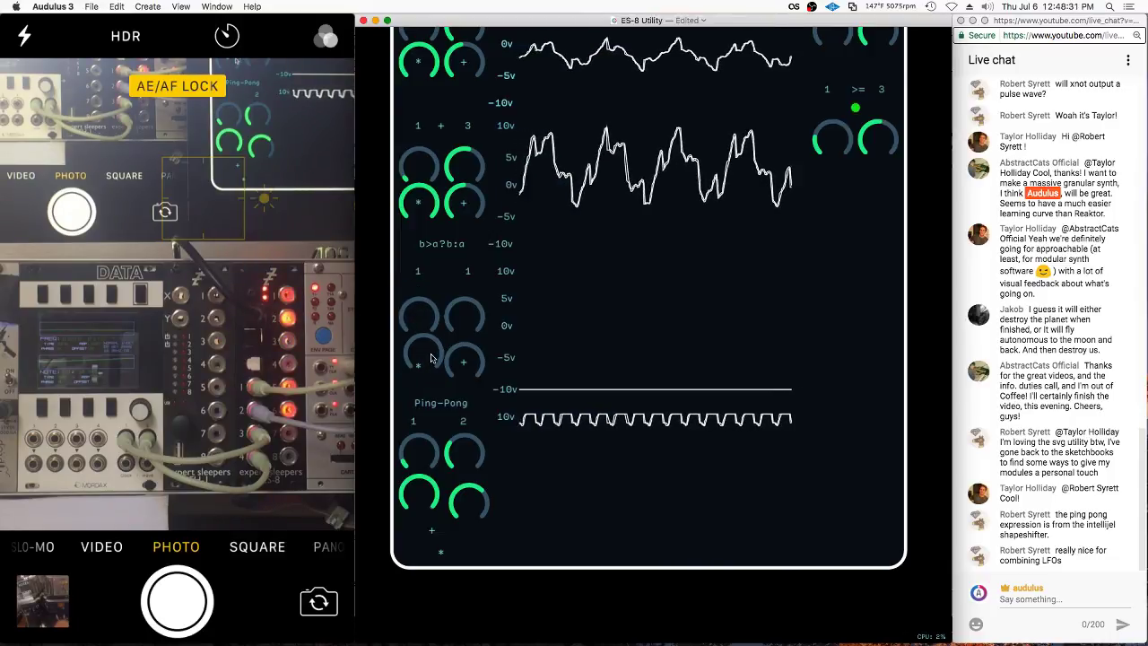
{"action": "mouse_move", "coordinate": [431, 357]}
{"action": "left_mouse_down"}
{"action": "mouse_move", "coordinate": [384, 331]}
{"action": "mouse_move", "coordinate": [399, 331]}
{"action": "mouse_move", "coordinate": [415, 364]}
{"action": "left_mouse_up"}
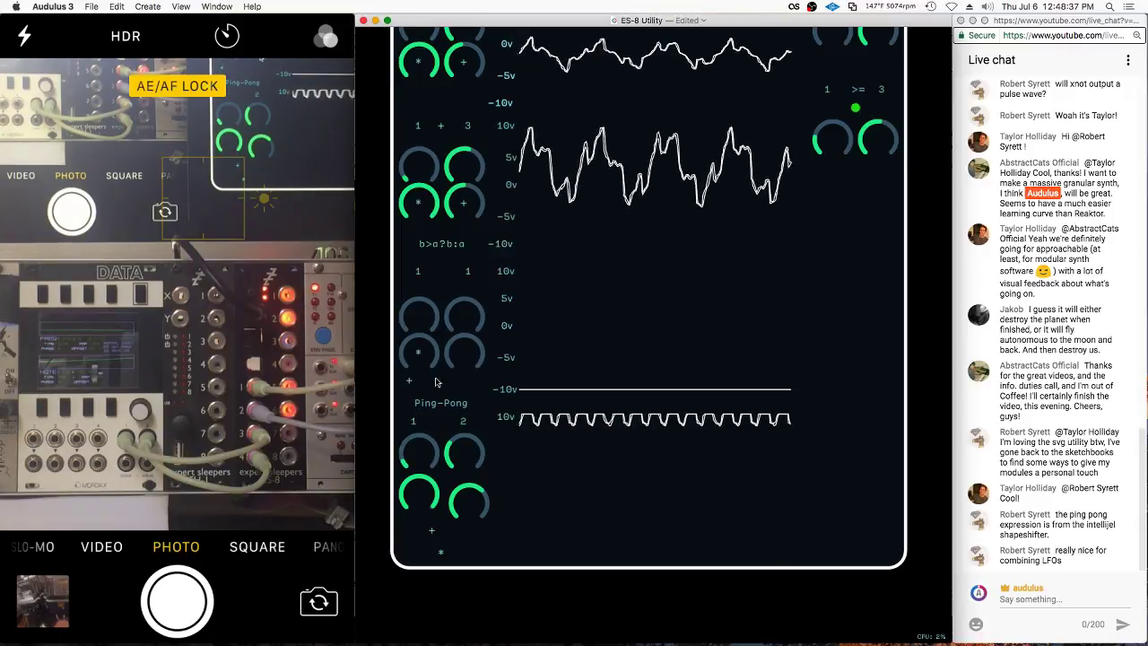
{"action": "scroll", "coordinate": [462, 357], "scroll_direction": "down", "scroll_amount": 3}
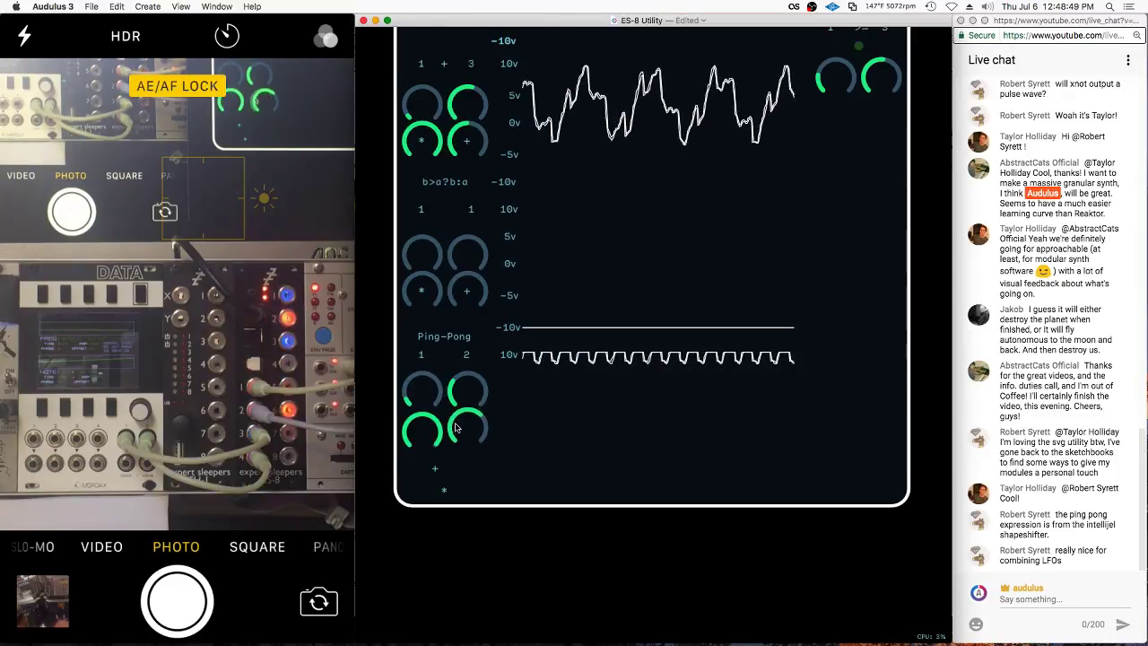
Place the * and + labels on the Ping-Pong knobs and pull in the panel's bottom edge
{"action": "left_click_drag", "start_coordinate": [445, 496], "coordinate": [421, 434]}
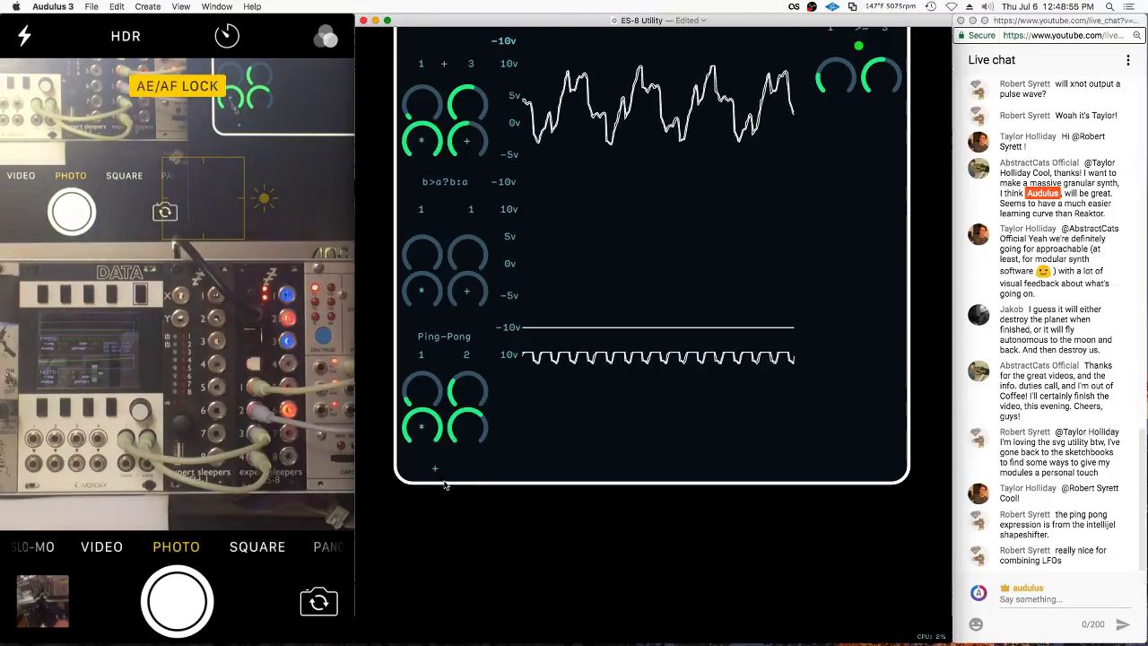
{"action": "left_click_drag", "start_coordinate": [434, 467], "coordinate": [467, 429]}
{"action": "left_click_drag", "start_coordinate": [458, 479], "coordinate": [449, 572]}
{"action": "scroll", "coordinate": [532, 458], "scroll_direction": "down", "scroll_amount": 3}
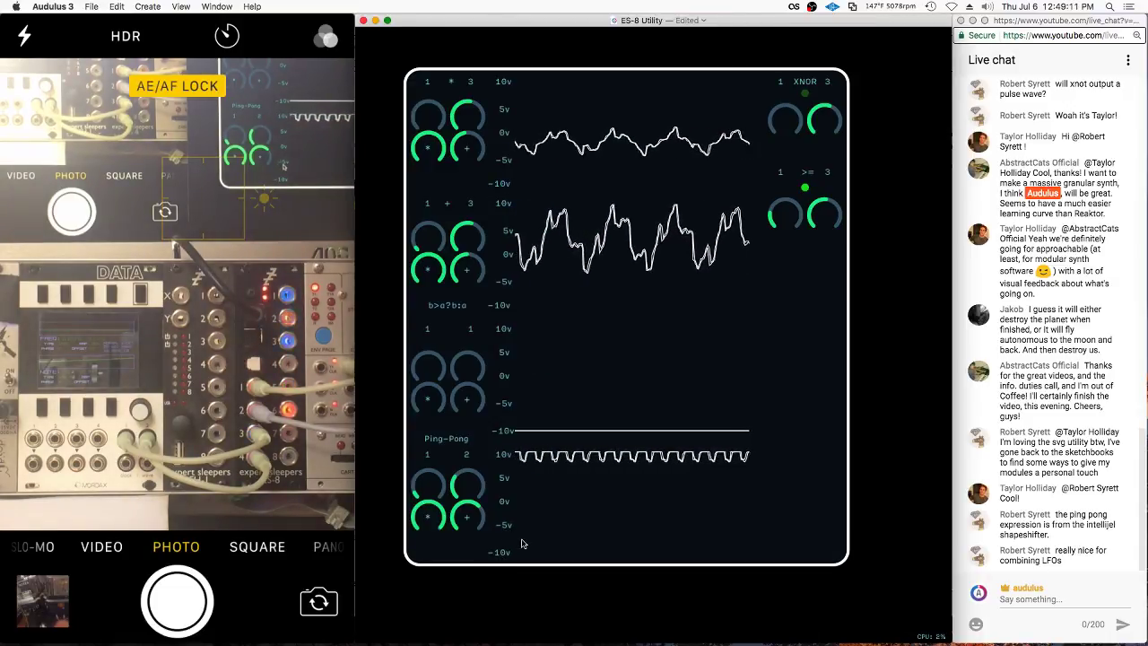
Zoom the canvas out until the scopes and the XNOR and >= logic modules are all visible
{"action": "scroll", "coordinate": [503, 534], "scroll_direction": "up", "scroll_amount": 3}
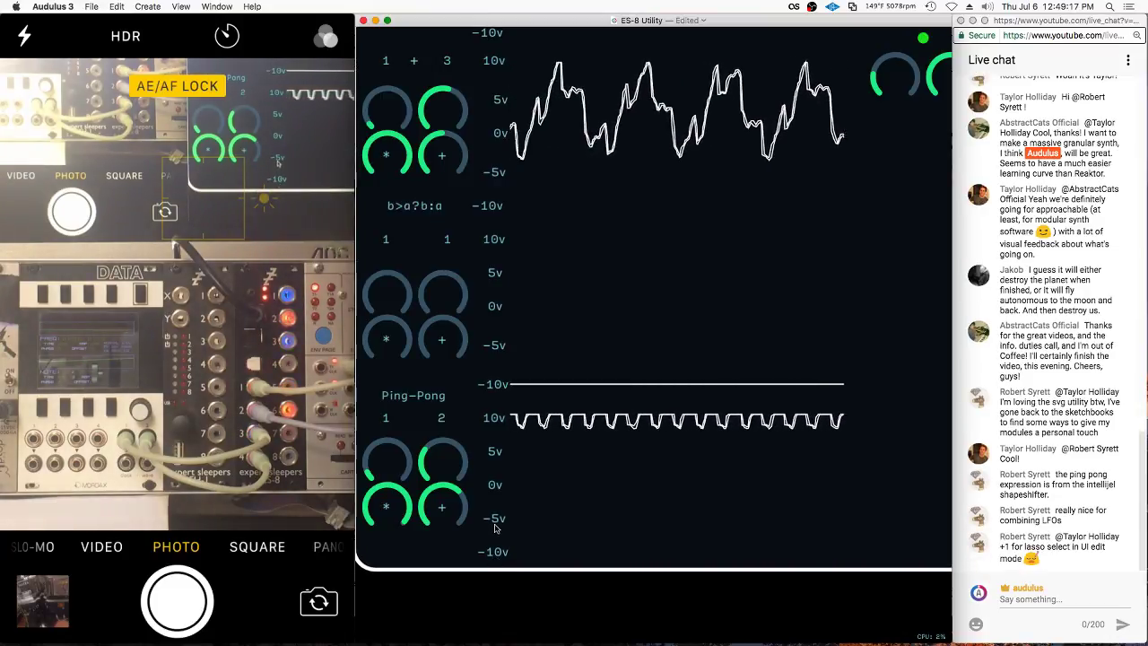
{"action": "scroll", "coordinate": [494, 525], "scroll_direction": "down", "scroll_amount": 3}
{"action": "scroll", "coordinate": [498, 495], "scroll_direction": "up", "scroll_amount": 3}
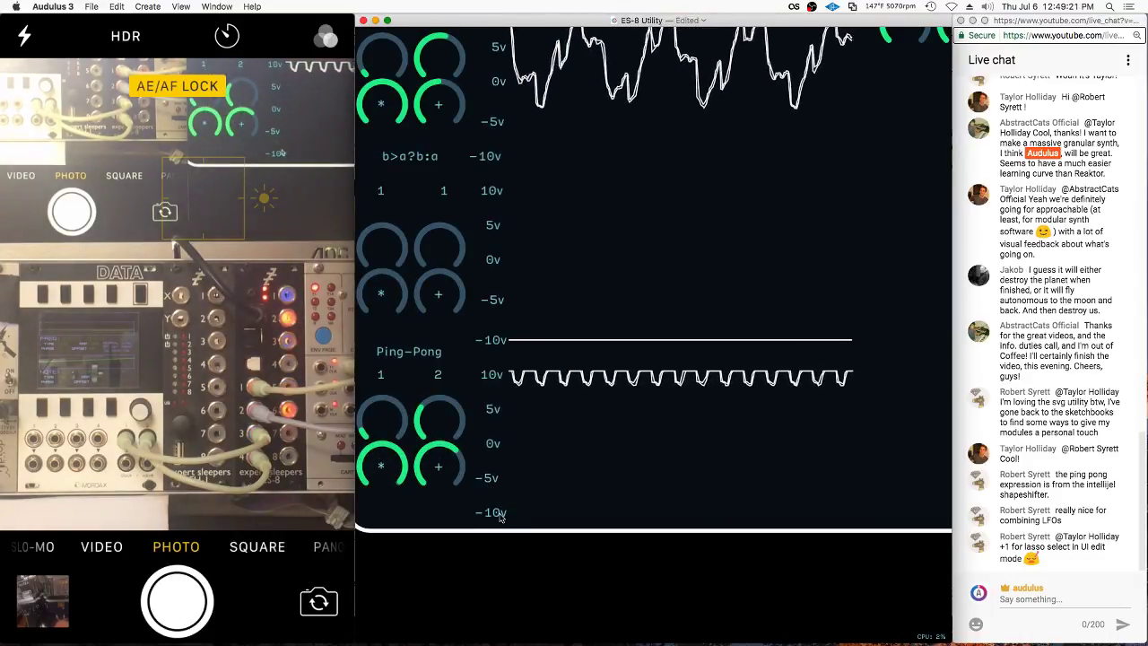
{"action": "scroll", "coordinate": [674, 423], "scroll_direction": "down", "scroll_amount": 2}
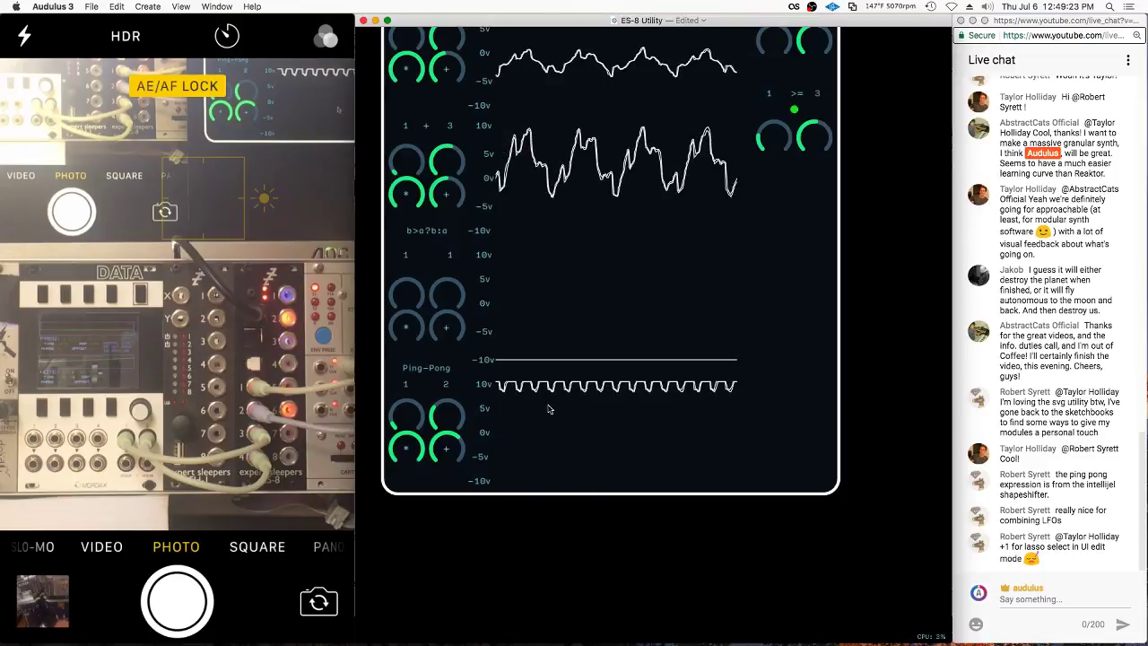
{"action": "scroll", "coordinate": [791, 394], "scroll_direction": "up", "scroll_amount": 2}
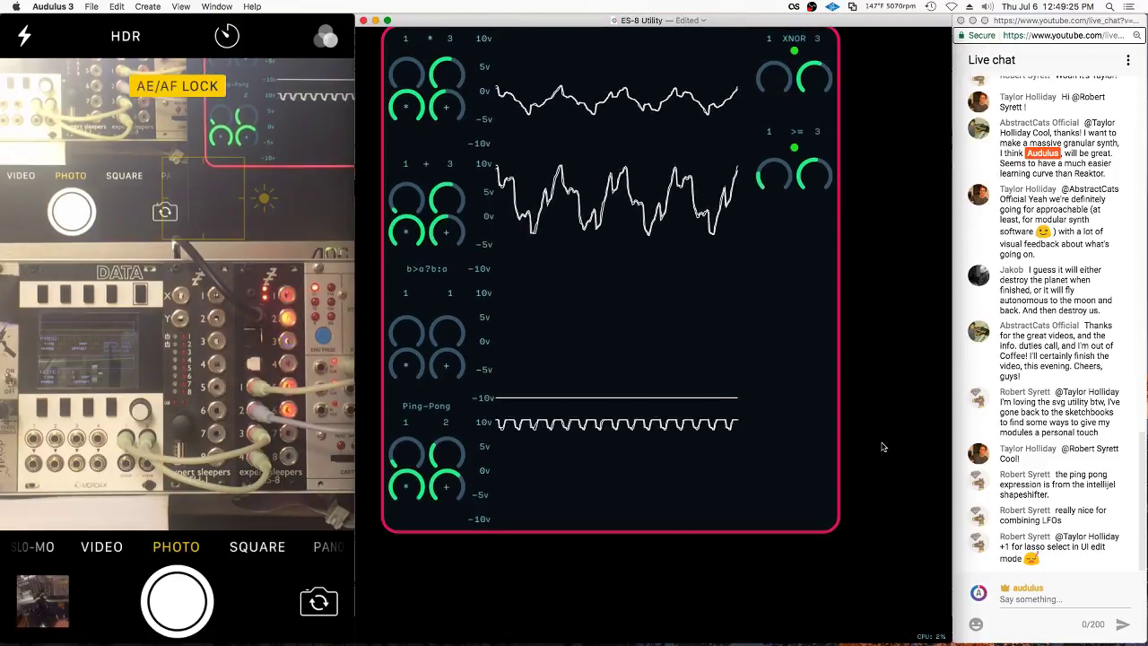
{"action": "scroll", "coordinate": [792, 394], "scroll_direction": "up", "scroll_amount": 3}
Lock the ES-8 Utility panel's layout with Lock UI
{"action": "right_click", "coordinate": [845, 465]}
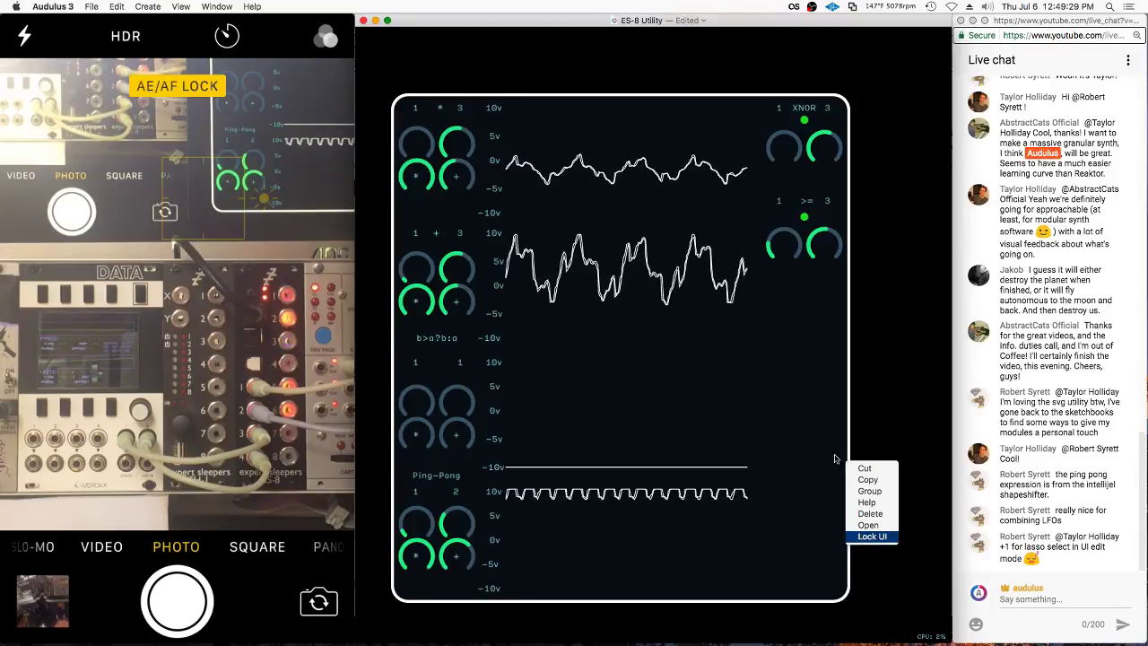
{"action": "left_click", "coordinate": [859, 538]}
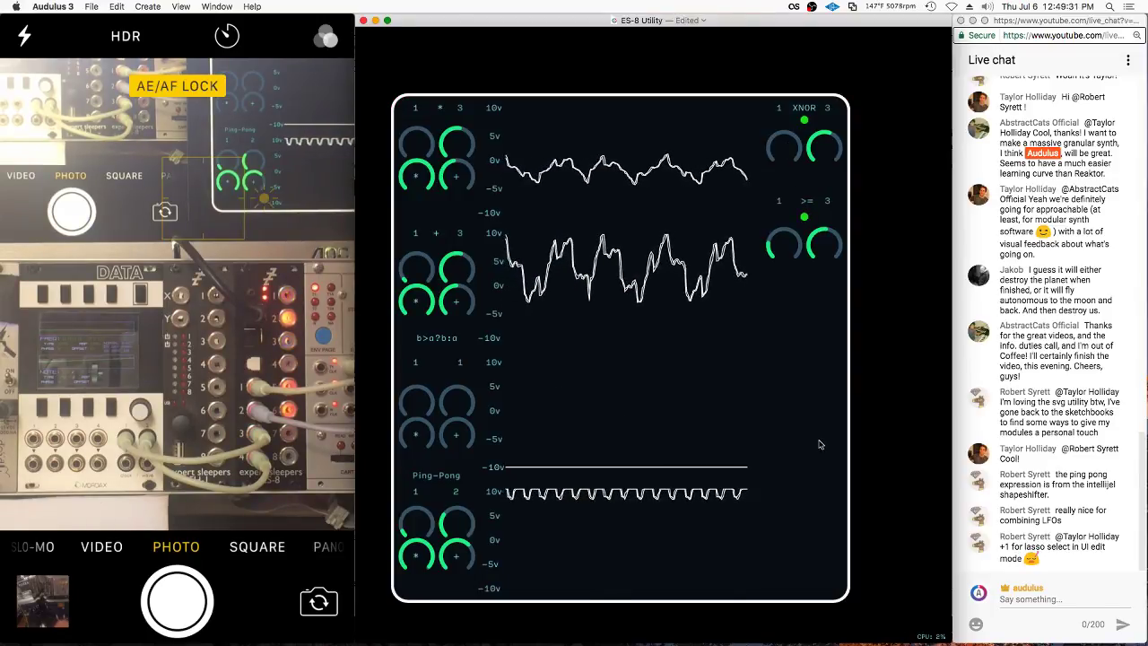
{"action": "scroll", "coordinate": [668, 252], "scroll_direction": "up", "scroll_amount": 8}
Check the channel assigned to Ping-Pong's output 3, then return to the panel
{"action": "double_click", "coordinate": [576, 384]}
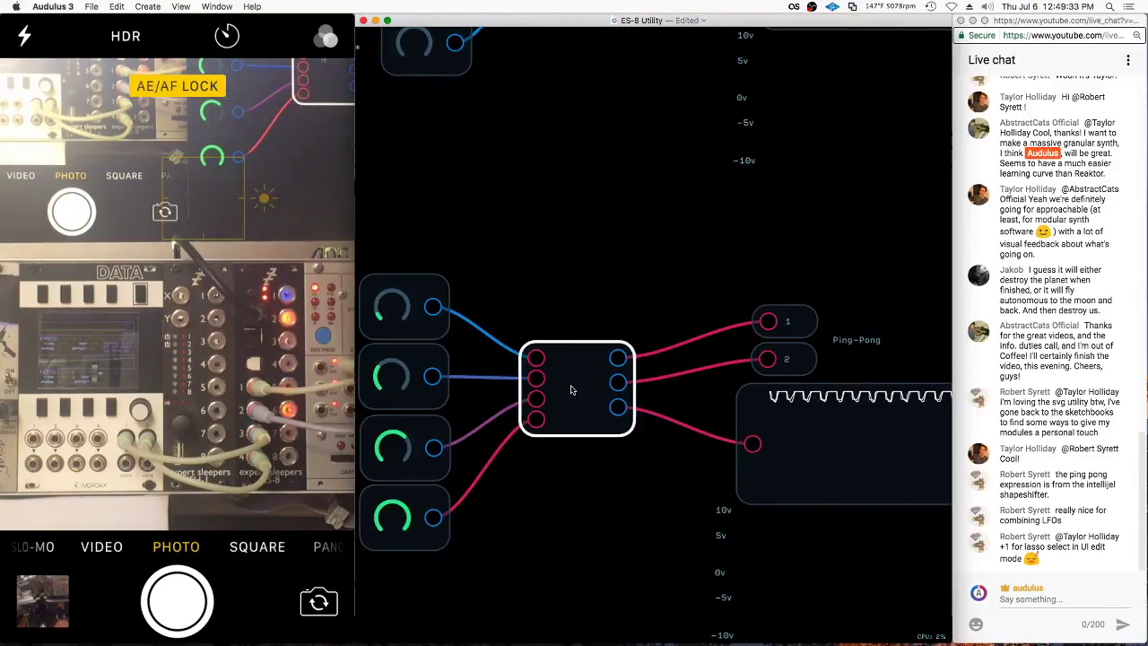
{"action": "right_click", "coordinate": [724, 284]}
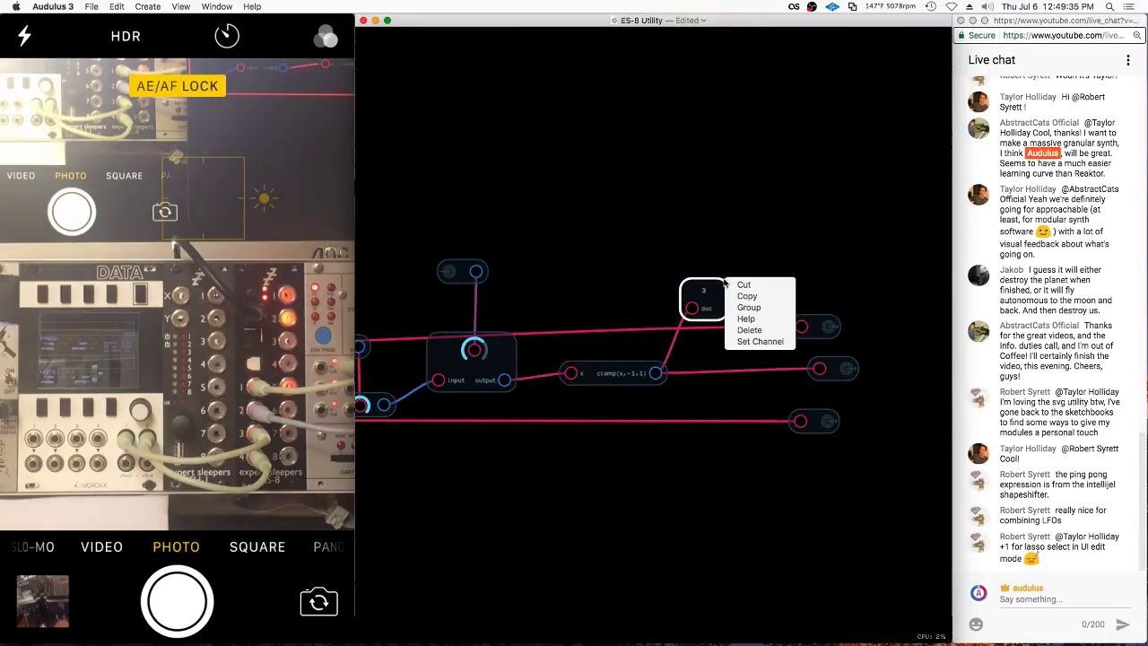
{"action": "left_click", "coordinate": [760, 344]}
{"action": "key", "text": "Return"}
{"action": "scroll", "coordinate": [670, 392], "scroll_direction": "down", "scroll_amount": 8}
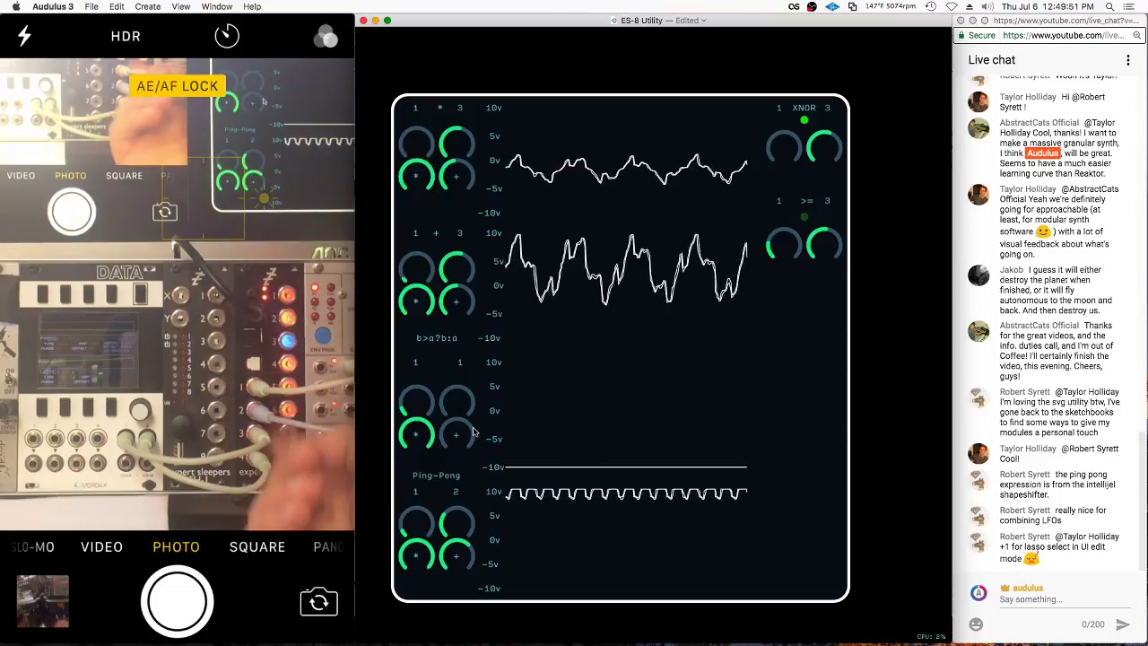
Sweep the b>a?b:a offset, raise Ping-Pong's level and set its inputs to channels 3 and 4
{"action": "mouse_move", "coordinate": [455, 436]}
{"action": "left_mouse_down"}
{"action": "mouse_move", "coordinate": [562, 404]}
{"action": "mouse_move", "coordinate": [722, 405]}
{"action": "mouse_move", "coordinate": [661, 403]}
{"action": "mouse_move", "coordinate": [560, 431]}
{"action": "mouse_move", "coordinate": [602, 421]}
{"action": "mouse_move", "coordinate": [556, 467]}
{"action": "left_mouse_up"}
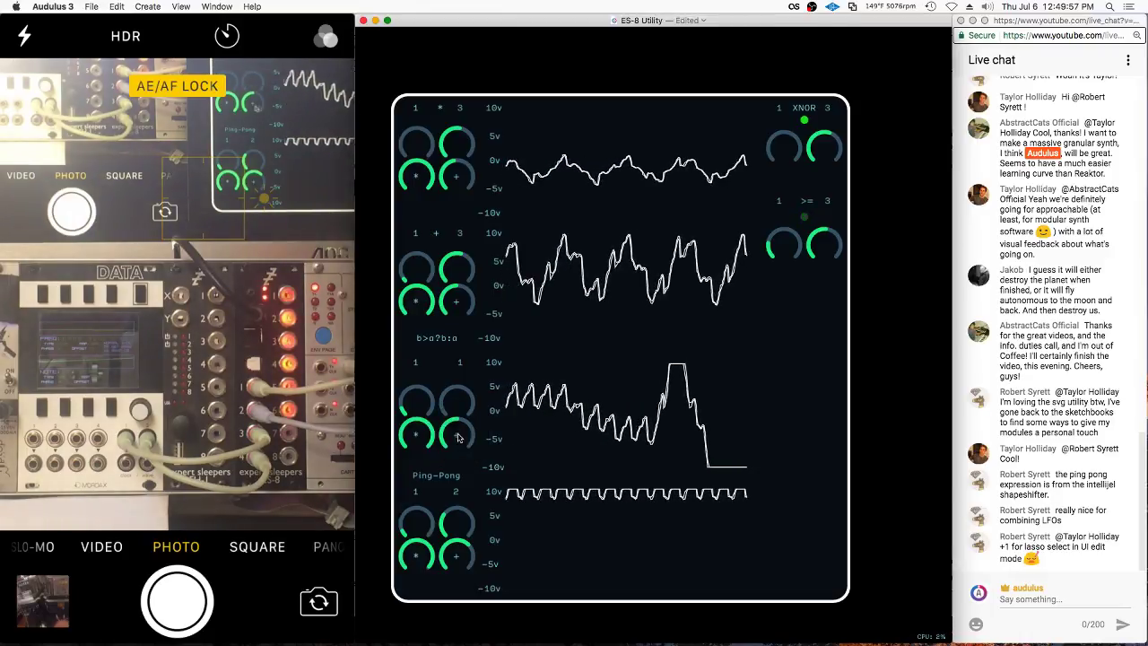
{"action": "mouse_move", "coordinate": [456, 555]}
{"action": "left_mouse_down"}
{"action": "mouse_move", "coordinate": [414, 567]}
{"action": "mouse_move", "coordinate": [429, 565]}
{"action": "left_mouse_up"}
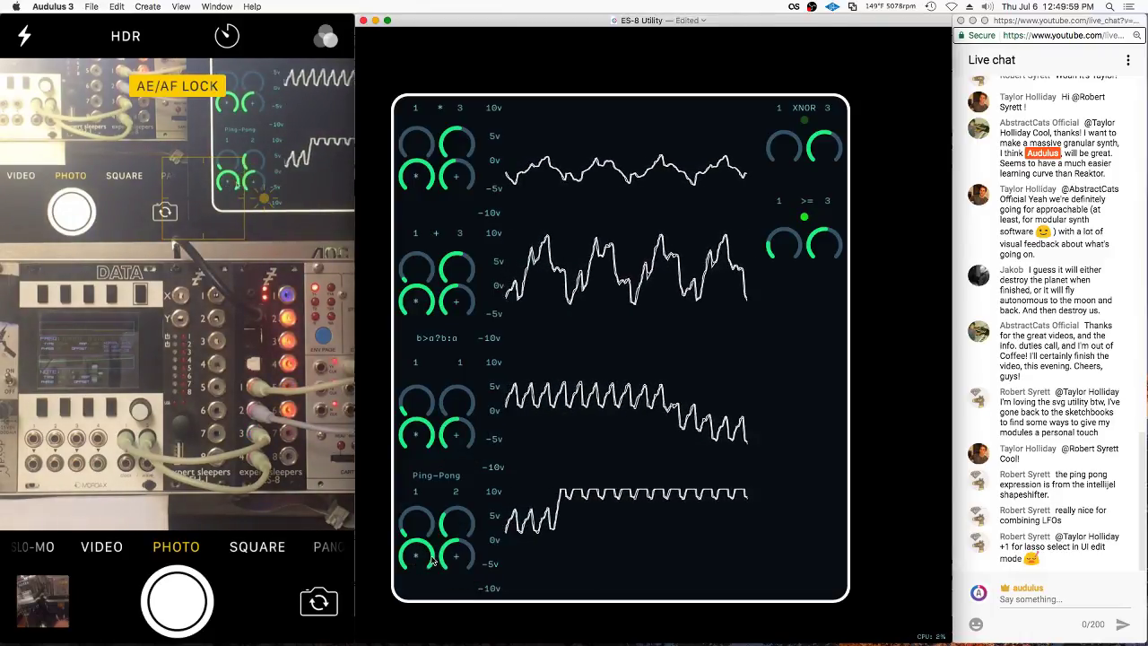
{"action": "left_click_drag", "start_coordinate": [449, 520], "coordinate": [449, 520]}
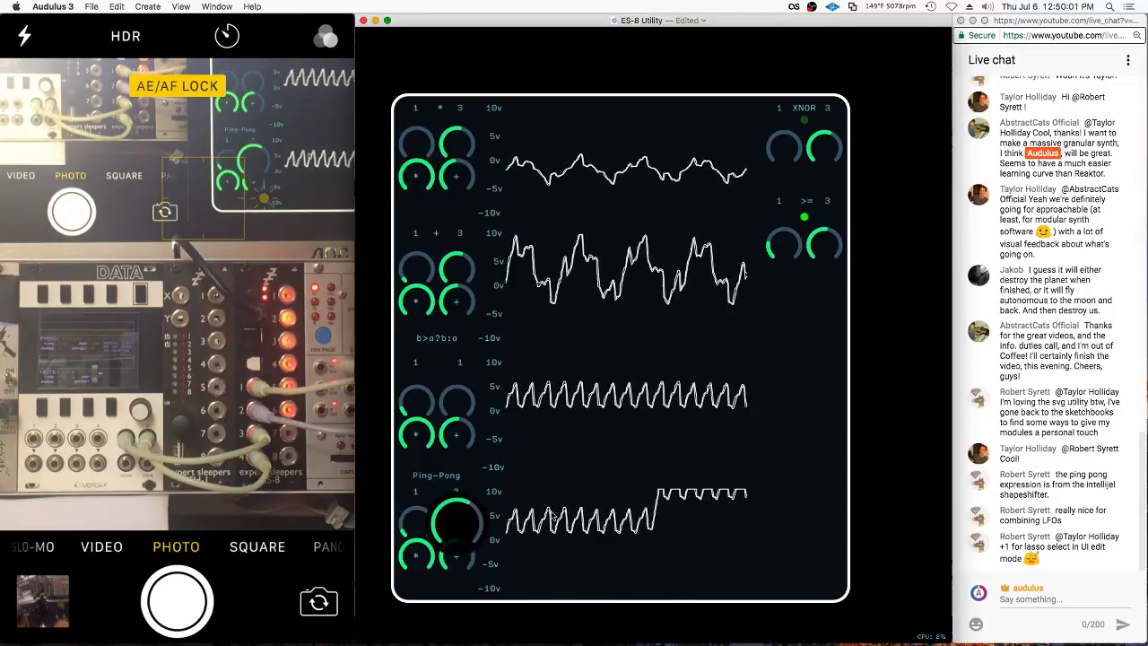
{"action": "left_click_drag", "start_coordinate": [550, 522], "coordinate": [550, 523]}
{"action": "mouse_move", "coordinate": [416, 523]}
{"action": "left_mouse_down"}
{"action": "mouse_move", "coordinate": [538, 505]}
{"action": "mouse_move", "coordinate": [502, 513]}
{"action": "left_mouse_up"}
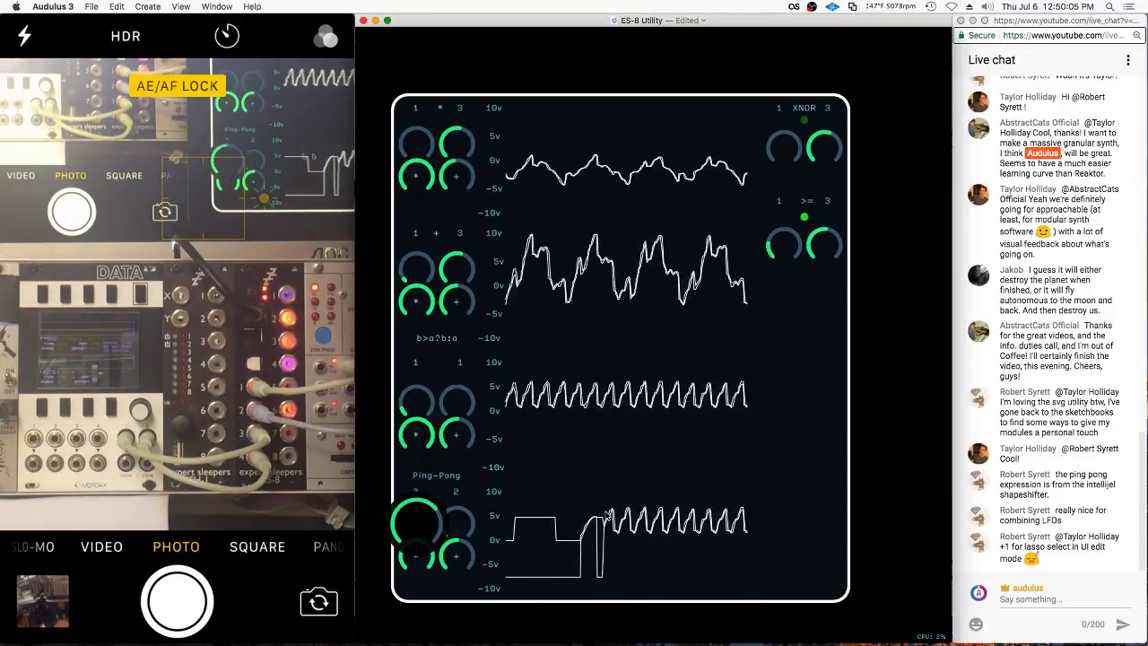
{"action": "left_click_drag", "start_coordinate": [599, 516], "coordinate": [538, 515]}
{"action": "left_click_drag", "start_coordinate": [454, 520], "coordinate": [652, 518]}
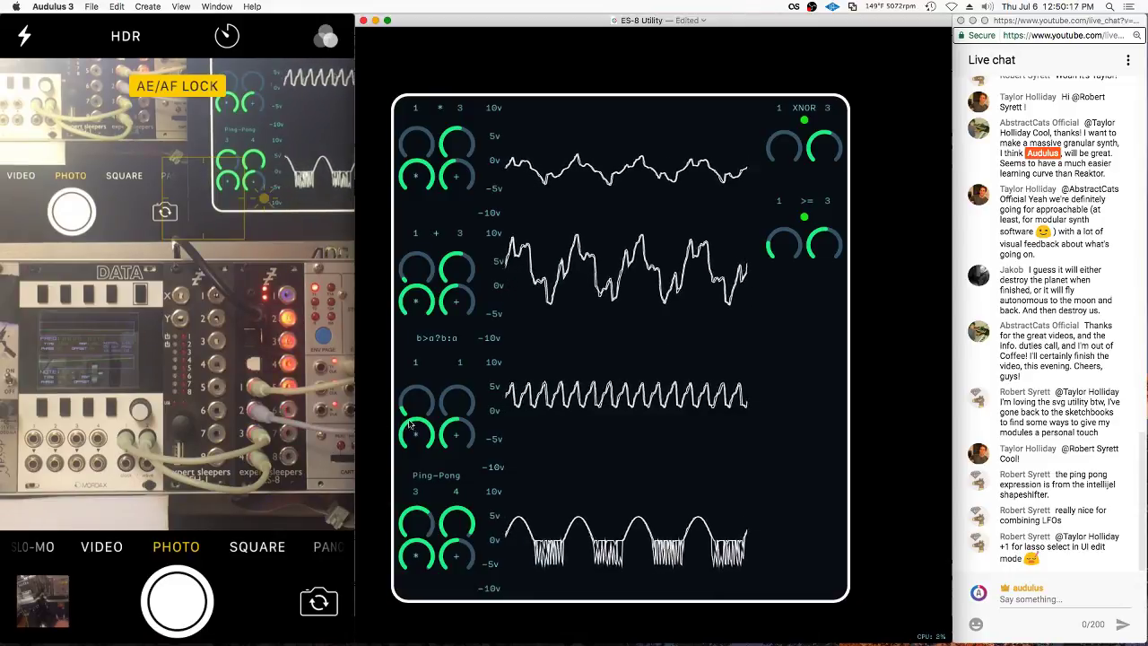
Set the b>a?b:a inputs to channels 2 and 4
{"action": "left_click_drag", "start_coordinate": [457, 401], "coordinate": [661, 361]}
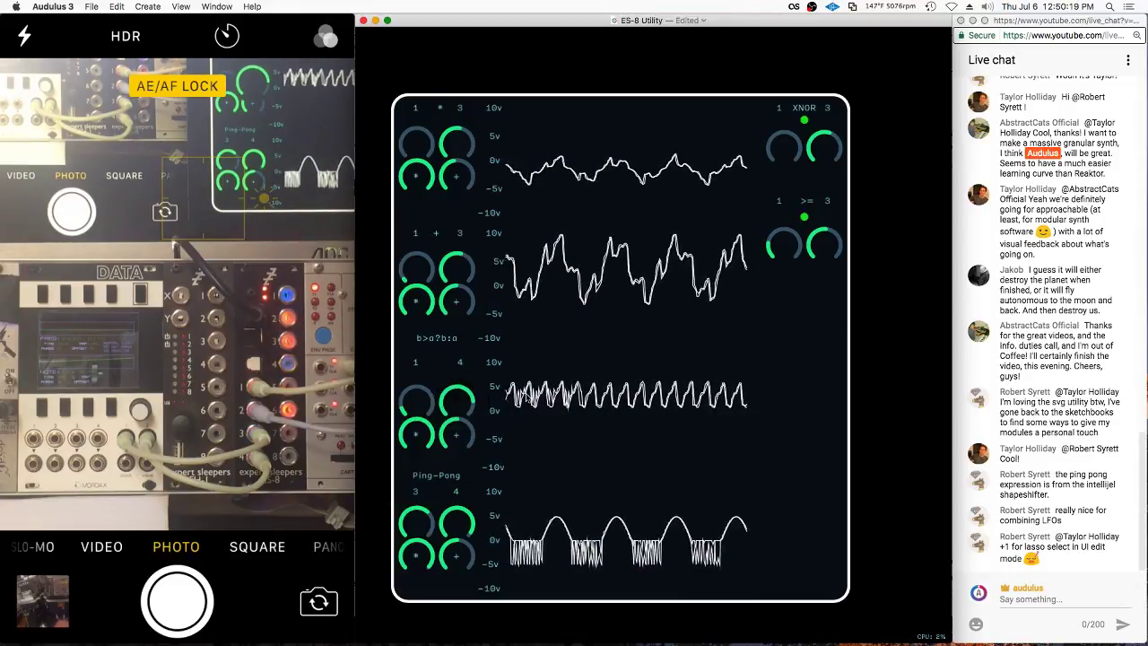
{"action": "left_click", "coordinate": [426, 404]}
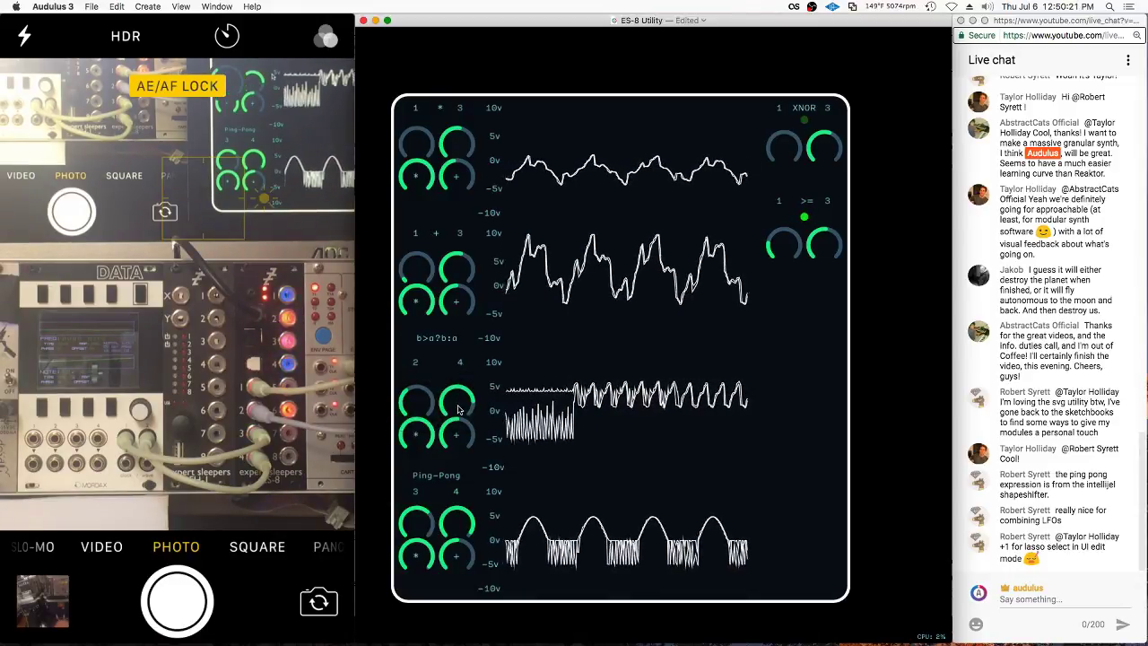
{"action": "left_click_drag", "start_coordinate": [457, 401], "coordinate": [583, 388]}
{"action": "scroll", "coordinate": [818, 400], "scroll_direction": "down", "scroll_amount": 1}
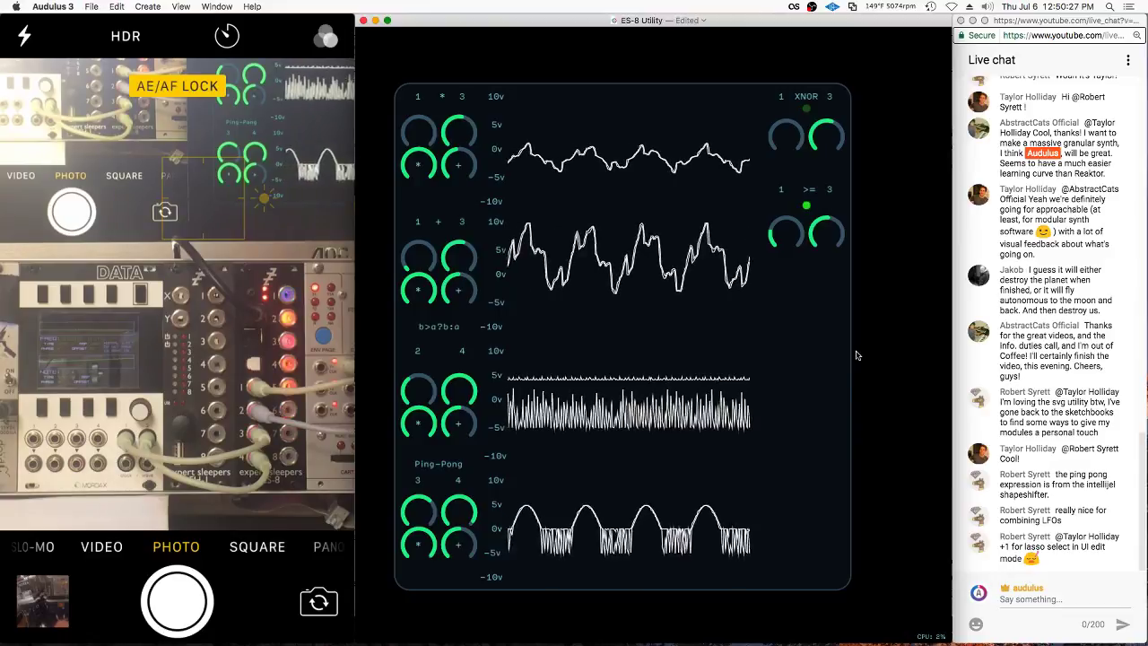
Save the patch and open the module's internal patch
{"action": "key", "text": "super+s"}
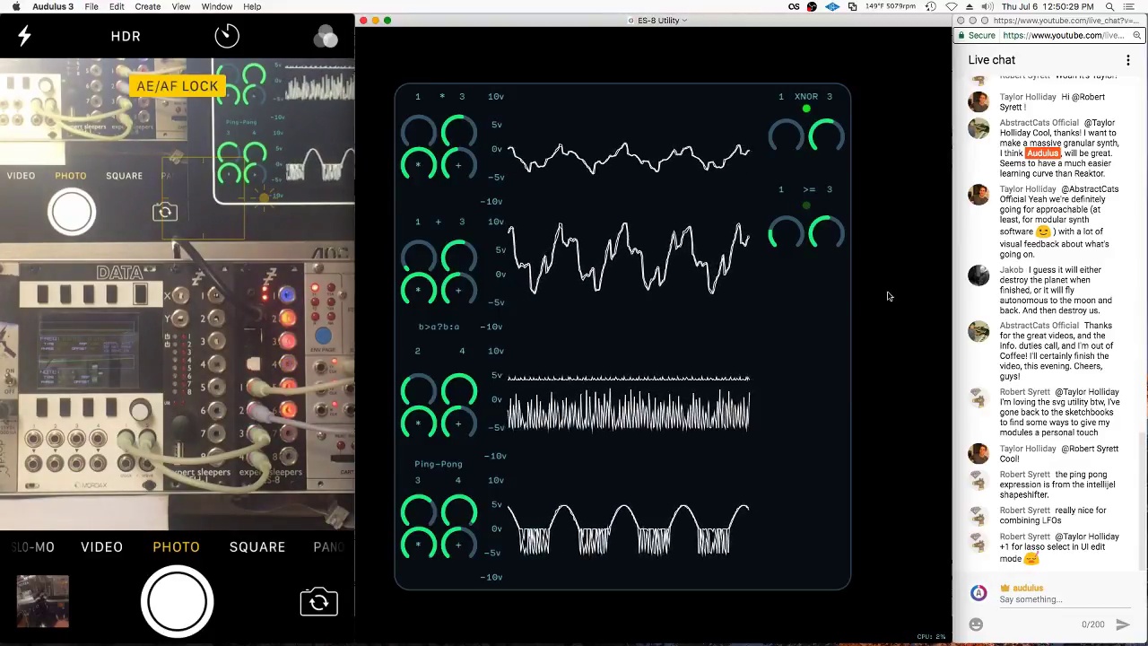
{"action": "double_click", "coordinate": [898, 285]}
{"action": "double_click", "coordinate": [663, 268]}
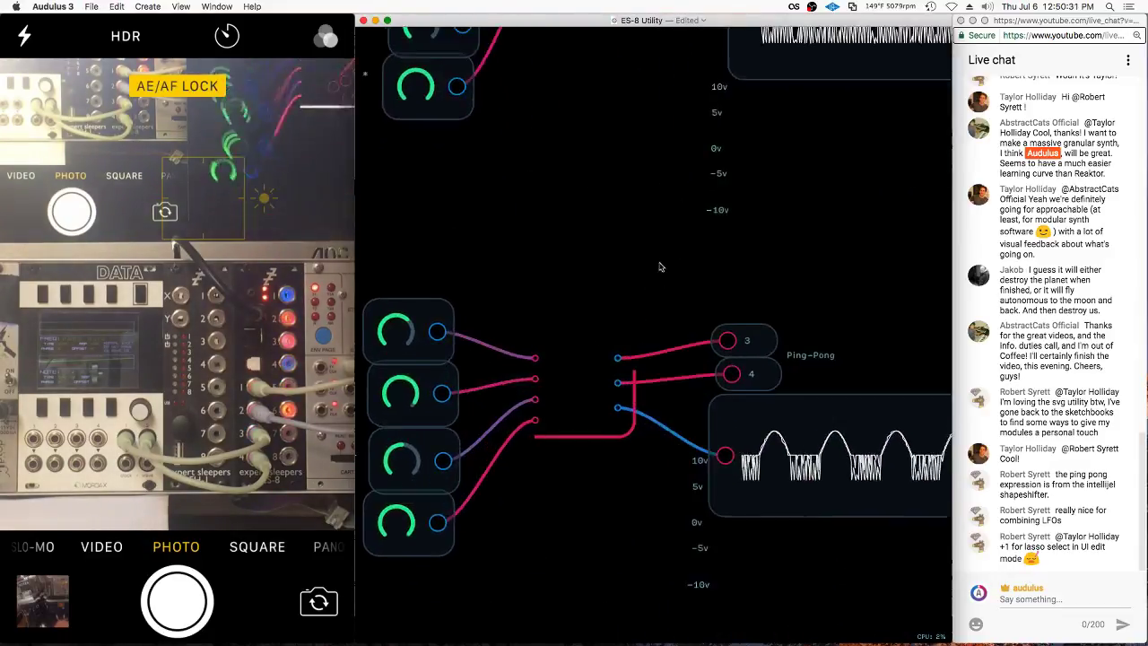
{"action": "scroll", "coordinate": [660, 266], "scroll_direction": "down", "scroll_amount": 5}
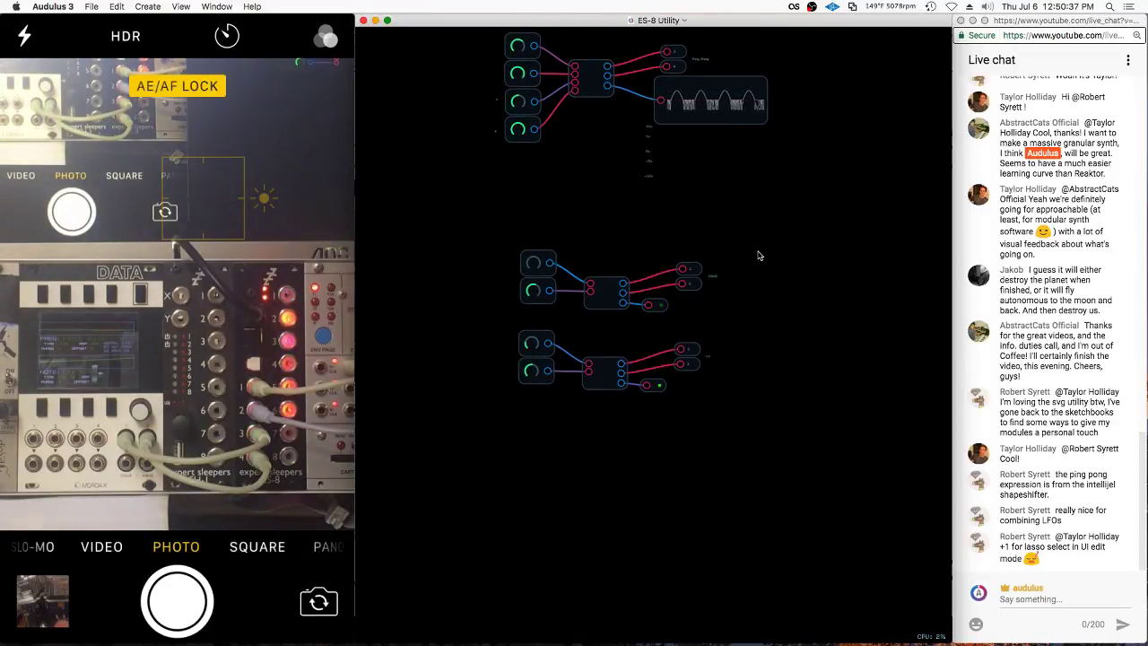
Duplicate the bottom >= comparator group and place the copy below the middle group
{"action": "mouse_move", "coordinate": [744, 336]}
{"action": "left_mouse_down"}
{"action": "mouse_move", "coordinate": [590, 317]}
{"action": "mouse_move", "coordinate": [768, 423]}
{"action": "left_mouse_up"}
{"action": "mouse_move", "coordinate": [622, 369]}
{"action": "left_mouse_down"}
{"action": "mouse_move", "coordinate": [633, 356]}
{"action": "mouse_move", "coordinate": [642, 457]}
{"action": "mouse_move", "coordinate": [642, 445]}
{"action": "left_mouse_up"}
{"action": "left_click", "coordinate": [583, 399]}
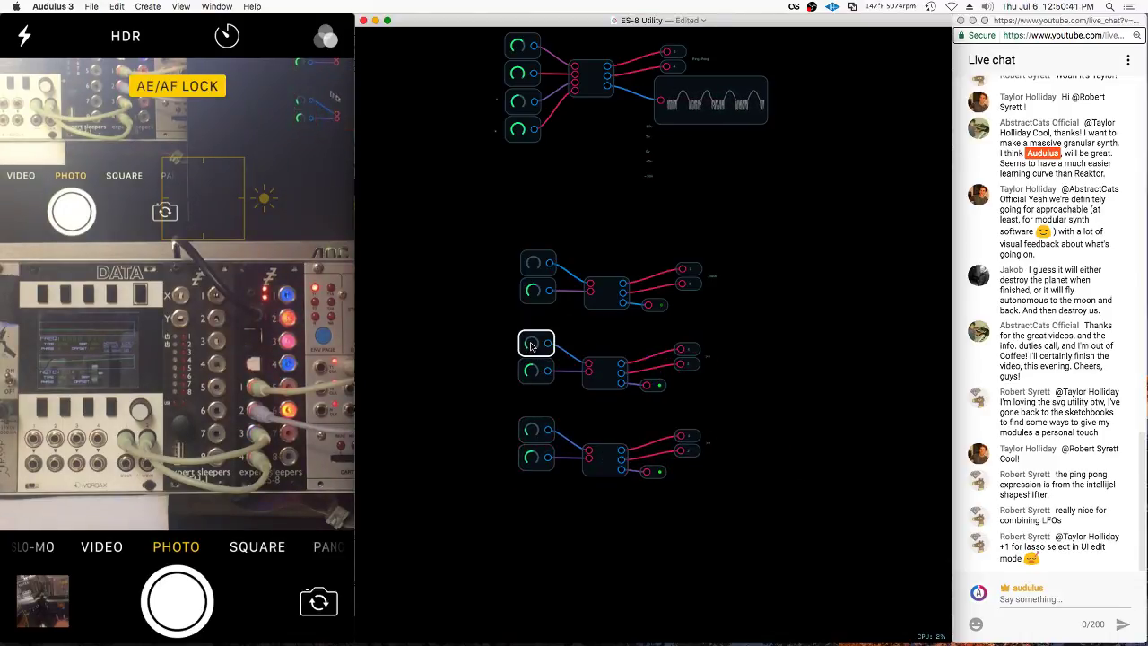
{"action": "scroll", "coordinate": [664, 484], "scroll_direction": "up", "scroll_amount": 5}
Unexpose the copy's outputs 1 and 3 from the panel
{"action": "right_click", "coordinate": [717, 370]}
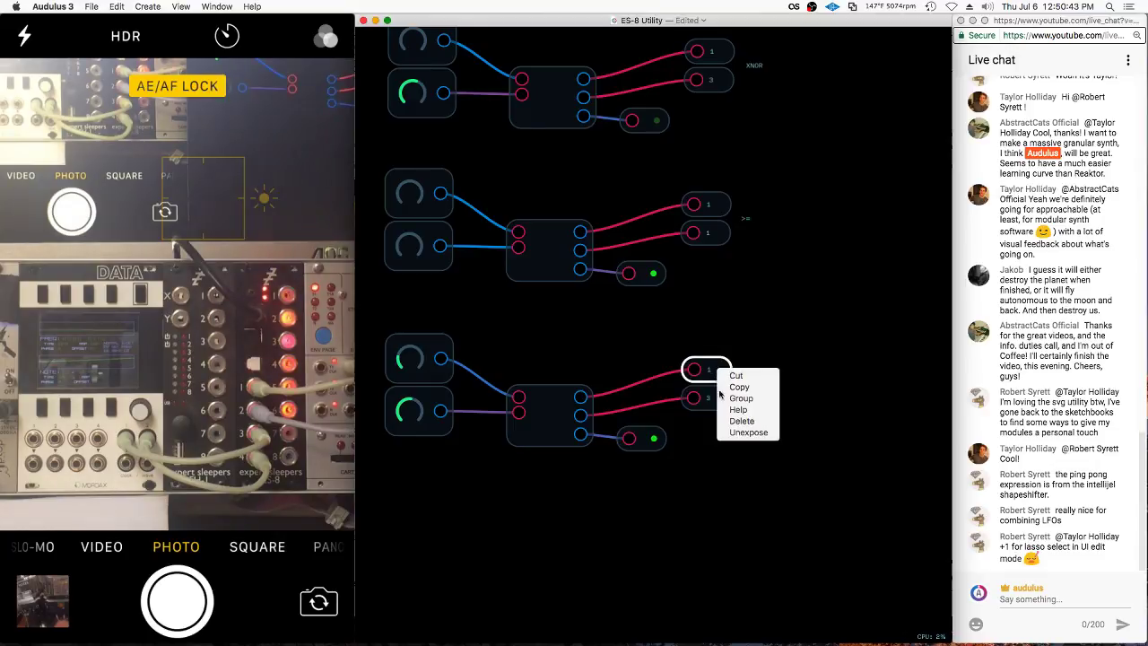
{"action": "left_click", "coordinate": [729, 432]}
{"action": "right_click", "coordinate": [713, 396]}
{"action": "left_click", "coordinate": [727, 461]}
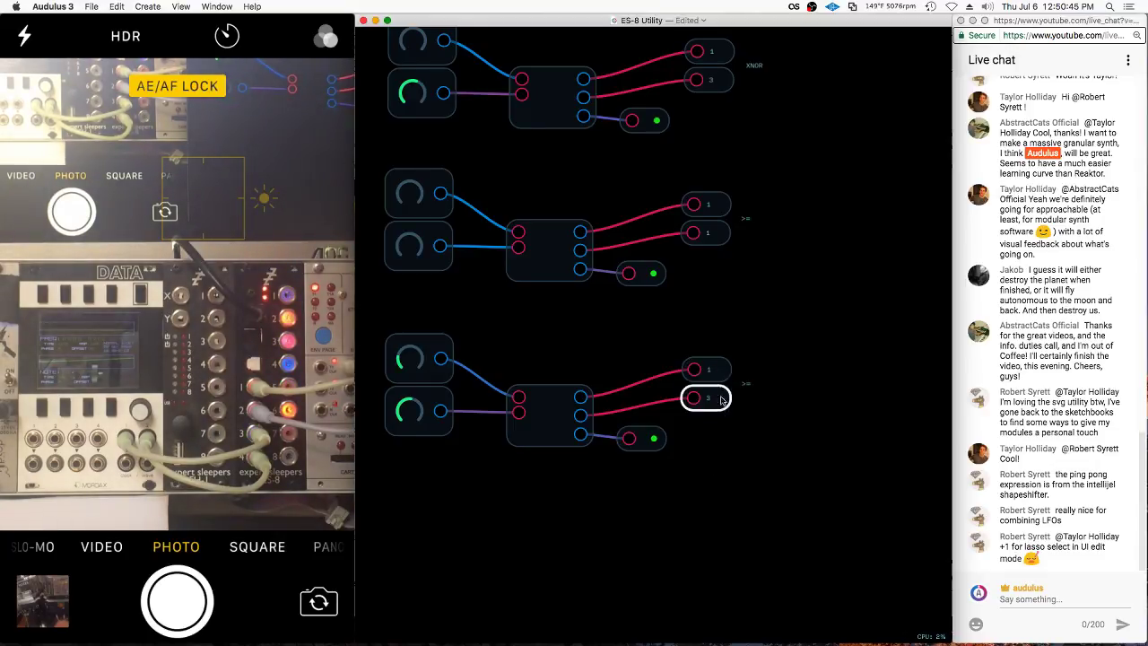
{"action": "right_click", "coordinate": [722, 400]}
{"action": "right_click", "coordinate": [714, 400]}
Inspect the >= label and light output without changes, then return to panel view
{"action": "right_click", "coordinate": [745, 383]}
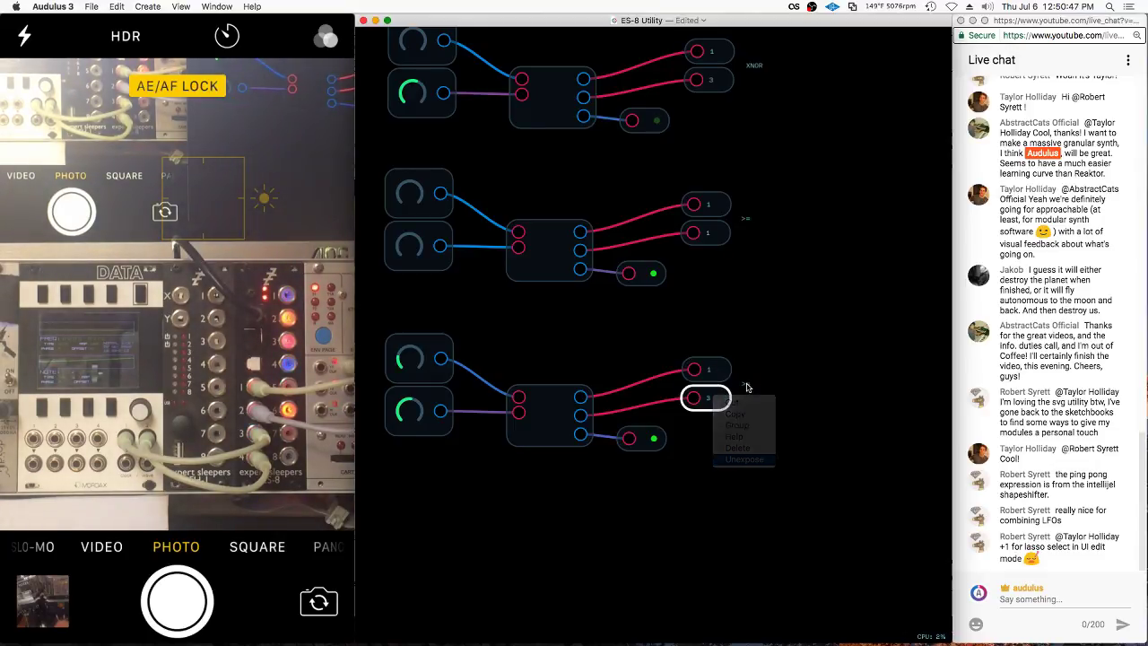
{"action": "right_click", "coordinate": [746, 381]}
{"action": "left_click", "coordinate": [758, 449]}
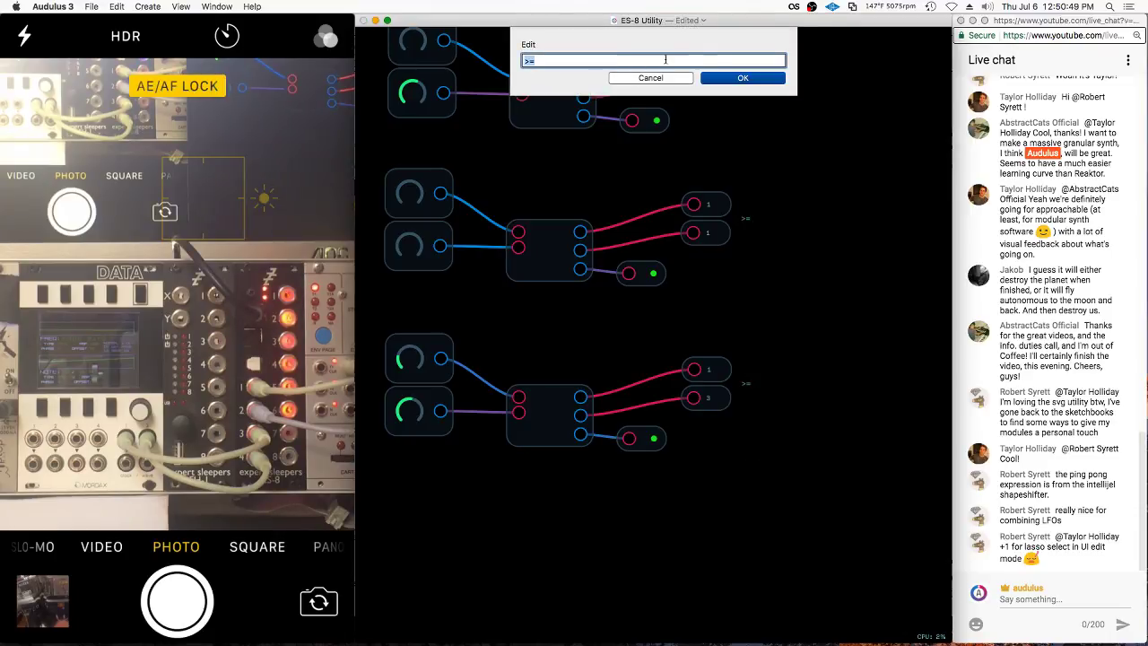
{"action": "left_click", "coordinate": [650, 62]}
{"action": "right_click", "coordinate": [747, 385]}
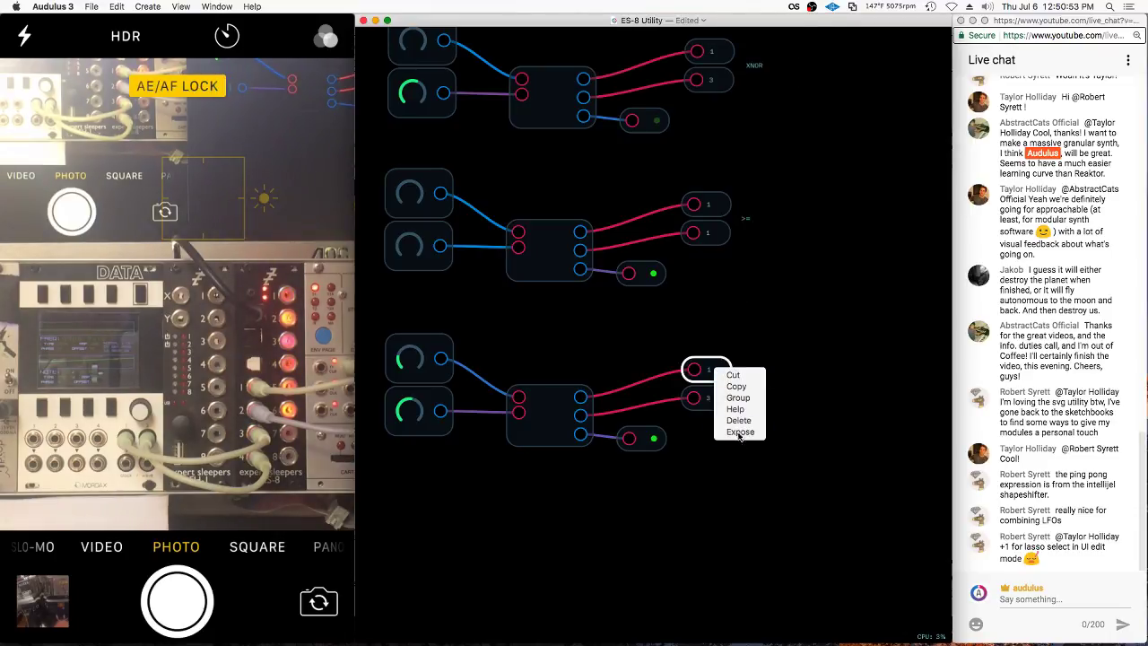
{"action": "right_click", "coordinate": [641, 438]}
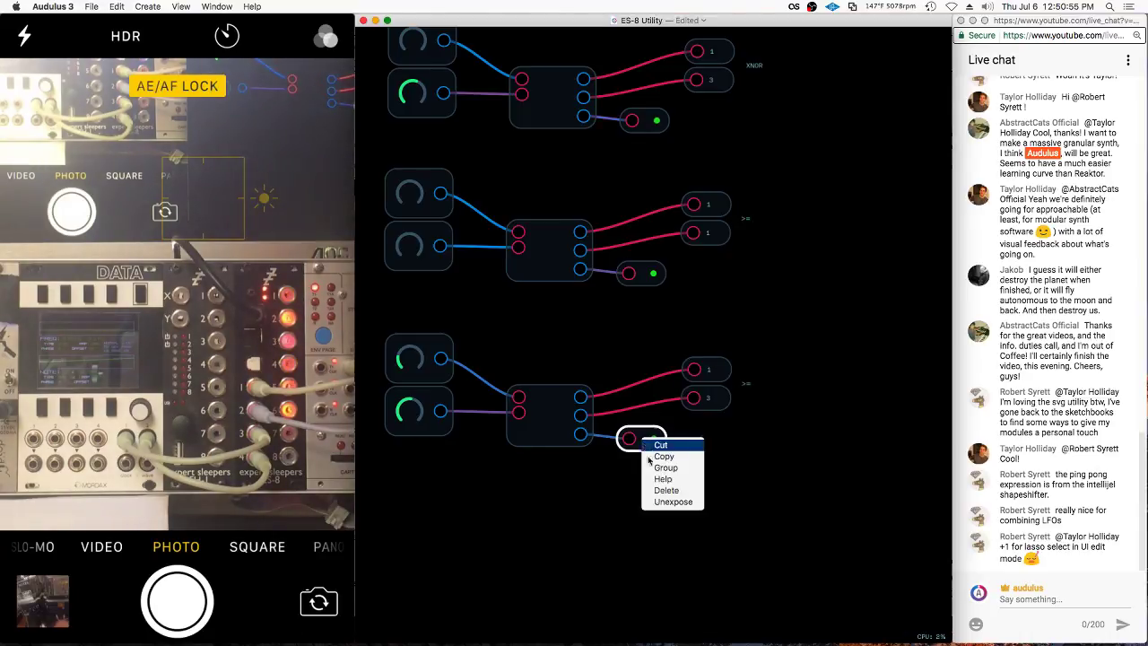
{"action": "left_click", "coordinate": [673, 501]}
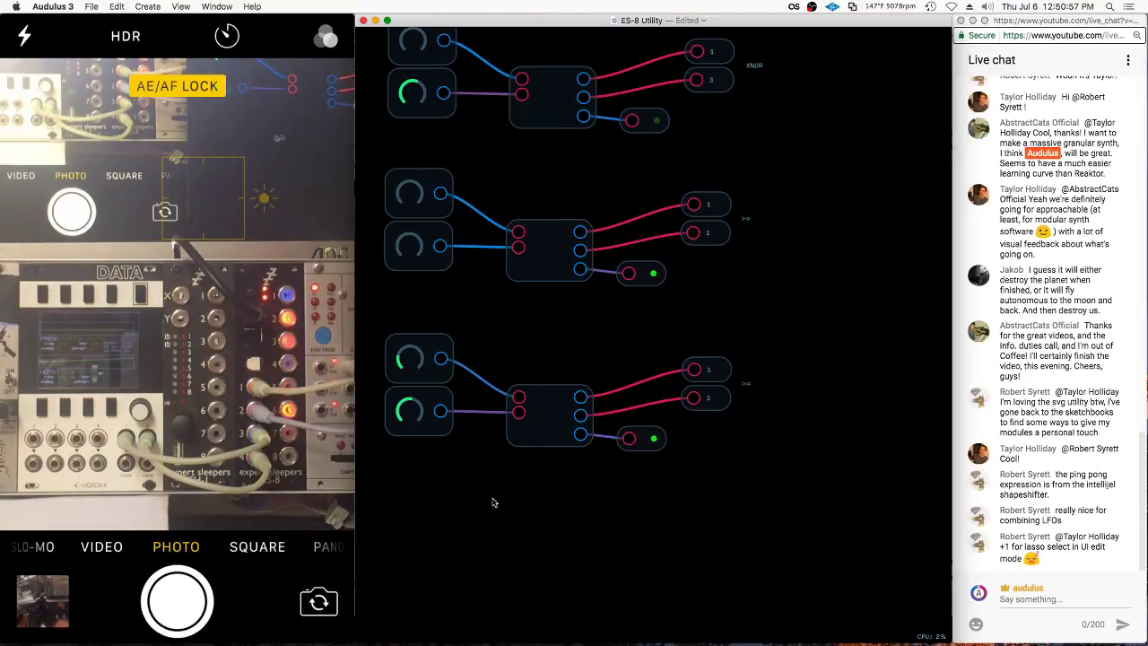
{"action": "key", "text": "Tab"}
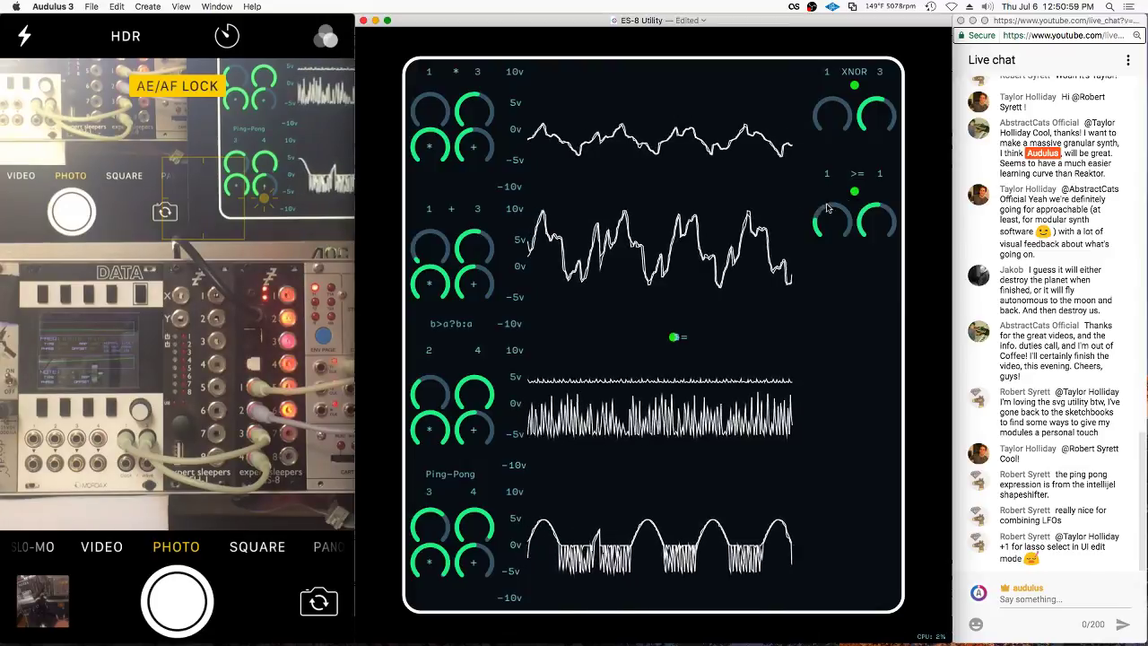
Duplicate the knob and place the separated pair below the >= comparator's knobs
{"action": "right_click", "coordinate": [818, 198]}
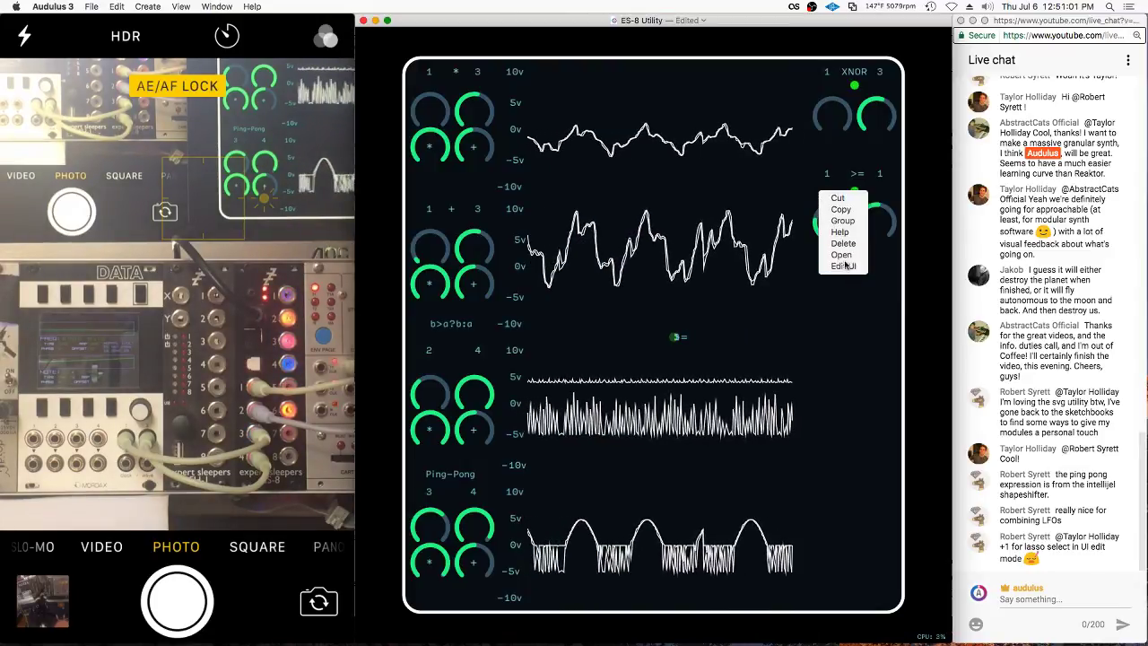
{"action": "left_click", "coordinate": [819, 222]}
{"action": "left_click_drag", "start_coordinate": [818, 222], "coordinate": [840, 213]}
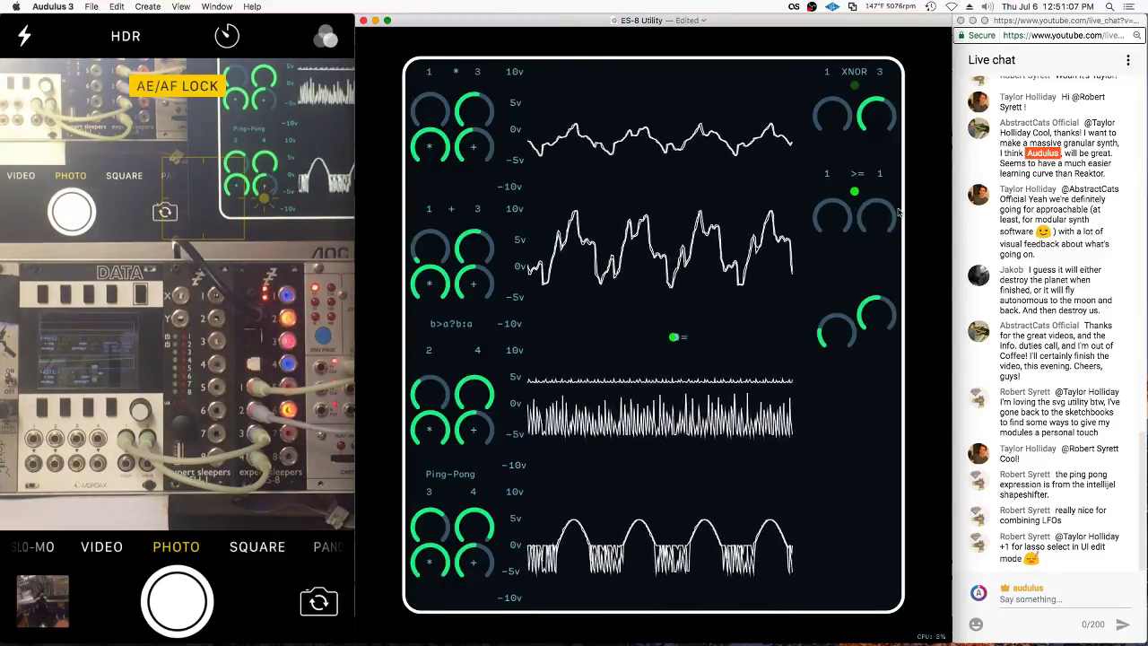
{"action": "left_click_drag", "start_coordinate": [876, 314], "coordinate": [827, 332]}
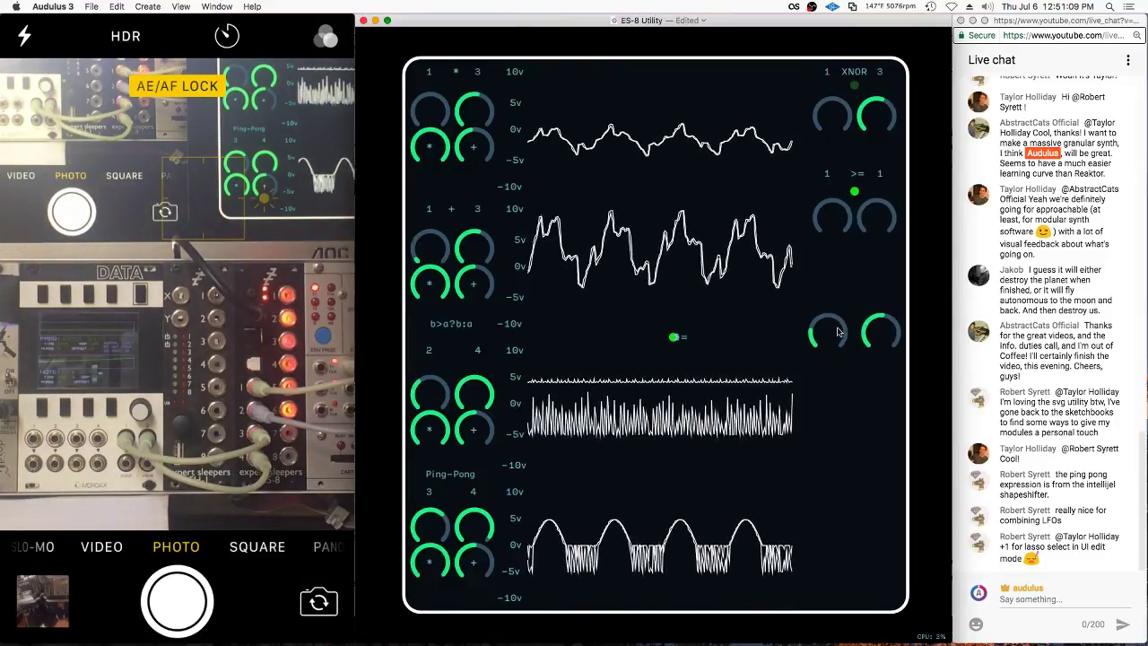
Enter the comparator module's patch and add a Math > Signal > Rectifier above the >= comparator
{"action": "double_click", "coordinate": [878, 290]}
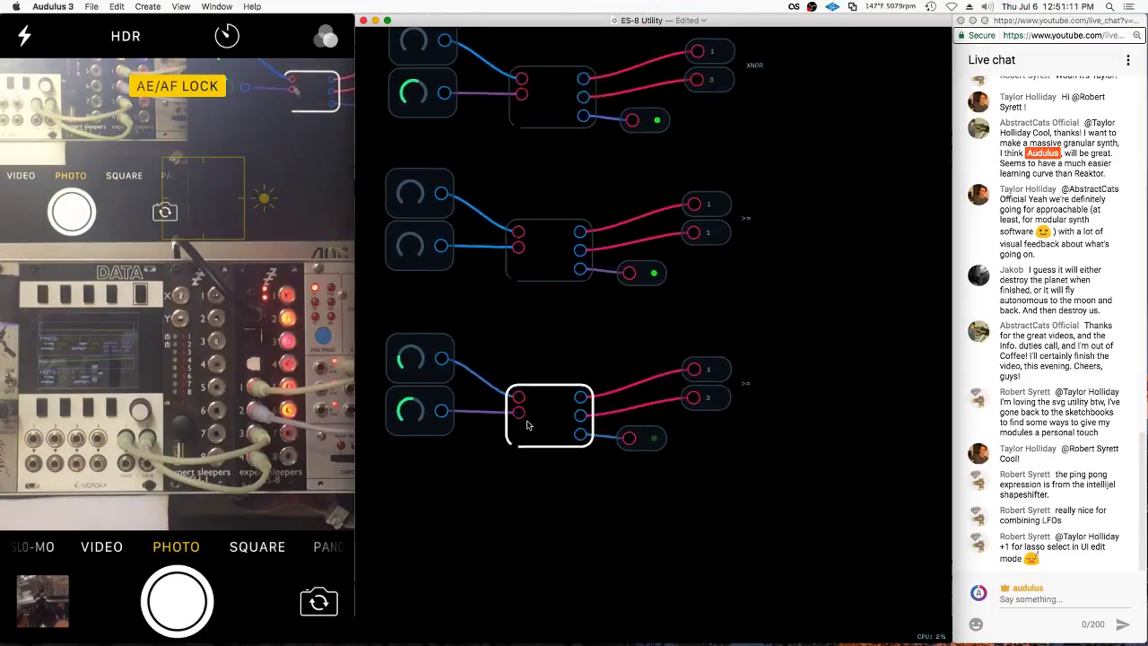
{"action": "double_click", "coordinate": [530, 425]}
{"action": "right_click", "coordinate": [663, 267]}
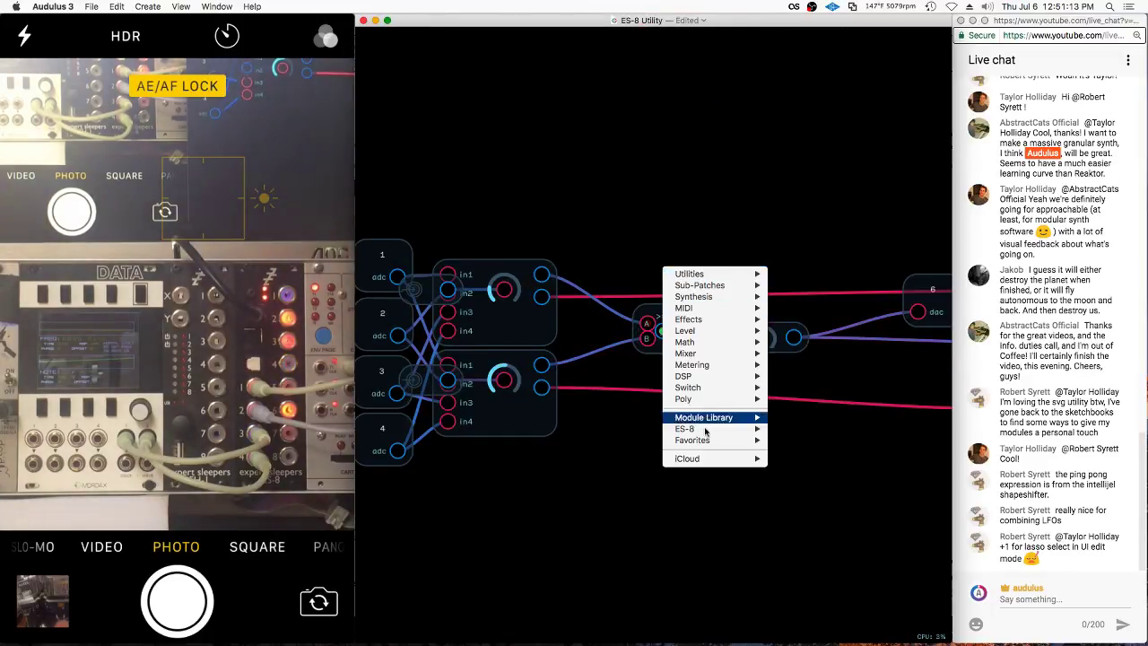
{"action": "mouse_move", "coordinate": [711, 425]}
{"action": "mouse_move", "coordinate": [831, 419]}
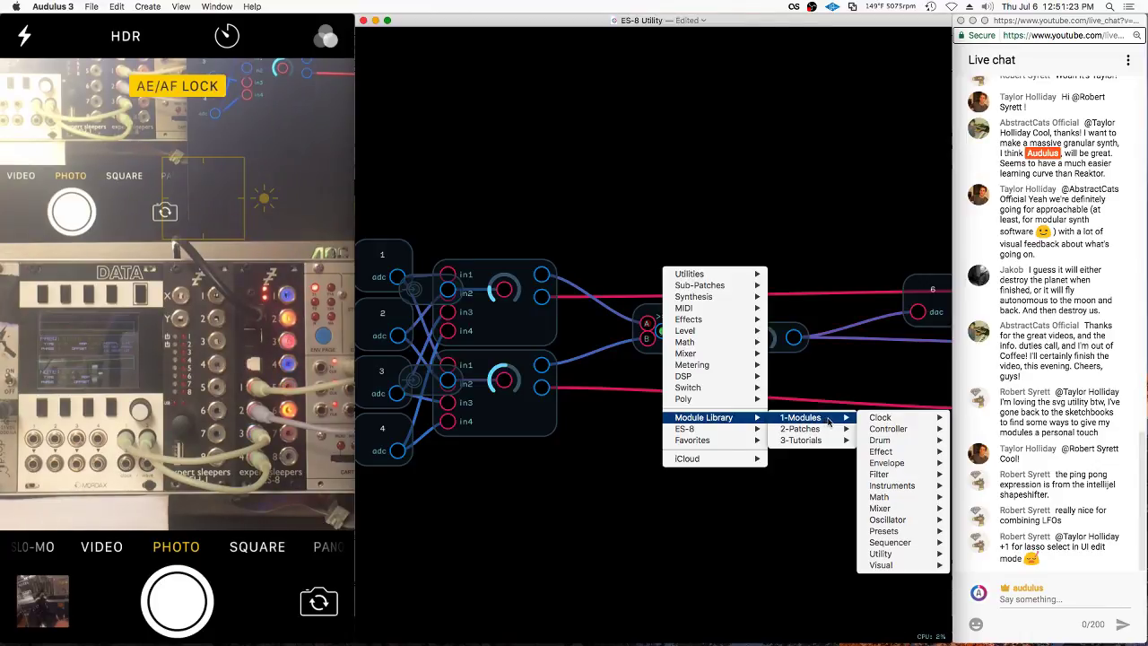
{"action": "mouse_move", "coordinate": [893, 475]}
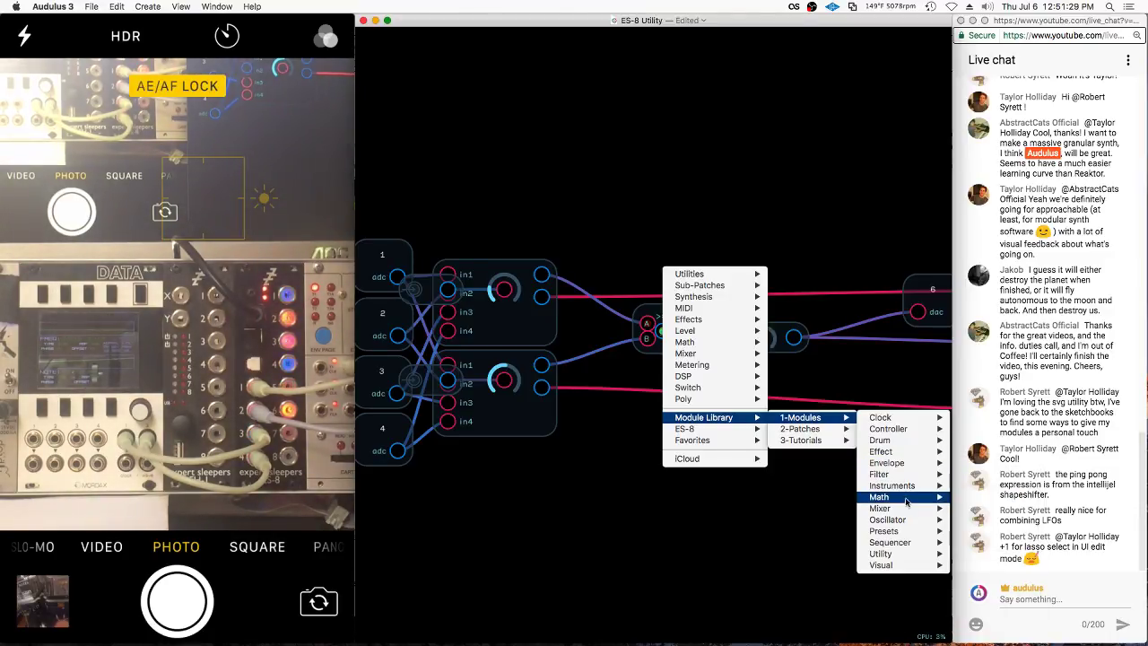
{"action": "mouse_move", "coordinate": [905, 519]}
{"action": "mouse_move", "coordinate": [970, 520]}
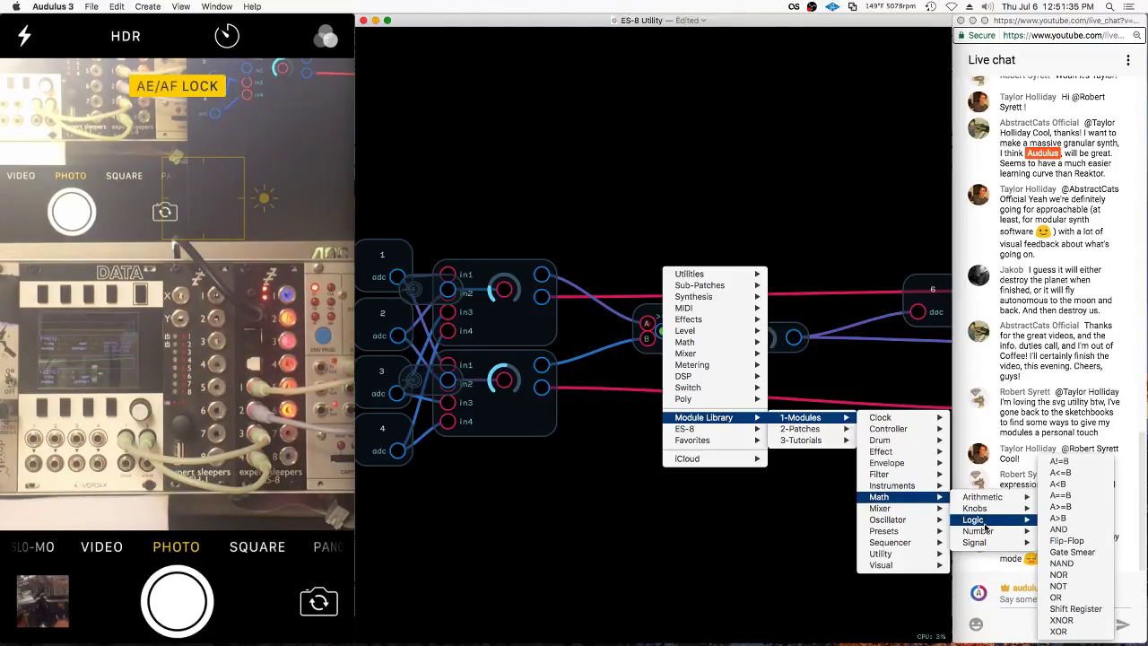
{"action": "mouse_move", "coordinate": [985, 542]}
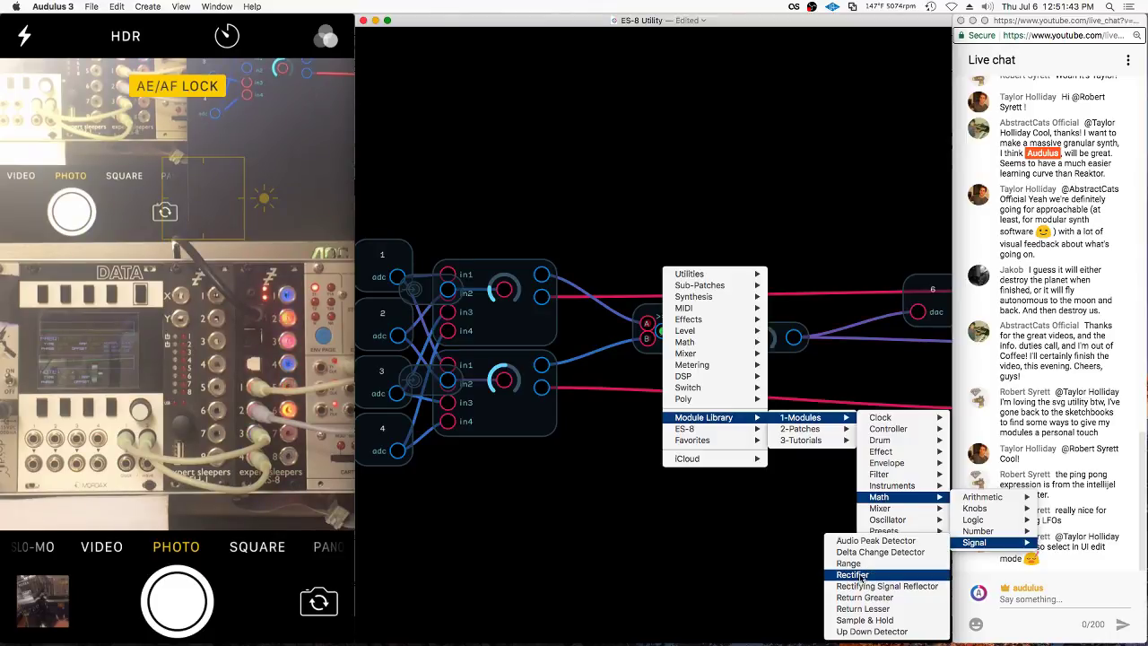
{"action": "left_click", "coordinate": [863, 579]}
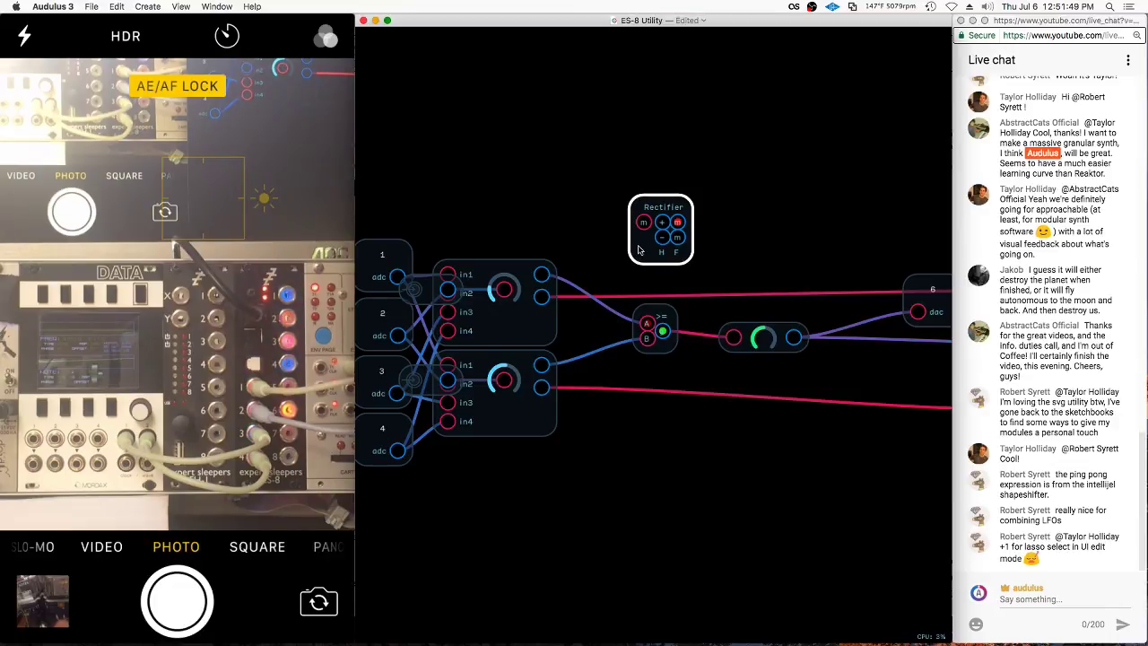
{"action": "left_click", "coordinate": [674, 325]}
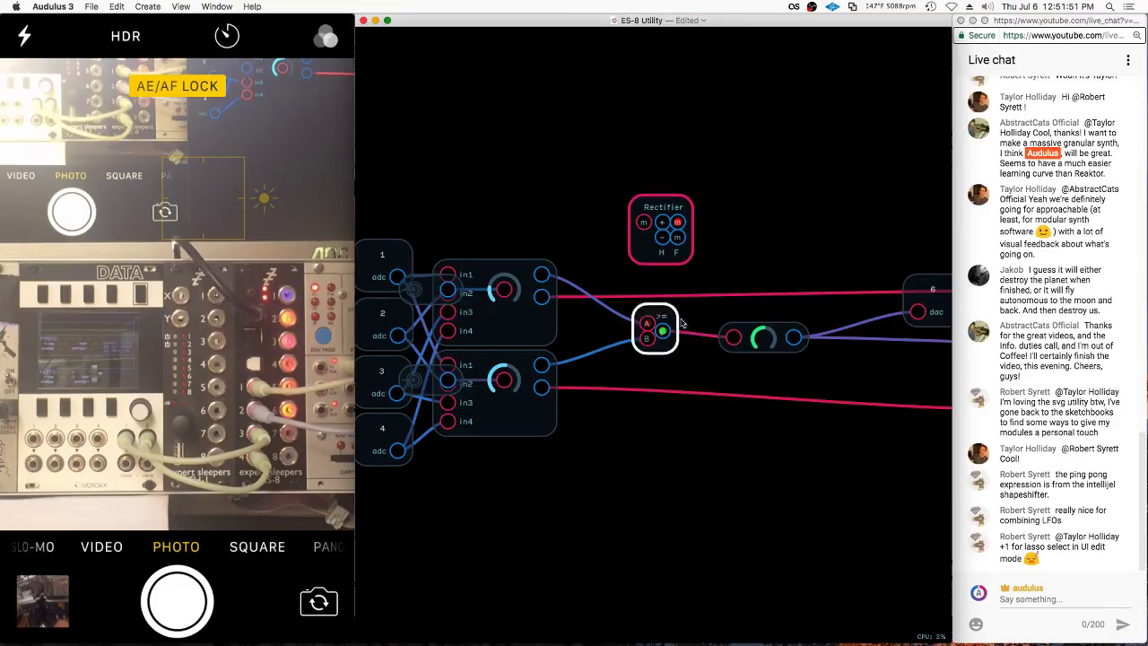
Undo the Rectifier, turn the knob node into an abs(x) expression, and wire the upper module into it
{"action": "key", "text": "ctrl+z"}
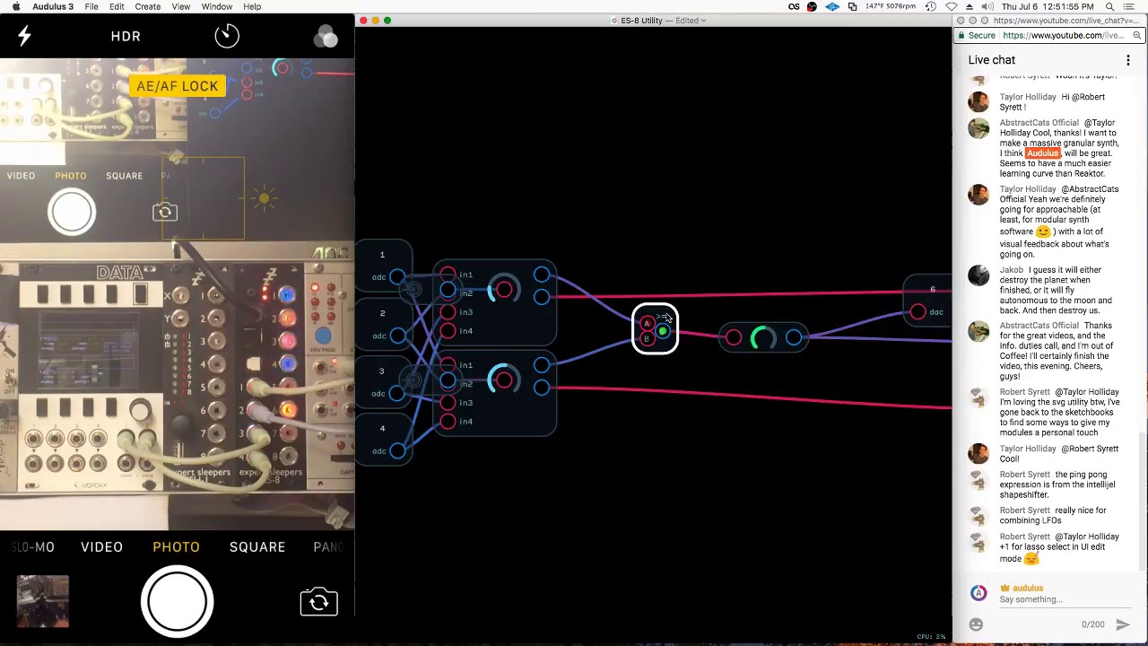
{"action": "left_click", "coordinate": [680, 313]}
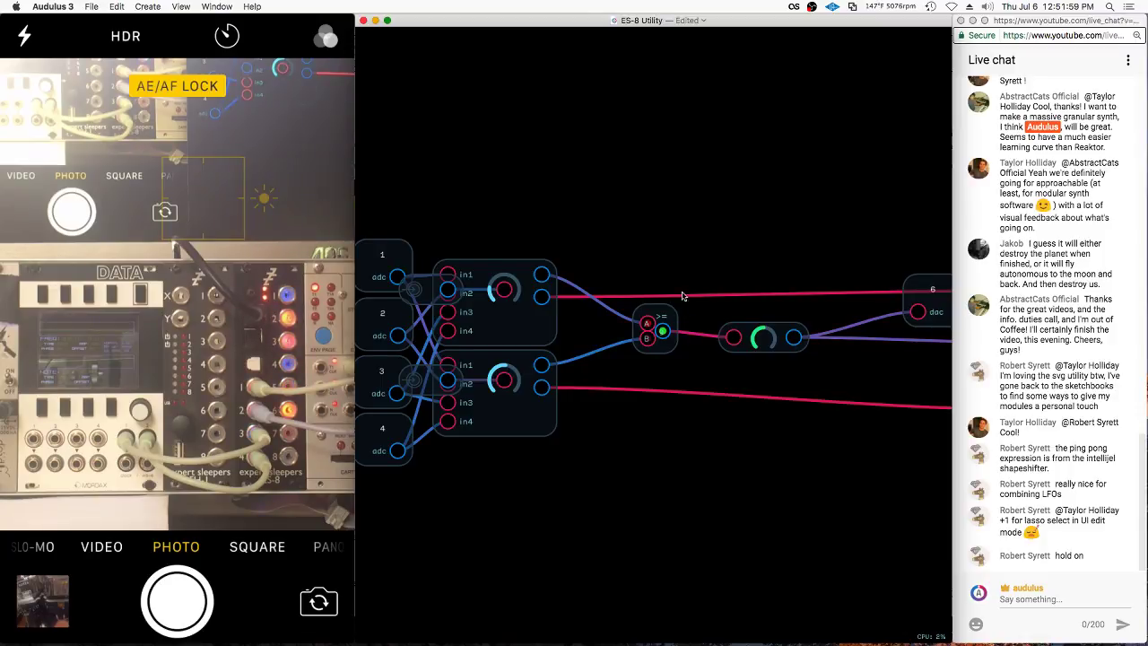
{"action": "left_click", "coordinate": [712, 348]}
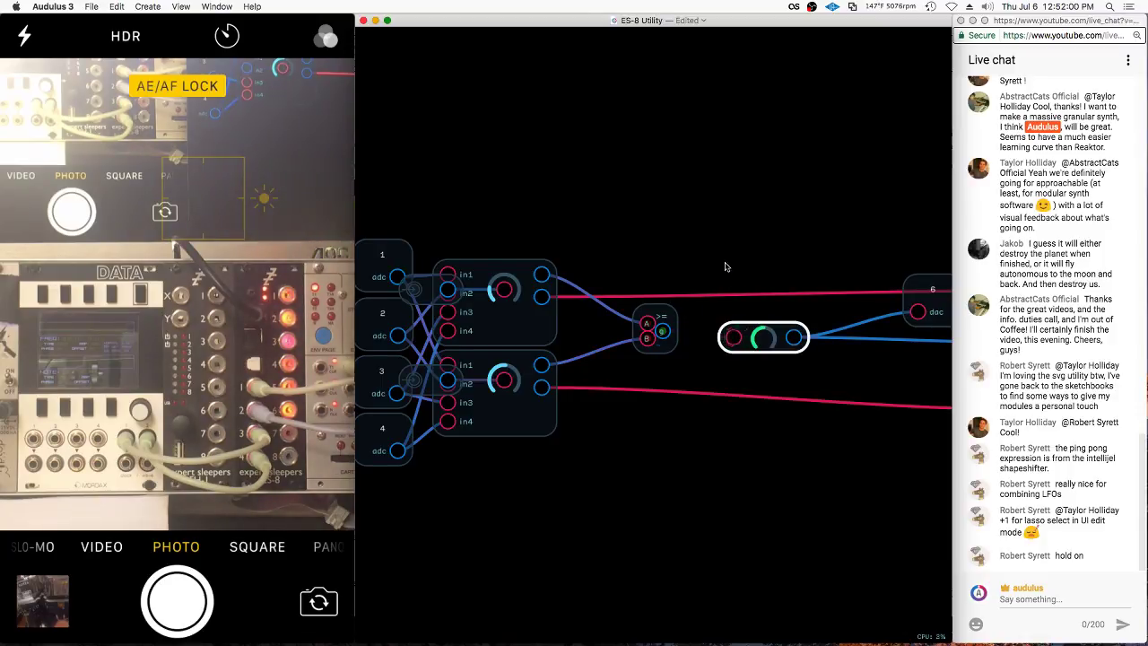
{"action": "double_click", "coordinate": [734, 341]}
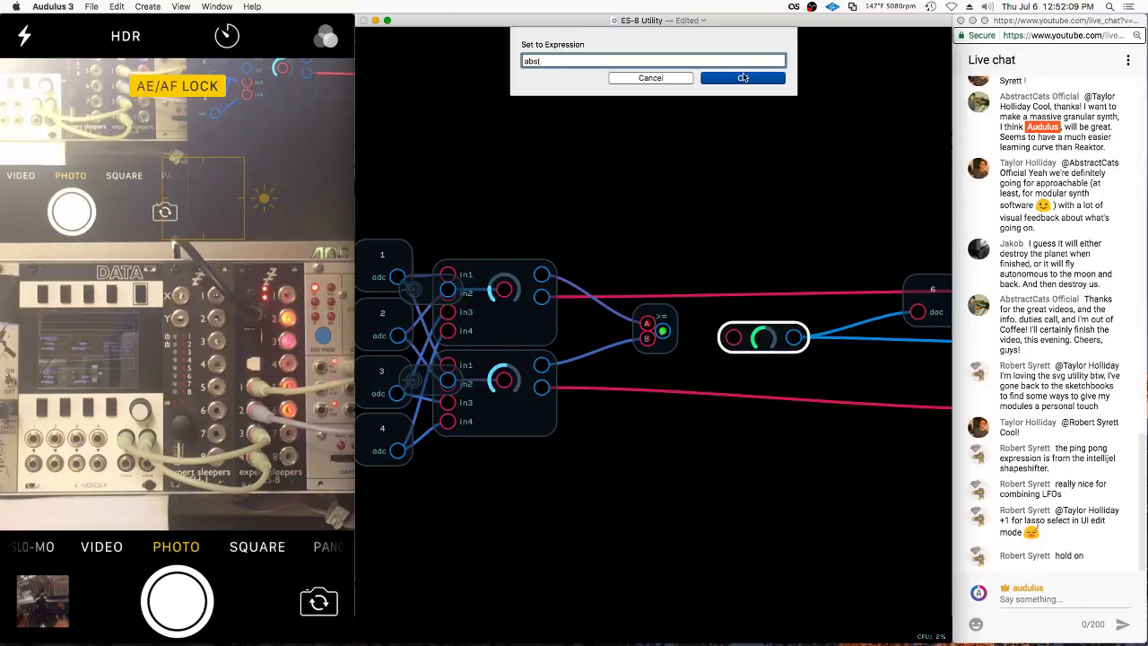
{"action": "type", "text": "("}
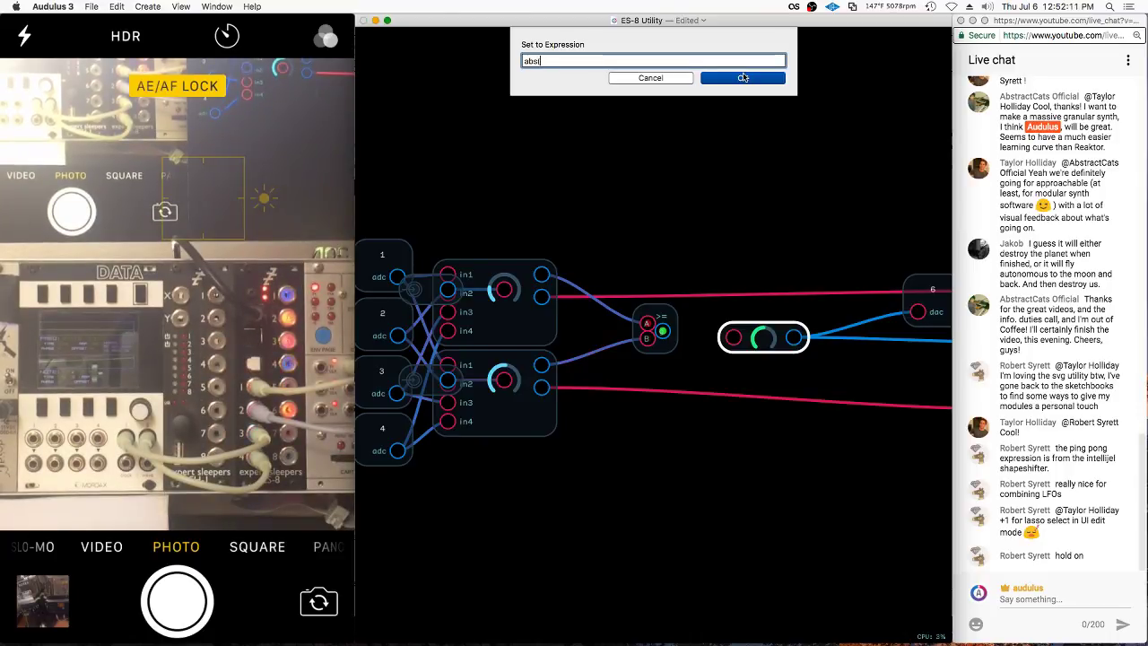
{"action": "type", "text": "x"}
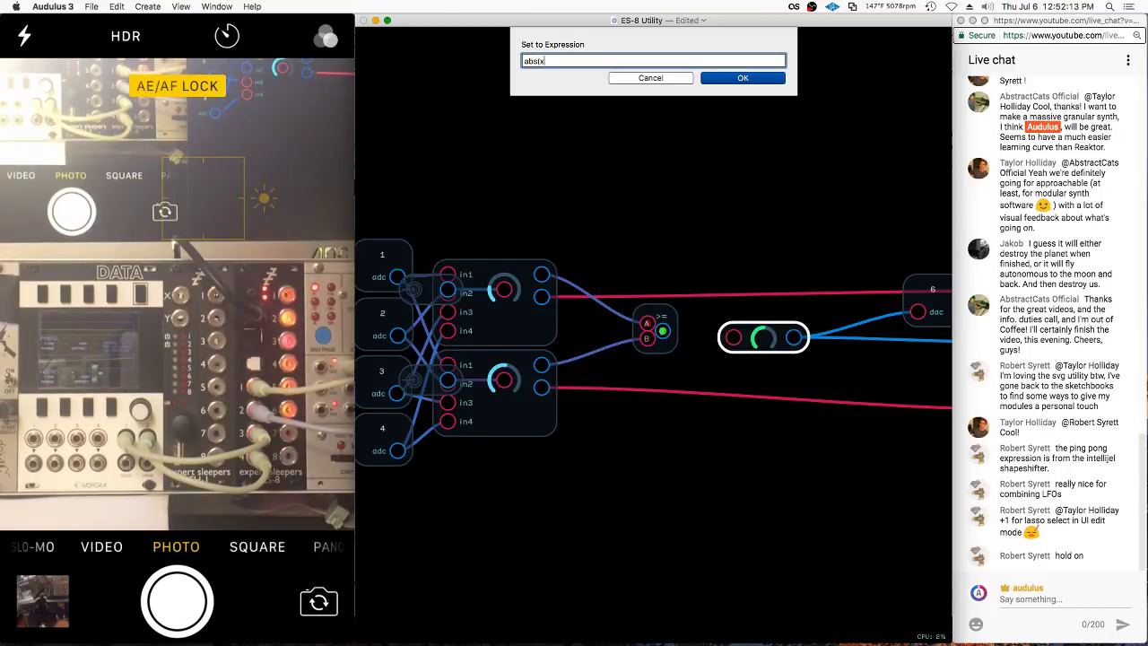
{"action": "type", "text": ")"}
{"action": "left_click", "coordinate": [727, 78]}
{"action": "left_click_drag", "start_coordinate": [706, 337], "coordinate": [657, 250]}
{"action": "left_click_drag", "start_coordinate": [542, 275], "coordinate": [633, 256]}
Check the panel, re-enter the module, and nudge the abs(x) node into position
{"action": "double_click", "coordinate": [767, 216]}
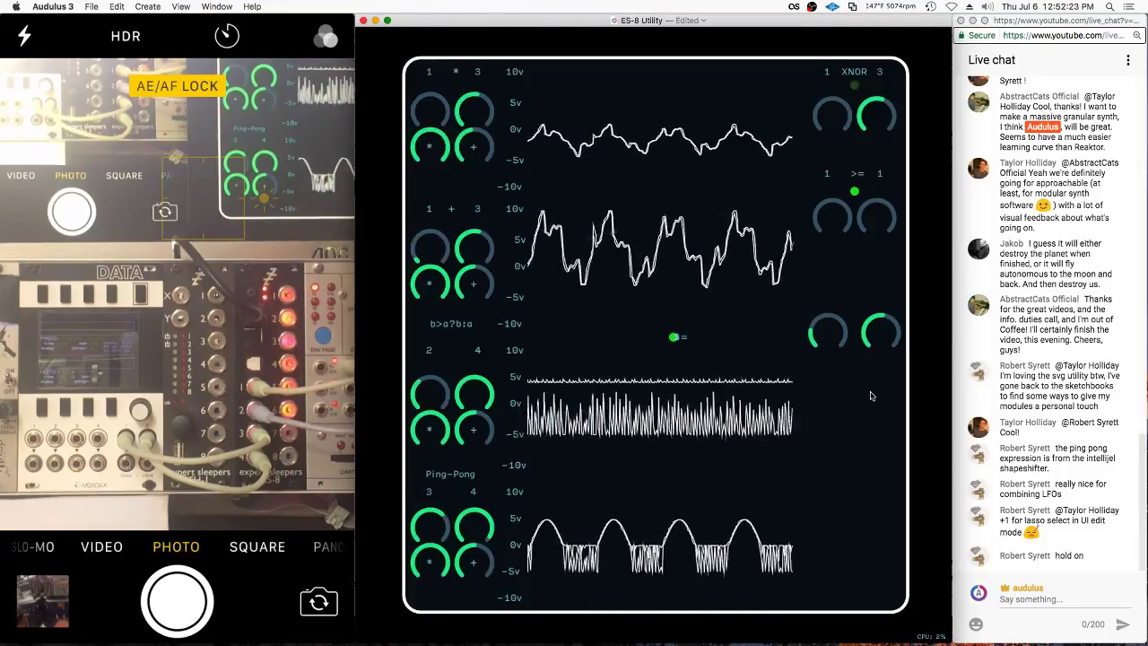
{"action": "double_click", "coordinate": [749, 414]}
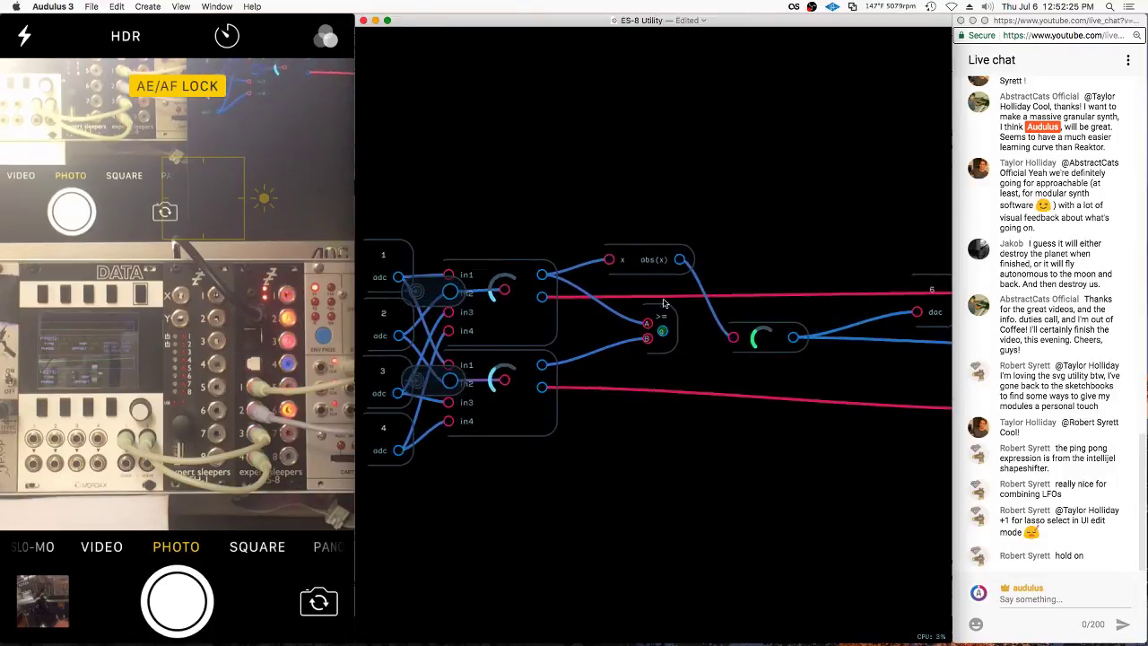
{"action": "left_click", "coordinate": [649, 261]}
{"action": "left_click_drag", "start_coordinate": [651, 263], "coordinate": [646, 272]}
{"action": "left_click", "coordinate": [718, 259]}
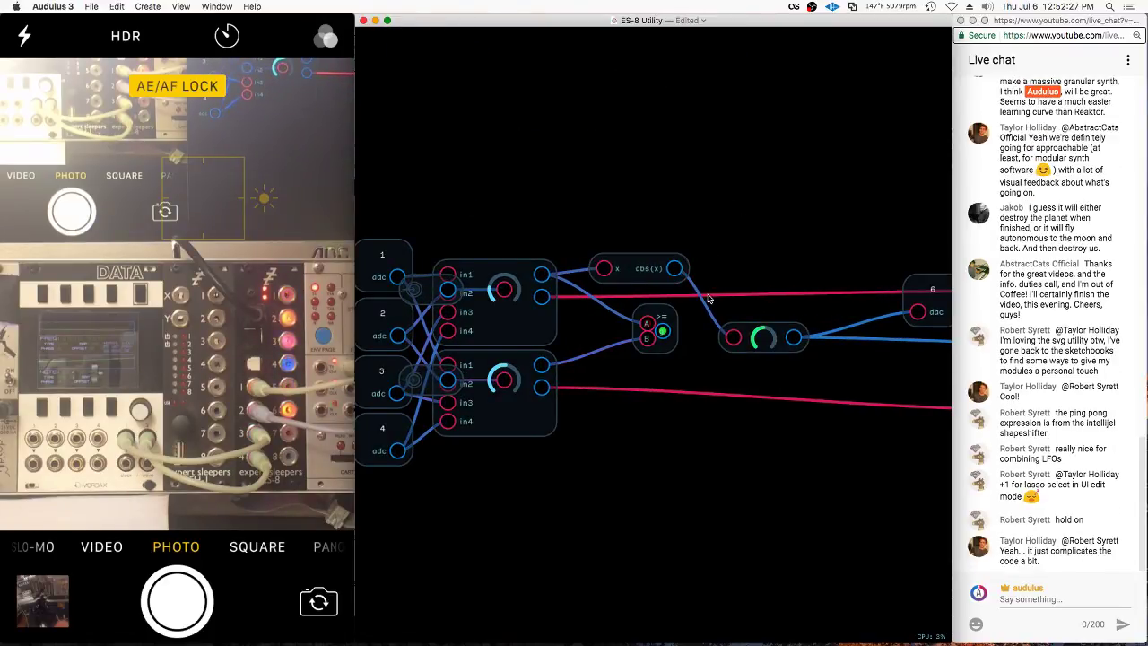
{"action": "mouse_move", "coordinate": [708, 298]}
{"action": "left_mouse_down"}
{"action": "mouse_move", "coordinate": [628, 272]}
{"action": "mouse_move", "coordinate": [715, 203]}
{"action": "left_mouse_up"}
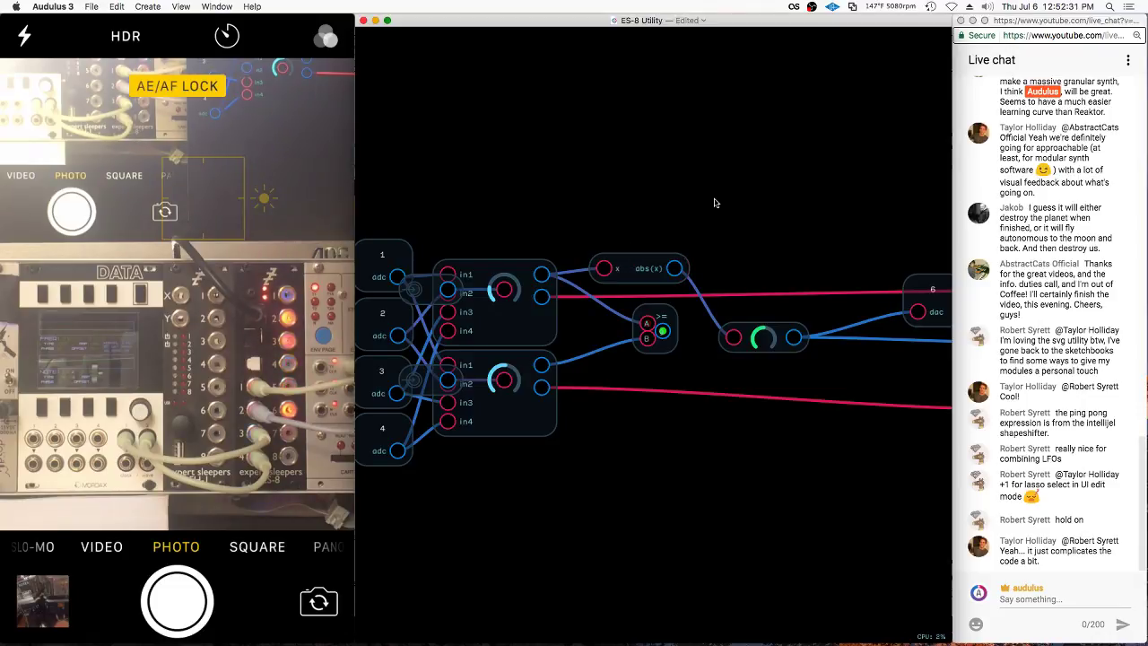
{"action": "left_click", "coordinate": [652, 268]}
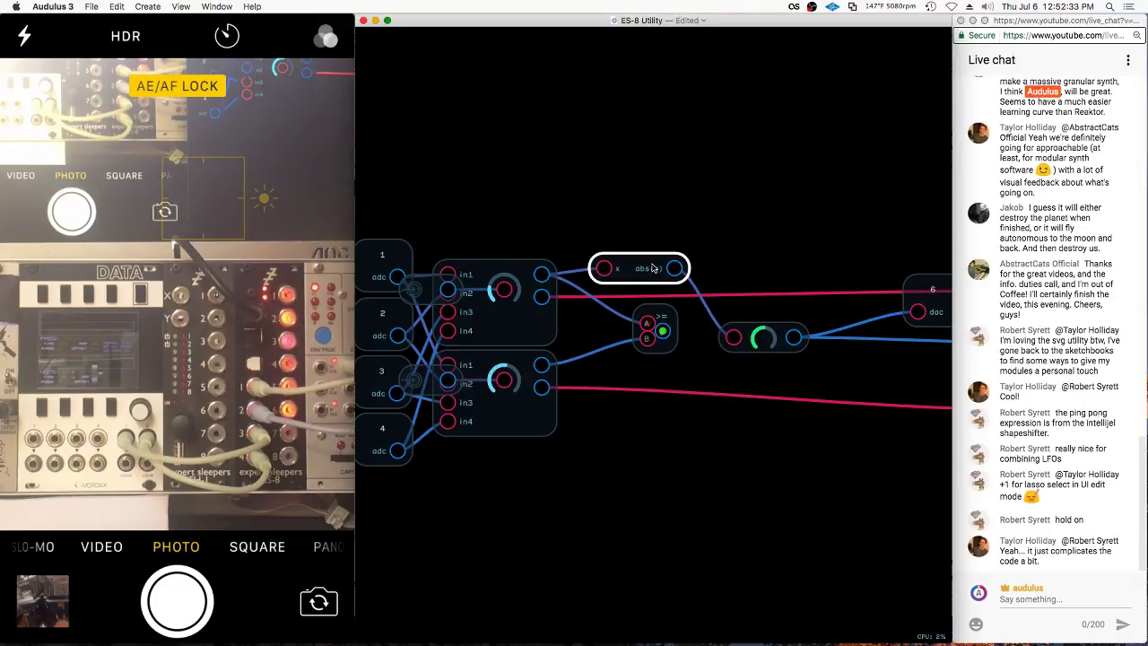
{"action": "mouse_move", "coordinate": [652, 268]}
{"action": "left_mouse_down"}
{"action": "mouse_move", "coordinate": [661, 262]}
{"action": "mouse_move", "coordinate": [673, 303]}
{"action": "left_mouse_up"}
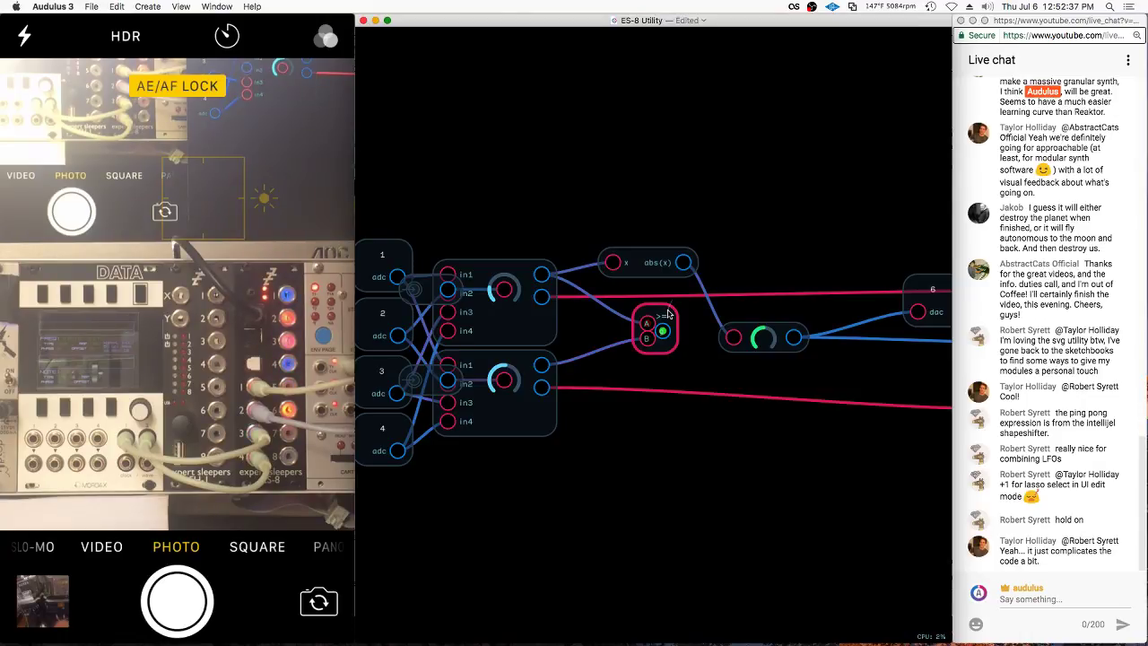
Replace the >= comparator with a Return Lesser node fed by the lower module into its B input
{"action": "key", "text": "BackSpace"}
{"action": "right_click", "coordinate": [608, 338]}
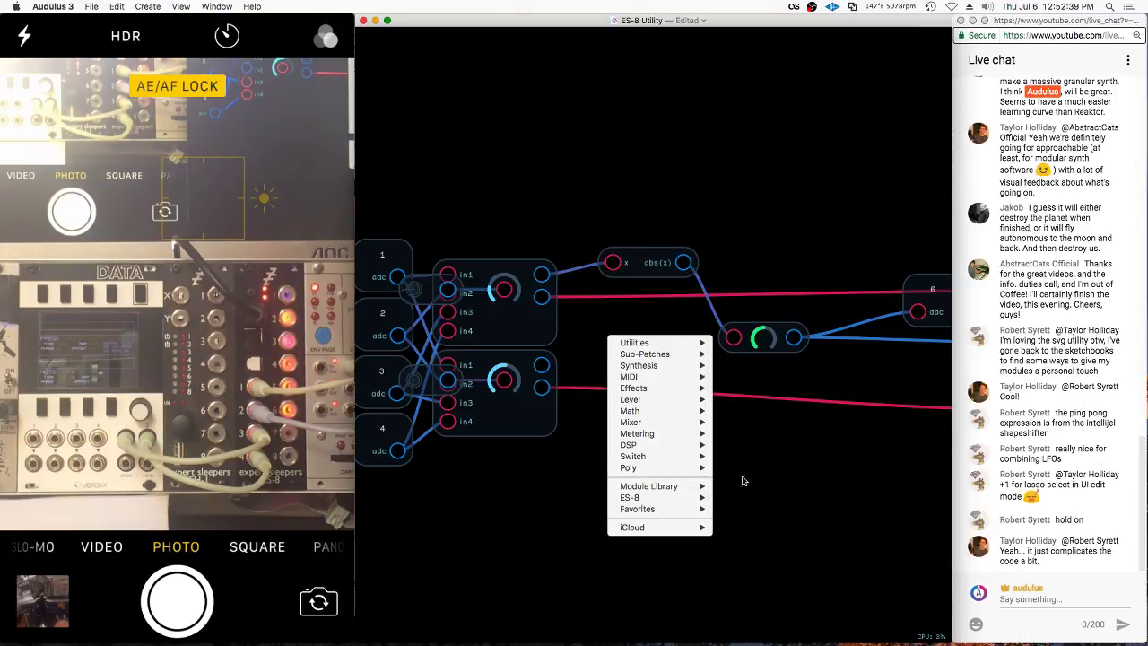
{"action": "mouse_move", "coordinate": [682, 485]}
{"action": "mouse_move", "coordinate": [742, 487]}
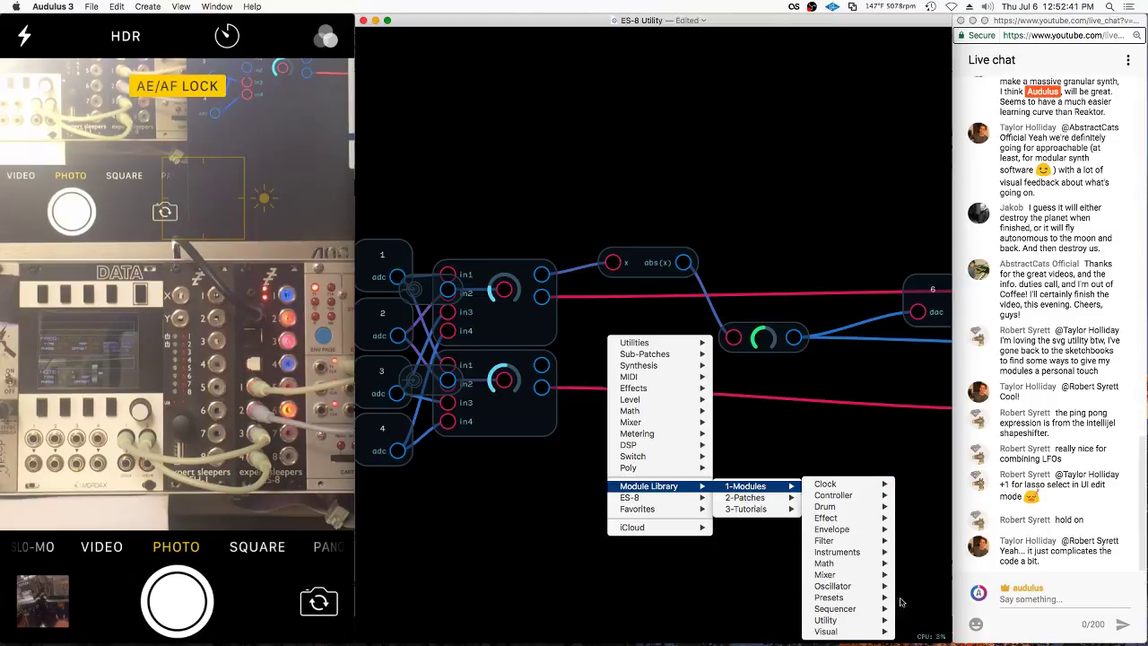
{"action": "mouse_move", "coordinate": [861, 567]}
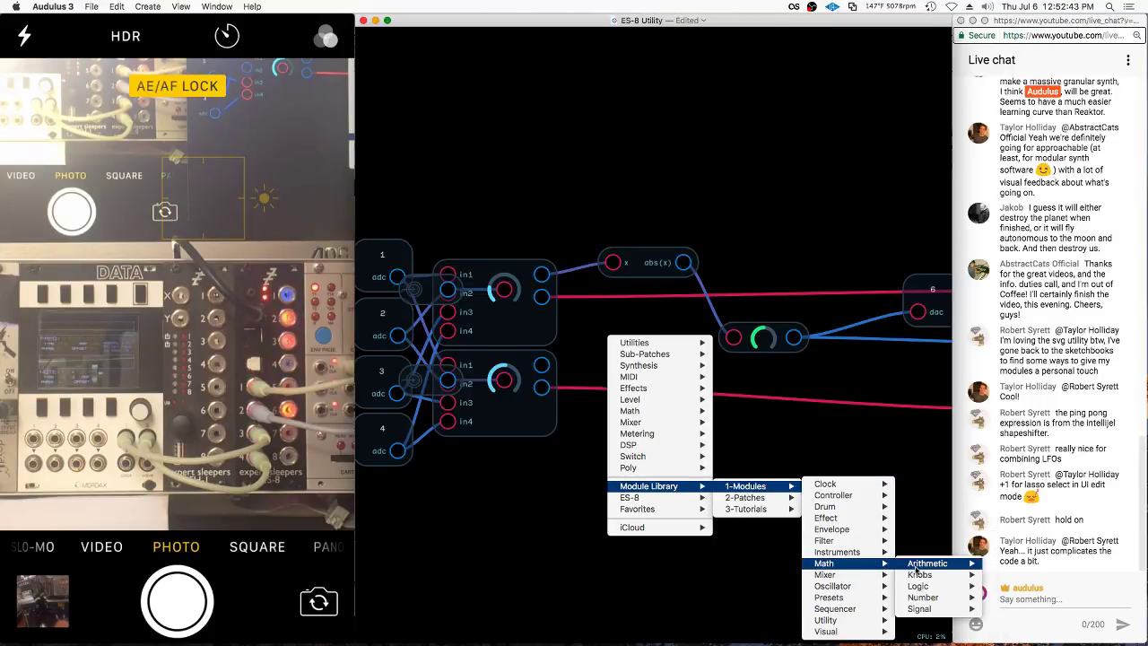
{"action": "mouse_move", "coordinate": [918, 570]}
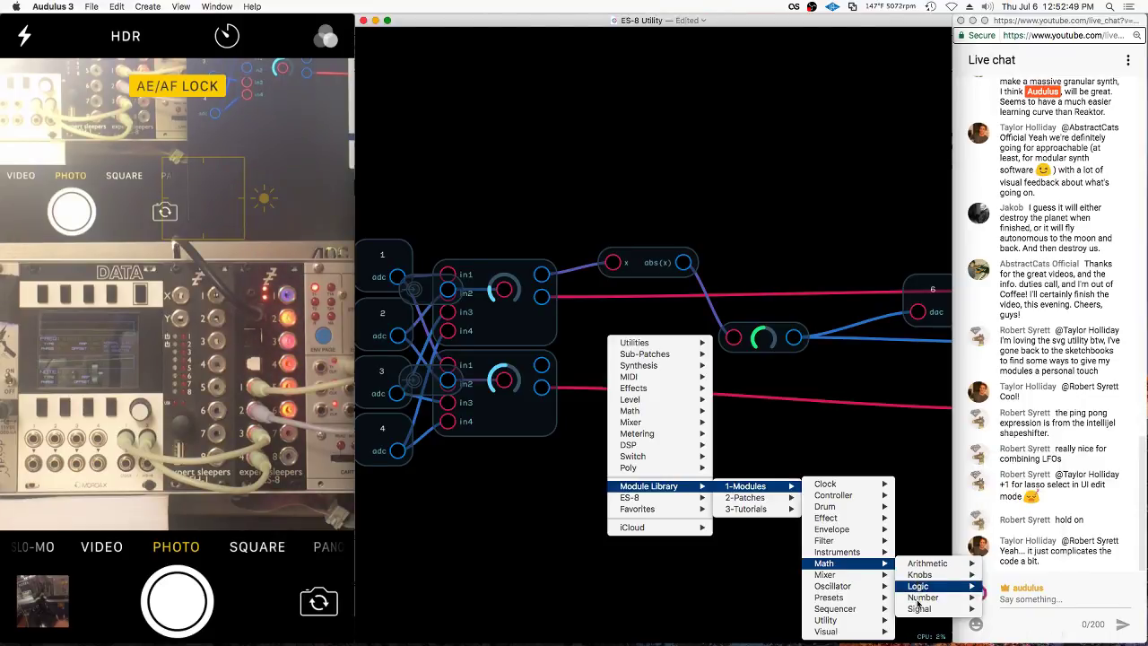
{"action": "mouse_move", "coordinate": [920, 612]}
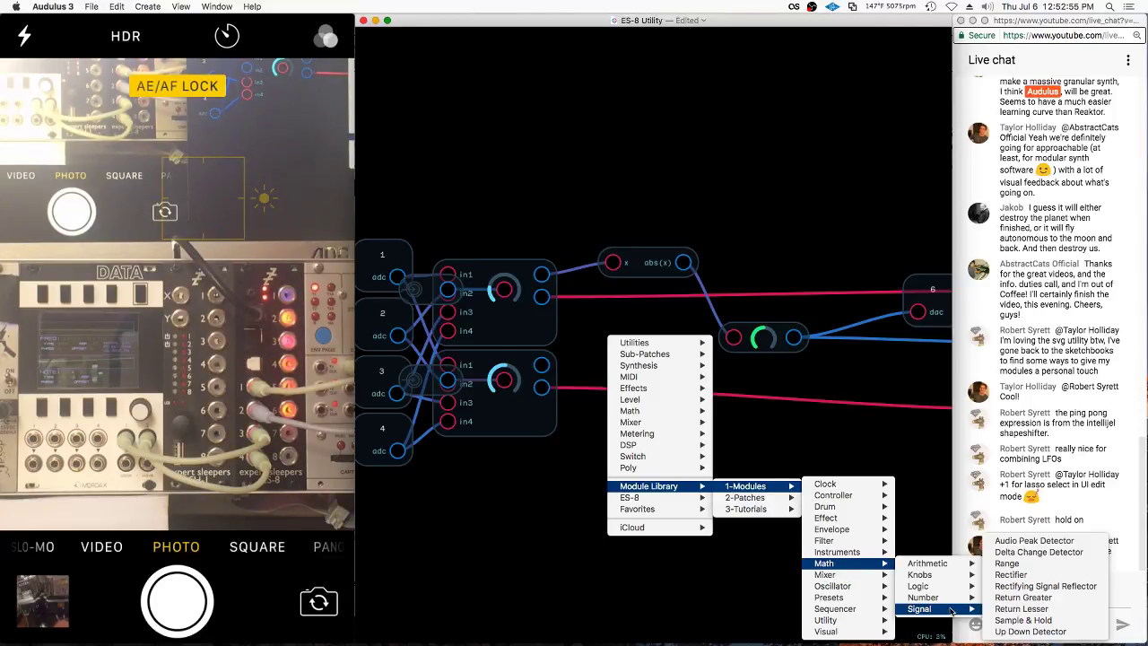
{"action": "left_click", "coordinate": [1010, 611]}
{"action": "double_click", "coordinate": [647, 348]}
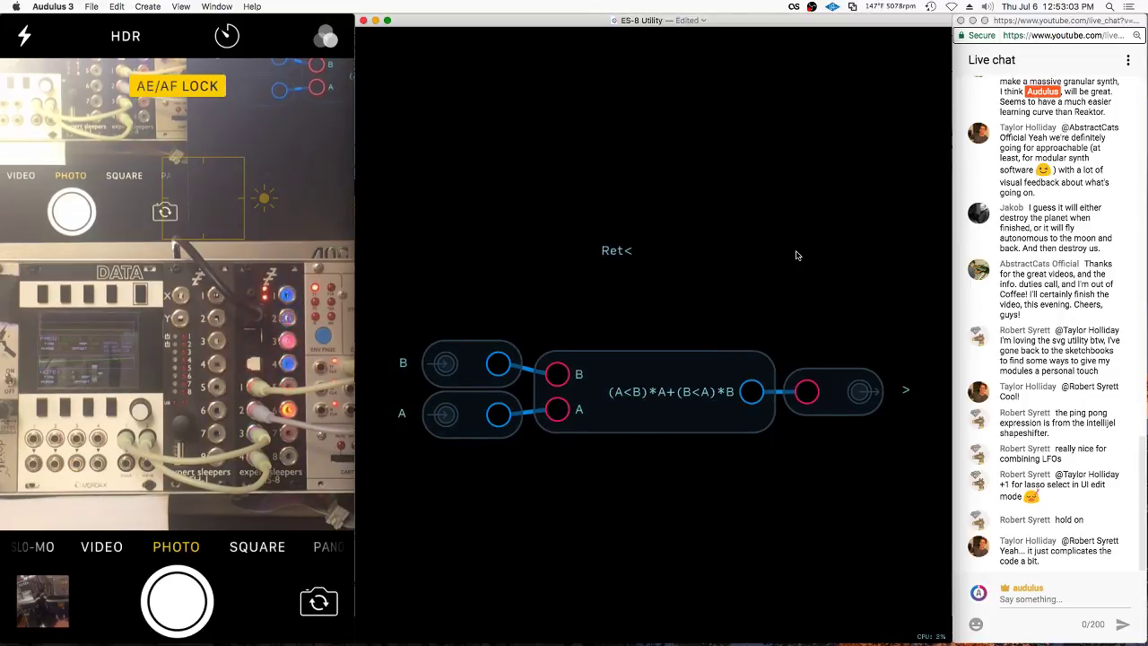
{"action": "double_click", "coordinate": [796, 255]}
{"action": "left_click_drag", "start_coordinate": [628, 363], "coordinate": [542, 364]}
{"action": "left_click_drag", "start_coordinate": [635, 318], "coordinate": [727, 339]}
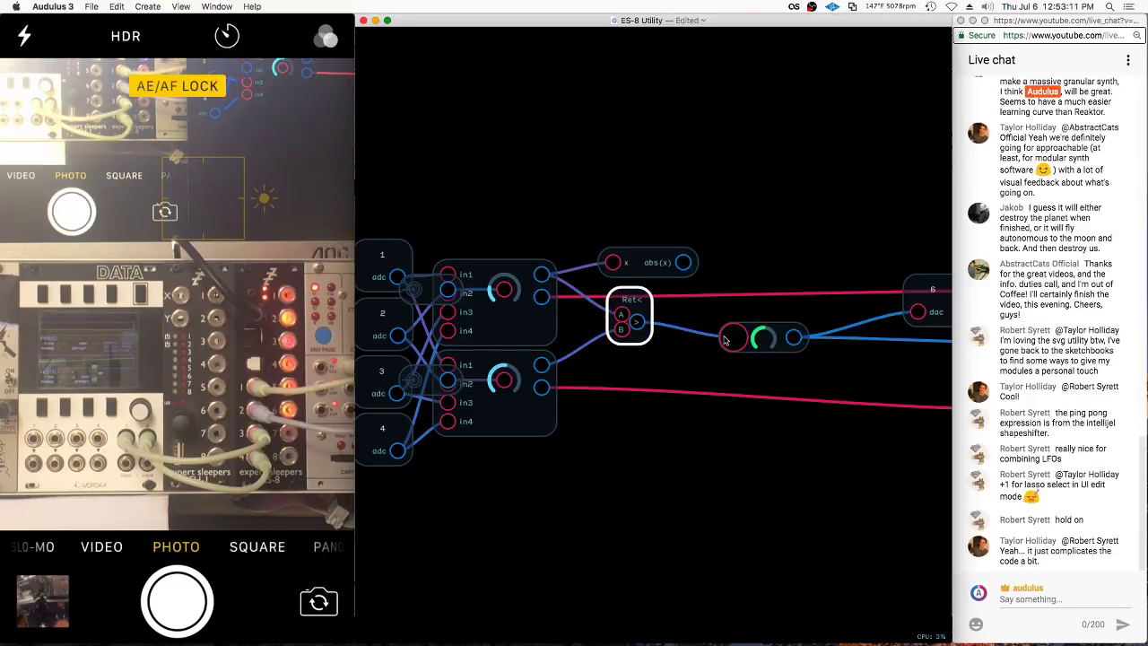
Add a waveform scope and wire the Ret< output into it
{"action": "right_click", "coordinate": [750, 336]}
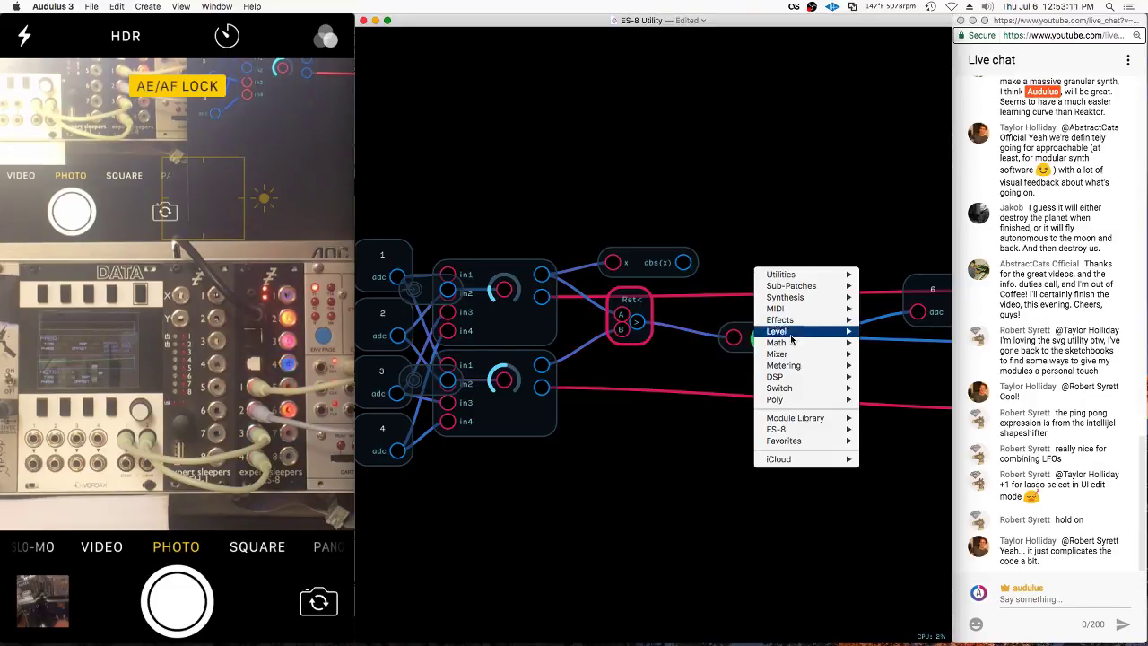
{"action": "left_click", "coordinate": [892, 391]}
{"action": "left_click_drag", "start_coordinate": [637, 320], "coordinate": [768, 215]}
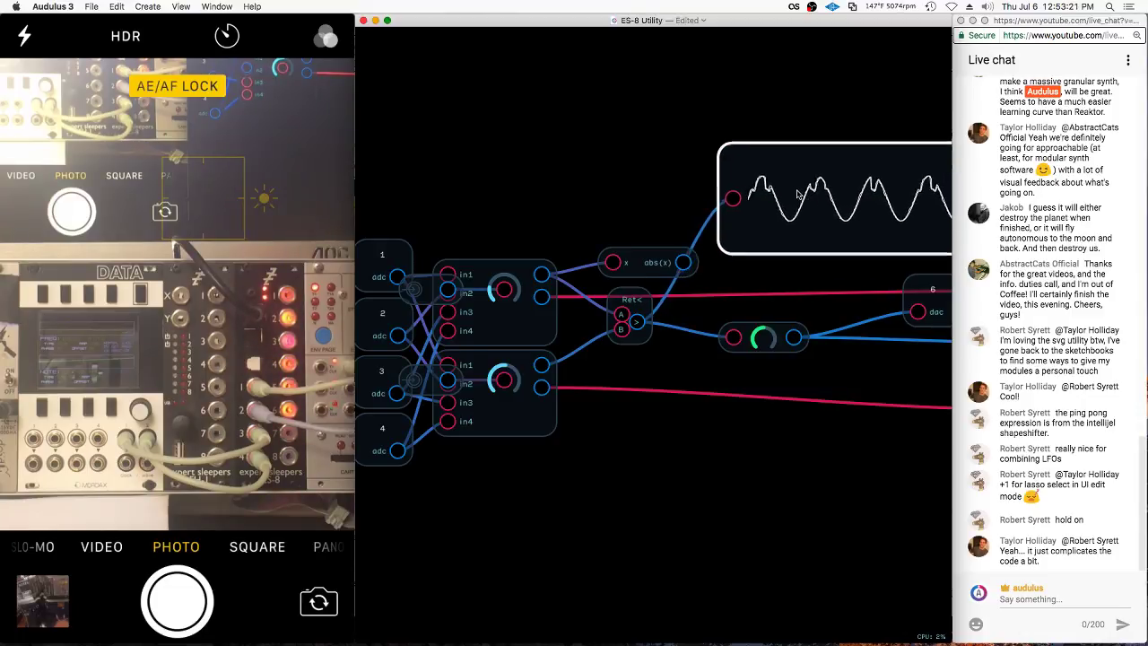
{"action": "left_click", "coordinate": [585, 185]}
{"action": "scroll", "coordinate": [585, 185], "scroll_direction": "down", "scroll_amount": 2}
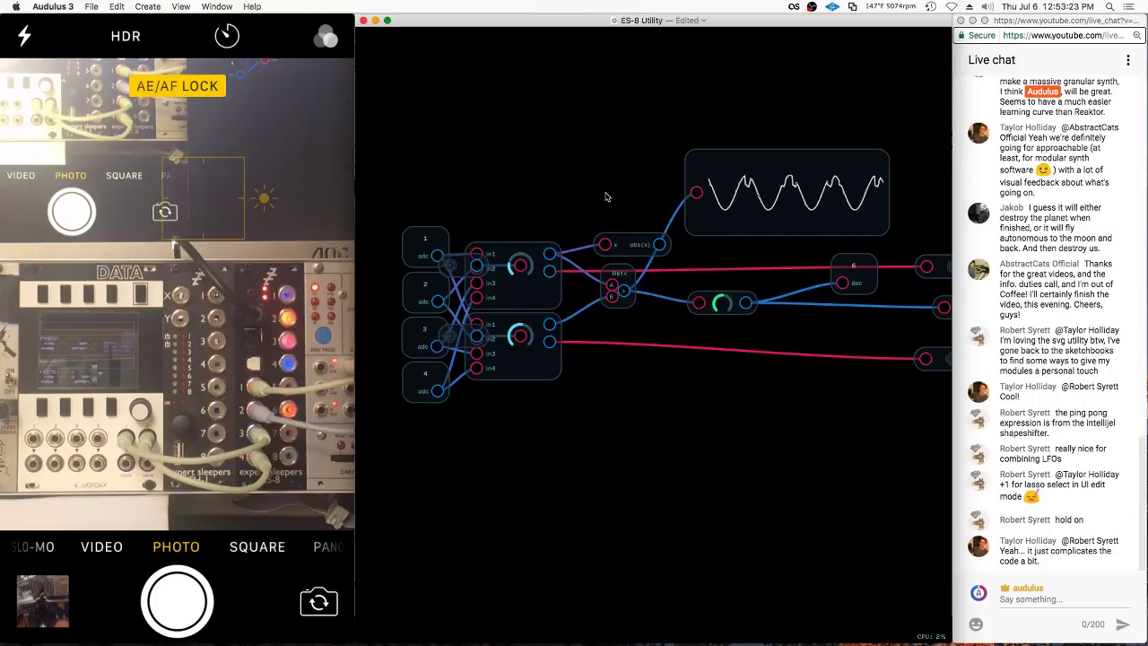
Toggle between the module's panel and patch, enter the bottom module, and switch to the live chat
{"action": "key", "text": "Escape"}
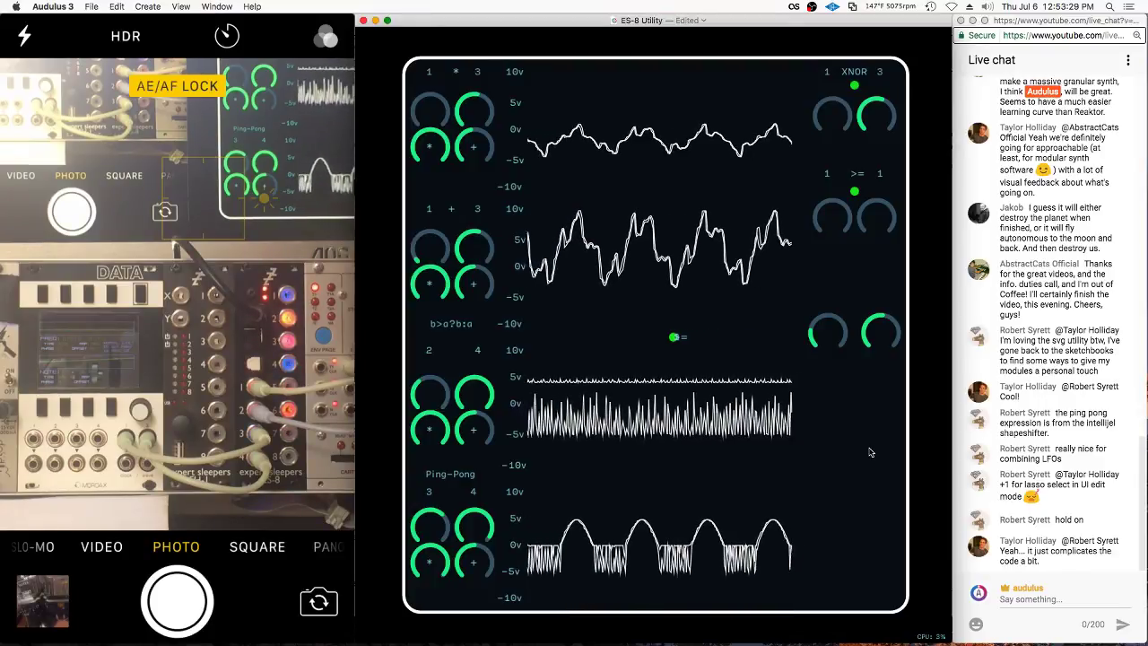
{"action": "double_click", "coordinate": [868, 452]}
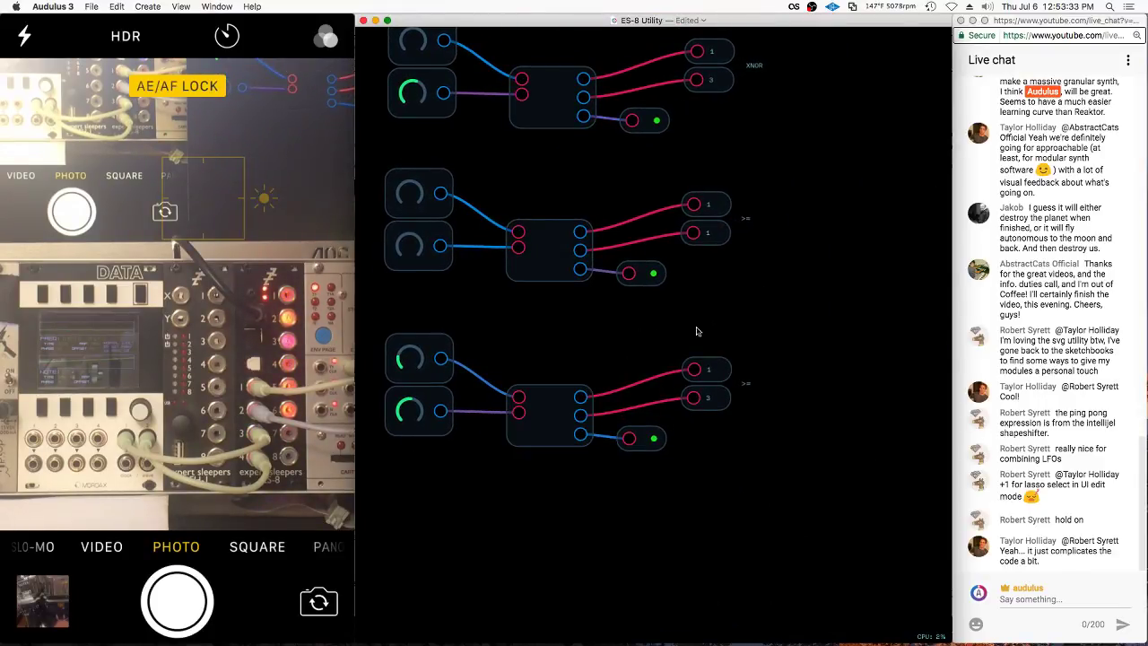
{"action": "key", "text": "Tab"}
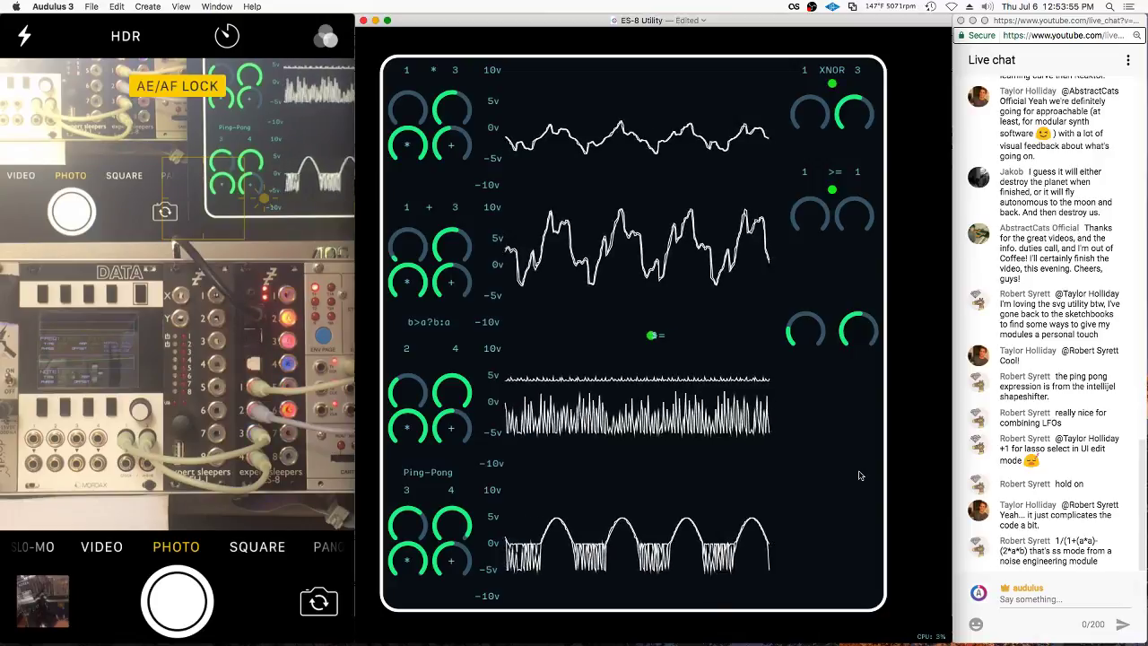
{"action": "key", "text": "Tab"}
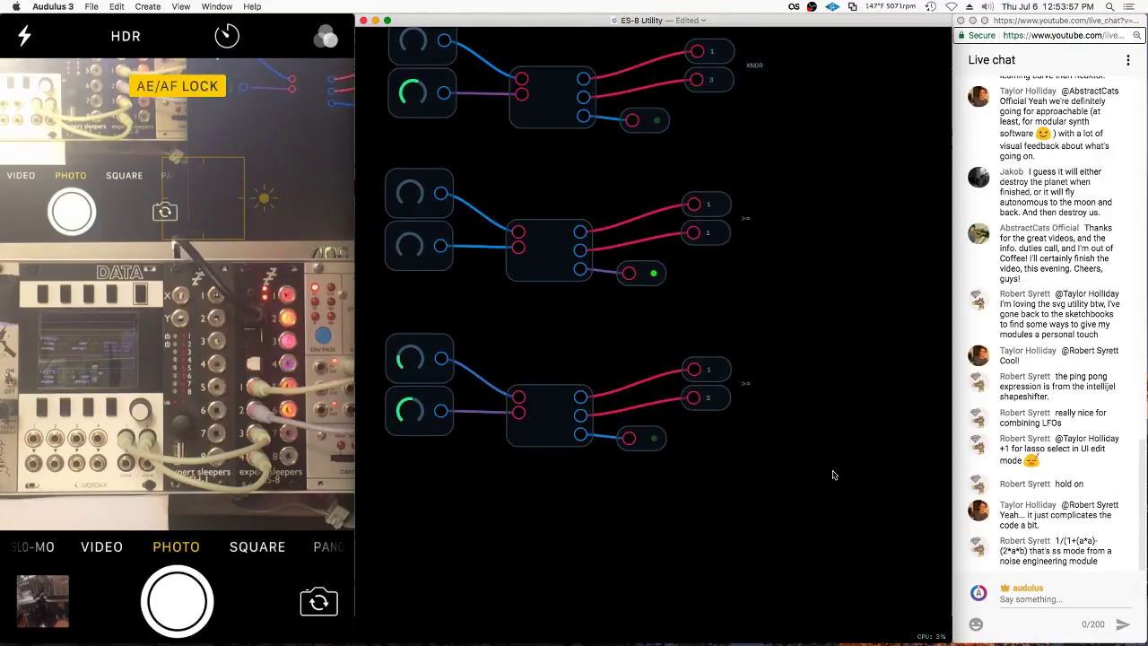
{"action": "left_click", "coordinate": [574, 417]}
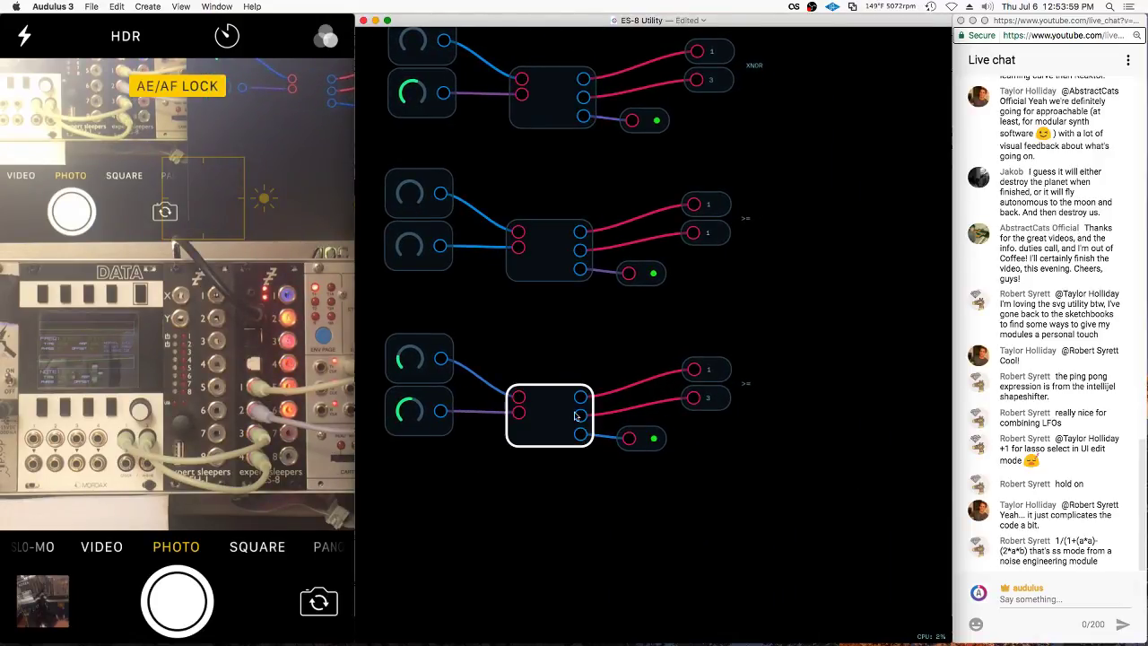
{"action": "double_click", "coordinate": [556, 414]}
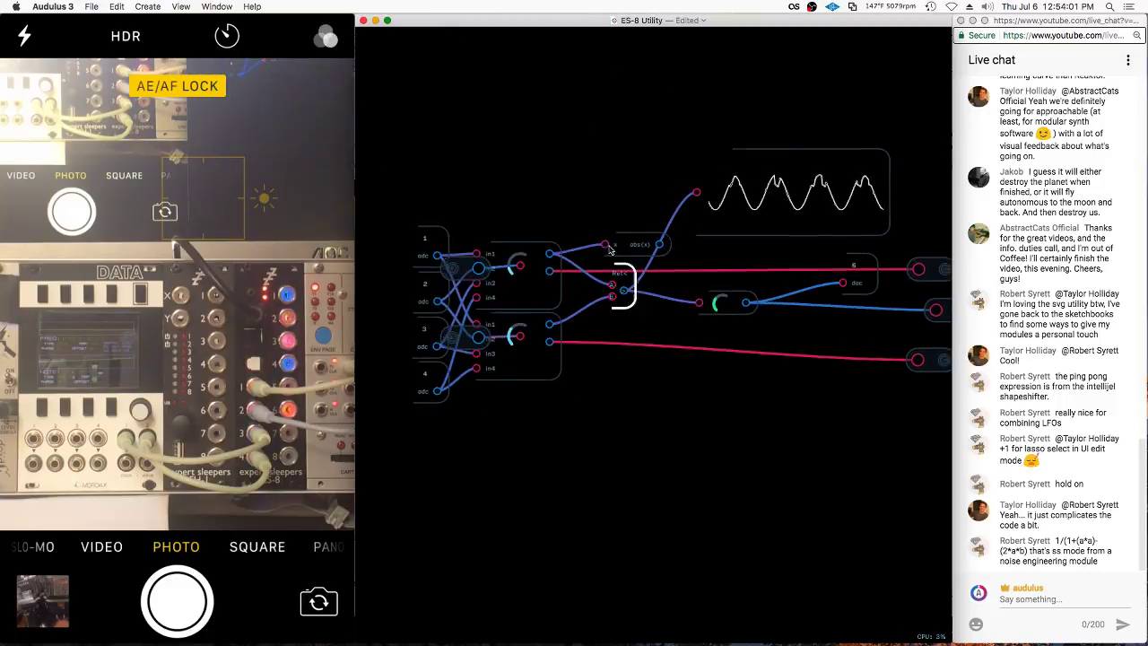
{"action": "left_click", "coordinate": [1061, 541]}
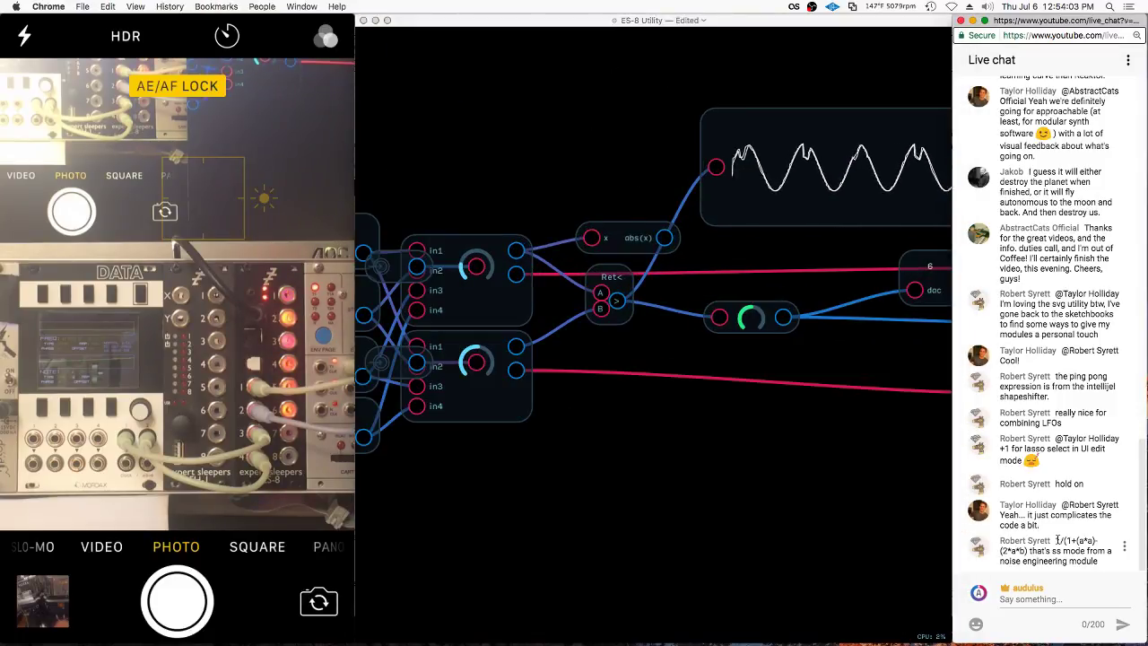
Copy the chat's formula and paste it as the abs(x) node's expression
{"action": "left_click_drag", "start_coordinate": [1057, 541], "coordinate": [1046, 550]}
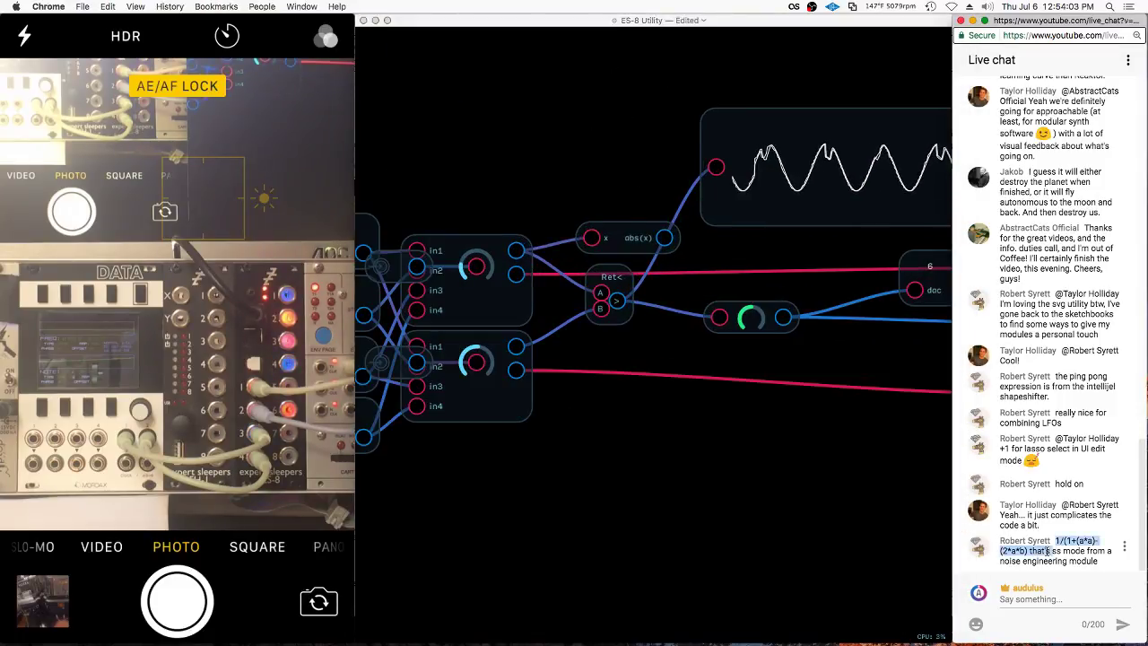
{"action": "right_click", "coordinate": [630, 244]}
{"action": "left_click", "coordinate": [646, 251]}
{"action": "type", "text": "1/(1+(a*a)-(2*a*b)"}
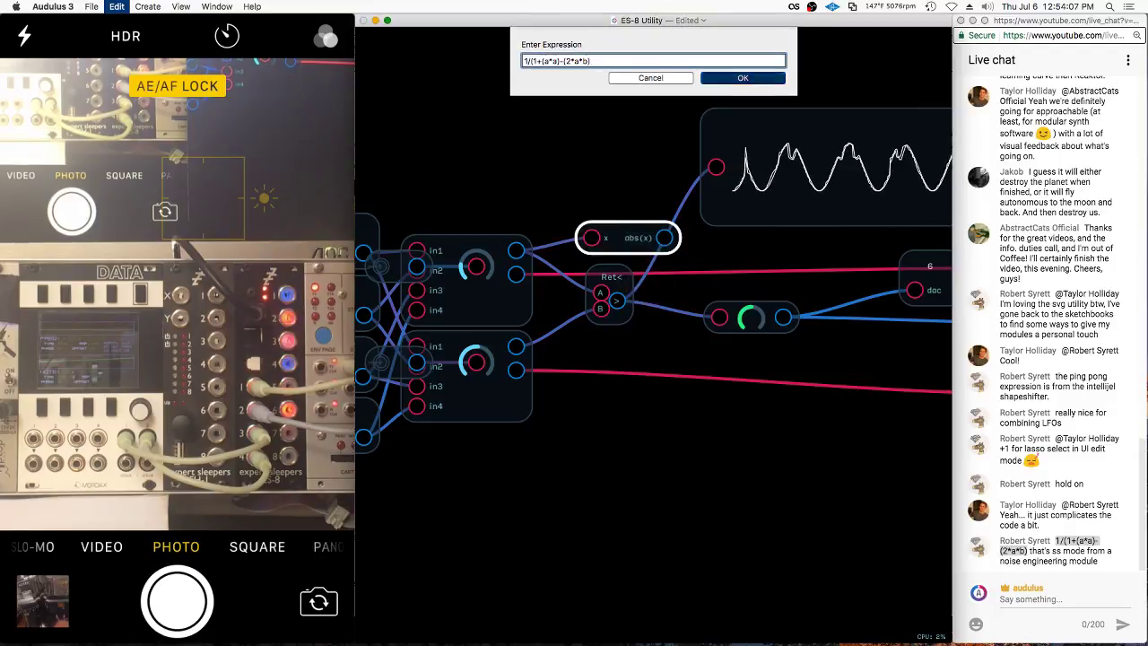
{"action": "key", "text": "Return"}
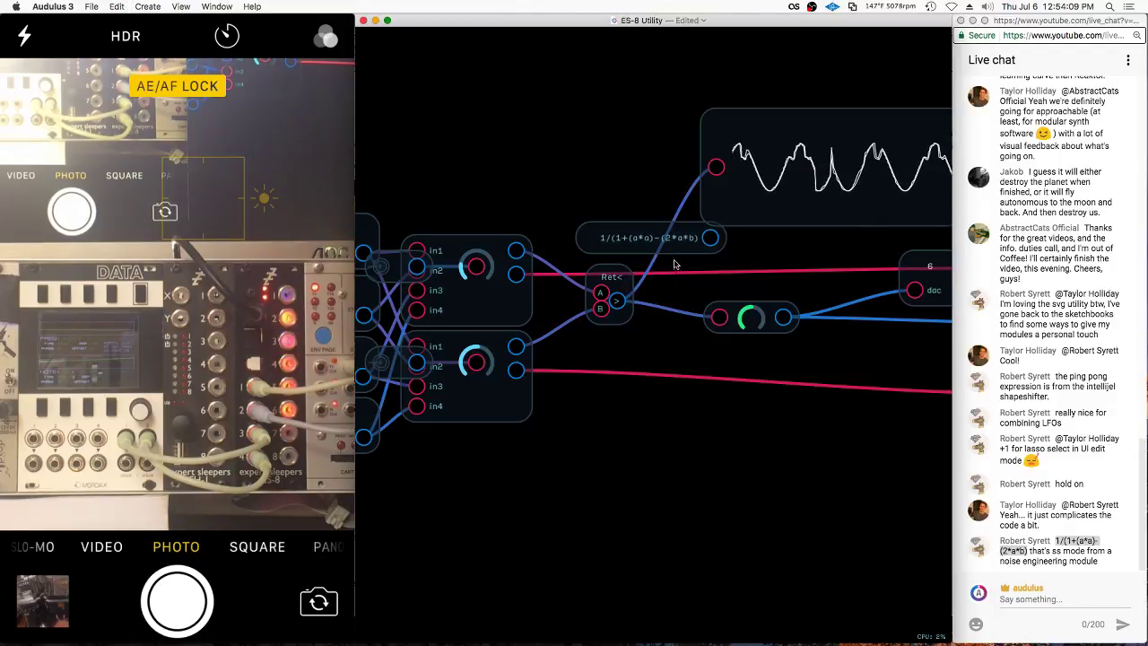
Append the missing closing parenthesis to complete 1/(1+(a*a)-(2*a*b))
{"action": "left_click", "coordinate": [687, 253]}
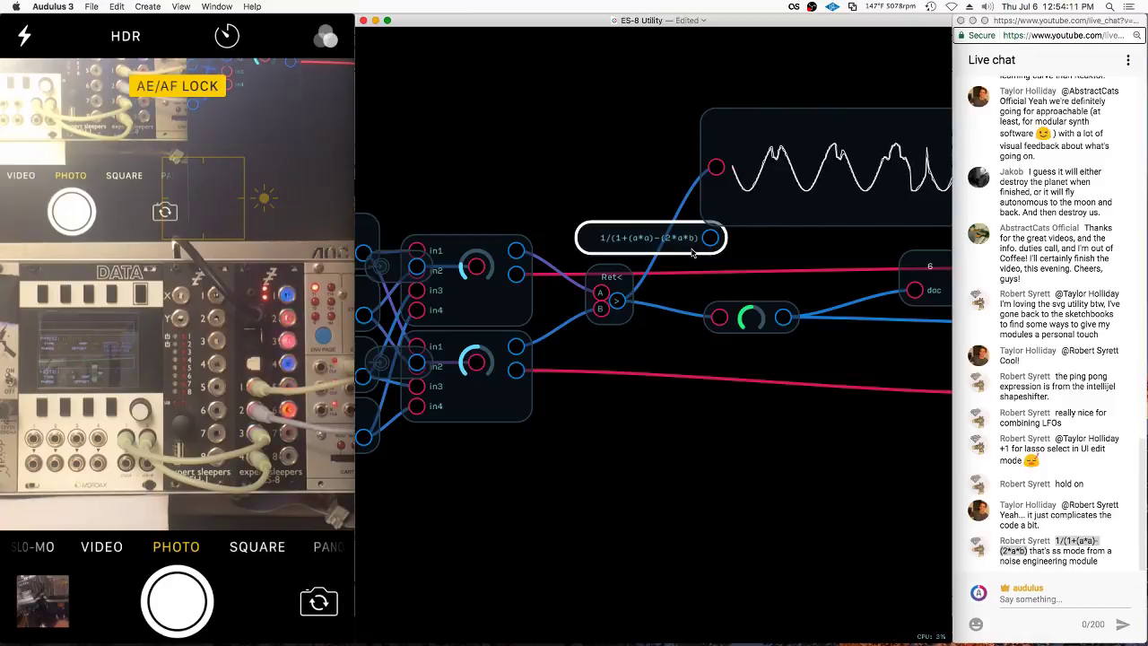
{"action": "right_click", "coordinate": [692, 253]}
{"action": "left_click", "coordinate": [713, 312]}
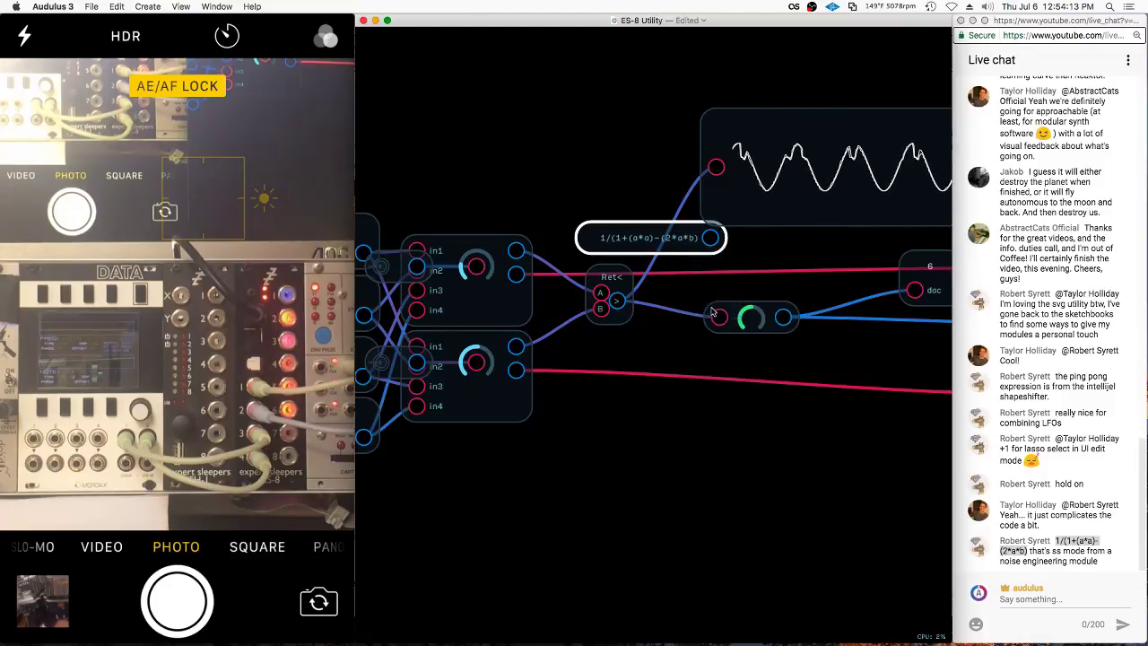
{"action": "key", "text": "Right"}
{"action": "type", "text": ")"}
{"action": "key", "text": "Return"}
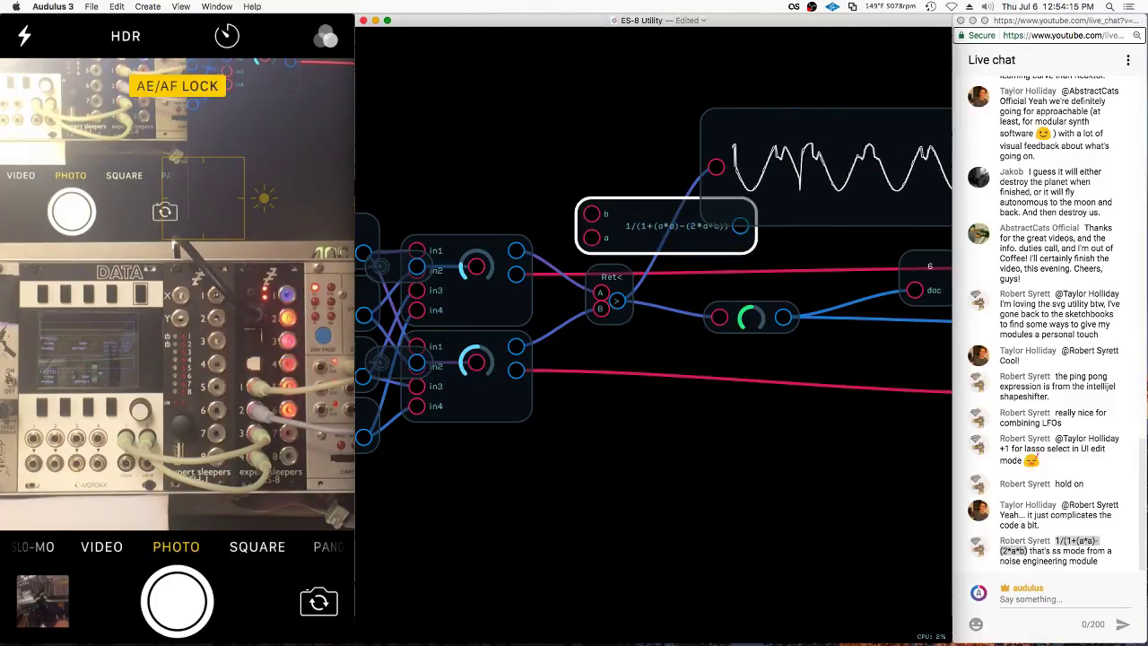
Move the expression node beside the lower input and route its output through the knob into the scope
{"action": "left_click", "coordinate": [532, 240]}
{"action": "left_click_drag", "start_coordinate": [592, 220], "coordinate": [608, 367]}
{"action": "left_click_drag", "start_coordinate": [743, 373], "coordinate": [716, 167]}
{"action": "left_click", "coordinate": [820, 215]}
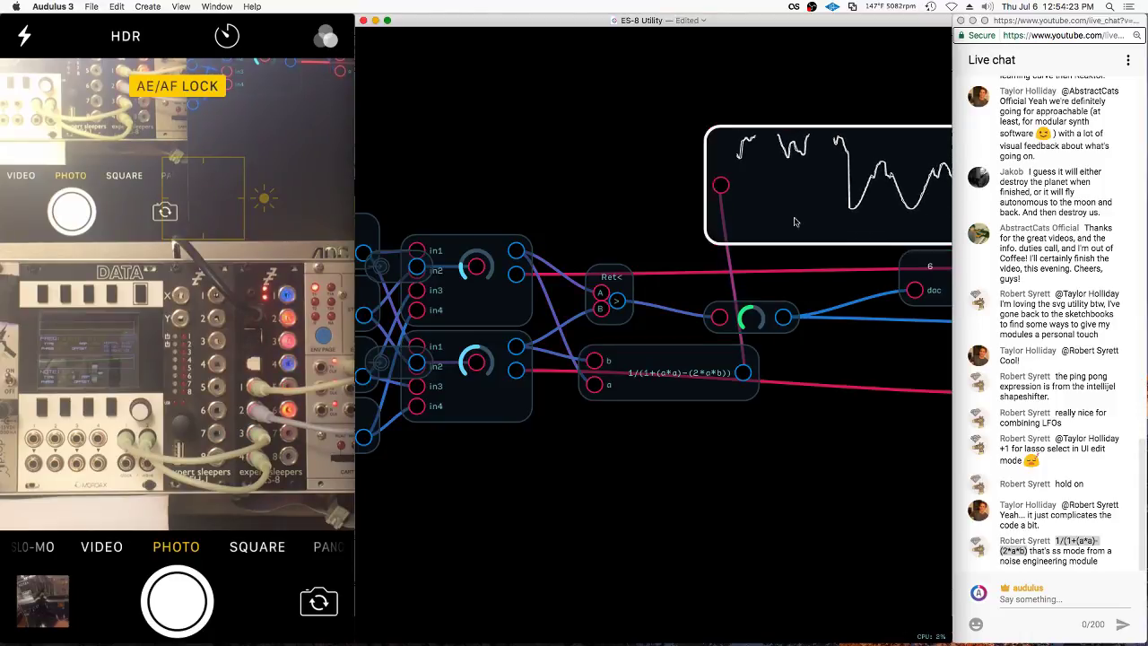
{"action": "left_click_drag", "start_coordinate": [792, 202], "coordinate": [896, 420]}
{"action": "left_click_drag", "start_coordinate": [742, 372], "coordinate": [846, 425]}
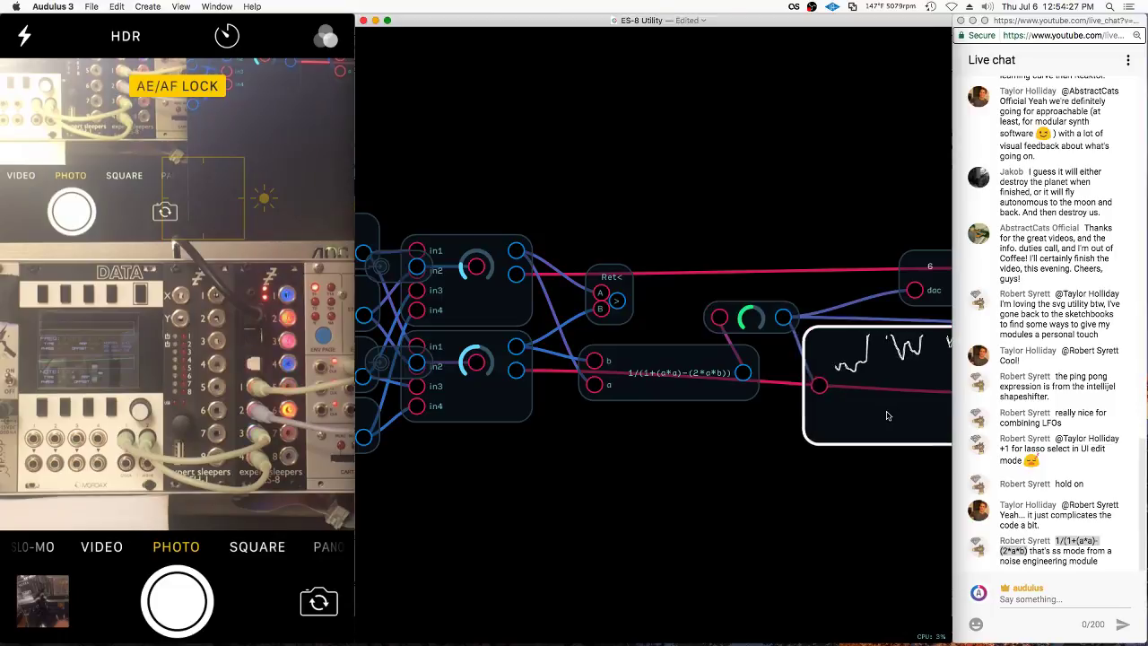
{"action": "left_click", "coordinate": [756, 470]}
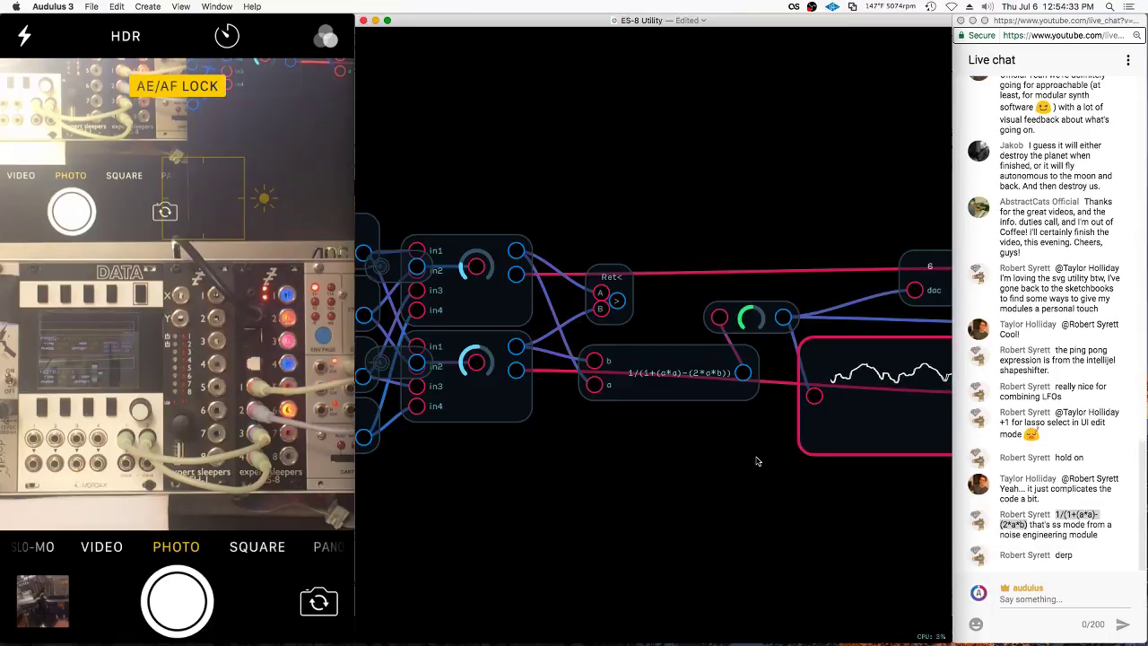
Rearrange the patch view and move the Ret< node up and right
{"action": "left_click", "coordinate": [794, 498]}
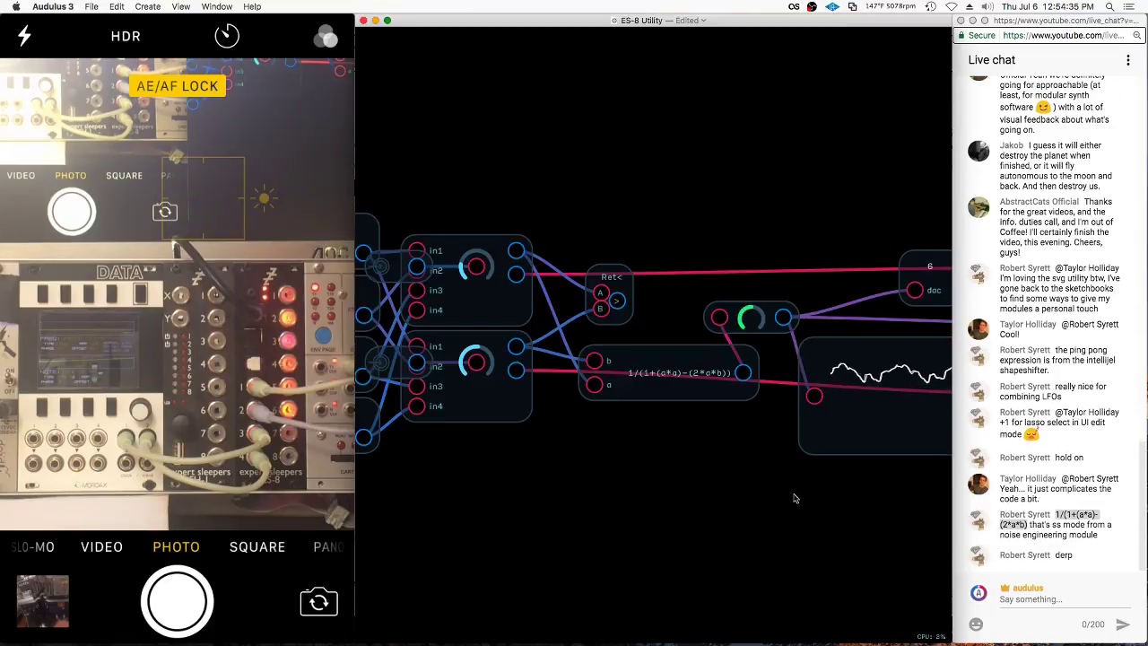
{"action": "scroll", "coordinate": [779, 505], "scroll_direction": "down", "scroll_amount": 1}
{"action": "scroll", "coordinate": [780, 505], "scroll_direction": "right", "scroll_amount": 1}
{"action": "left_click", "coordinate": [696, 389]}
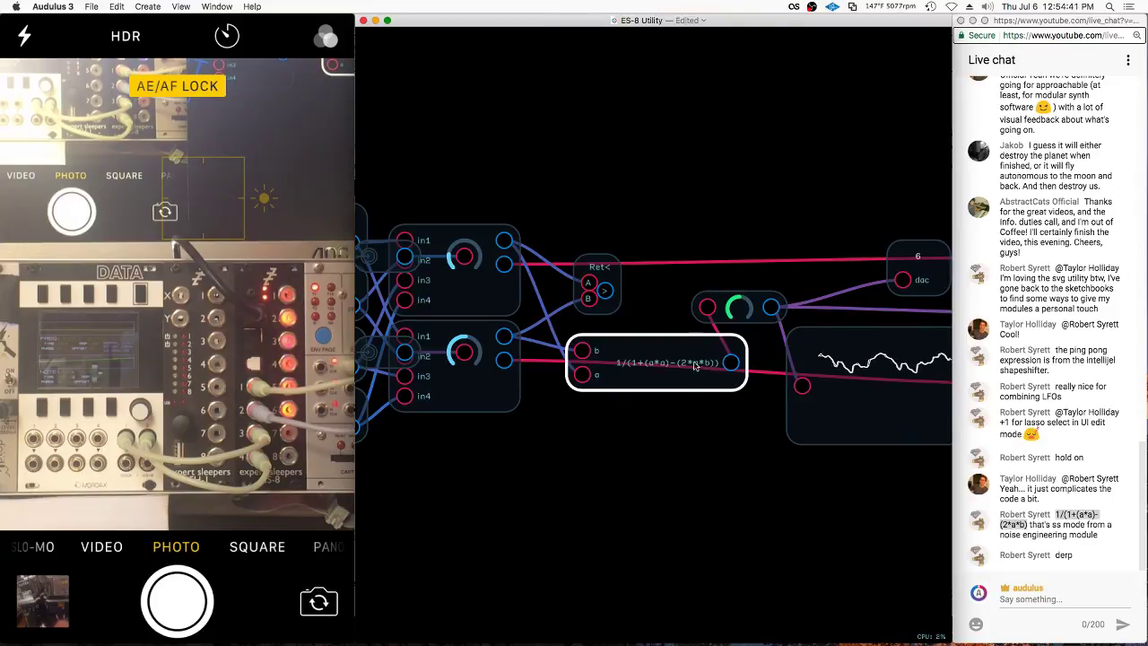
{"action": "left_click", "coordinate": [684, 464]}
{"action": "scroll", "coordinate": [684, 464], "scroll_direction": "down", "scroll_amount": 4}
{"action": "scroll", "coordinate": [684, 465], "scroll_direction": "right", "scroll_amount": 5}
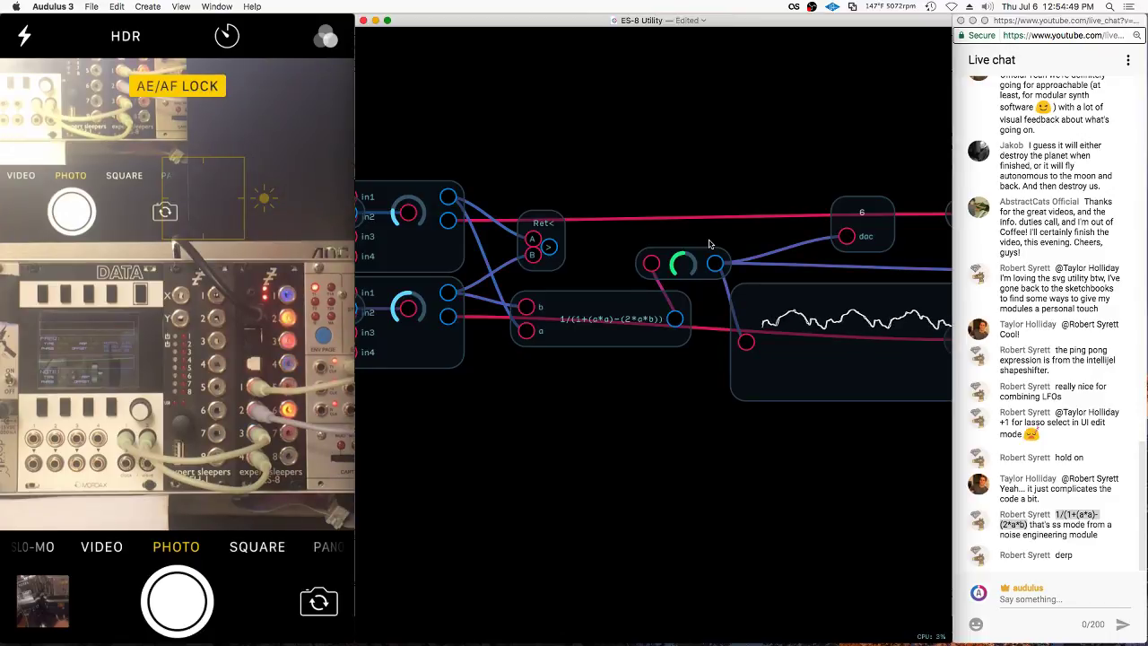
{"action": "left_click_drag", "start_coordinate": [543, 224], "coordinate": [567, 210]}
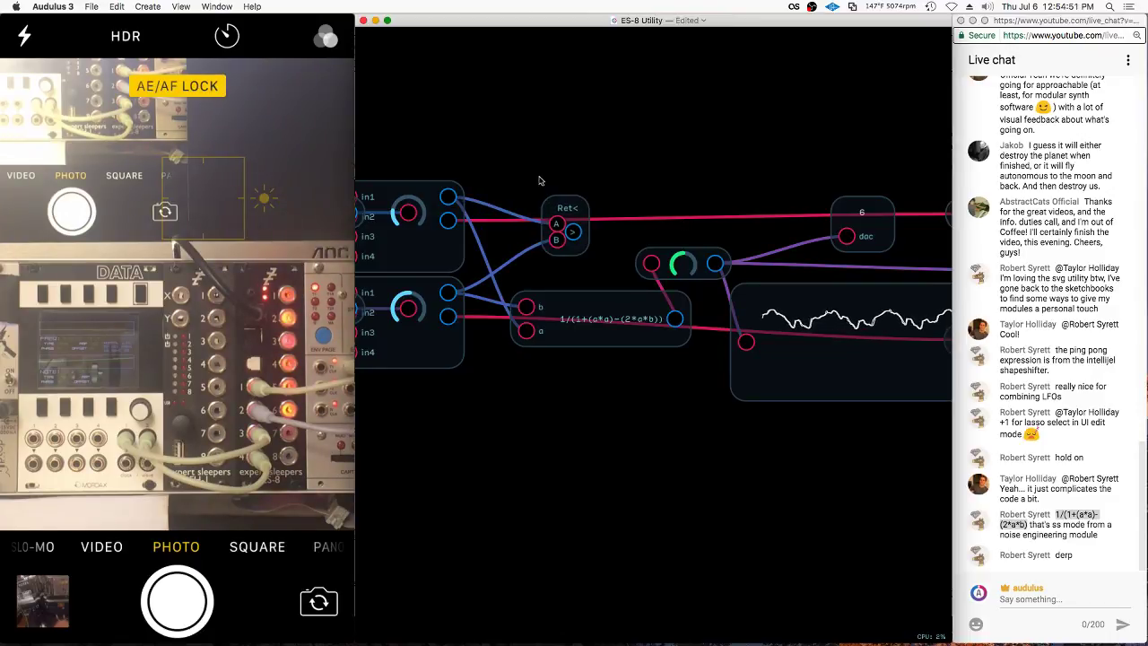
Review the expression node's formula, then switch to the module's panel view
{"action": "left_click", "coordinate": [598, 341]}
{"action": "scroll", "coordinate": [592, 346], "scroll_direction": "down", "scroll_amount": 3}
{"action": "left_click", "coordinate": [781, 359]}
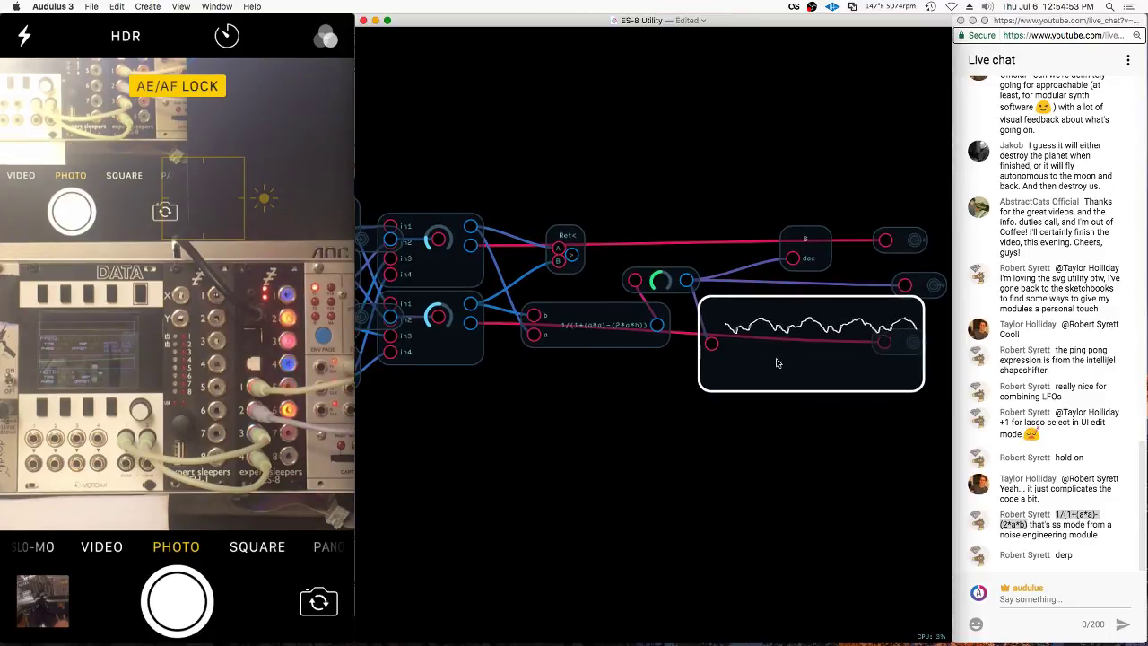
{"action": "left_click", "coordinate": [679, 293]}
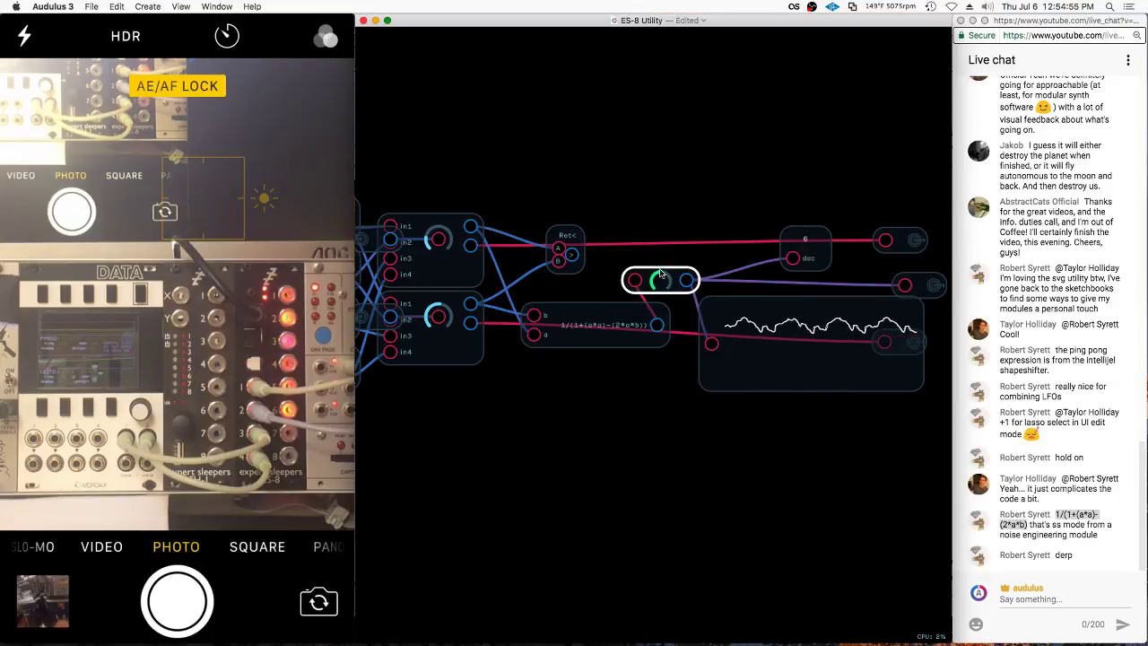
{"action": "double_click", "coordinate": [583, 324]}
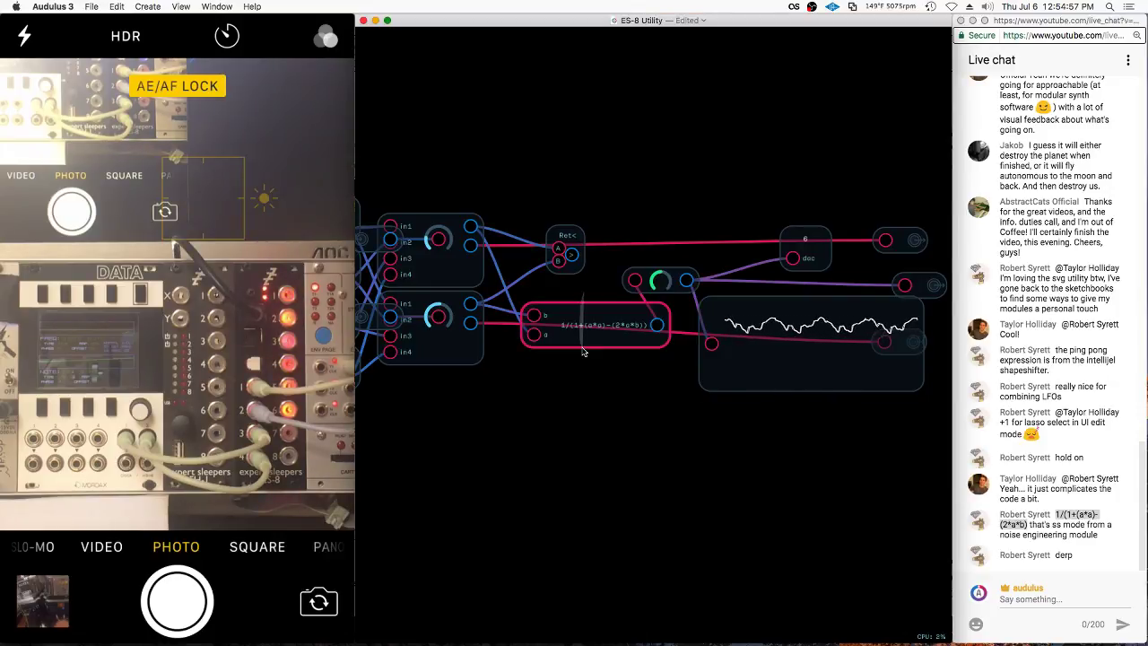
{"action": "key", "text": "Return"}
{"action": "left_click", "coordinate": [612, 289]}
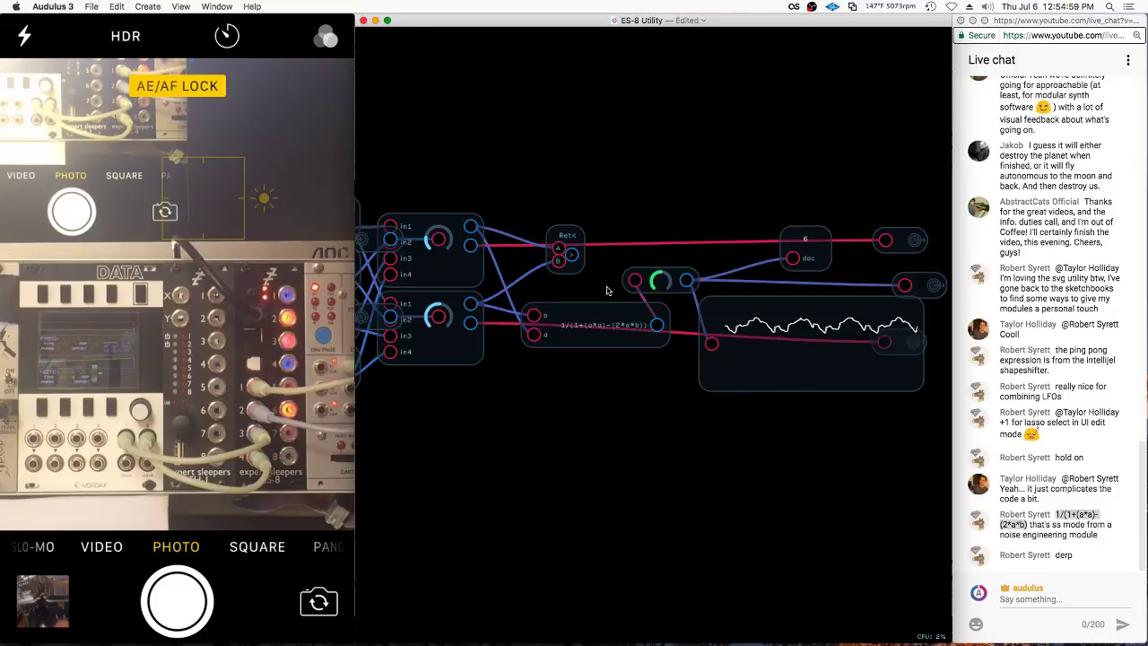
{"action": "key", "text": "Escape"}
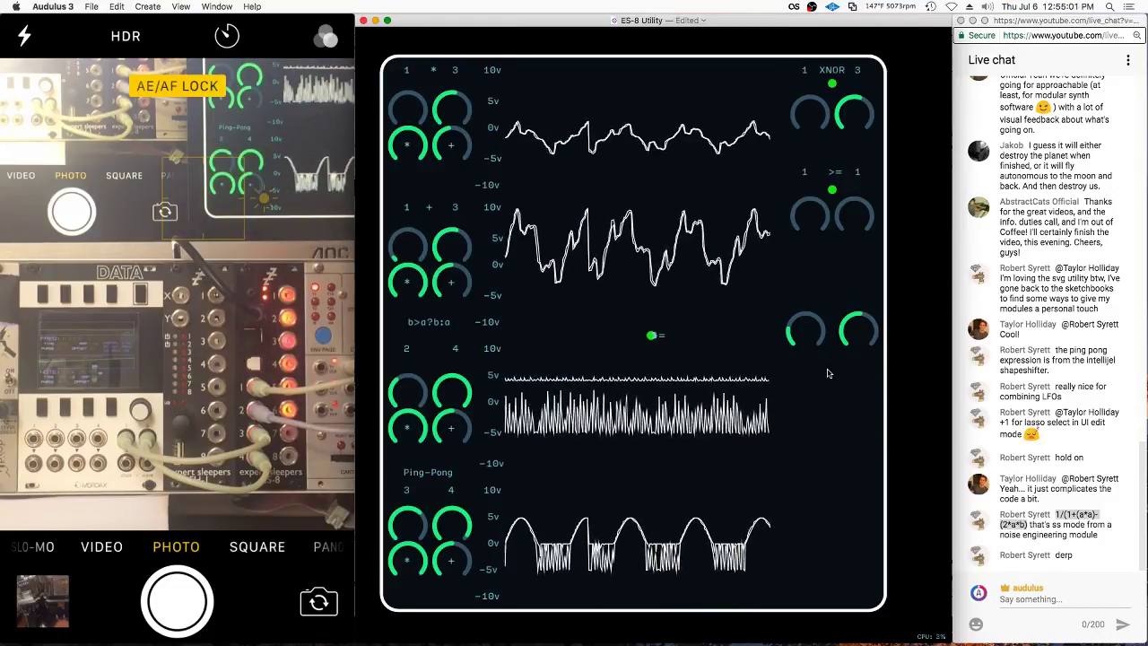
Return to the module's inner patch and delete the 1/(1+(a*a)-(2*a*b)) expression node
{"action": "double_click", "coordinate": [828, 373]}
{"action": "left_click", "coordinate": [520, 445]}
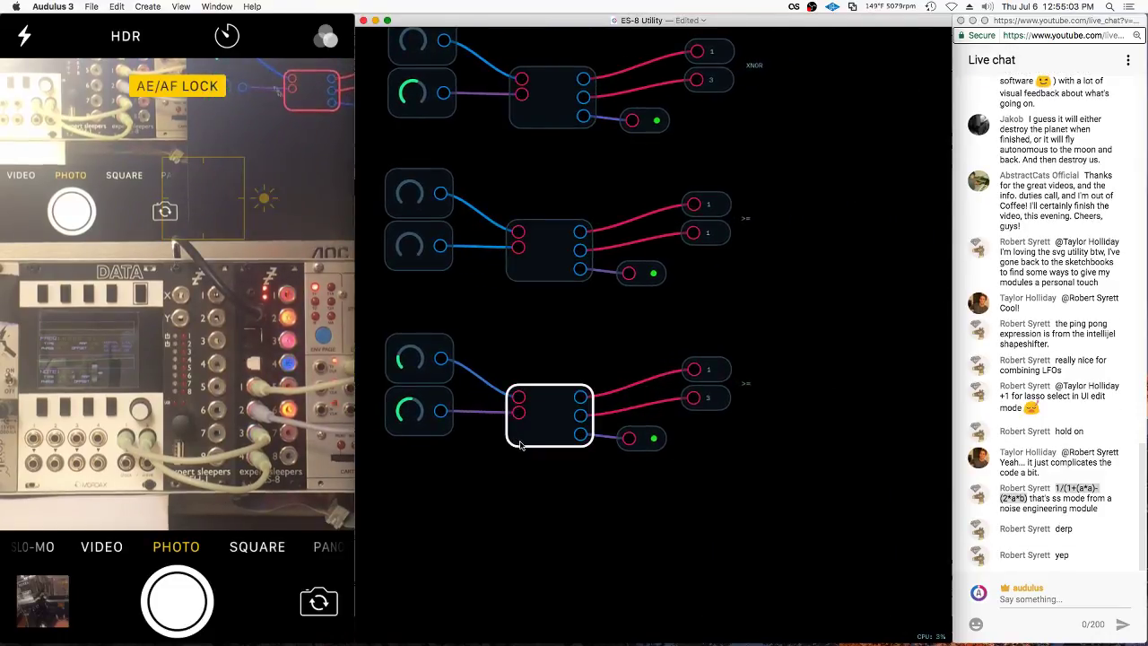
{"action": "key", "text": "Escape"}
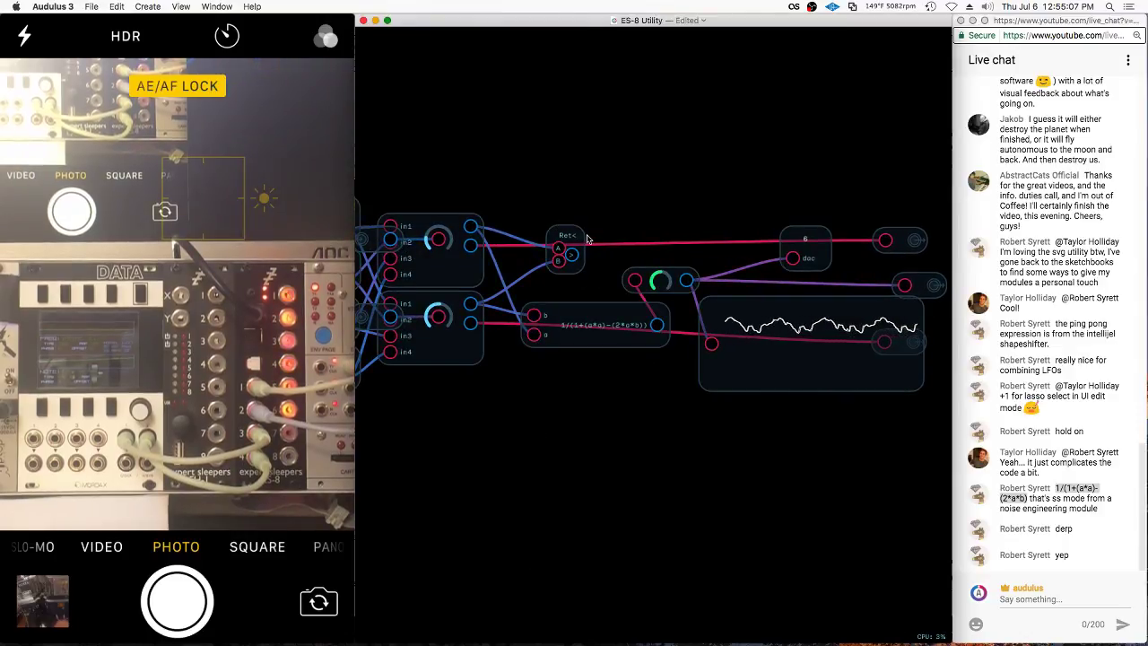
{"action": "left_click", "coordinate": [592, 339]}
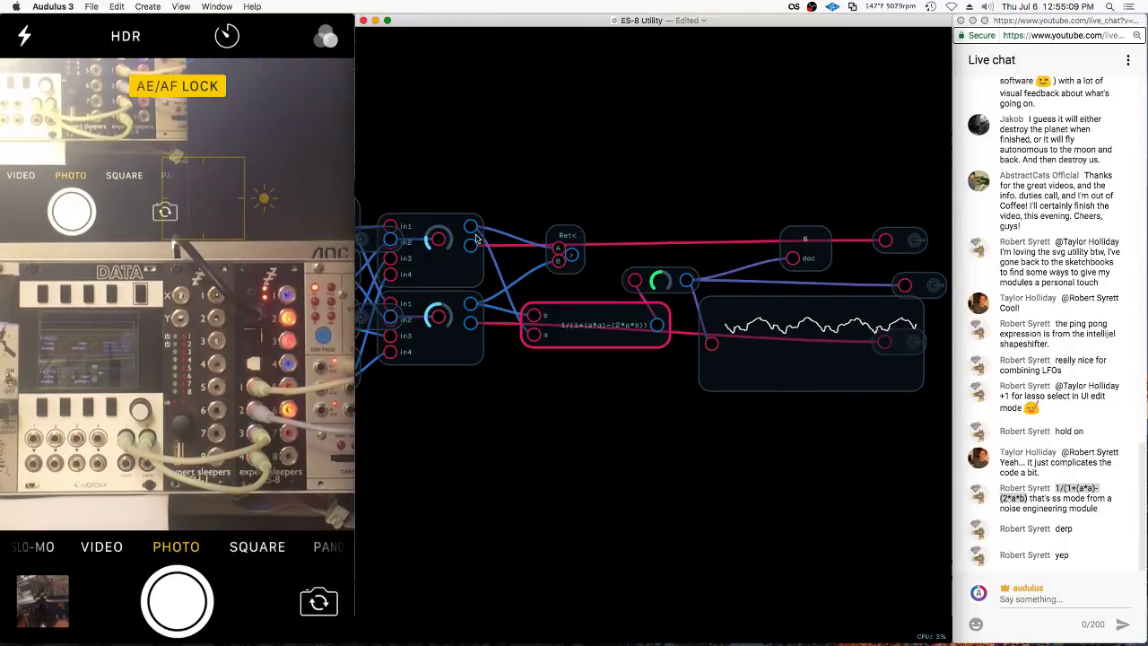
{"action": "key", "text": "BackSpace"}
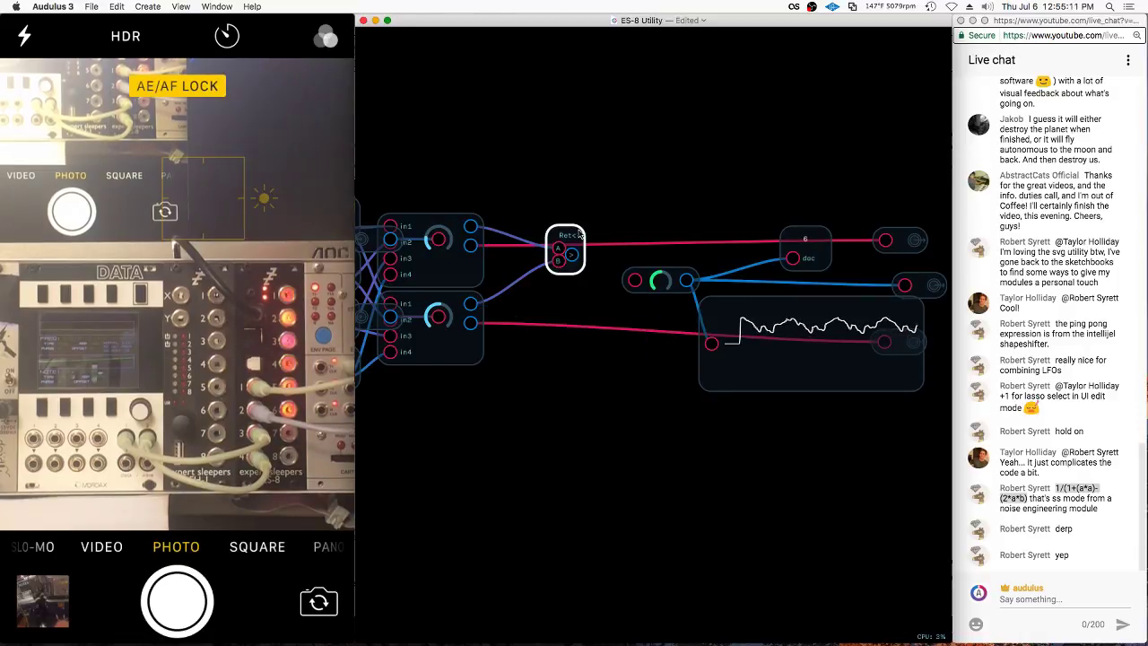
Add an A==B comparator from Module Library > Math > Logic
{"action": "right_click", "coordinate": [611, 243]}
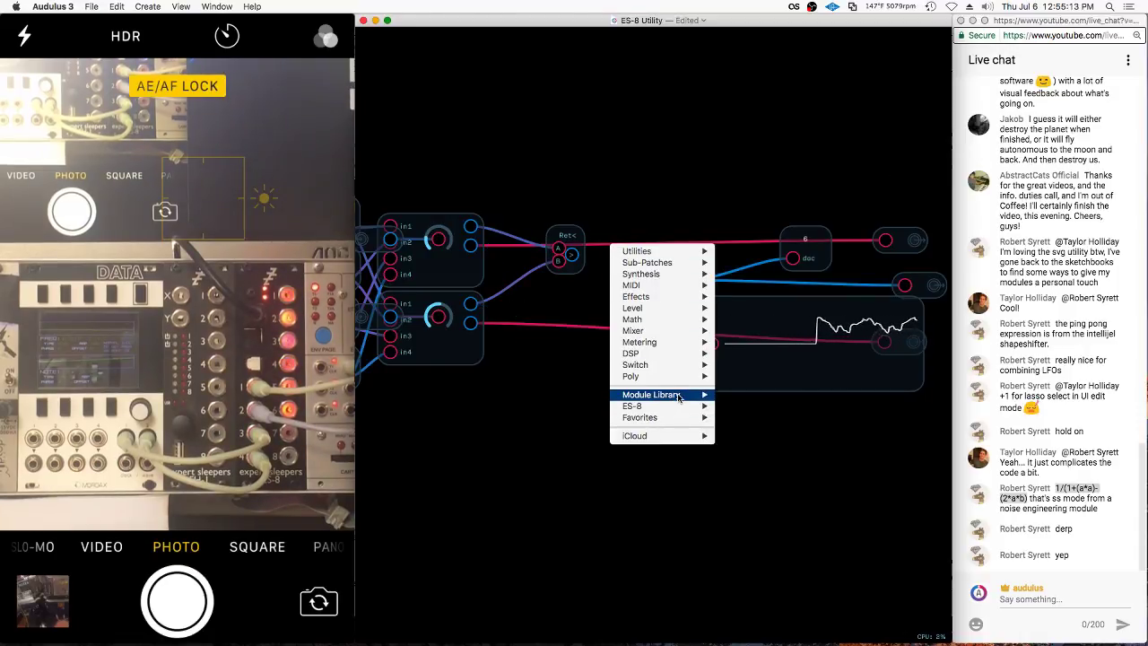
{"action": "mouse_move", "coordinate": [686, 396]}
{"action": "mouse_move", "coordinate": [748, 396]}
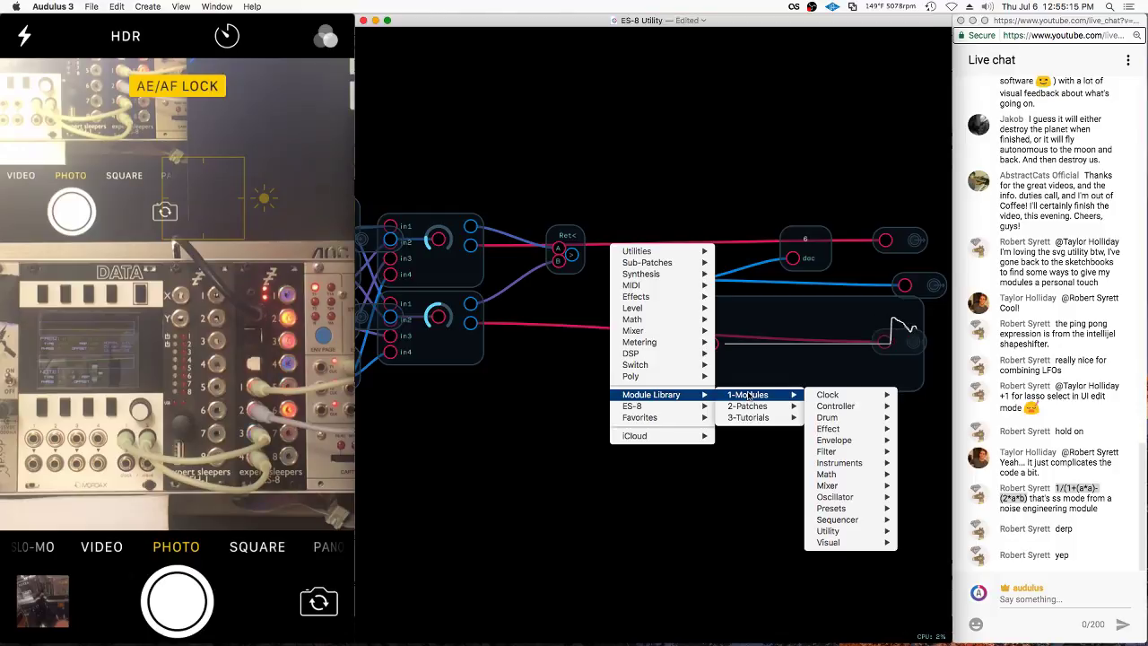
{"action": "mouse_move", "coordinate": [839, 498]}
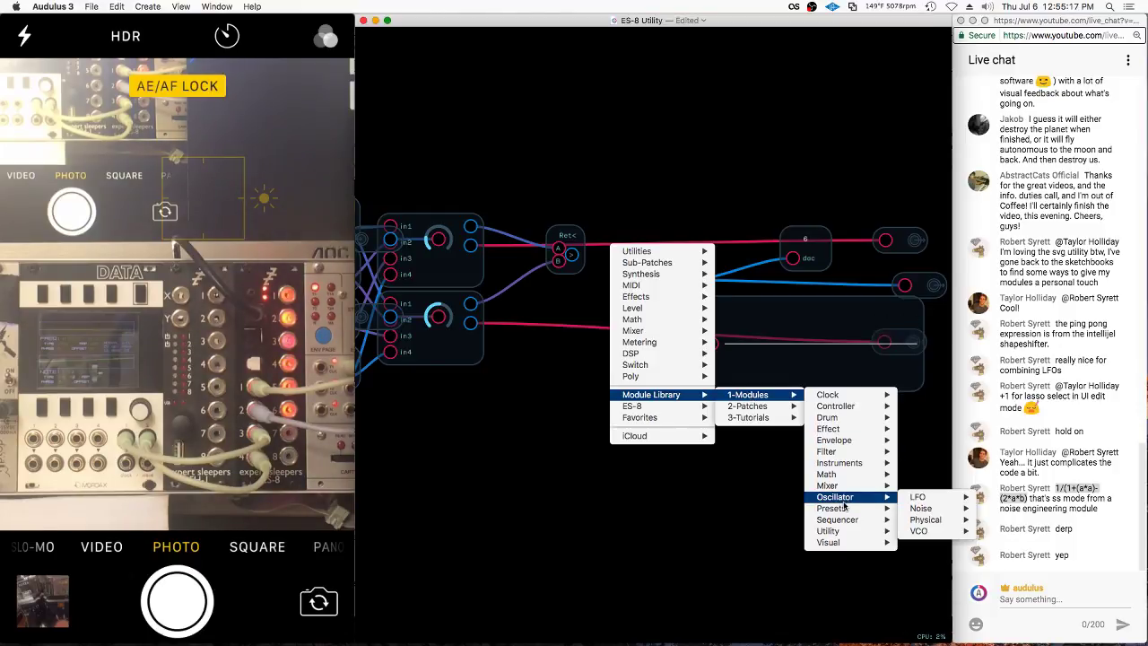
{"action": "mouse_move", "coordinate": [918, 498]}
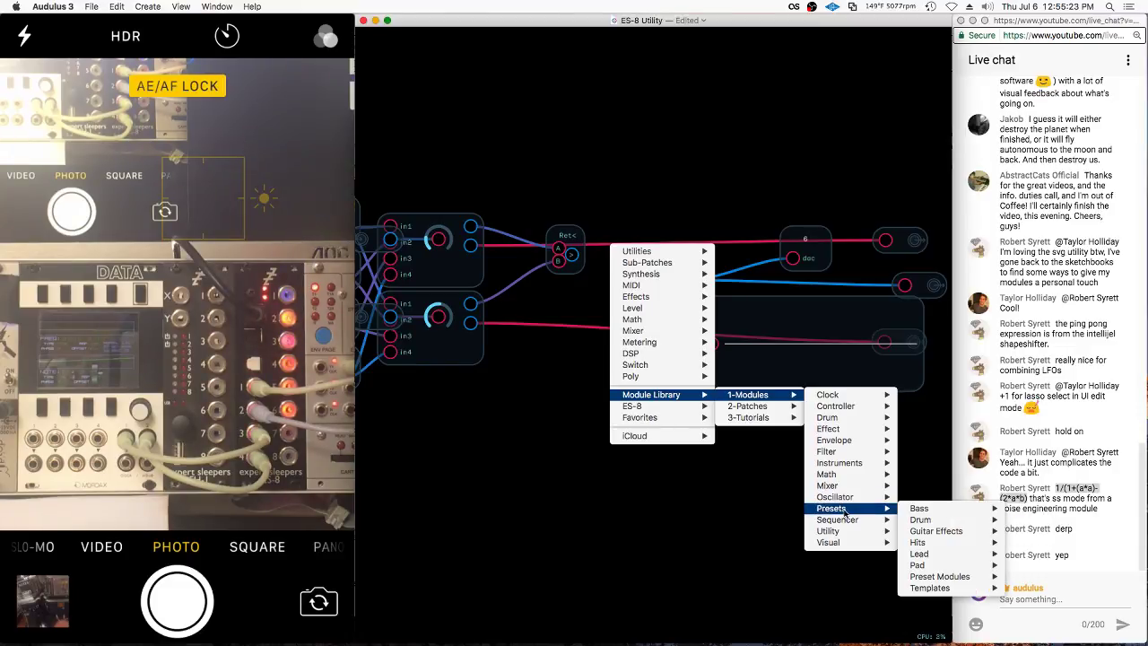
{"action": "mouse_move", "coordinate": [834, 473]}
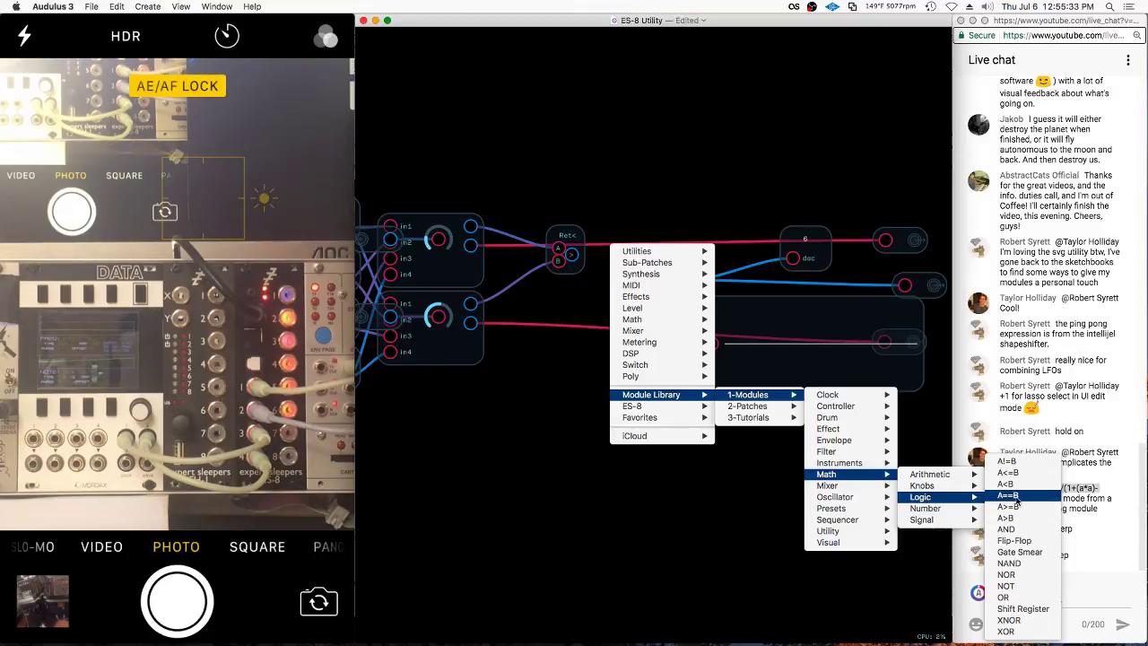
{"action": "left_click", "coordinate": [996, 495]}
Position the comparator between the mixers and knob, wiring the lower mixer output into input B
{"action": "left_click_drag", "start_coordinate": [608, 330], "coordinate": [545, 286]}
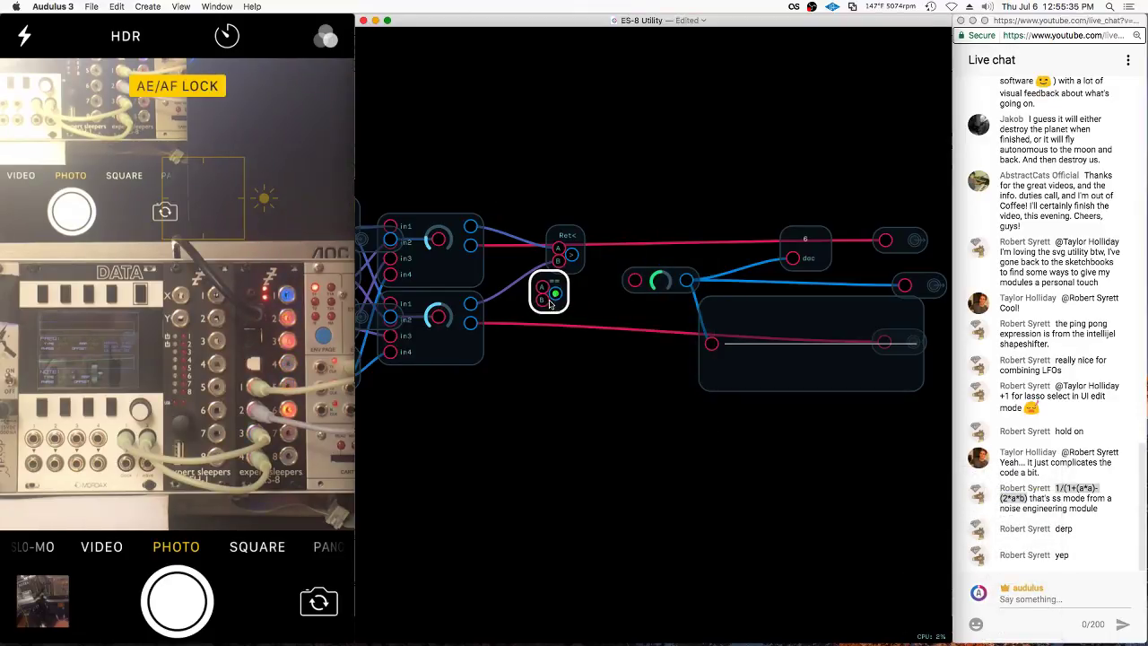
{"action": "left_click_drag", "start_coordinate": [470, 304], "coordinate": [635, 282]}
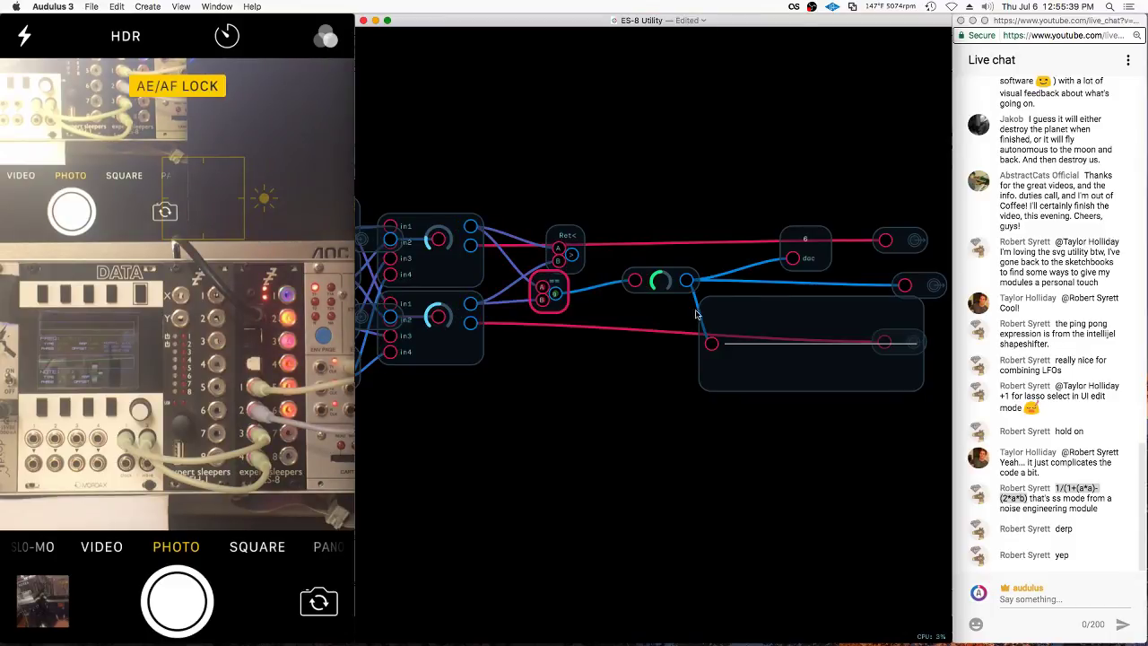
{"action": "left_click", "coordinate": [743, 367]}
{"action": "left_click", "coordinate": [687, 328]}
{"action": "scroll", "coordinate": [610, 330], "scroll_direction": "up", "scroll_amount": 3}
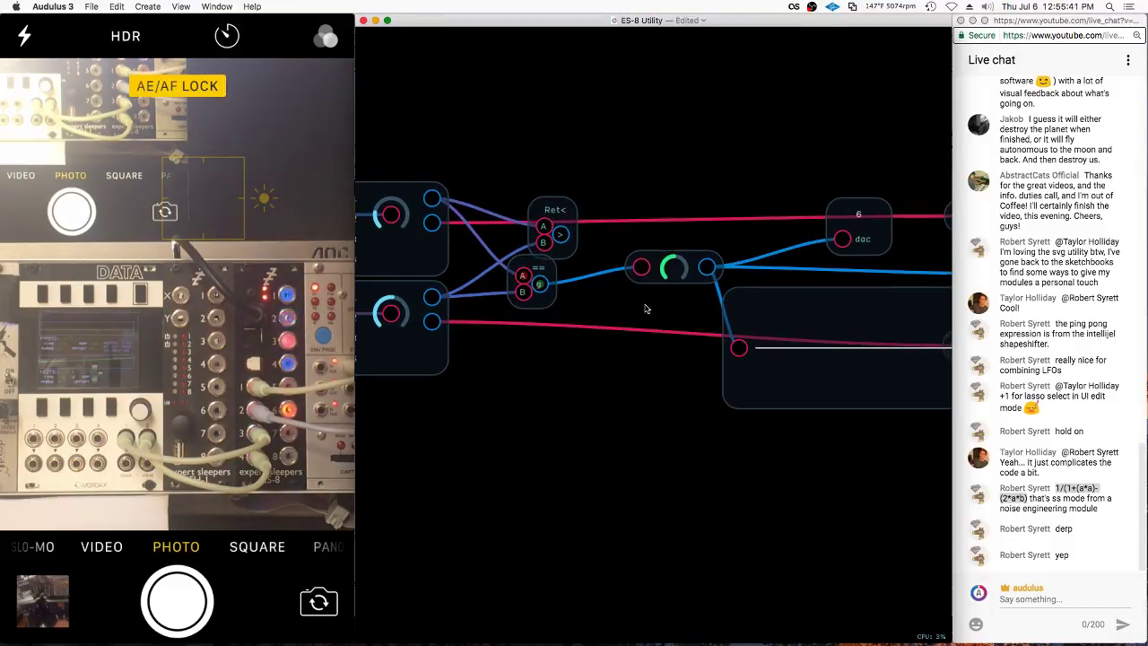
{"action": "scroll", "coordinate": [678, 308], "scroll_direction": "down", "scroll_amount": 3}
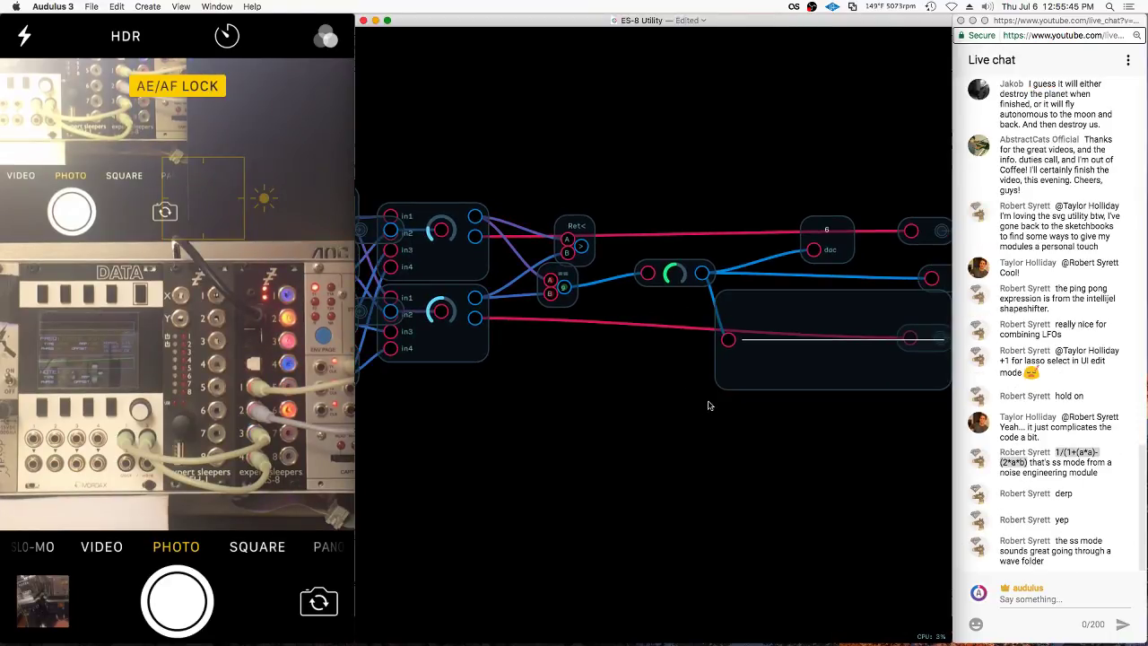
{"action": "scroll", "coordinate": [538, 269], "scroll_direction": "down", "scroll_amount": 3}
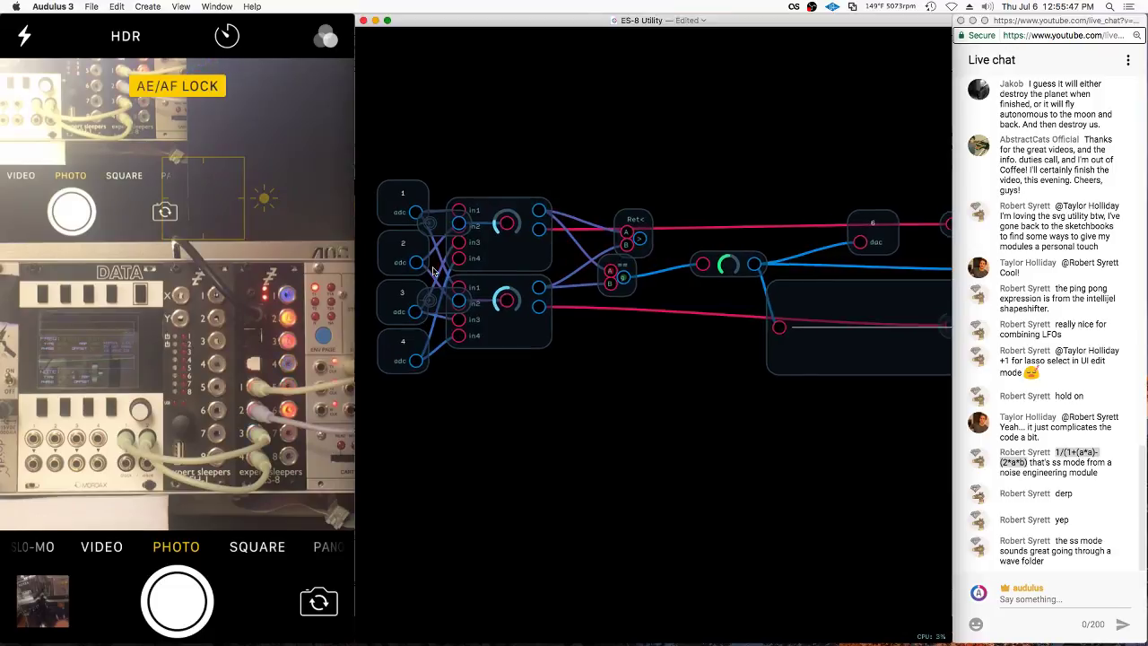
Nudge and delete the == comparator, then undo twice to restore it
{"action": "scroll", "coordinate": [551, 421], "scroll_direction": "up", "scroll_amount": 3}
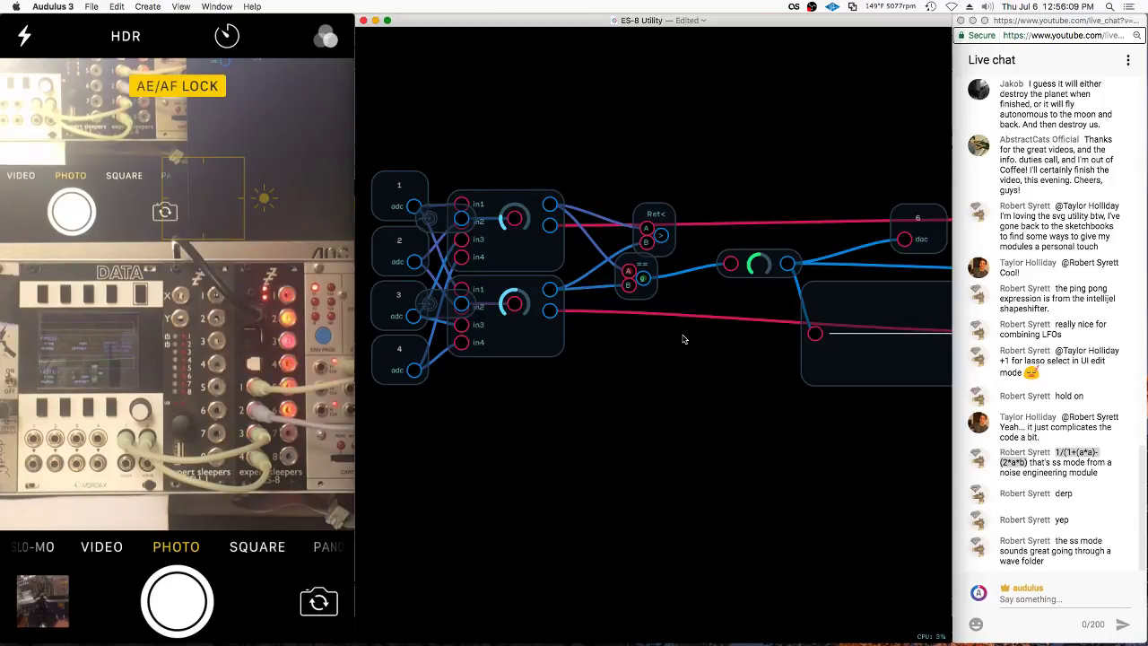
{"action": "left_click_drag", "start_coordinate": [635, 275], "coordinate": [650, 289]}
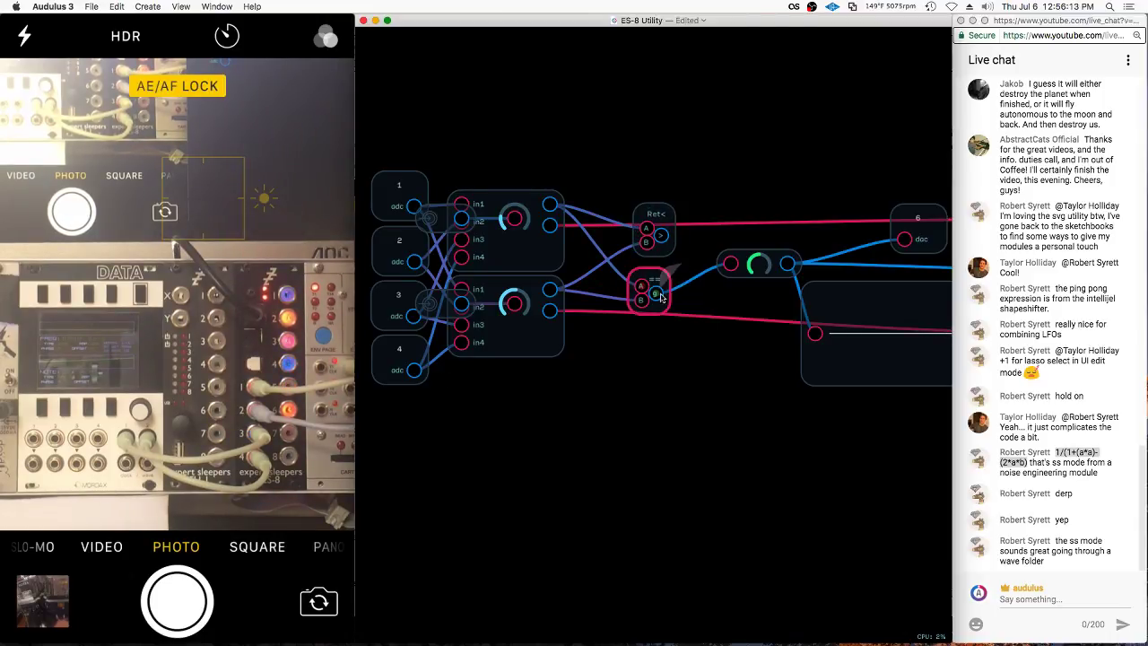
{"action": "left_click", "coordinate": [633, 285]}
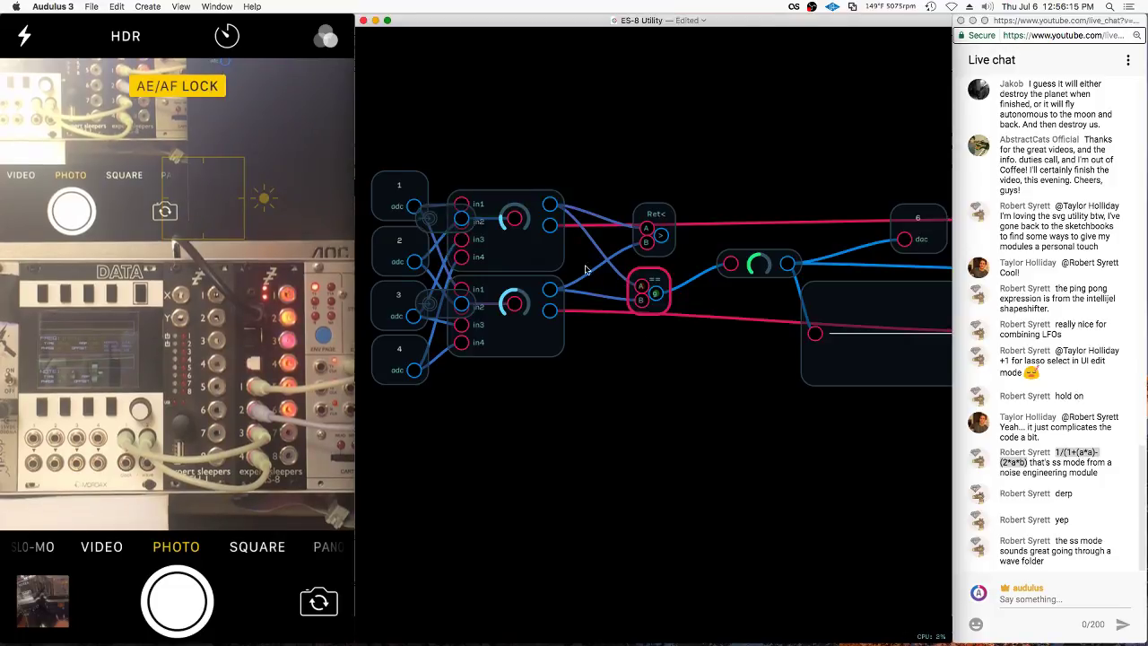
{"action": "key", "text": "BackSpace"}
{"action": "right_click", "coordinate": [652, 315]}
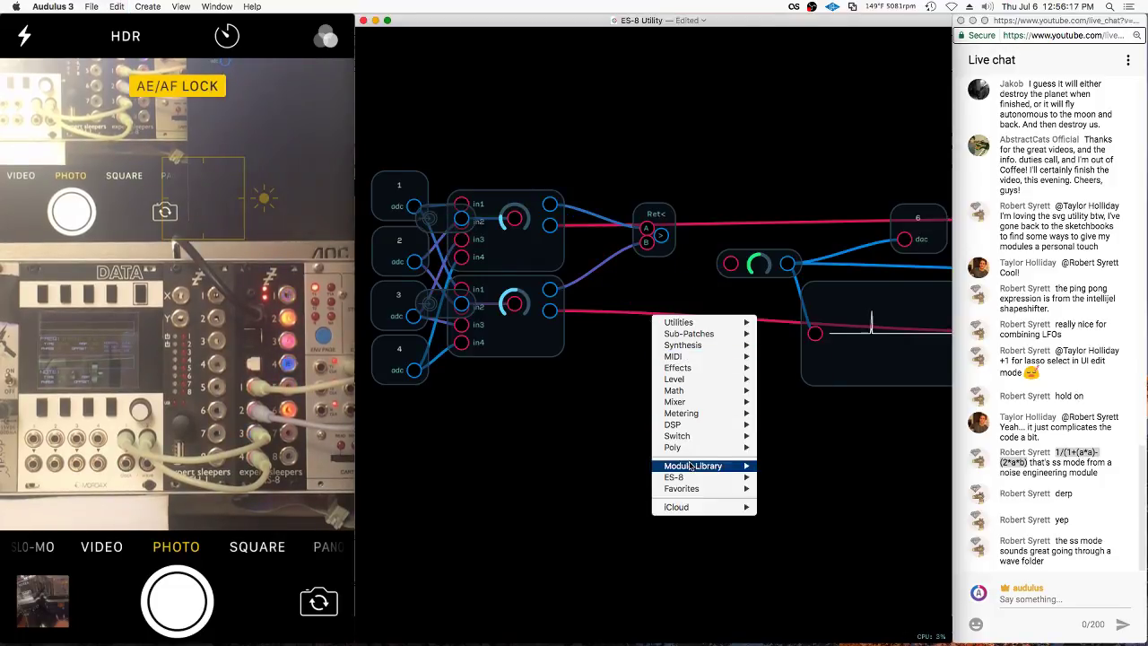
{"action": "left_click", "coordinate": [632, 332]}
{"action": "key", "text": "super+z"}
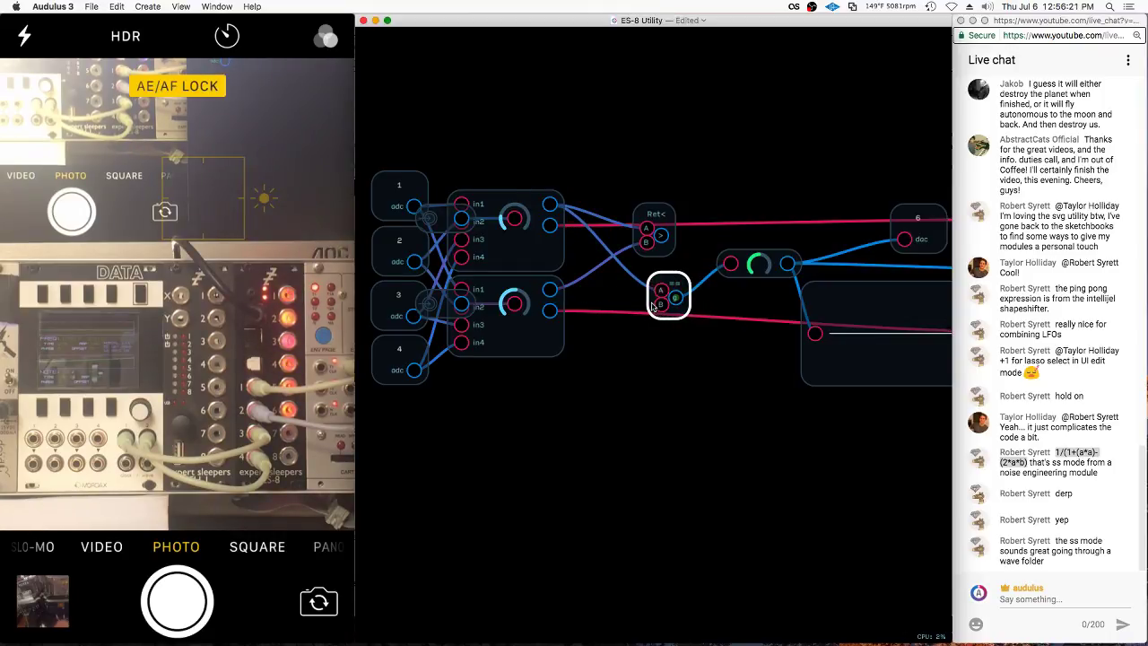
{"action": "key", "text": "super+z"}
{"action": "key", "text": "super+z"}
Move the Ret< node upward and bring up the == comparator's expression entry
{"action": "left_click", "coordinate": [660, 216]}
{"action": "left_click_drag", "start_coordinate": [662, 216], "coordinate": [712, 118]}
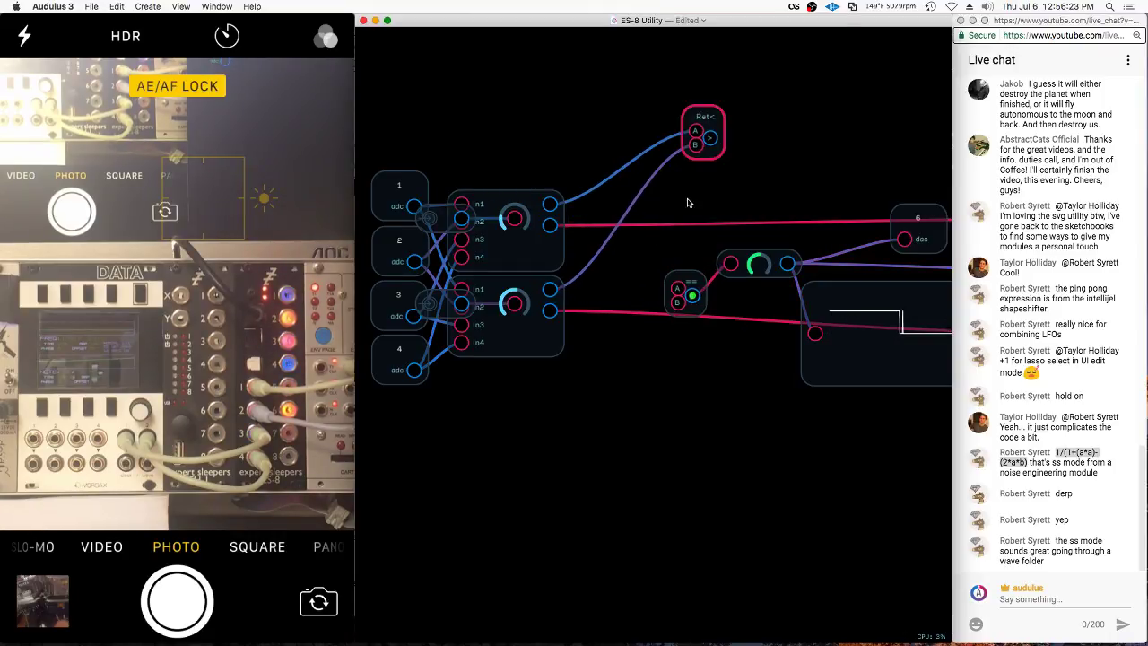
{"action": "double_click", "coordinate": [706, 289]}
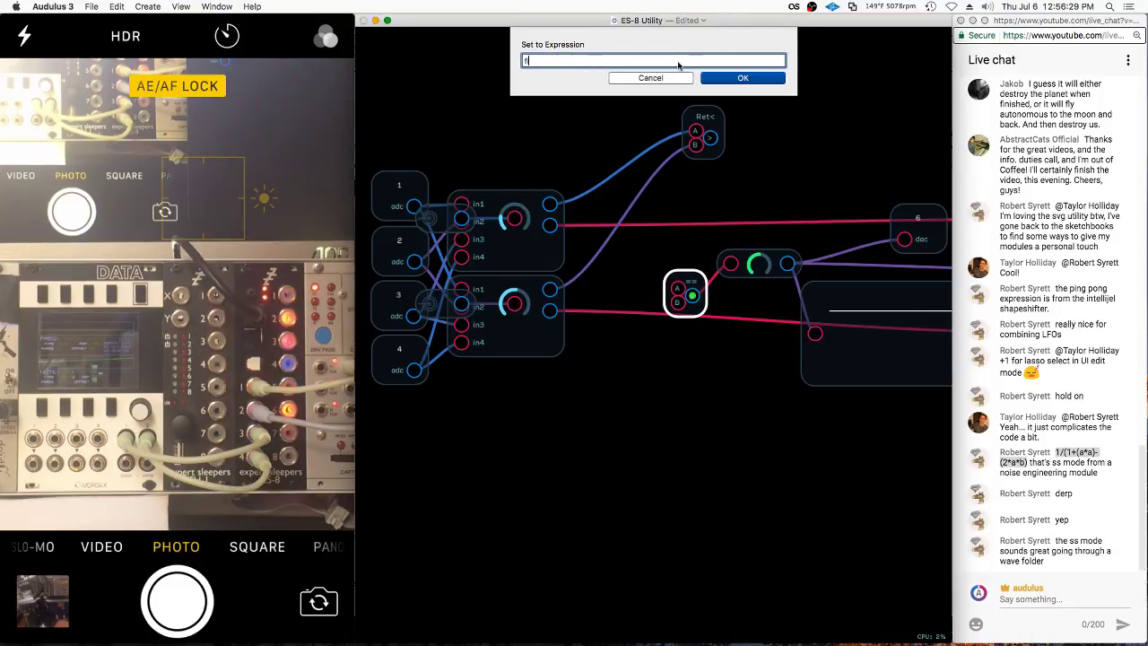
Cancel the expression entry and place a Truncate - .01 node beside the upper mixer output
{"action": "left_click", "coordinate": [647, 78]}
{"action": "right_click", "coordinate": [628, 328]}
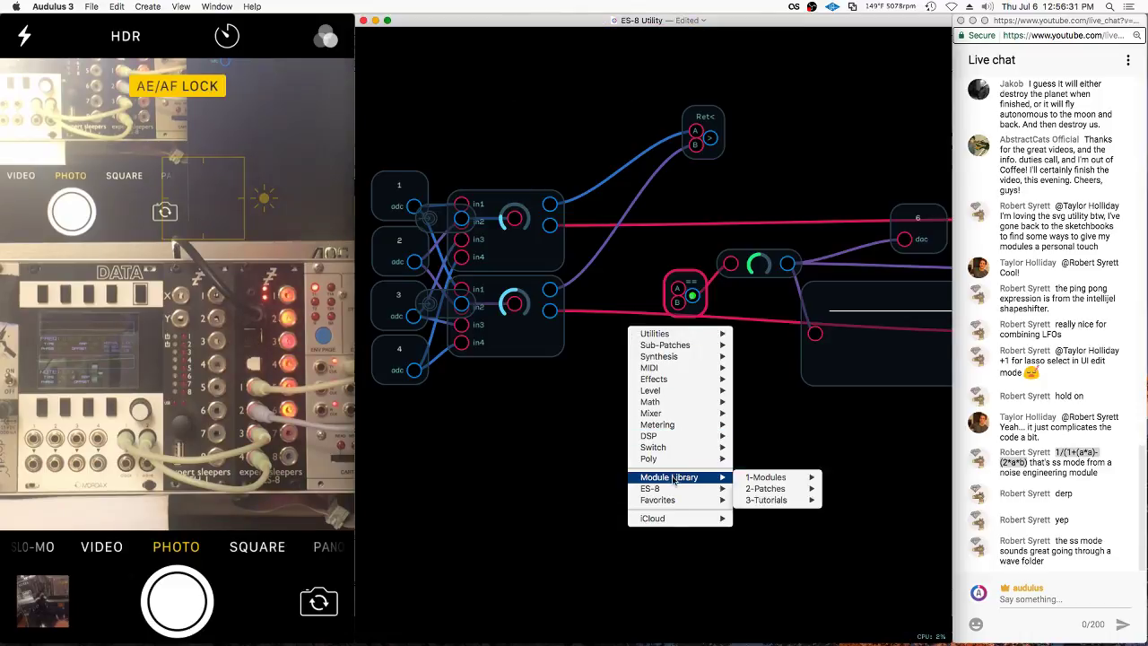
{"action": "mouse_move", "coordinate": [682, 476]}
{"action": "mouse_move", "coordinate": [765, 477]}
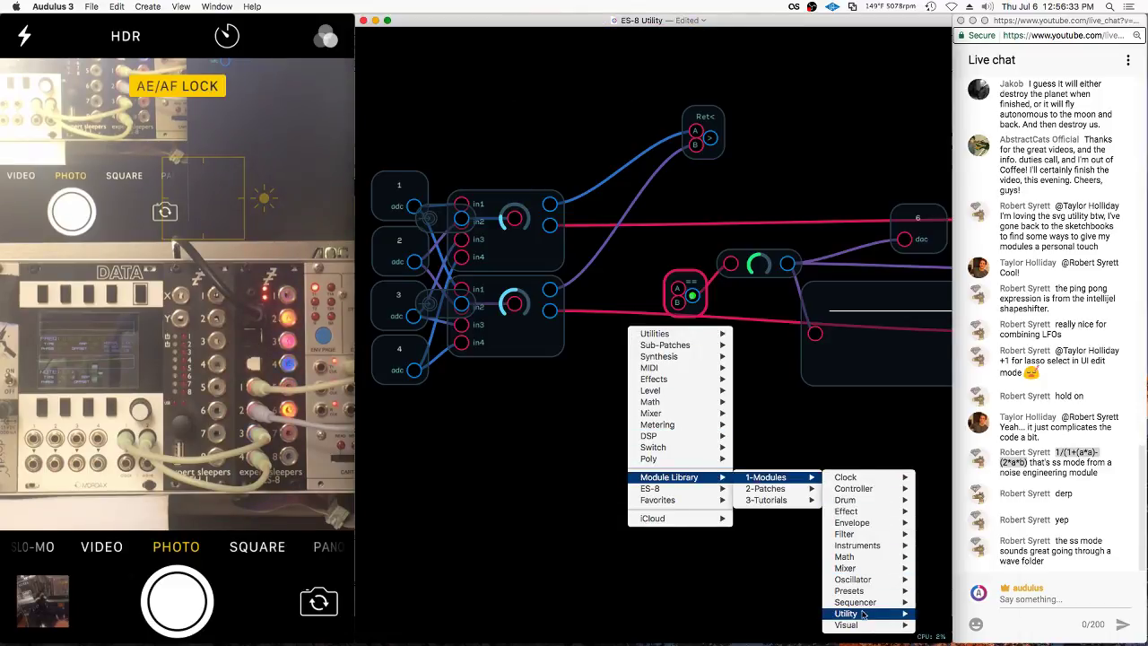
{"action": "mouse_move", "coordinate": [863, 613]}
{"action": "mouse_move", "coordinate": [950, 620]}
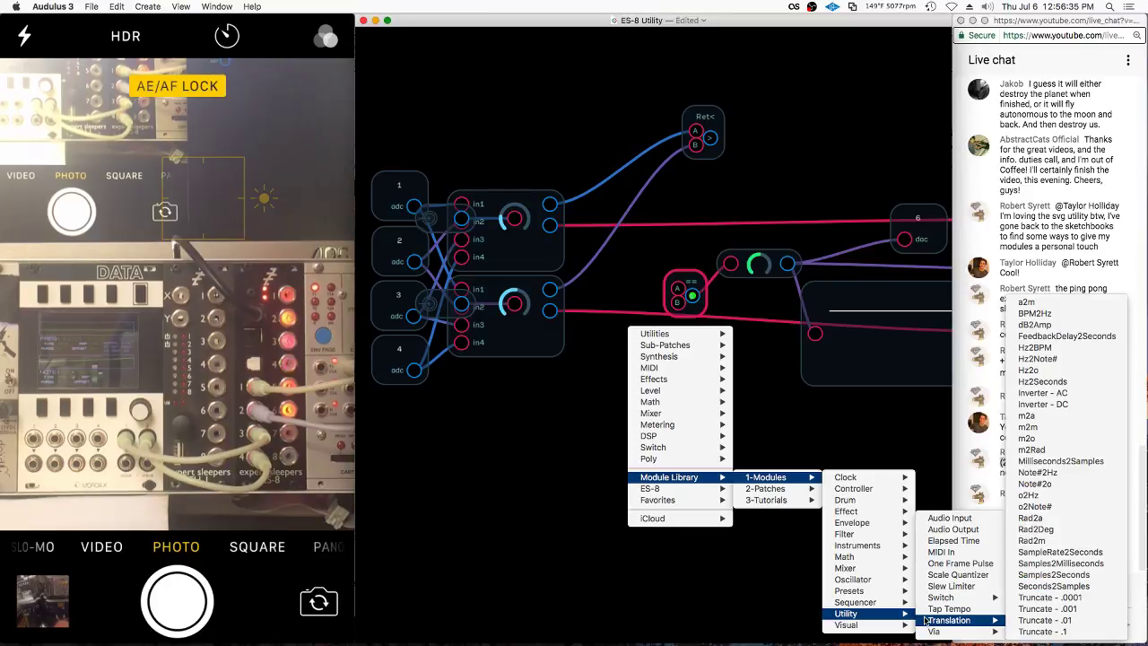
{"action": "left_click", "coordinate": [1045, 620]}
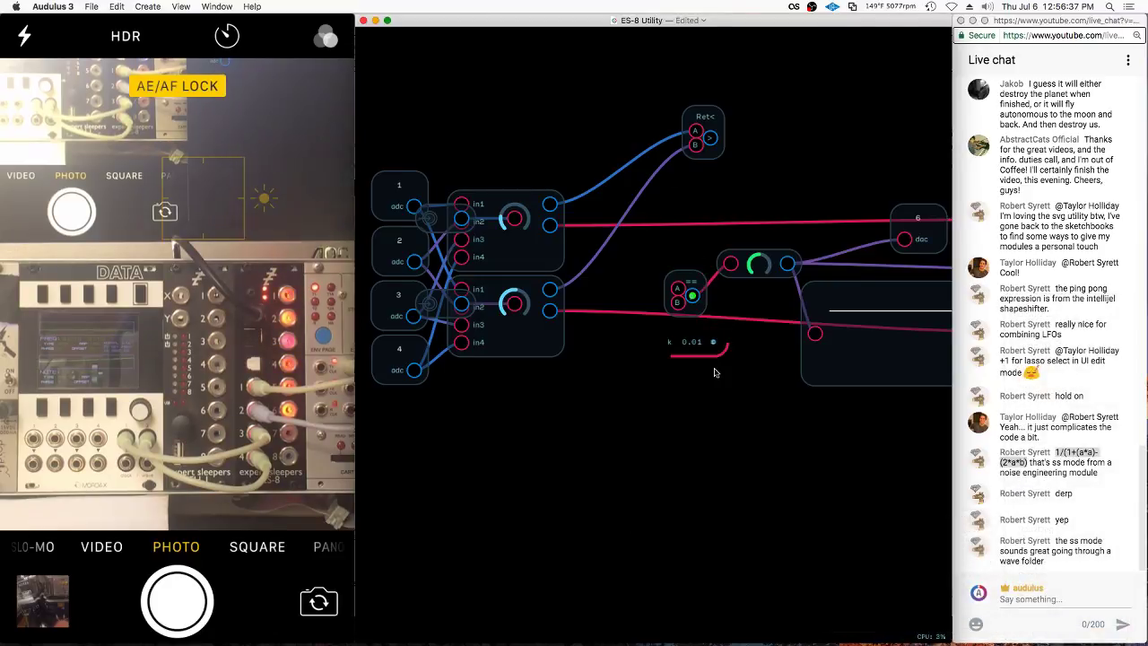
{"action": "left_click_drag", "start_coordinate": [691, 339], "coordinate": [592, 287]}
Duplicate the Truncate .01 node for the lower mixer output
{"action": "left_click", "coordinate": [556, 205]}
{"action": "left_click", "coordinate": [588, 222]}
{"action": "key", "text": "super+d"}
{"action": "left_click", "coordinate": [555, 291]}
{"action": "left_click", "coordinate": [619, 287]}
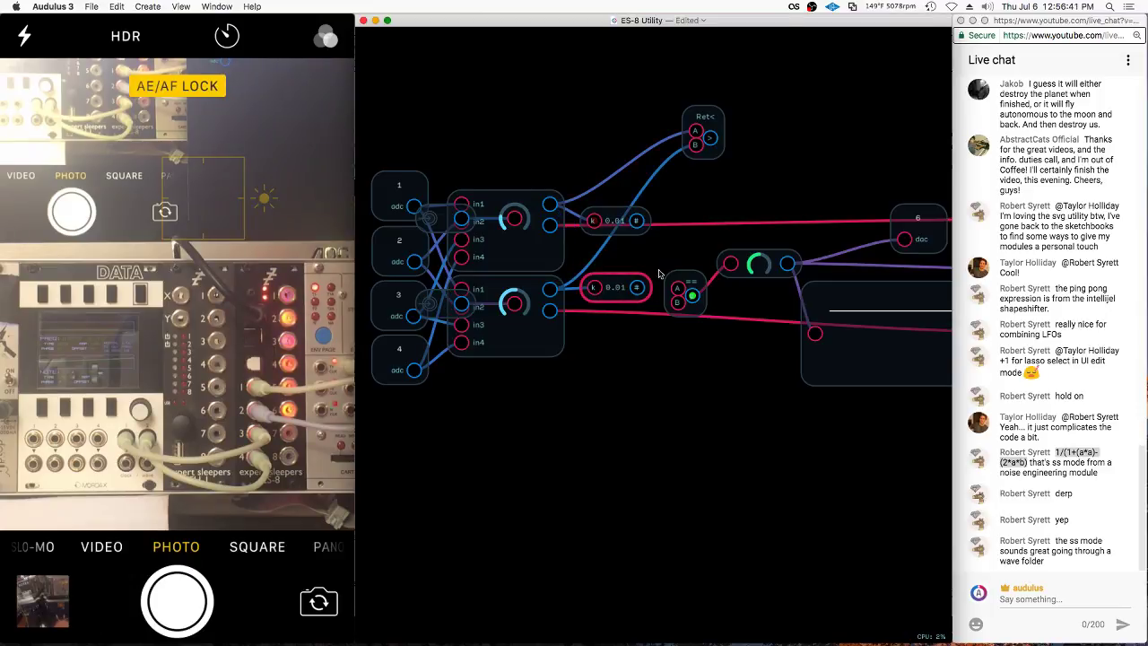
Wire the upper Truncate .01 output into the == comparator's input A
{"action": "left_click", "coordinate": [639, 225]}
{"action": "left_click_drag", "start_coordinate": [639, 225], "coordinate": [692, 244]}
{"action": "left_click", "coordinate": [705, 223]}
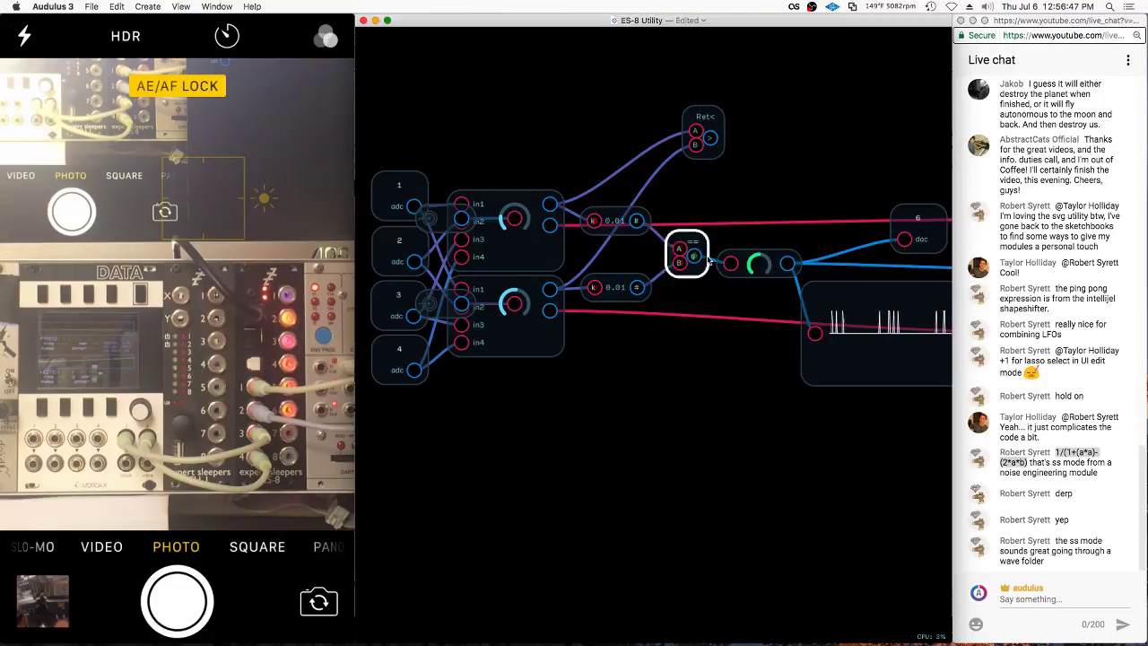
{"action": "left_click", "coordinate": [774, 369]}
{"action": "left_click", "coordinate": [621, 224]}
{"action": "left_click", "coordinate": [553, 206]}
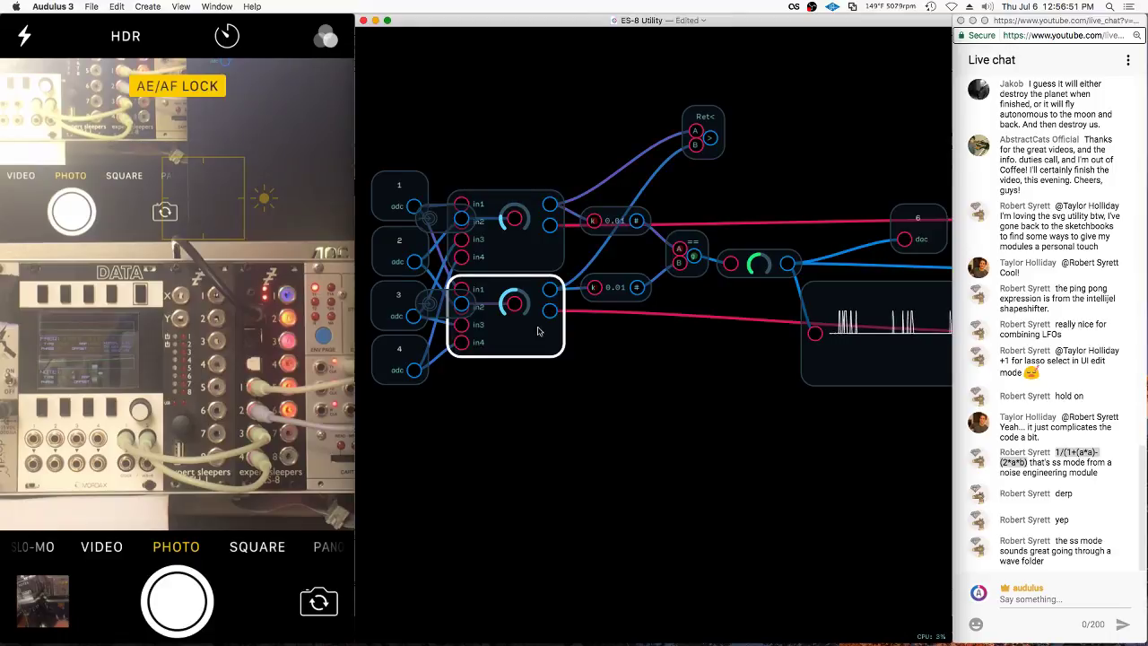
{"action": "left_click", "coordinate": [533, 248]}
{"action": "left_click", "coordinate": [538, 97]}
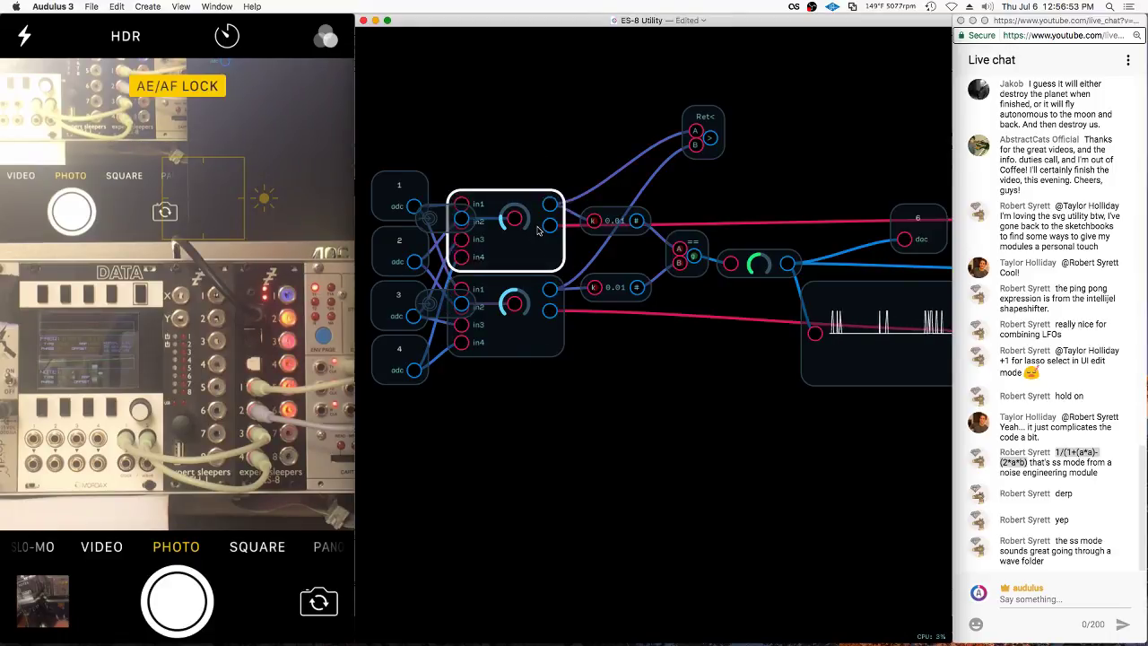
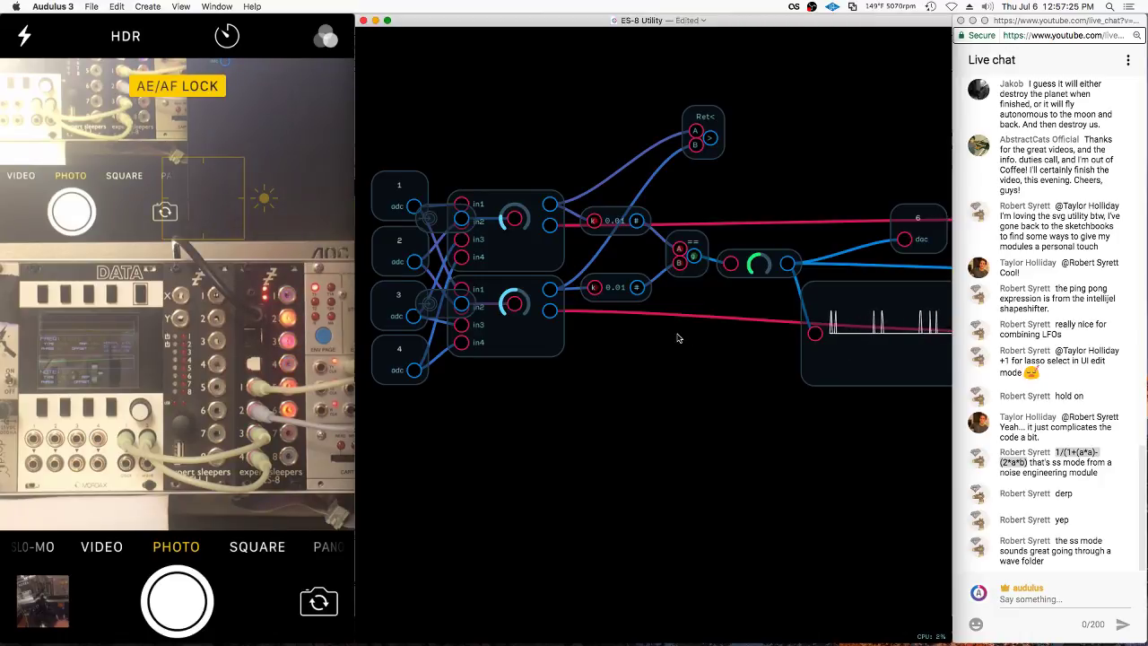
Use Set Channel to switch the dac output node from channel 6 to channel 7
{"action": "scroll", "coordinate": [628, 296], "scroll_direction": "right", "scroll_amount": 5}
{"action": "right_click", "coordinate": [801, 247]}
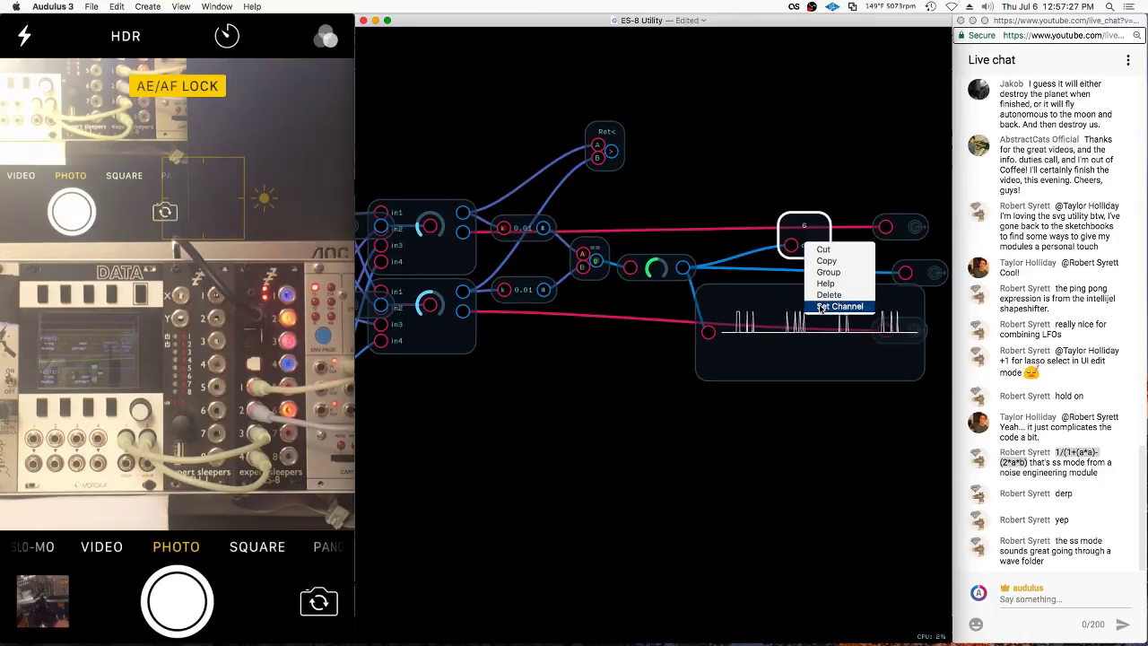
{"action": "left_click", "coordinate": [819, 306]}
{"action": "type", "text": "7"}
{"action": "key", "text": "Return"}
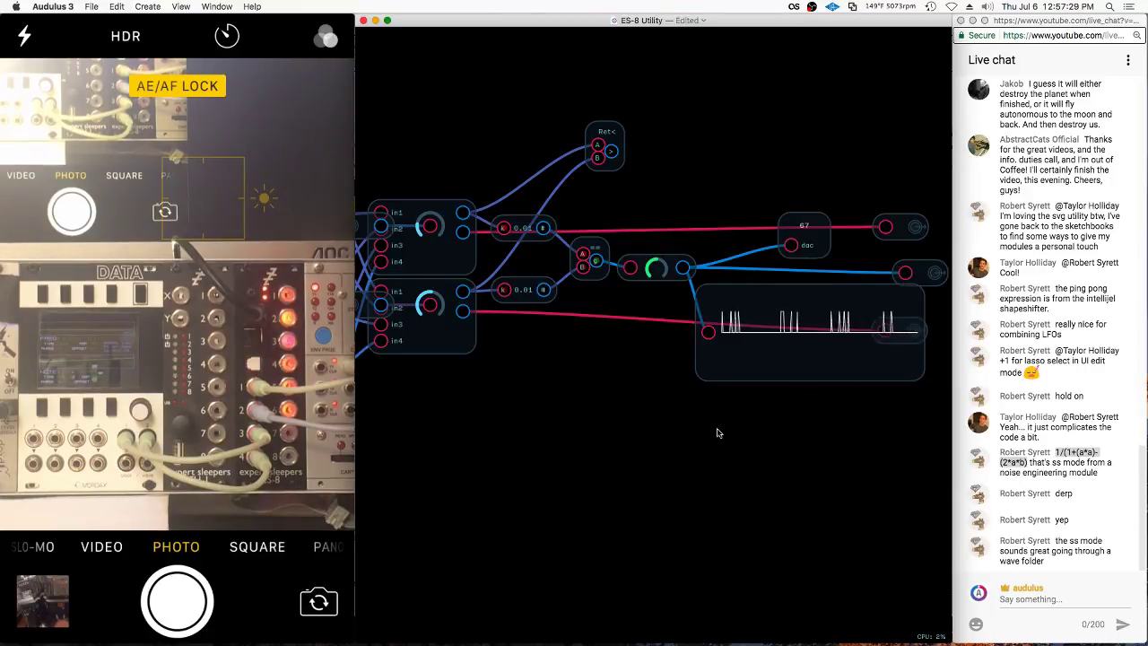
{"action": "right_click", "coordinate": [819, 248]}
{"action": "left_click", "coordinate": [843, 312]}
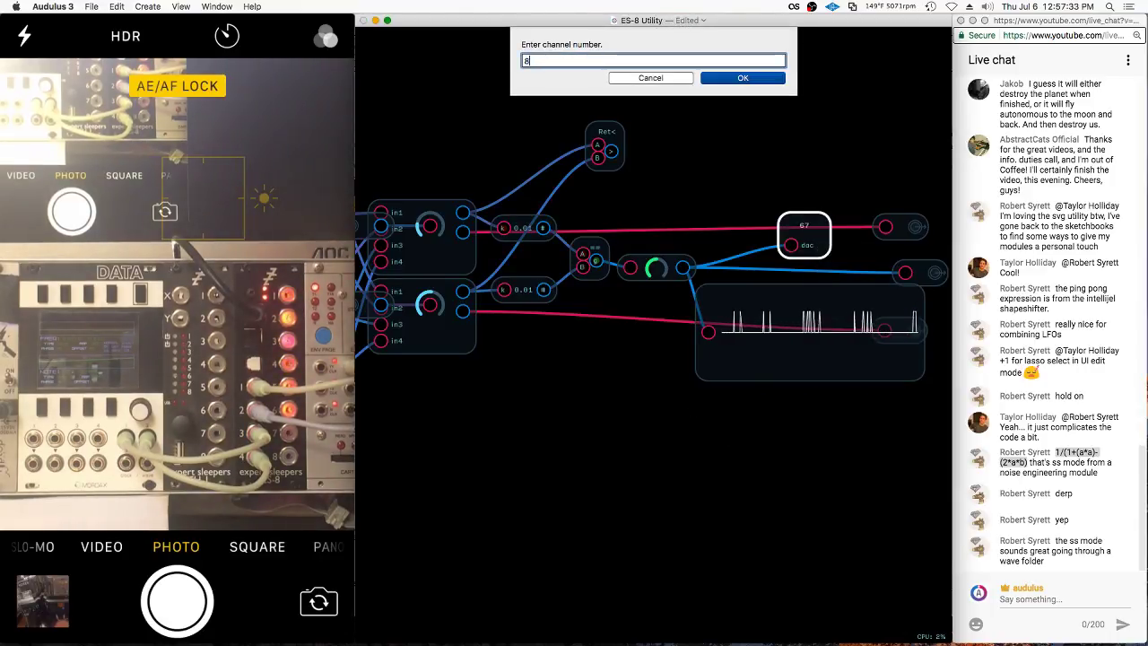
{"action": "key", "text": "Return"}
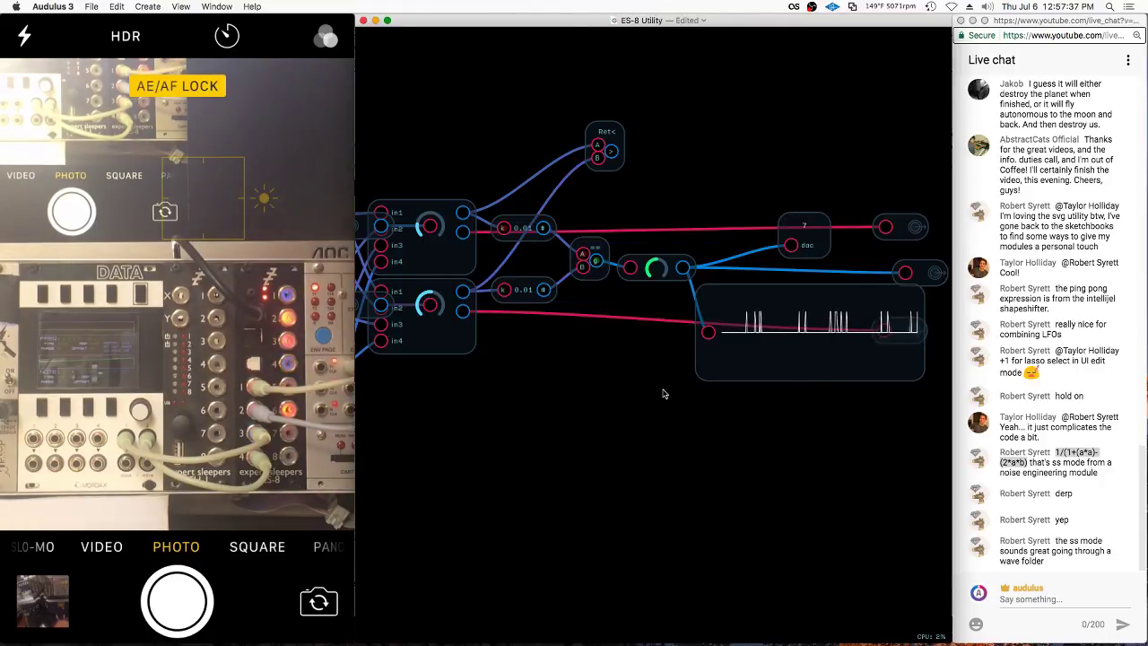
{"action": "scroll", "coordinate": [480, 219], "scroll_direction": "up", "scroll_amount": 3}
Add the Truncate - .01 module from Module Library > 1-Modules > Utility > Translation
{"action": "right_click", "coordinate": [530, 193]}
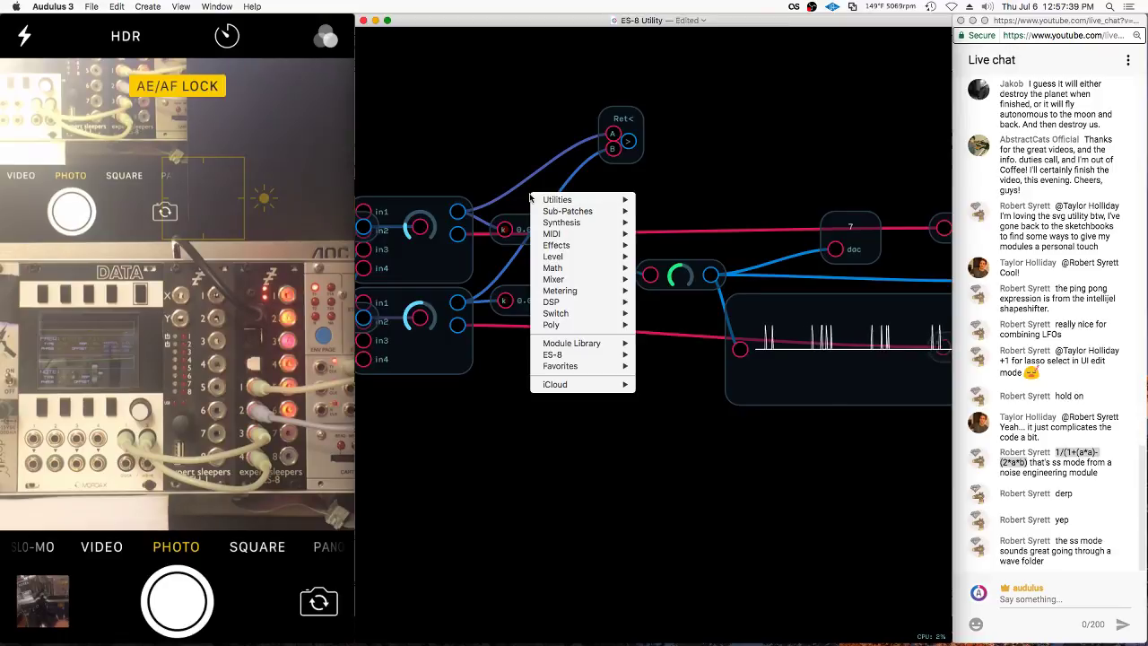
{"action": "mouse_move", "coordinate": [574, 342]}
{"action": "mouse_move", "coordinate": [673, 342]}
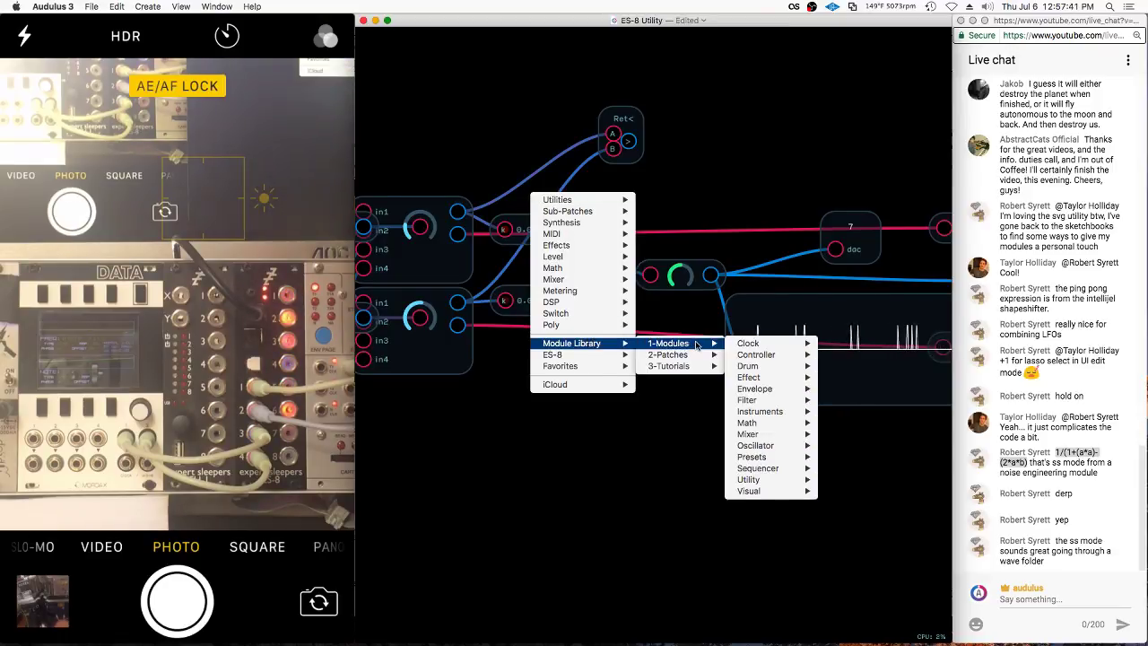
{"action": "mouse_move", "coordinate": [750, 480]}
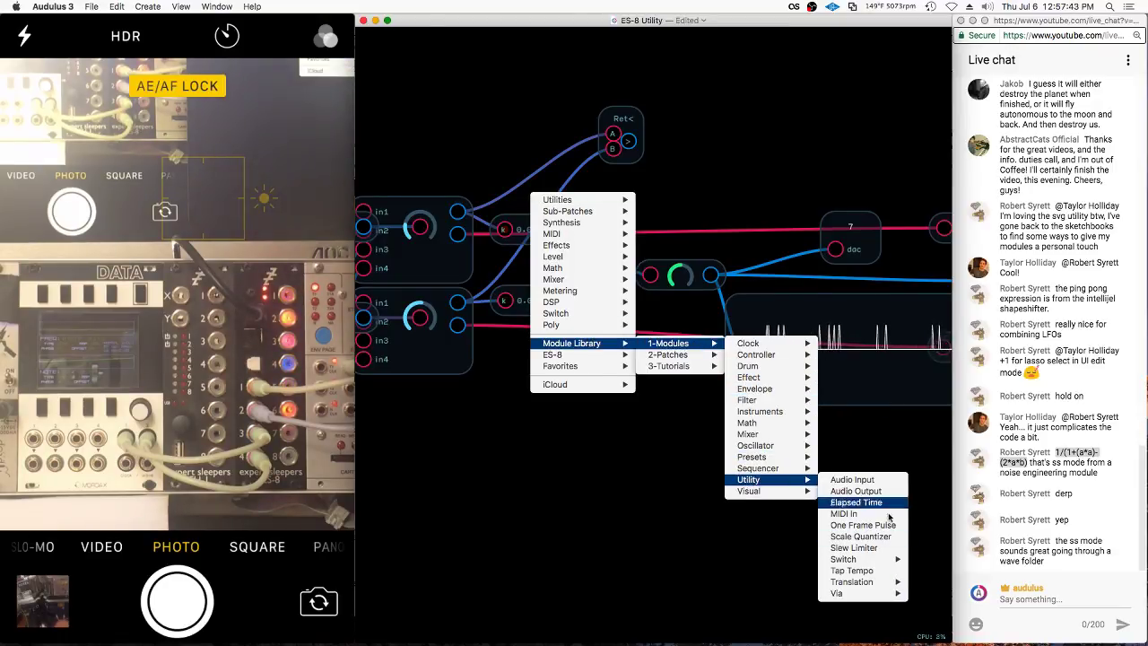
{"action": "mouse_move", "coordinate": [852, 581]}
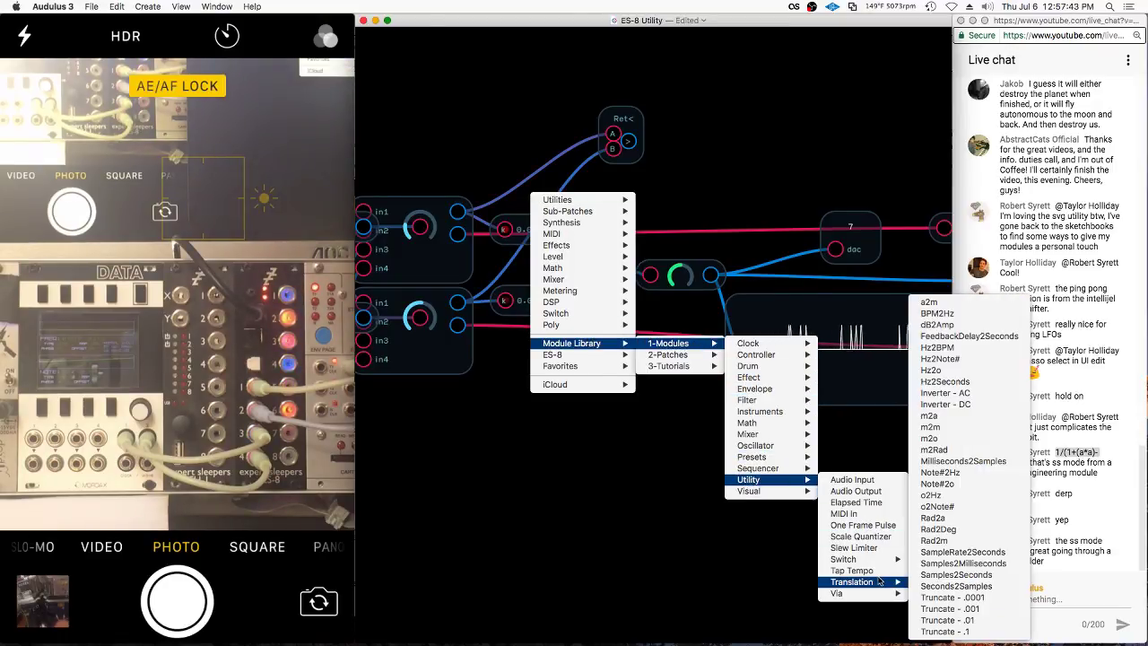
{"action": "left_click", "coordinate": [978, 621]}
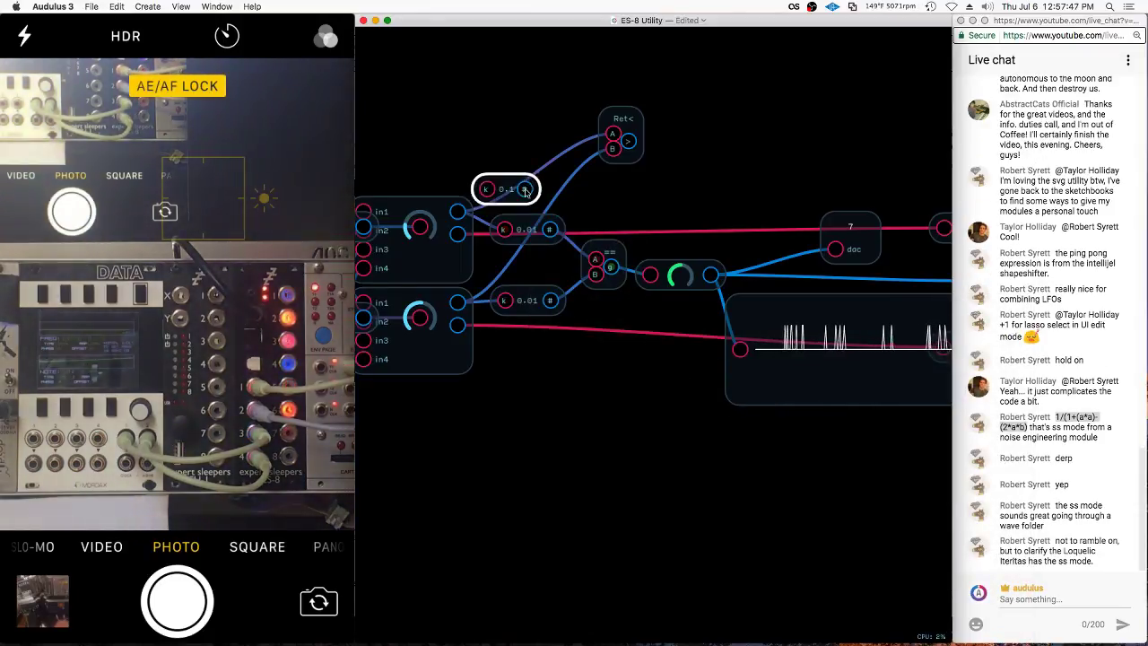
{"action": "scroll", "coordinate": [701, 348], "scroll_direction": "up", "scroll_amount": 10}
{"action": "scroll", "coordinate": [579, 391], "scroll_direction": "left", "scroll_amount": 3}
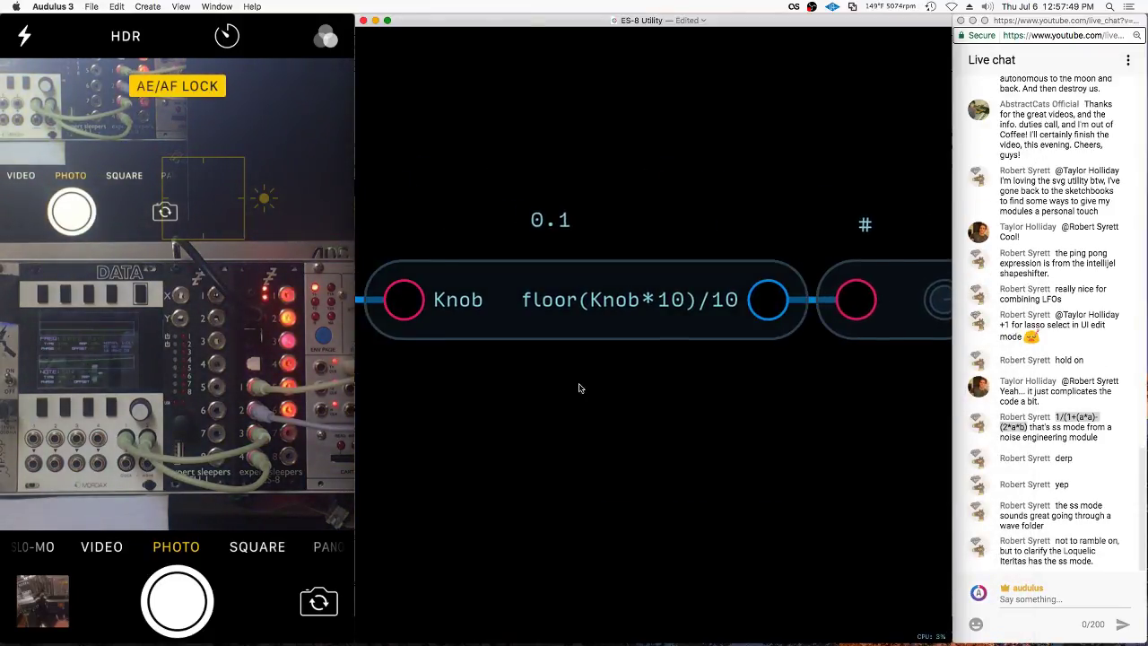
Inspect the truncate expression and Knob expression nodes inside the module
{"action": "left_click", "coordinate": [697, 327]}
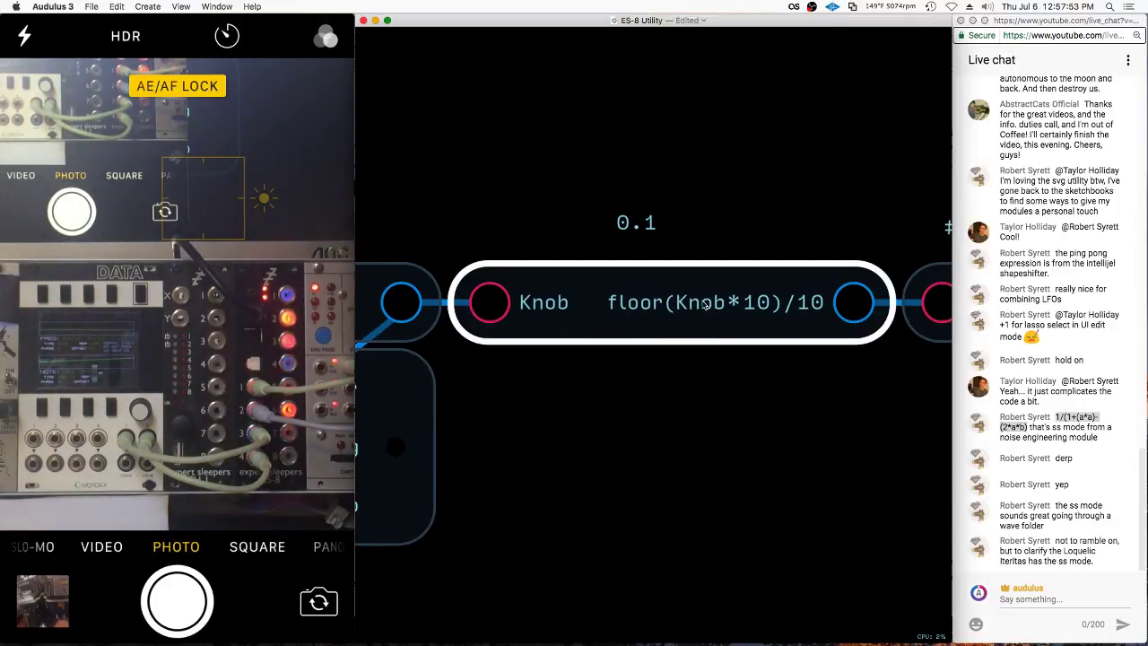
{"action": "scroll", "coordinate": [705, 305], "scroll_direction": "down", "scroll_amount": 3}
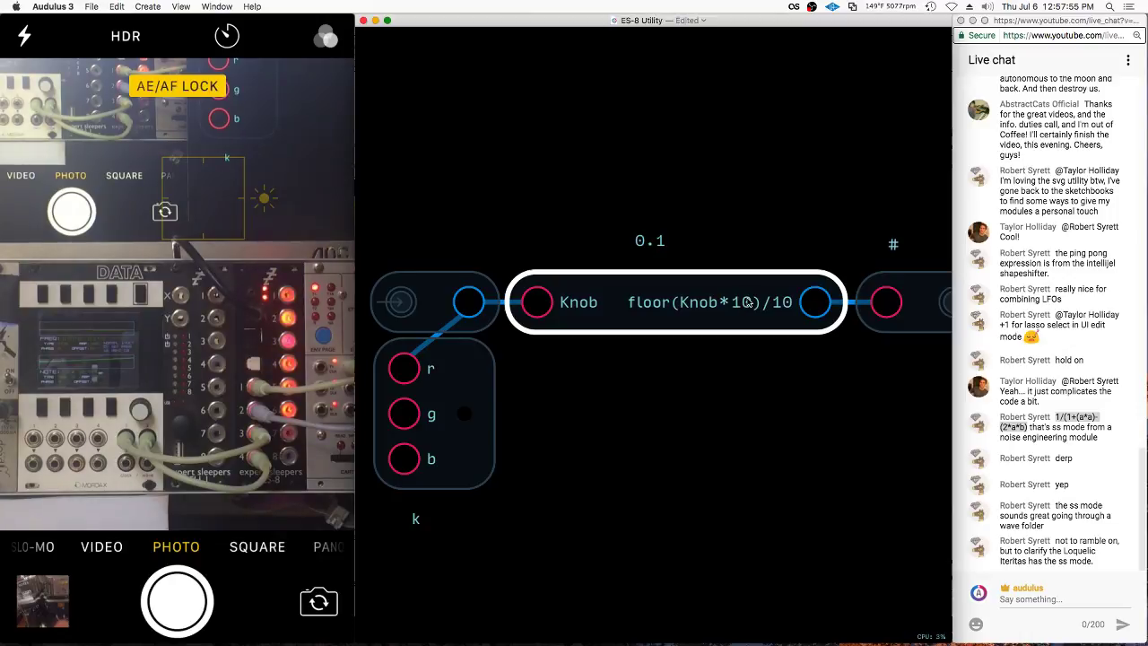
{"action": "left_click", "coordinate": [741, 204]}
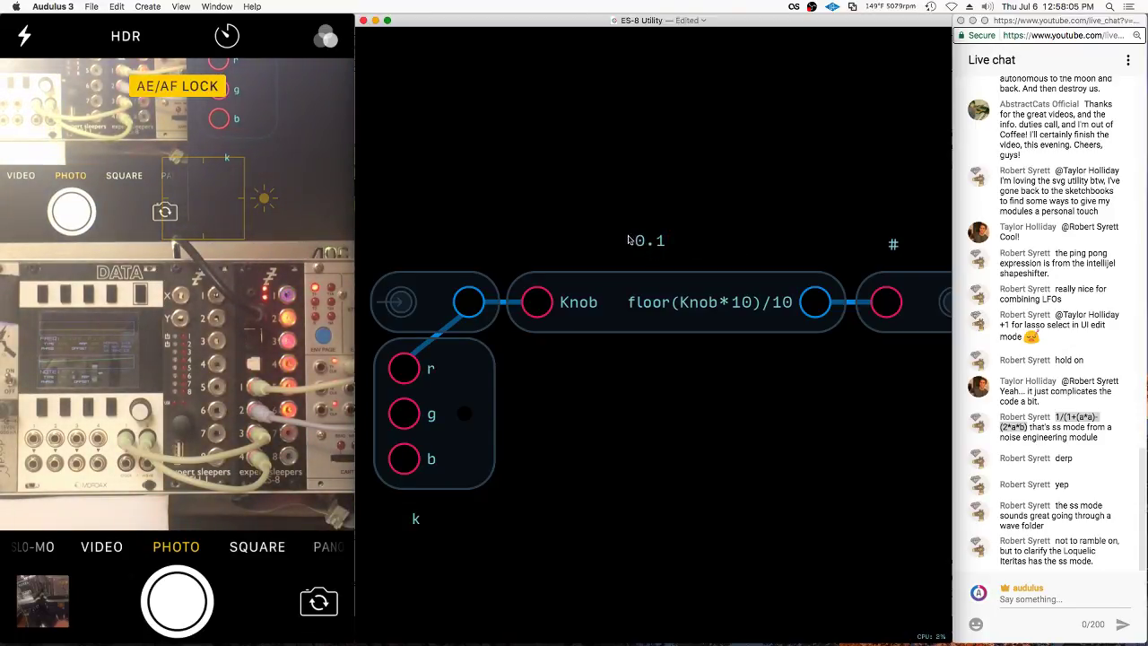
{"action": "left_click", "coordinate": [761, 303]}
{"action": "left_click", "coordinate": [697, 268]}
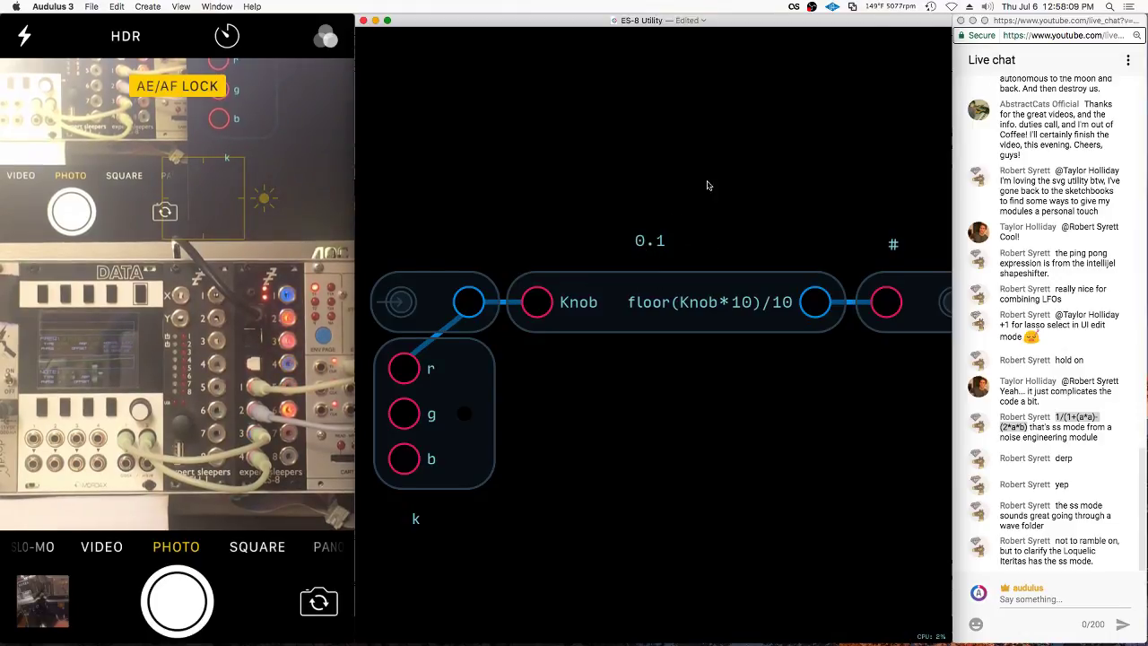
Duplicate the Knob expression node and give the copy a 1.123 test input value
{"action": "left_click", "coordinate": [762, 287]}
{"action": "key", "text": "super+c"}
{"action": "key", "text": "super+v"}
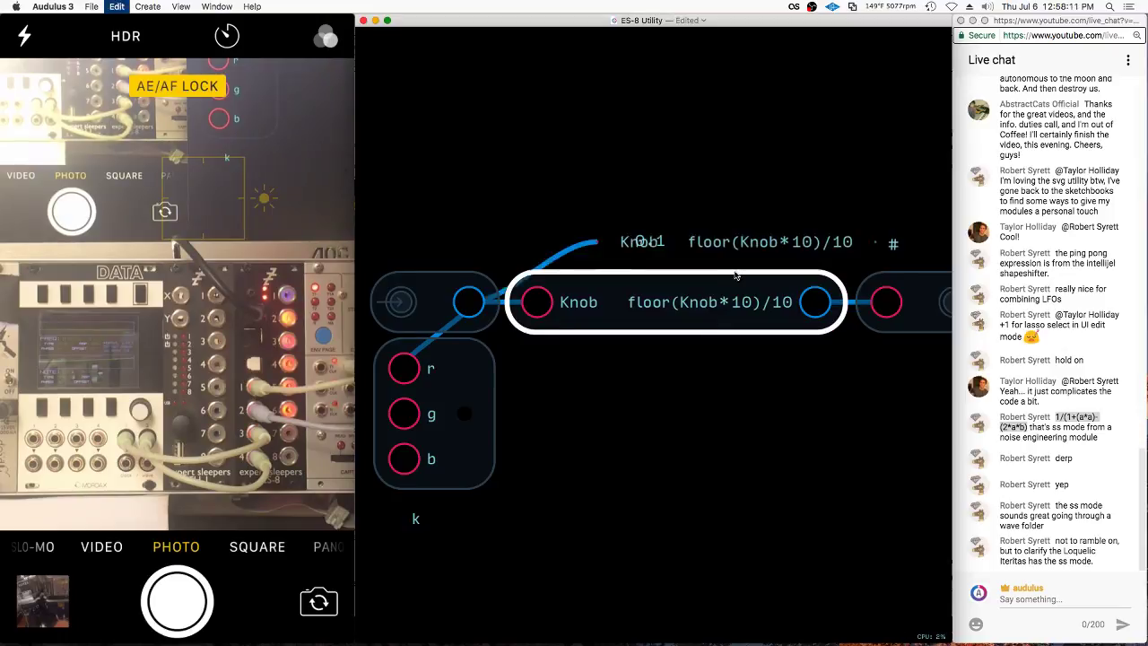
{"action": "left_click", "coordinate": [531, 305]}
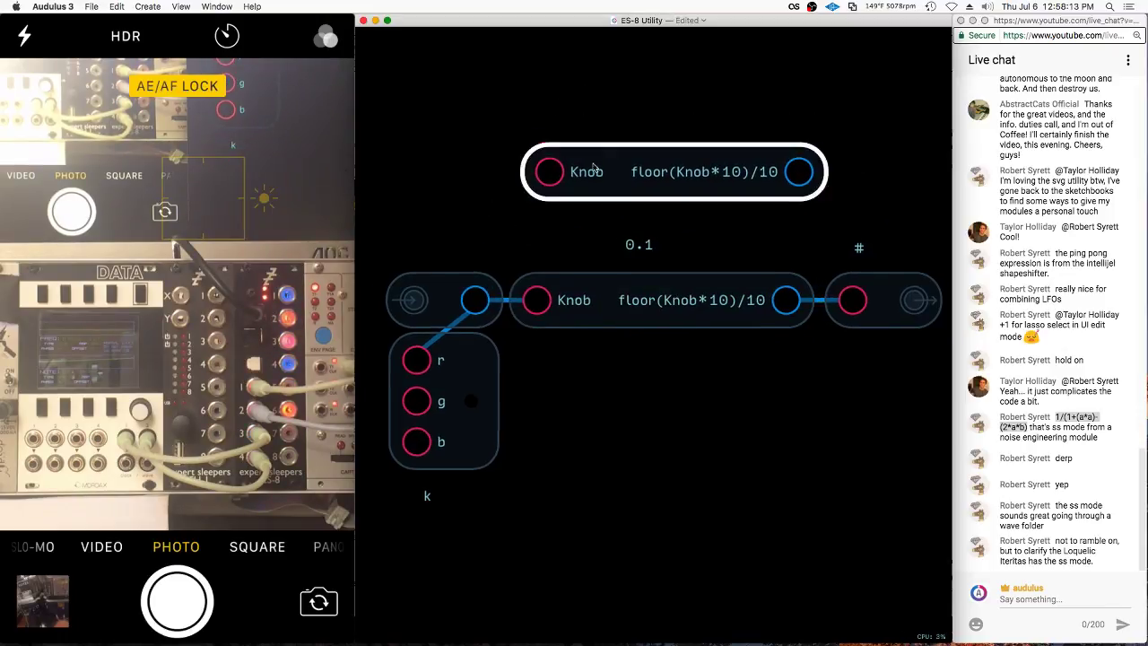
{"action": "scroll", "coordinate": [538, 300], "scroll_direction": "up", "scroll_amount": 3}
{"action": "left_click", "coordinate": [549, 285]}
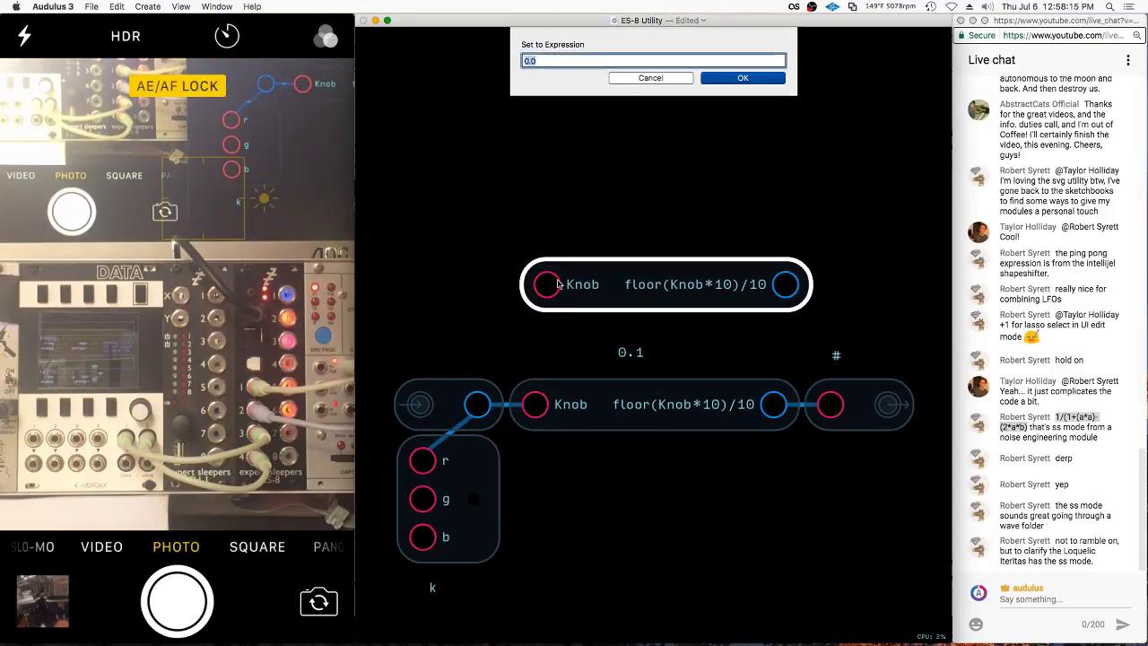
{"action": "type", "text": "1.123"}
{"action": "key", "text": "Return"}
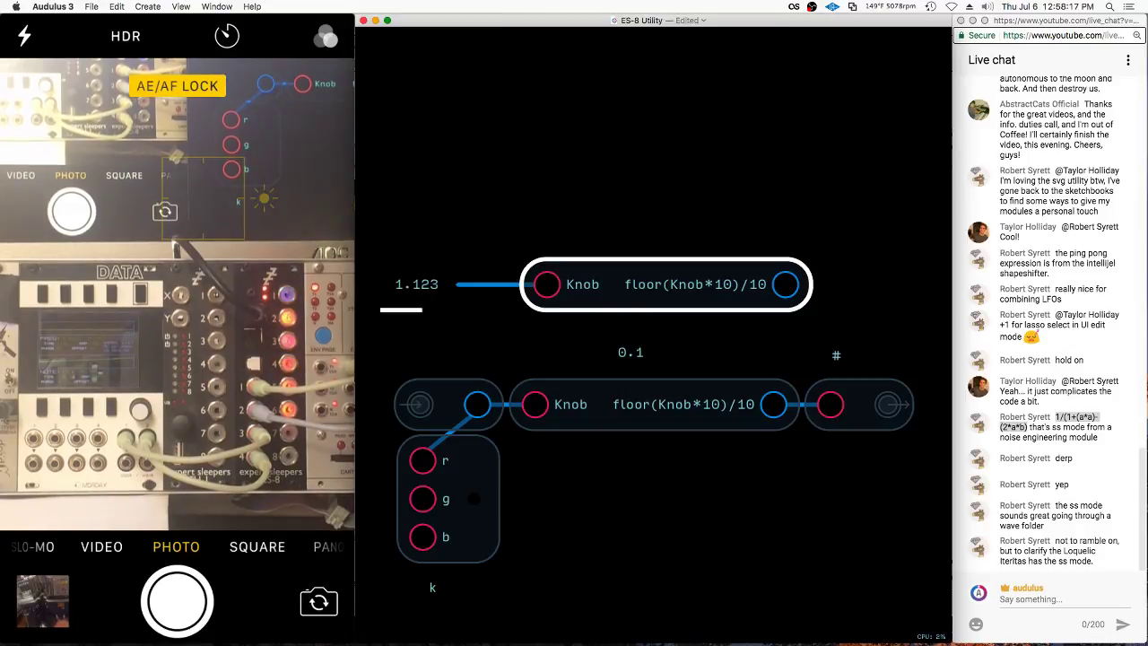
Wire the copy into a Value readout and trim its expression to floor(Knob*10), reading 11
{"action": "right_click", "coordinate": [832, 208]}
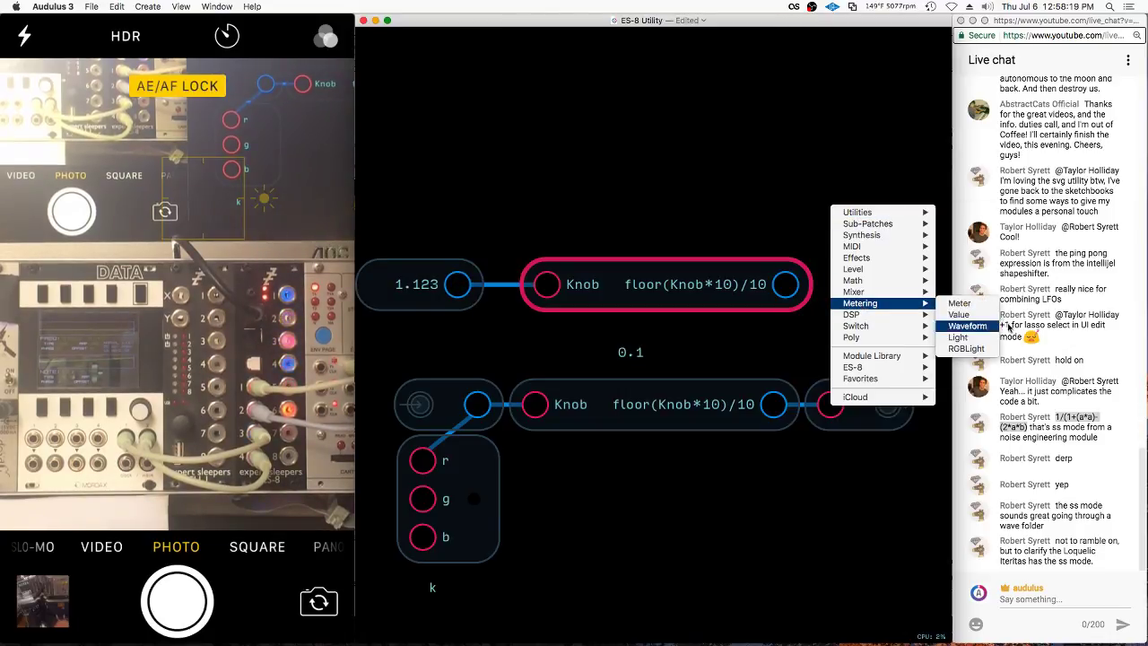
{"action": "left_click", "coordinate": [985, 316]}
{"action": "left_click_drag", "start_coordinate": [797, 286], "coordinate": [400, 250]}
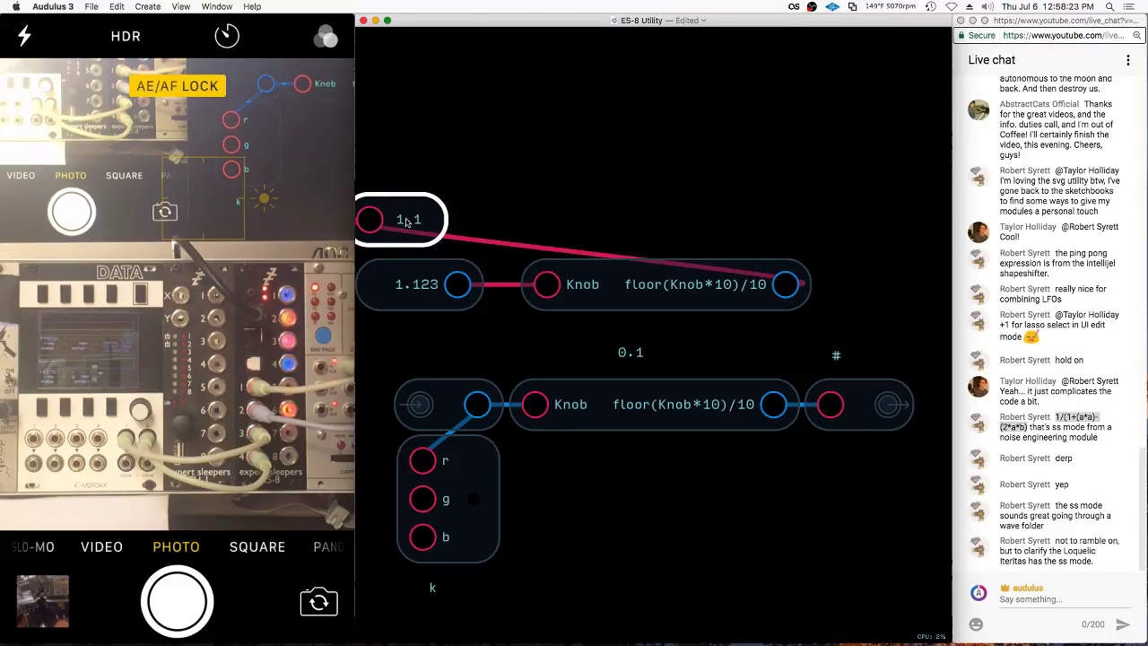
{"action": "right_click", "coordinate": [742, 287]}
{"action": "left_click", "coordinate": [761, 349]}
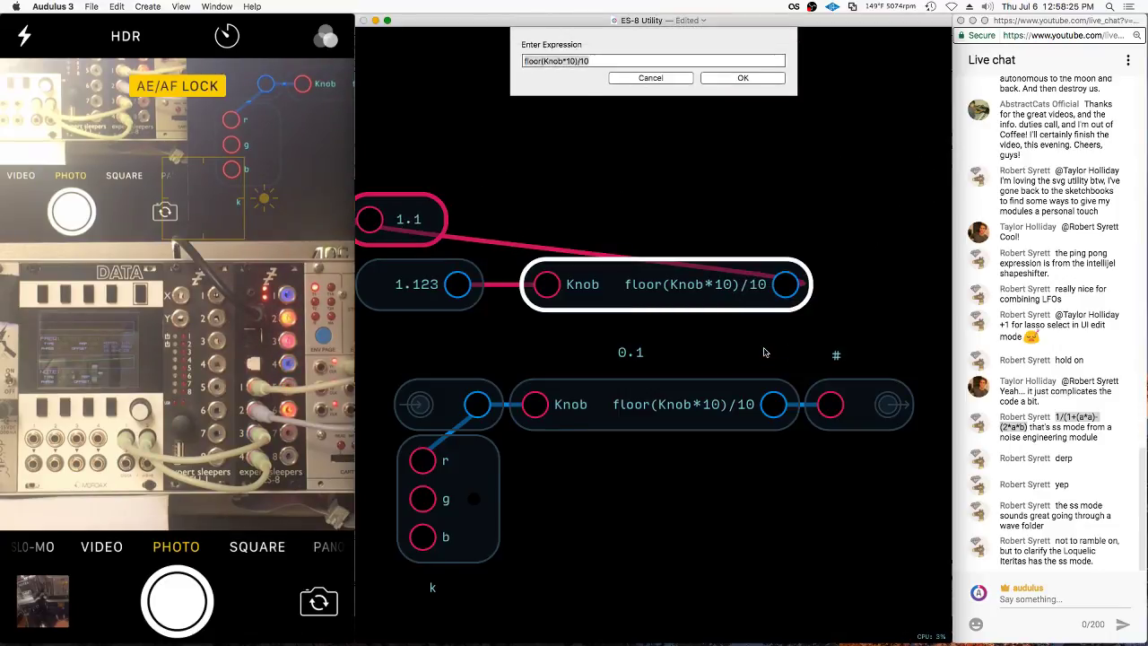
{"action": "key", "text": "BackSpace"}
{"action": "key", "text": "Return"}
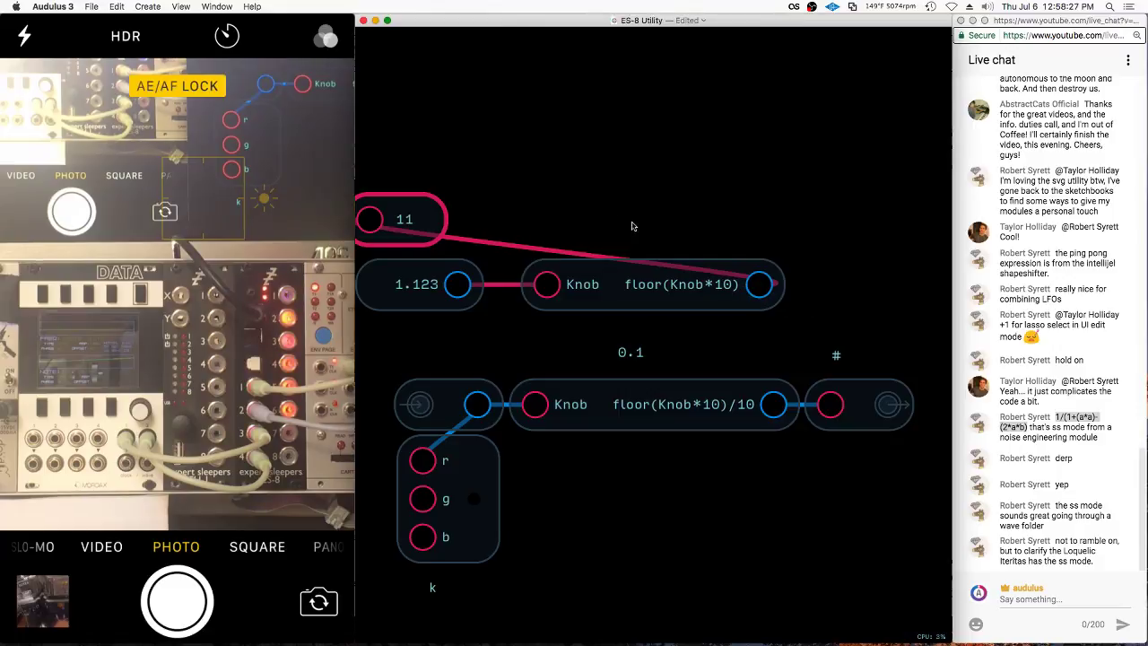
{"action": "left_click", "coordinate": [404, 219]}
{"action": "left_click", "coordinate": [414, 297]}
{"action": "left_click", "coordinate": [725, 286]}
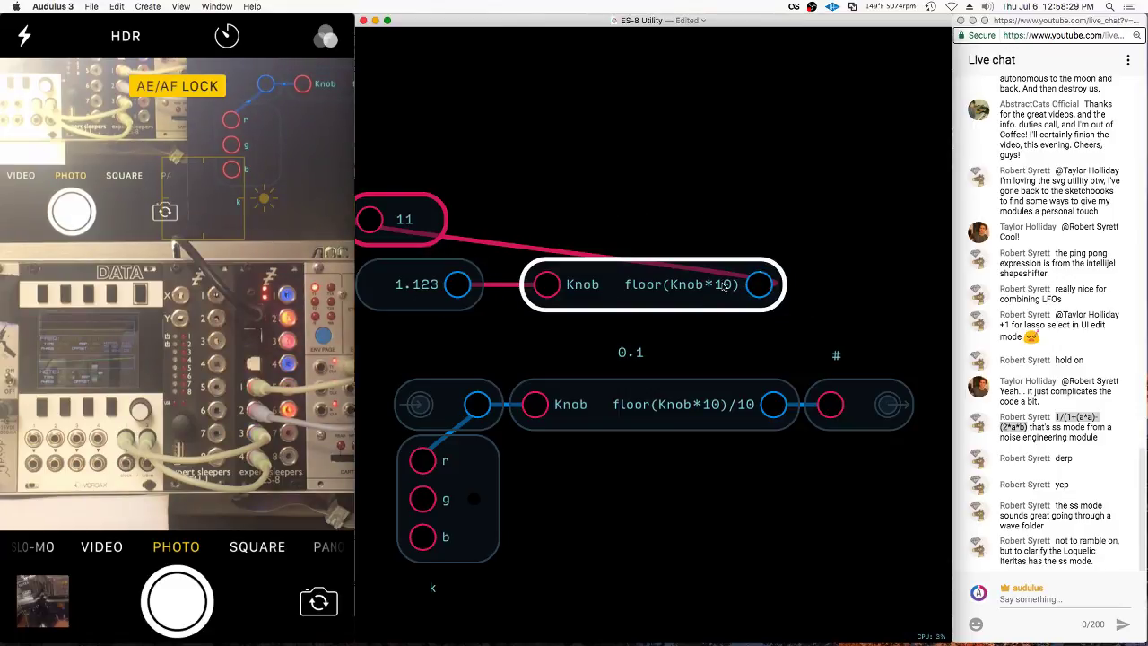
Change the test value from 1.123 to 1.223
{"action": "right_click", "coordinate": [401, 288]}
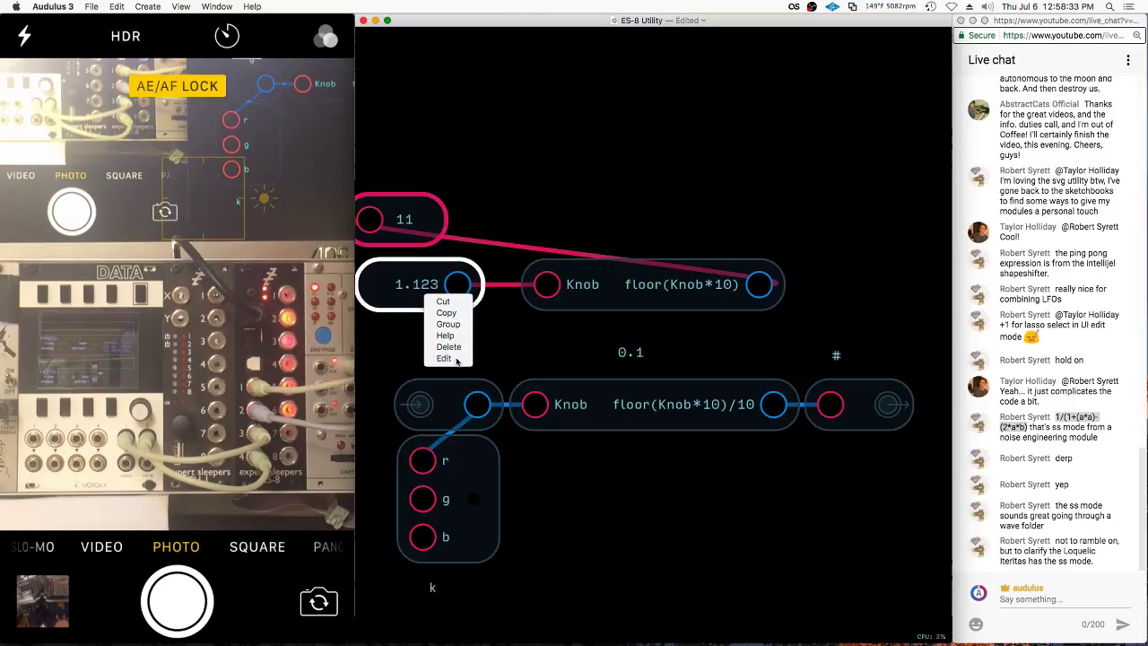
{"action": "left_click", "coordinate": [456, 363]}
{"action": "key", "text": "BackSpace"}
{"action": "type", "text": "2"}
{"action": "key", "text": "Return"}
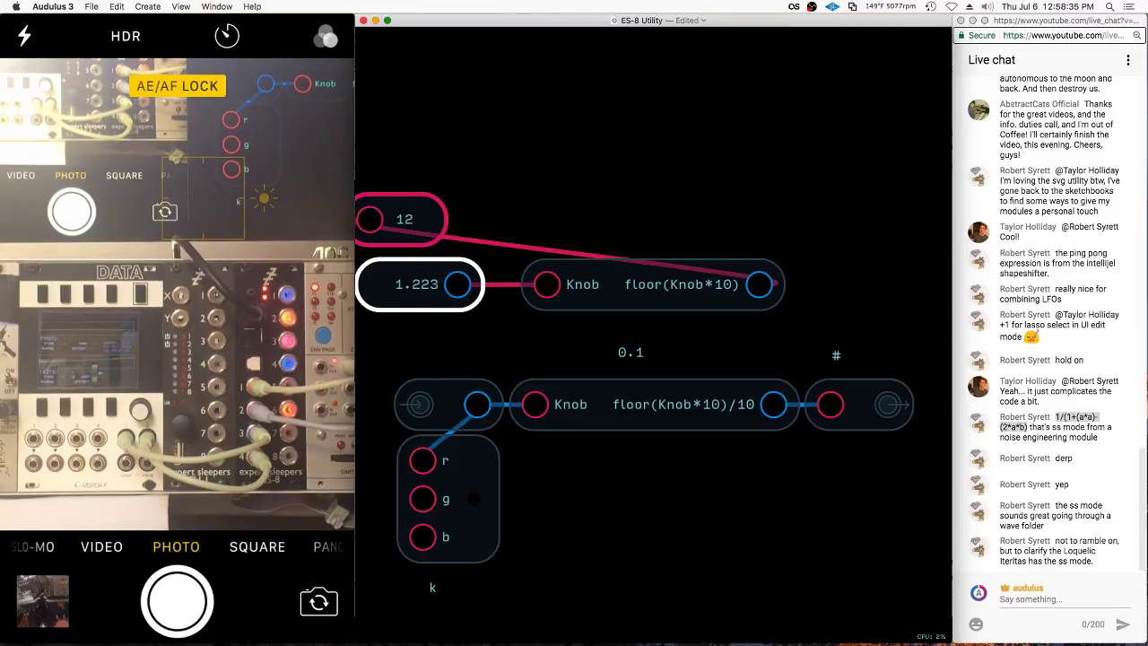
Delete the three test nodes and return to the parent patch
{"action": "mouse_move", "coordinate": [525, 141]}
{"action": "left_mouse_down"}
{"action": "mouse_move", "coordinate": [531, 281]}
{"action": "mouse_move", "coordinate": [771, 180]}
{"action": "left_mouse_up"}
{"action": "key", "text": "Delete"}
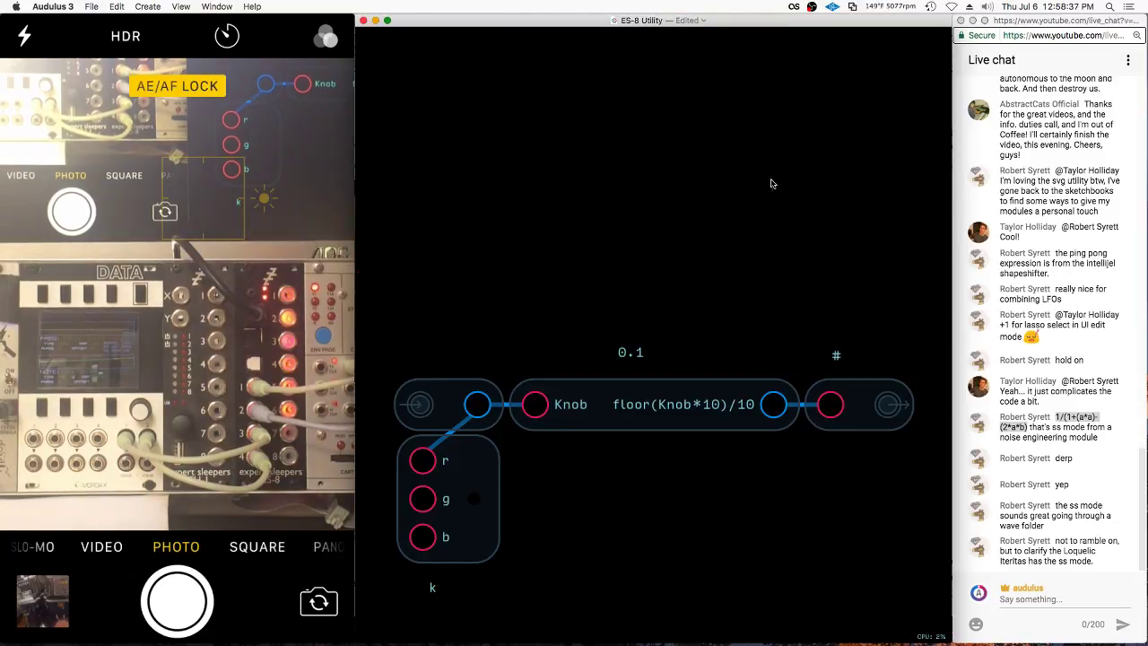
{"action": "double_click", "coordinate": [750, 190]}
Wire the upper module into a 0.1 node and a duplicate 0.1 node into the == B input
{"action": "left_click", "coordinate": [540, 153]}
{"action": "left_click", "coordinate": [504, 191]}
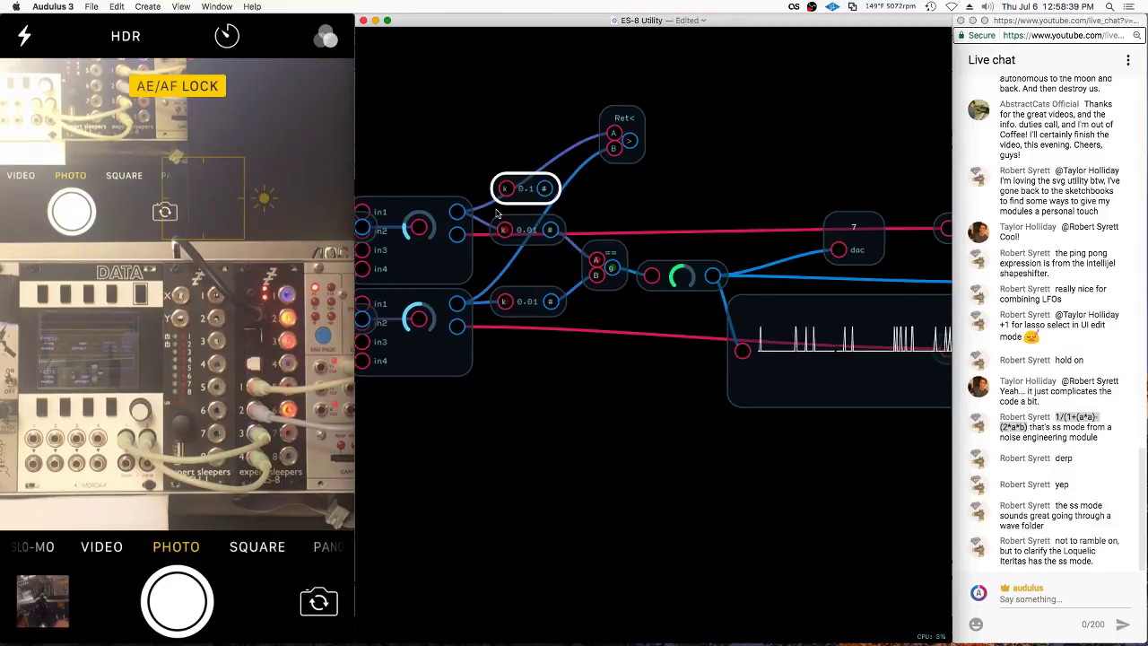
{"action": "left_click_drag", "start_coordinate": [457, 212], "coordinate": [532, 345]}
{"action": "key", "text": "super+d"}
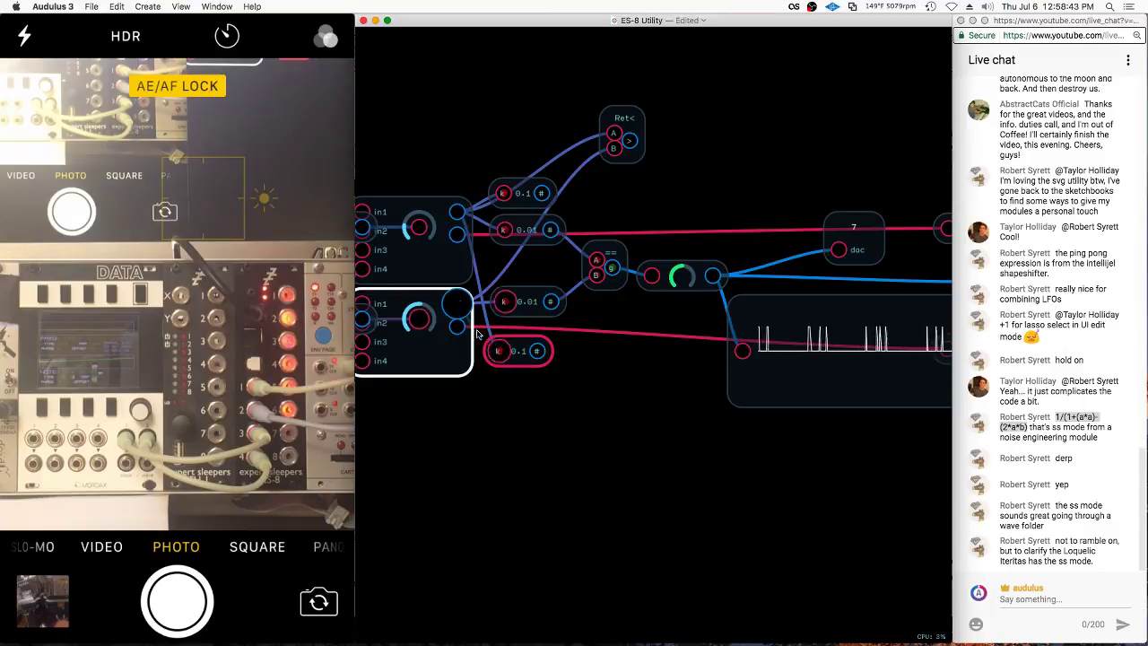
{"action": "left_click_drag", "start_coordinate": [457, 303], "coordinate": [595, 274]}
{"action": "left_click", "coordinate": [533, 353]}
{"action": "left_click", "coordinate": [522, 193]}
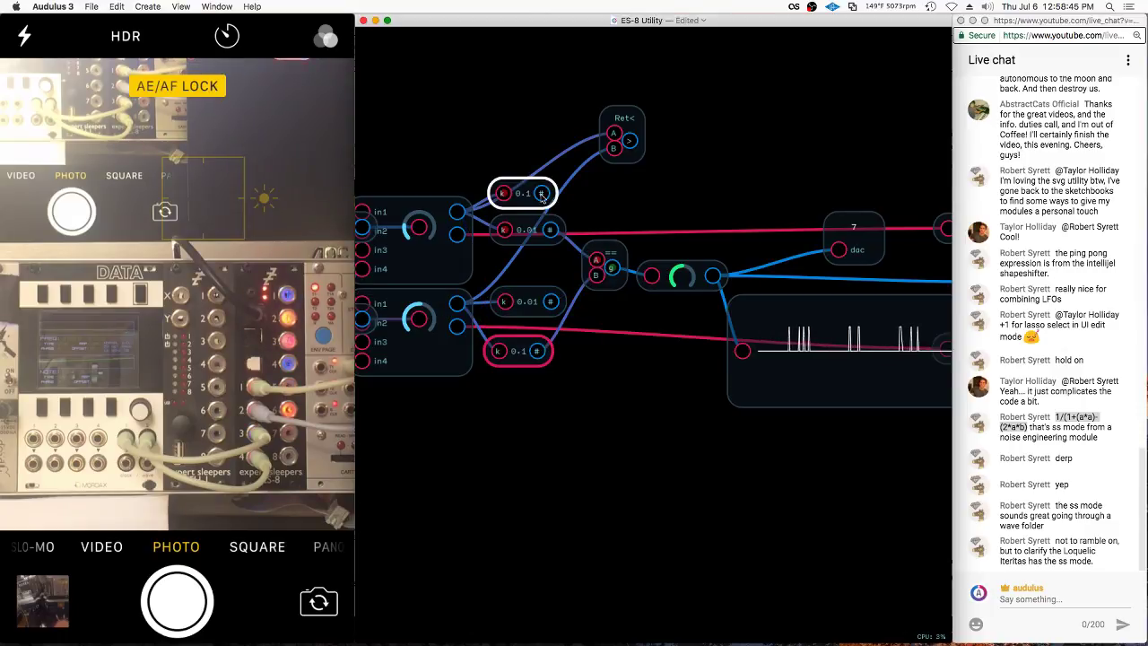
{"action": "left_click_drag", "start_coordinate": [541, 193], "coordinate": [597, 263]}
{"action": "left_click", "coordinate": [597, 264]}
{"action": "left_click", "coordinate": [669, 338]}
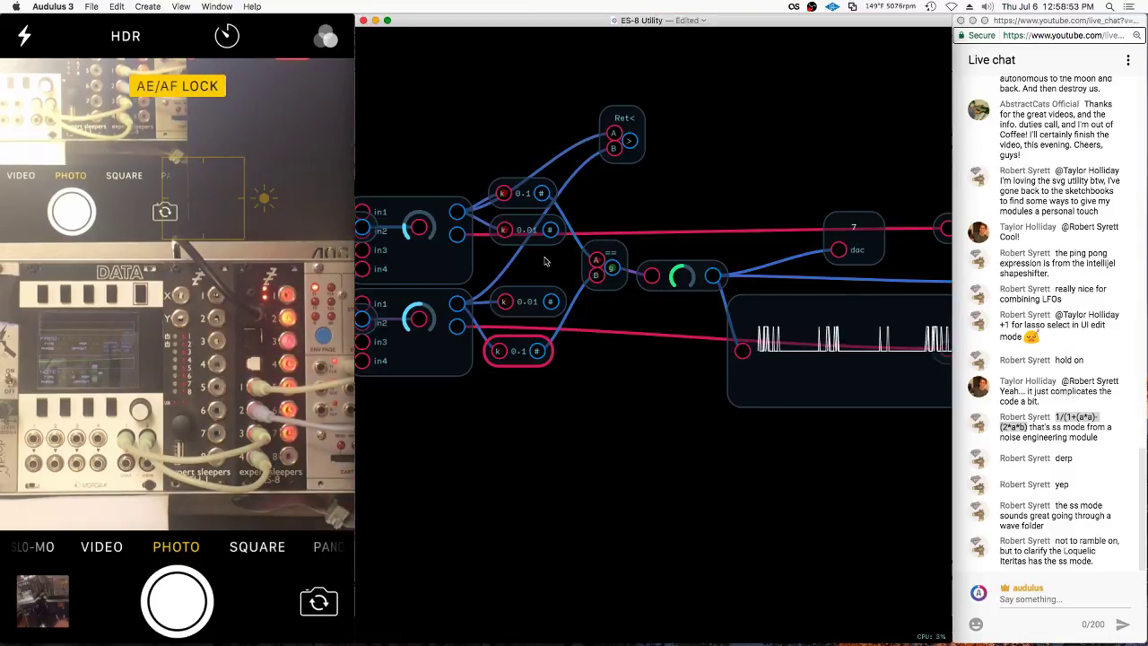
Delete both 0.01 truncate nodes
{"action": "left_click", "coordinate": [530, 233]}
{"action": "left_click", "coordinate": [528, 306], "text": "shift"}
{"action": "key", "text": "BackSpace"}
Reposition the upper and lower 0.1 nodes closer together beside the comparator
{"action": "left_click", "coordinate": [602, 263]}
{"action": "left_click", "coordinate": [534, 161]}
{"action": "left_click", "coordinate": [522, 183]}
{"action": "left_click", "coordinate": [519, 342], "text": "shift"}
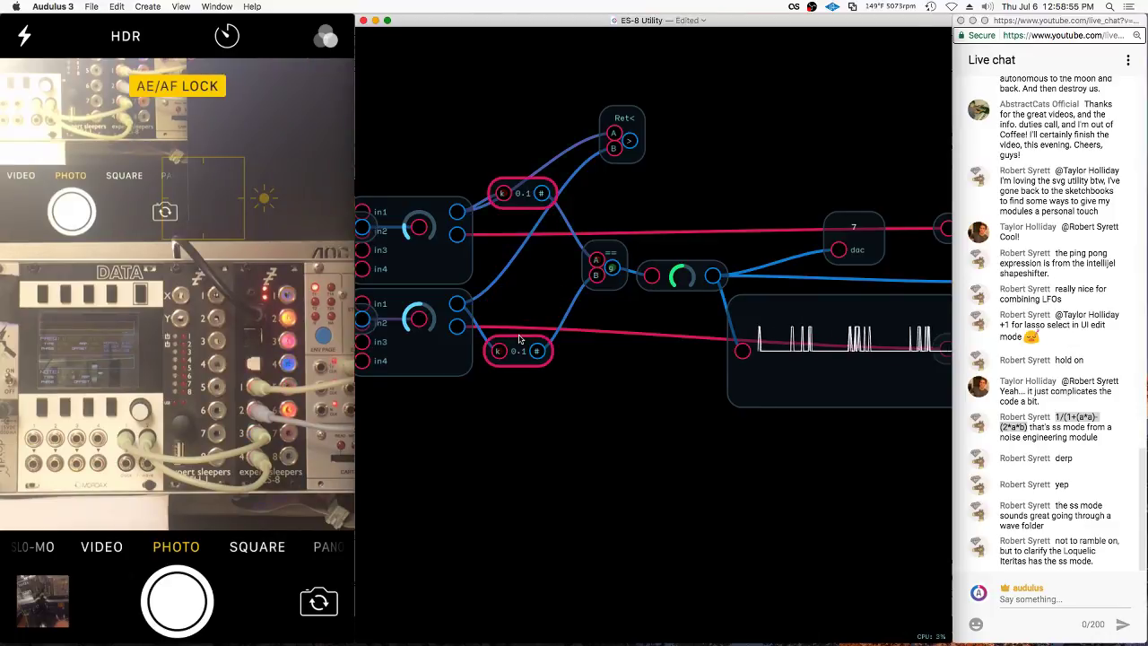
{"action": "left_click_drag", "start_coordinate": [518, 342], "coordinate": [518, 318]}
{"action": "left_click", "coordinate": [516, 190]}
{"action": "left_click", "coordinate": [523, 160]}
{"action": "left_click_drag", "start_coordinate": [524, 172], "coordinate": [525, 216]}
{"action": "left_click", "coordinate": [523, 316], "text": "shift"}
{"action": "left_click_drag", "start_coordinate": [522, 316], "coordinate": [522, 293]}
{"action": "left_click", "coordinate": [515, 287]}
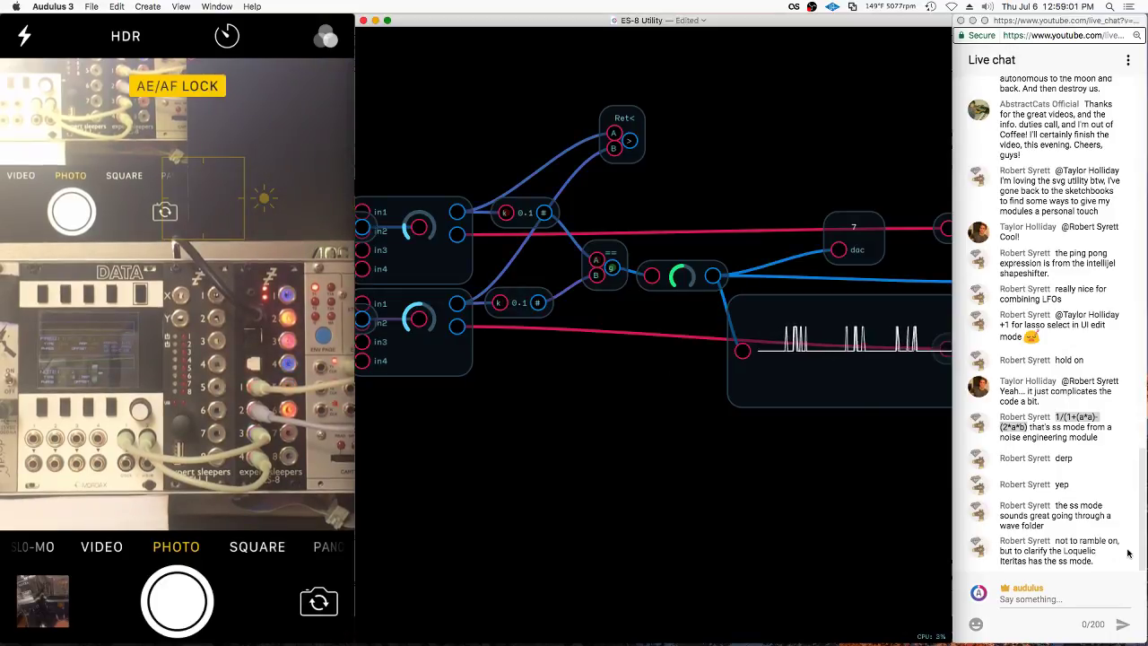
Highlight 'Loquelic Iteritas' in the live chat message, then go back to Audulus
{"action": "left_click", "coordinate": [1064, 552]}
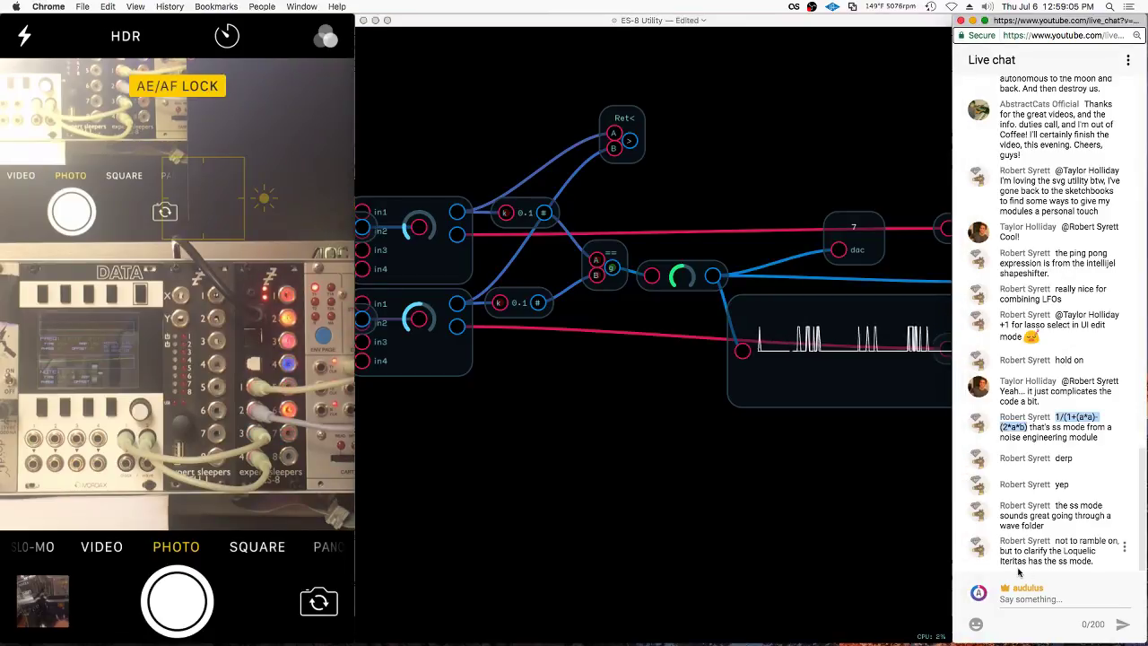
{"action": "left_click_drag", "start_coordinate": [1063, 551], "coordinate": [1029, 561]}
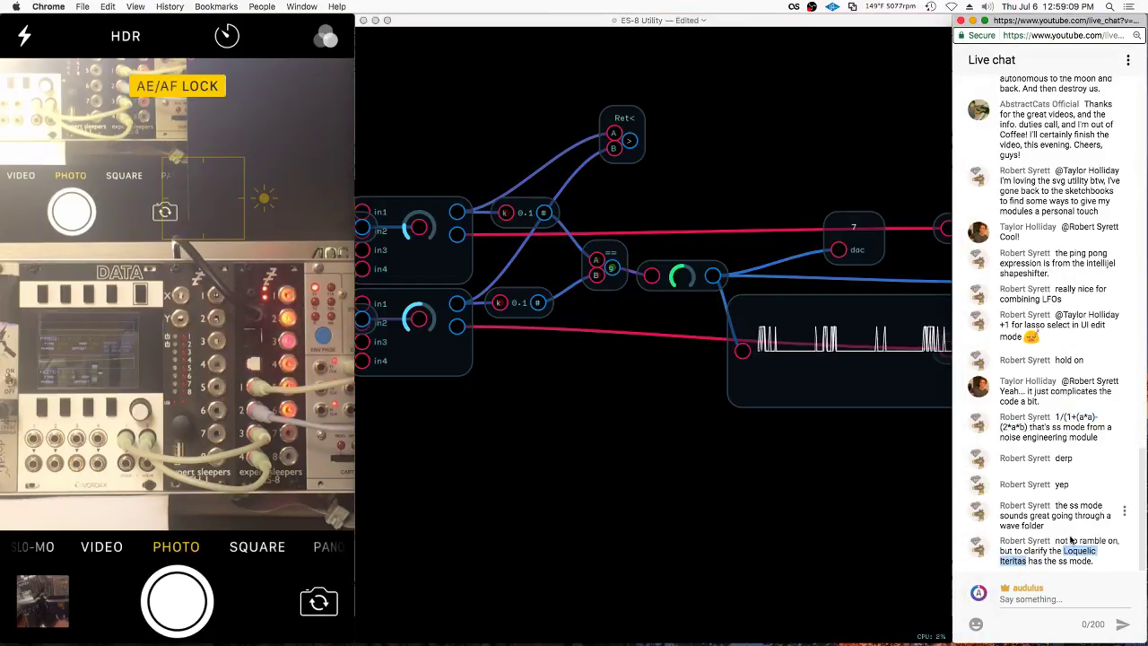
{"action": "left_click", "coordinate": [734, 432]}
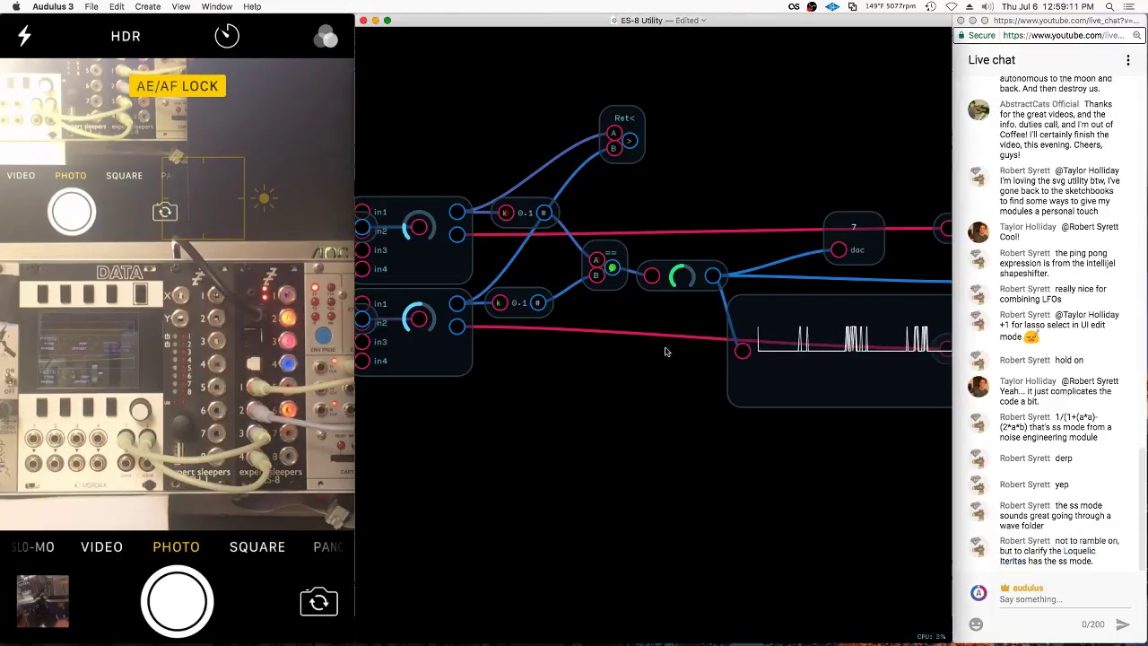
Delete the Ret< node and the waveform scope node
{"action": "scroll", "coordinate": [668, 354], "scroll_direction": "right", "scroll_amount": 3}
{"action": "left_click", "coordinate": [582, 167]}
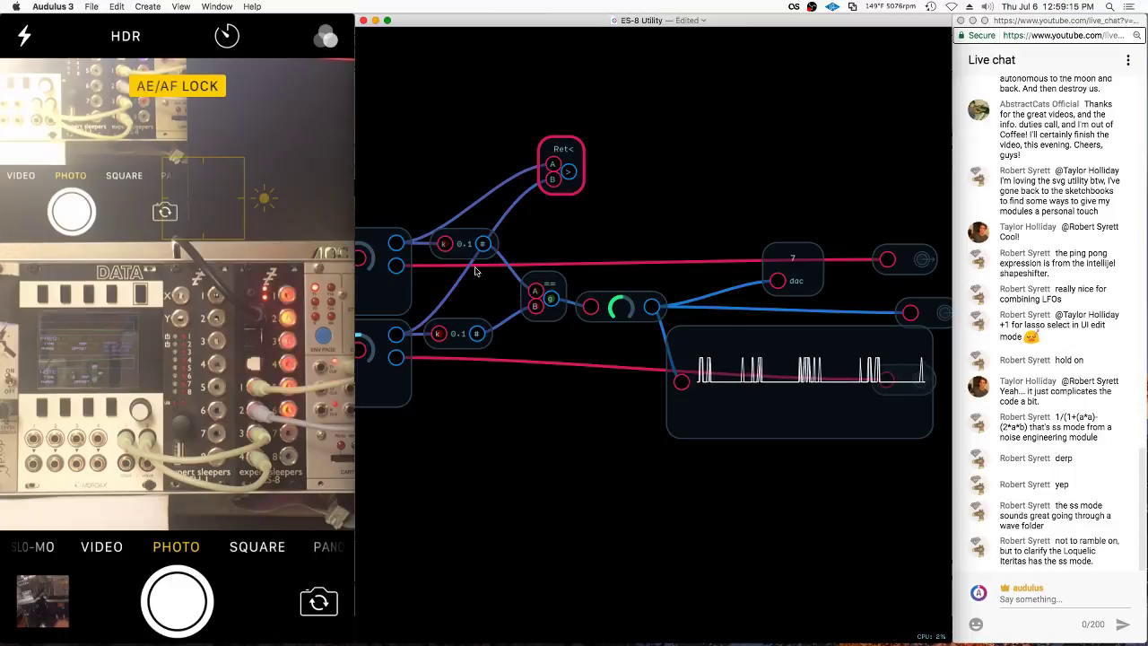
{"action": "key", "text": "BackSpace"}
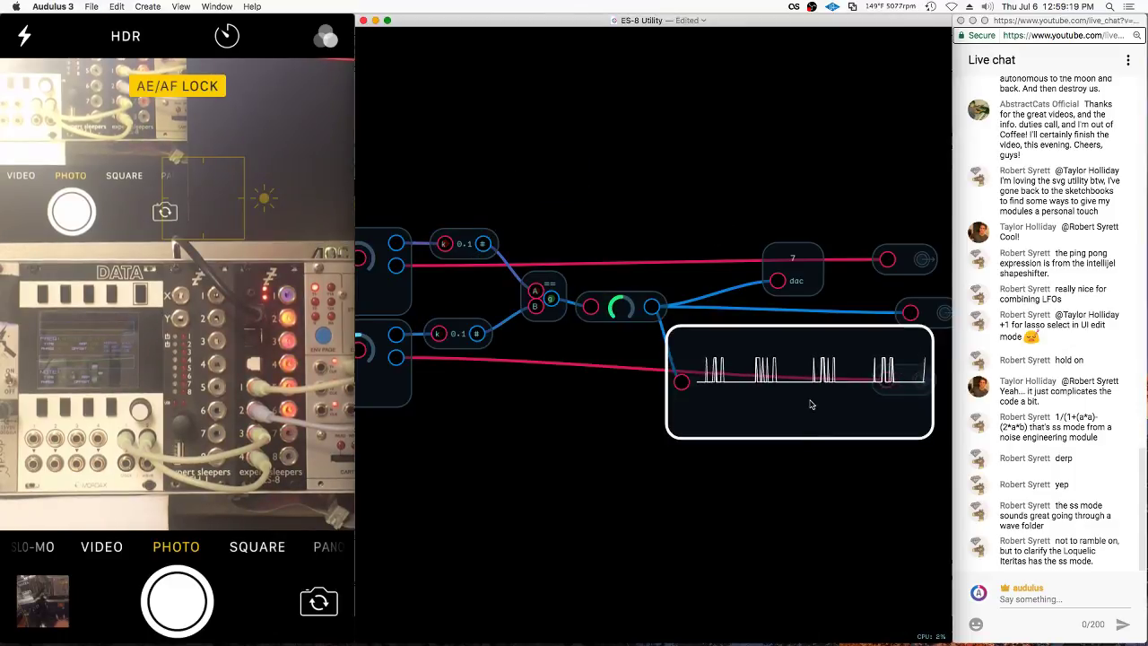
{"action": "left_click", "coordinate": [678, 426]}
{"action": "key", "text": "BackSpace"}
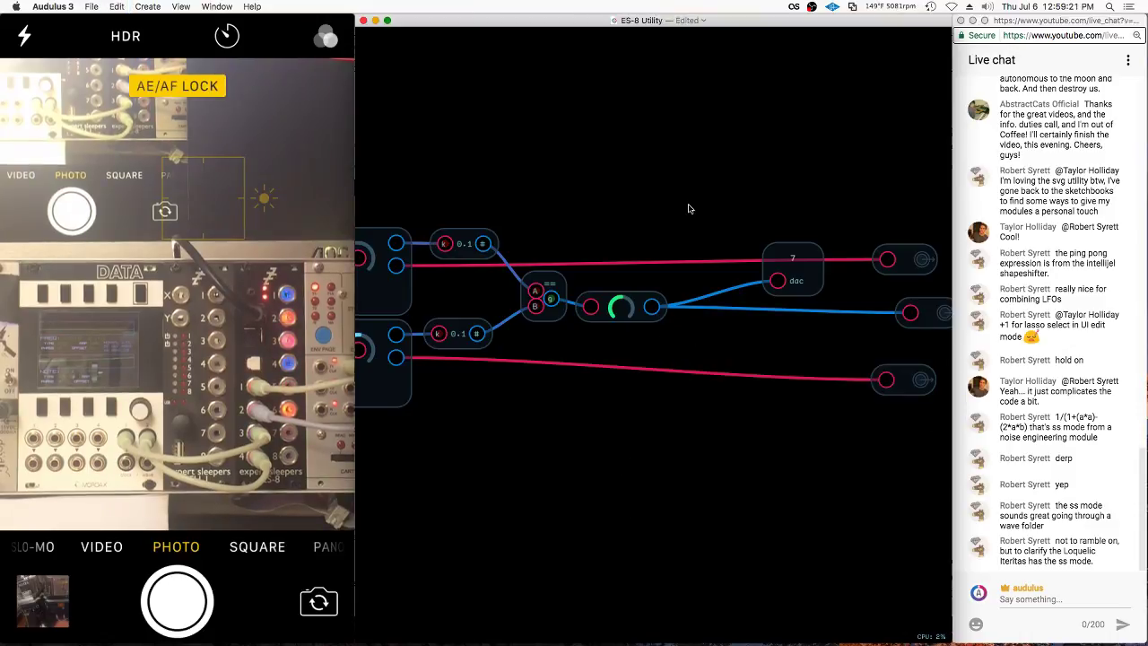
In the parent patch, edit the comparator's text label from >= to ==
{"action": "key", "text": "Escape"}
{"action": "right_click", "coordinate": [752, 381]}
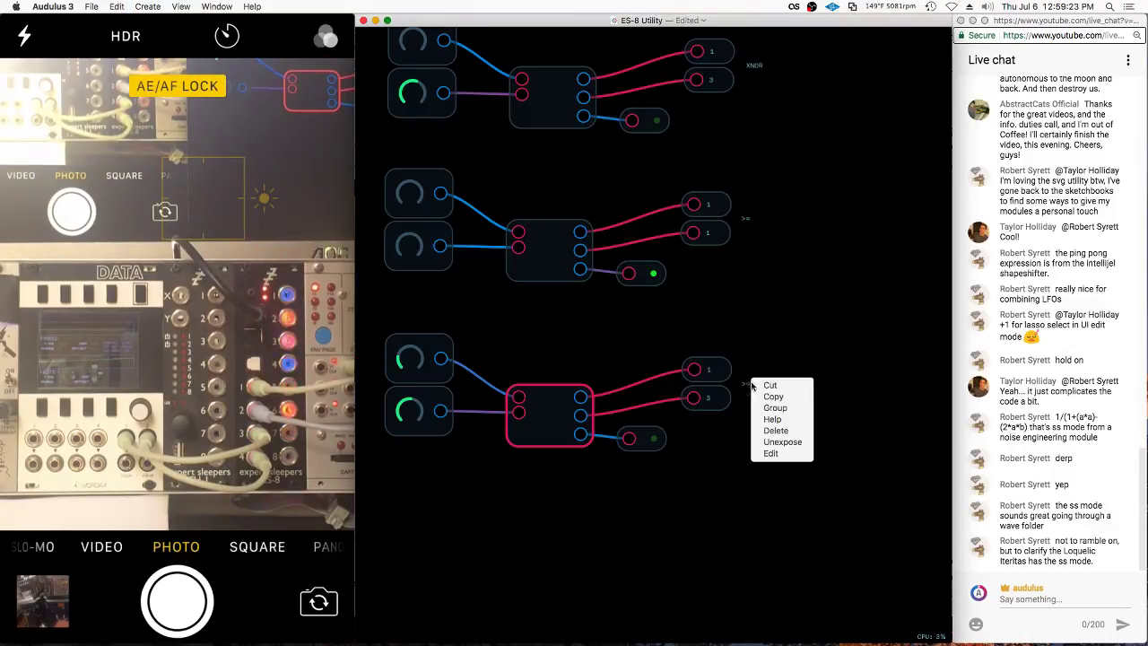
{"action": "left_click", "coordinate": [772, 454]}
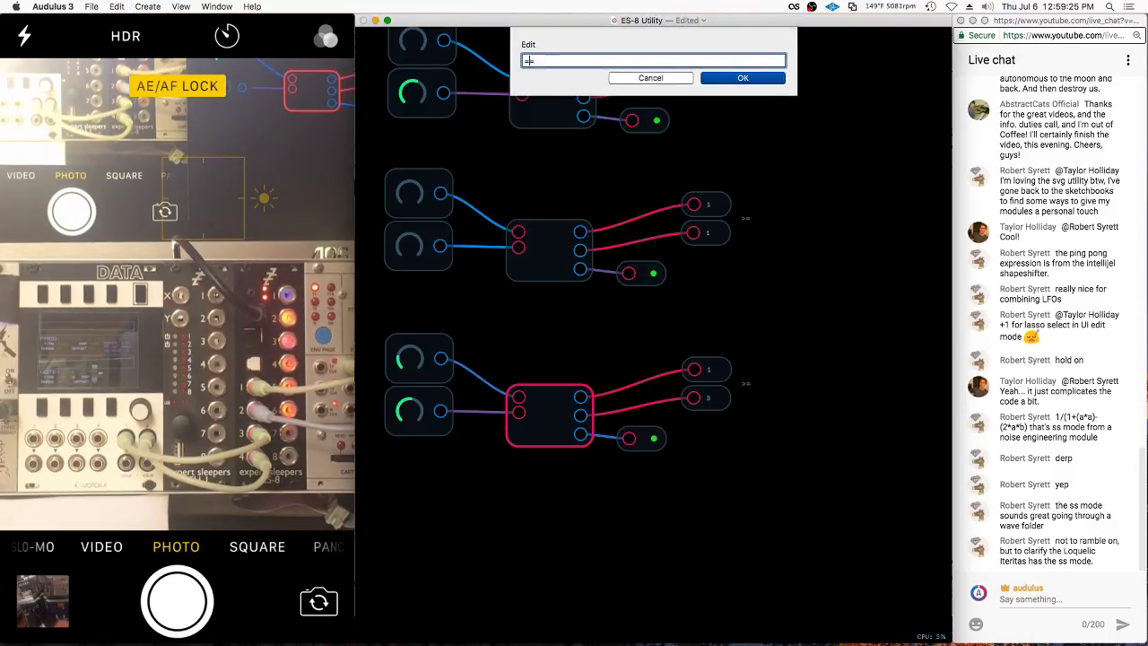
{"action": "type", "text": "="}
{"action": "key", "text": "Return"}
{"action": "scroll", "coordinate": [760, 369], "scroll_direction": "up", "scroll_amount": 3}
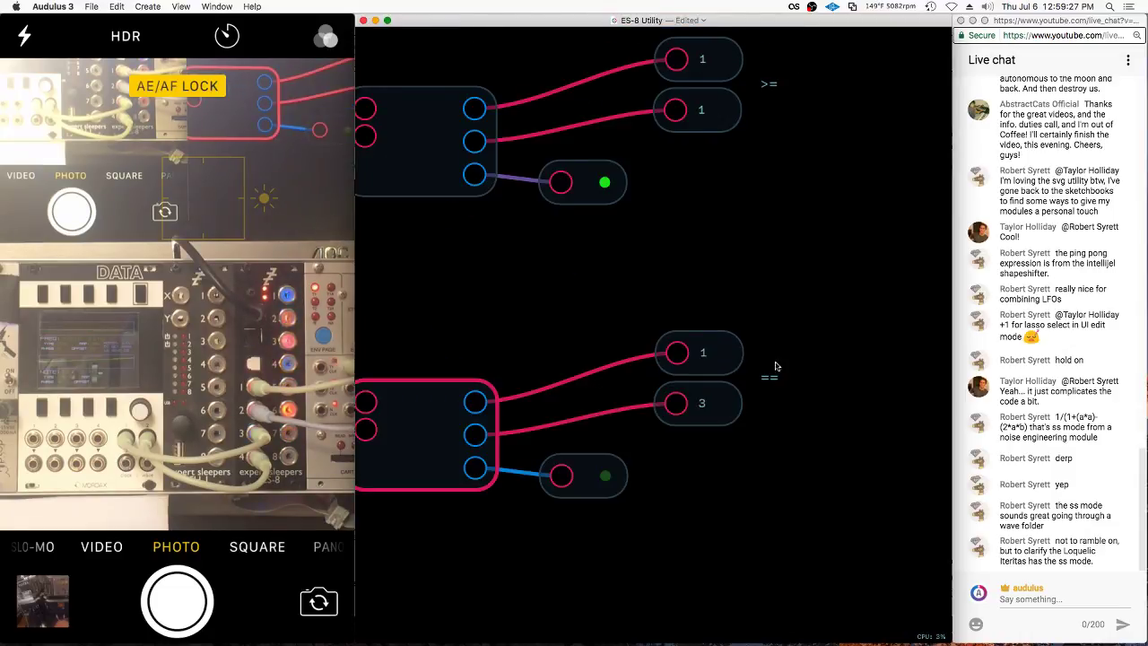
{"action": "scroll", "coordinate": [762, 403], "scroll_direction": "up", "scroll_amount": 2}
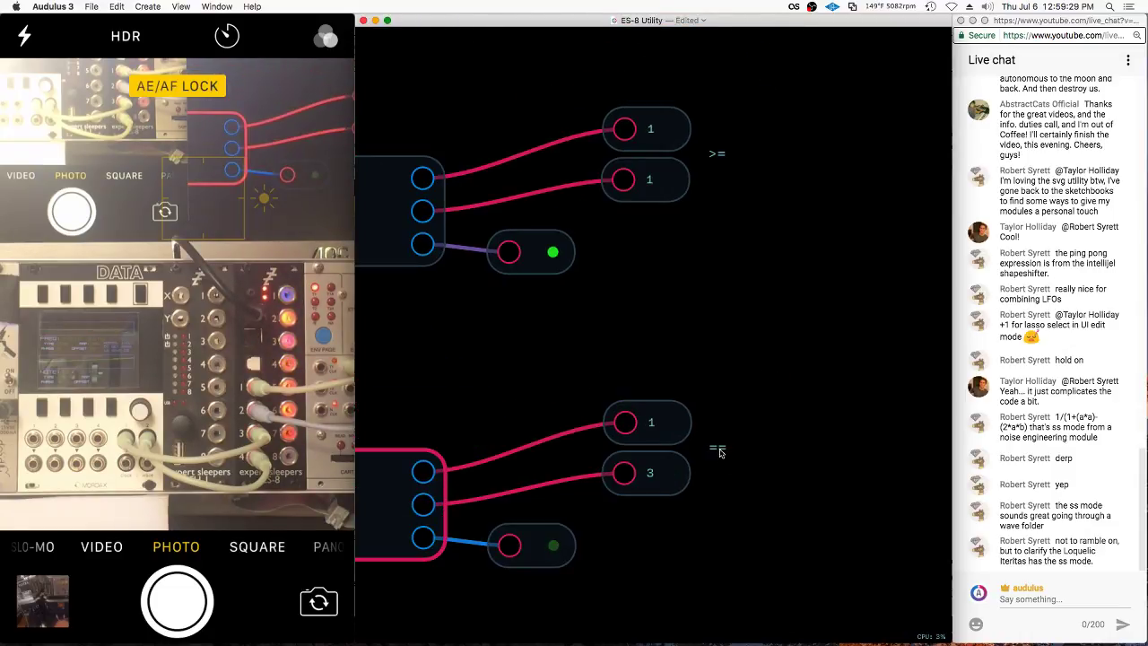
{"action": "scroll", "coordinate": [715, 233], "scroll_direction": "up", "scroll_amount": 3}
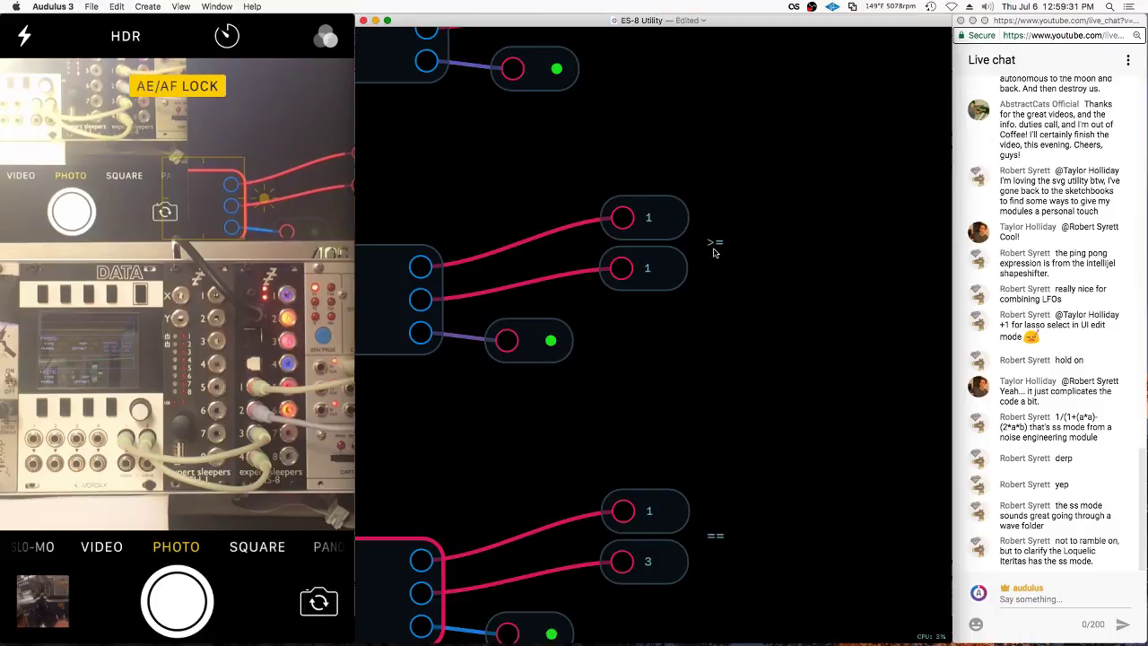
{"action": "scroll", "coordinate": [757, 406], "scroll_direction": "down", "scroll_amount": 5}
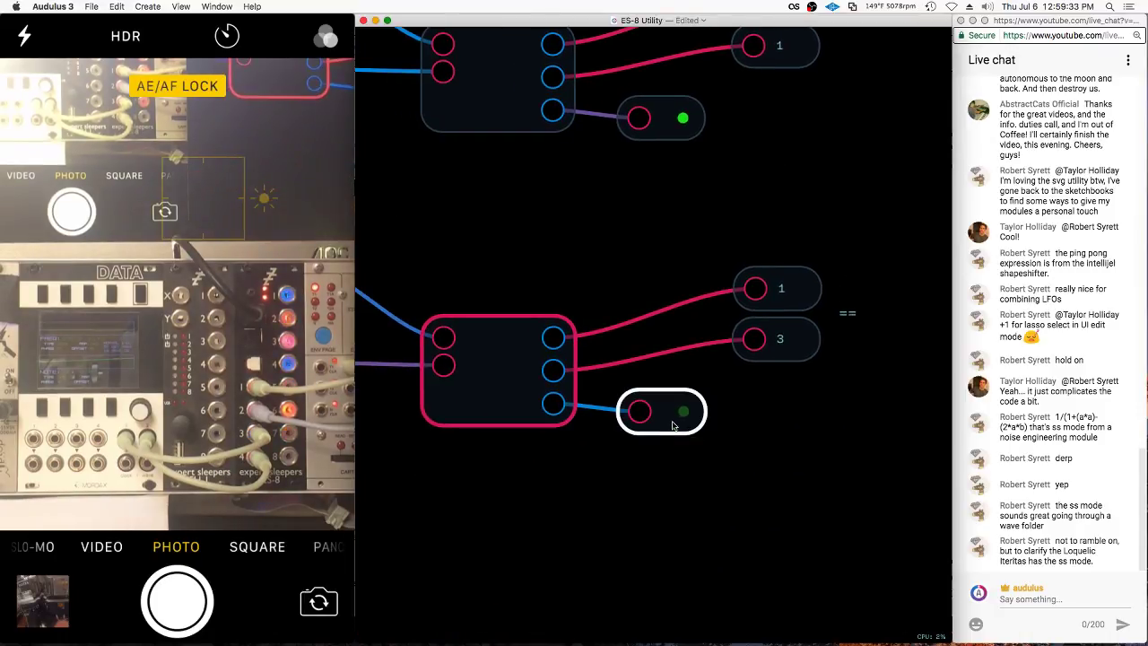
In the panel layout, move the == label element into the knob area
{"action": "key", "text": "Tab"}
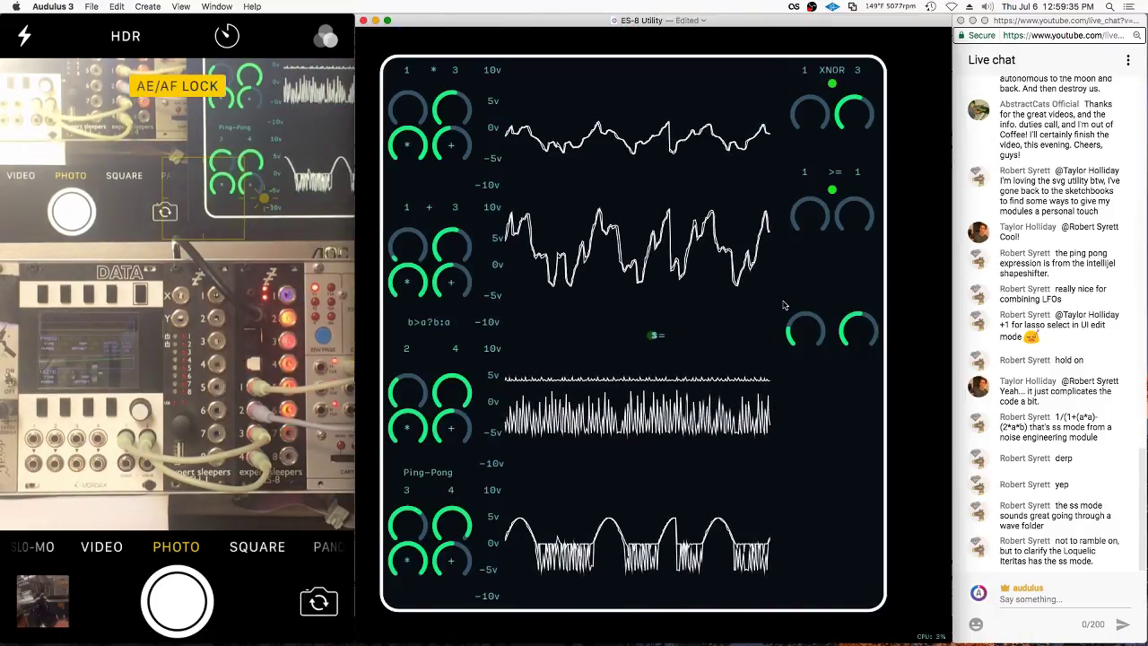
{"action": "scroll", "coordinate": [818, 302], "scroll_direction": "up", "scroll_amount": 2}
{"action": "right_click", "coordinate": [819, 300]}
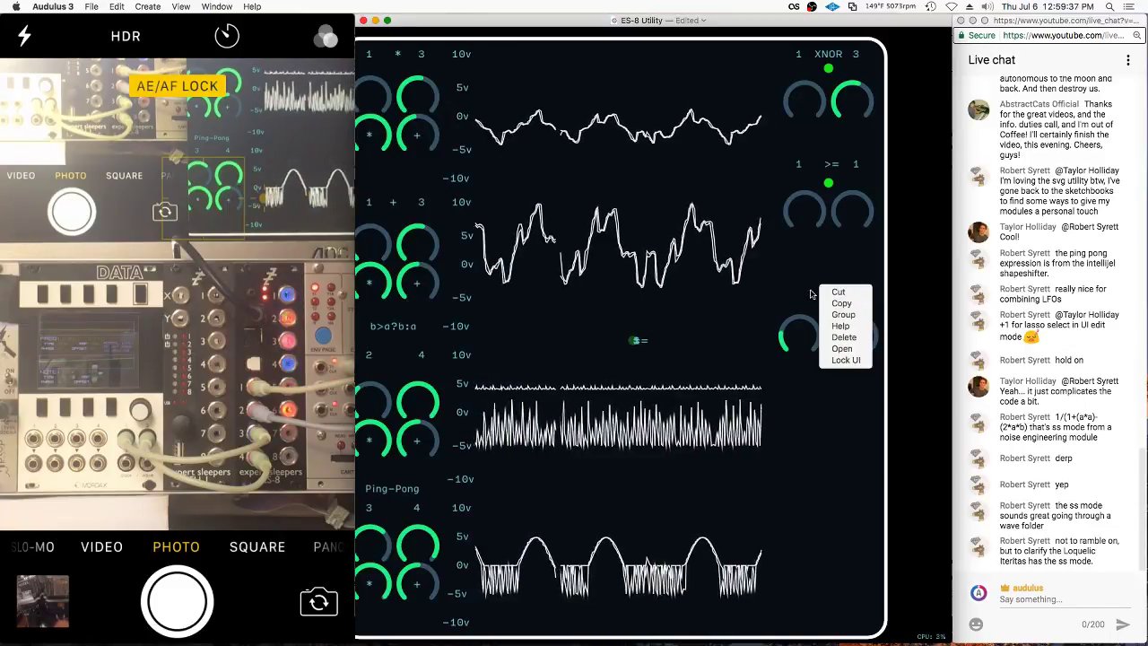
{"action": "left_click", "coordinate": [663, 362]}
{"action": "scroll", "coordinate": [816, 314], "scroll_direction": "right", "scroll_amount": 3}
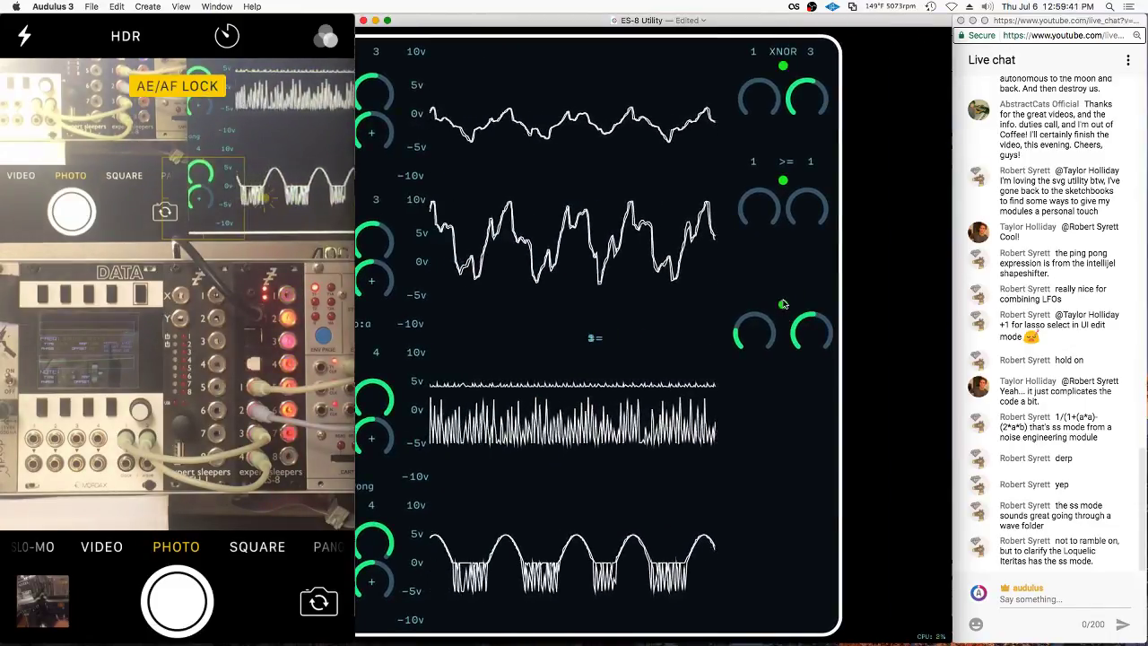
{"action": "left_click_drag", "start_coordinate": [595, 338], "coordinate": [760, 285]}
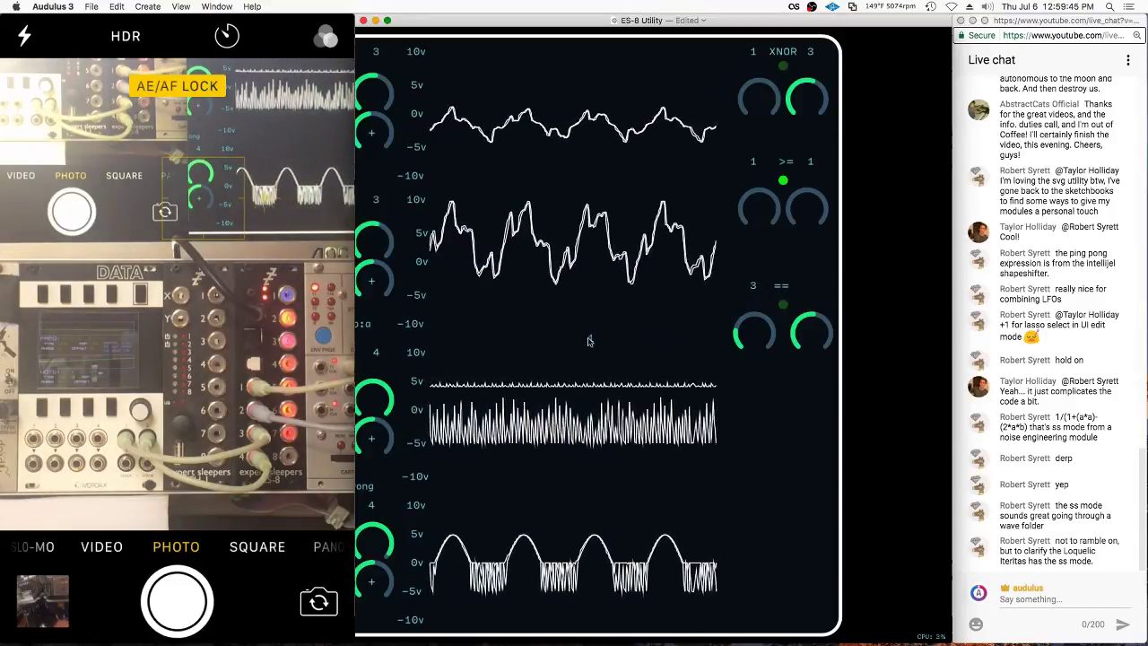
Place the == knobs side by side, then nudge the XNOR knobs and 1 label left
{"action": "scroll", "coordinate": [821, 283], "scroll_direction": "up", "scroll_amount": 3}
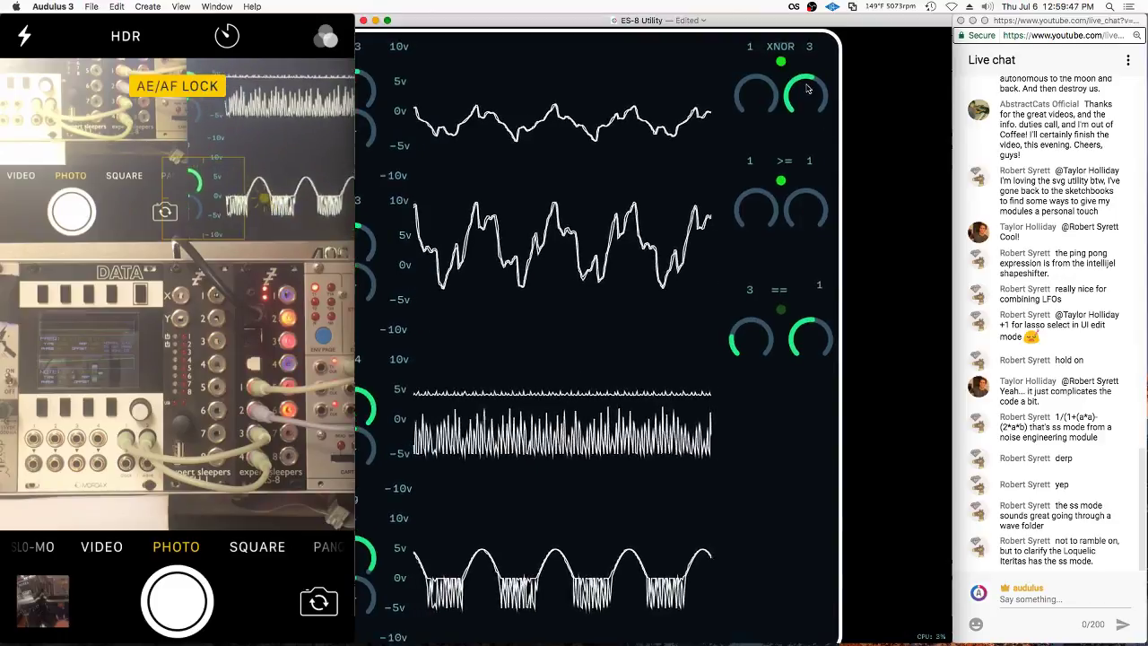
{"action": "scroll", "coordinate": [765, 211], "scroll_direction": "down", "scroll_amount": 2}
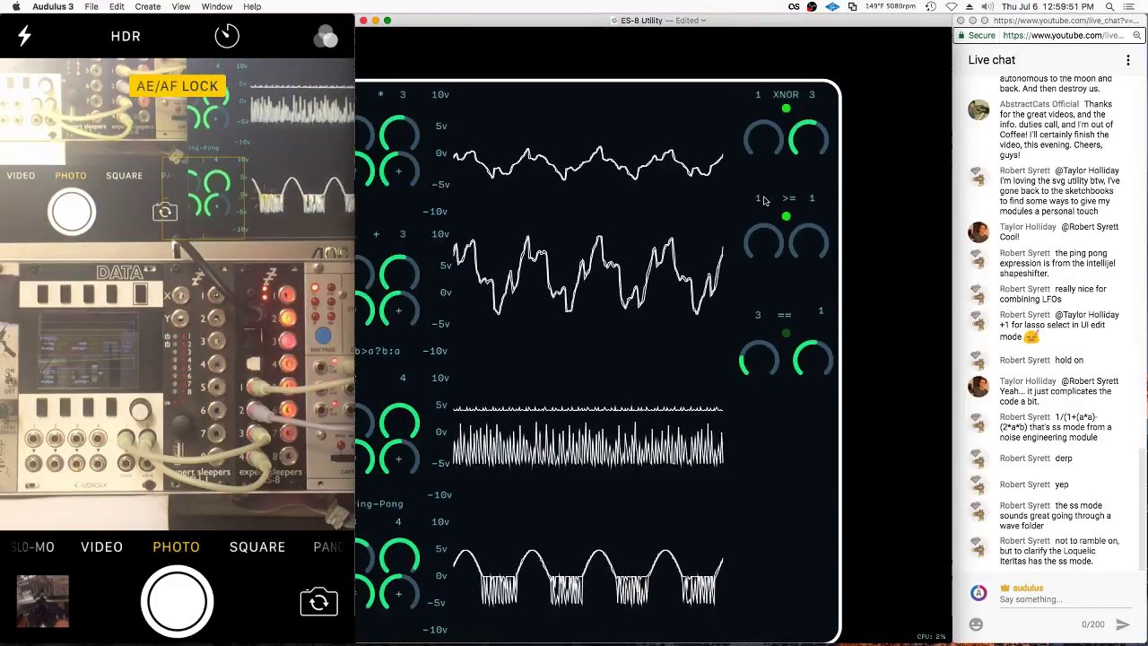
{"action": "scroll", "coordinate": [763, 200], "scroll_direction": "down", "scroll_amount": 1}
{"action": "left_click_drag", "start_coordinate": [764, 350], "coordinate": [767, 398]}
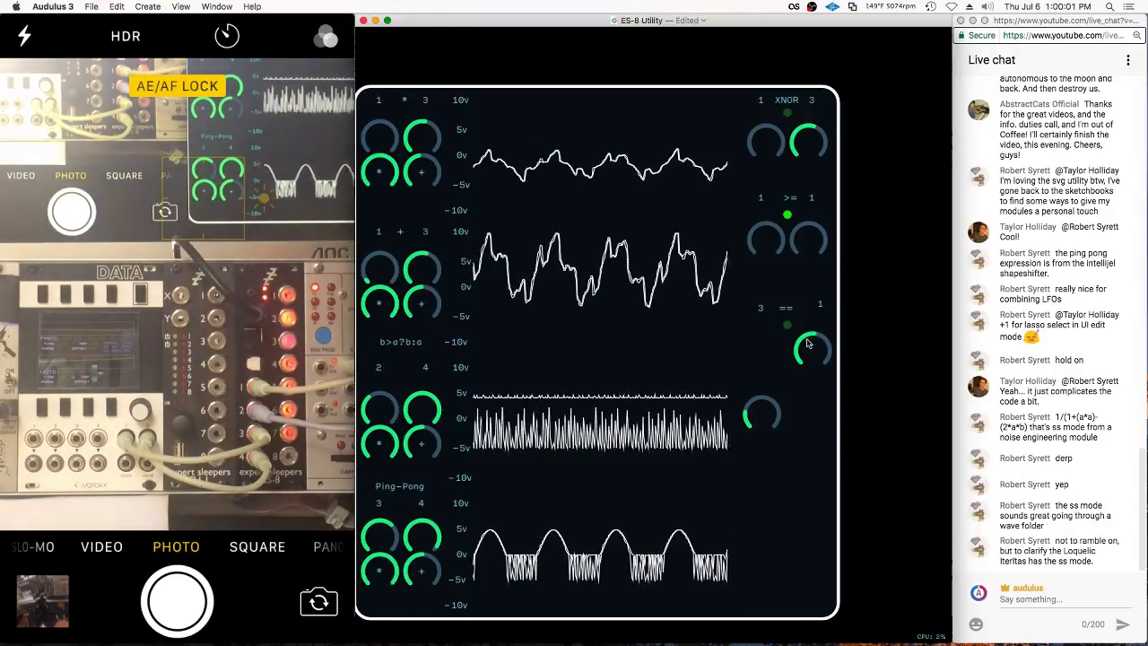
{"action": "left_click_drag", "start_coordinate": [812, 355], "coordinate": [805, 417]}
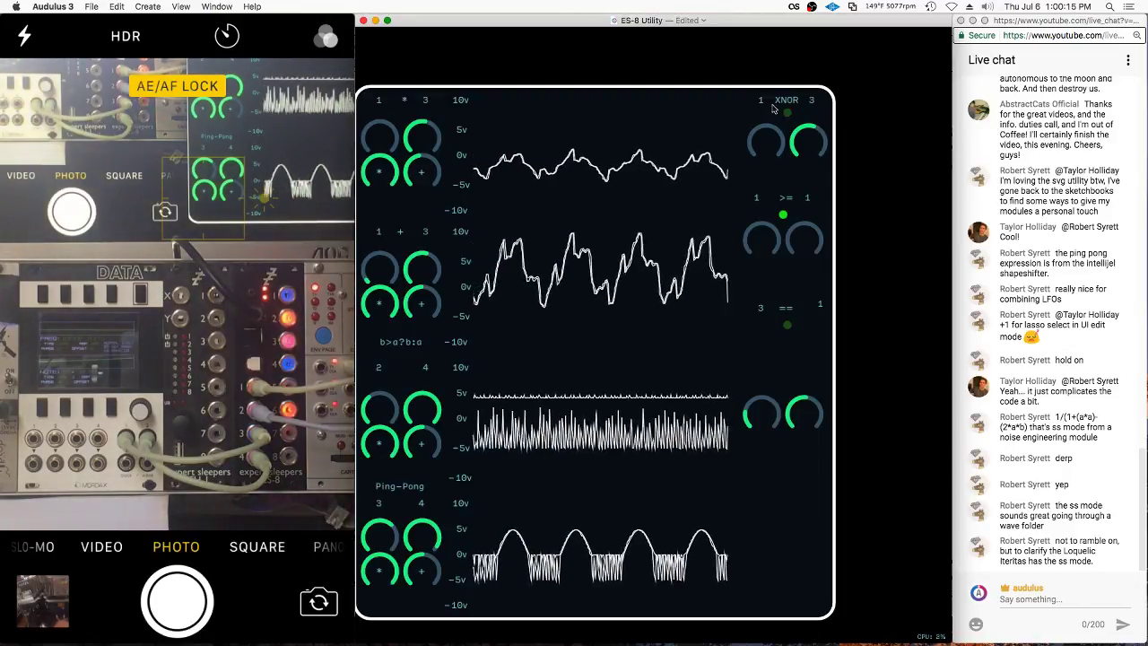
{"action": "left_click_drag", "start_coordinate": [767, 139], "coordinate": [816, 140]}
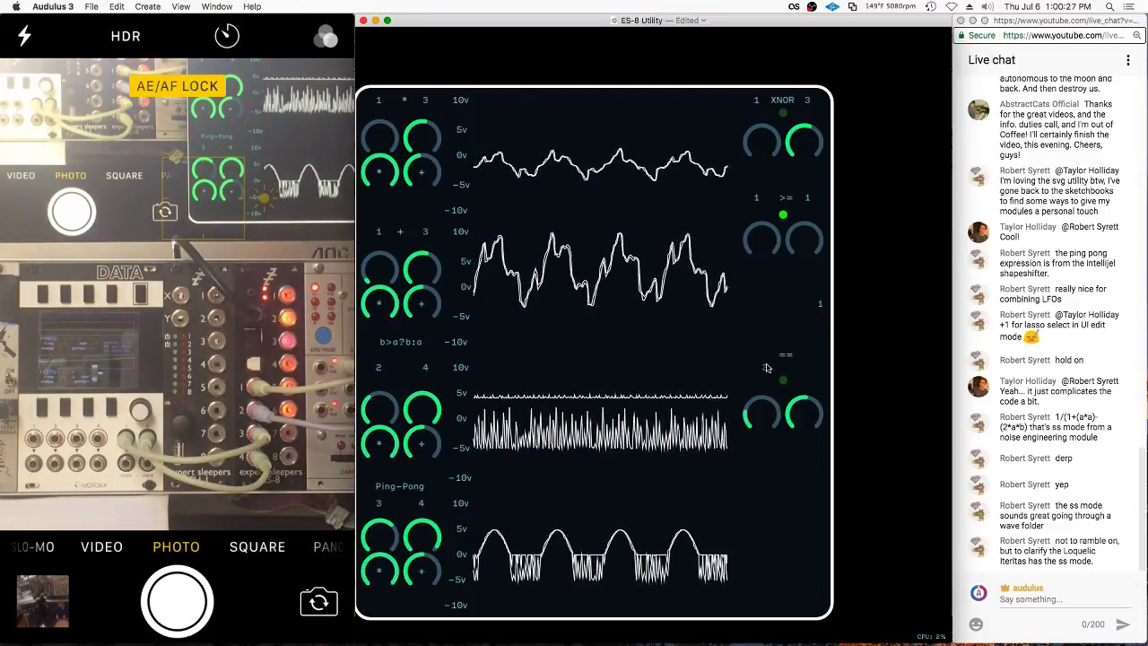
{"action": "left_click_drag", "start_coordinate": [818, 306], "coordinate": [812, 309]}
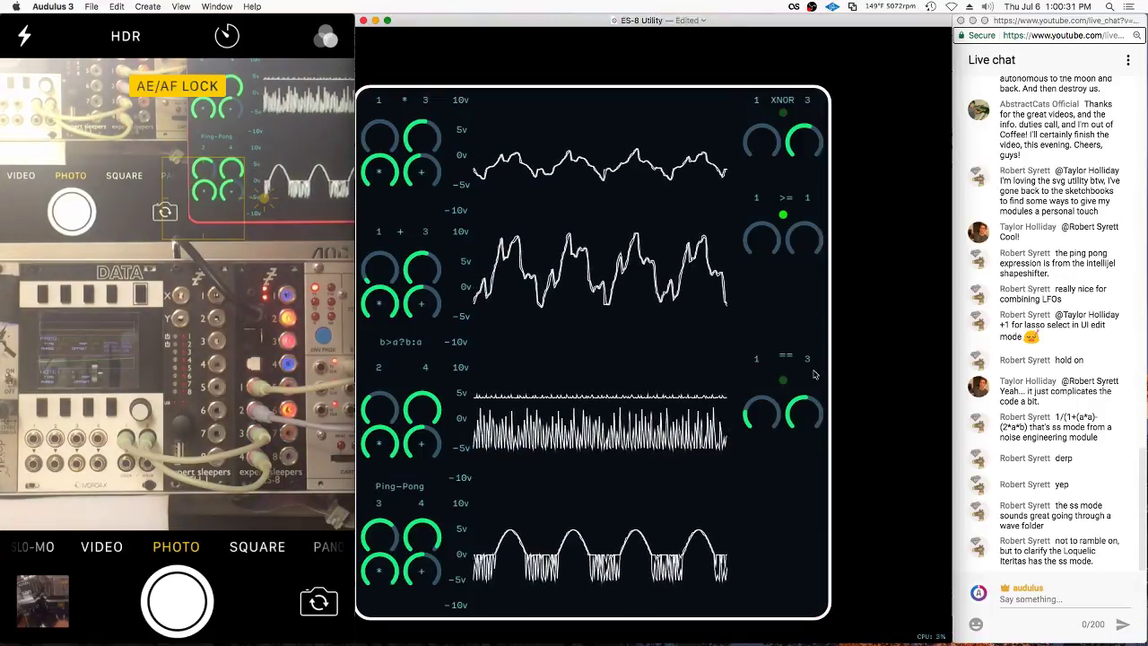
{"action": "right_click", "coordinate": [812, 430]}
{"action": "left_click", "coordinate": [932, 407]}
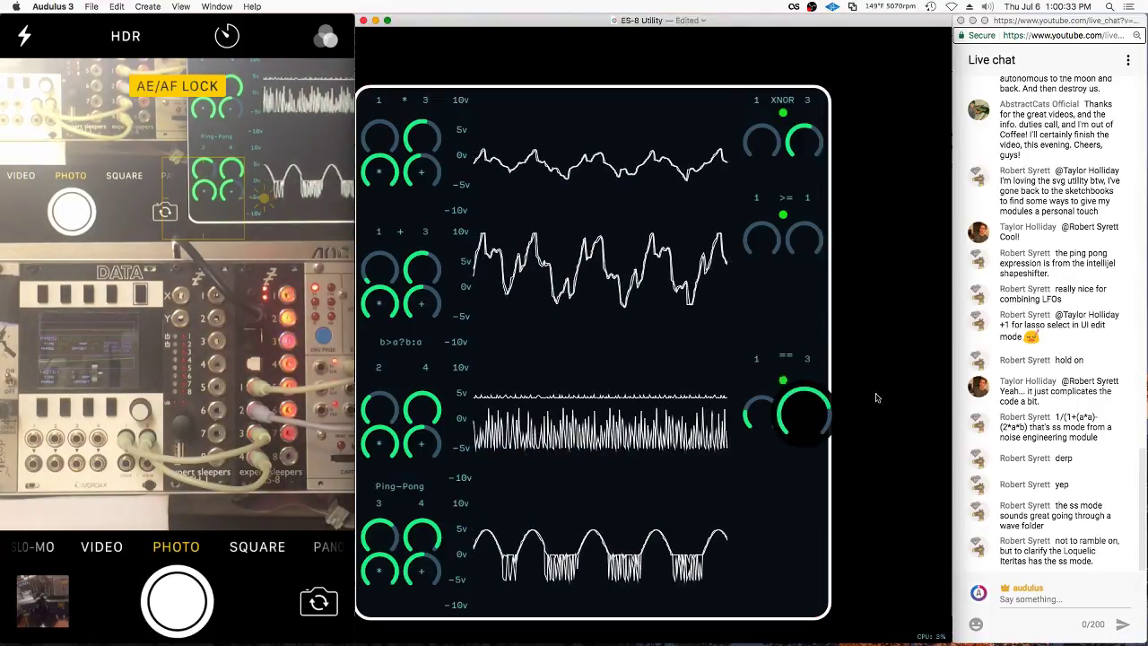
{"action": "right_click", "coordinate": [802, 321]}
{"action": "left_click", "coordinate": [820, 402]}
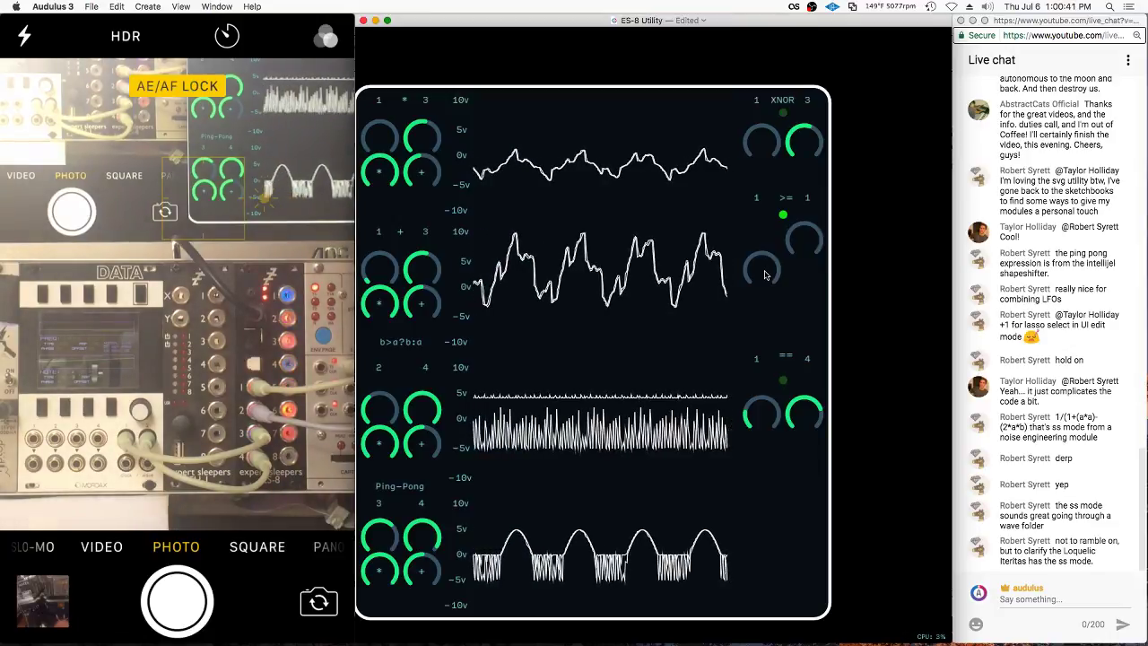
{"action": "left_click_drag", "start_coordinate": [803, 240], "coordinate": [804, 274]}
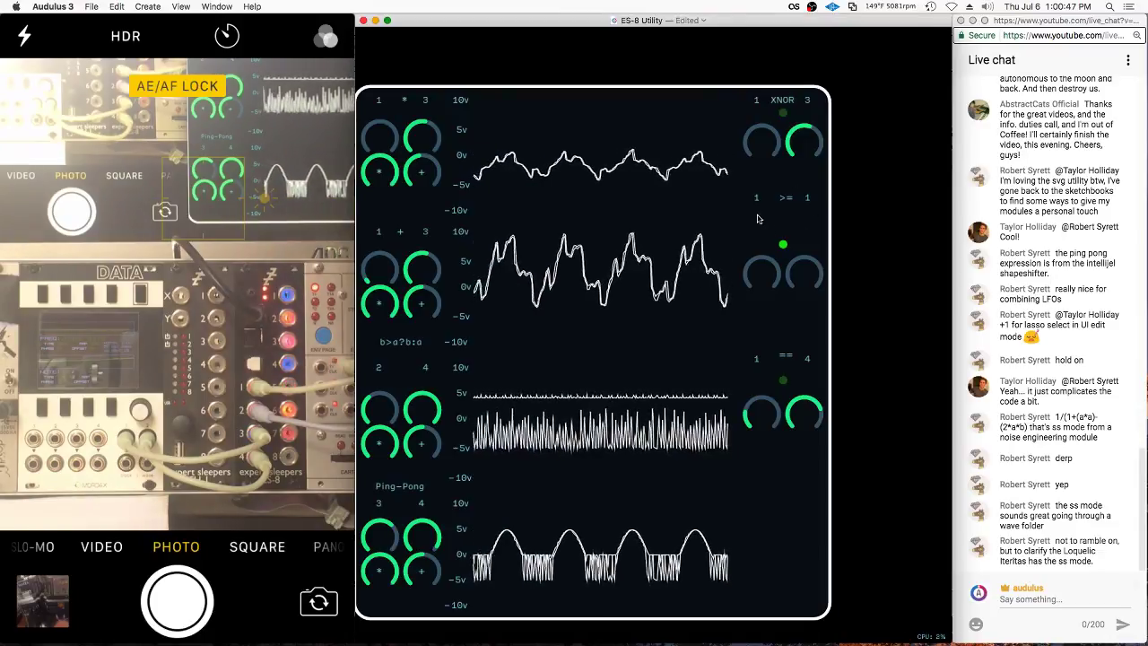
{"action": "left_click_drag", "start_coordinate": [807, 198], "coordinate": [810, 229]}
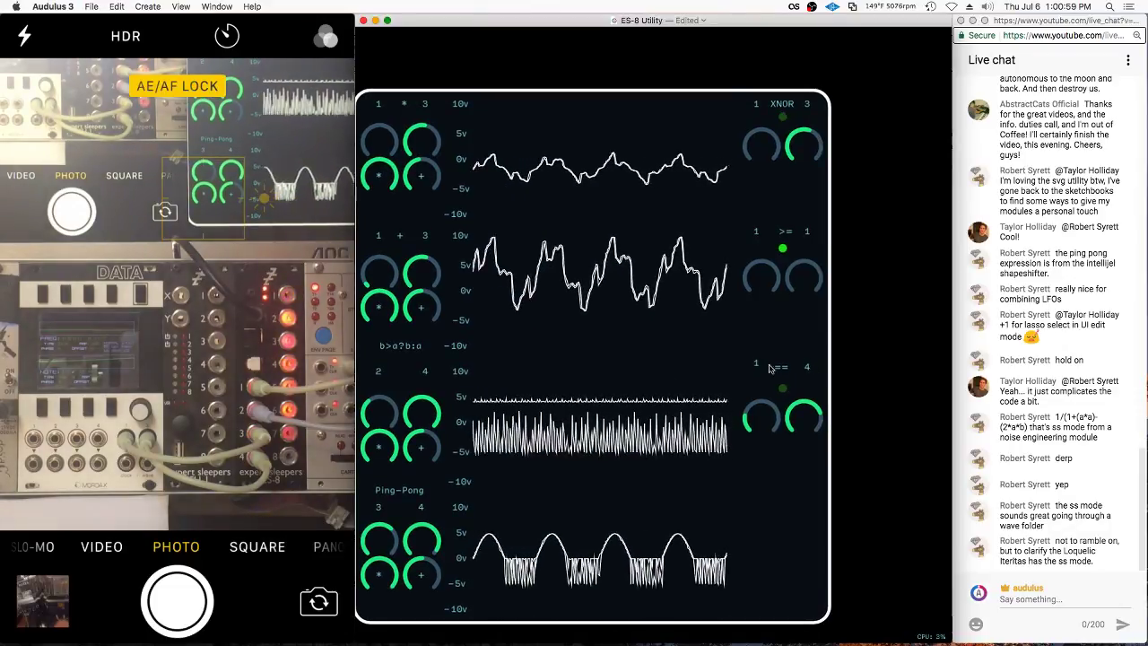
{"action": "scroll", "coordinate": [758, 379], "scroll_direction": "down", "scroll_amount": 4}
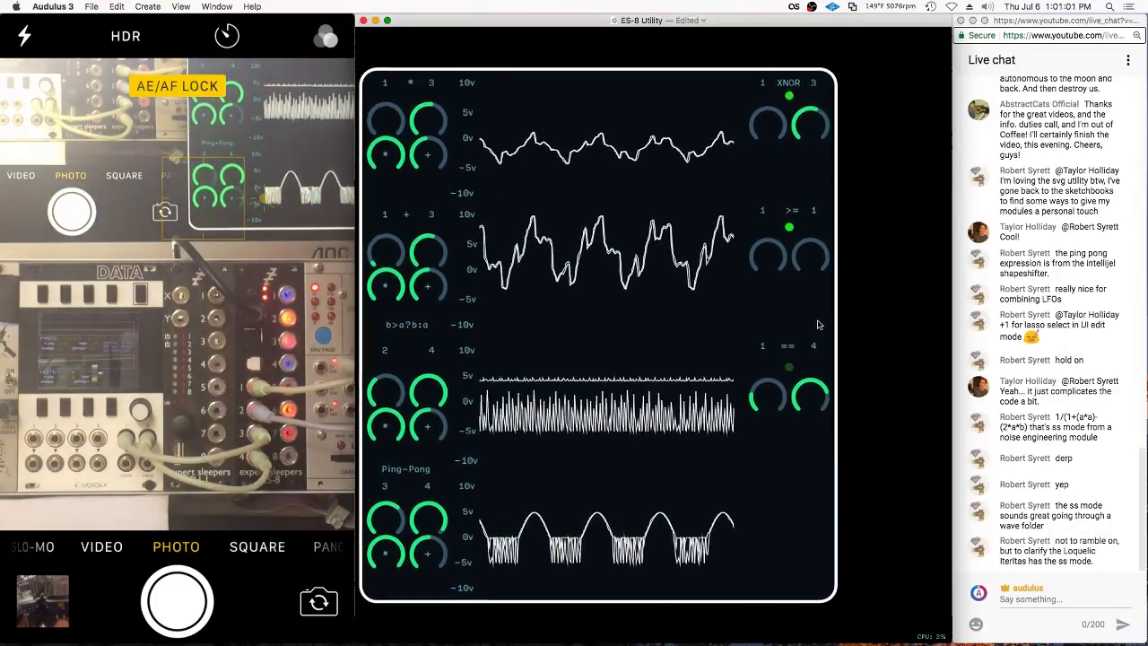
{"action": "left_click_drag", "start_coordinate": [793, 422], "coordinate": [815, 446]}
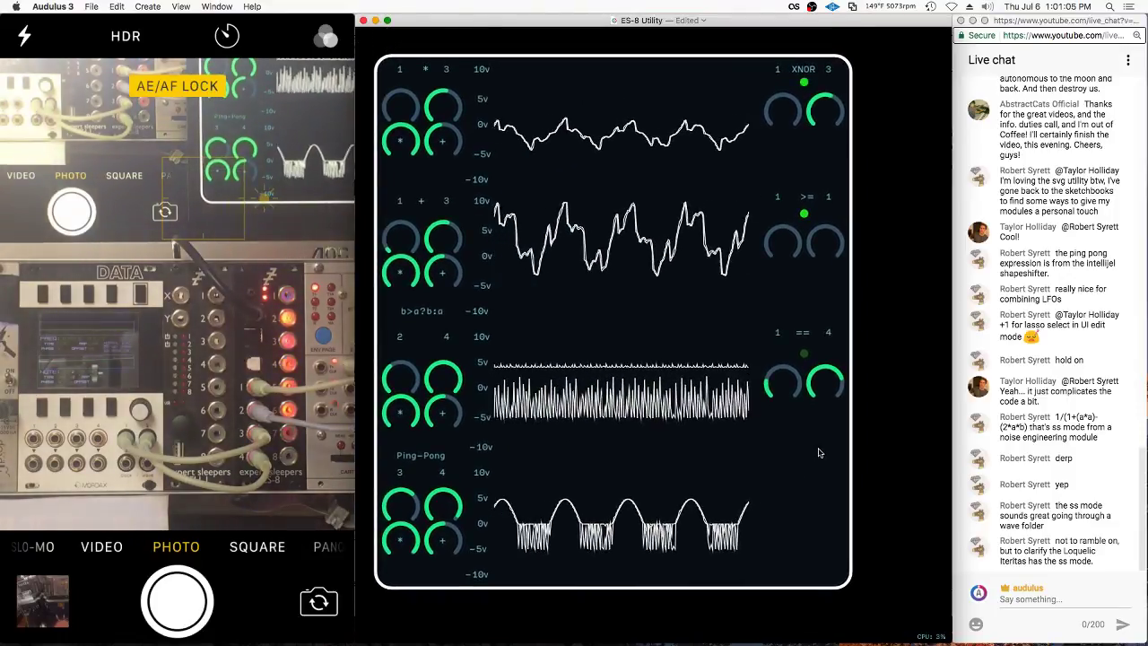
Inside the module, save, then duplicate the bottom == node group below the original
{"action": "double_click", "coordinate": [815, 446]}
{"action": "key", "text": "super+s"}
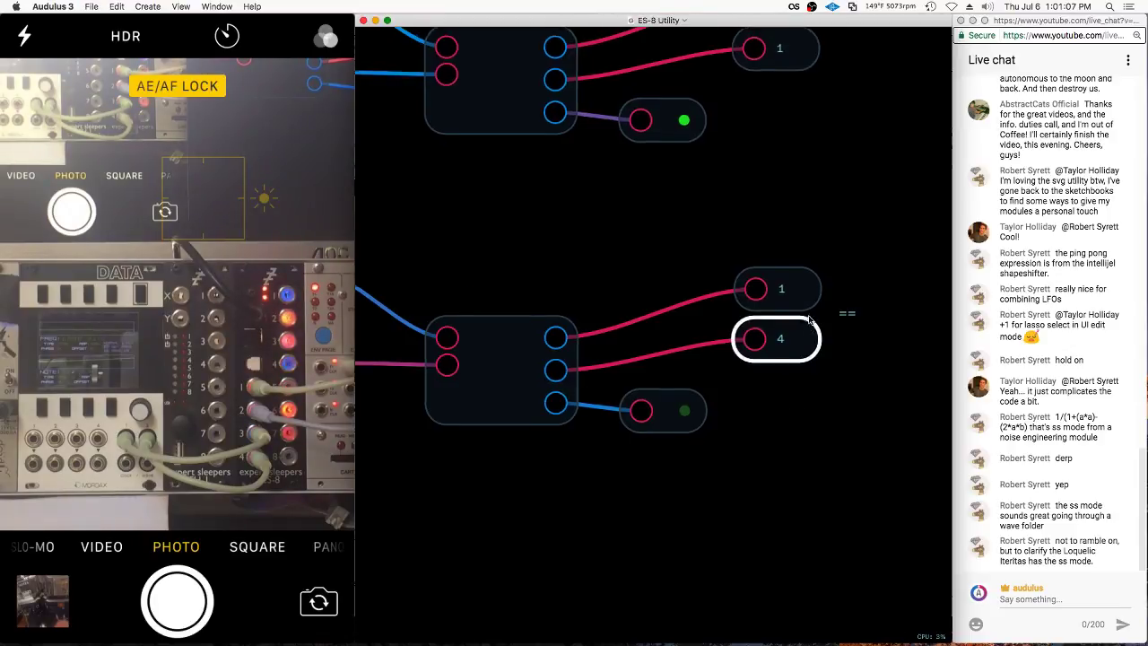
{"action": "mouse_move", "coordinate": [615, 252]}
{"action": "left_mouse_down"}
{"action": "mouse_move", "coordinate": [673, 423]}
{"action": "mouse_move", "coordinate": [888, 257]}
{"action": "mouse_move", "coordinate": [871, 257]}
{"action": "left_mouse_up"}
{"action": "mouse_move", "coordinate": [627, 361]}
{"action": "left_mouse_down", "text": "alt"}
{"action": "mouse_move", "coordinate": [661, 478]}
{"action": "mouse_move", "coordinate": [628, 520]}
{"action": "left_mouse_up", "text": "alt"}
Unexpose and then re-expose the duplicate's output 4 on the panel
{"action": "left_click", "coordinate": [806, 469]}
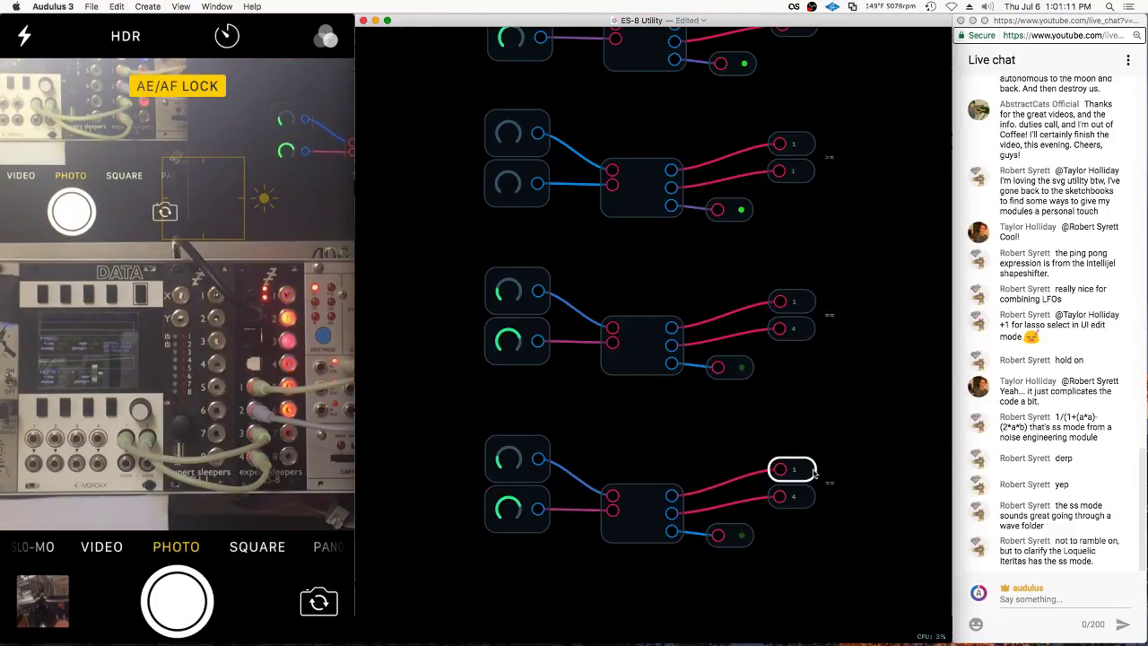
{"action": "right_click", "coordinate": [807, 469]}
{"action": "right_click", "coordinate": [797, 497]}
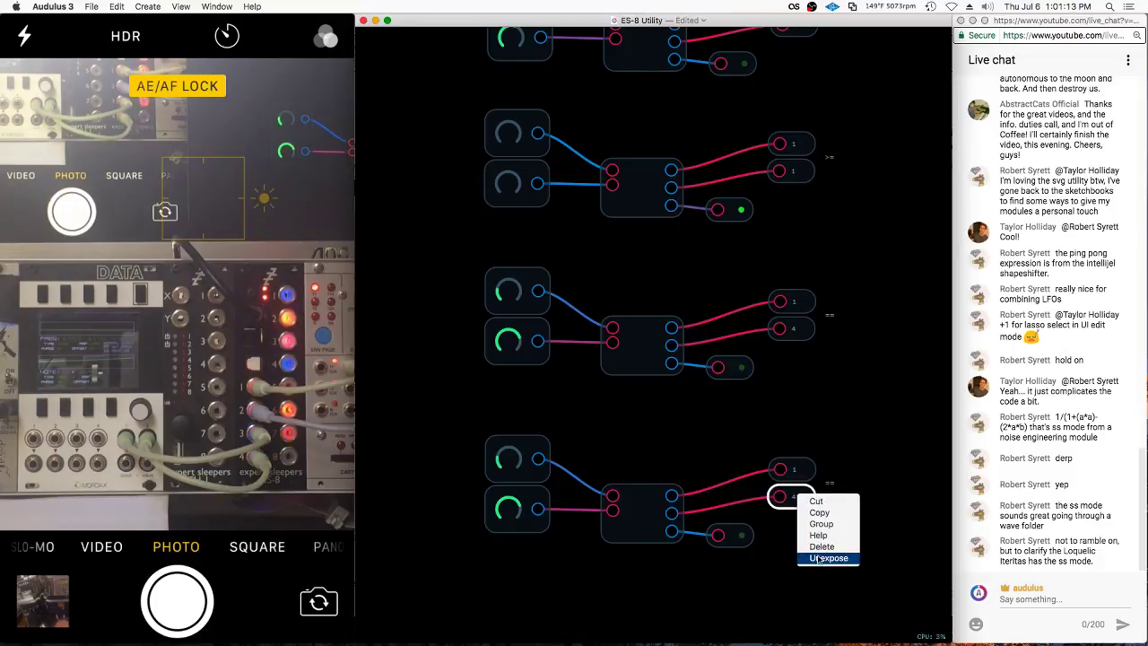
{"action": "left_click", "coordinate": [829, 558]}
{"action": "right_click", "coordinate": [833, 482]}
{"action": "right_click", "coordinate": [745, 532]}
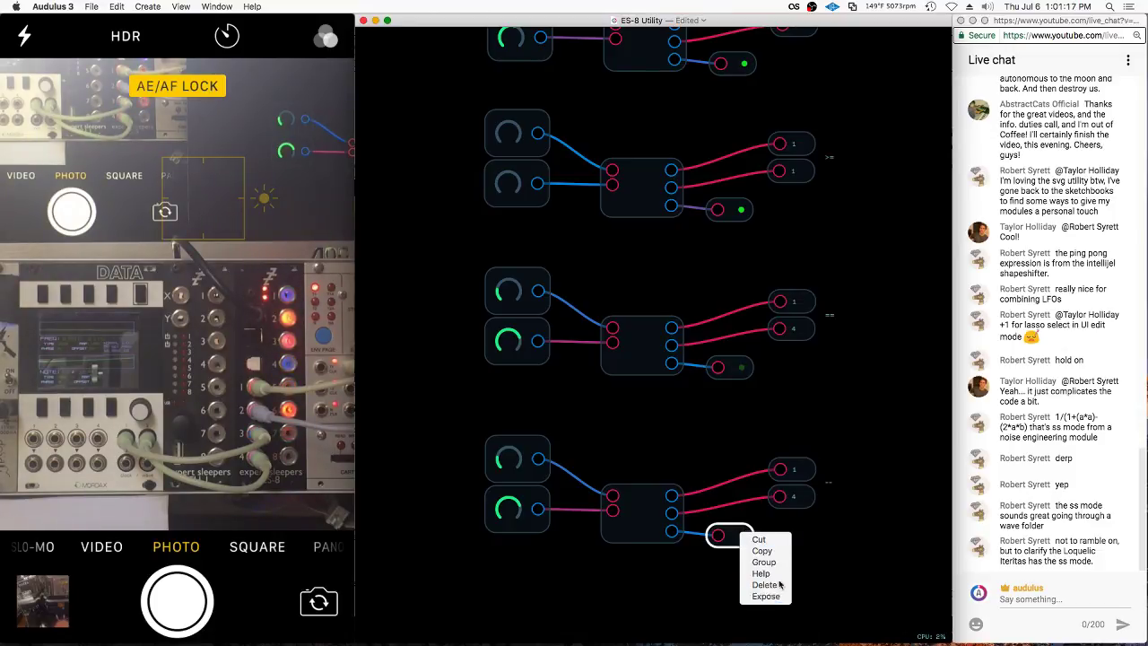
{"action": "left_click", "coordinate": [793, 496]}
{"action": "right_click", "coordinate": [793, 496]}
{"action": "left_click", "coordinate": [815, 559]}
Expose the duplicate comparator's label and switch to the panel layout view
{"action": "right_click", "coordinate": [800, 467]}
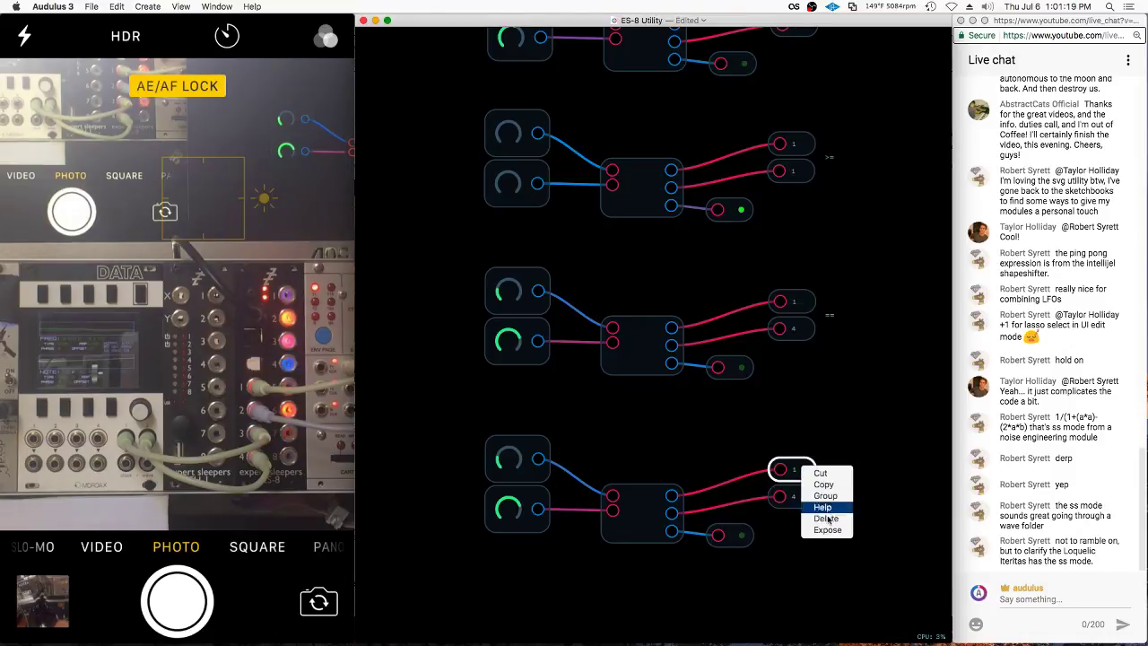
{"action": "left_click", "coordinate": [829, 481]}
{"action": "right_click", "coordinate": [829, 481]}
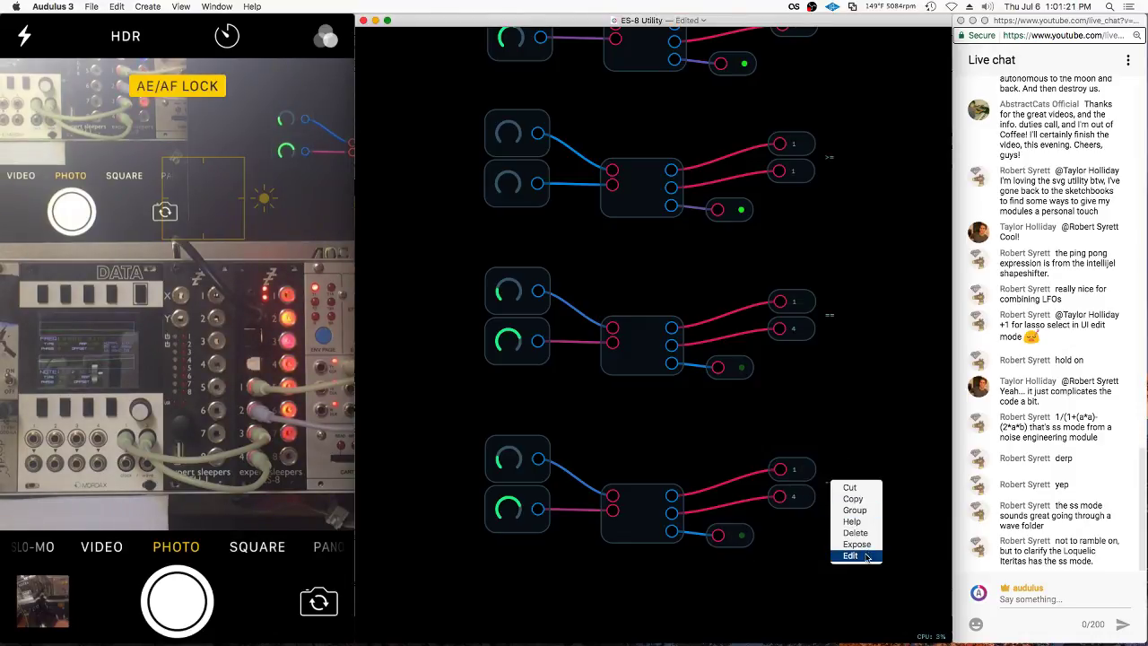
{"action": "left_click", "coordinate": [857, 546]}
{"action": "key", "text": "Tab"}
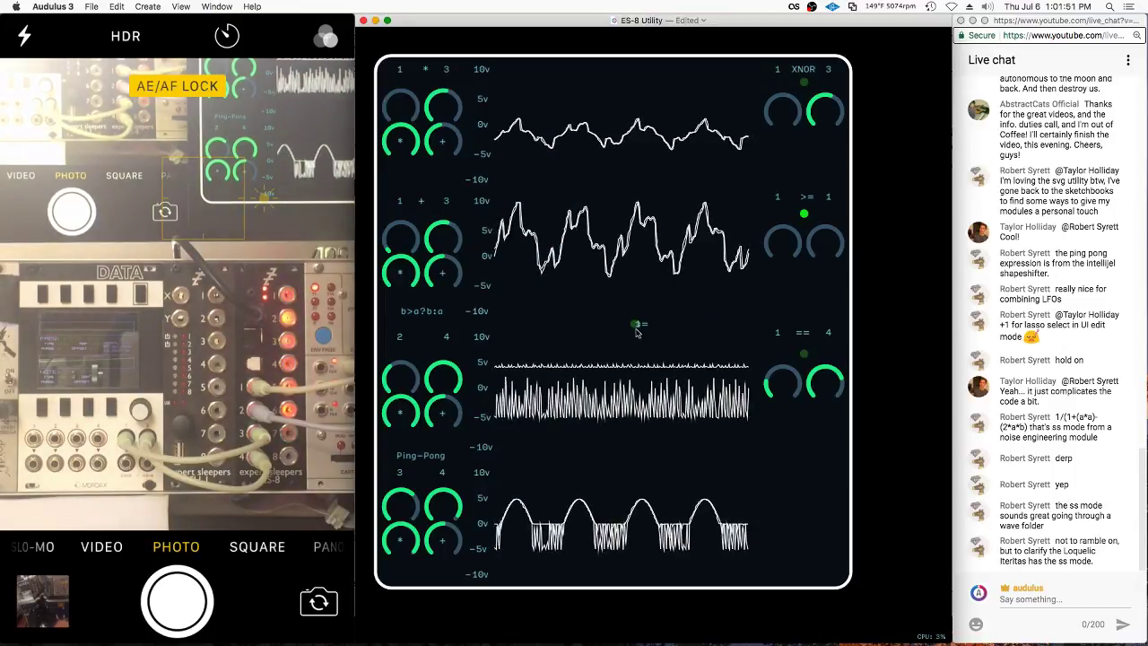
Move the new == label and its two knobs side by side into the bottom row
{"action": "left_click_drag", "start_coordinate": [768, 305], "coordinate": [803, 445]}
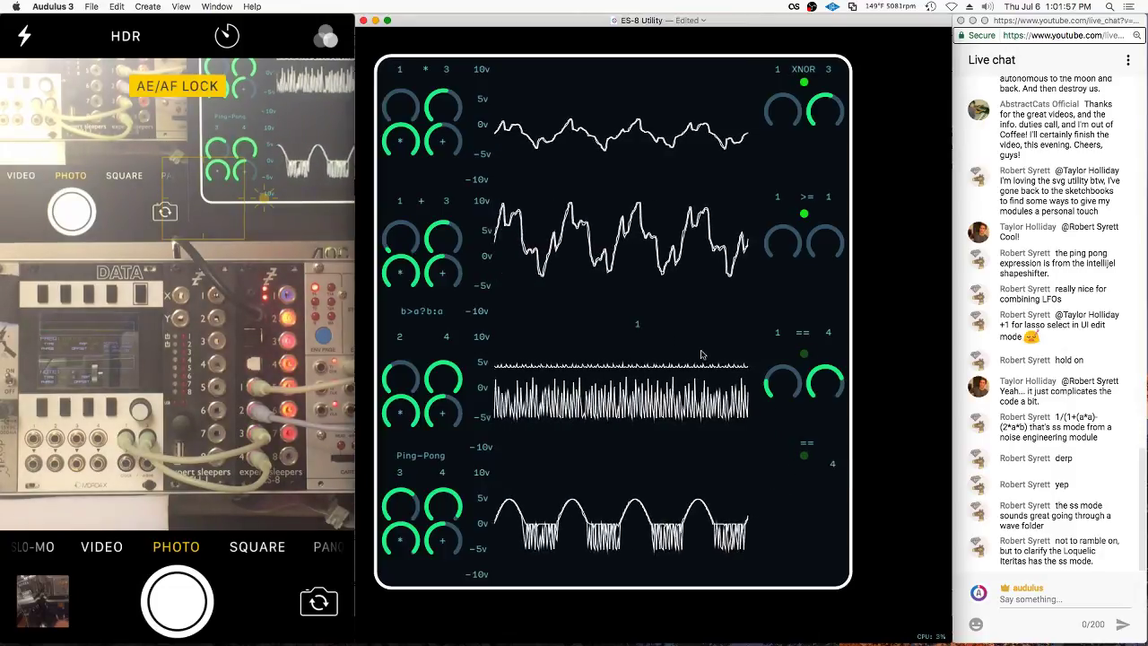
{"action": "scroll", "coordinate": [637, 332], "scroll_direction": "down", "scroll_amount": 3}
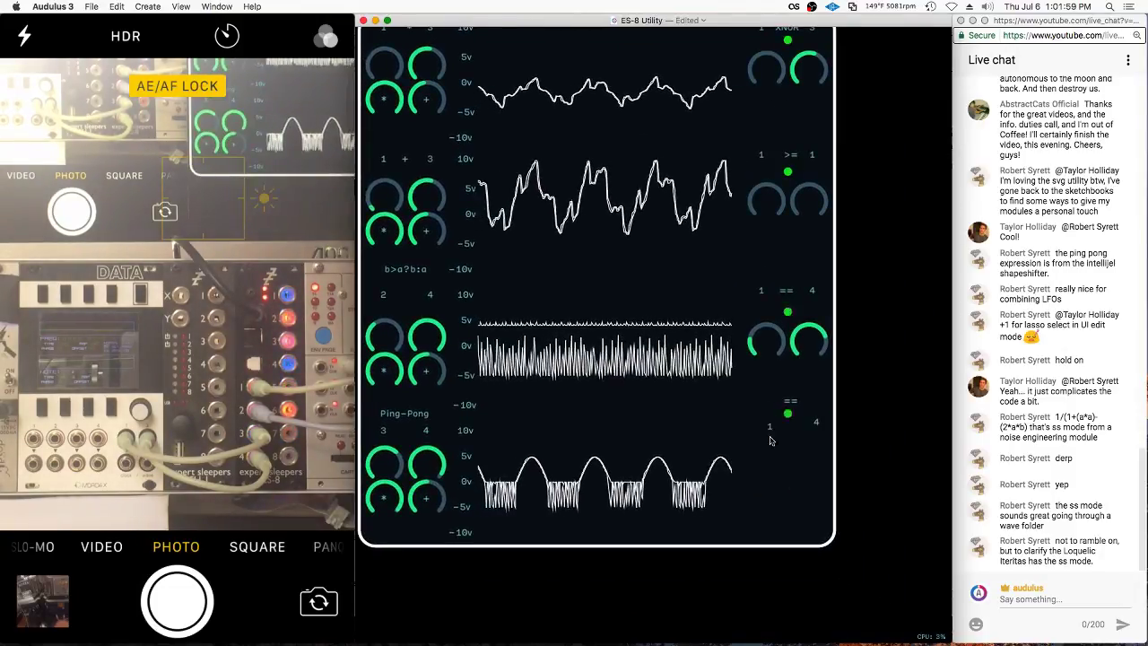
{"action": "left_click_drag", "start_coordinate": [770, 344], "coordinate": [782, 491]}
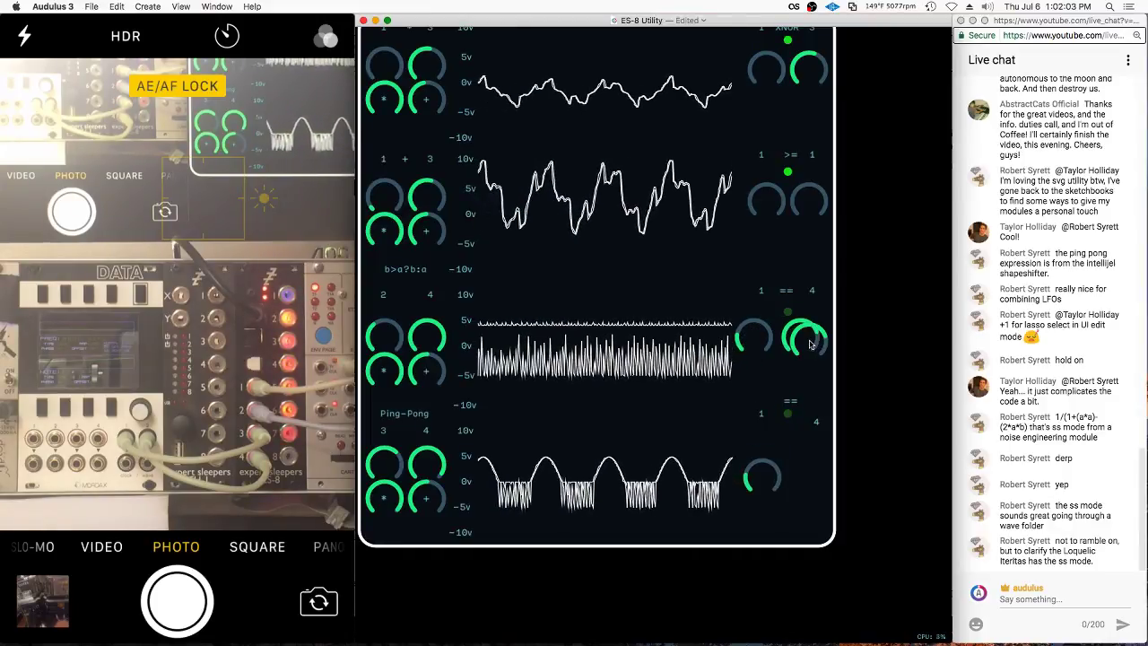
{"action": "left_click_drag", "start_coordinate": [754, 335], "coordinate": [818, 486]}
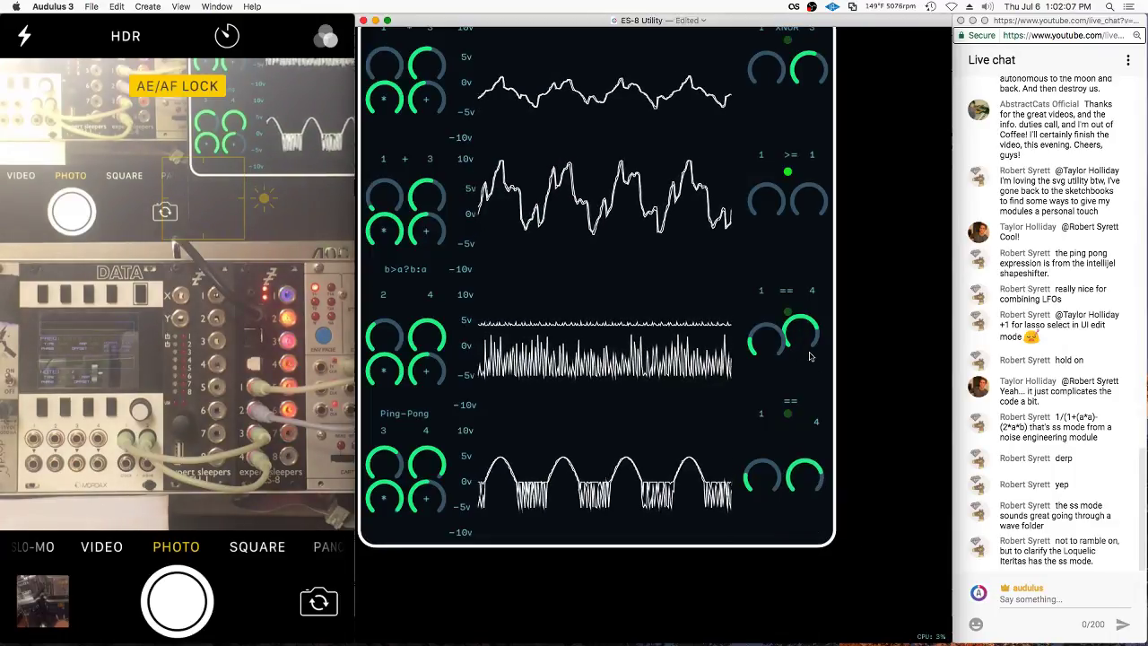
{"action": "left_click_drag", "start_coordinate": [811, 342], "coordinate": [818, 351]}
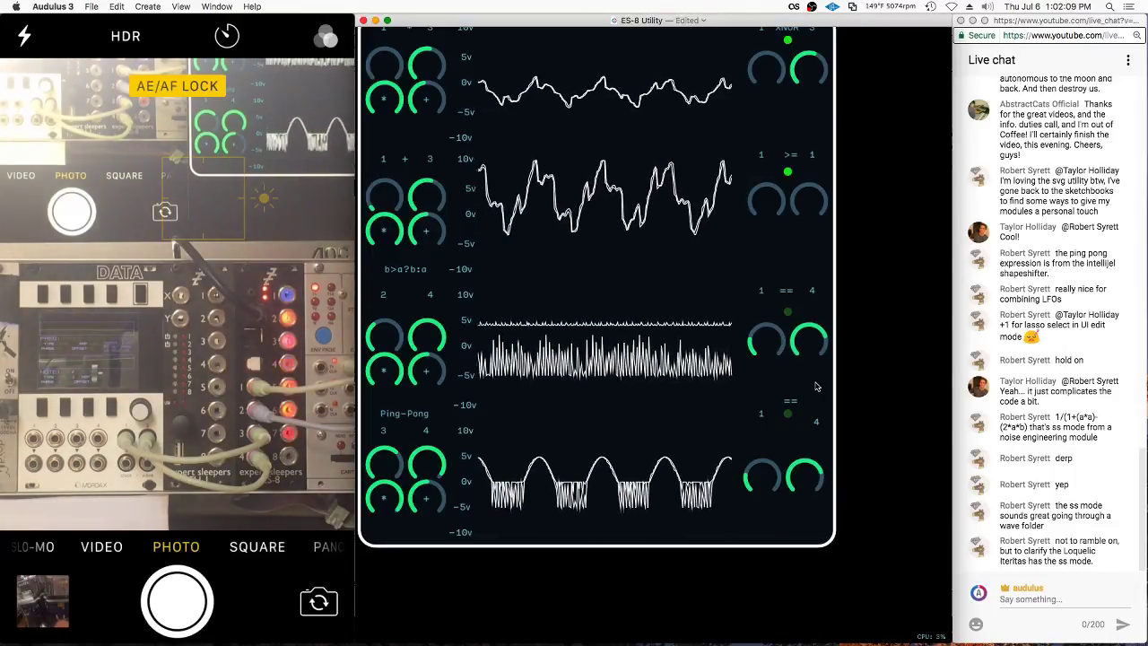
Change an option on a panel element, then return to the node patch and select the bottom comparator
{"action": "right_click", "coordinate": [816, 386]}
{"action": "left_click", "coordinate": [839, 460]}
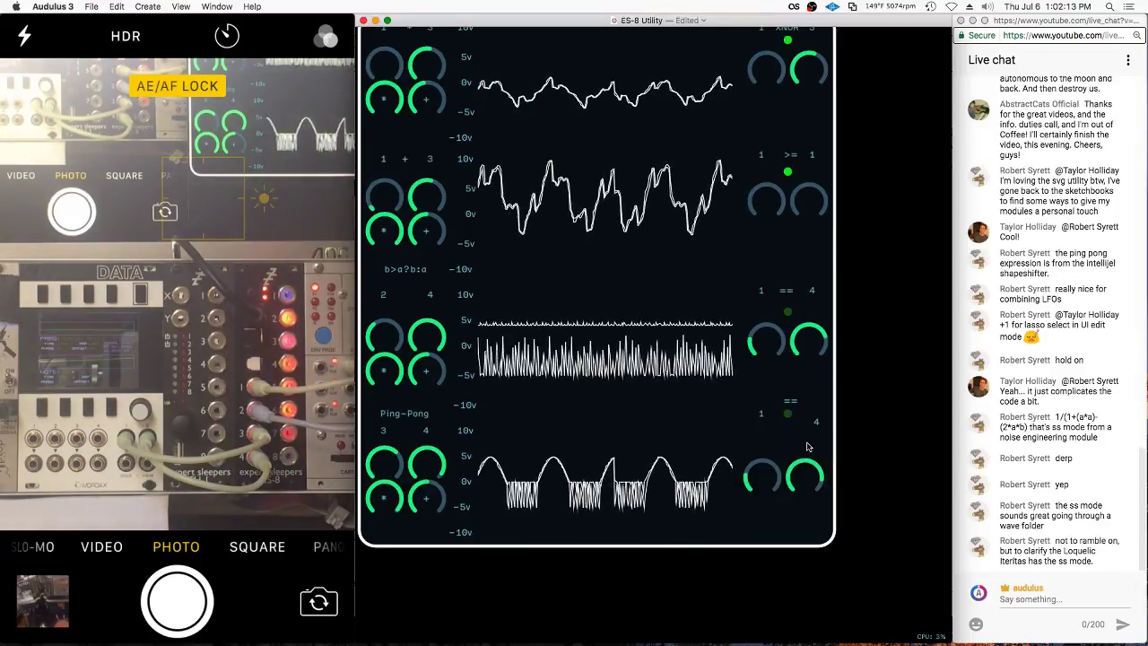
{"action": "key", "text": "super+u"}
{"action": "scroll", "coordinate": [834, 428], "scroll_direction": "up", "scroll_amount": 5}
{"action": "left_click", "coordinate": [642, 524]}
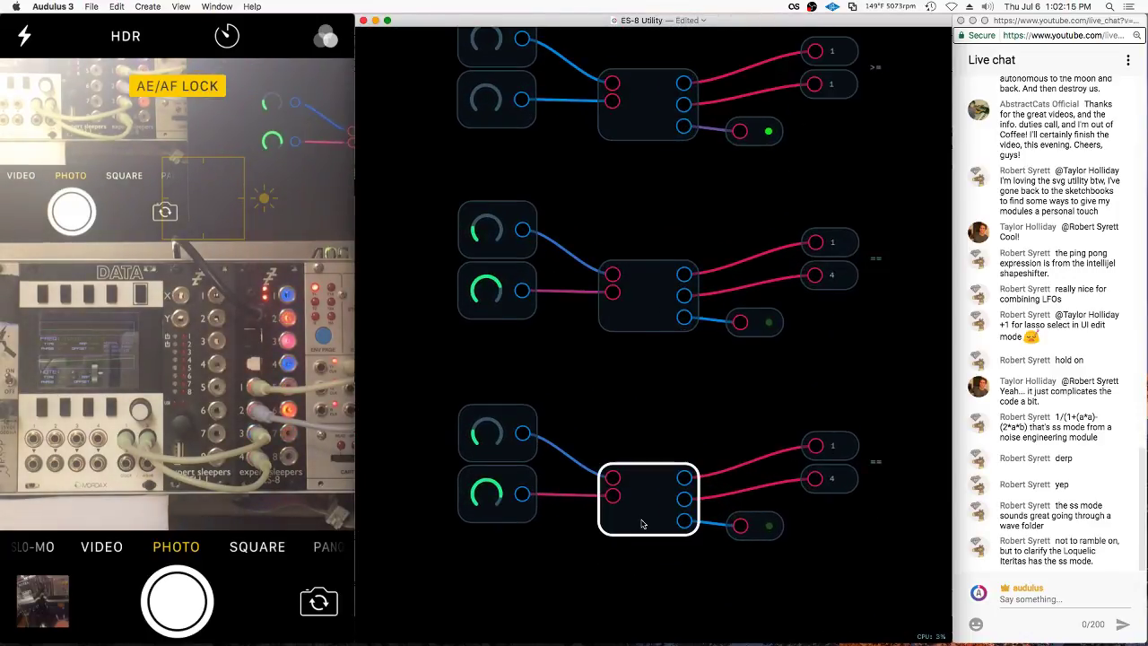
Inside the comparator module, set the dac output node to channel 7
{"action": "double_click", "coordinate": [642, 524]}
{"action": "right_click", "coordinate": [812, 262]}
{"action": "left_click", "coordinate": [840, 330]}
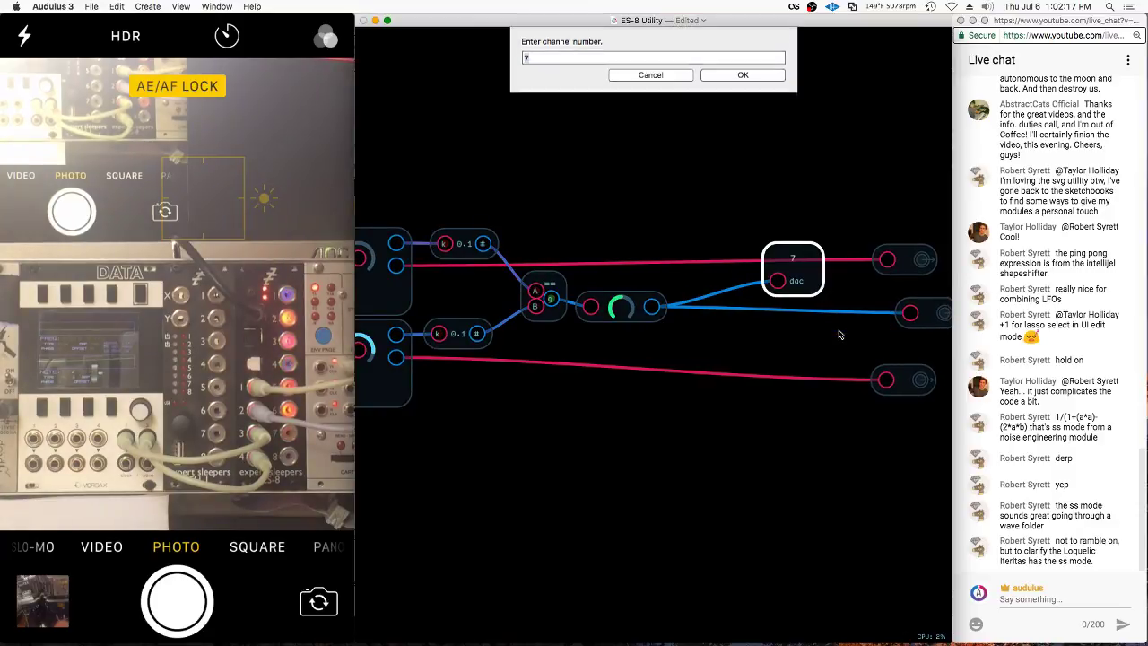
{"action": "key", "text": "Return"}
{"action": "scroll", "coordinate": [804, 407], "scroll_direction": "left", "scroll_amount": 5}
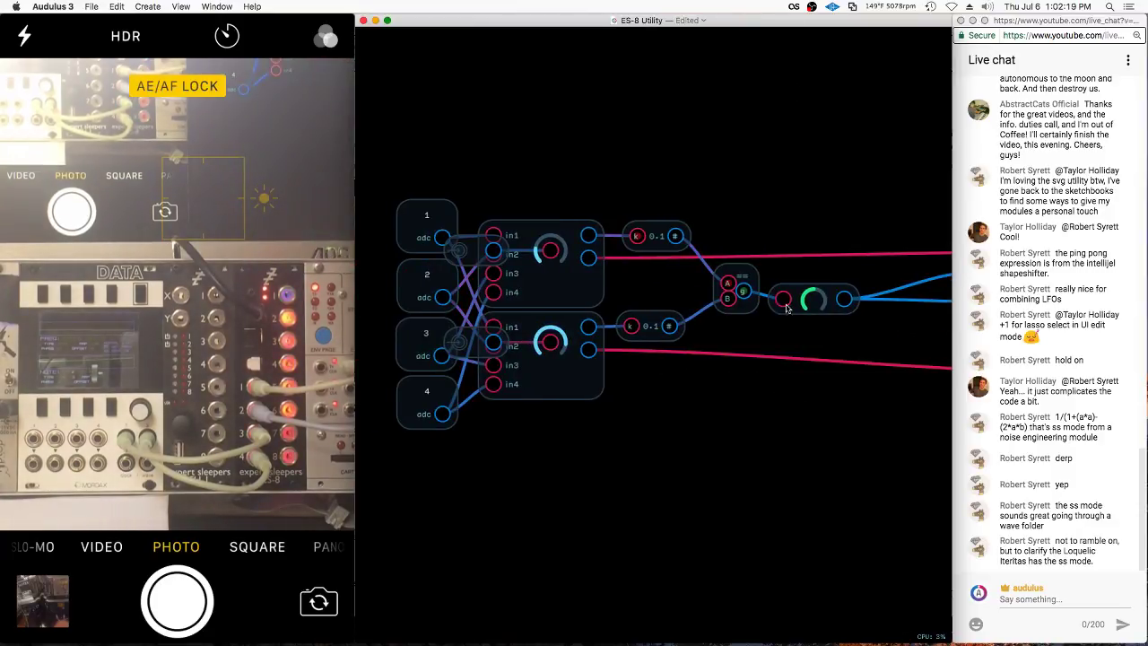
Add an A!=B logic node from Module Library > Math > Logic
{"action": "left_click", "coordinate": [733, 288]}
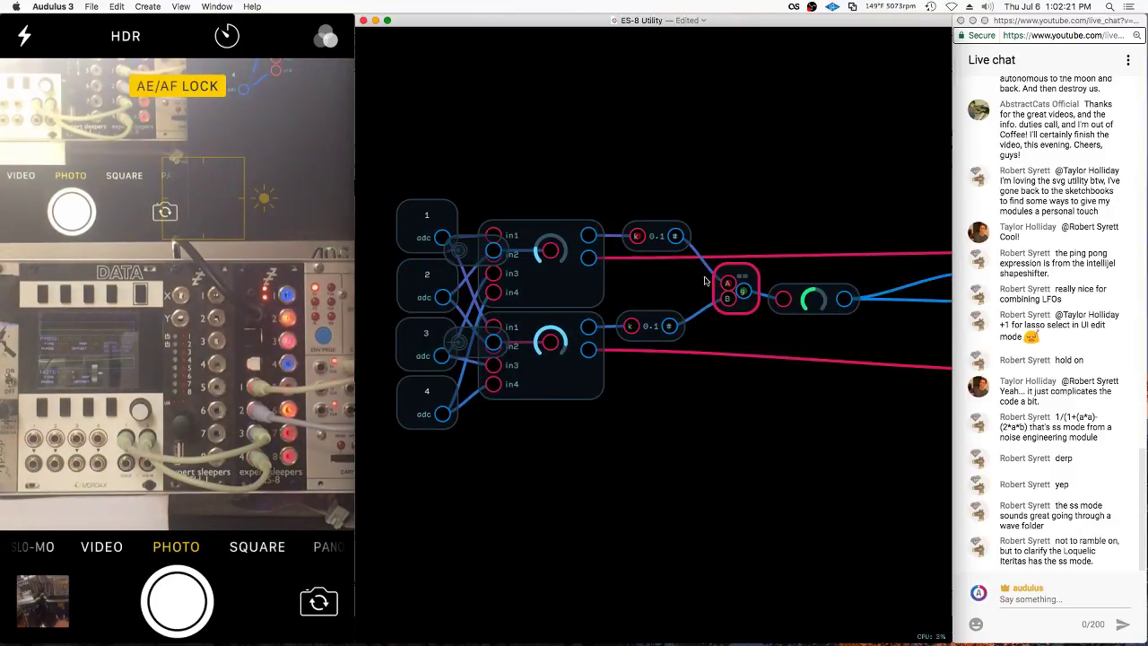
{"action": "right_click", "coordinate": [697, 279]}
{"action": "mouse_move", "coordinate": [719, 425]}
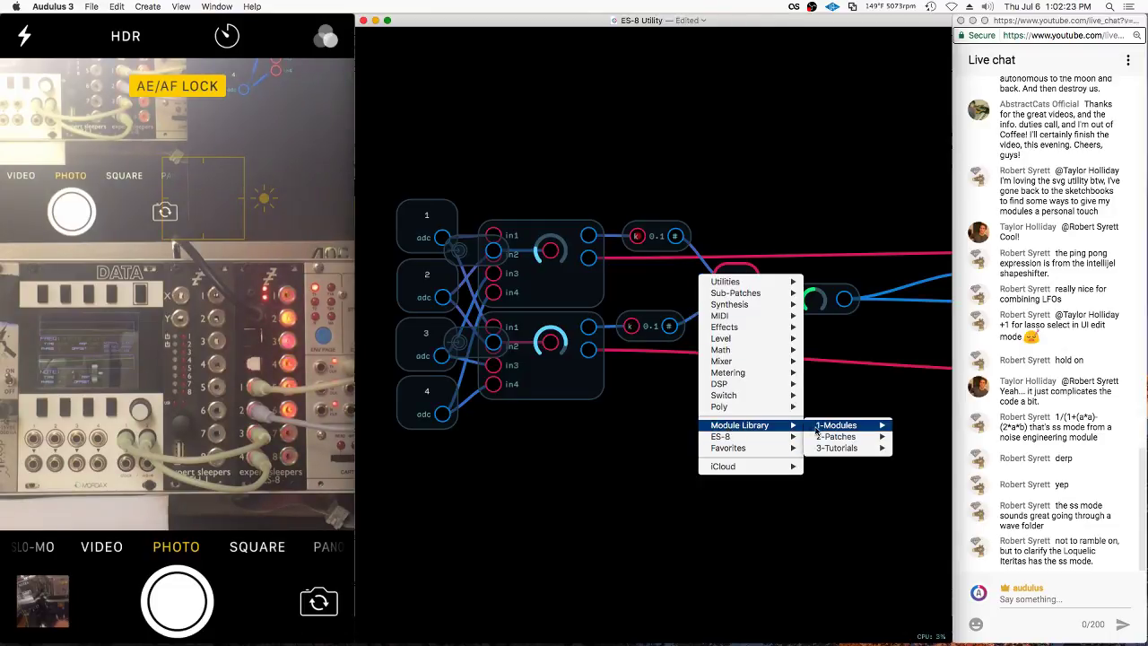
{"action": "mouse_move", "coordinate": [915, 504]}
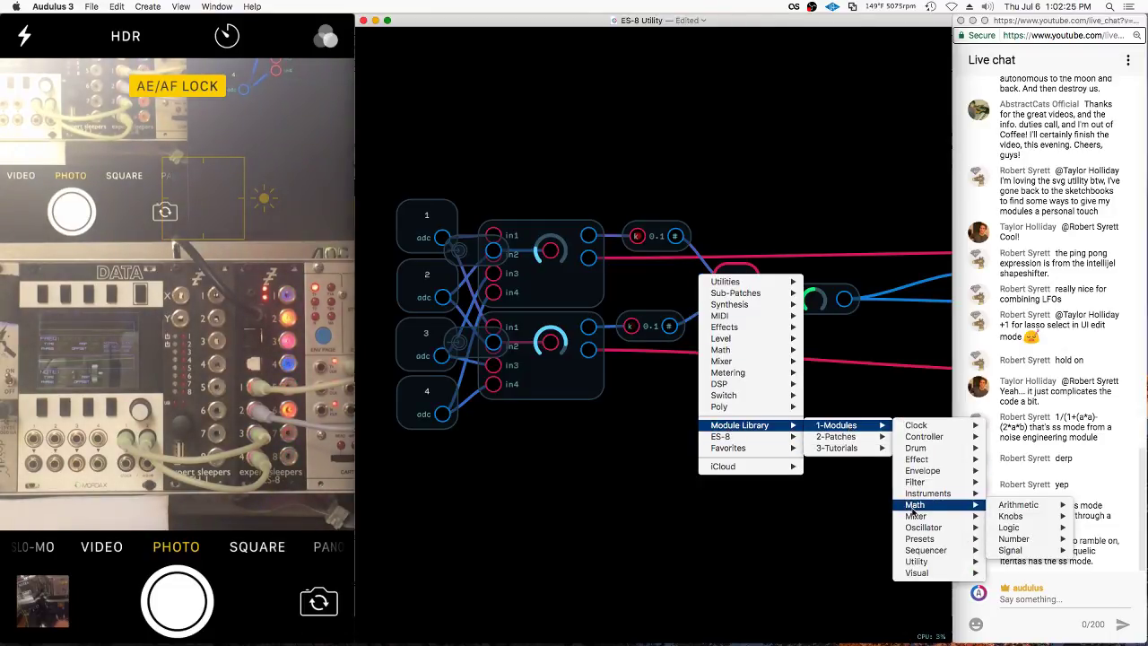
{"action": "mouse_move", "coordinate": [1023, 516]}
{"action": "mouse_move", "coordinate": [1063, 531]}
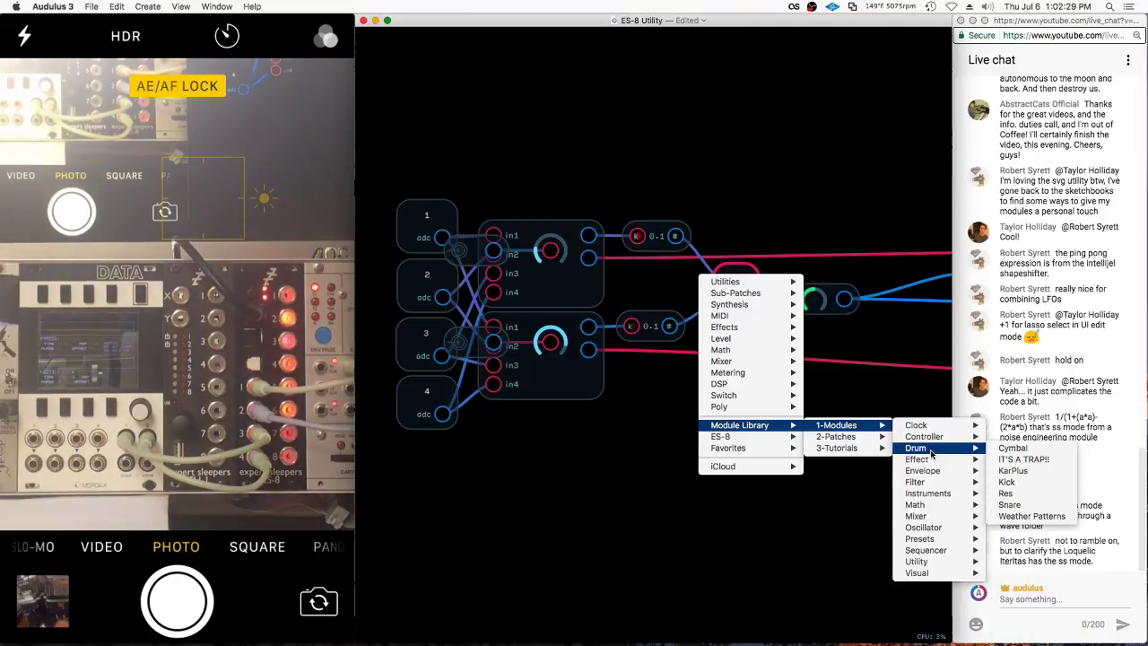
{"action": "mouse_move", "coordinate": [968, 527]}
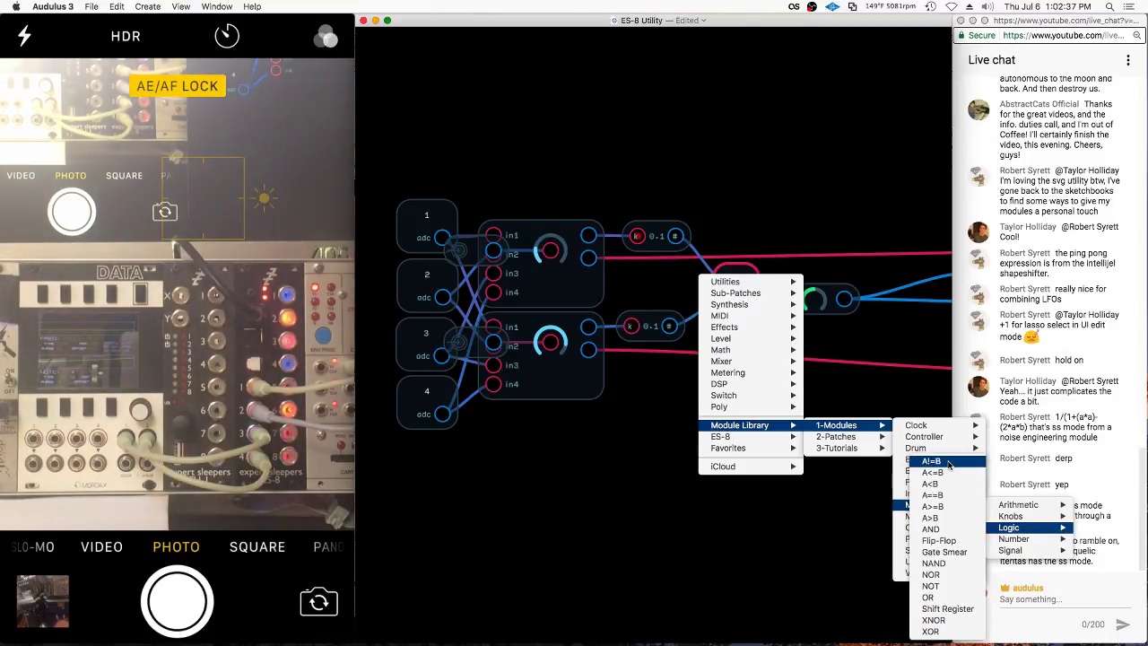
{"action": "left_click", "coordinate": [933, 494]}
Wire both k 0.1 outputs into the != node and move it into the == node's place
{"action": "mouse_move", "coordinate": [617, 293]}
{"action": "left_mouse_down"}
{"action": "mouse_move", "coordinate": [598, 334]}
{"action": "mouse_move", "coordinate": [636, 339]}
{"action": "mouse_move", "coordinate": [710, 224]}
{"action": "mouse_move", "coordinate": [739, 243]}
{"action": "mouse_move", "coordinate": [730, 218]}
{"action": "left_mouse_up"}
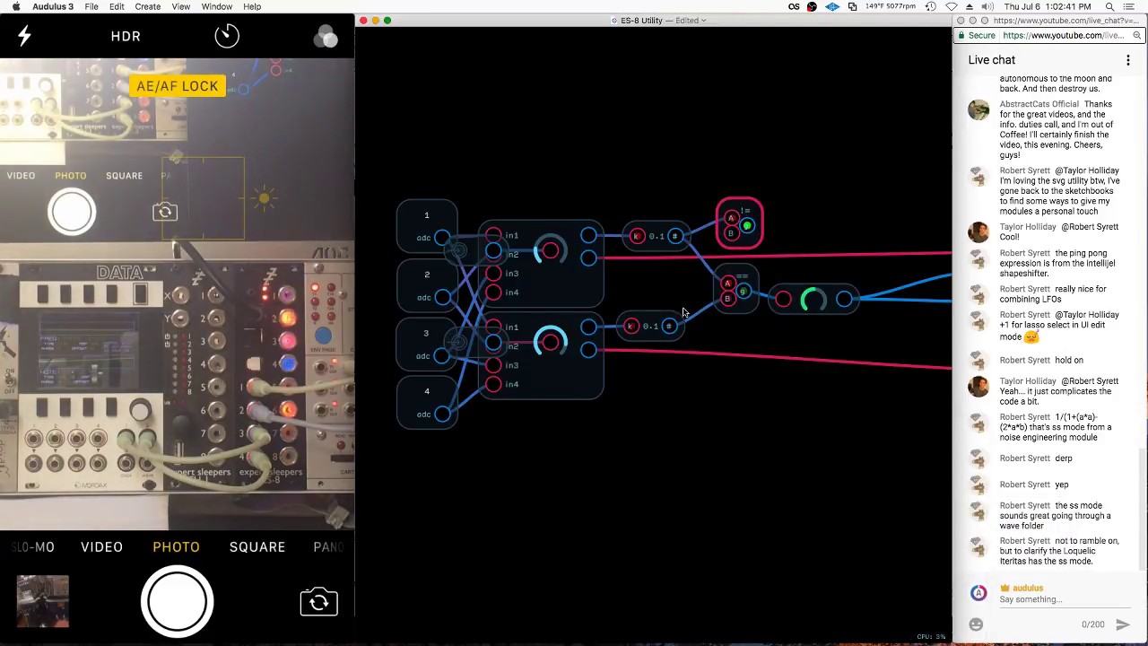
{"action": "left_click_drag", "start_coordinate": [668, 325], "coordinate": [731, 235]}
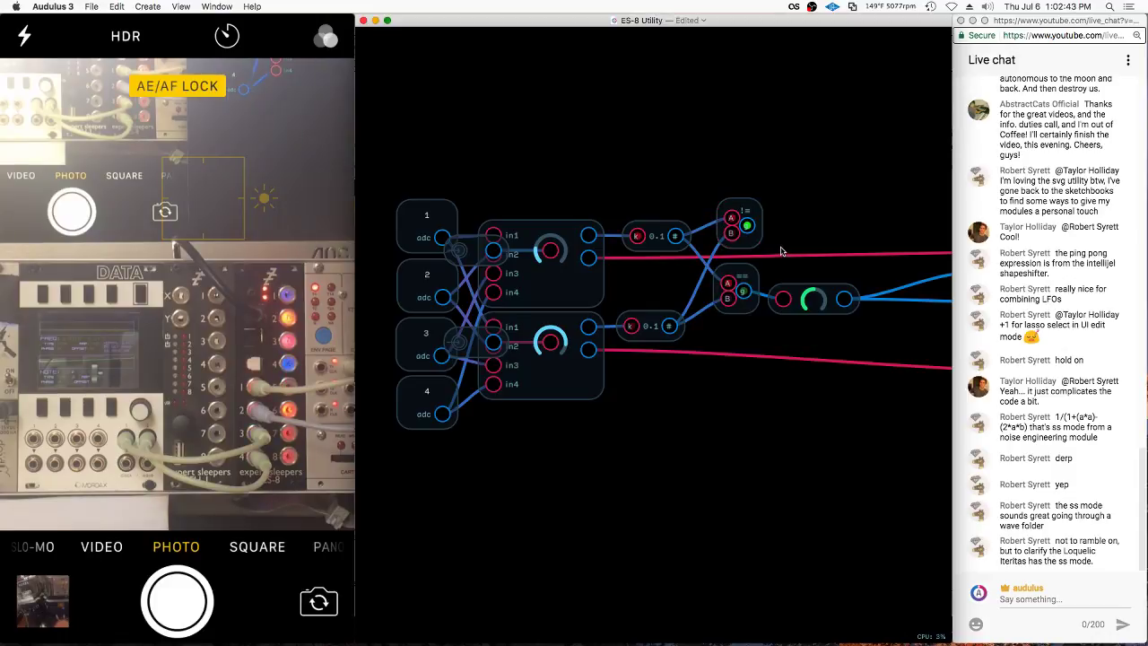
{"action": "left_click", "coordinate": [753, 274]}
{"action": "left_click_drag", "start_coordinate": [744, 215], "coordinate": [745, 282]}
{"action": "left_click", "coordinate": [749, 241]}
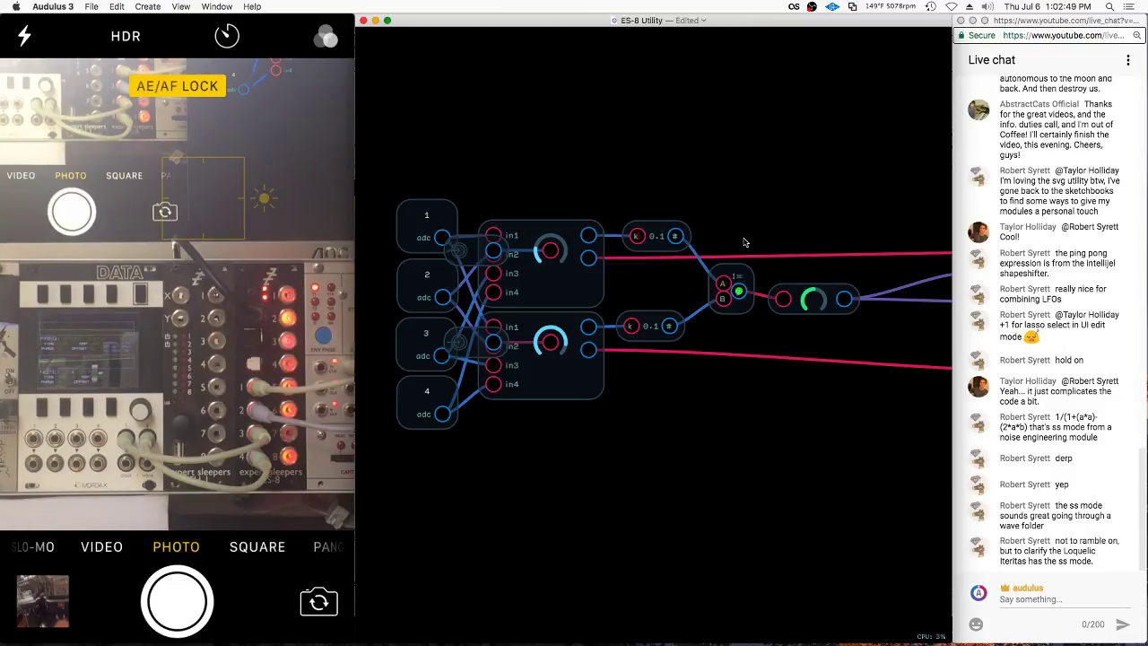
{"action": "left_click", "coordinate": [734, 287]}
{"action": "left_click", "coordinate": [661, 237]}
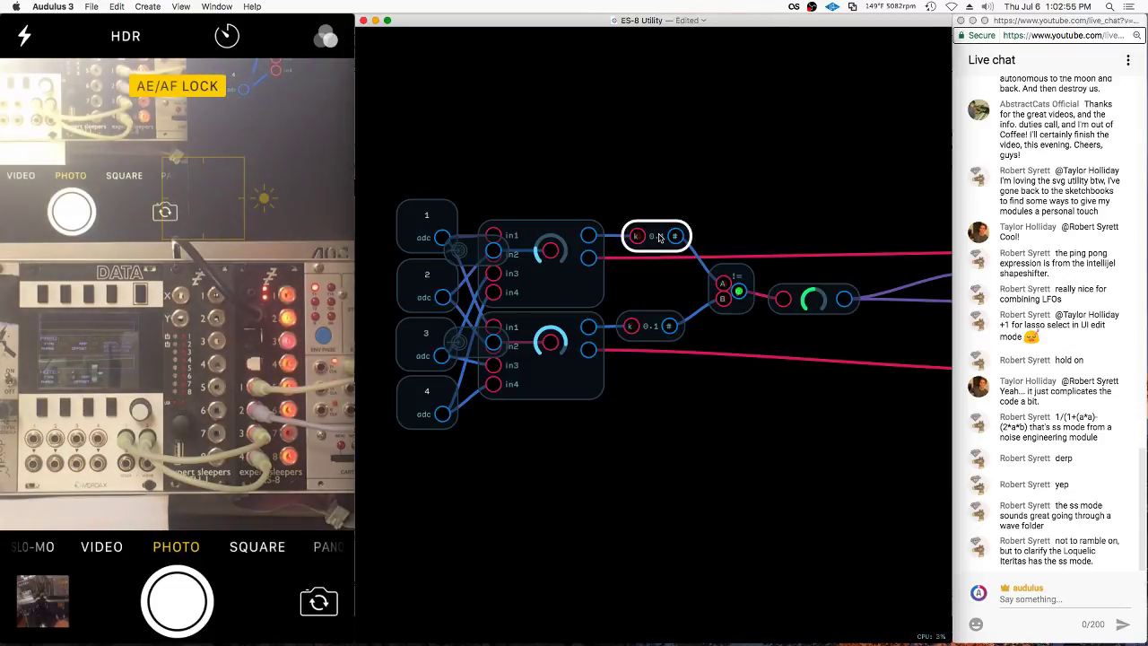
Add a Truncate 0.01 node from Utility > Translation and place it above the others
{"action": "left_click", "coordinate": [668, 140]}
{"action": "left_click", "coordinate": [658, 153]}
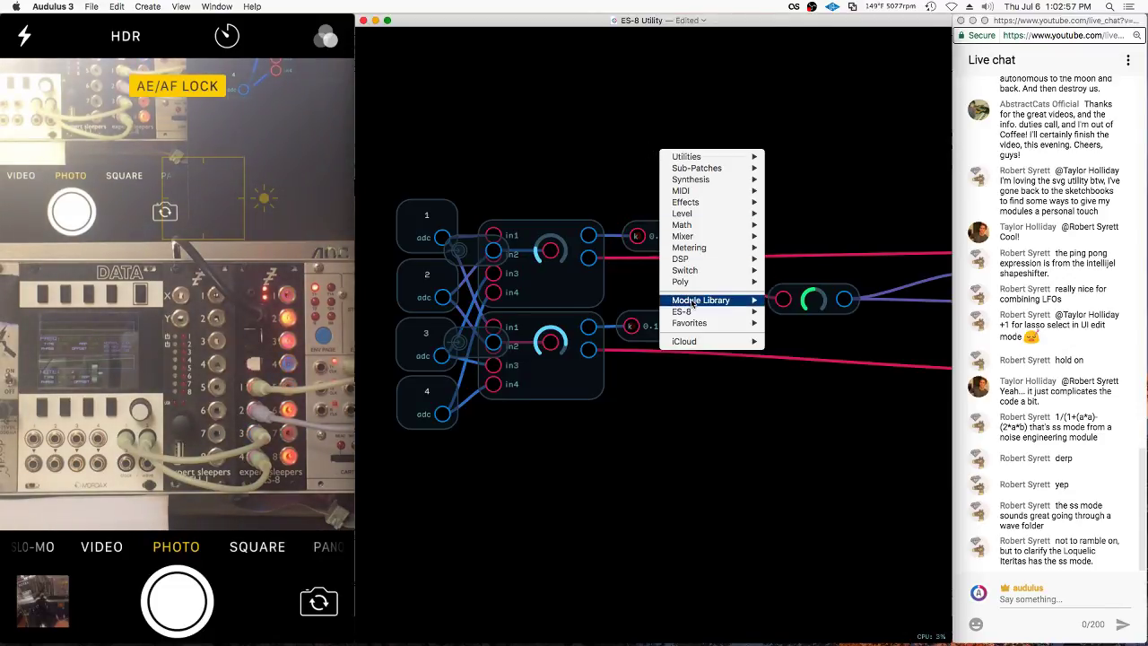
{"action": "mouse_move", "coordinate": [708, 299]}
{"action": "mouse_move", "coordinate": [798, 299]}
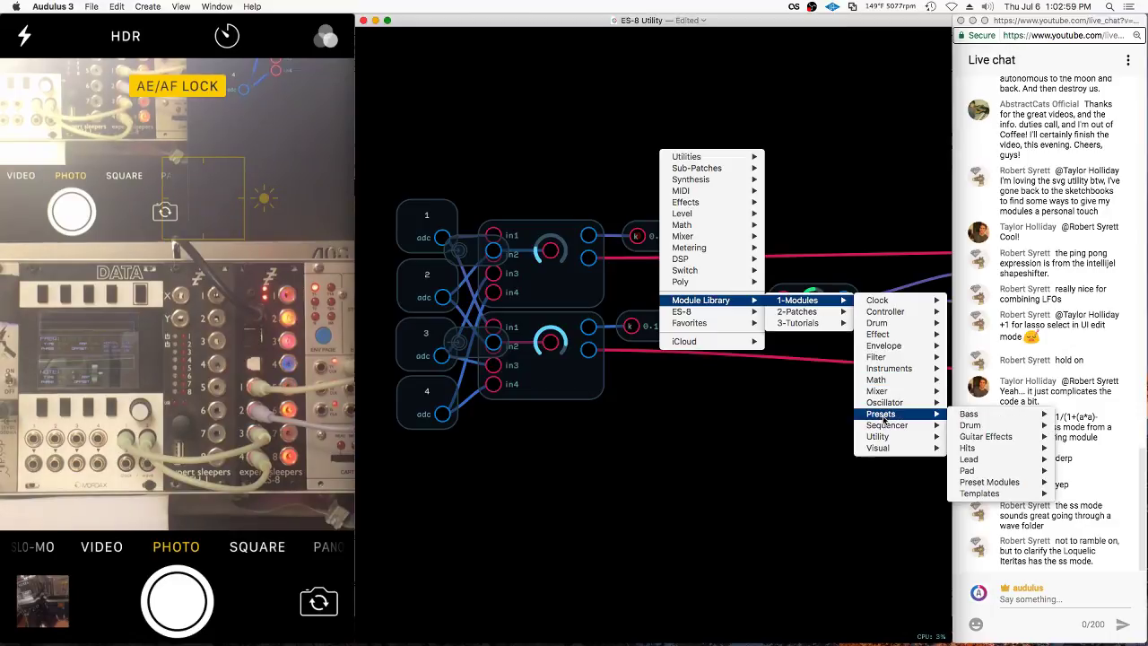
{"action": "mouse_move", "coordinate": [884, 437]}
{"action": "mouse_move", "coordinate": [1022, 540]}
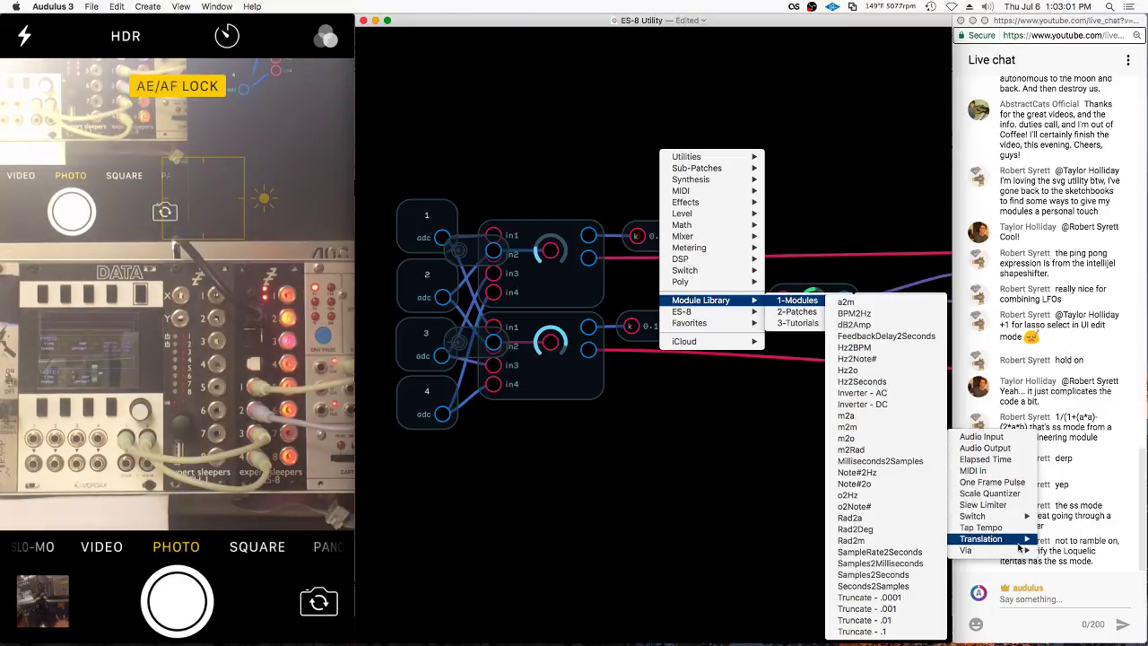
{"action": "left_click", "coordinate": [903, 619]}
{"action": "left_click_drag", "start_coordinate": [715, 345], "coordinate": [720, 299]}
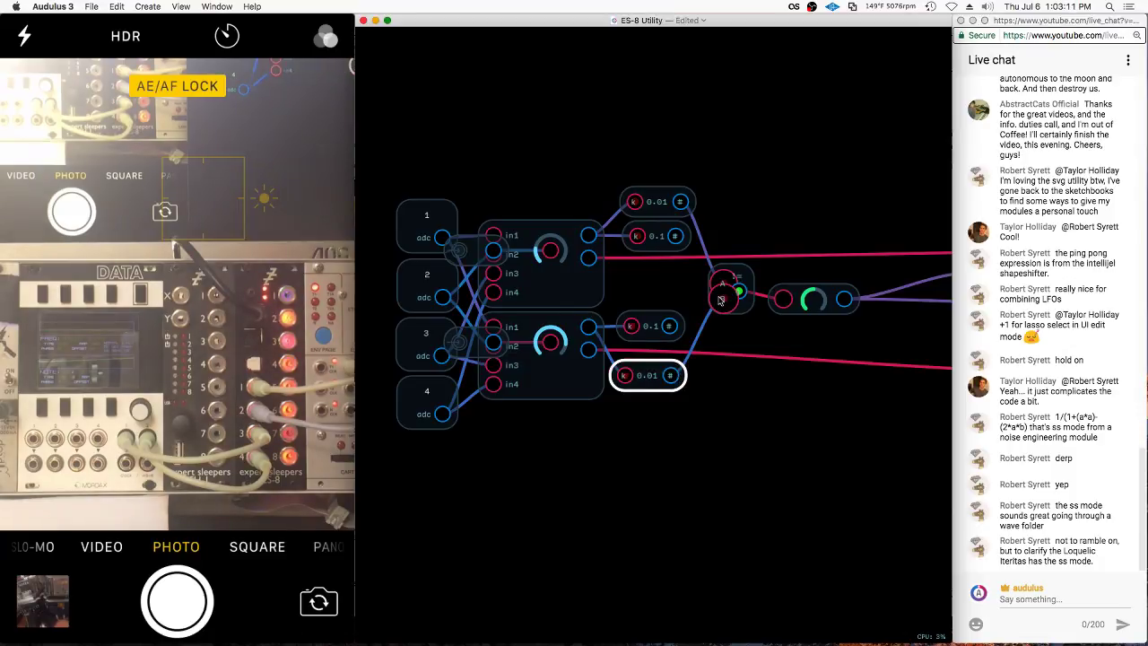
Undo four times to remove the 0.01 nodes, restoring the 0.1 comparator inputs
{"action": "key", "text": "ctrl+z"}
{"action": "key", "text": "ctrl+z"}
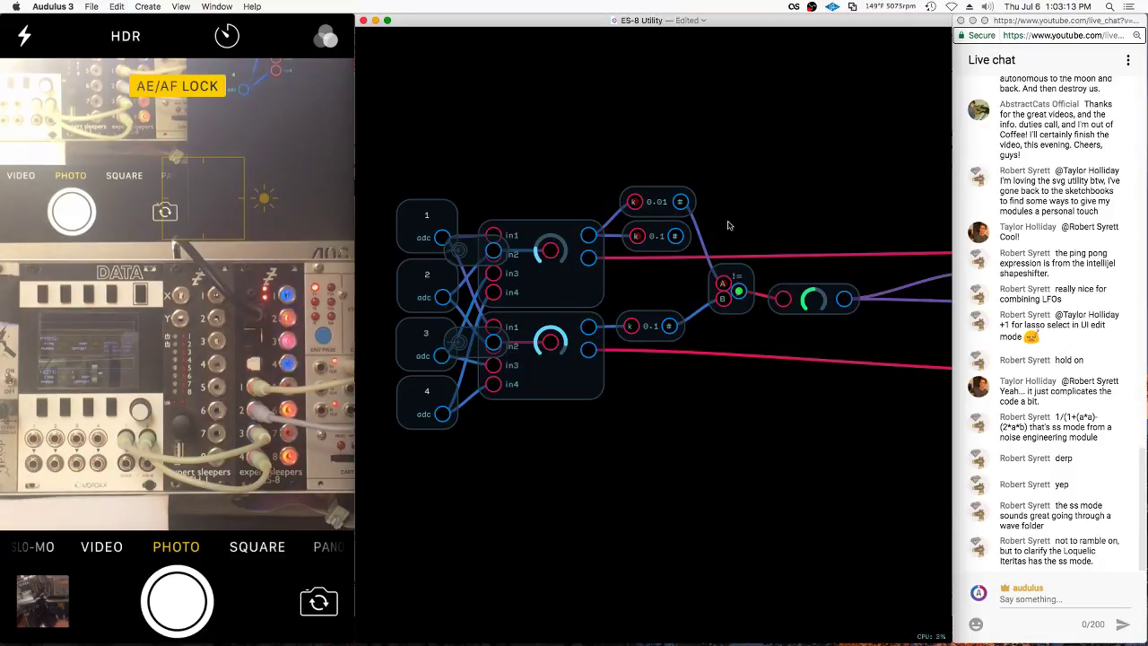
{"action": "key", "text": "ctrl+z"}
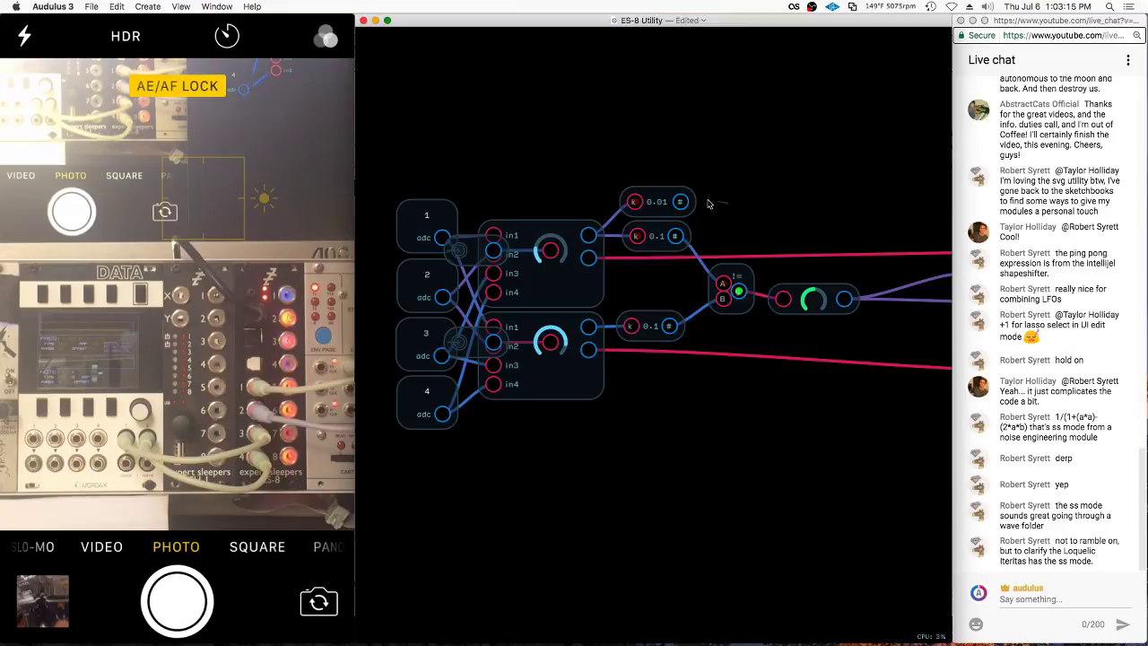
{"action": "key", "text": "ctrl+z"}
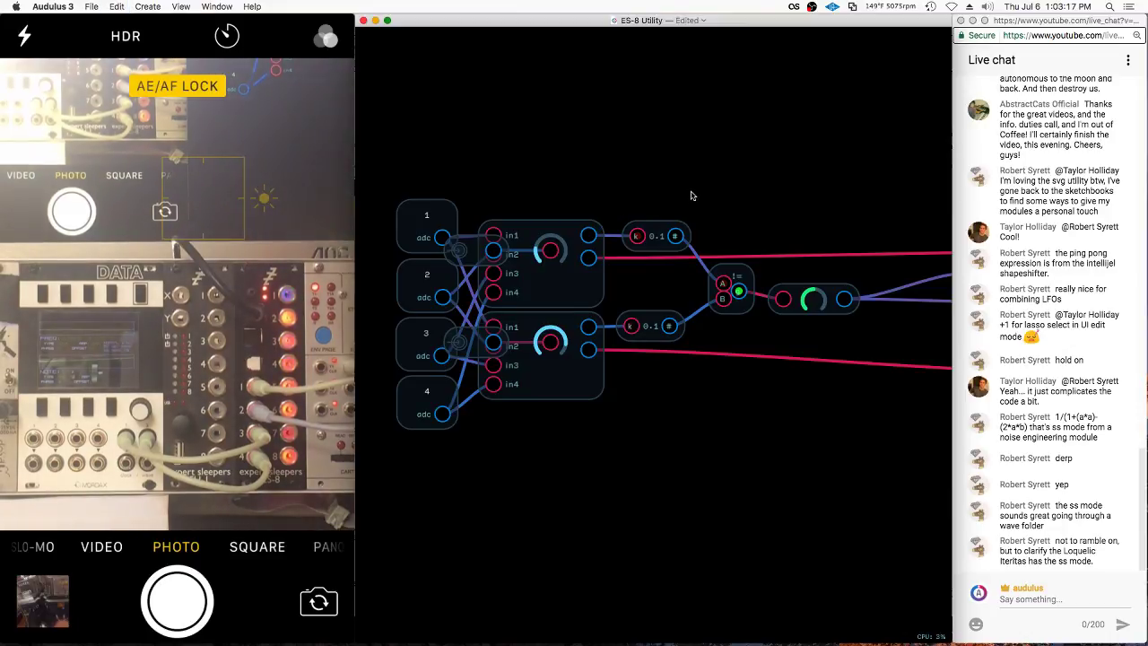
{"action": "key", "text": "ctrl+z"}
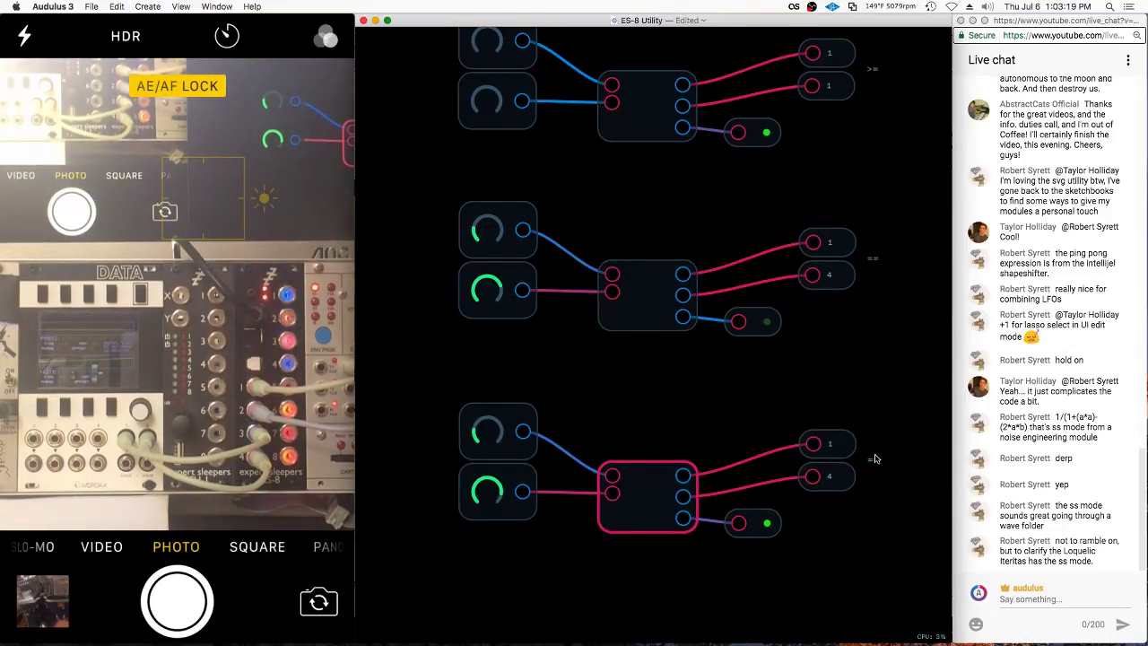
Open the options for the bottom == label to edit its text
{"action": "right_click", "coordinate": [875, 459]}
{"action": "left_click", "coordinate": [897, 532]}
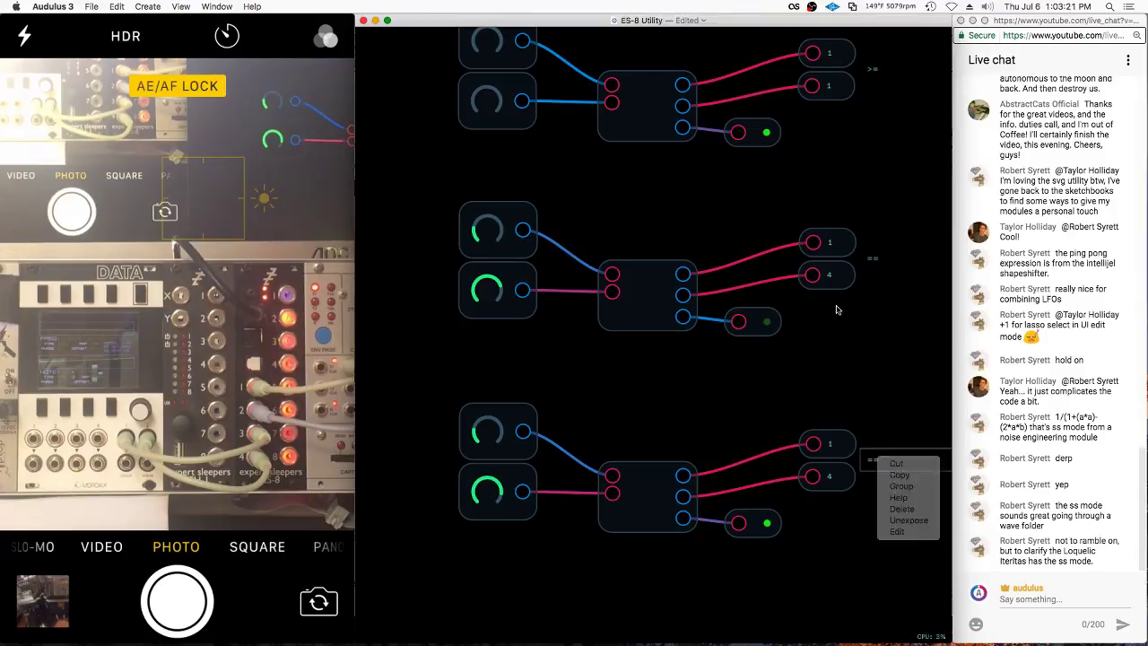
{"action": "right_click", "coordinate": [841, 339]}
{"action": "key", "text": "ctrl+z"}
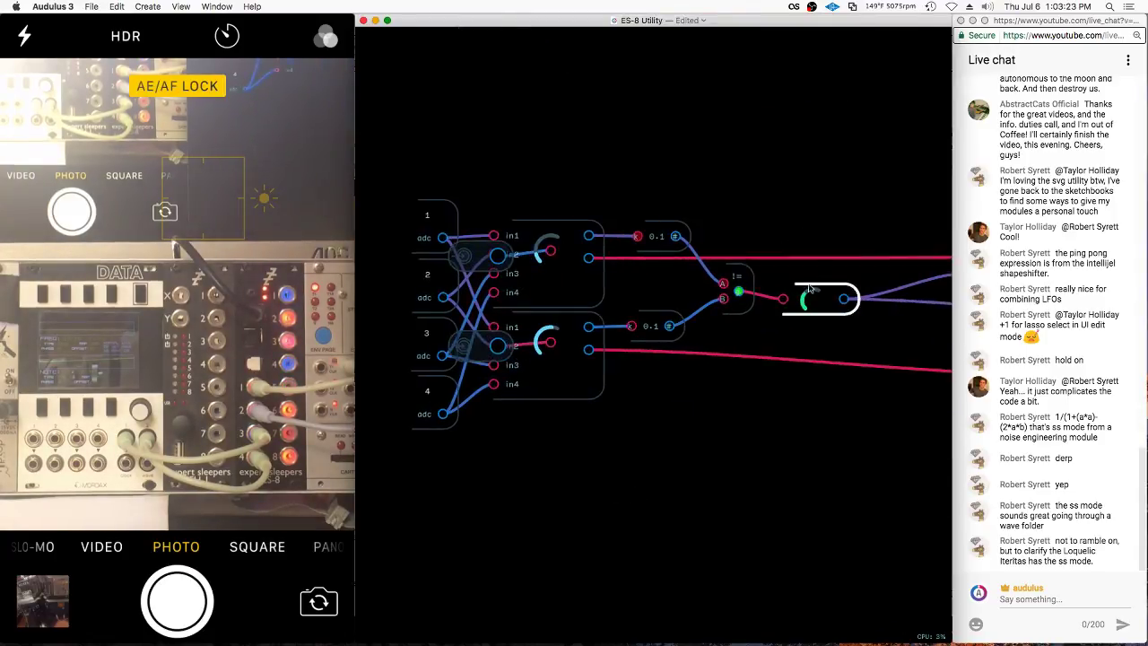
{"action": "right_click", "coordinate": [870, 459]}
Change the bottom comparator's label from == to !=
{"action": "left_click", "coordinate": [897, 531]}
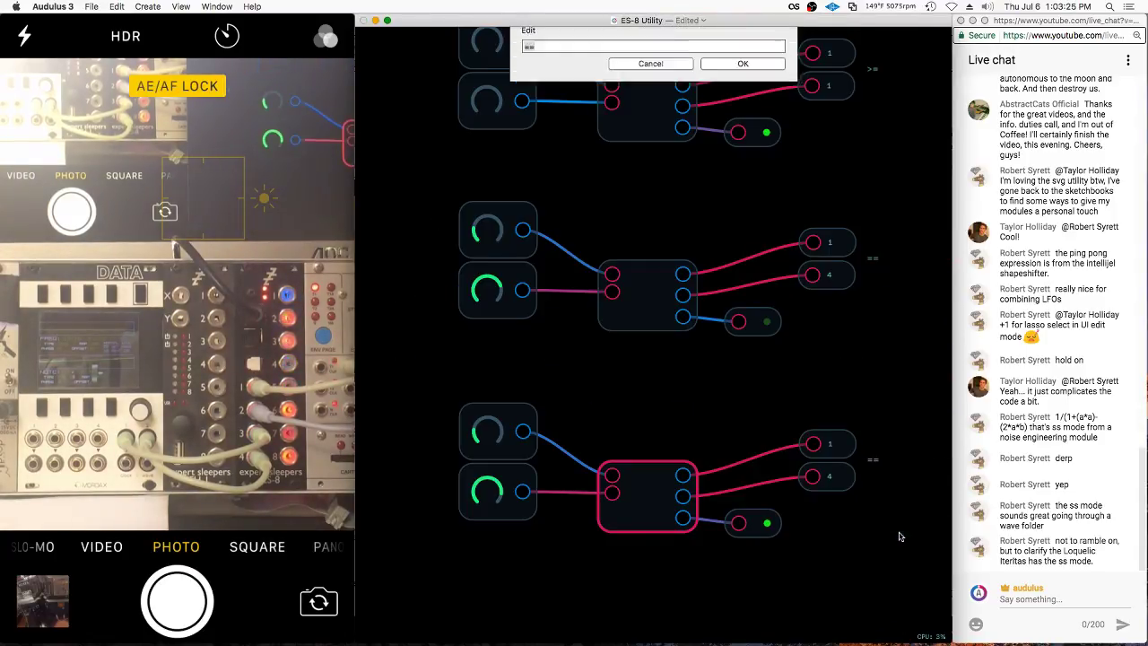
{"action": "key", "text": "Escape"}
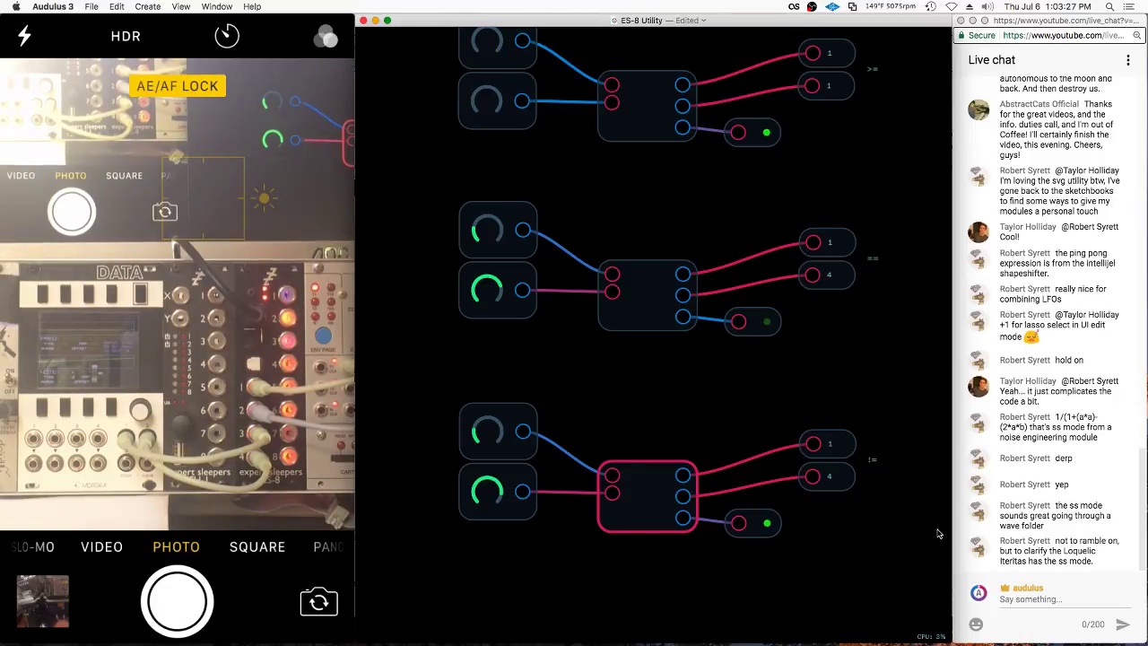
{"action": "left_click", "coordinate": [840, 504]}
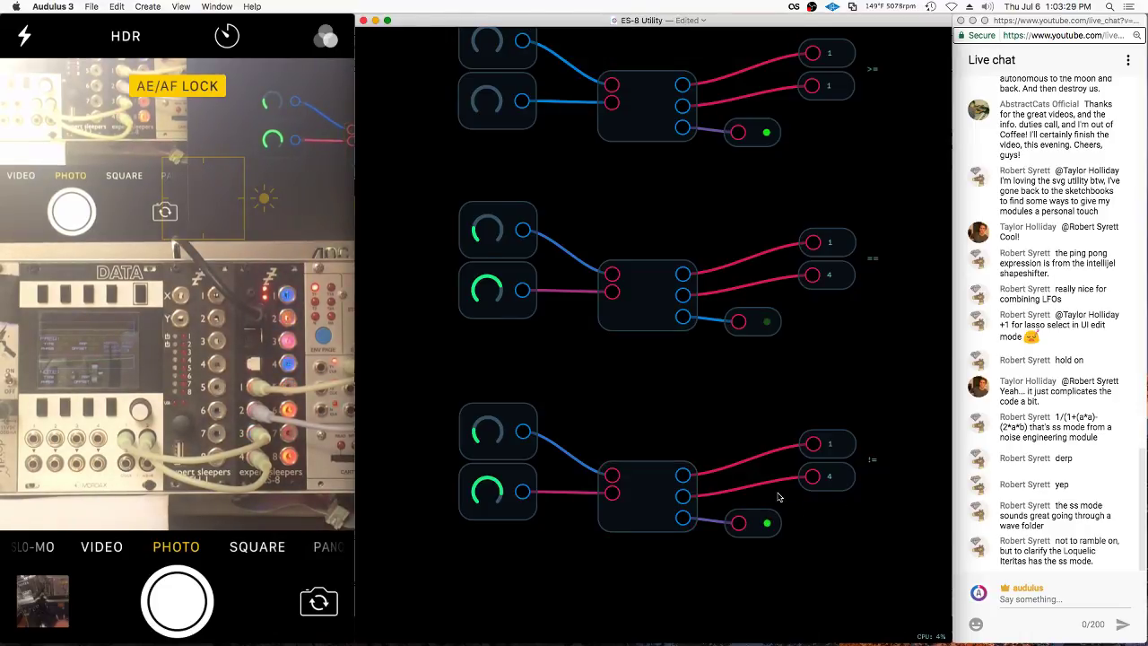
On the front panel, line up the != knob and lower the 1 label to match the 4
{"action": "double_click", "coordinate": [779, 500]}
{"action": "left_click", "coordinate": [756, 456]}
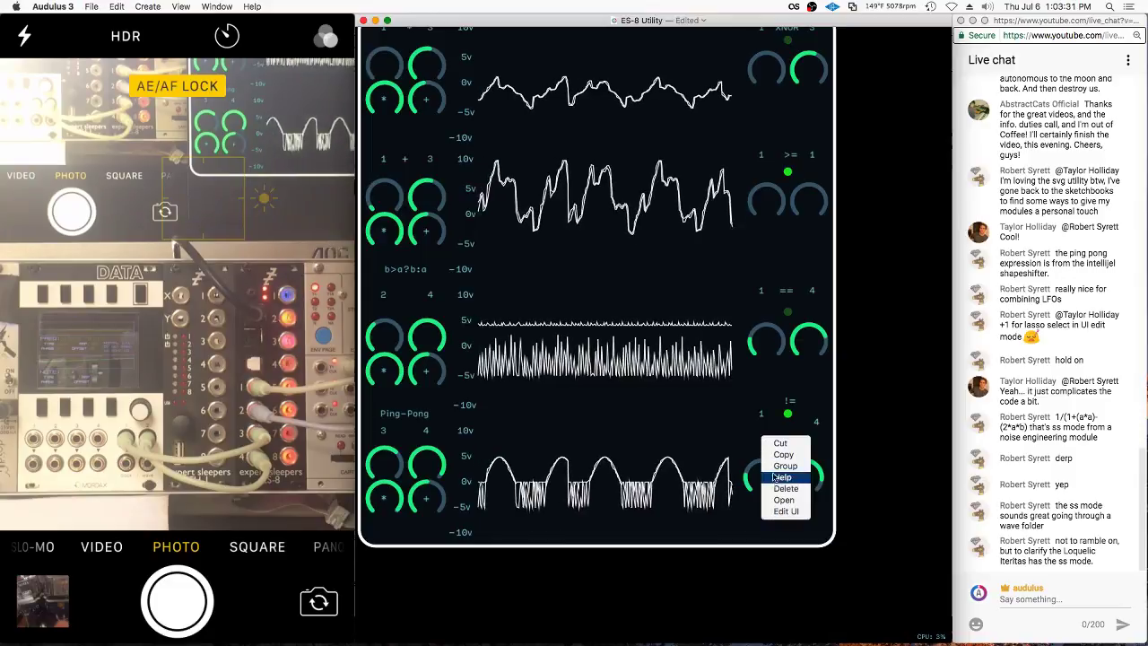
{"action": "left_click", "coordinate": [766, 474]}
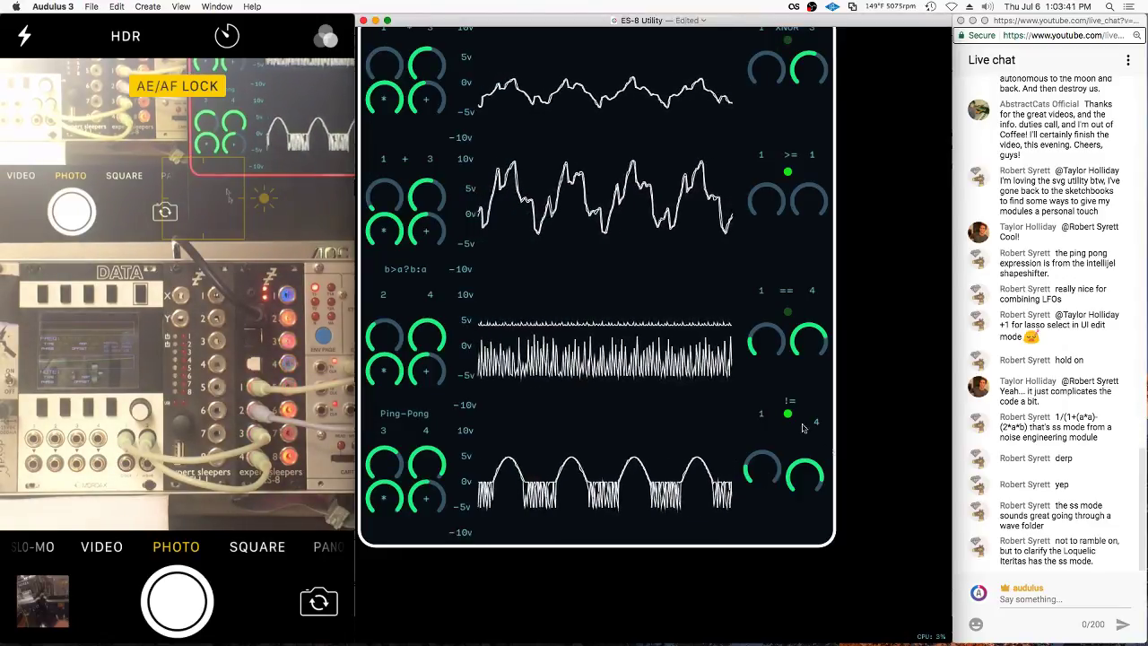
{"action": "left_click_drag", "start_coordinate": [797, 478], "coordinate": [799, 469]}
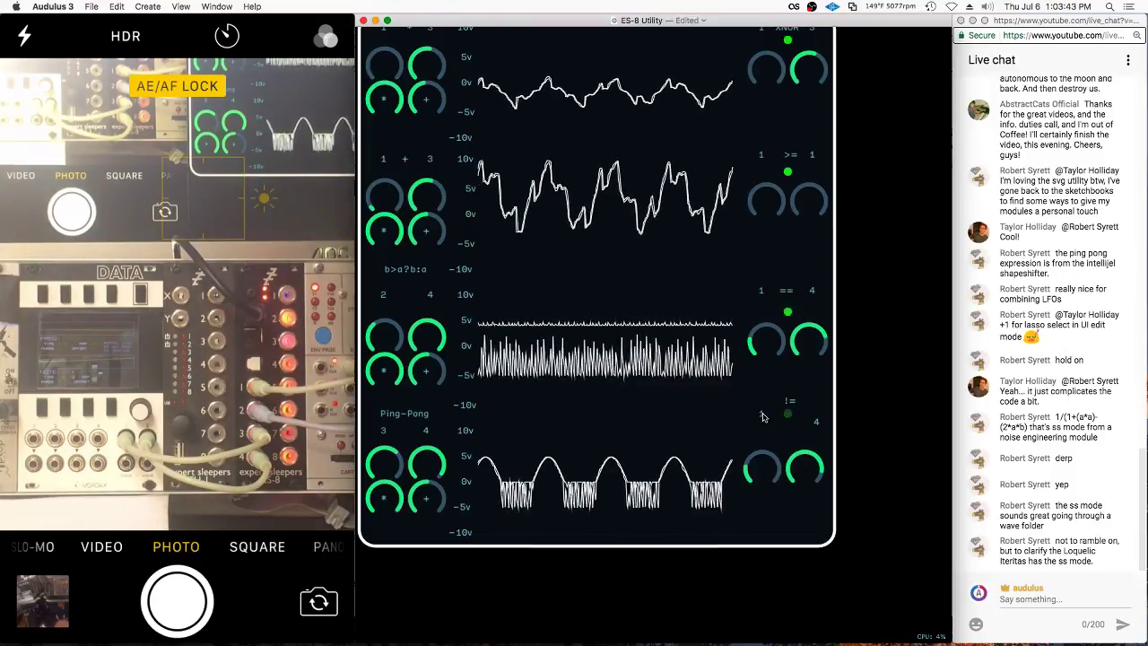
{"action": "left_click_drag", "start_coordinate": [761, 413], "coordinate": [799, 426]}
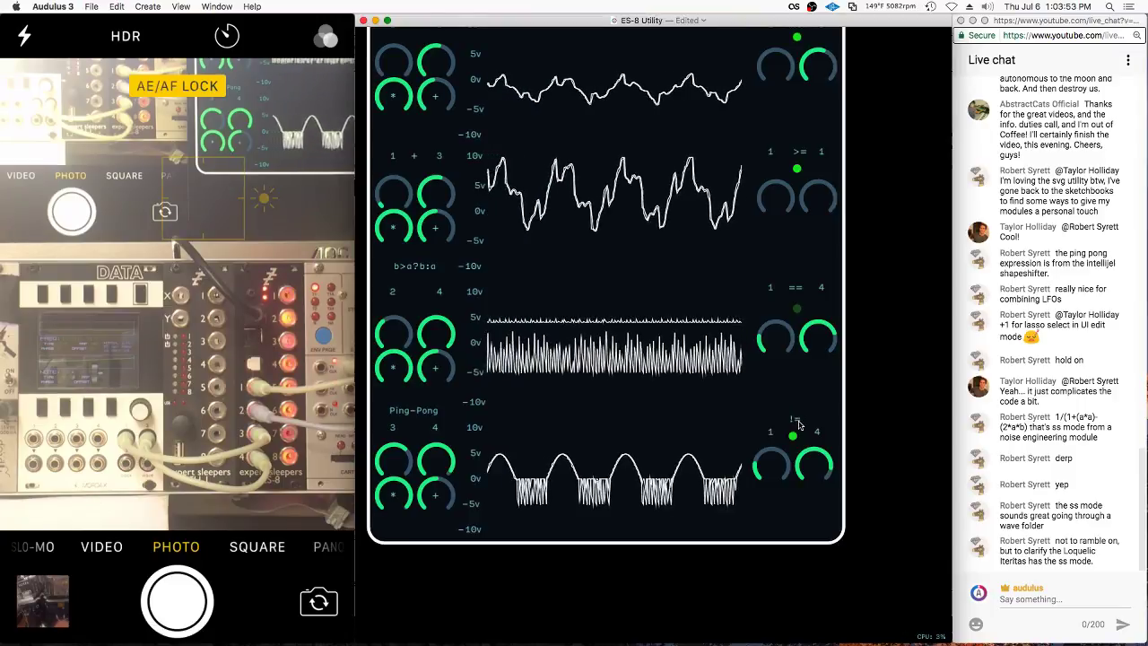
{"action": "scroll", "coordinate": [771, 426], "scroll_direction": "down", "scroll_amount": 1}
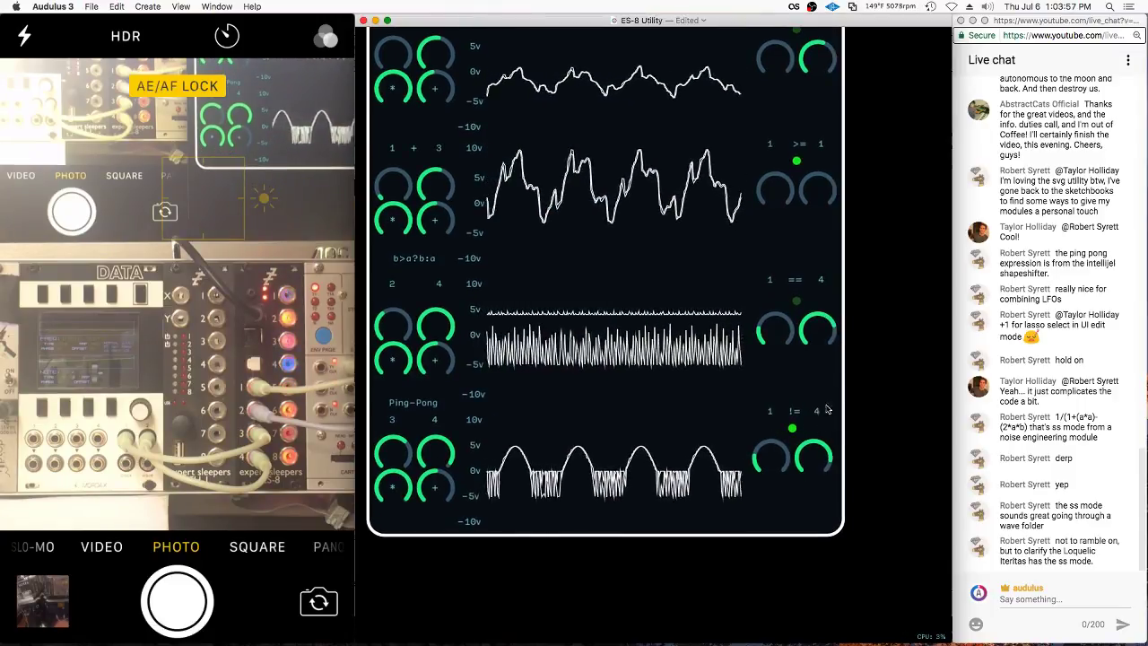
{"action": "scroll", "coordinate": [818, 426], "scroll_direction": "up", "scroll_amount": 3}
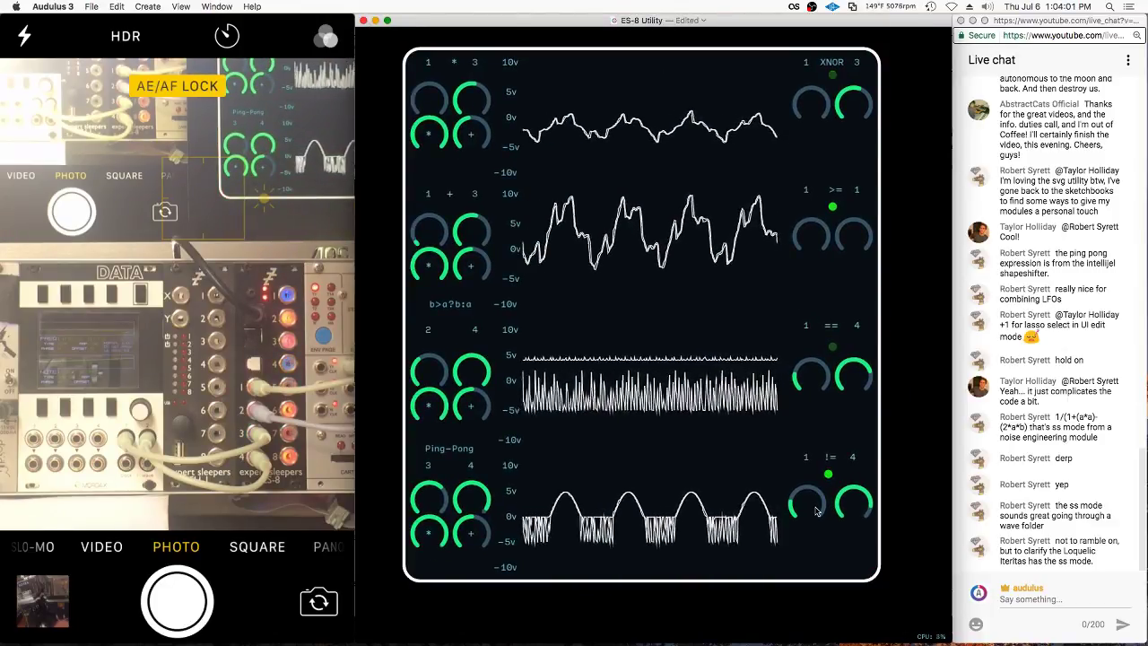
Inside the module's patch, add a Text node from Utilities and move it lower
{"action": "double_click", "coordinate": [840, 288]}
{"action": "scroll", "coordinate": [840, 289], "scroll_direction": "down", "scroll_amount": 10}
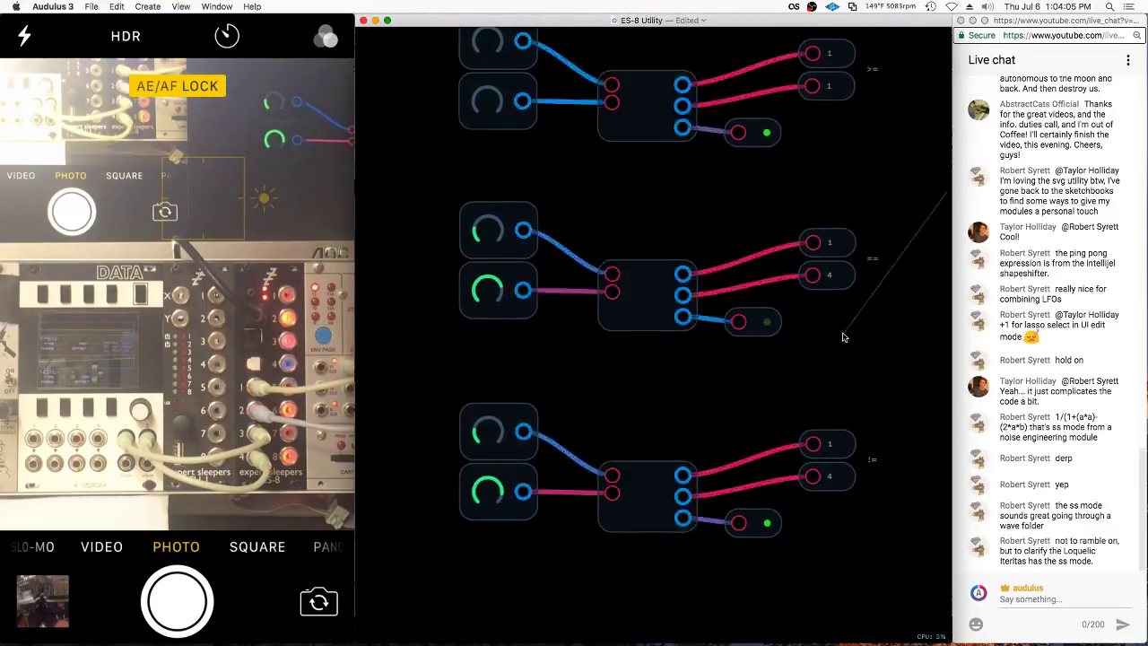
{"action": "scroll", "coordinate": [681, 88], "scroll_direction": "up", "scroll_amount": 5}
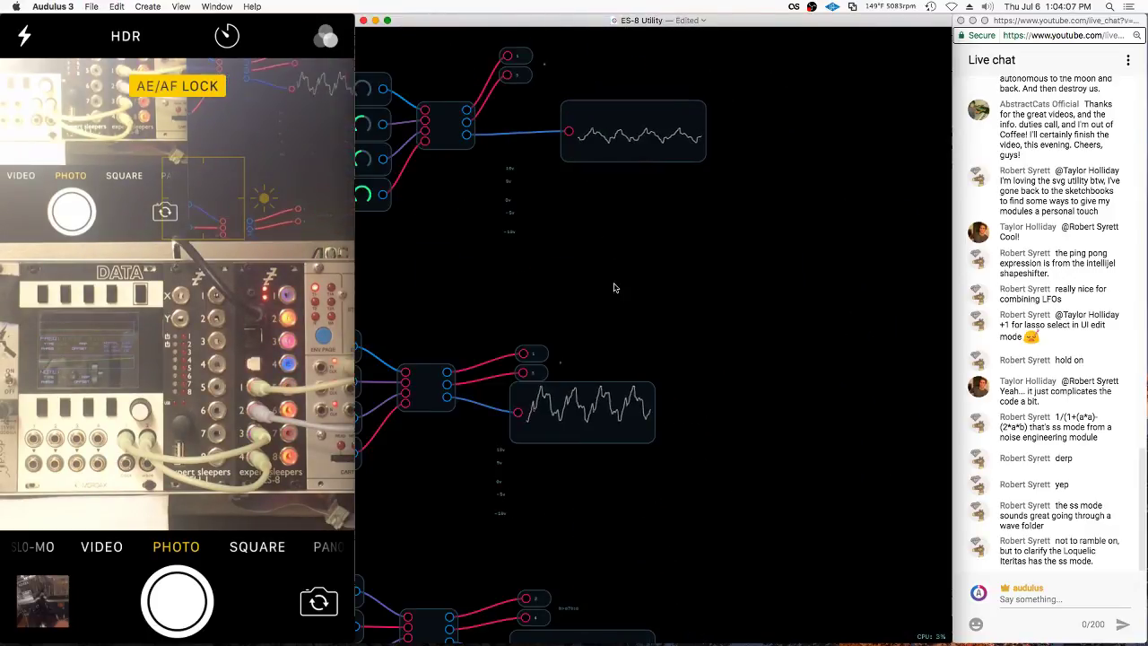
{"action": "scroll", "coordinate": [616, 287], "scroll_direction": "down", "scroll_amount": 3}
{"action": "scroll", "coordinate": [628, 82], "scroll_direction": "down", "scroll_amount": 5}
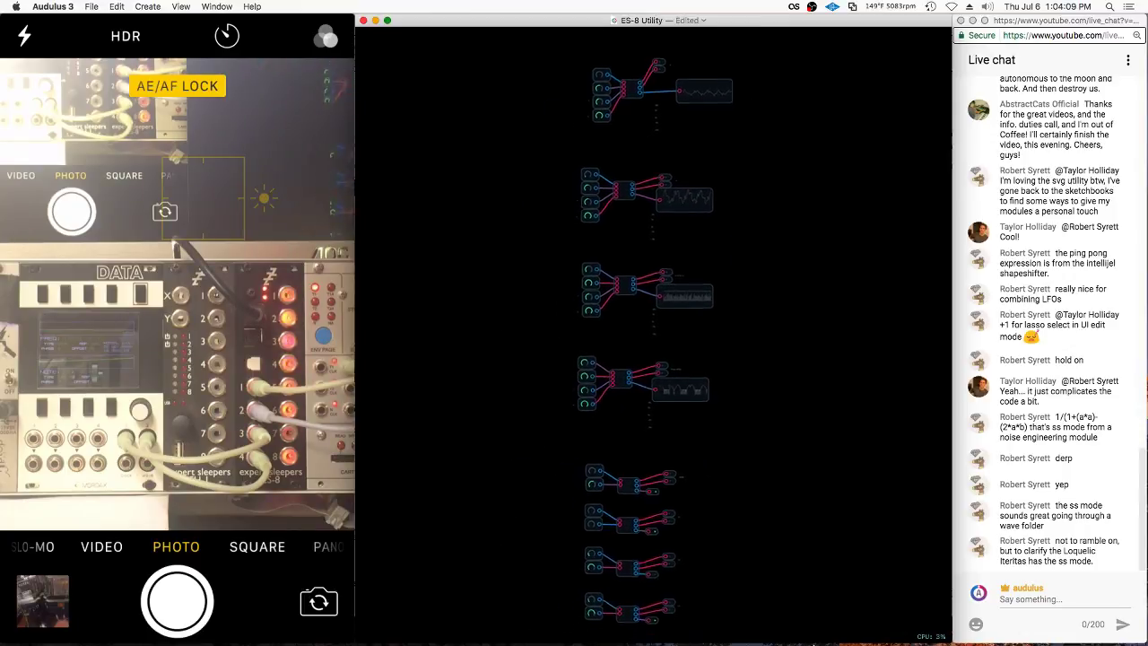
{"action": "scroll", "coordinate": [763, 174], "scroll_direction": "up", "scroll_amount": 10}
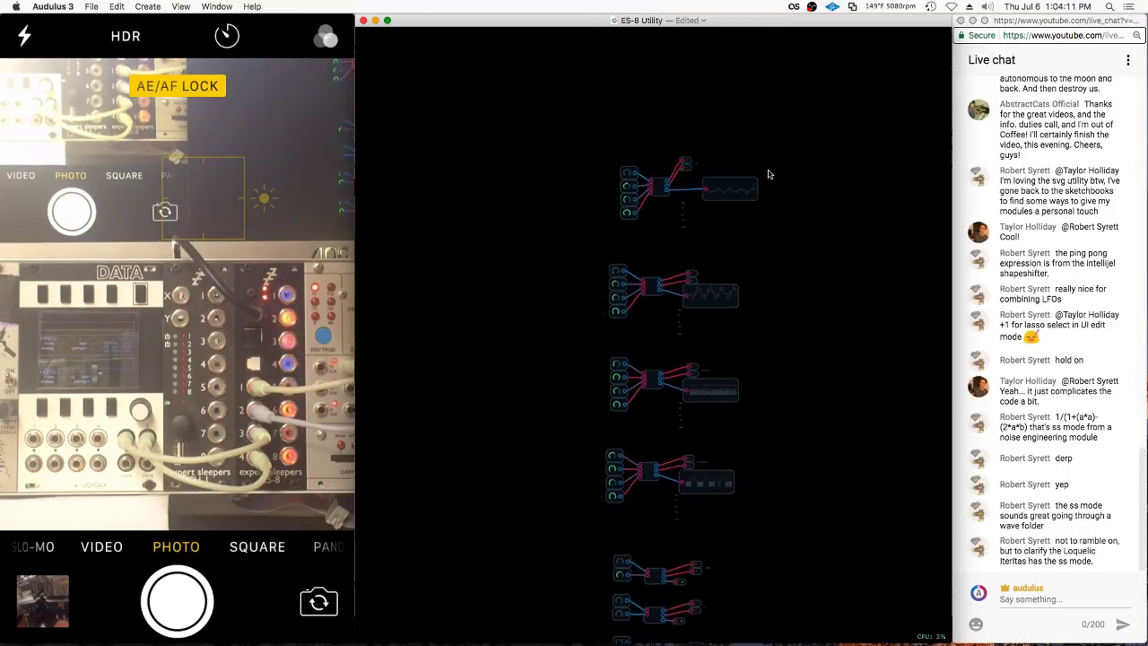
{"action": "right_click", "coordinate": [652, 281]}
{"action": "mouse_move", "coordinate": [665, 288]}
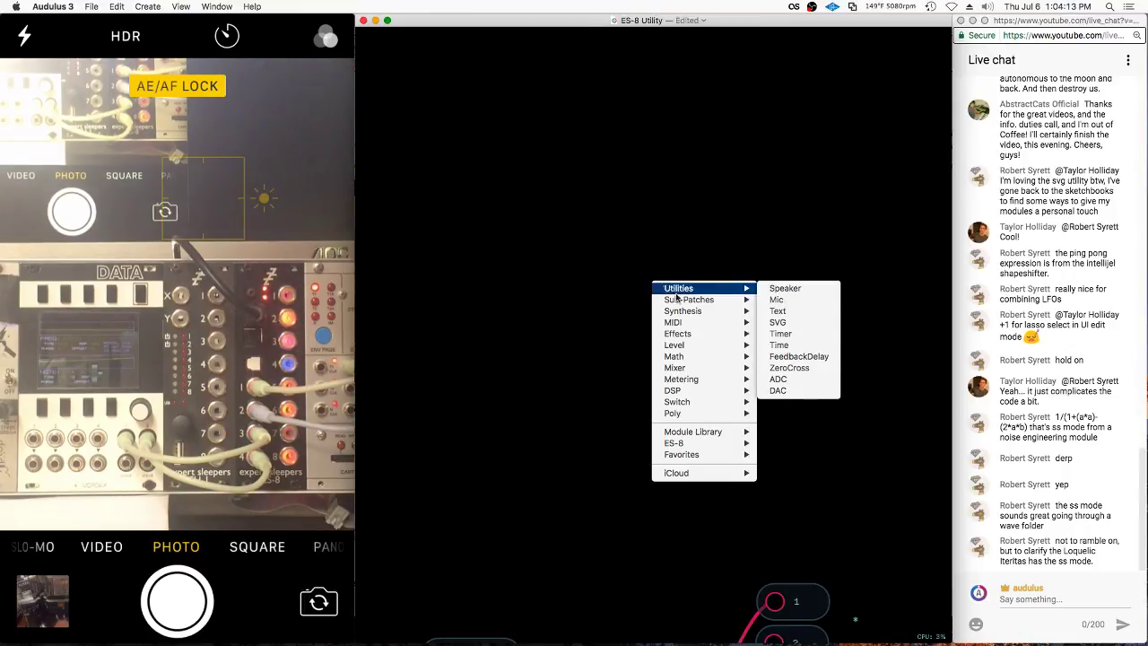
{"action": "left_click", "coordinate": [814, 311]}
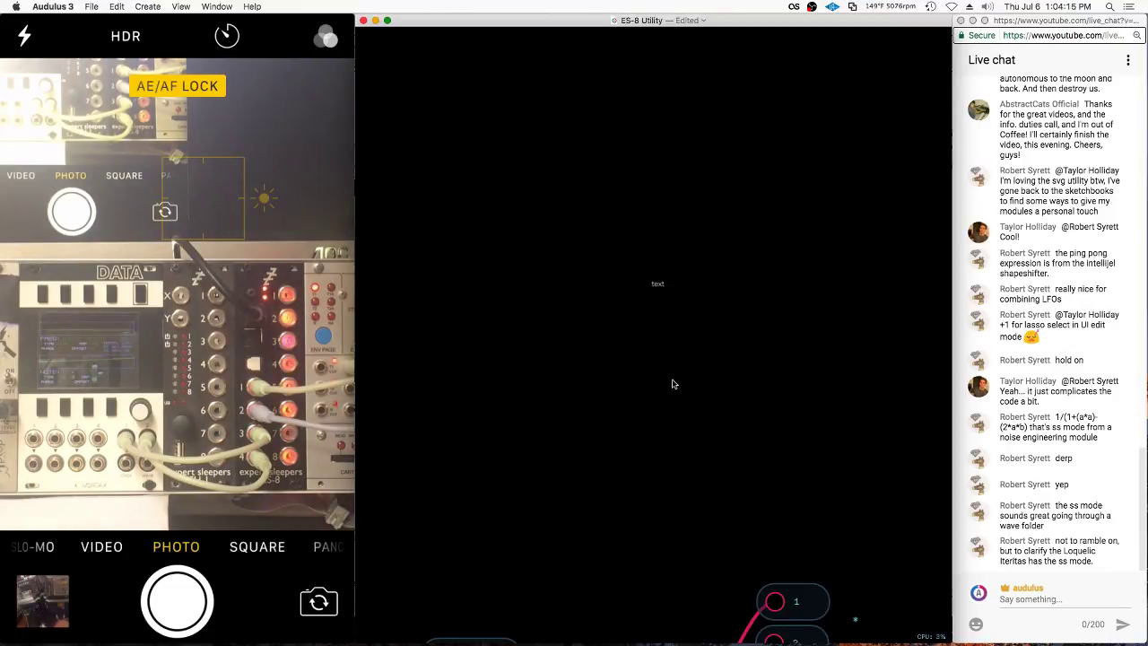
{"action": "left_click_drag", "start_coordinate": [660, 287], "coordinate": [661, 367]}
Edit the text node to read Math Class
{"action": "right_click", "coordinate": [661, 367]}
{"action": "left_click", "coordinate": [686, 432]}
{"action": "right_click", "coordinate": [661, 367]}
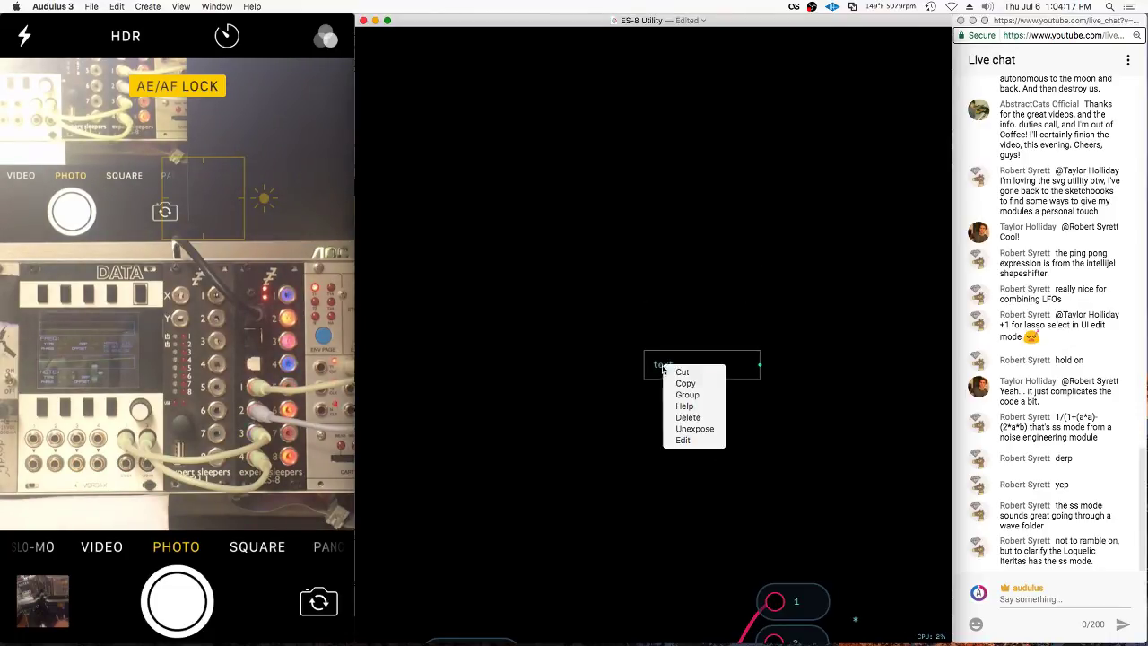
{"action": "left_click", "coordinate": [681, 440]}
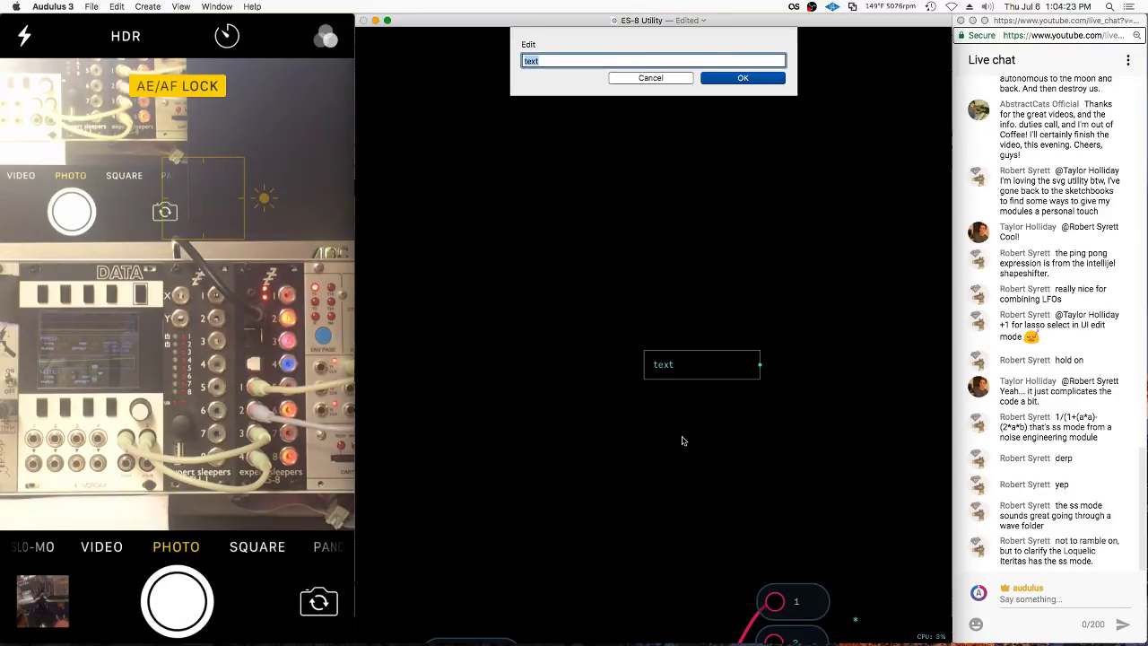
{"action": "key", "text": "BackSpace"}
{"action": "type", "text": "Arith"}
{"action": "key", "text": "super+a"}
{"action": "key", "text": "BackSpace"}
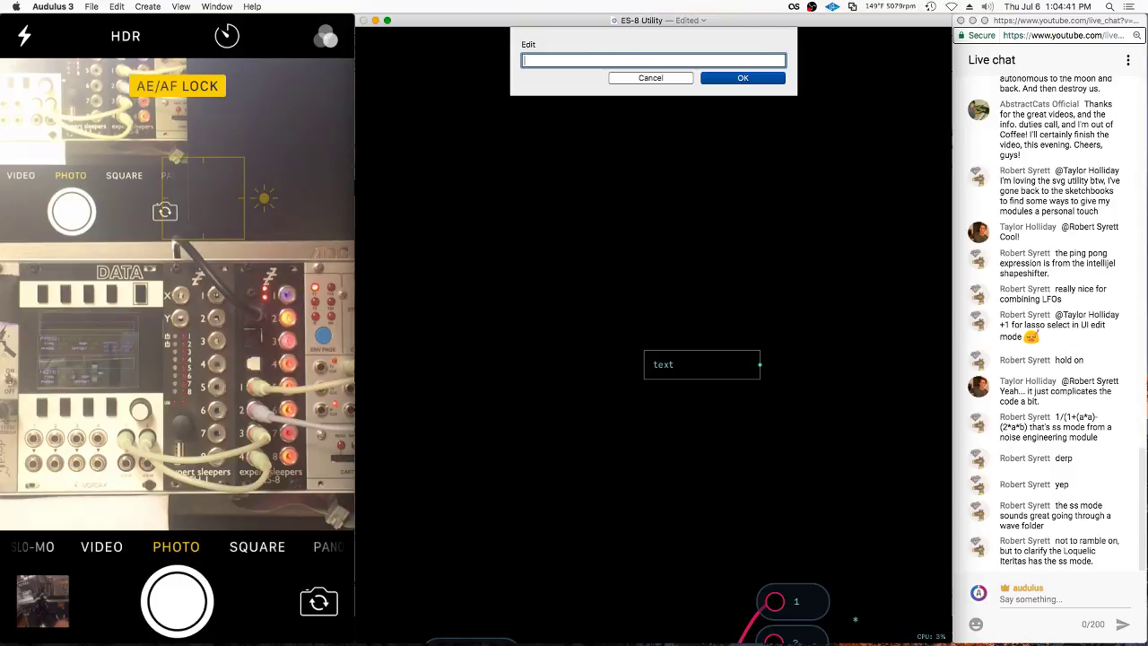
{"action": "type", "text": "ass"}
{"action": "key", "text": "Return"}
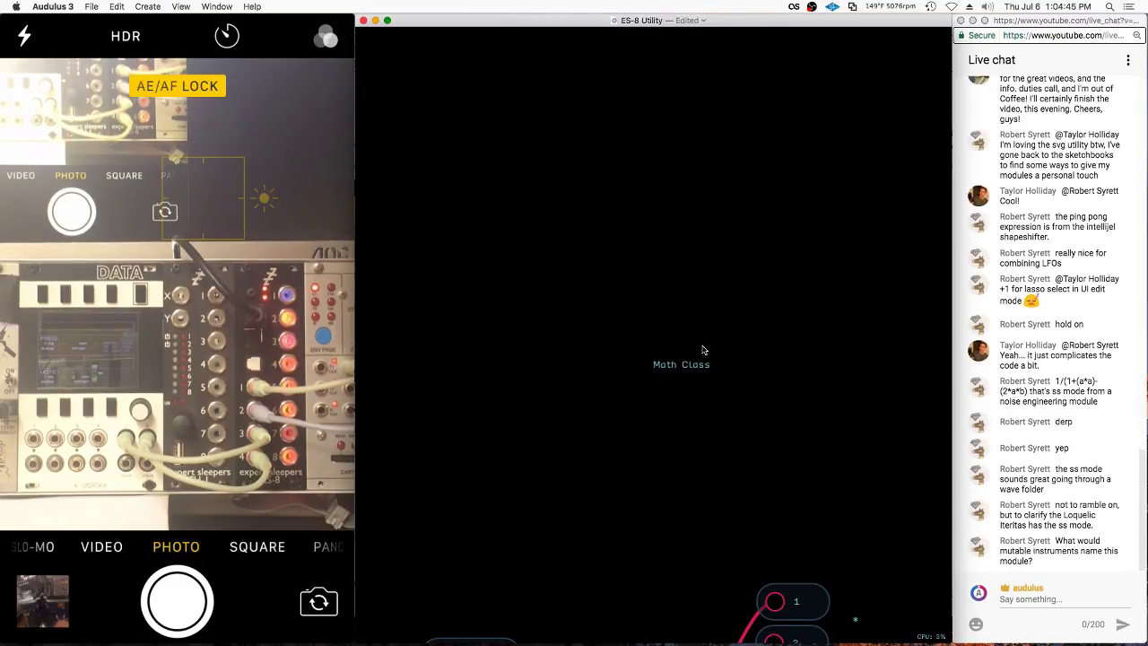
Move the Math Class label to the top of the module's front panel
{"action": "left_click_drag", "start_coordinate": [694, 375], "coordinate": [687, 392]}
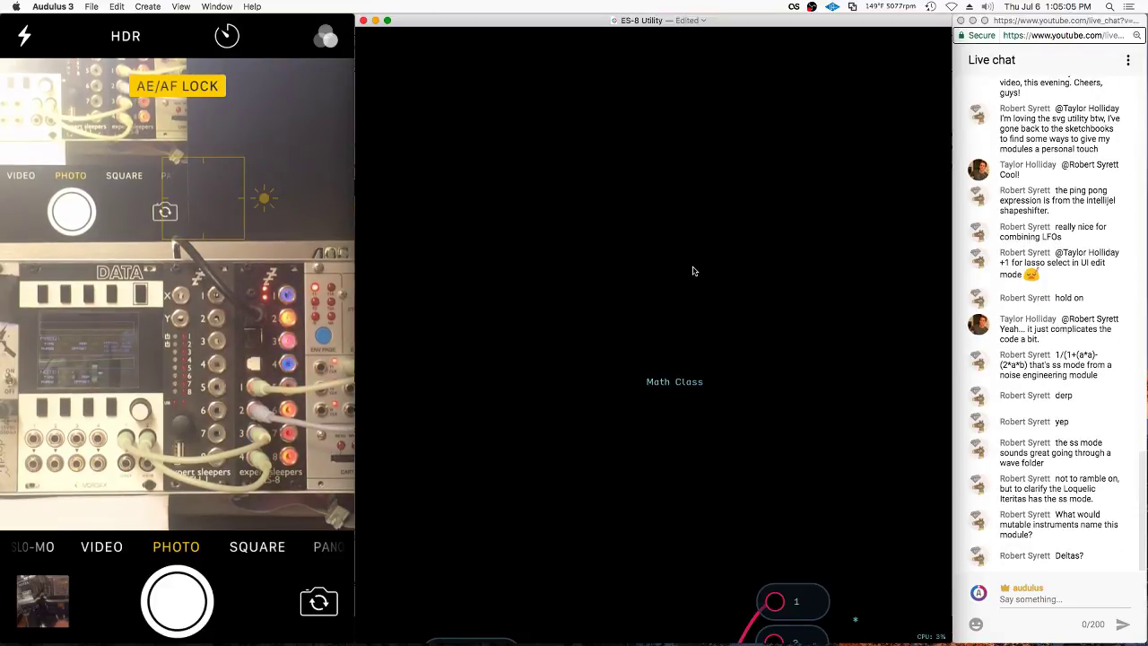
{"action": "double_click", "coordinate": [693, 270]}
{"action": "double_click", "coordinate": [831, 151]}
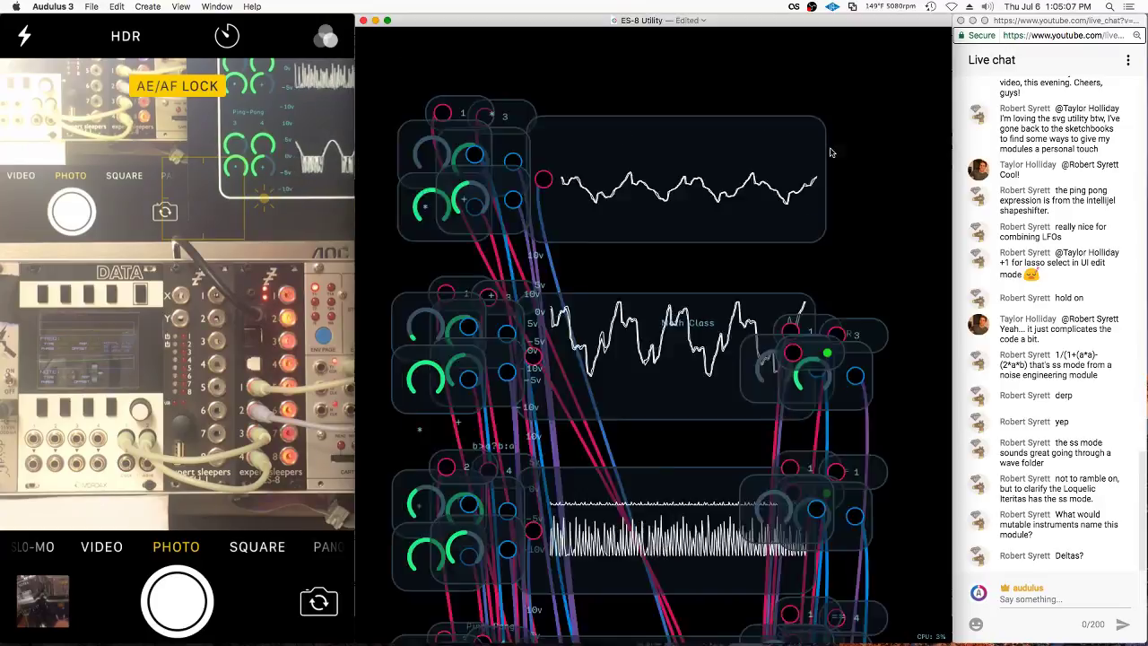
{"action": "right_click", "coordinate": [679, 379]}
{"action": "left_click", "coordinate": [677, 366]}
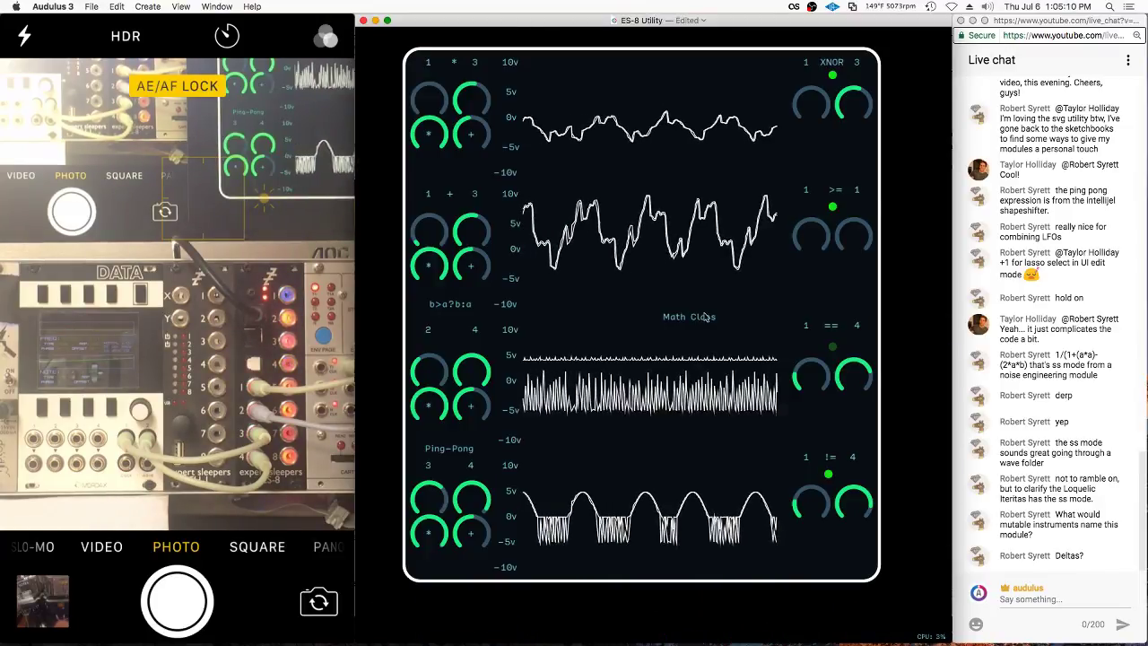
{"action": "right_click", "coordinate": [841, 377]}
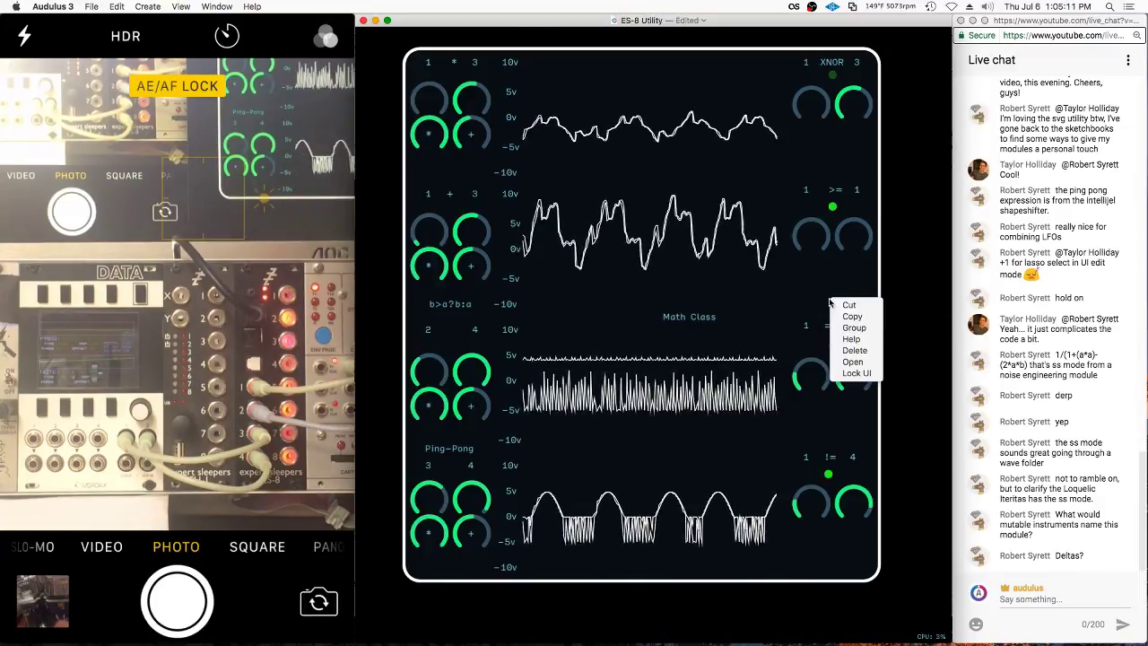
{"action": "left_click", "coordinate": [852, 373]}
{"action": "left_click_drag", "start_coordinate": [687, 316], "coordinate": [648, 48]}
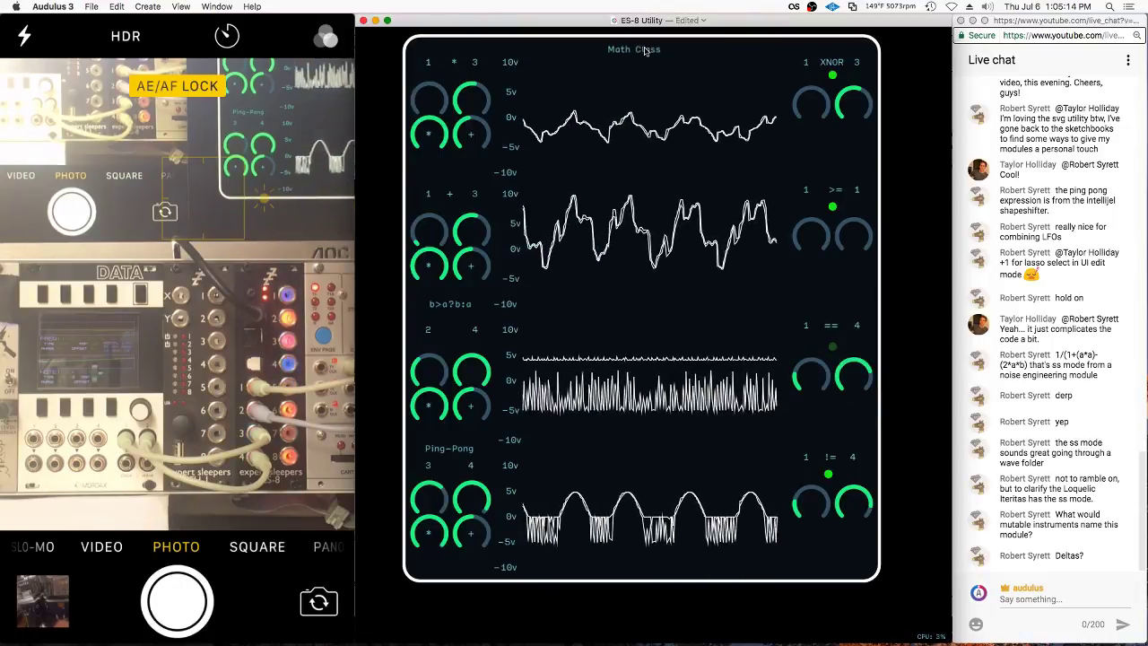
{"action": "left_click", "coordinate": [827, 51]}
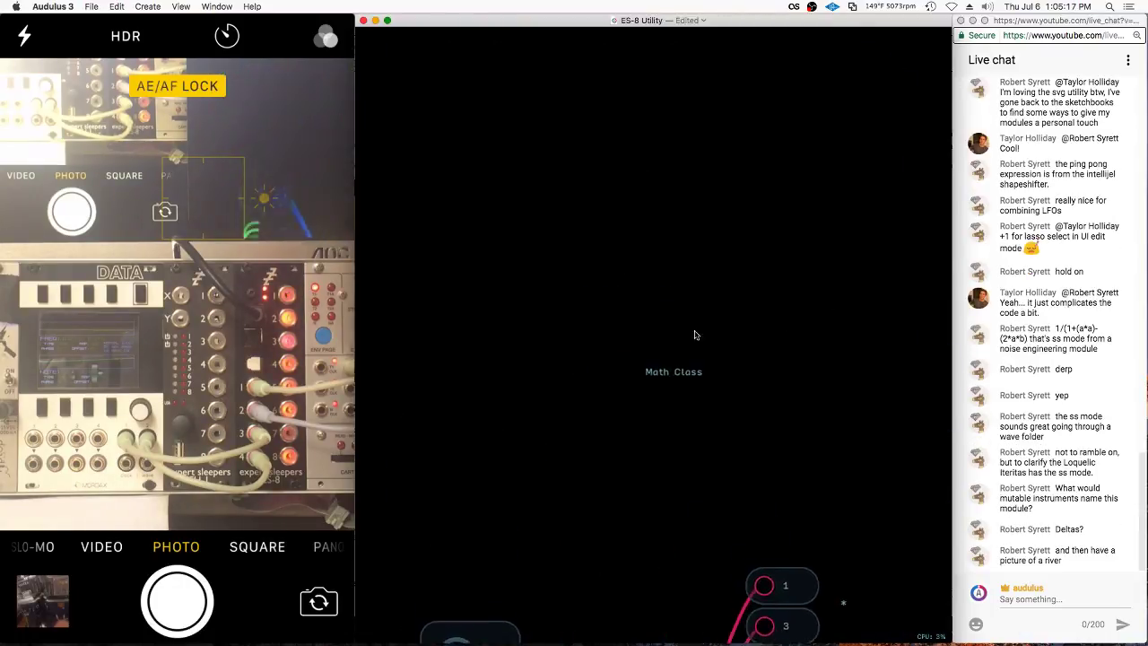
Extend the title to 'Math Class Audulus ES-8 Module' and centre it along the top edge
{"action": "right_click", "coordinate": [673, 382]}
{"action": "left_click", "coordinate": [694, 456]}
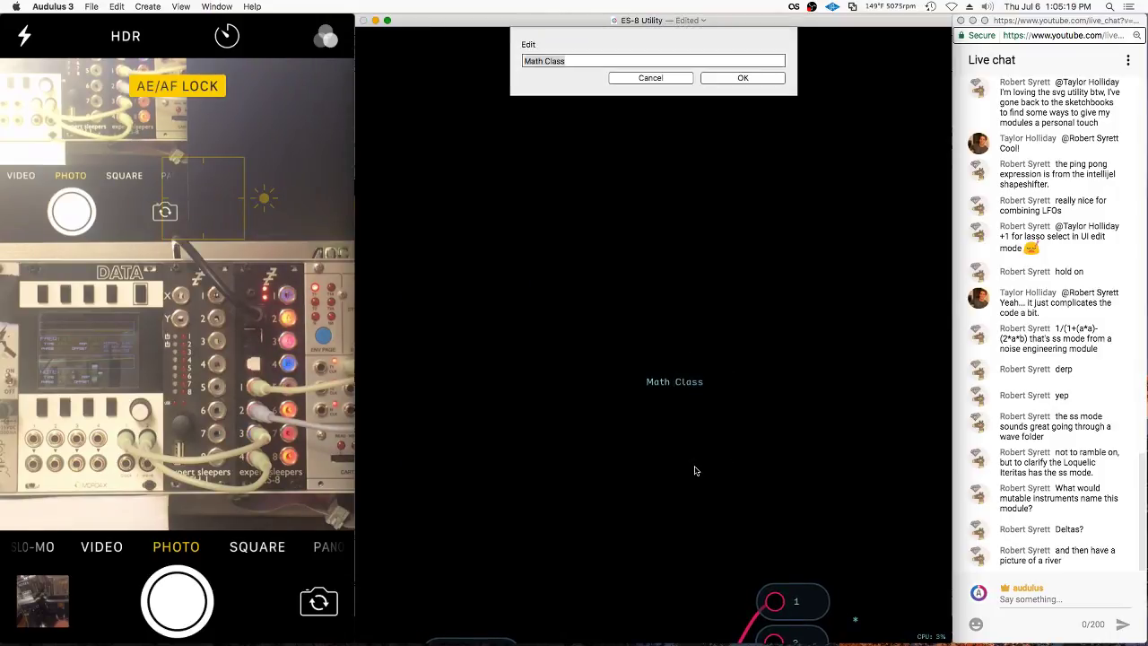
{"action": "type", "text": "Audulus "}
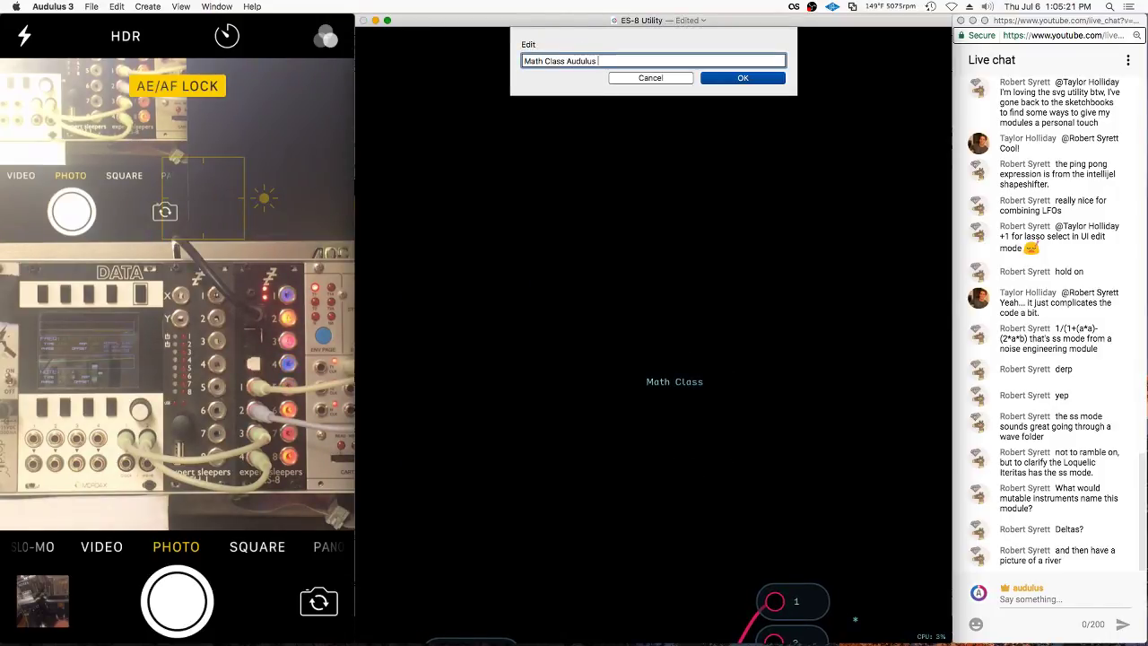
{"action": "type", "text": "ES-8 Module"}
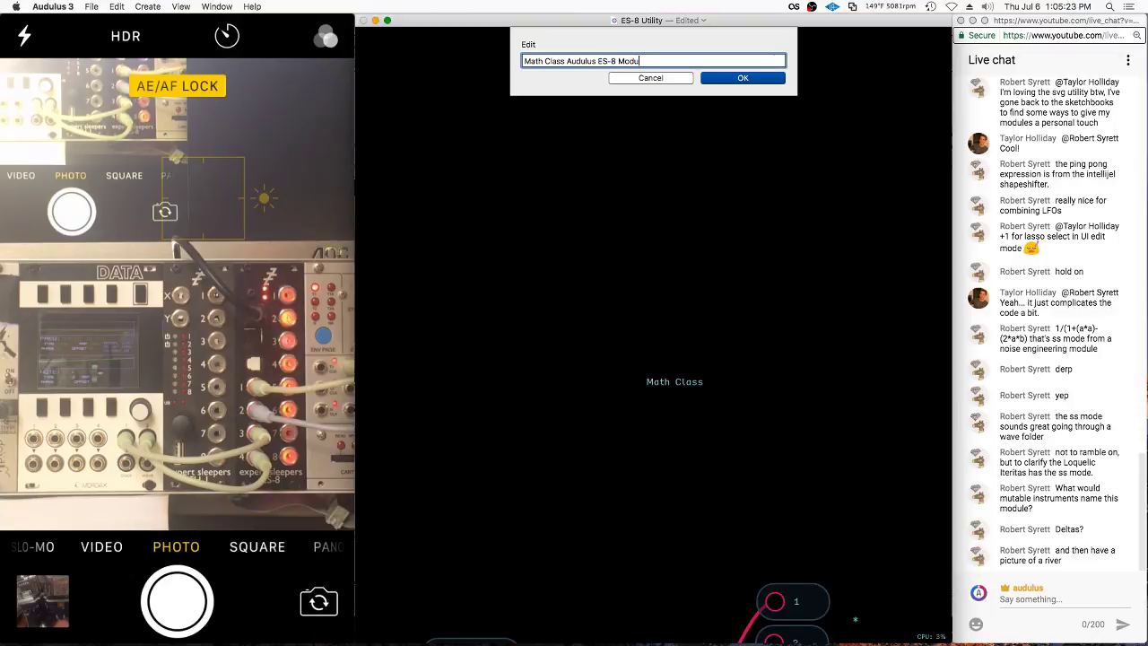
{"action": "key", "text": "Return"}
{"action": "left_click_drag", "start_coordinate": [726, 52], "coordinate": [668, 51]}
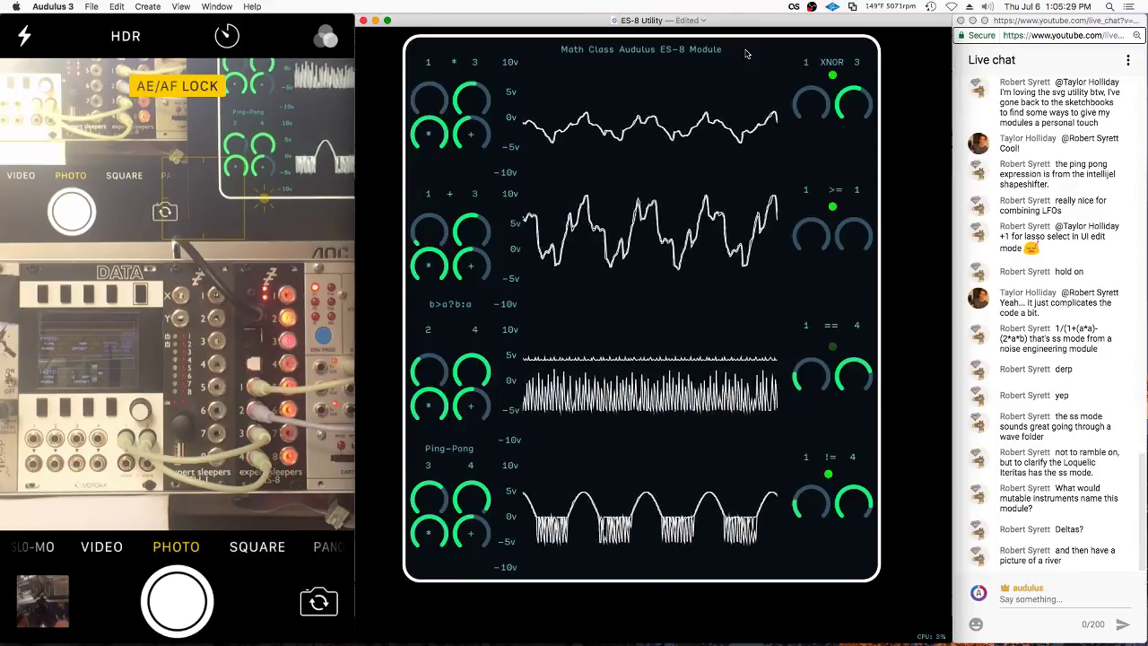
{"action": "scroll", "coordinate": [745, 52], "scroll_direction": "up", "scroll_amount": 2}
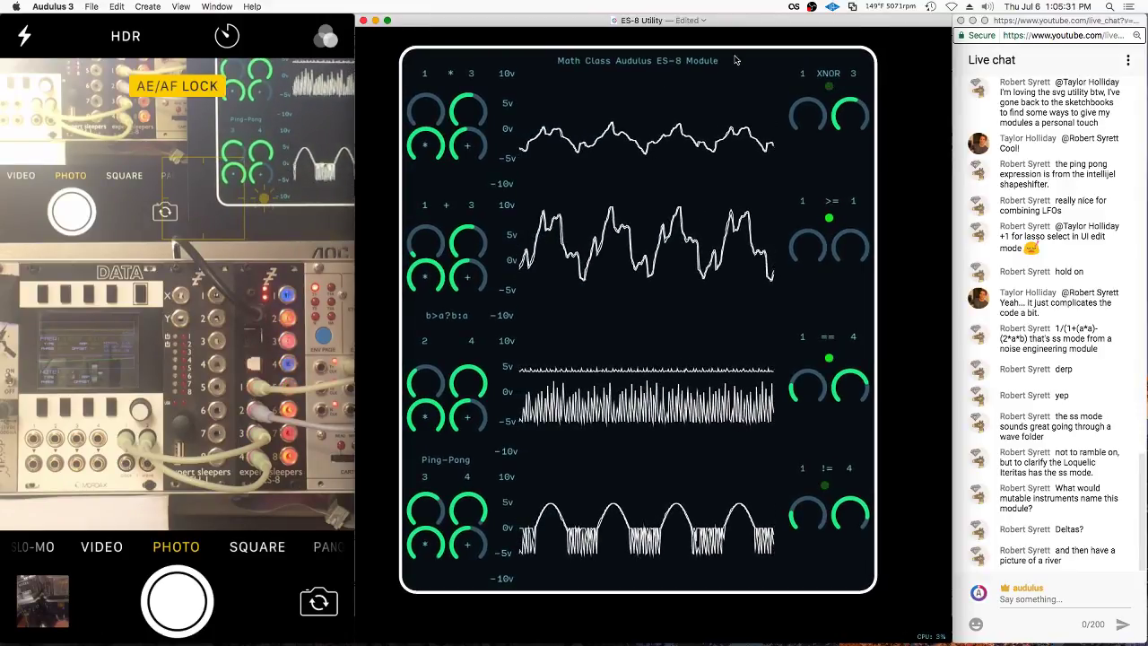
Insert 'Expert Sleepers' after Audulus in the title and keep it centred
{"action": "double_click", "coordinate": [734, 60]}
{"action": "right_click", "coordinate": [753, 375]}
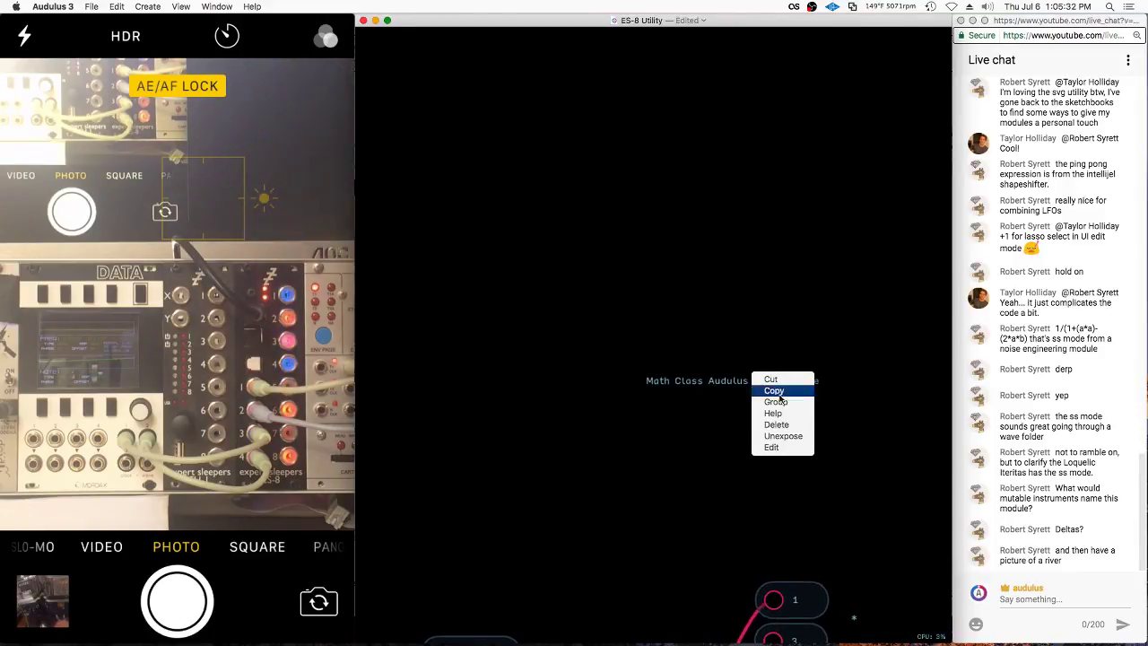
{"action": "left_click", "coordinate": [782, 447]}
{"action": "left_click", "coordinate": [603, 60]}
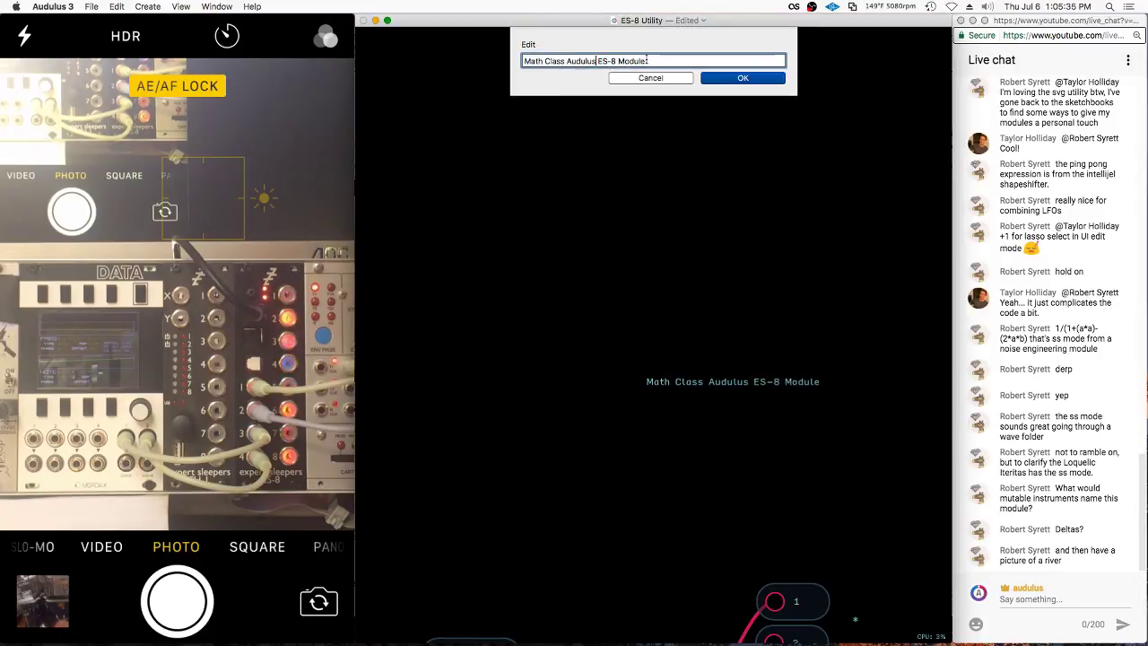
{"action": "type", "text": "Expert Sle"}
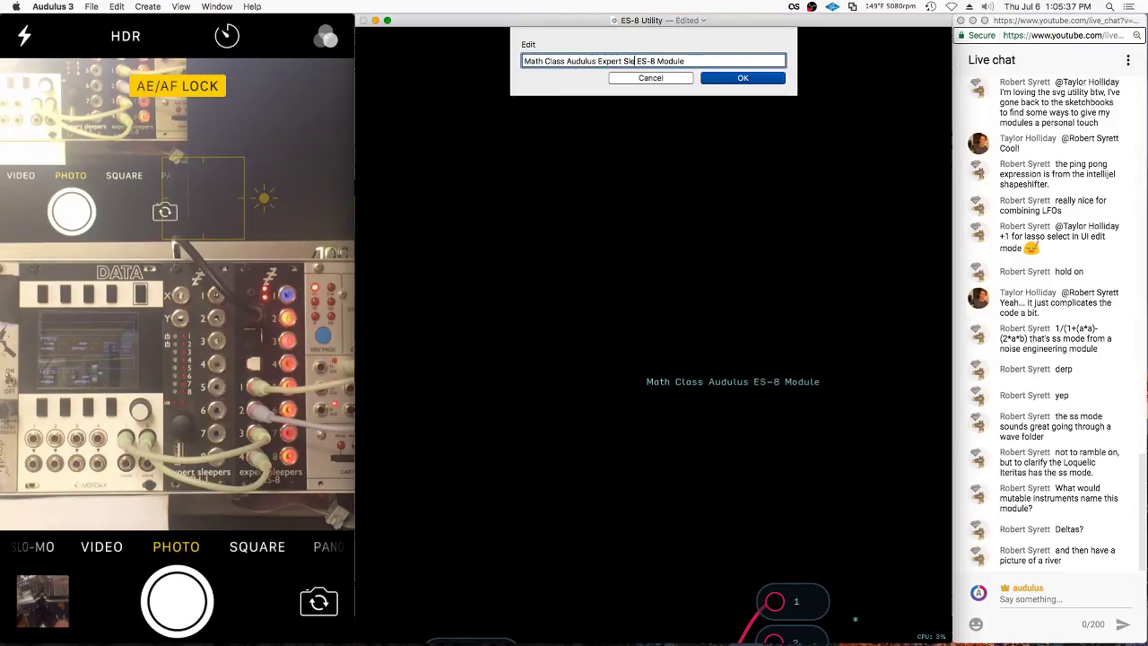
{"action": "type", "text": "epers"}
{"action": "key", "text": "Return"}
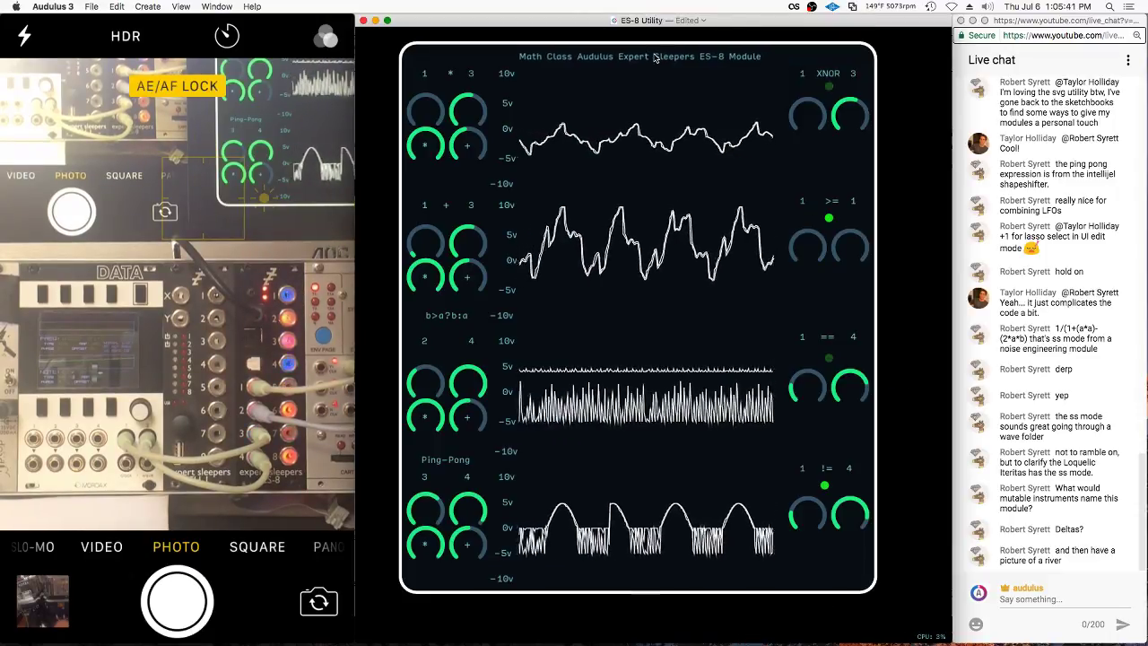
{"action": "left_click_drag", "start_coordinate": [655, 58], "coordinate": [658, 57]}
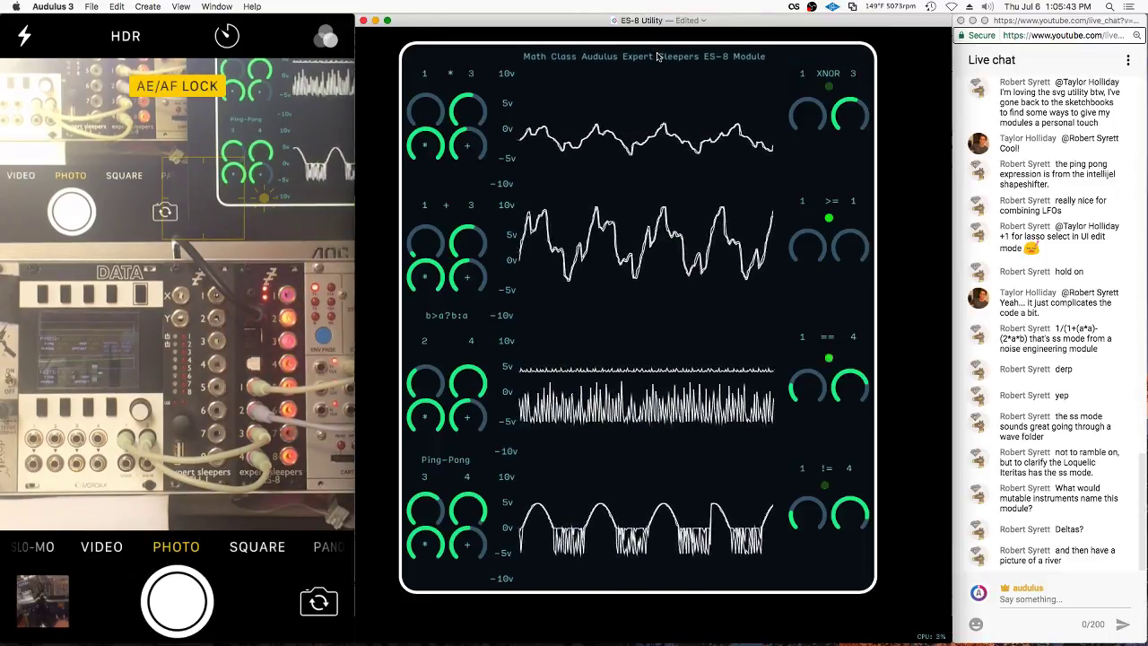
Shift the ES-8 module slightly on the canvas, dismissing its options menus
{"action": "right_click", "coordinate": [781, 56]}
{"action": "left_click", "coordinate": [789, 127]}
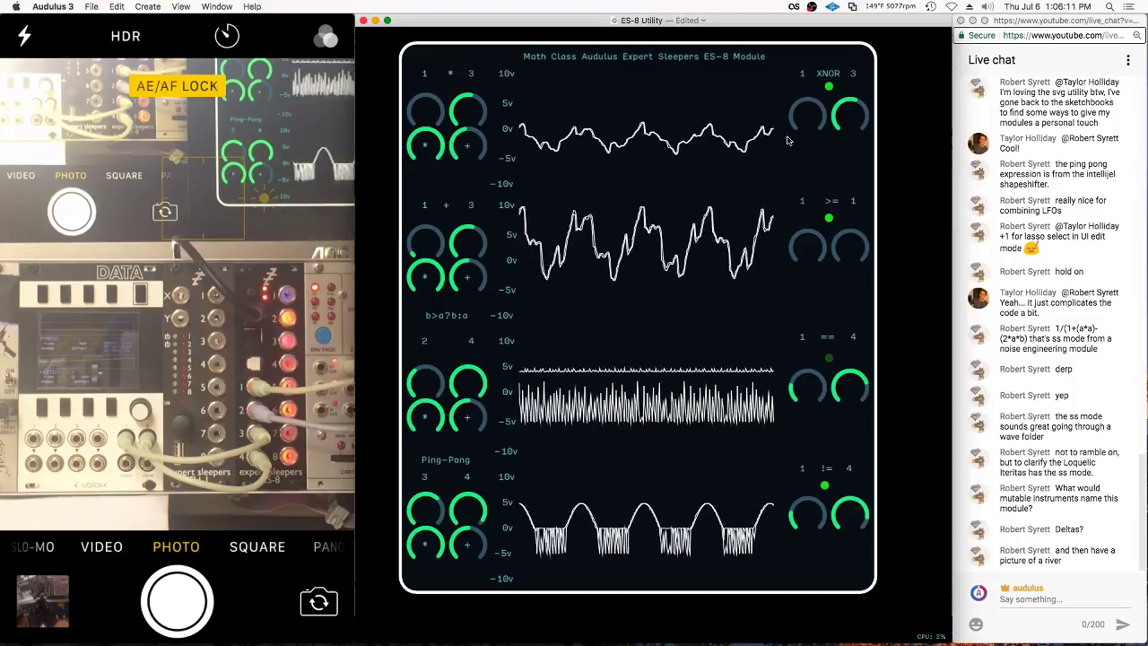
{"action": "left_click", "coordinate": [562, 150]}
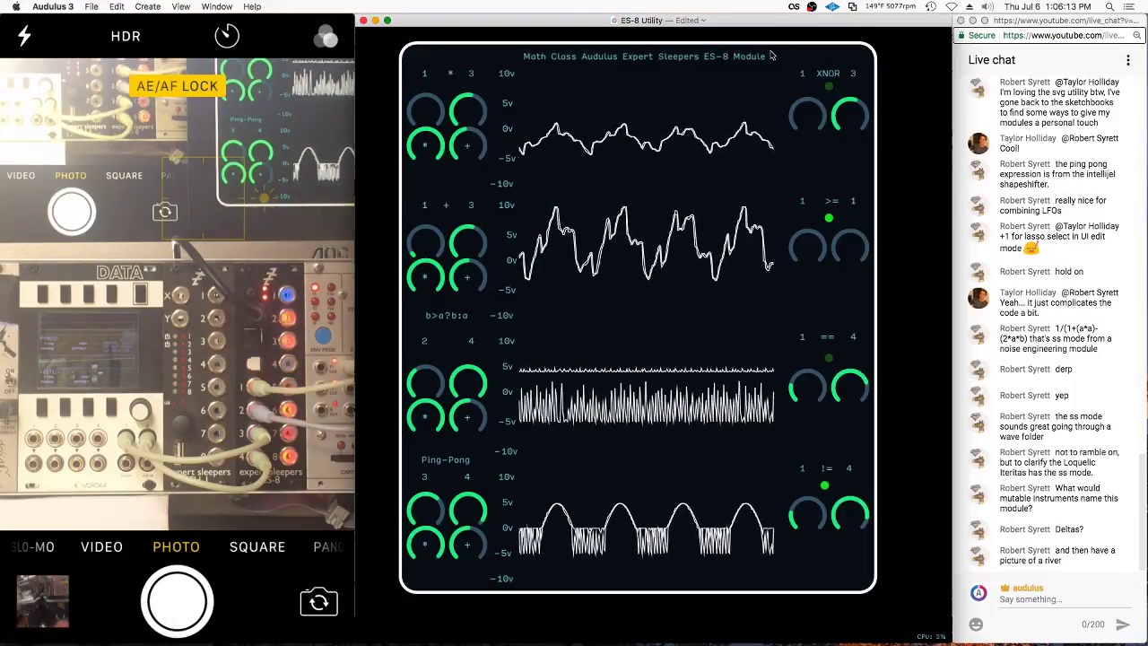
{"action": "scroll", "coordinate": [773, 55], "scroll_direction": "right", "scroll_amount": 1}
{"action": "left_click_drag", "start_coordinate": [779, 58], "coordinate": [774, 65]}
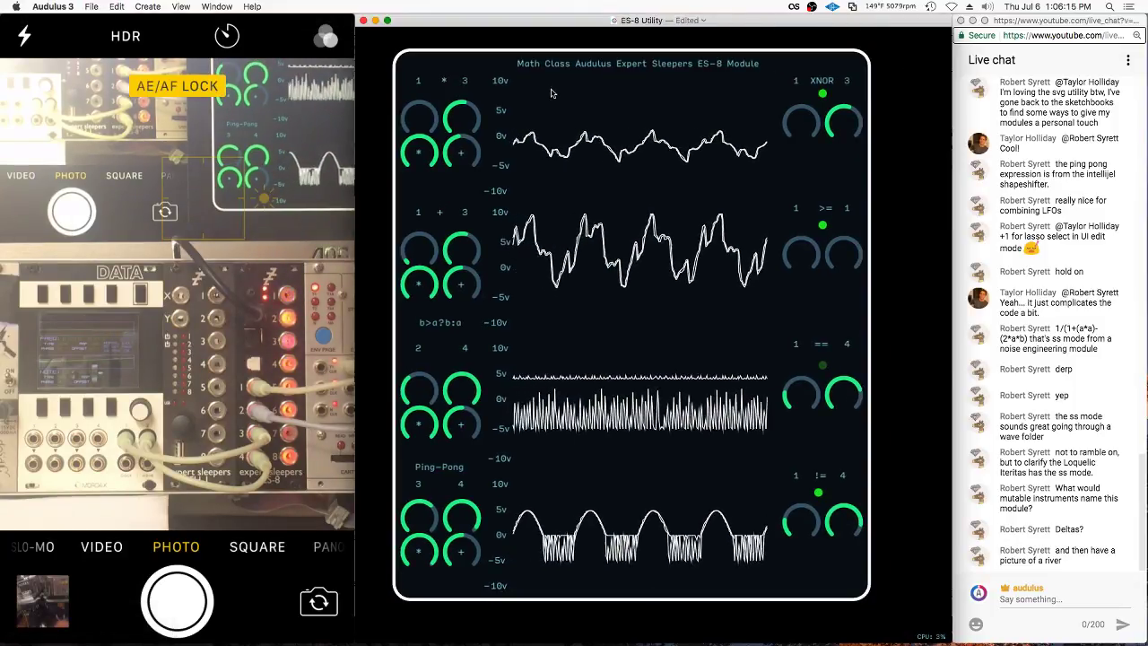
{"action": "right_click", "coordinate": [490, 57]}
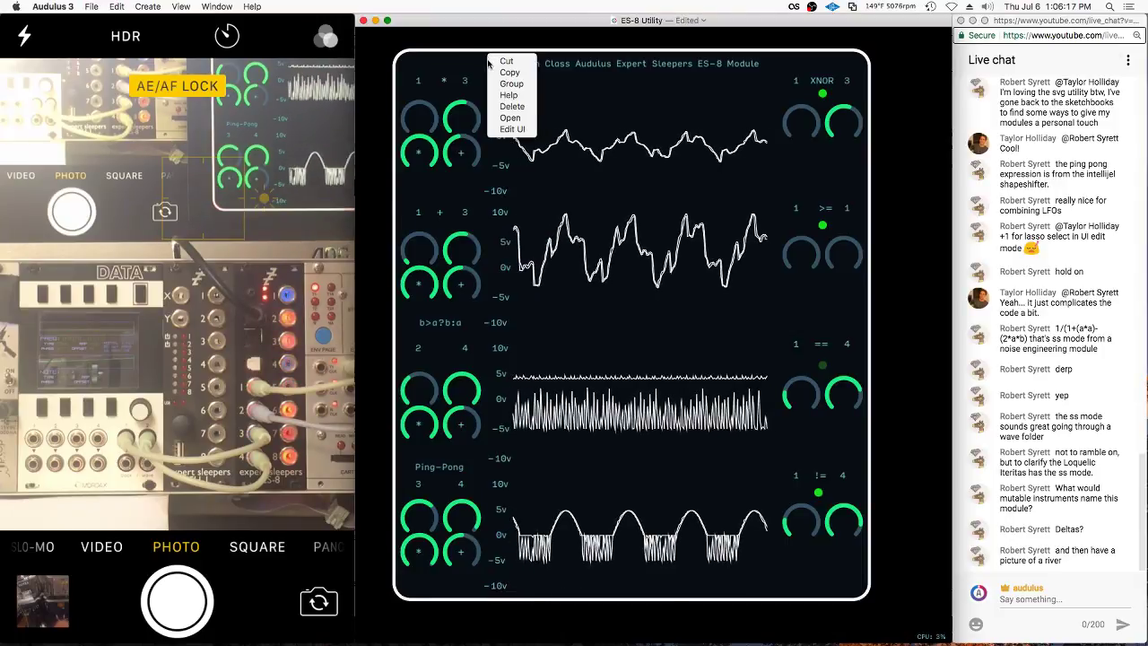
{"action": "left_click", "coordinate": [524, 131]}
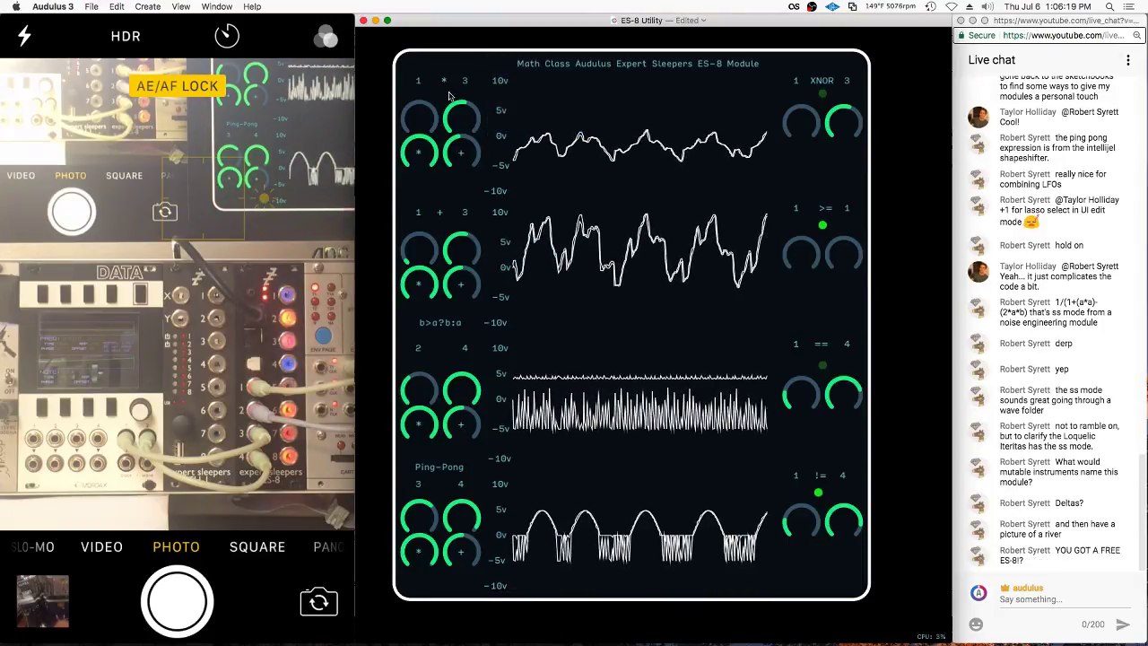
{"action": "right_click", "coordinate": [457, 51]}
{"action": "left_click", "coordinate": [484, 128]}
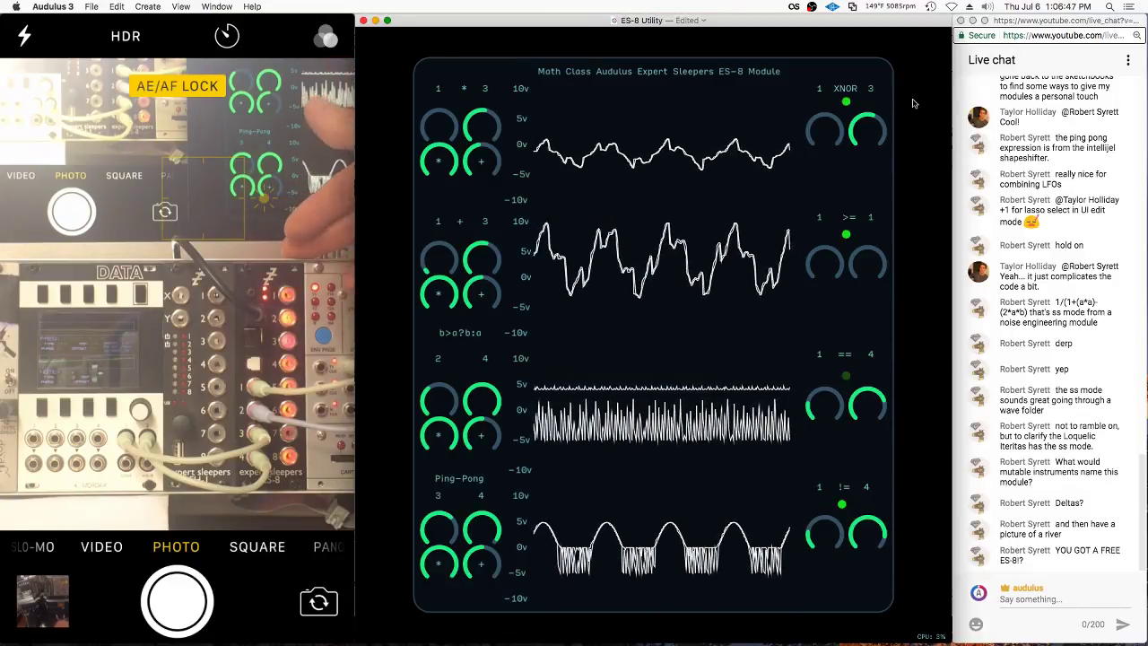
Select the ES-8 module panel, then switch to the Chrome live chat window
{"action": "left_click", "coordinate": [534, 237]}
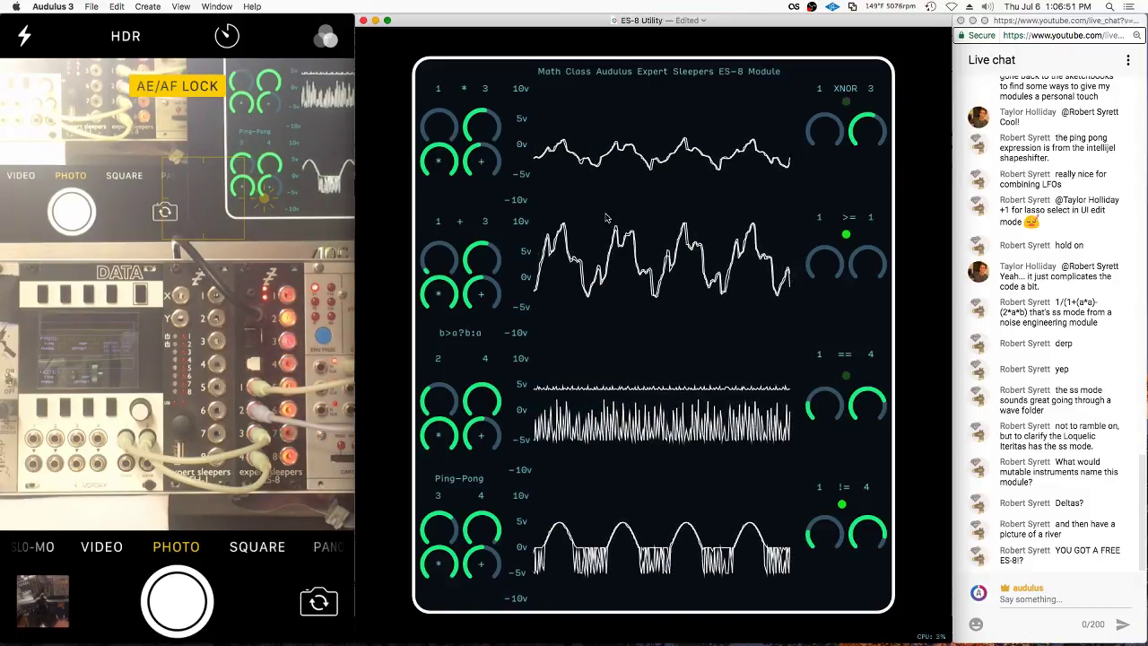
{"action": "left_click", "coordinate": [625, 232]}
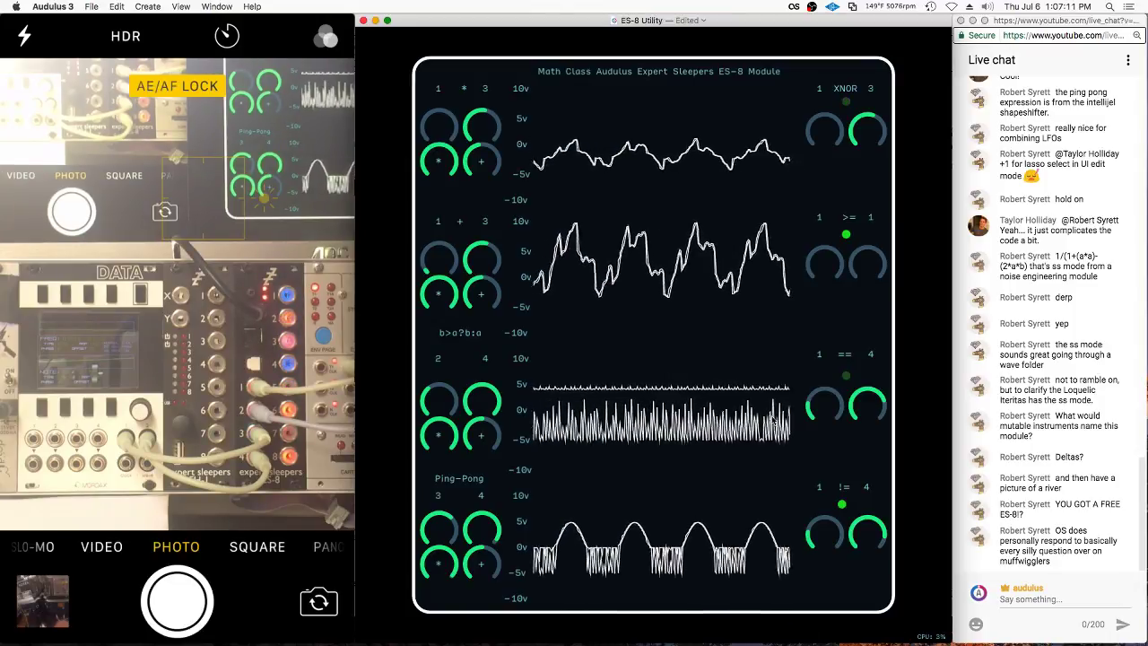
{"action": "left_click", "coordinate": [1071, 571]}
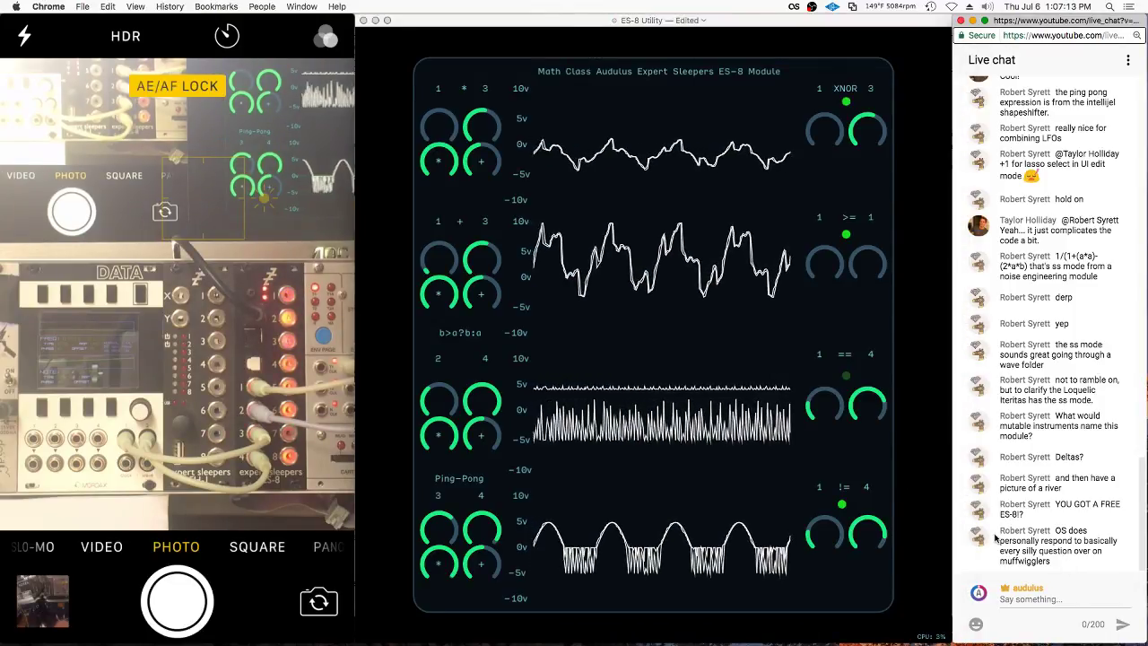
Select the chat message asking about a free ES-8, then open the OBS status menu
{"action": "triple_click", "coordinate": [1046, 499]}
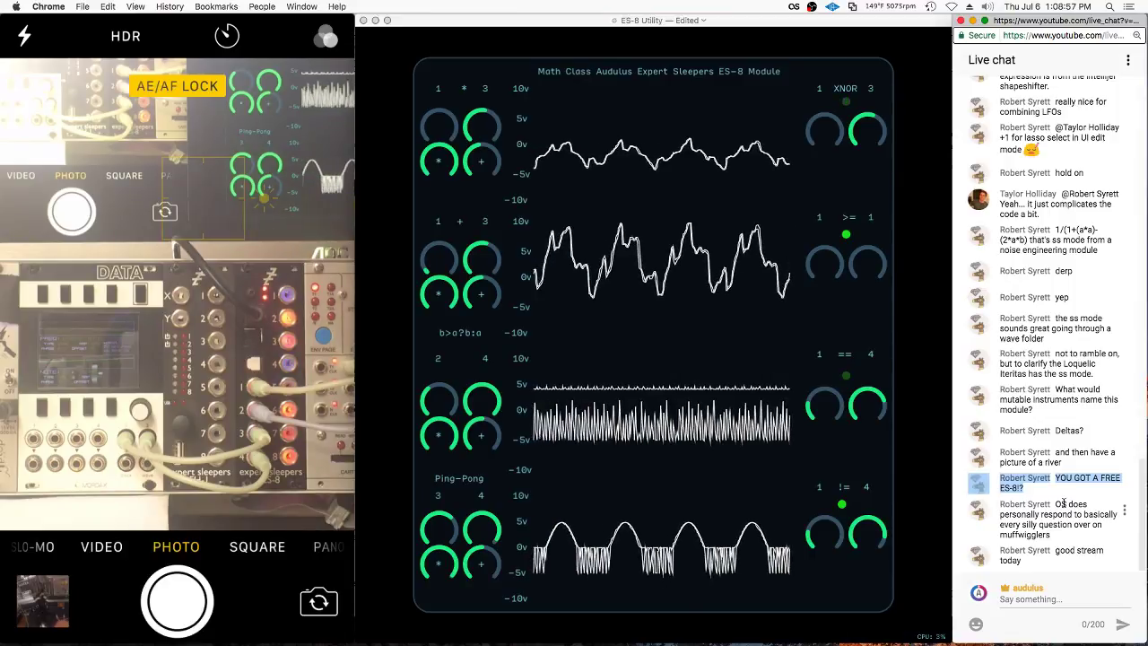
{"action": "left_click", "coordinate": [832, 7]}
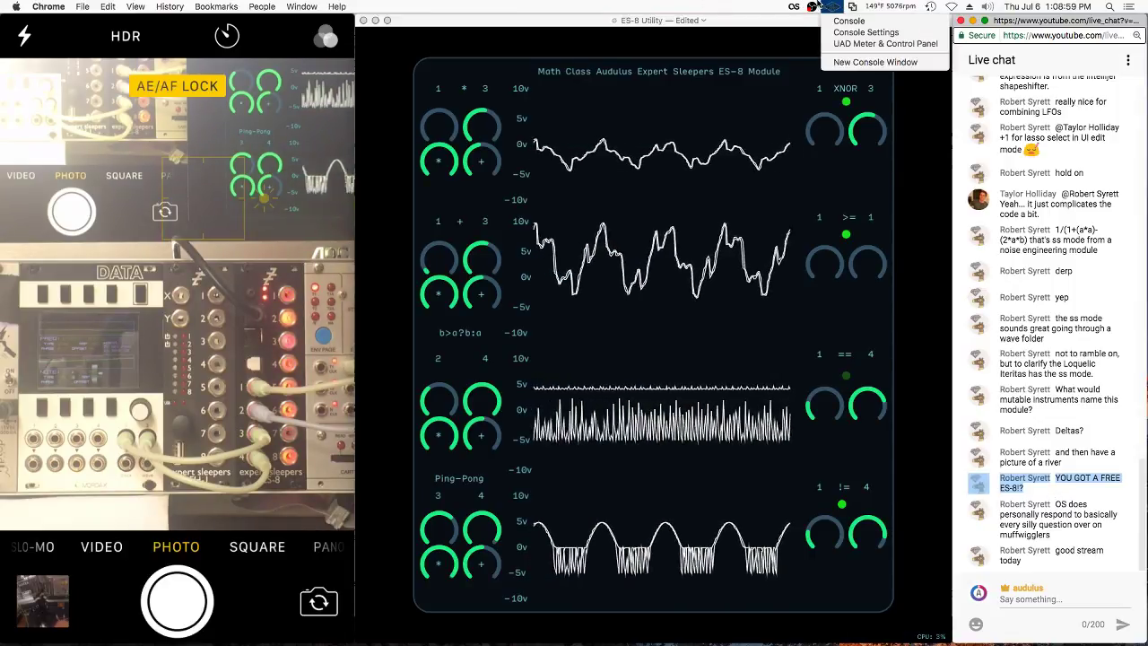